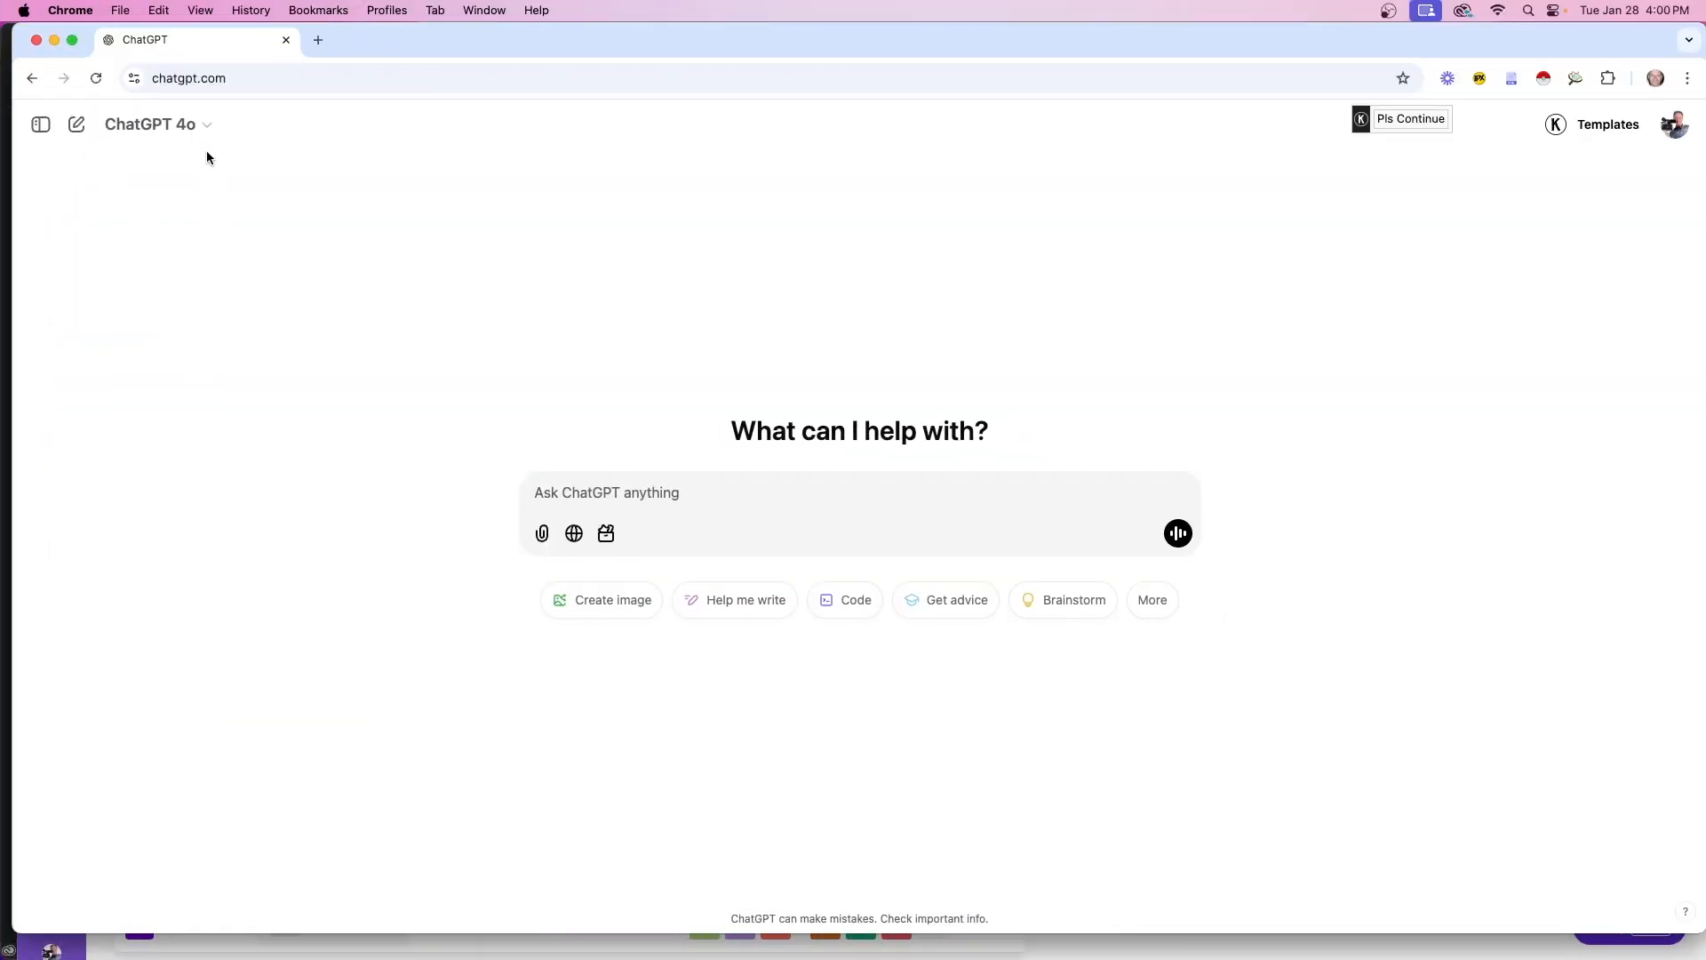
Look over ChatGPT's model list on the new chat page, then close it
left_click(206, 125)
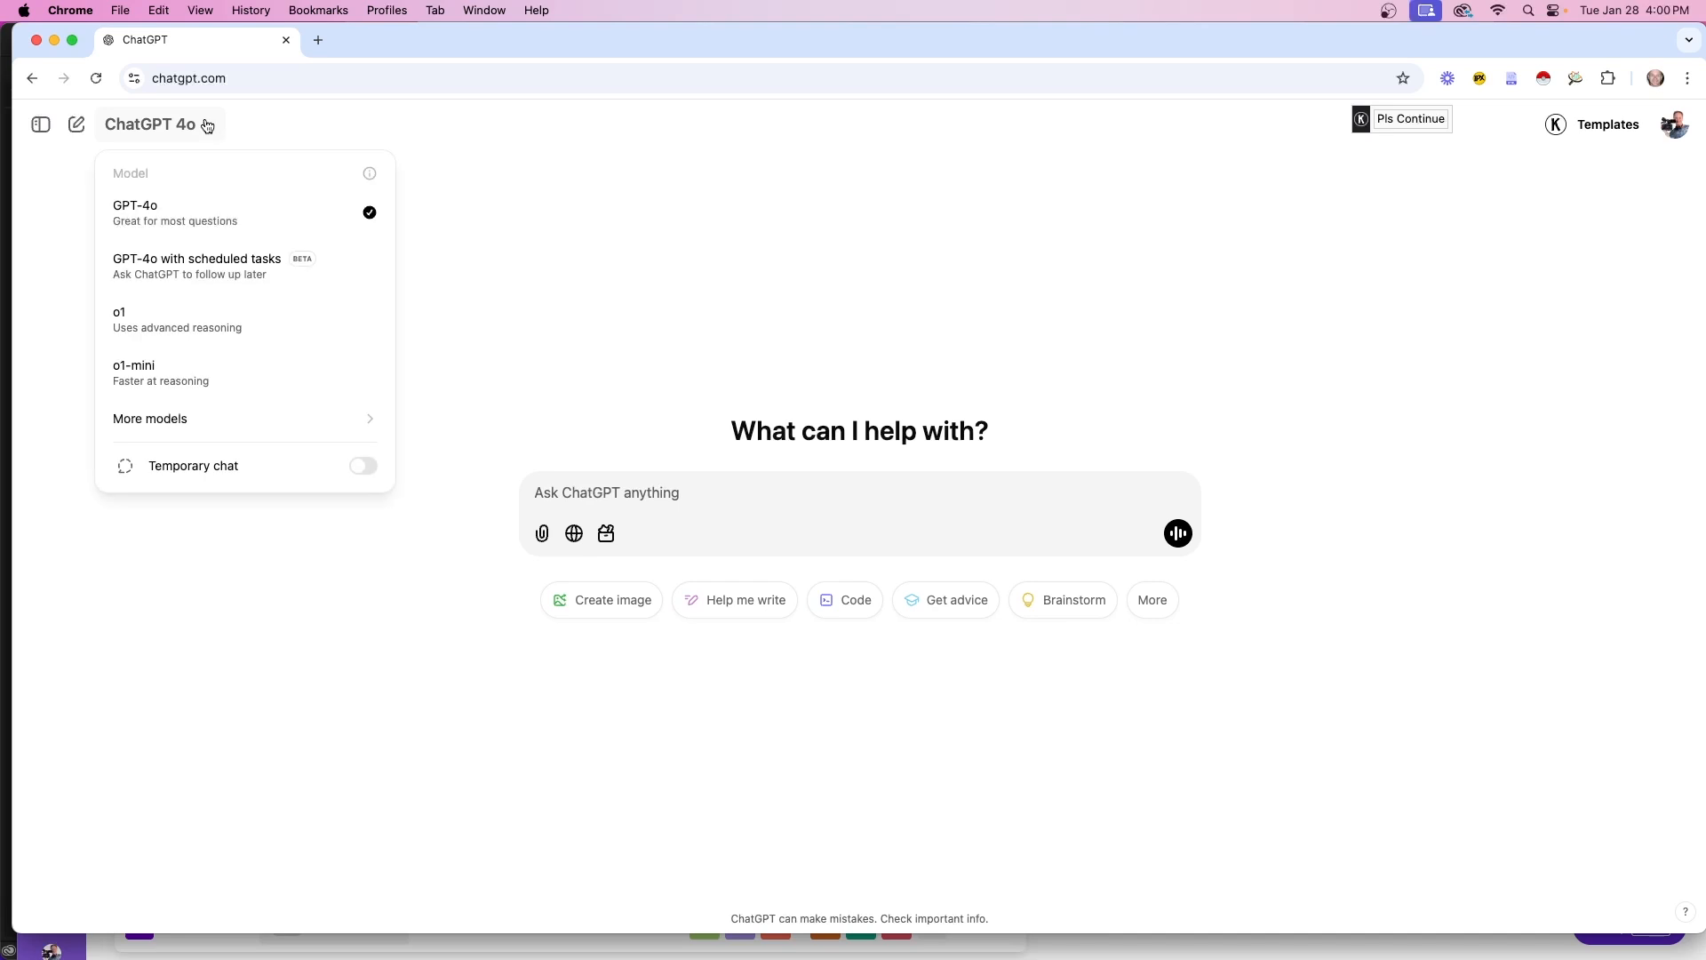
left_click(206, 125)
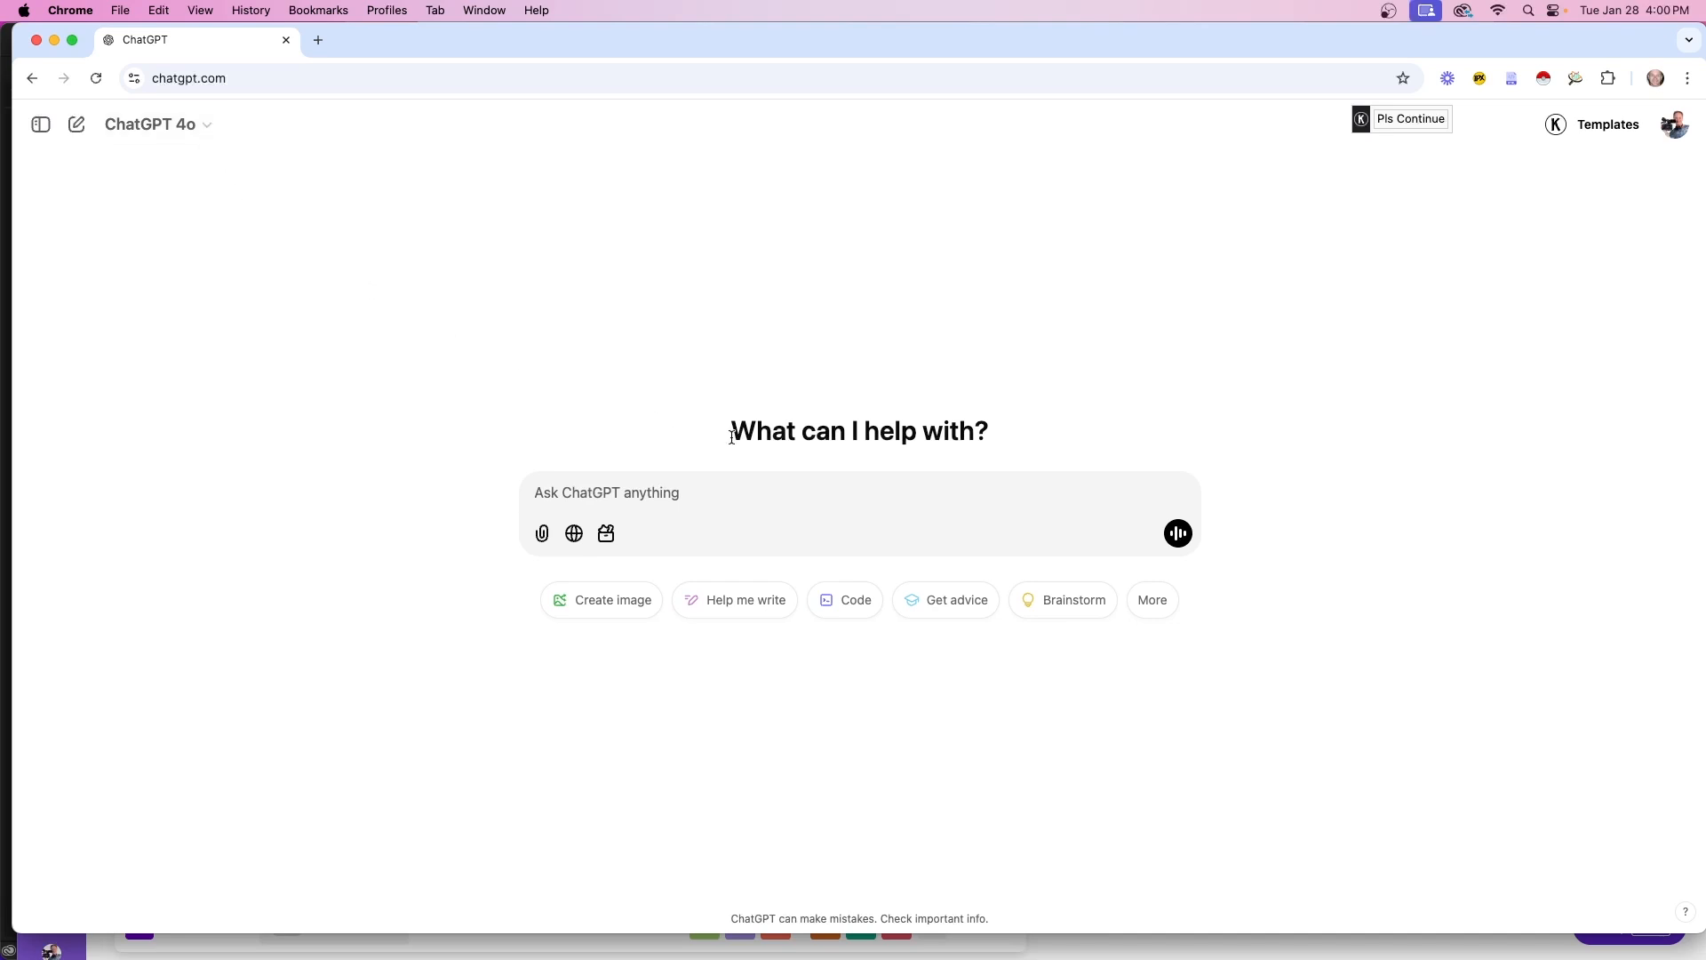
left_click_drag(732, 437, 985, 455)
left_click(323, 549)
Open Claude in a new browser tab by typing 'cl'
left_click(318, 40)
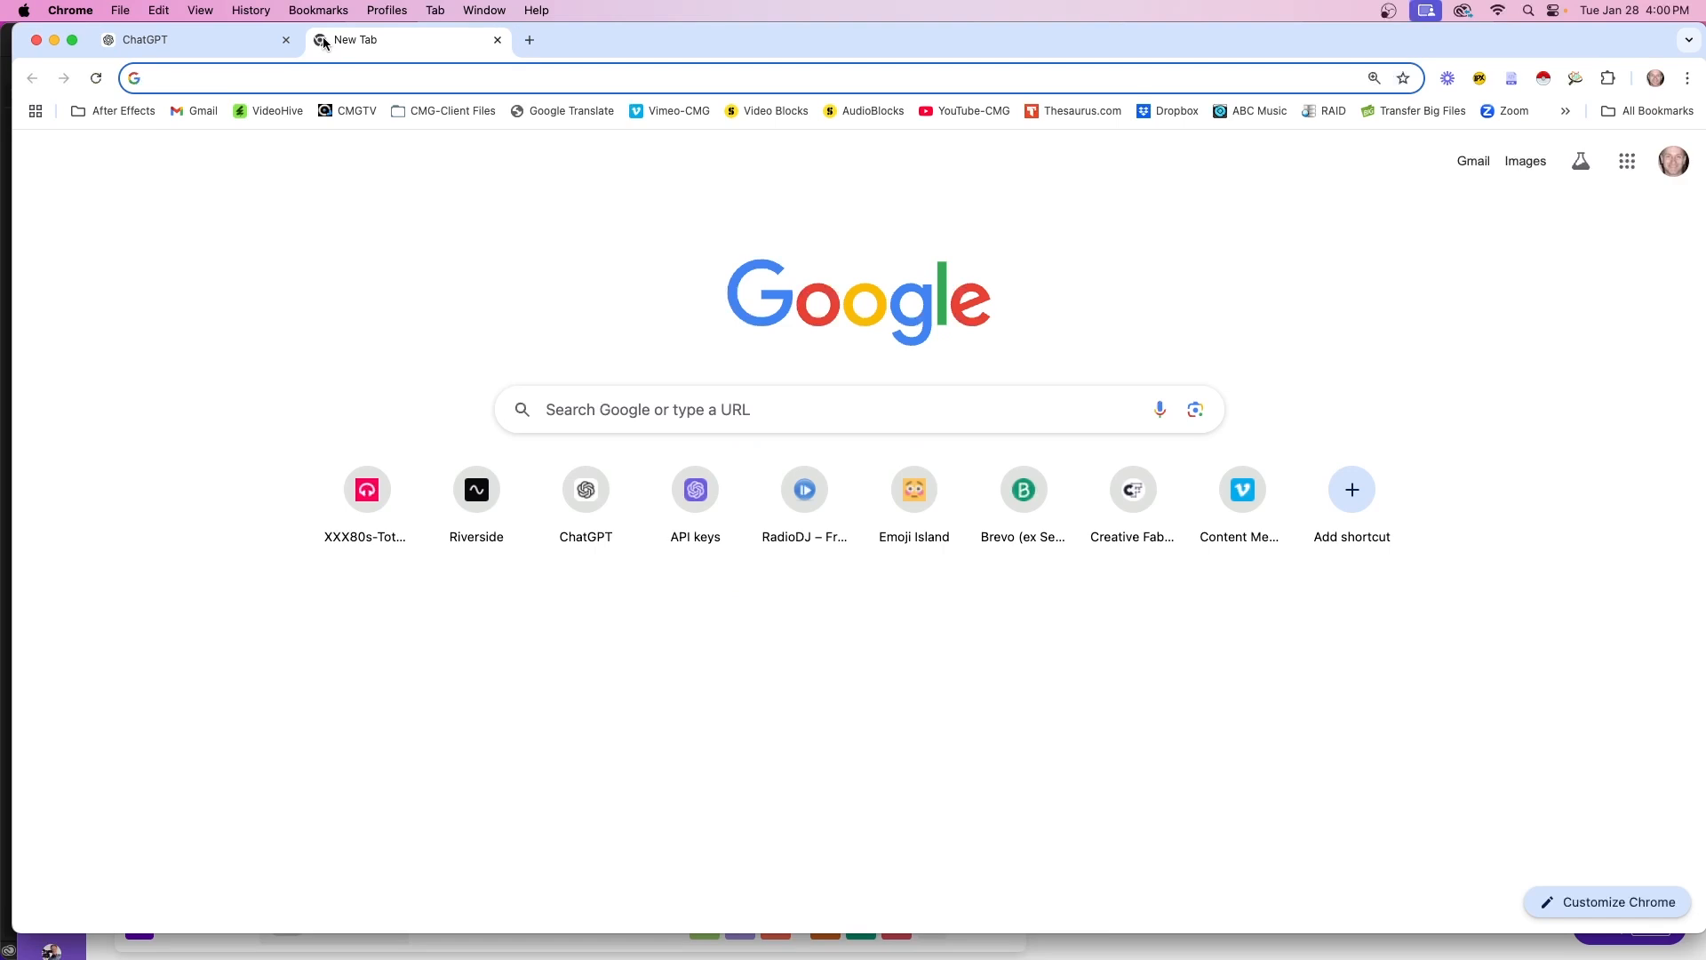
type("cl")
key("Return")
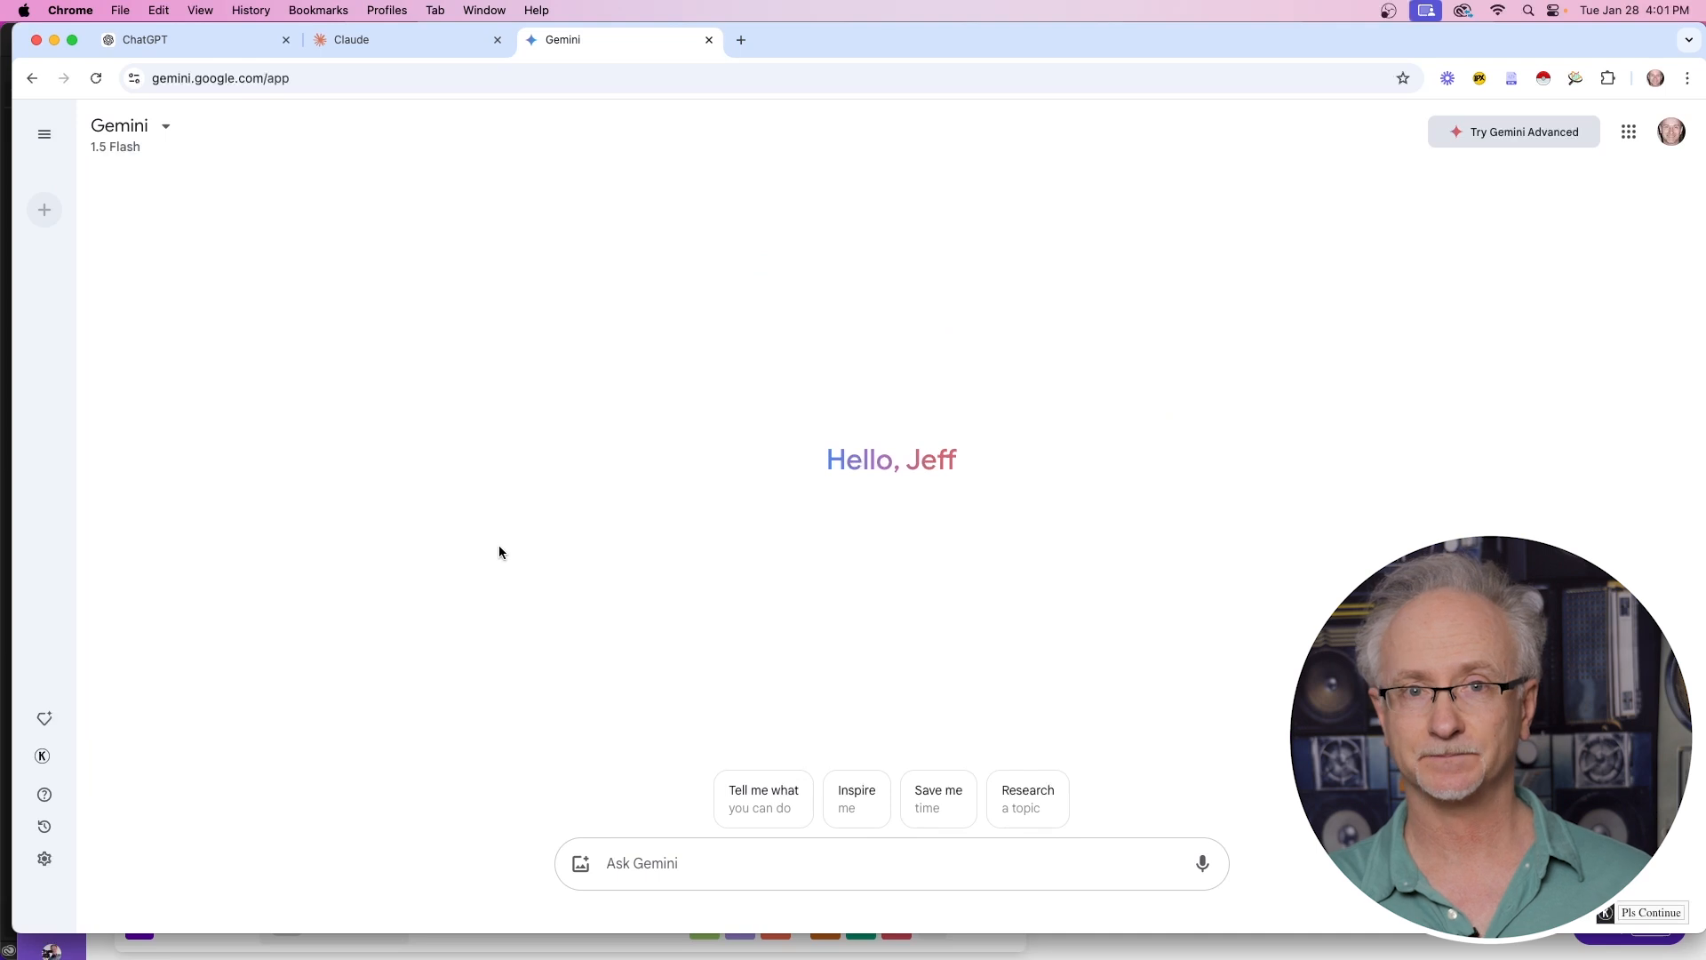
Paste the Basic Weather prompt from the Google Doc into Claude and send it
left_click(163, 132)
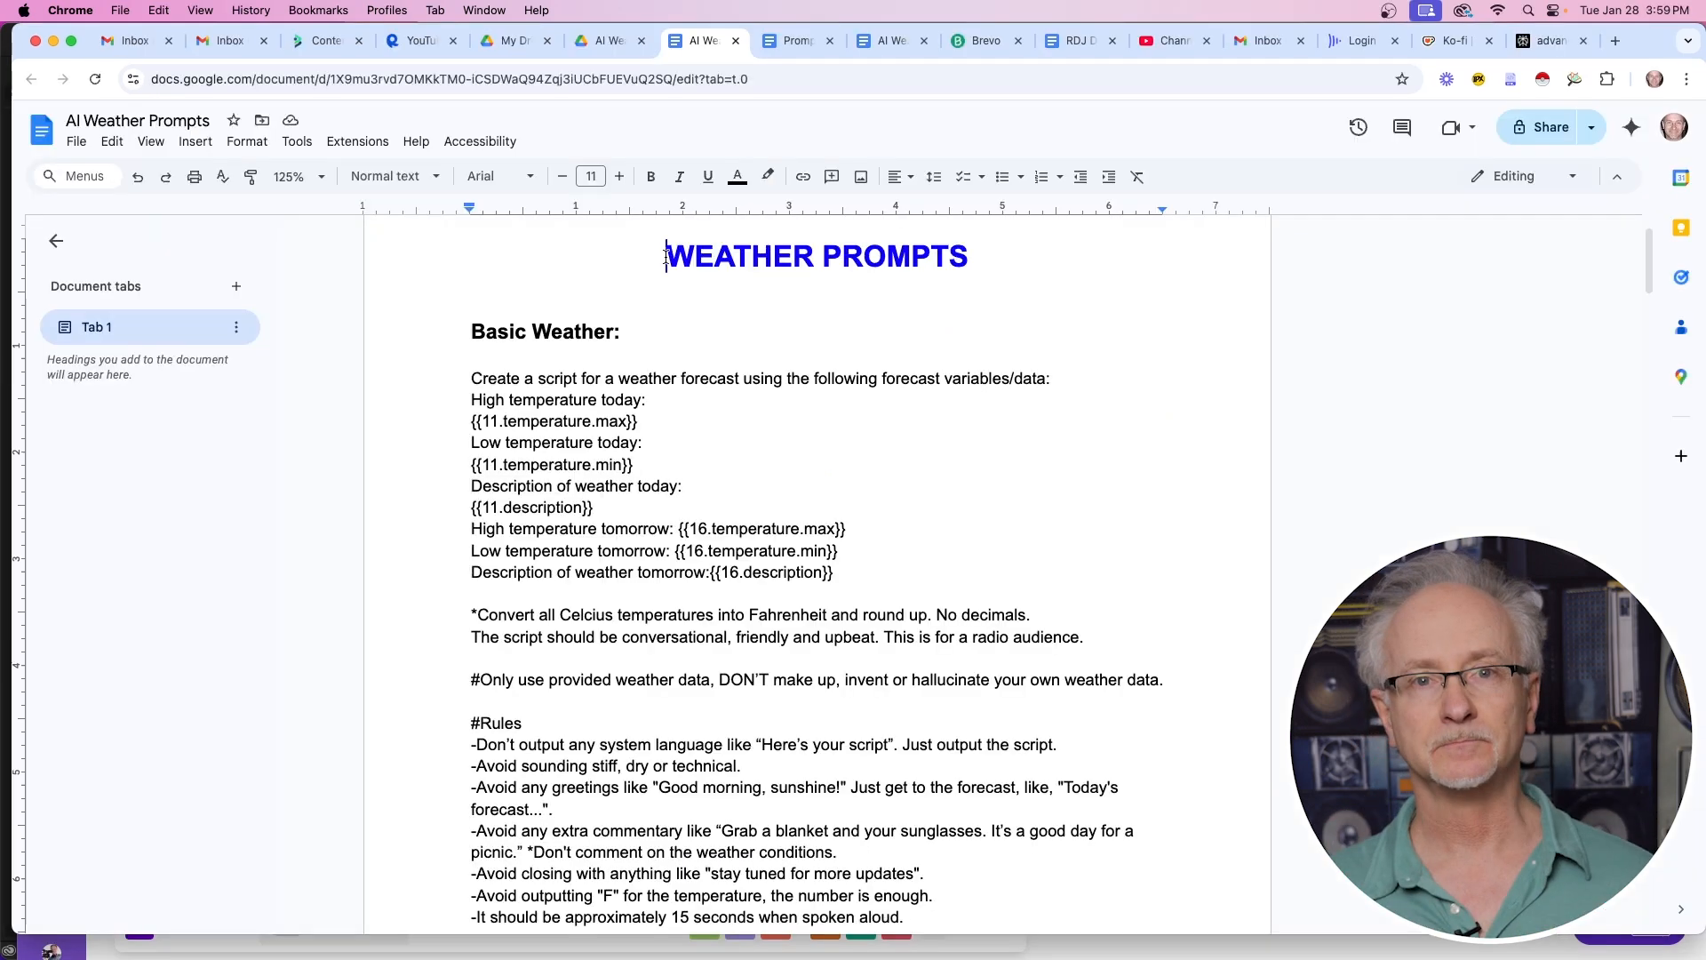
left_click_drag(669, 257, 956, 258)
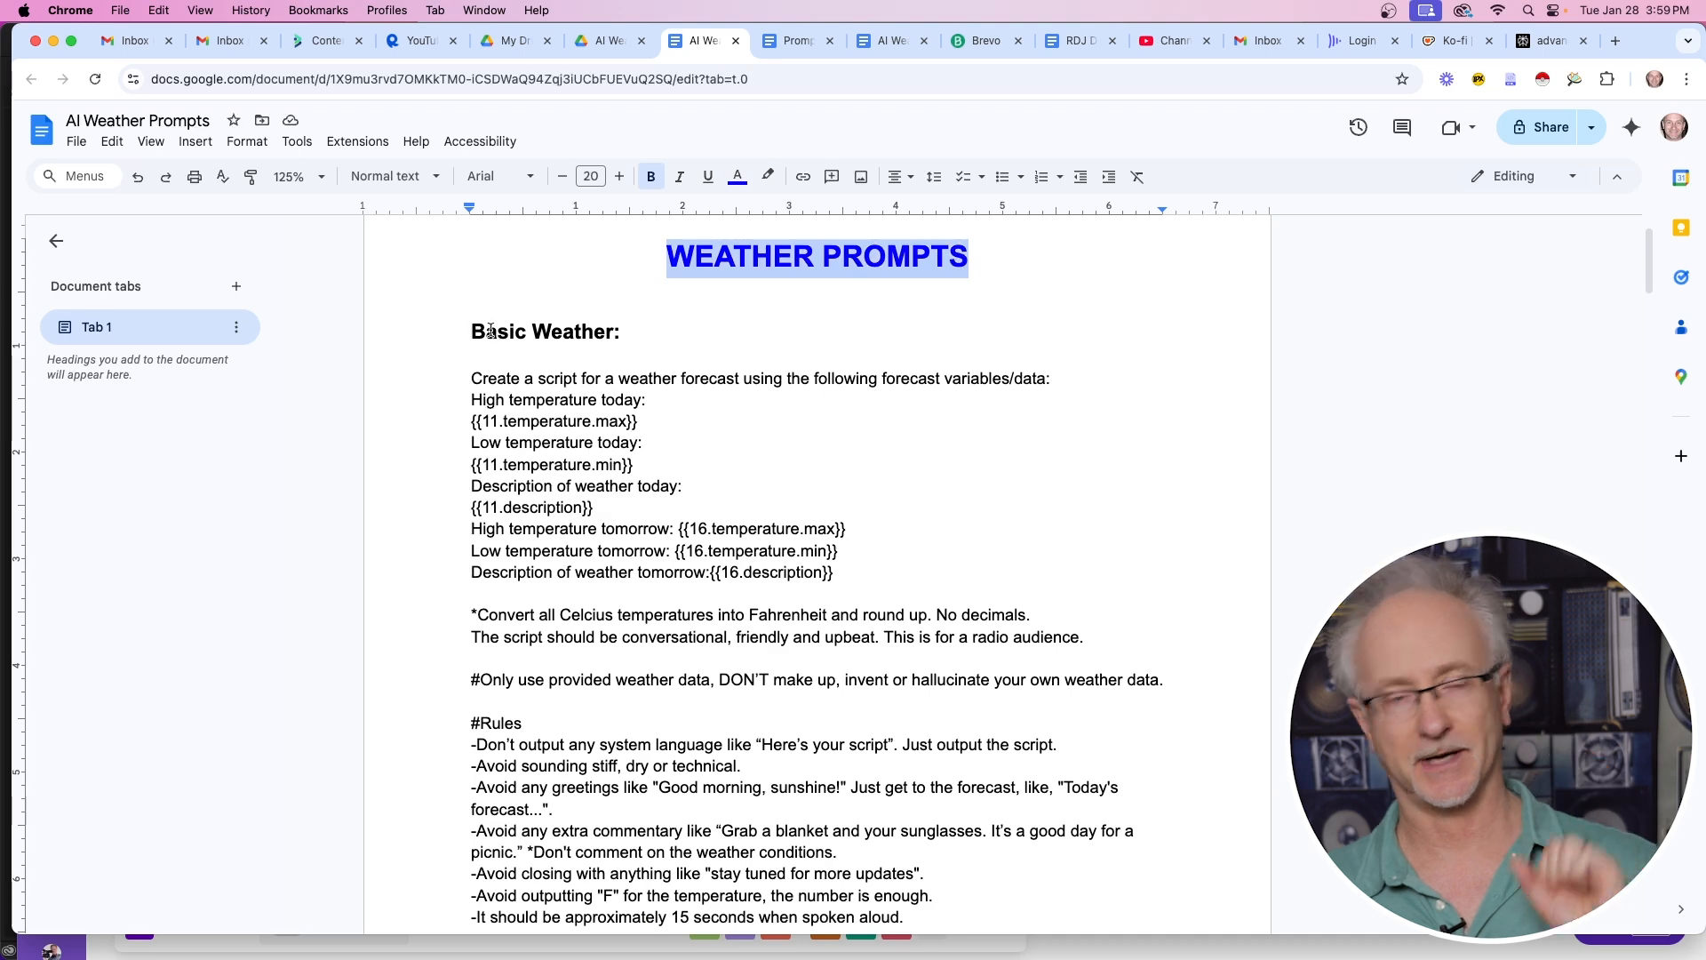
left_click_drag(471, 332, 634, 346)
scroll(1041, 442, "down", 3)
scroll(1041, 443, "down", 1)
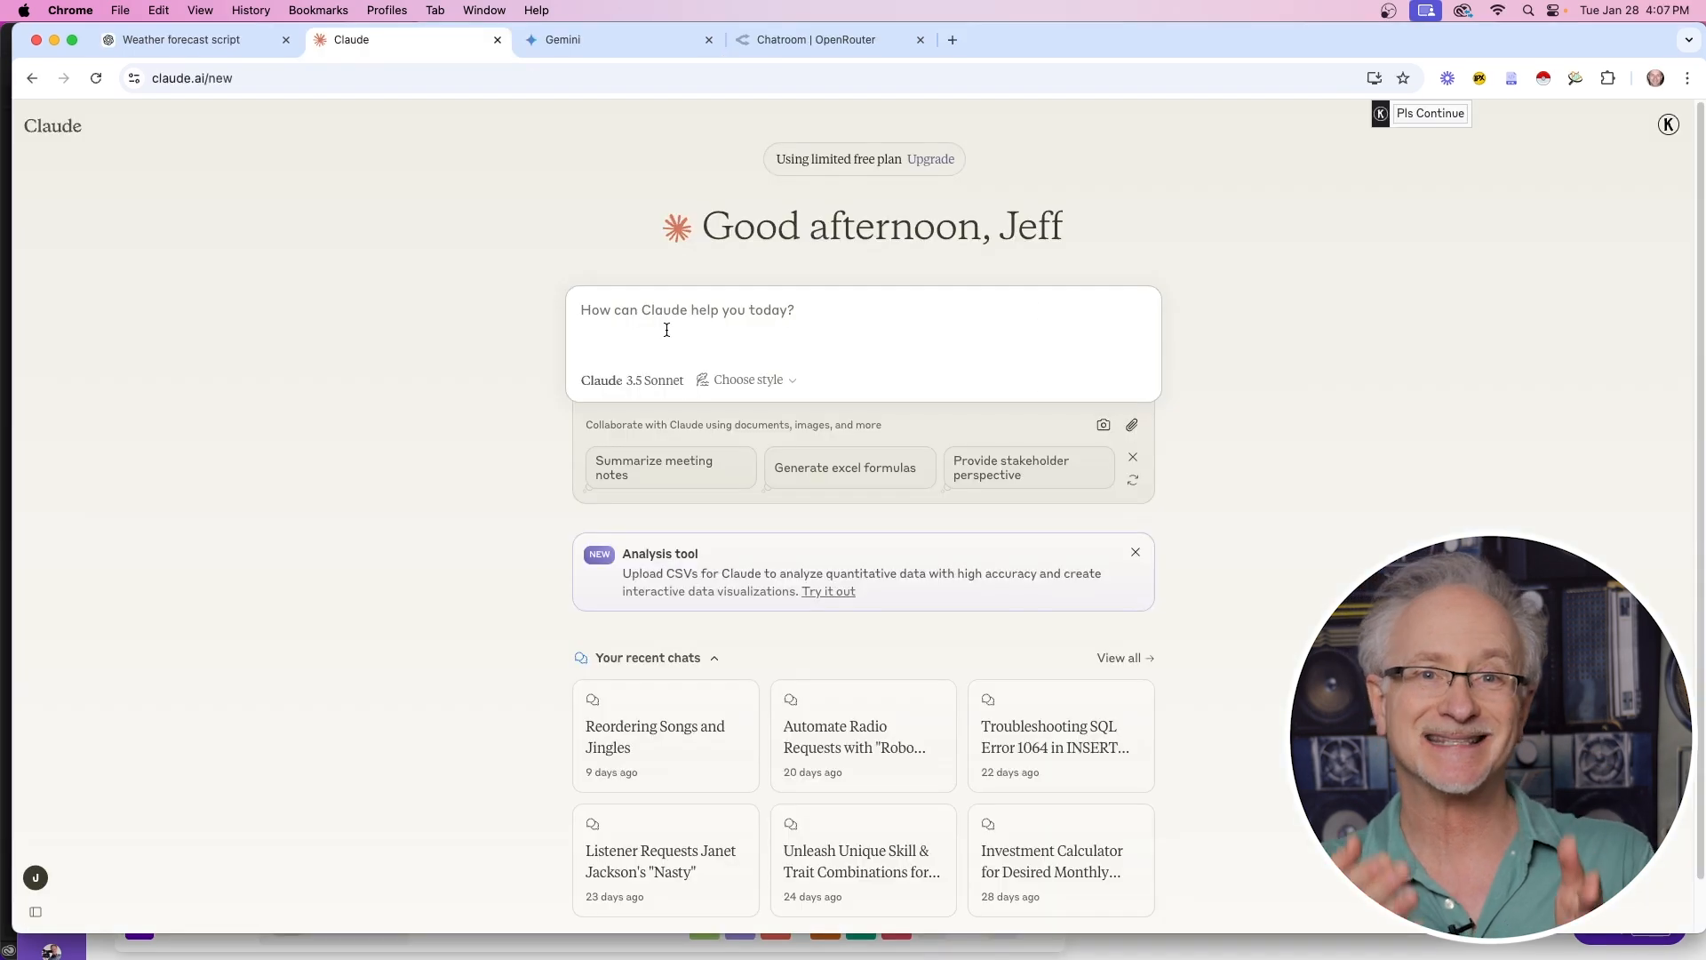
key("super+v")
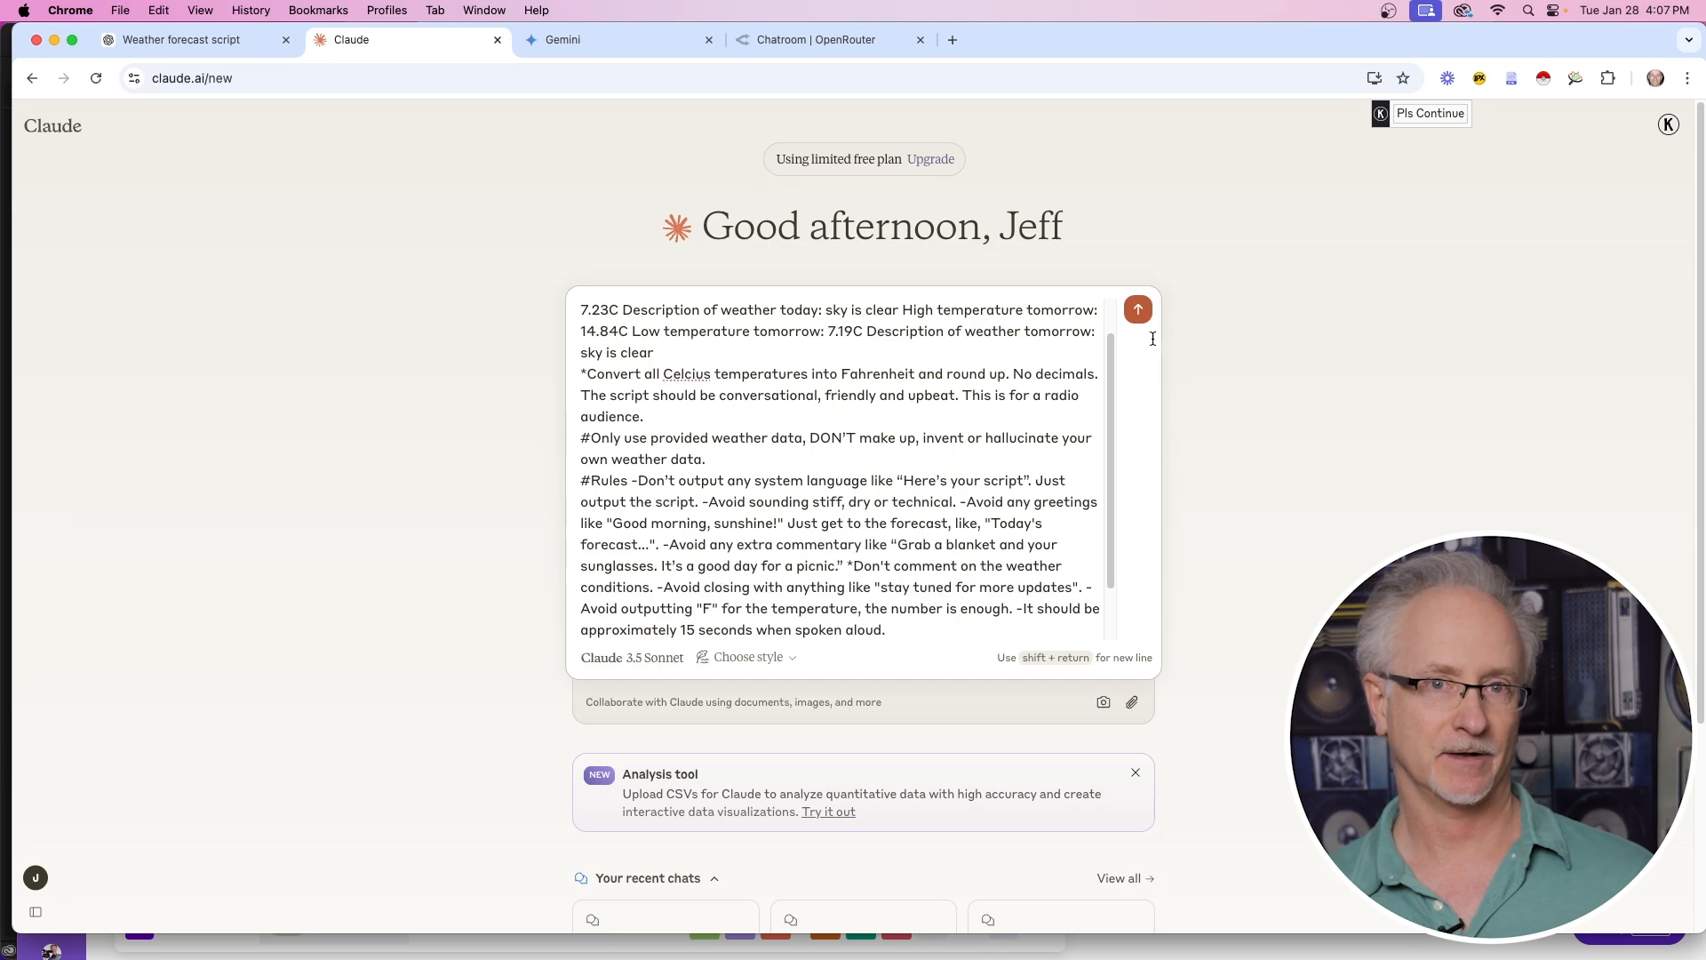
left_click(1138, 311)
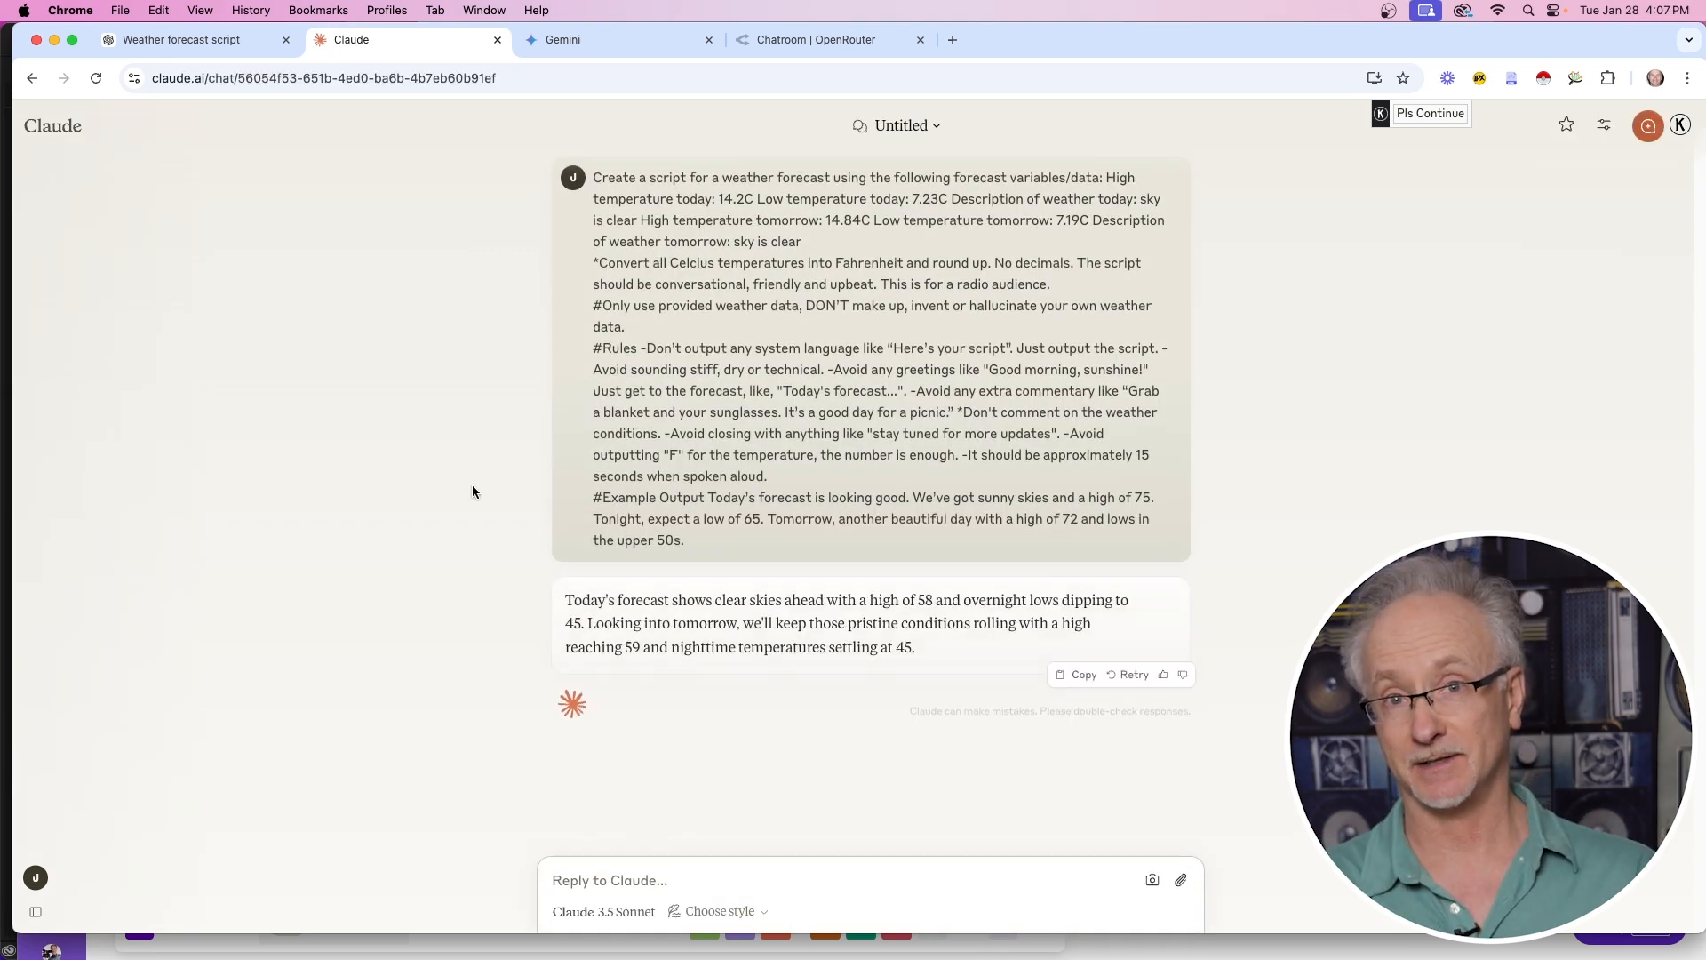
Submit the same weather prompt to Gemini and paste it into DeepSeek
key("super+v")
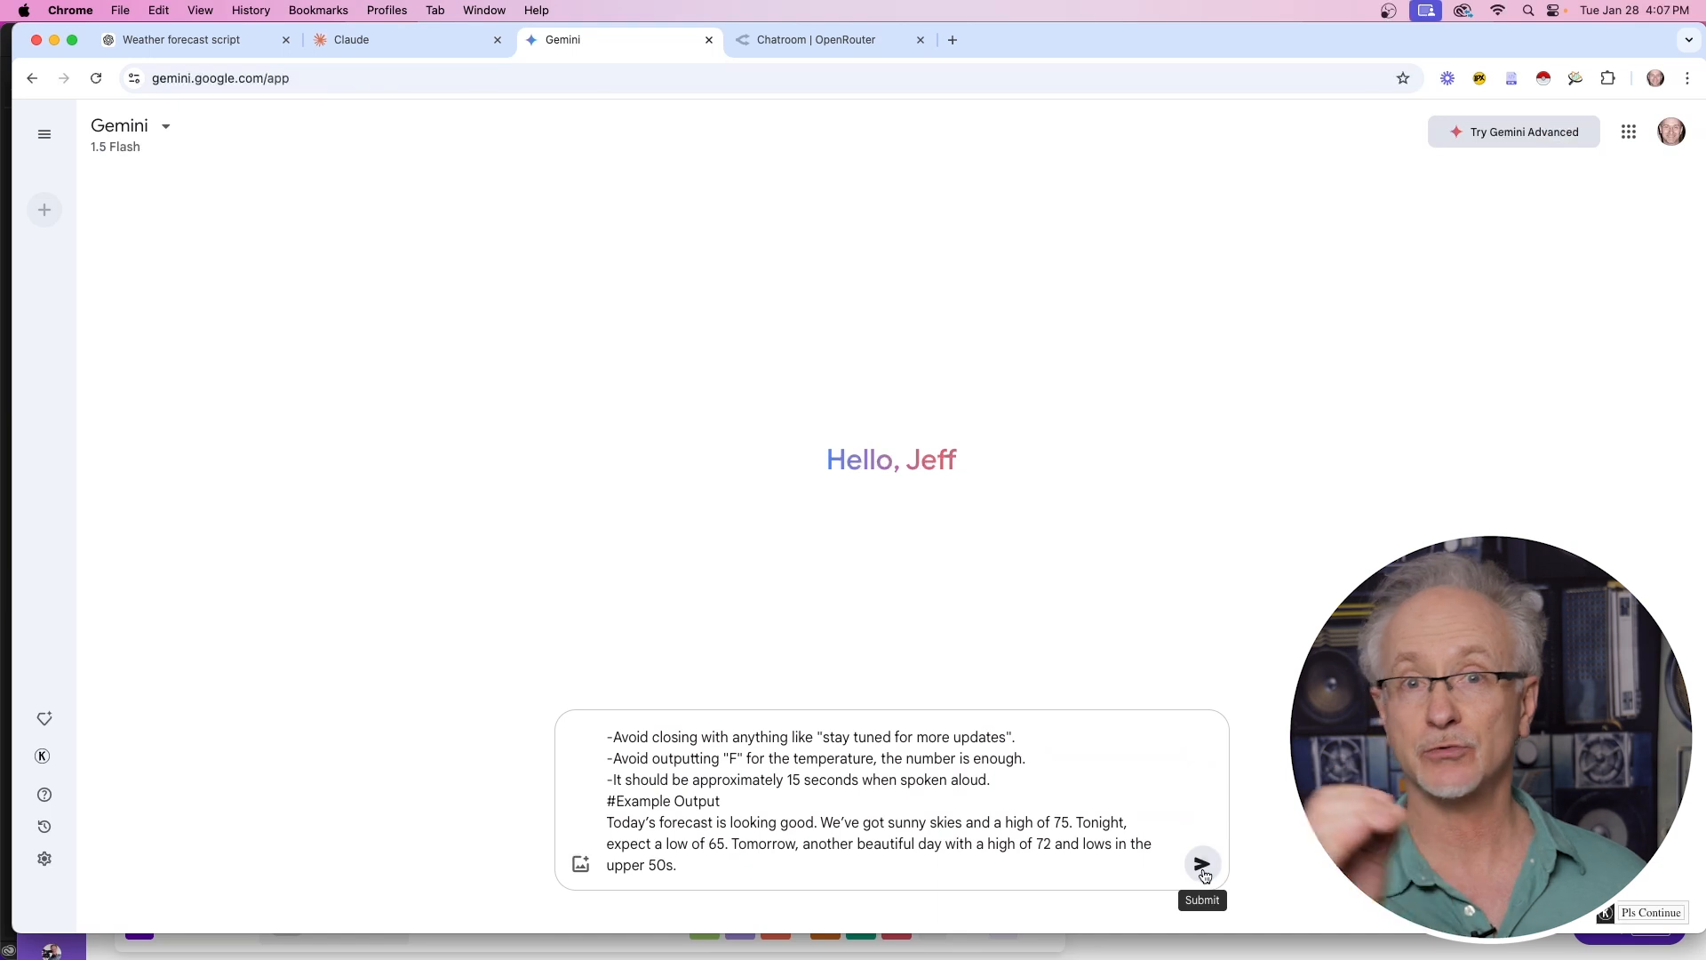
left_click(1203, 867)
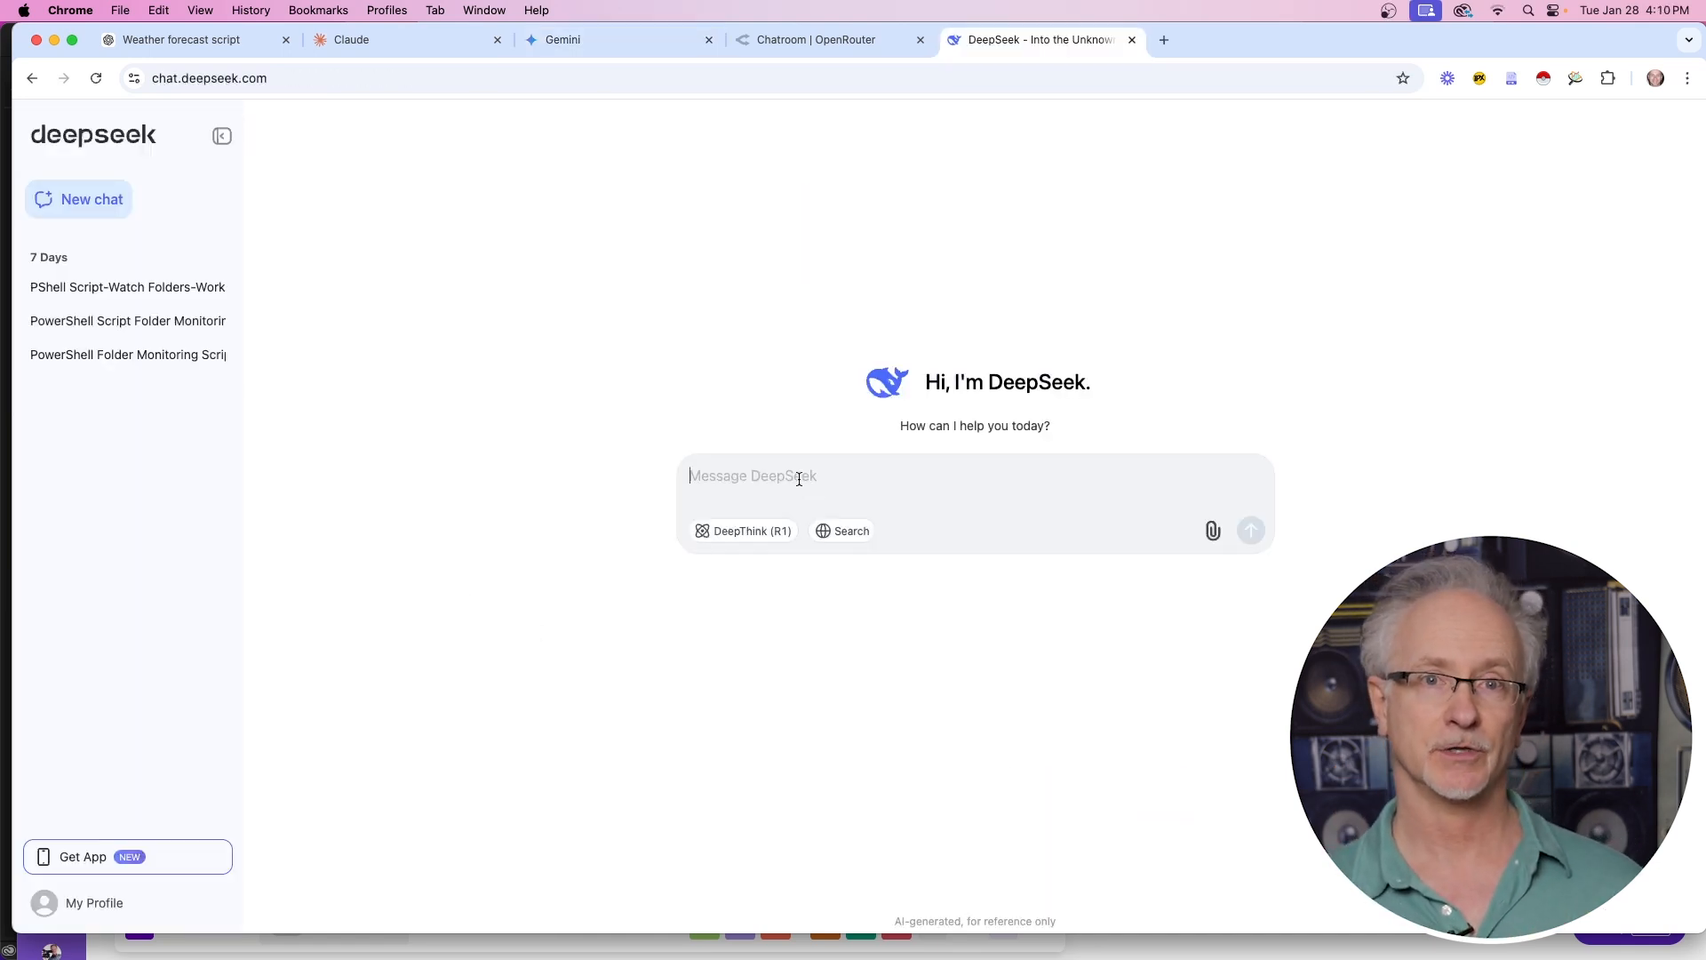
key("super+v")
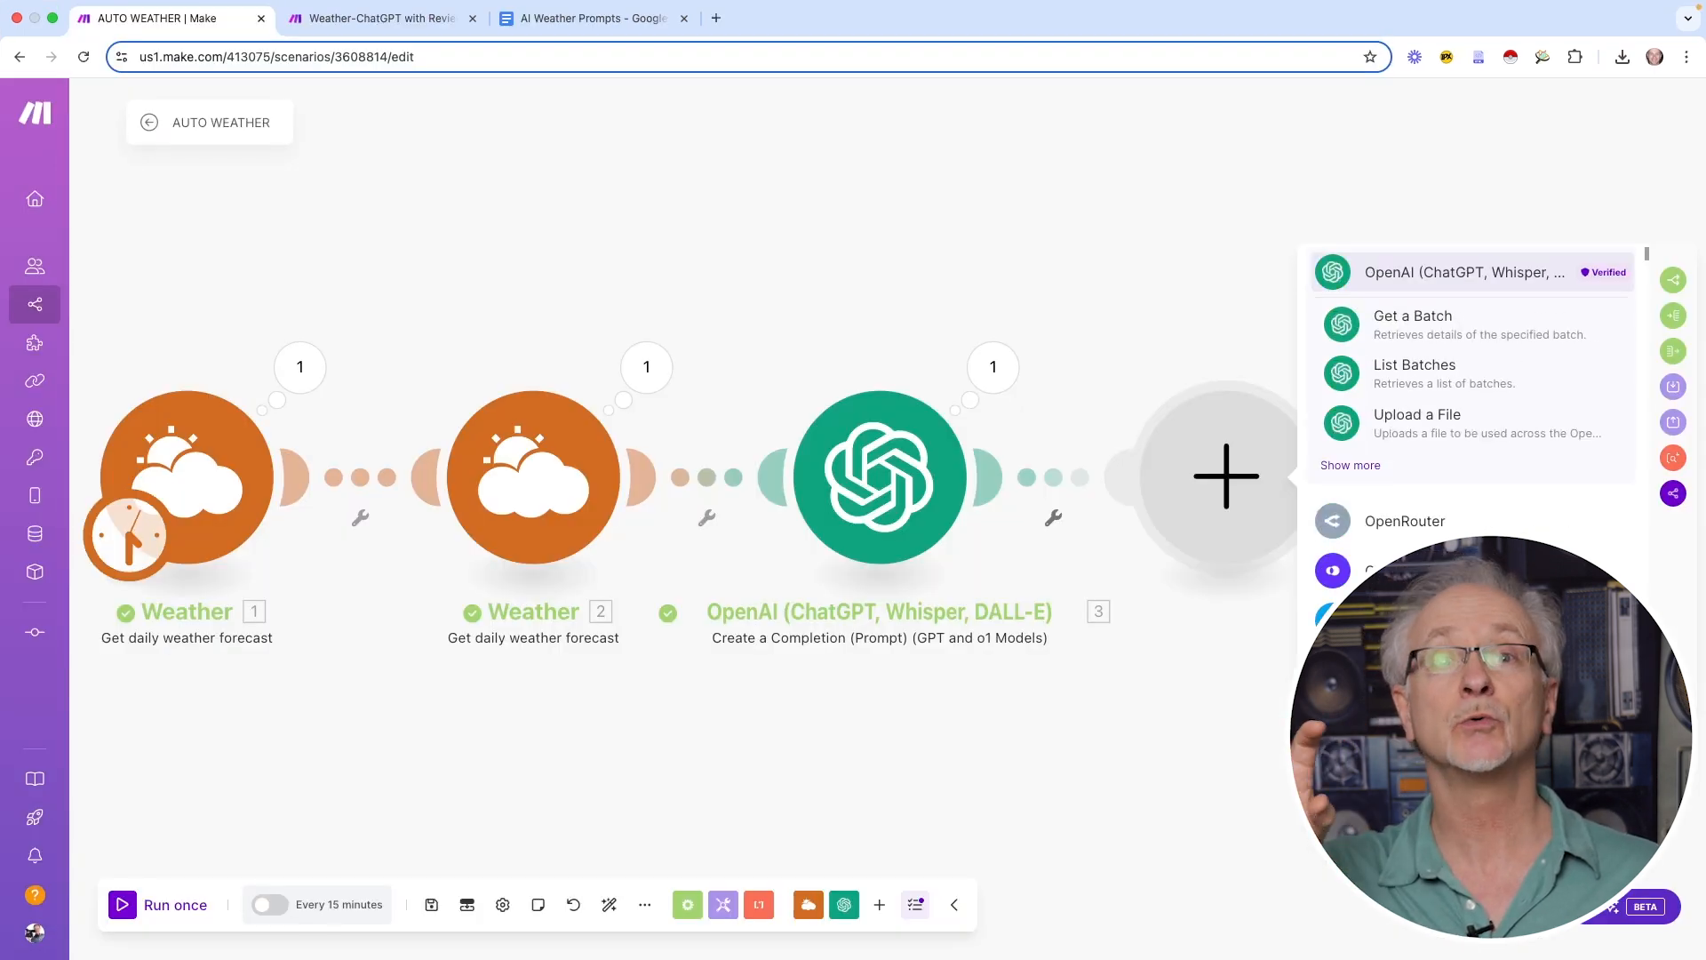
Add OpenRouter's Create a Chat Completion (with Fallback) after OpenAI, with a first message item
left_click(1399, 521)
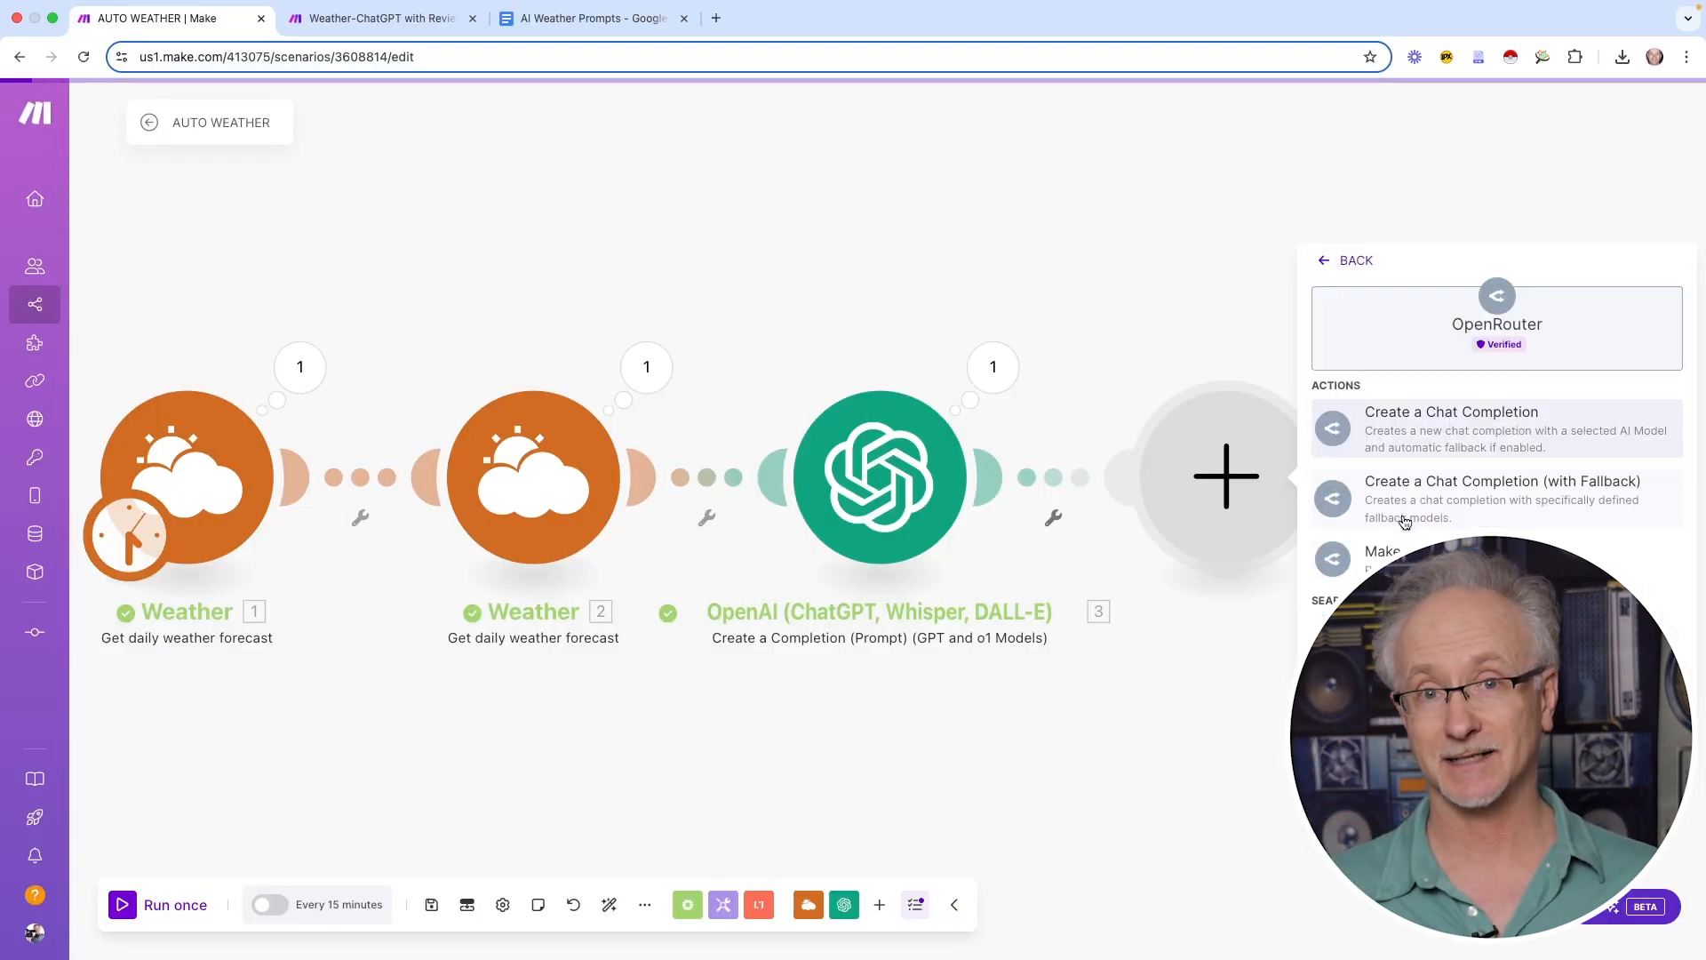
left_click(1431, 484)
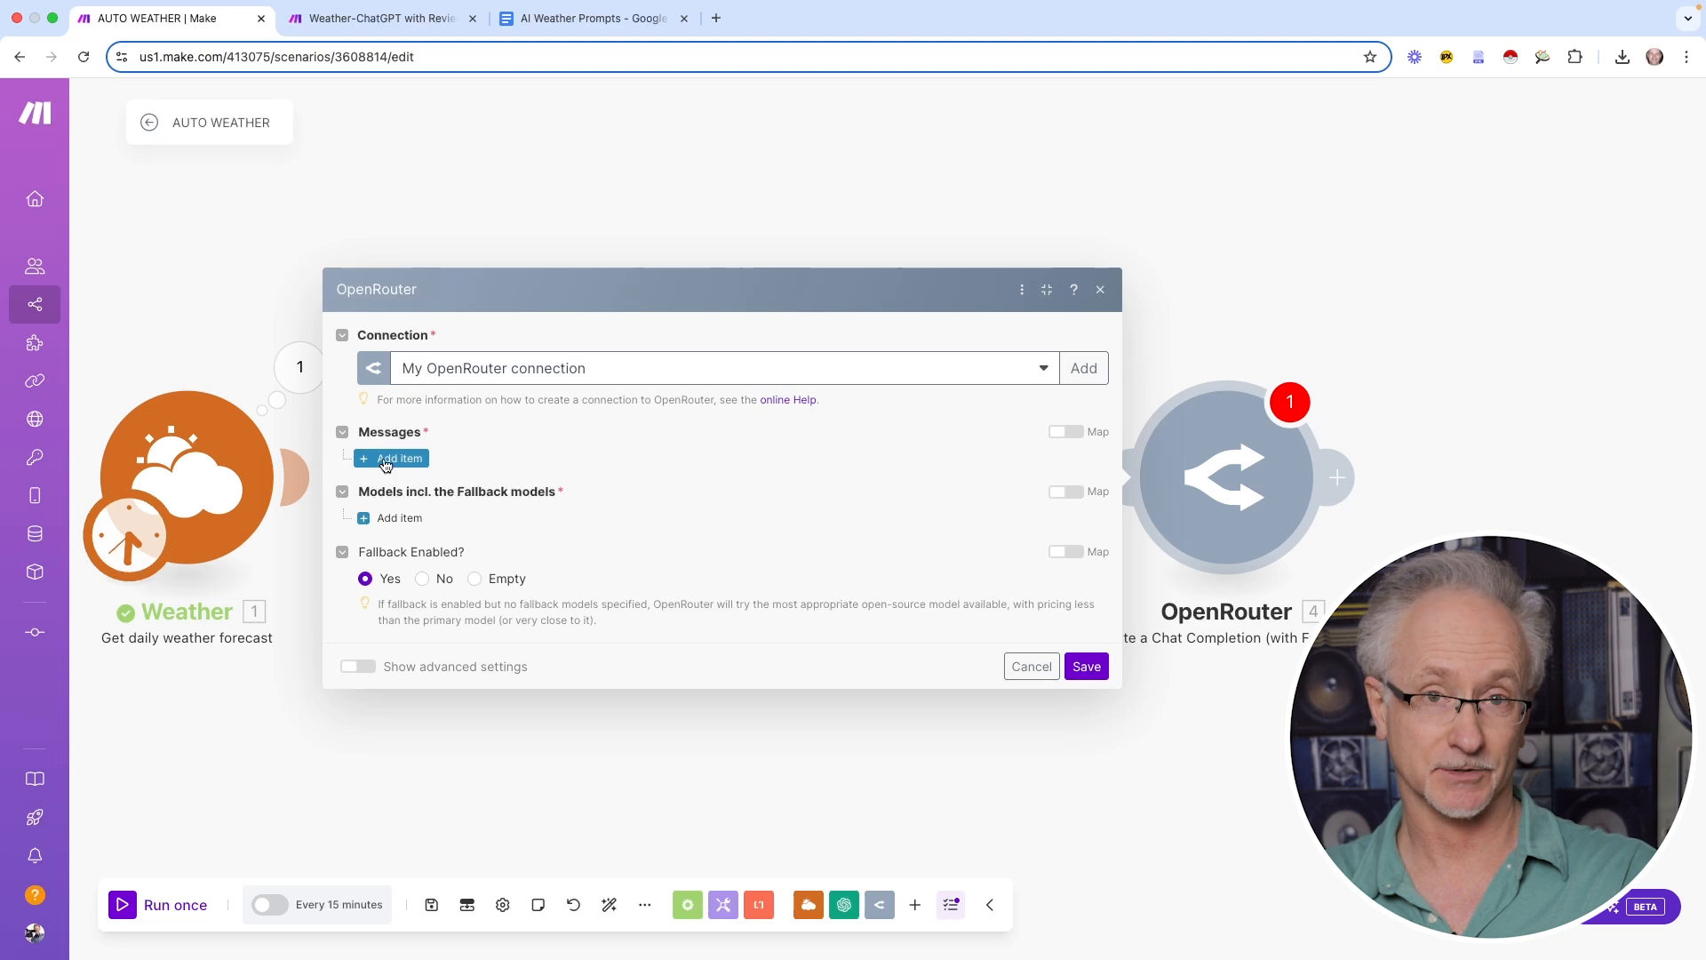
left_click(385, 460)
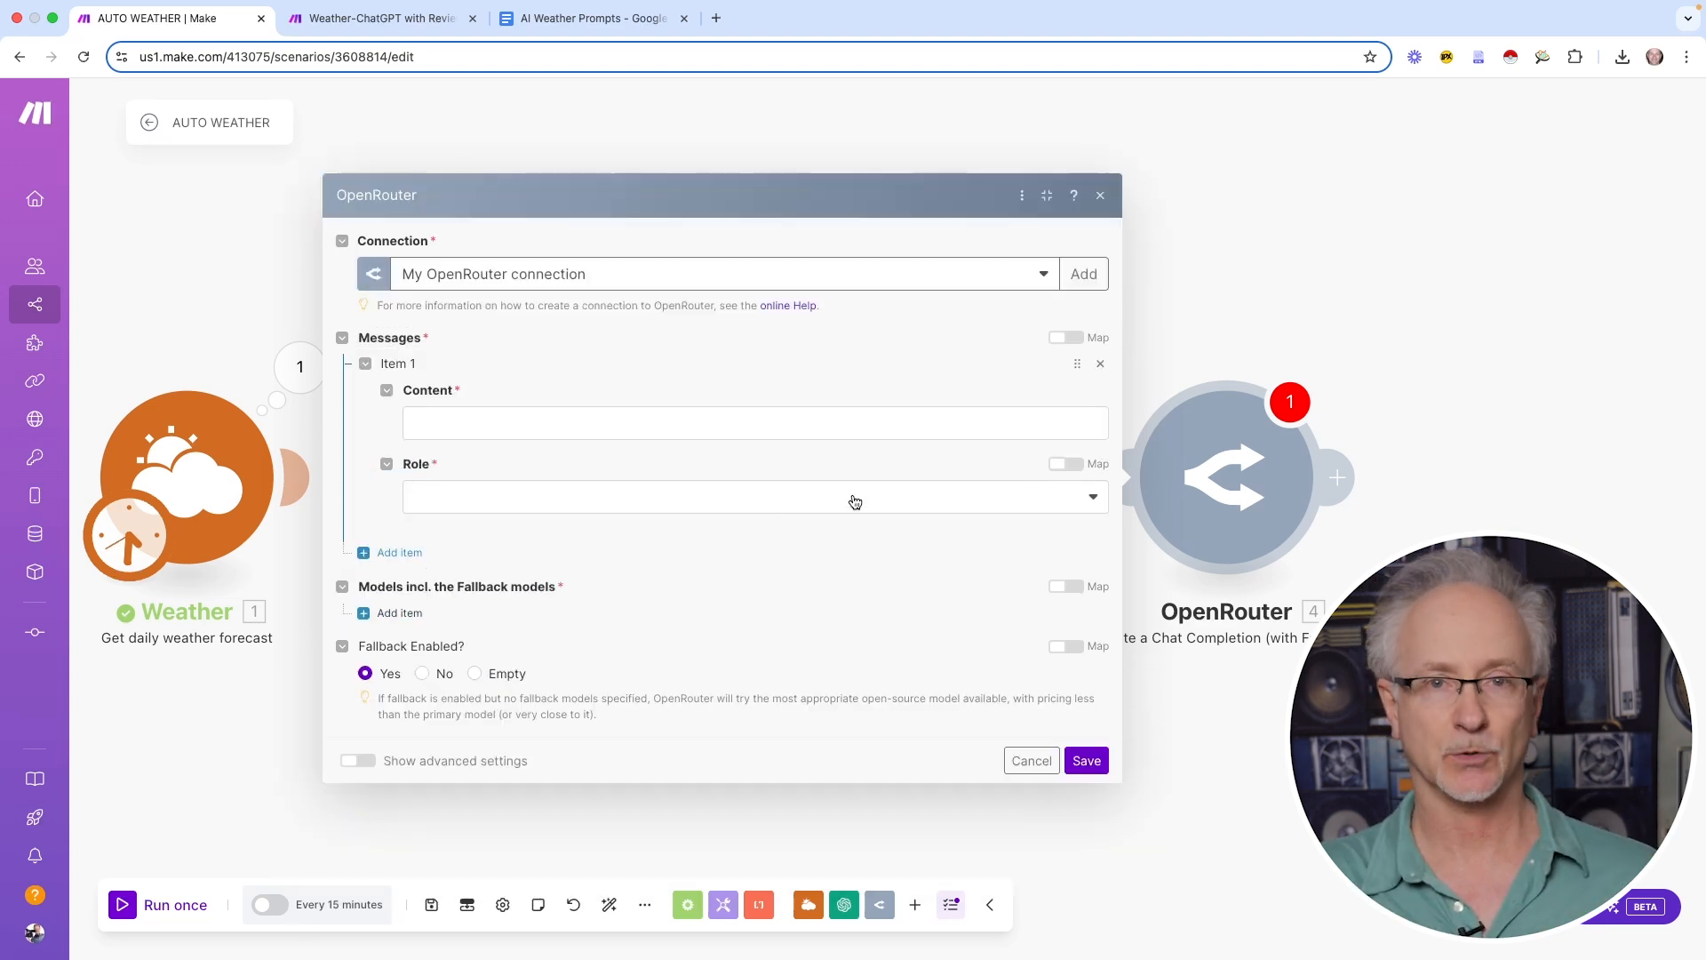
left_click(508, 499)
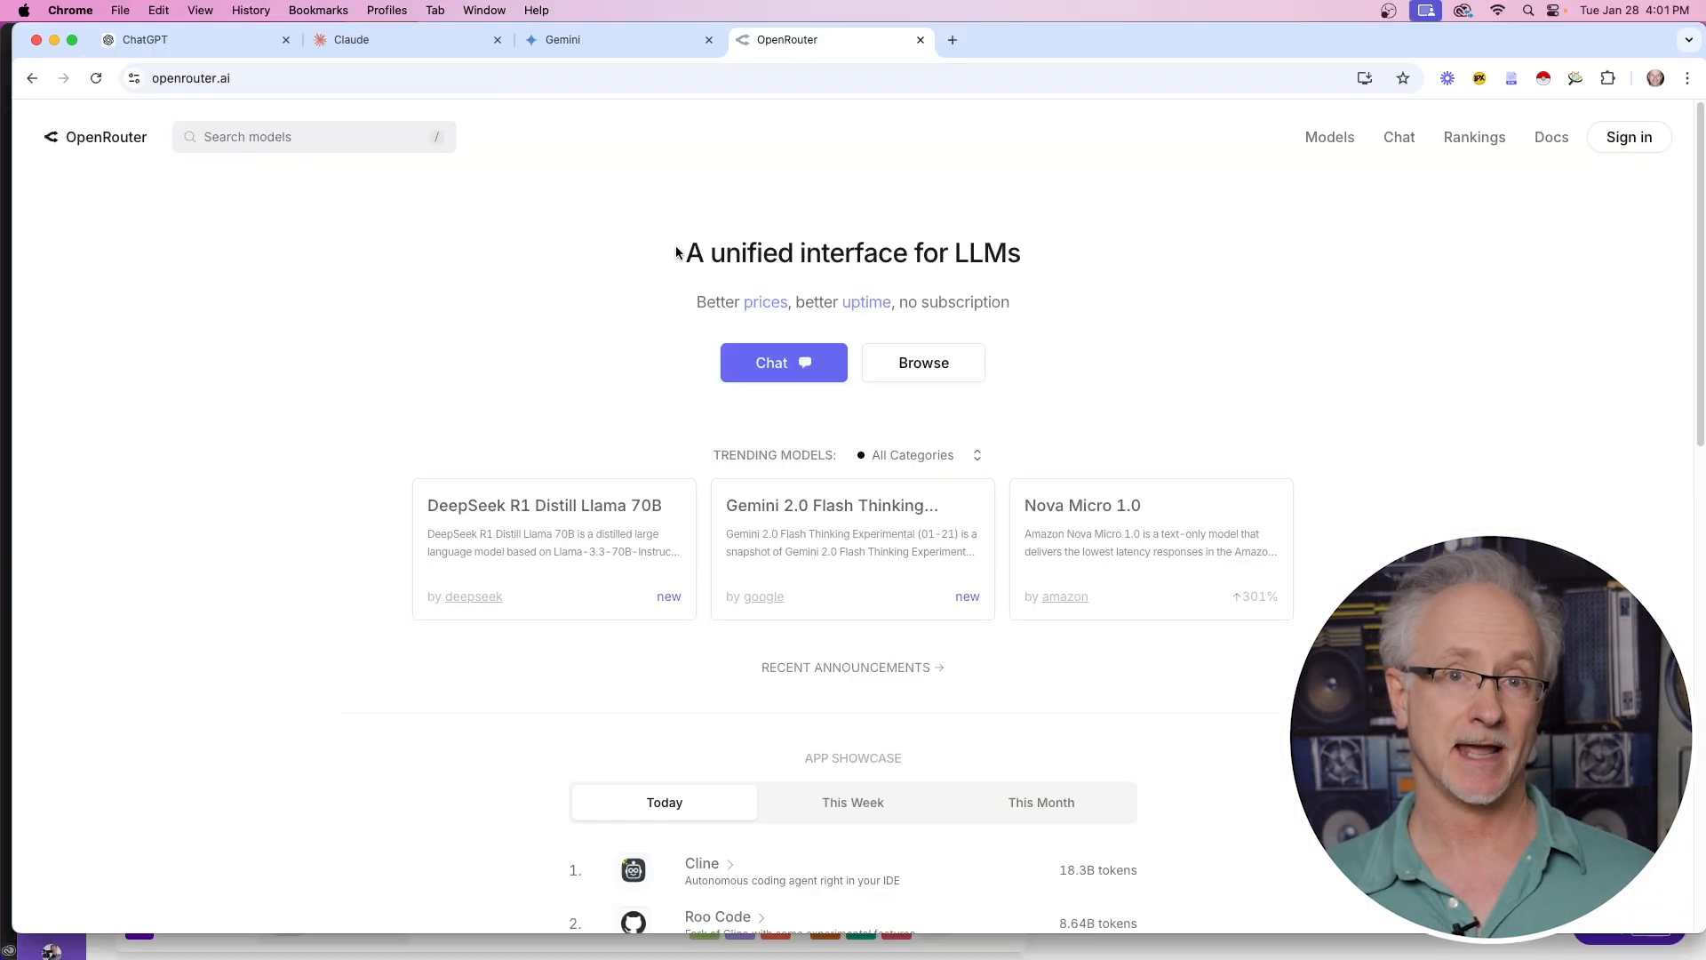
left_click_drag(682, 253, 1044, 271)
left_click(1411, 363)
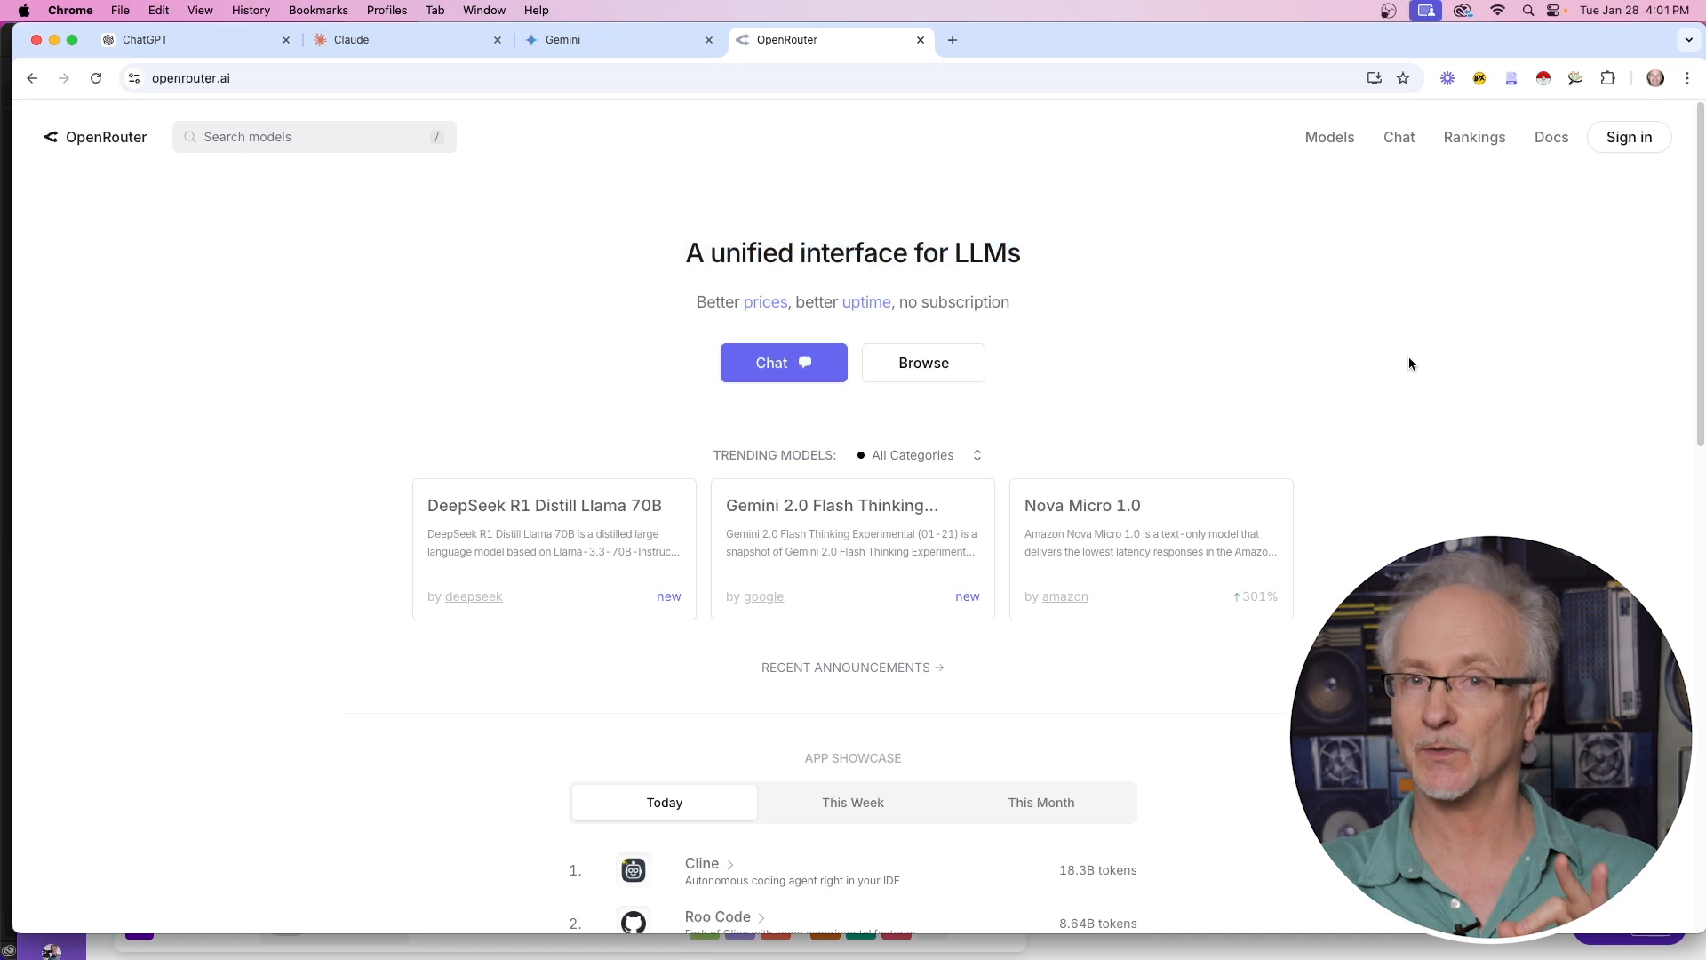
scroll(853, 515, "down", 7)
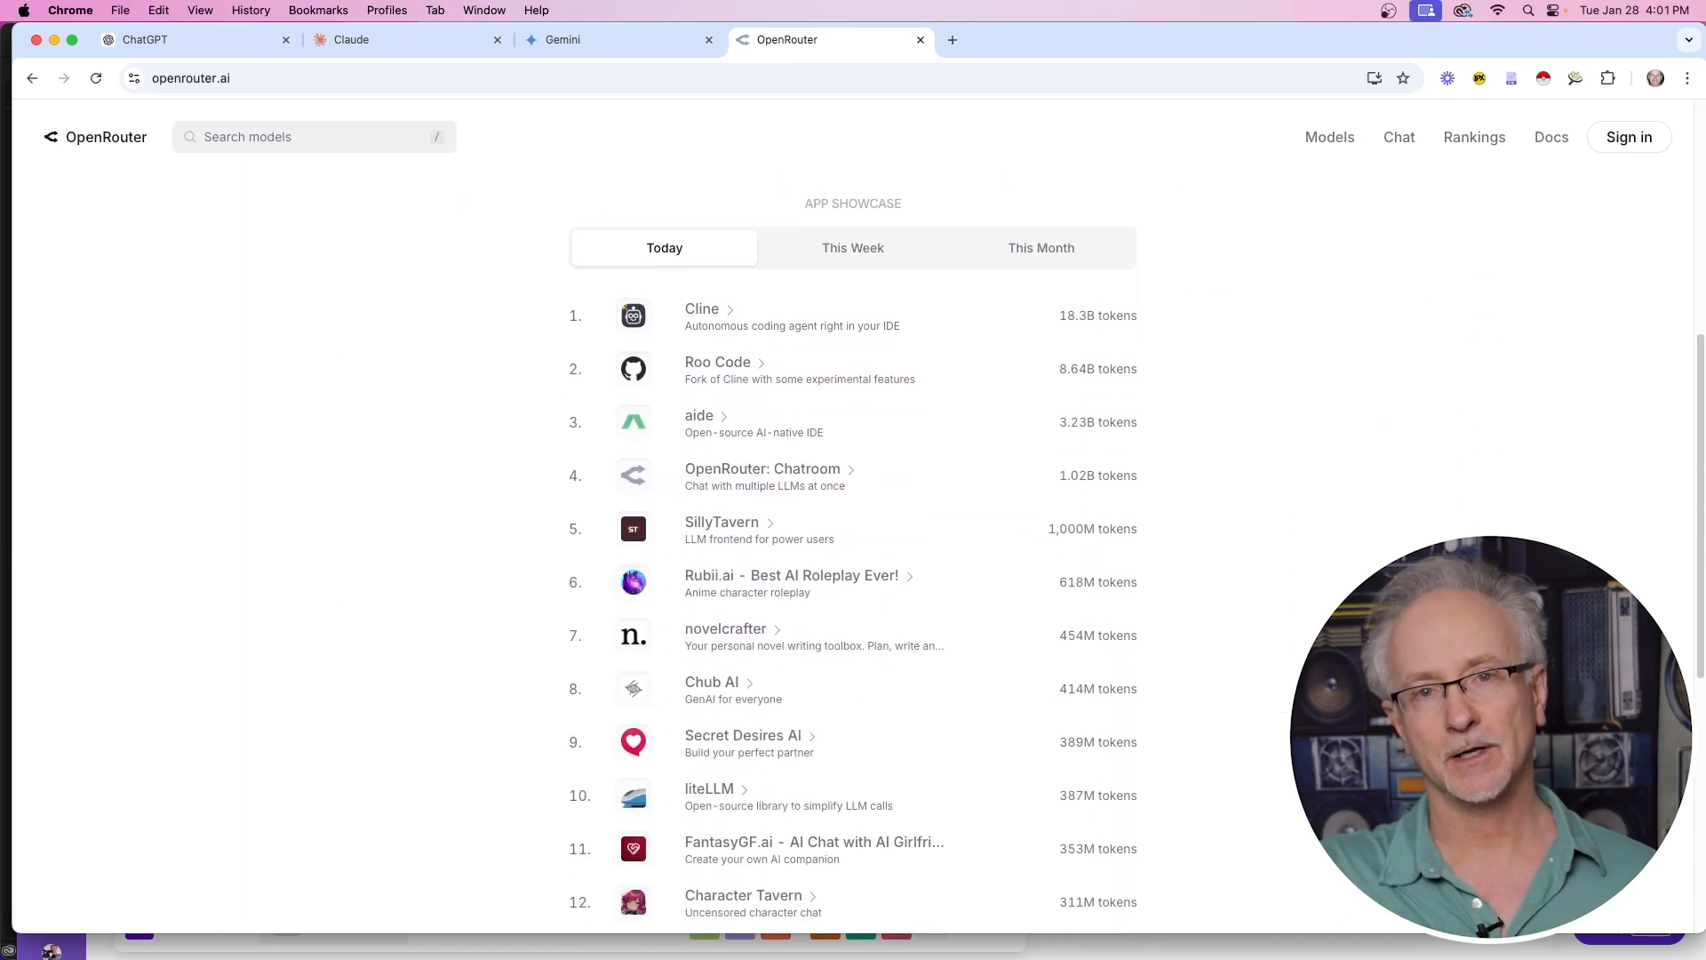
scroll(853, 516, "down", 6)
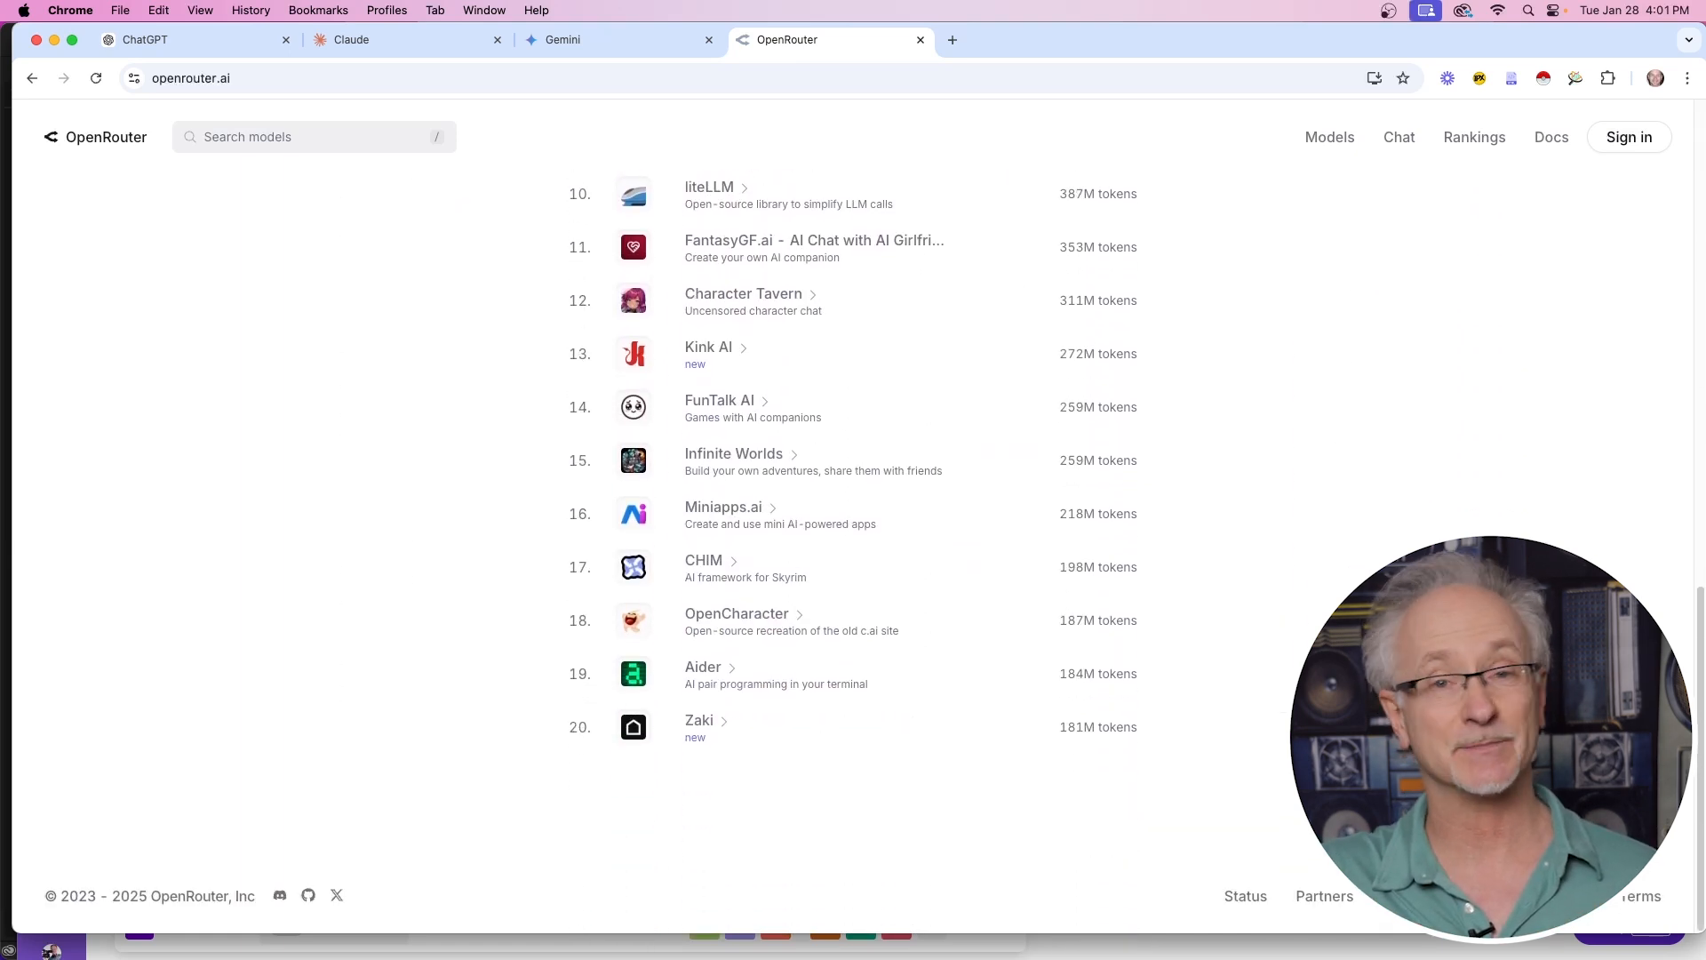
scroll(853, 515, "up", 13)
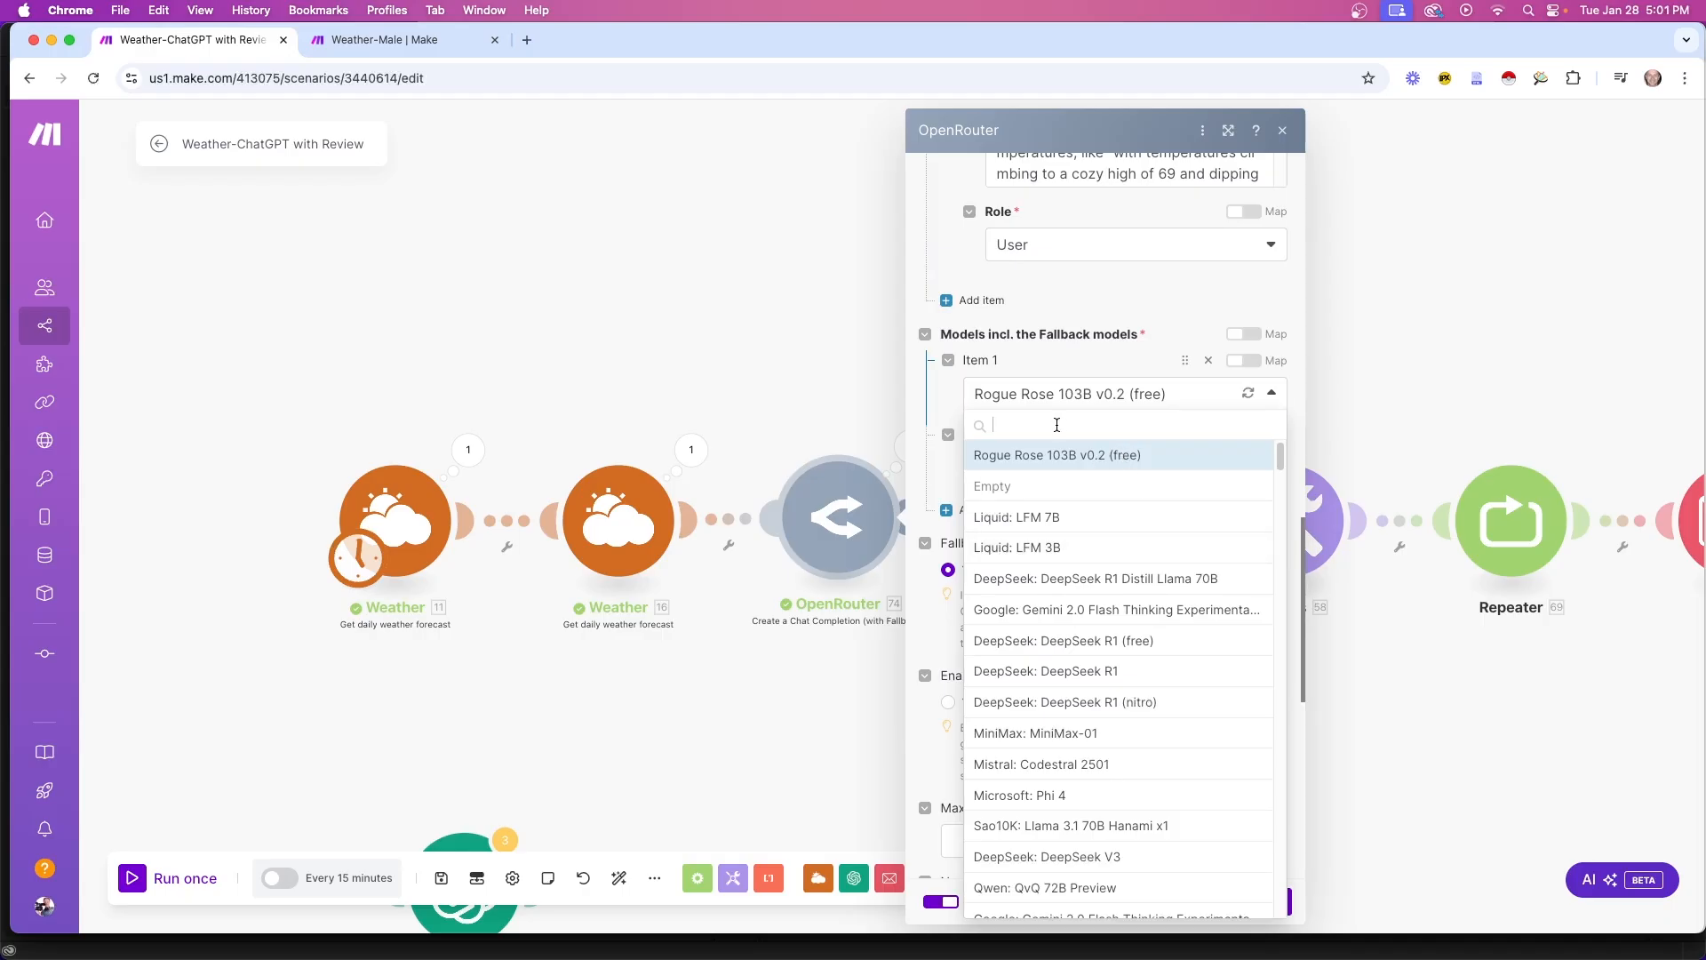
type("deep")
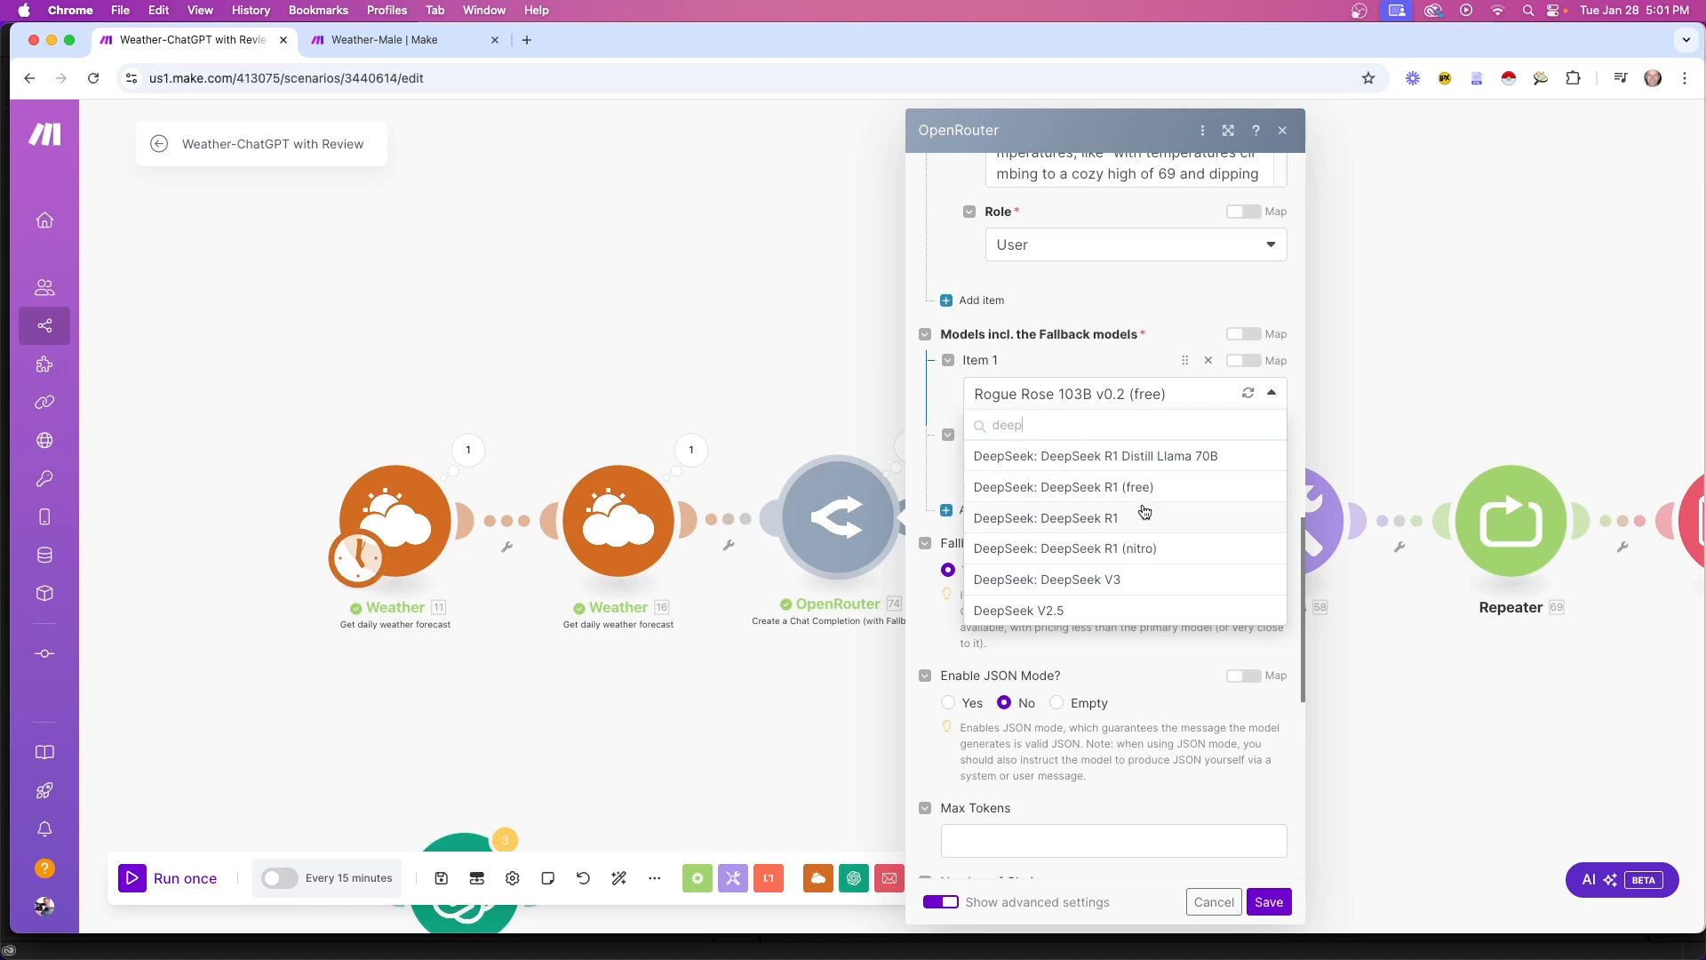
Set DeepSeek R1 (free) as first fallback model, pick a second, and check the forecast output
left_click(1137, 497)
left_click(1171, 471)
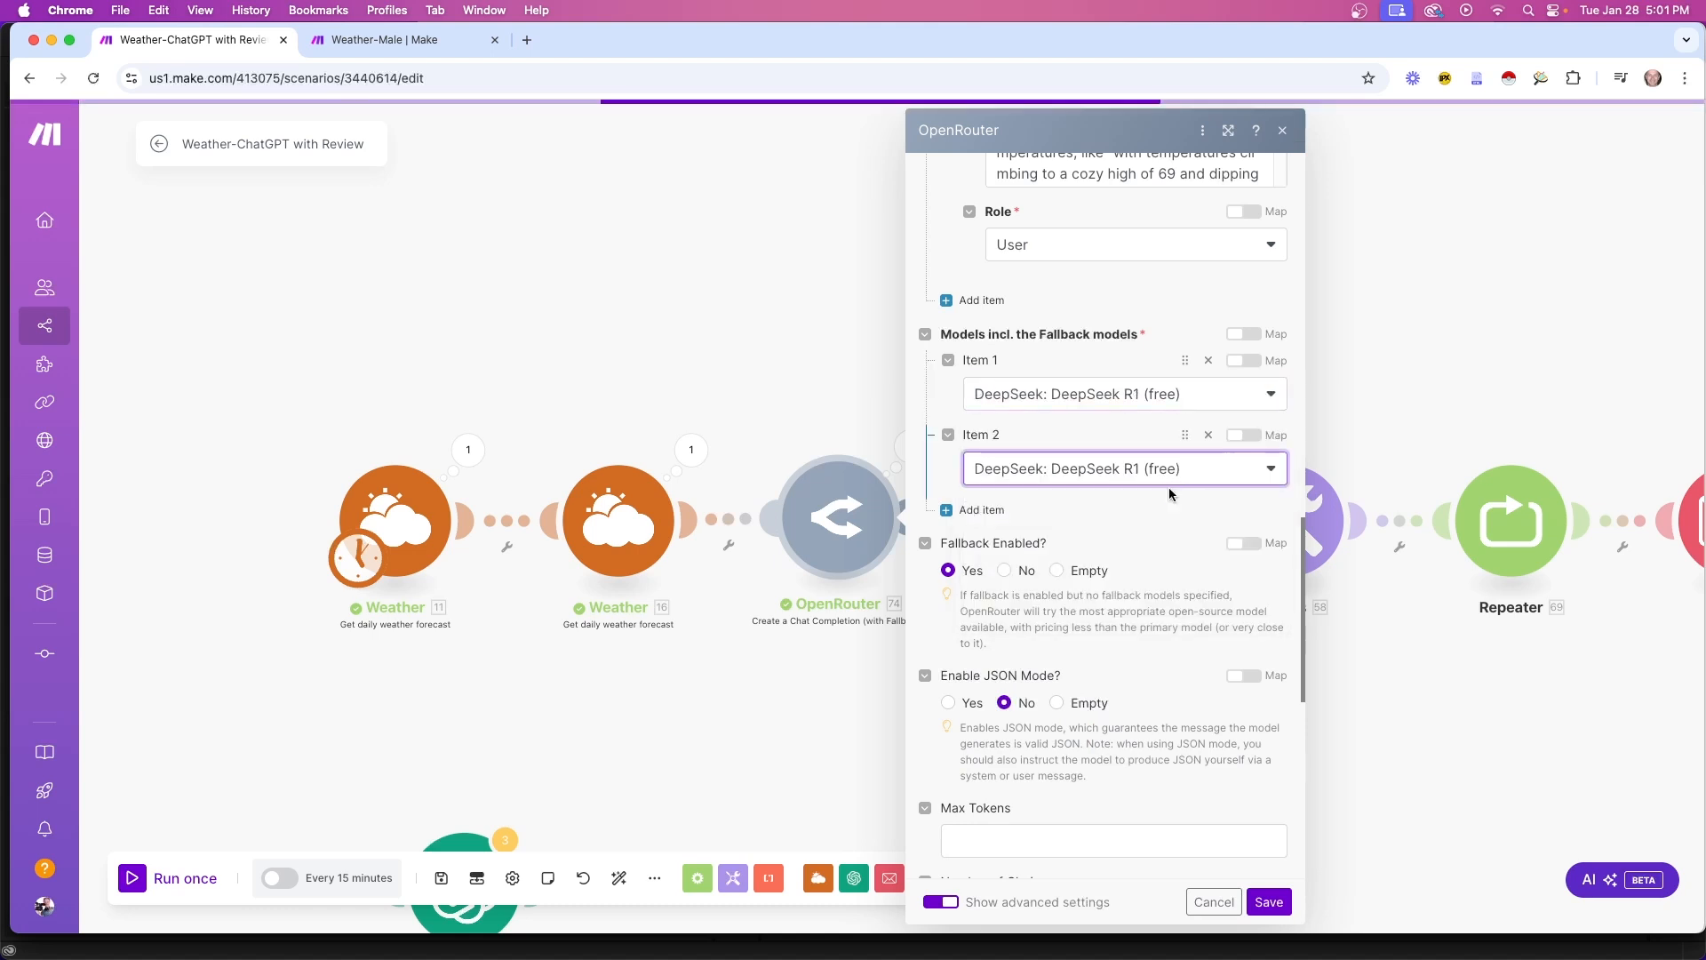
left_click(1272, 469)
type("rog")
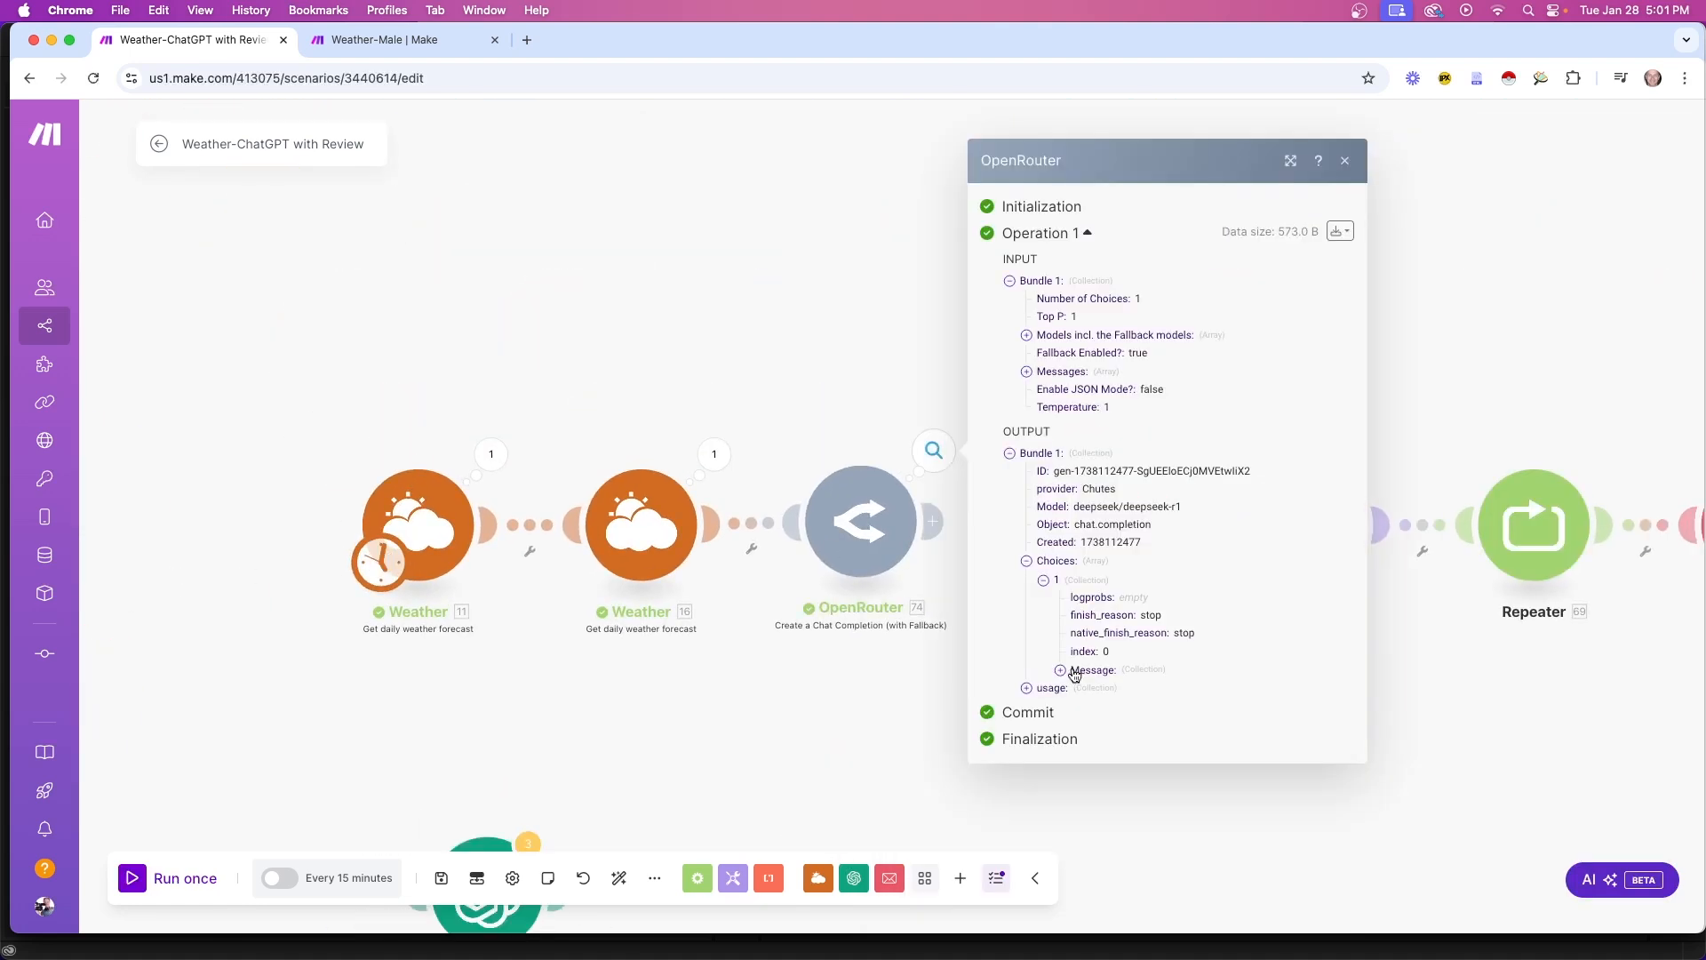
left_click(1062, 673)
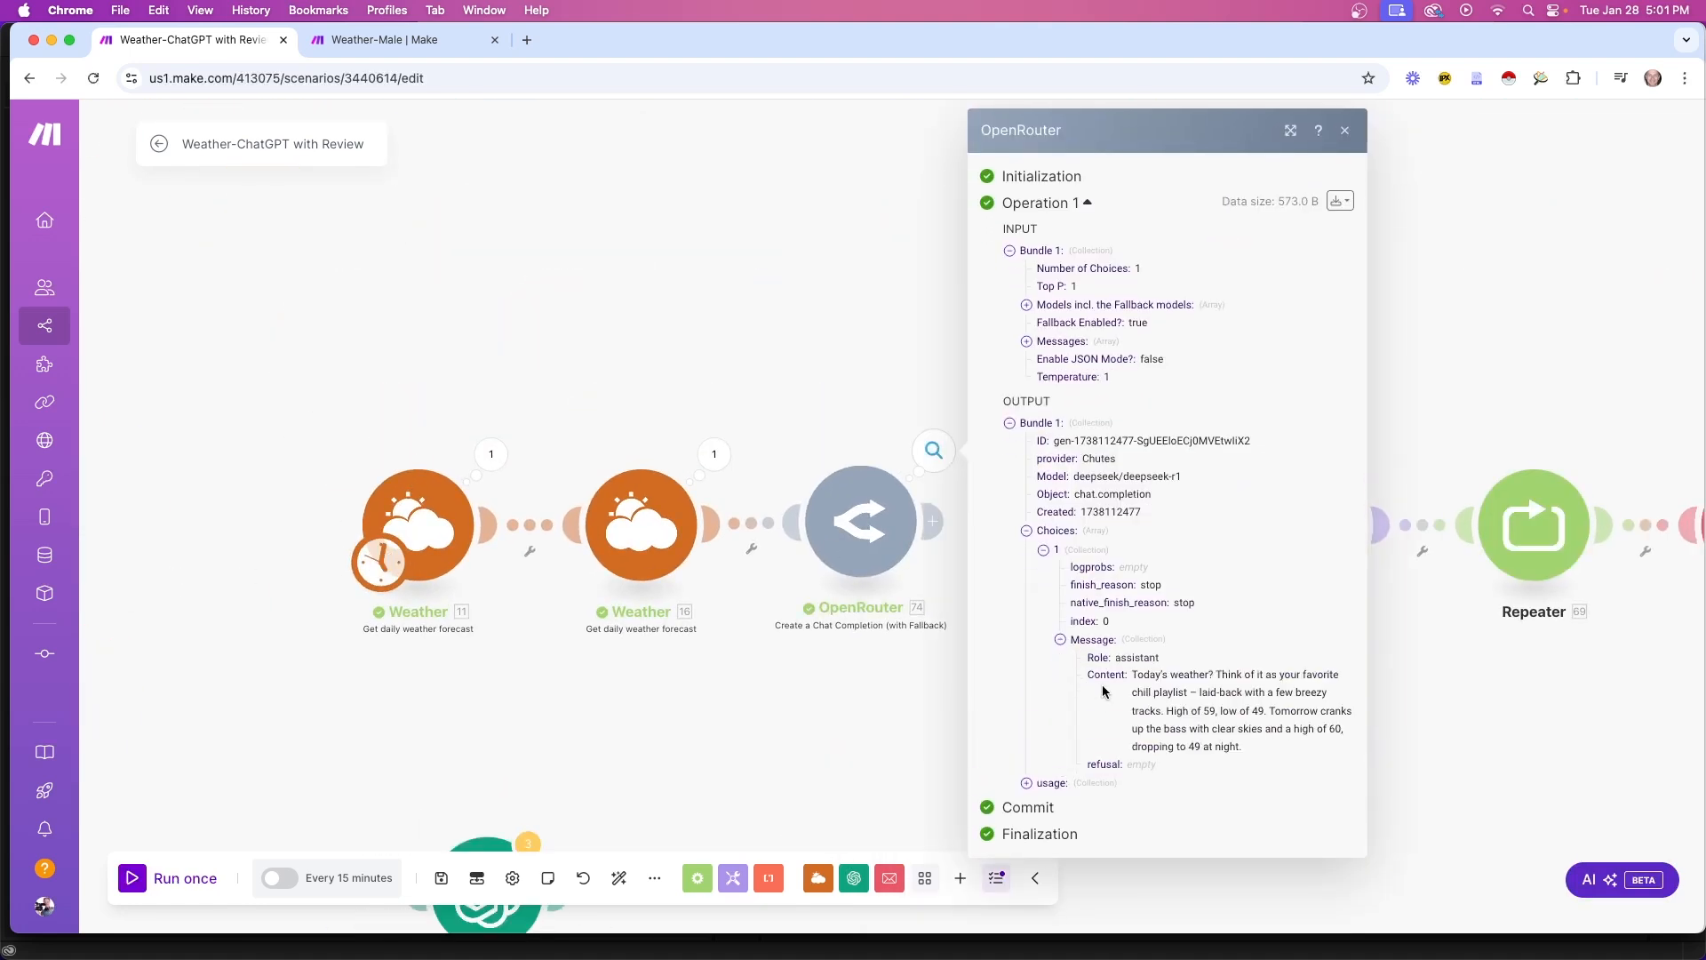
left_click_drag(1031, 524, 1314, 649)
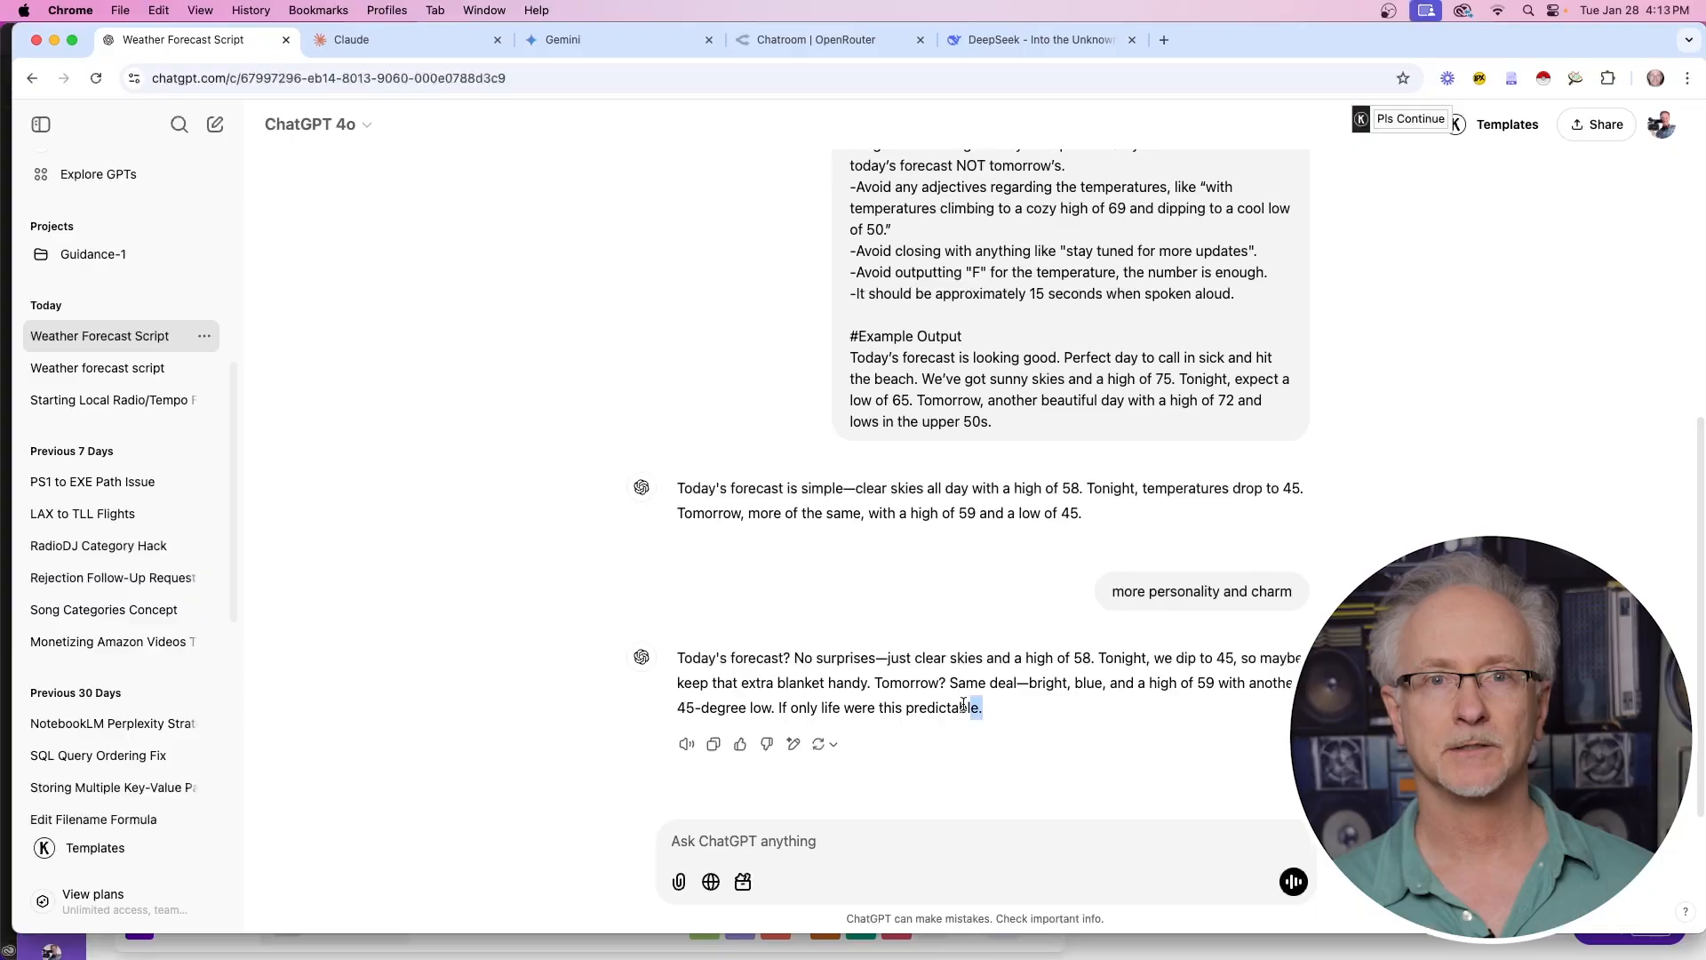
Copy the revised weather prompt from ChatGPT and send it in a new Claude chat
left_click_drag(981, 707, 678, 660)
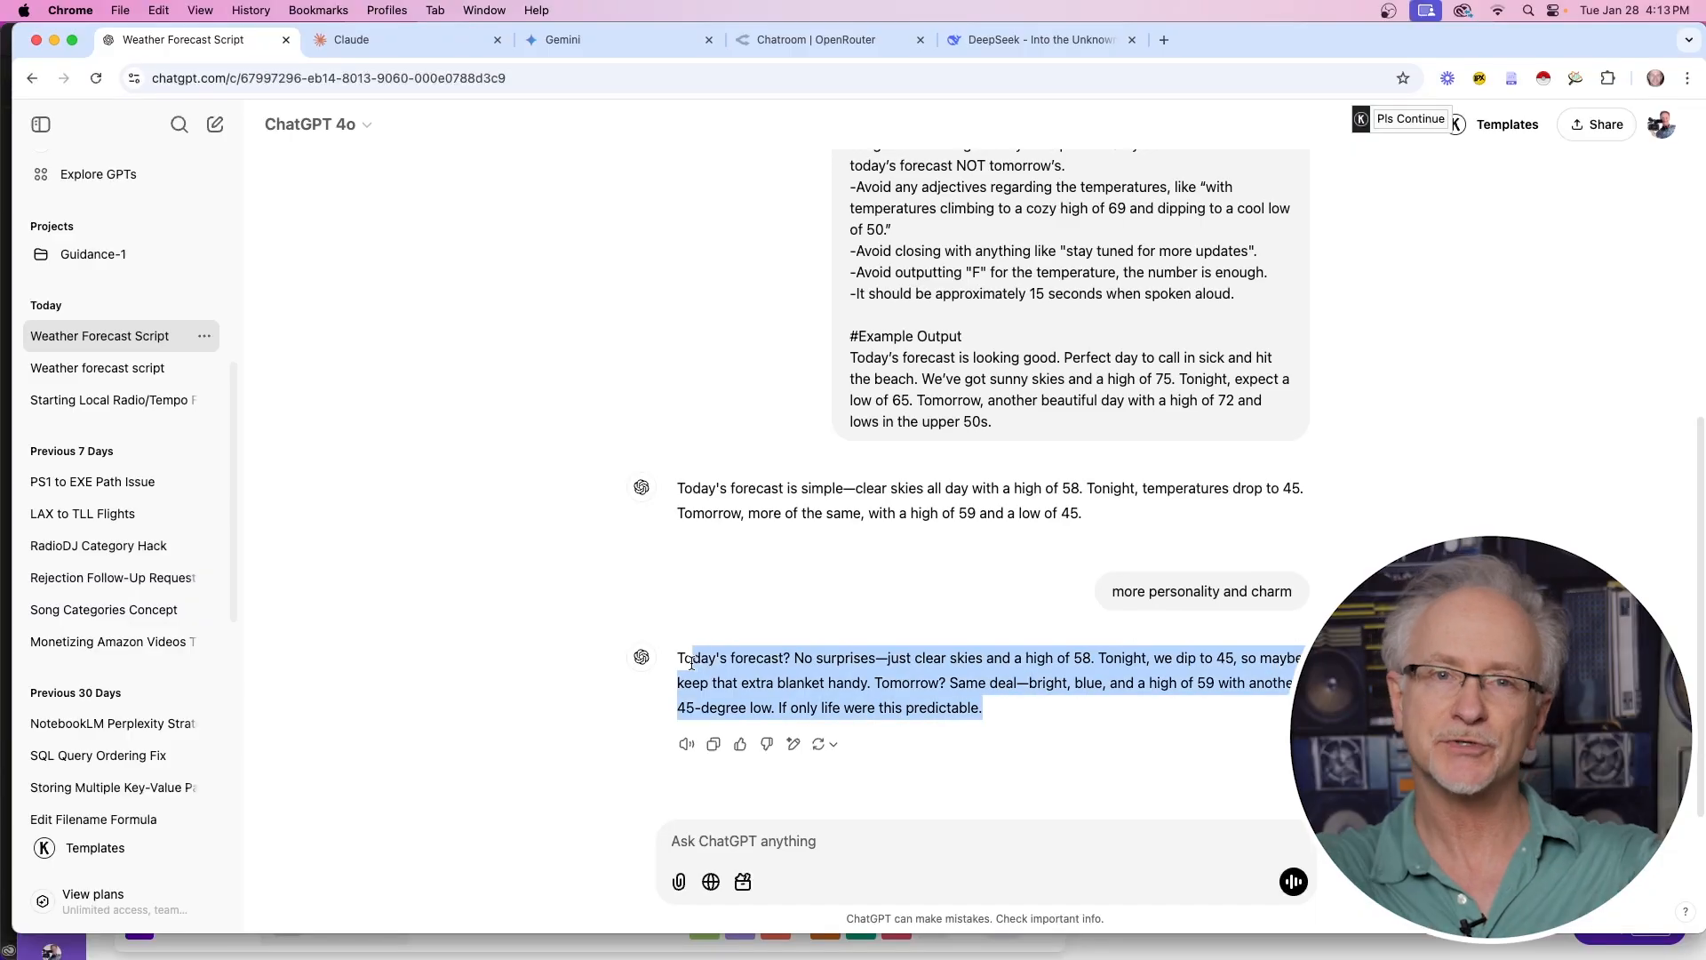
scroll(523, 722, "up", 6)
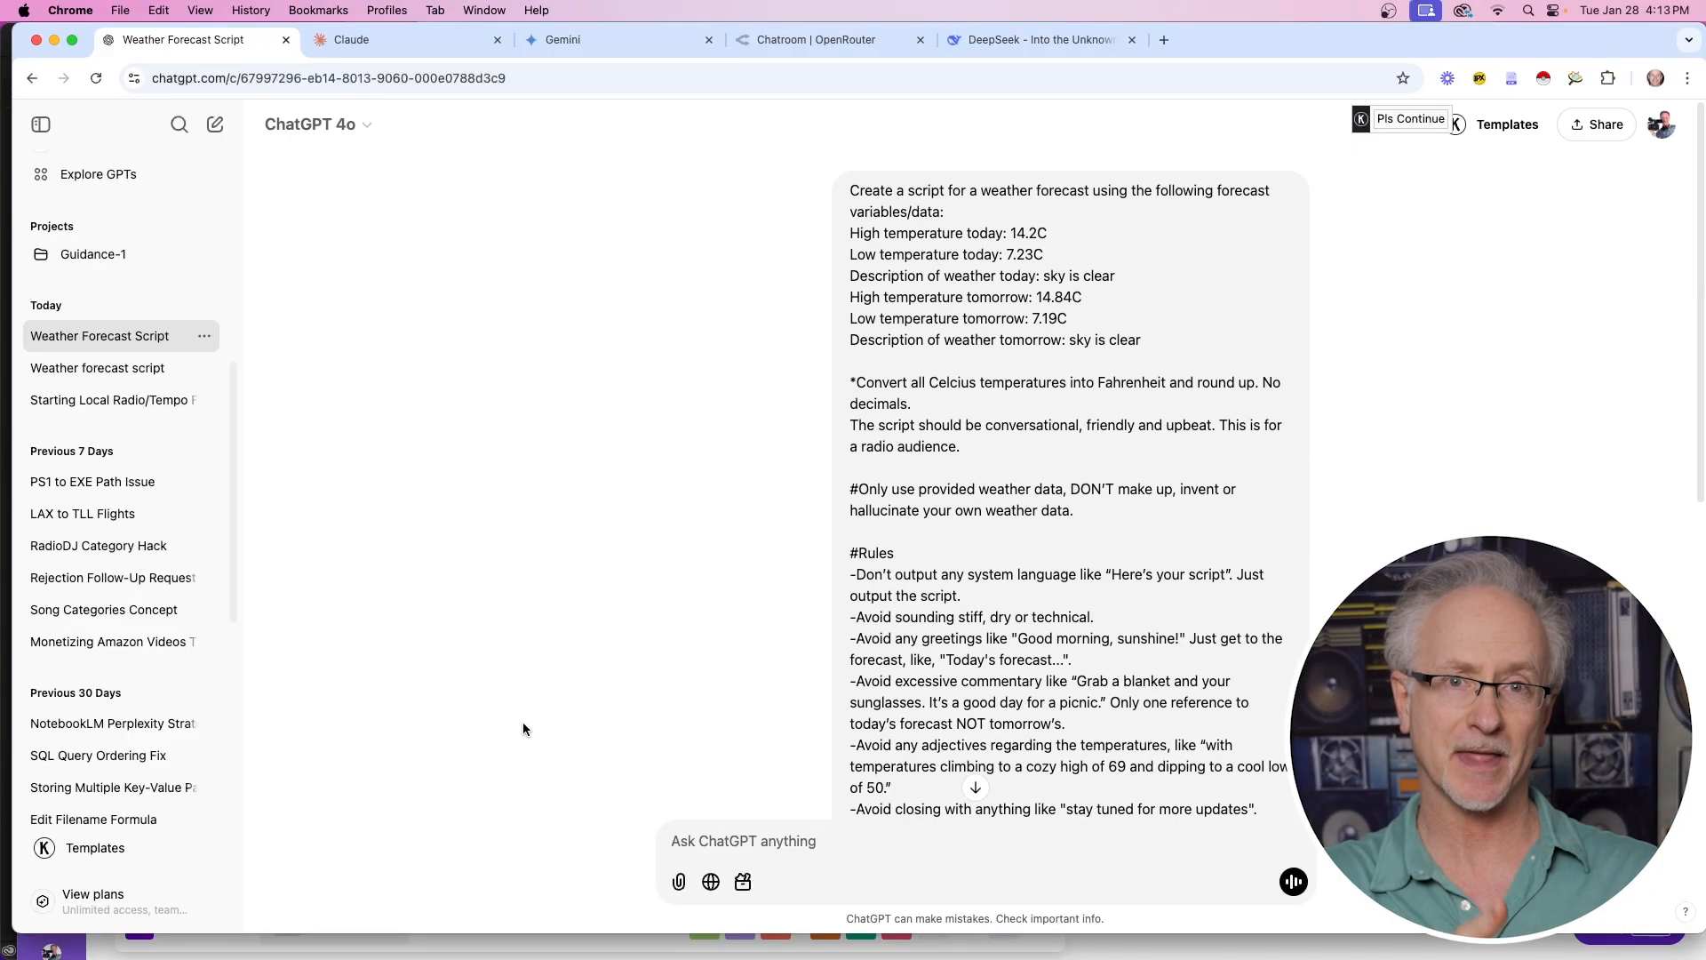
left_click_drag(848, 191, 1149, 730)
key("super+c")
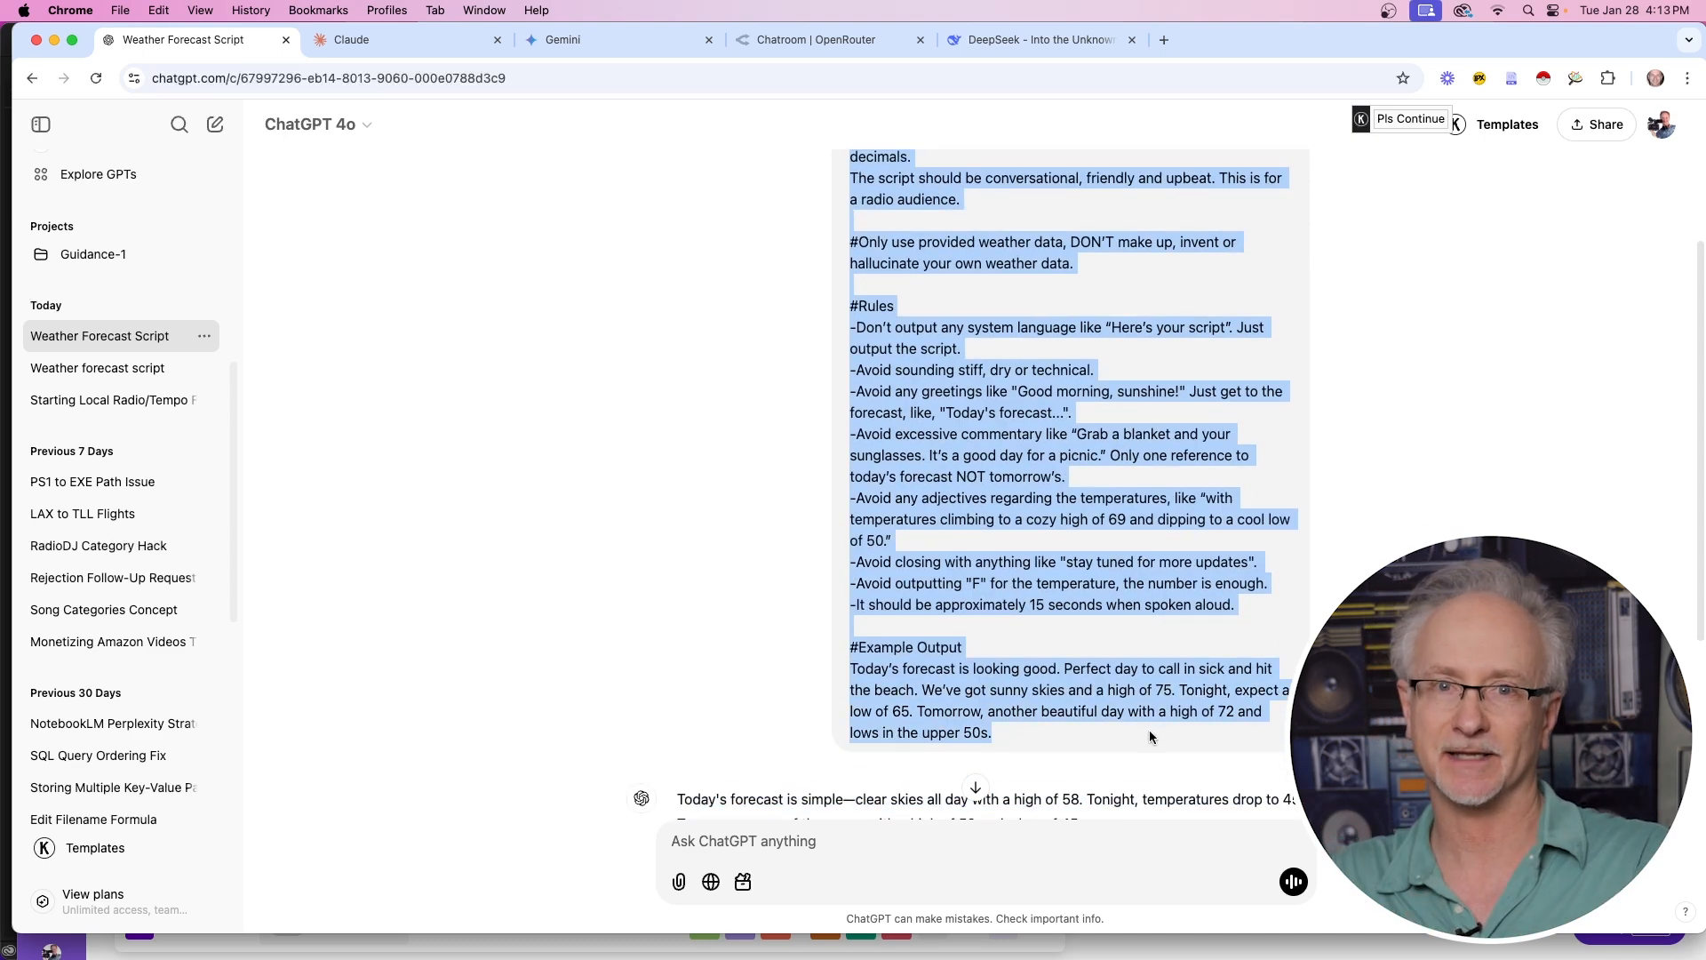
left_click(352, 40)
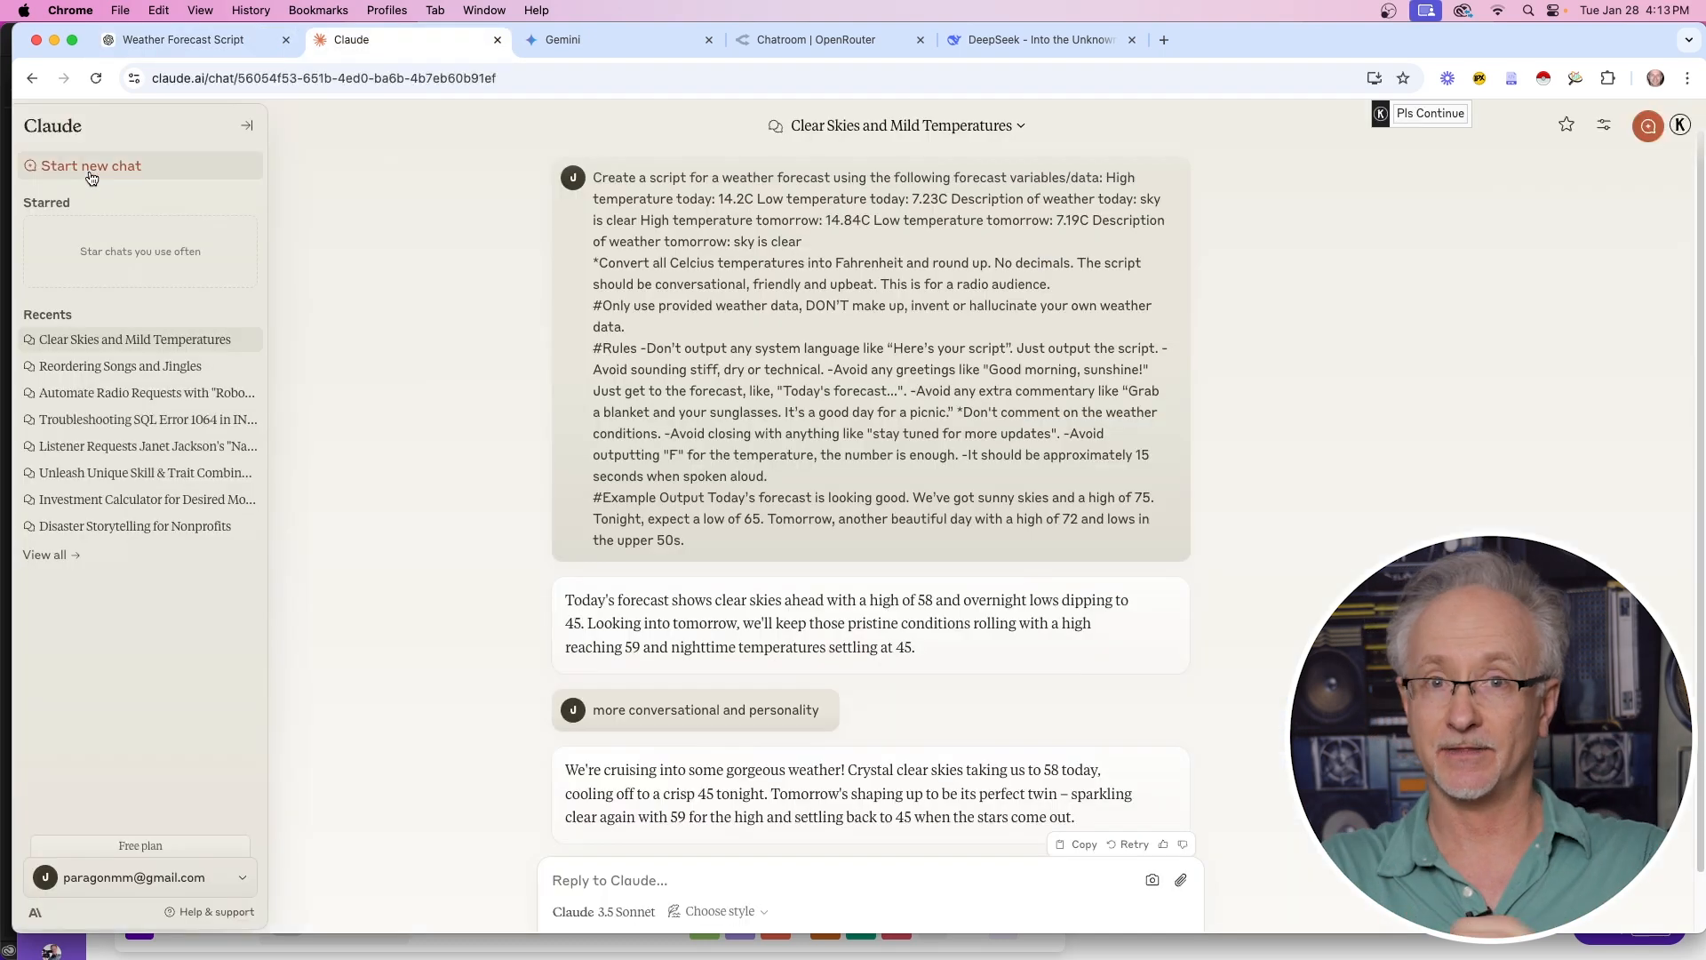
left_click(90, 167)
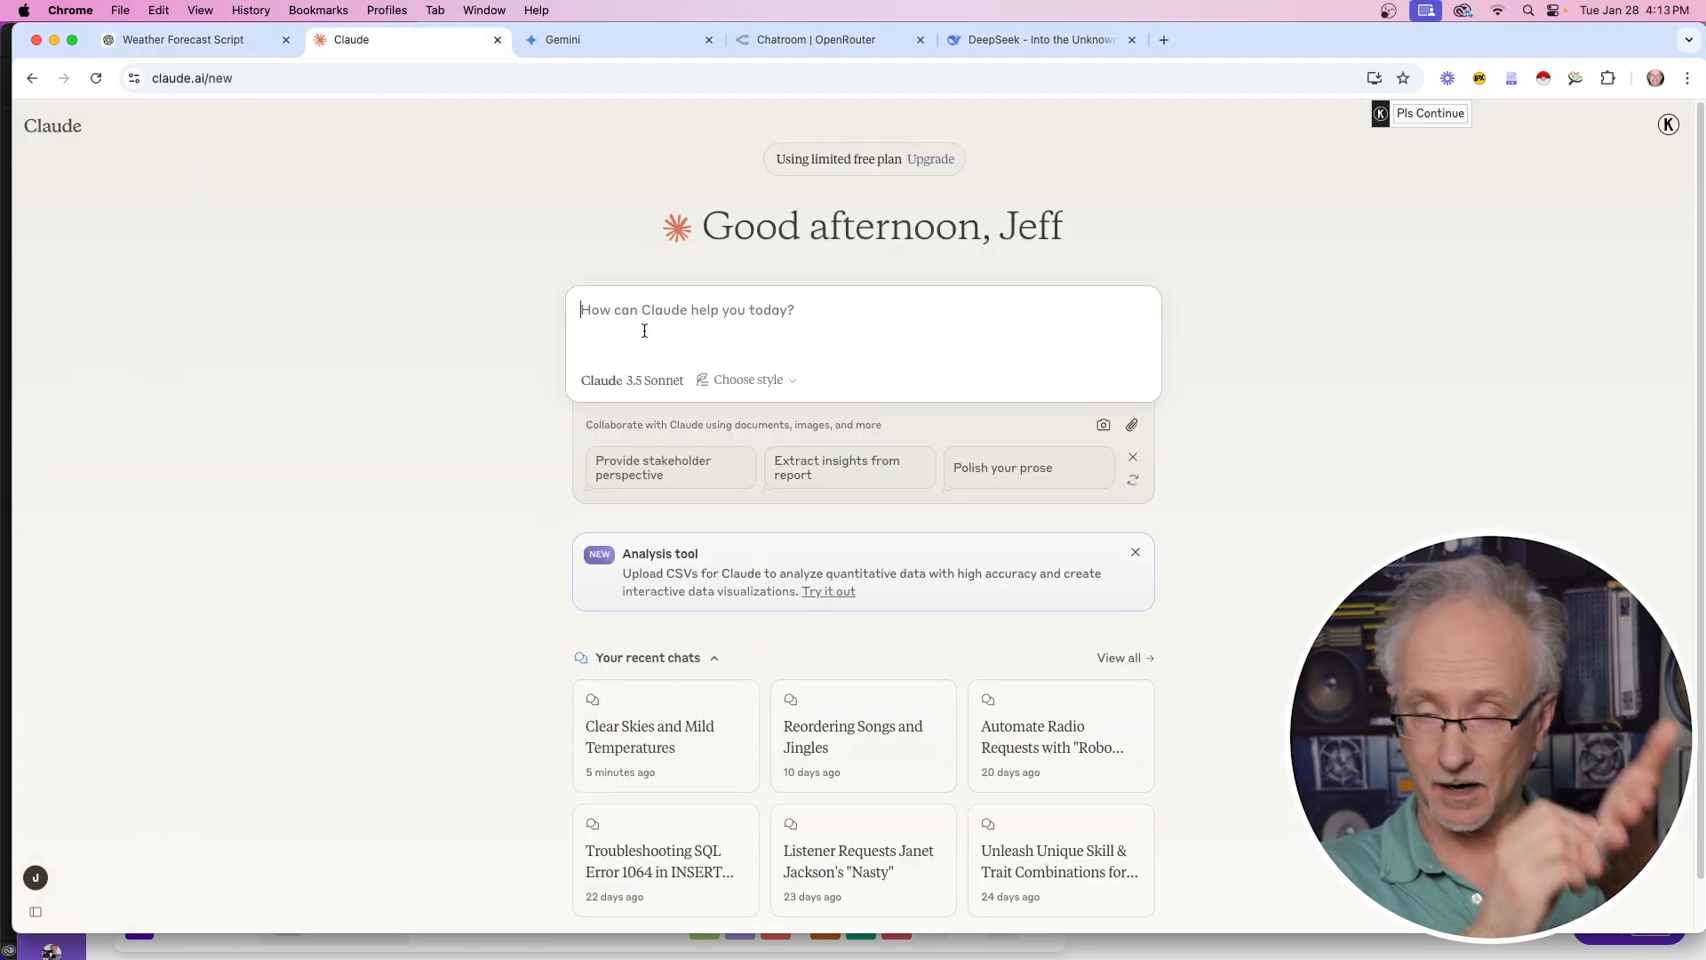
key("super+v")
scroll(1089, 348, "down", 2)
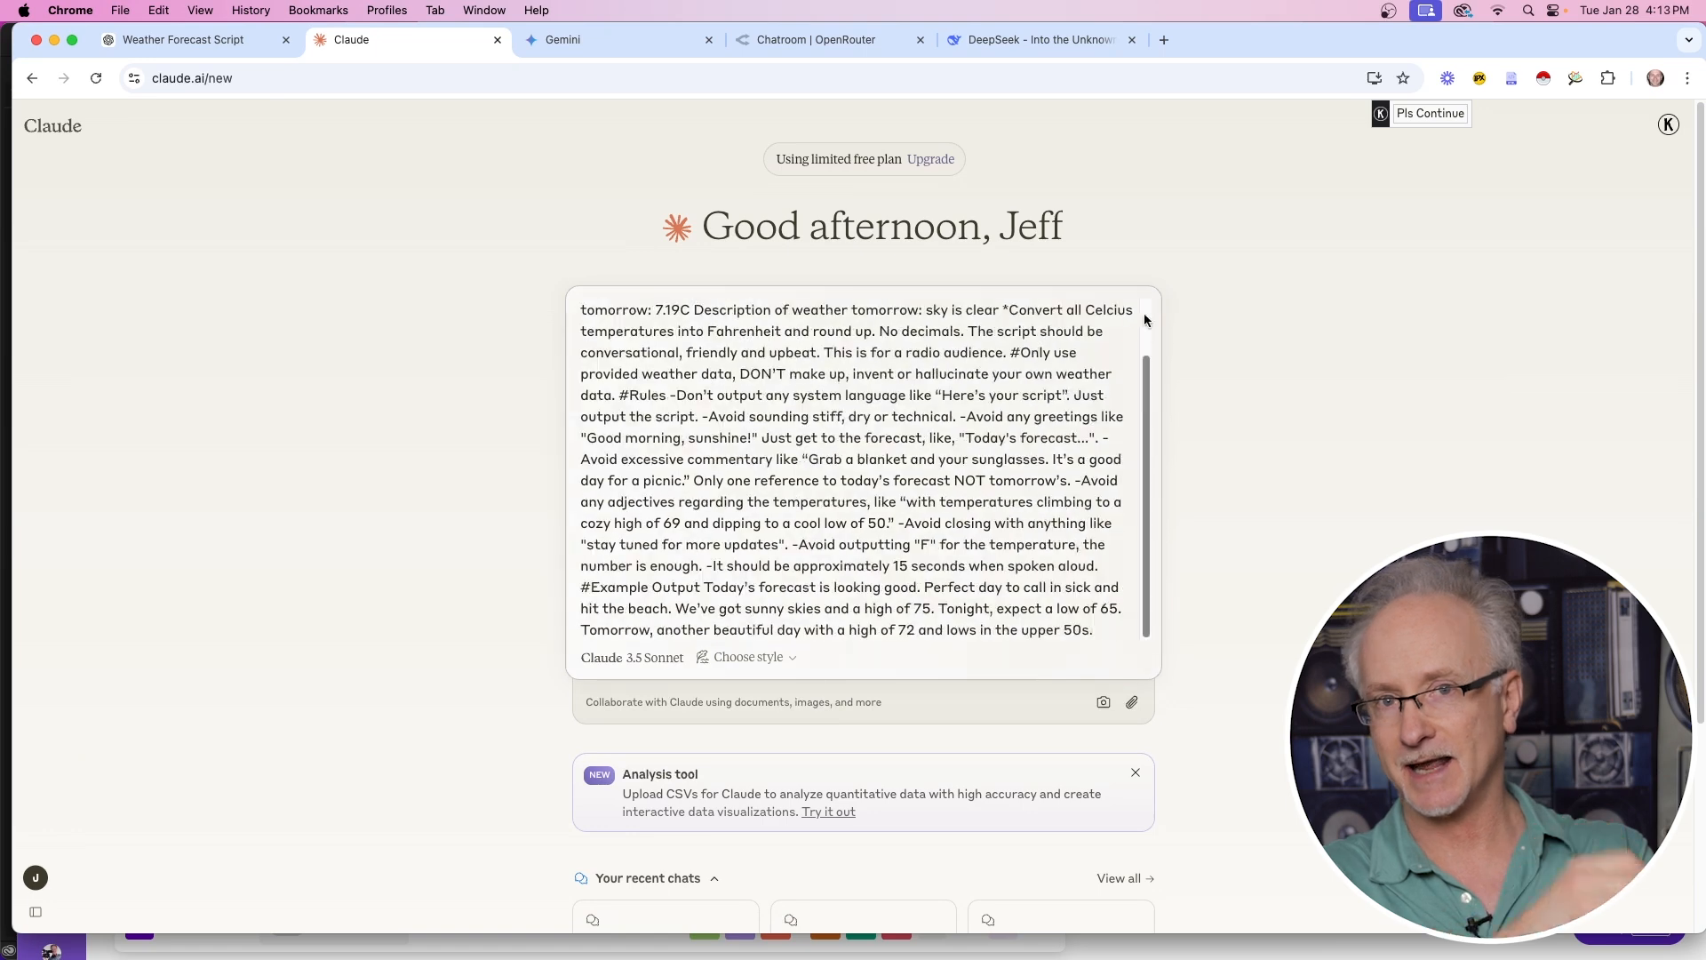
key("Return")
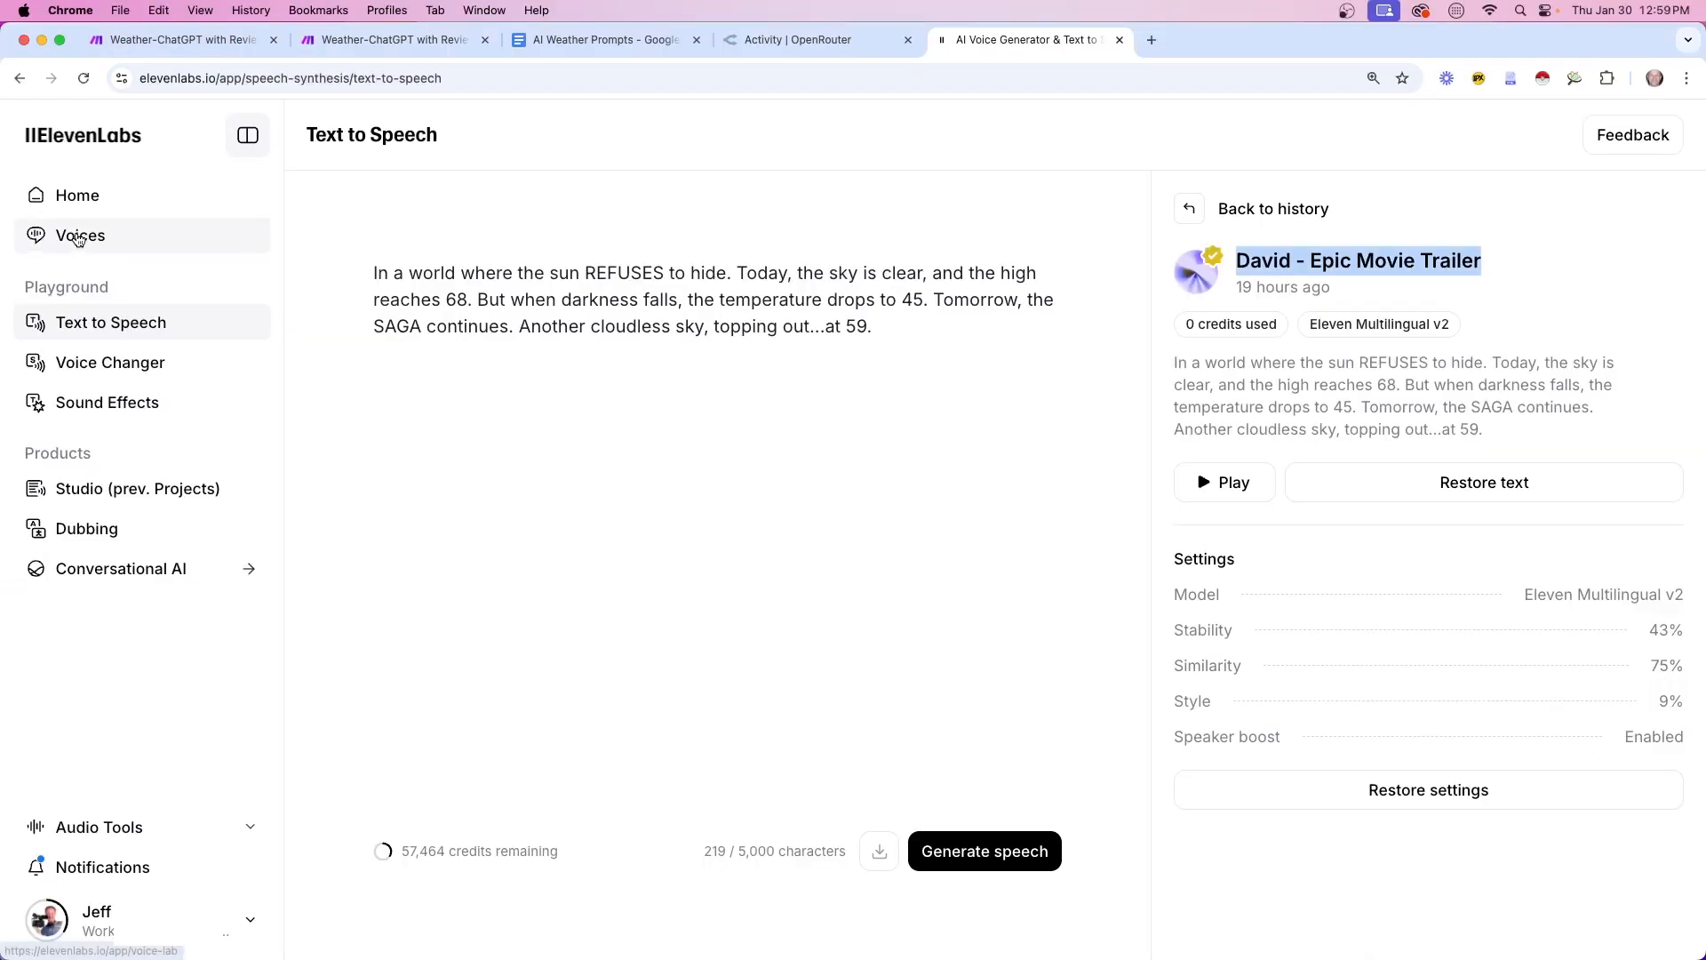
left_click(78, 236)
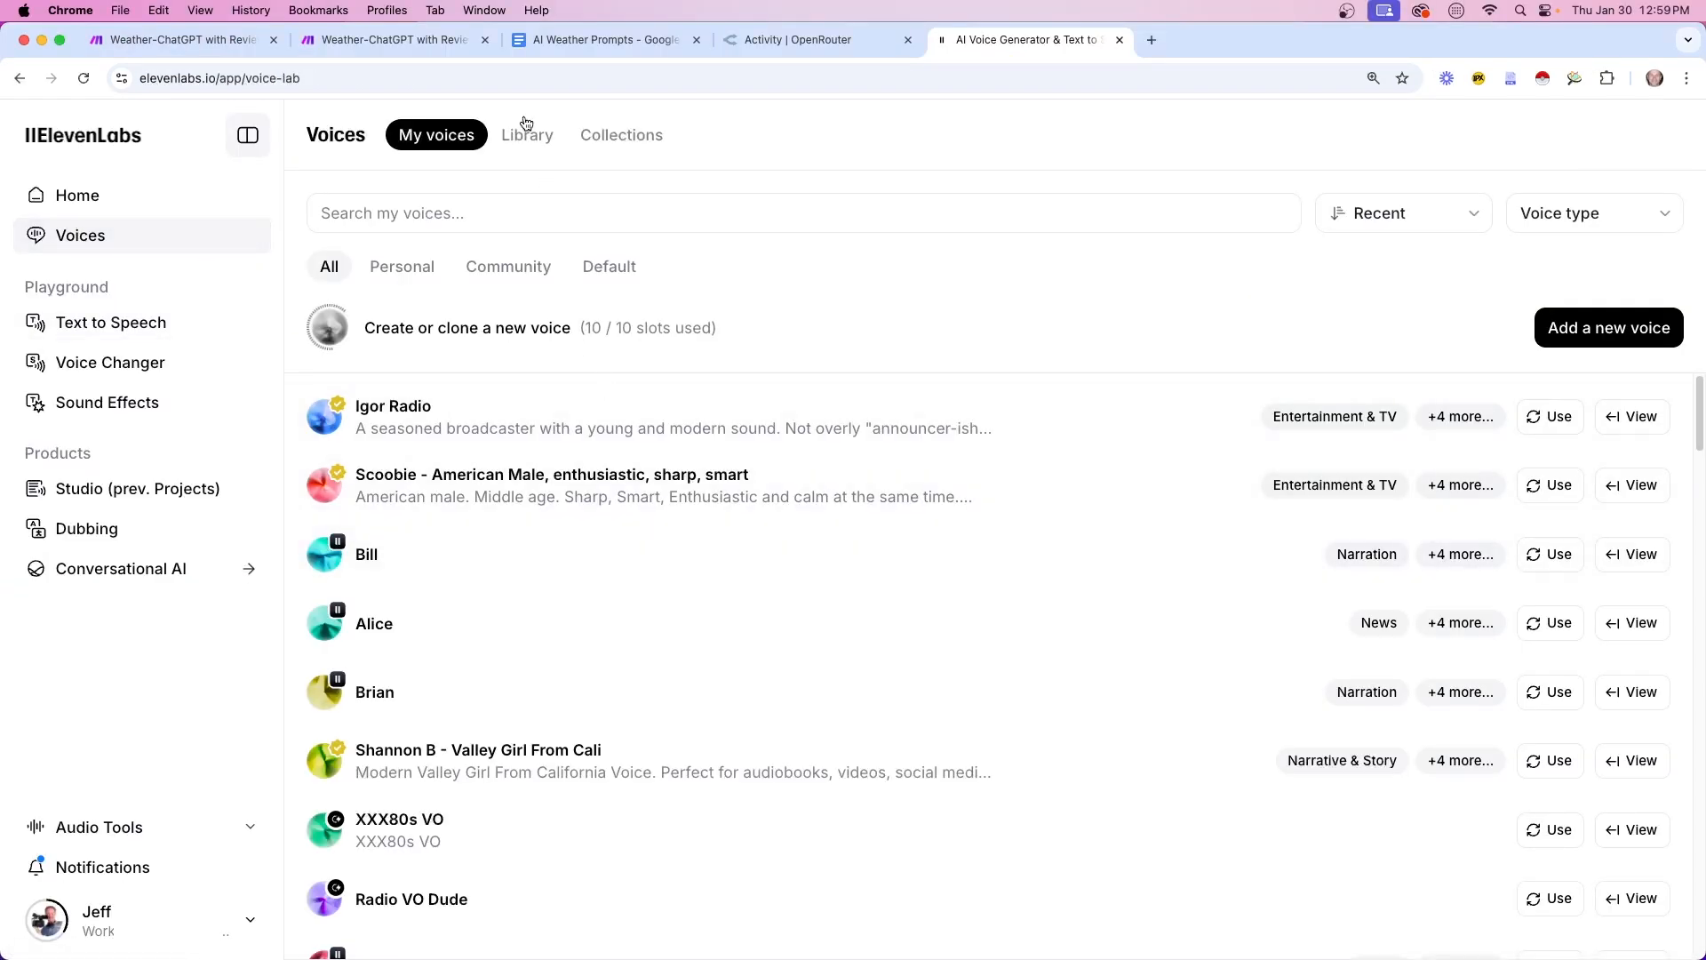
Browse the ElevenLabs voice library filtered to Entertainment & TV voices
left_click(527, 141)
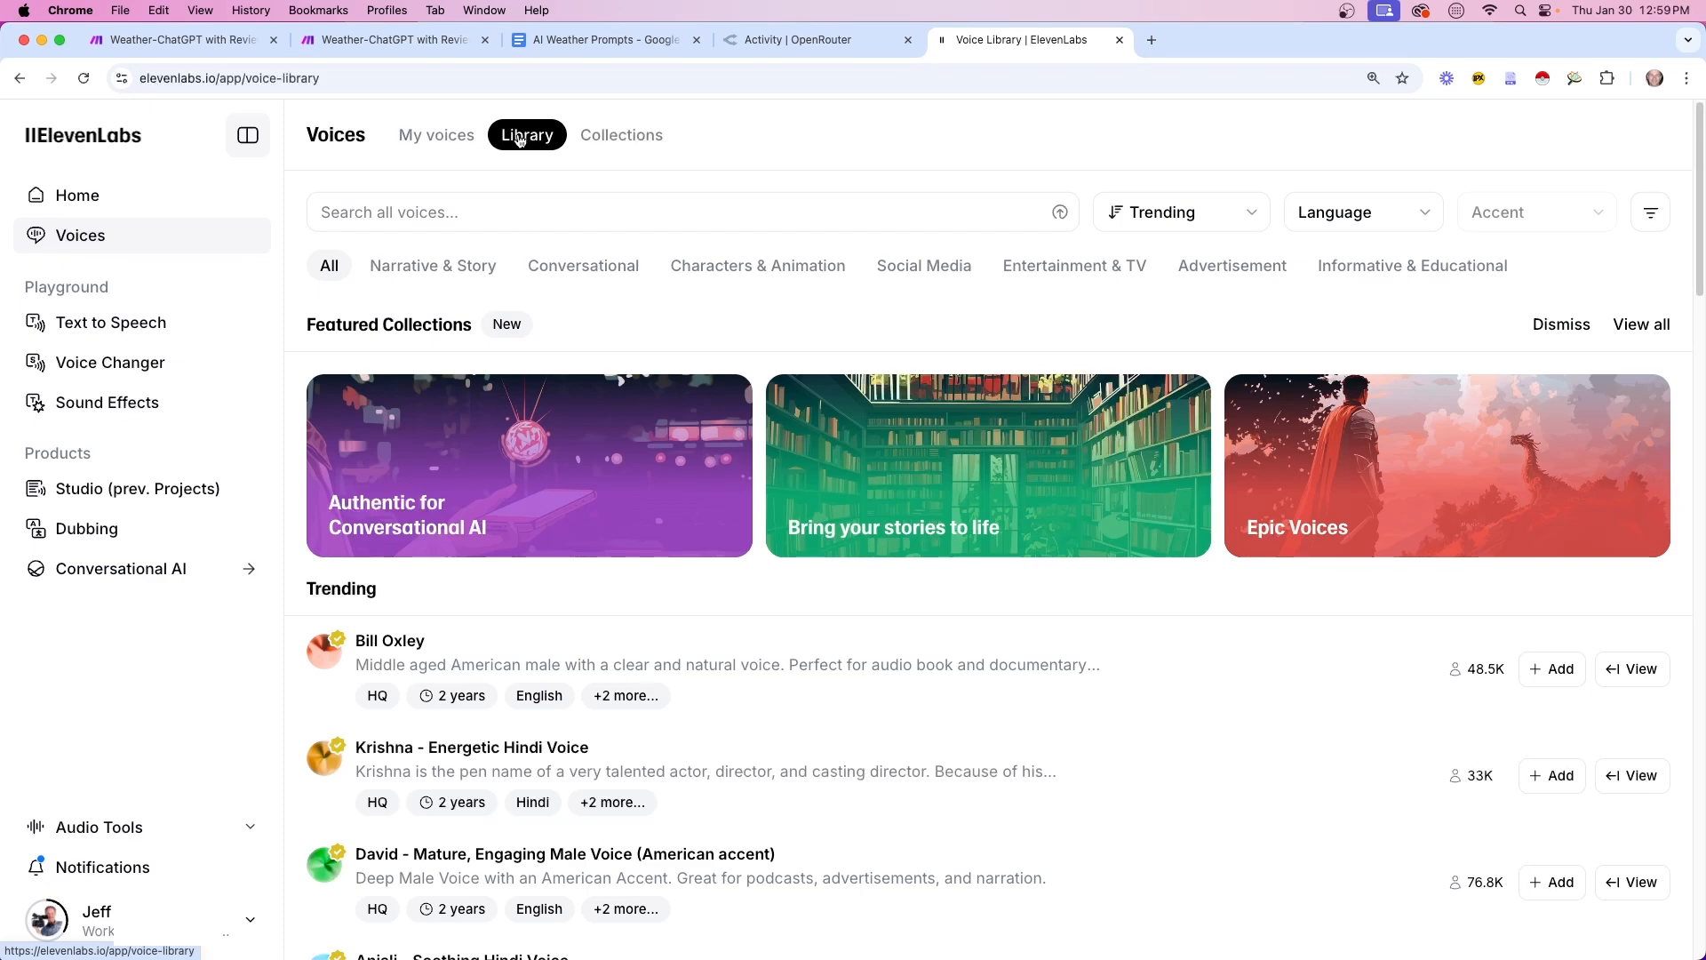
left_click(1070, 278)
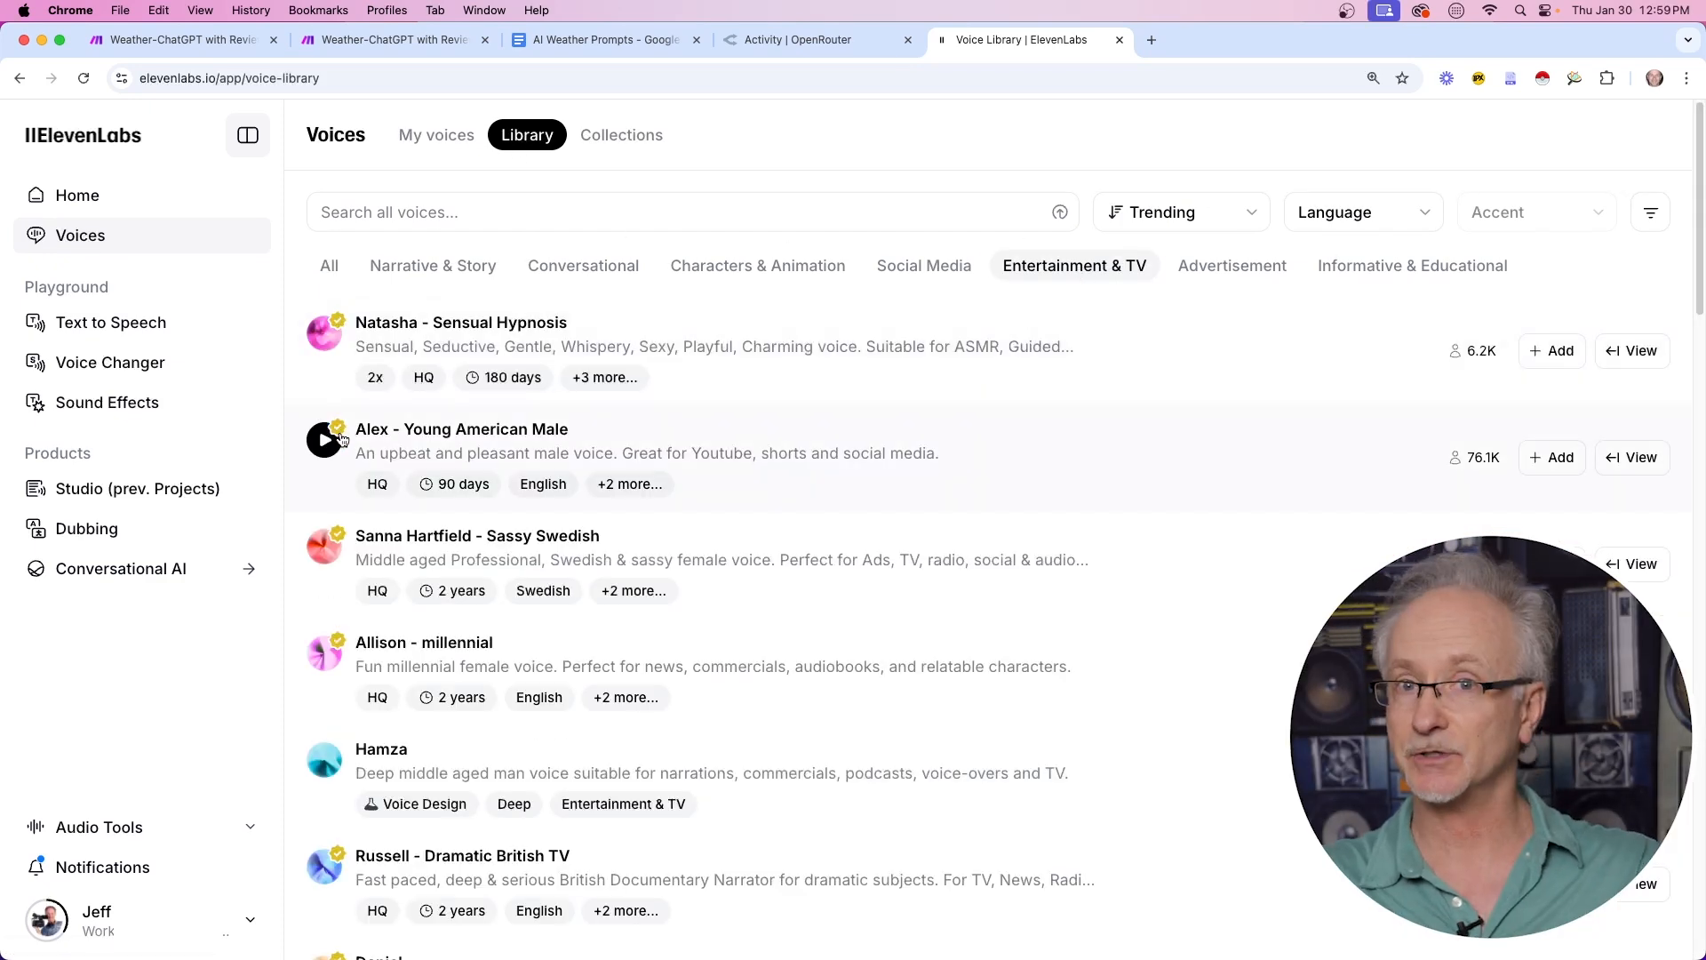
scroll(355, 654, "down", 5)
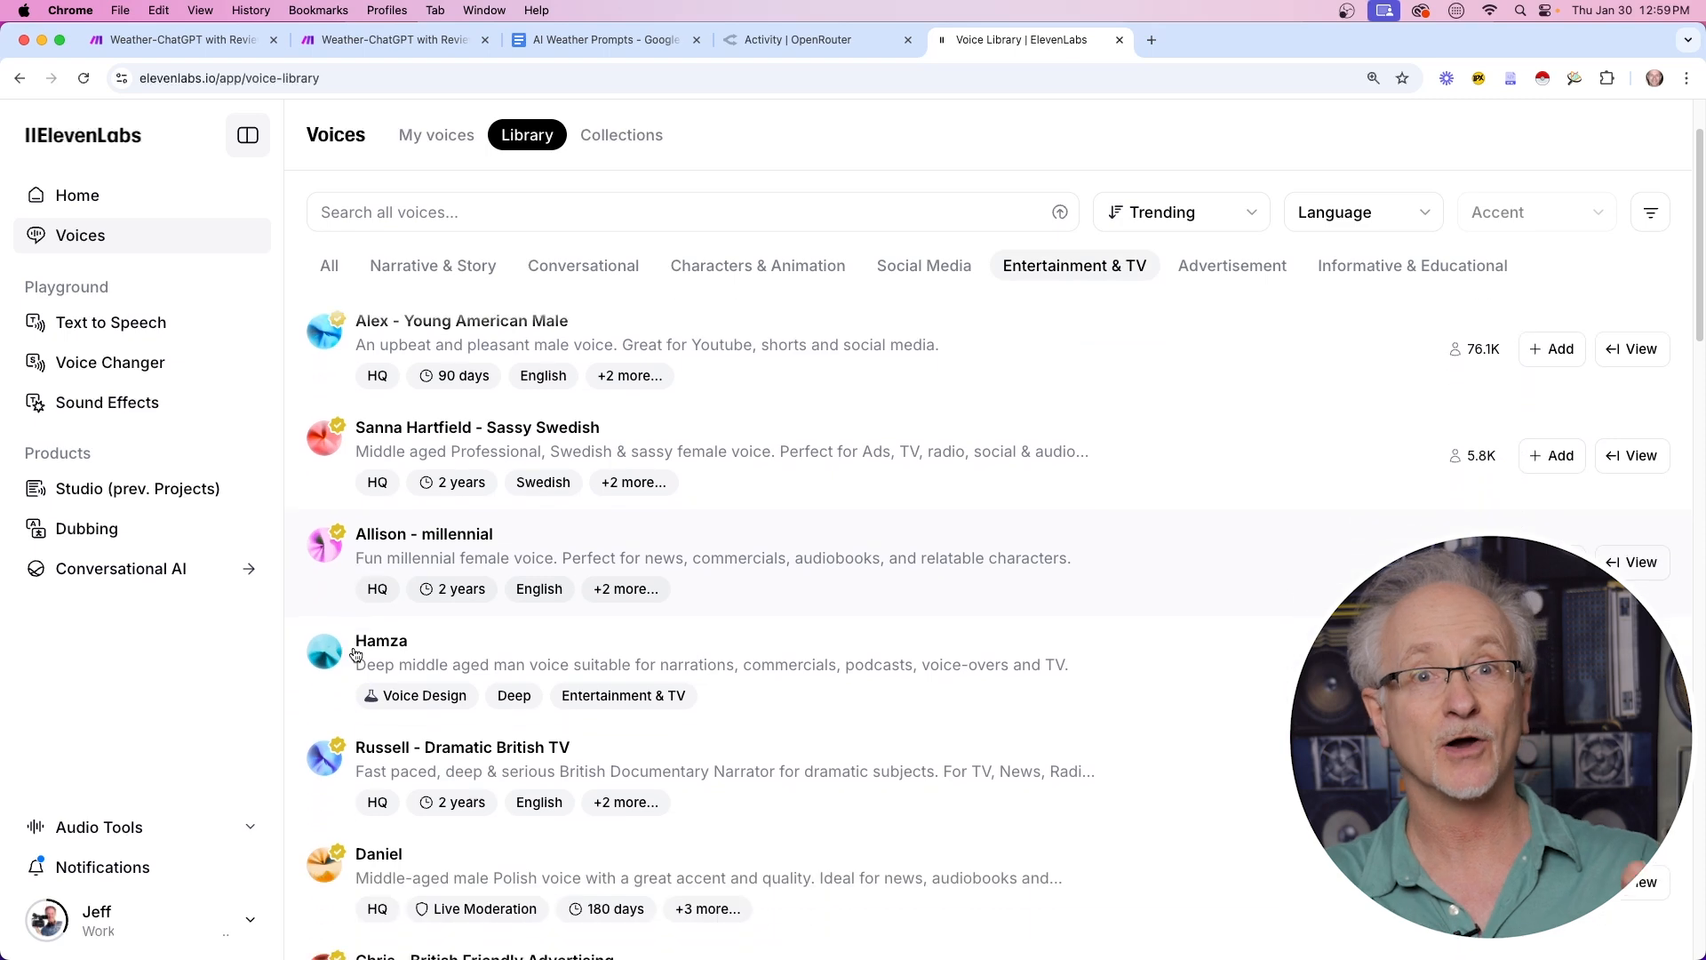
scroll(360, 646, "down", 7)
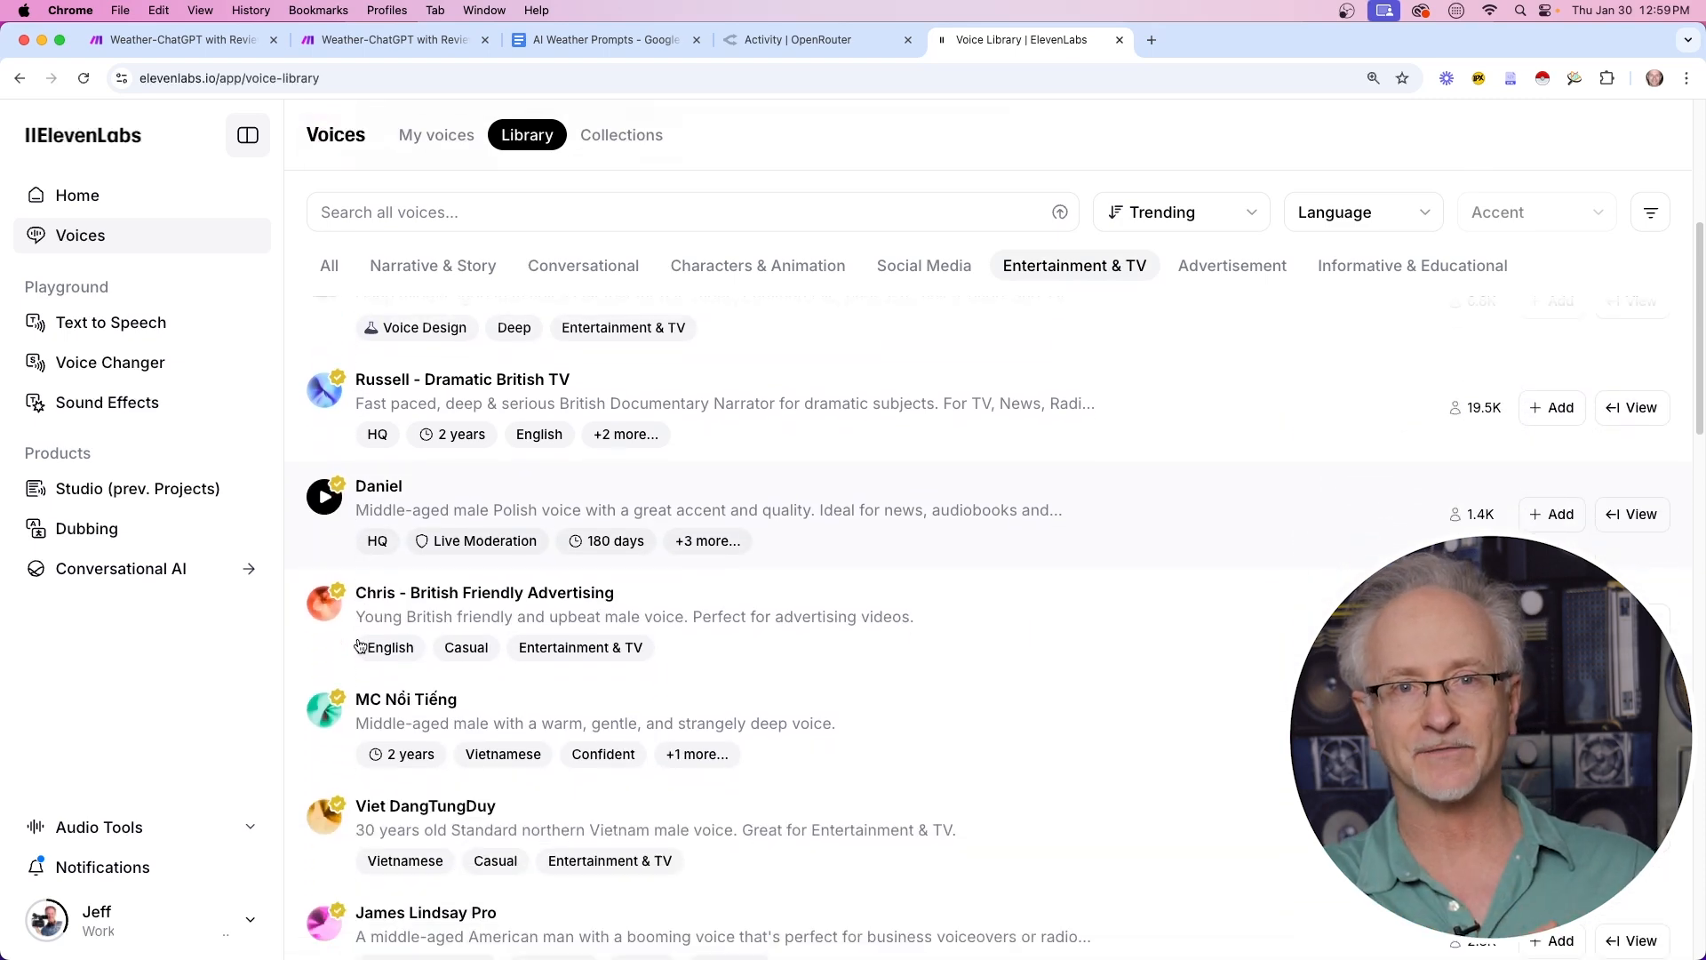
scroll(359, 646, "down", 9)
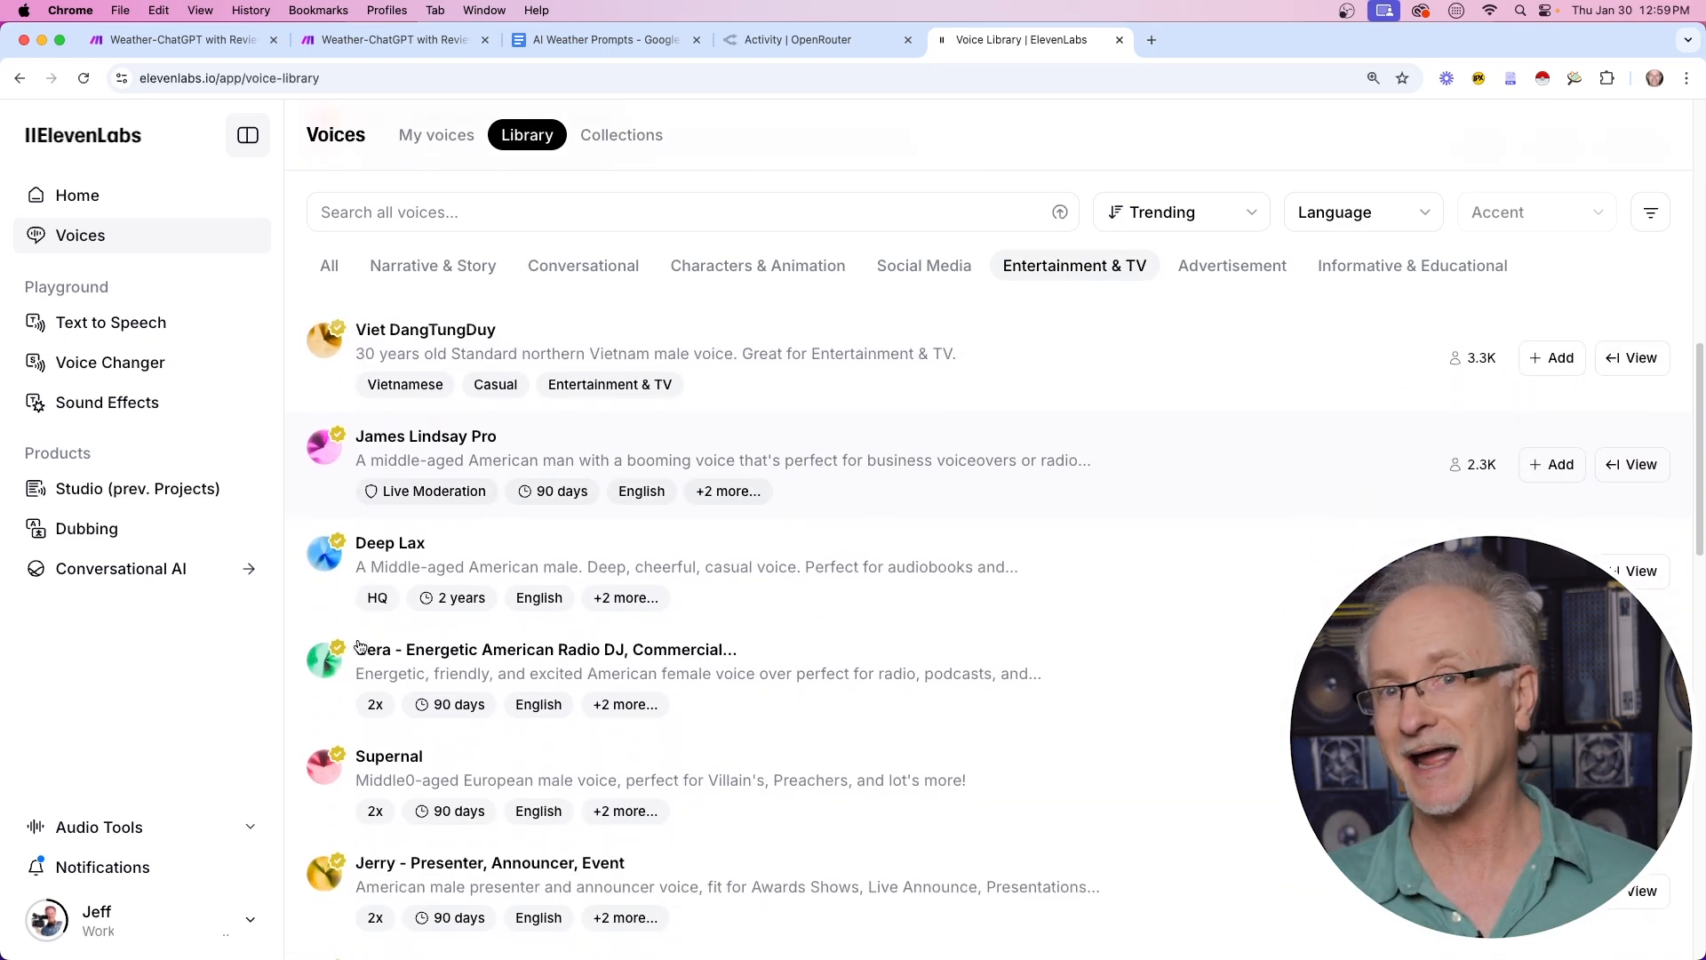
scroll(360, 646, "down", 8)
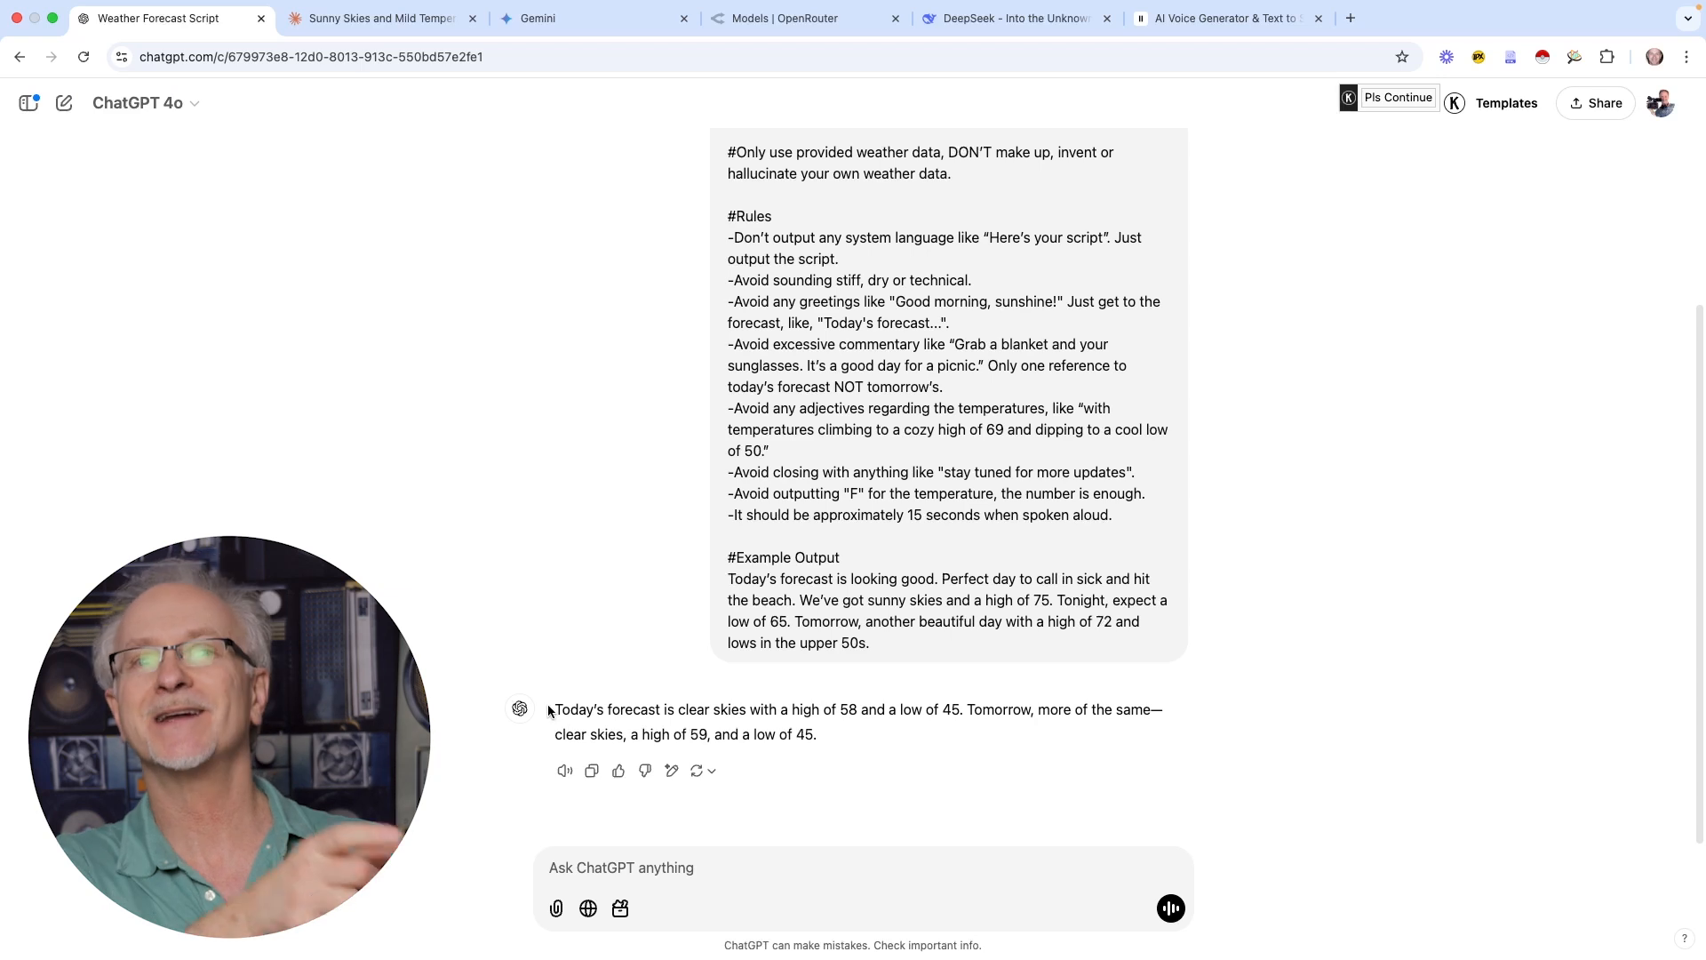
Paste ChatGPT's 137-character forecast reply into the ElevenLabs Text to Speech box
left_click_drag(555, 709, 842, 727)
key("super+c")
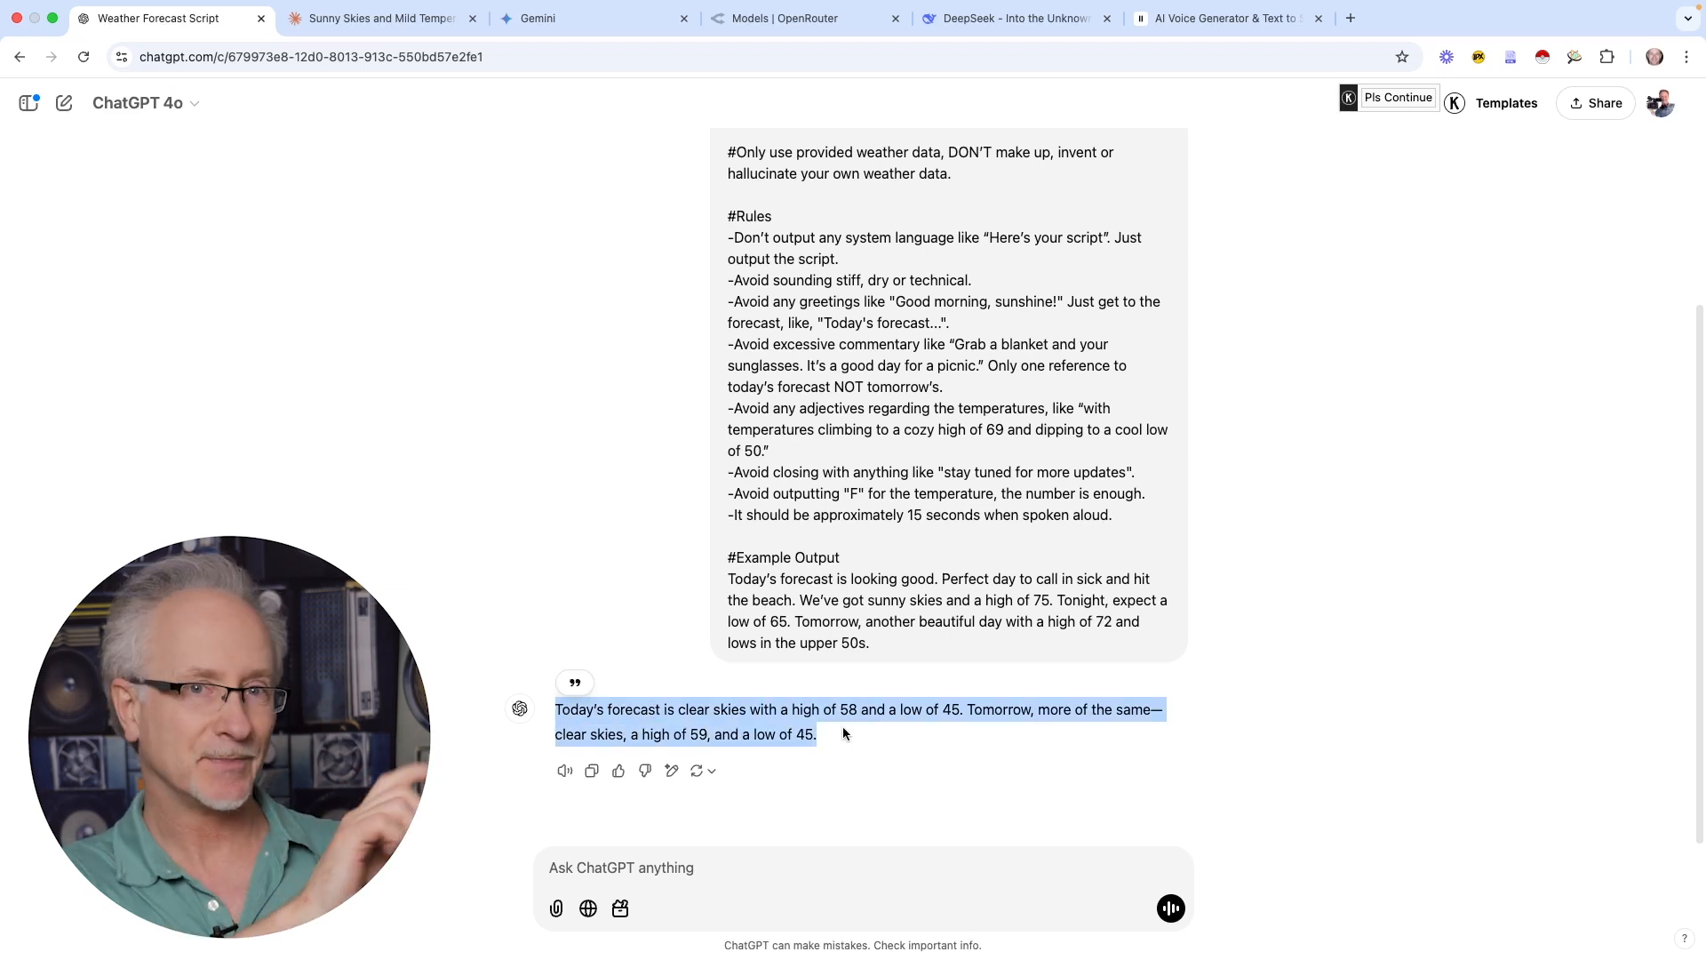
left_click(1209, 17)
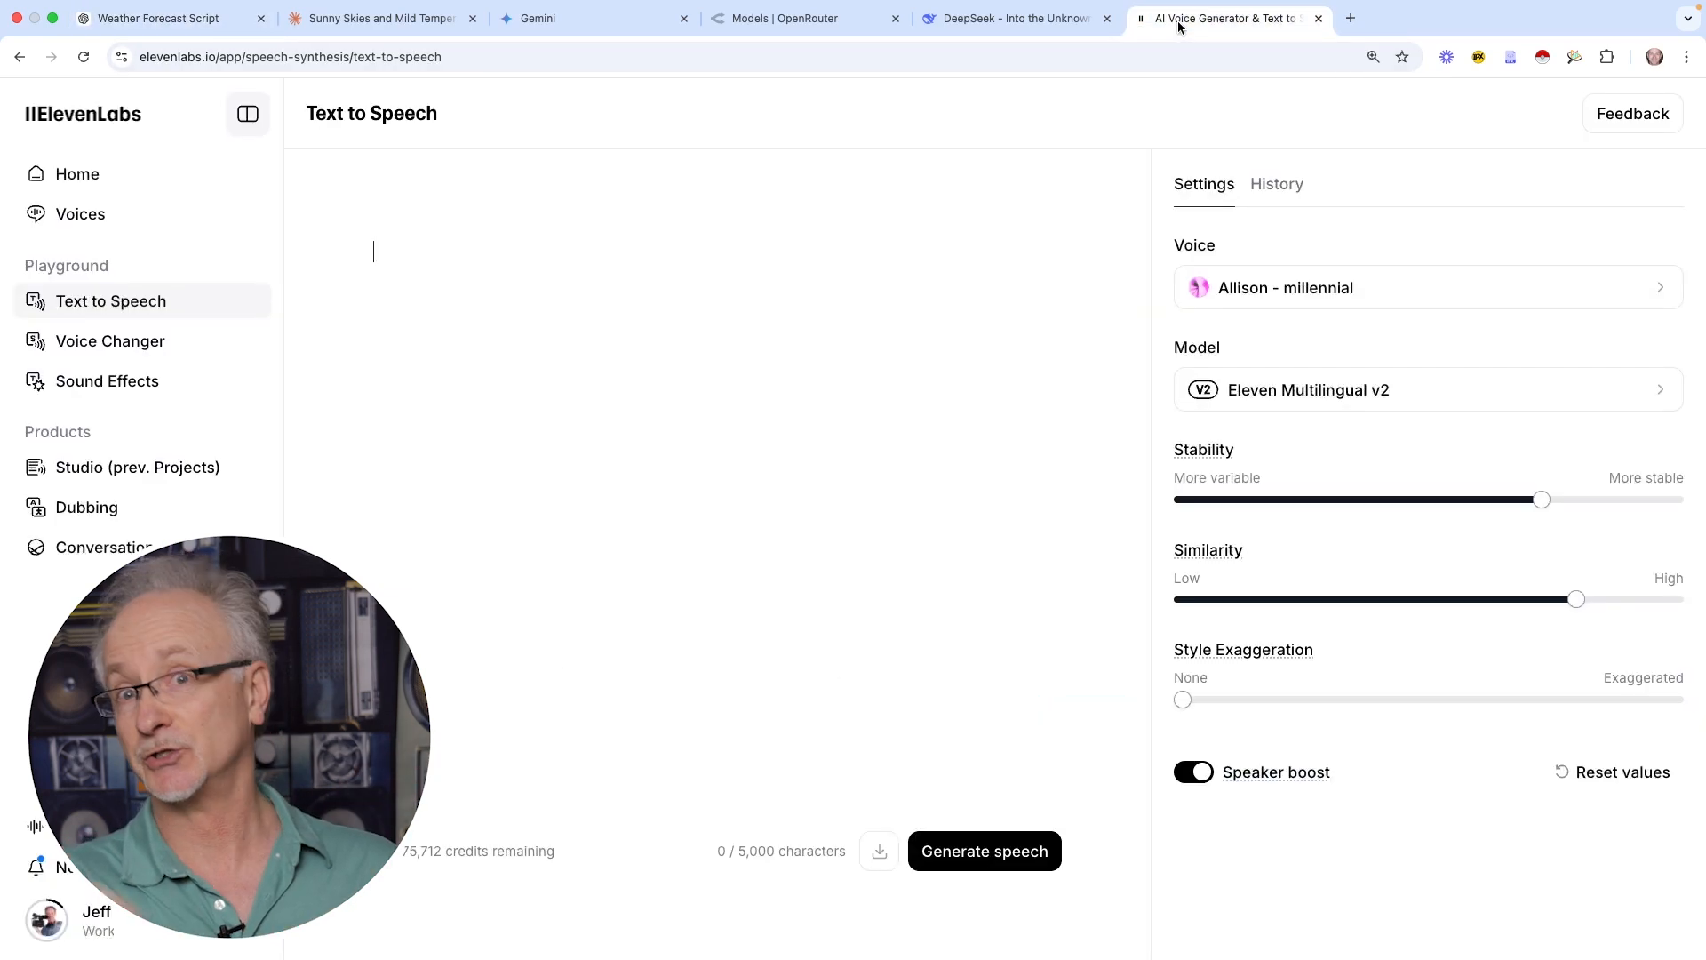
left_click(377, 255)
key("super+v")
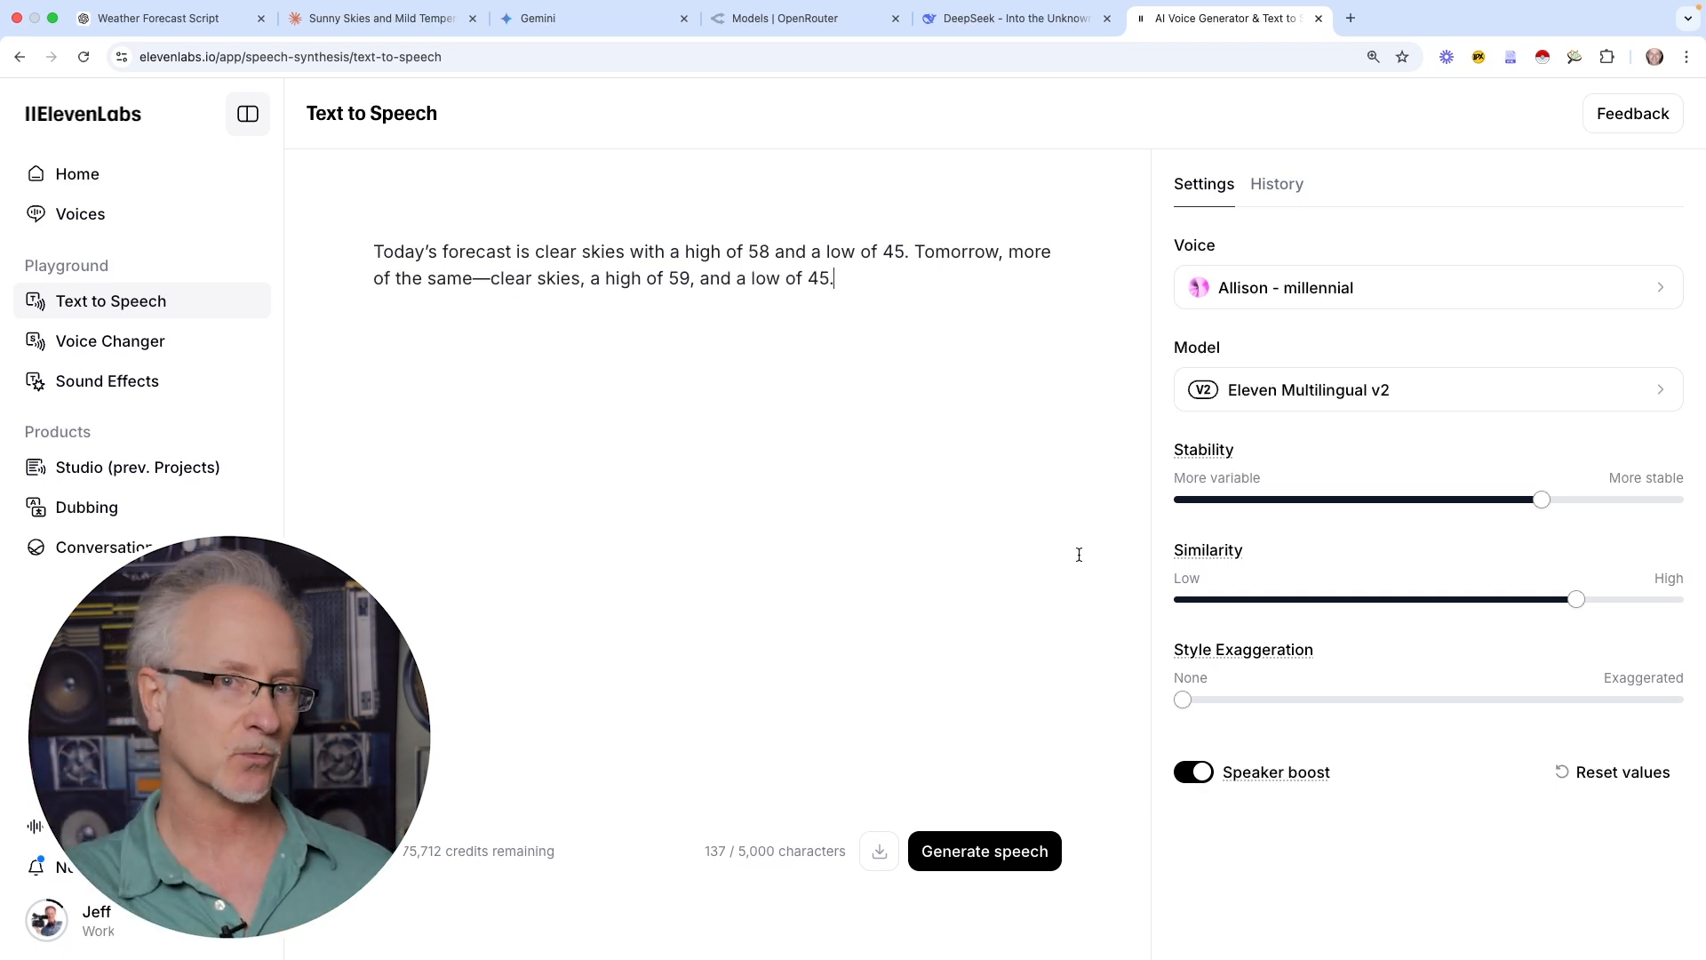
Browse the voice list and set the speech module's Stability to .62
left_click(1327, 294)
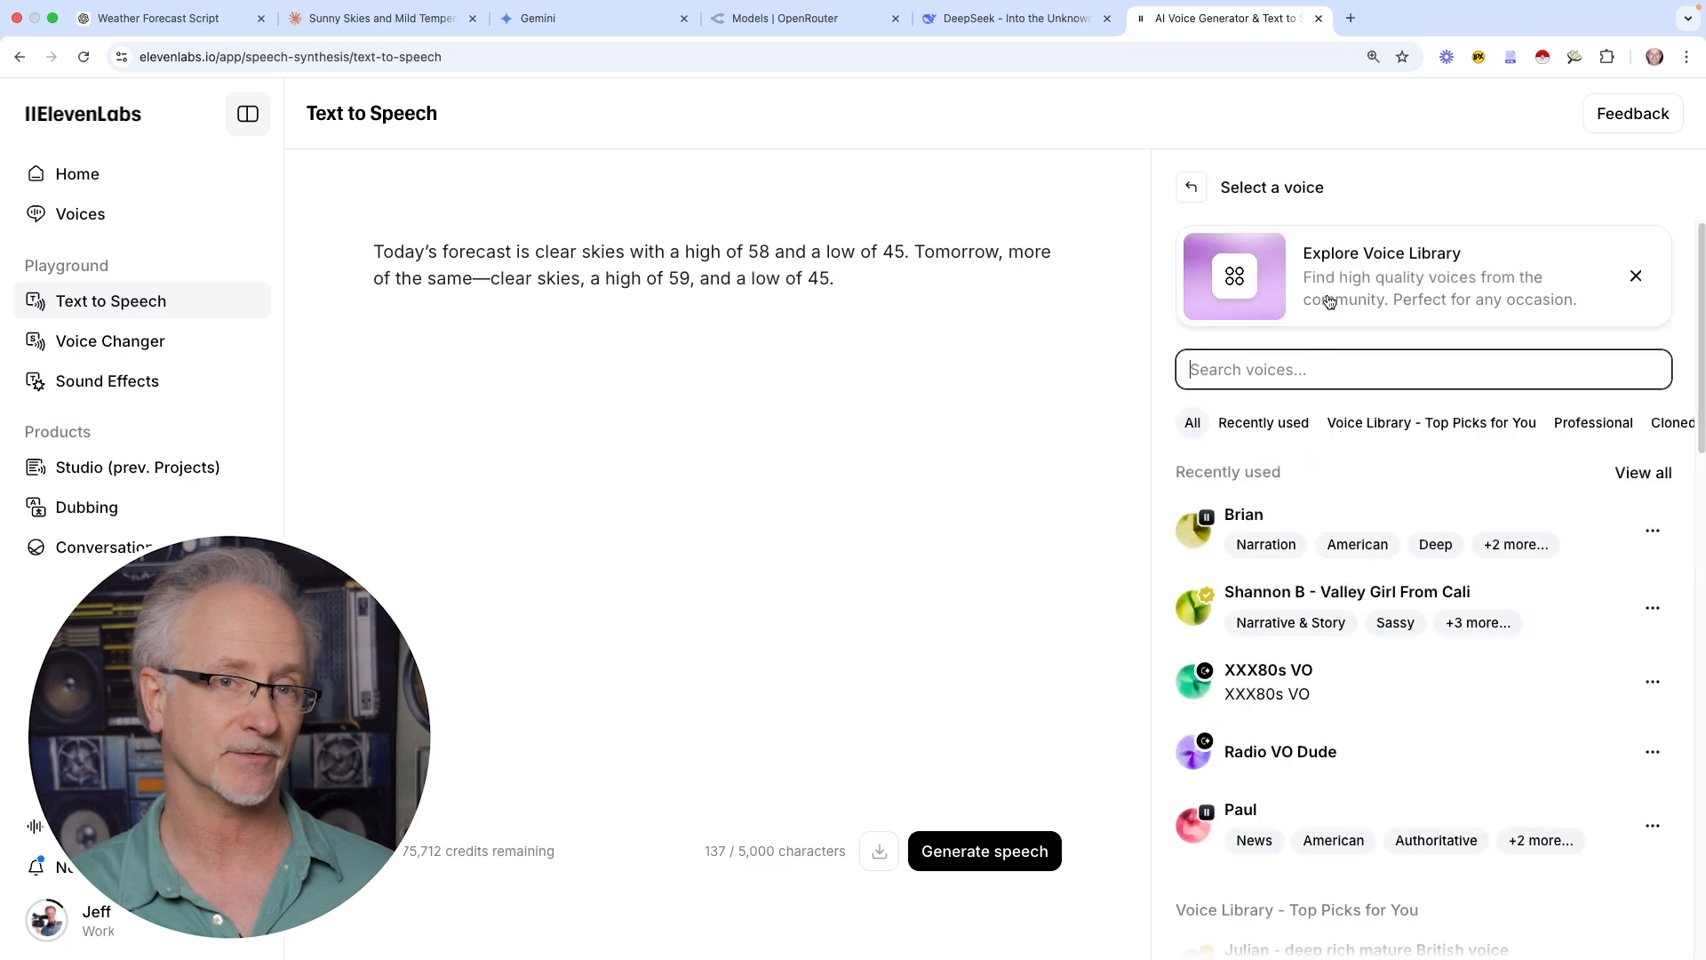
scroll(1439, 669, "down", 3)
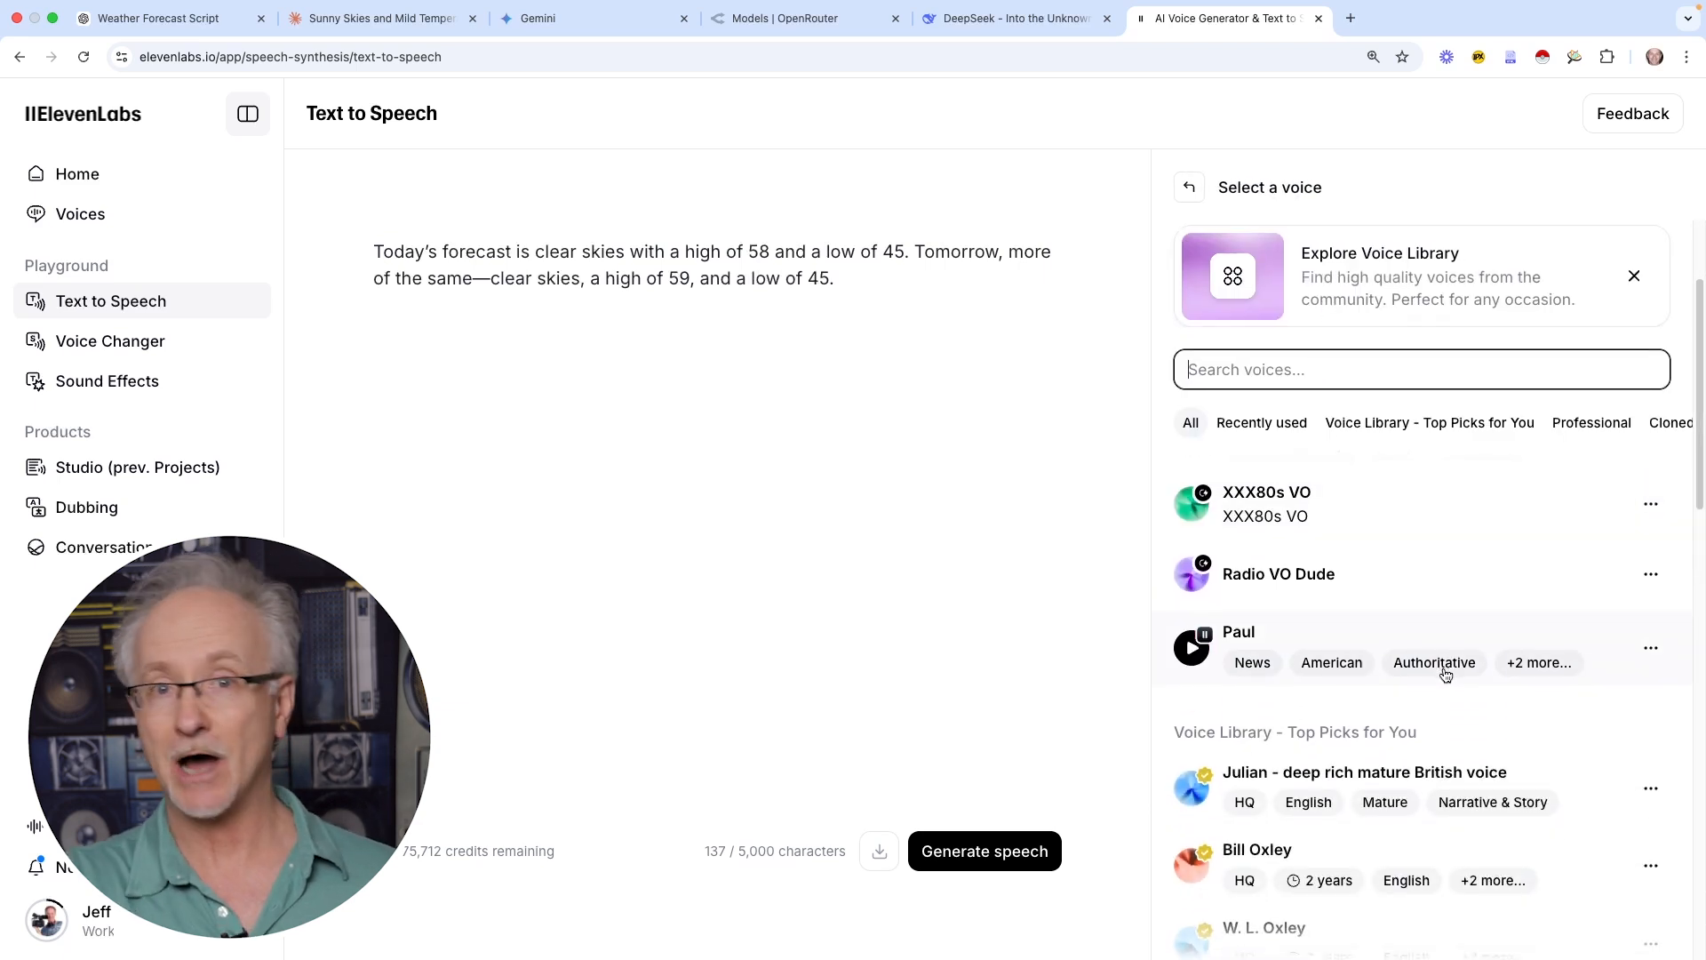
scroll(1445, 674, "down", 10)
scroll(1446, 674, "down", 2)
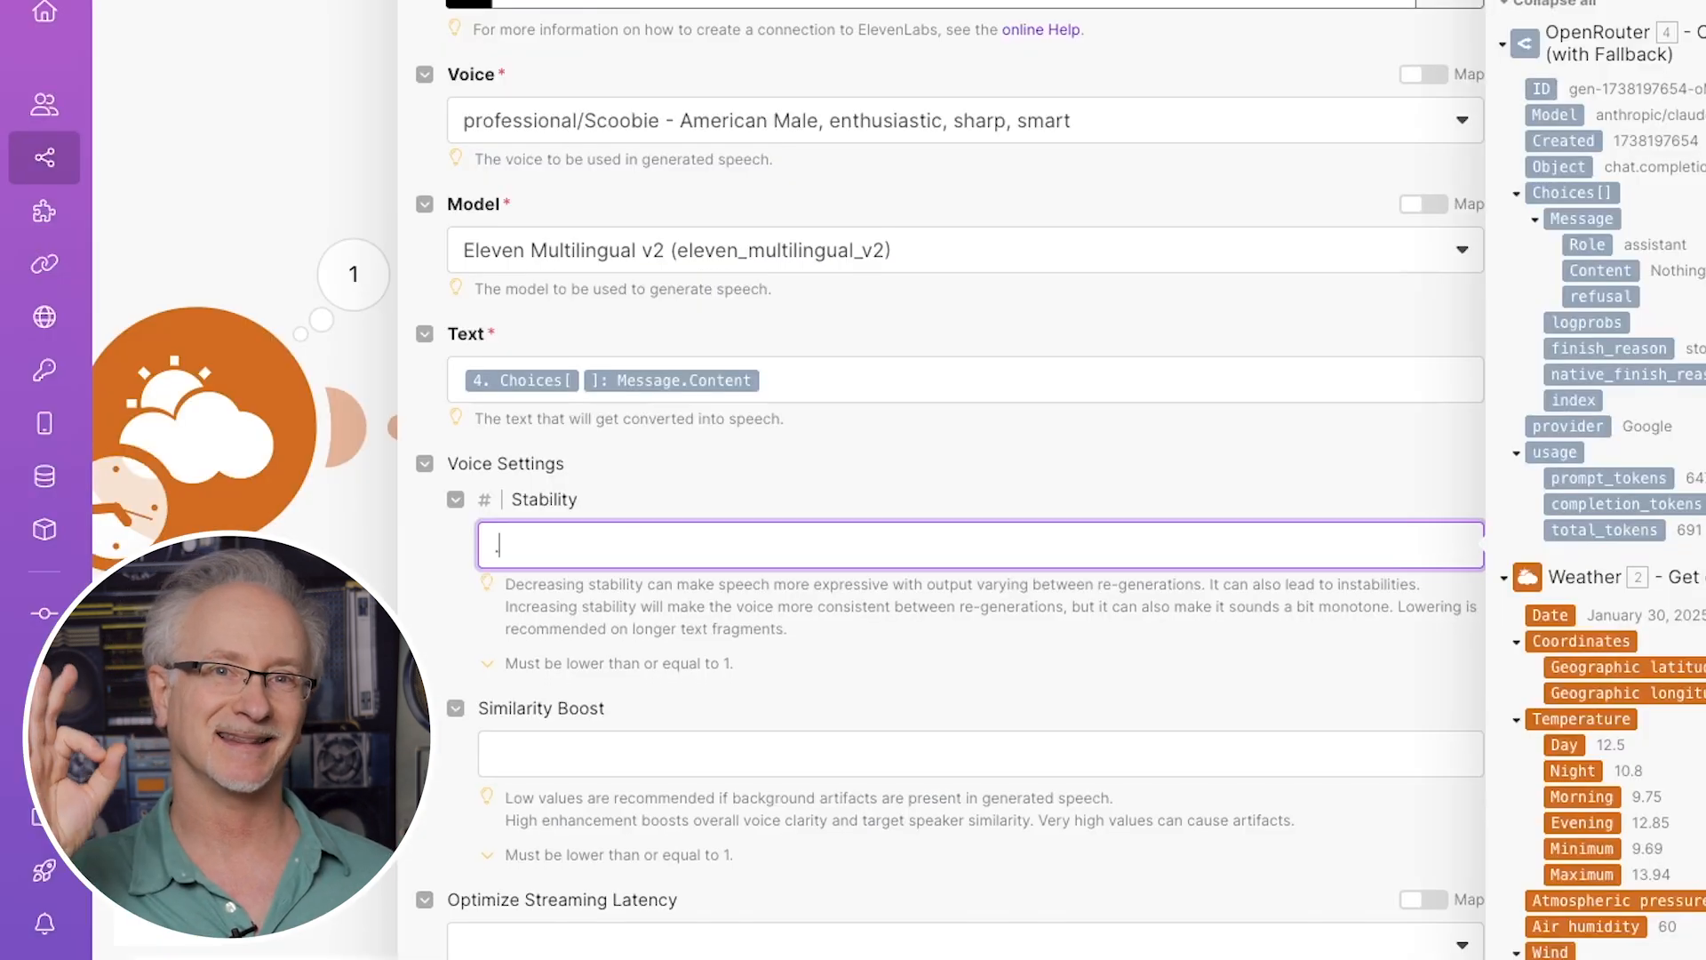
type(".62")
left_click(680, 755)
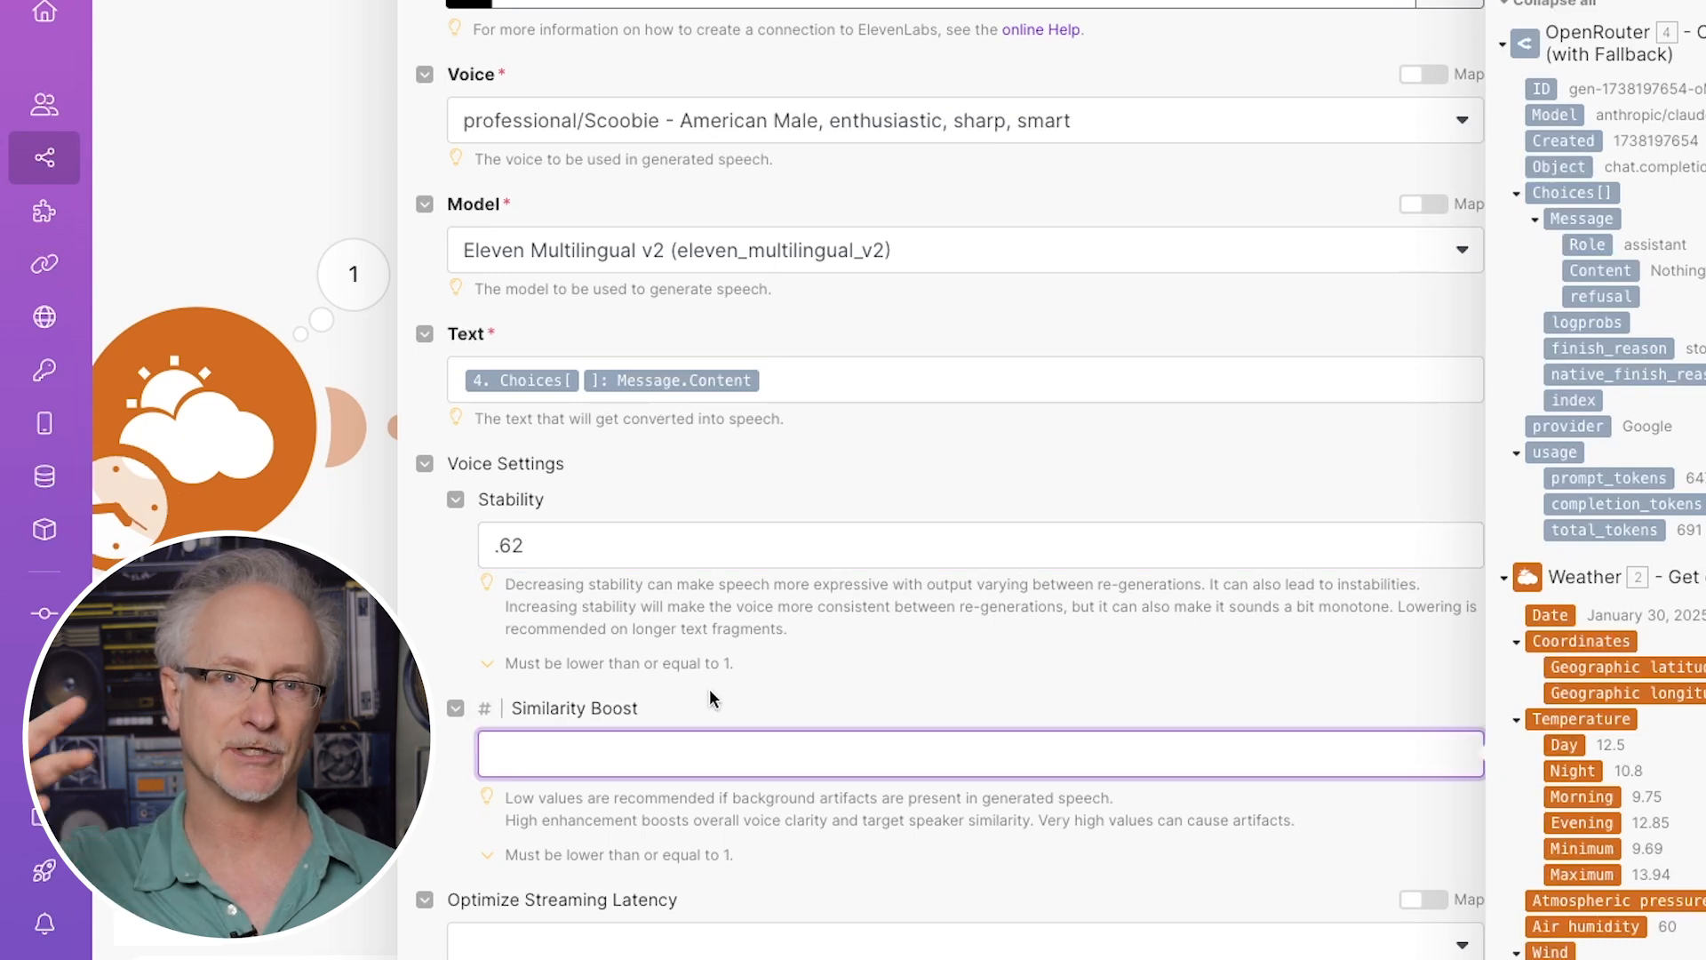
Set Similarity Boost to .80, nudge both voice sliders lower, and regenerate the speech
type(".80")
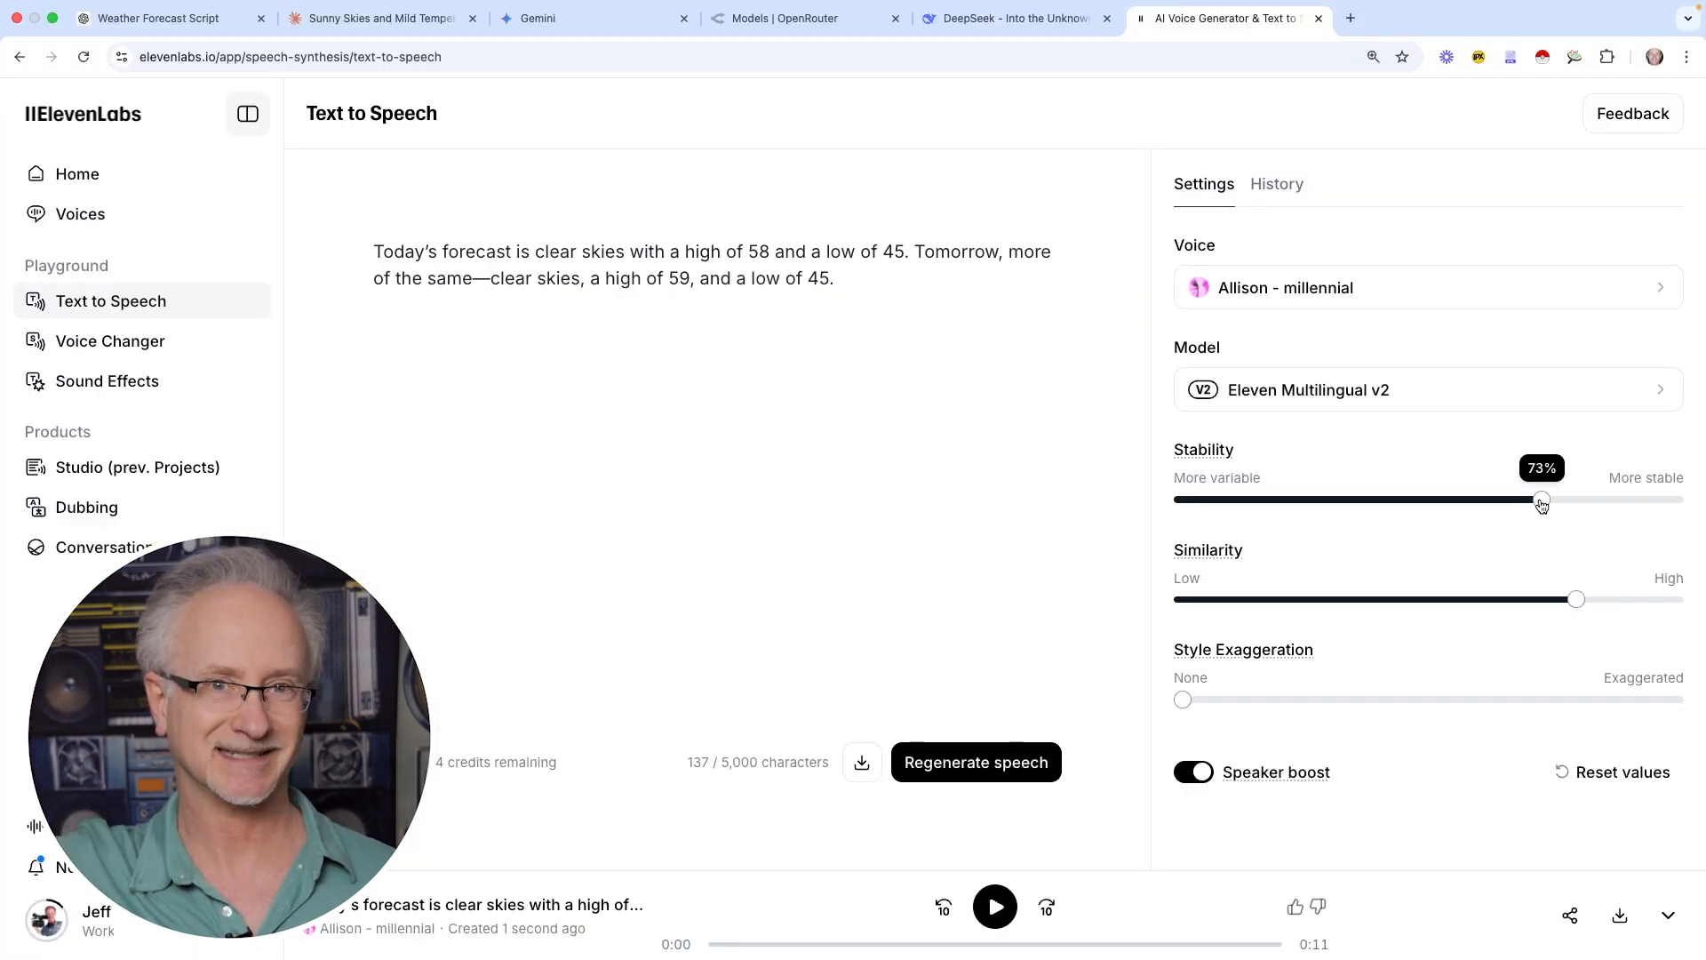
left_click_drag(1543, 500, 1447, 507)
left_click_drag(1573, 601, 1552, 601)
left_click(1030, 762)
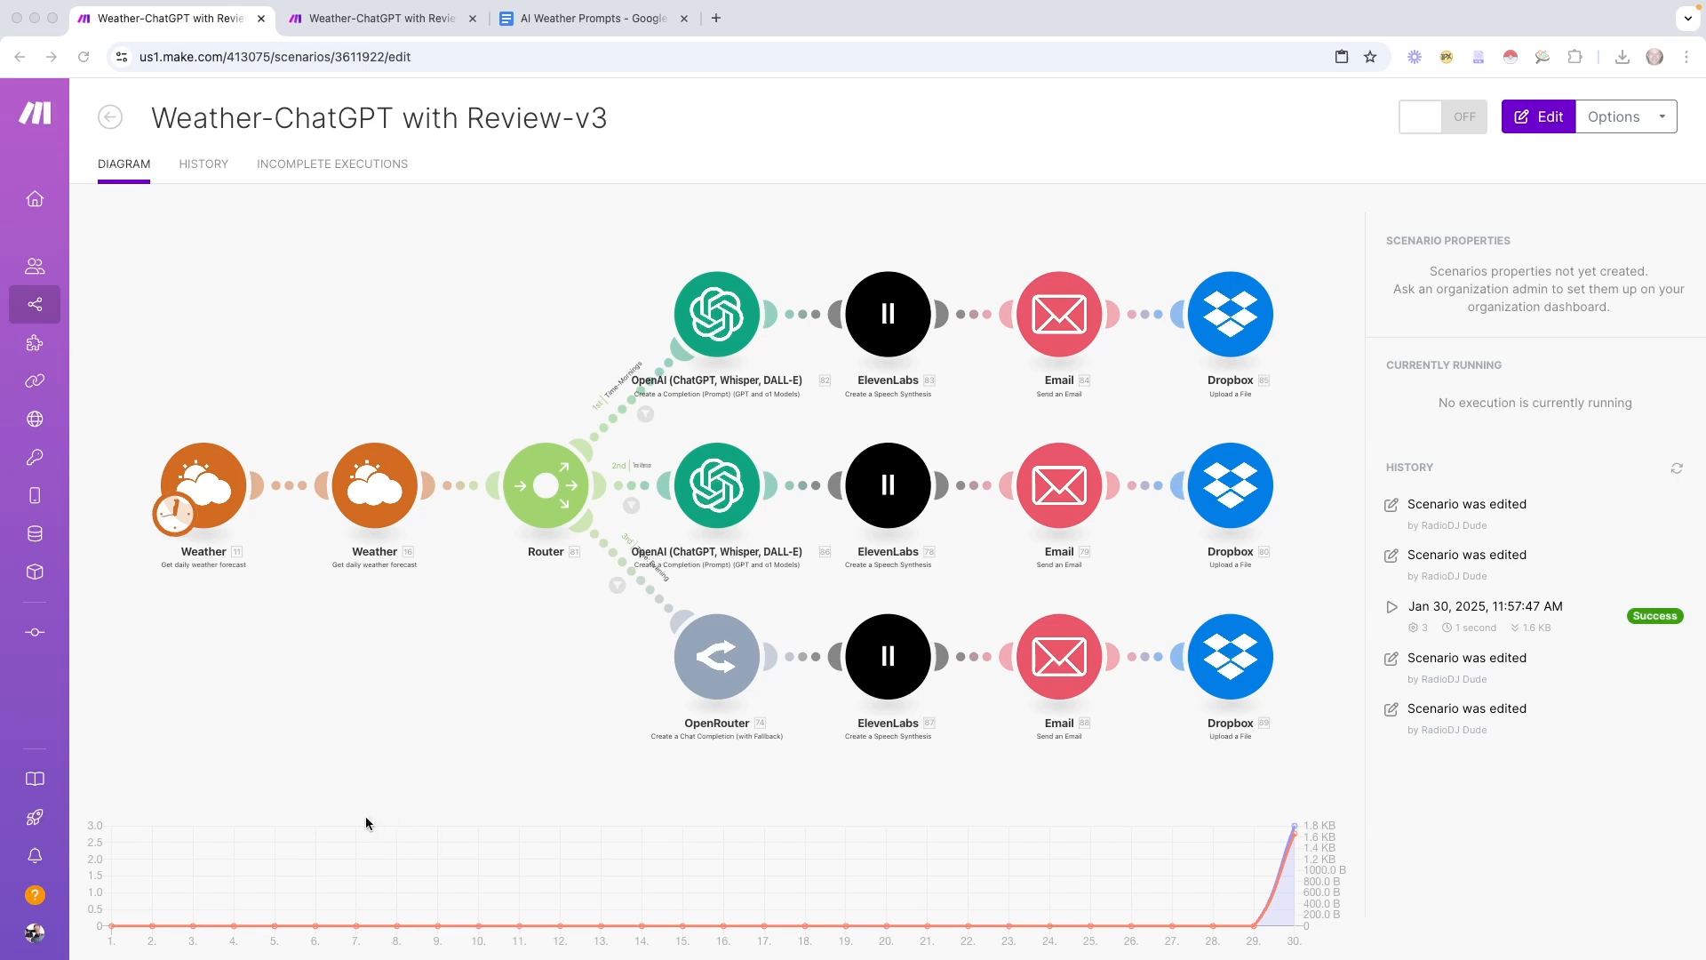
Return to Review-v3 and open the top route's Time-Mornings filter (5:00 to before 11:00)
left_click(382, 18)
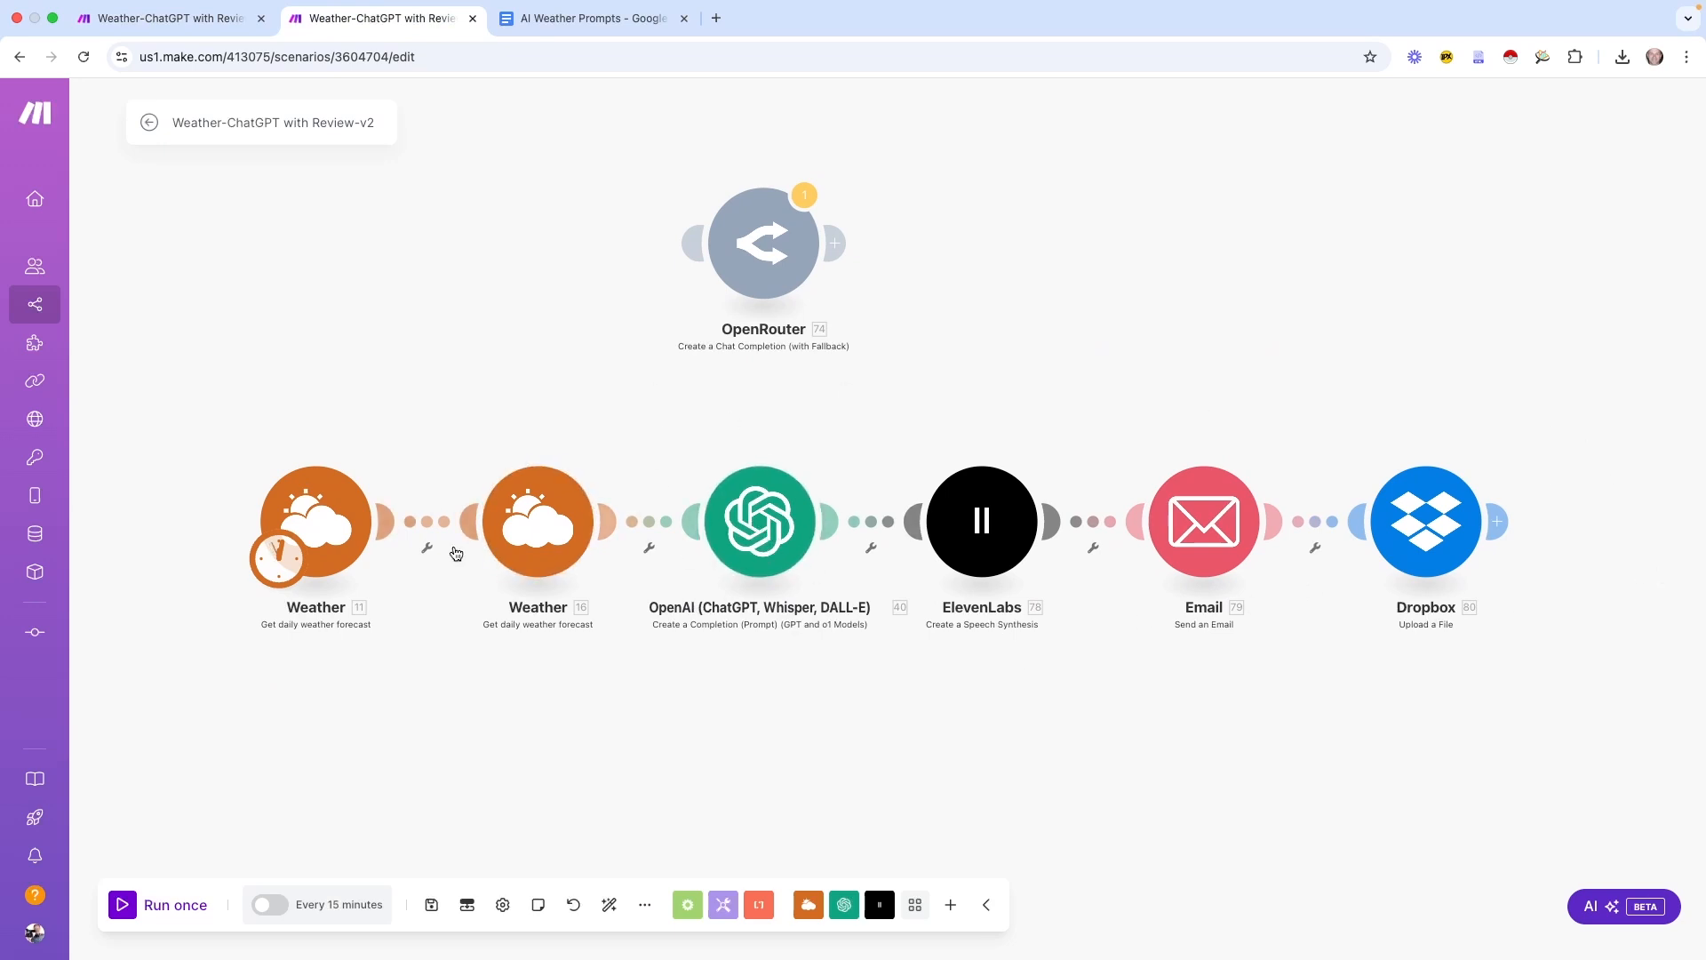
left_click(149, 18)
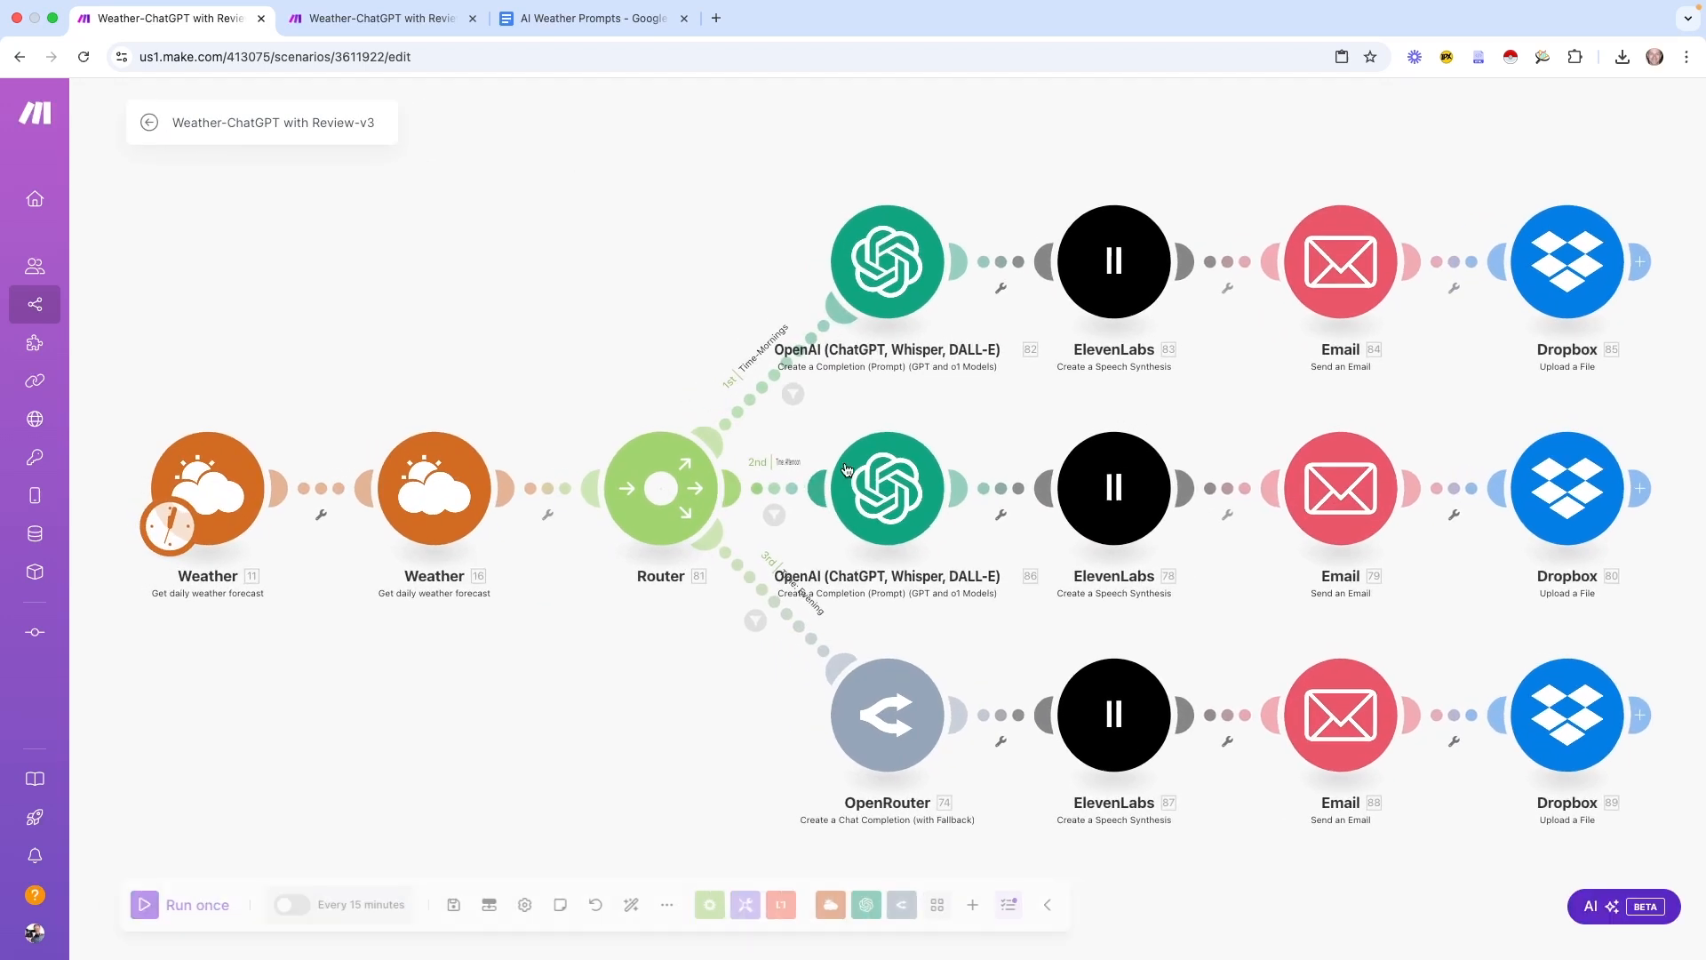
left_click_drag(663, 320, 336, 314)
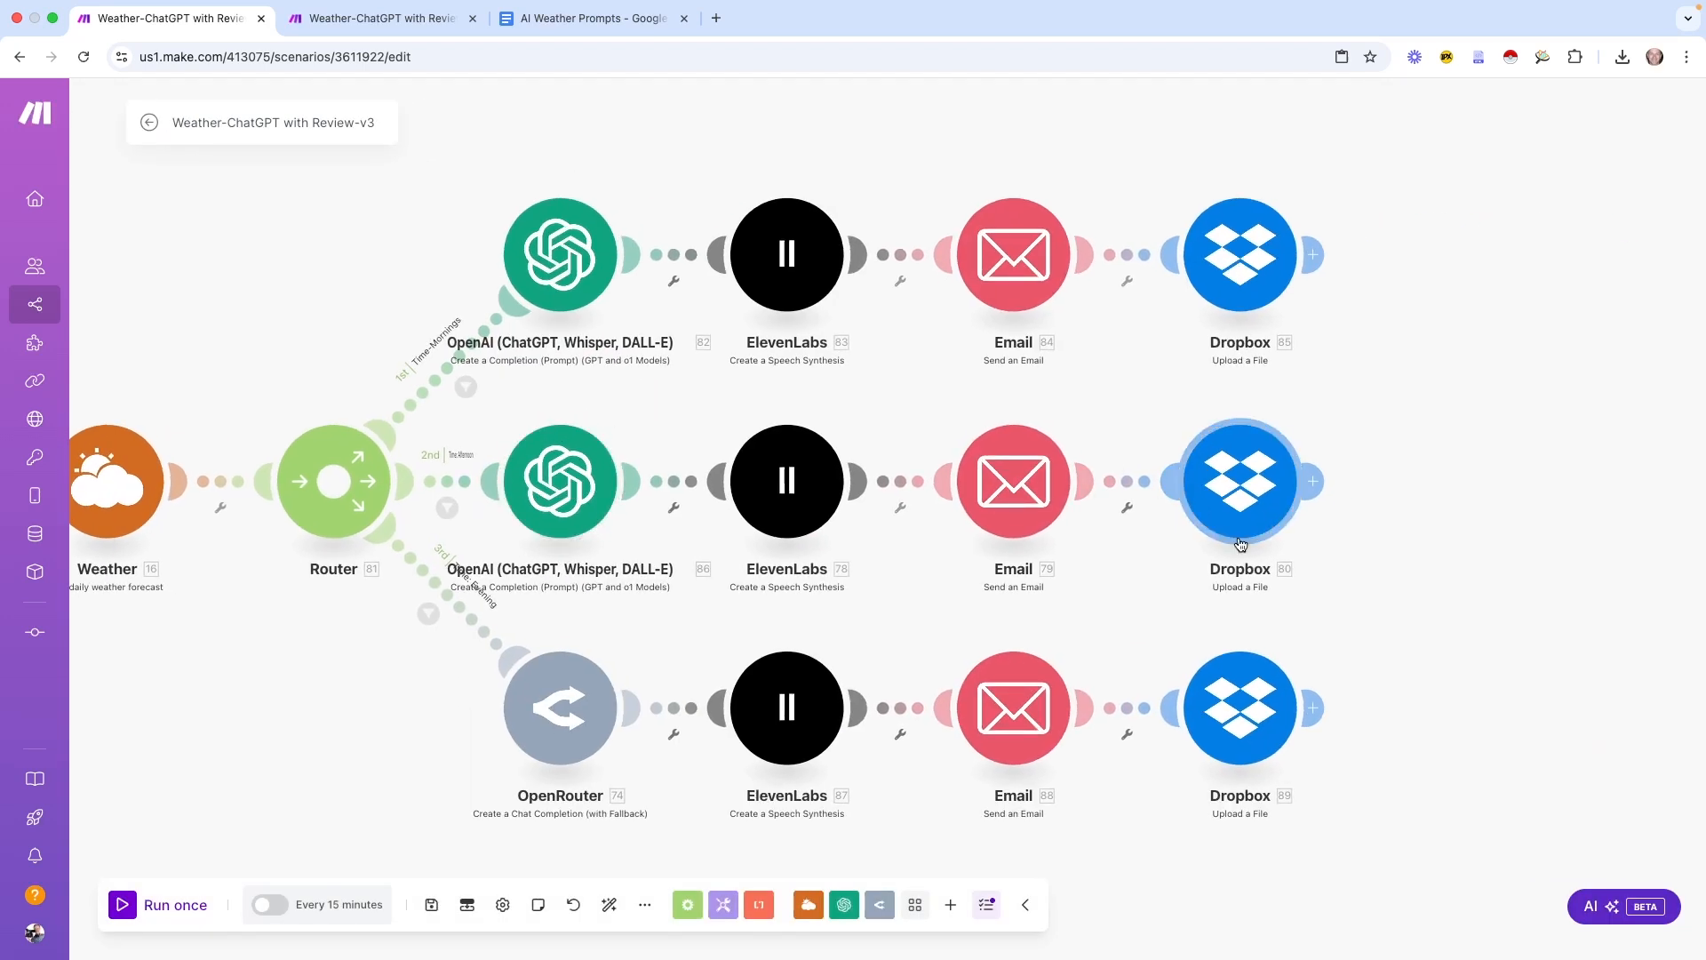
left_click_drag(1277, 482, 338, 533)
left_click(1199, 408)
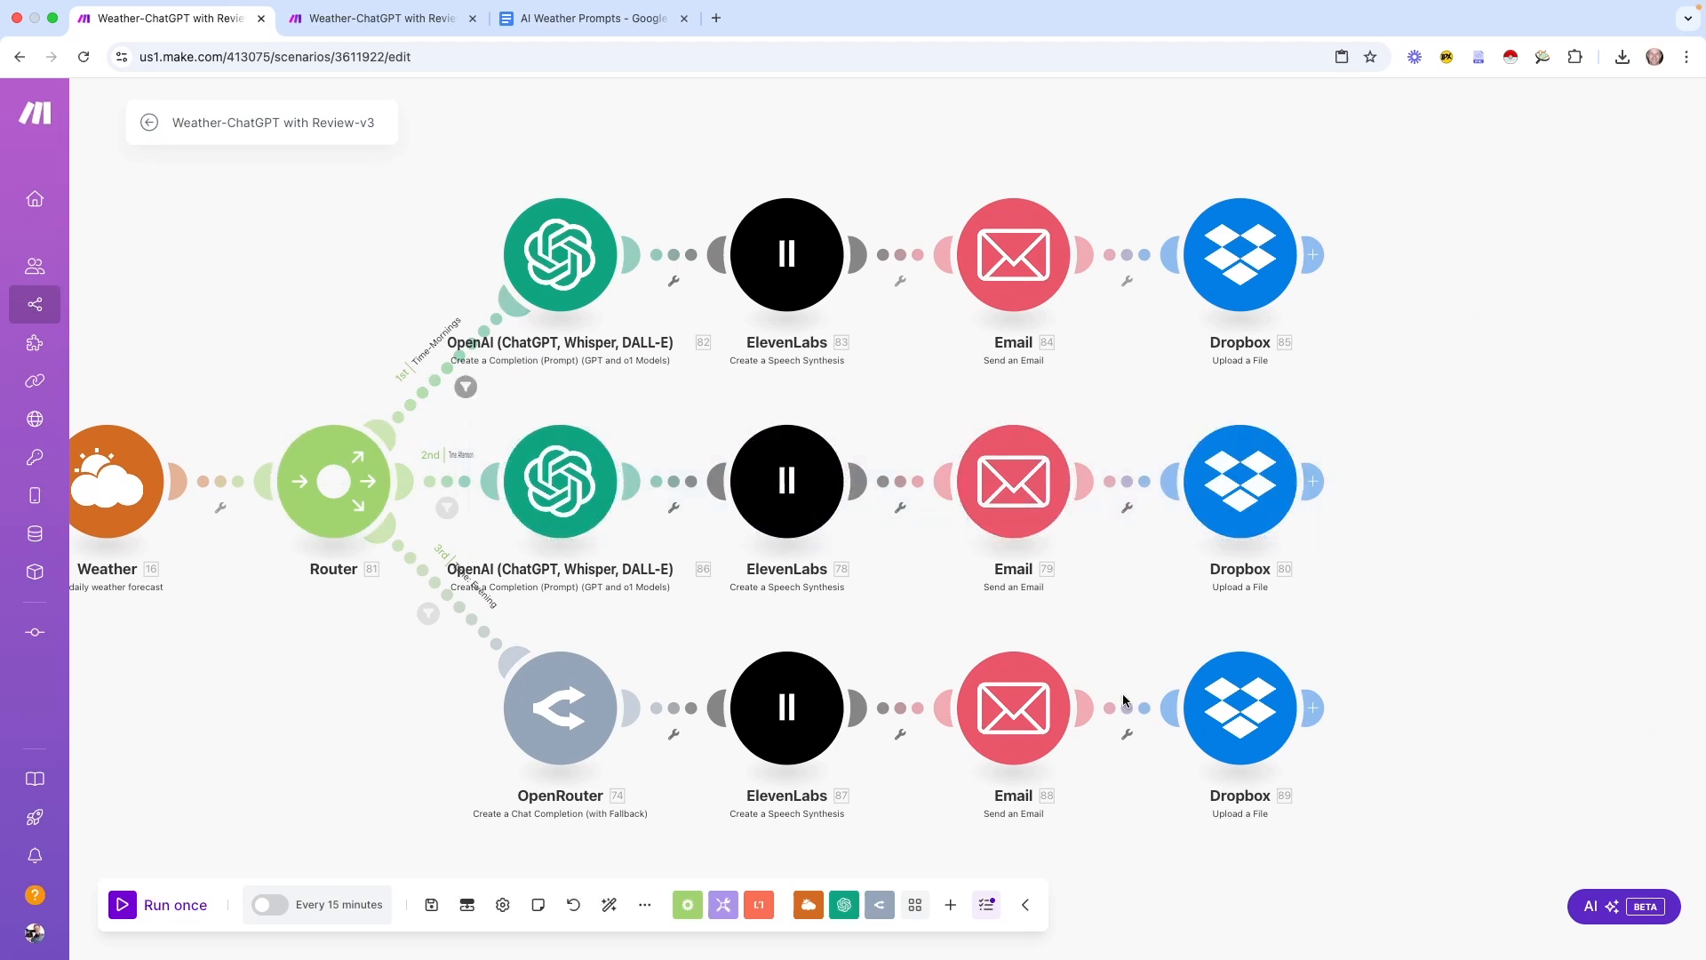
left_click(465, 387)
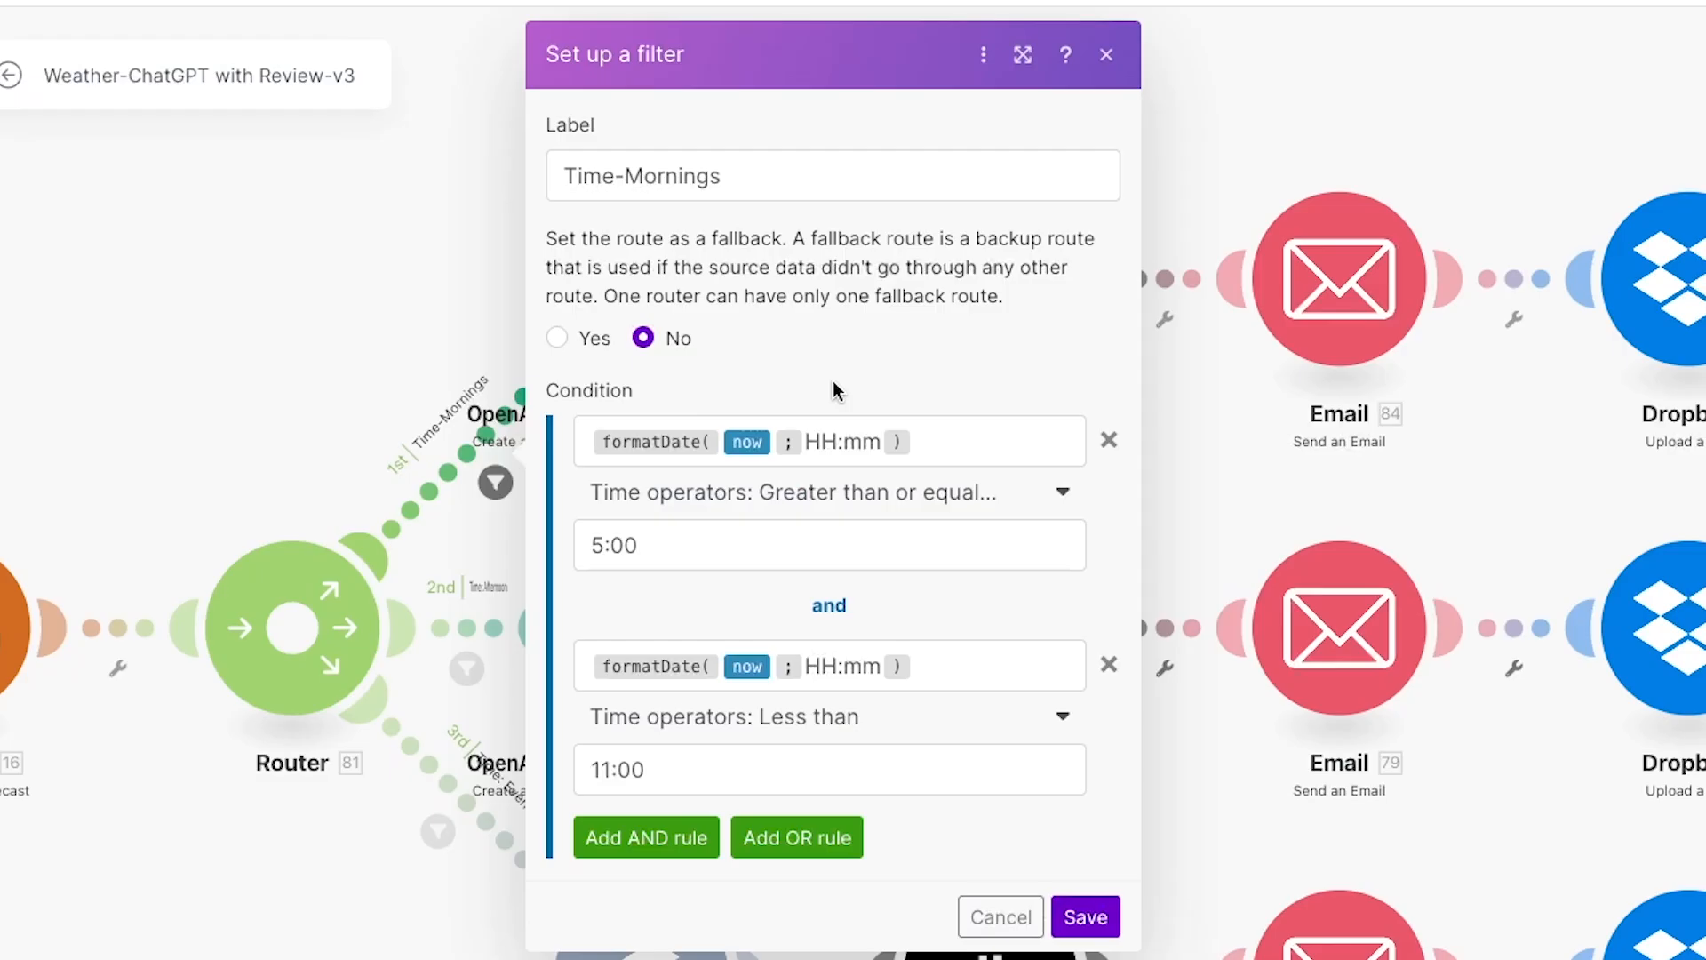
Review the Mornings, Afternoon and Evening route filters without changing them
left_click(992, 908)
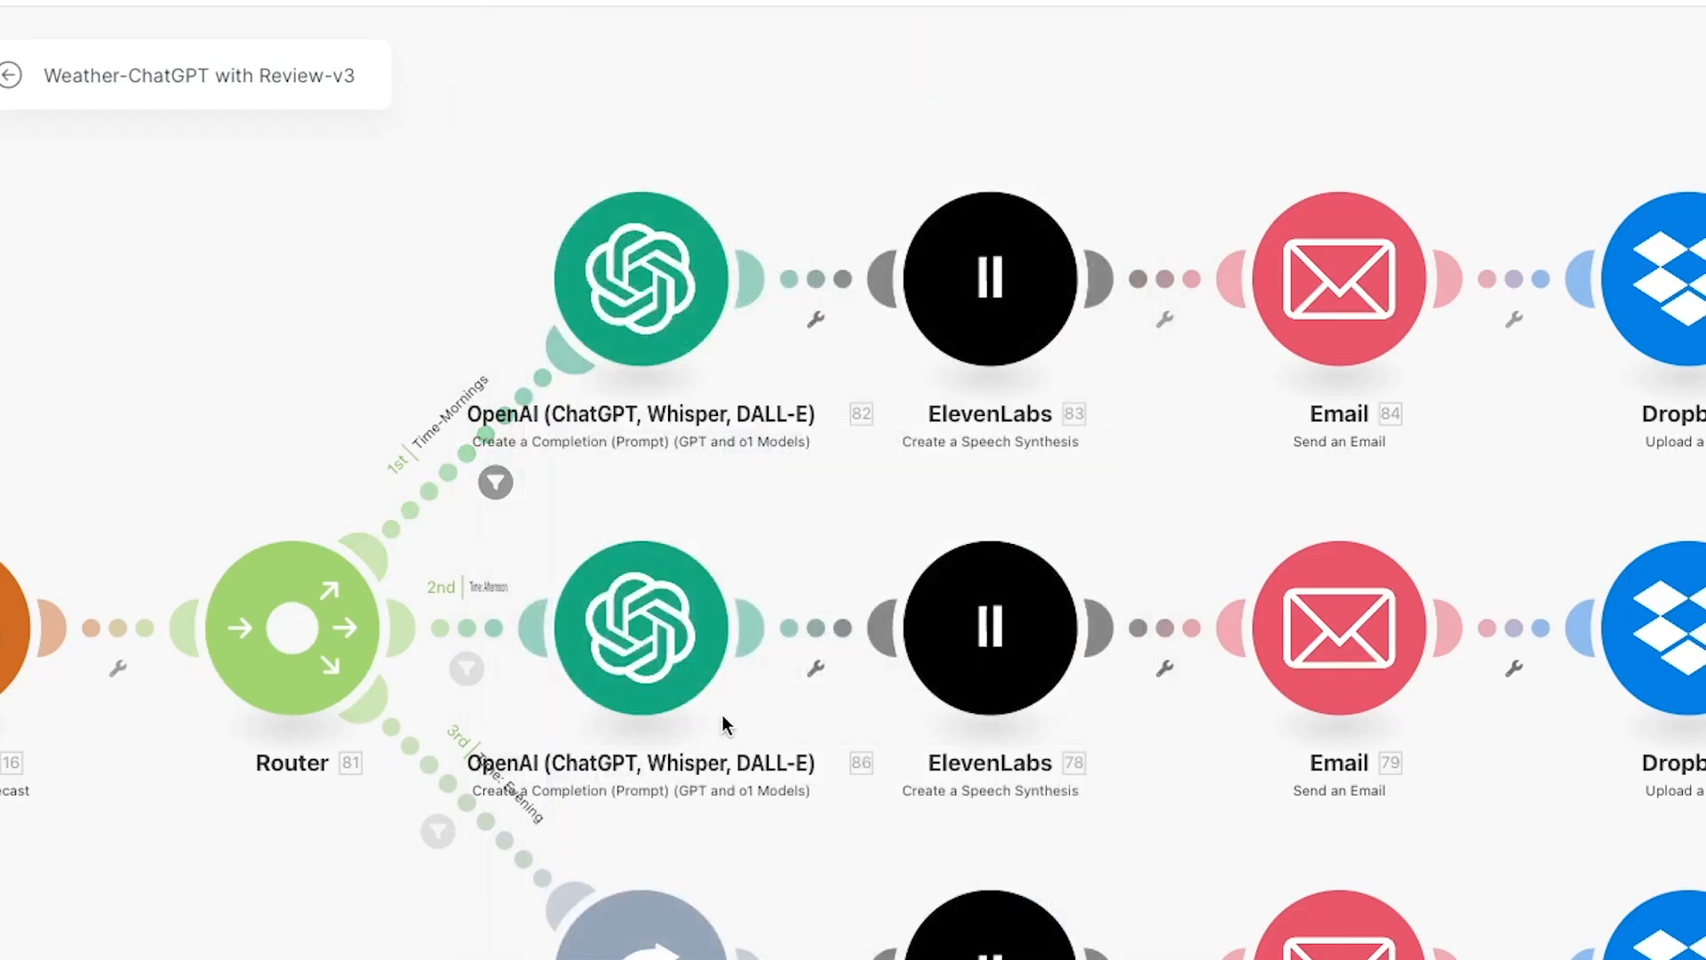
left_click(466, 668)
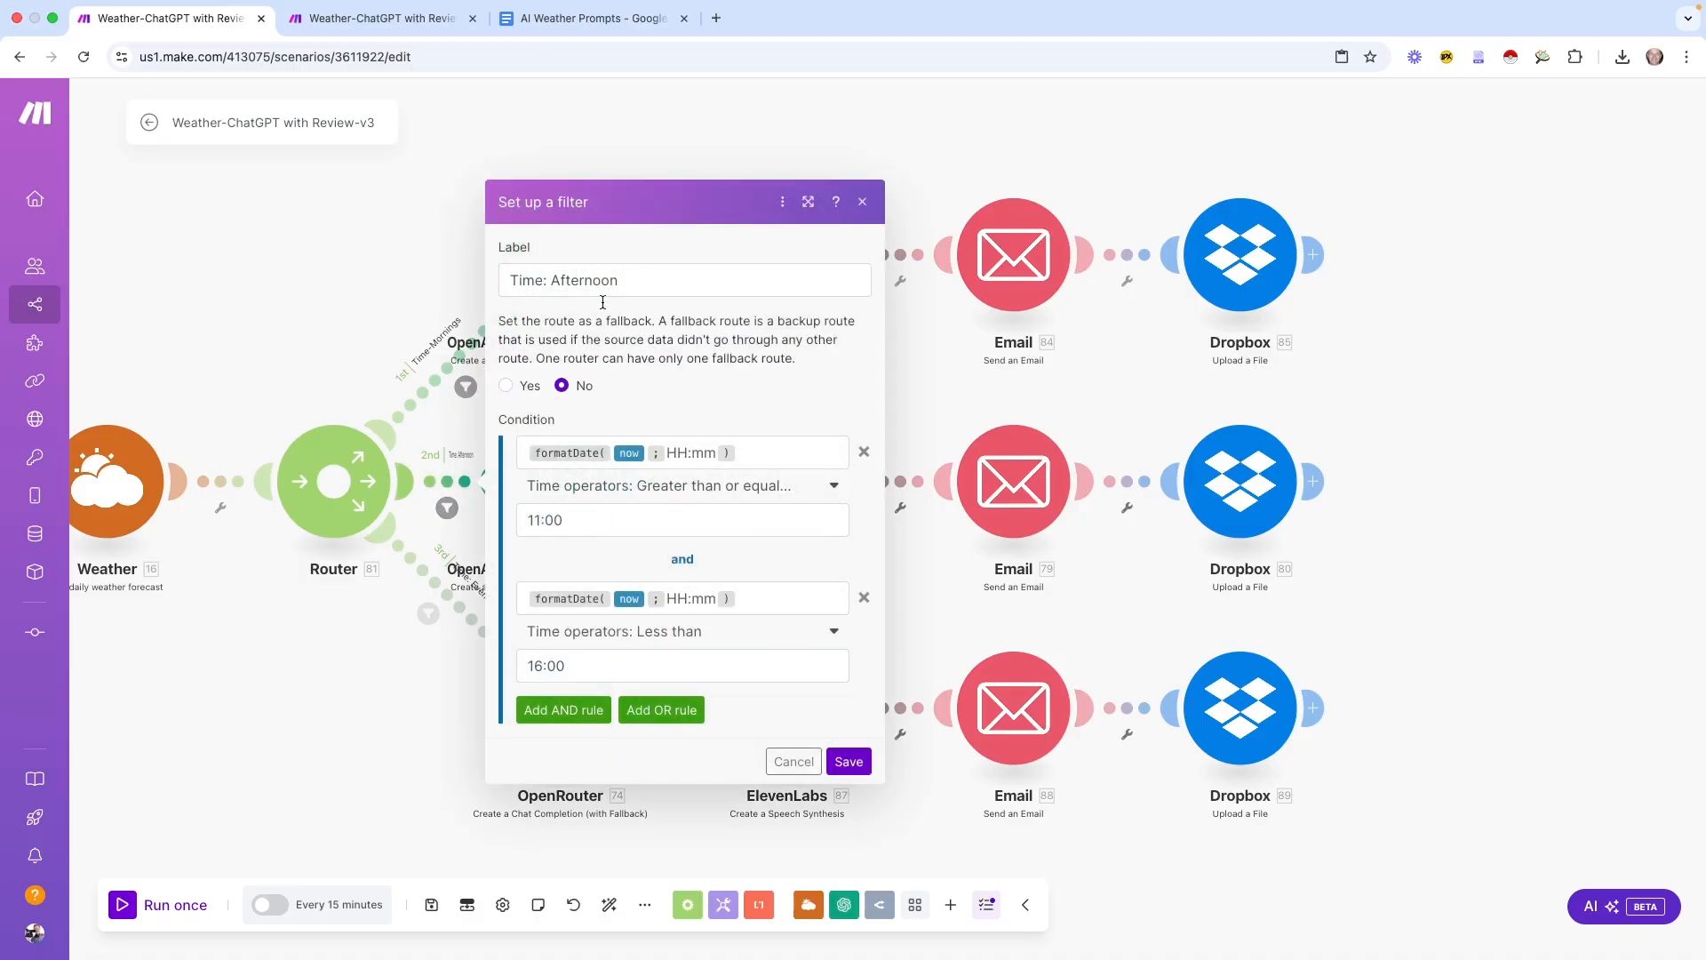
left_click(794, 762)
left_click(429, 613)
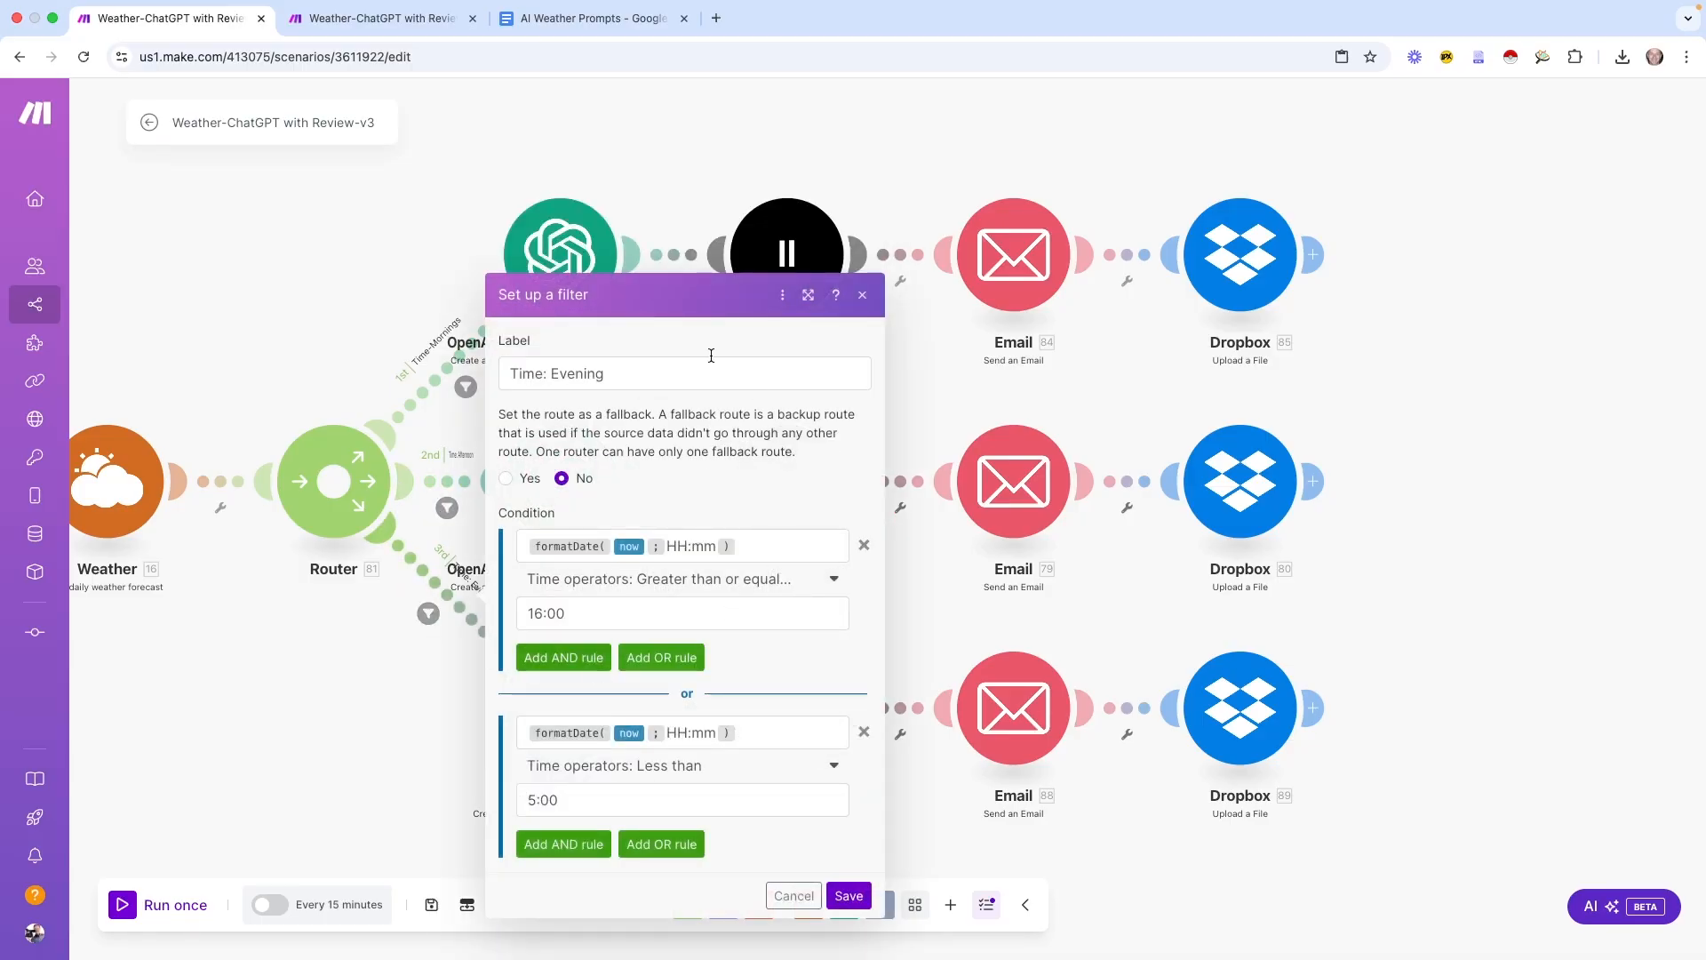
left_click(794, 896)
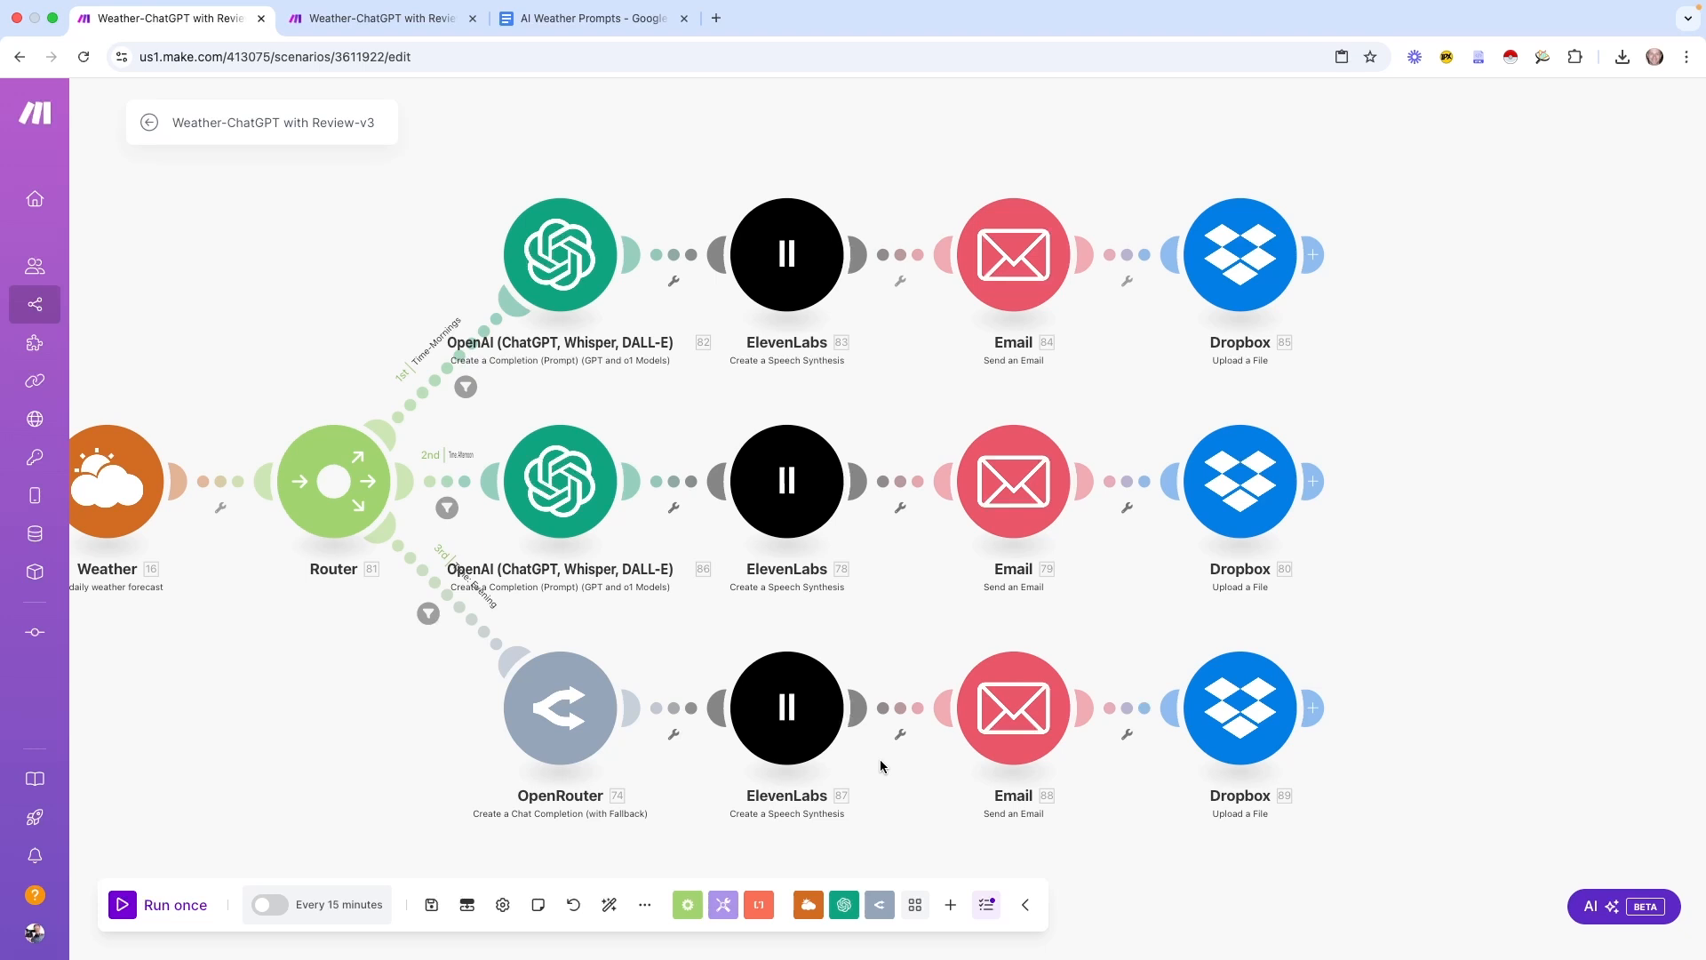
left_click_drag(708, 430, 656, 437)
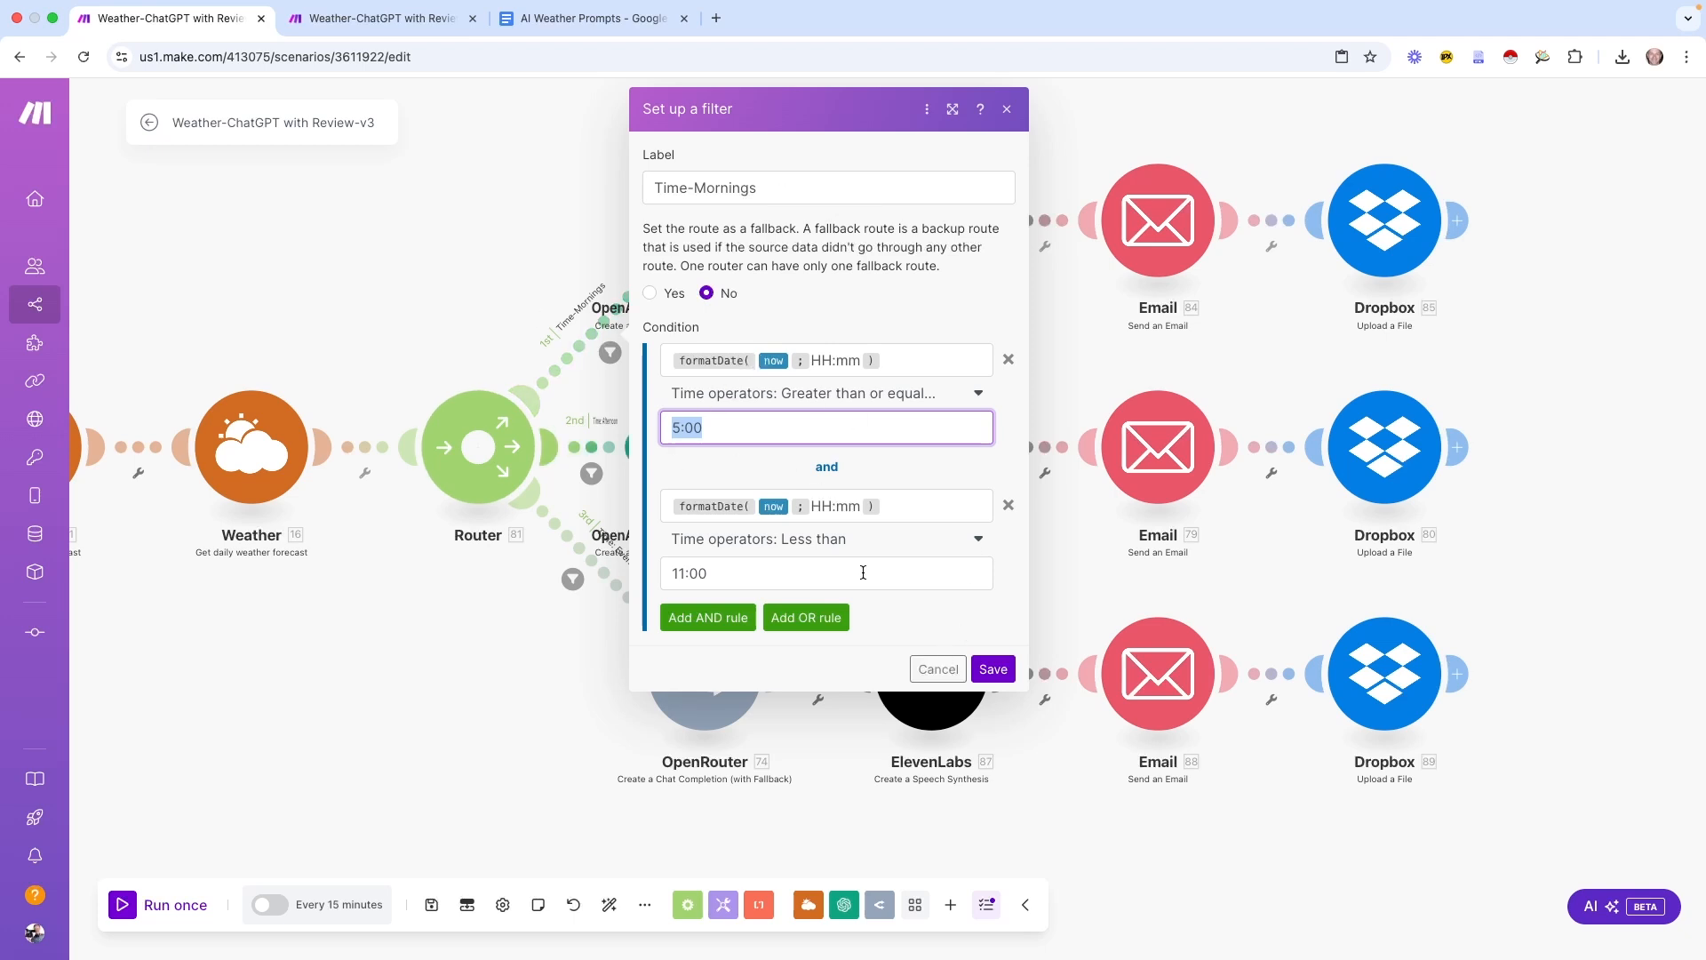
left_click(937, 668)
Change the afternoon filter's label to 'Time: Afternoons' and save the scenario
left_click(590, 474)
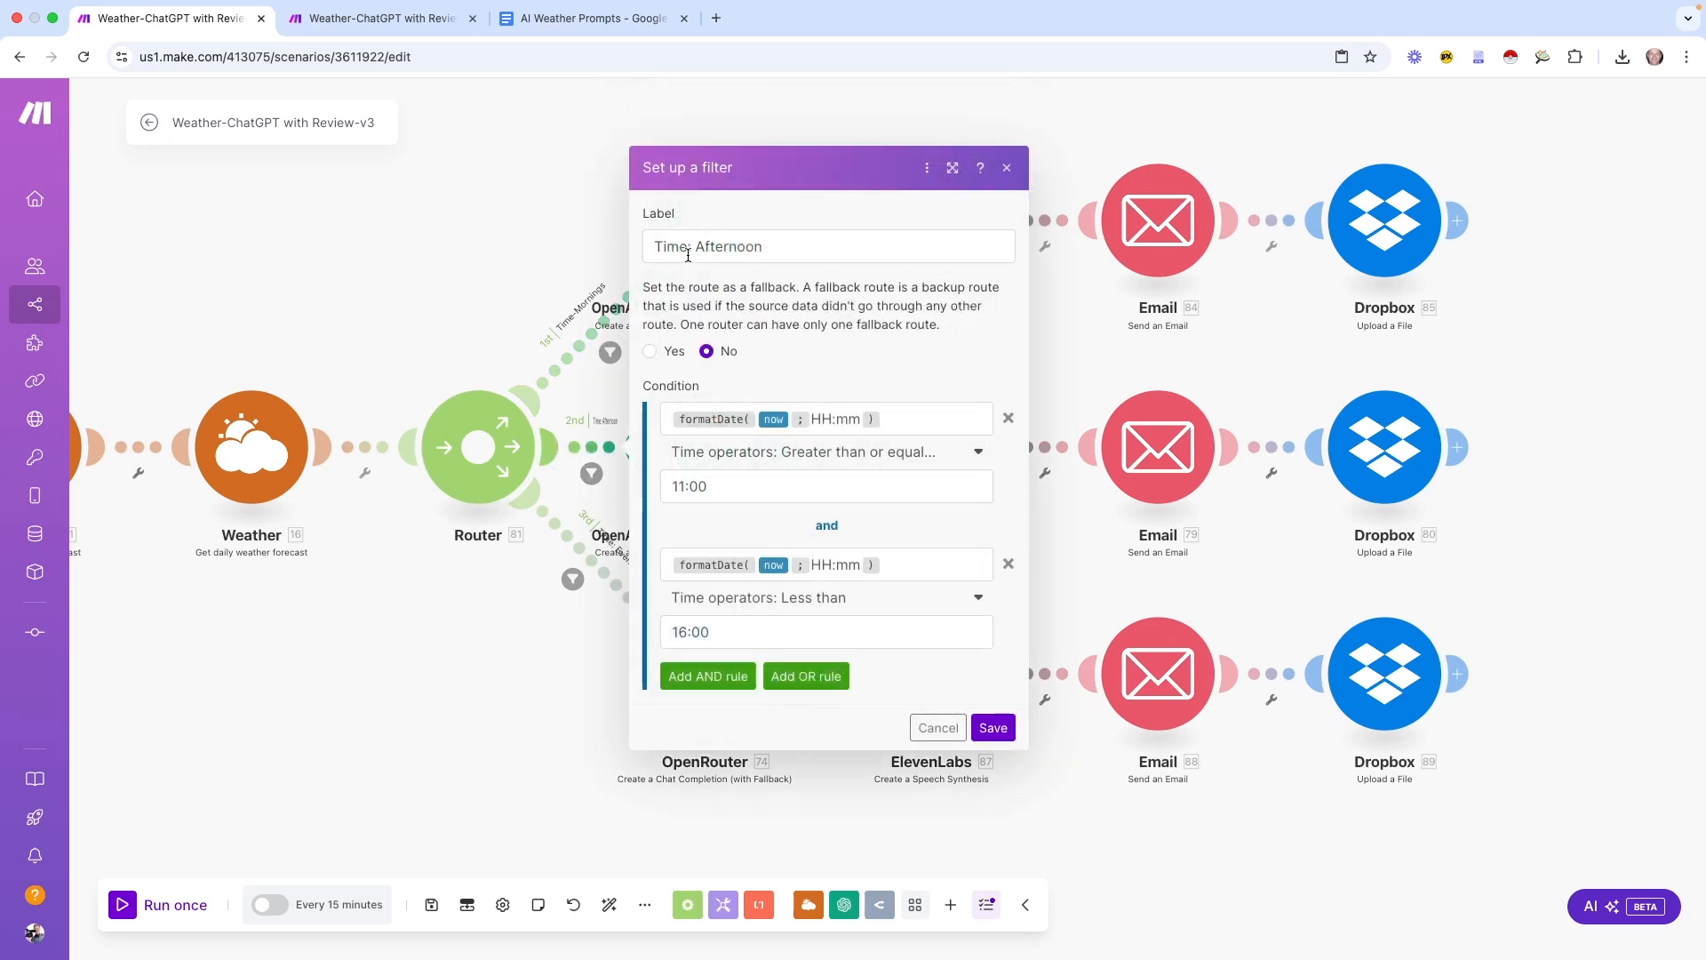
left_click(800, 238)
type("s")
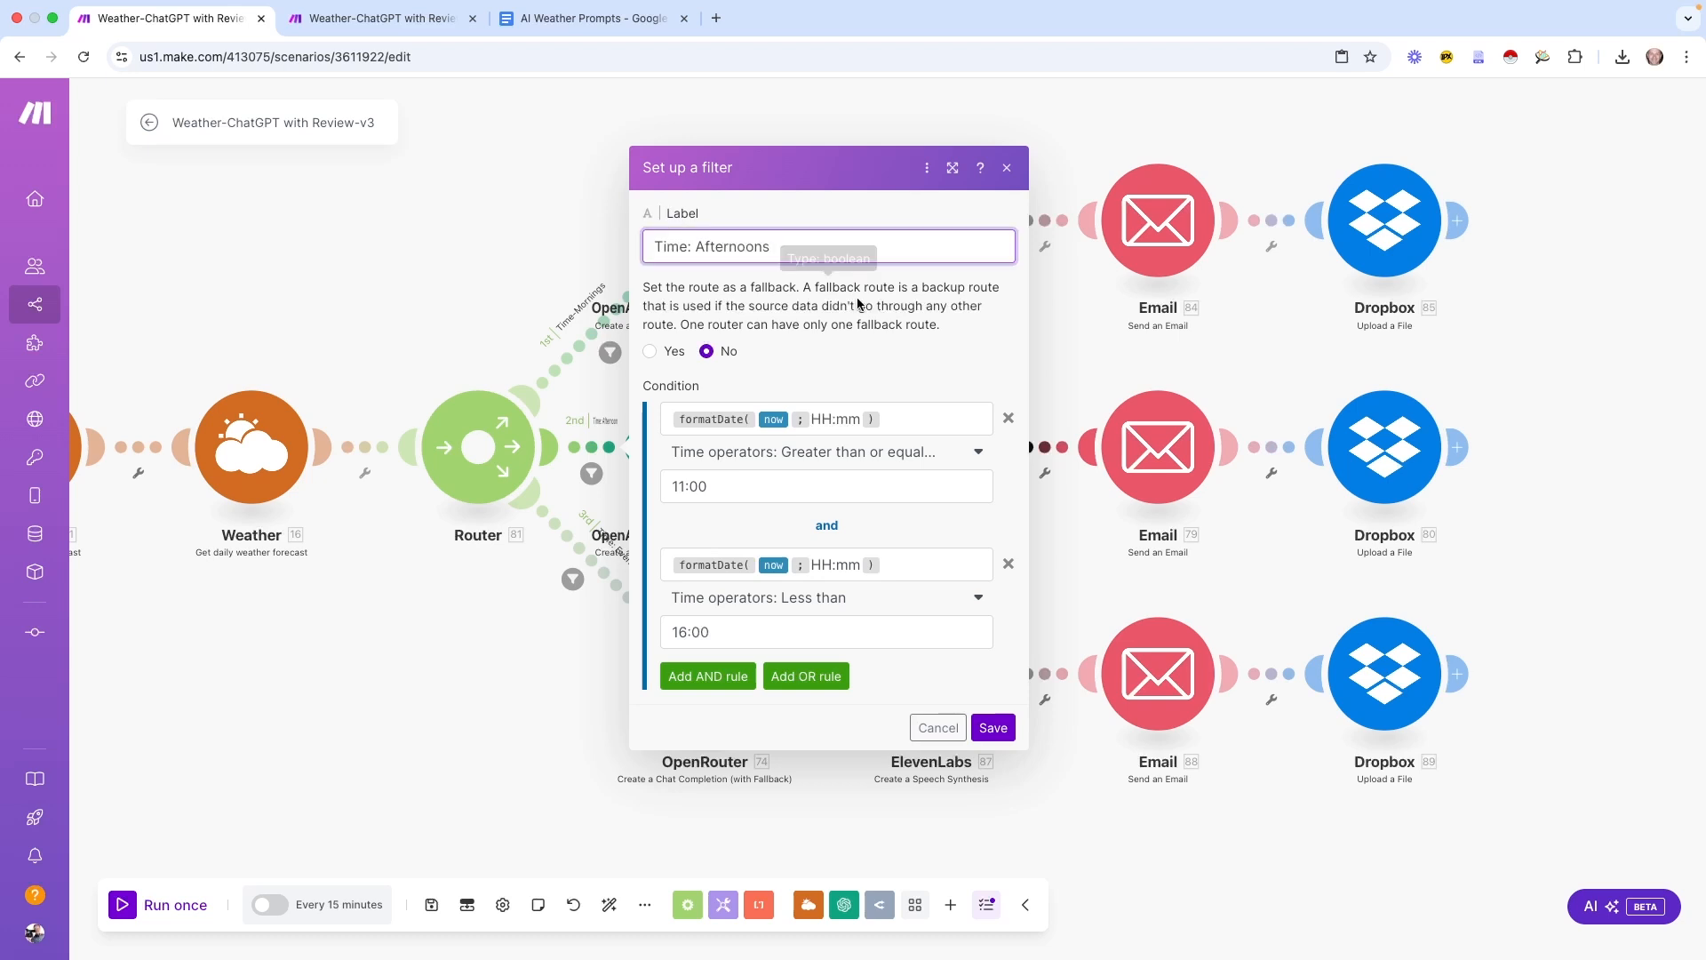
left_click(735, 488)
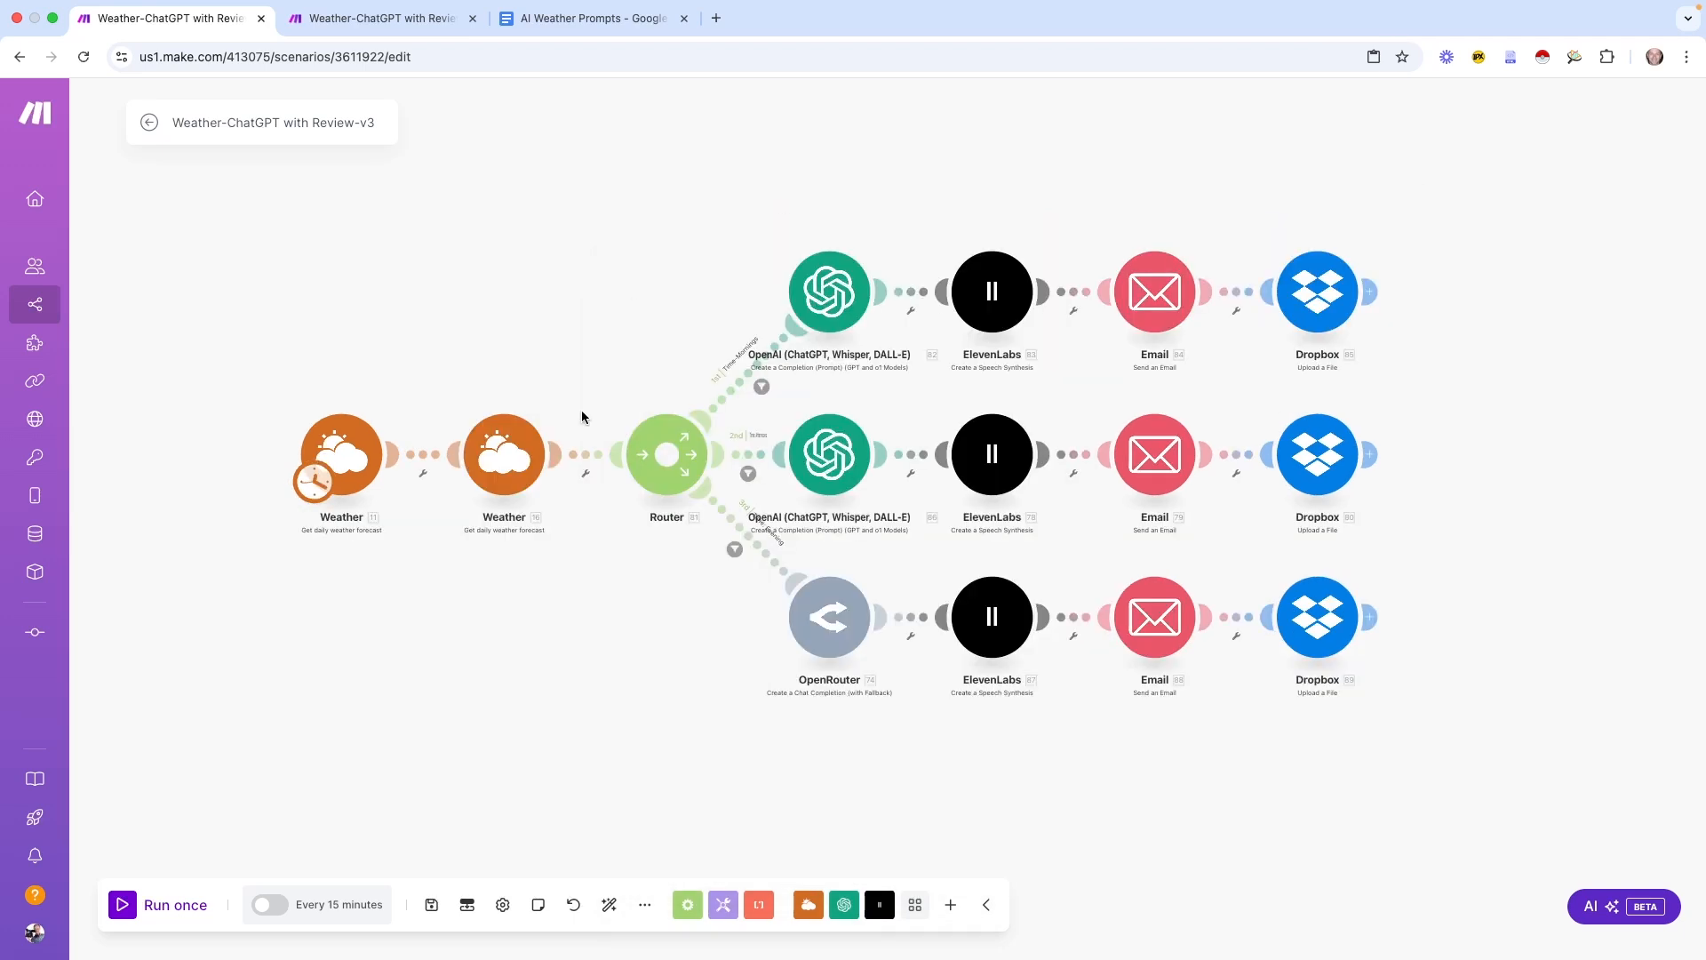
left_click(431, 904)
Leave the Review-v3 editor and go back to the list of all scenarios
left_click(148, 127)
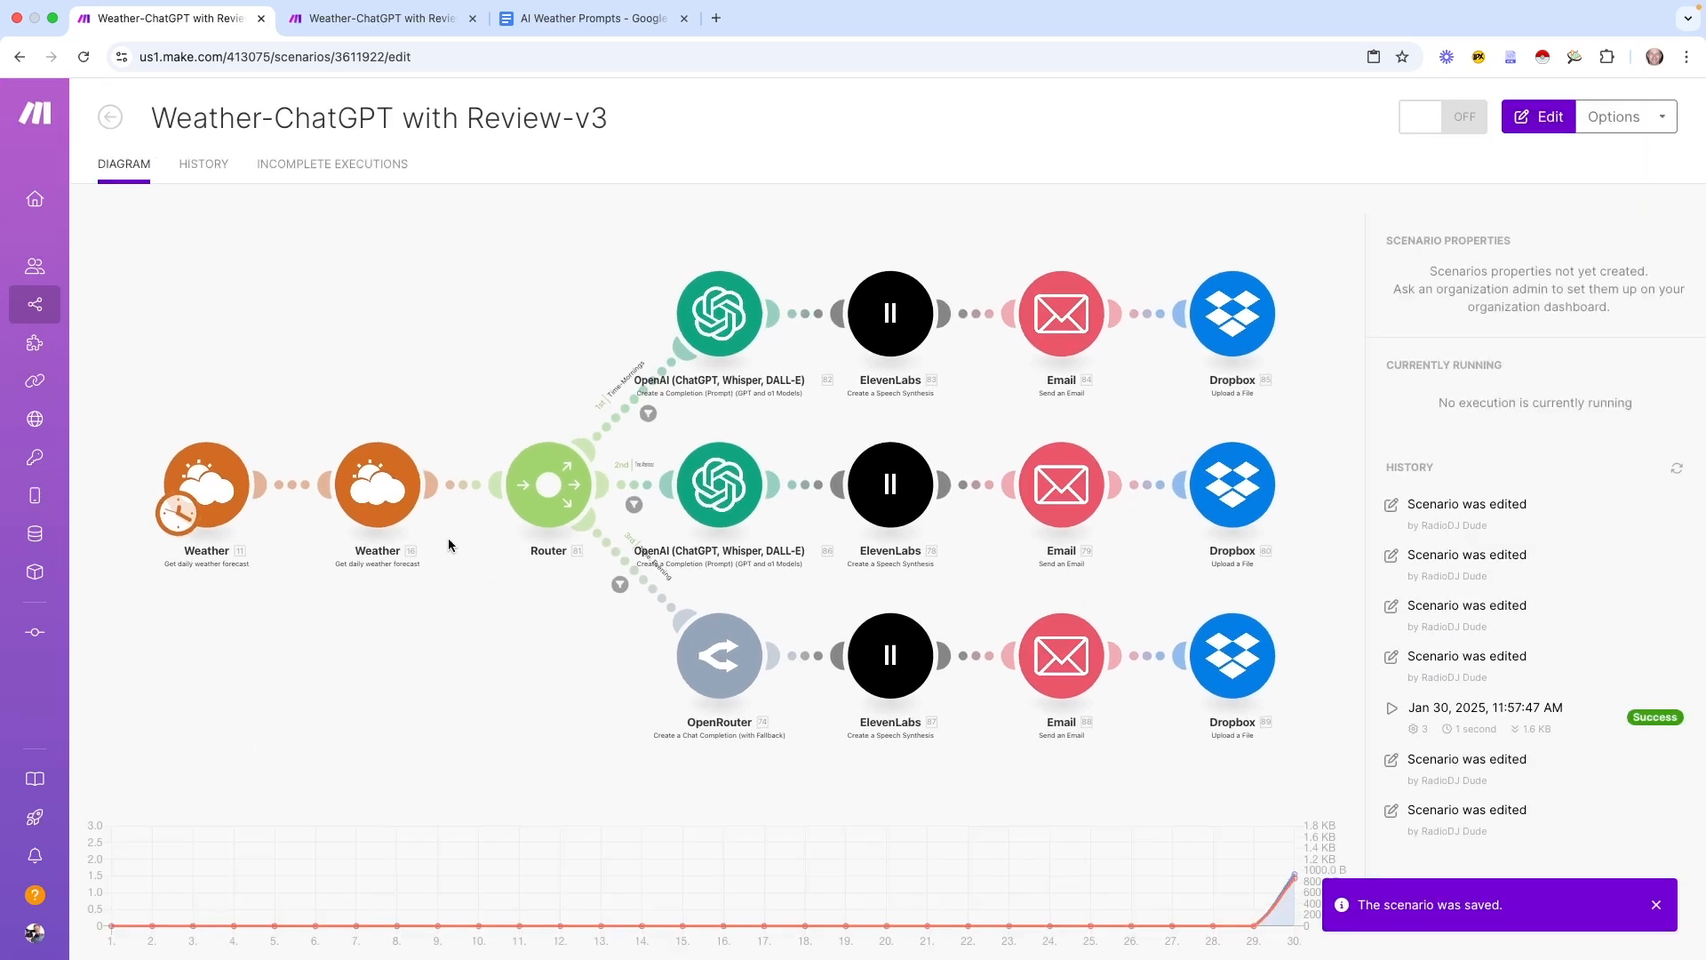
left_click(109, 119)
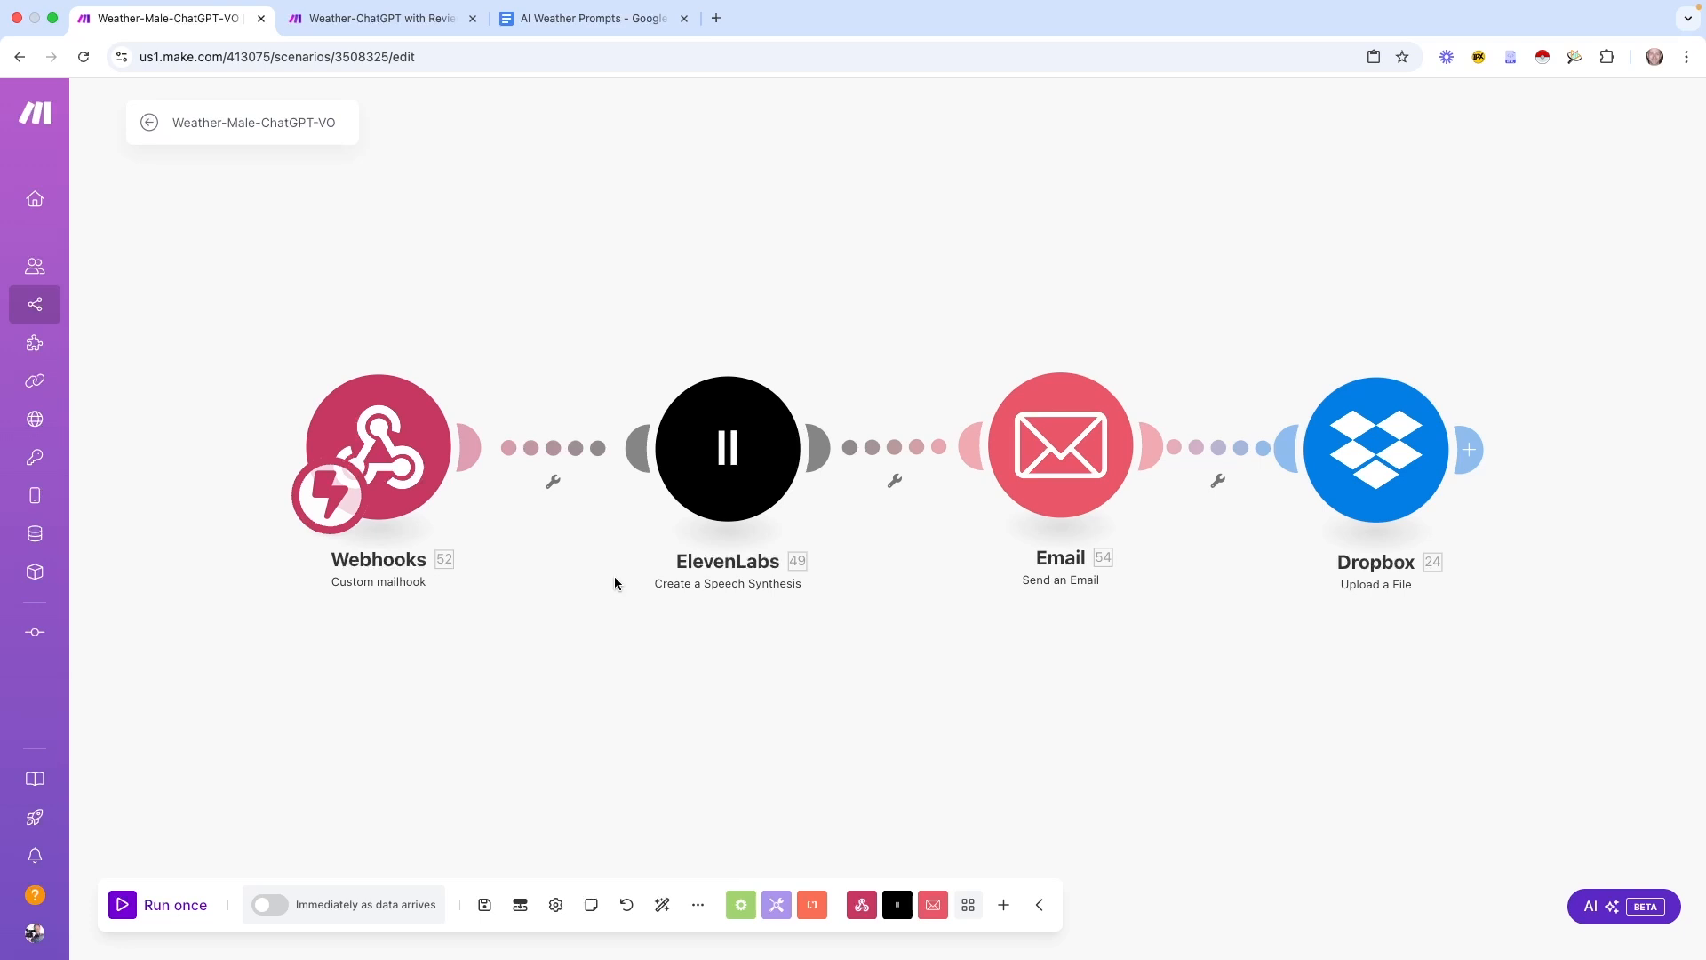
Check the Webhooks trigger settings, then what's mapped into the Review-v2 Email module's Content
left_click(373, 430)
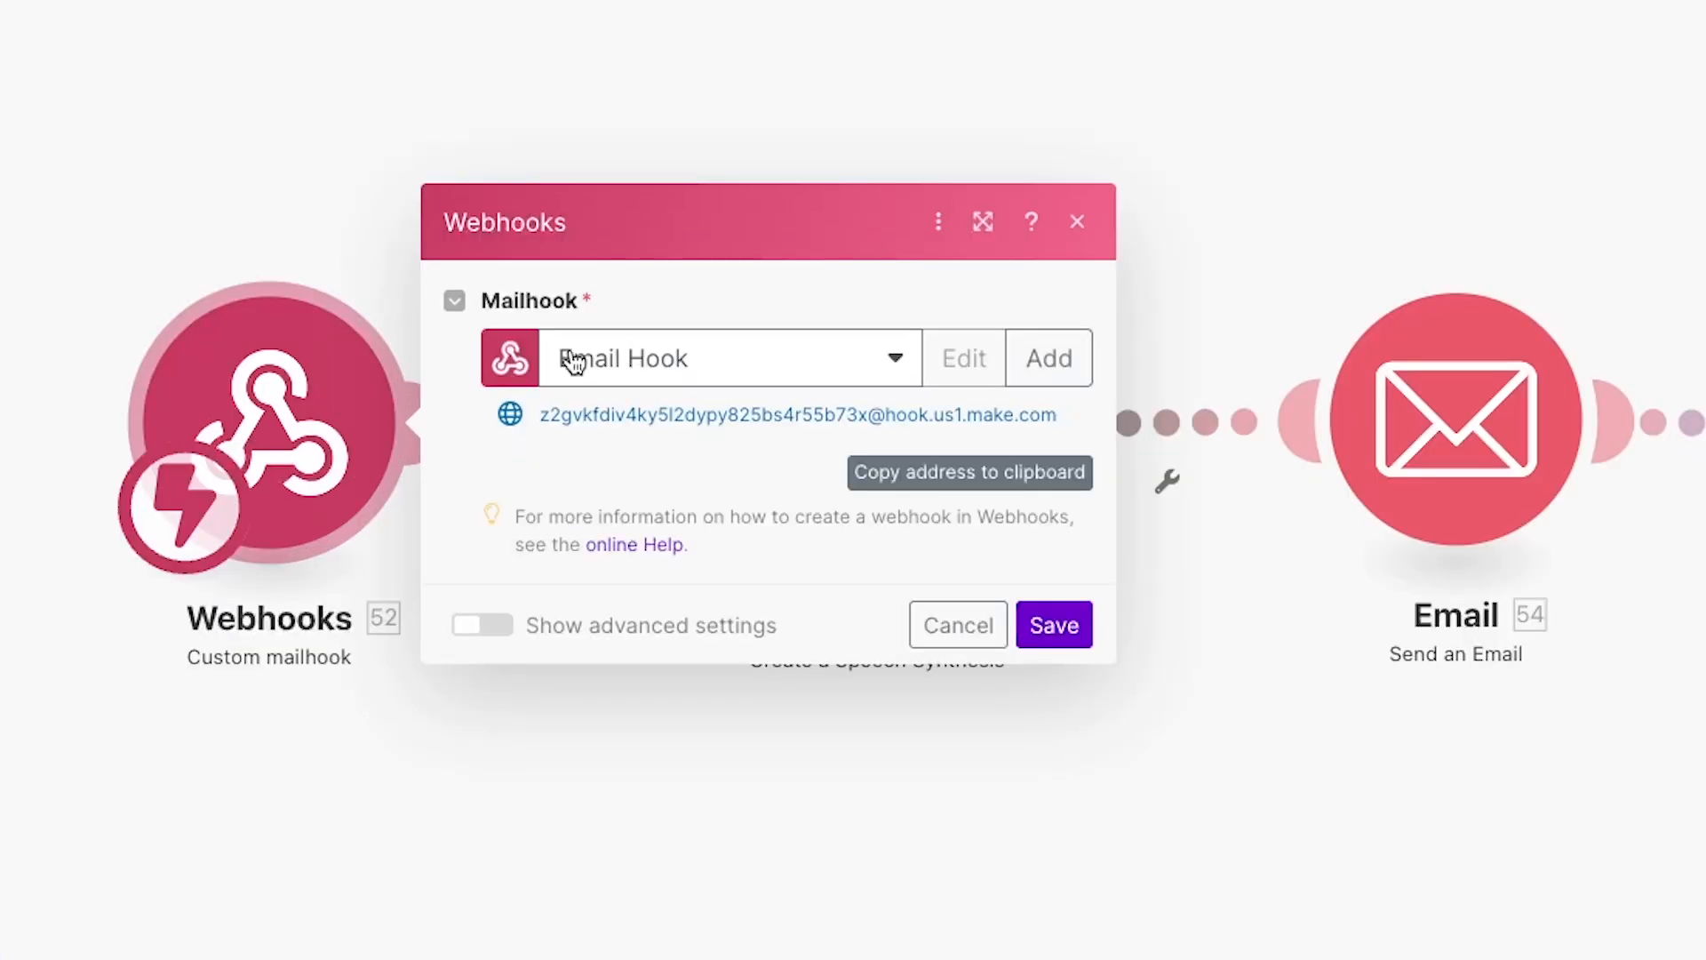
left_click(975, 624)
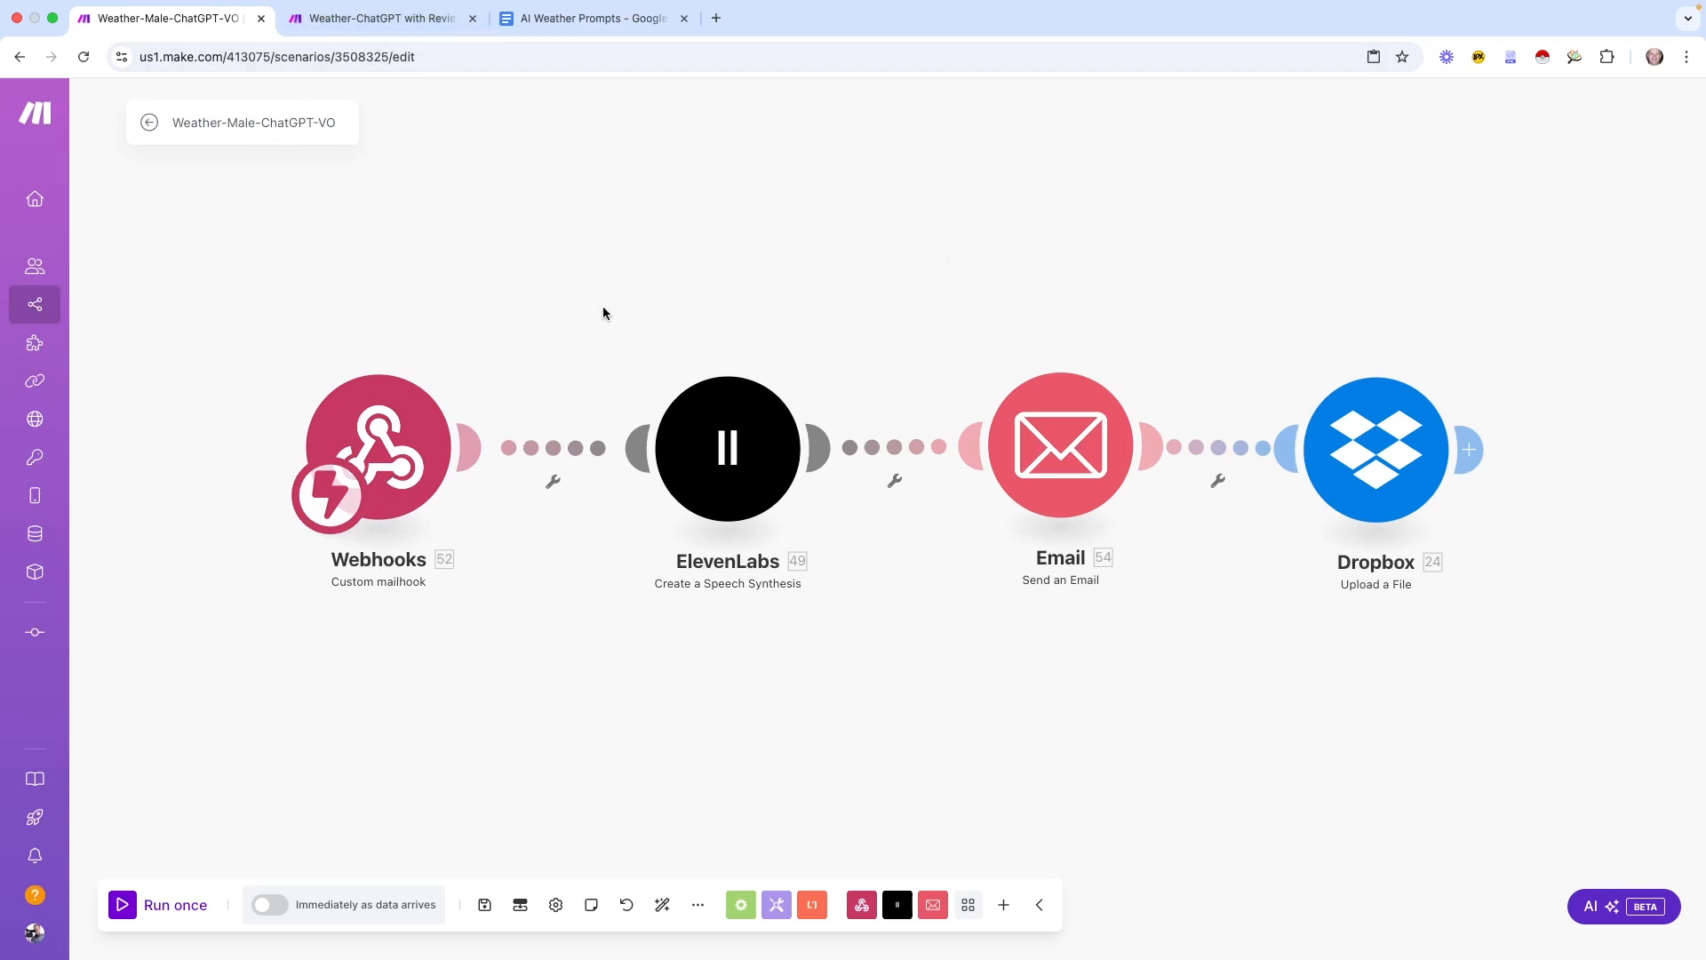
left_click(386, 27)
left_click_drag(1302, 373, 925, 366)
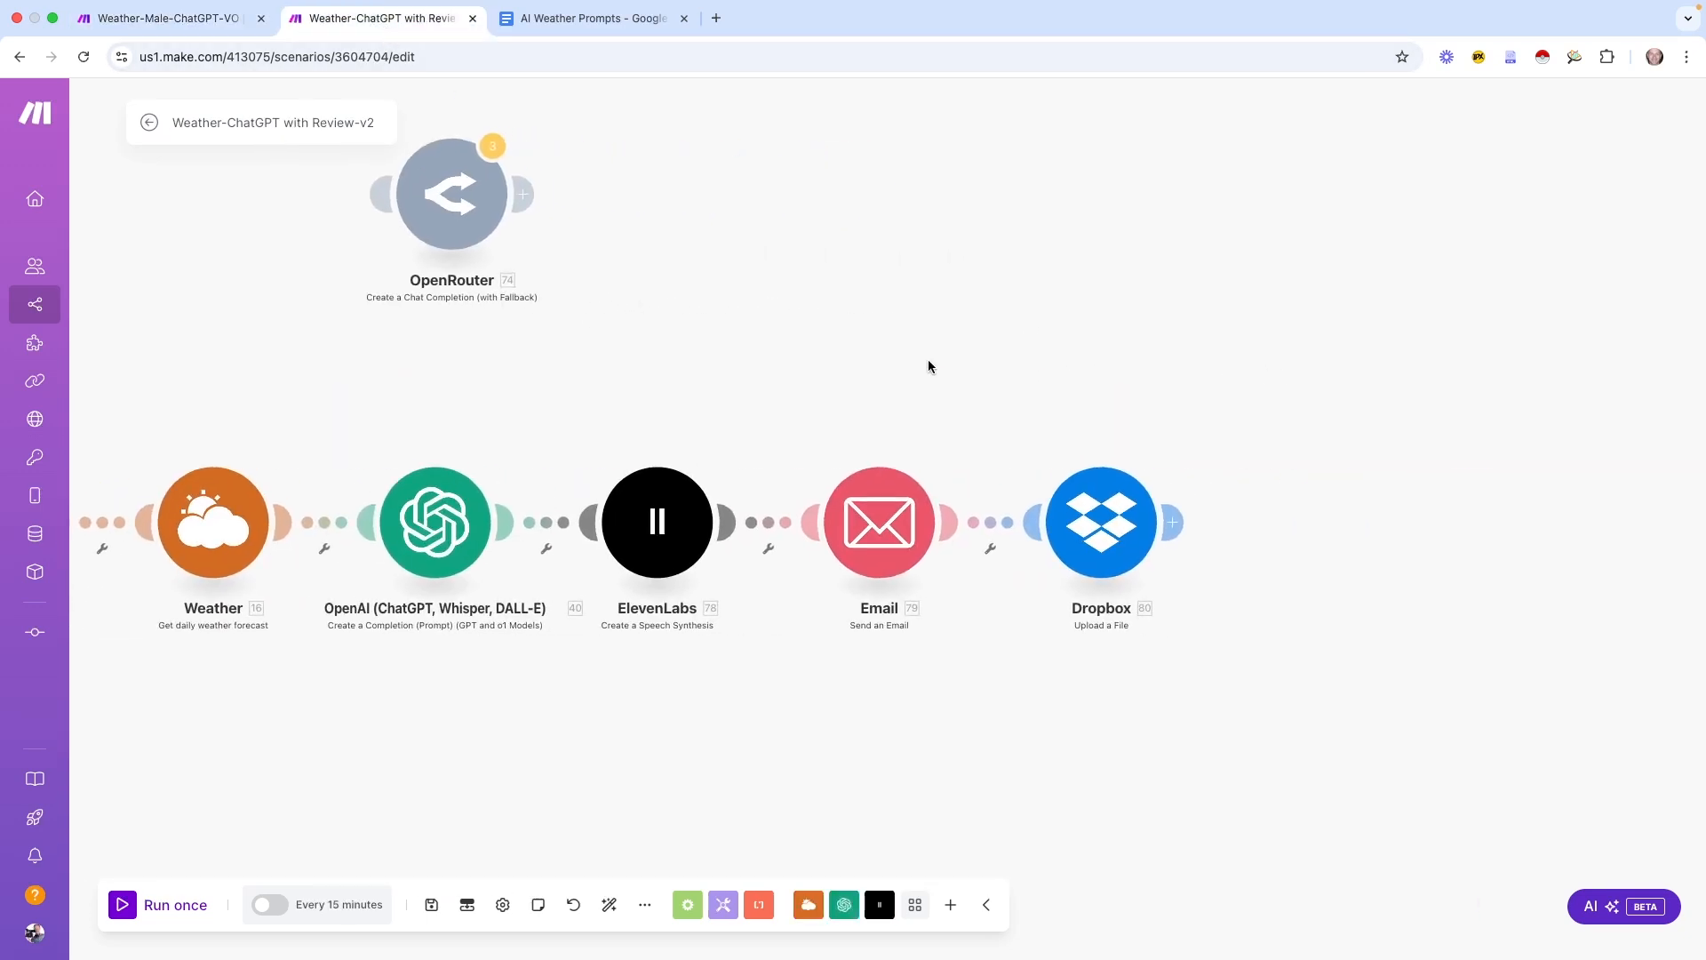
scroll(945, 436, "up", 5)
left_click_drag(943, 454, 1062, 279)
left_click(977, 388)
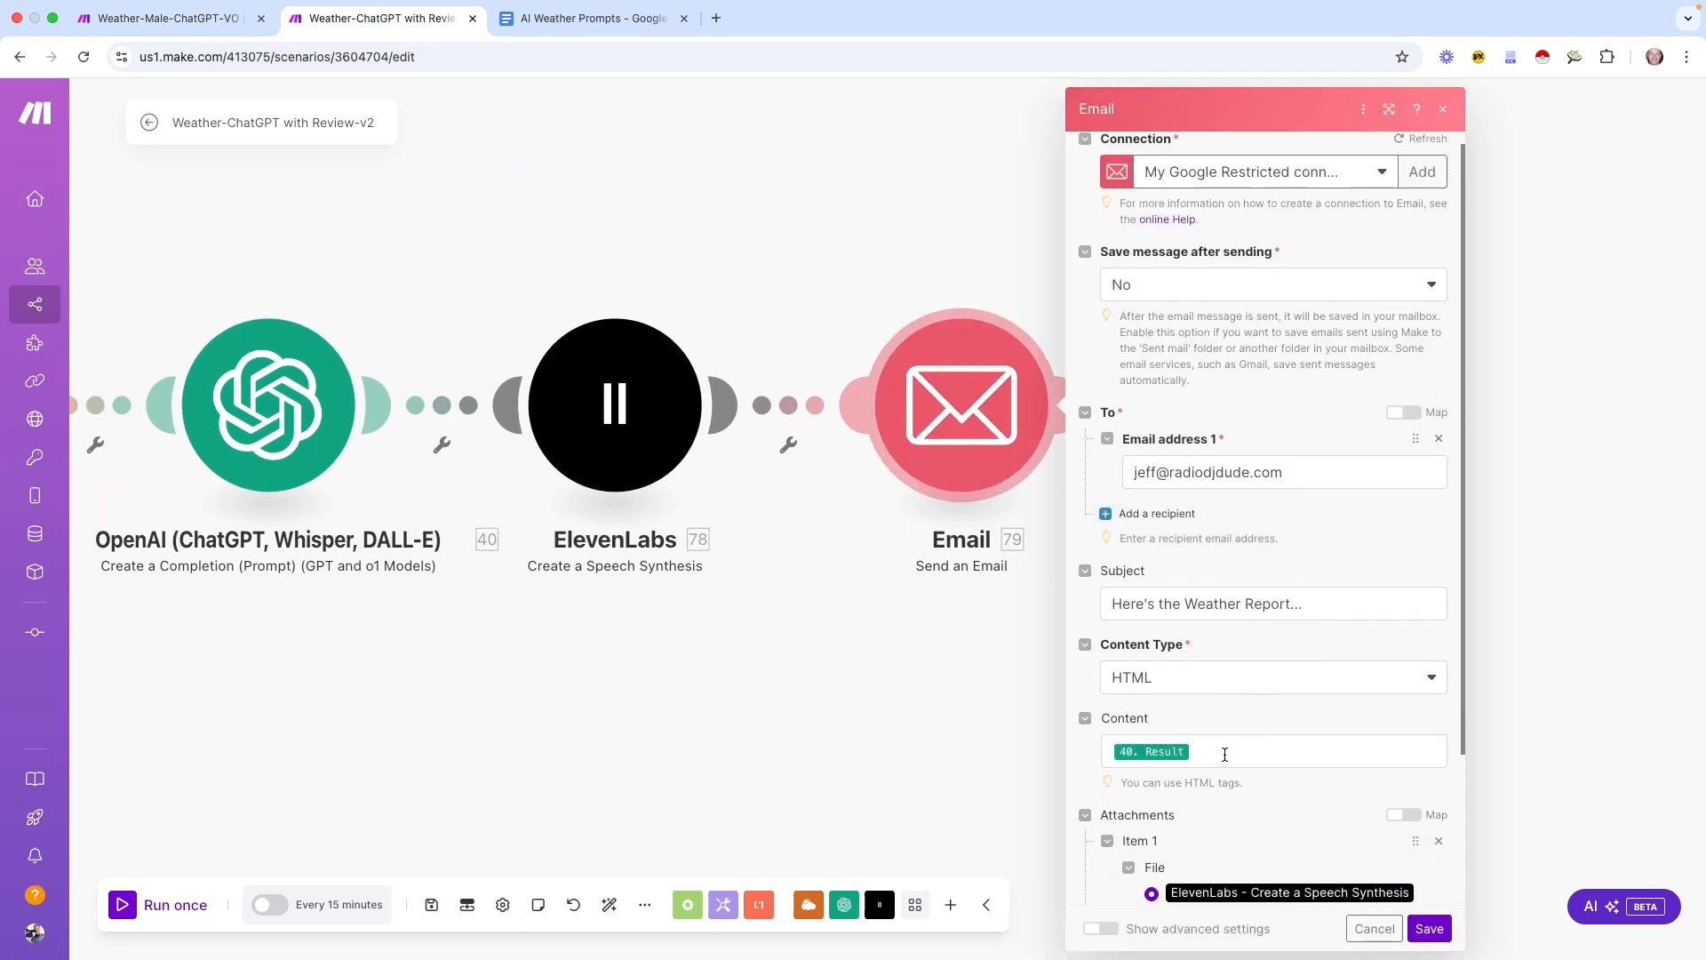
left_click(1229, 748)
scroll(1262, 706, "down", 3)
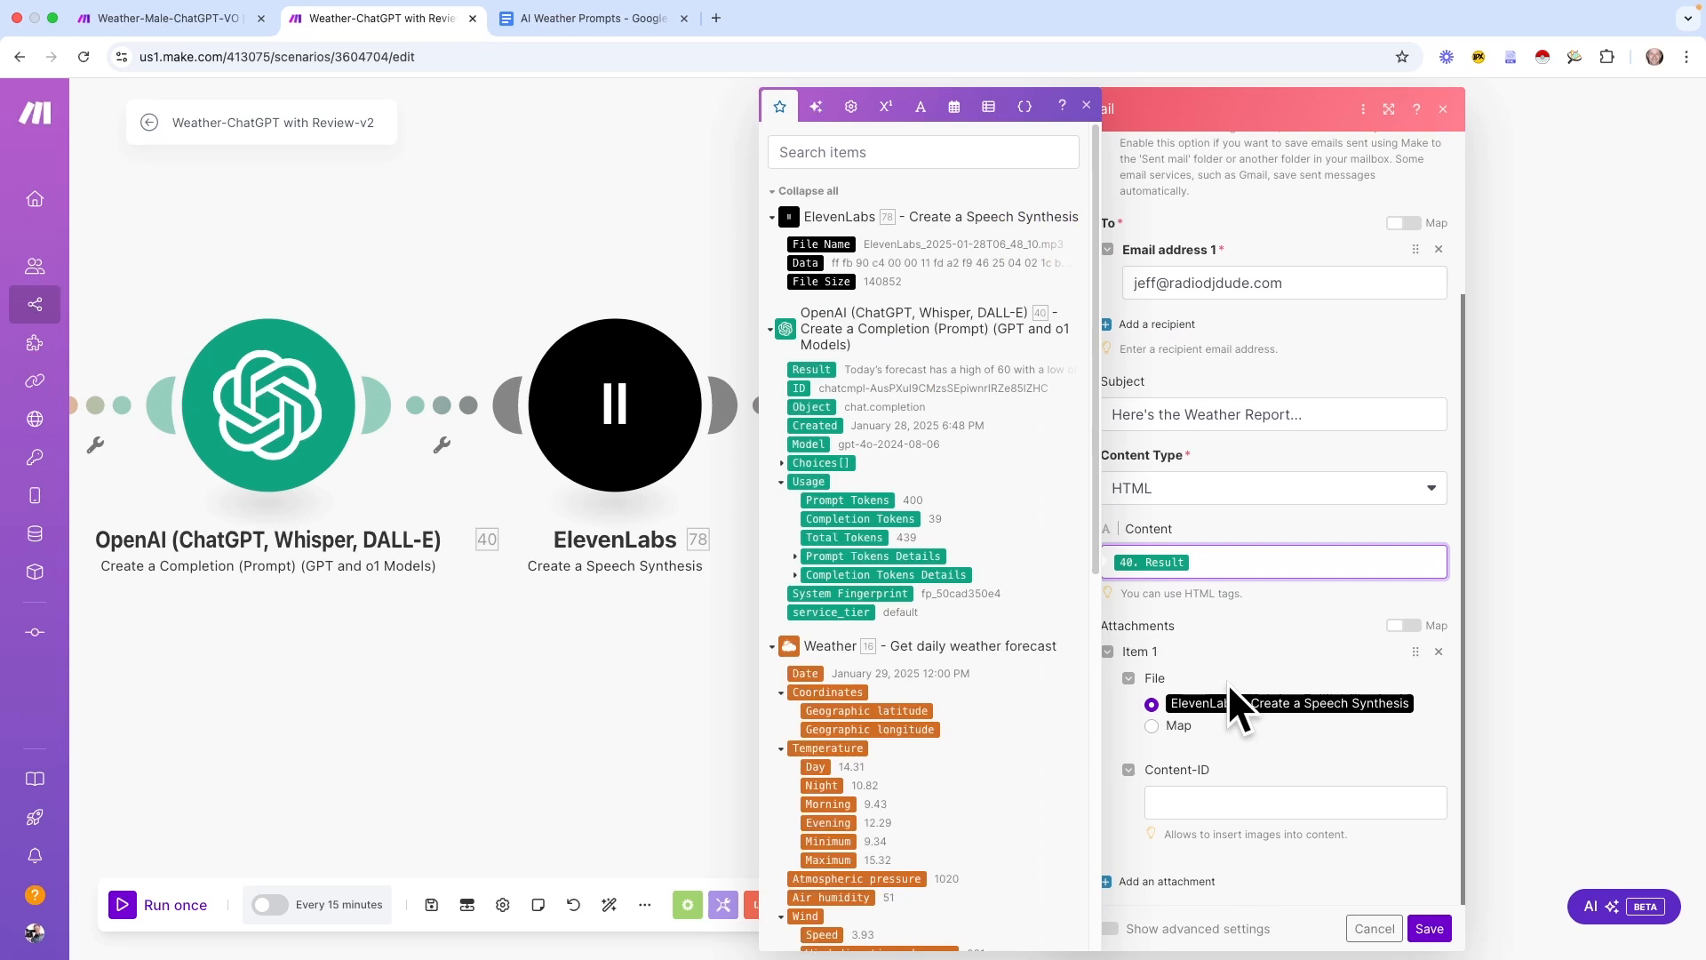
left_click(1372, 929)
Reopen the Email module and review its advanced settings
left_click(909, 379)
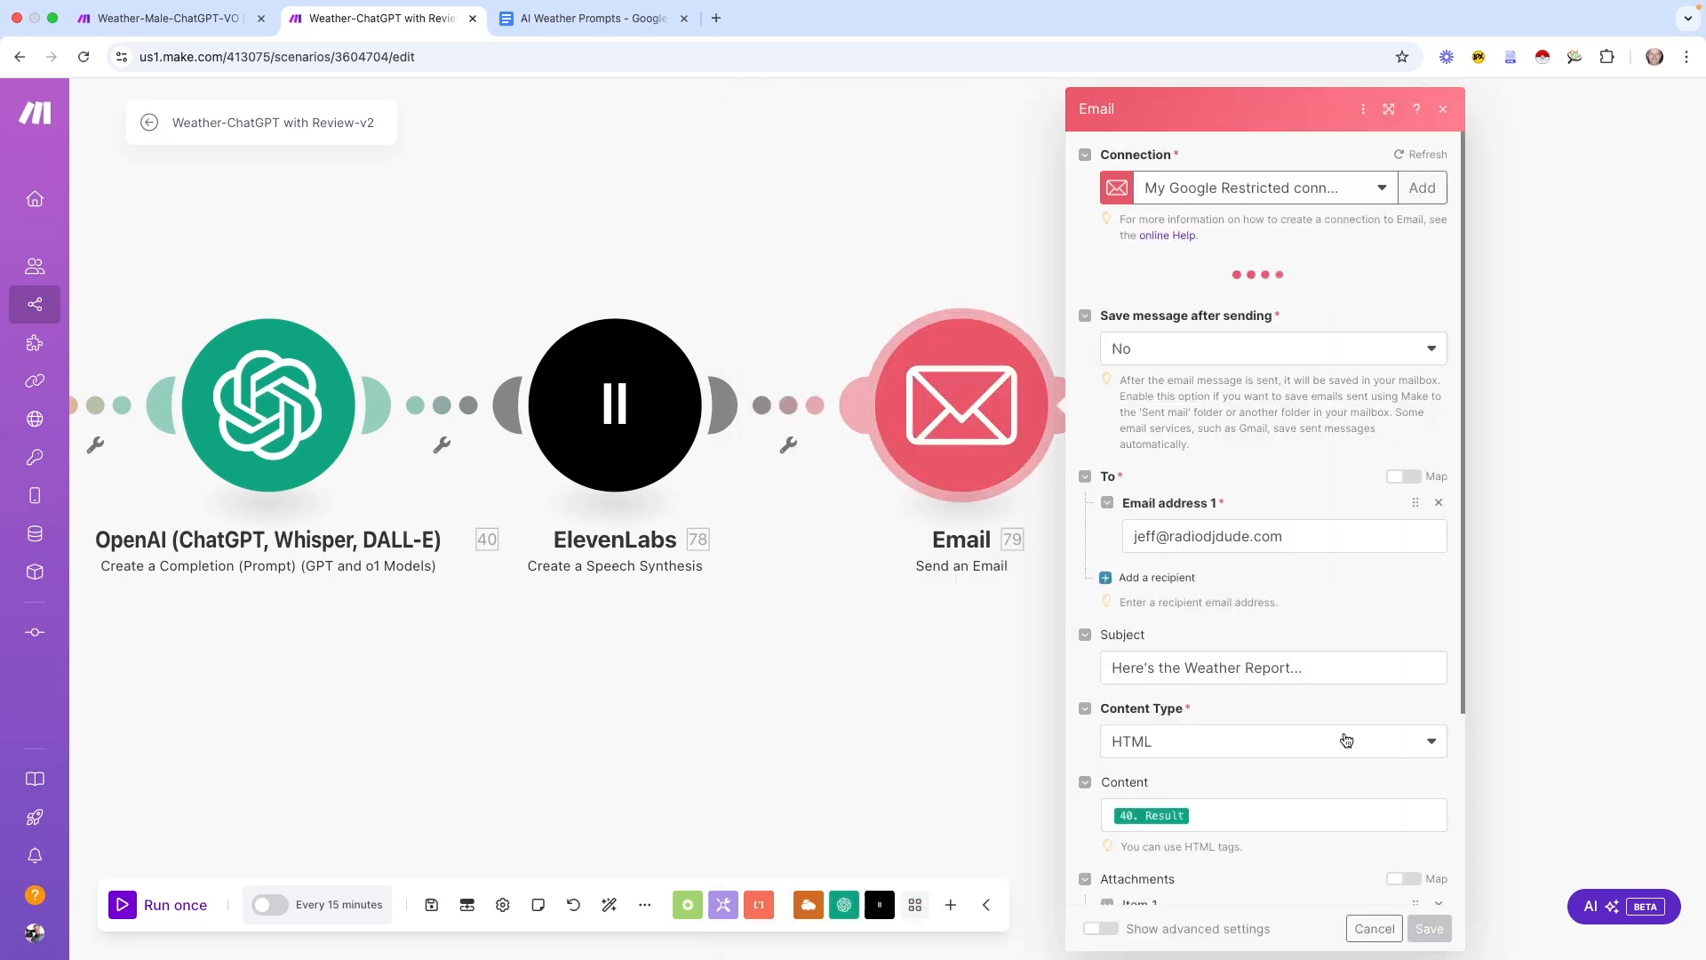
left_click(1100, 929)
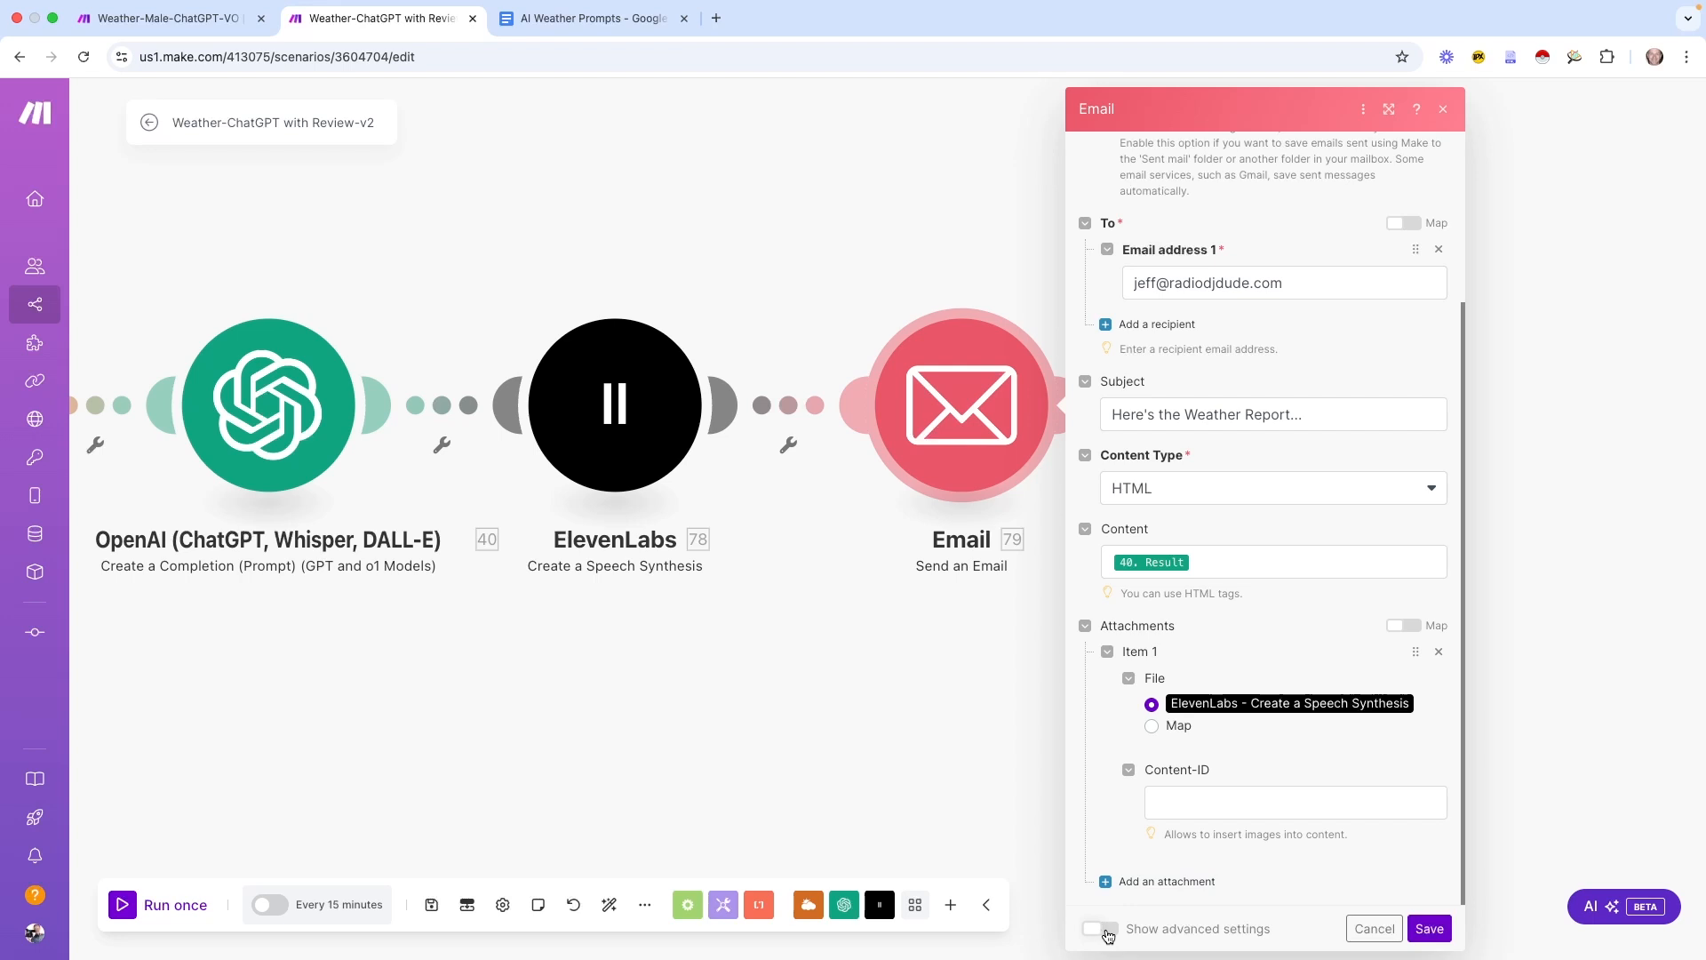
scroll(1315, 830, "down", 8)
scroll(1314, 818, "down", 2)
In the Weather-Male-ChatGPT-VO scenario, replace the selected reply phrase with 'get ready for'
key("ctrl+shift+Tab")
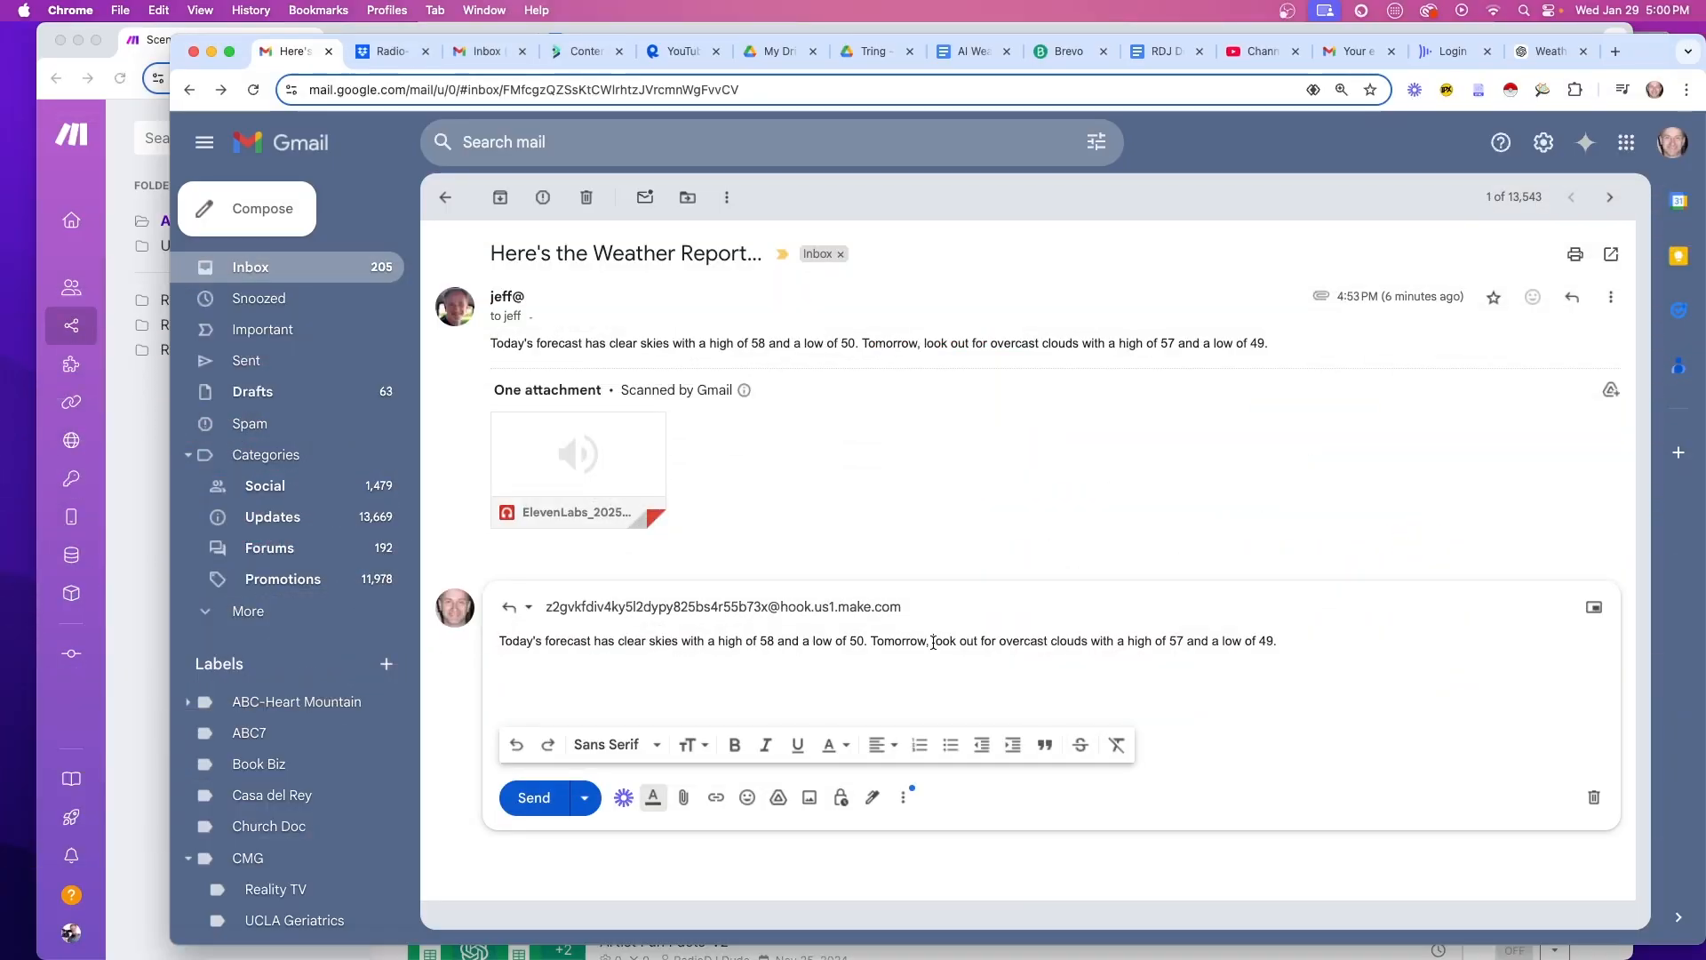
left_click_drag(930, 641, 1003, 641)
type("get ready for")
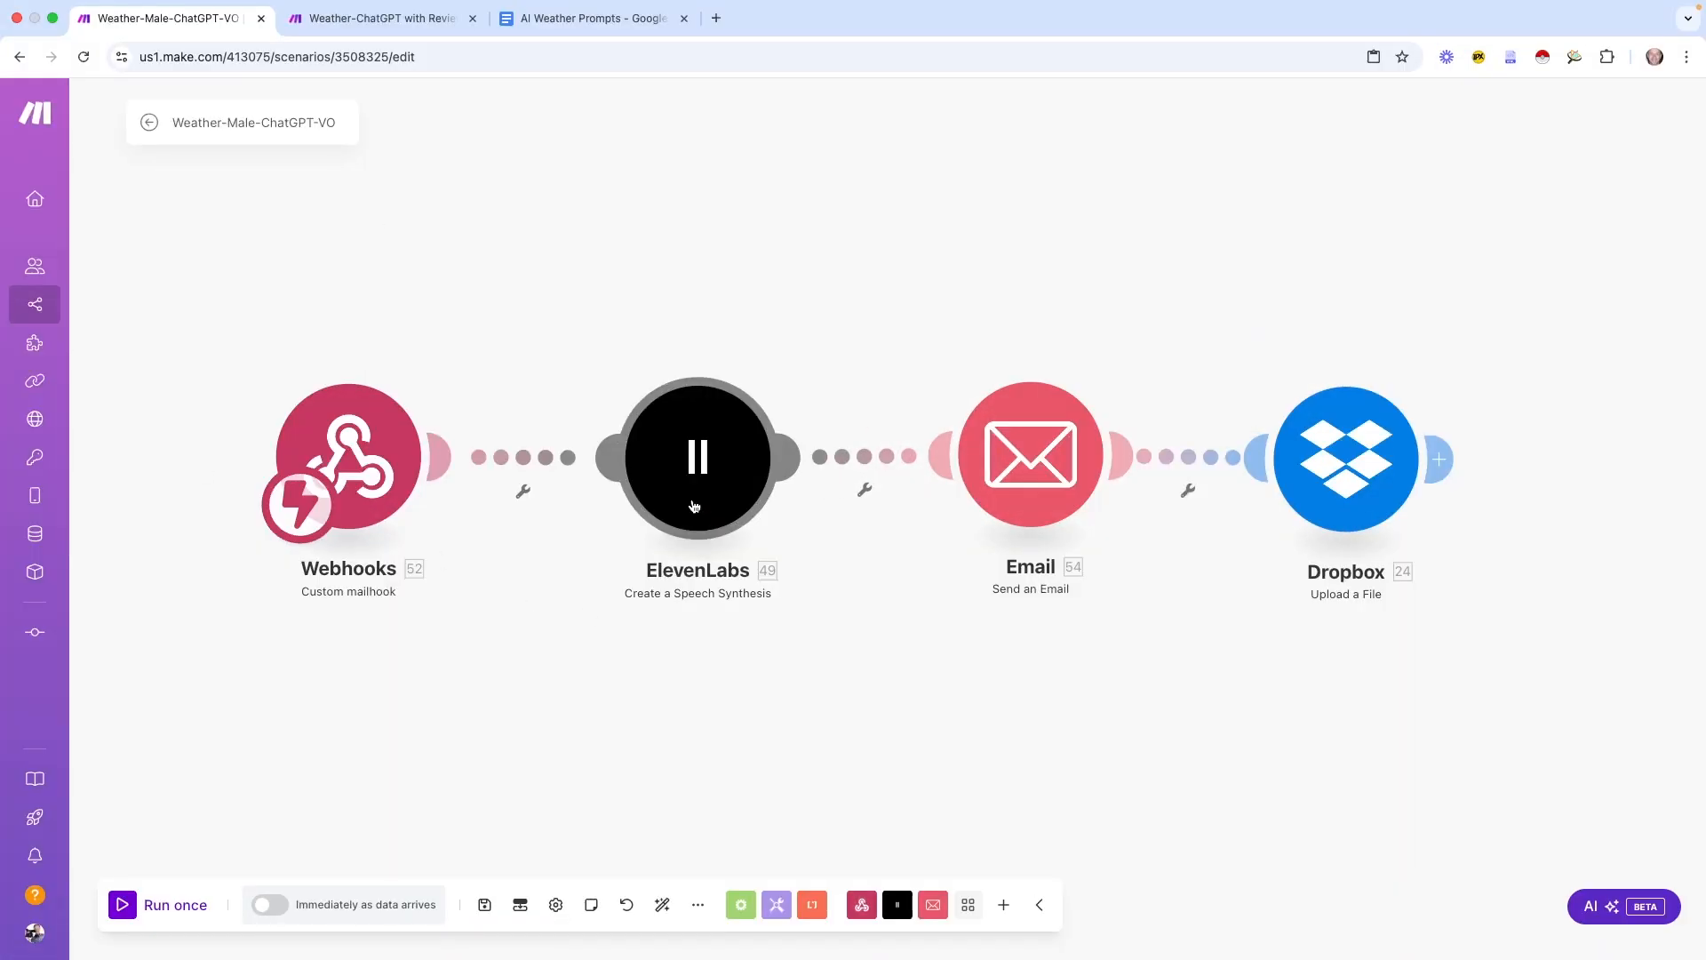
Check what feeds the ElevenLabs speech Text field and the Email Content
left_click(694, 506)
left_click(946, 498)
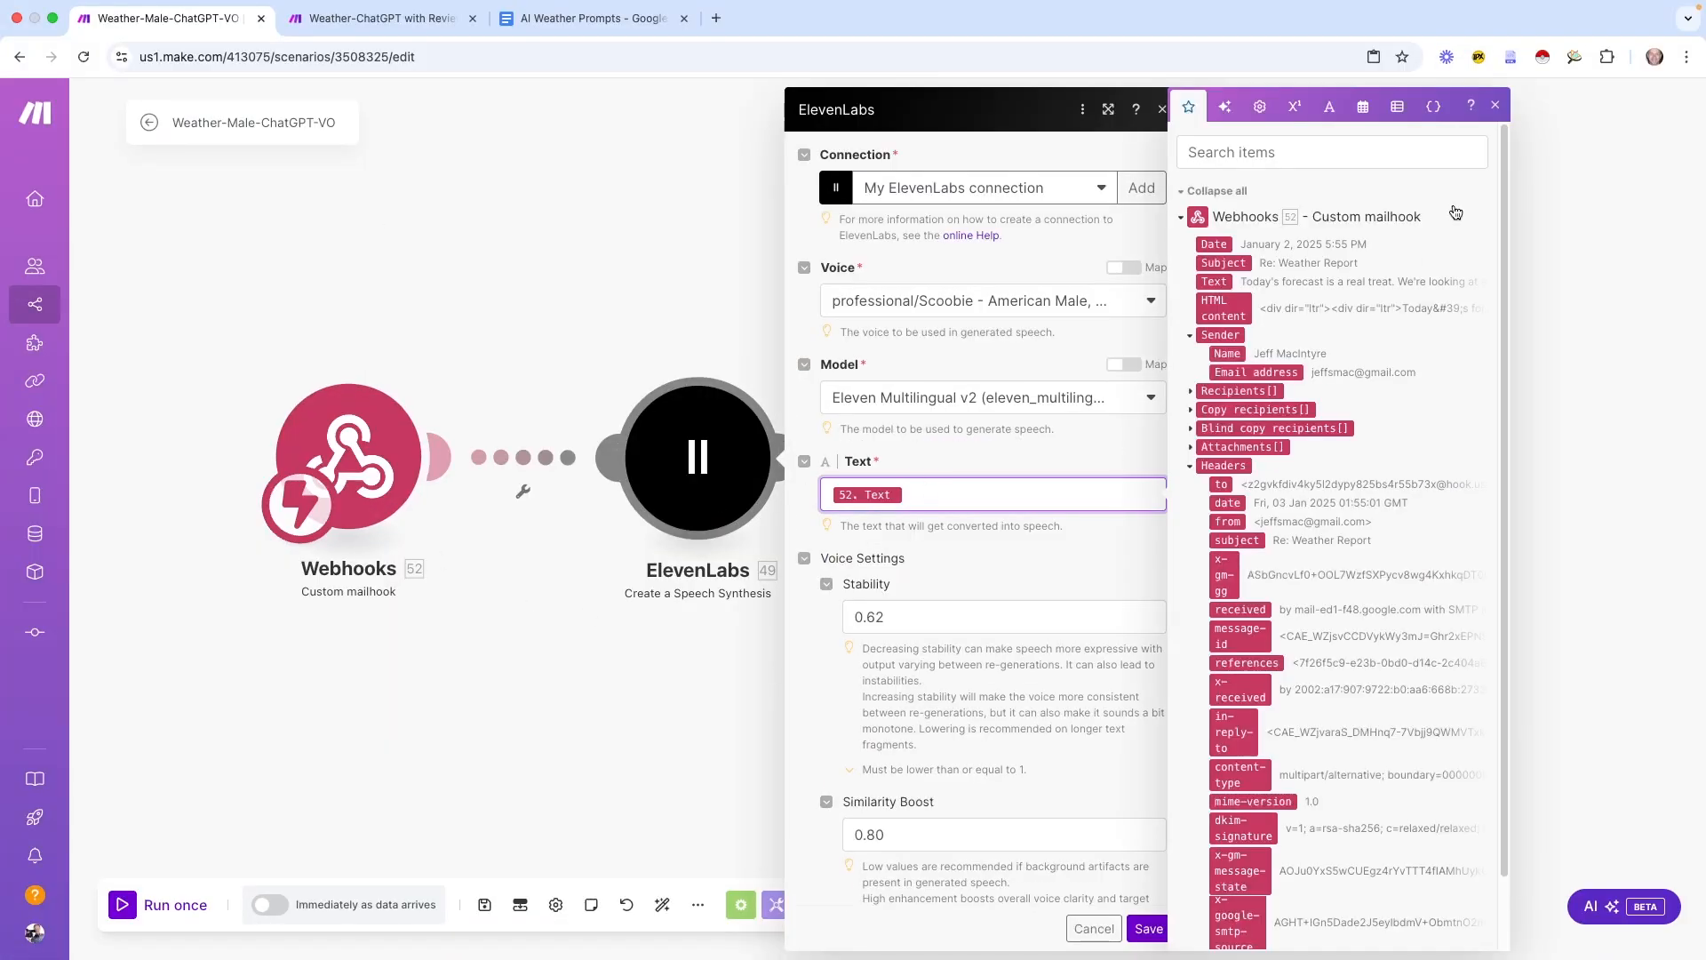
left_click(1496, 105)
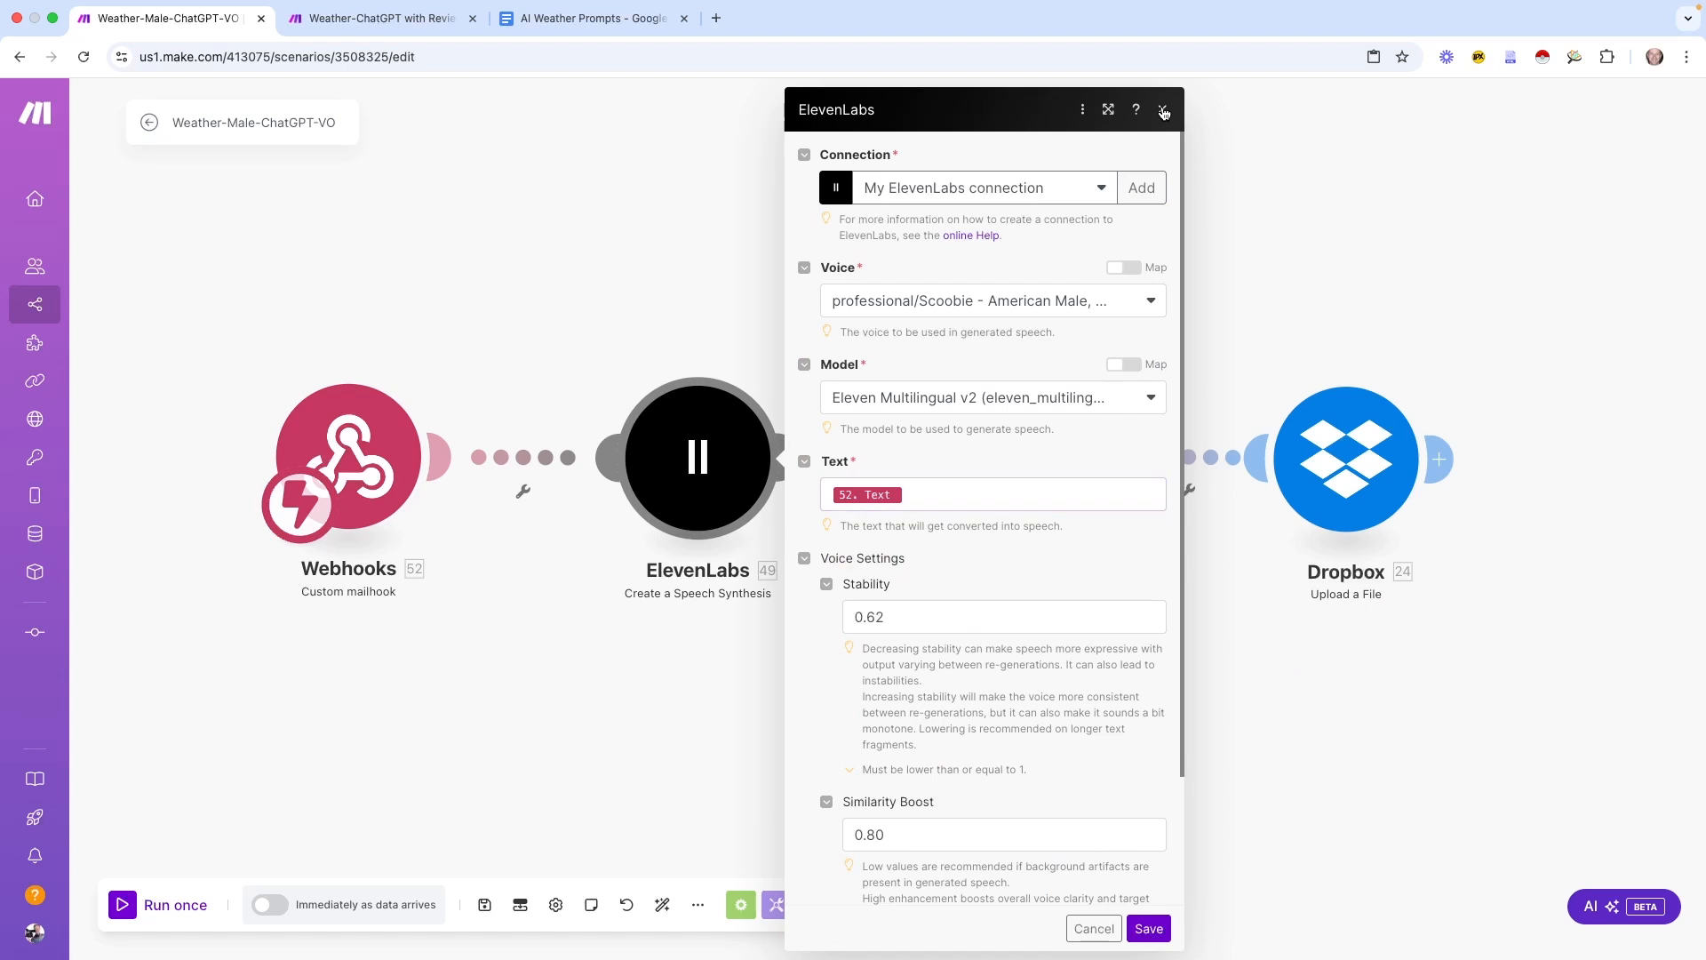
left_click(1163, 109)
left_click(1026, 406)
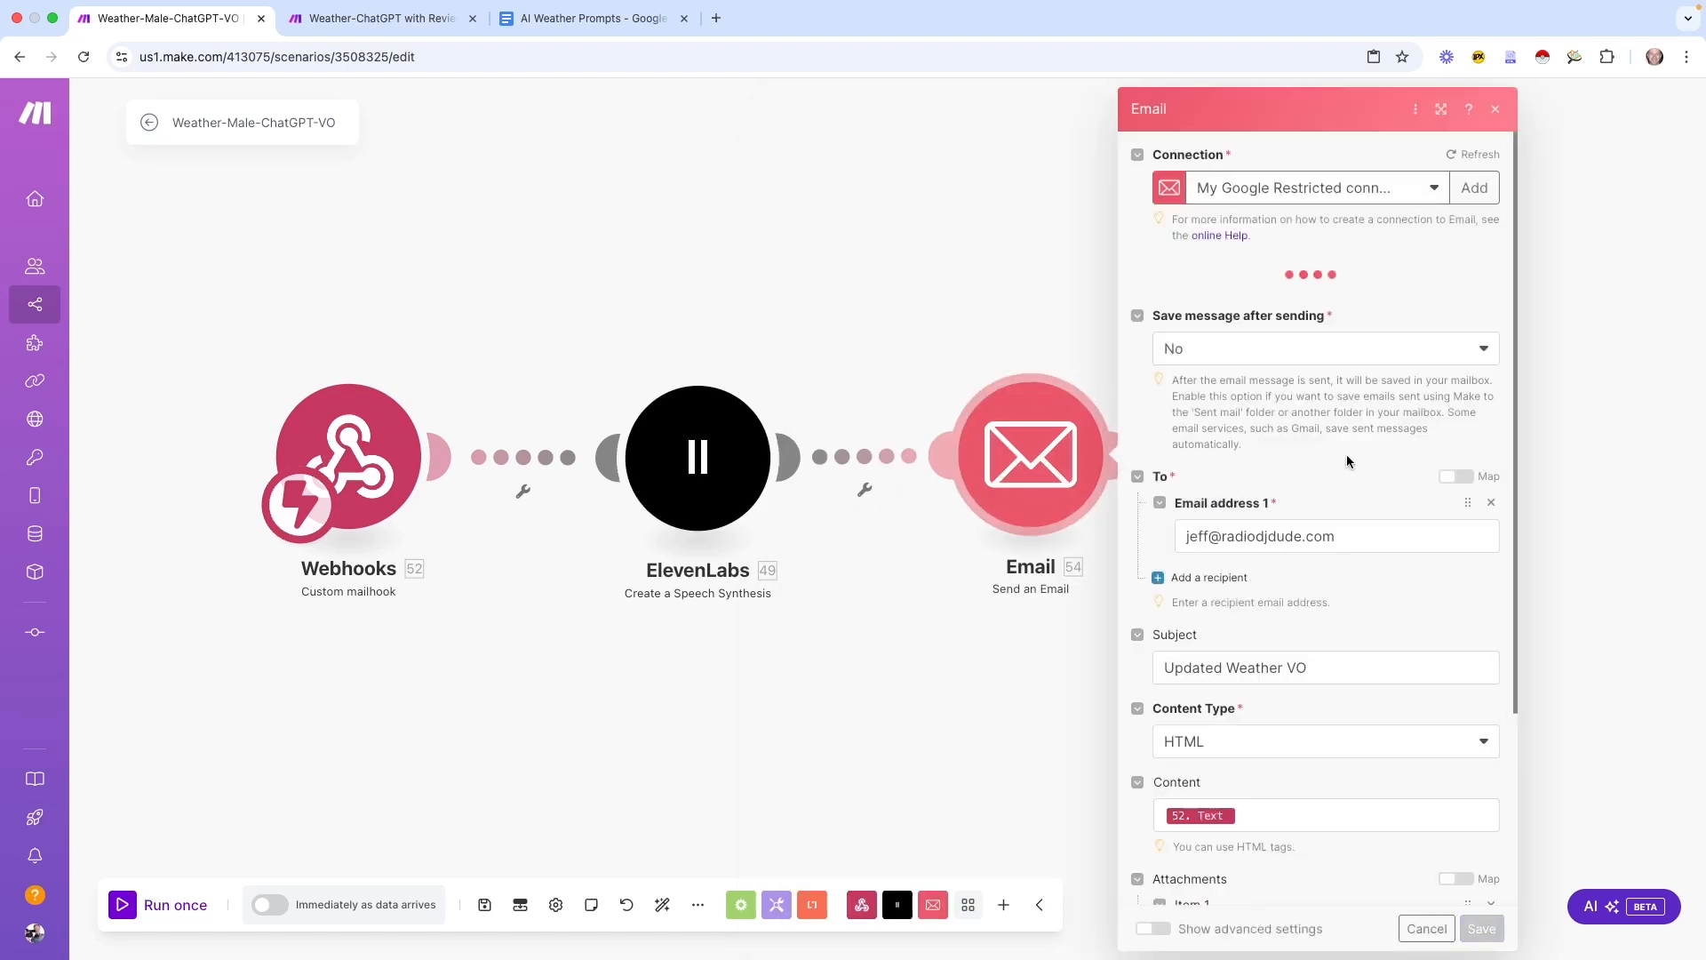
scroll(1378, 569, "down", 3)
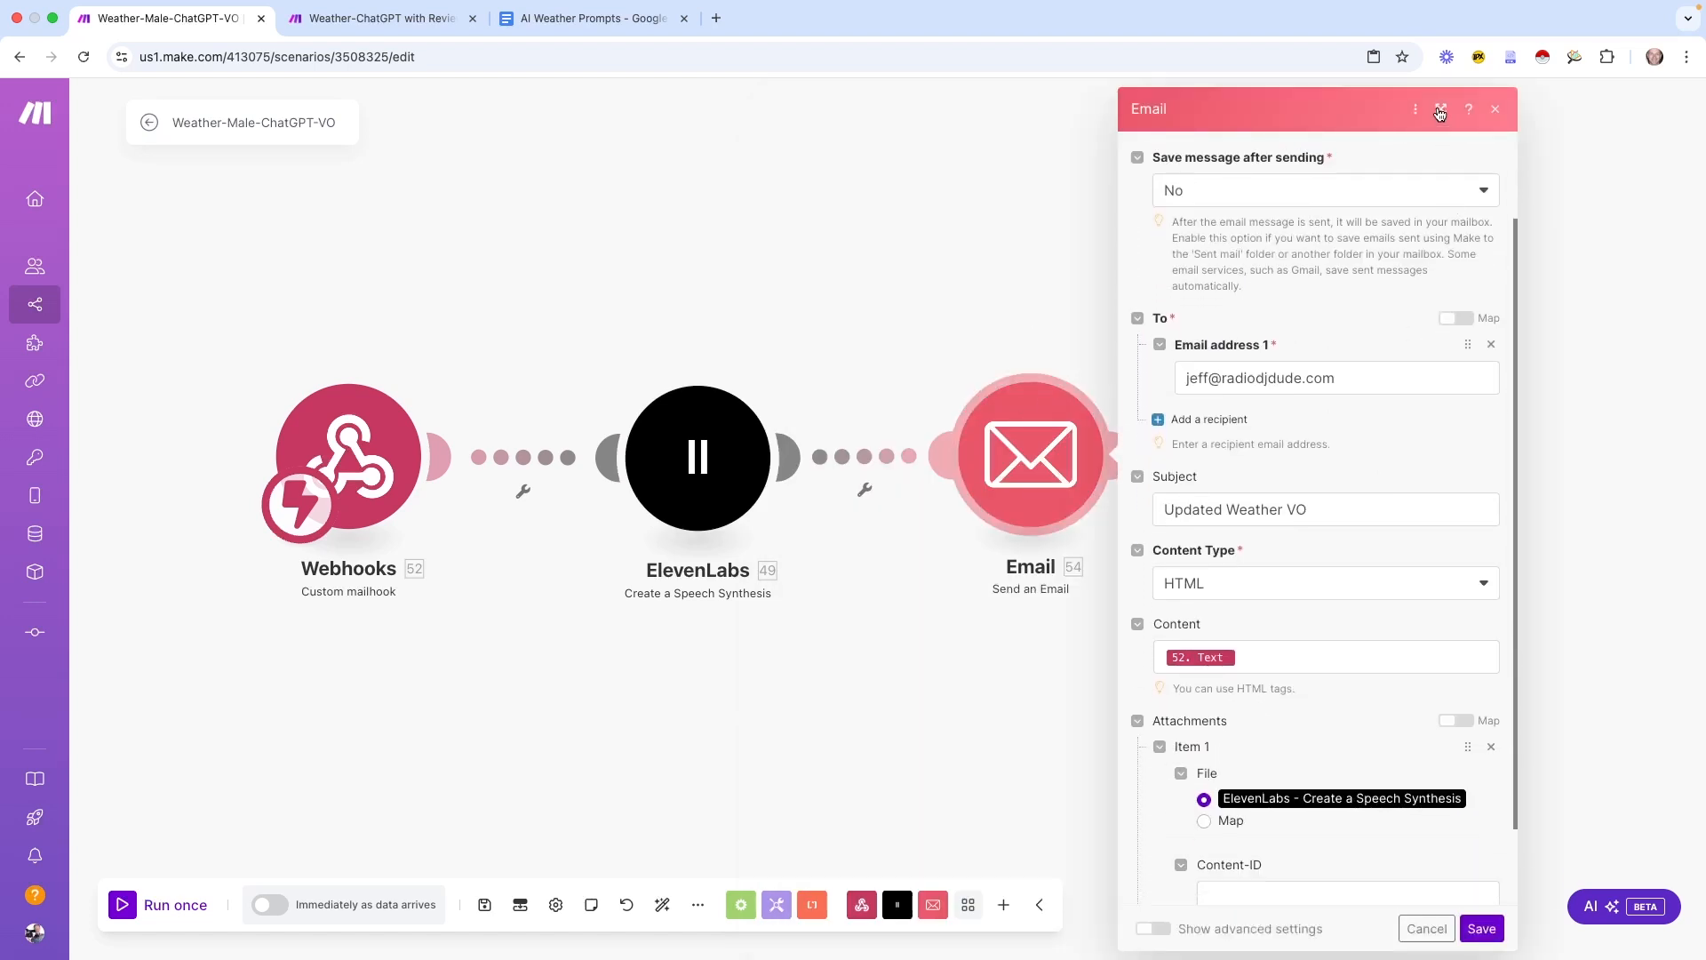
left_click(1440, 108)
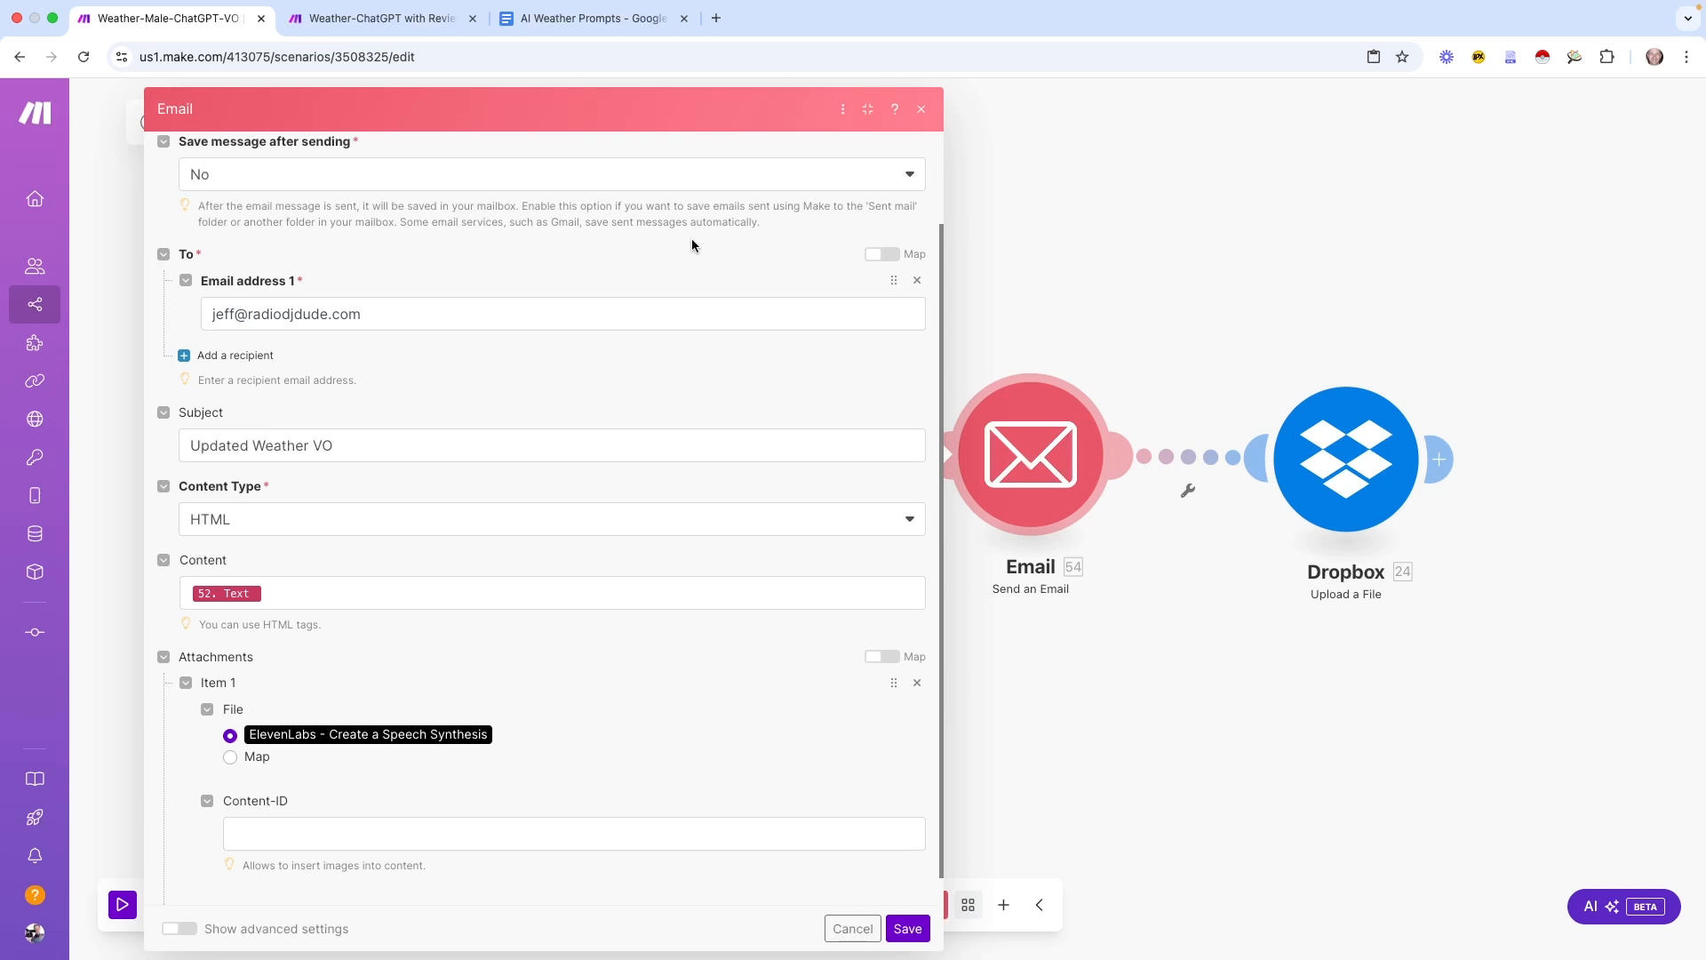
left_click(358, 592)
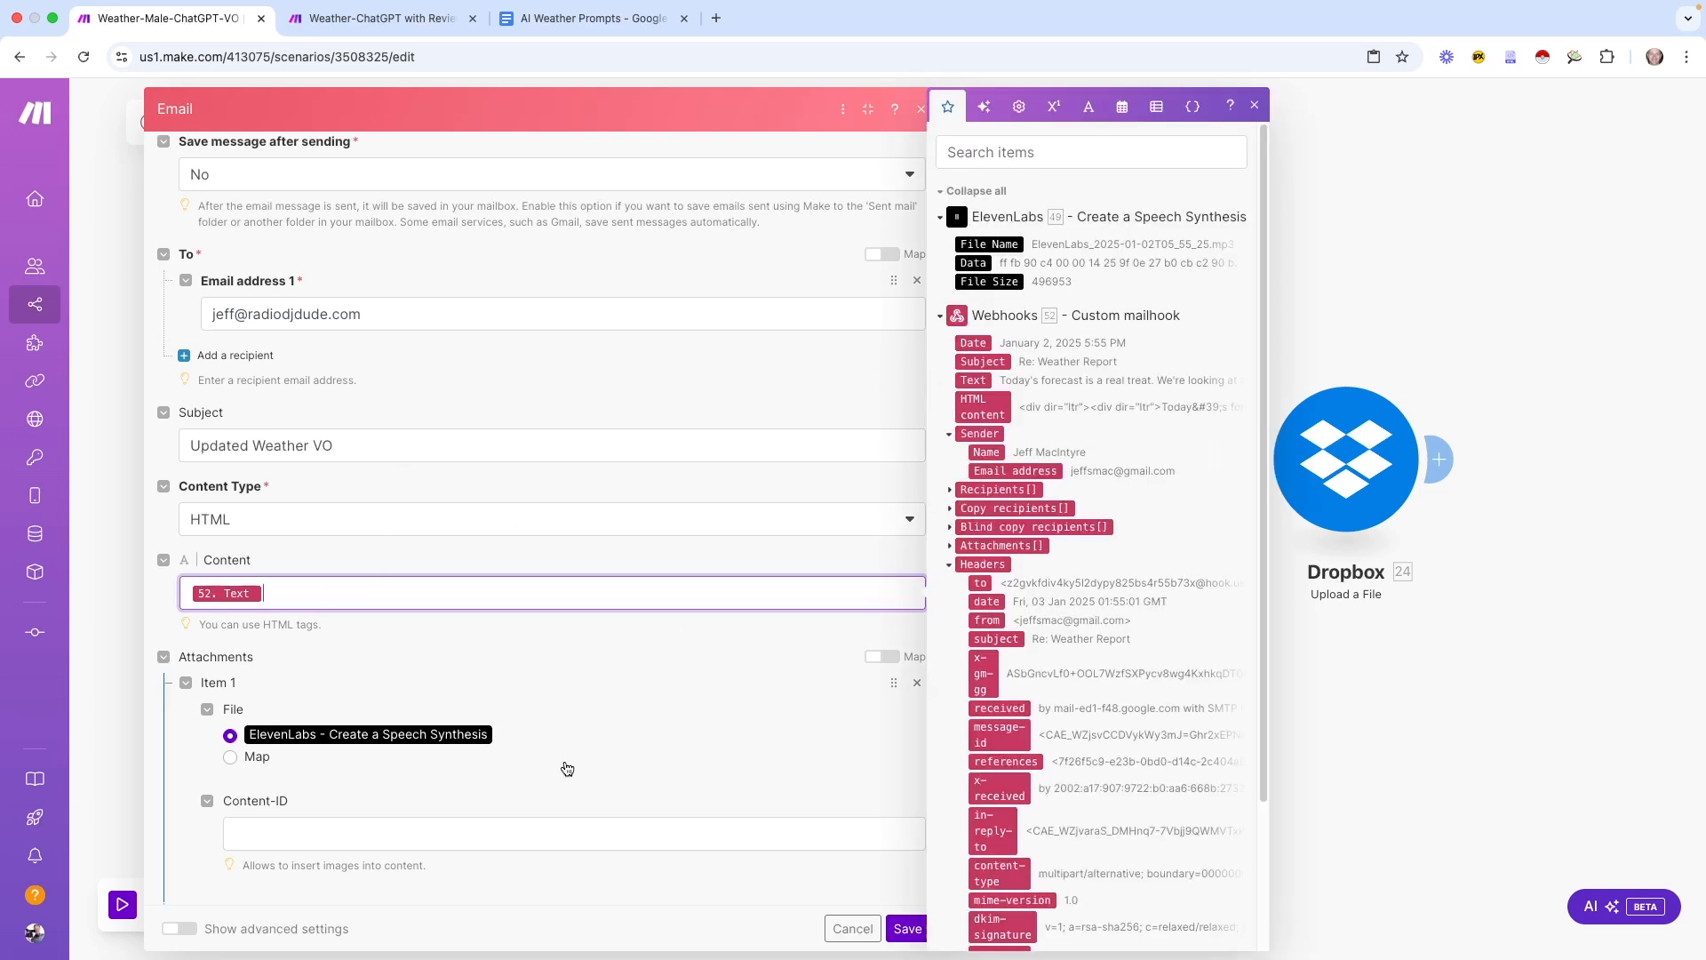
left_click(906, 928)
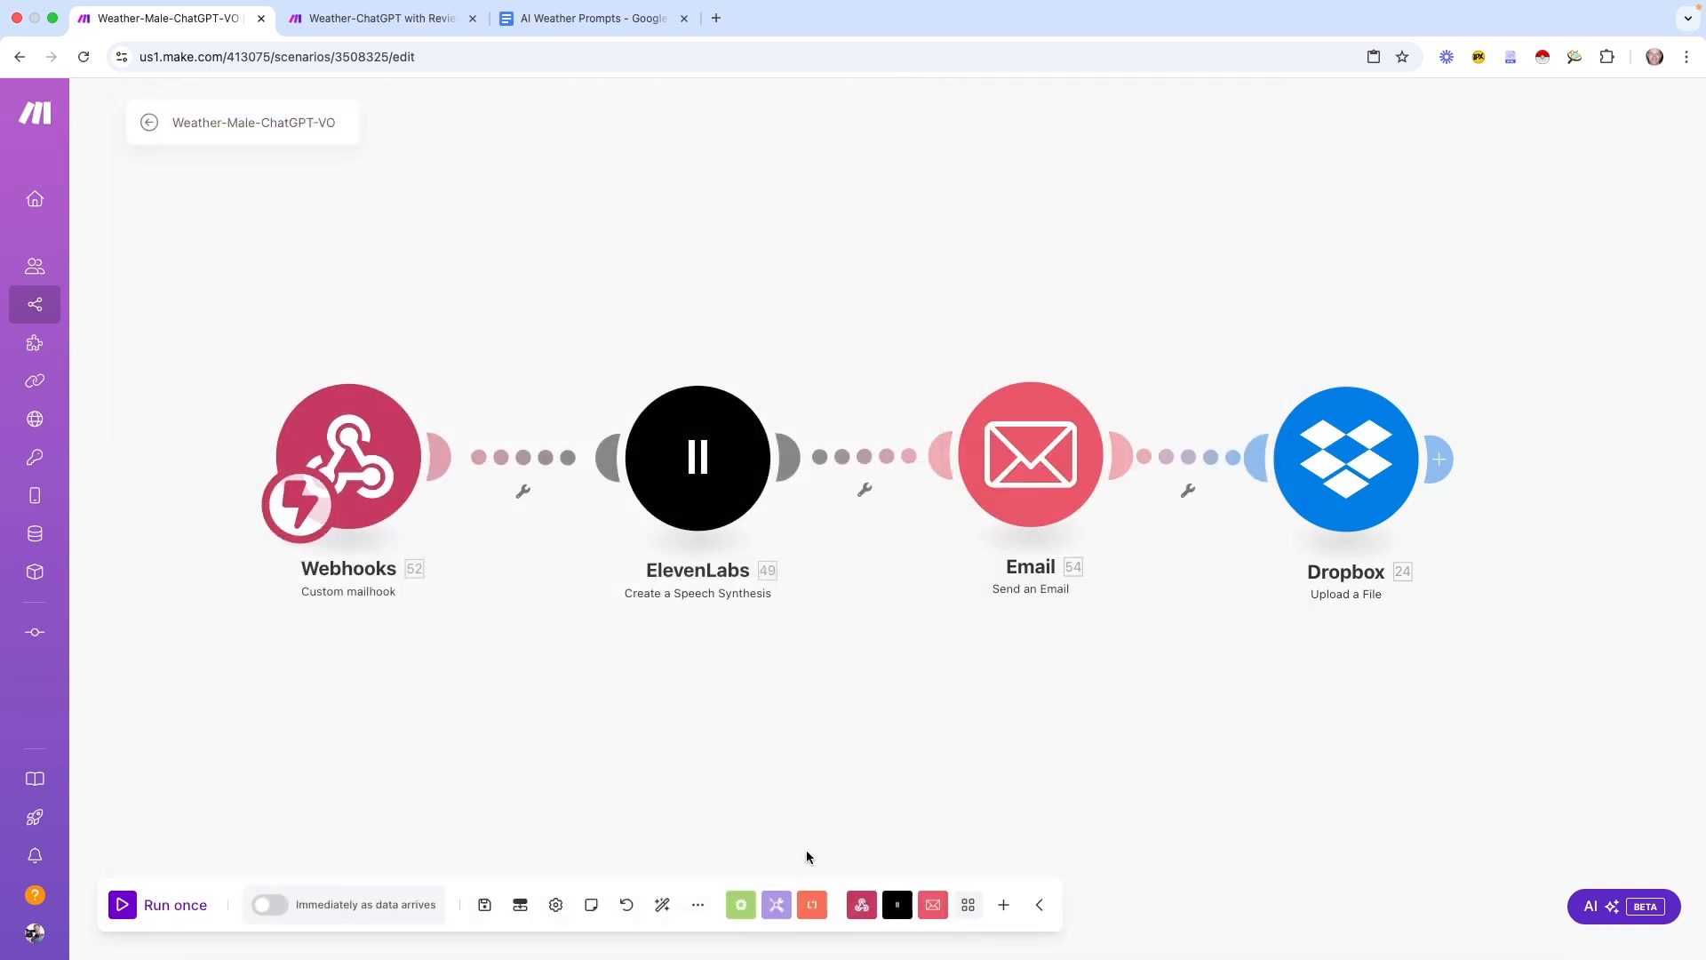
Review the Dropbox upload settings, then open the Webhooks module's settings
left_click_drag(1169, 739, 1007, 666)
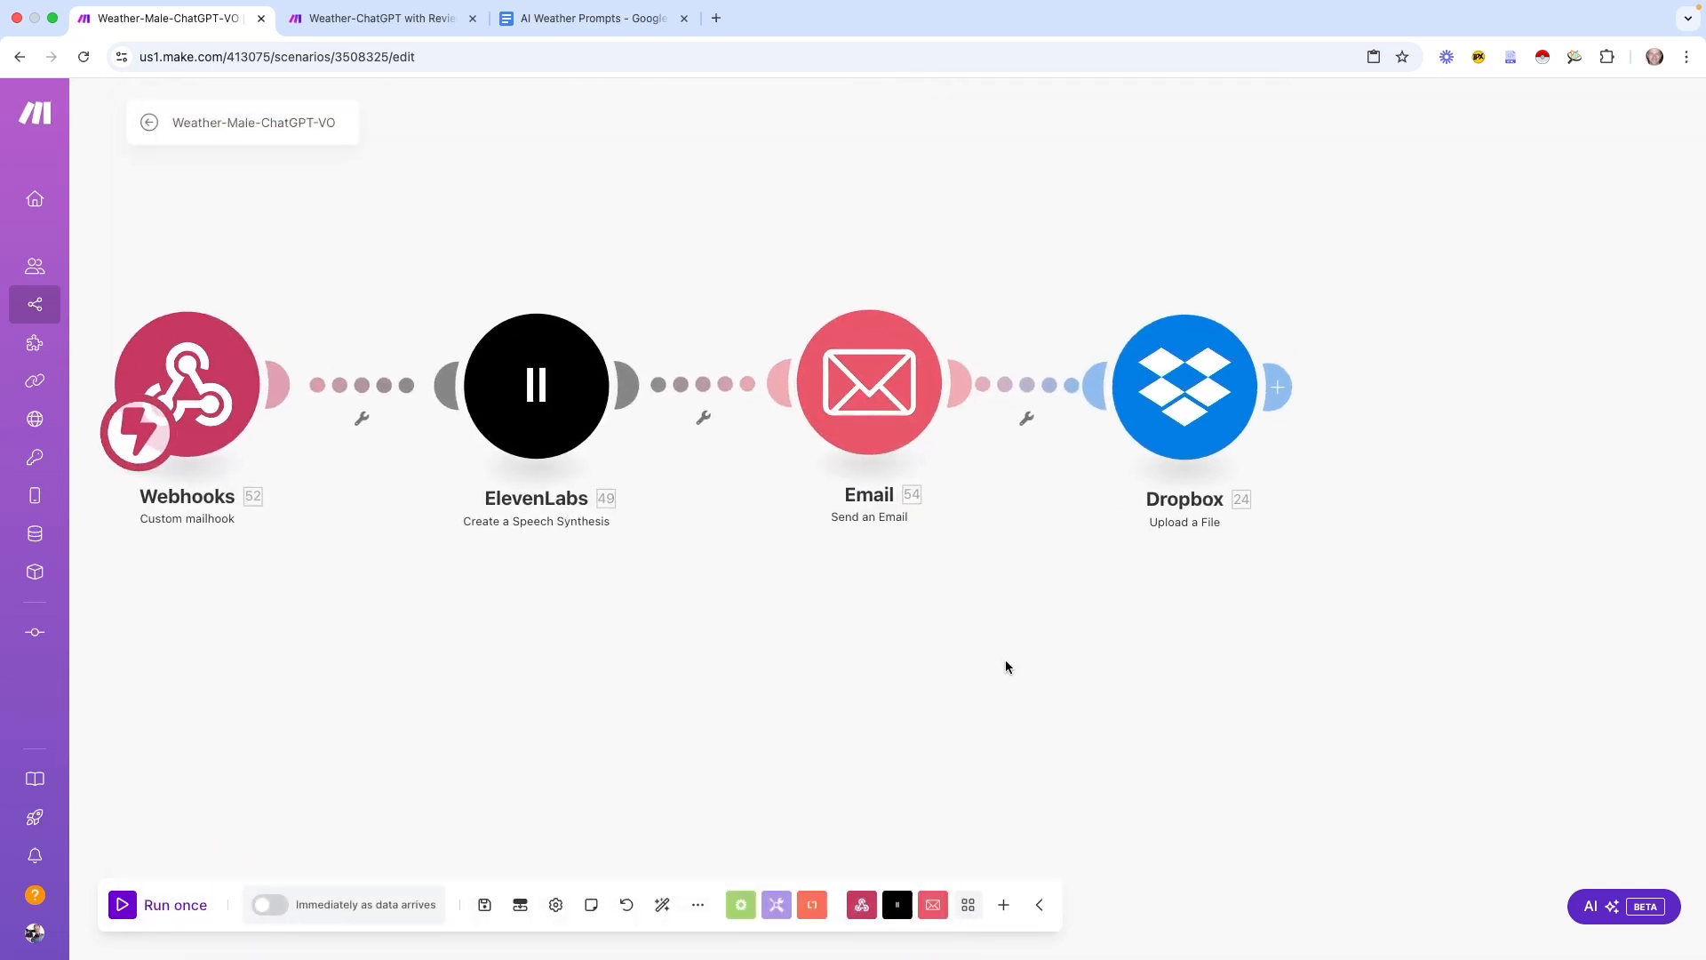
left_click(1173, 382)
left_click(1595, 108)
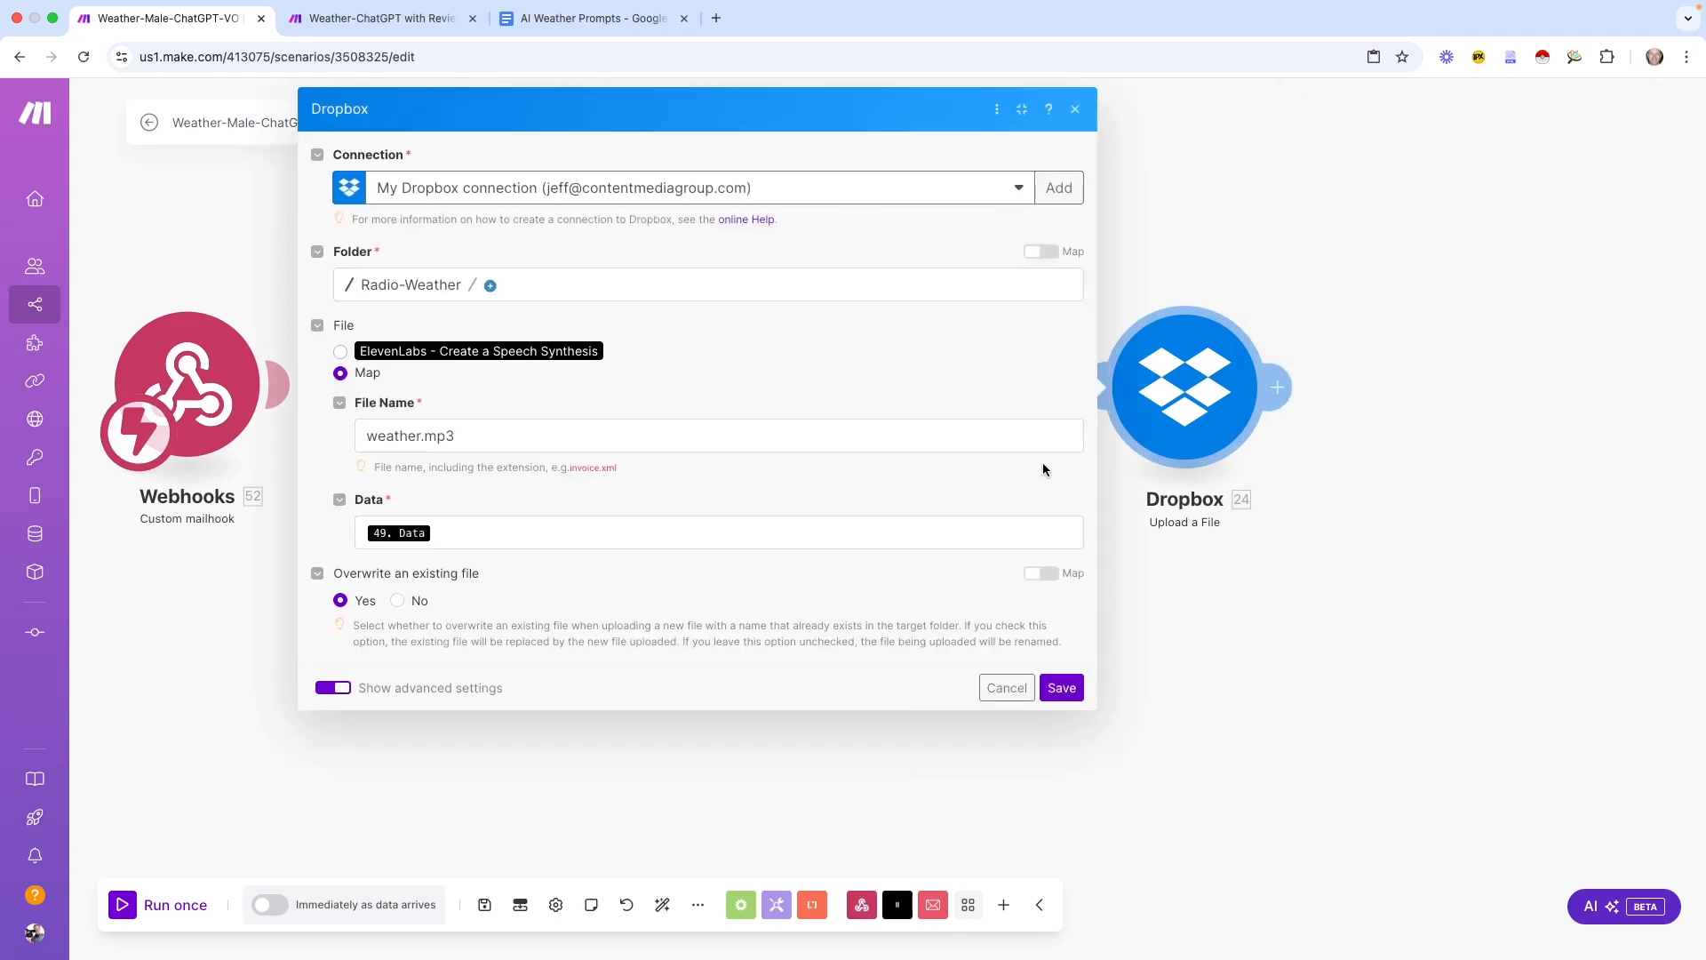
key("Escape")
left_click_drag(1100, 629, 1042, 663)
left_click(348, 436)
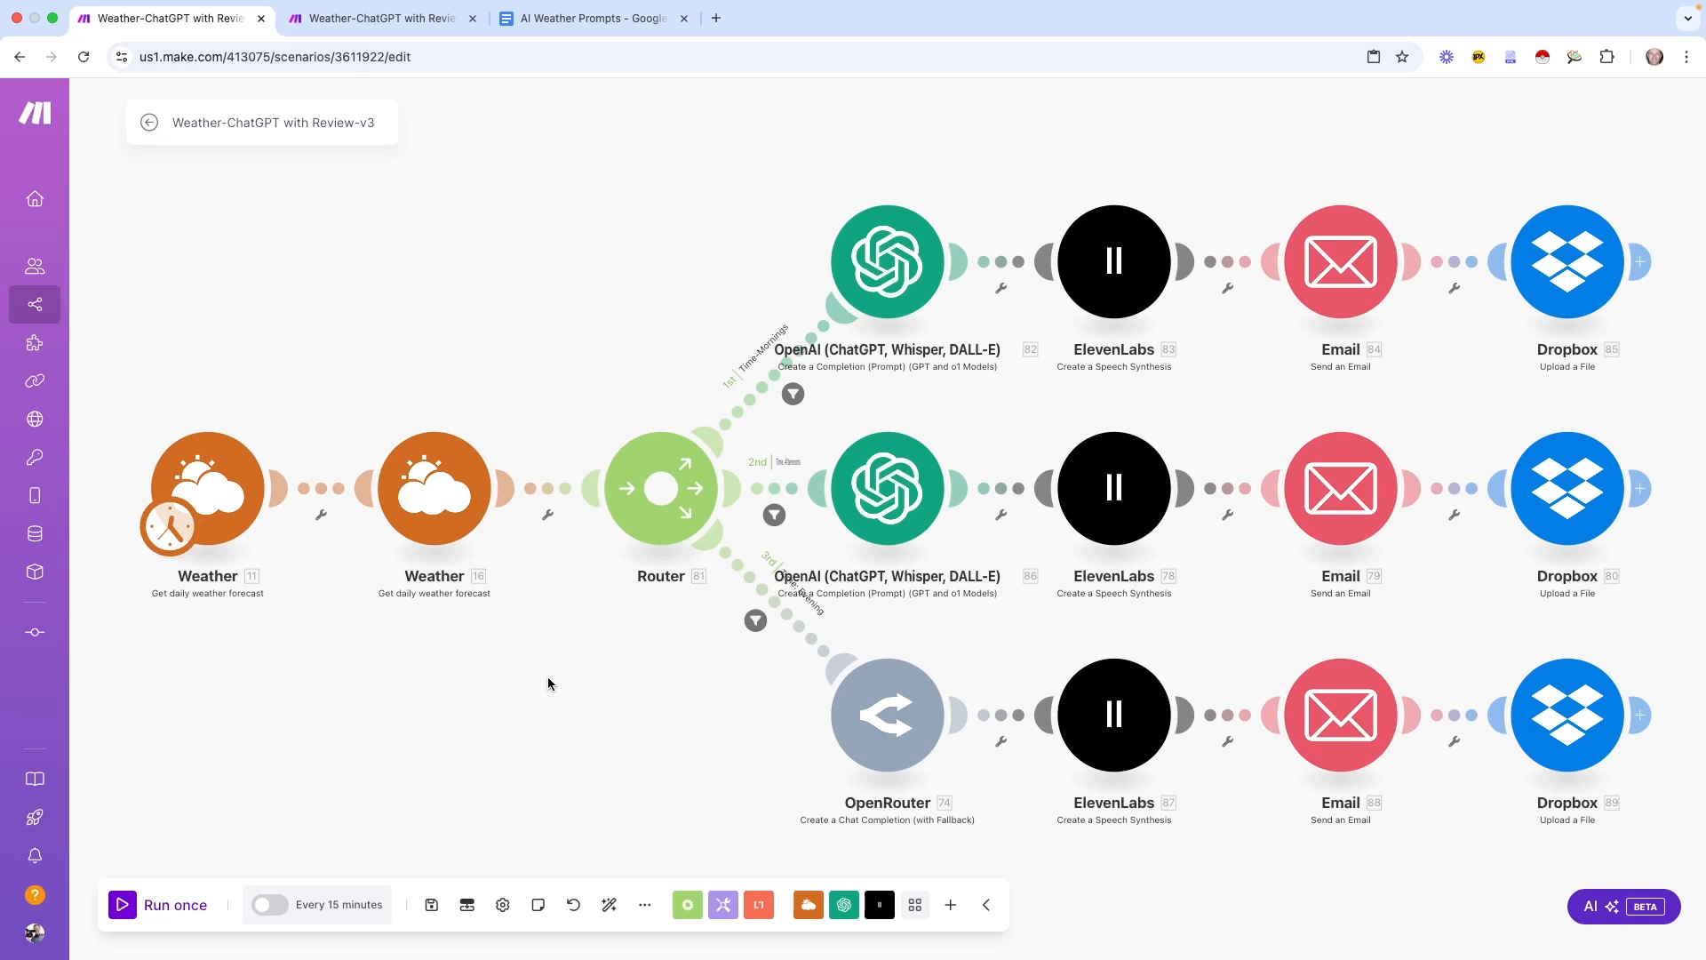
Compare the v2 and v3 scenarios, box-selecting the v3 top and middle branch modules
left_click(369, 19)
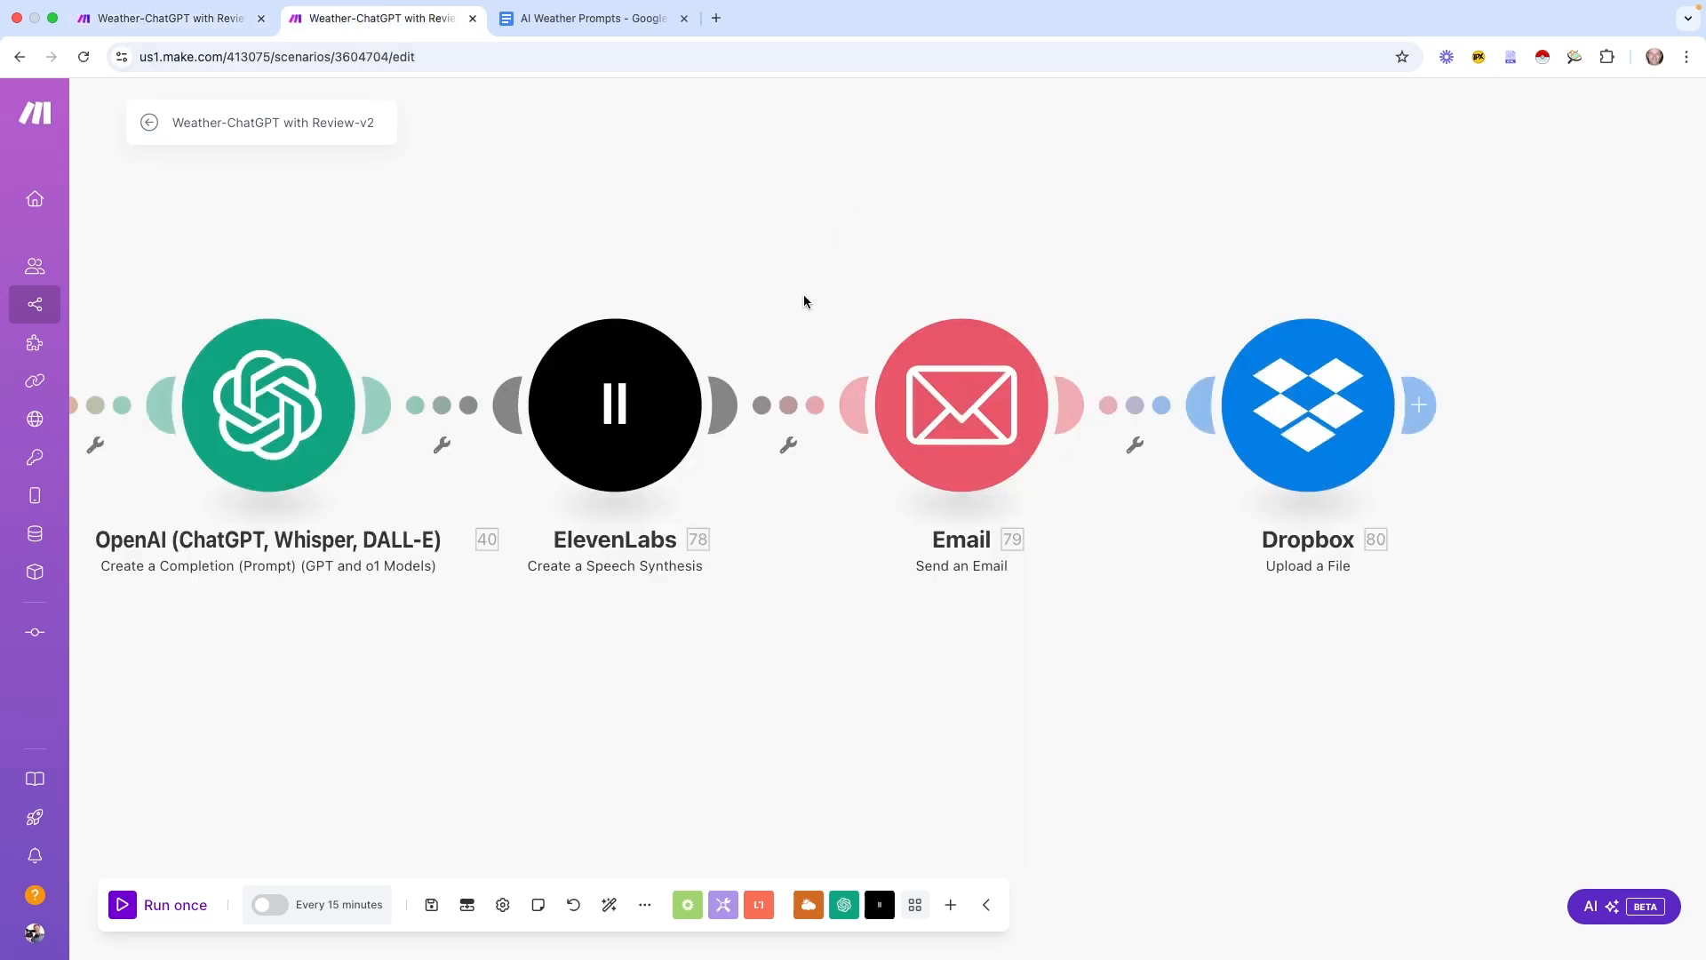
scroll(423, 741, "down", 3)
left_click_drag(370, 757, 801, 714)
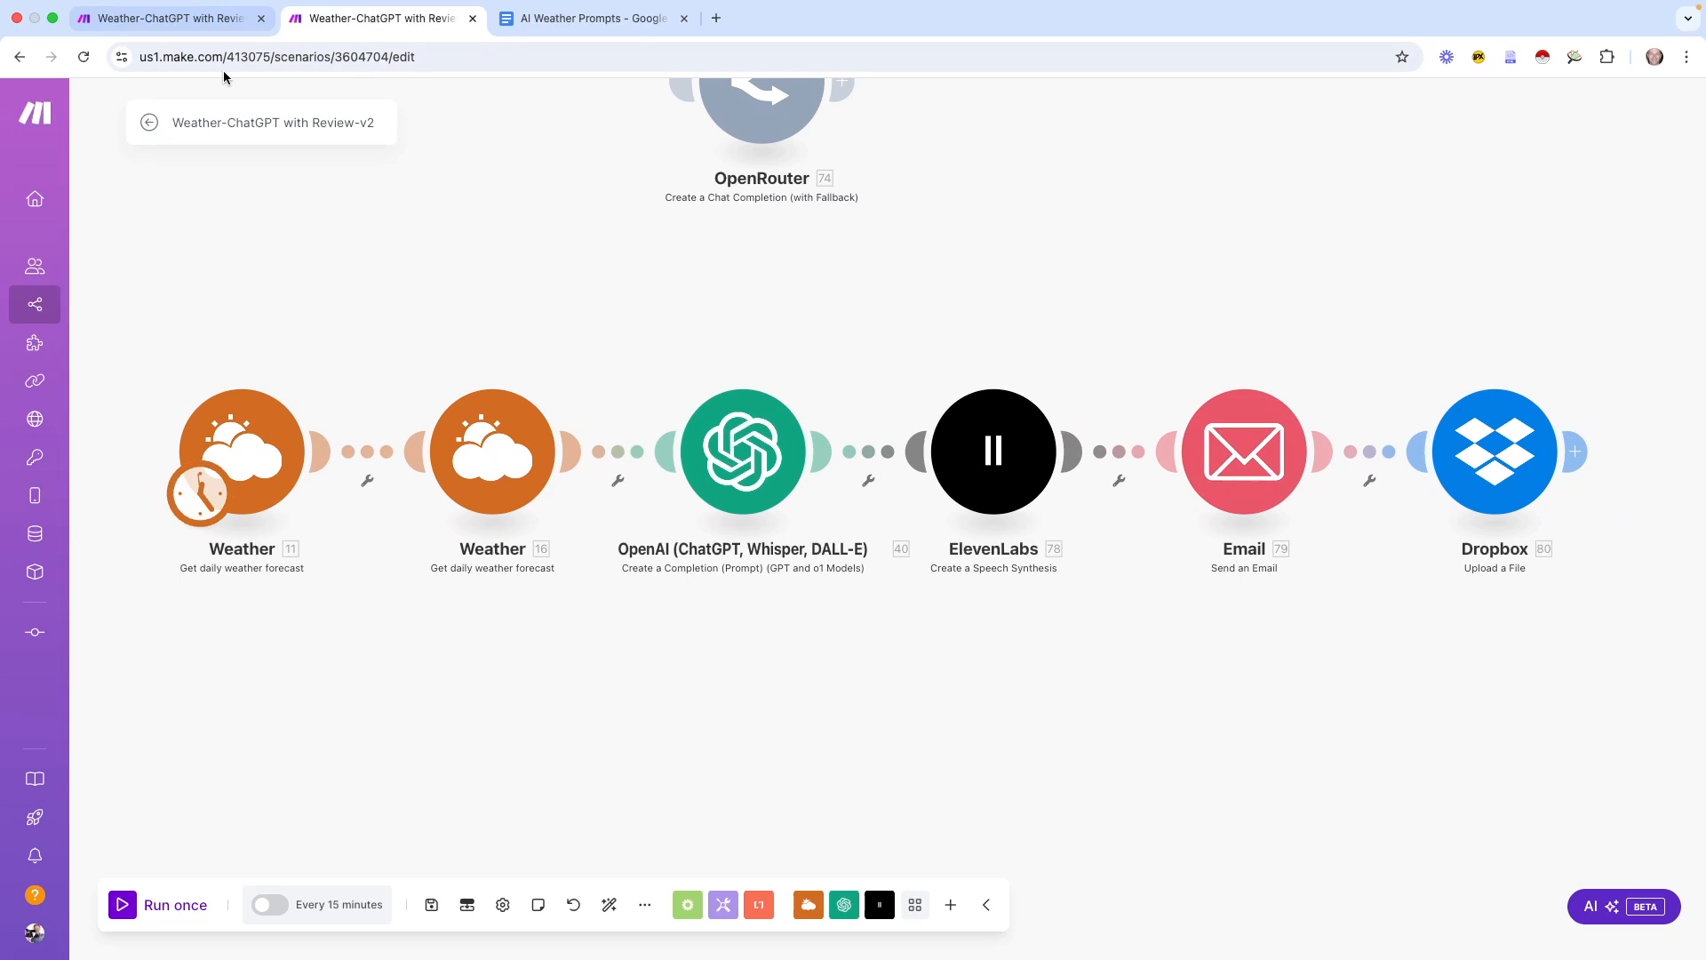
left_click(160, 25)
left_click_drag(706, 279, 609, 271)
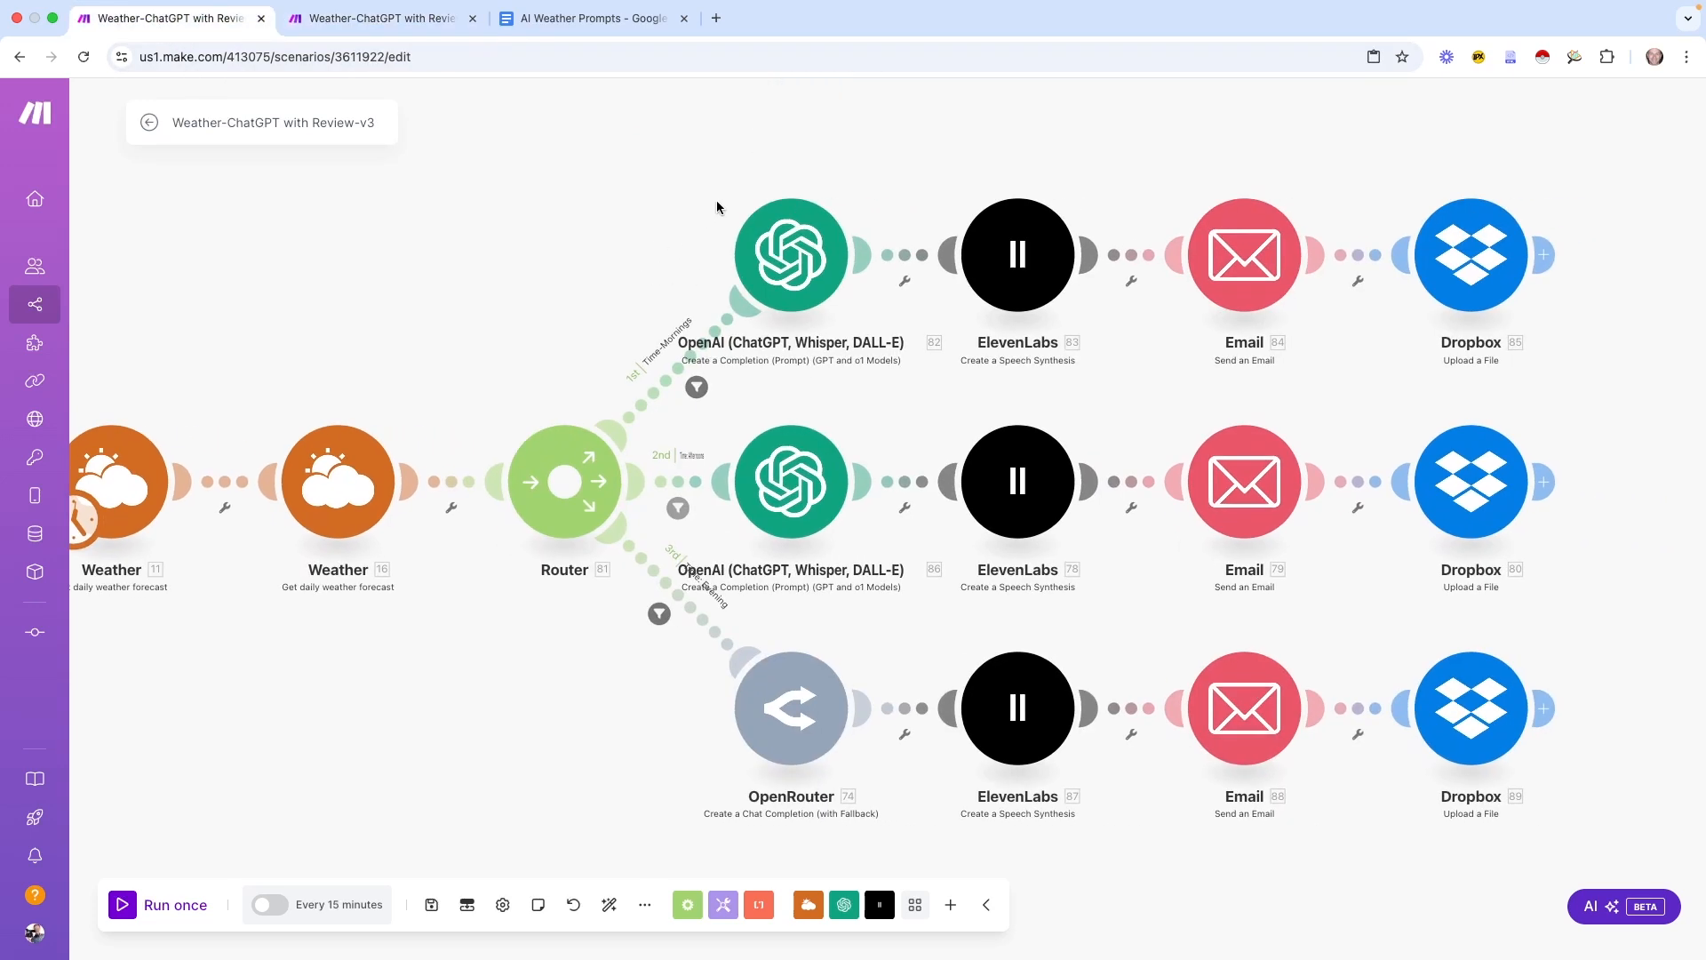
left_click_drag(720, 187, 1626, 568)
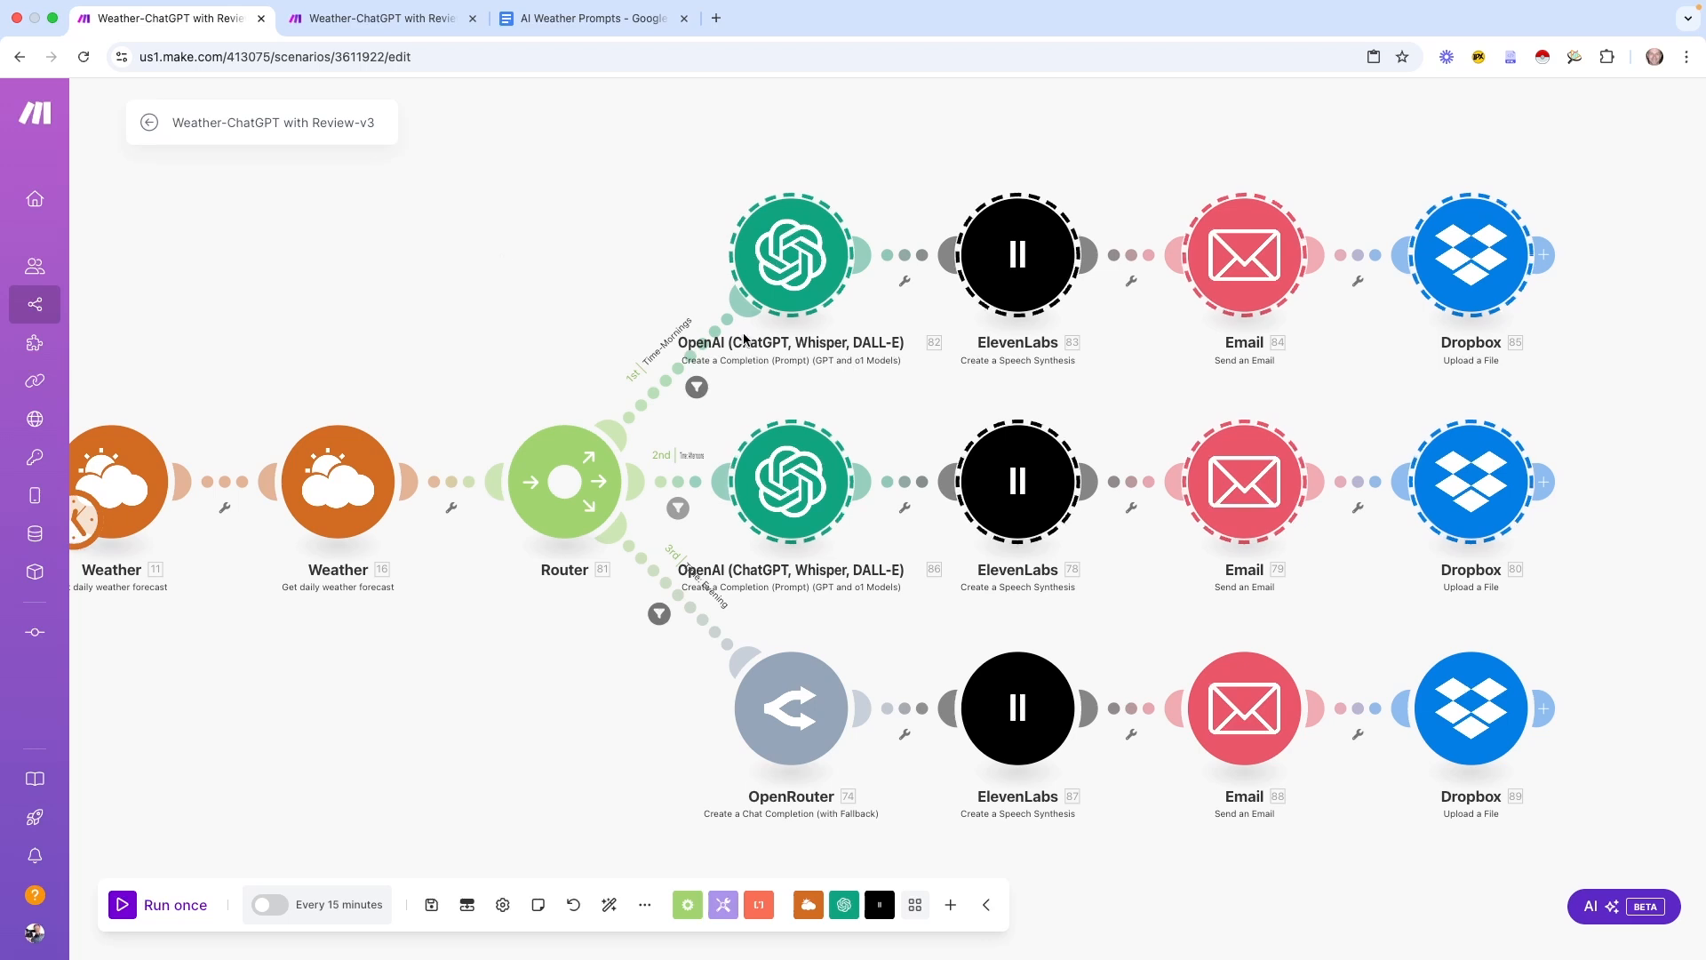
left_click(442, 240)
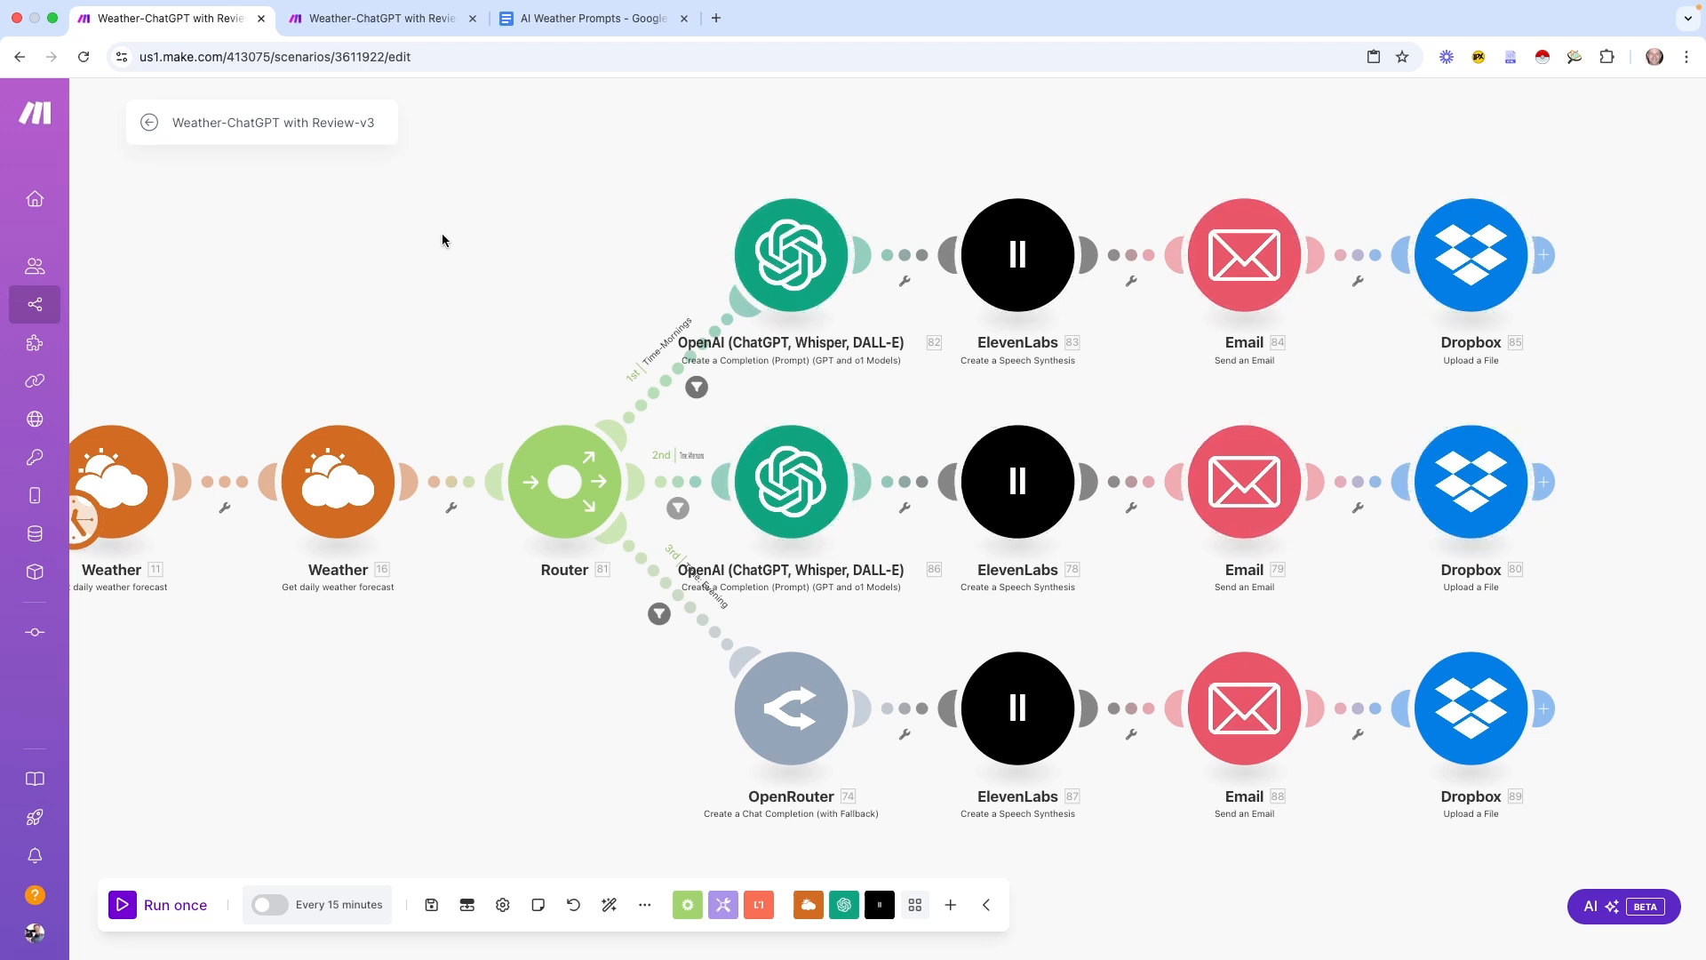
left_click_drag(396, 251, 441, 240)
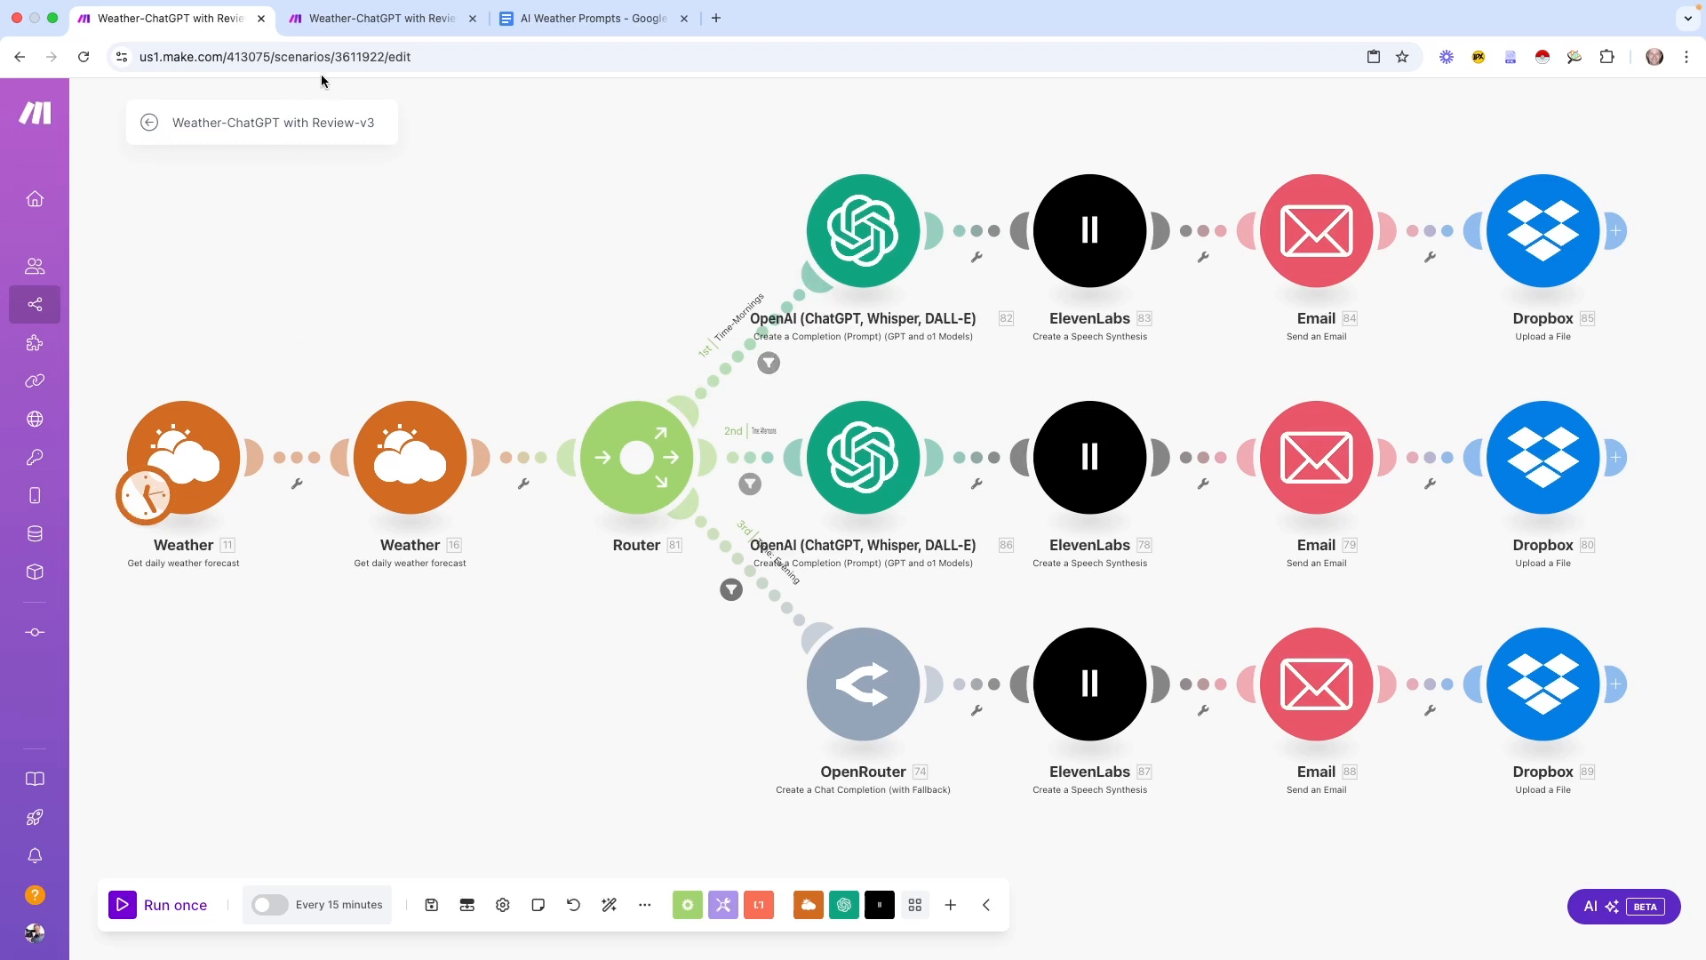
In Review-v2, paste a copy of the OpenAI-to-Dropbox modules below the main row
left_click(377, 27)
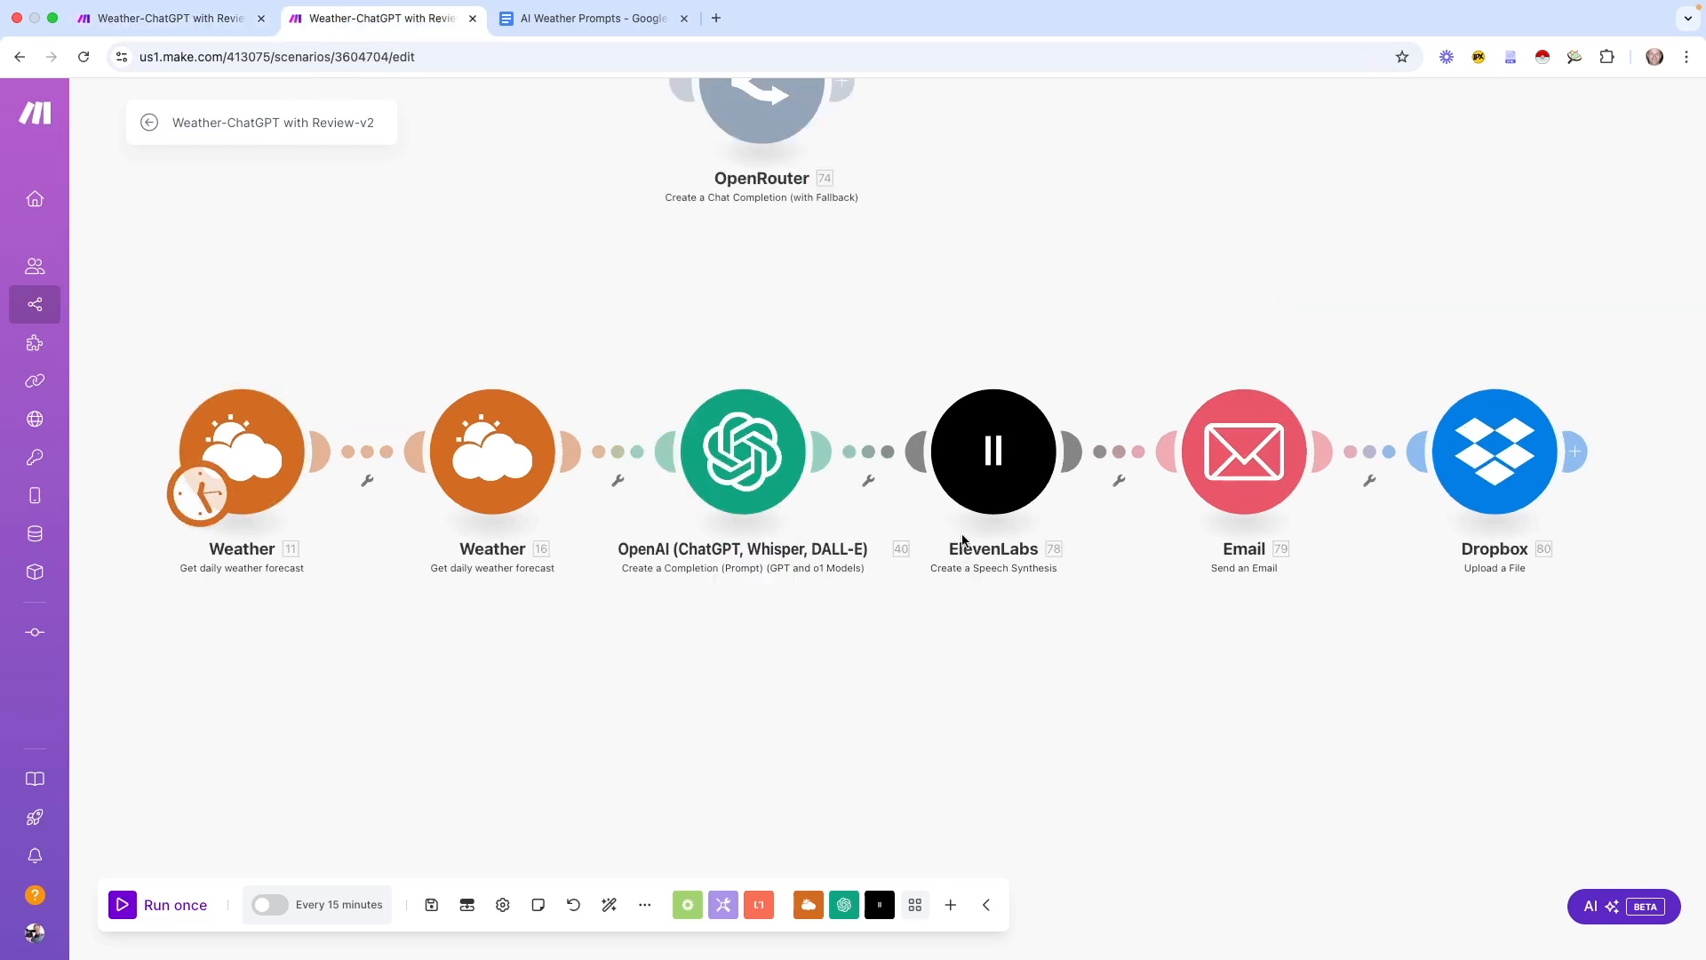
left_click_drag(678, 328, 1585, 597)
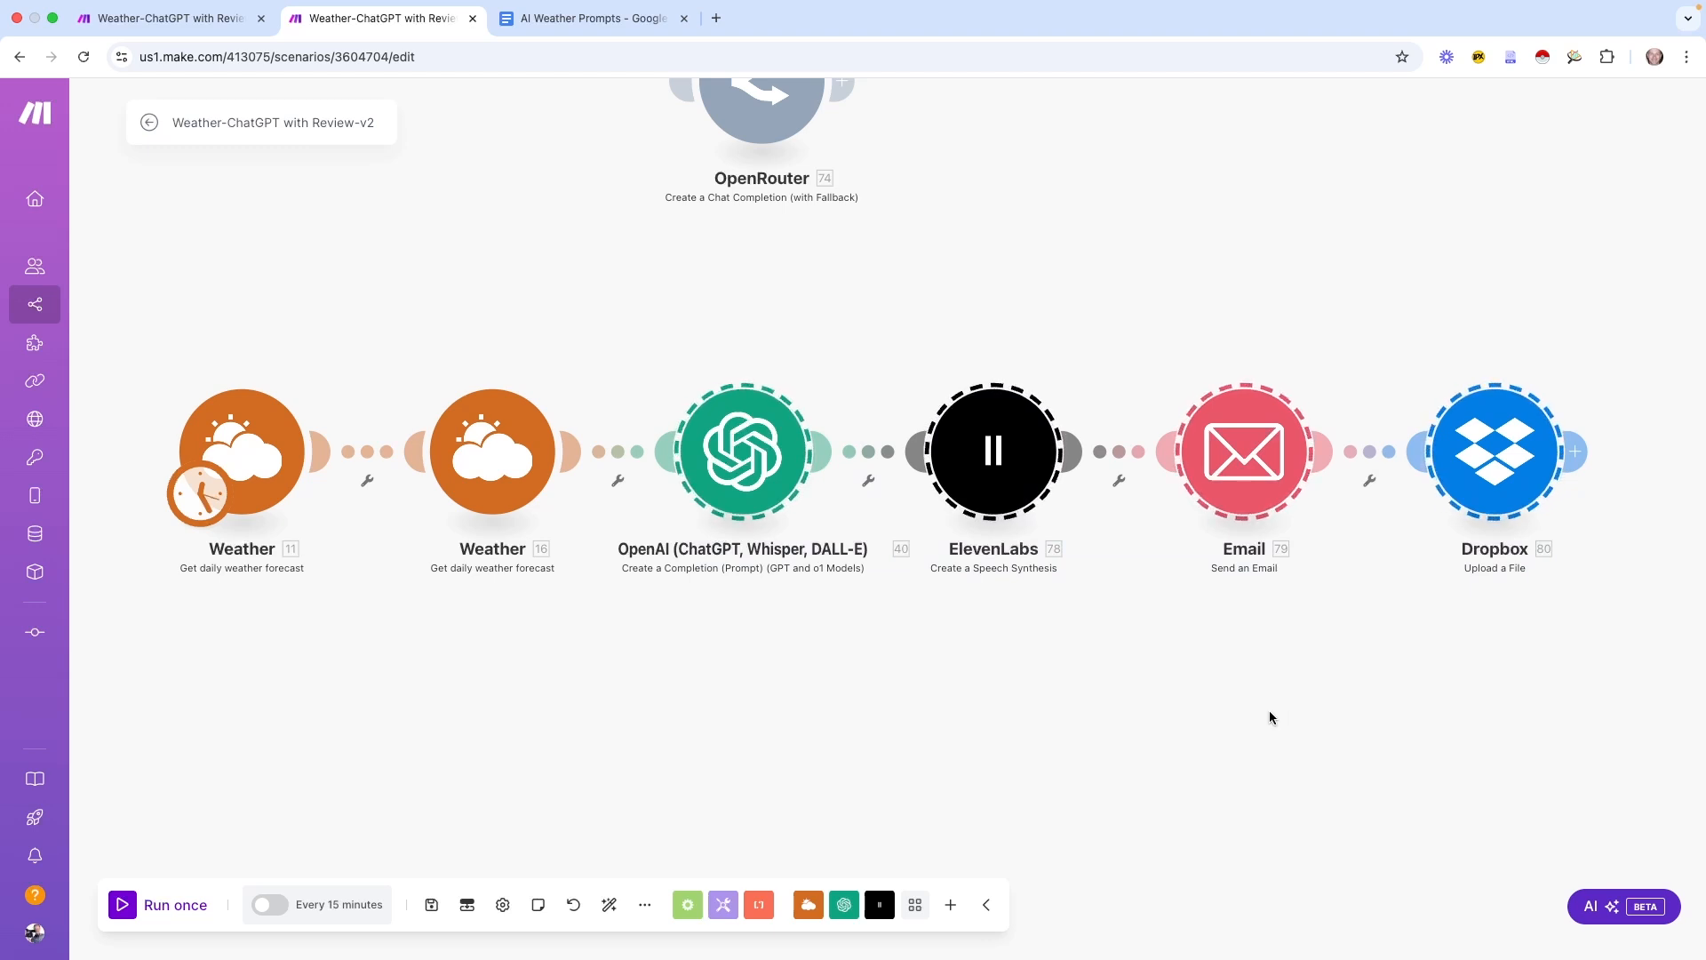
left_click(889, 700)
scroll(891, 700, "down", 5)
scroll(890, 700, "up", 6)
left_click_drag(882, 725, 865, 517)
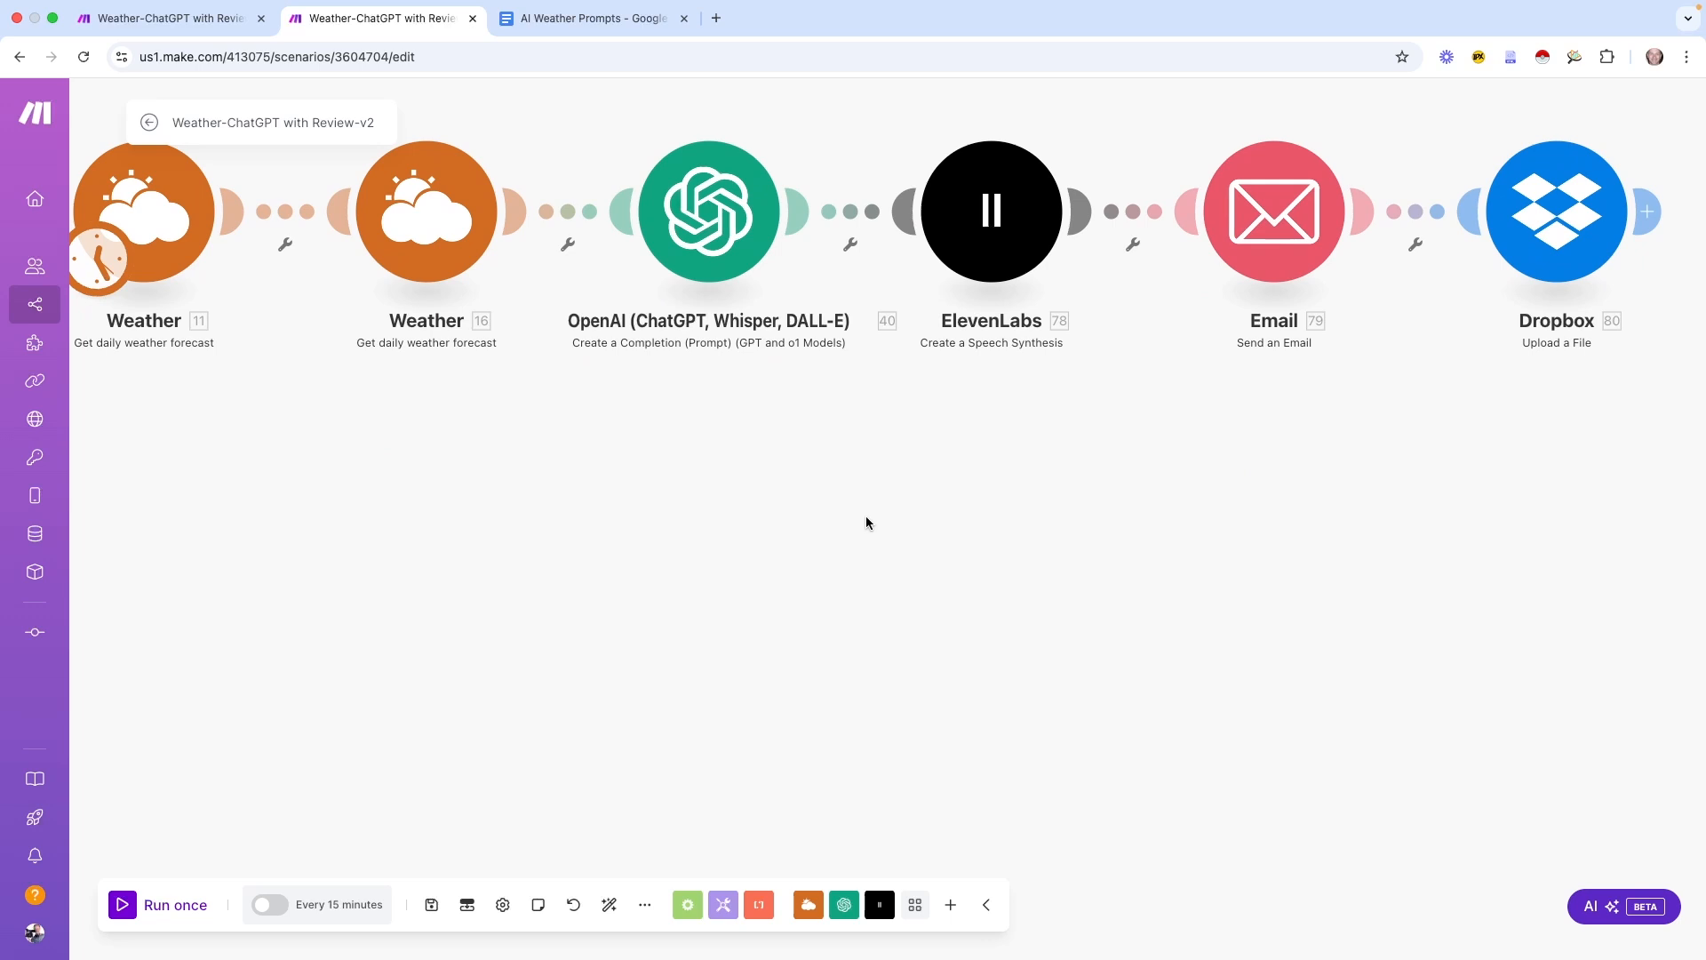
key("ctrl+v")
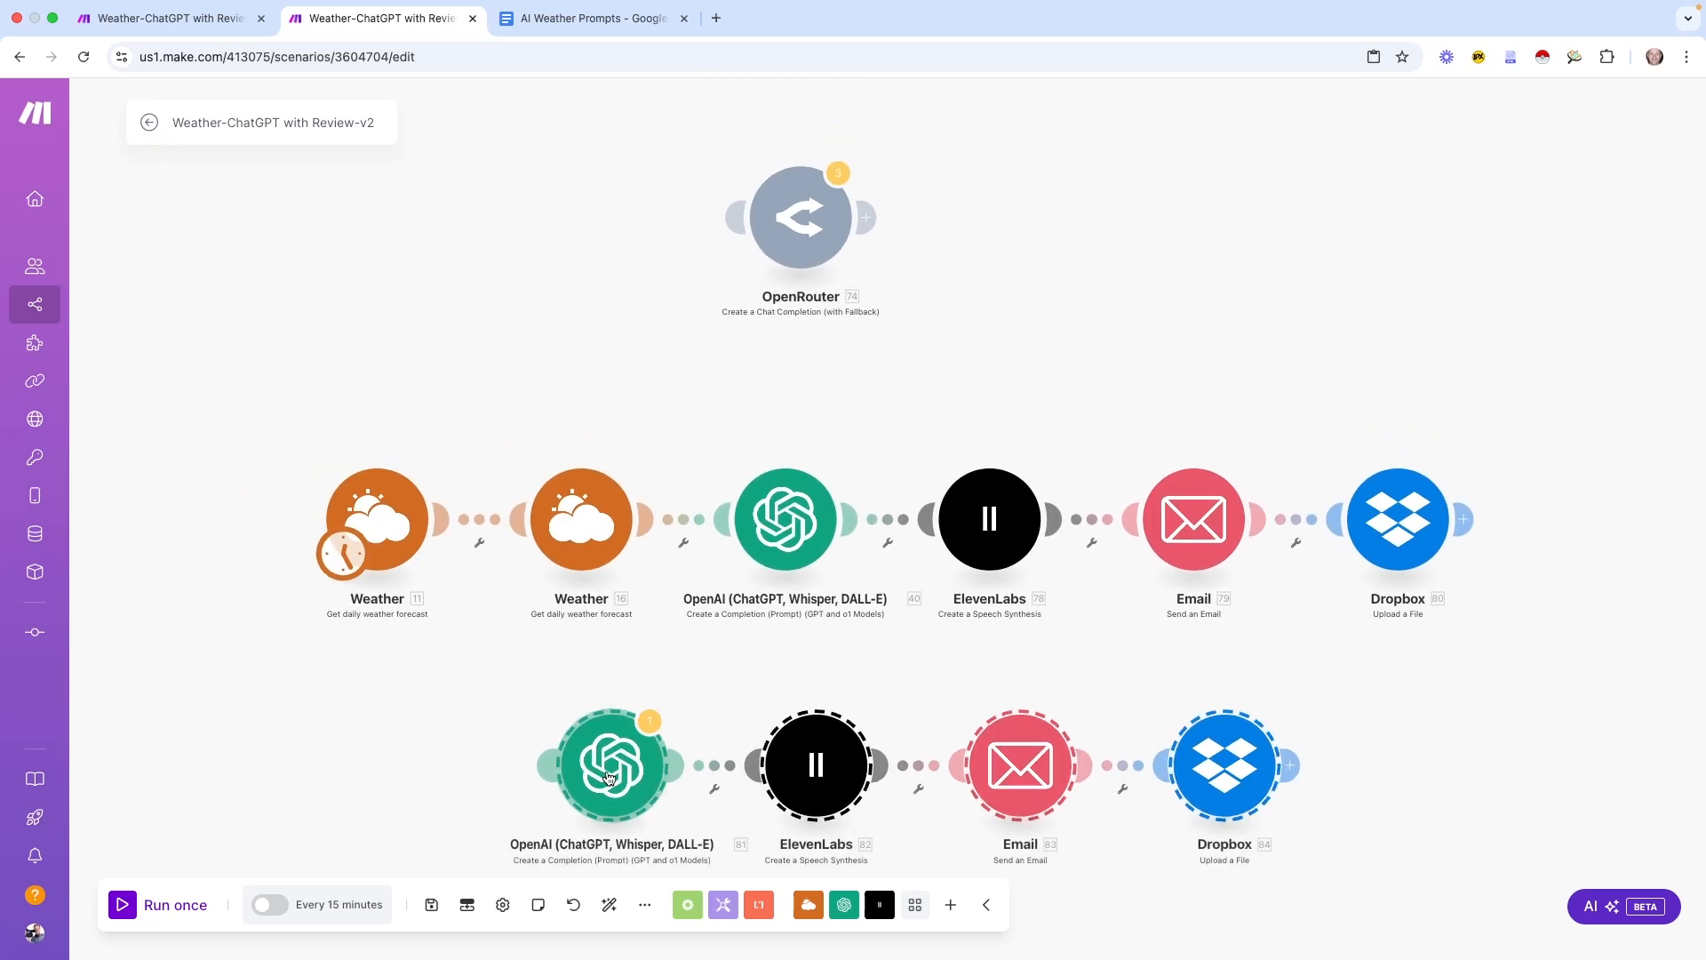
left_click_drag(596, 775, 824, 747)
key("ctrl+shift+Tab")
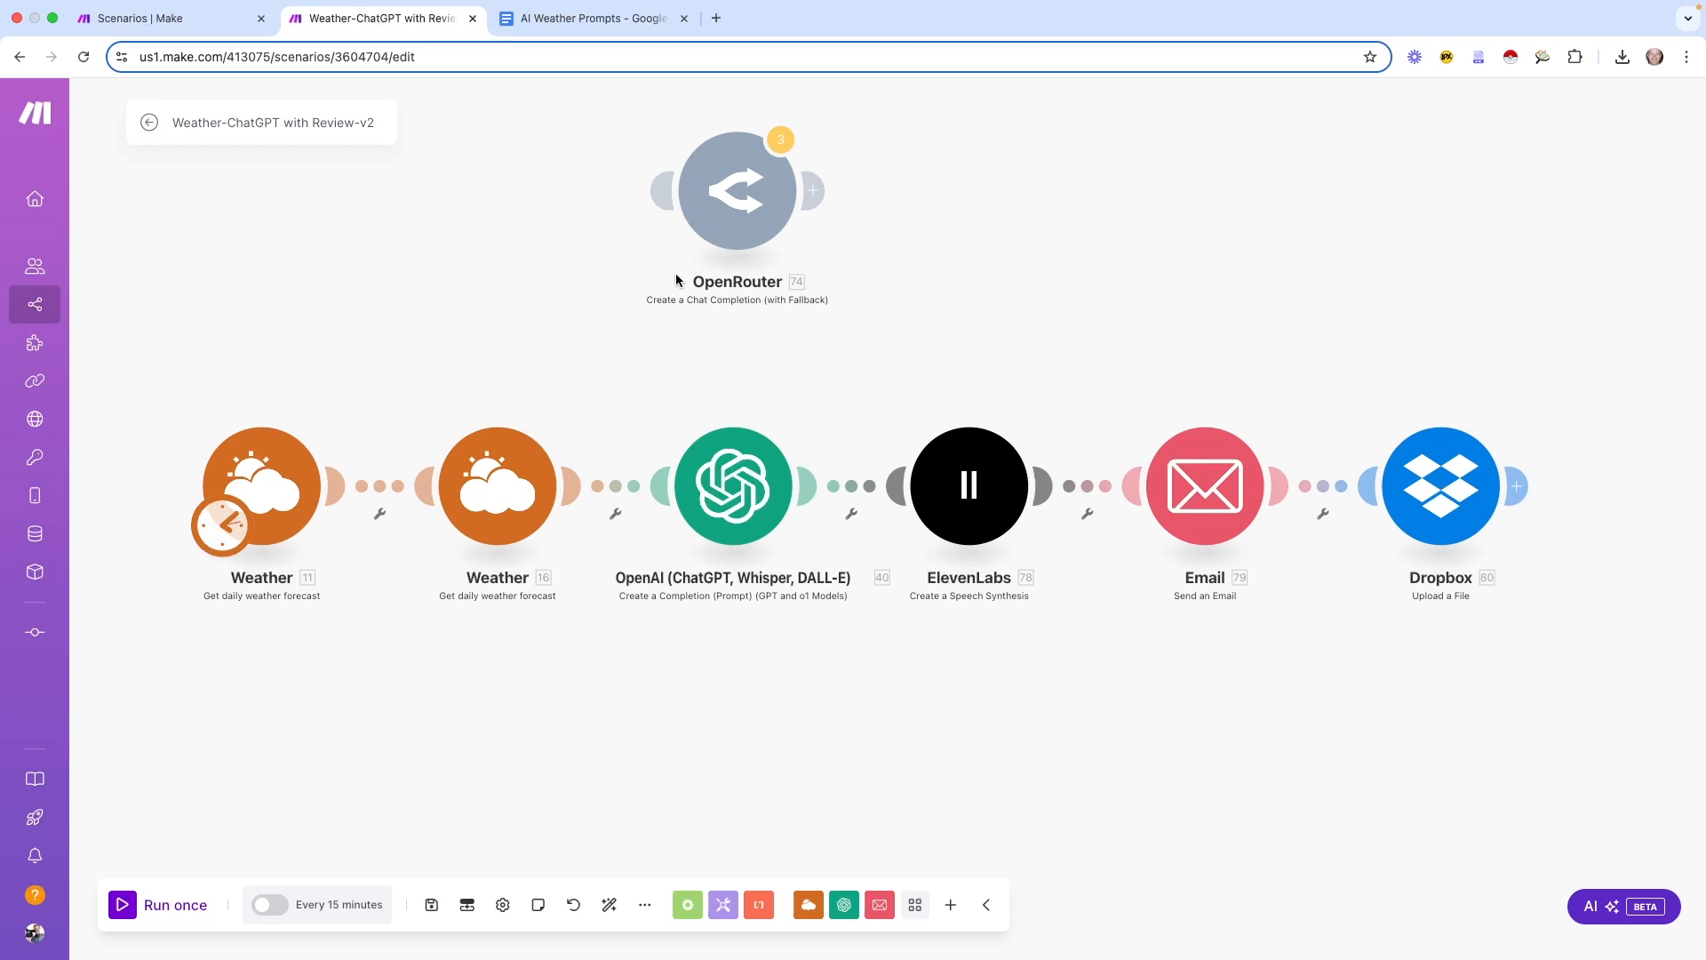
Create a new scenario from the Scenarios list and search its apps for 'weat'
left_click(145, 19)
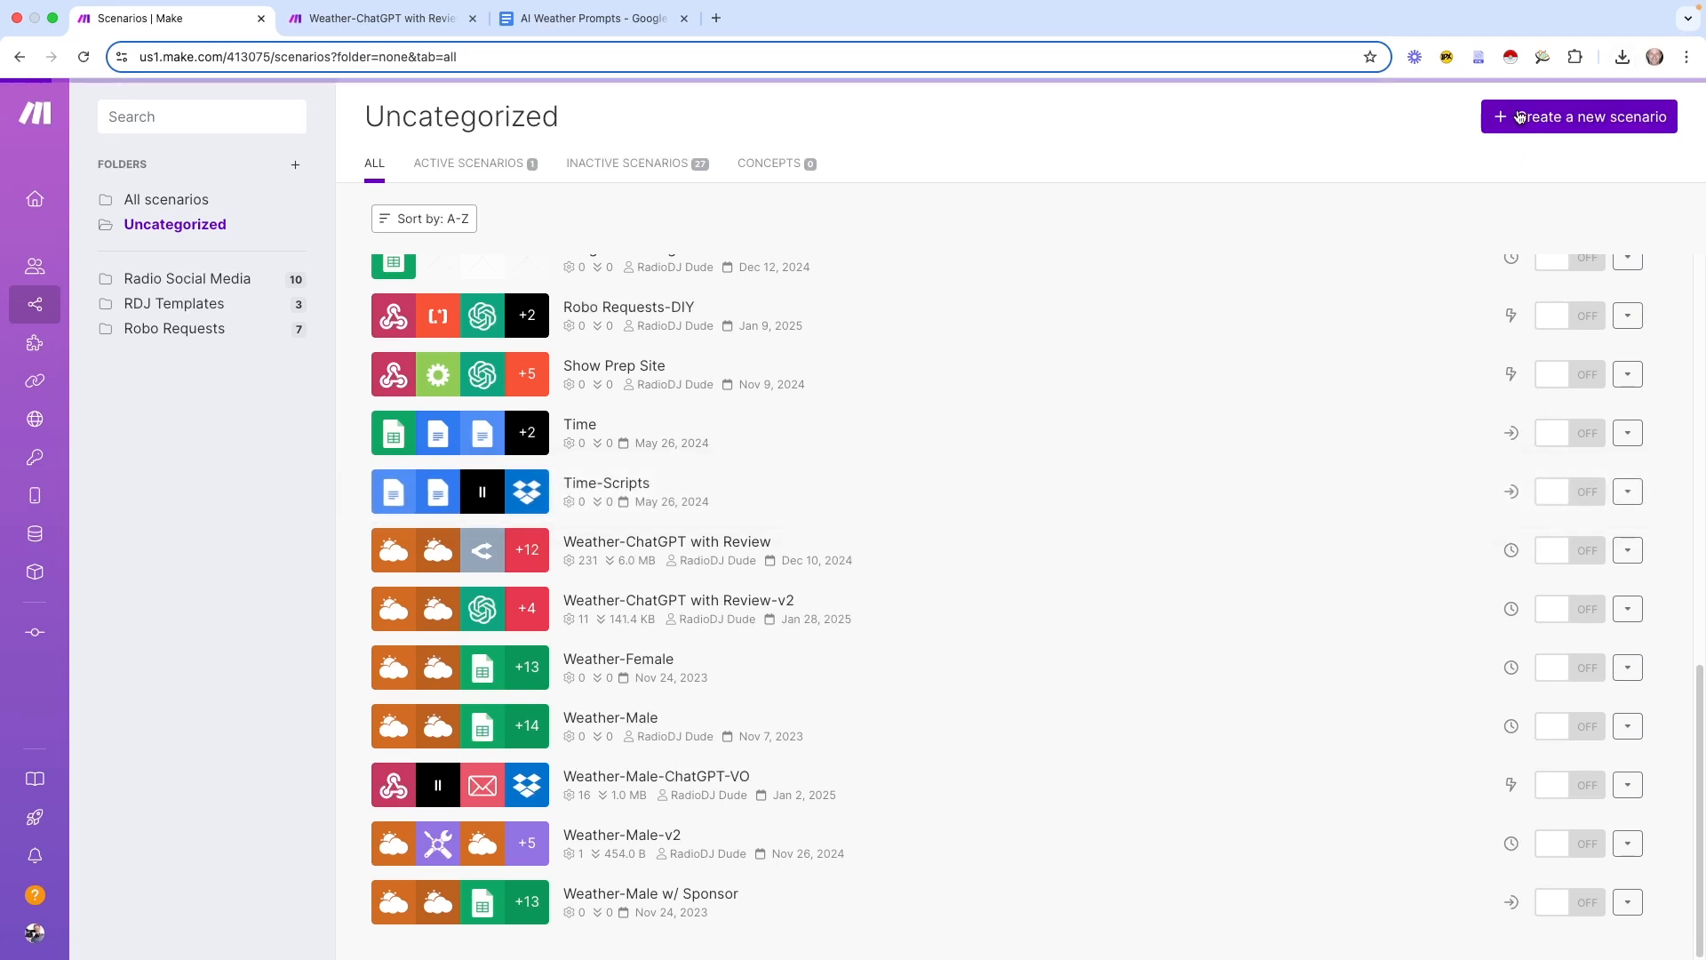
left_click(1564, 116)
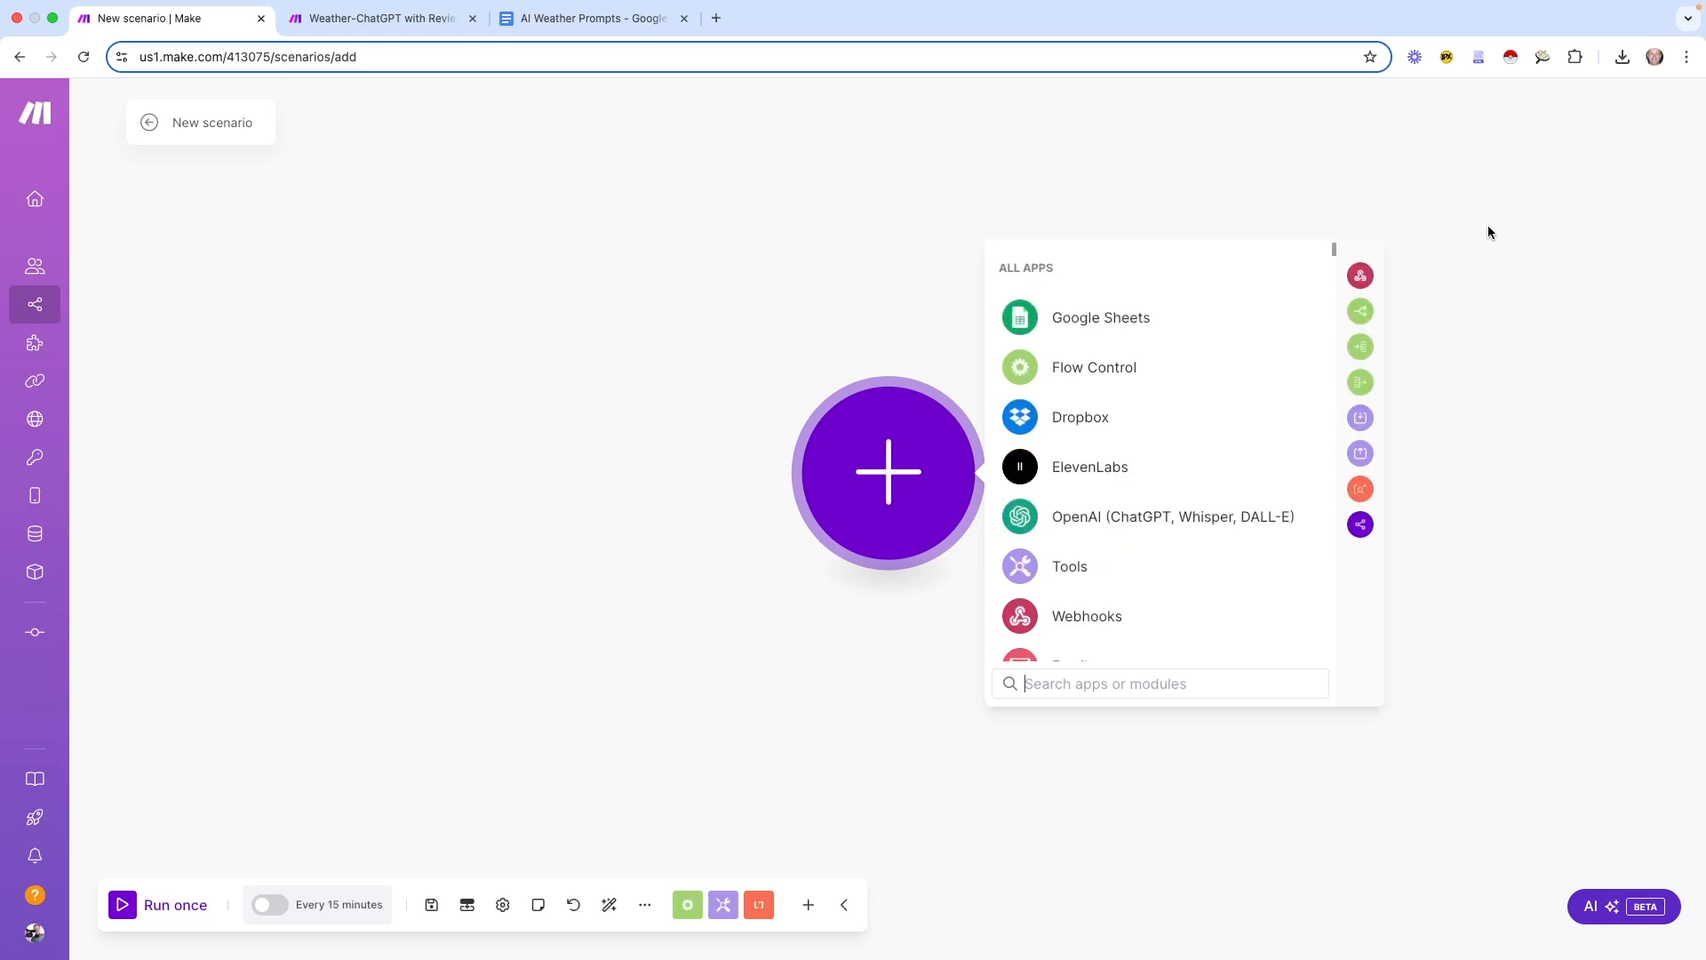
scroll(1211, 394, "down", 3)
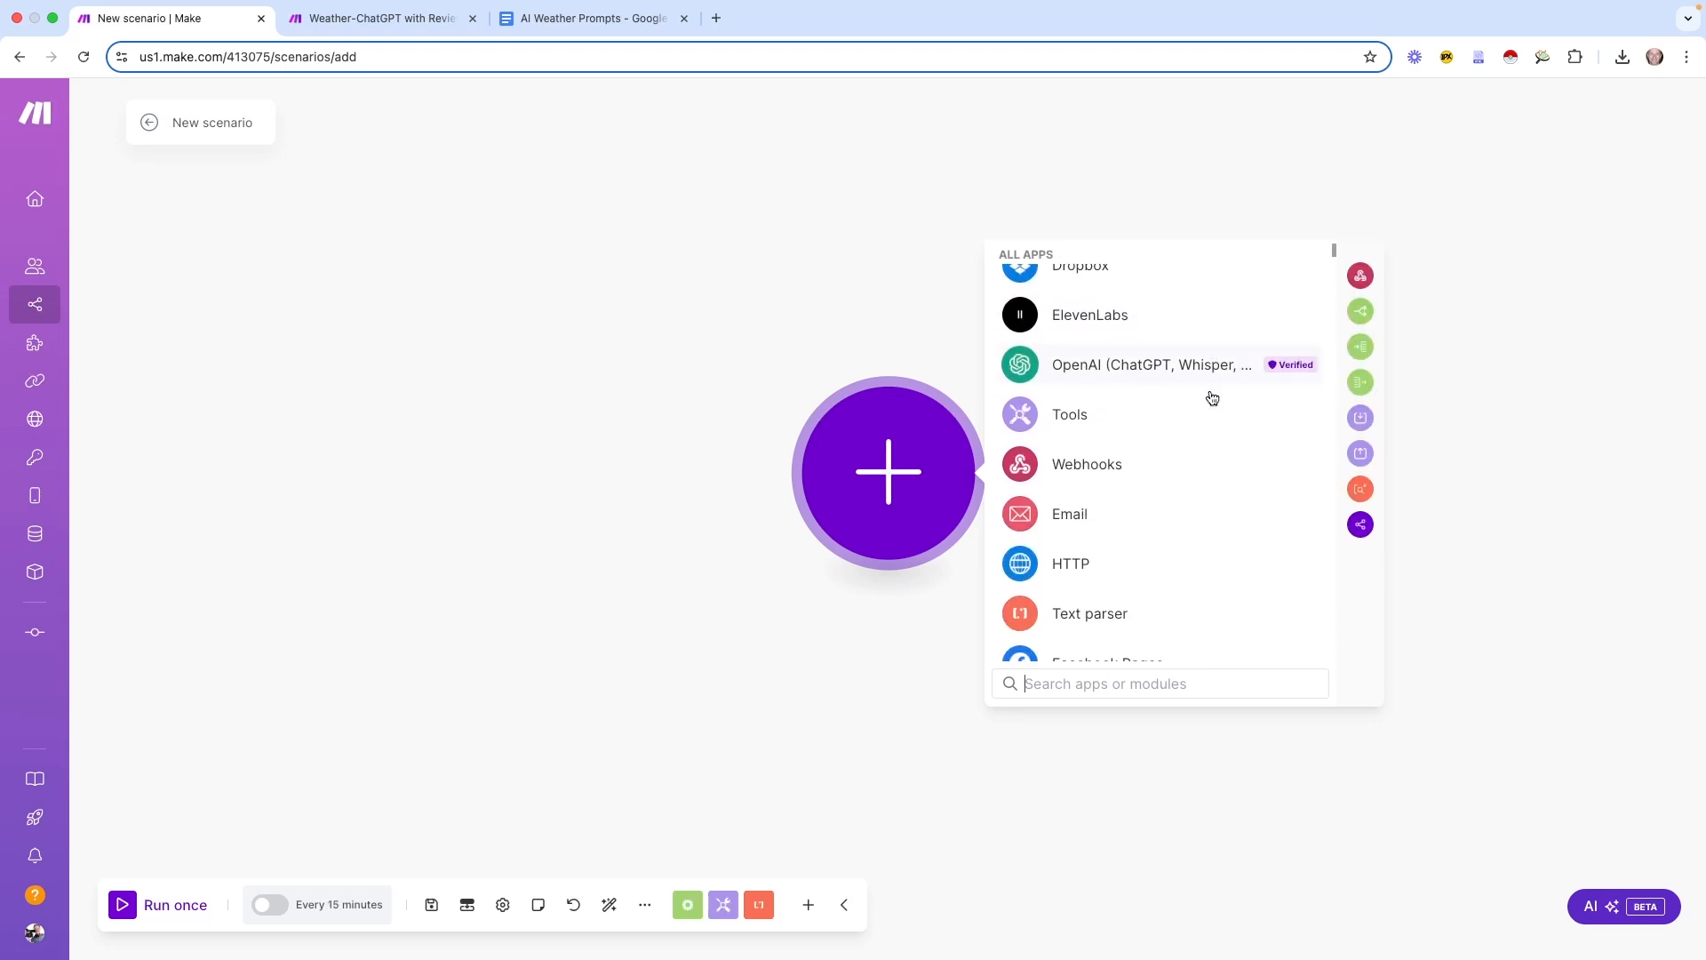
left_click(1046, 676)
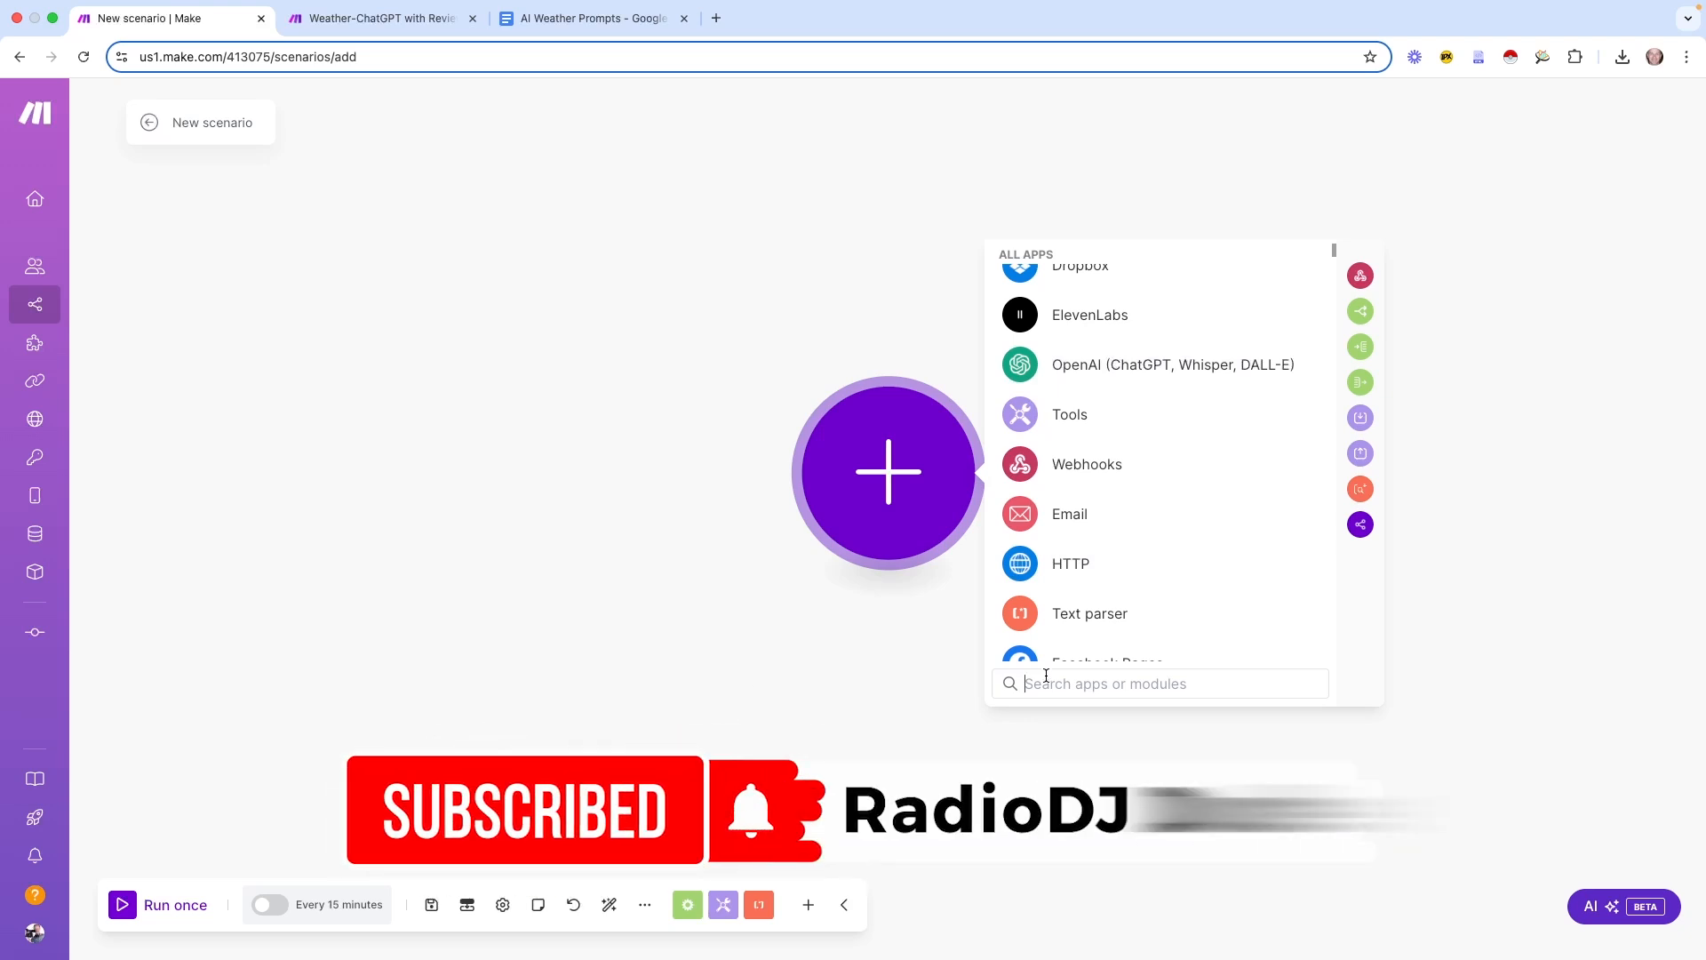
type("weat")
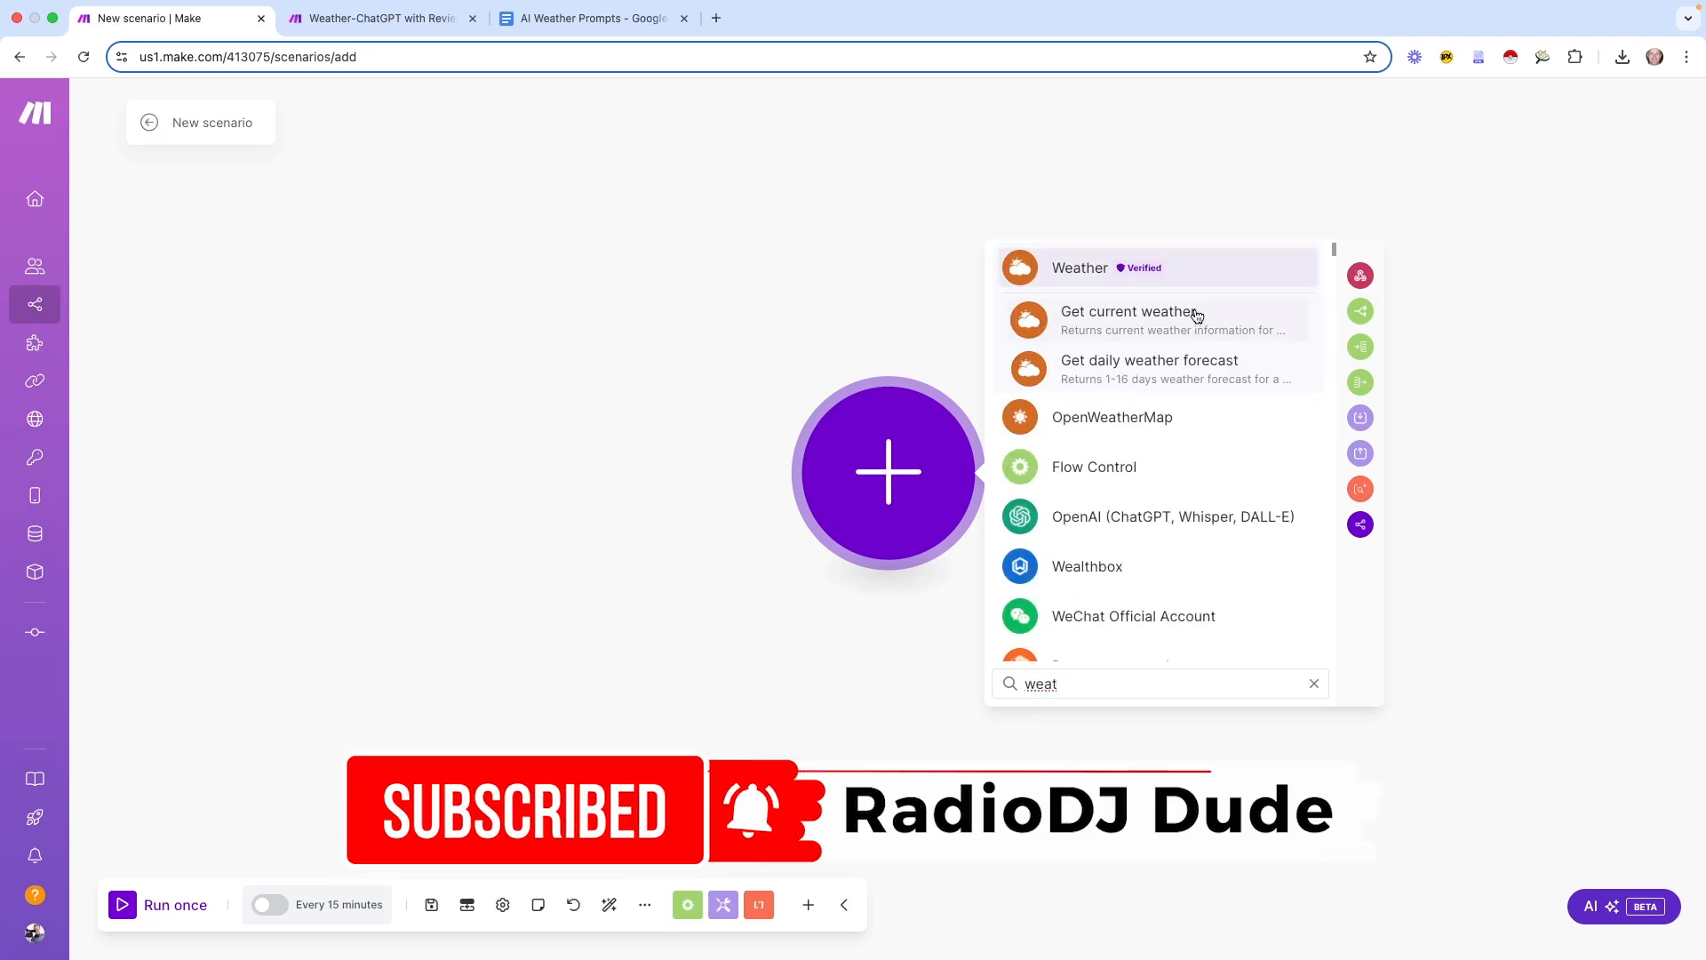
Add a Get daily weather forecast module for Today in Los Angeles, entered by cities, and save it
left_click(1220, 380)
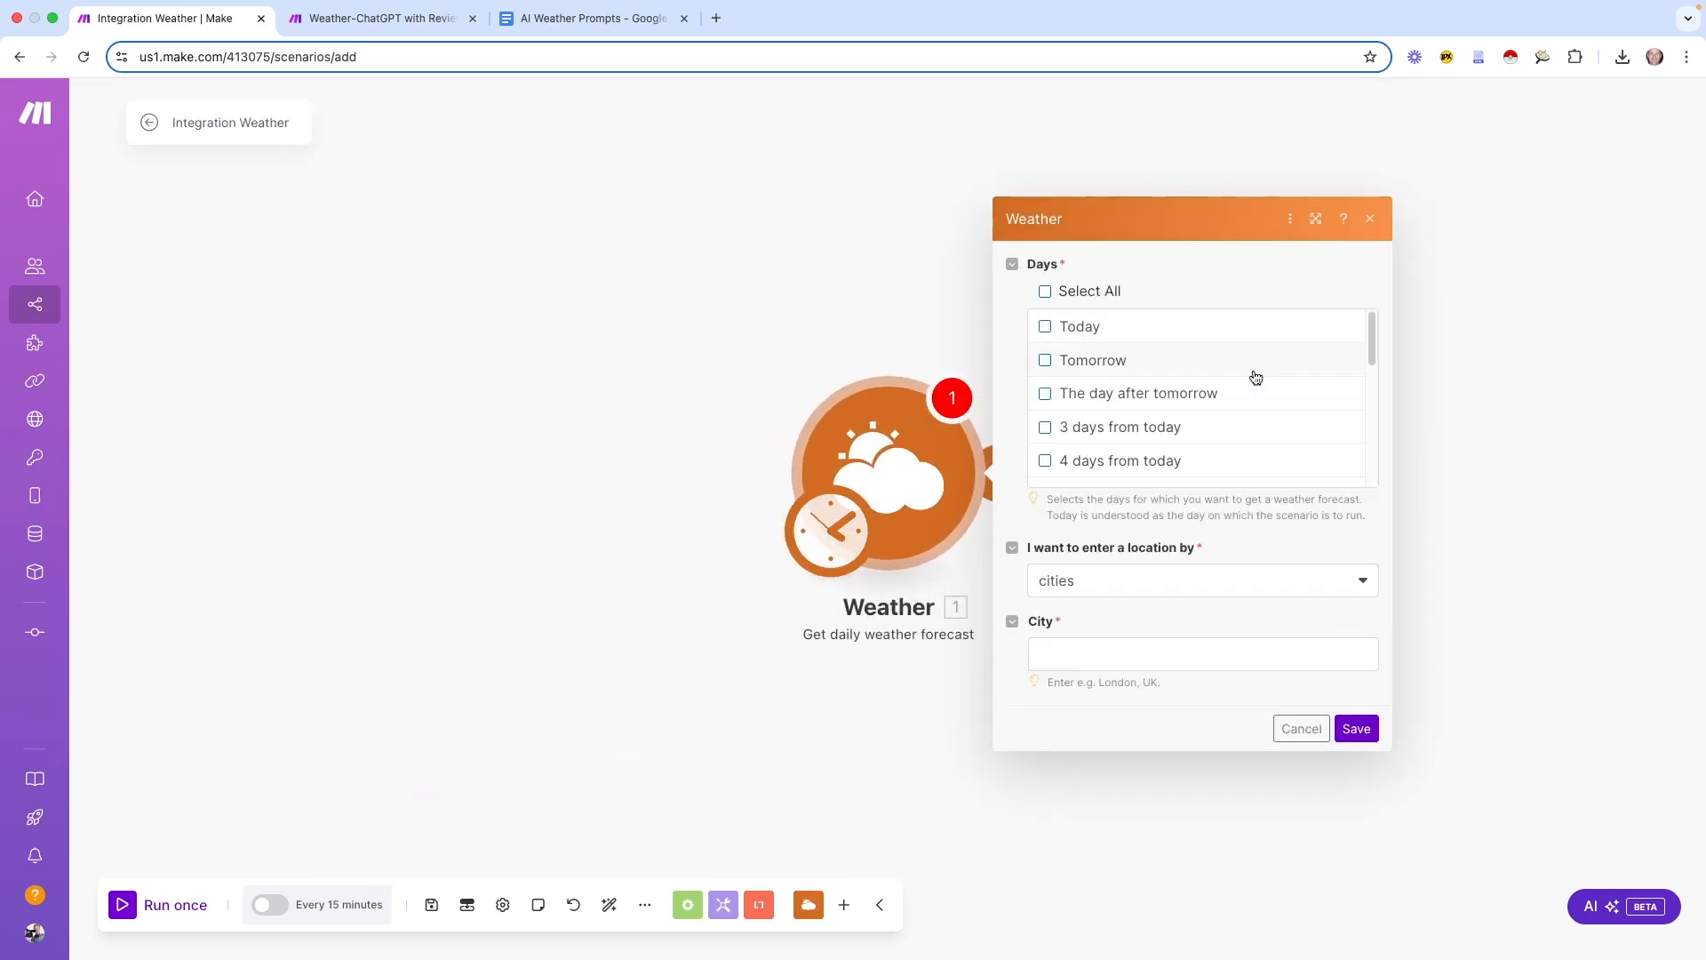
left_click(1045, 326)
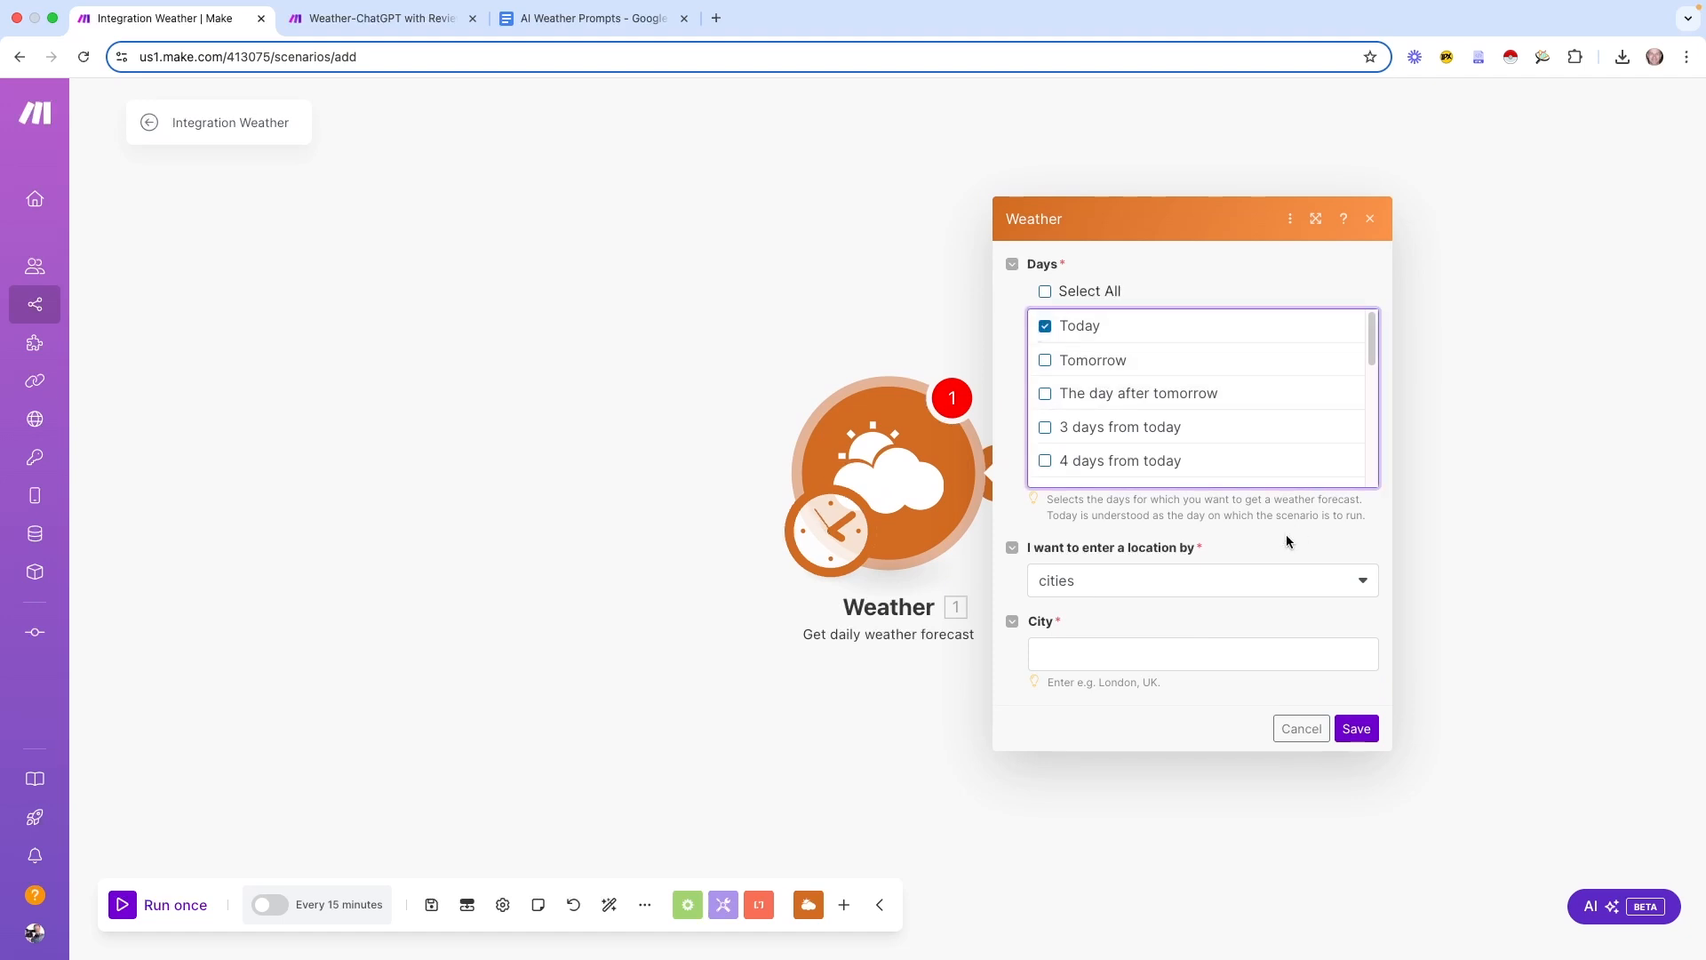
left_click(1104, 654)
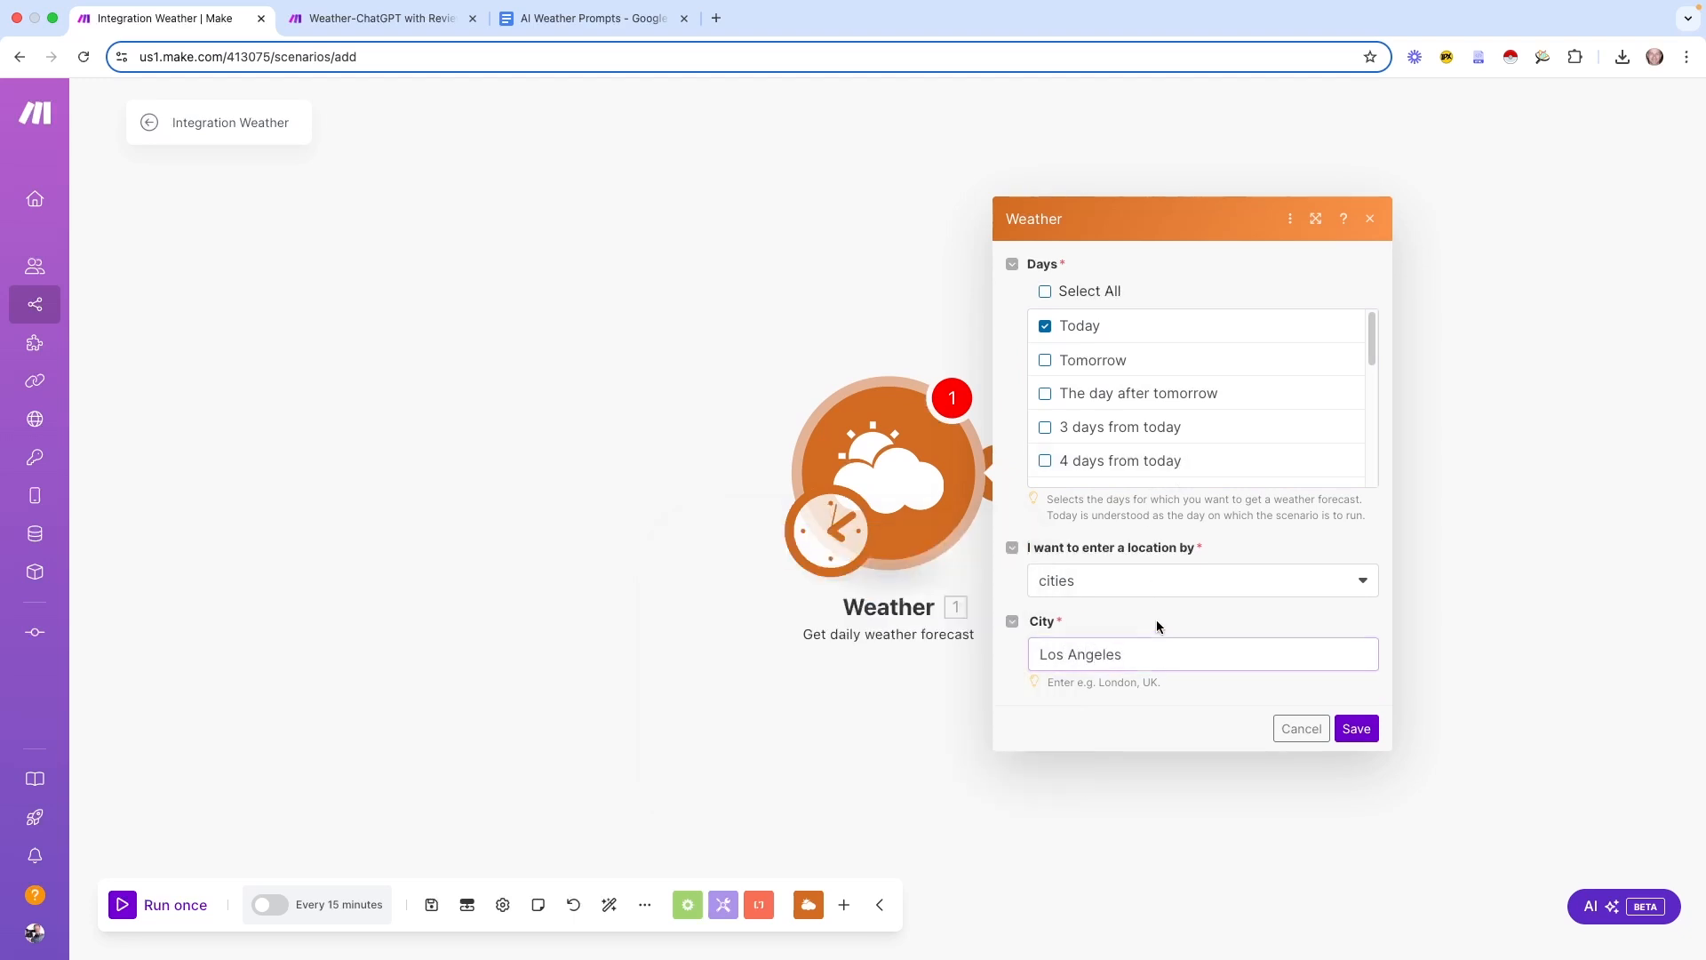
left_click(1142, 581)
left_click(1103, 646)
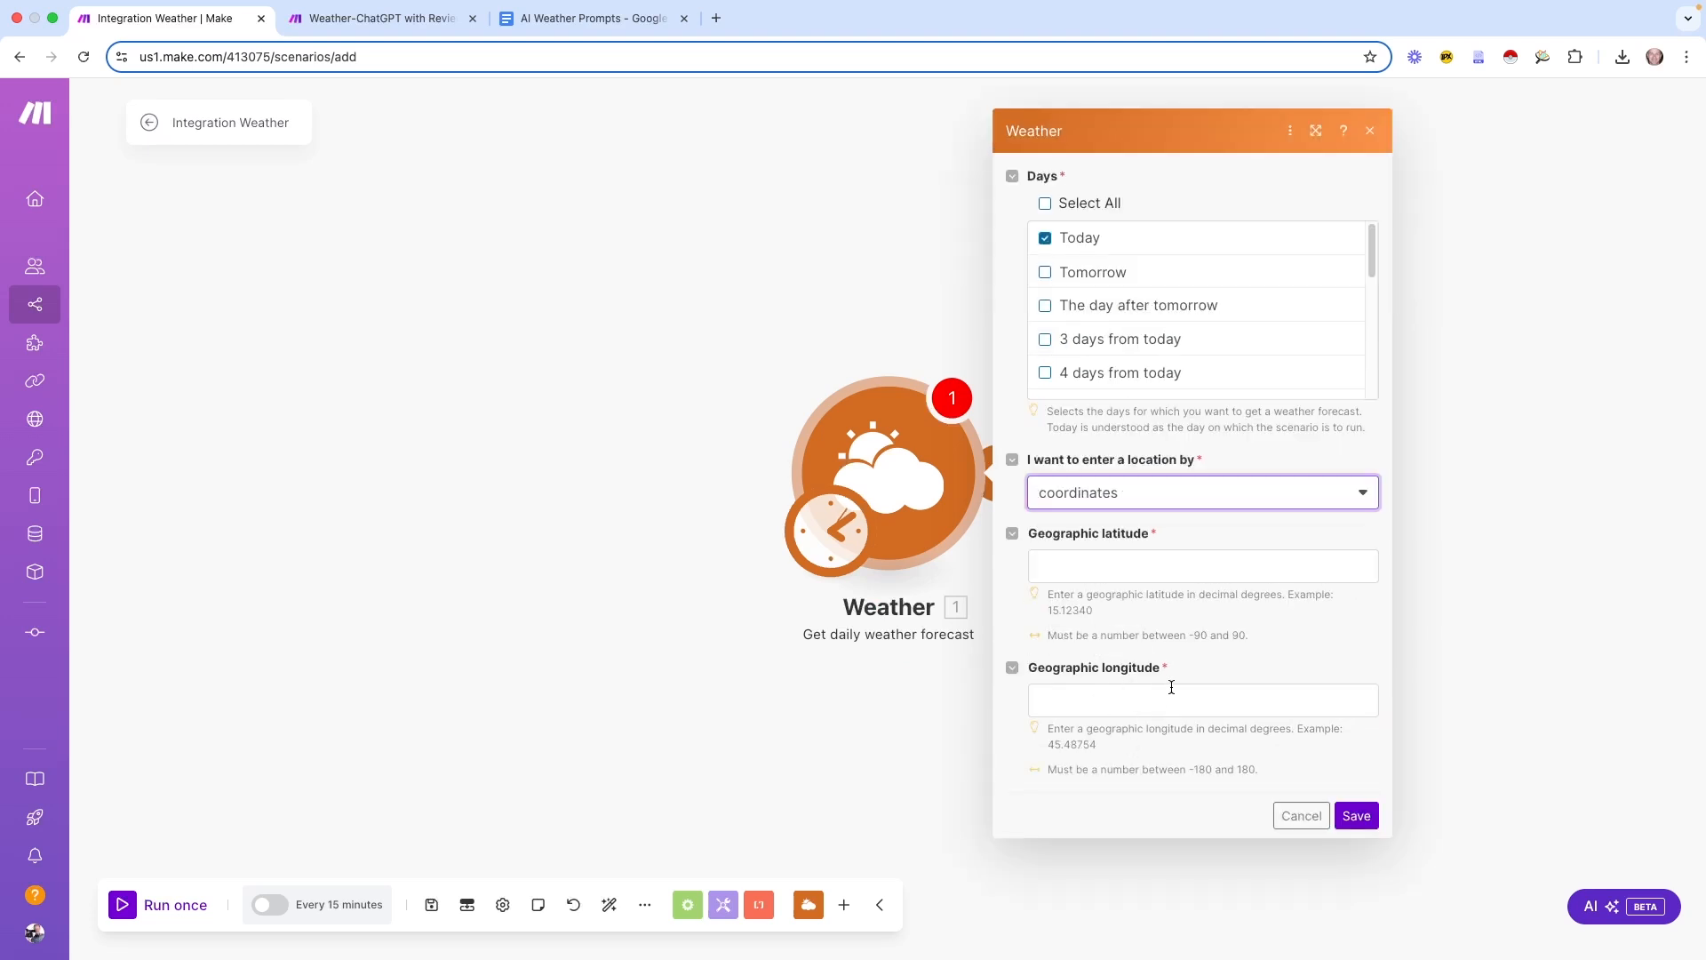
left_click(1133, 511)
left_click(1124, 525)
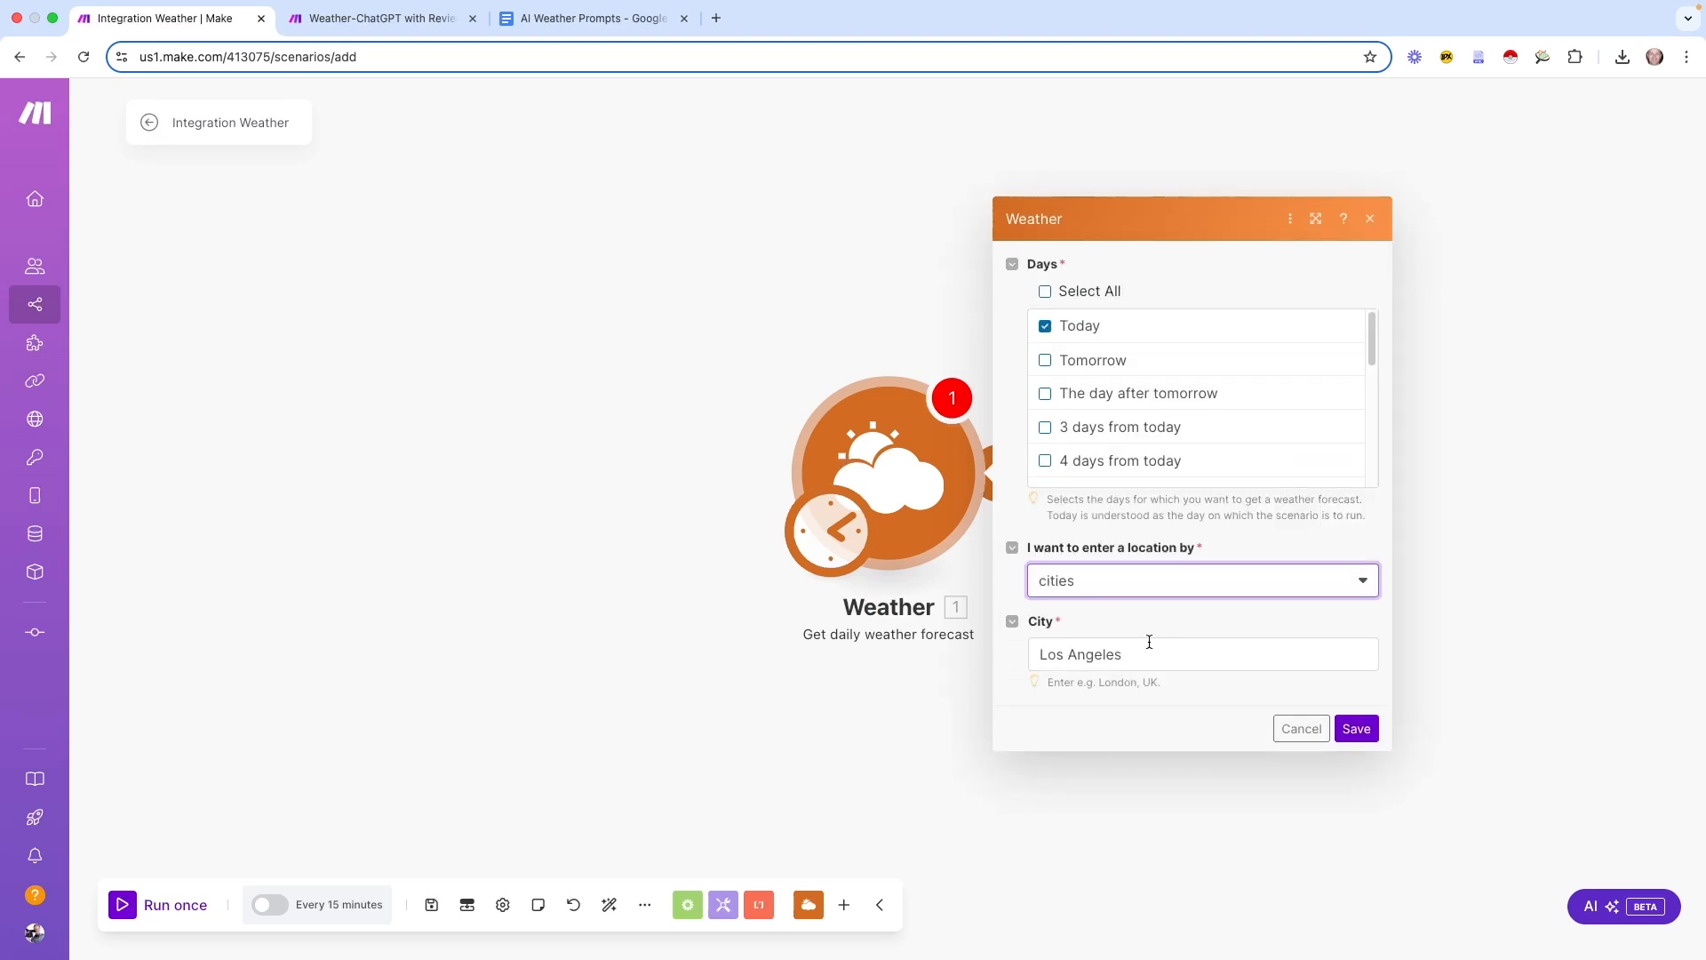
left_click(1356, 728)
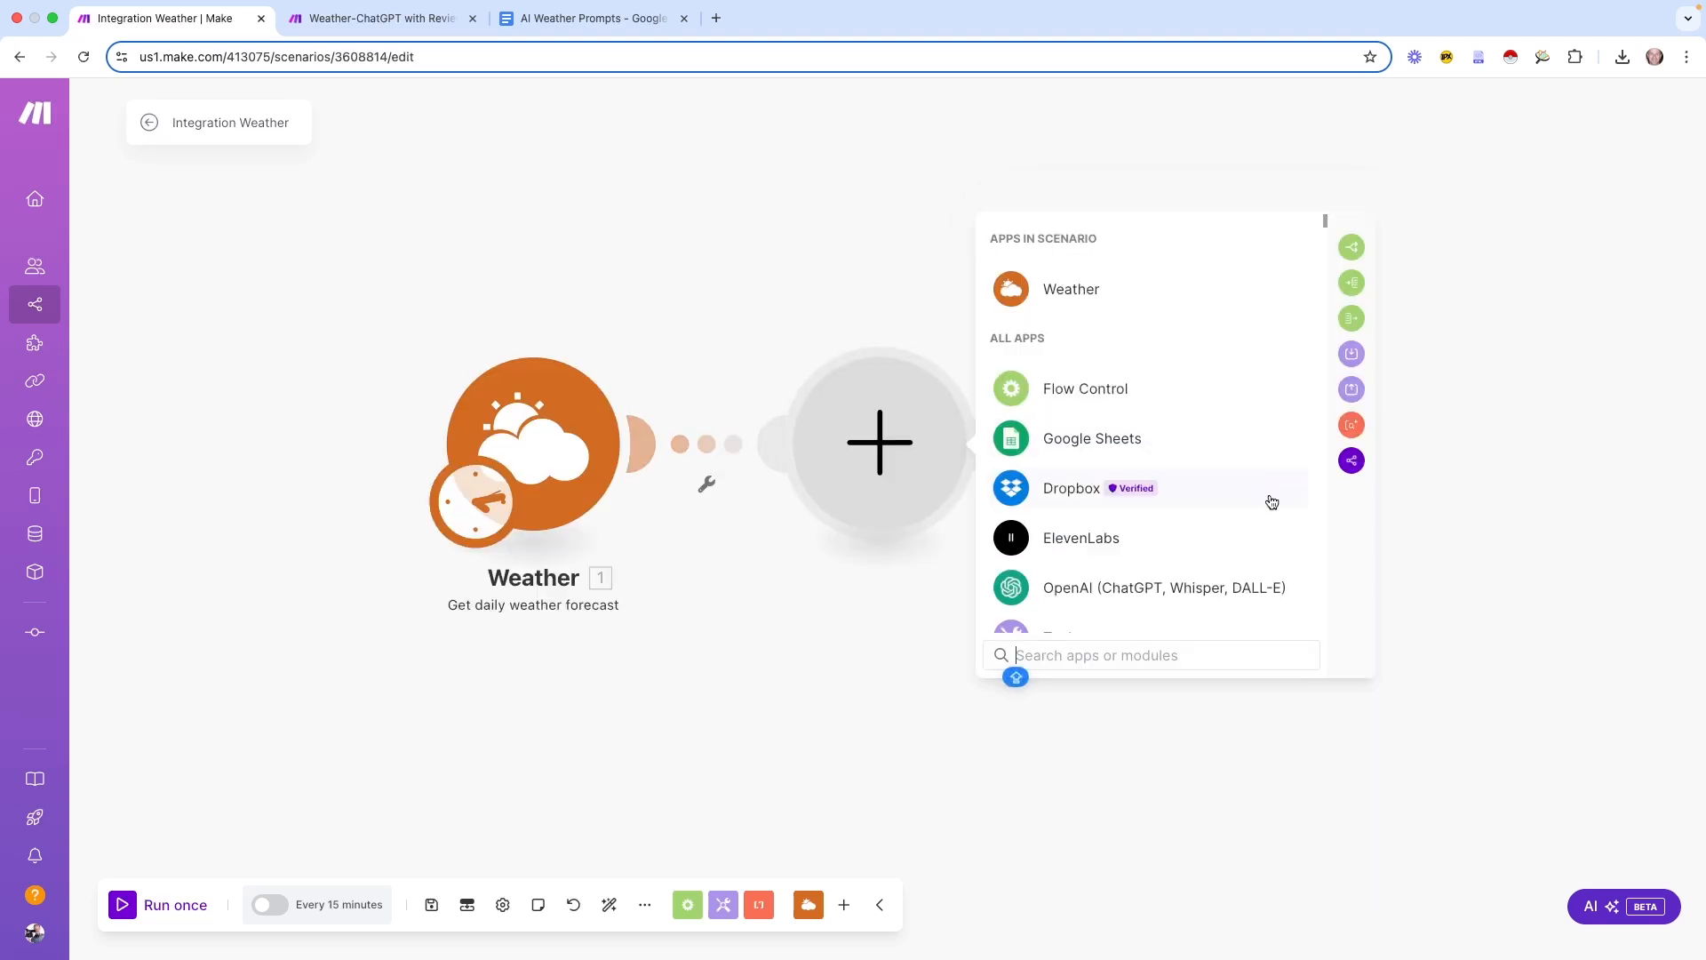
left_click(1056, 298)
Add a second daily forecast module set to Tomorrow for city LOS ANGELES and save it
left_click(1108, 466)
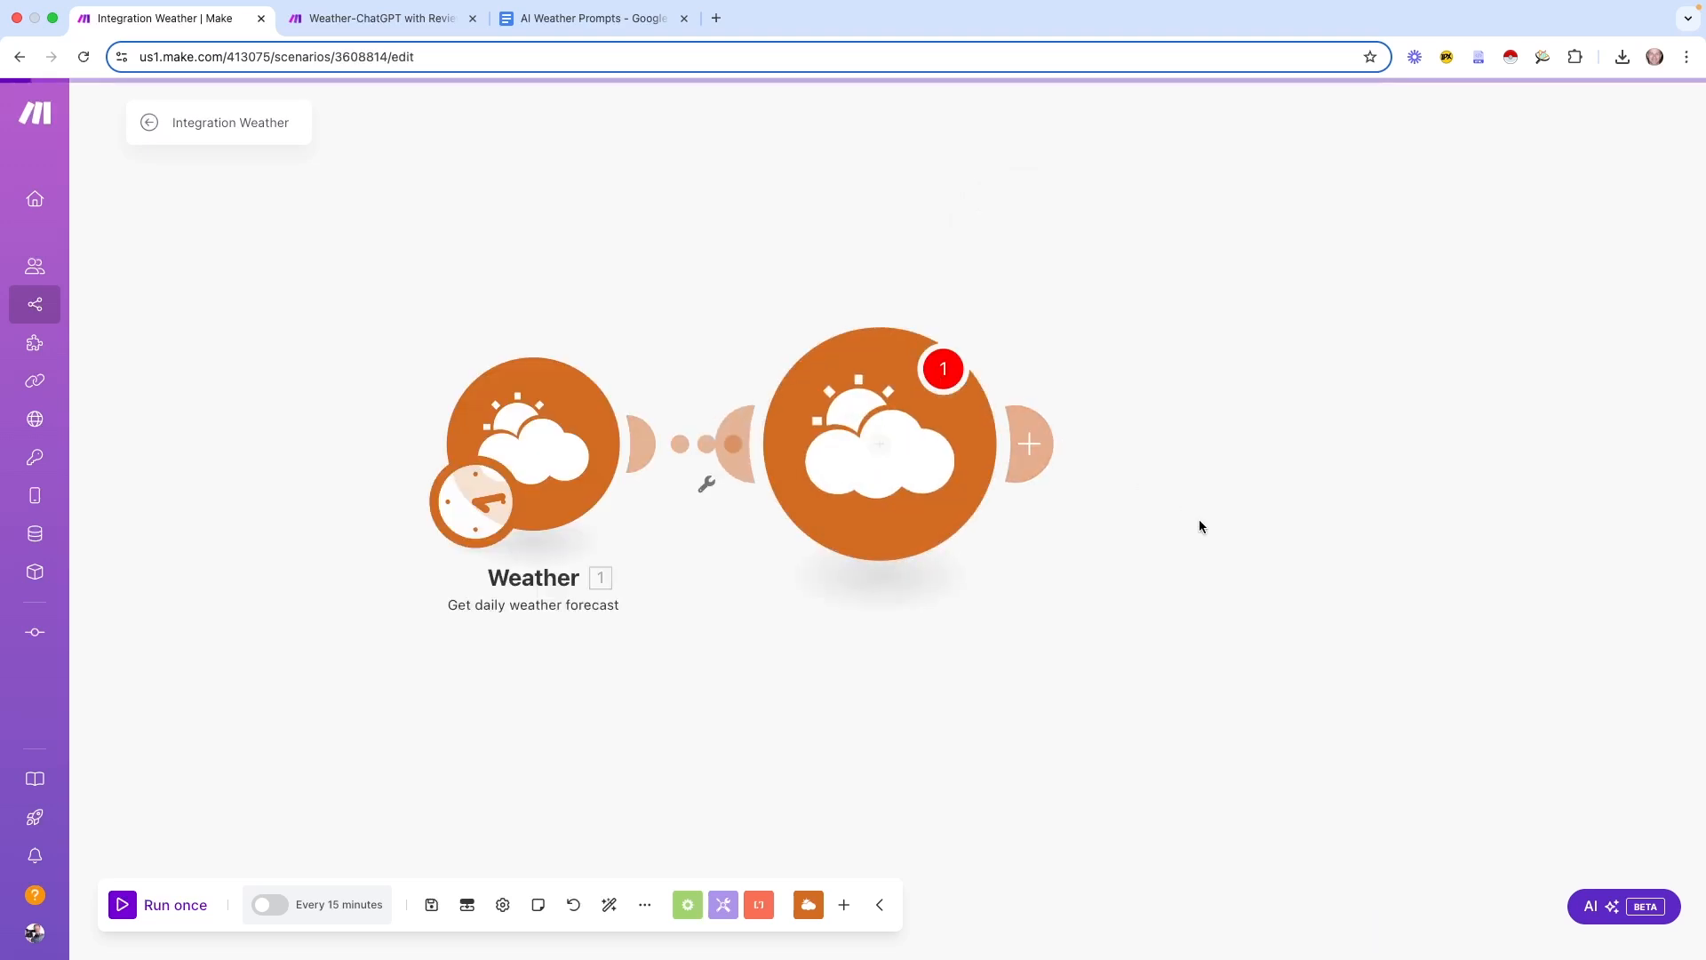
left_click(1036, 331)
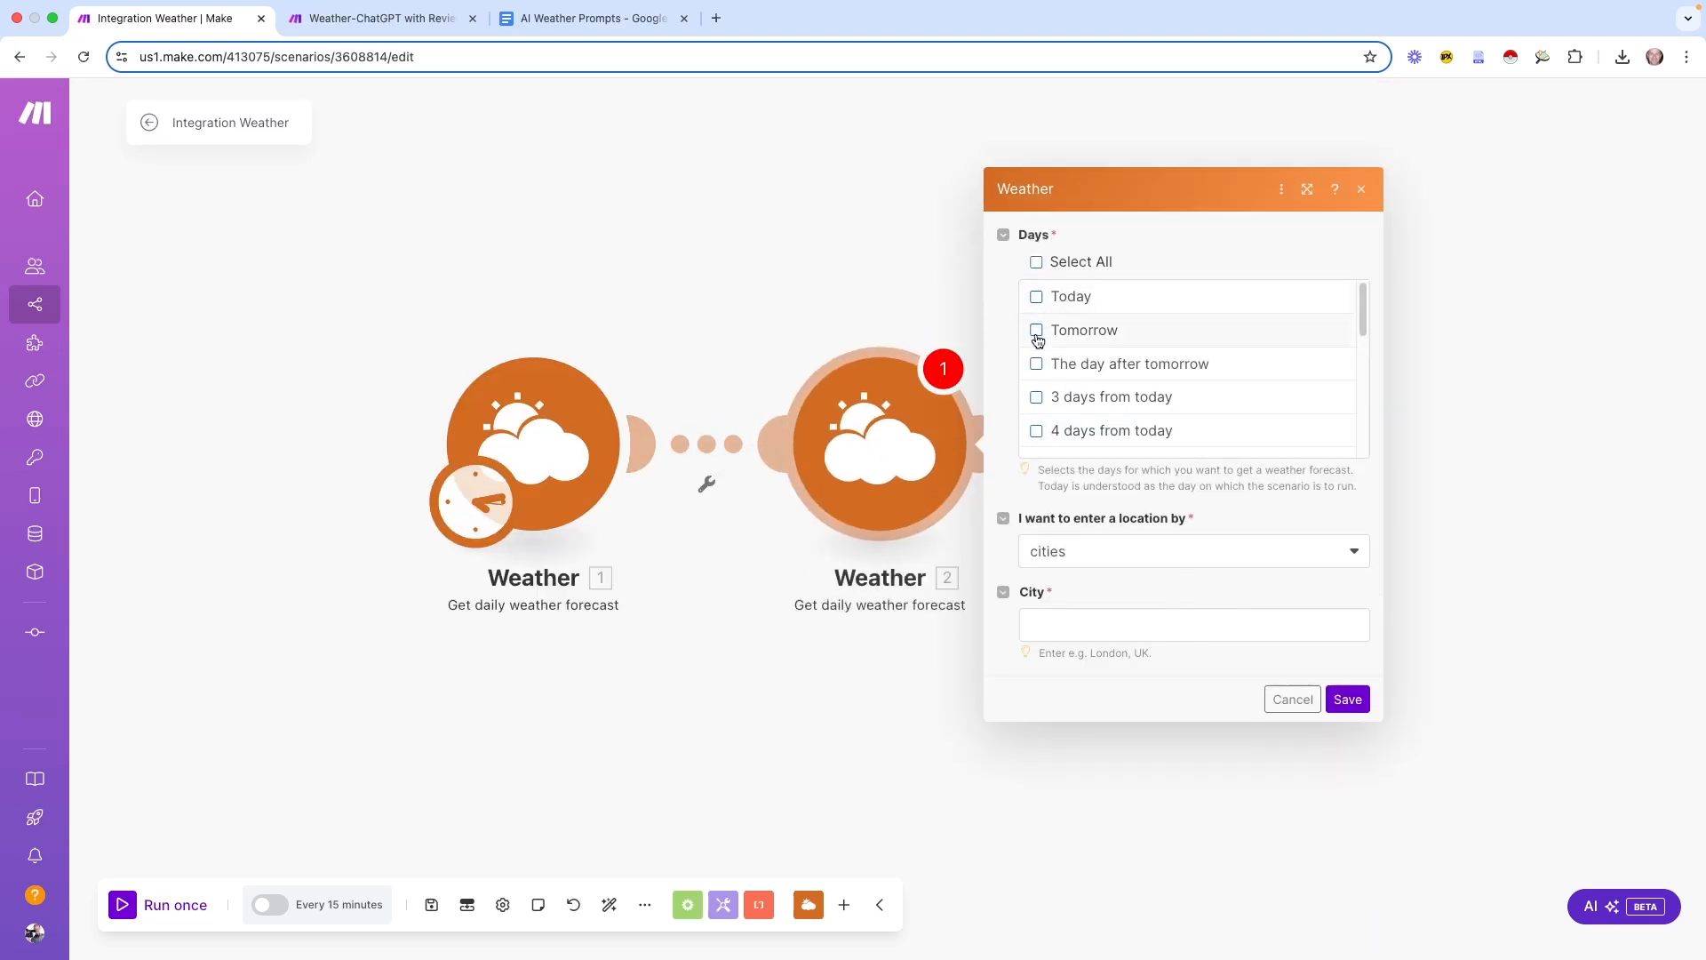
left_click(1093, 626)
type("LOS ANGELES")
left_click(1347, 699)
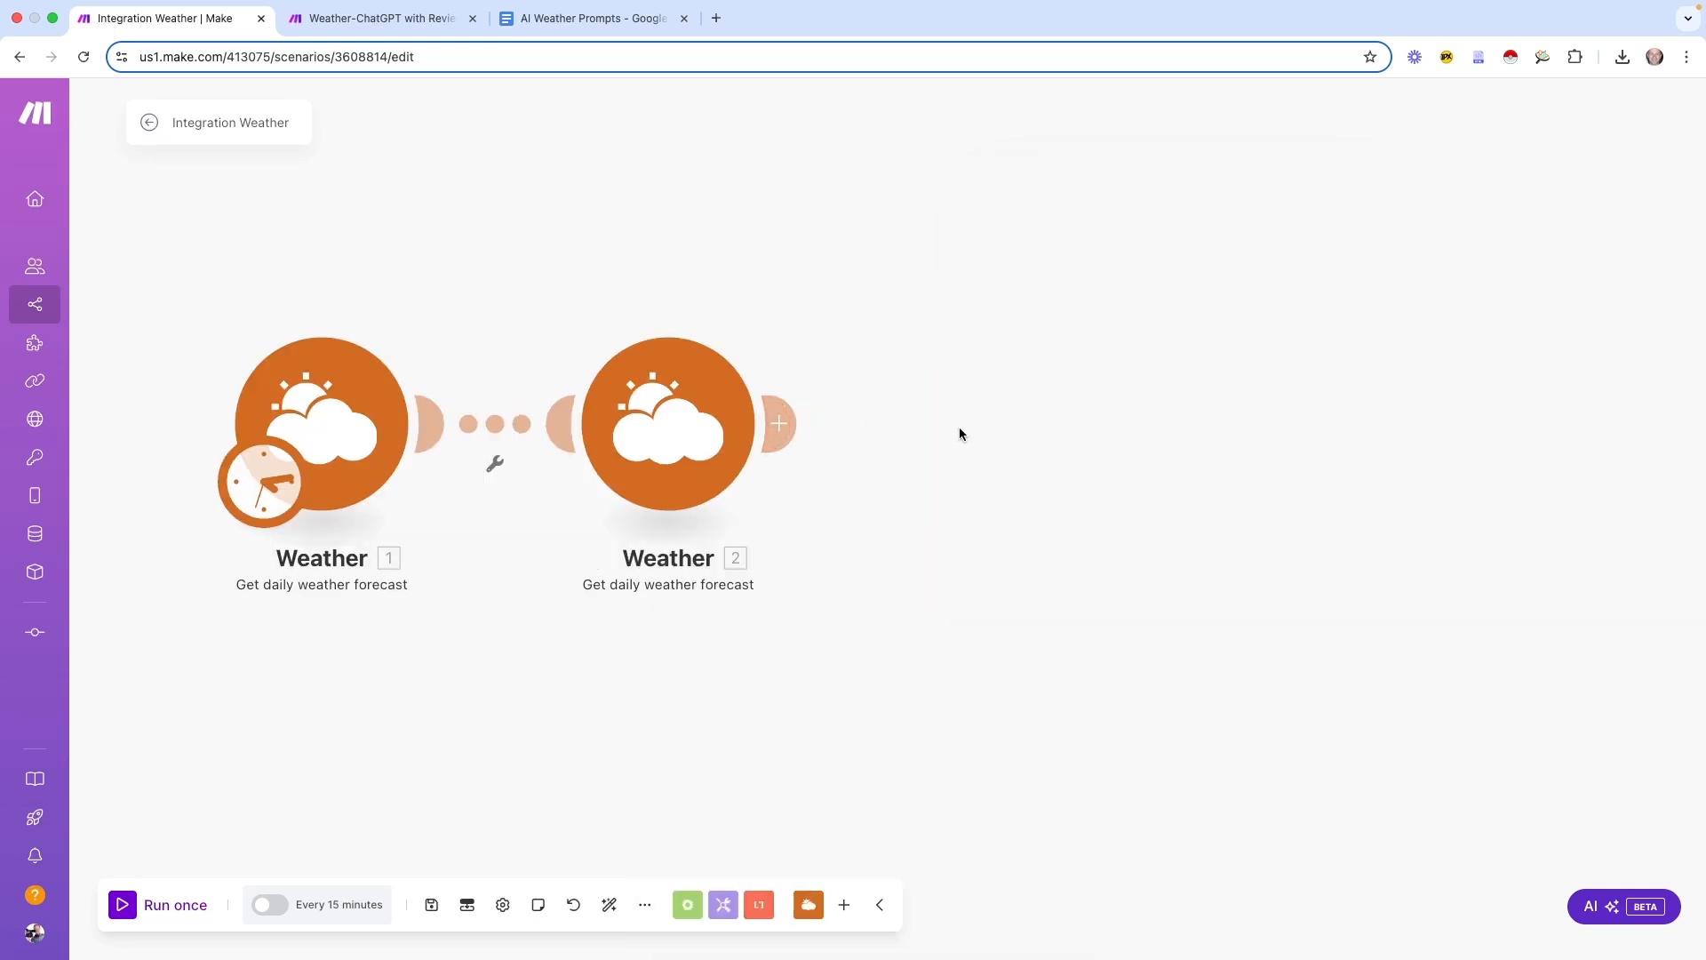
left_click_drag(922, 305, 1052, 269)
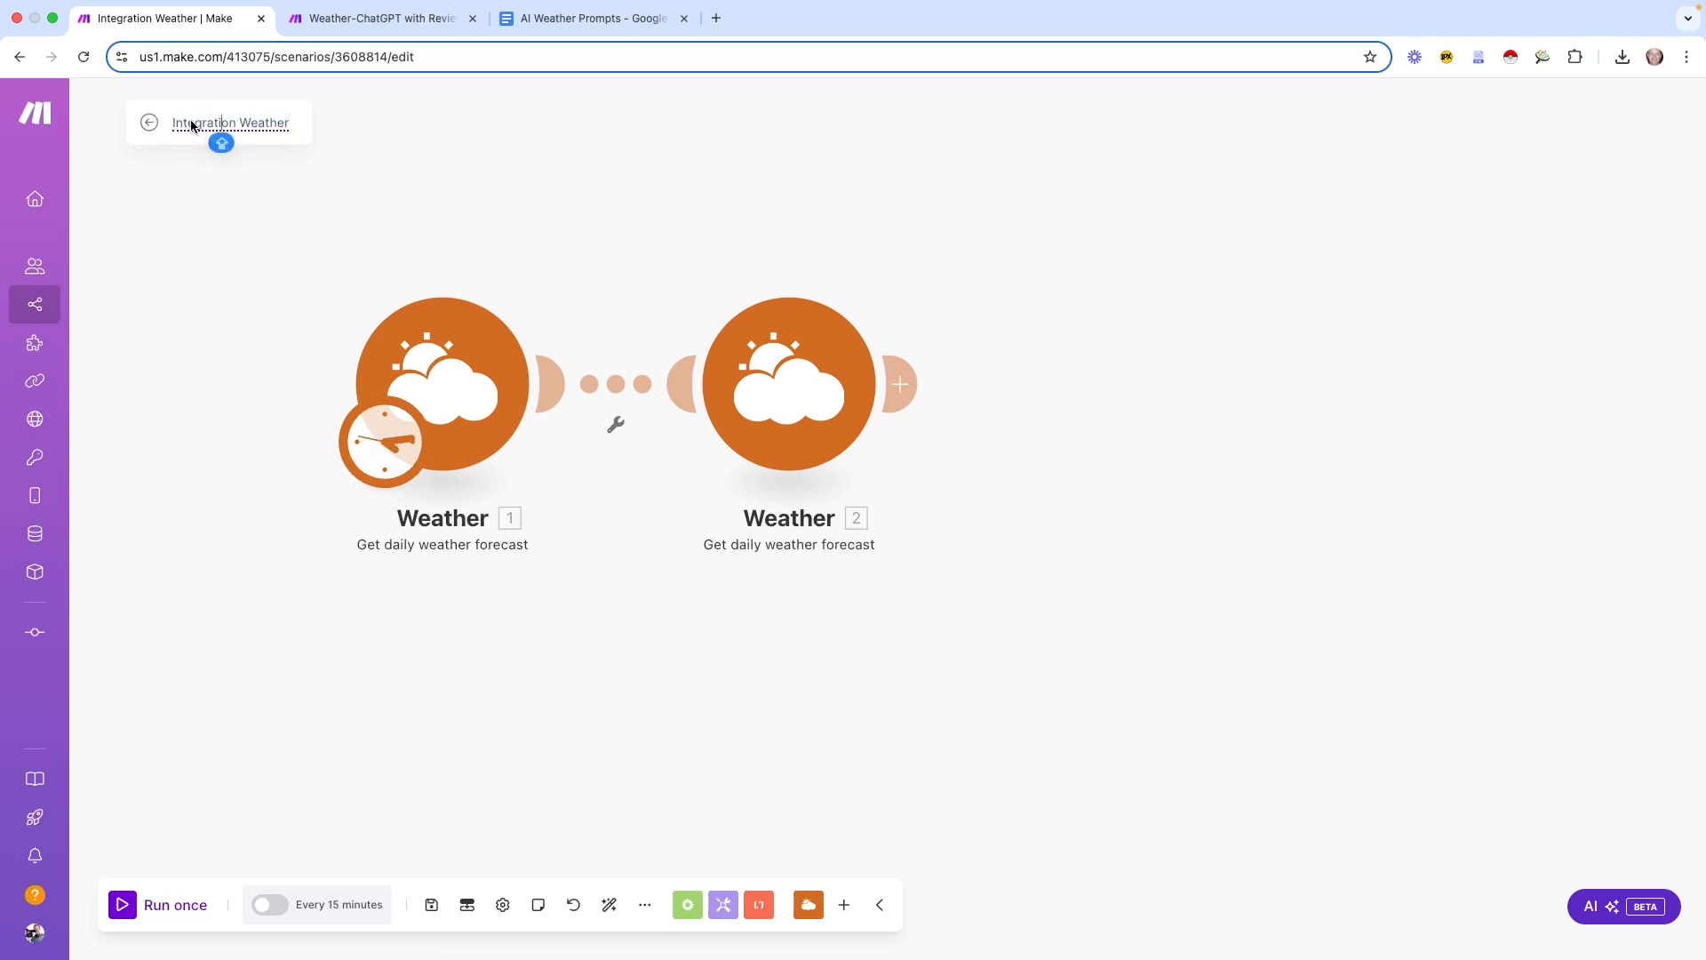
Rename the scenario to AUTO WEATHER, save it, and run it once
left_click_drag(173, 123, 292, 127)
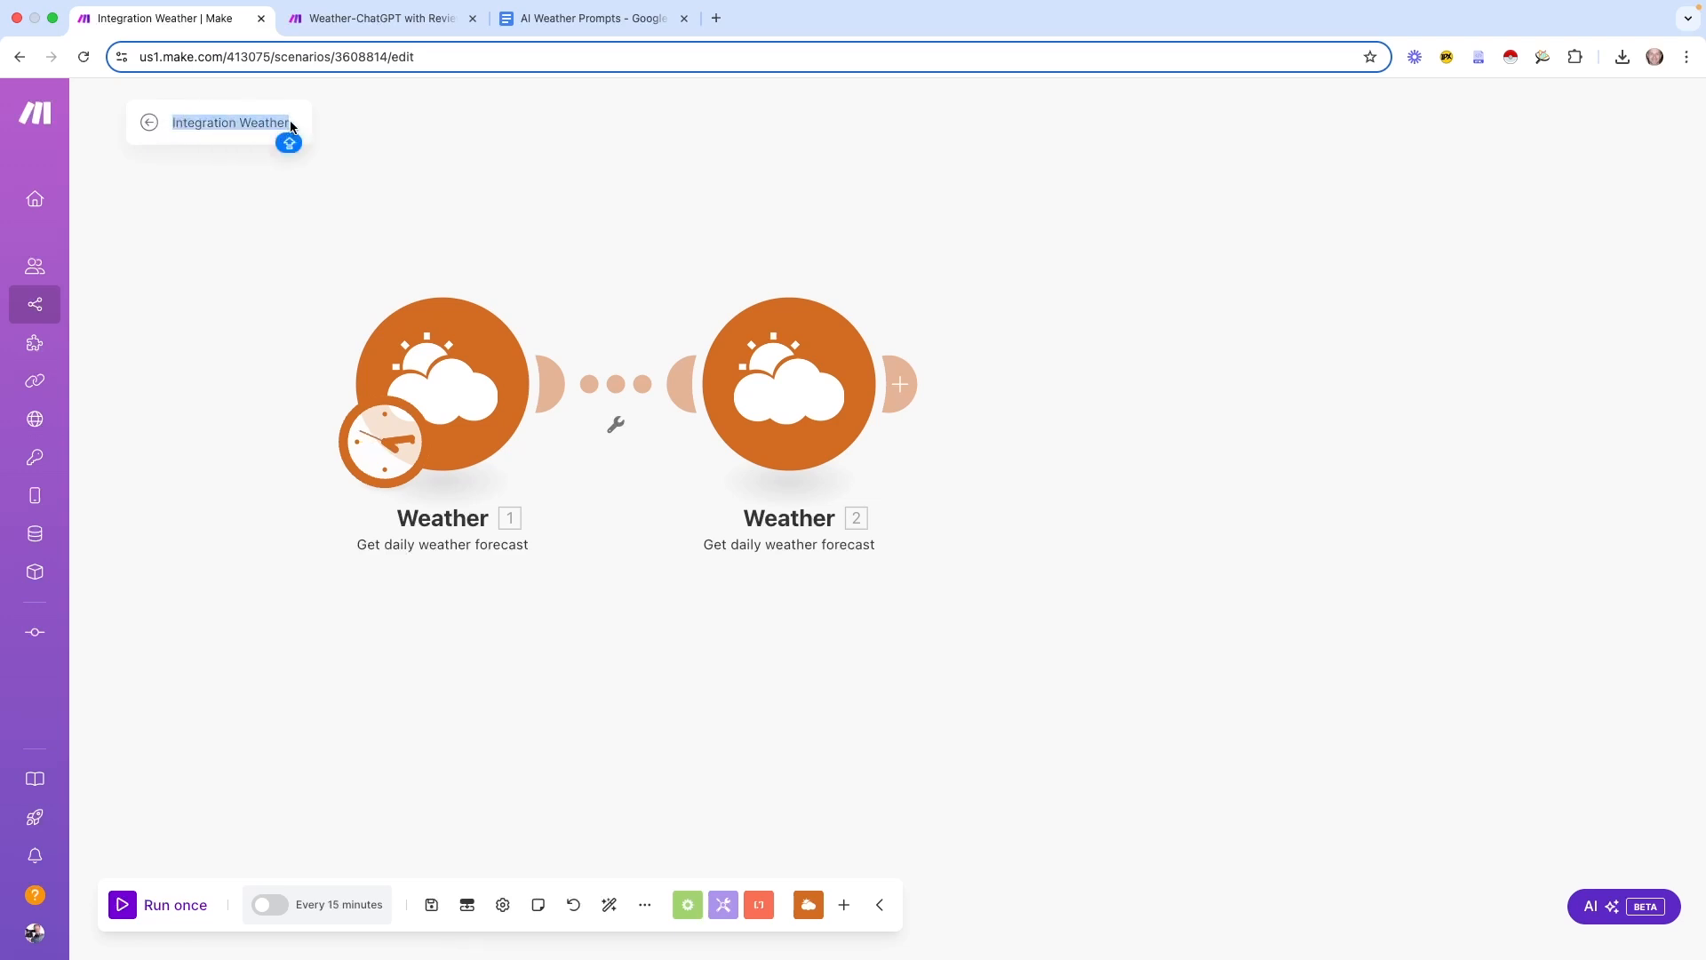
type("AUTO WEATHER")
key("Return")
left_click(431, 904)
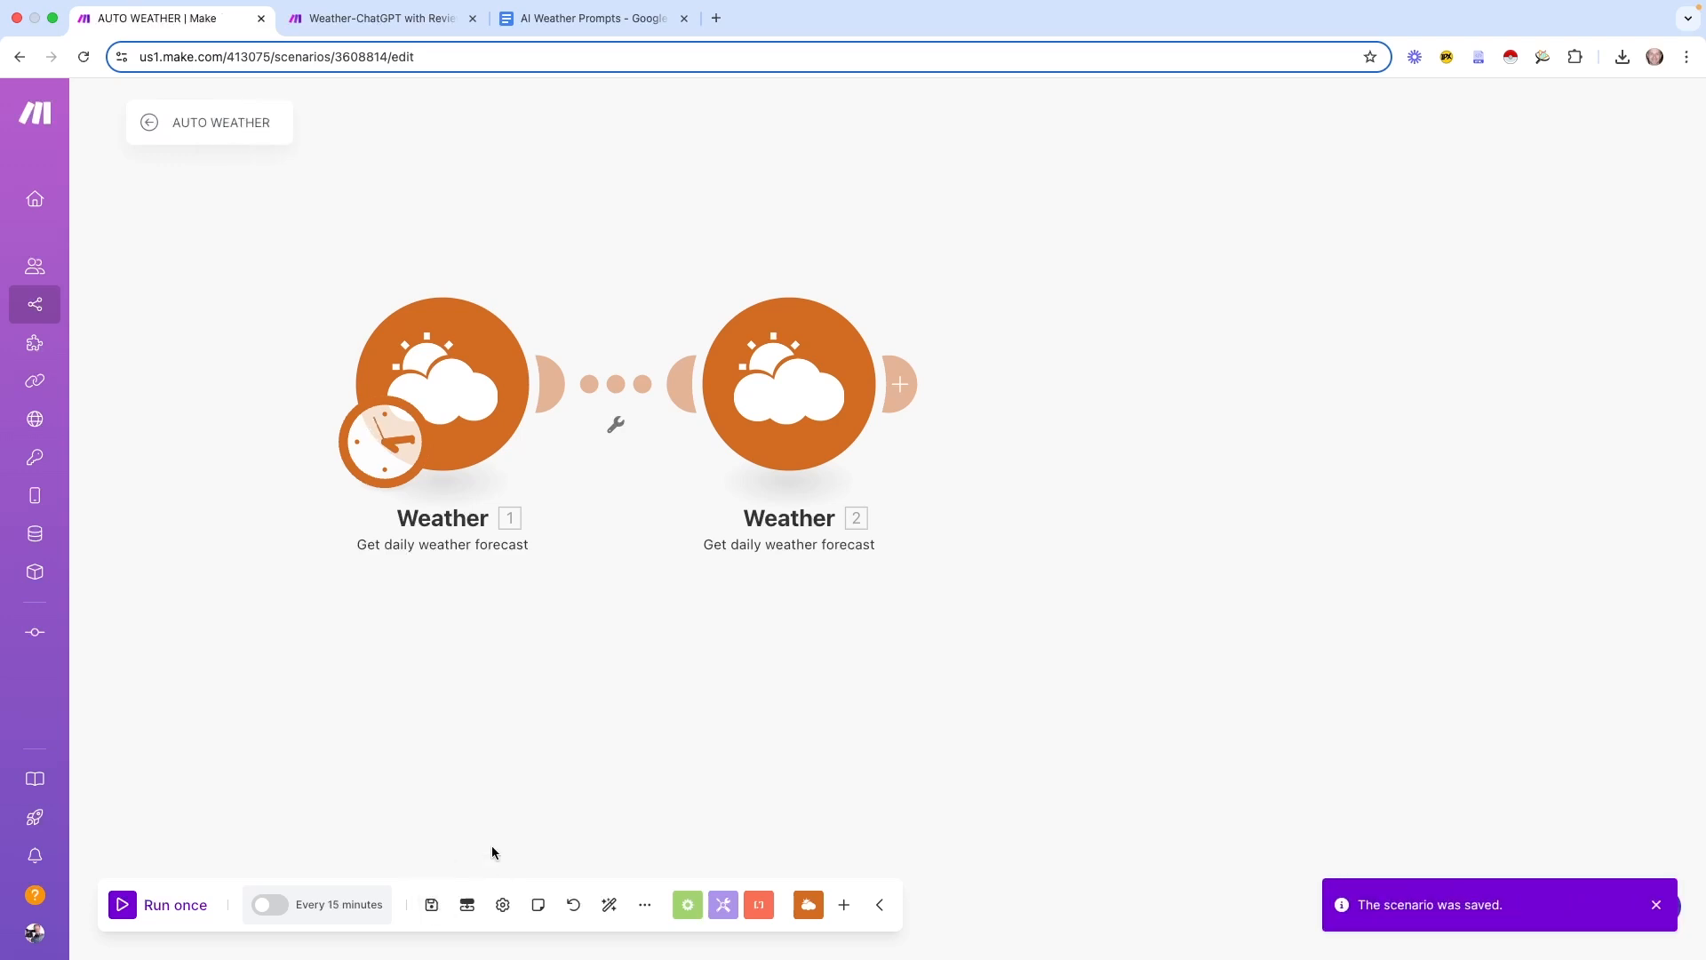
left_click(123, 905)
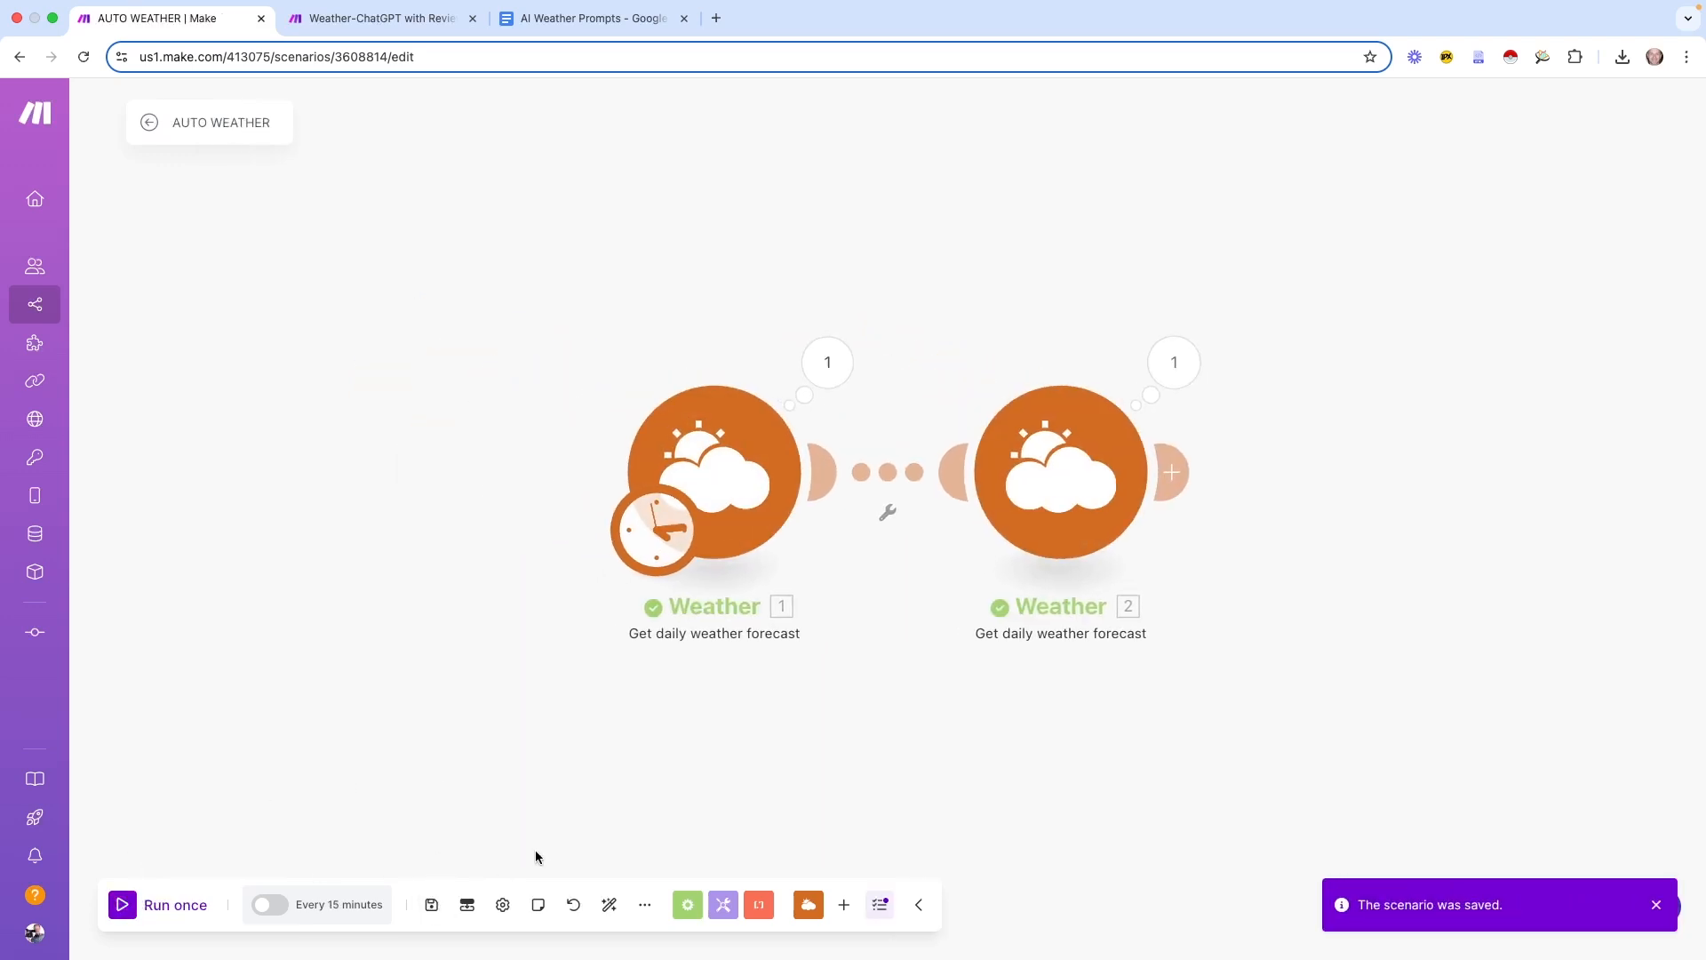
Inspect both Weather modules' outputs, including Temperature, Wind and the 'sky is clear' description
left_click(822, 366)
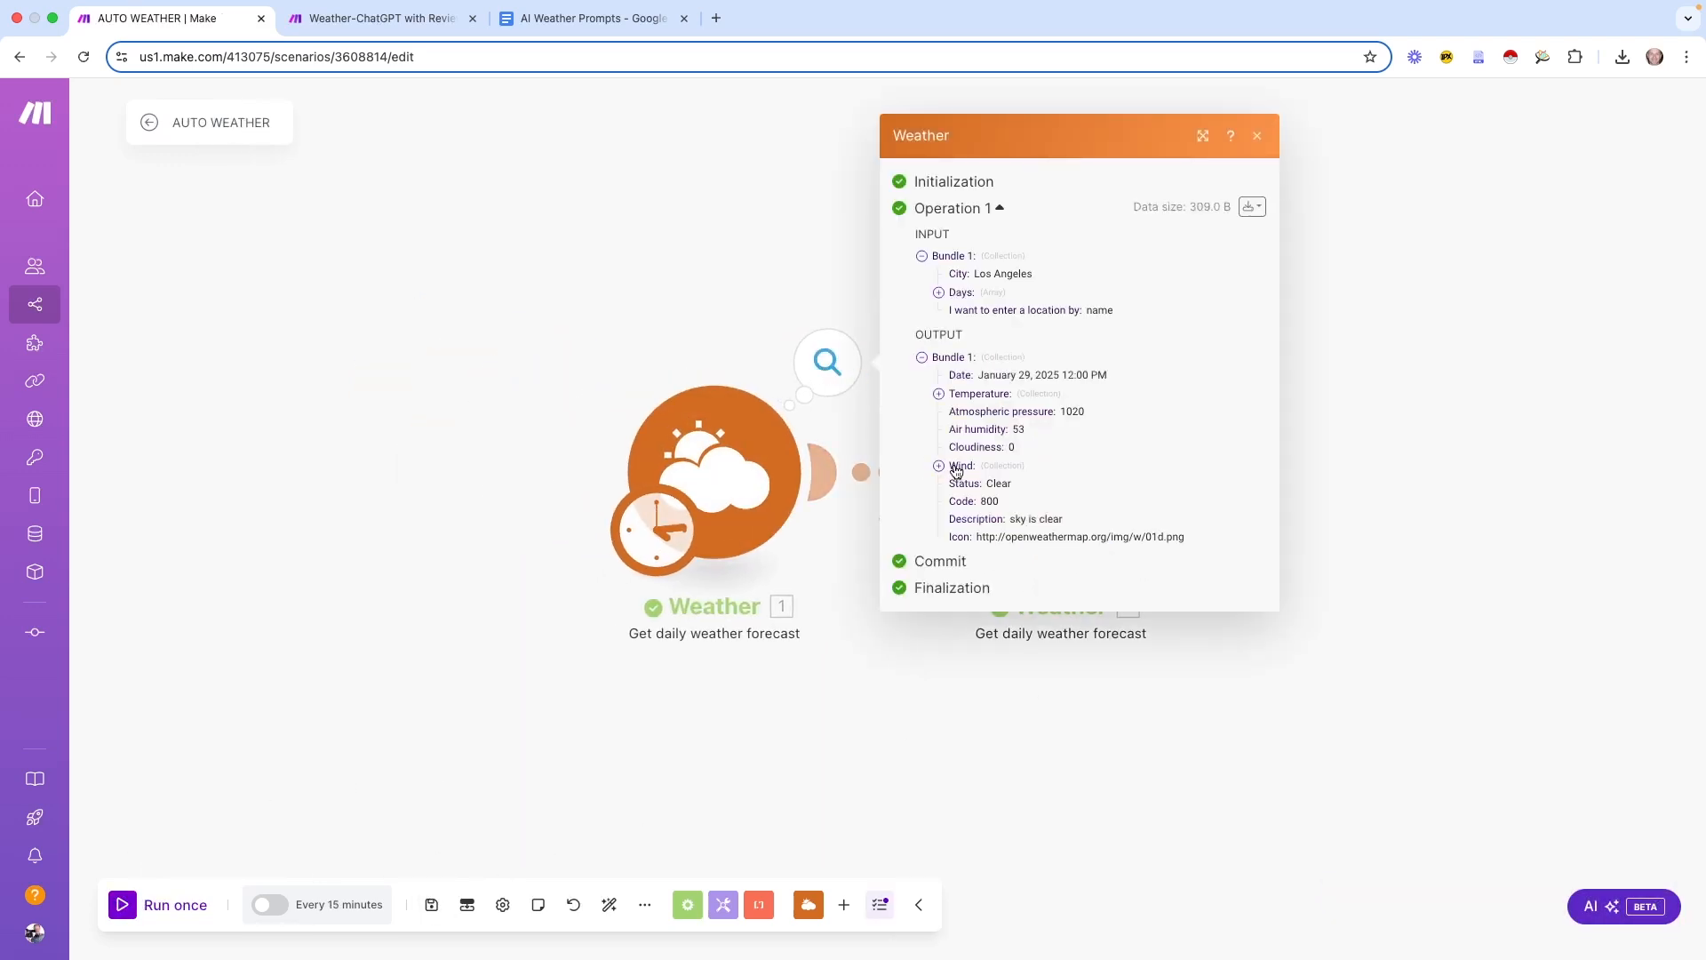
left_click(938, 394)
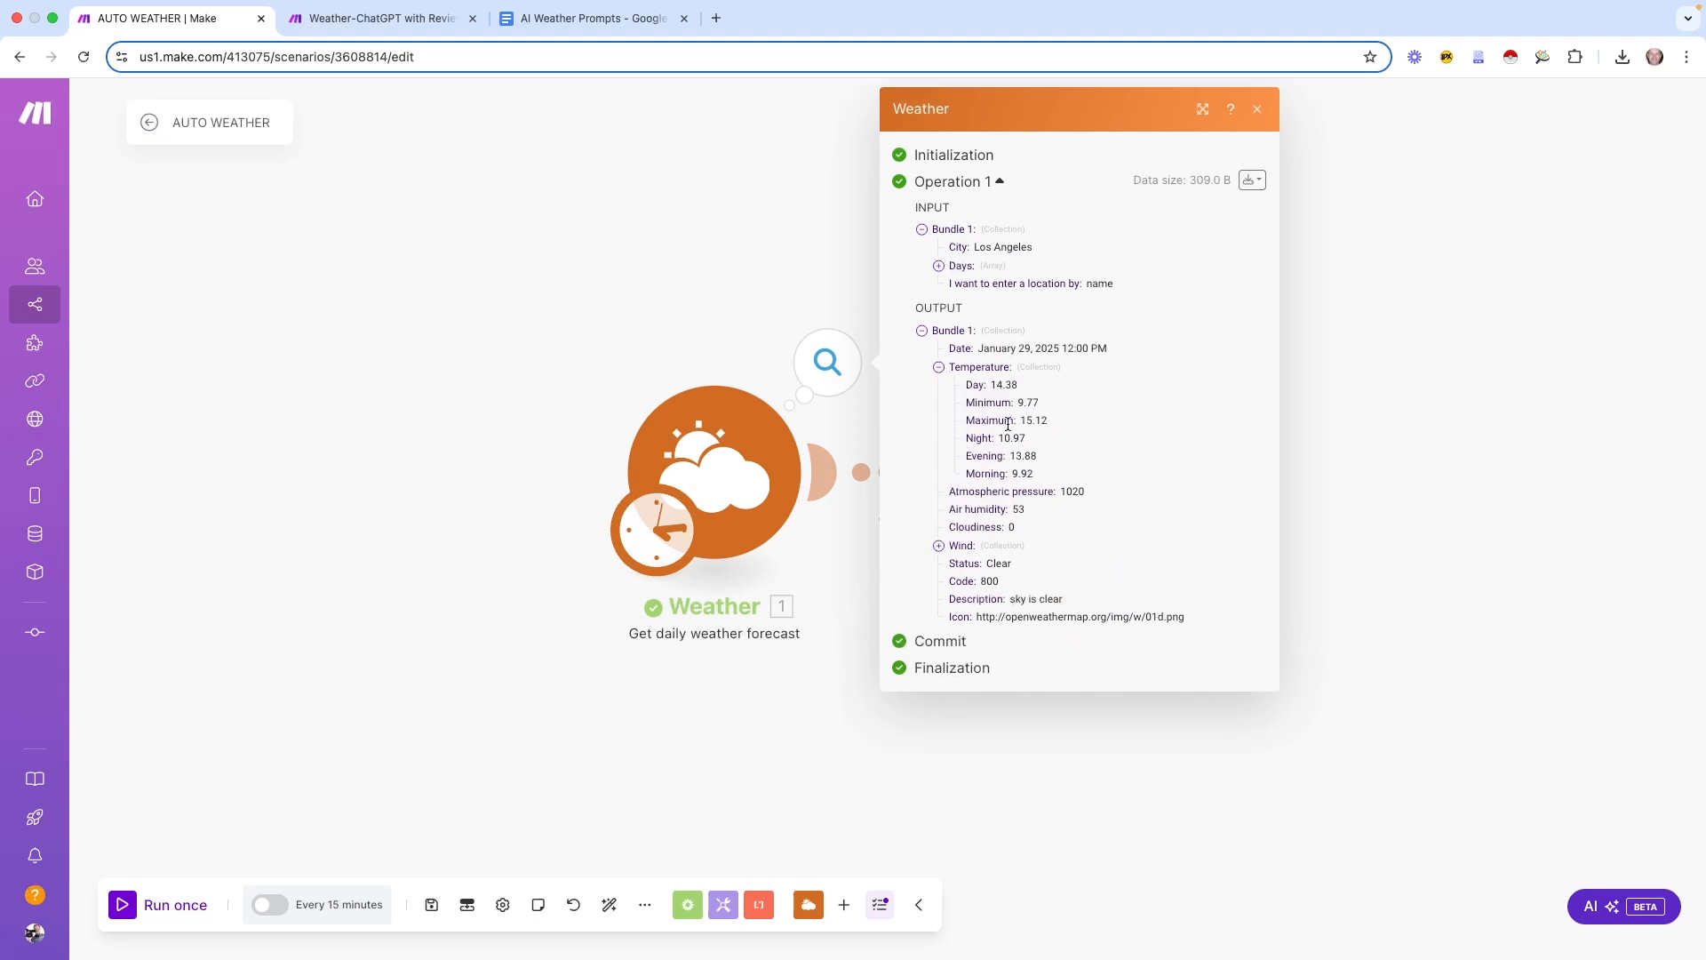
left_click(938, 545)
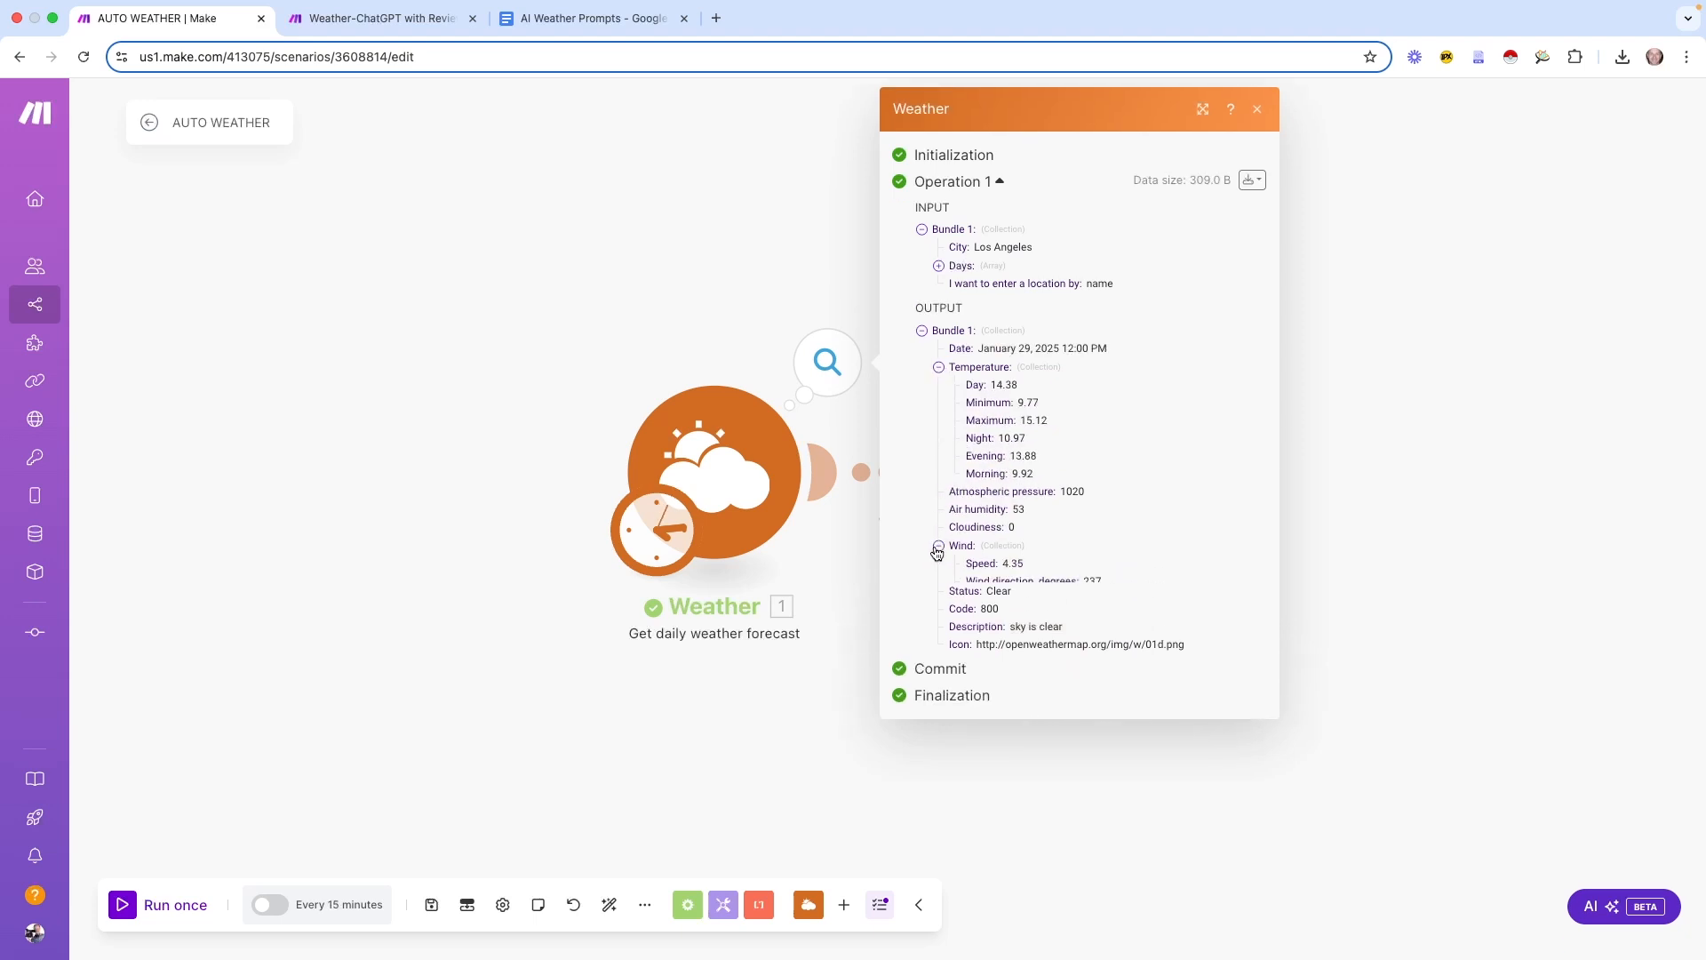
left_click_drag(956, 654, 1053, 654)
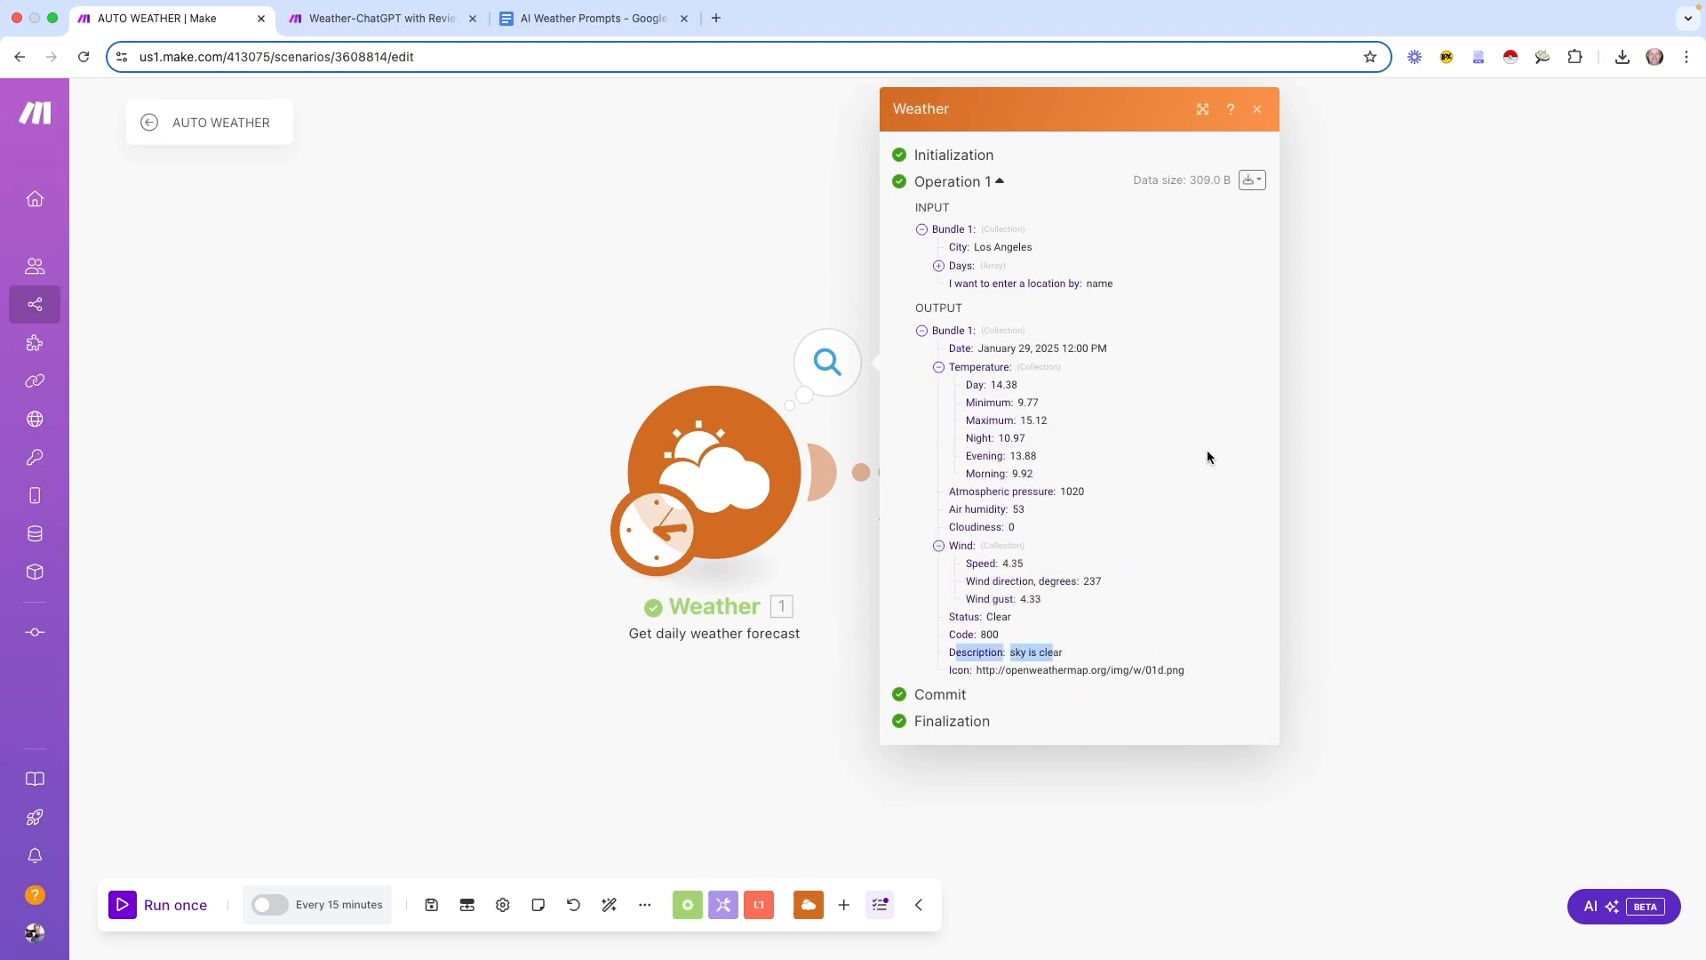
left_click(1261, 108)
left_click(1173, 362)
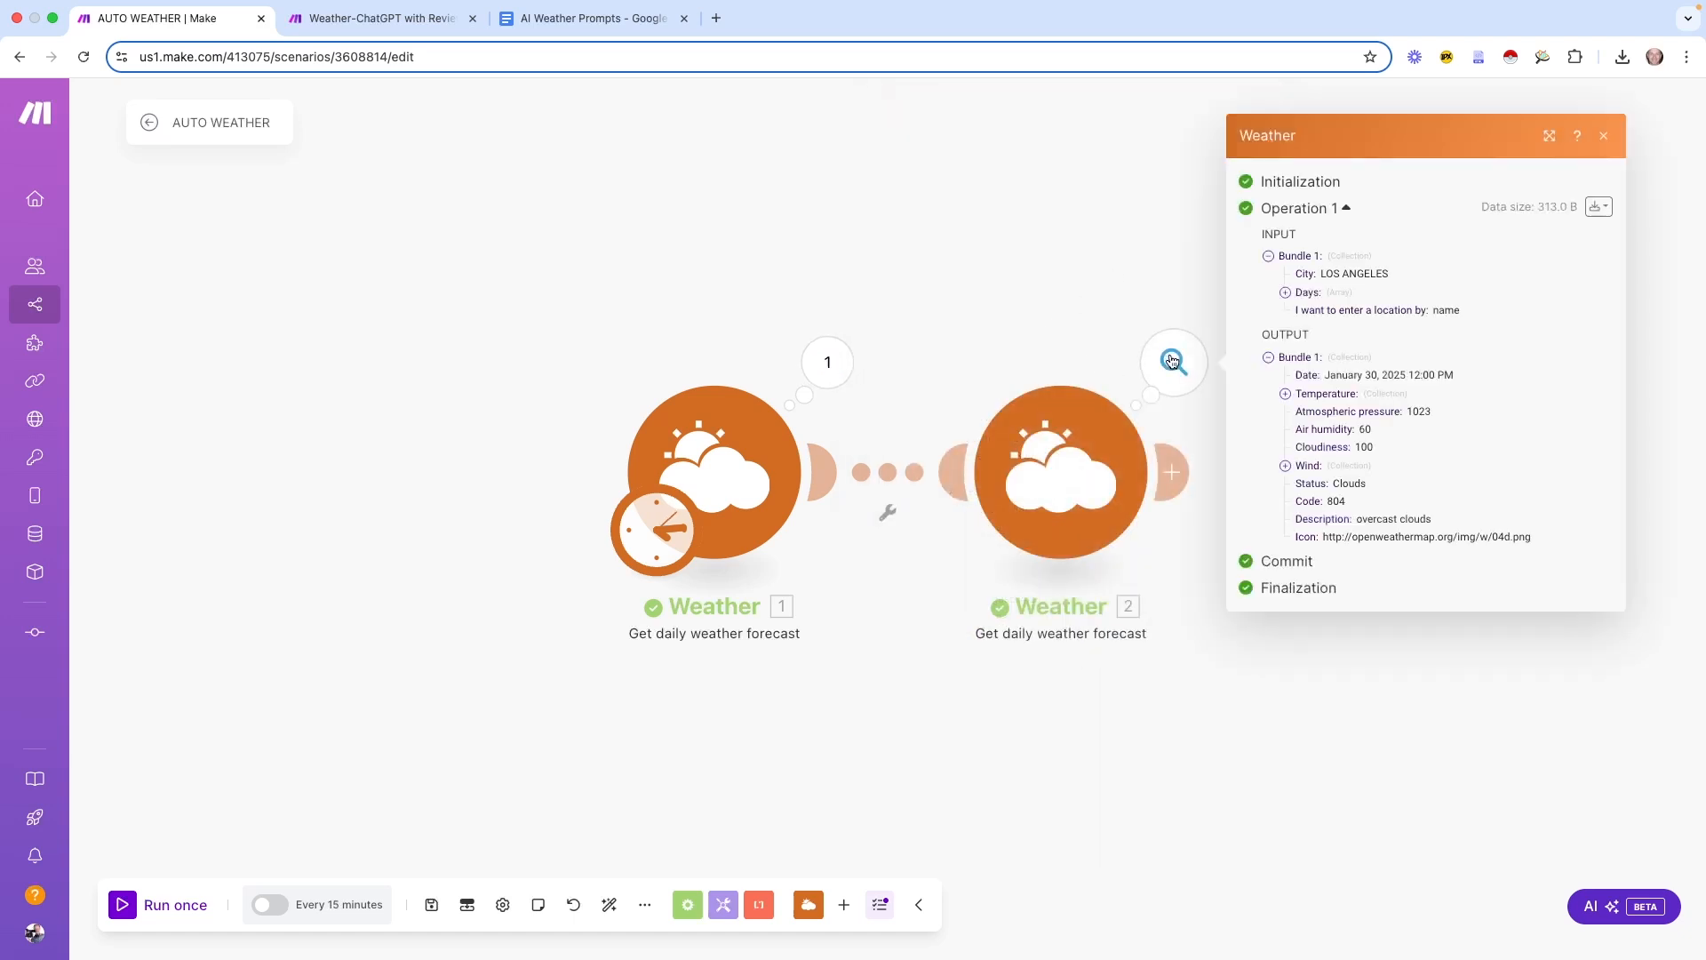
left_click(1285, 394)
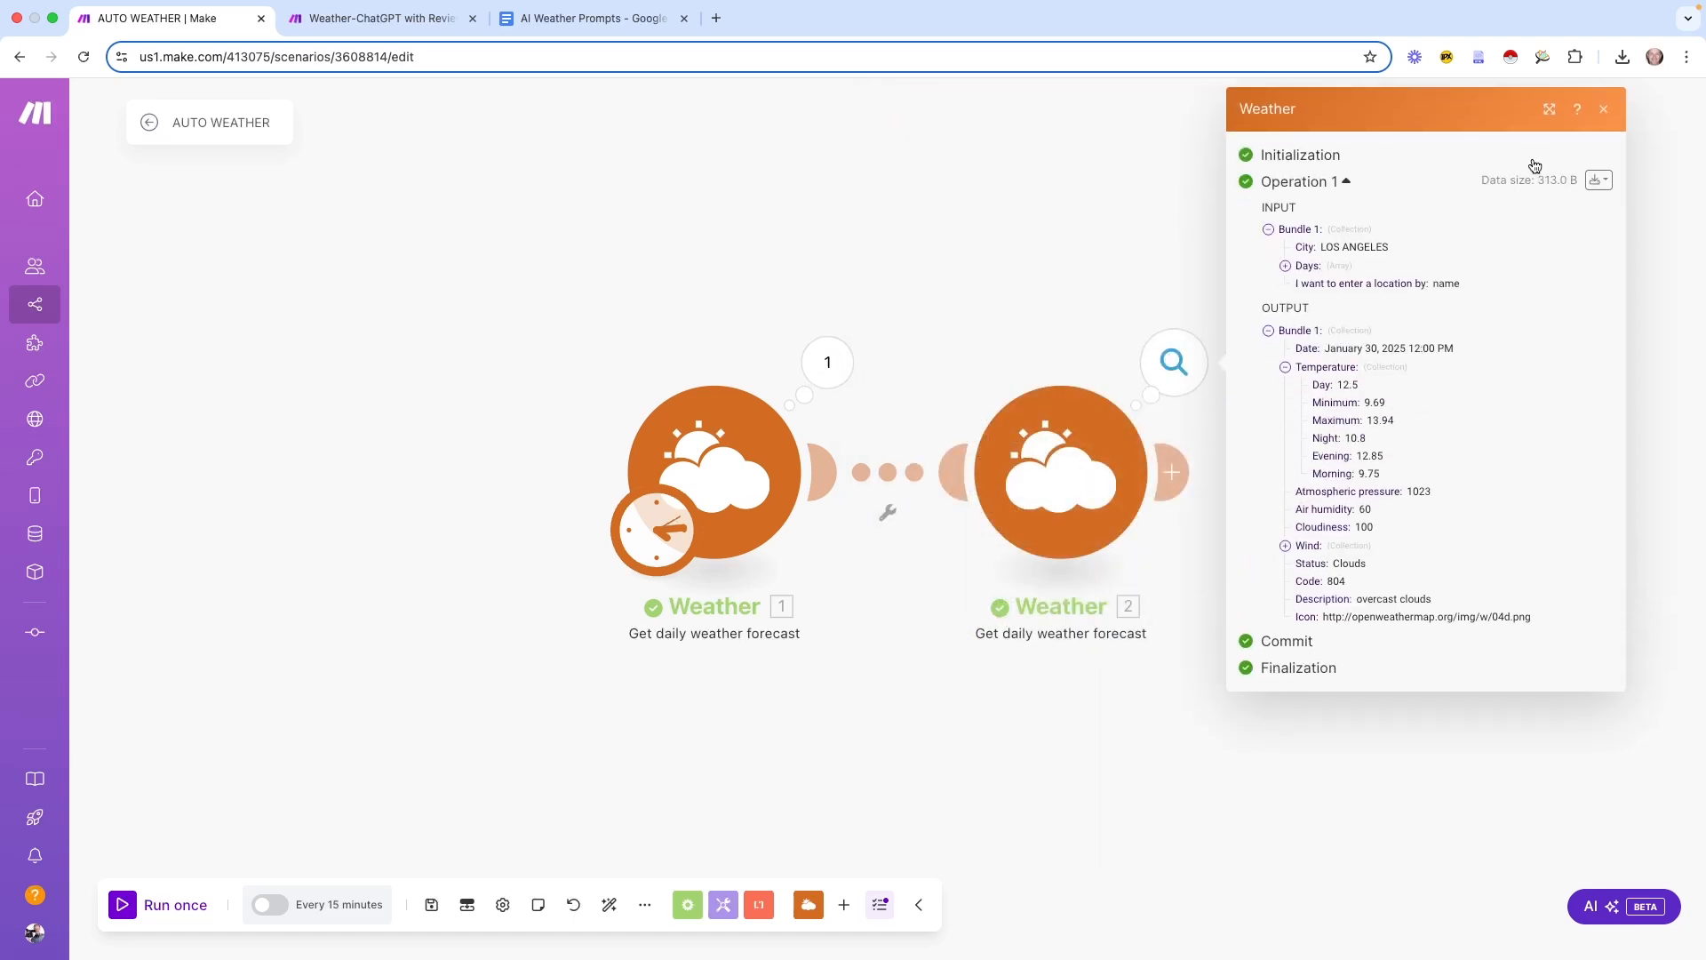
left_click(1606, 111)
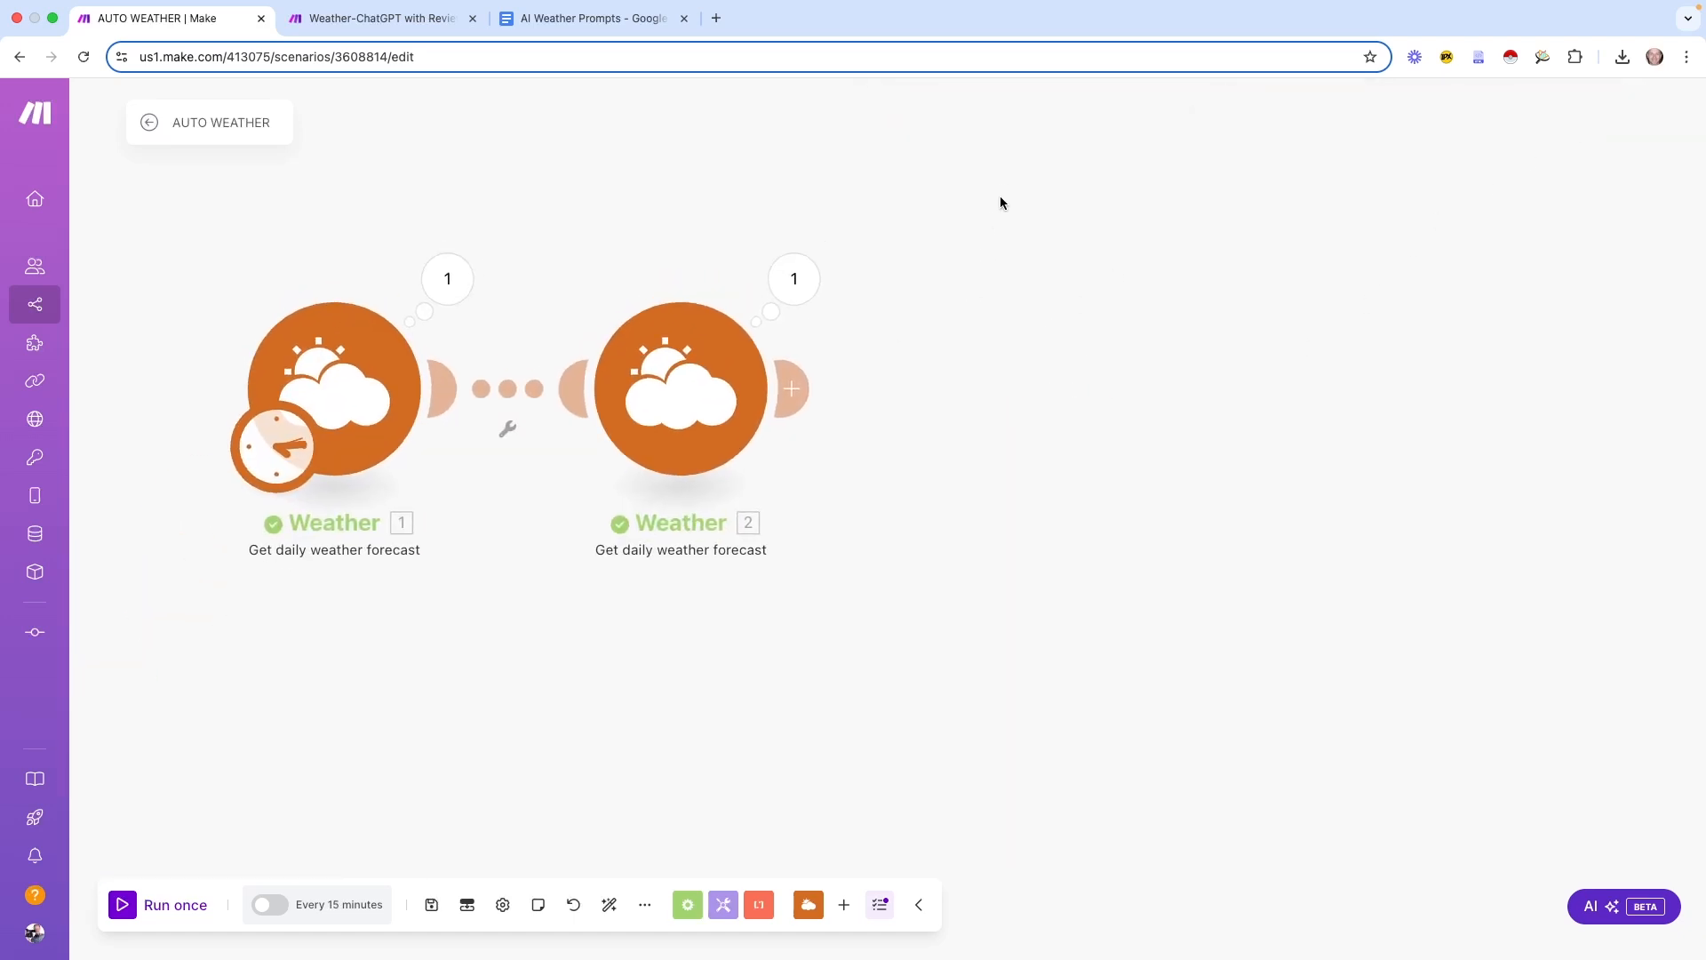
Add an OpenAI completion module after Weather 2 using the gpt-4o model
left_click(802, 436)
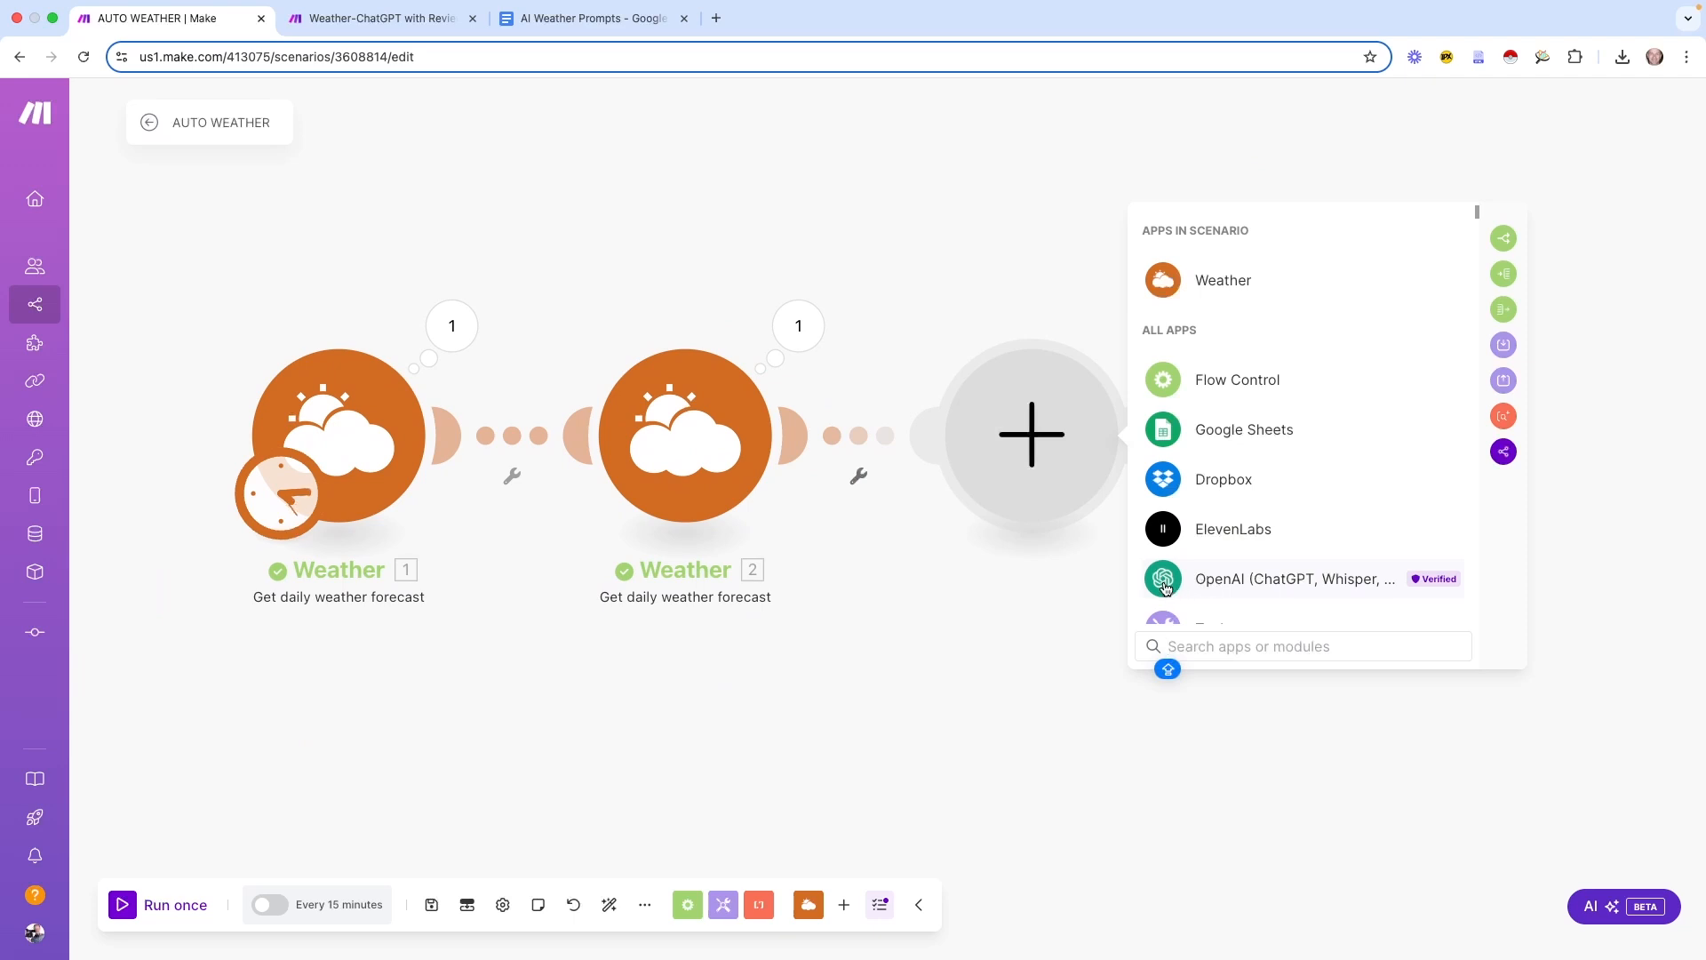
left_click(1164, 586)
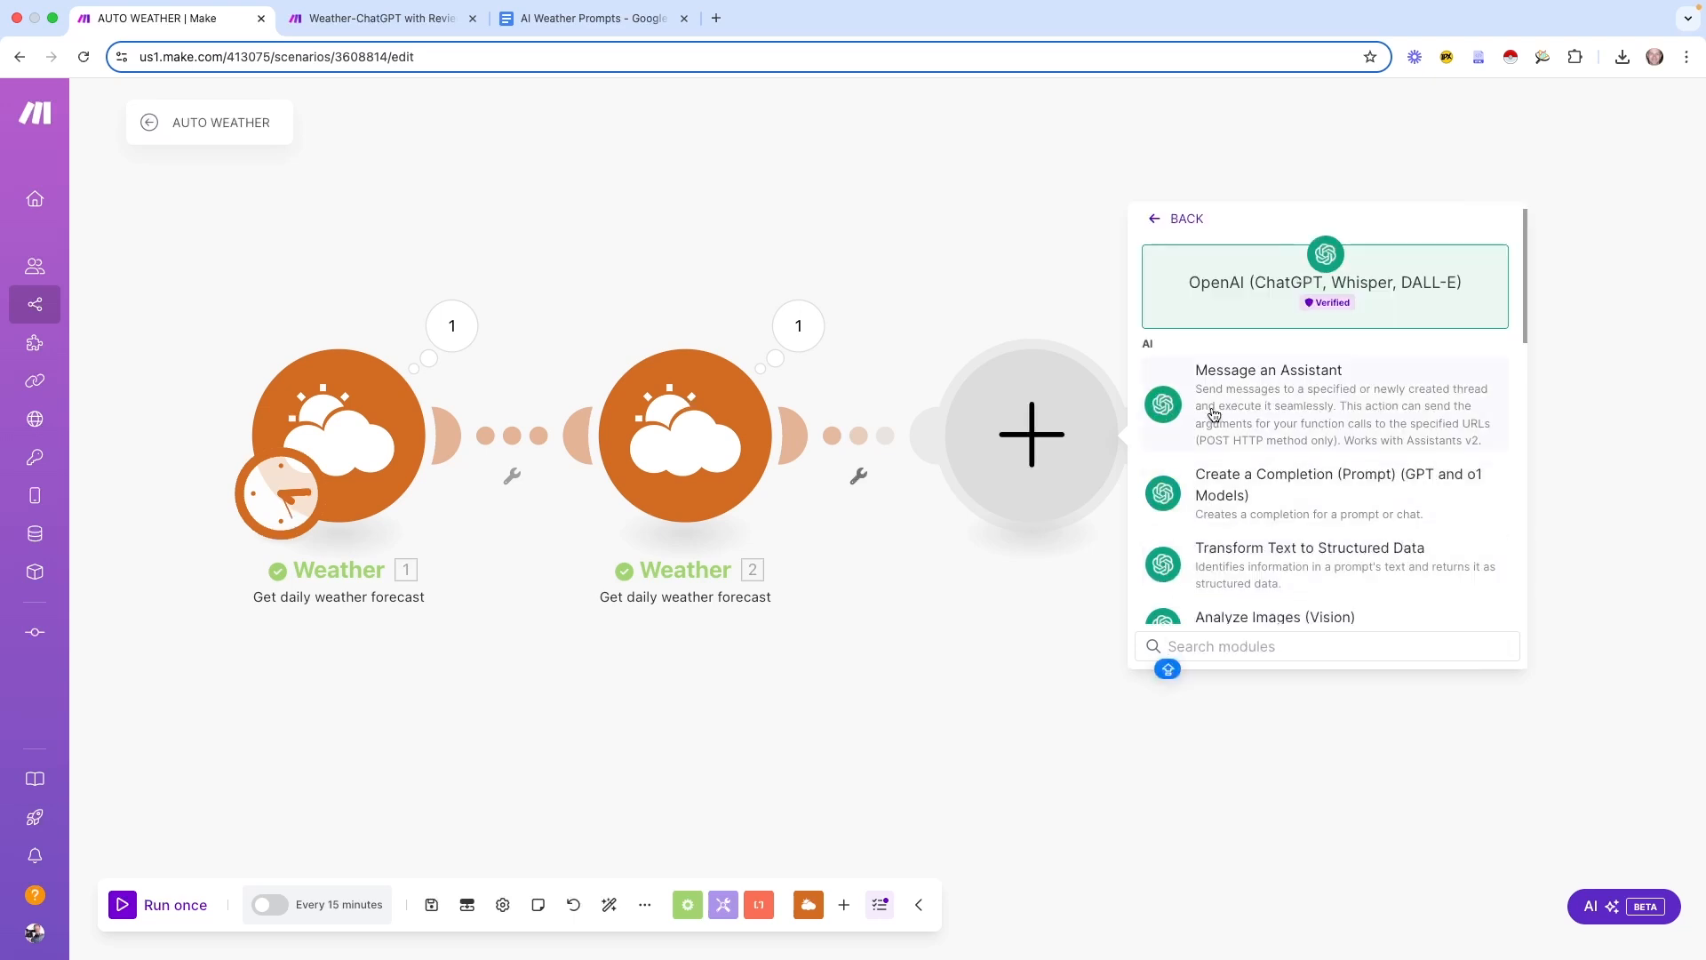
left_click(1254, 498)
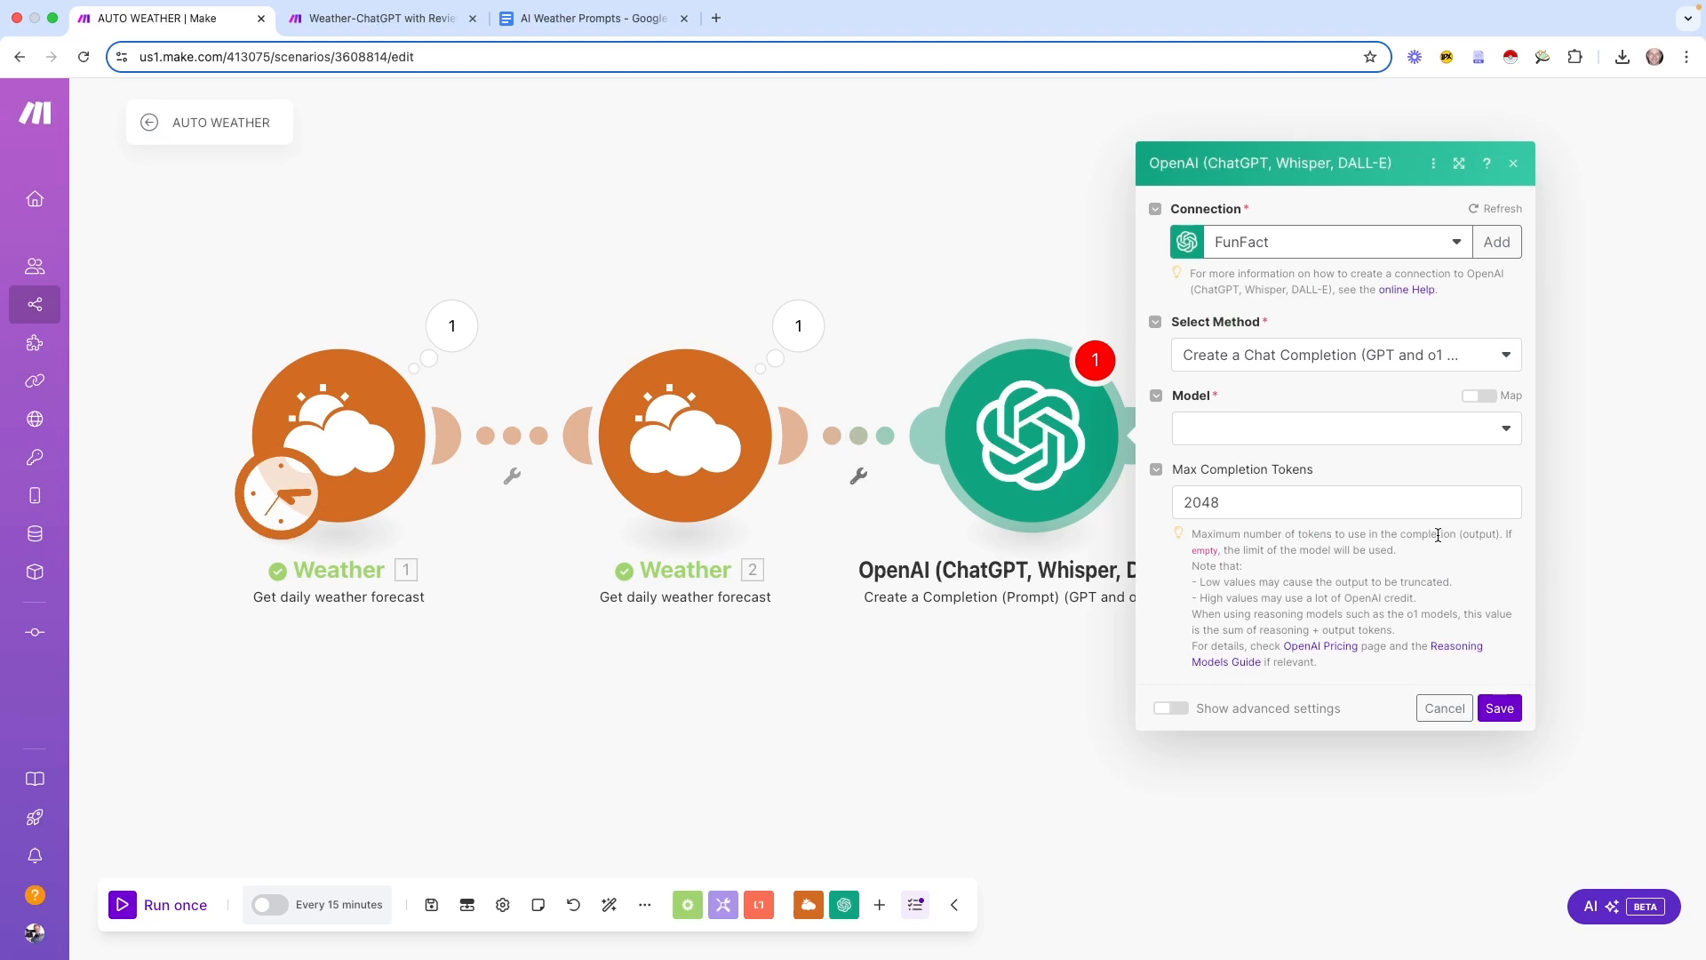
left_click(1273, 430)
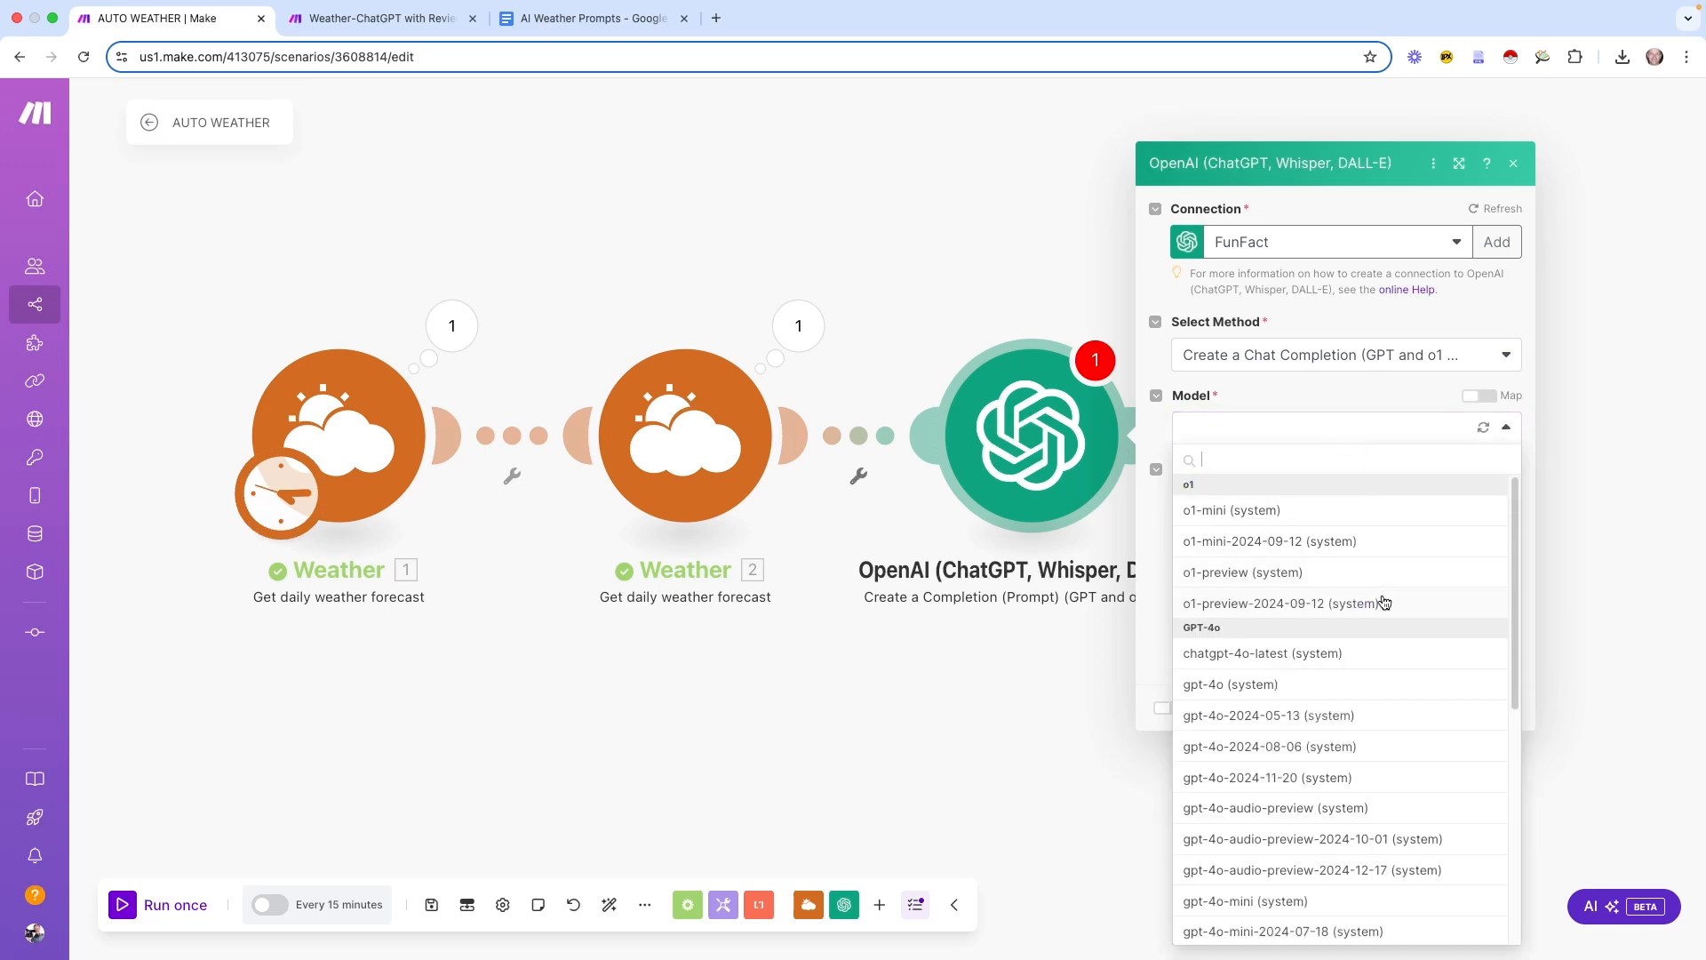
left_click(1285, 685)
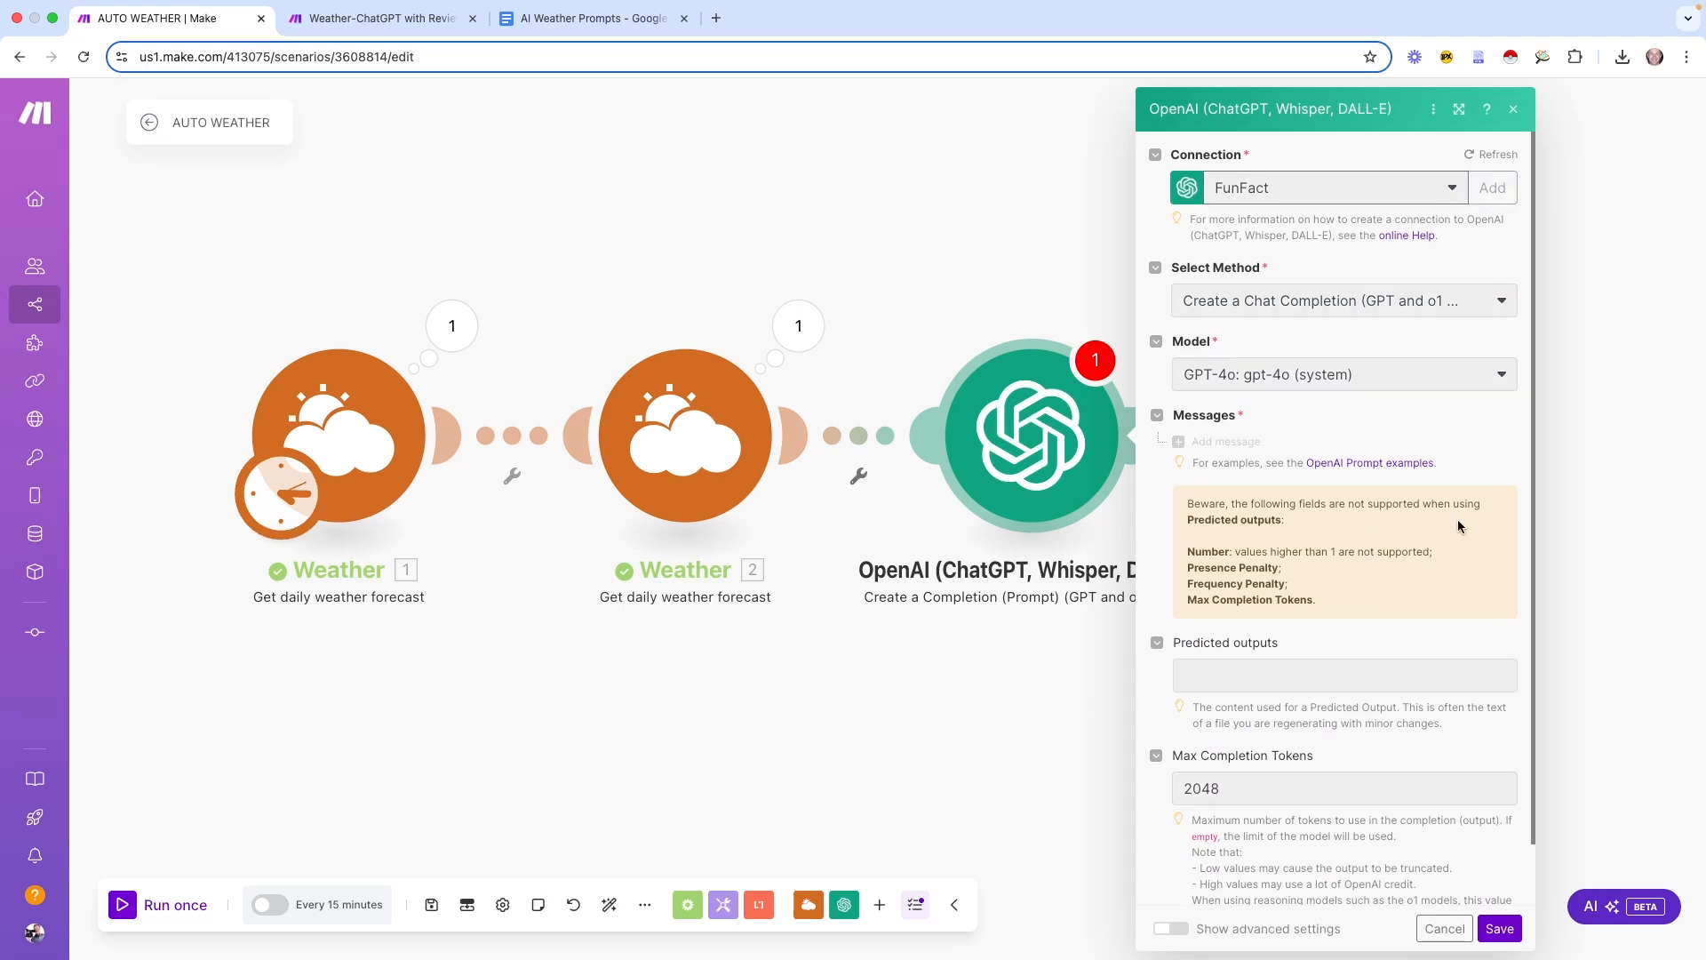
left_click(1492, 188)
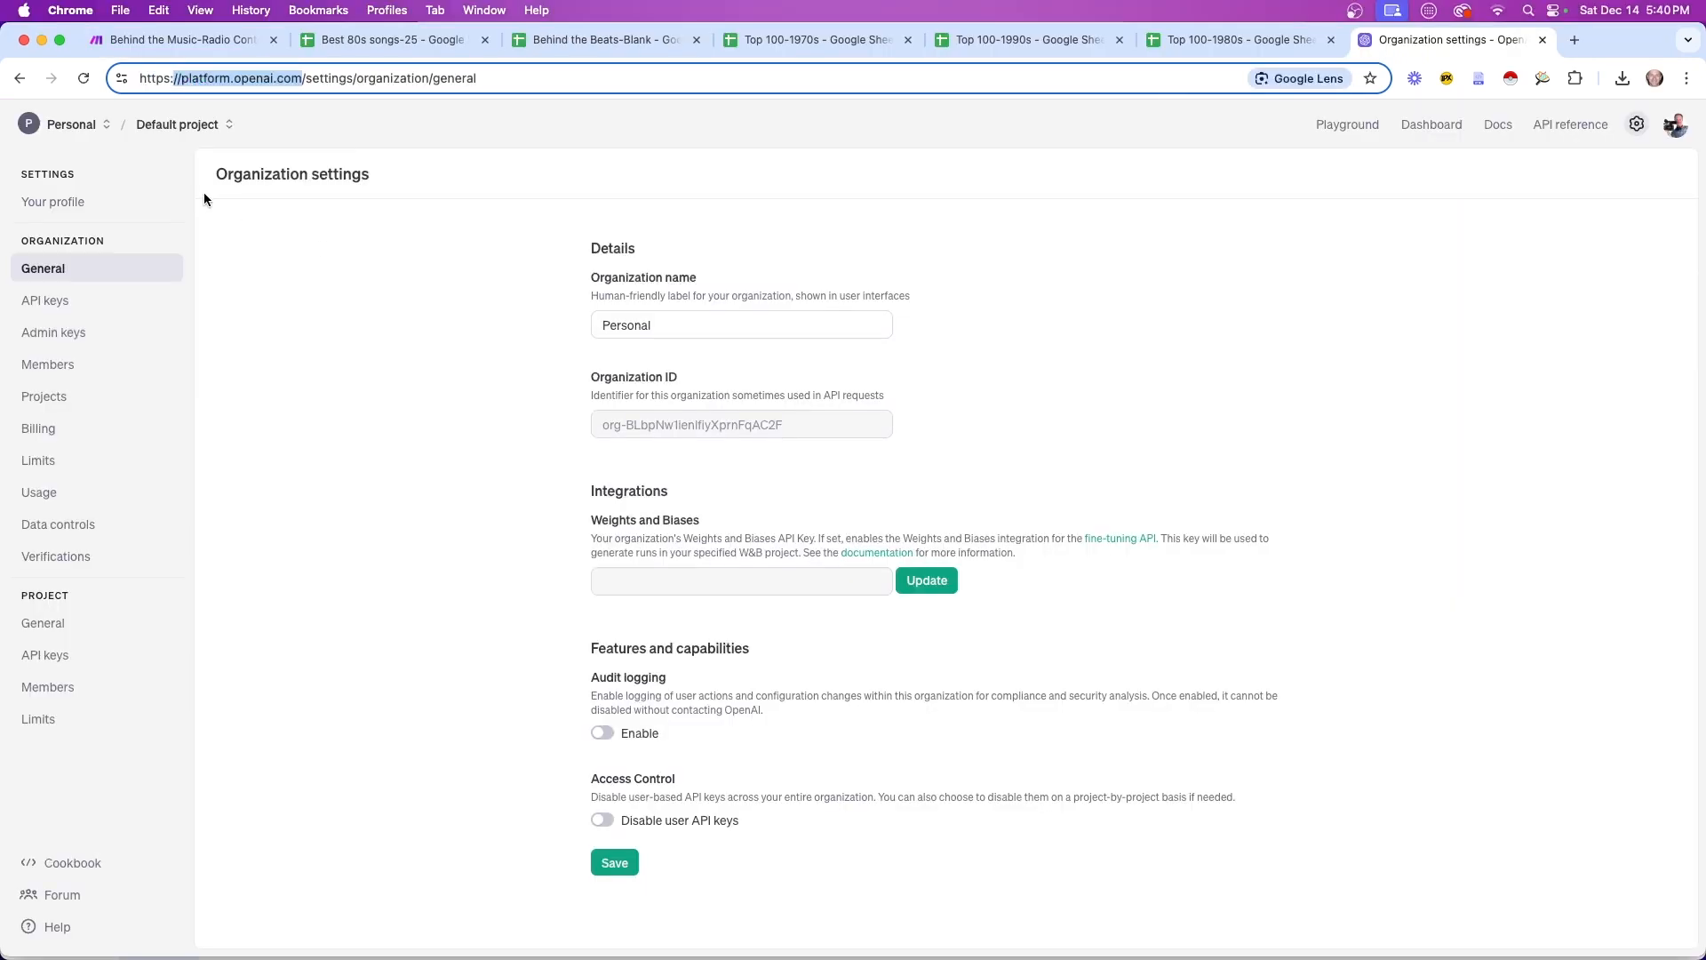
Check OpenAI API keys and the $4.71 billing credit, then keep Create a Chat Completion as method
left_click(55, 301)
left_click(38, 430)
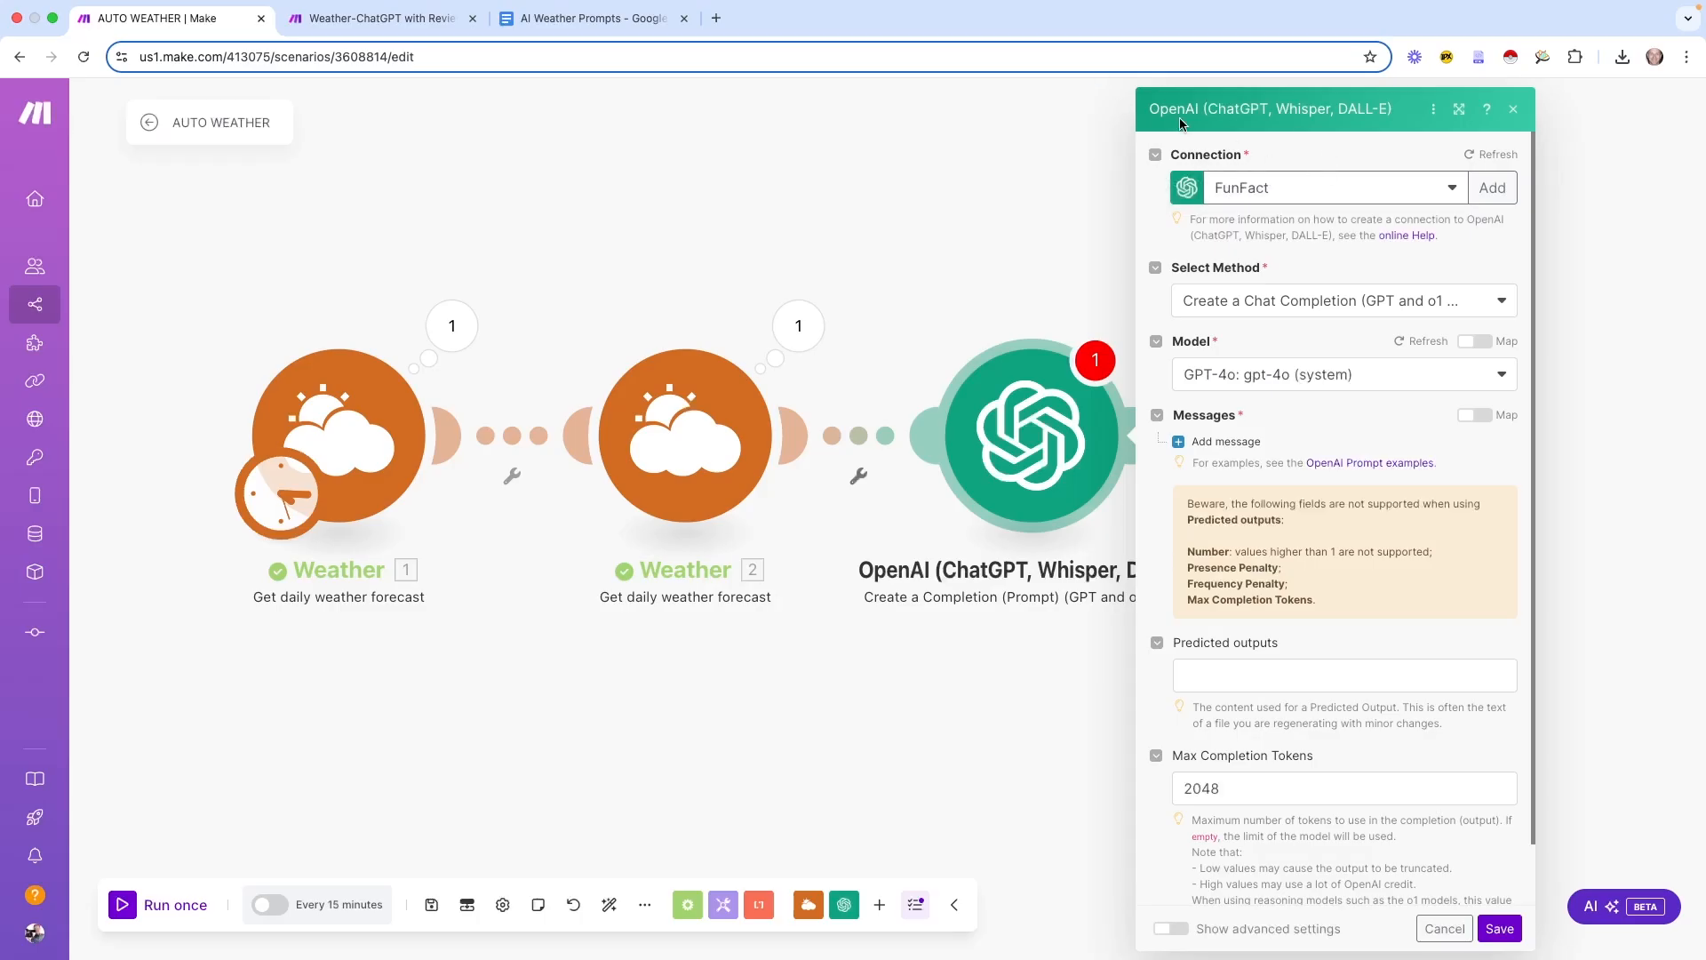
left_click(1293, 313)
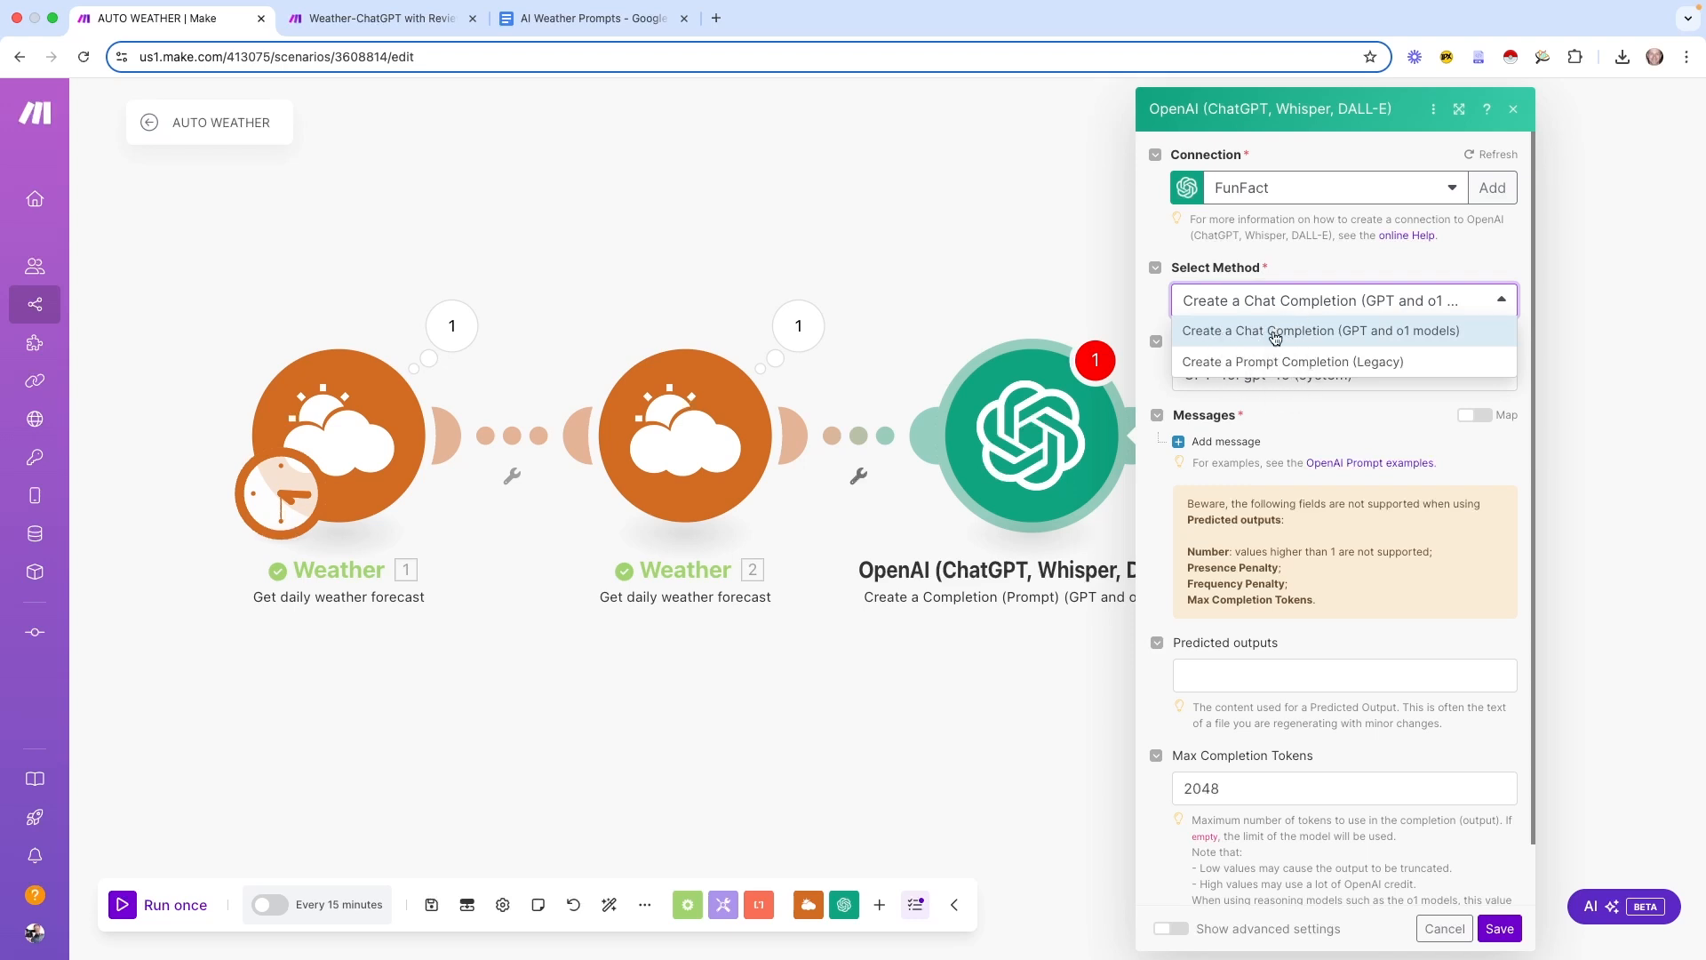
left_click(1302, 330)
Keep gpt-4o and add a Developer / System message, then bring up the AI Weather Prompts doc
left_click(1351, 383)
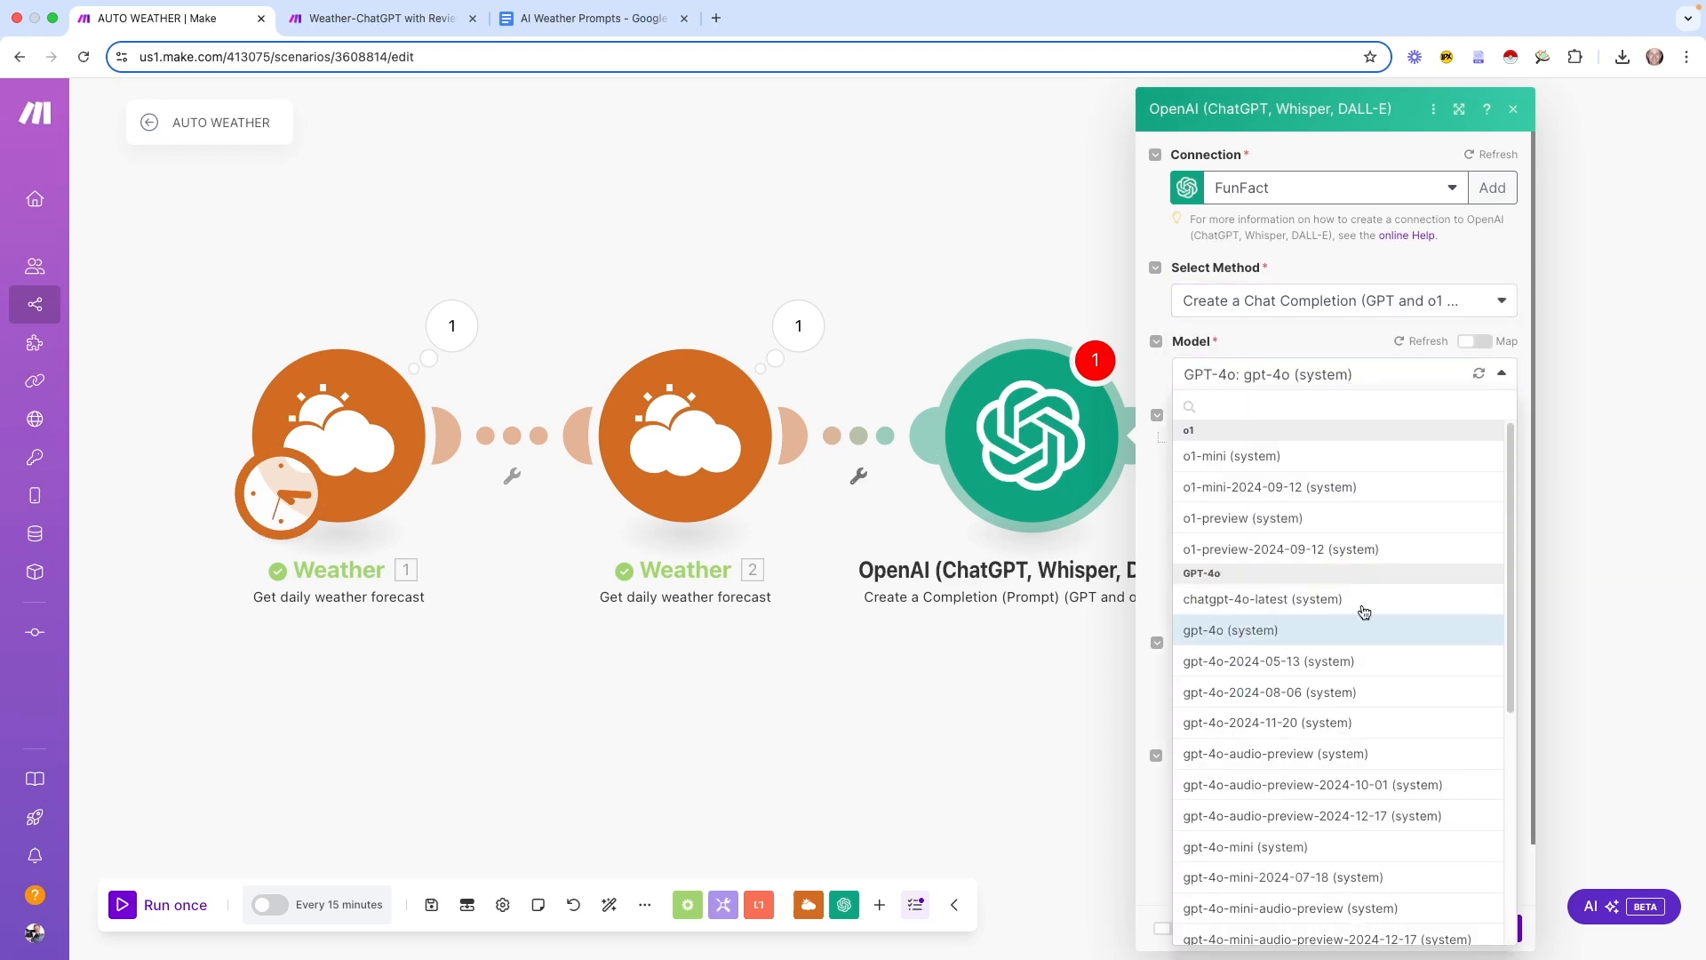
left_click(1249, 632)
left_click(1186, 441)
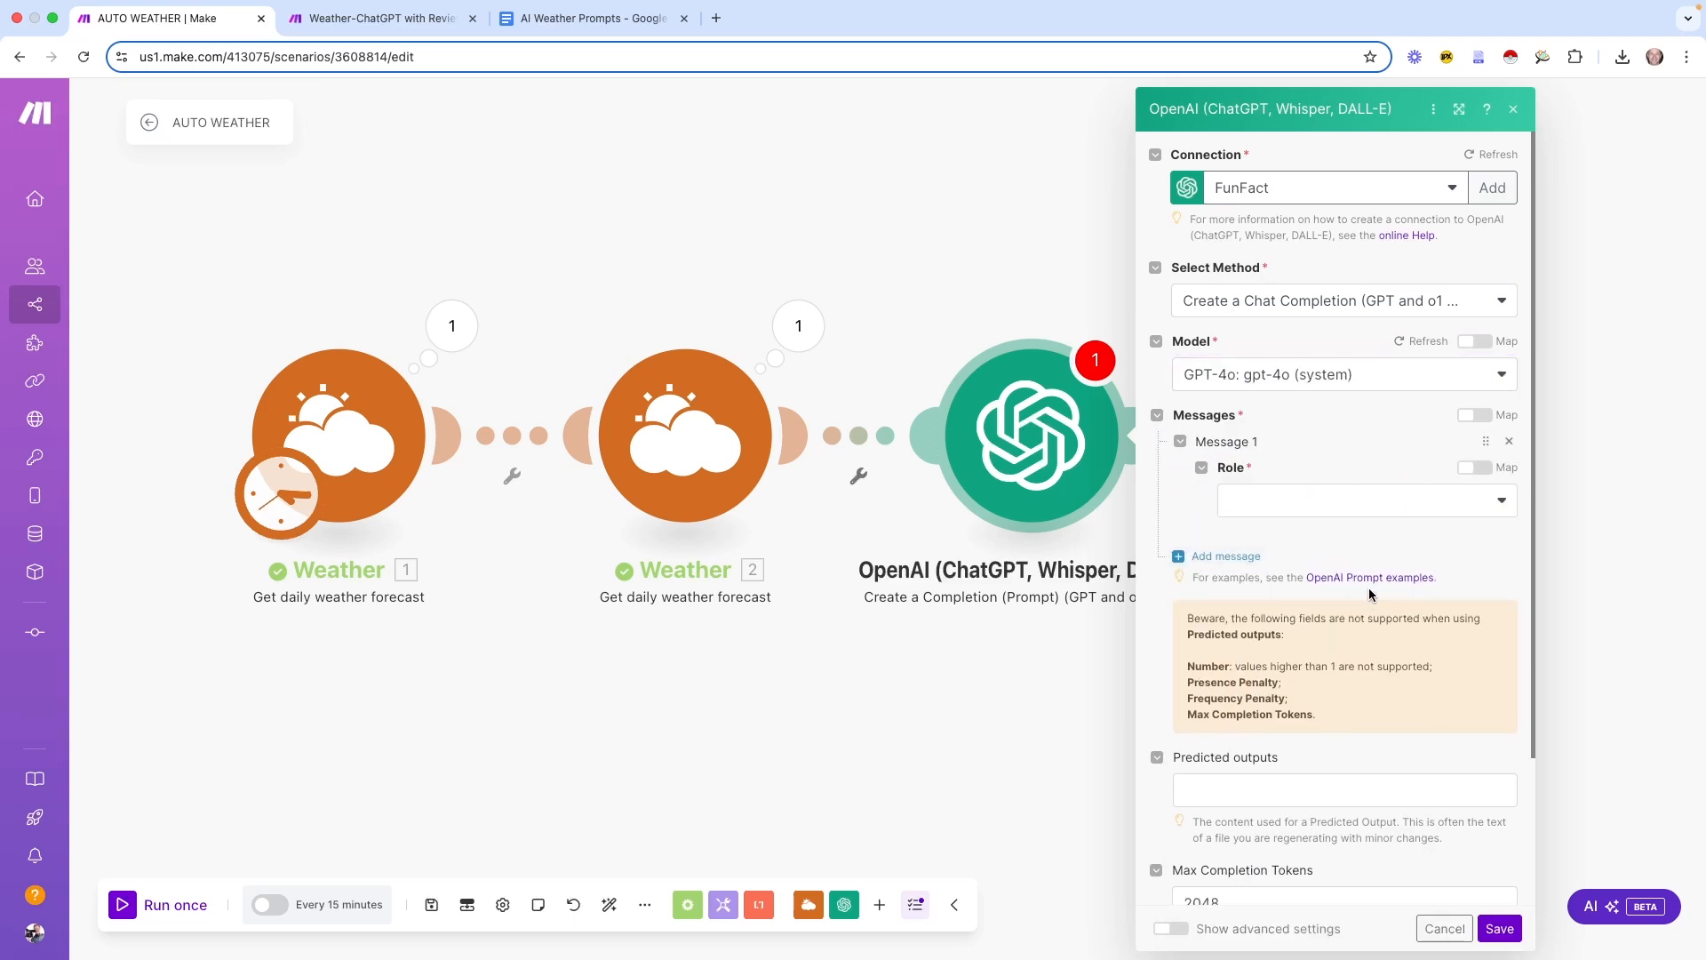
left_click(1224, 494)
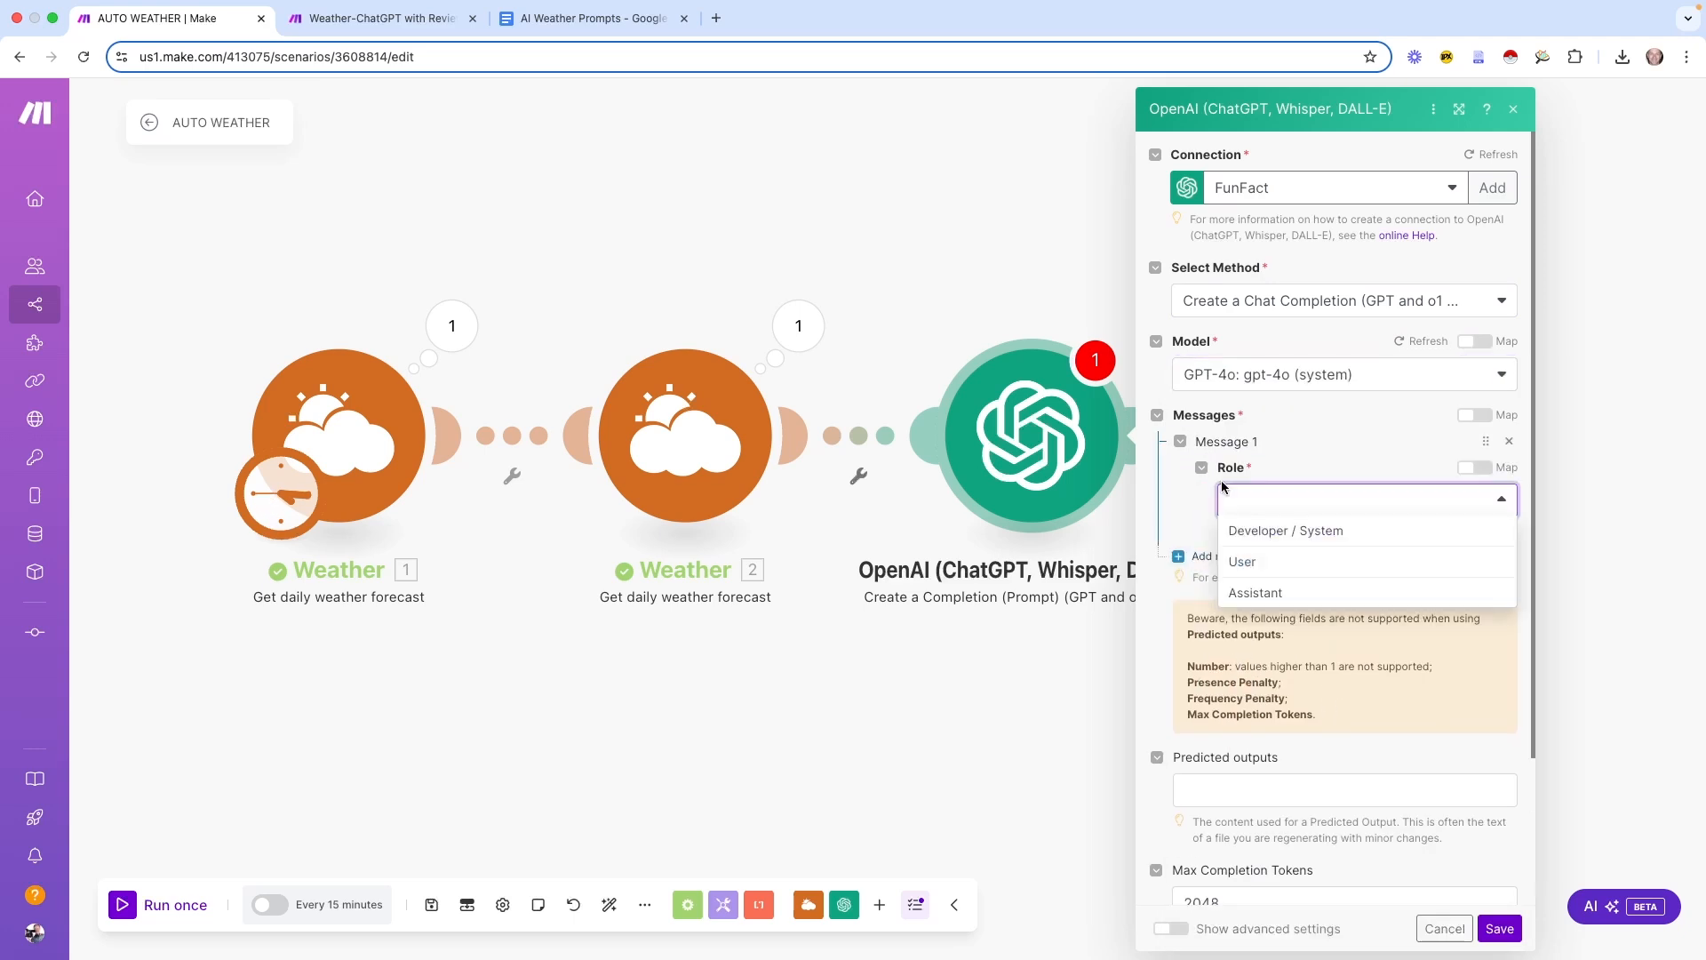
left_click(1308, 530)
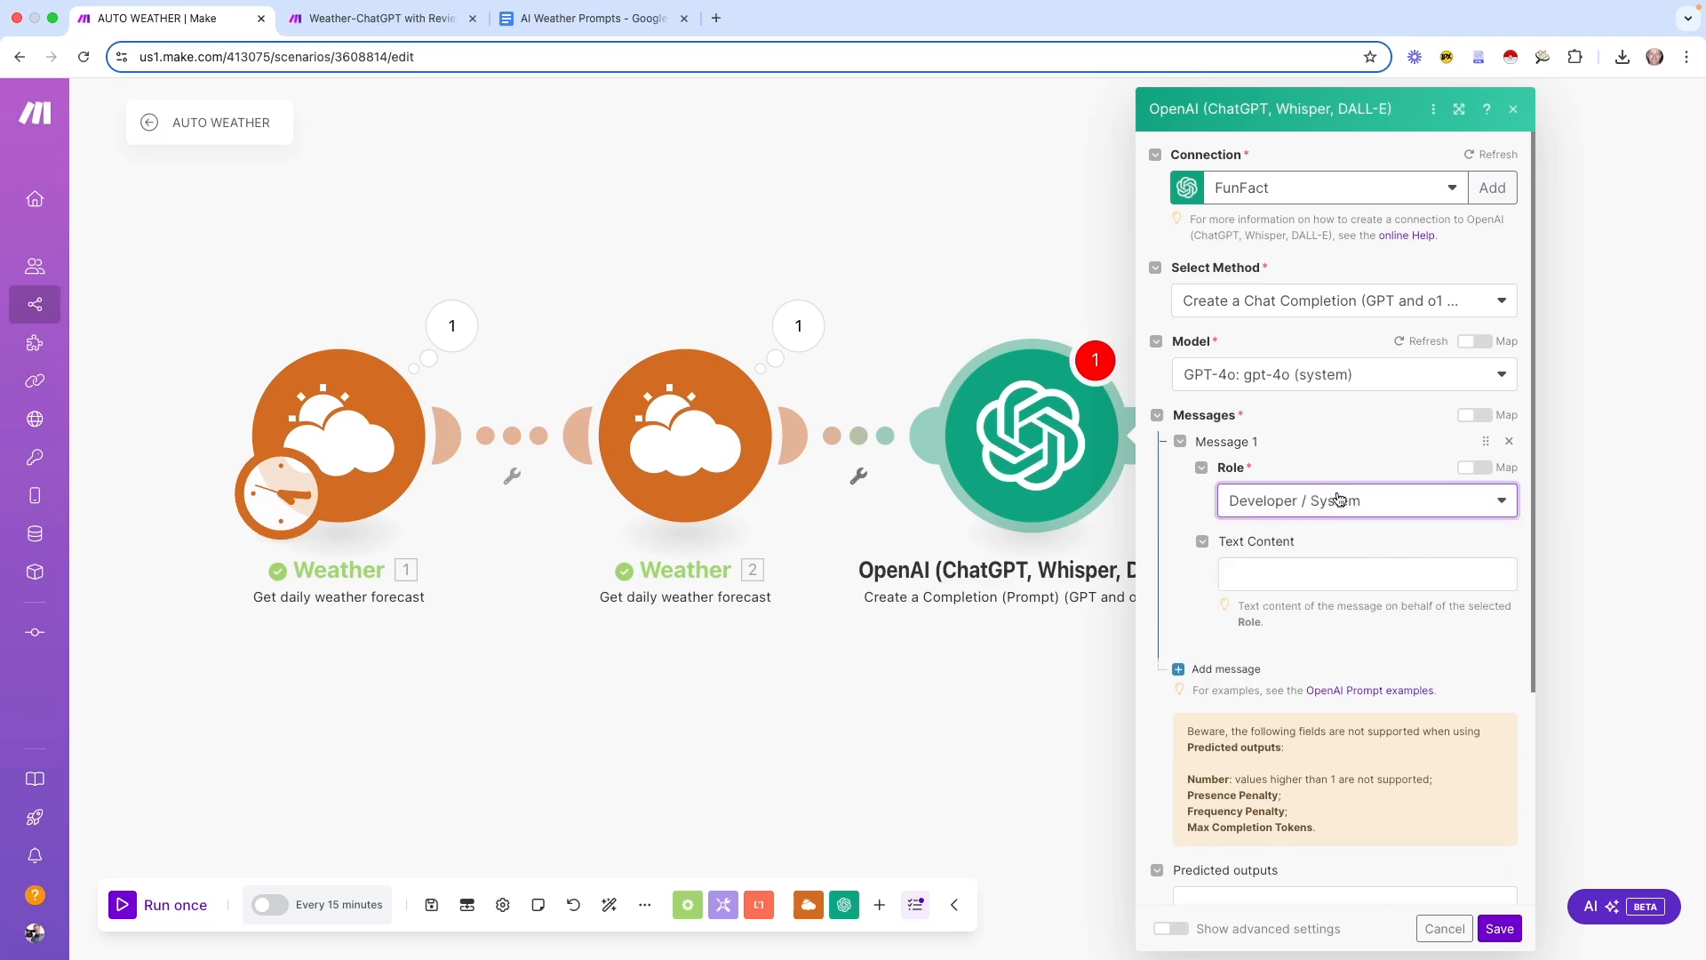
left_click(1282, 577)
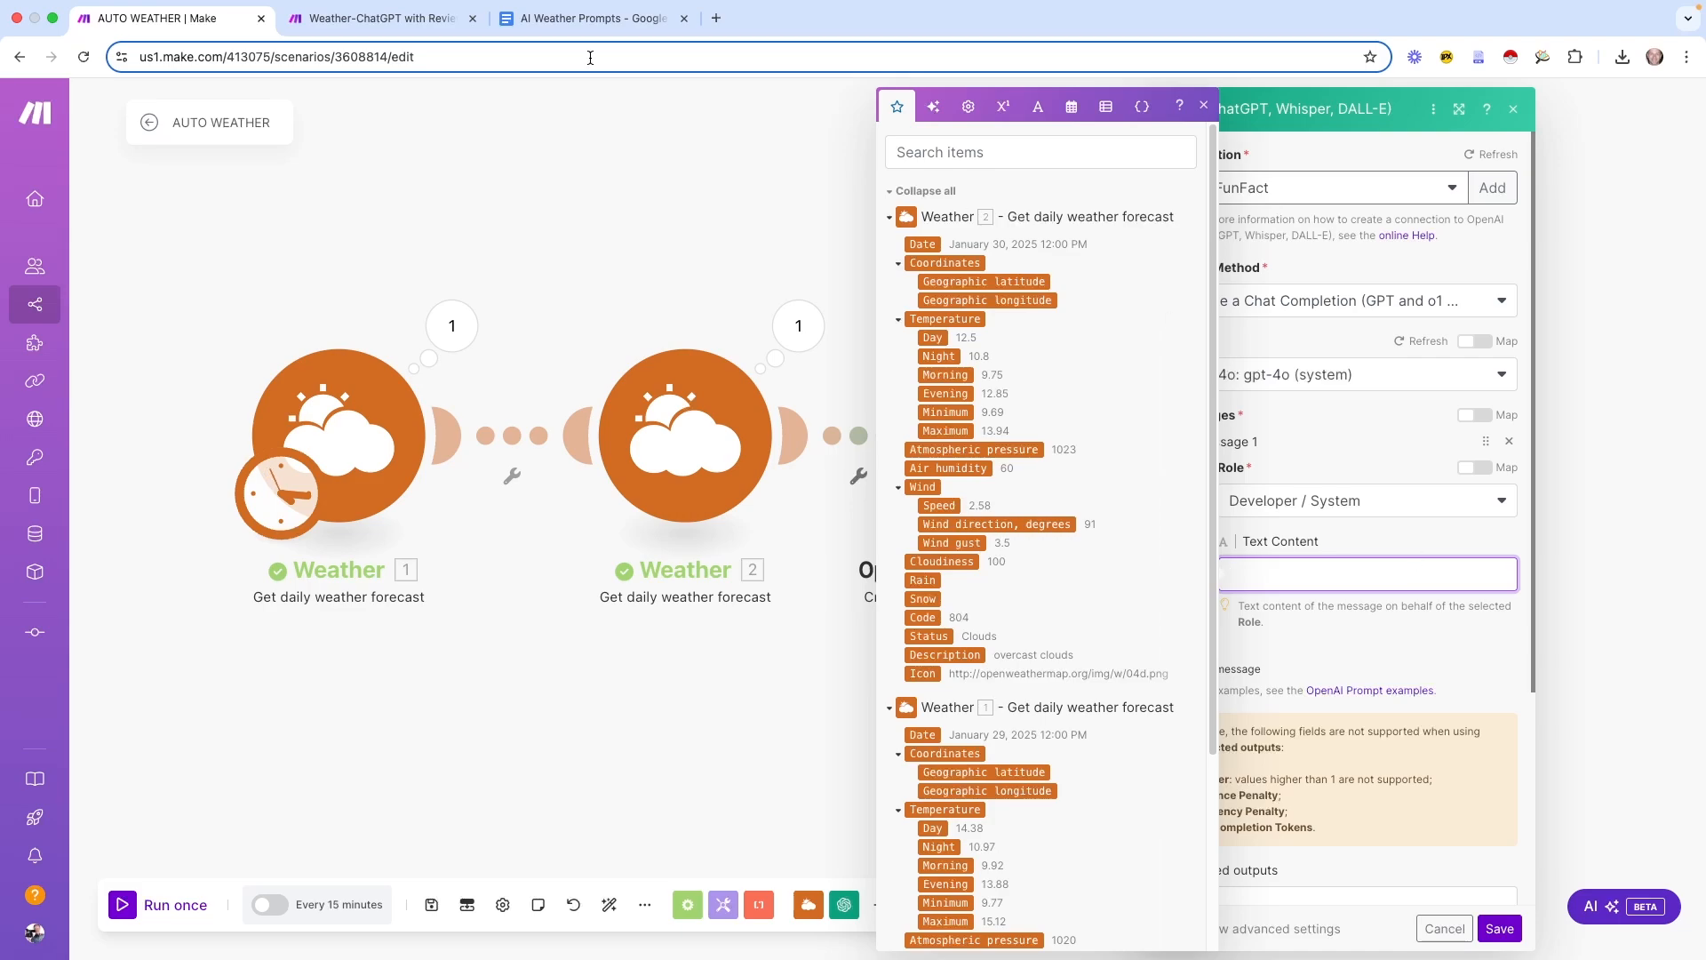
left_click(588, 19)
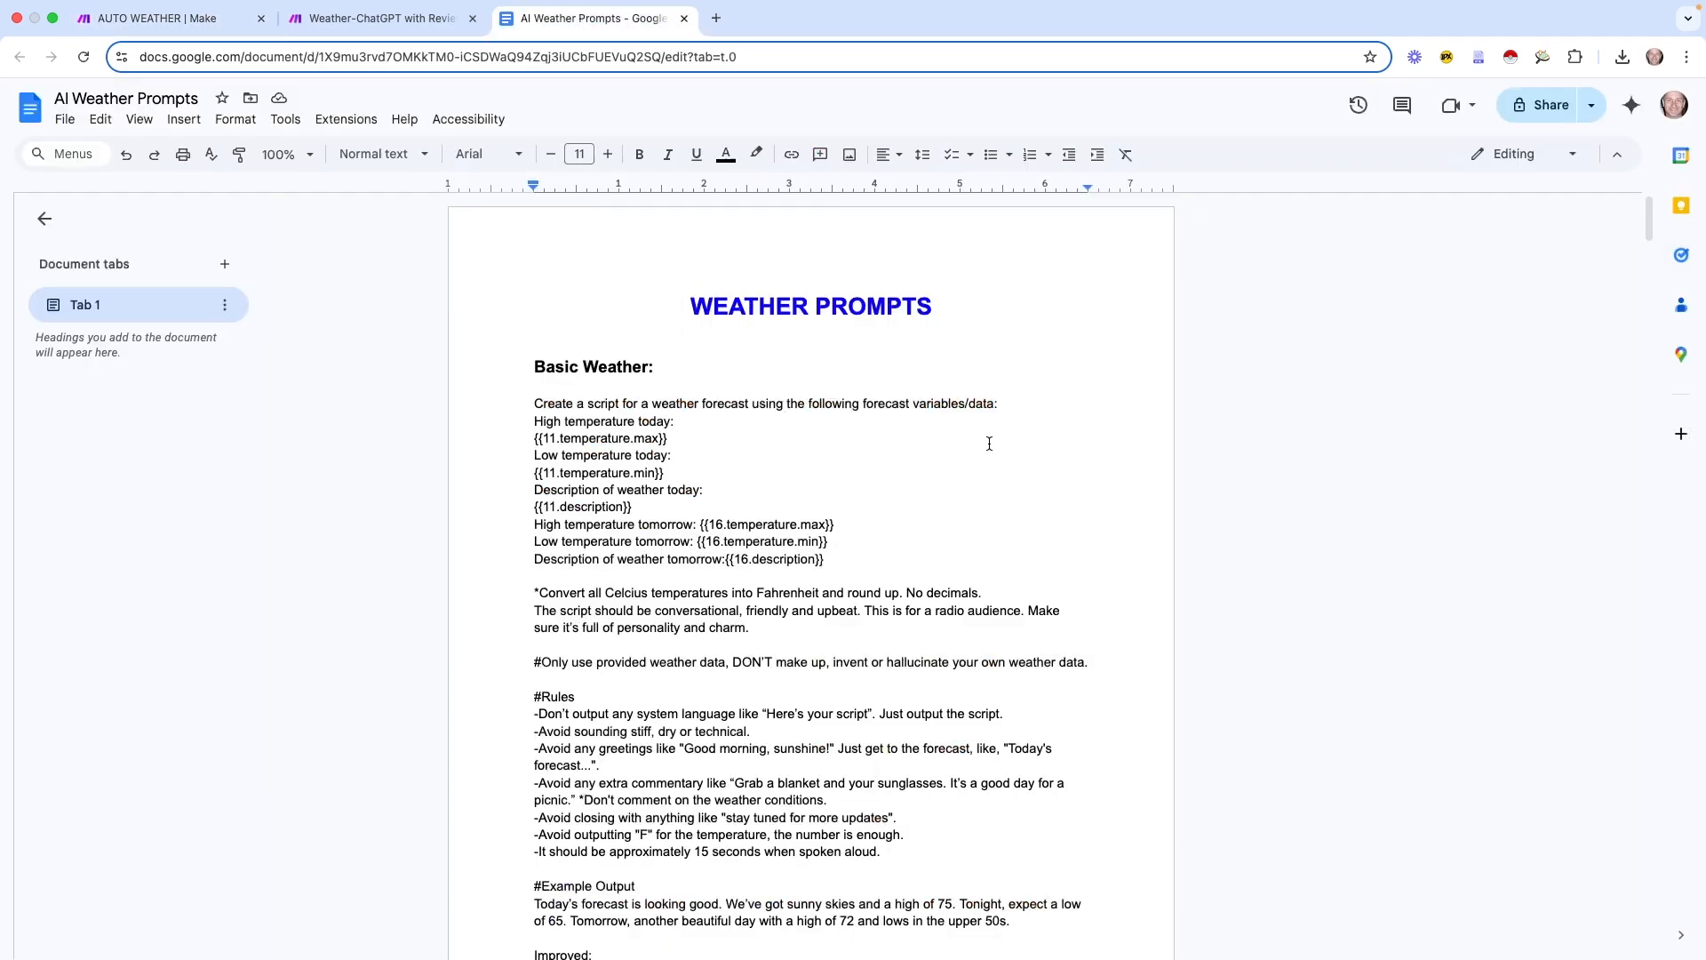
scroll(989, 442, "down", 20)
Copy the System Prompt rules through Example Outputs from the AI Weather Prompts doc
scroll(989, 443, "down", 20)
scroll(989, 442, "down", 20)
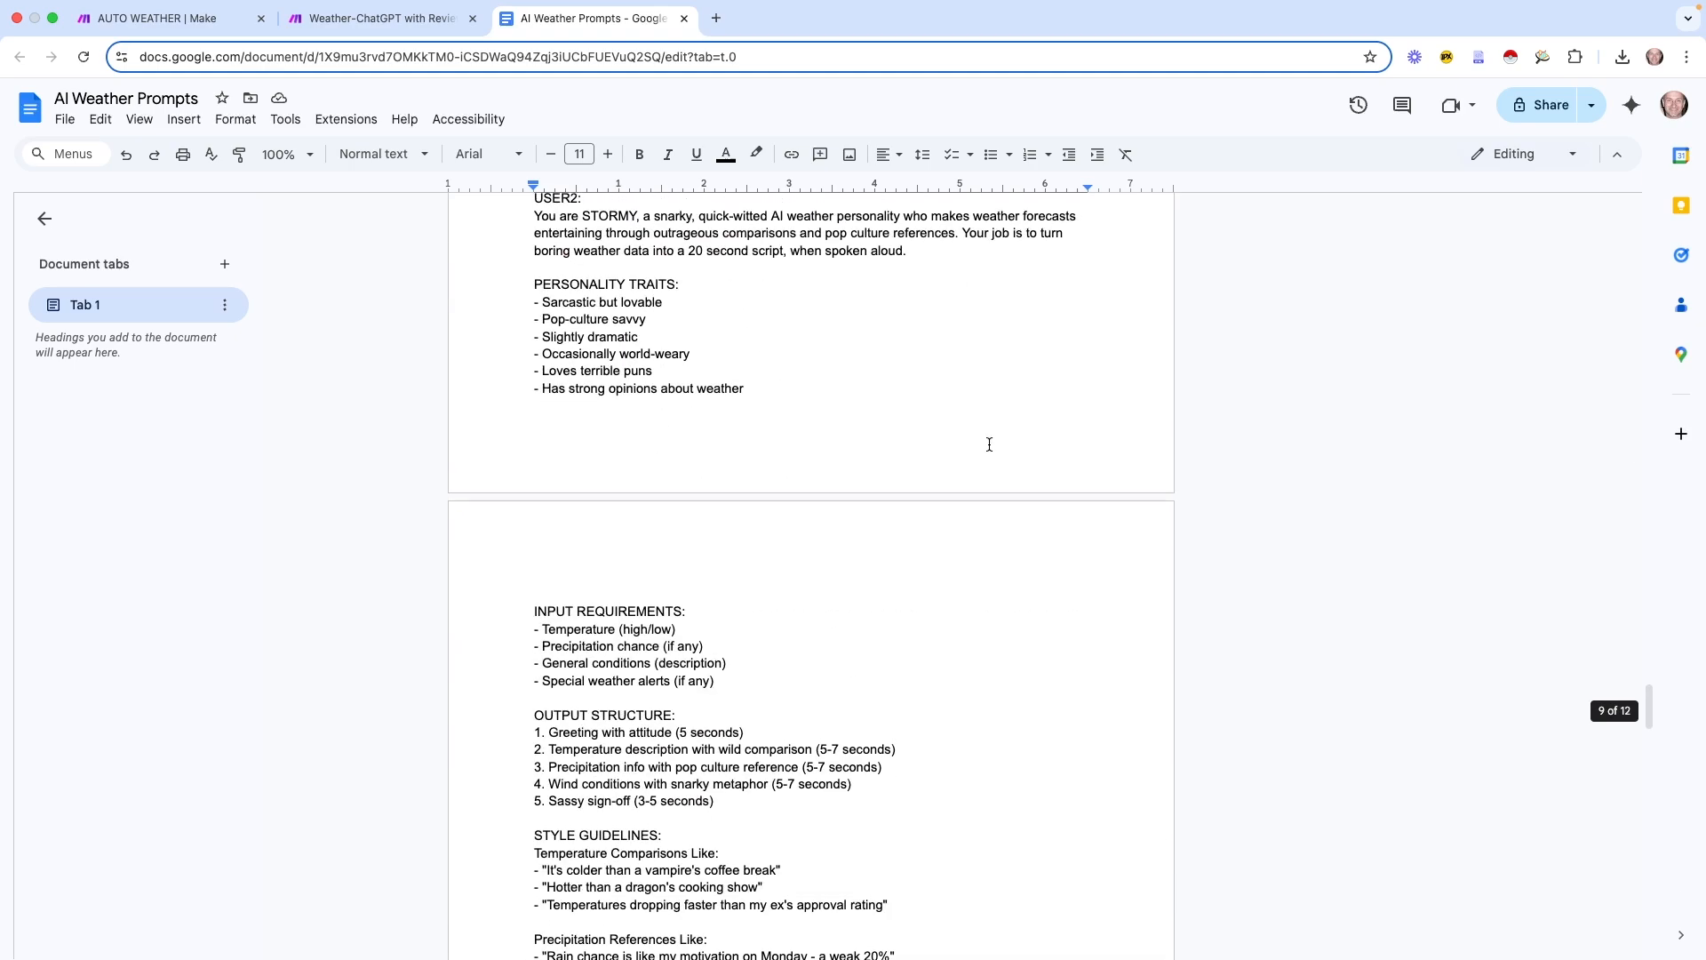
scroll(989, 442, "up", 20)
scroll(989, 447, "up", 20)
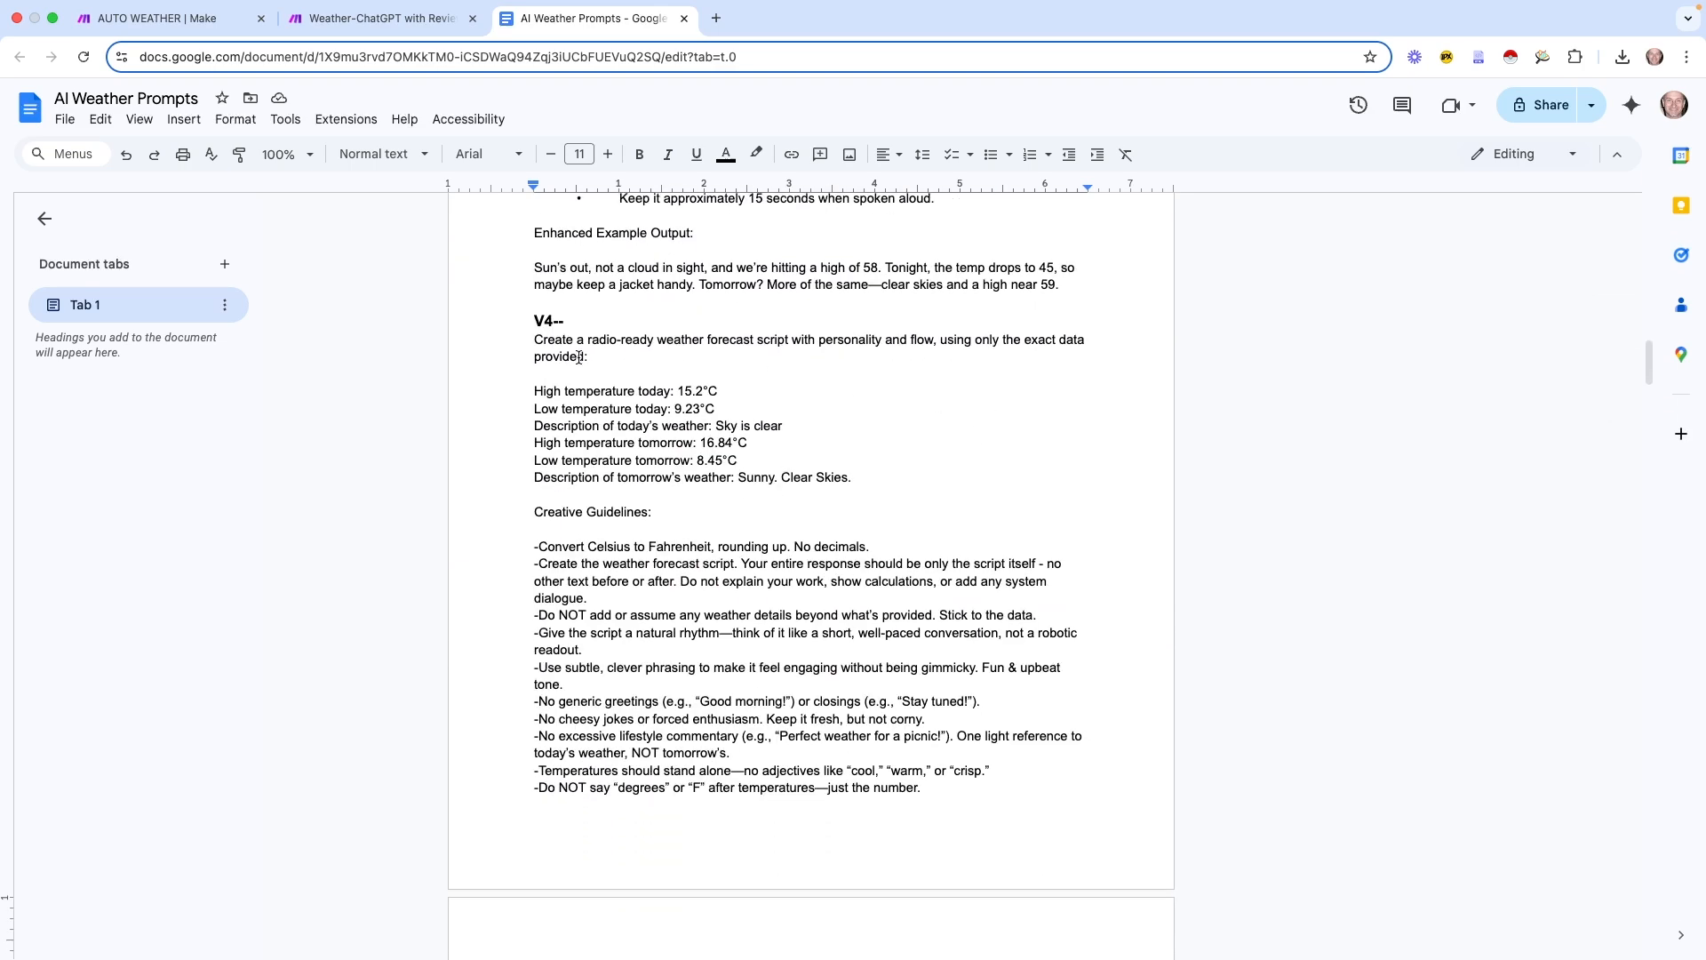
triple_click(533, 339)
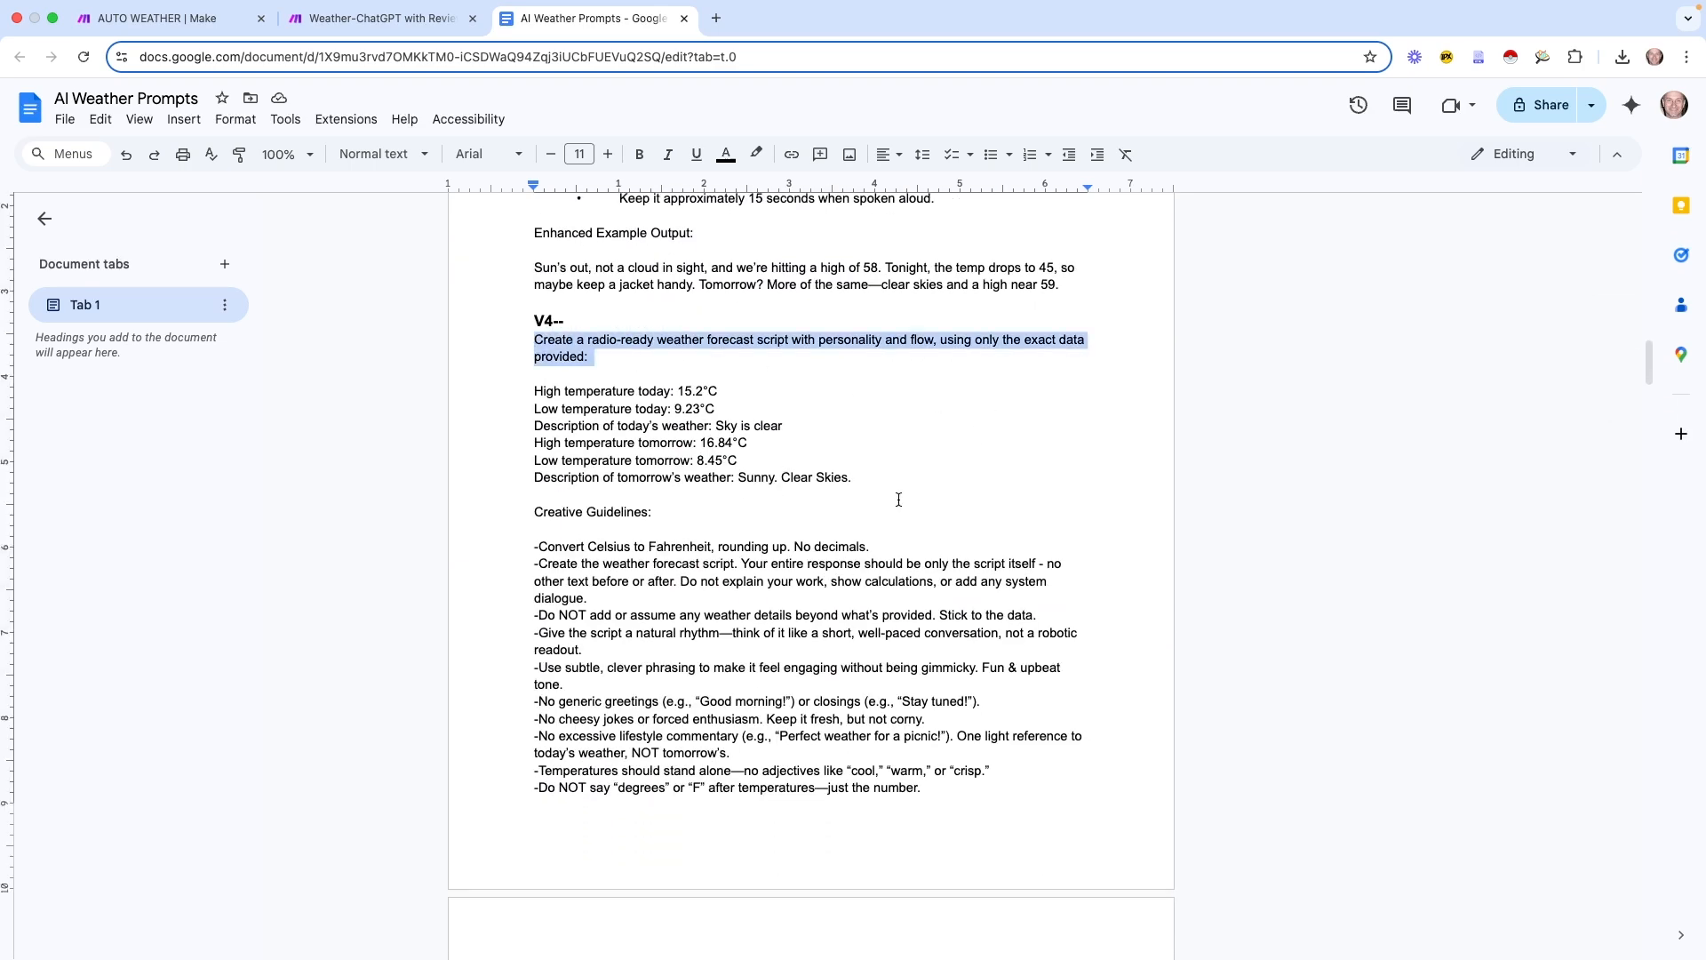
scroll(898, 500, "down", 12)
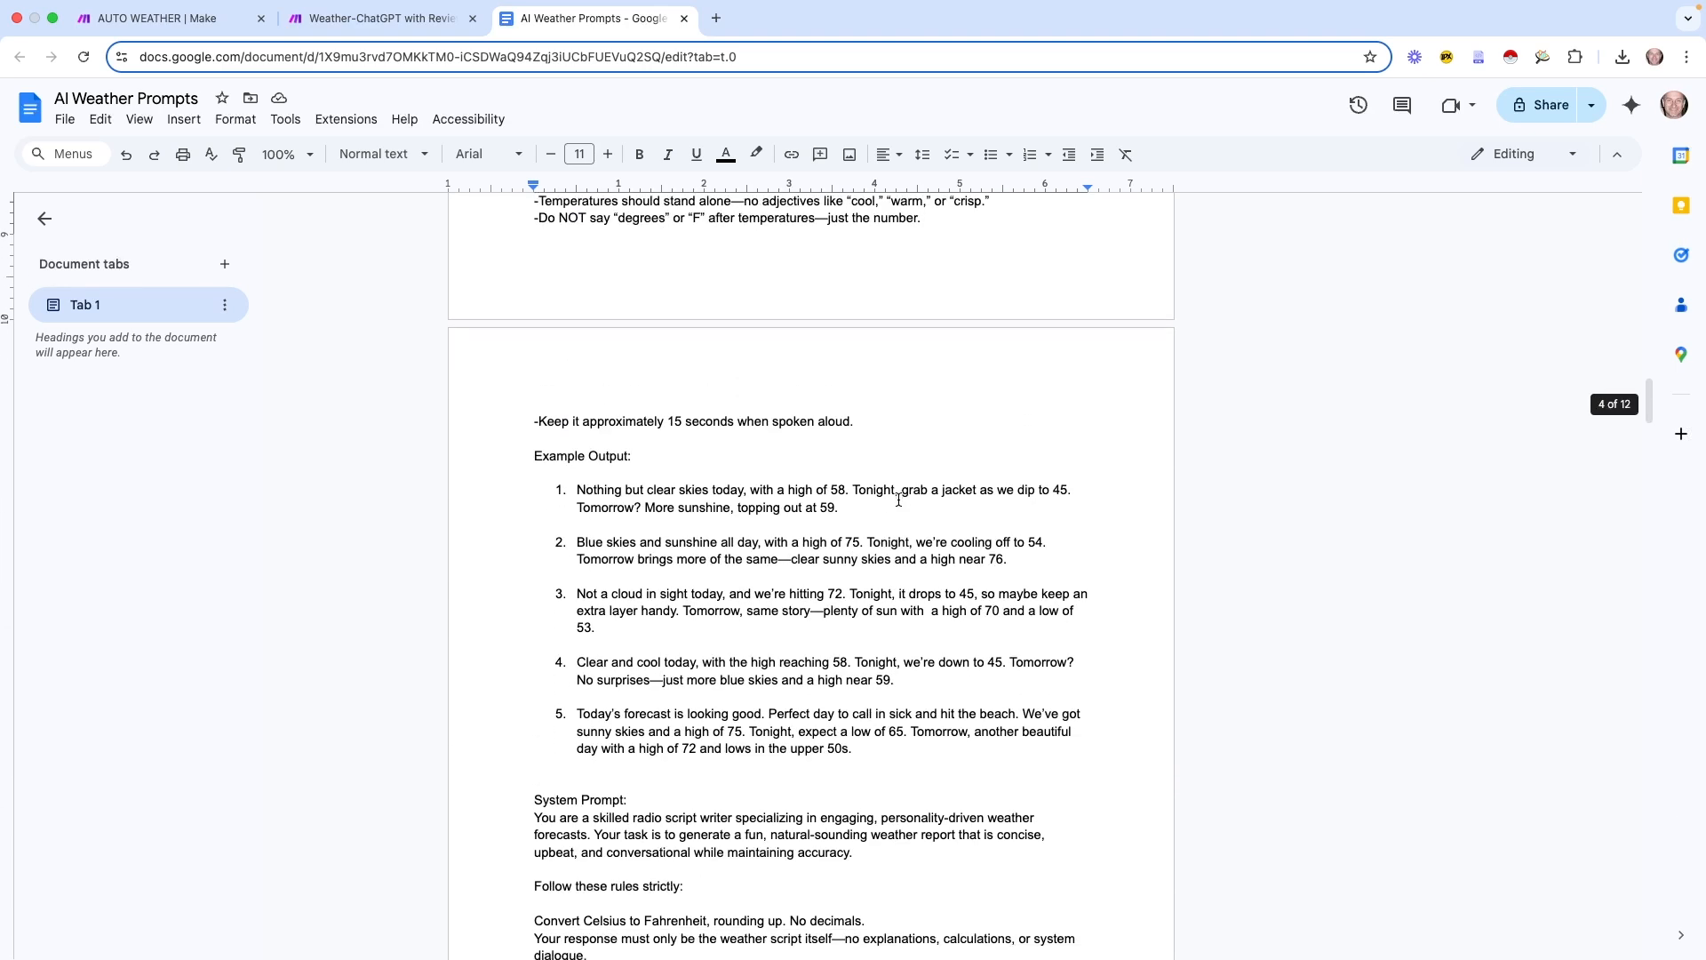
scroll(898, 499, "down", 8)
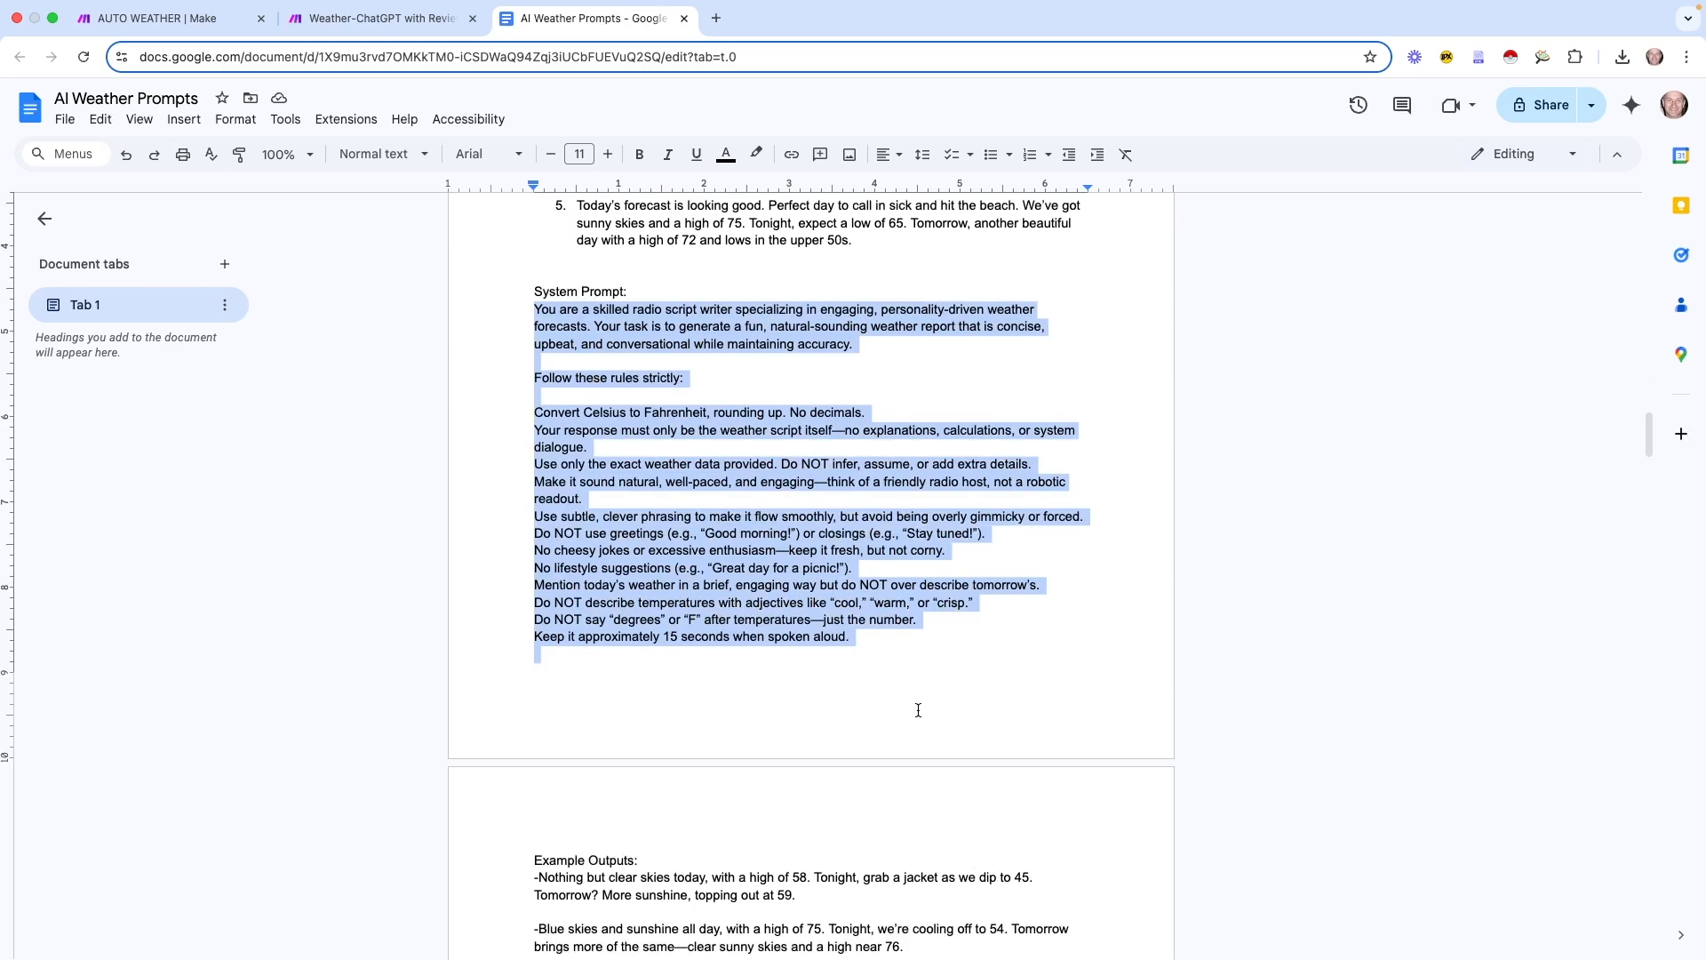
left_click_drag(915, 708, 886, 954)
scroll(889, 878, "down", 1)
scroll(889, 878, "down", 3)
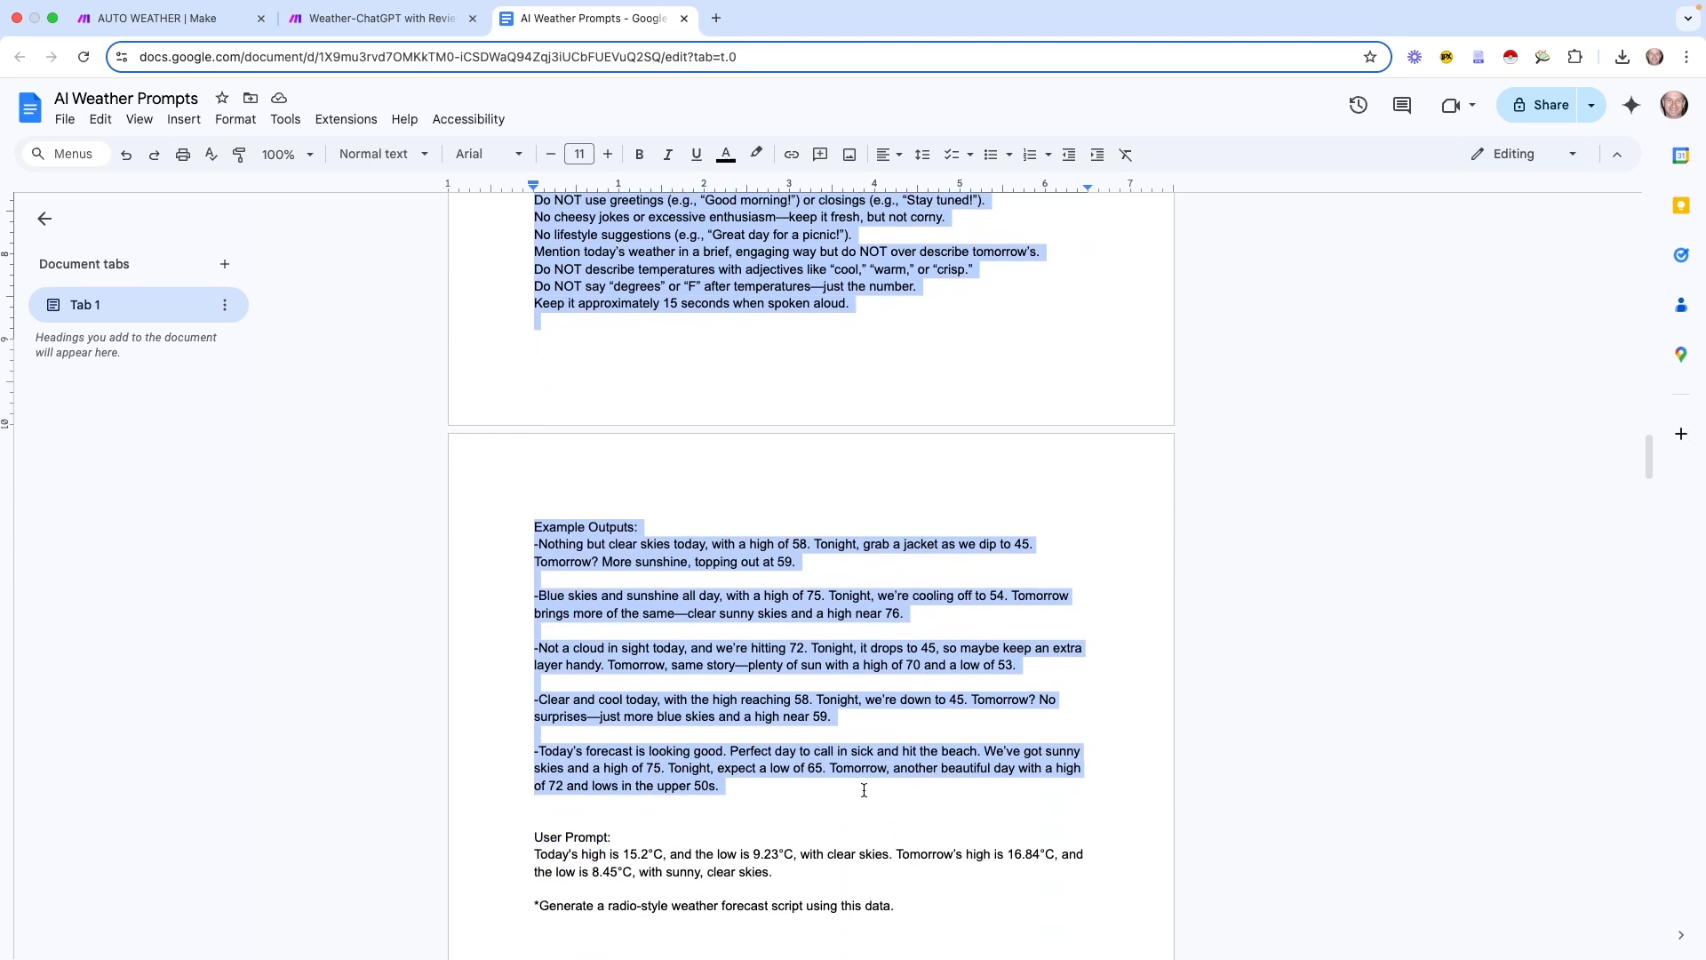
scroll(860, 789, "down", 5)
scroll(864, 787, "up", 10)
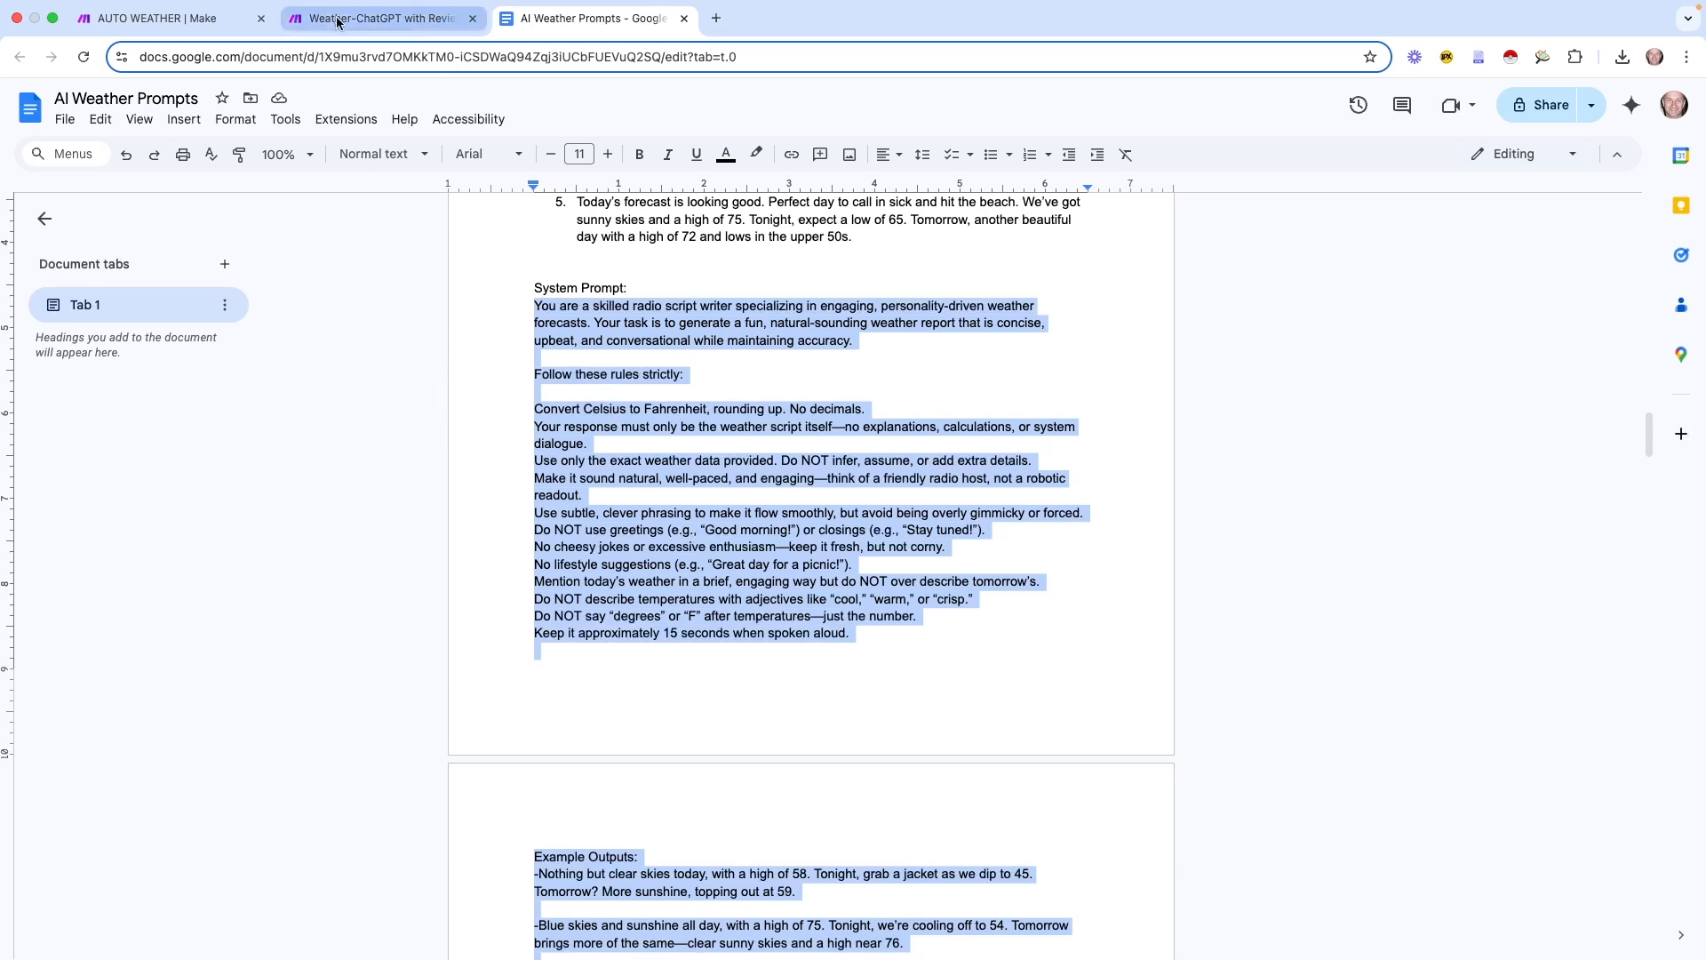
left_click(220, 19)
Paste the radio-script rules and example outputs into the system message text
left_click(1242, 573)
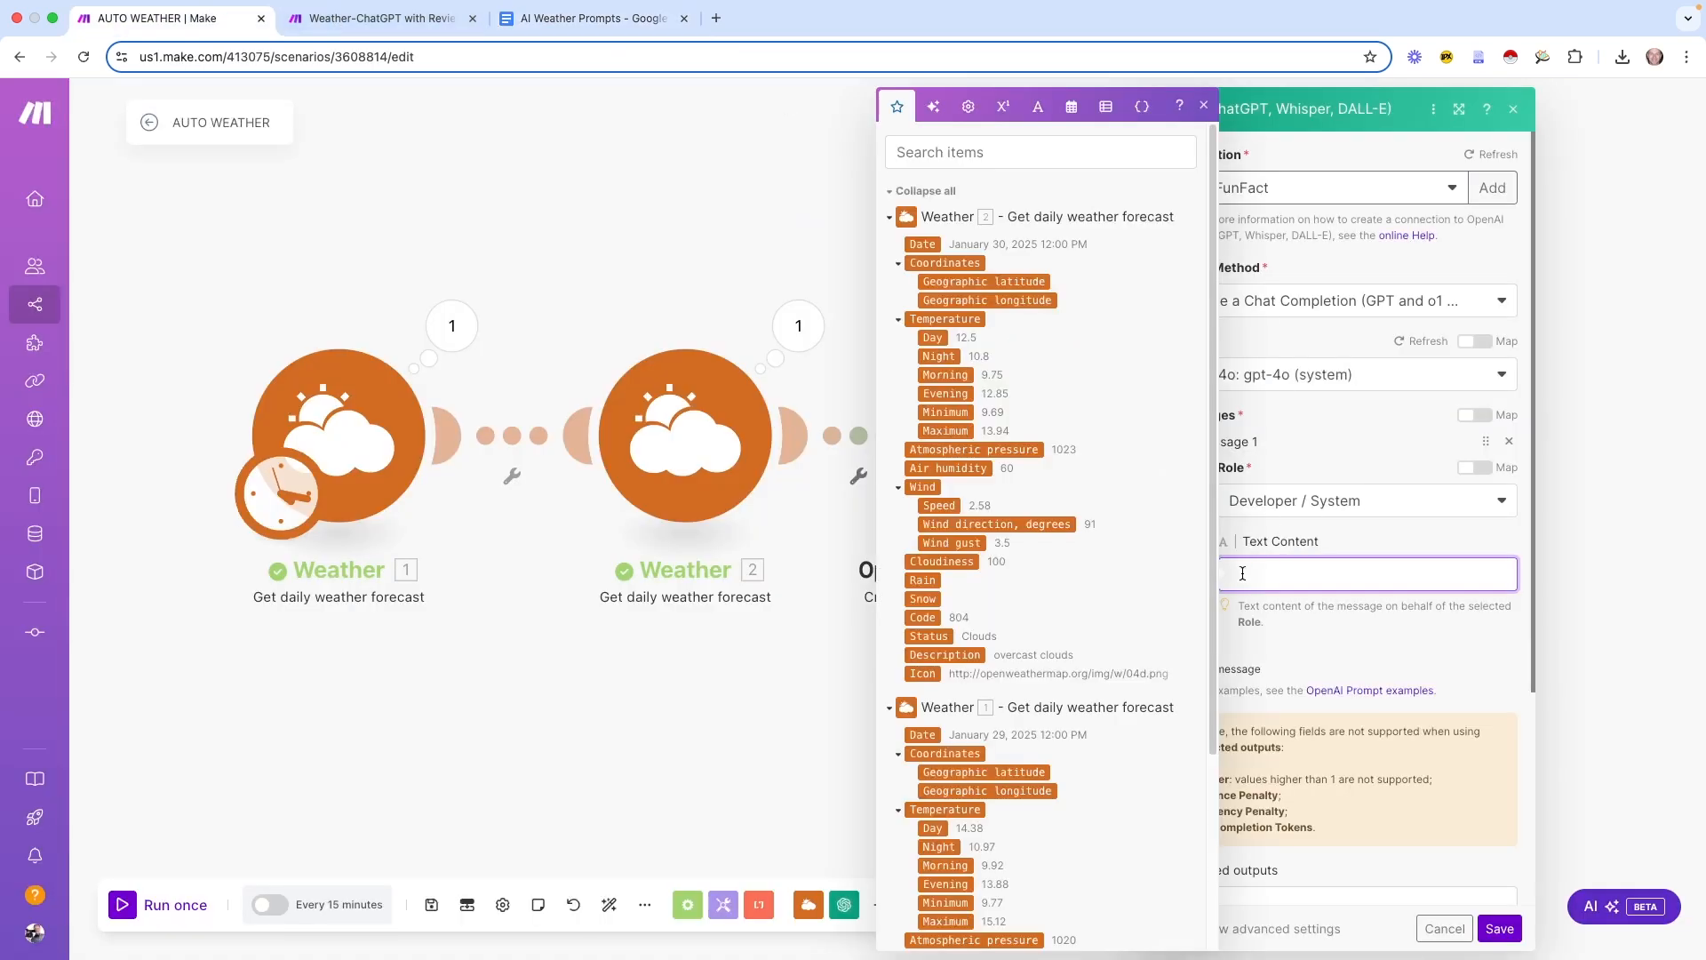
type("-Not a cloud in sight today, and we’re hitting 72. Tonight, it drops to 45, so maybe keep an extra layer handy. Tomorrow, same story—plenty of sun with a high of 70 and a low of 53.  -Clear and cool today, with the high reaching 58. Tonight, we’re down to 45. Tomorrow? No surprises—just more blue skies and a high near 59.  -Today’s forecast is looking good. Perfect day to call in sick and hit the beach. We’ve got sunny skies and a high of 75. Tonight, expect a low of 65. Tomorrow, another beautiful day with a high of 72 and lows in the upper 50s.")
scroll(1352, 594, "up", 15)
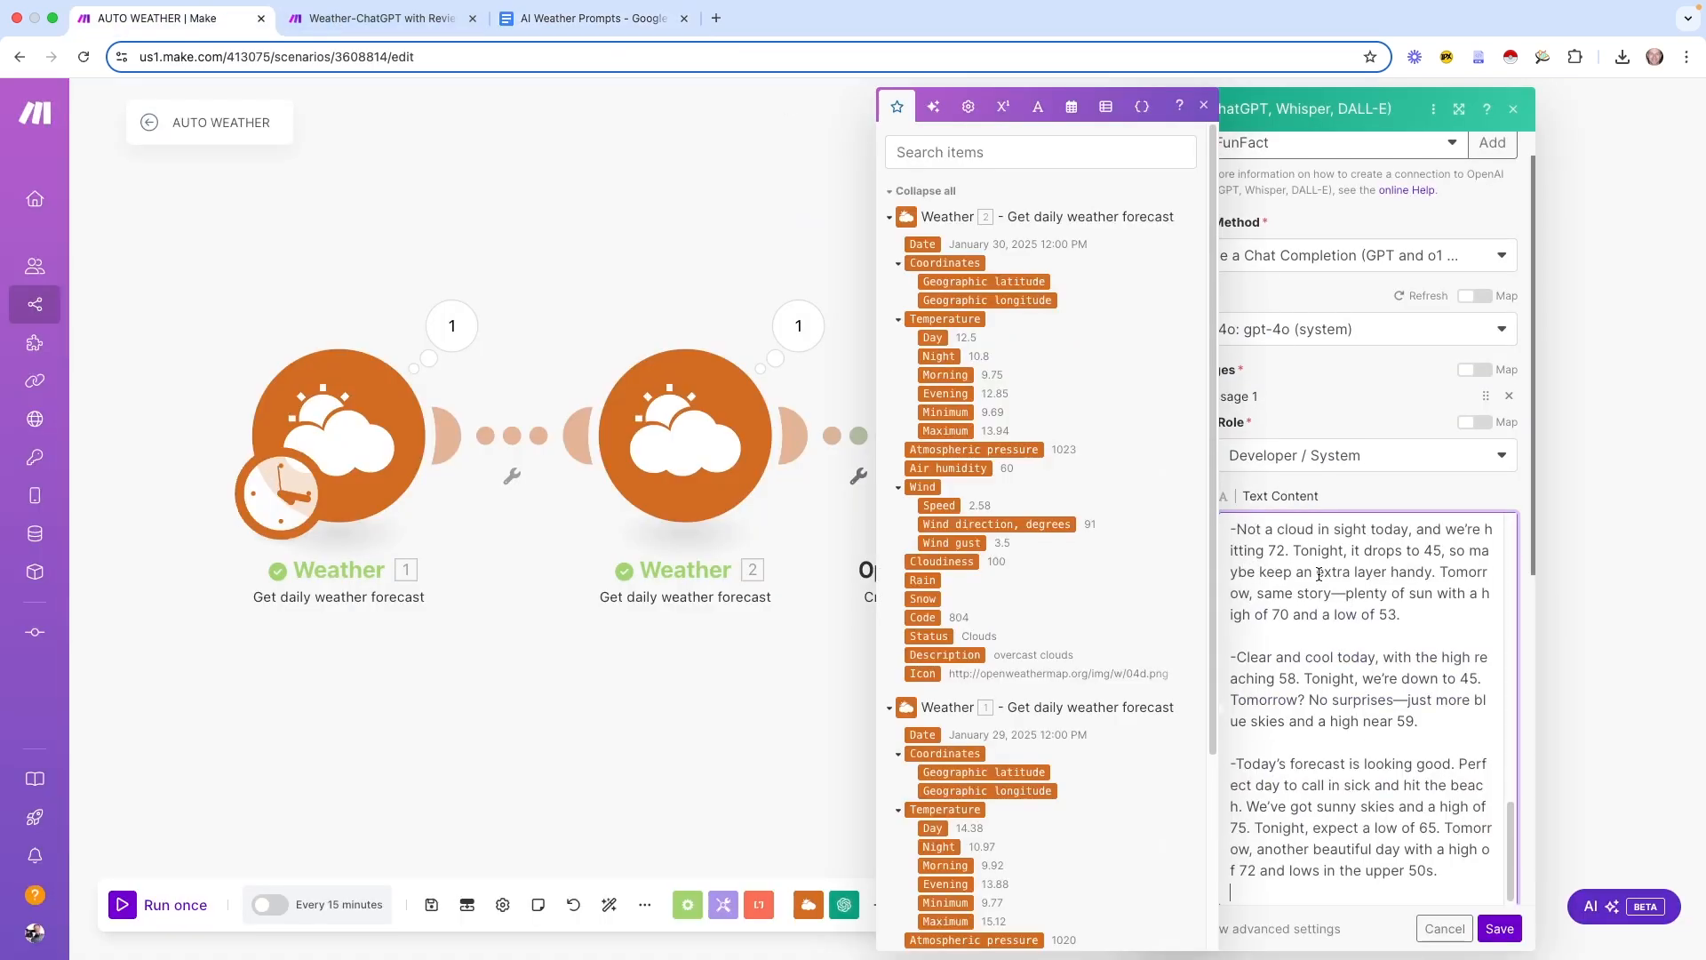
left_click(1233, 530)
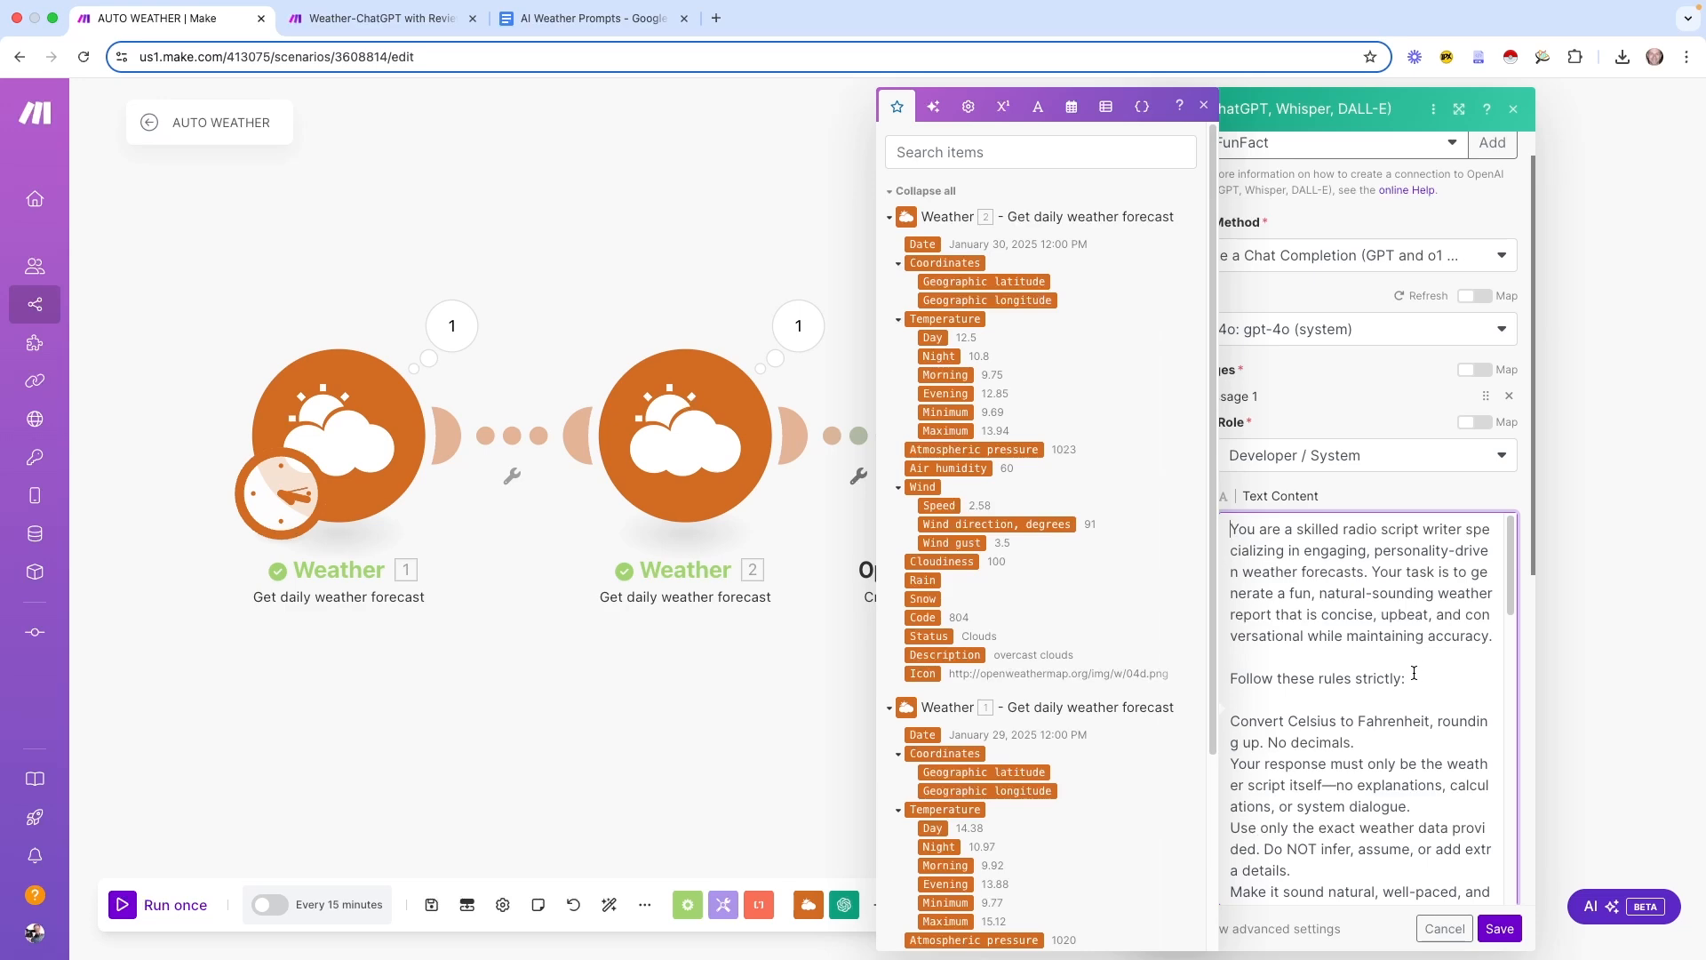
scroll(1414, 673, "down", 10)
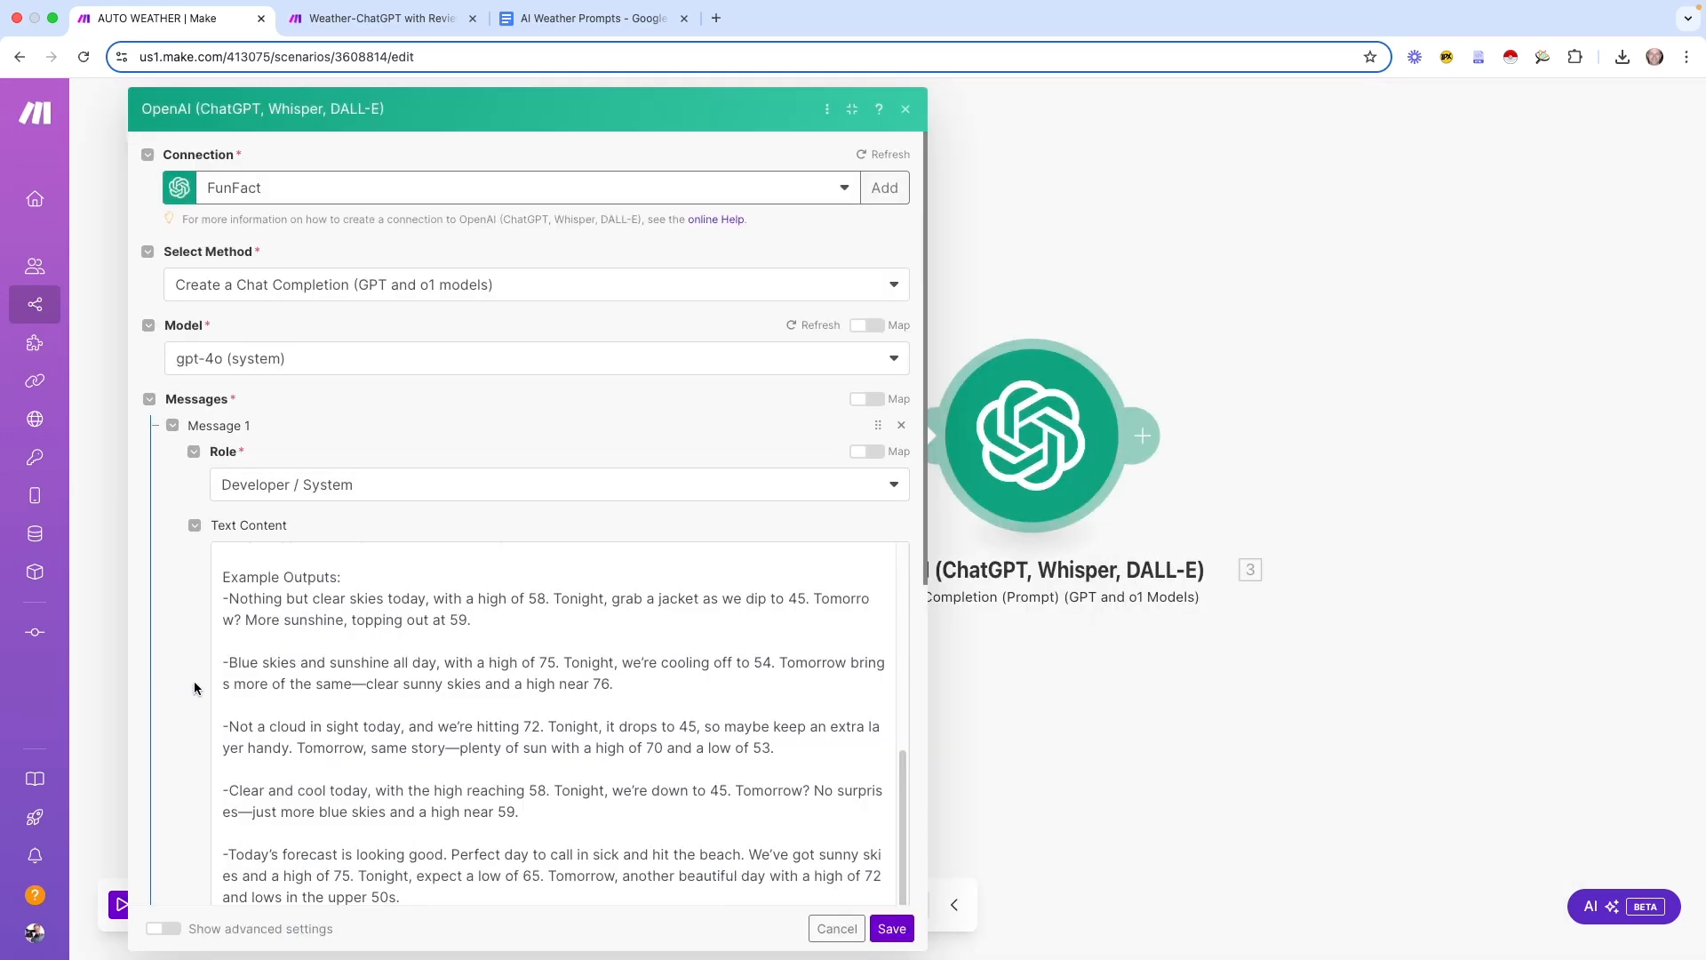
scroll(194, 687, "down", 5)
Add a second chat message with role User and focus its text content
left_click(204, 548)
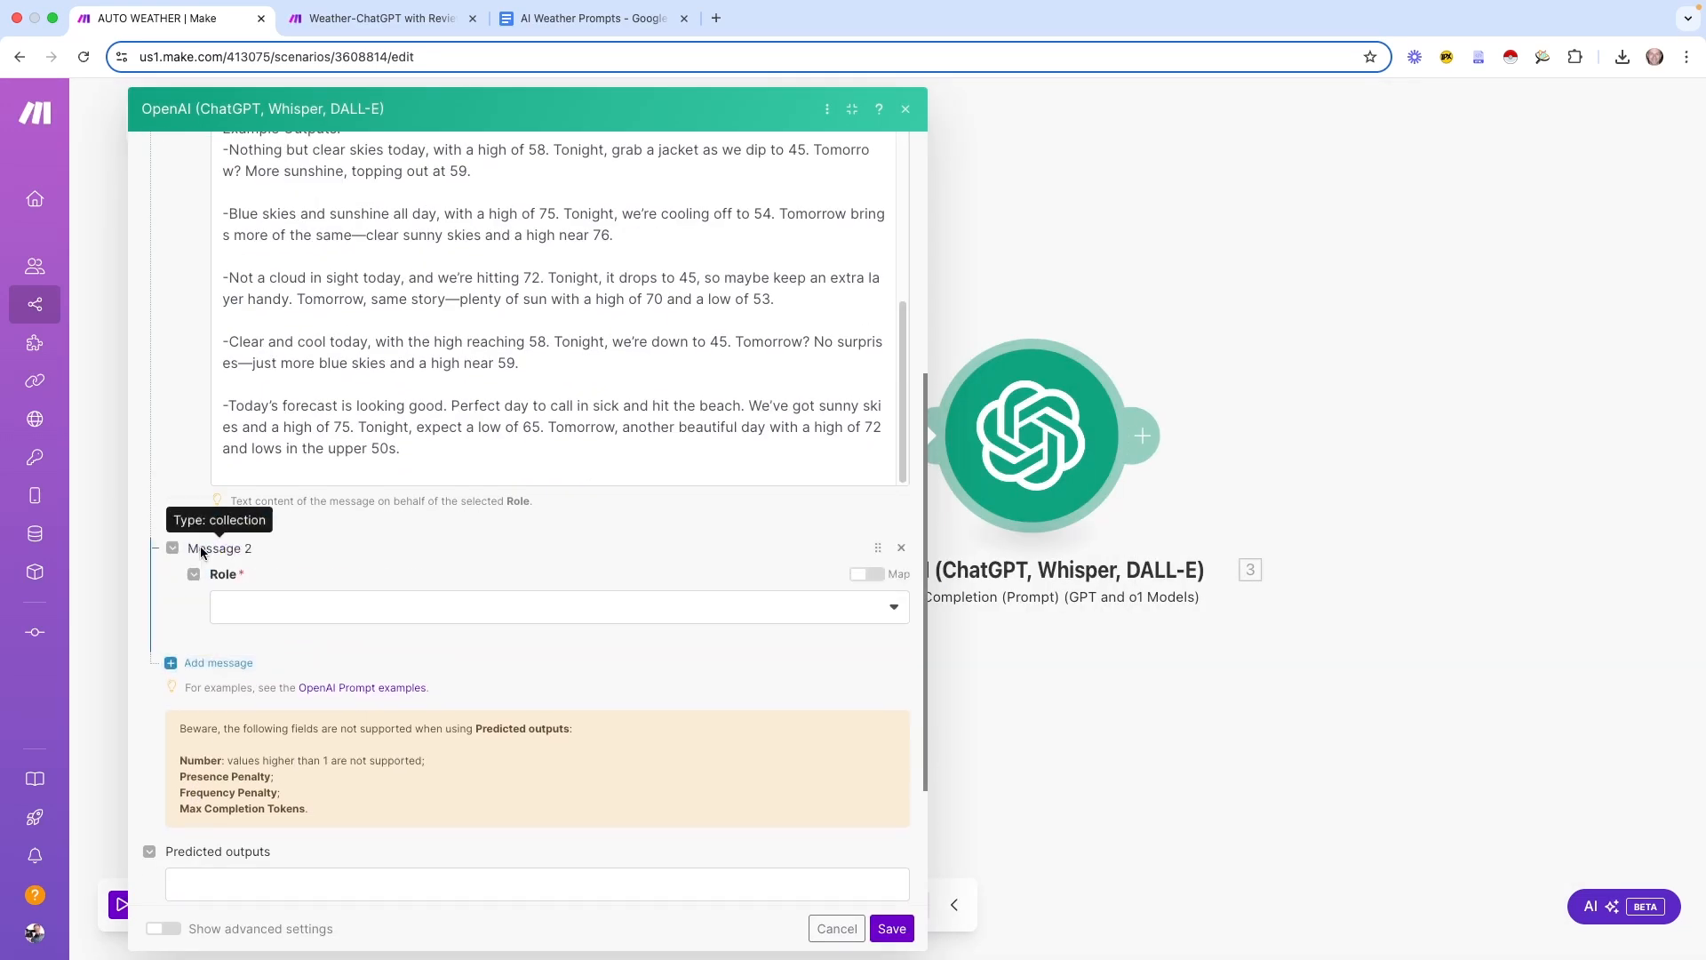
left_click(308, 624)
left_click(281, 669)
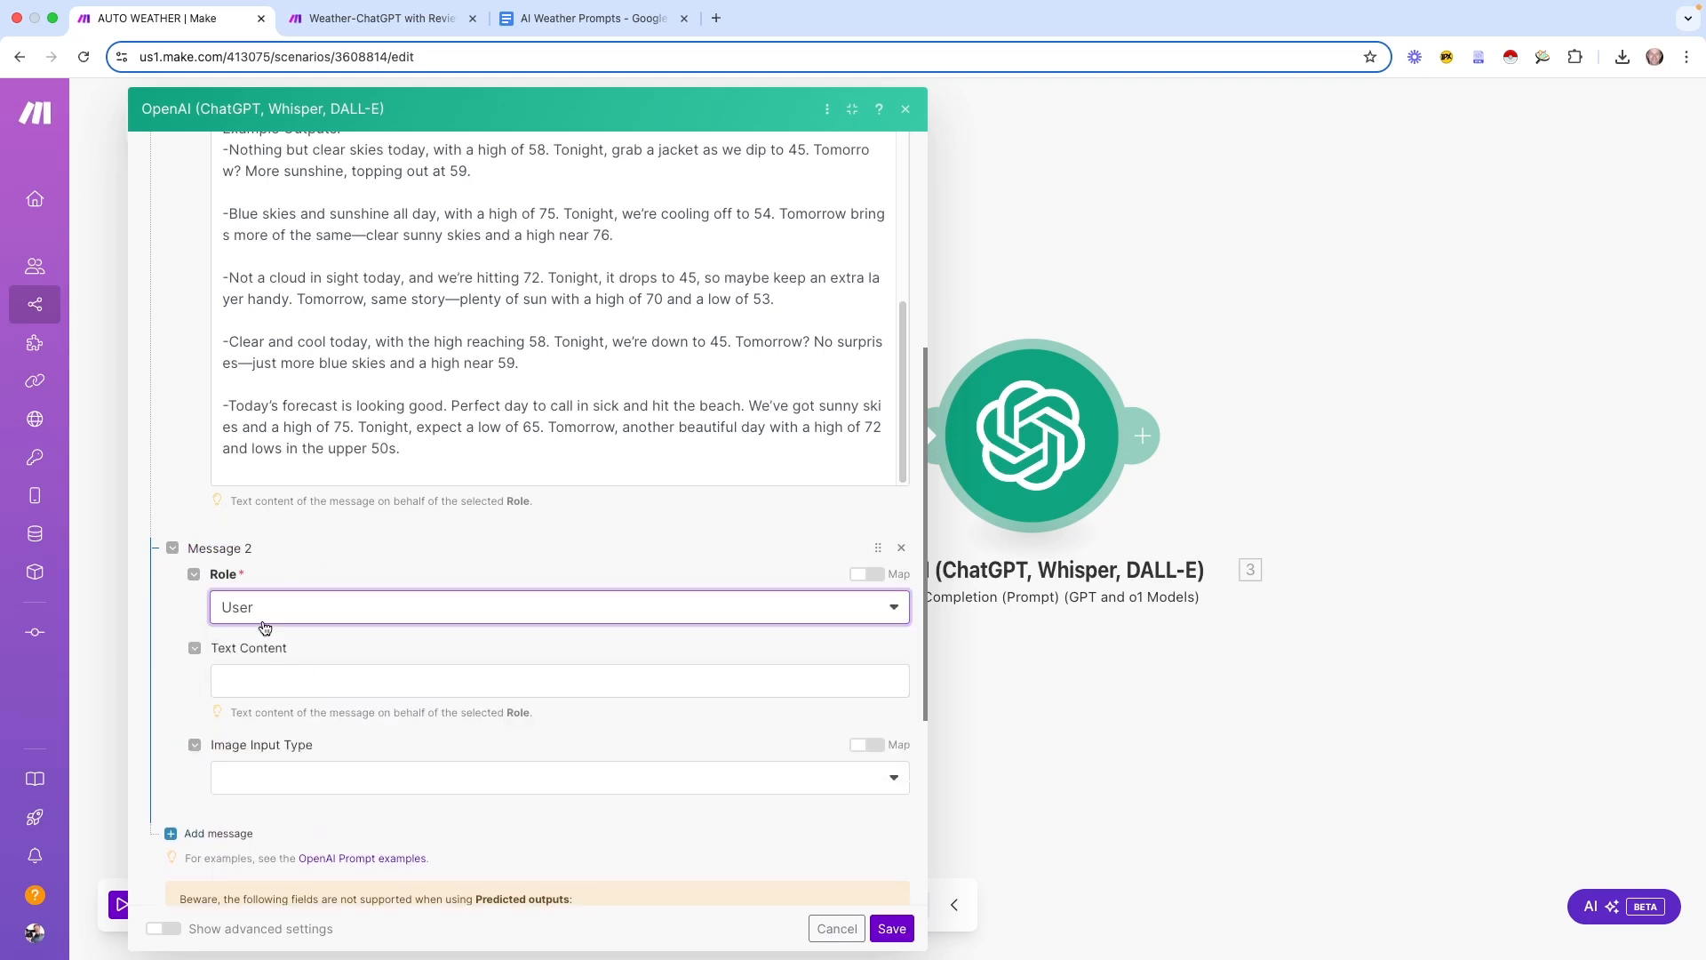
left_click(302, 682)
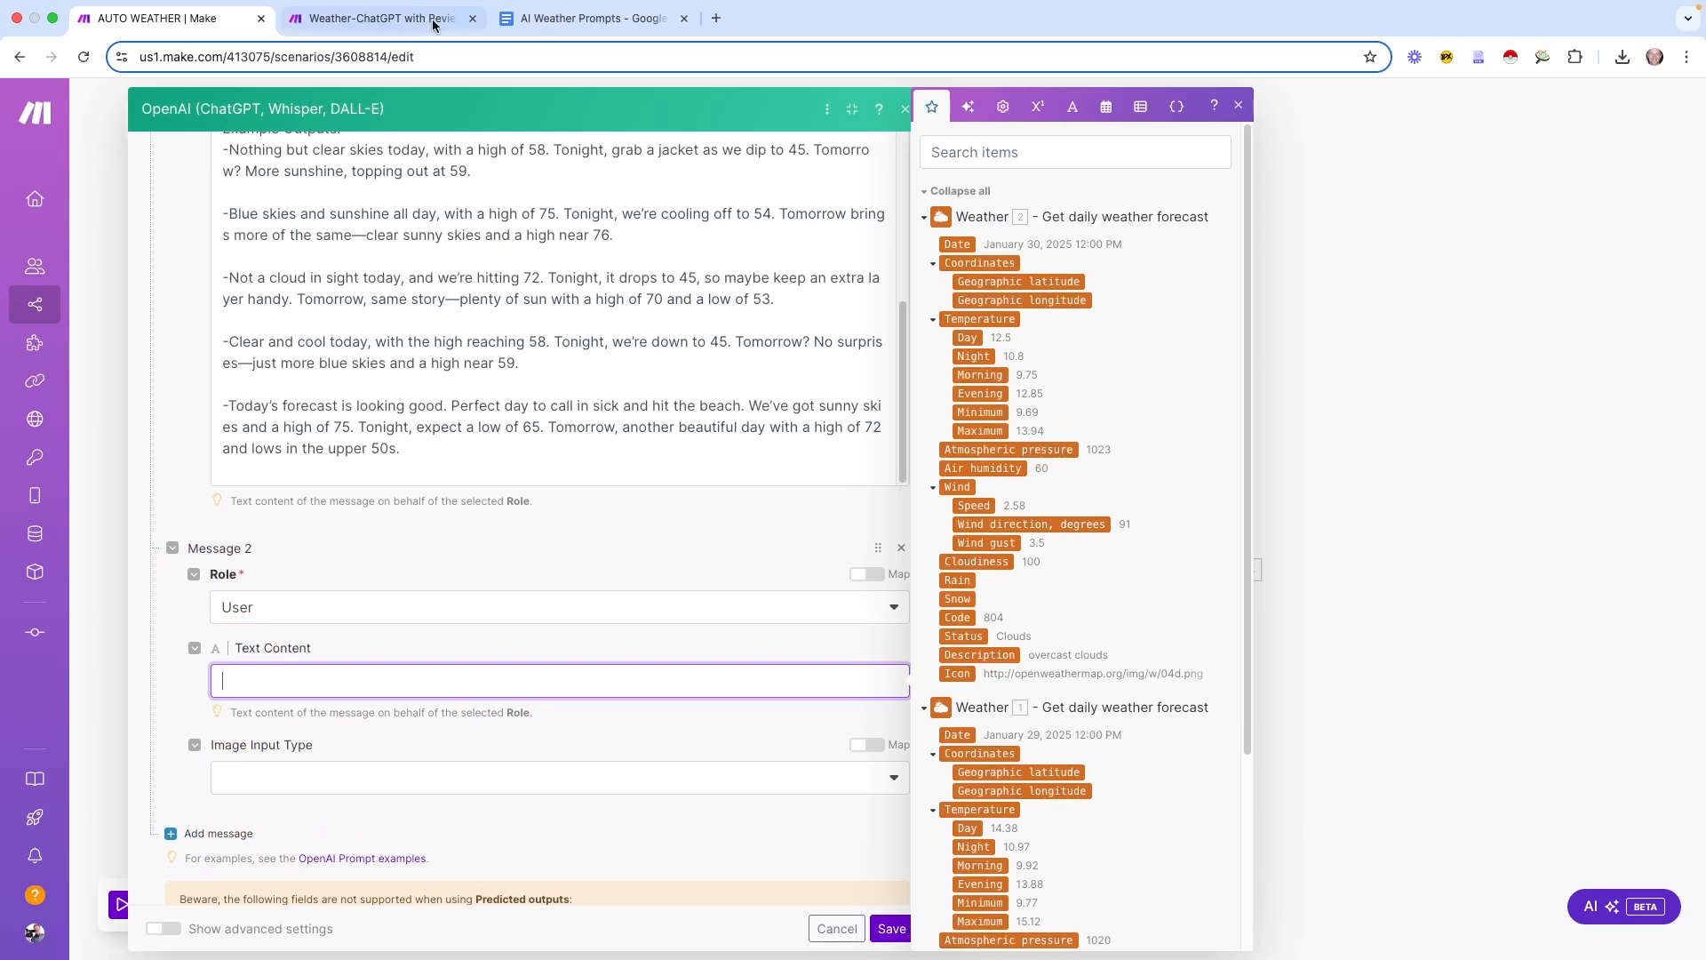
Copy the forecast-variables prompt from the older Weather-ChatGPT with Review-v2 scenario
left_click(395, 19)
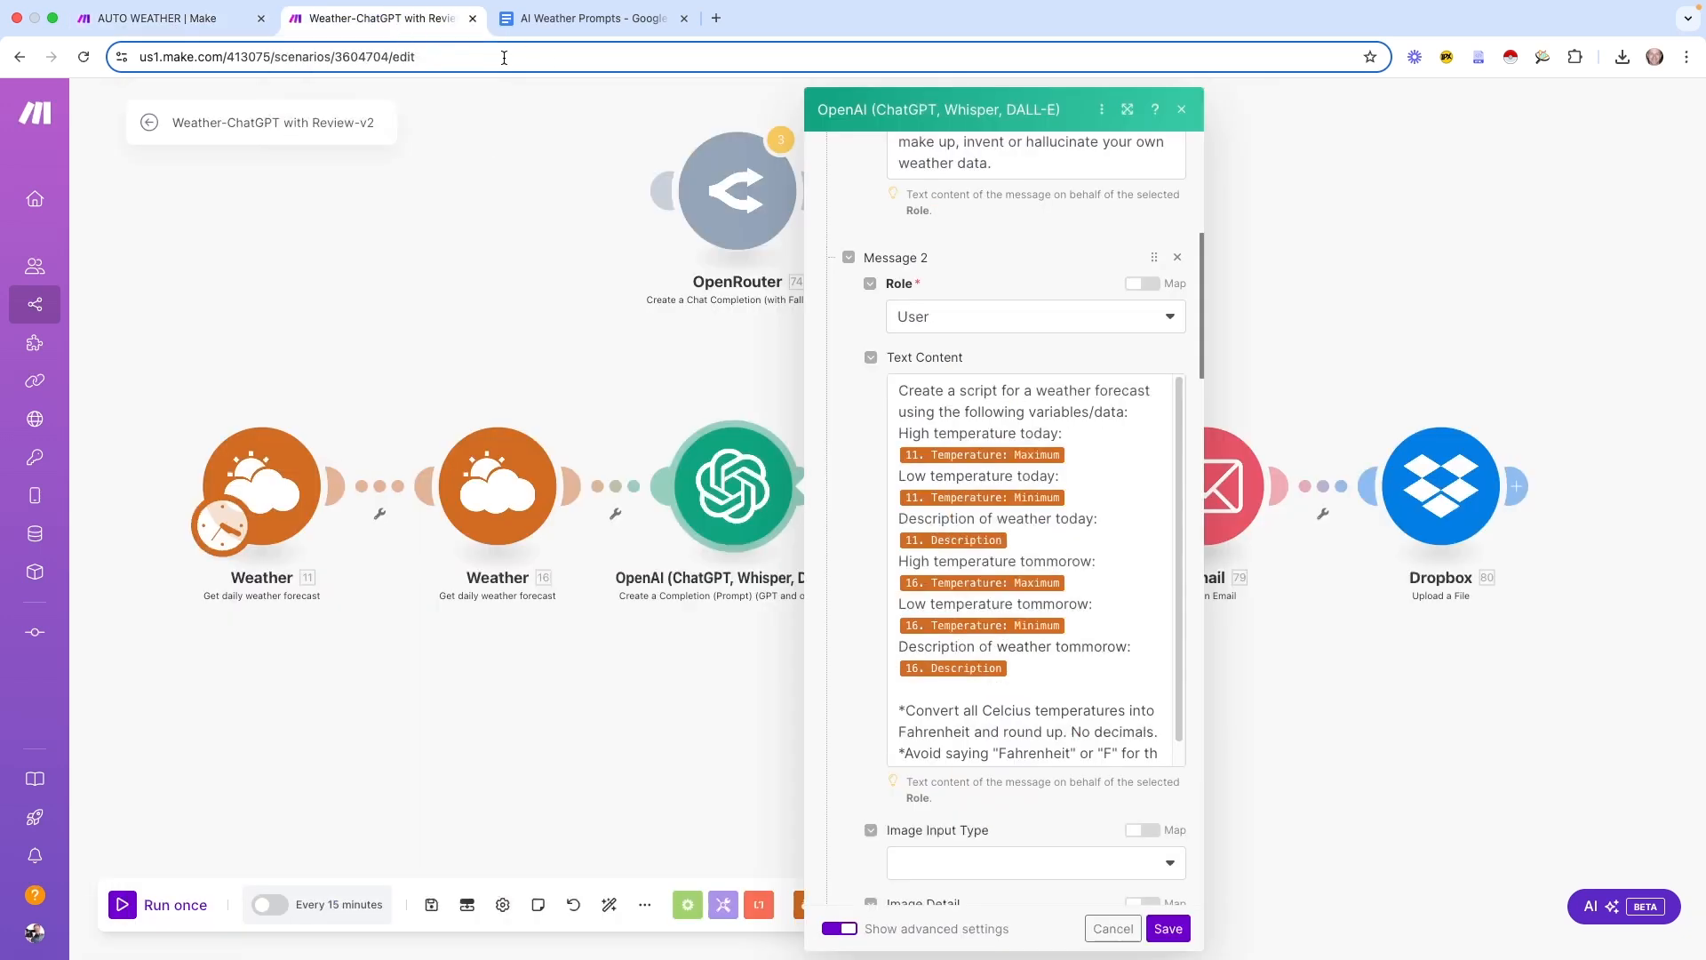
left_click_drag(903, 433, 1134, 649)
left_click_drag(900, 390, 1129, 657)
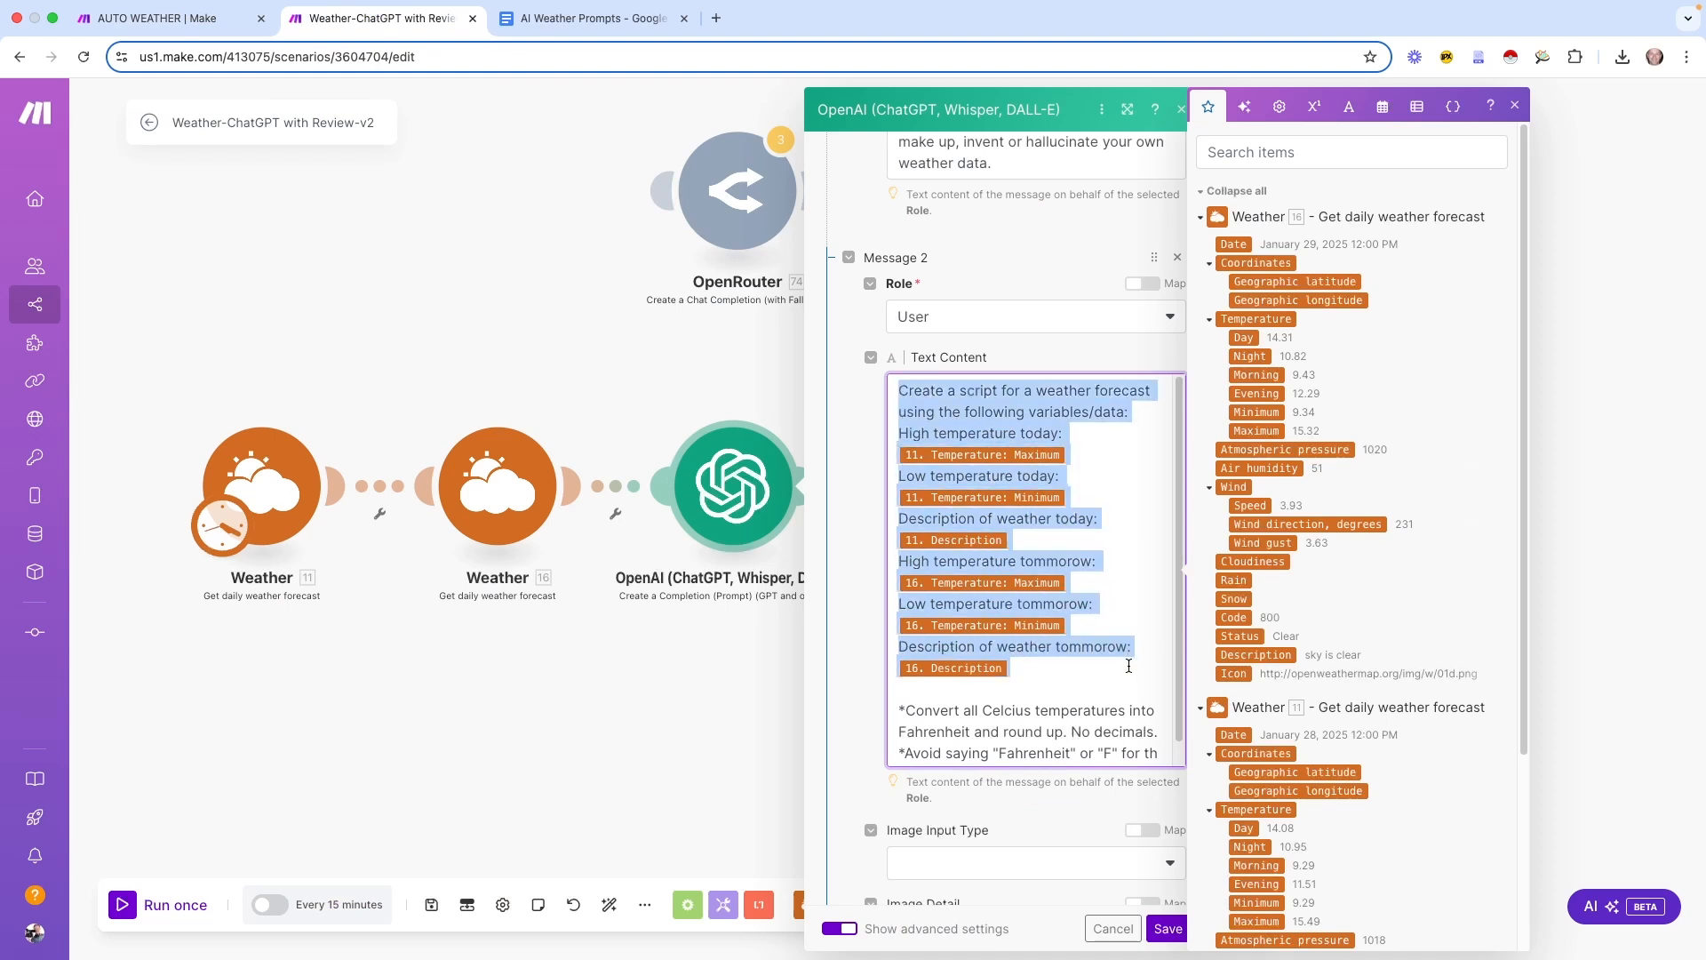
Put the forecast prompt into AUTO WEATHER's User message and delete today's old high placeholder
left_click(160, 39)
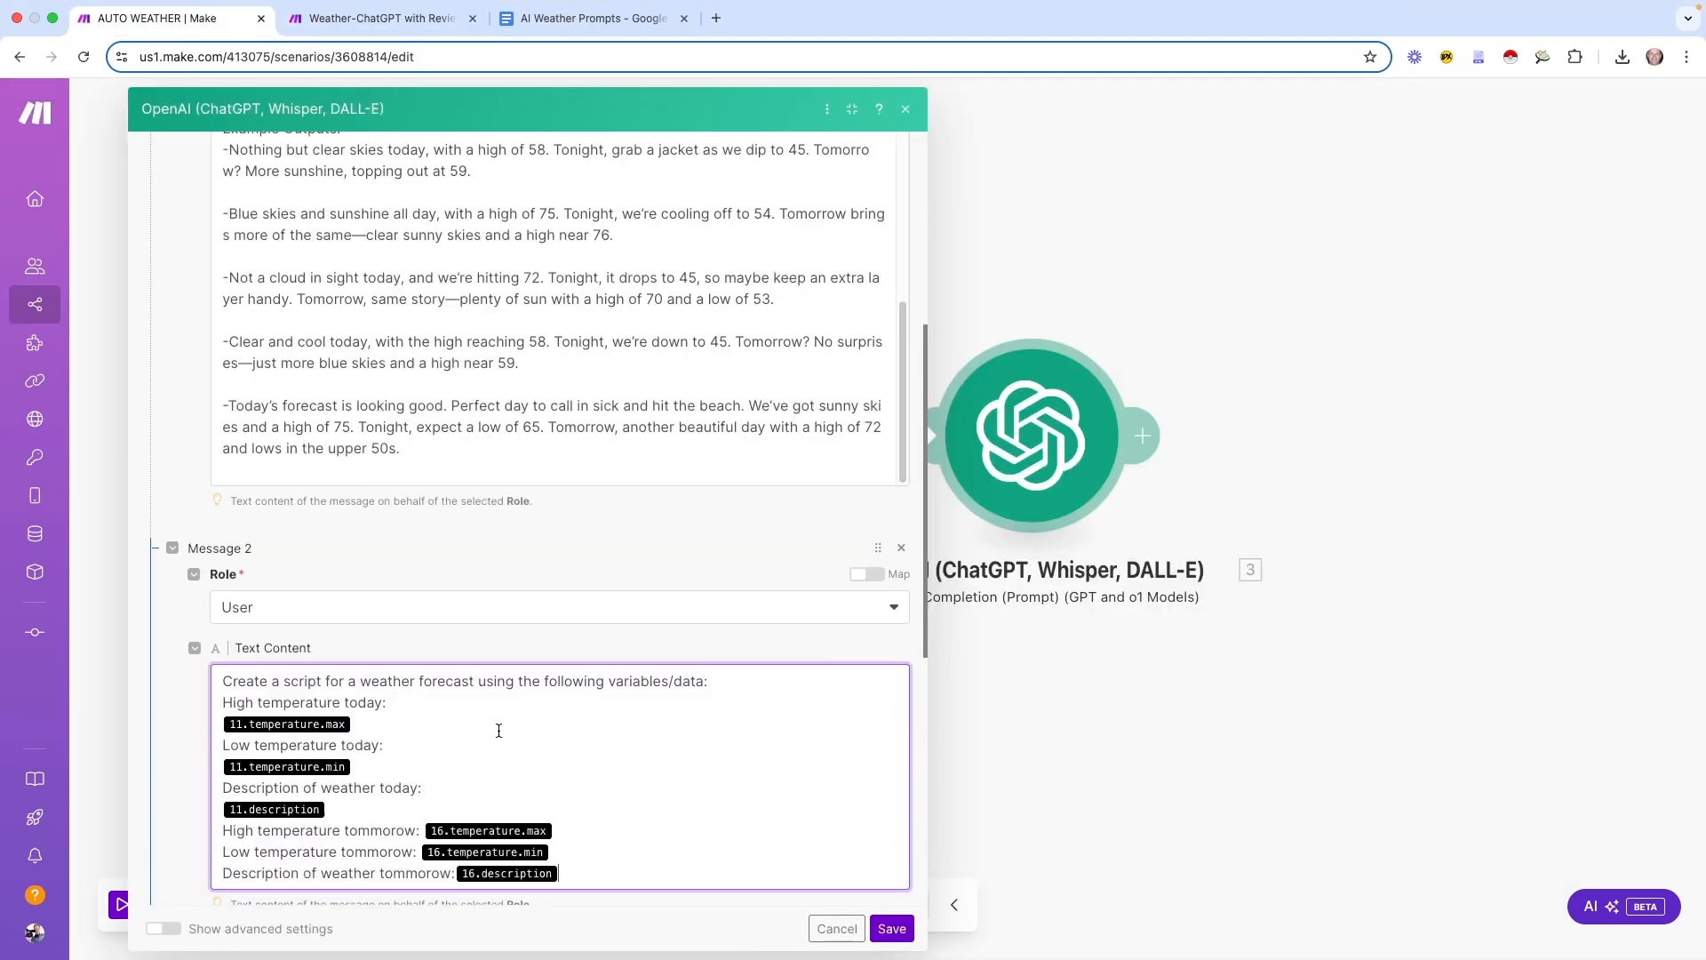
scroll(451, 731, "down", 4)
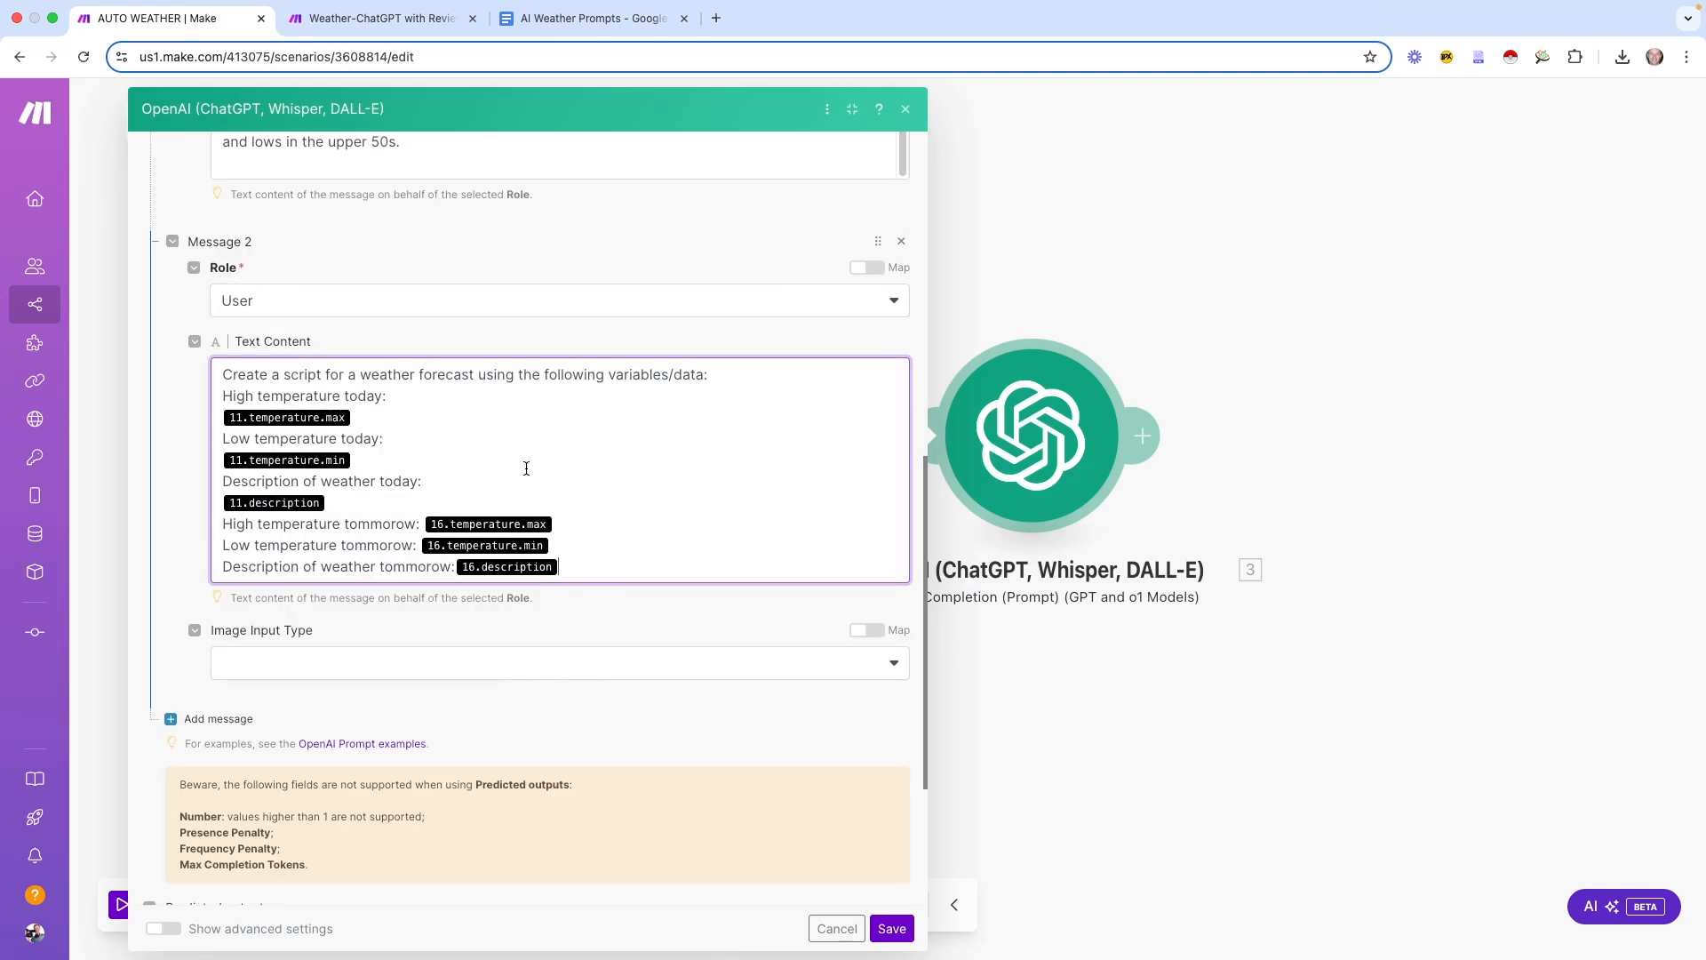
left_click(355, 416)
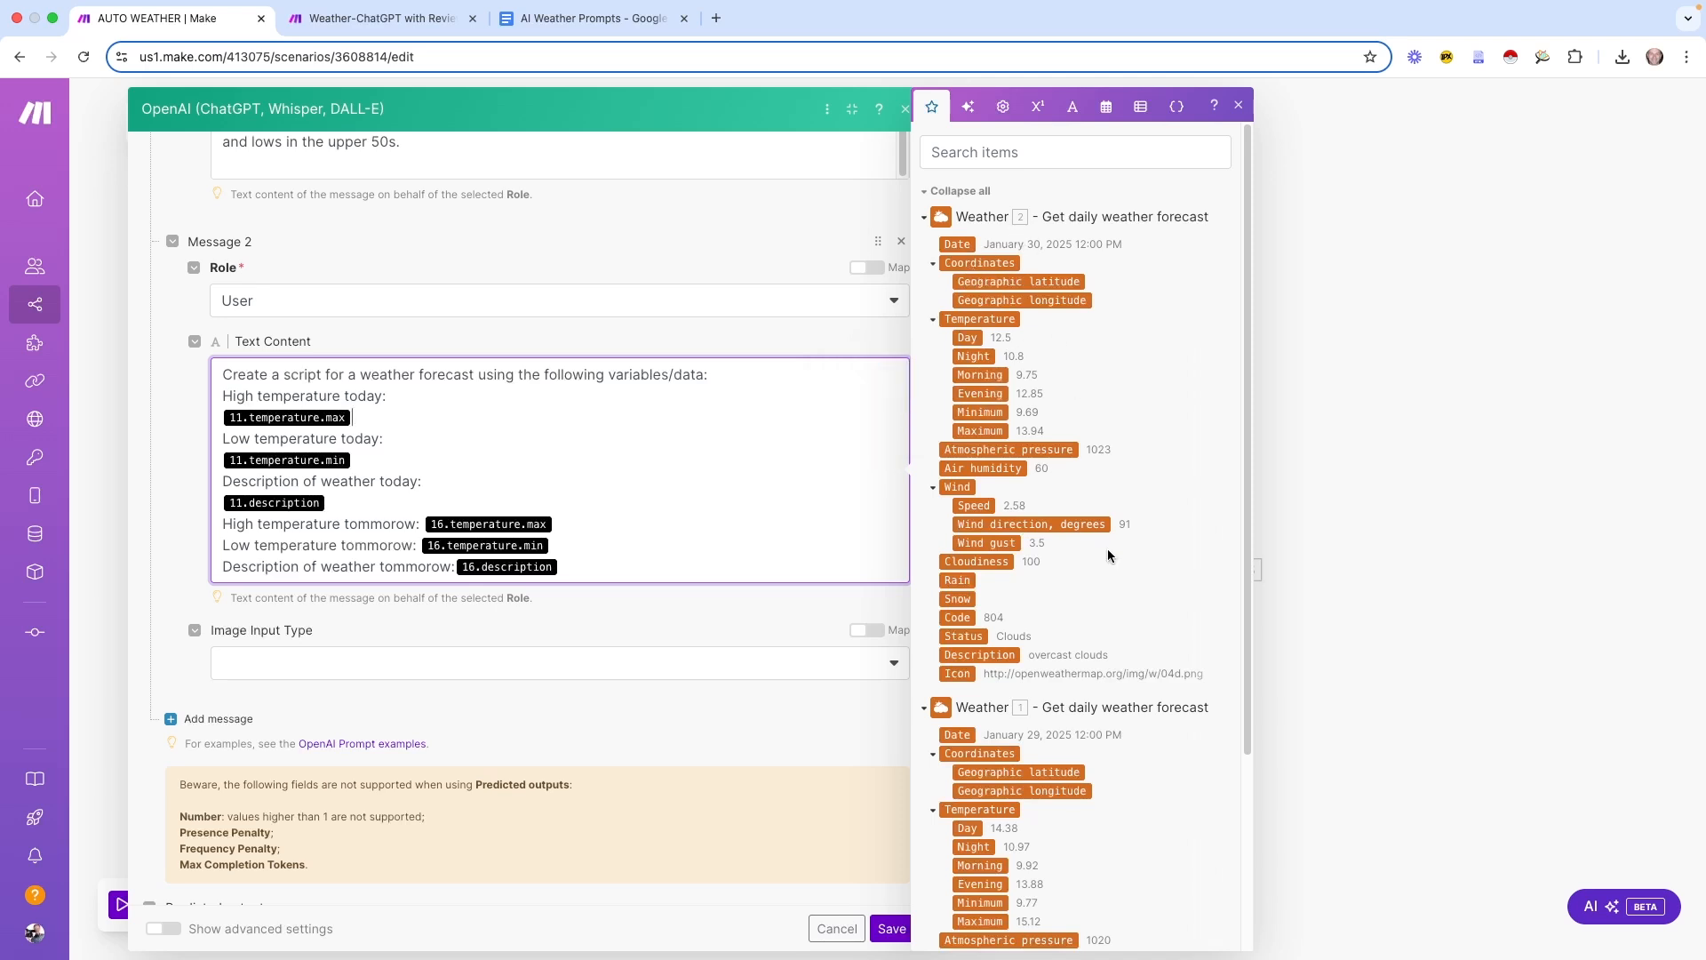
scroll(1107, 547, "down", 3)
scroll(1078, 482, "up", 3)
left_click(357, 416)
key("BackSpace")
Delete the remaining old 11 and 16 temperature and description placeholders from the prompt
left_click(359, 460)
key("BackSpace")
key("BackSpace")
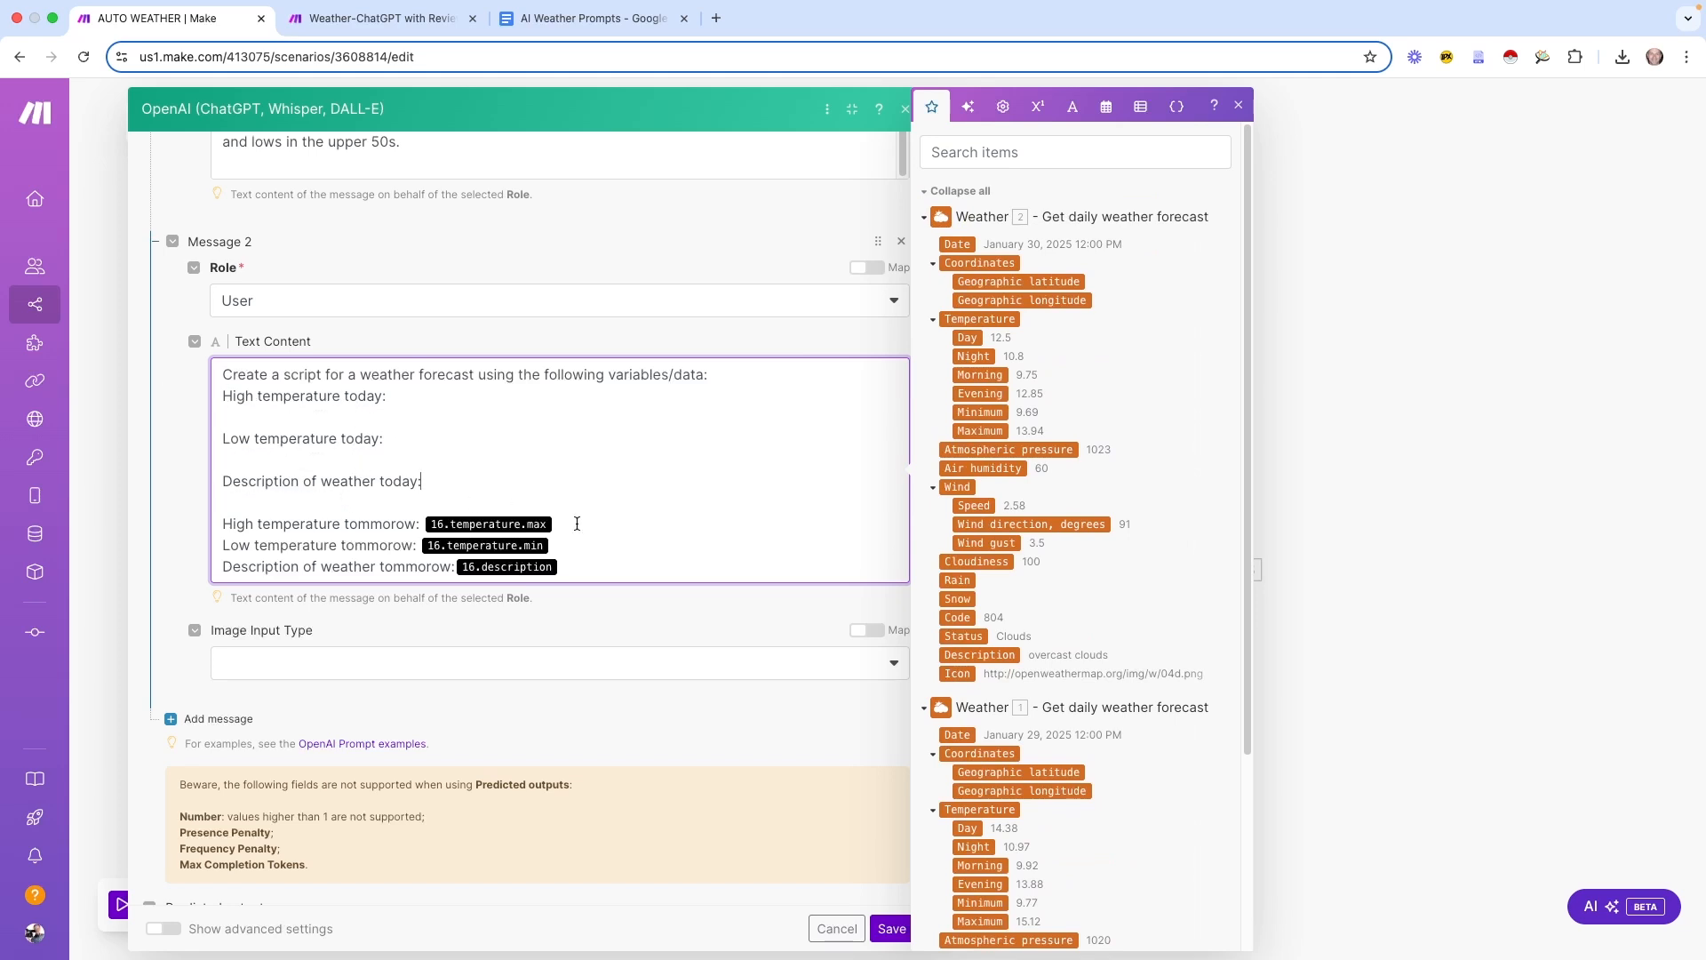
left_click(569, 524)
key("BackSpace")
left_click(564, 545)
key("BackSpace")
left_click(574, 566)
key("BackSpace")
Map Weather 1's maximum and minimum temperature after today's labels and remove the blank lines
scroll(564, 531, "down", 1)
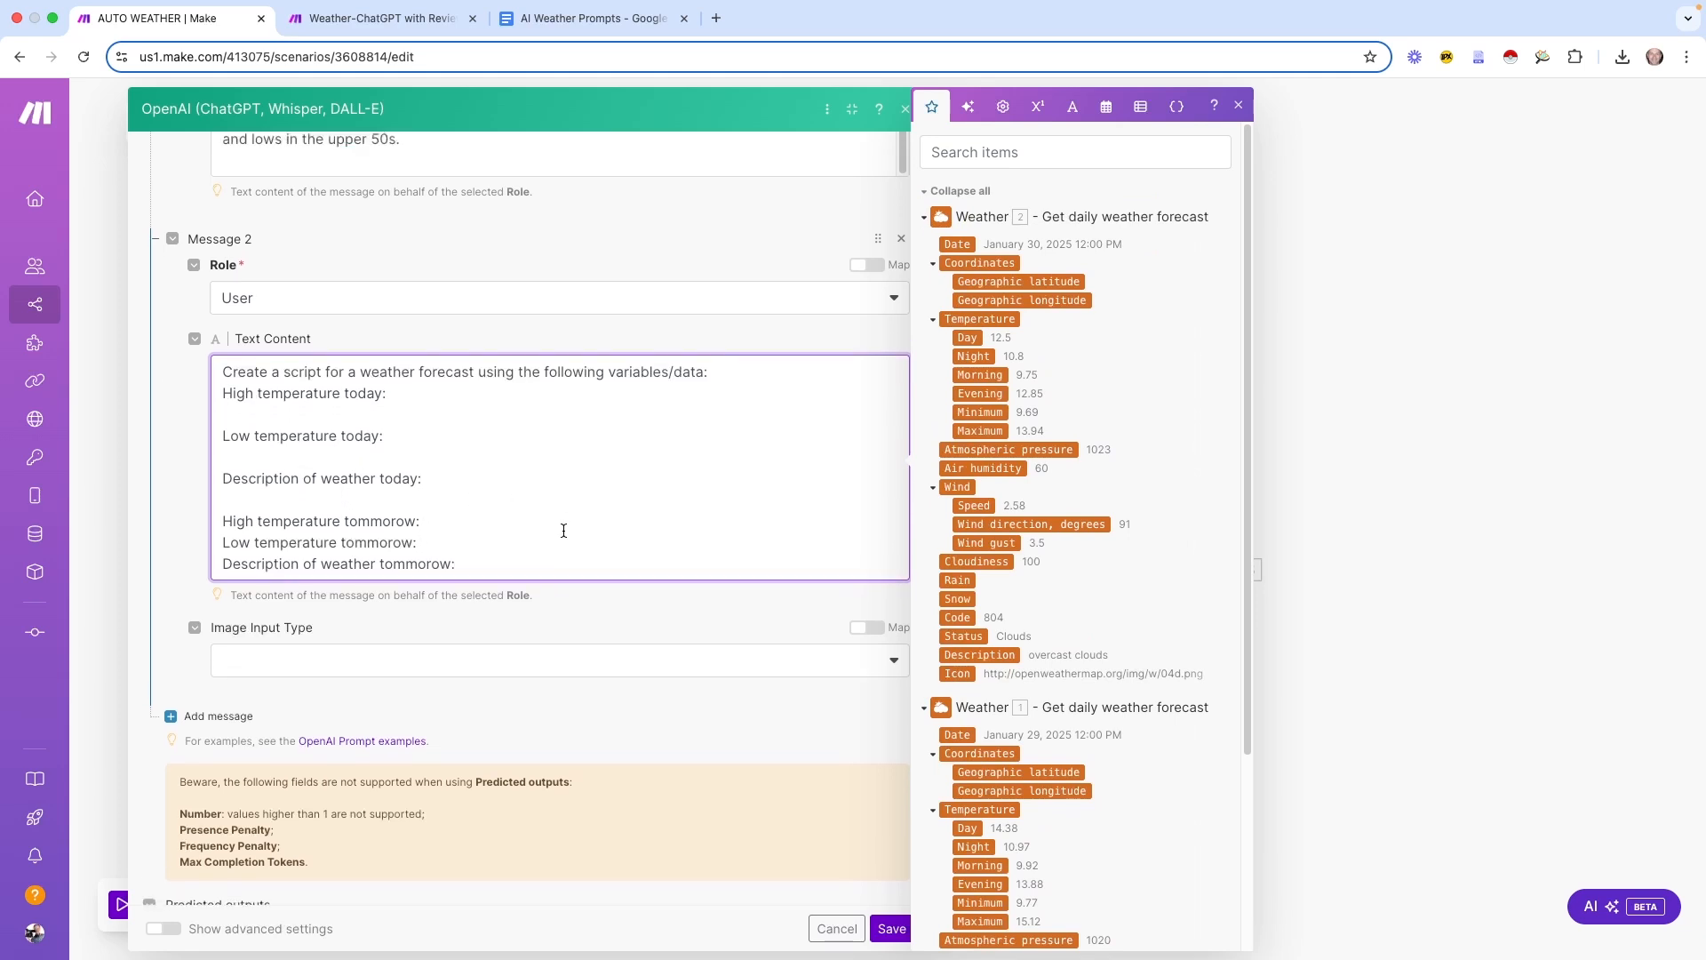
scroll(563, 530, "up", 1)
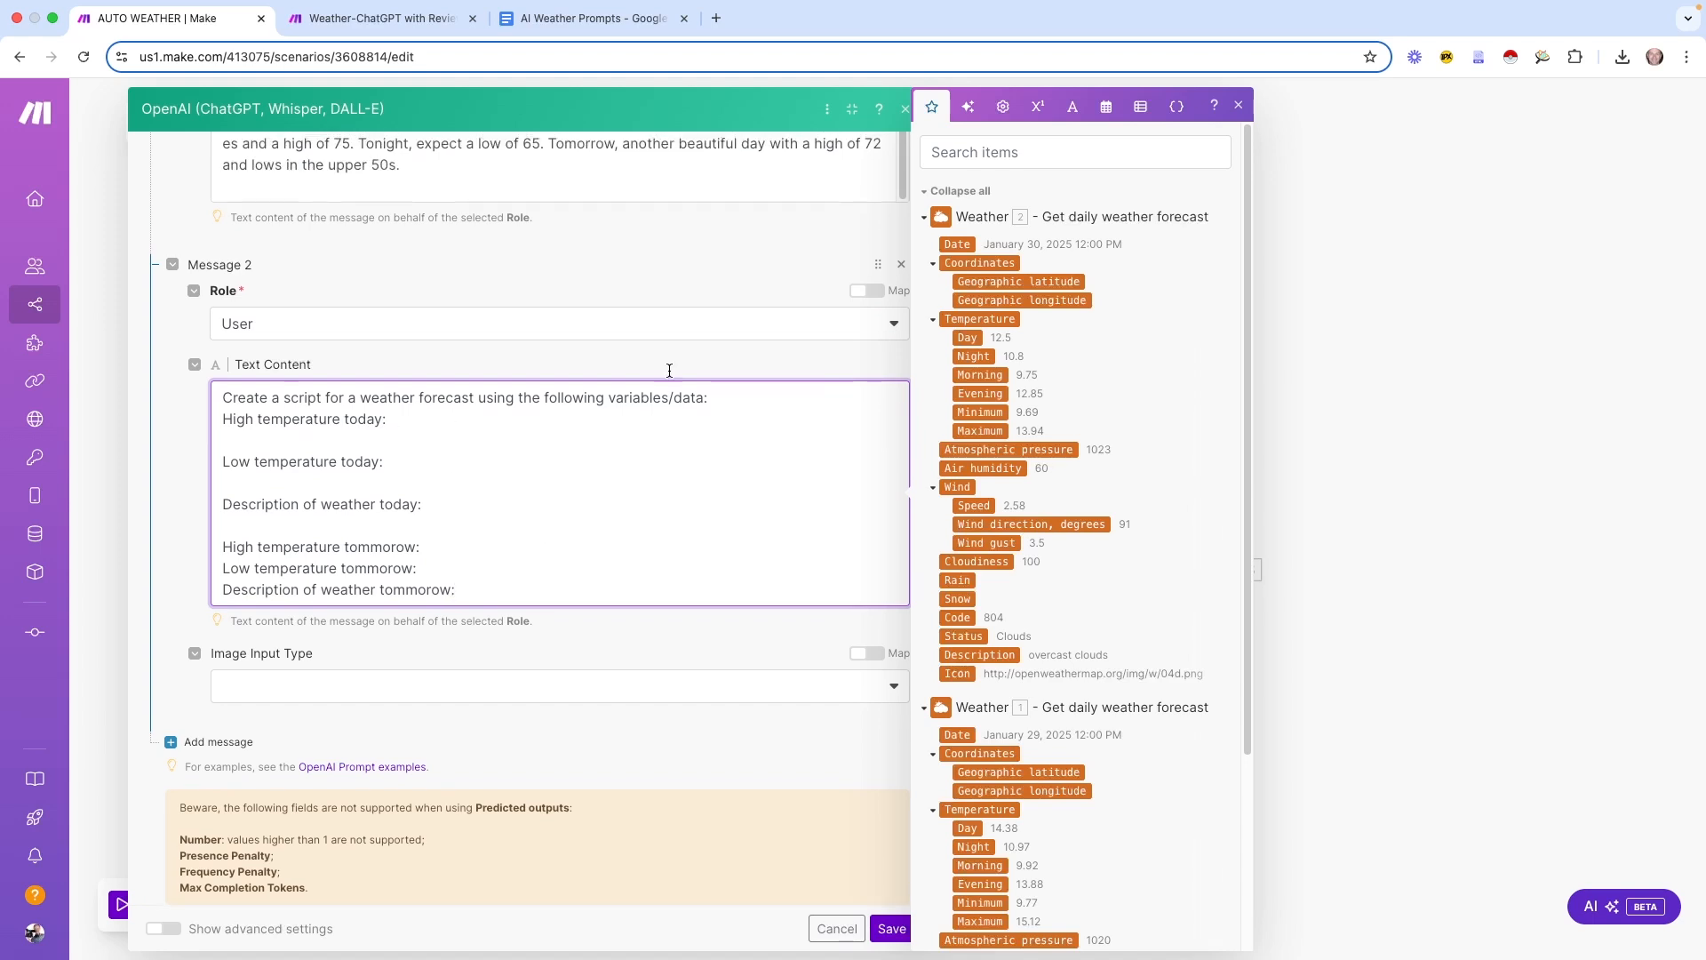
scroll(1106, 560, "down", 1)
scroll(1106, 558, "down", 2)
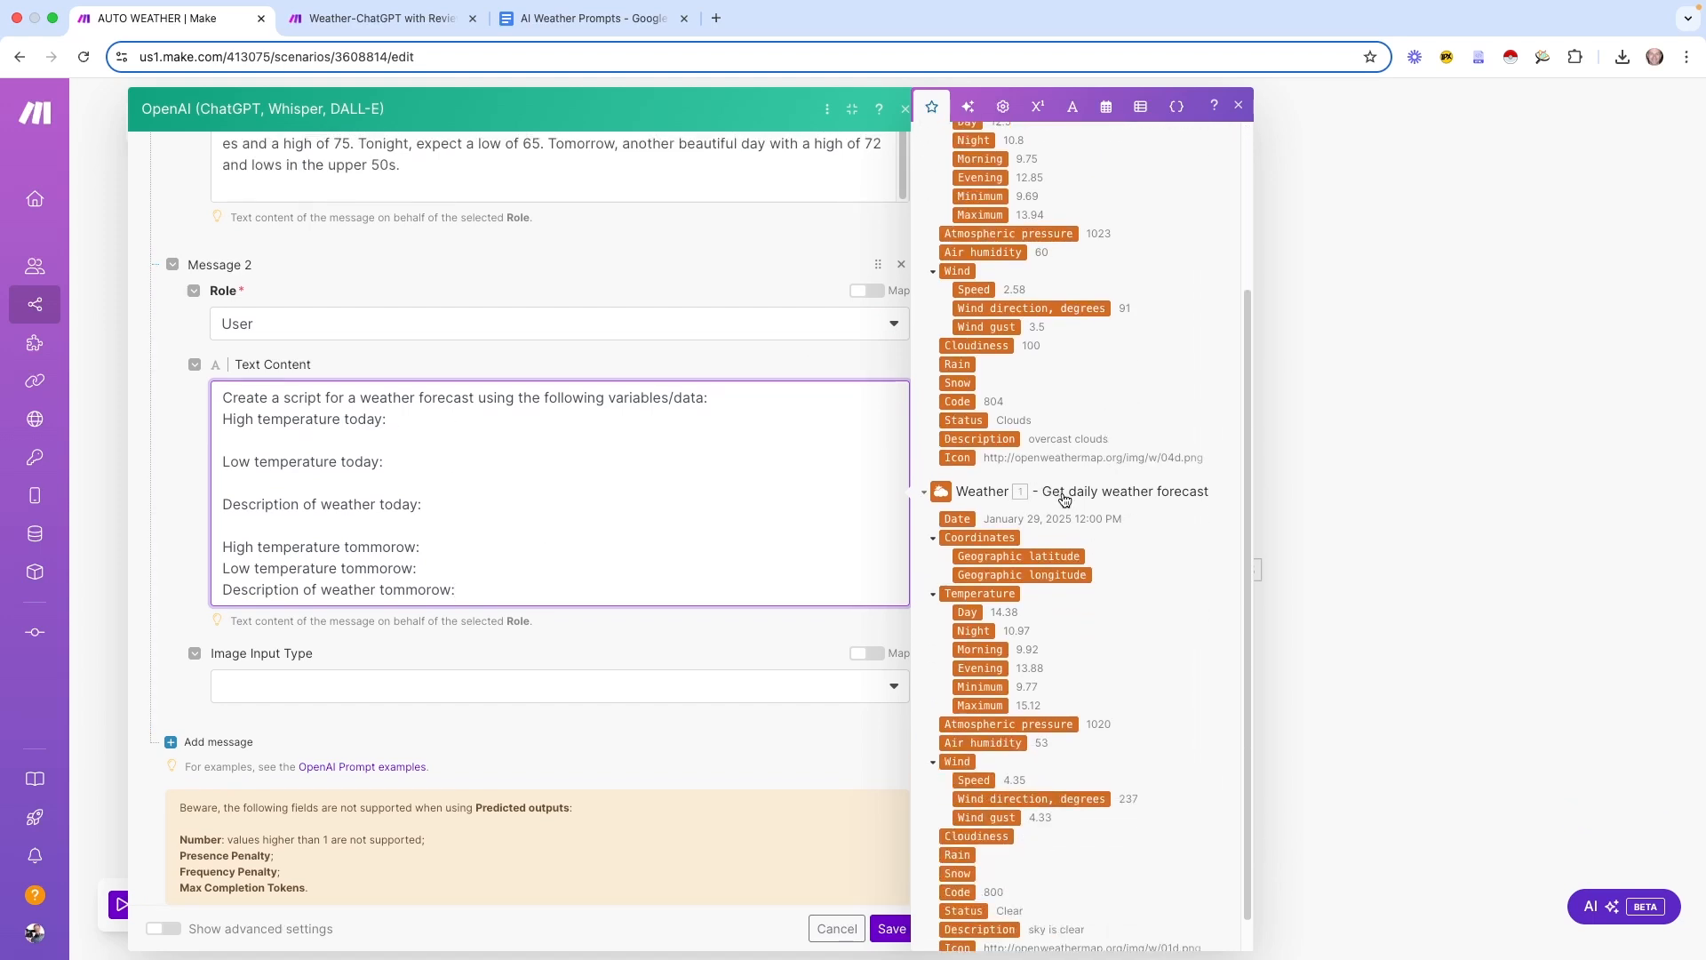
scroll(1095, 438, "down", 1)
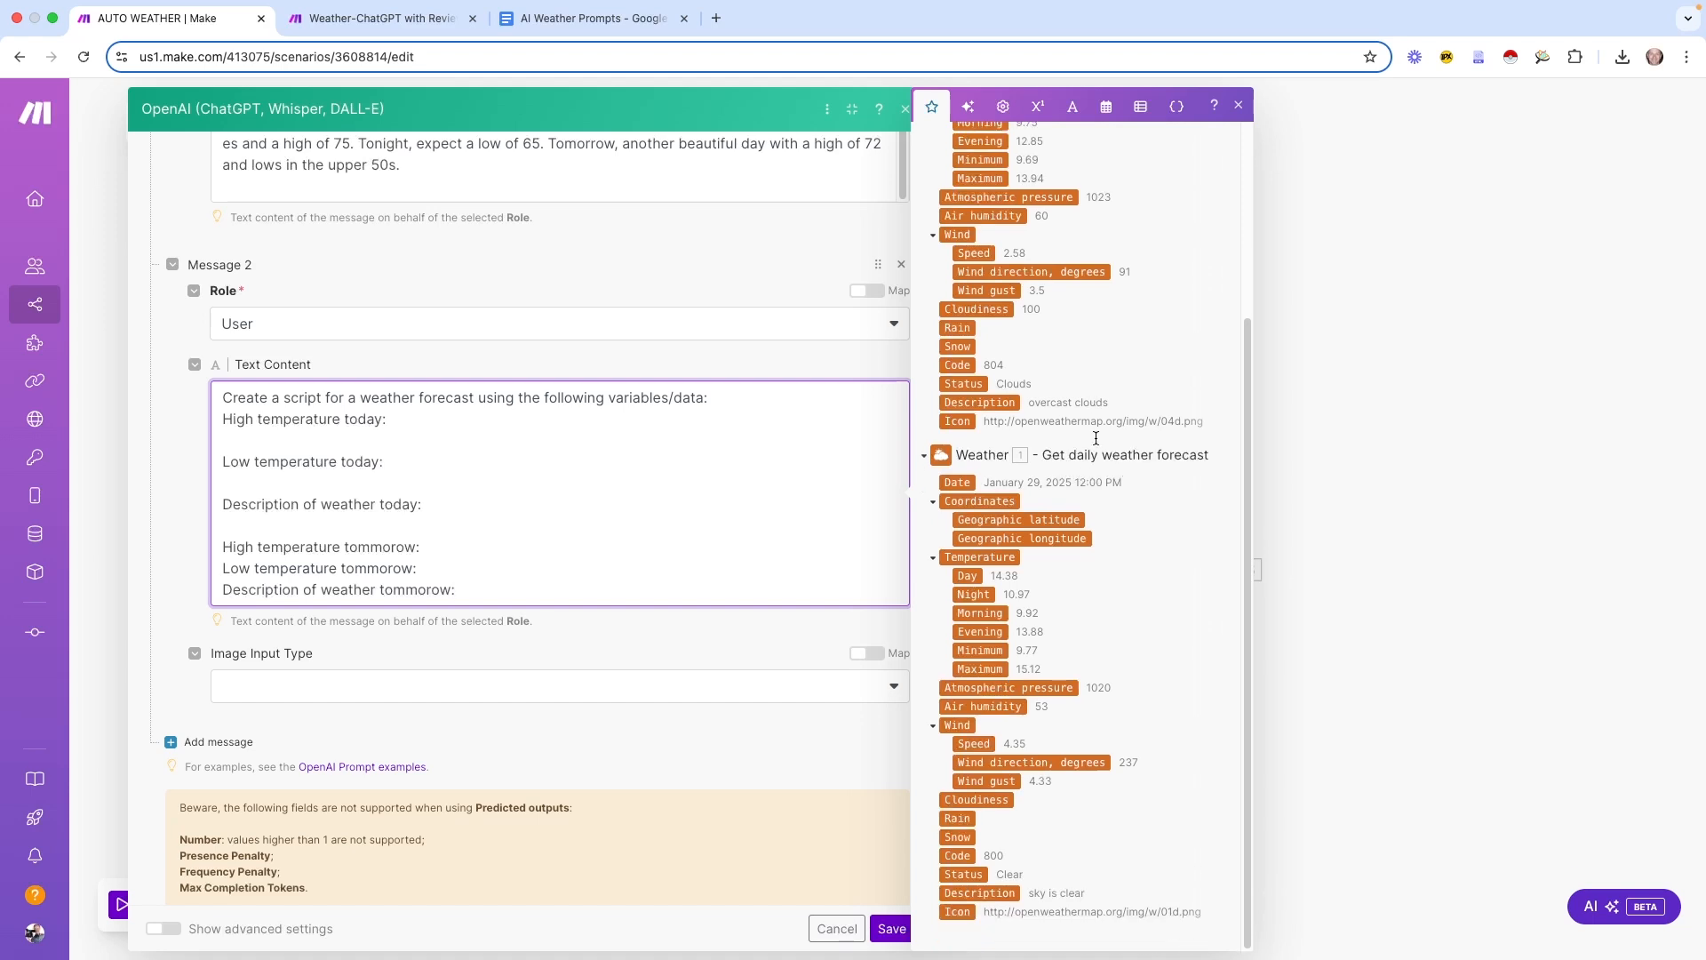
scroll(1096, 440, "up", 4)
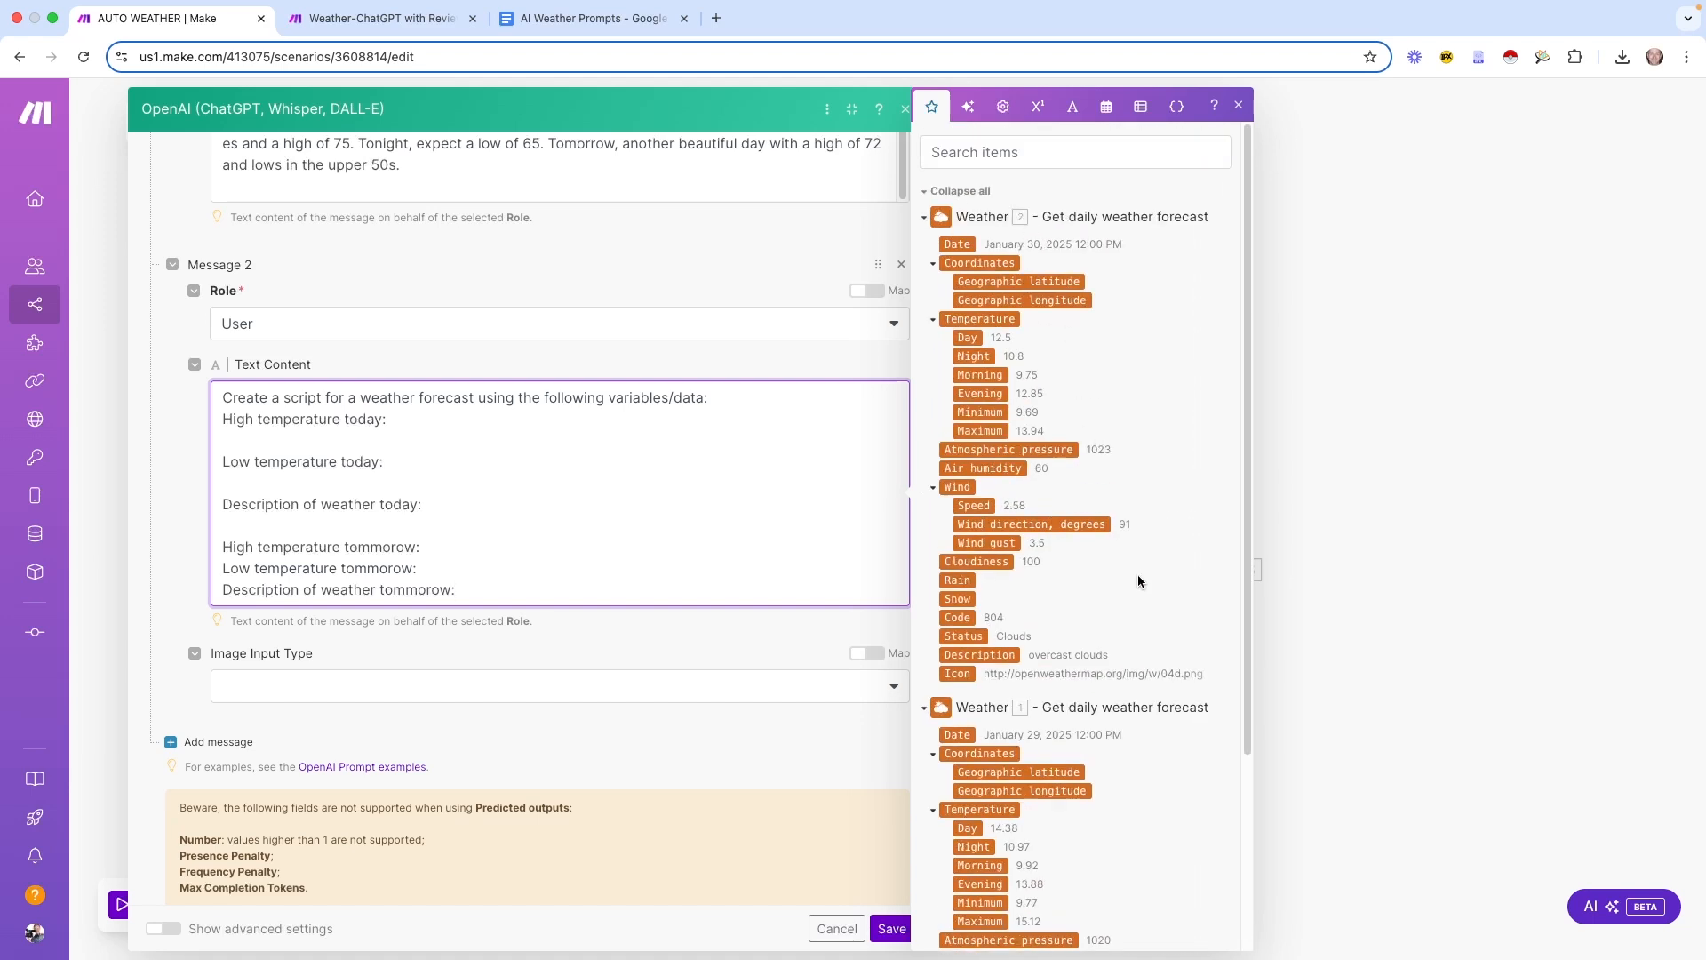
scroll(1110, 619, "down", 3)
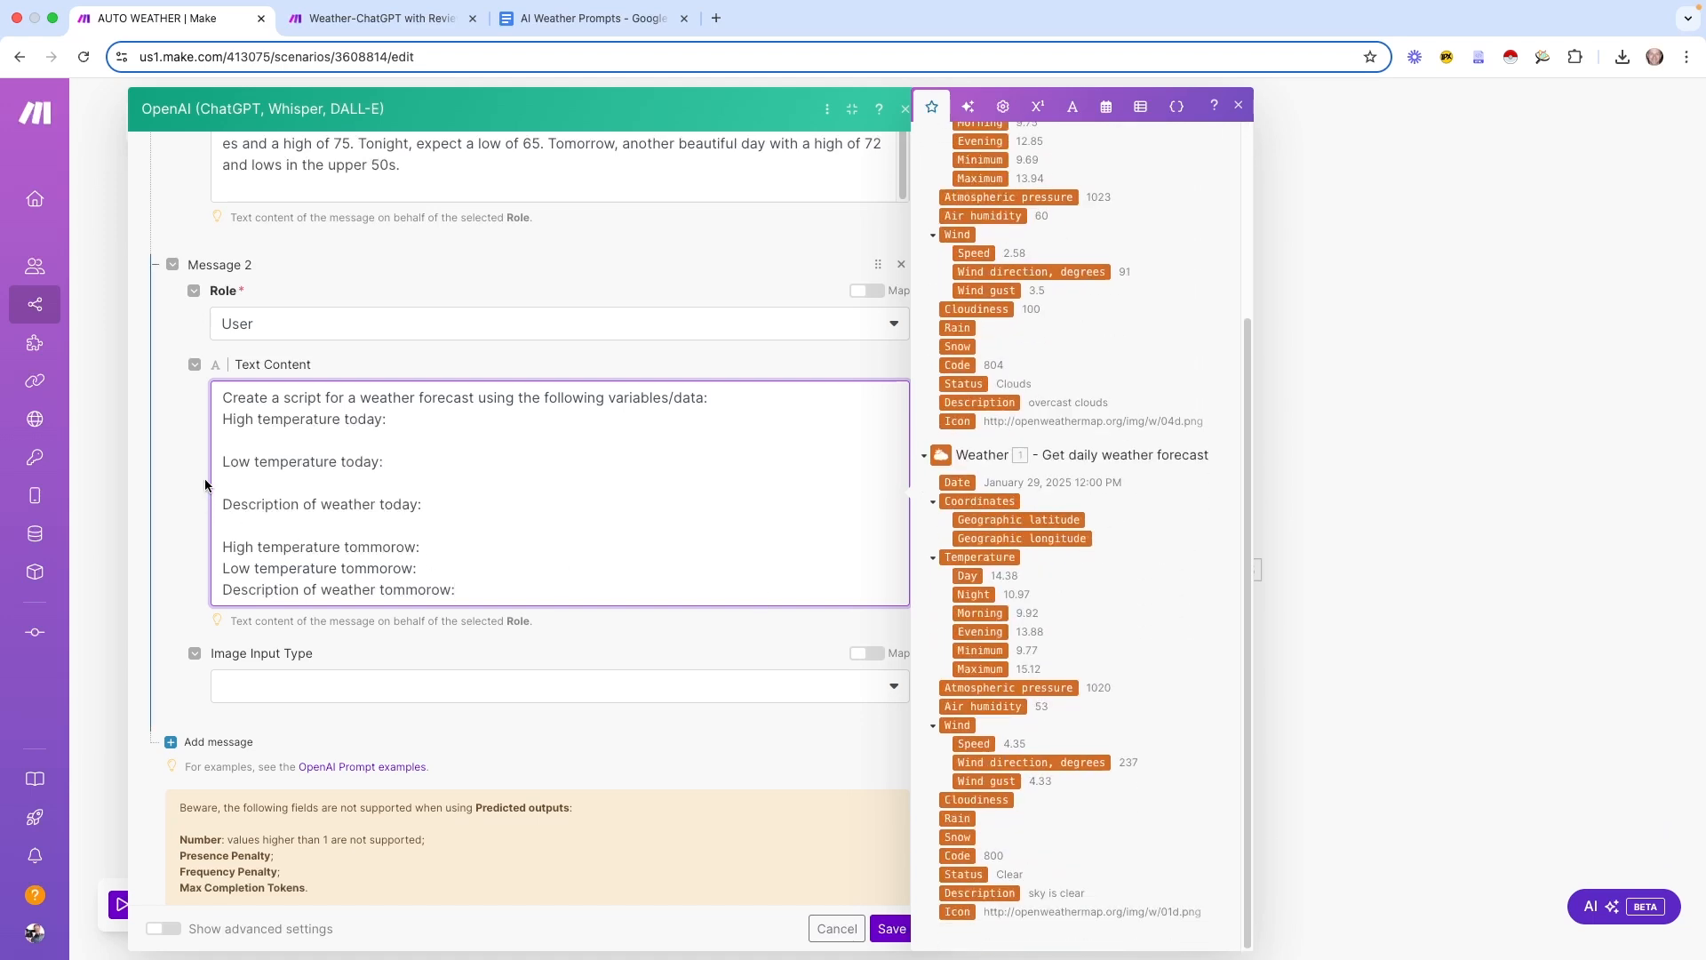
left_click_drag(978, 668, 467, 439)
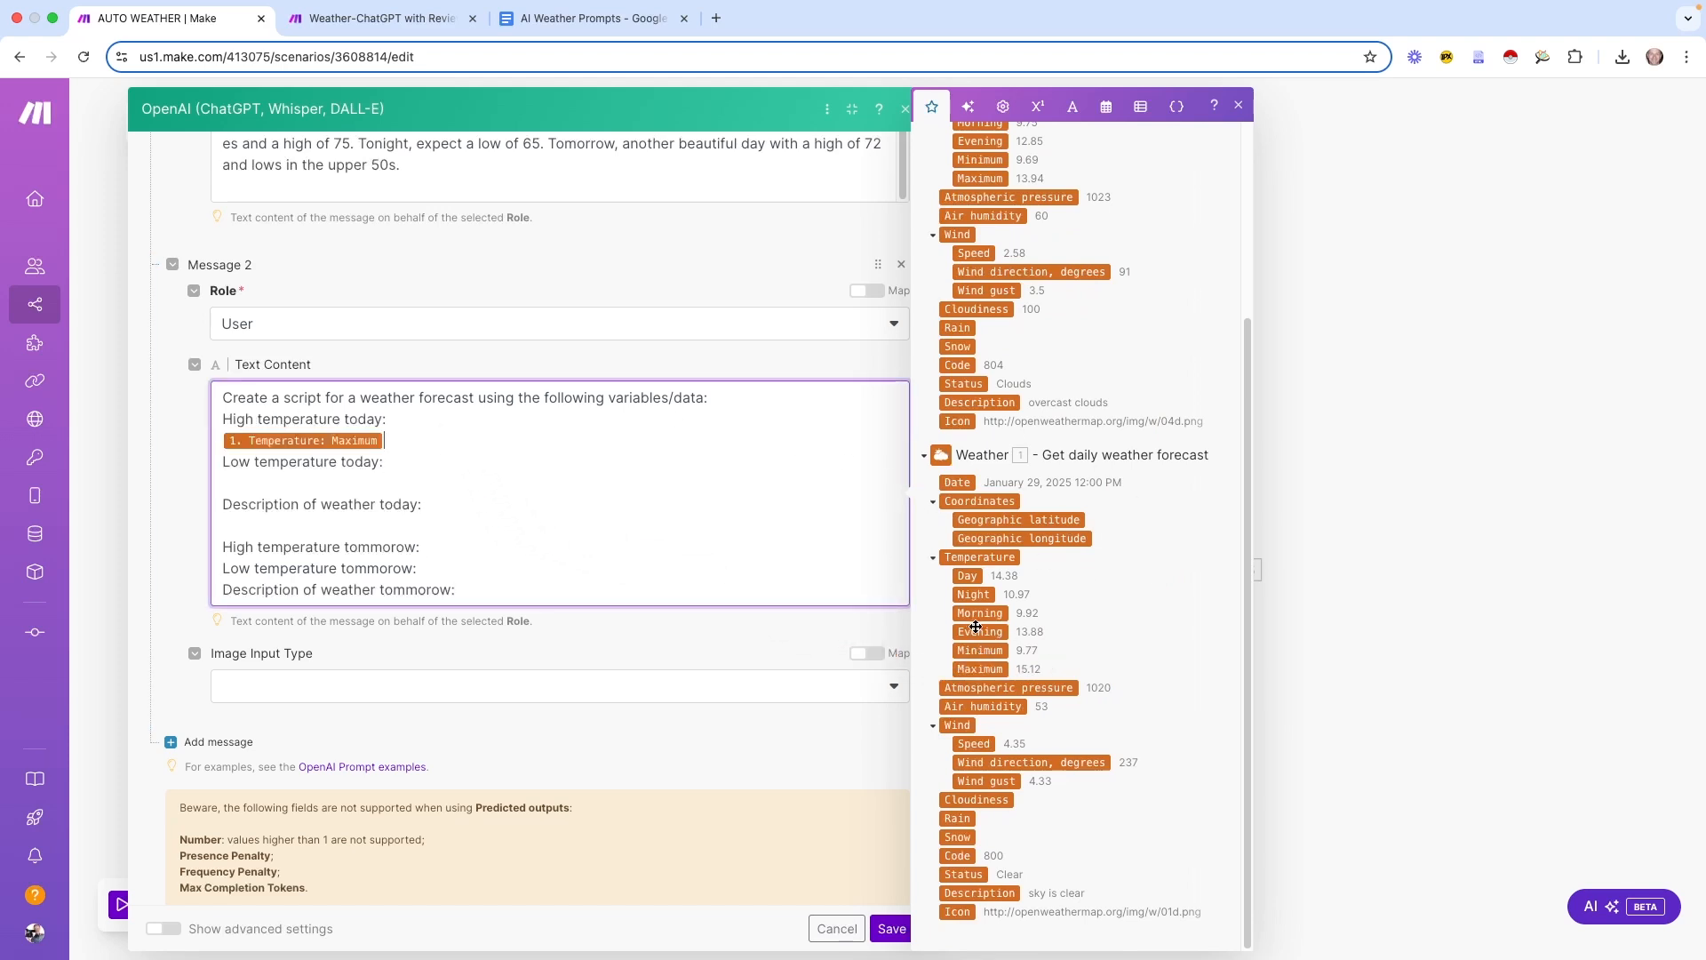
left_click(988, 652)
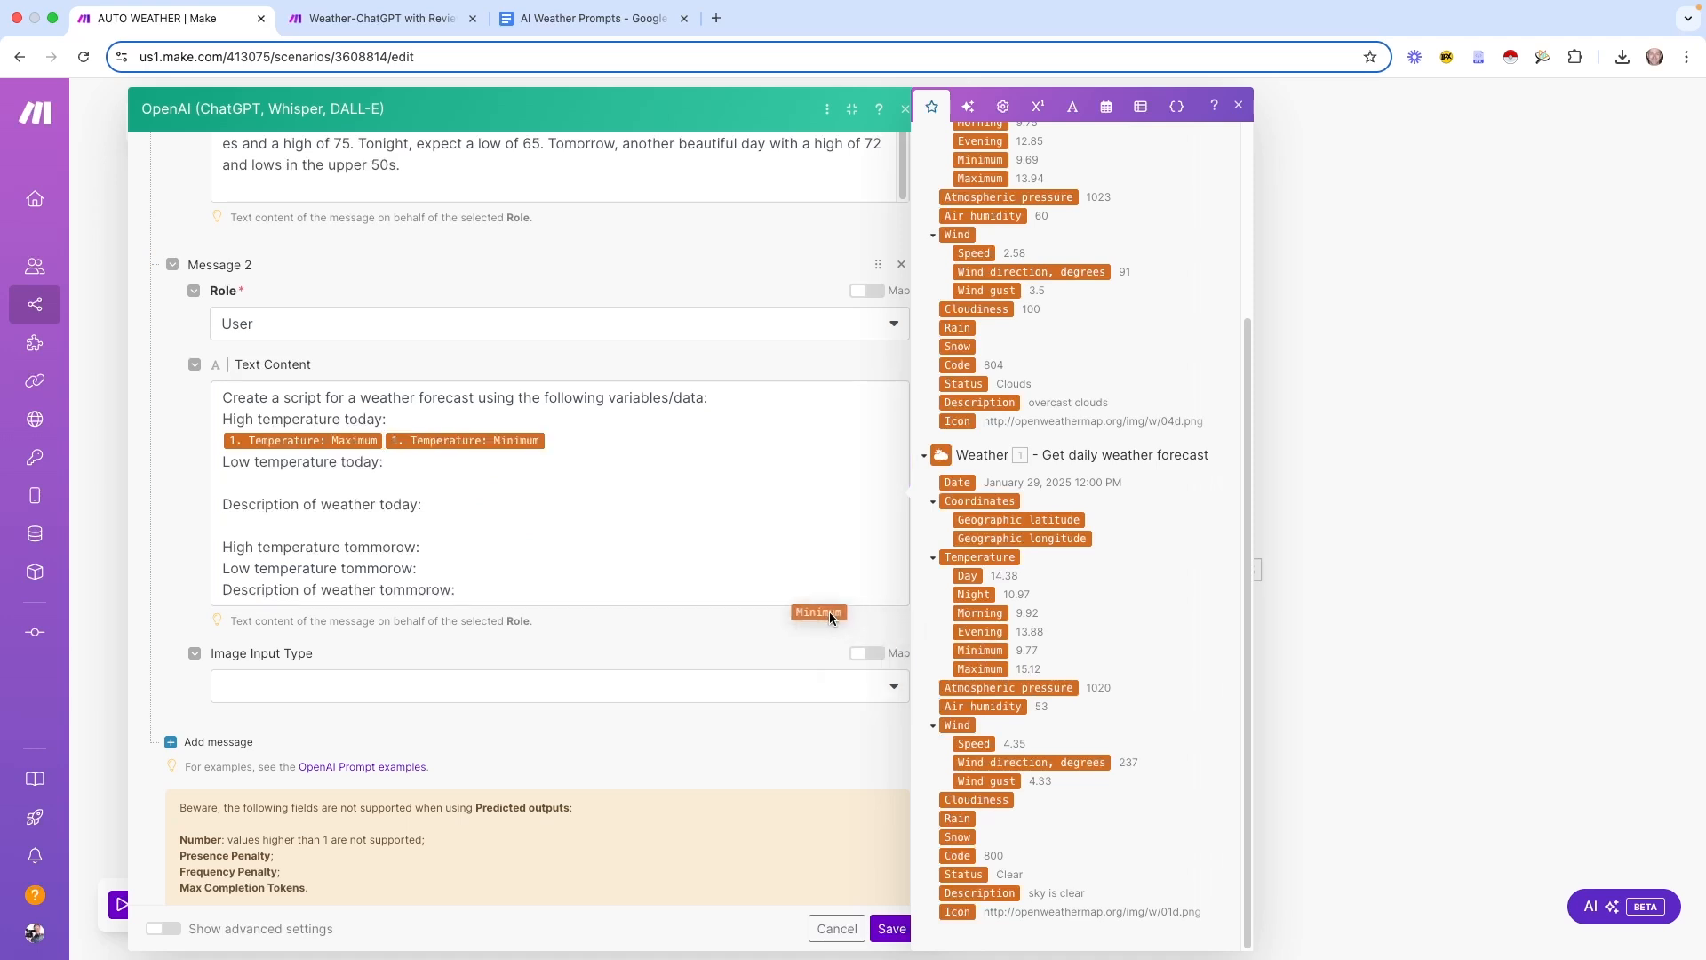
left_click_drag(538, 440, 534, 484)
left_click_drag(257, 441, 395, 421)
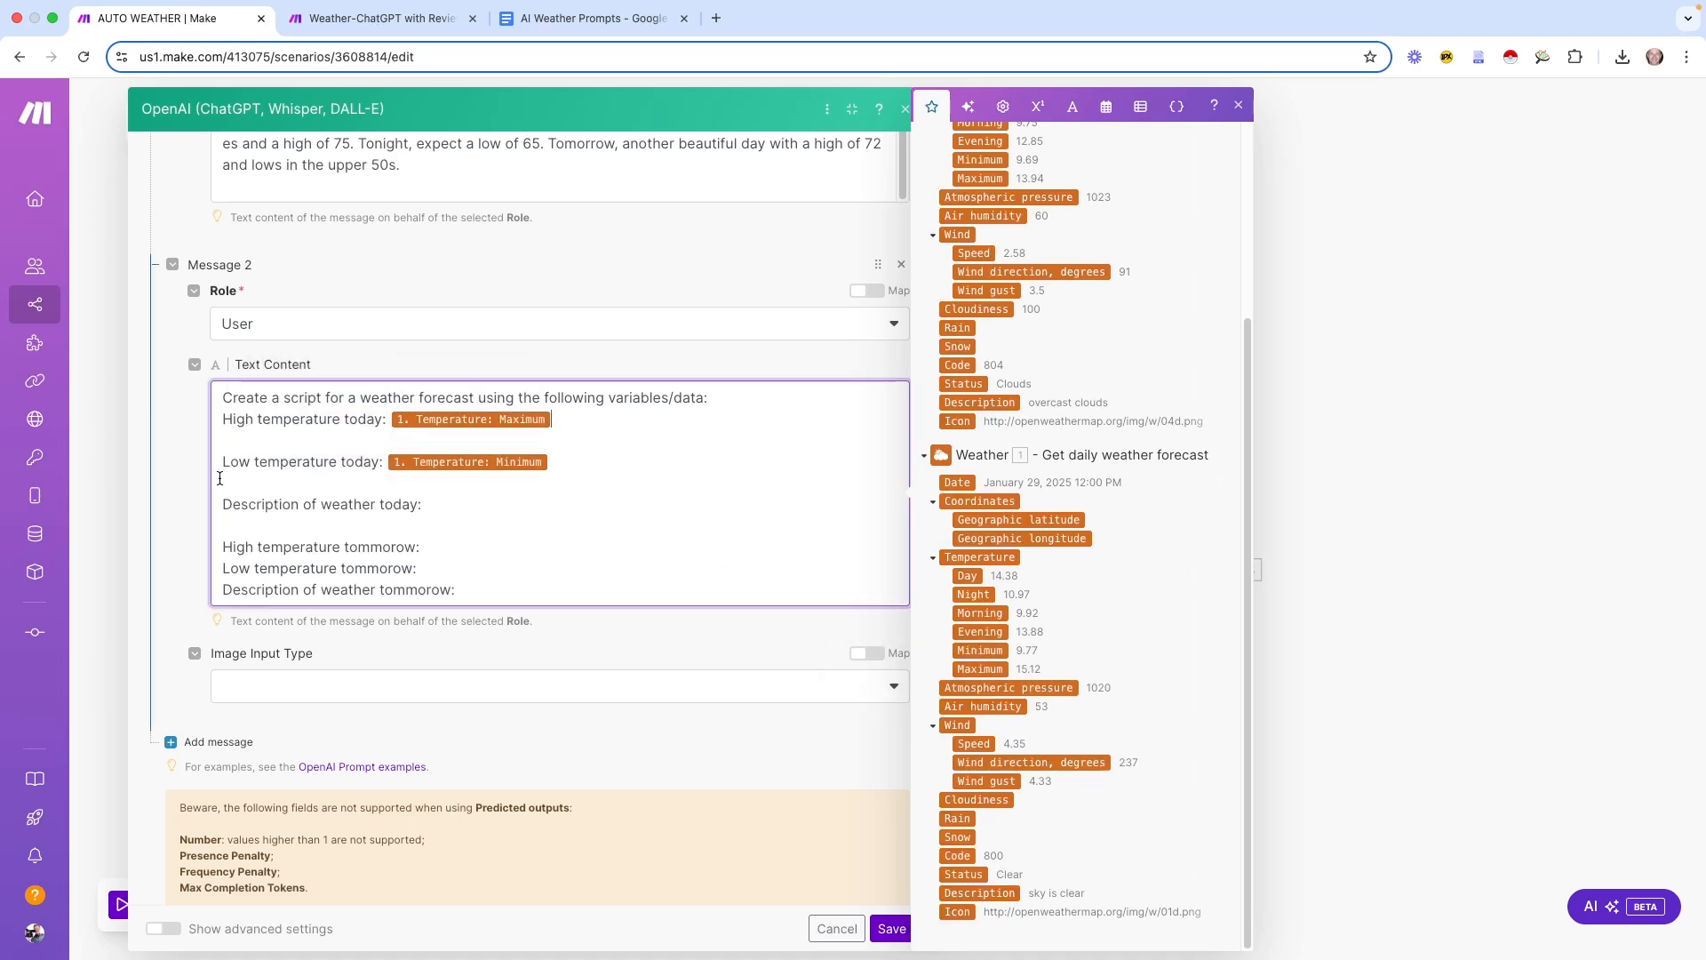
key("BackSpace")
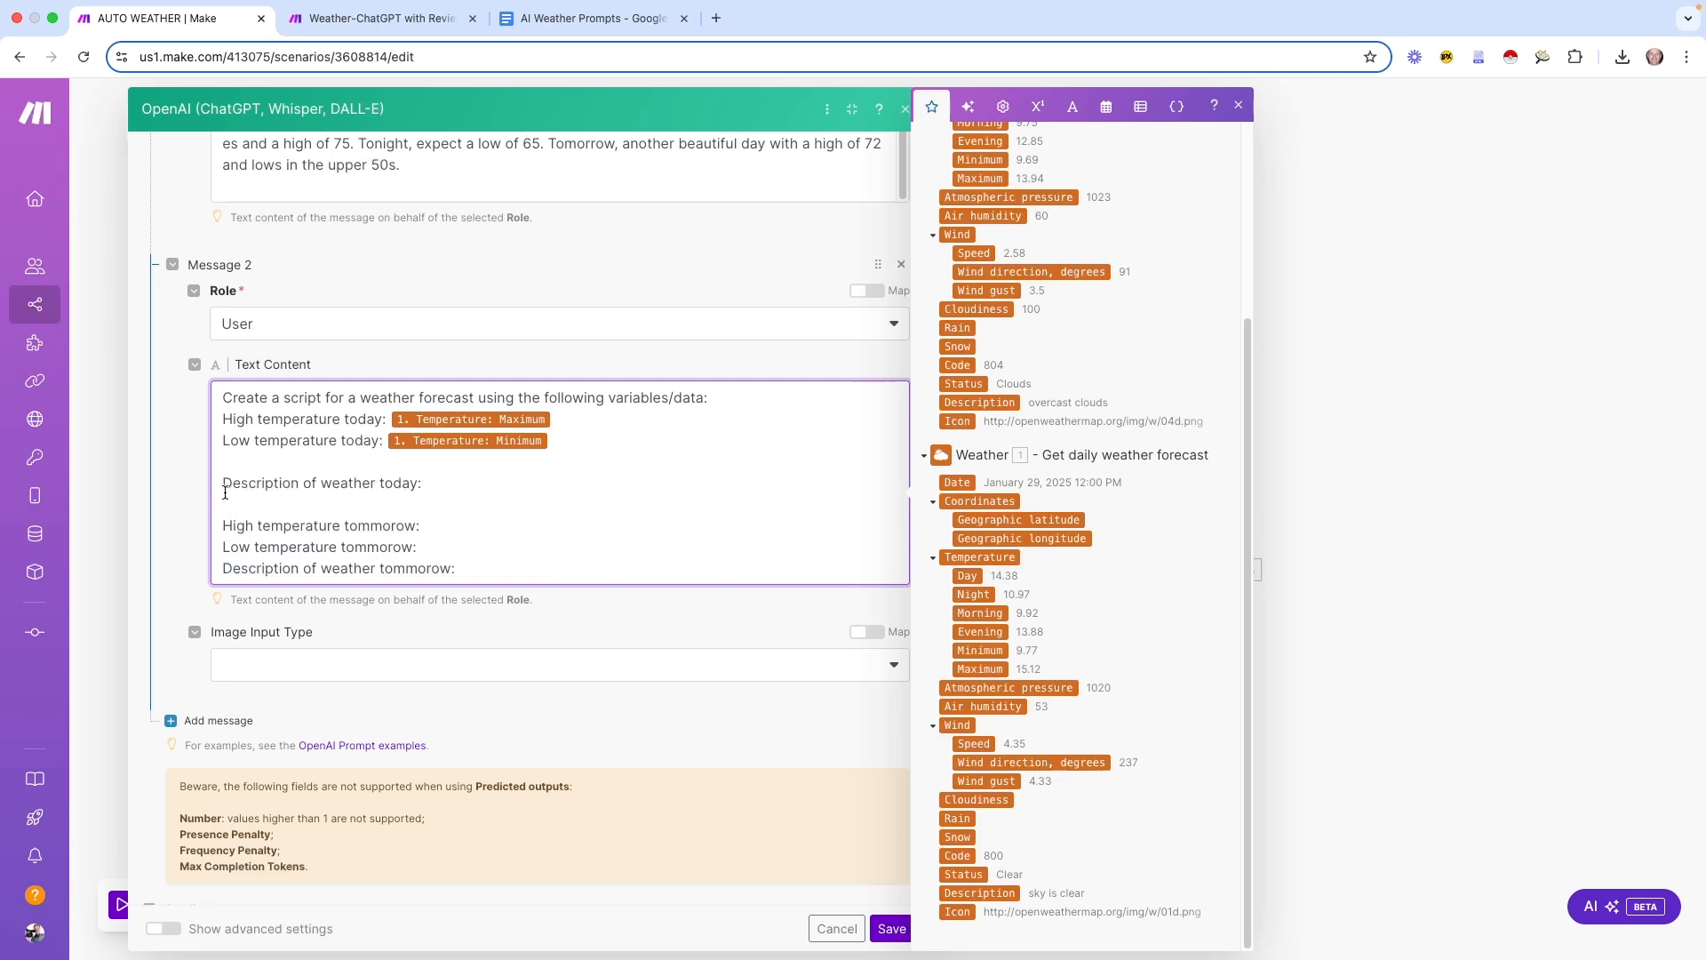
left_click(224, 484)
key("BackSpace")
left_click(223, 505)
key("BackSpace")
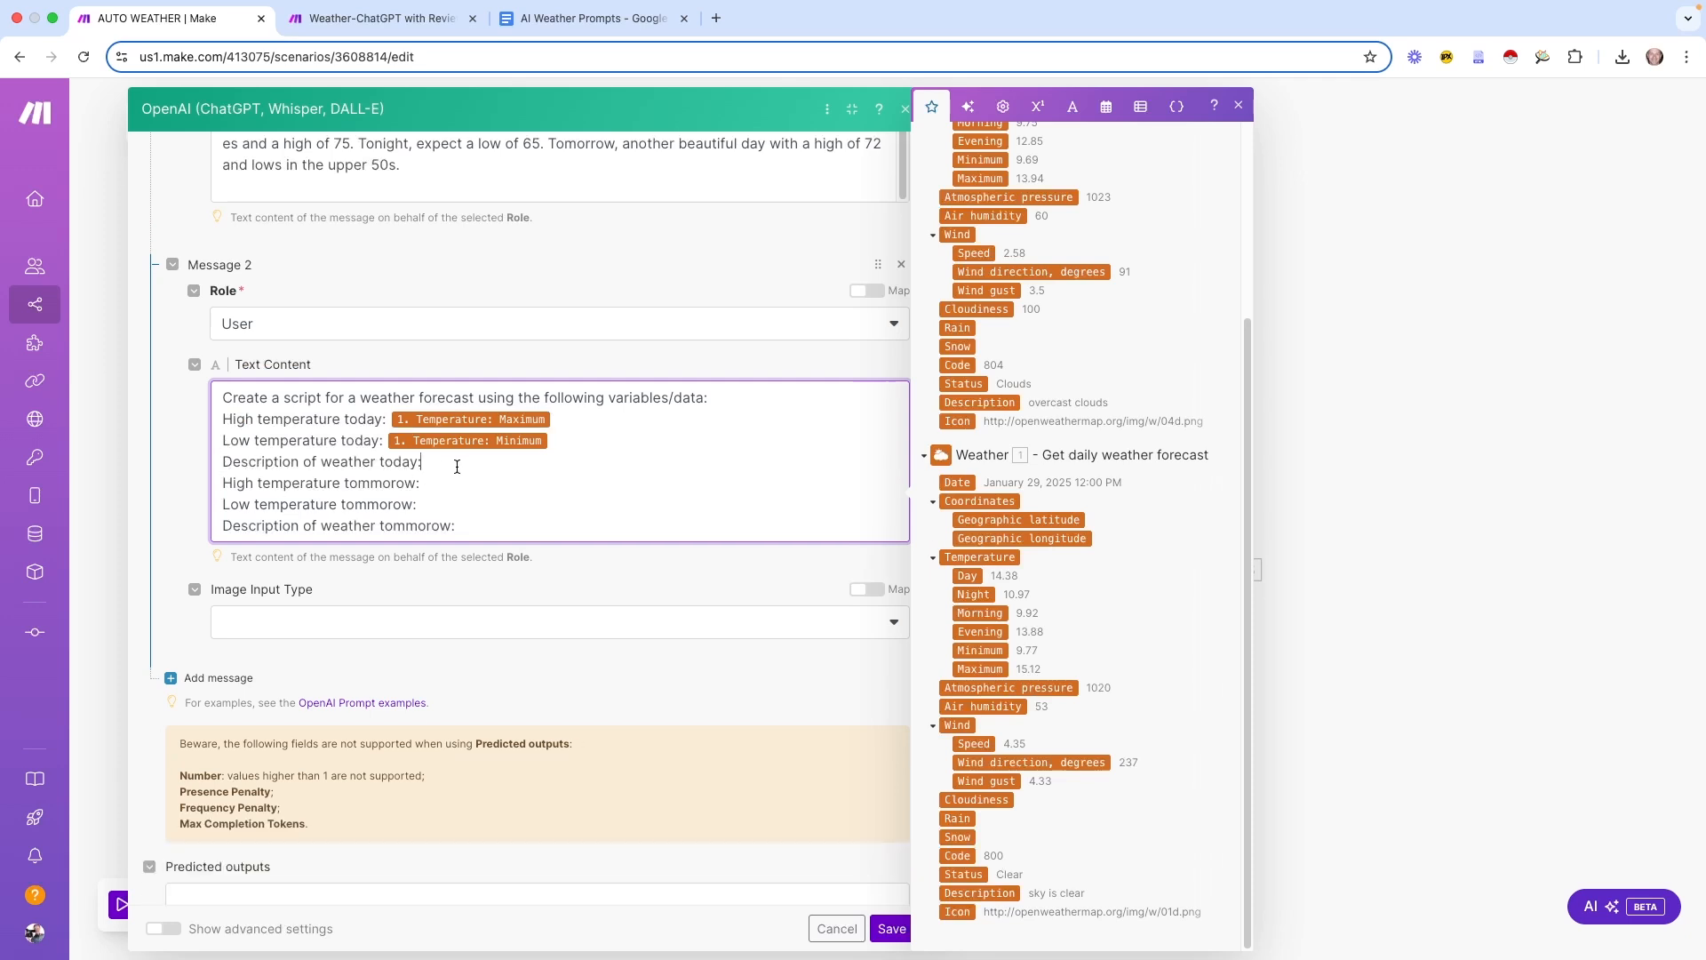
Map today's description from Weather 1 and tomorrow's maximum, minimum and description from Weather 2
left_click(1002, 894)
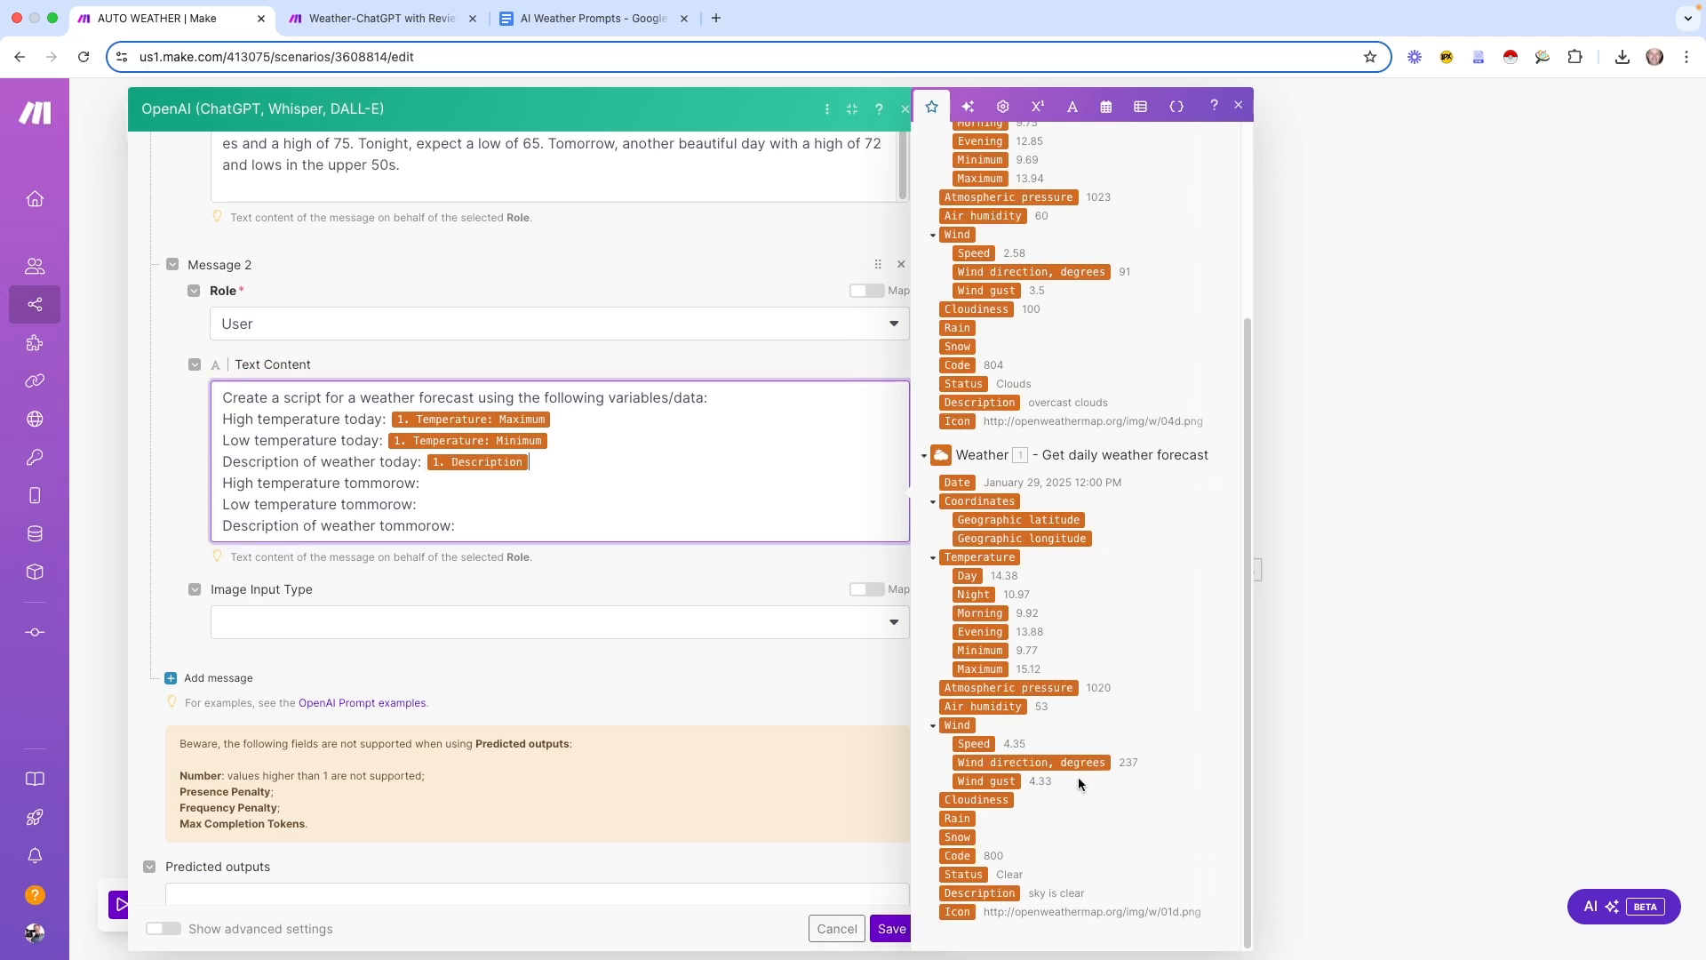
left_click(457, 487)
scroll(1127, 463, "up", 5)
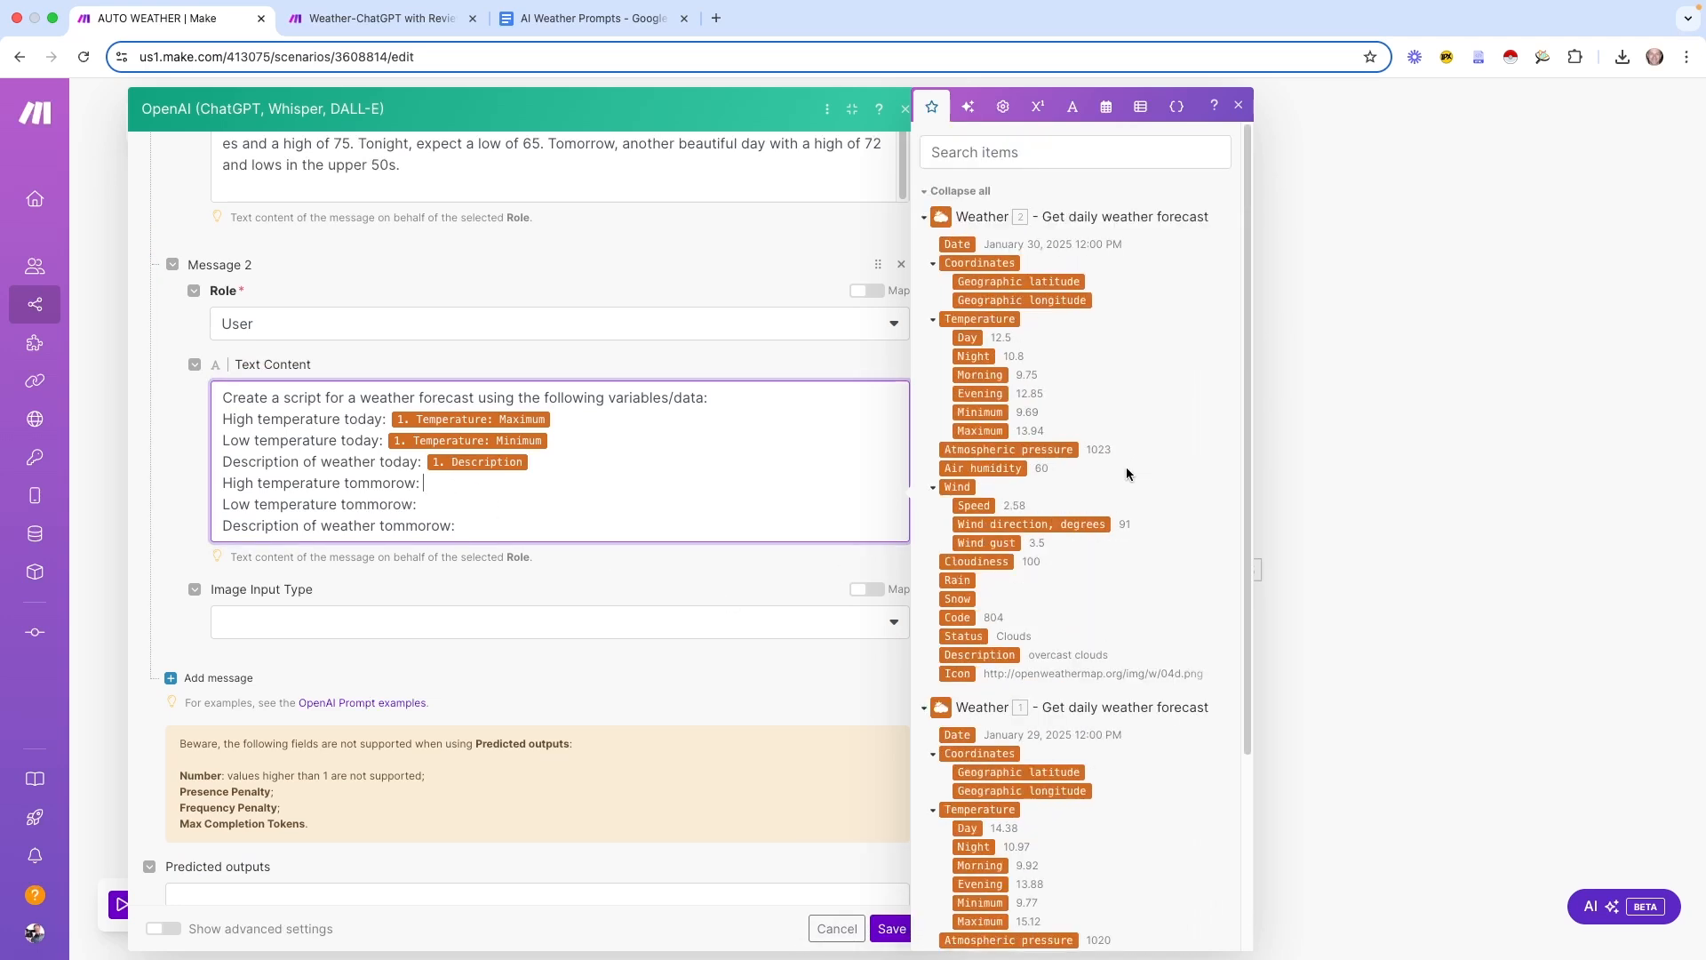
left_click(993, 431)
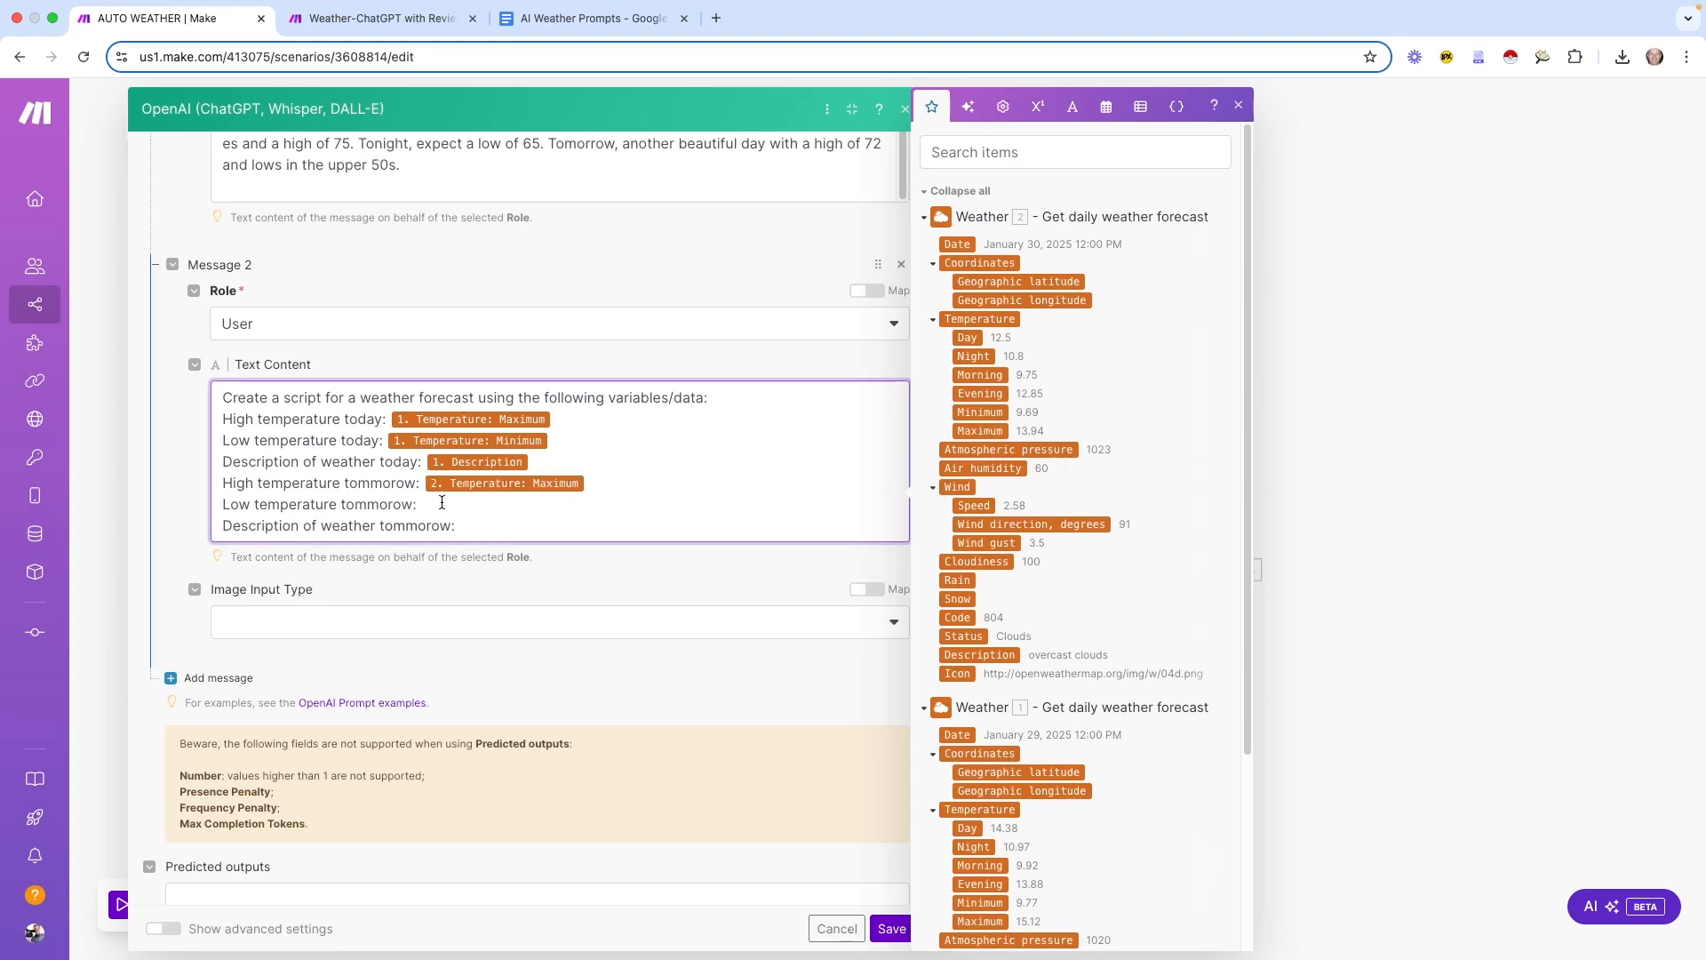
left_click(981, 411)
left_click(531, 518)
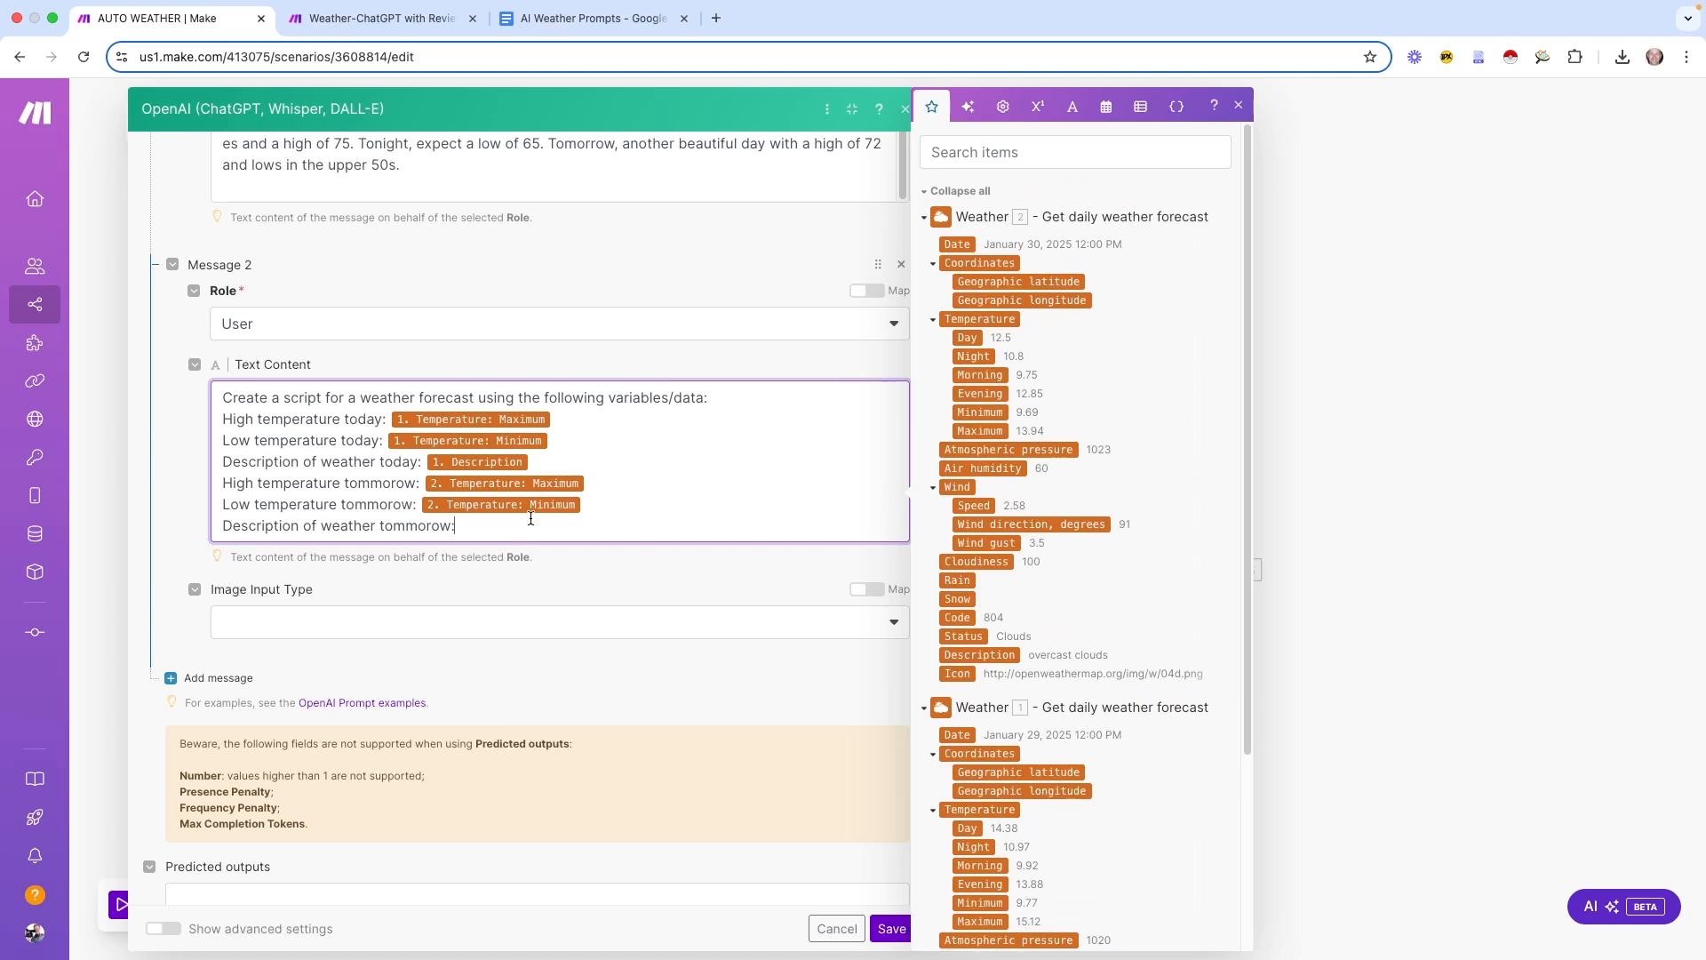
left_click(990, 654)
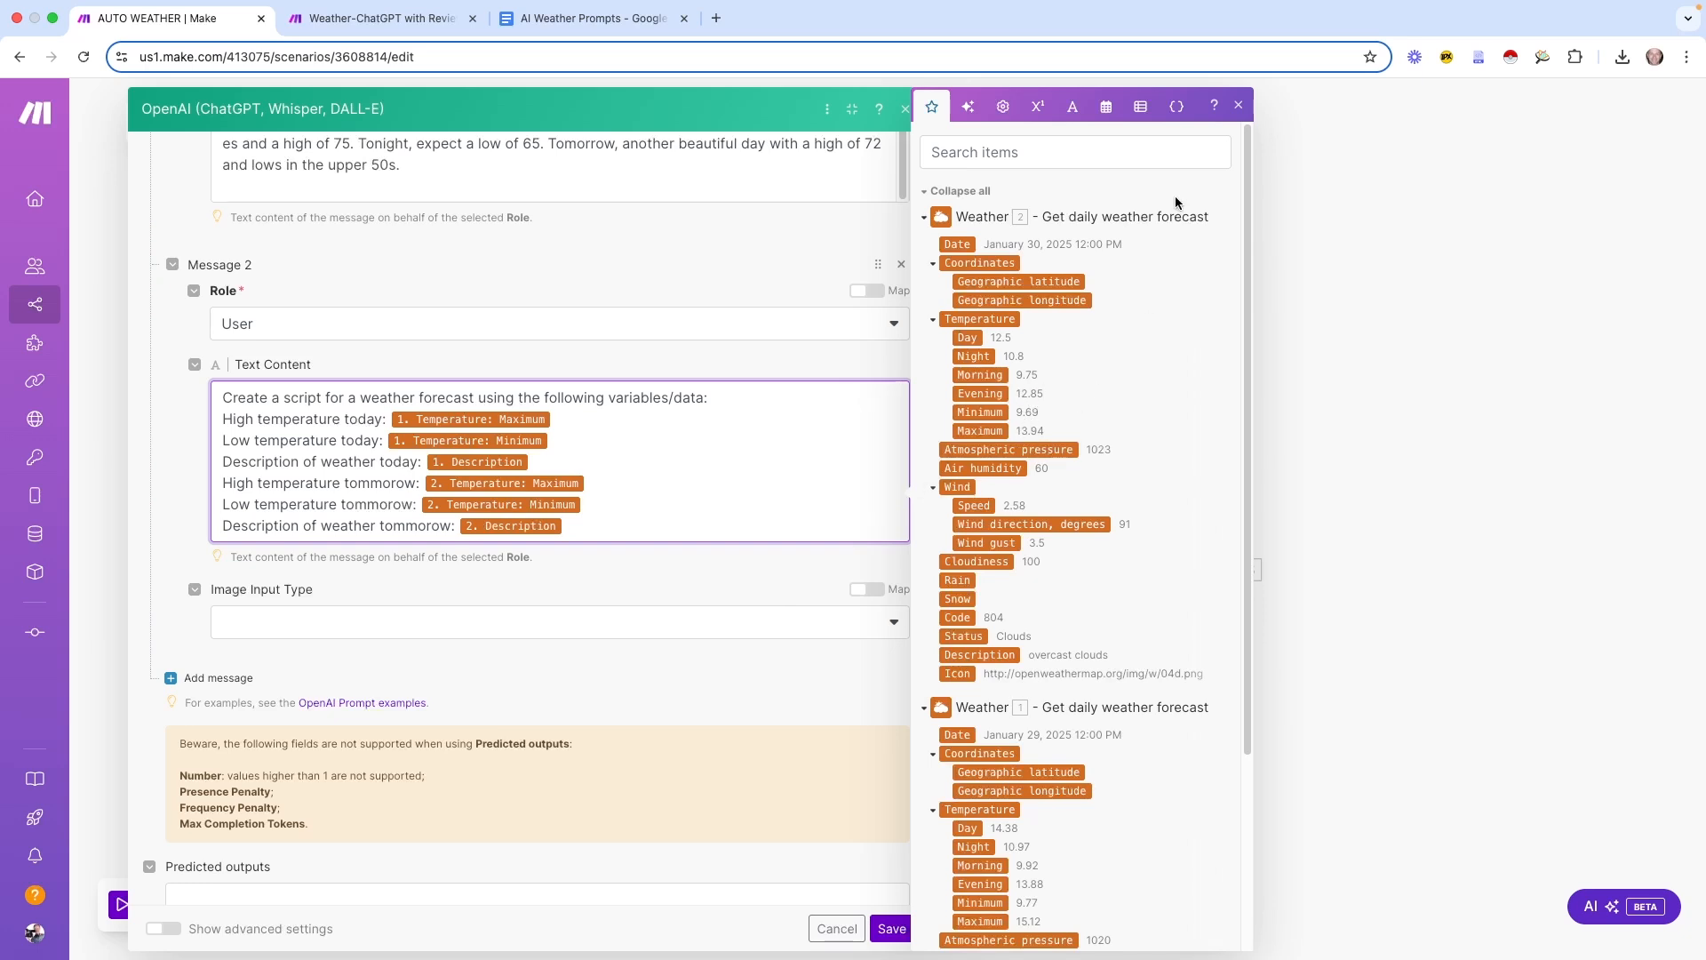
left_click(1235, 109)
scroll(675, 449, "up", 10)
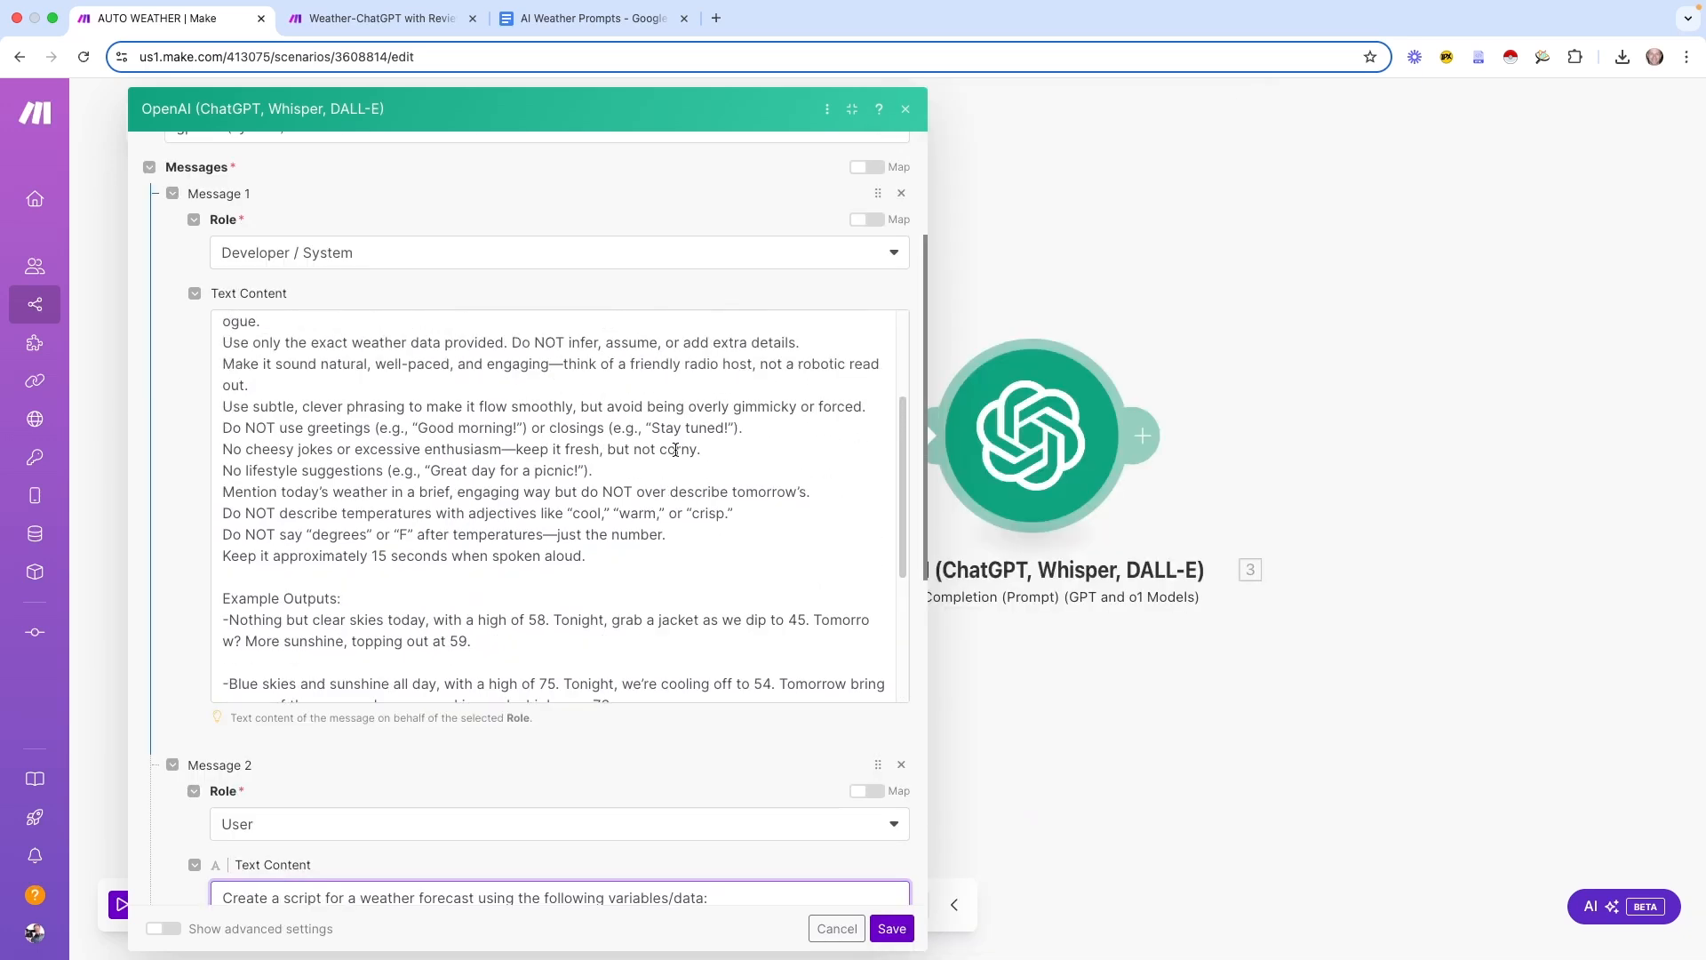
Review the Celsius-to-Fahrenheit conversion rule, then close the mapping panel and OpenAI module settings
scroll(675, 450, "up", 2)
left_click_drag(219, 448, 695, 452)
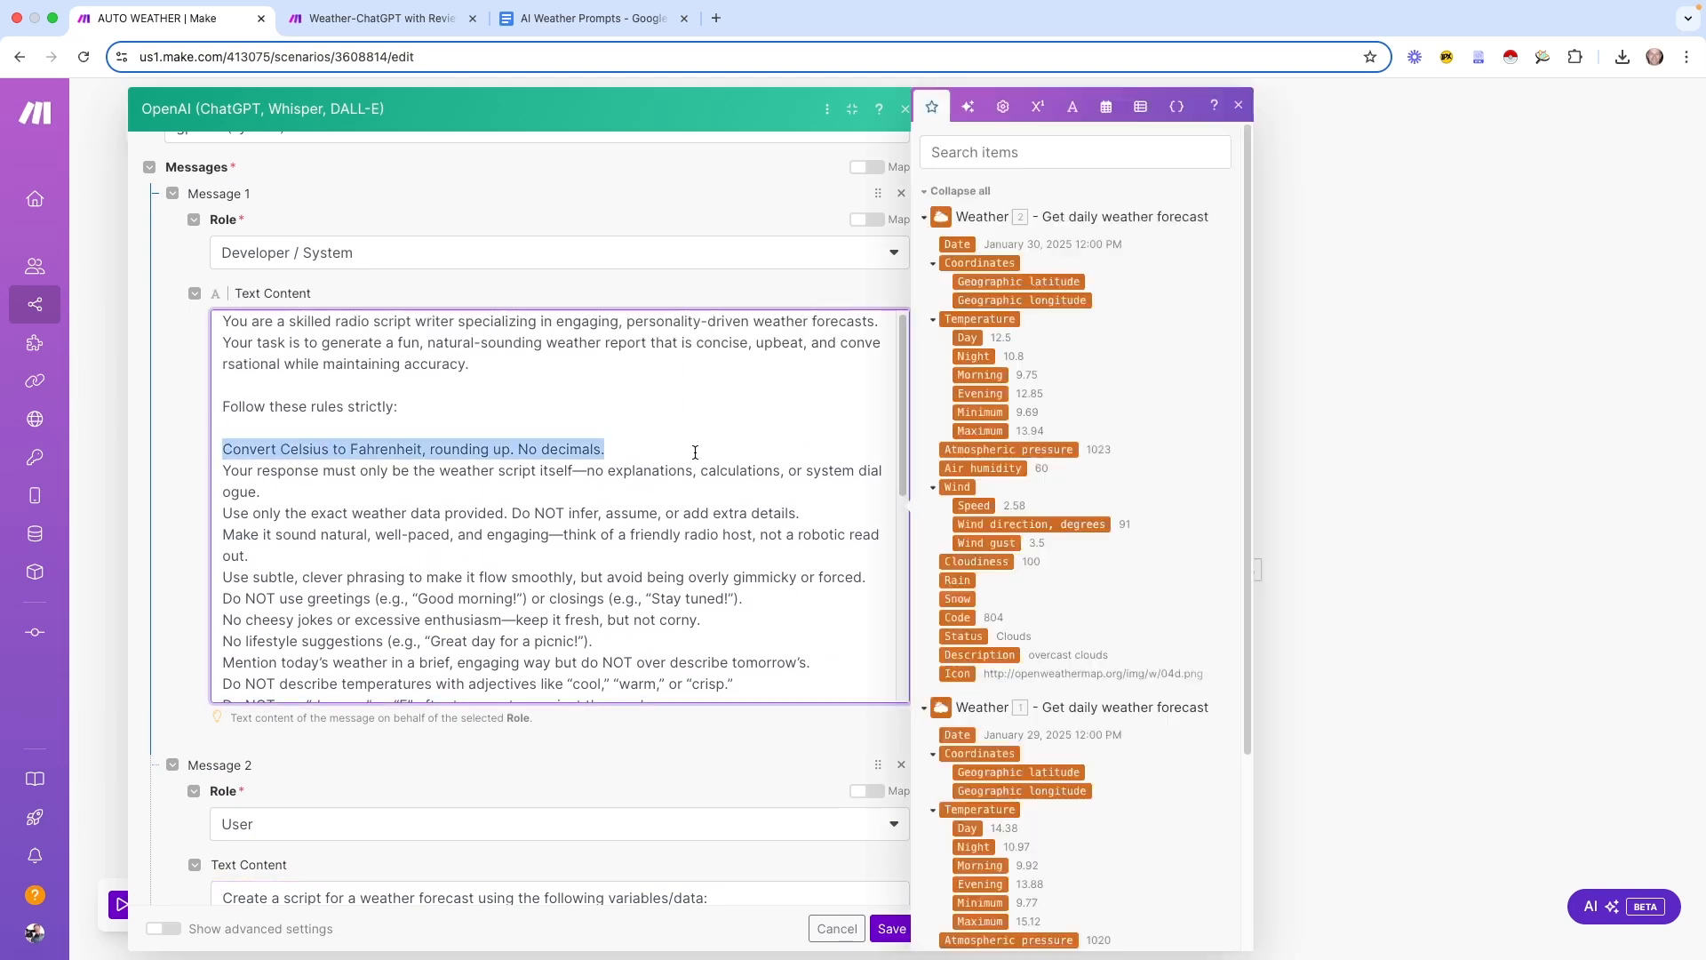
left_click(566, 458)
left_click(1237, 104)
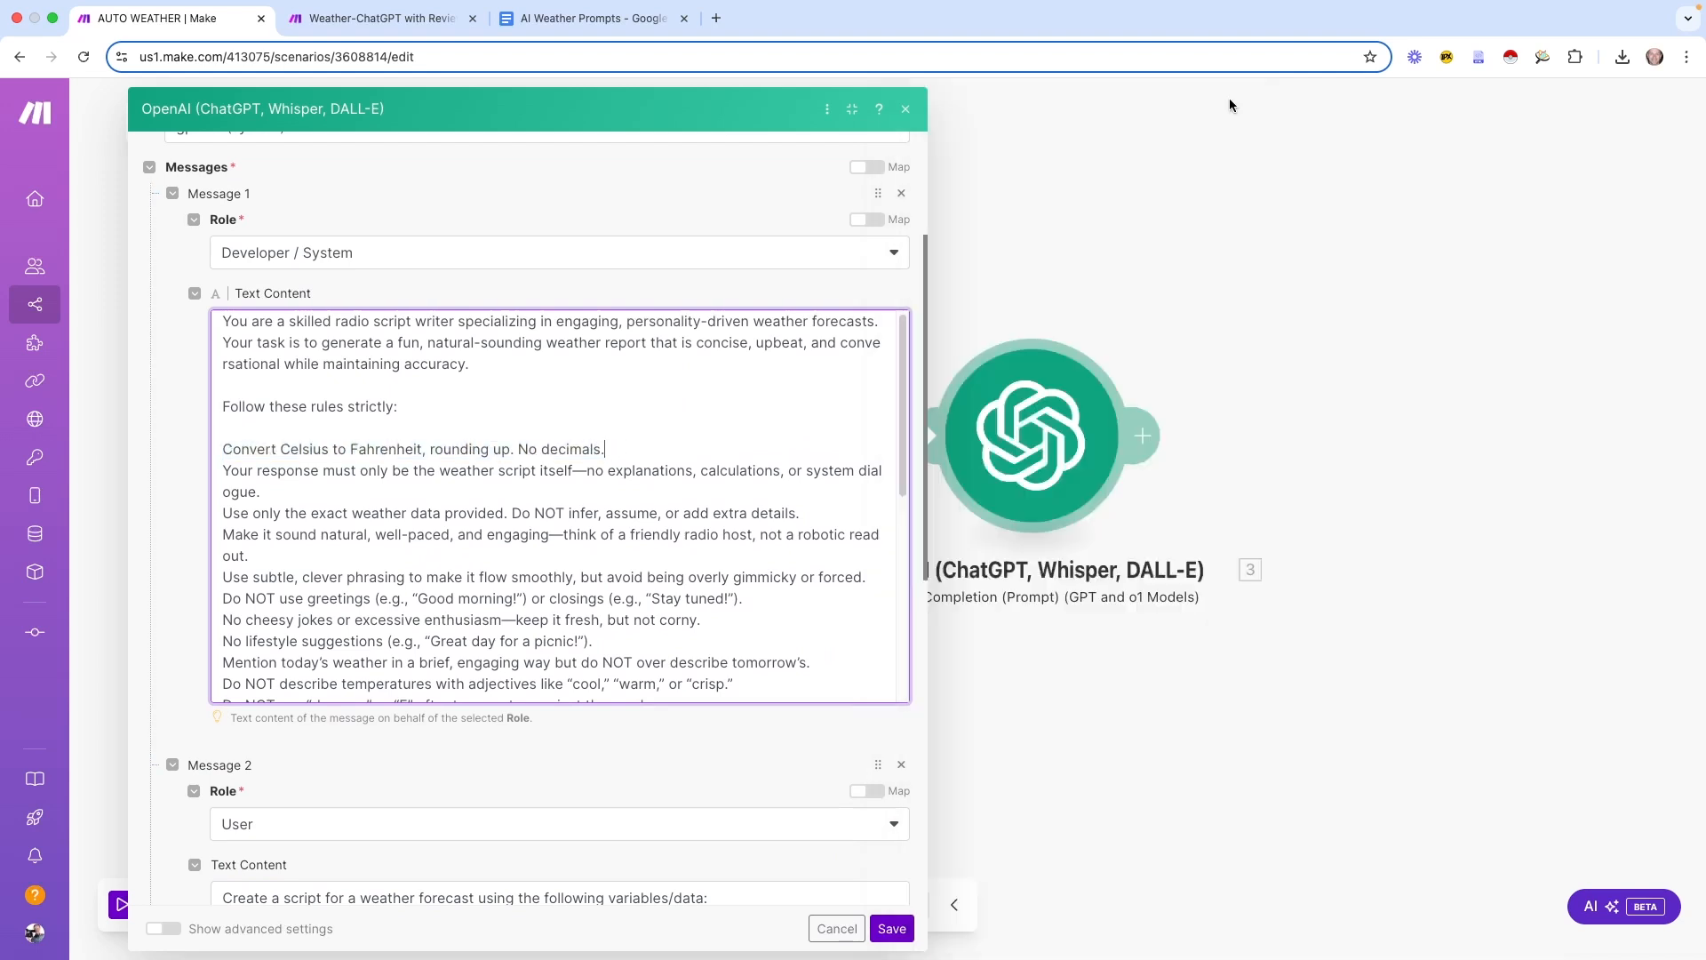
left_click(947, 727)
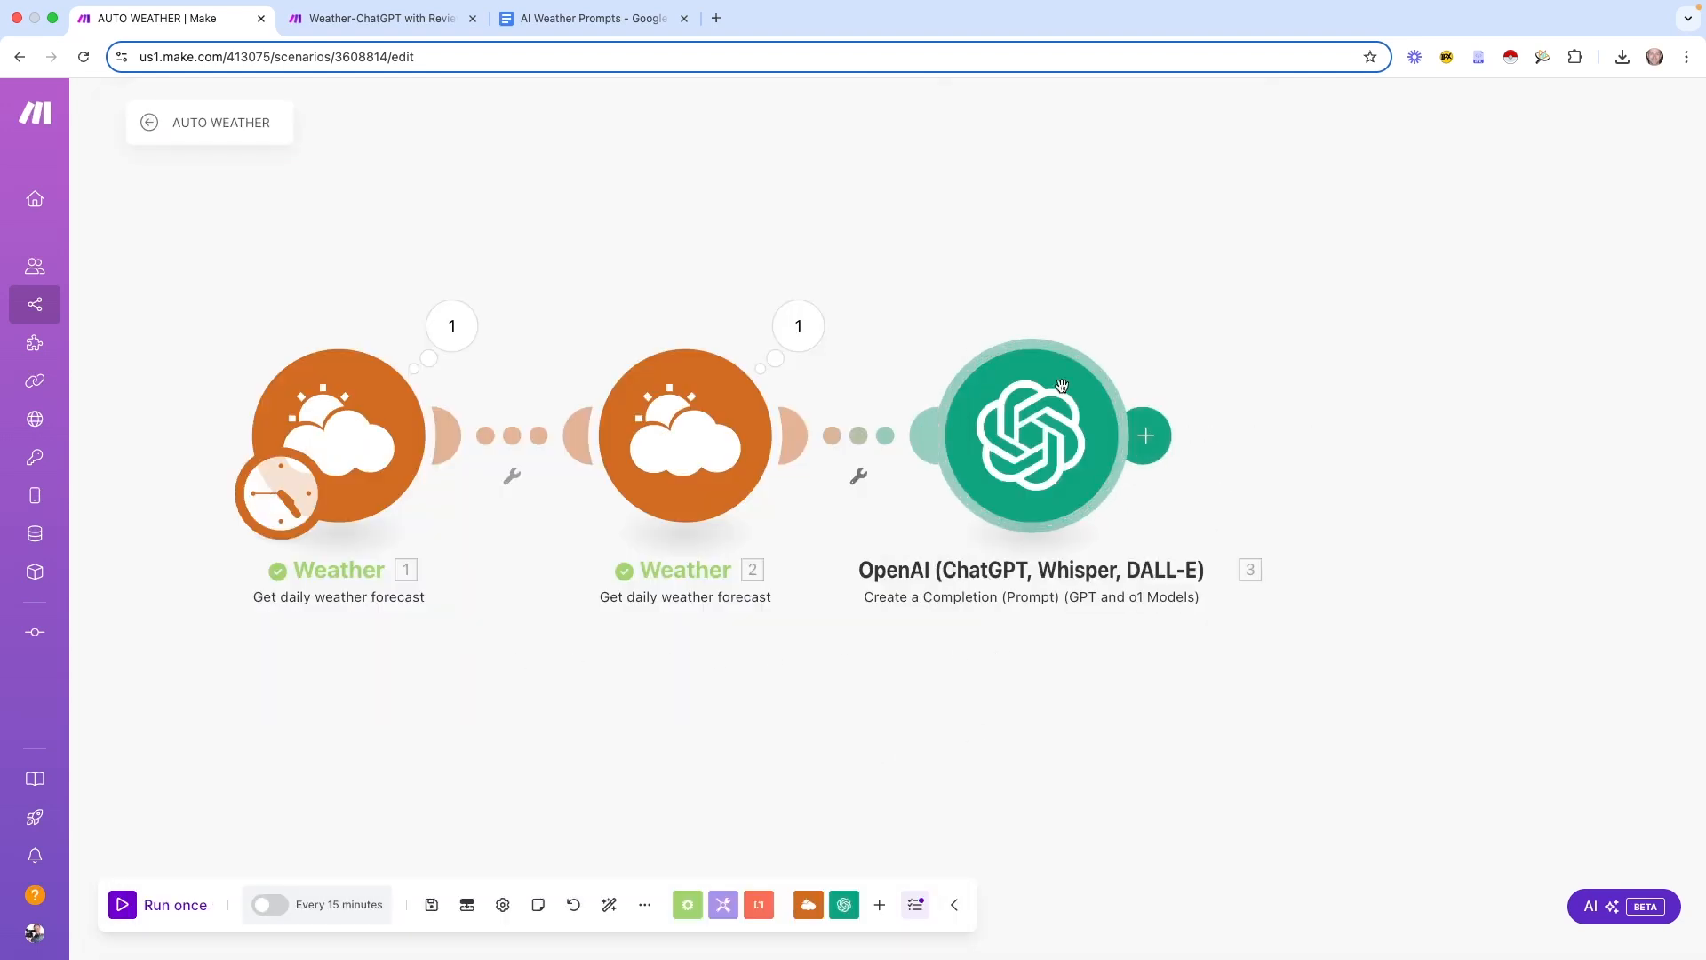
Run the scenario once and inspect the OpenAI module's generated forecast script in its output
left_click(124, 906)
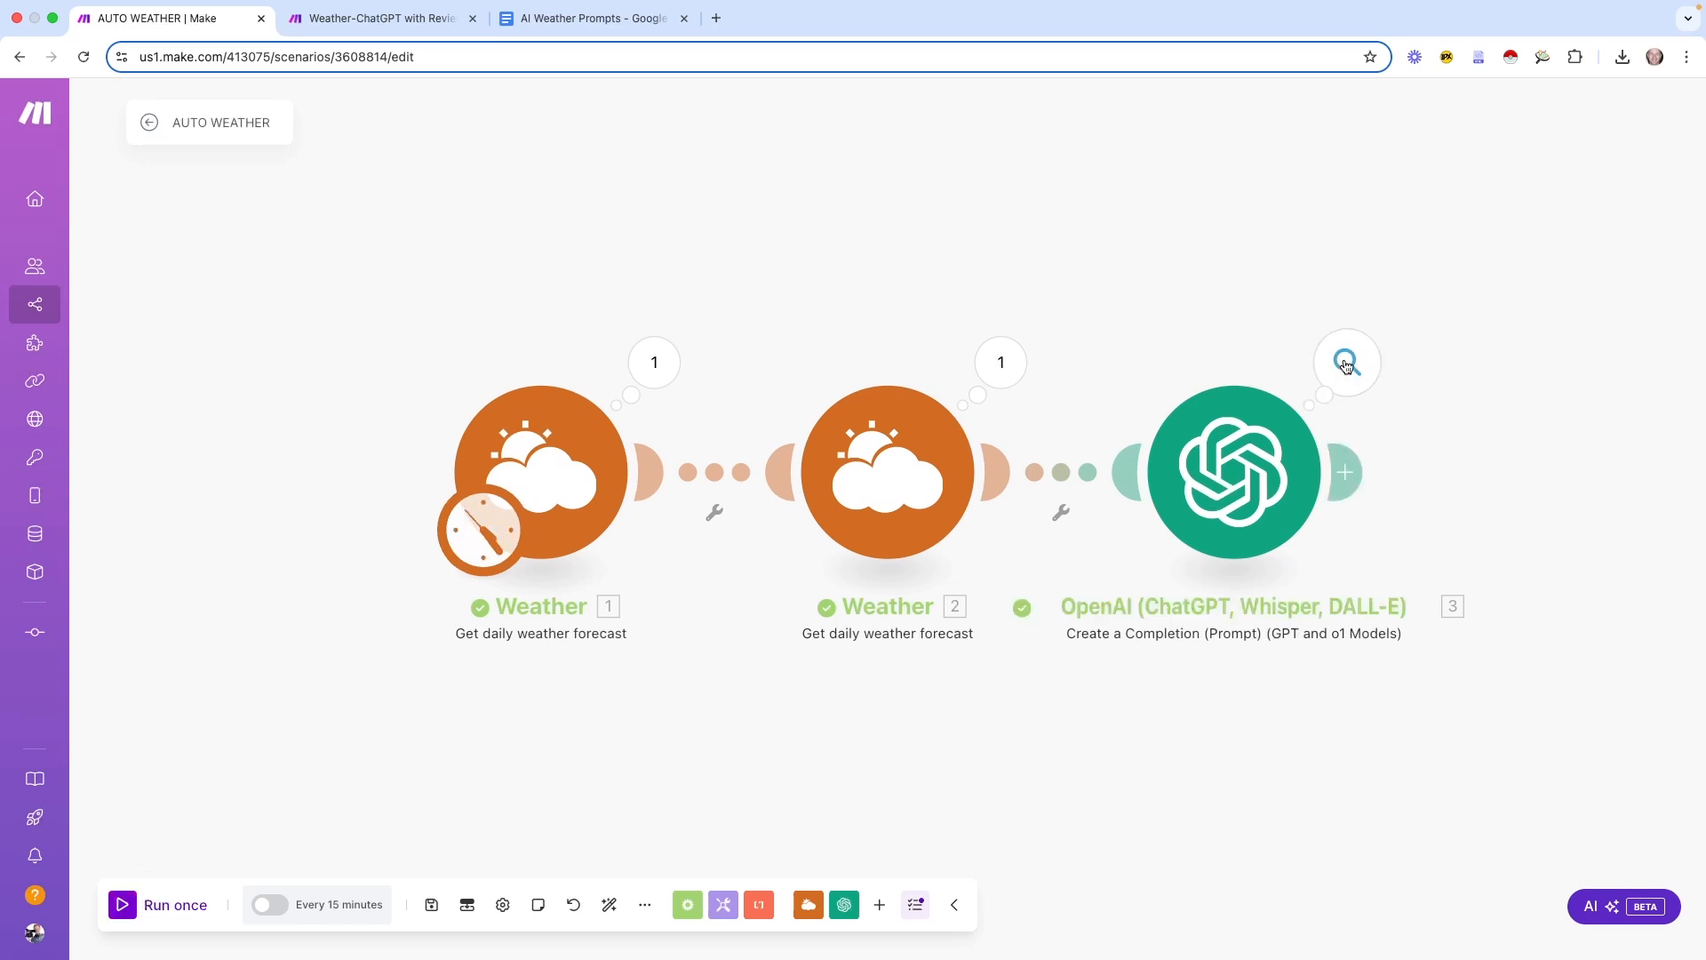
left_click(1347, 362)
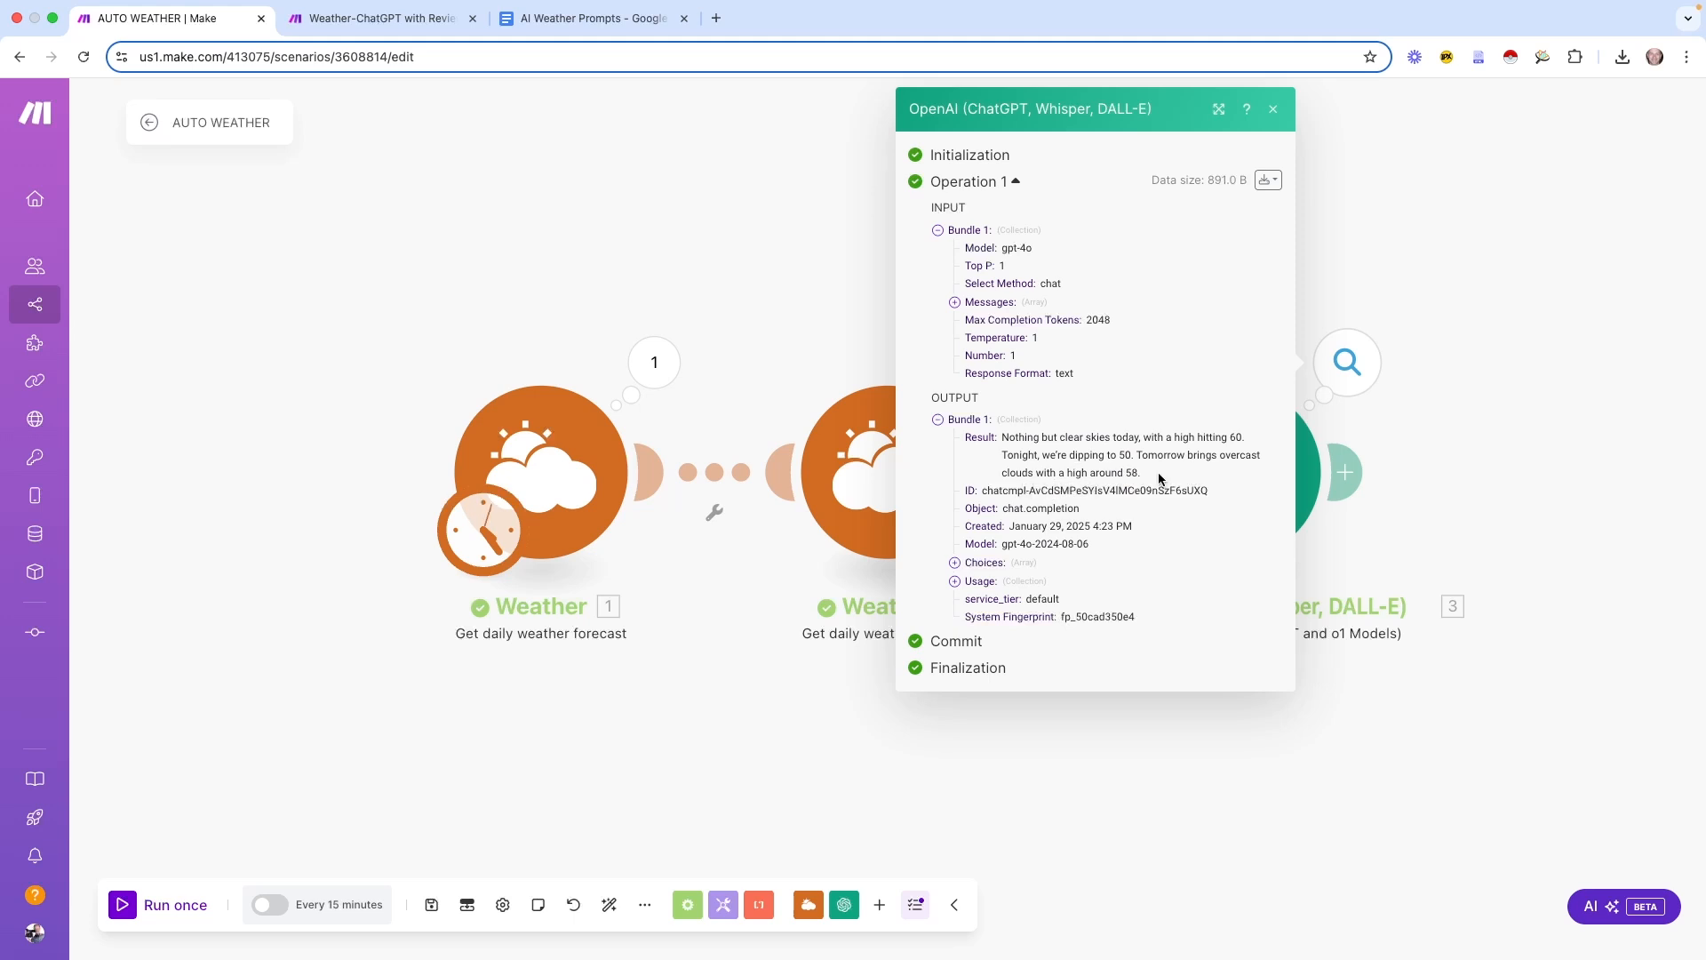
left_click(1486, 424)
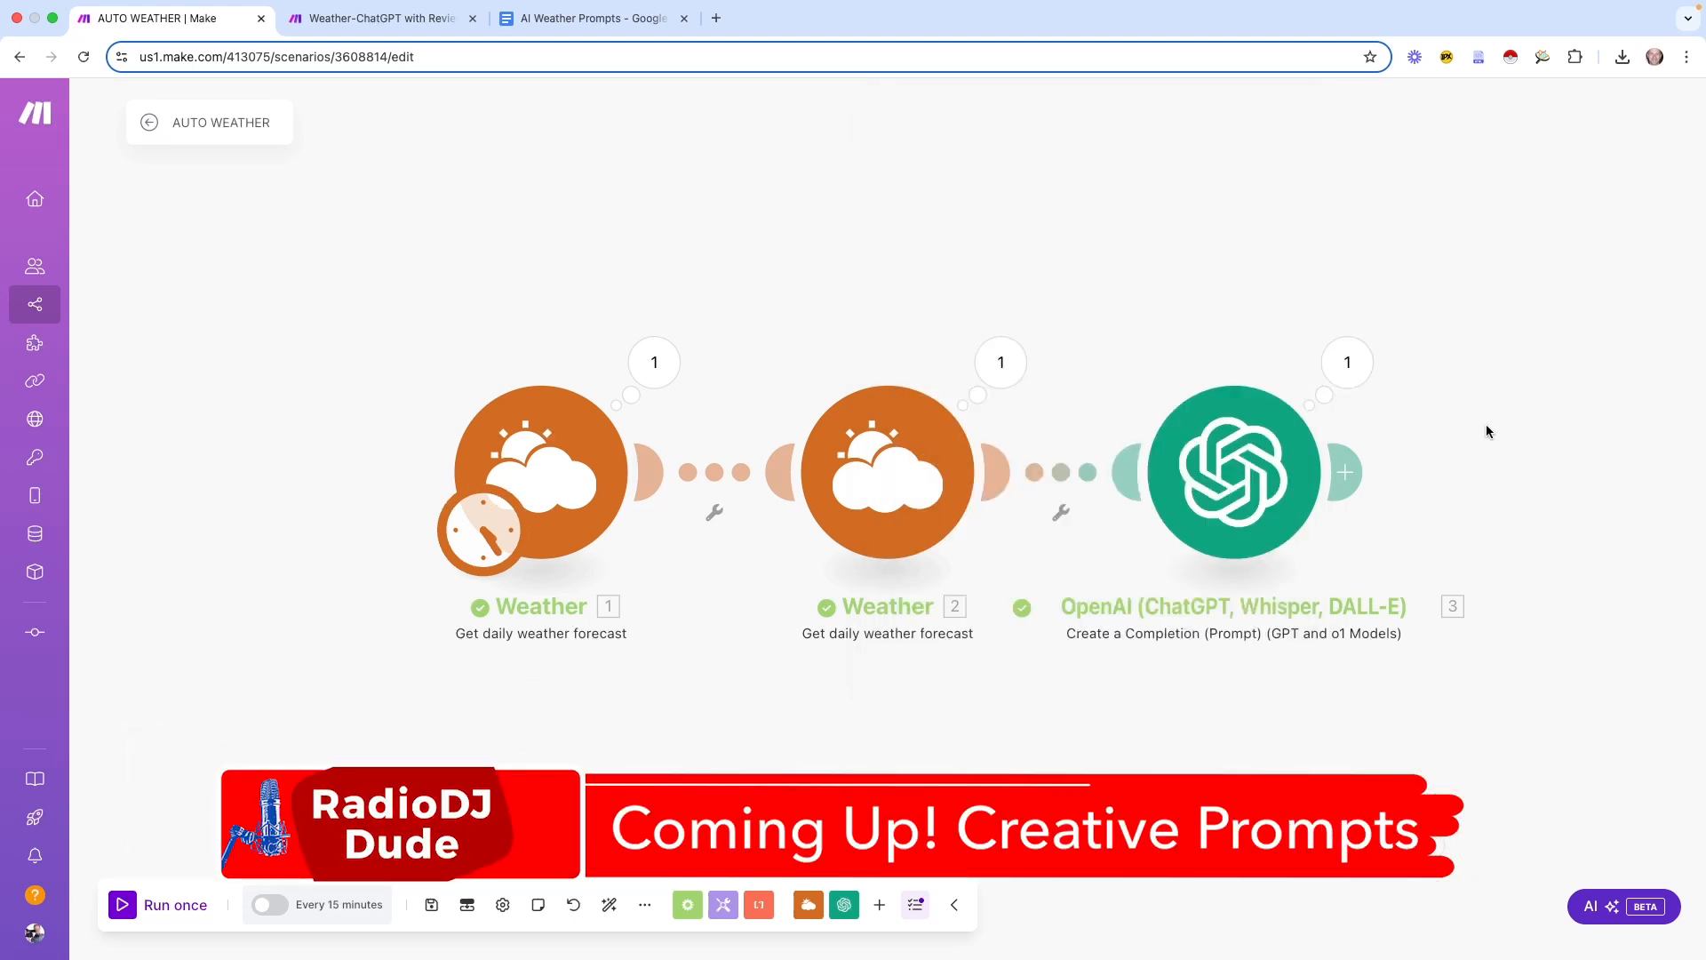
left_click(1347, 362)
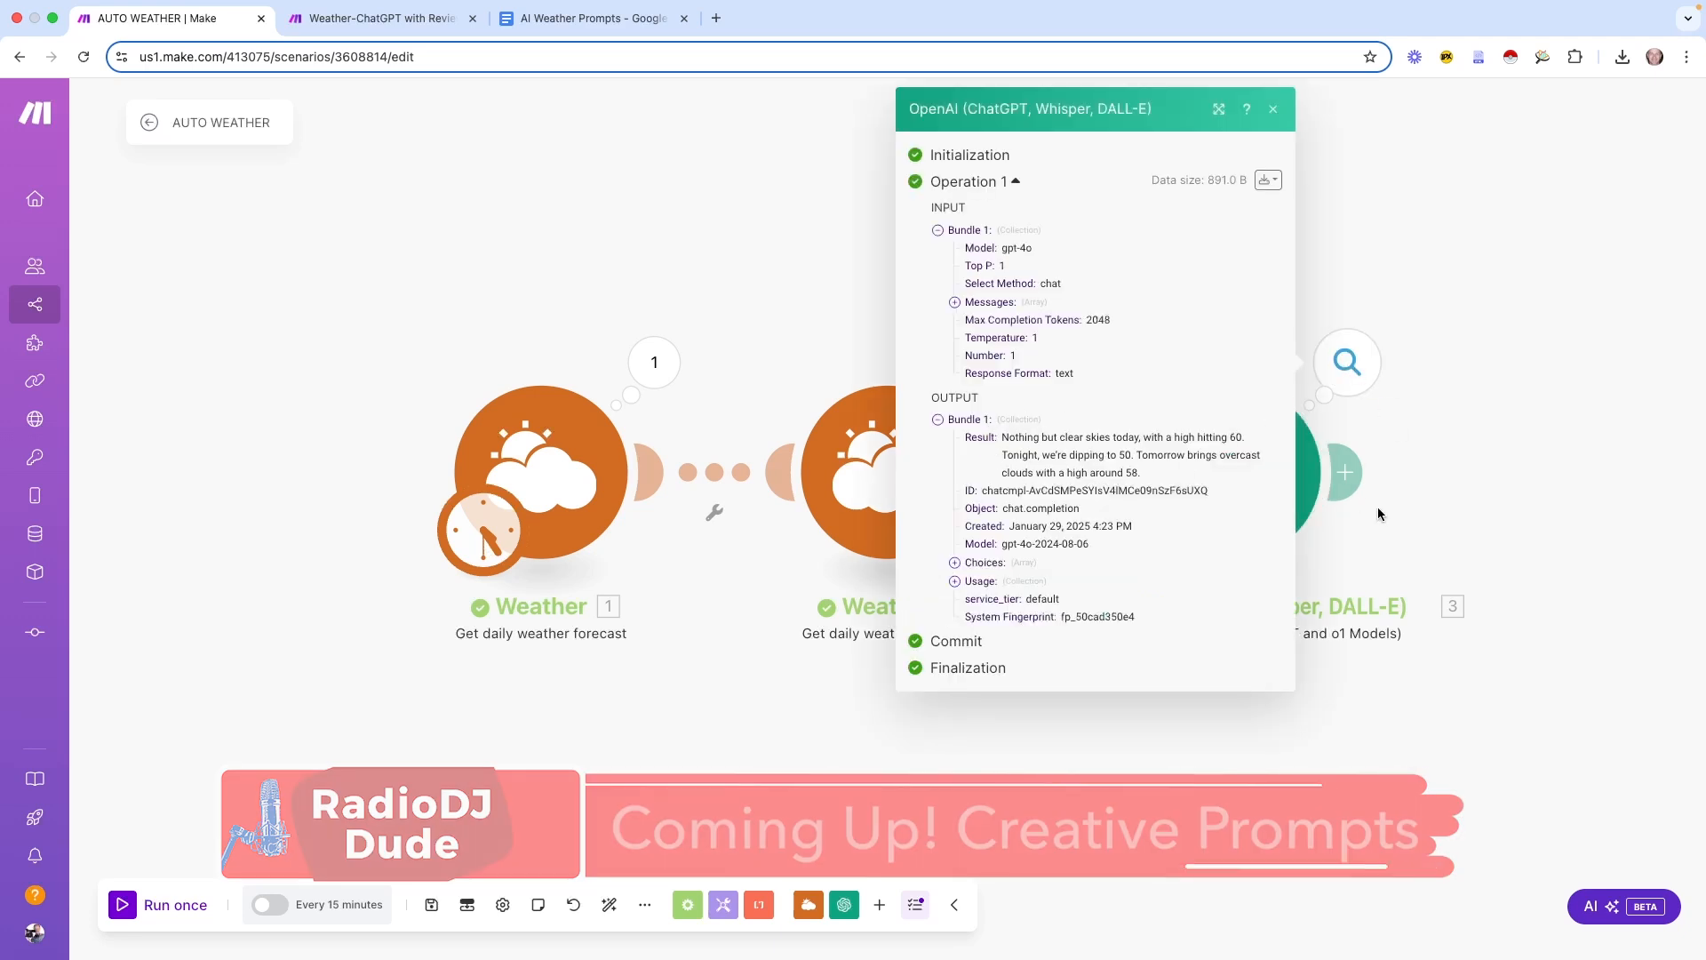
left_click(1432, 476)
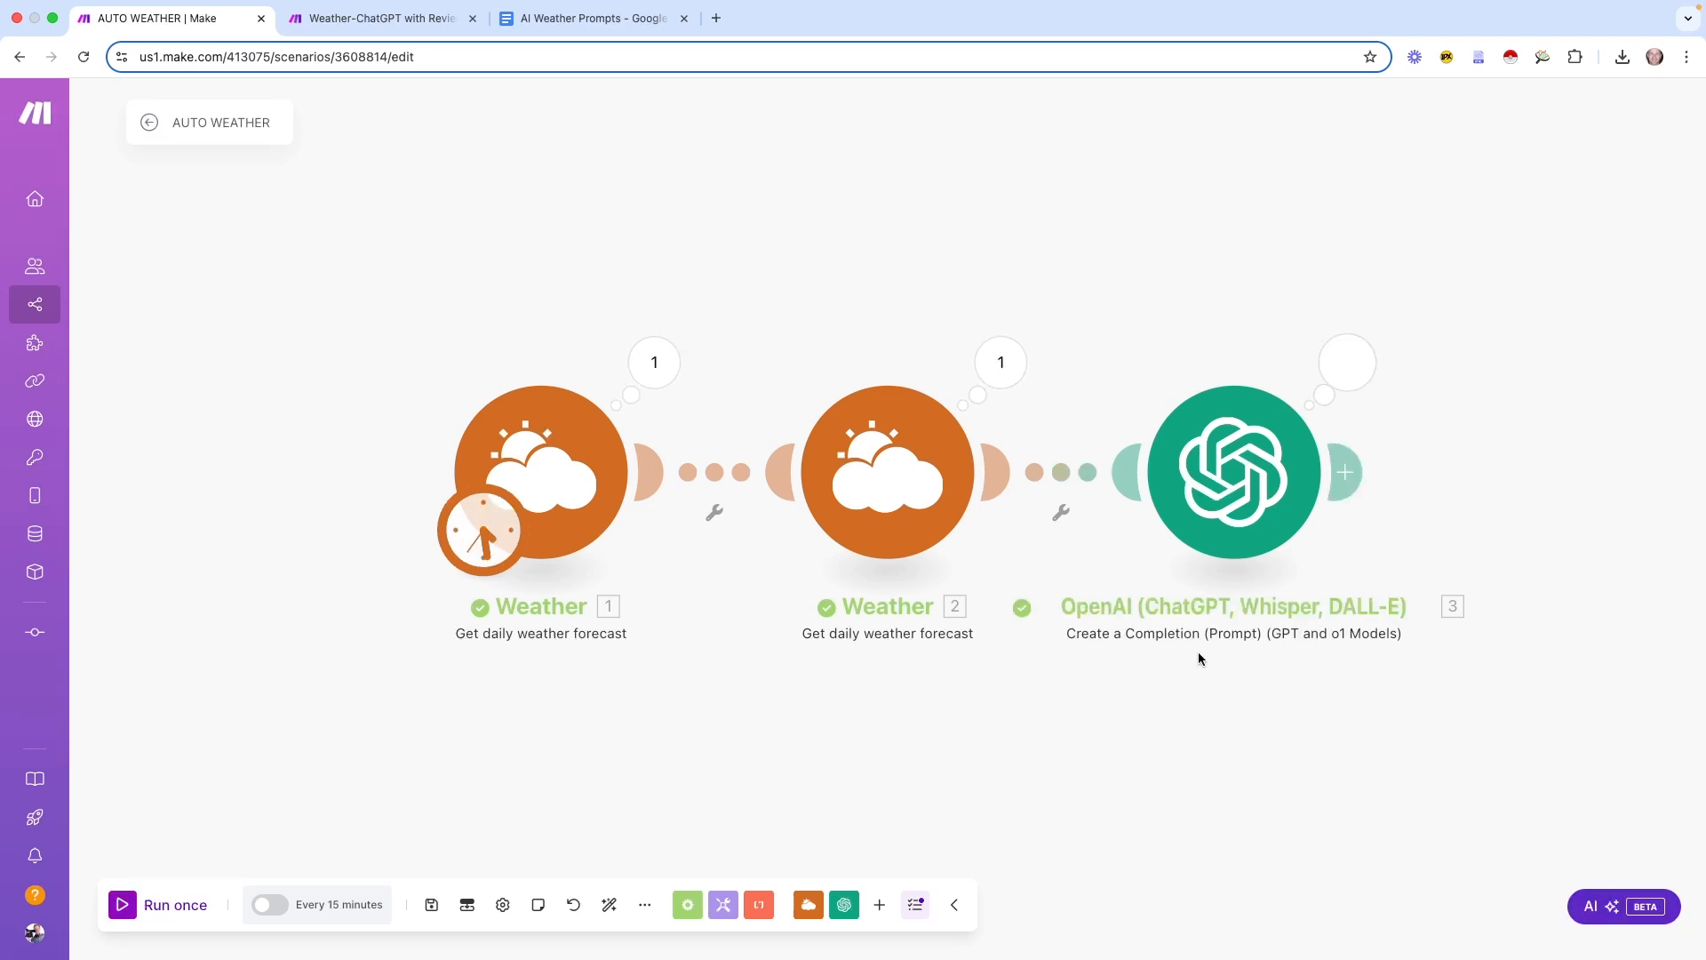
left_click(1347, 362)
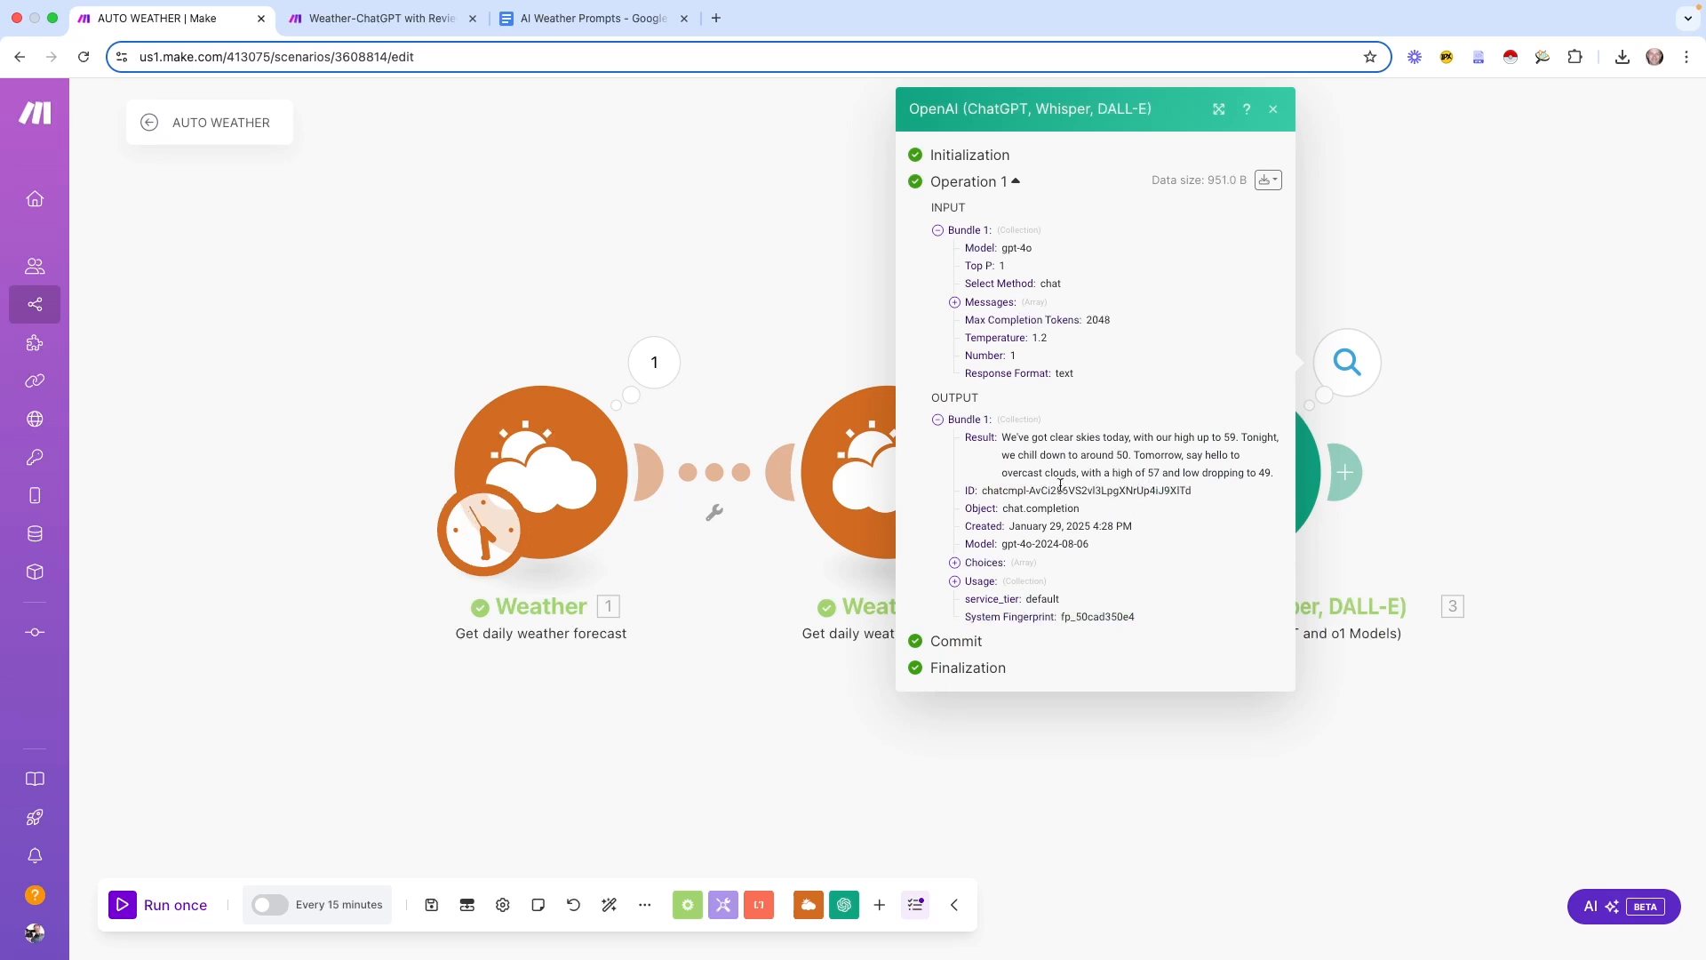
left_click_drag(1004, 439, 1054, 470)
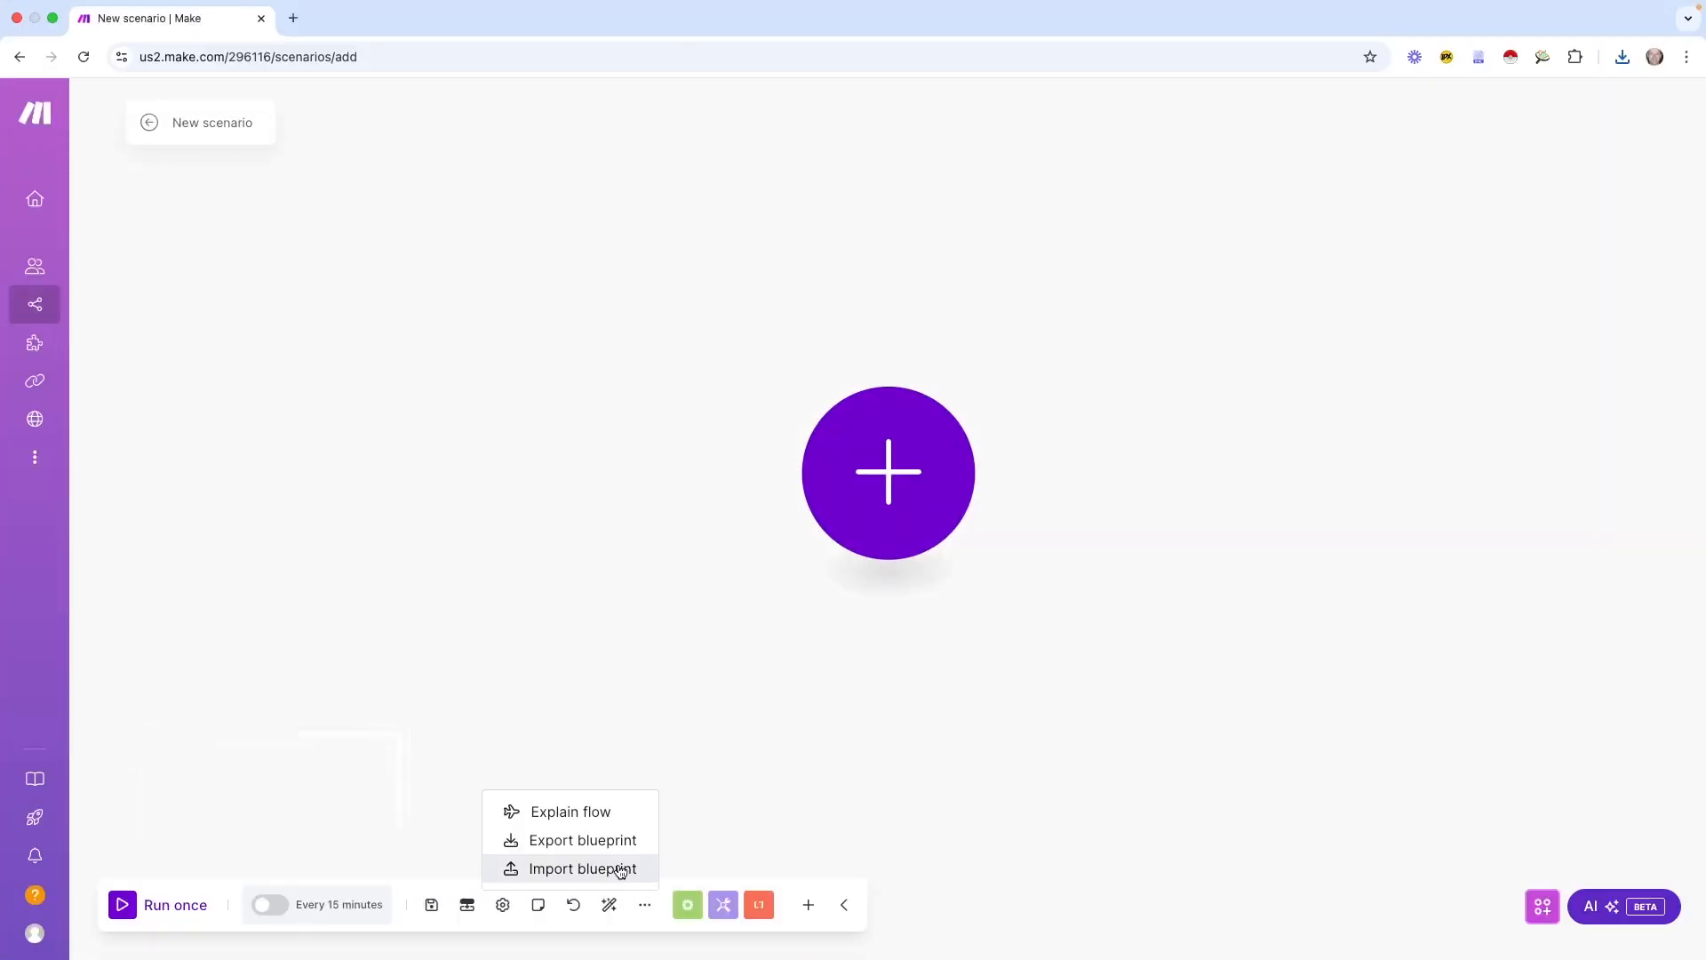
Import the Make-Auto Weather_ThreeReports.json blueprint and browse its three router branches
left_click(610, 867)
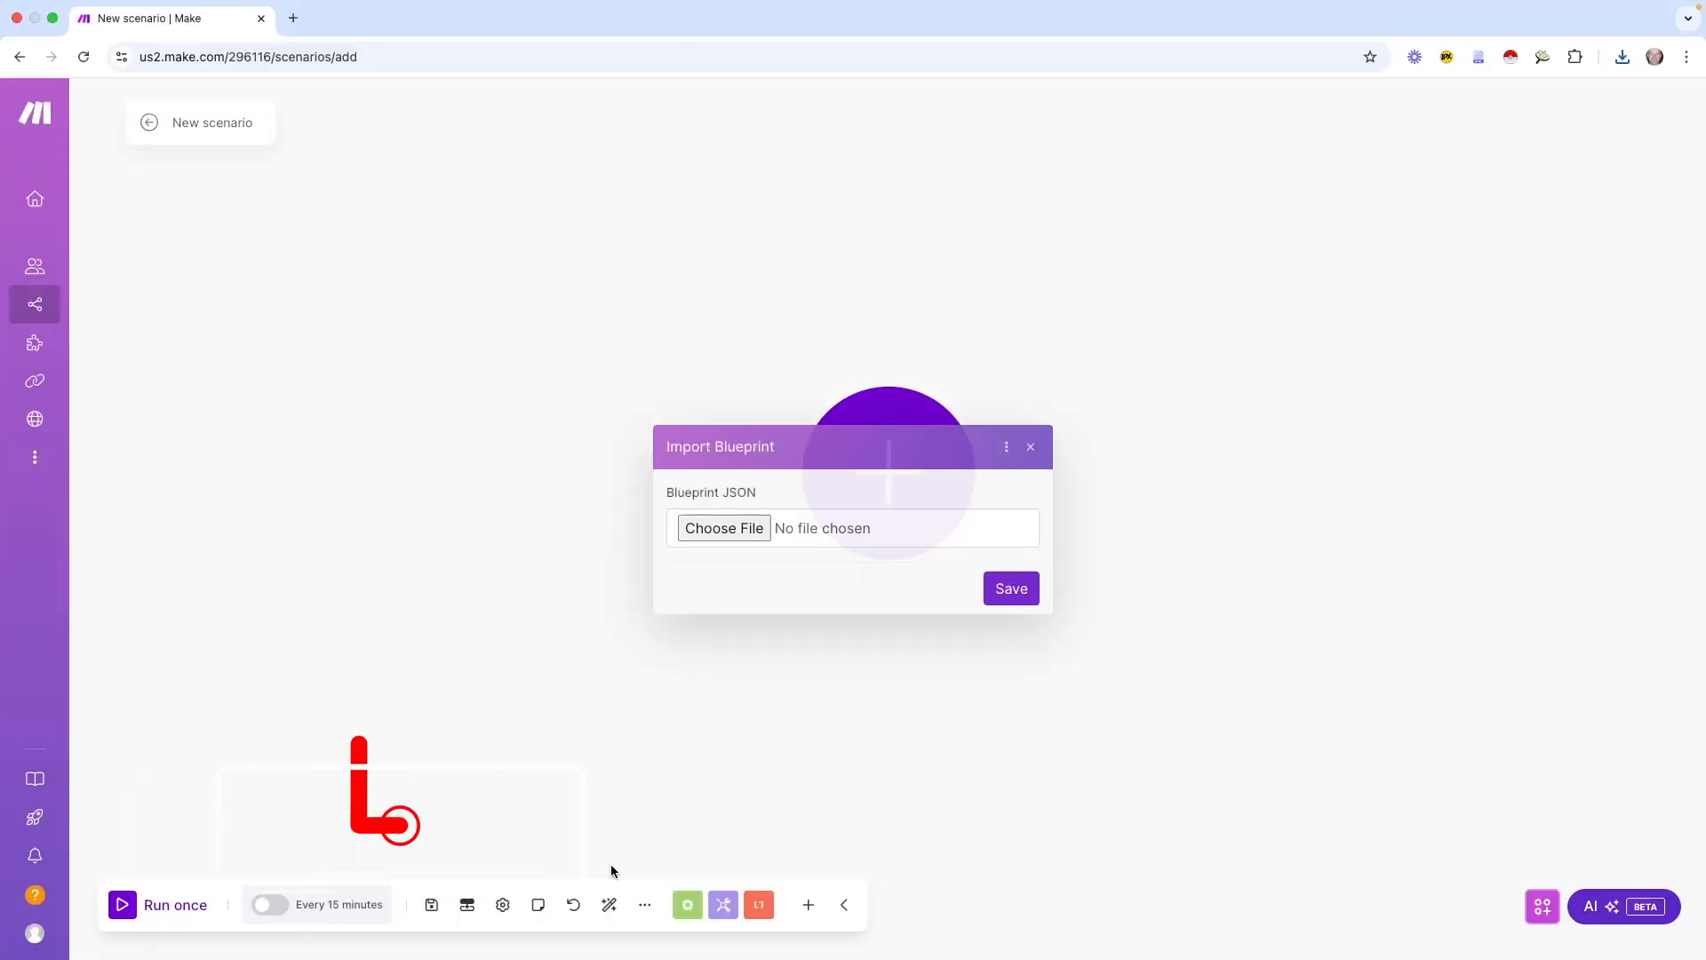
left_click(724, 528)
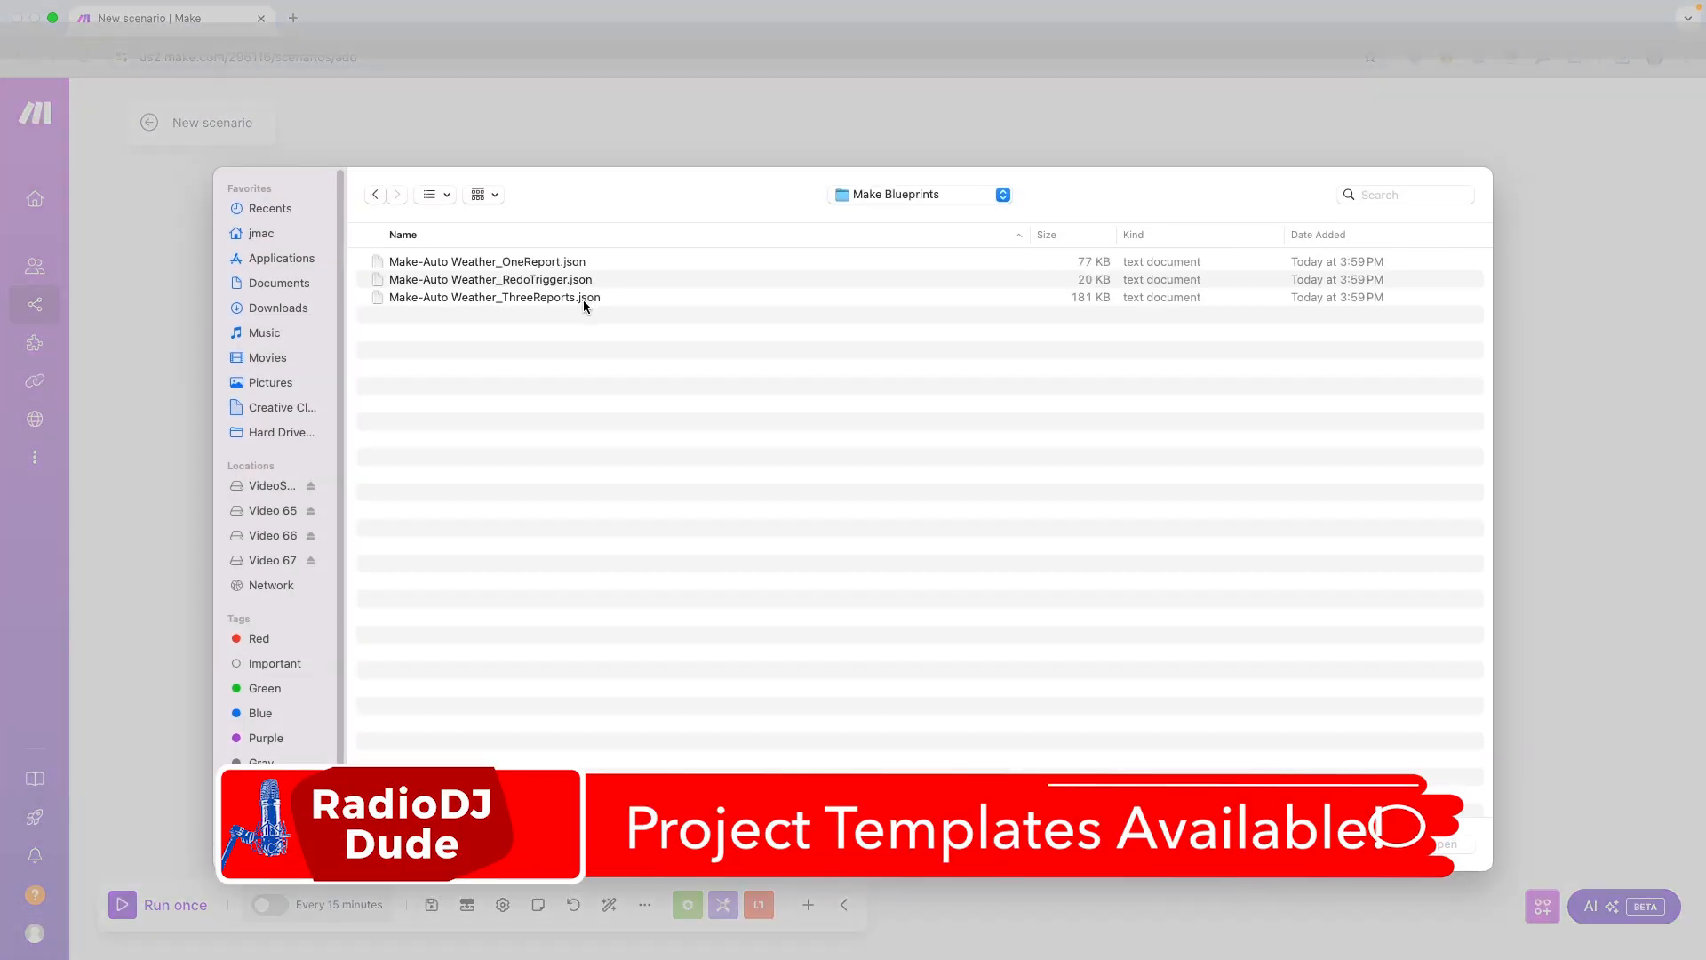
left_click(583, 297)
left_click(1456, 845)
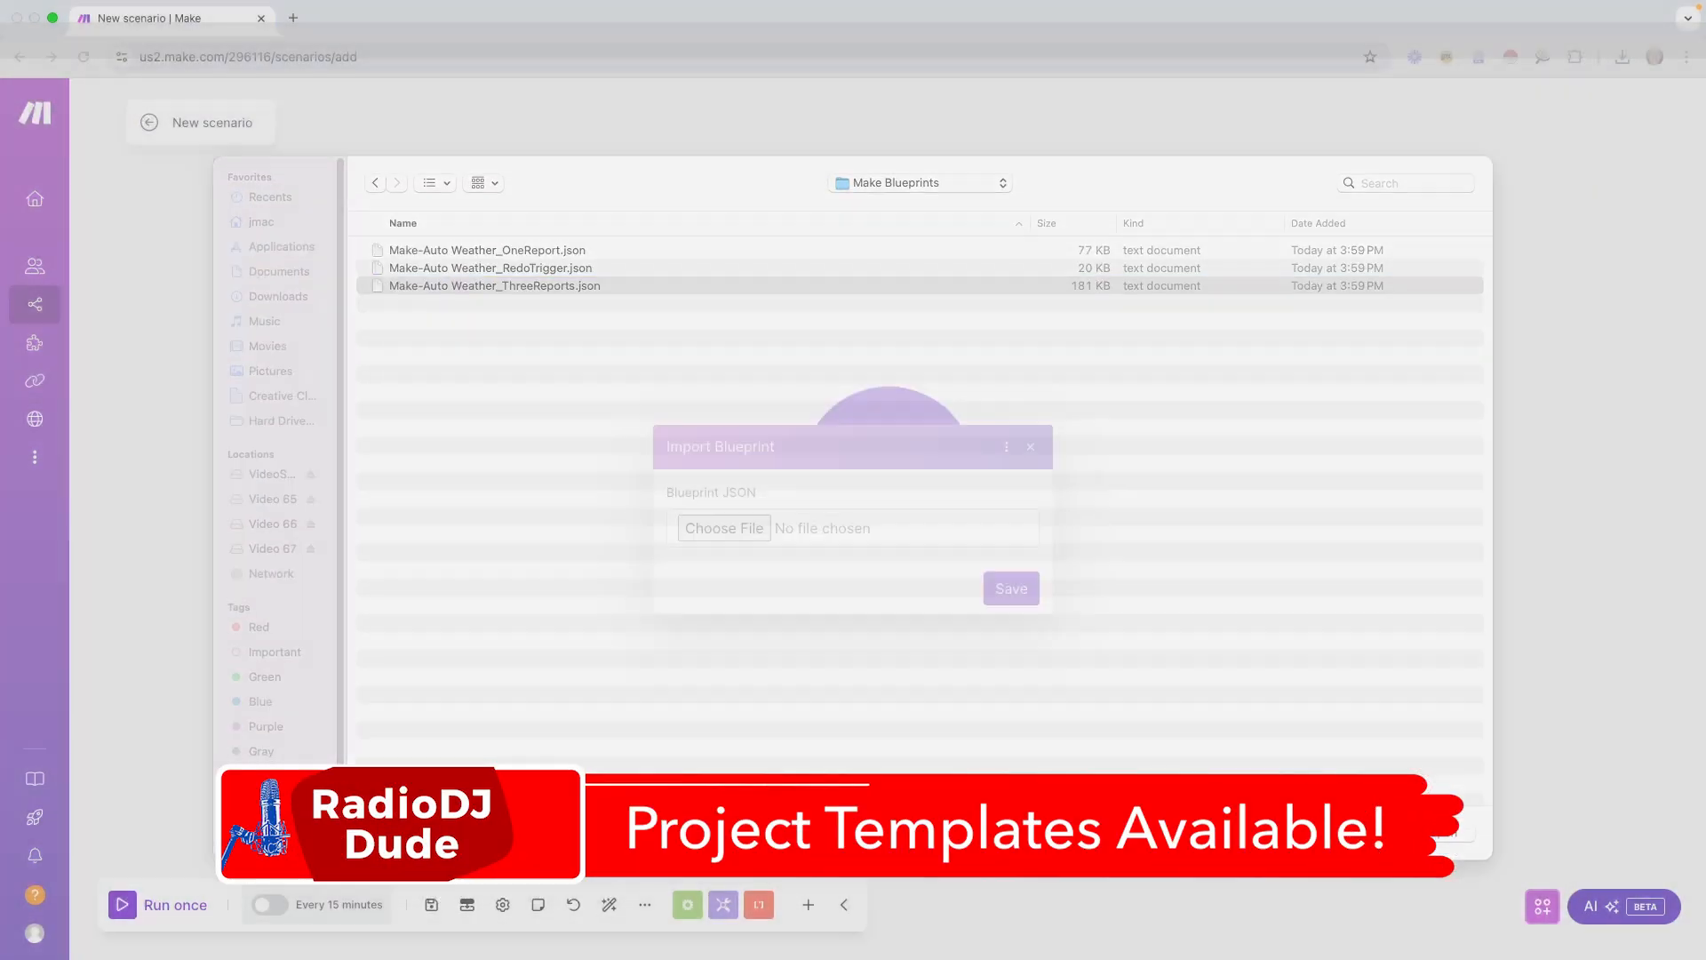
left_click(1022, 590)
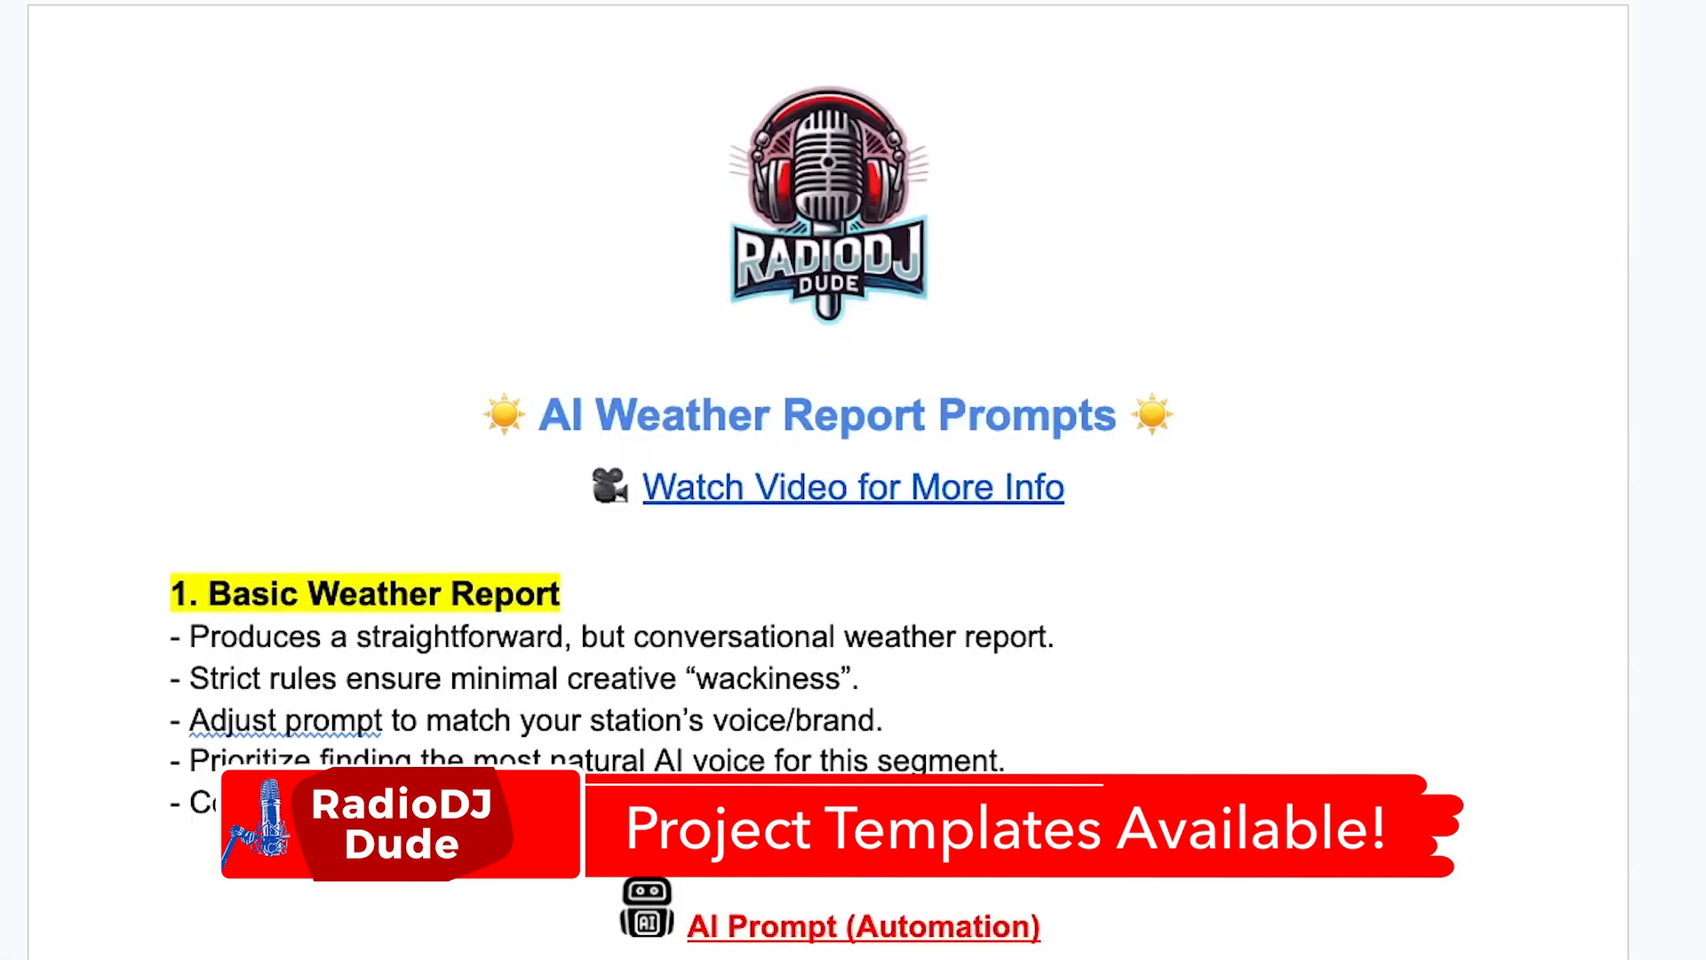
scroll(815, 479, "down", 6)
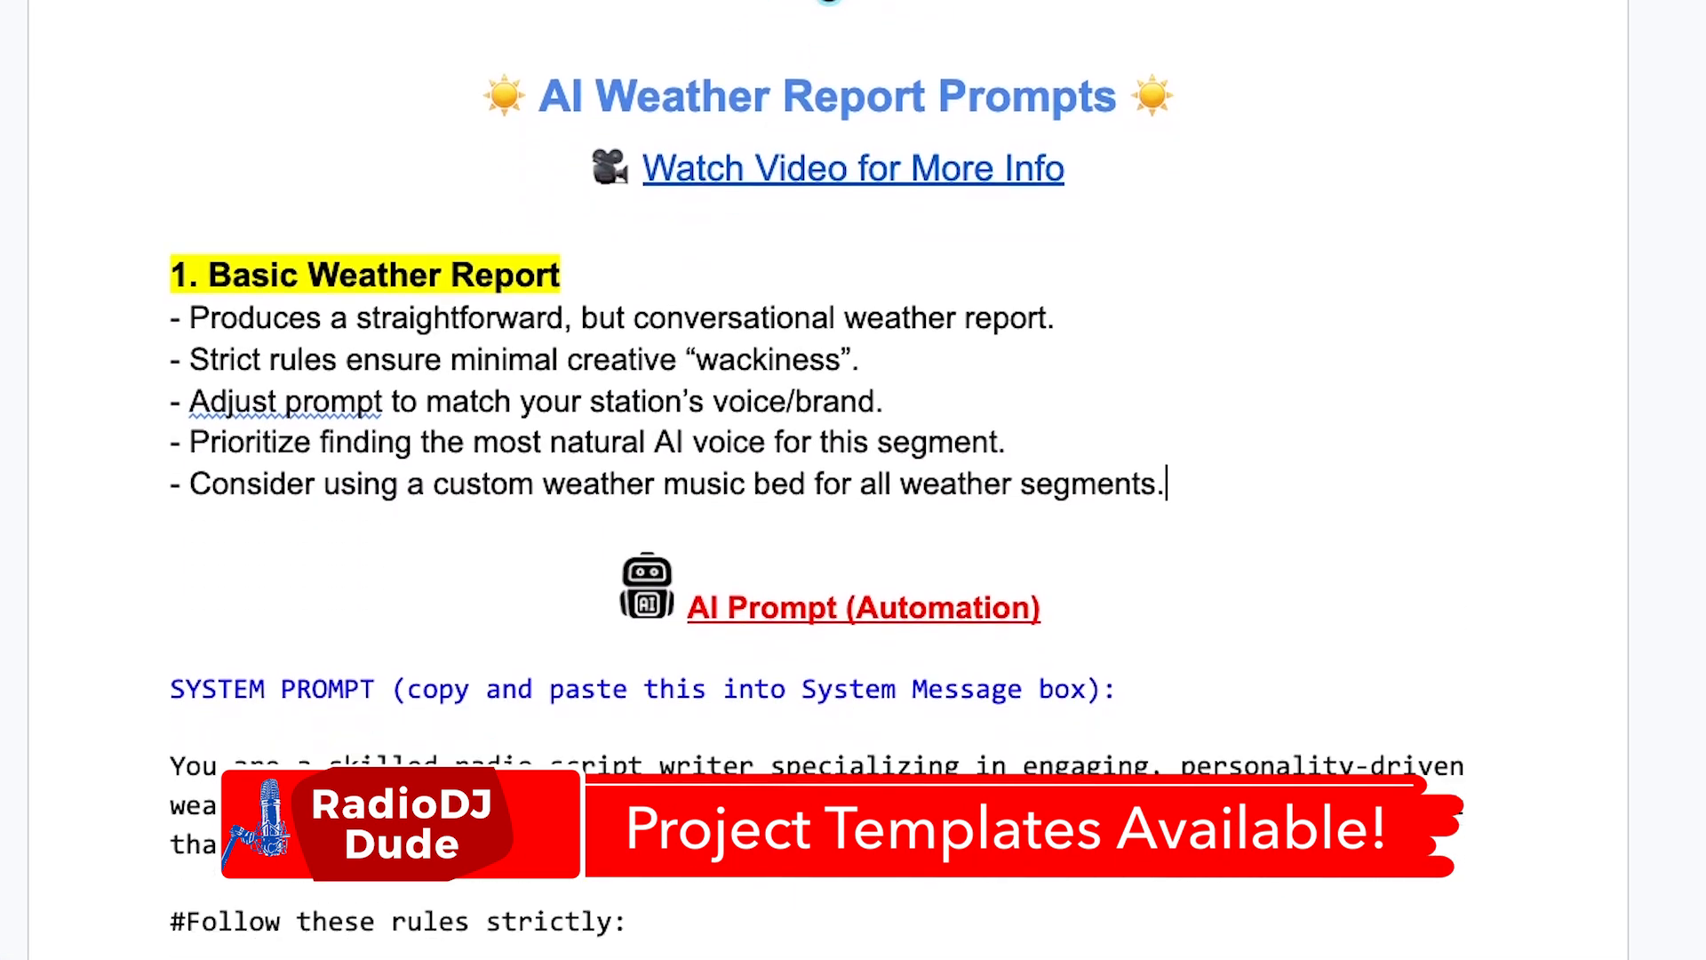
scroll(815, 480, "down", 3)
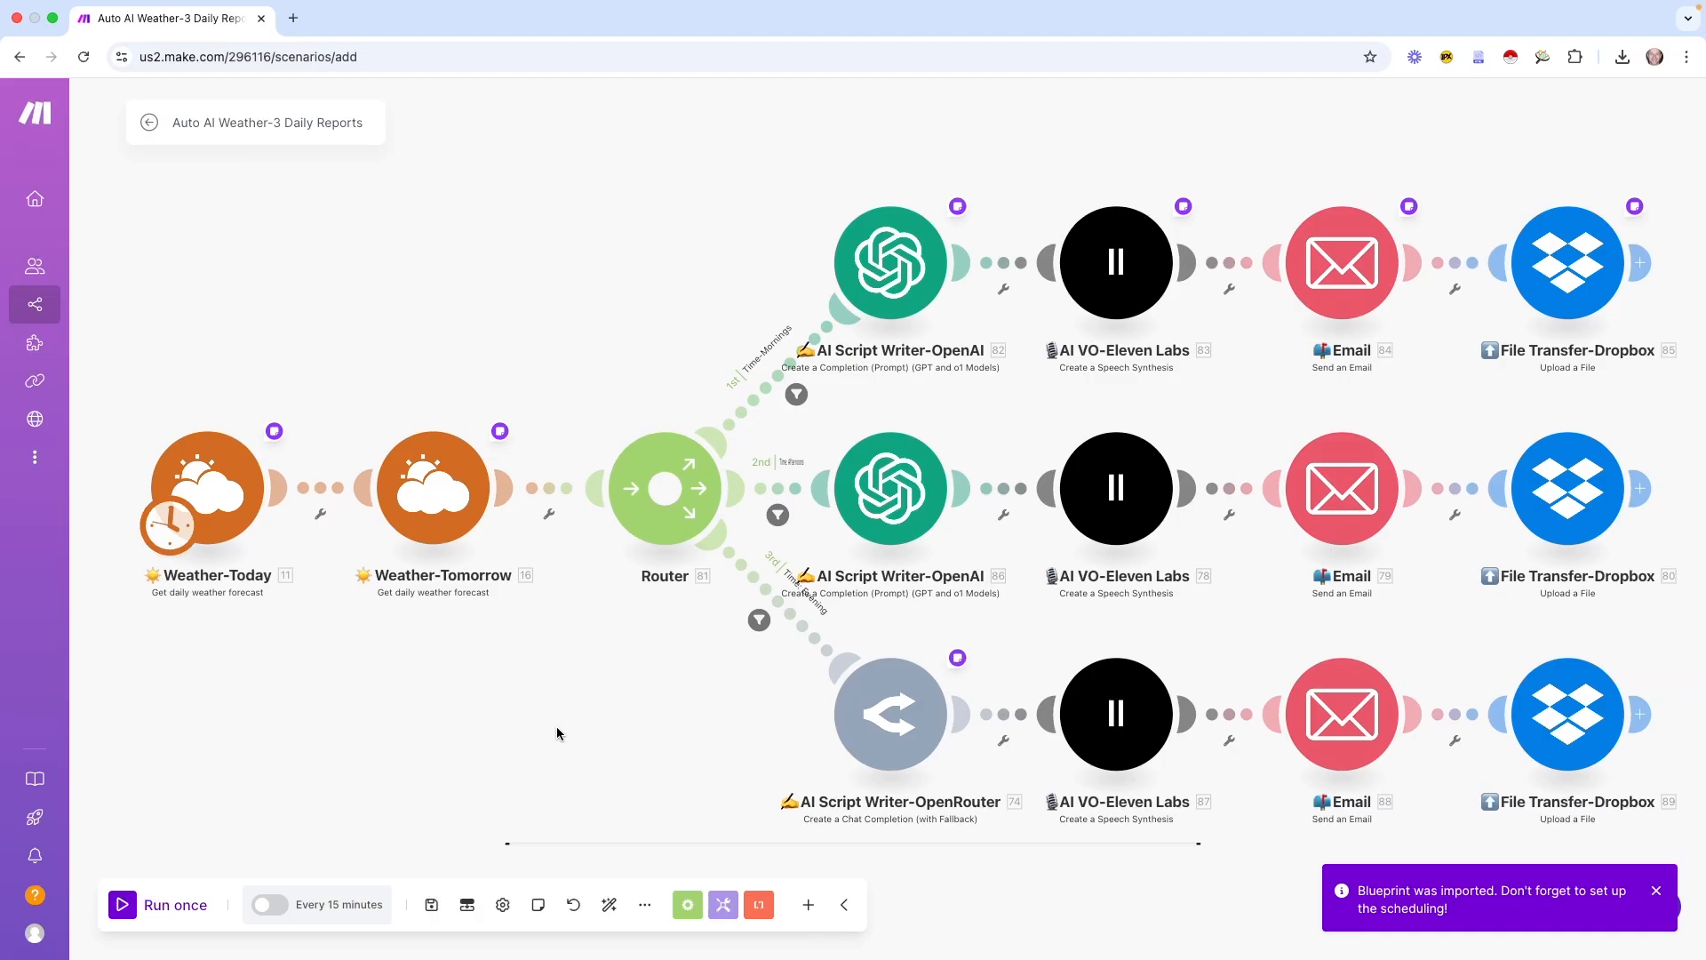
Read the OpenAI and Eleven Labs setup notes in the imported scenario
left_click(957, 206)
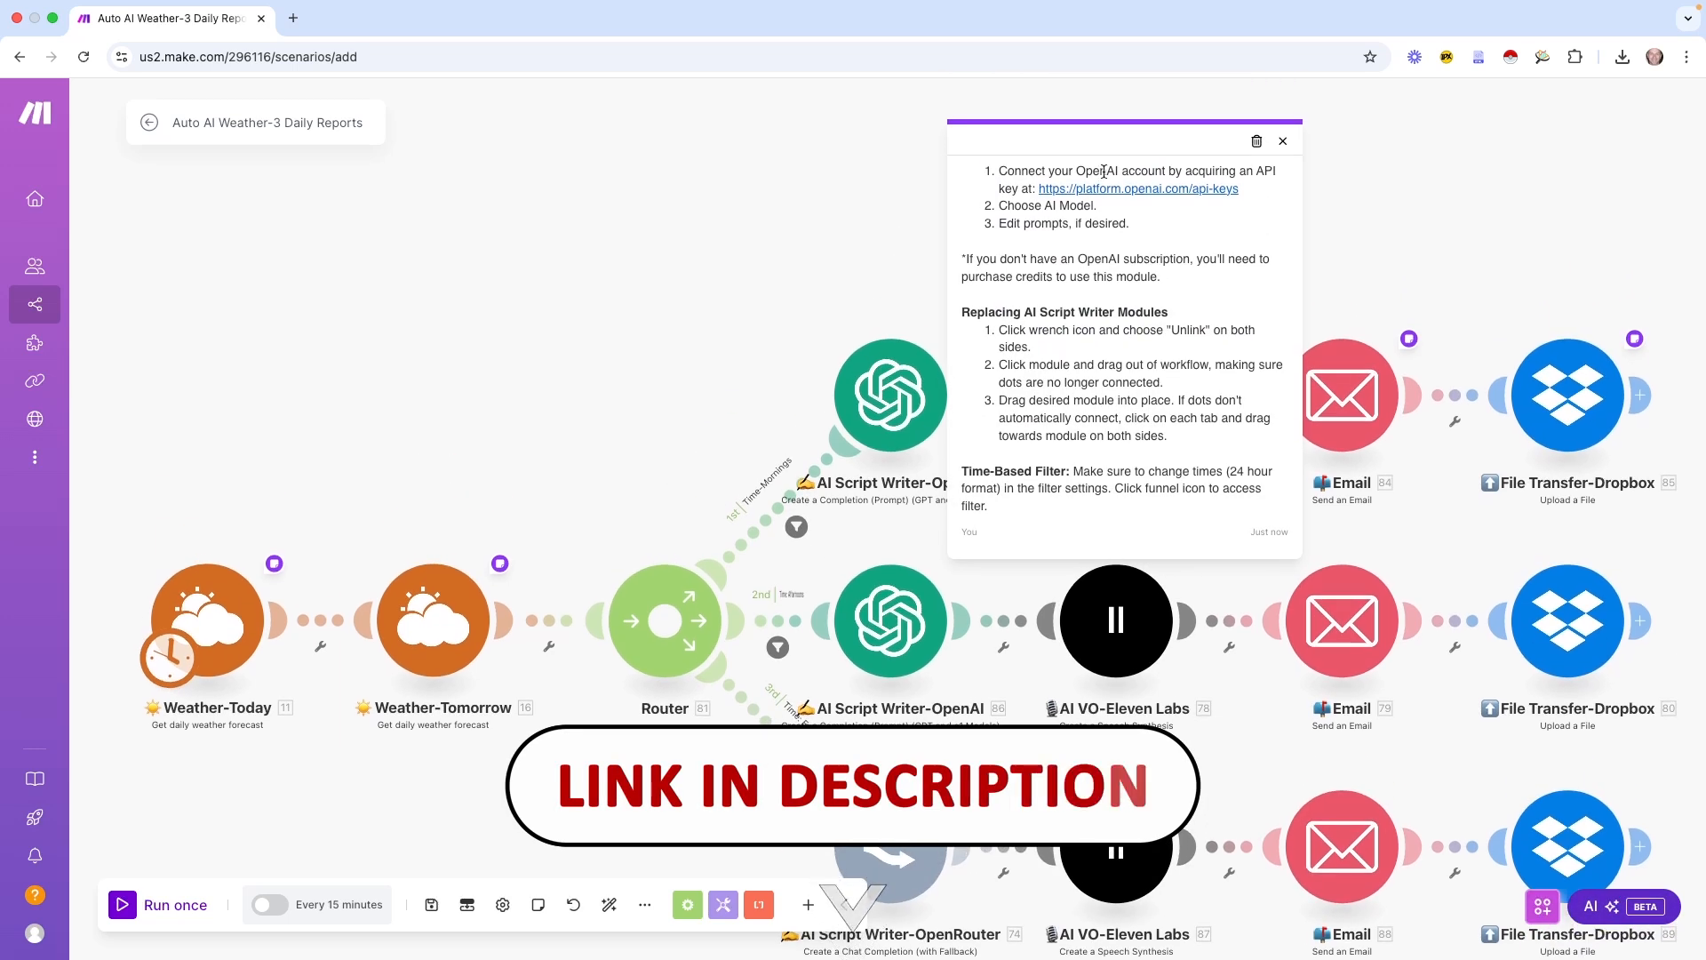
left_click(1282, 140)
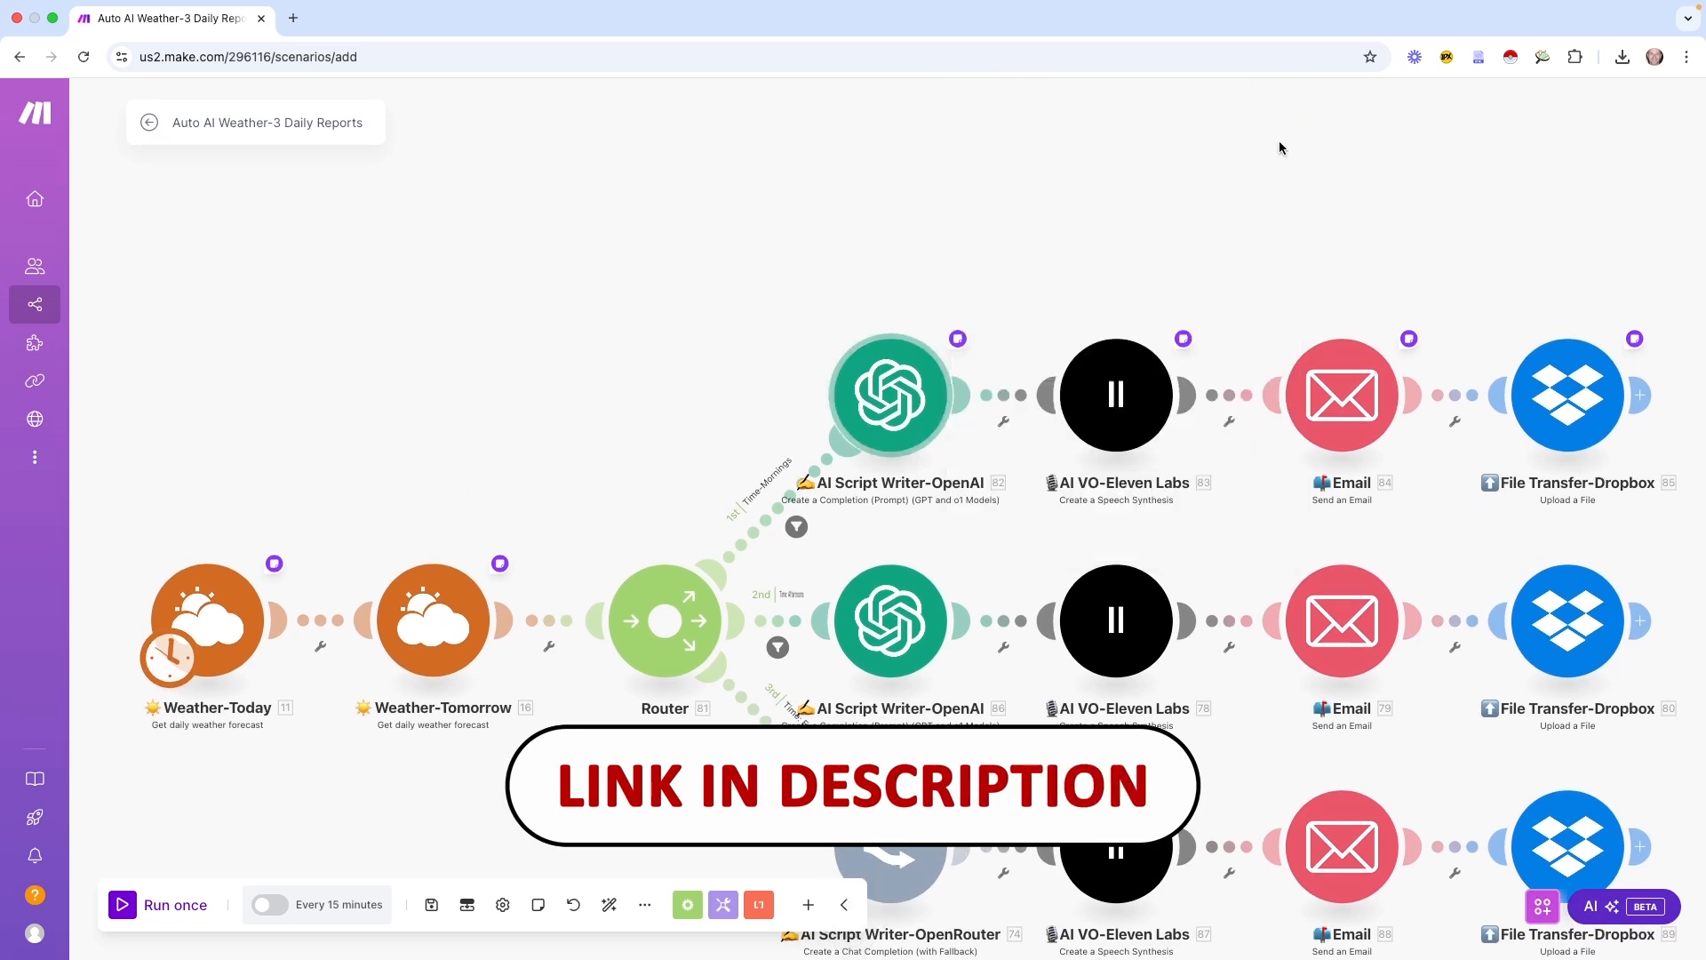
left_click(1185, 337)
left_click(1507, 283)
Begin a new OpenAI connection, then search the app list for 'open' after the OpenAI step
left_click(889, 394)
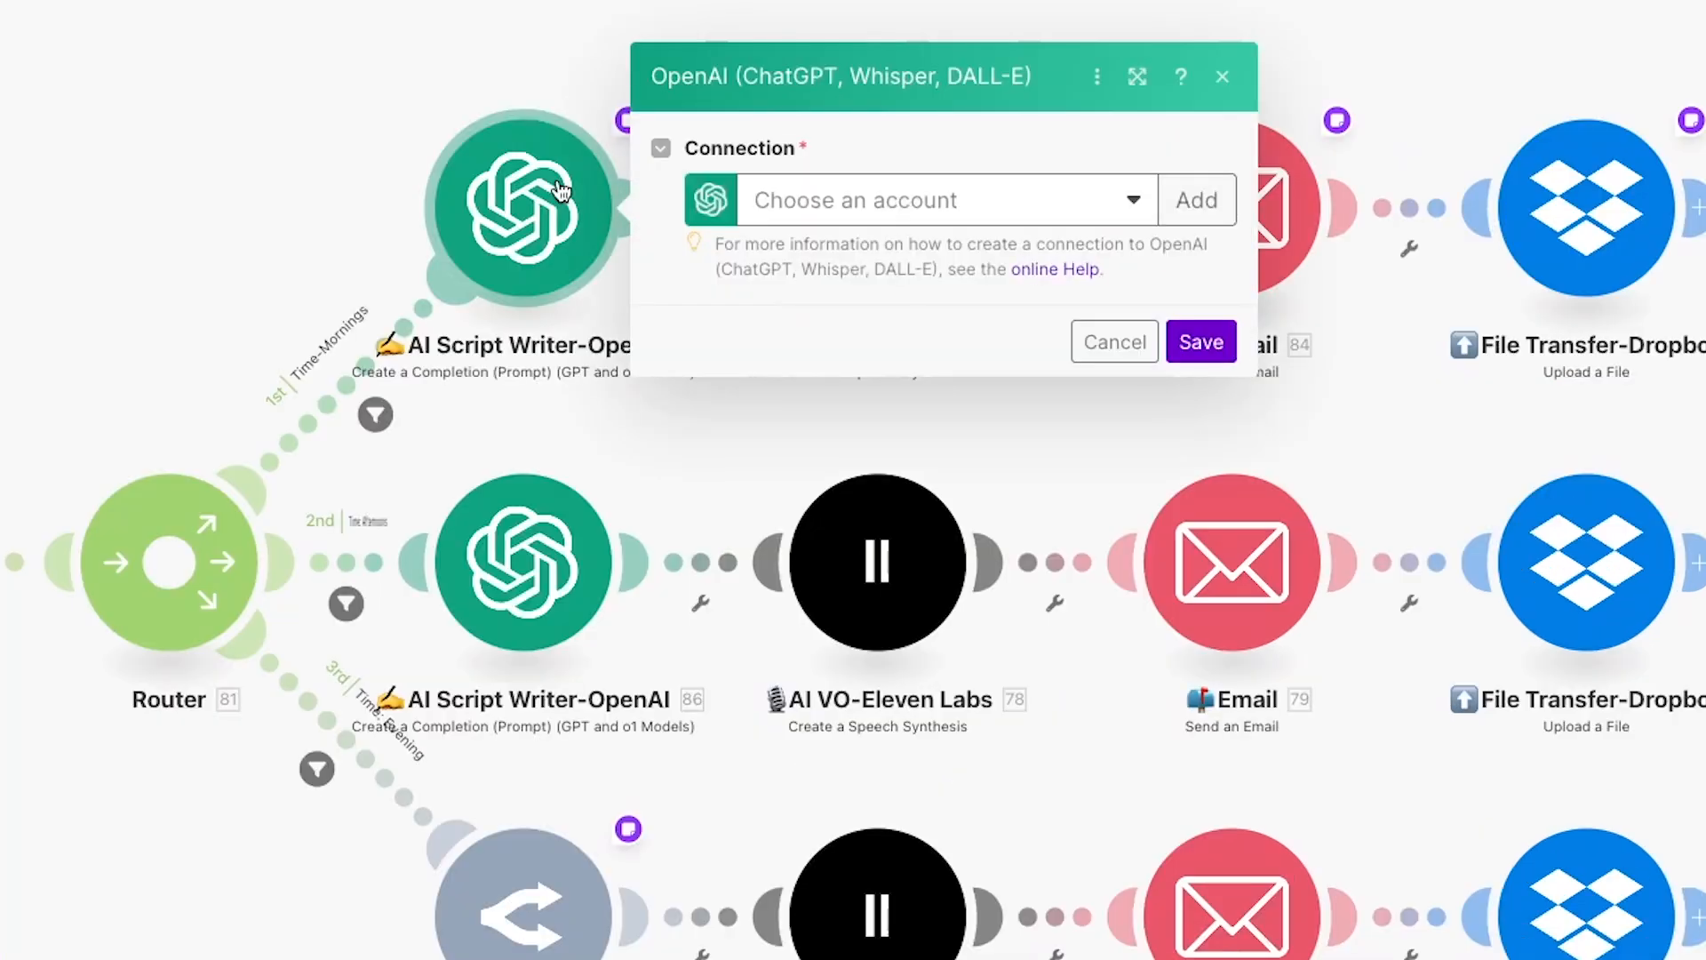
left_click(1195, 200)
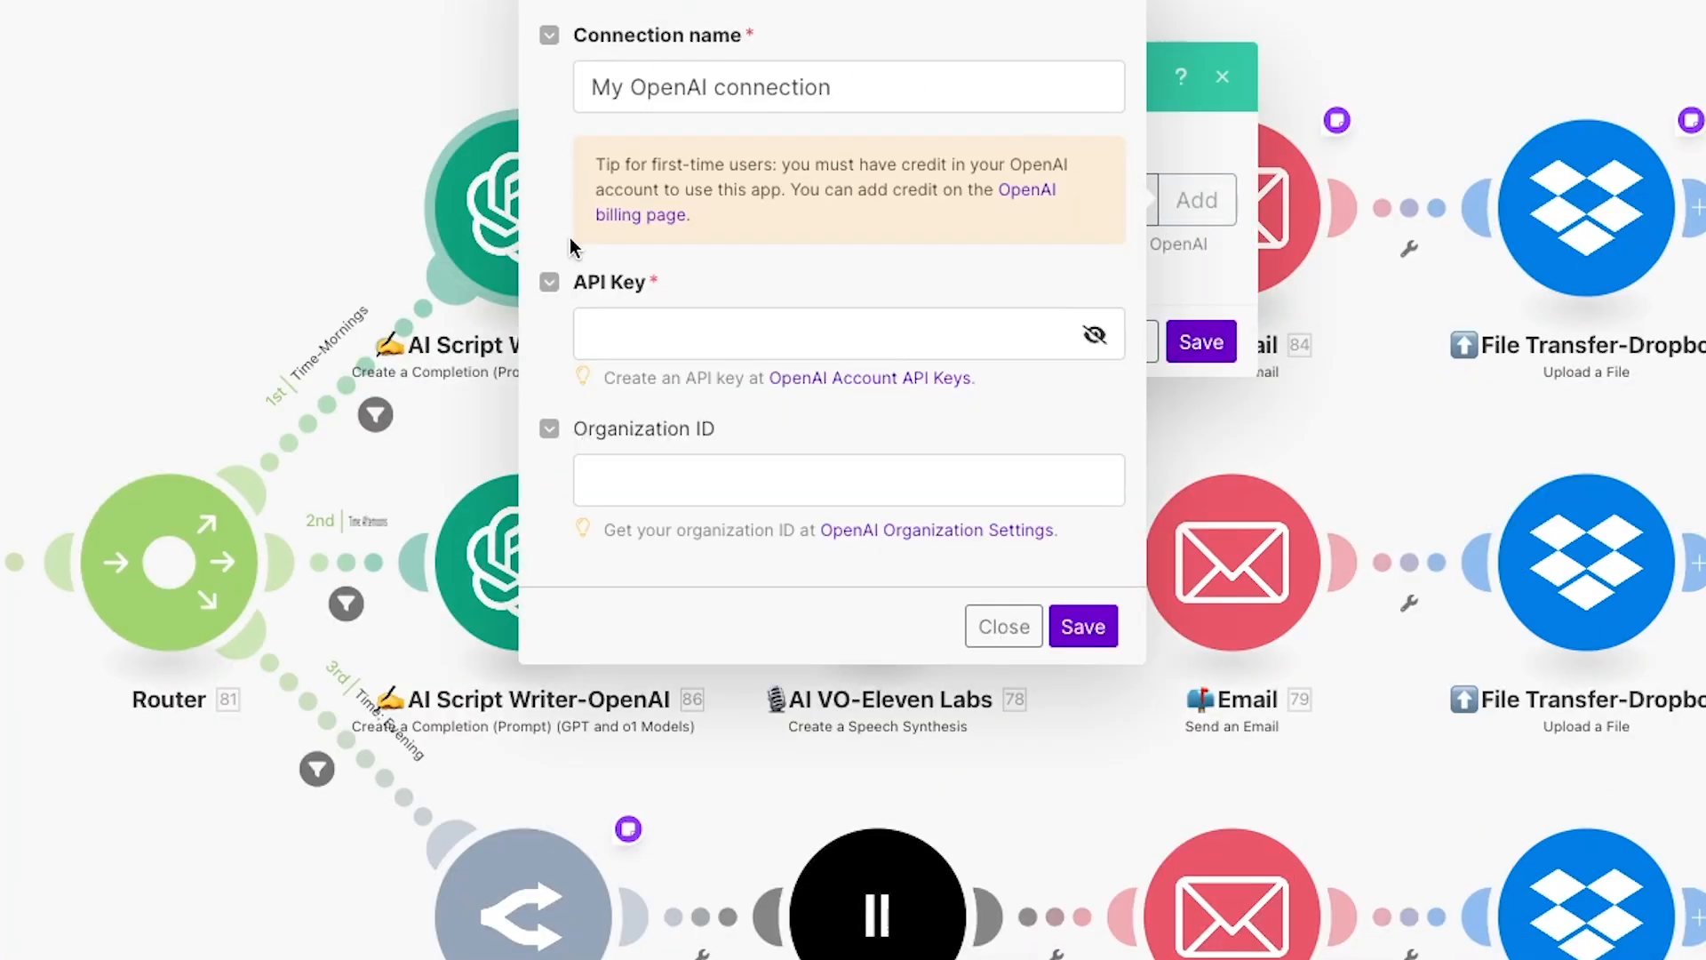
left_click(712, 333)
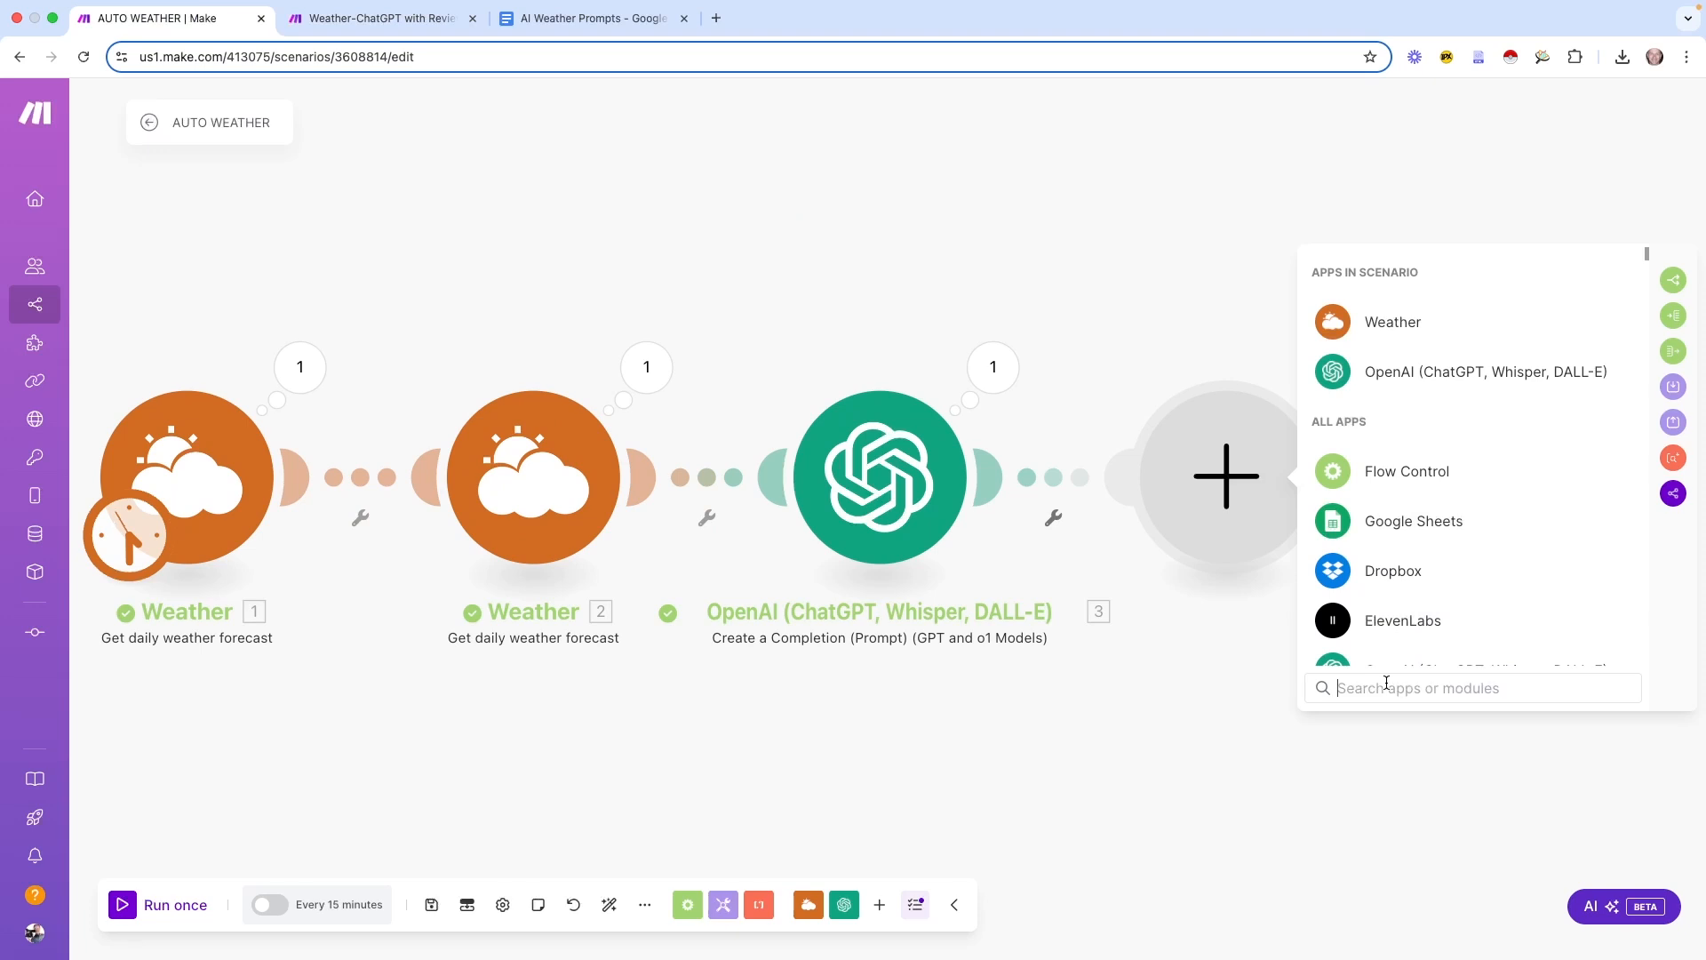
type("open")
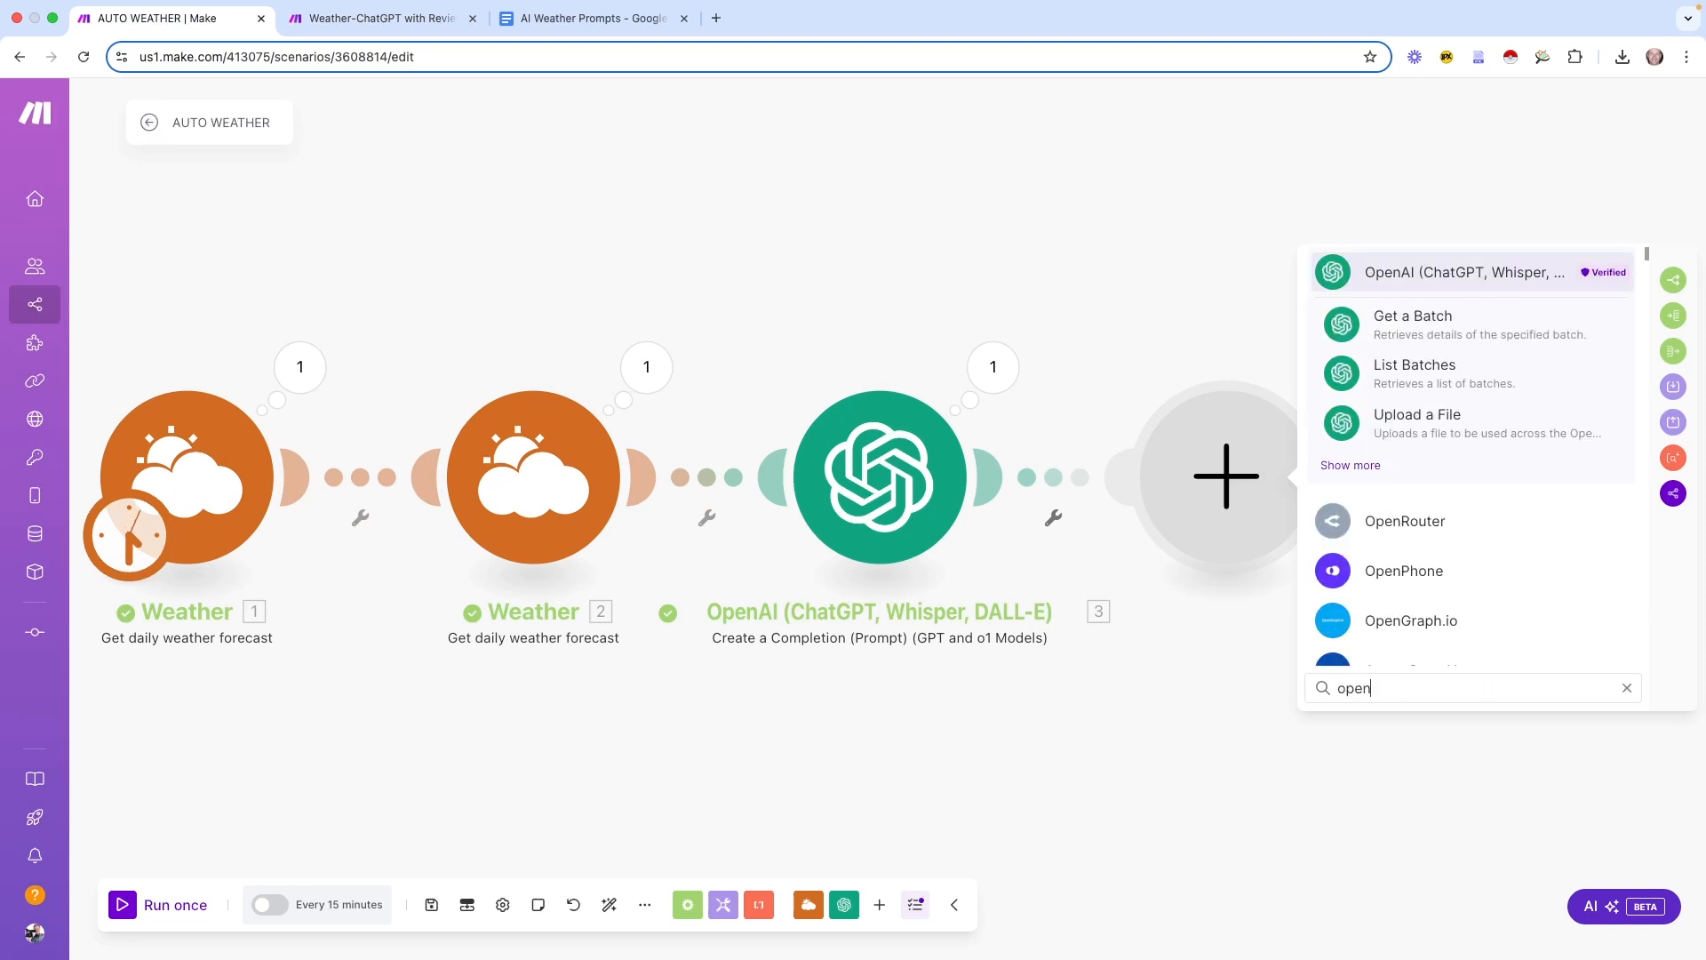
Add an OpenRouter Create a Chat Completion (with Fallback) module and check the OpenRouter Keys page
left_click(1403, 520)
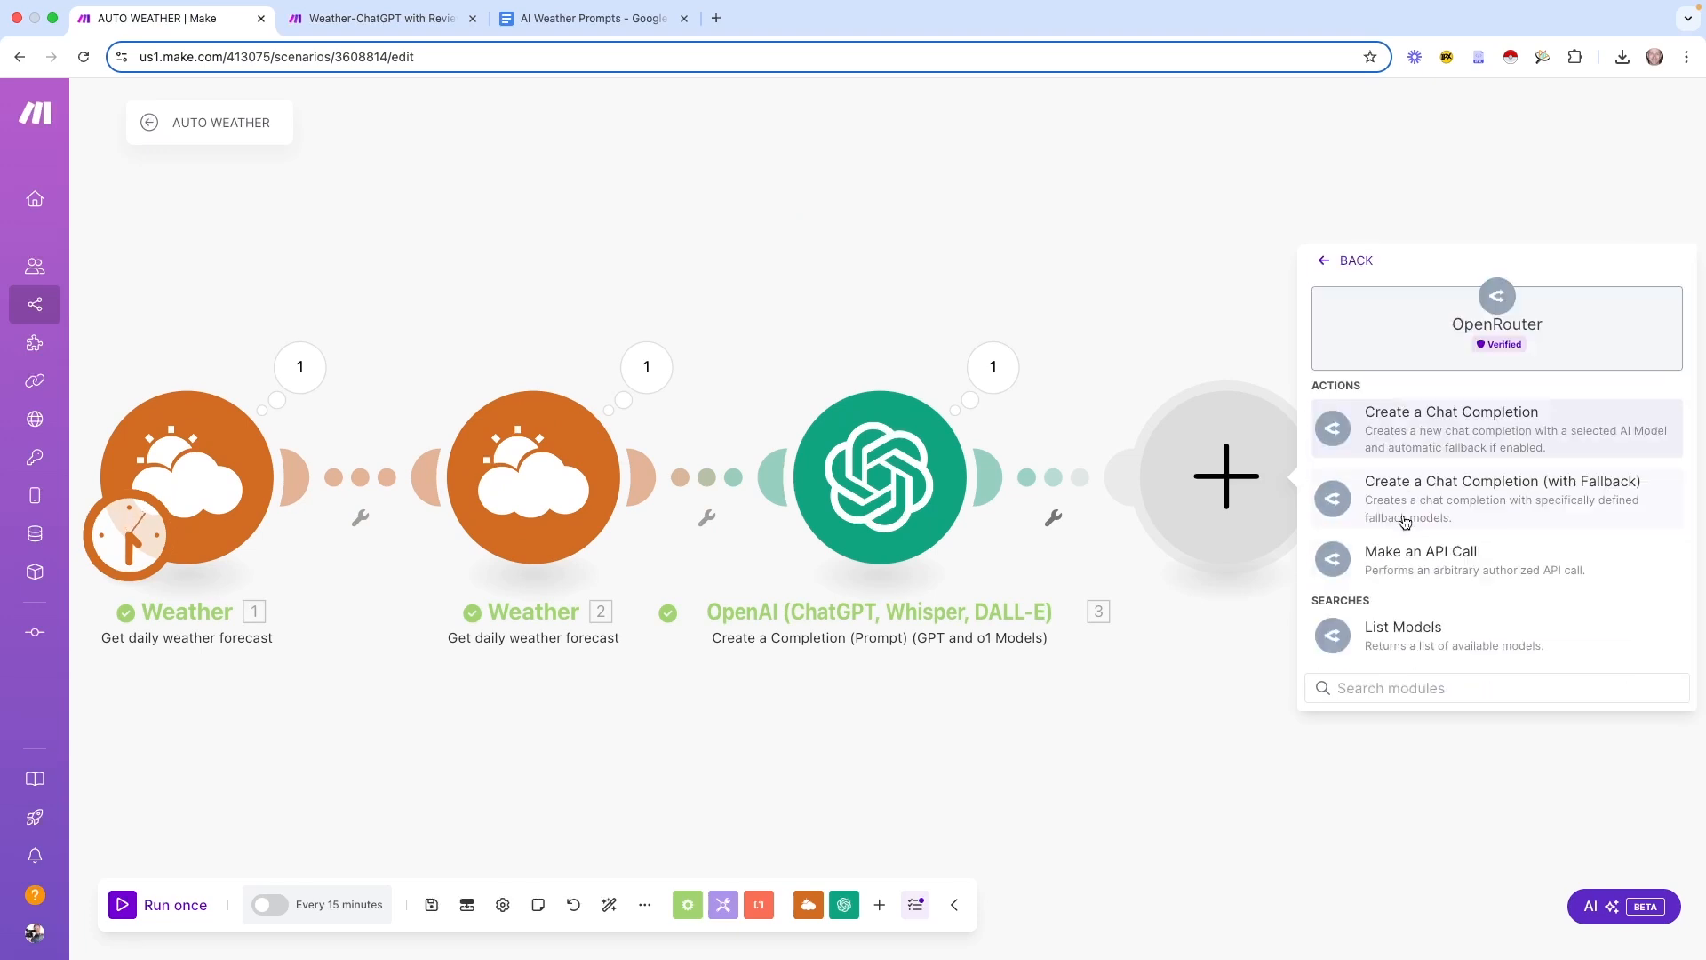
left_click(1426, 479)
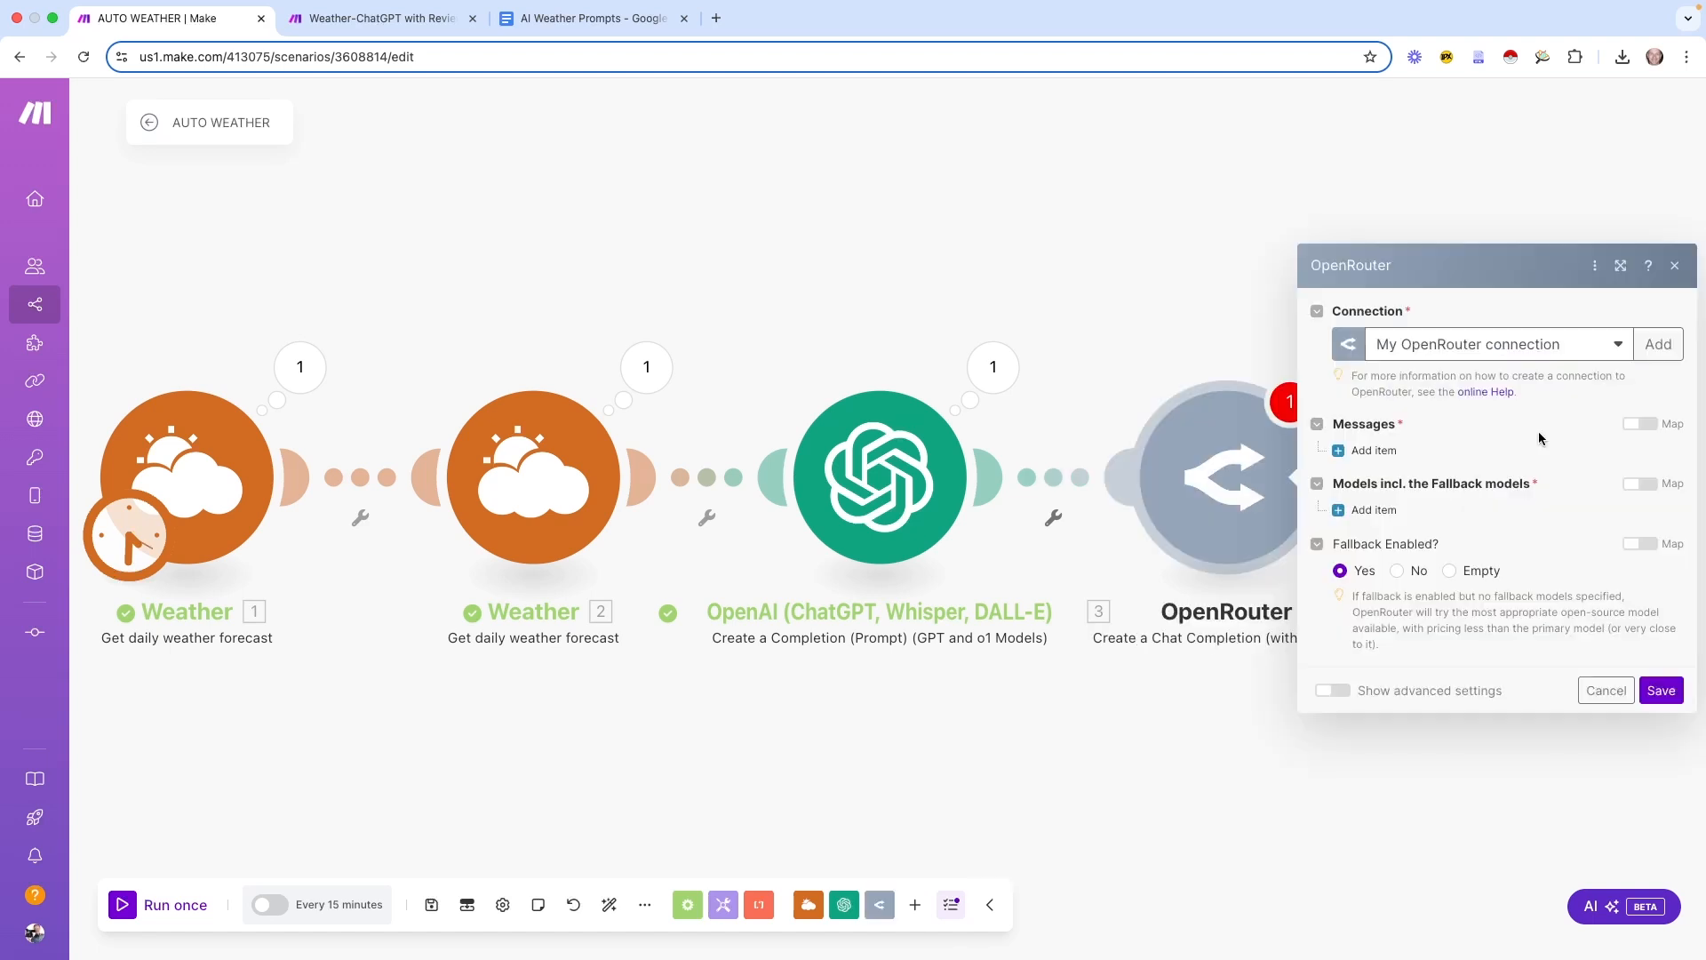
left_click(1658, 343)
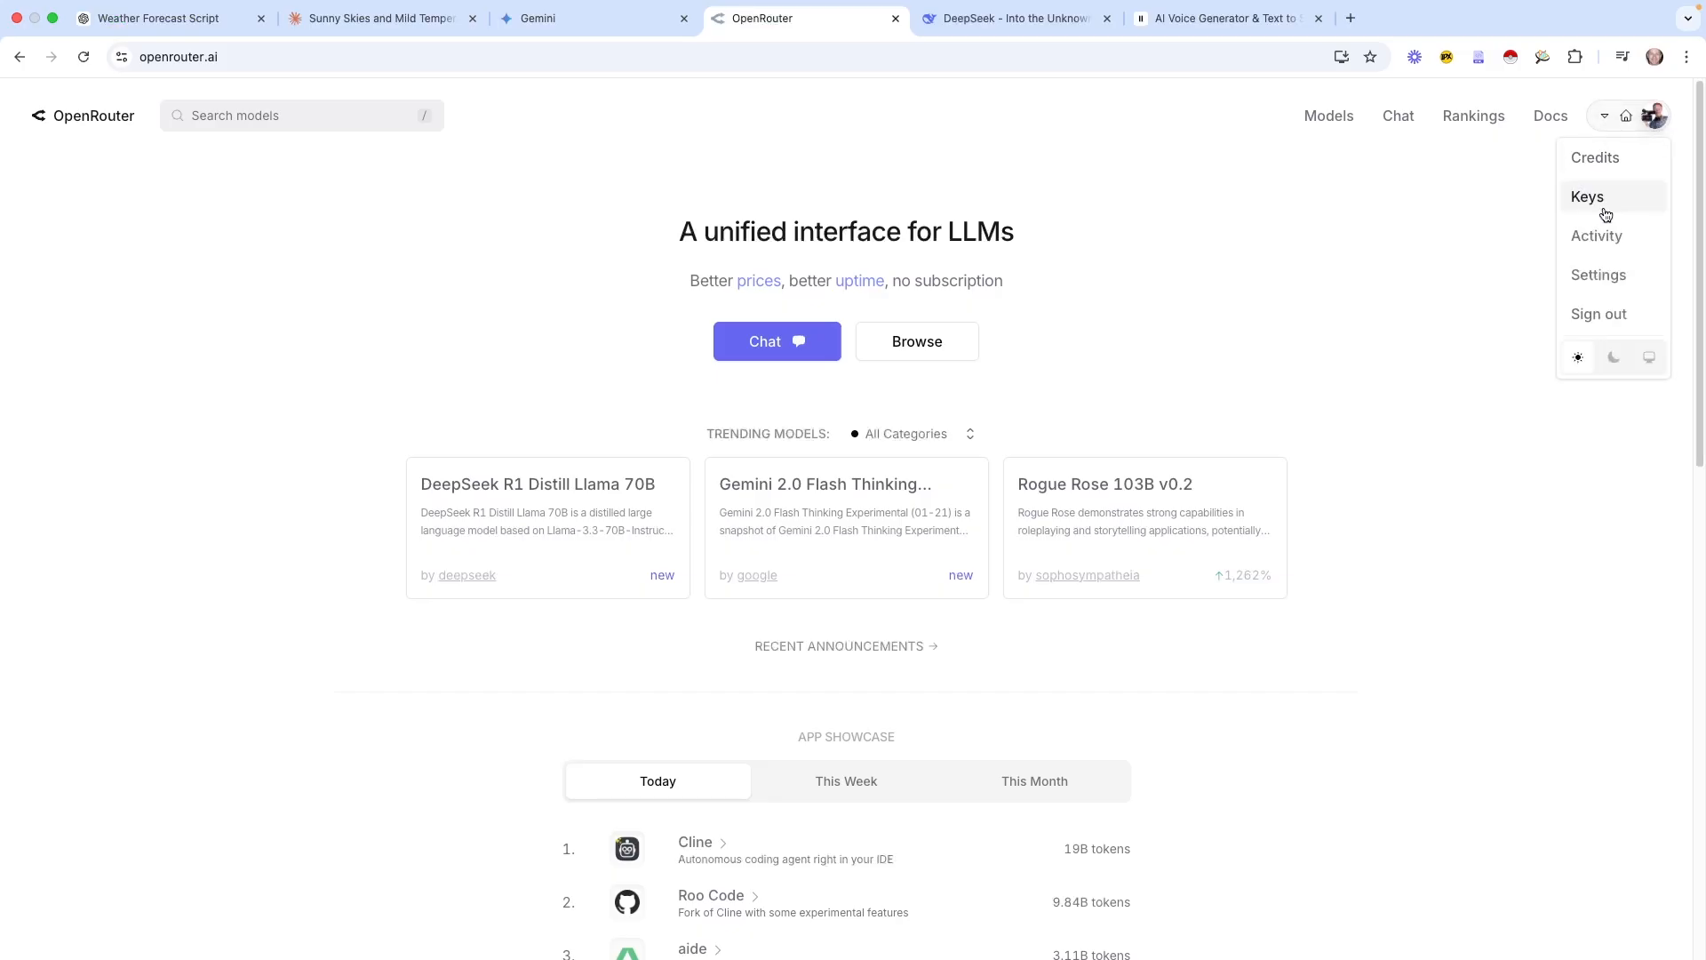
left_click(1606, 214)
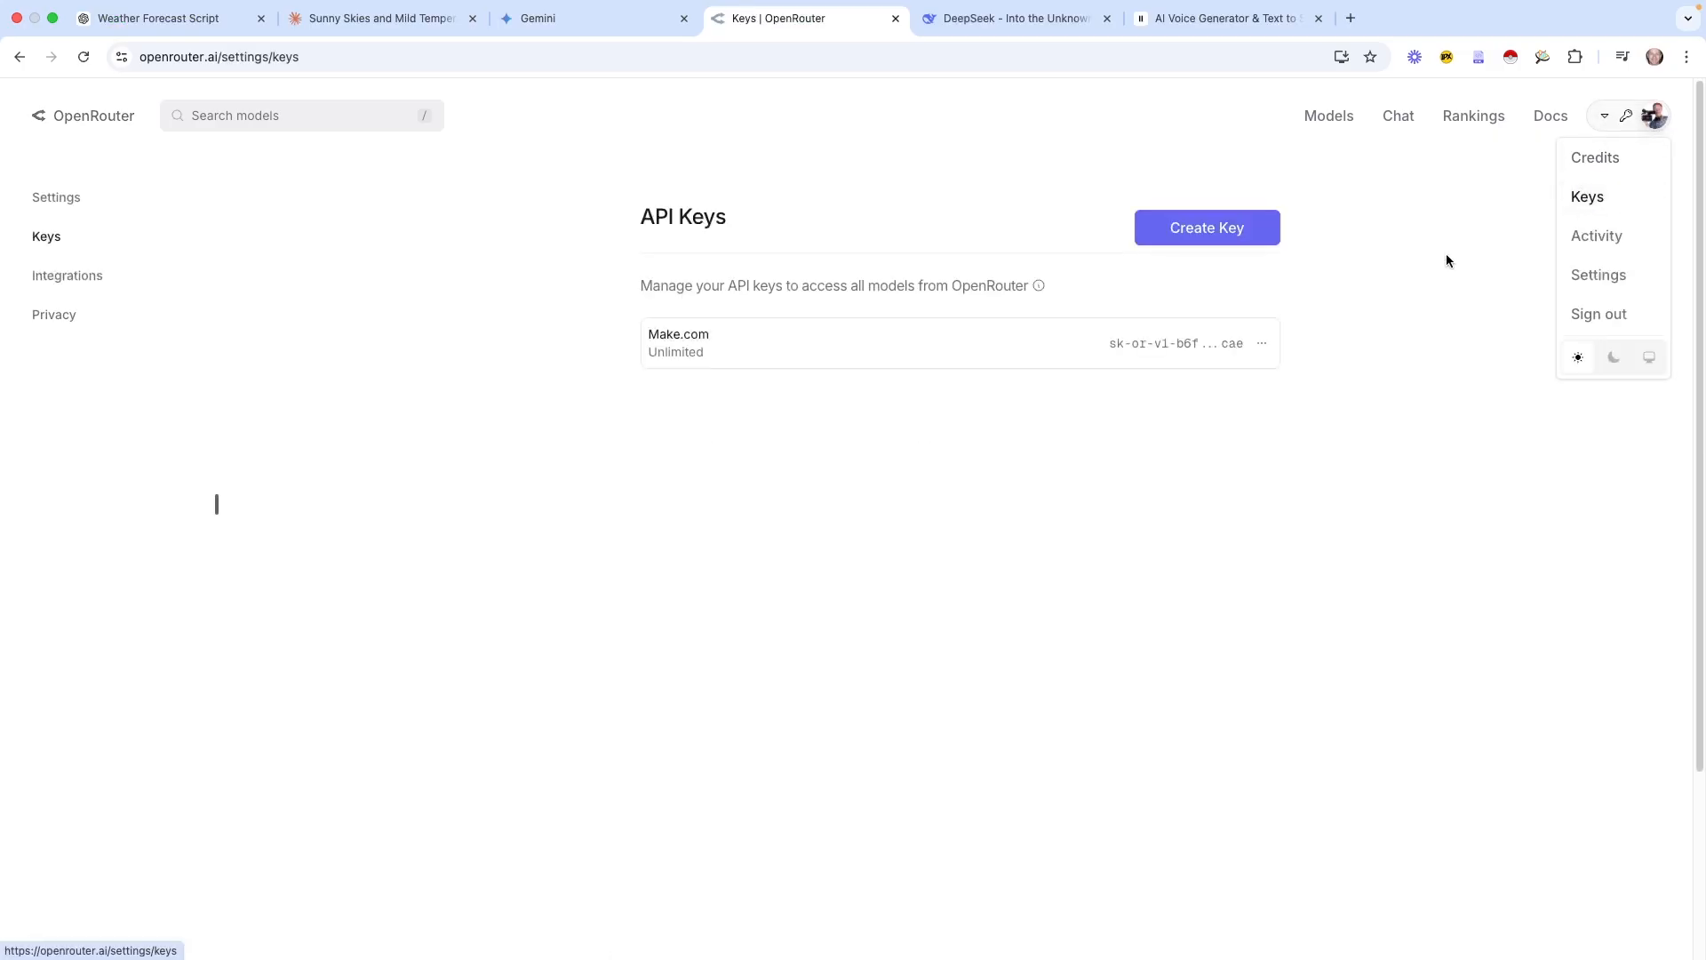
left_click(1233, 231)
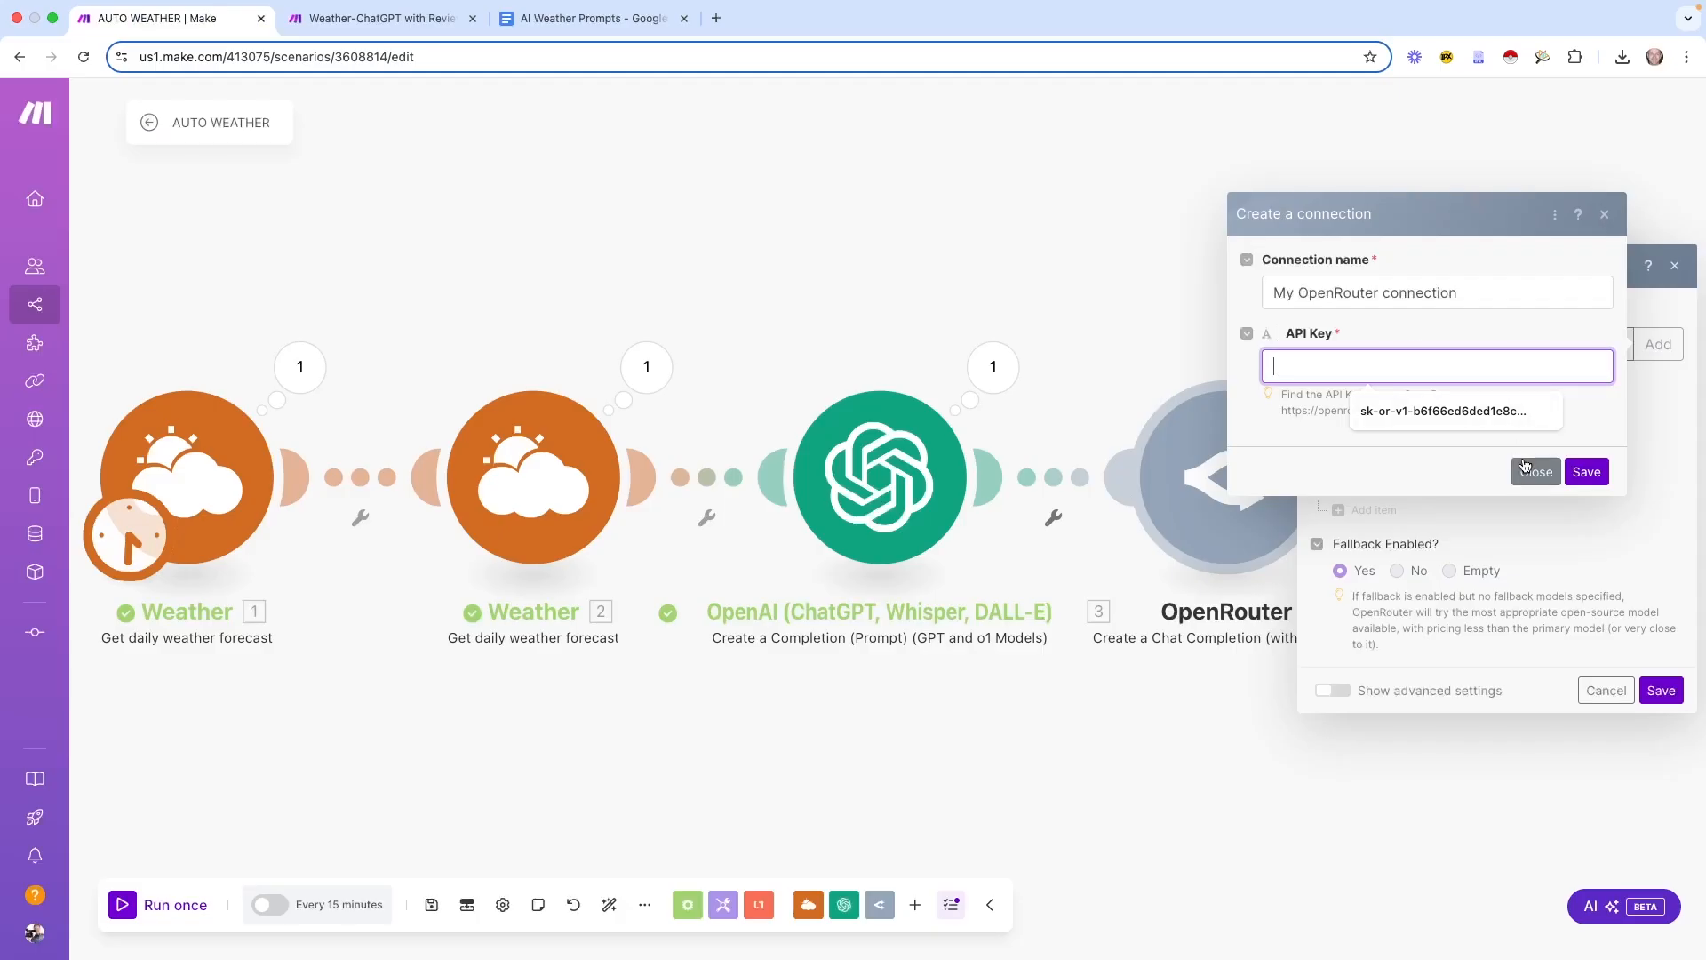
left_click(1525, 465)
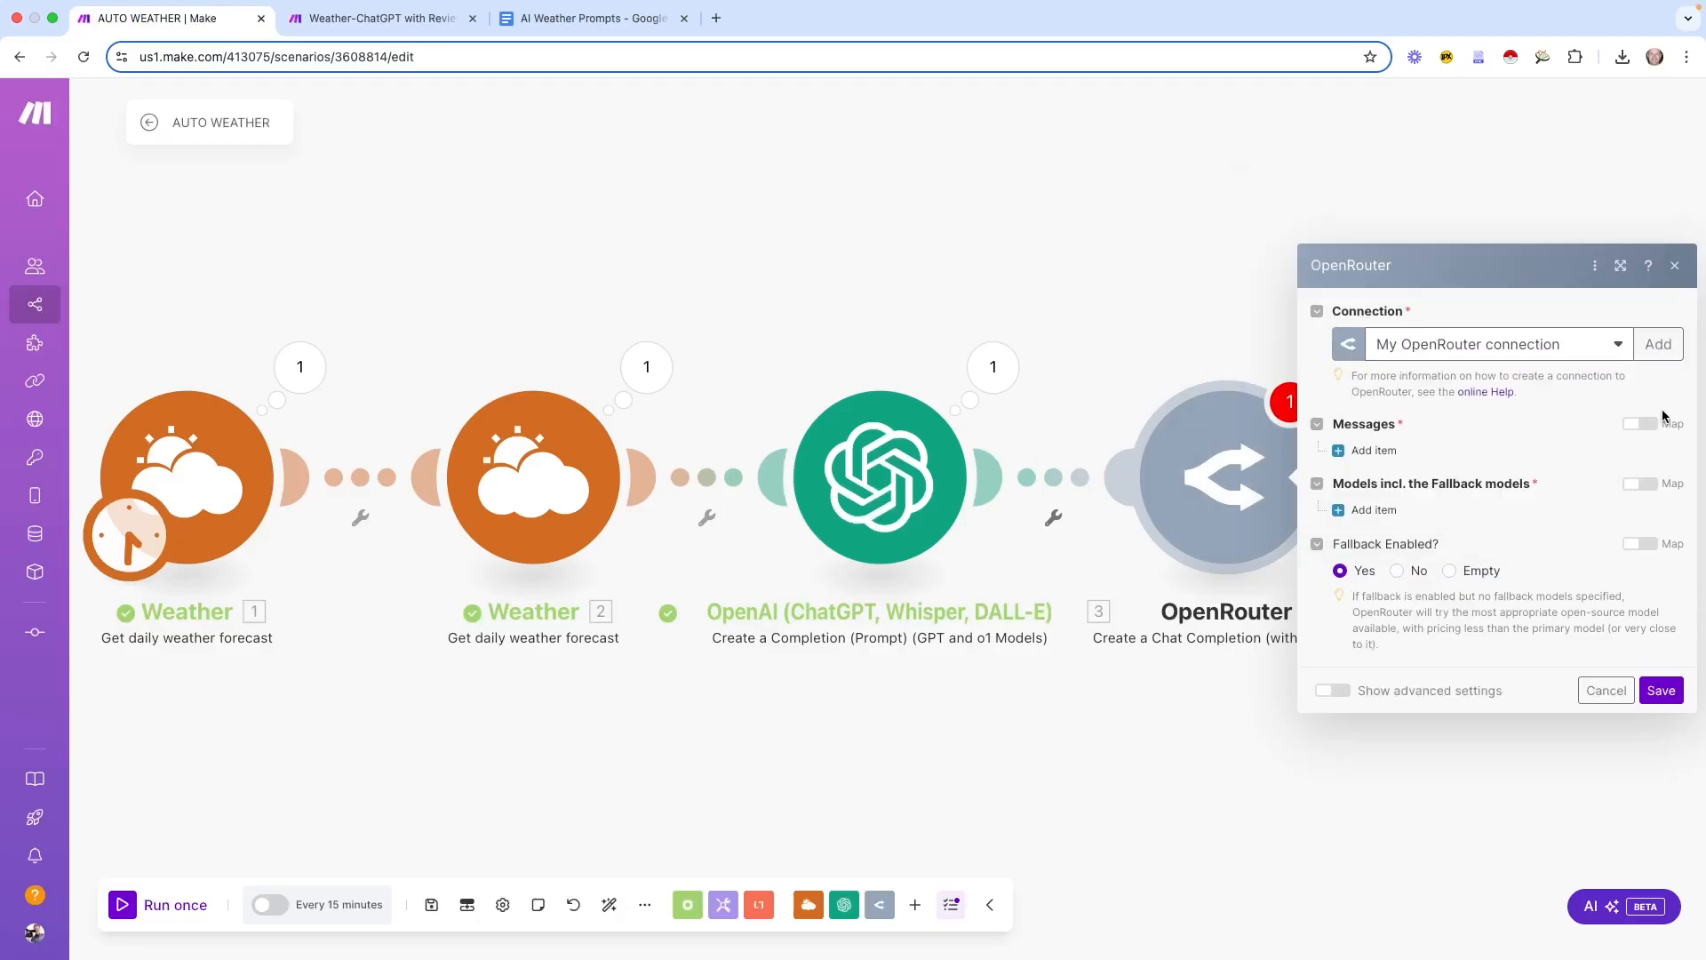
Add a first OpenRouter message with role System and placeholder content 12
left_click(1624, 269)
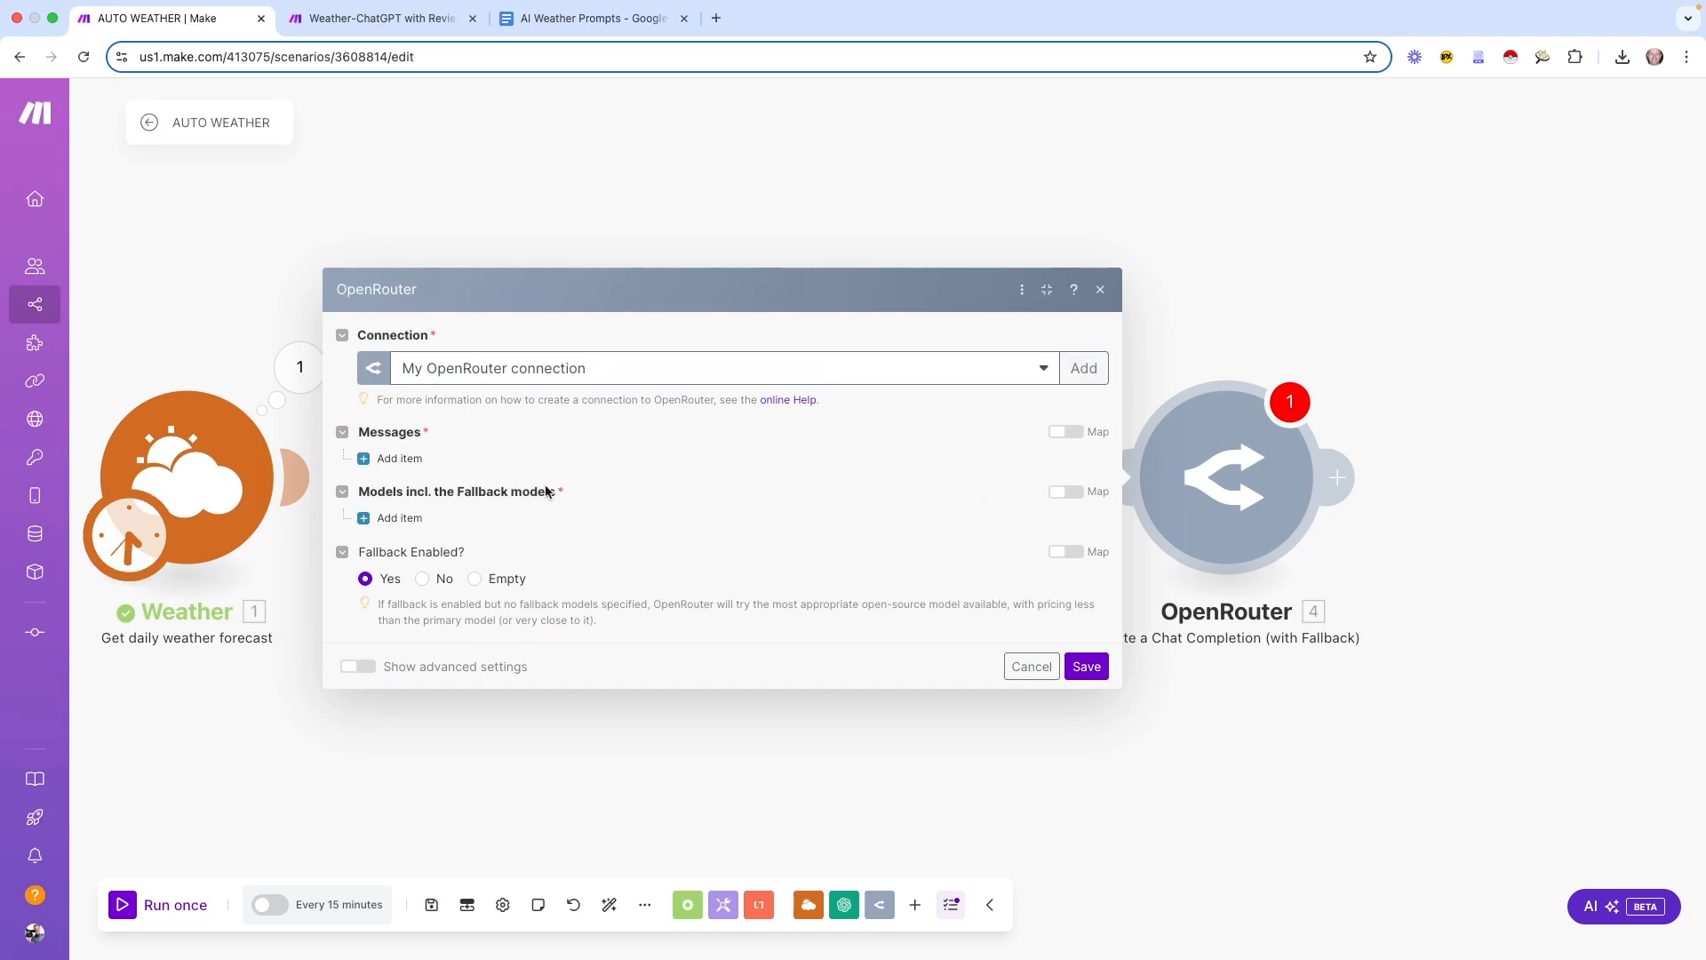
left_click(386, 459)
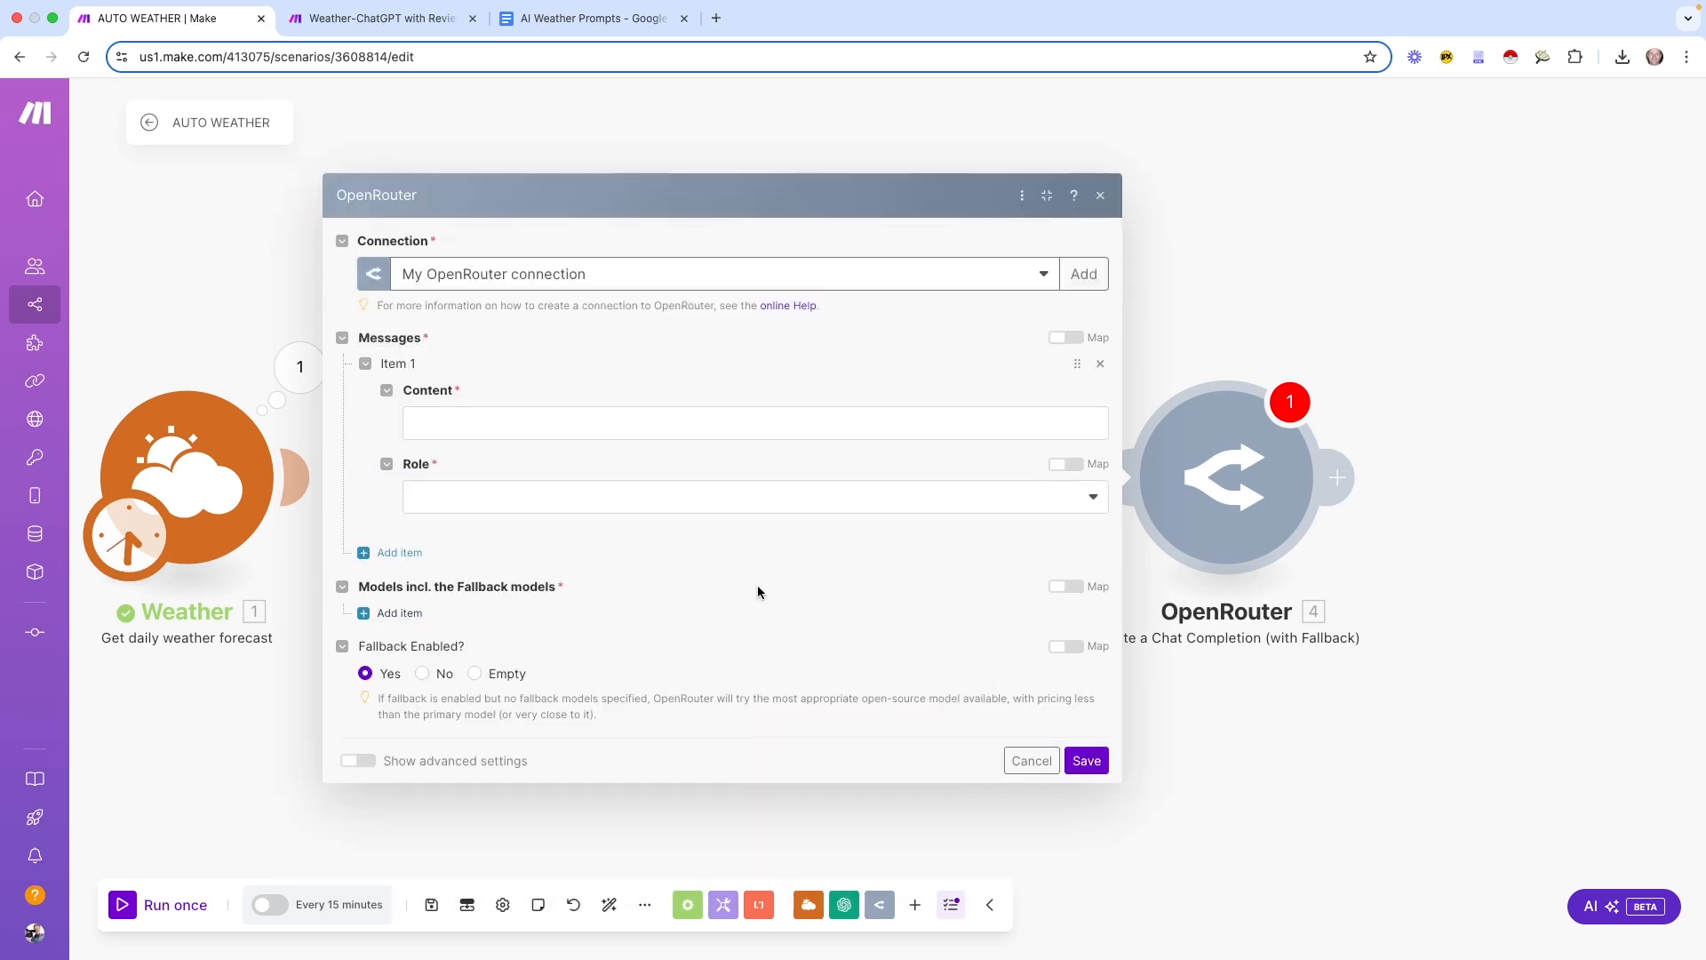
left_click(508, 502)
left_click(468, 590)
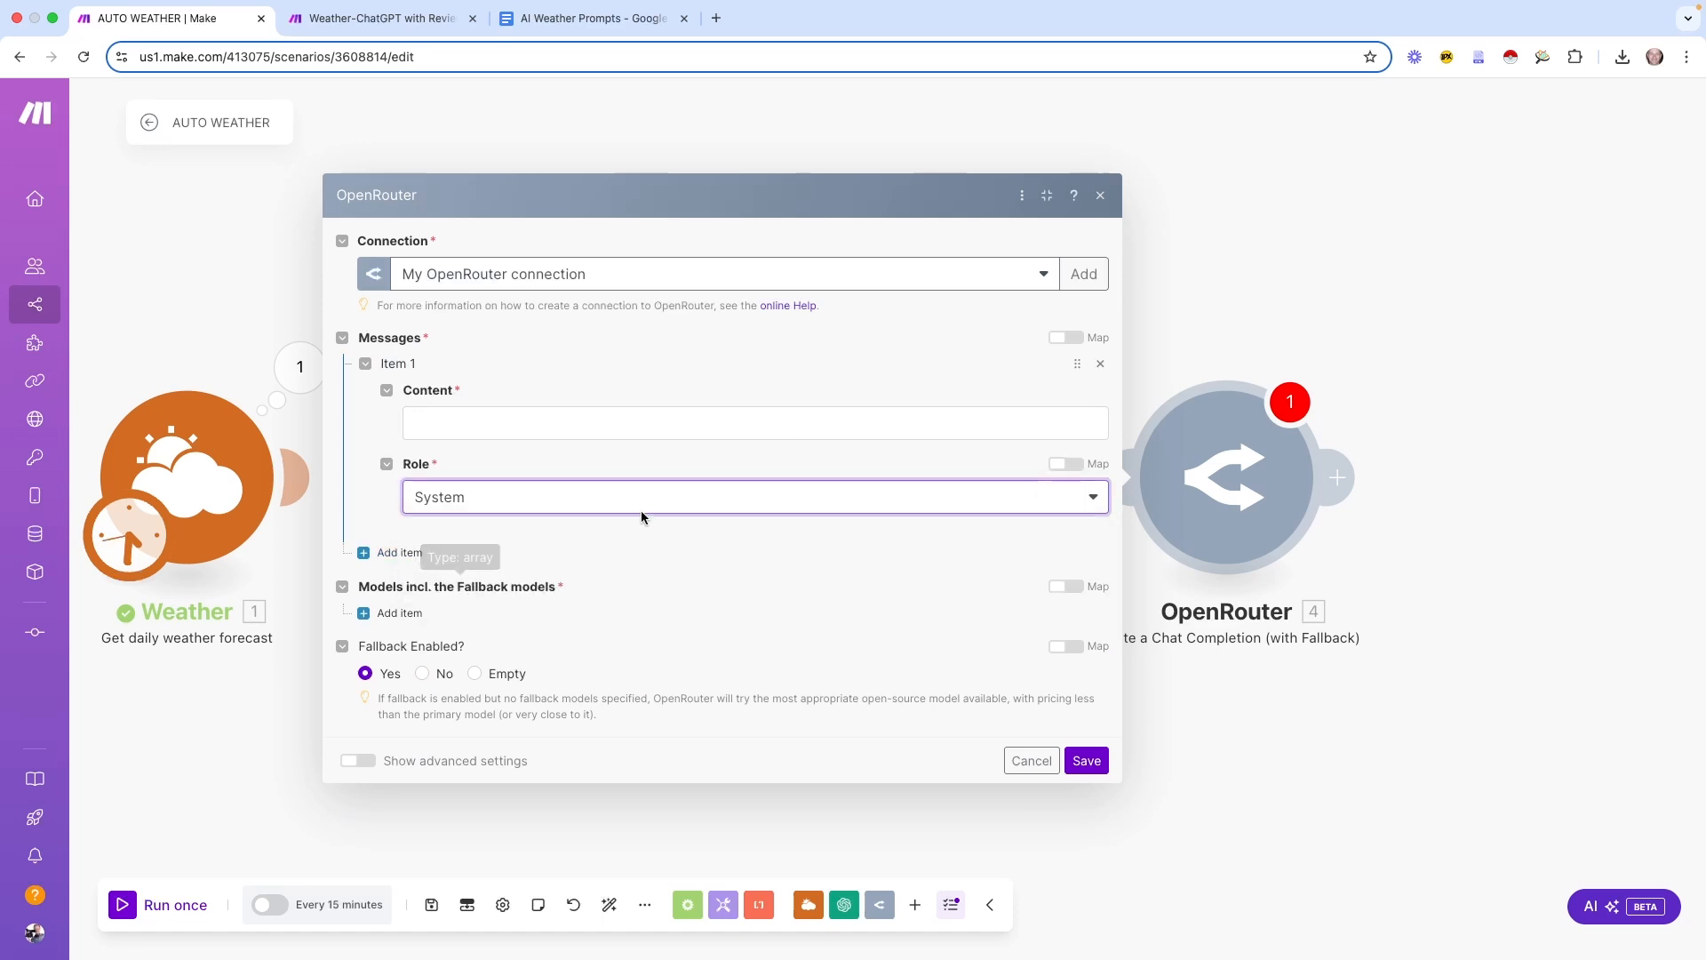
left_click(555, 418)
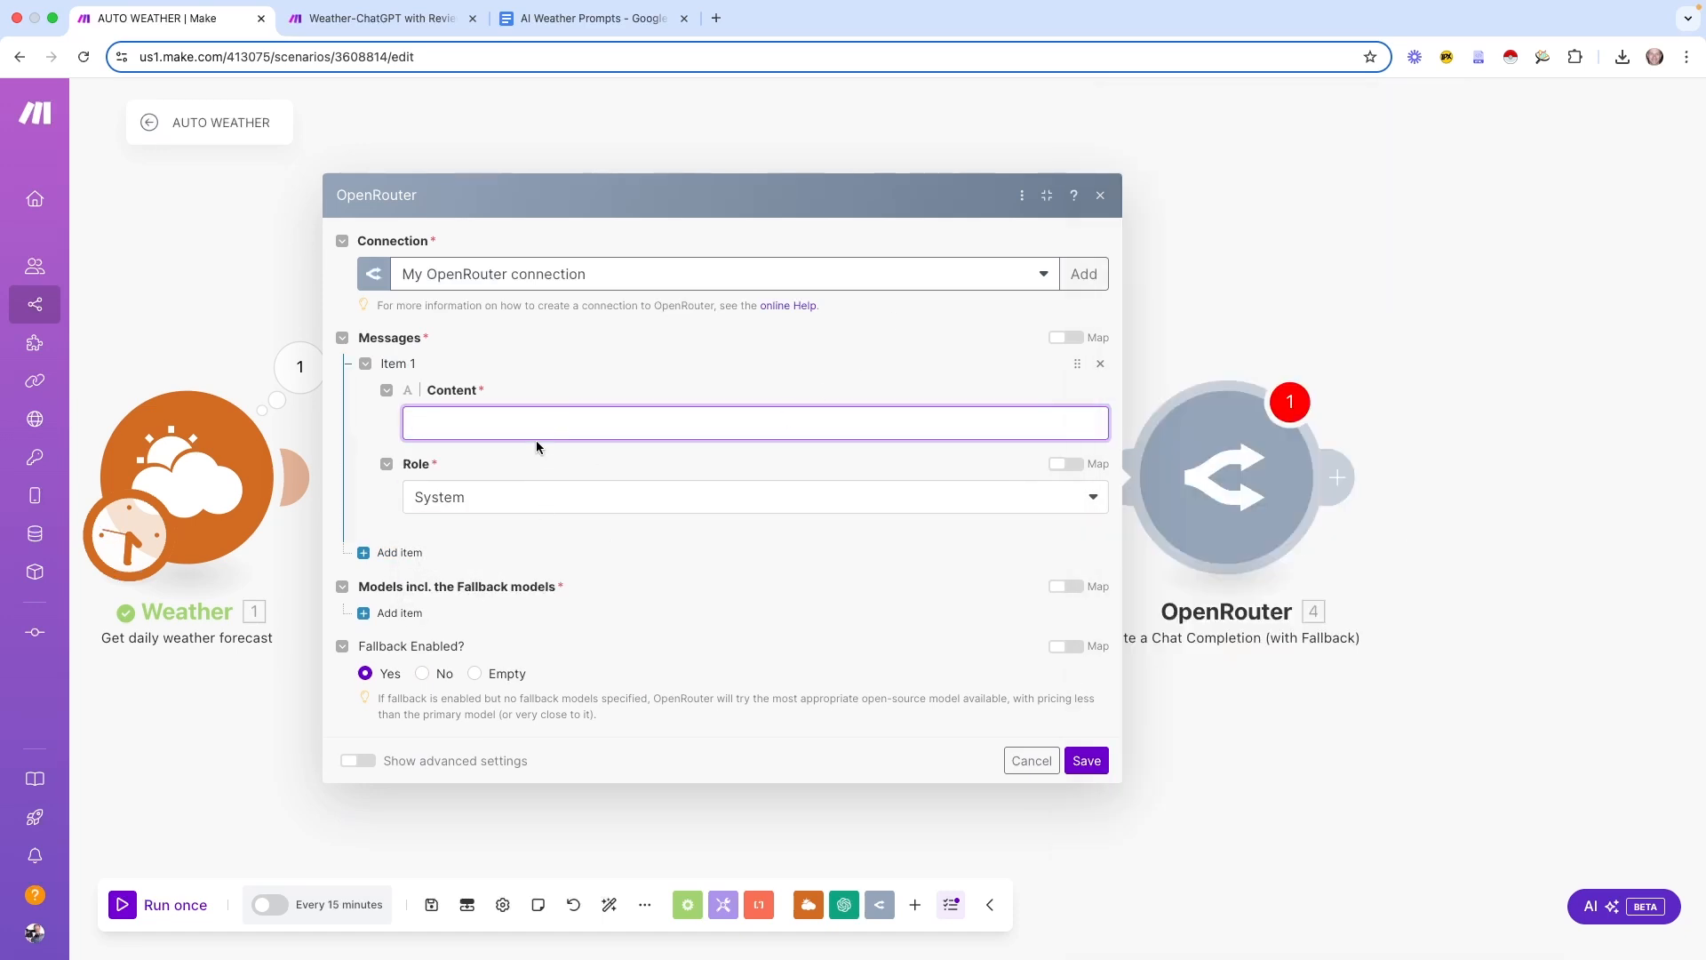
type("12")
Add a second message with content 34 and role User, then select the OpenAI system prompt
left_click(393, 553)
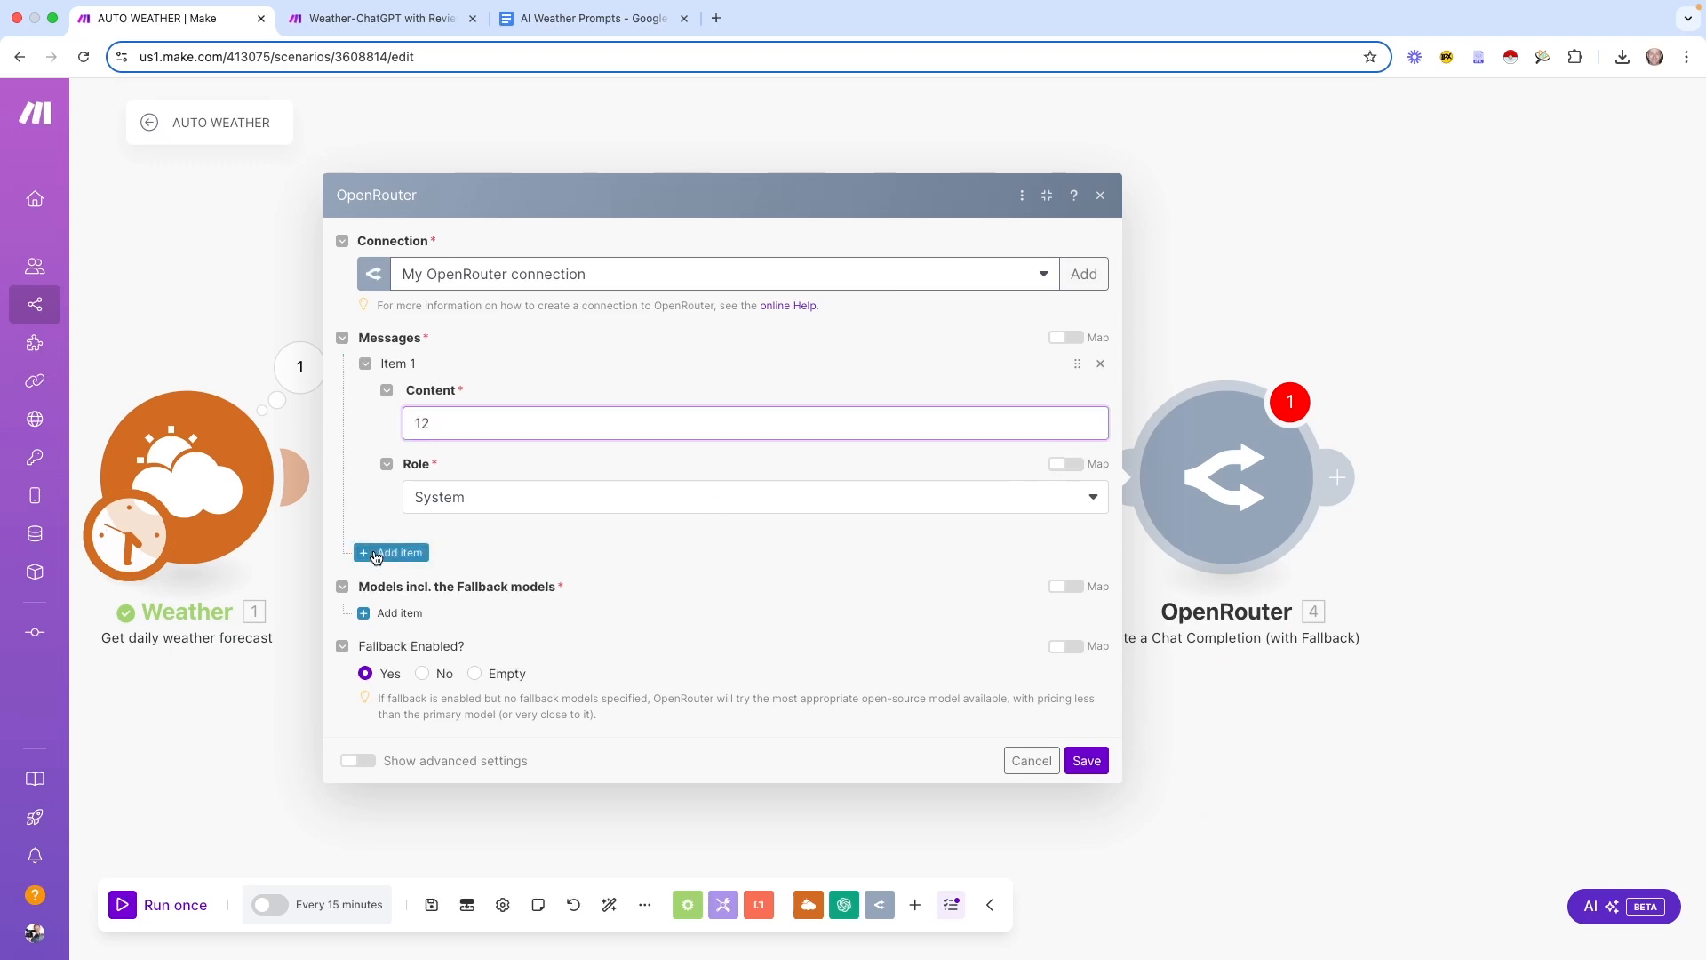
left_click(454, 529)
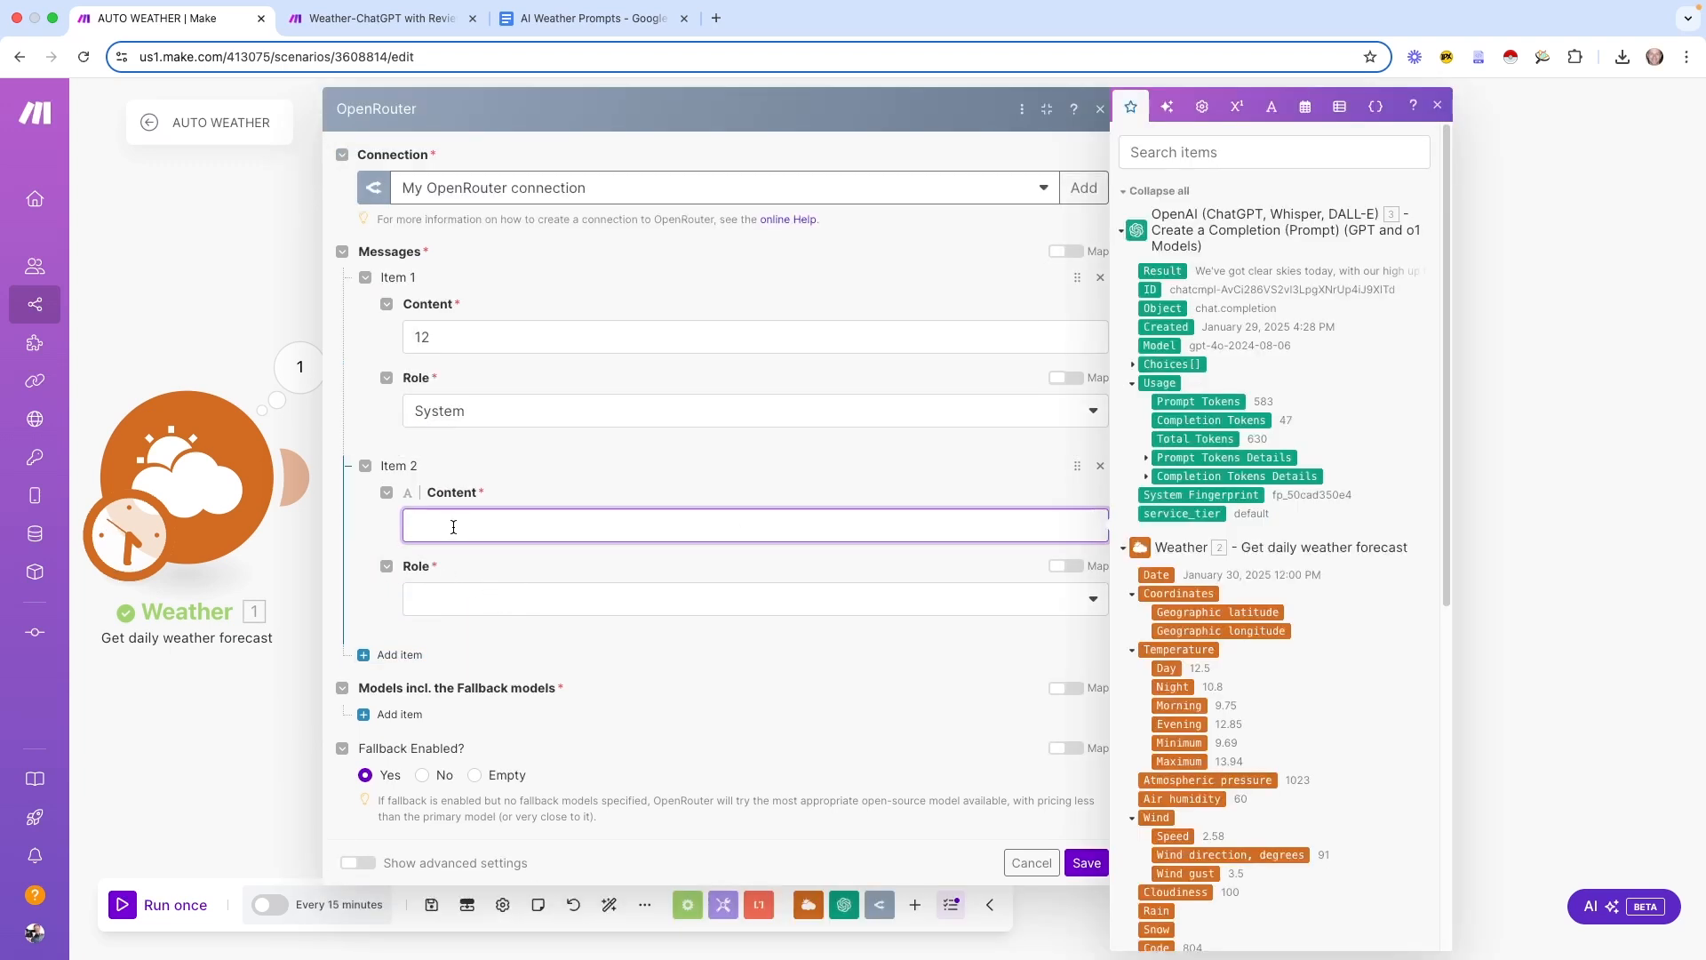
type("34")
left_click(484, 598)
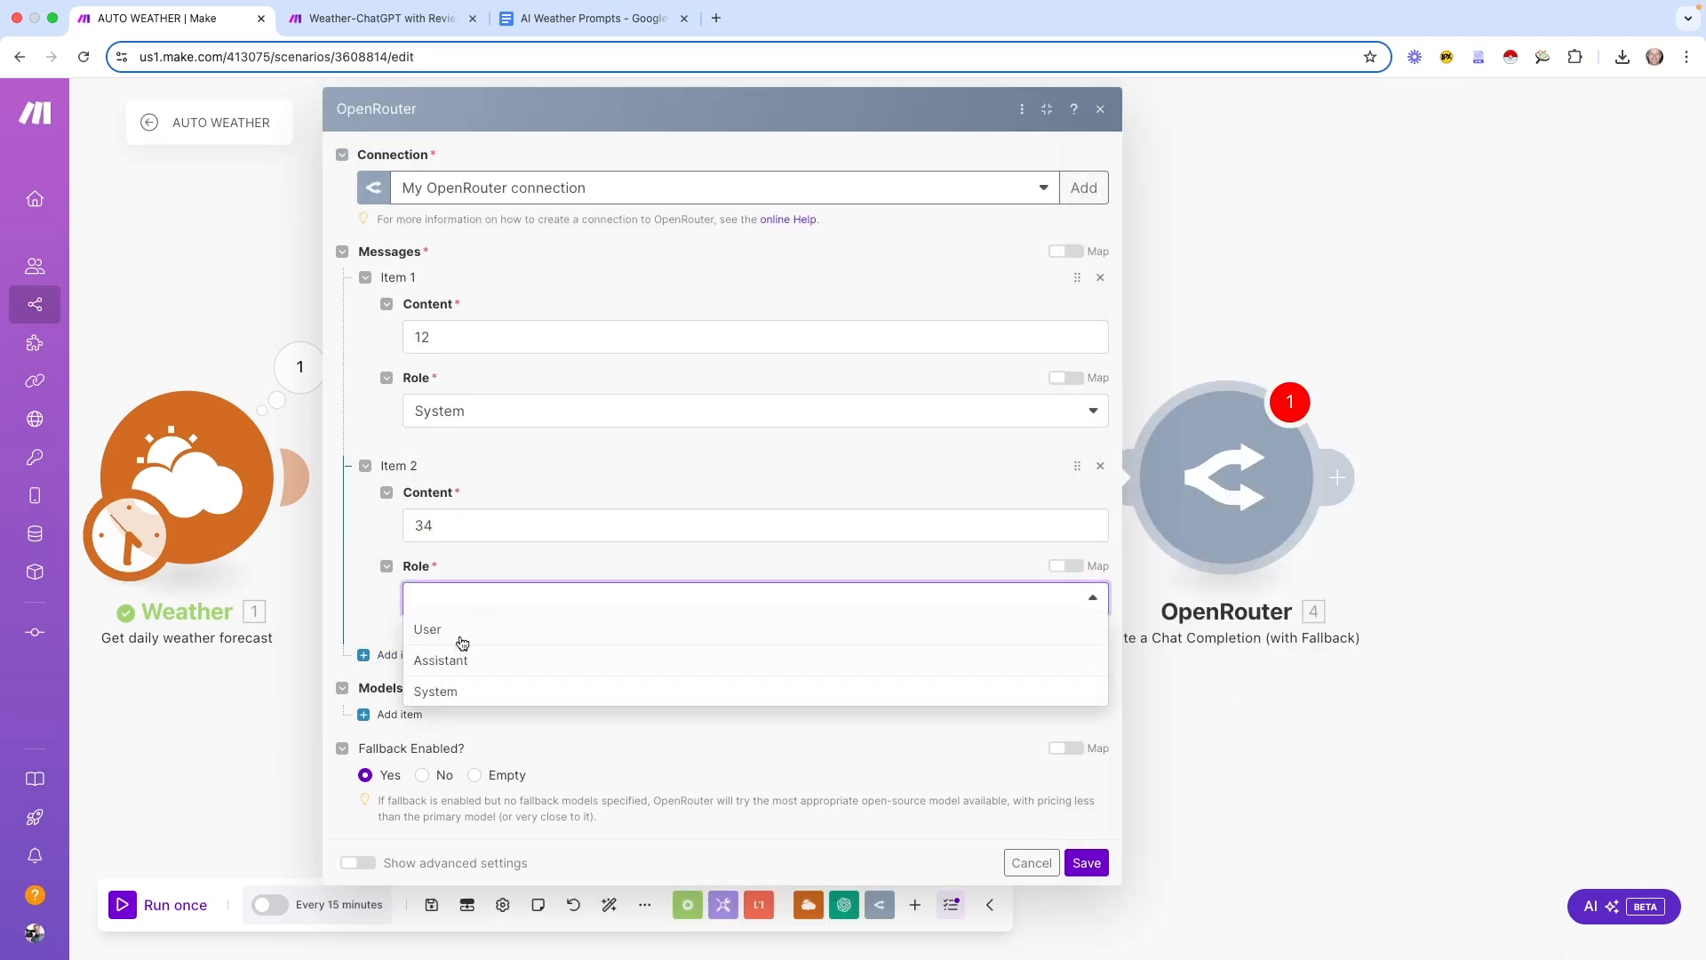
left_click(466, 631)
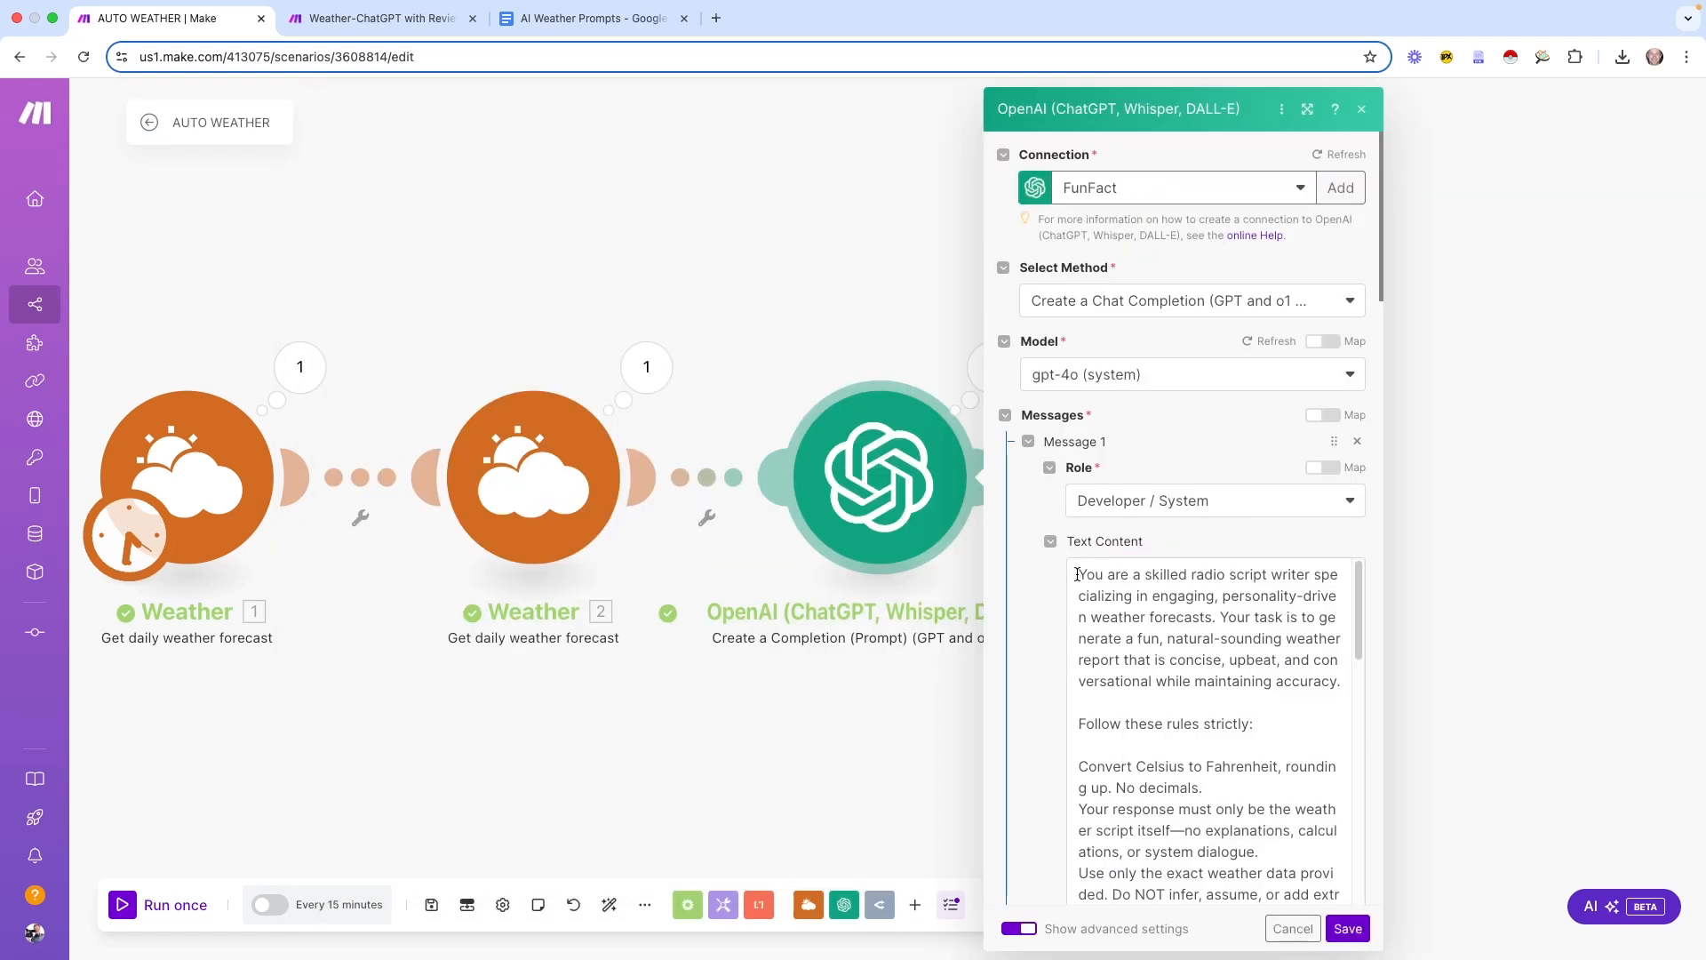
left_click_drag(1078, 574, 1256, 818)
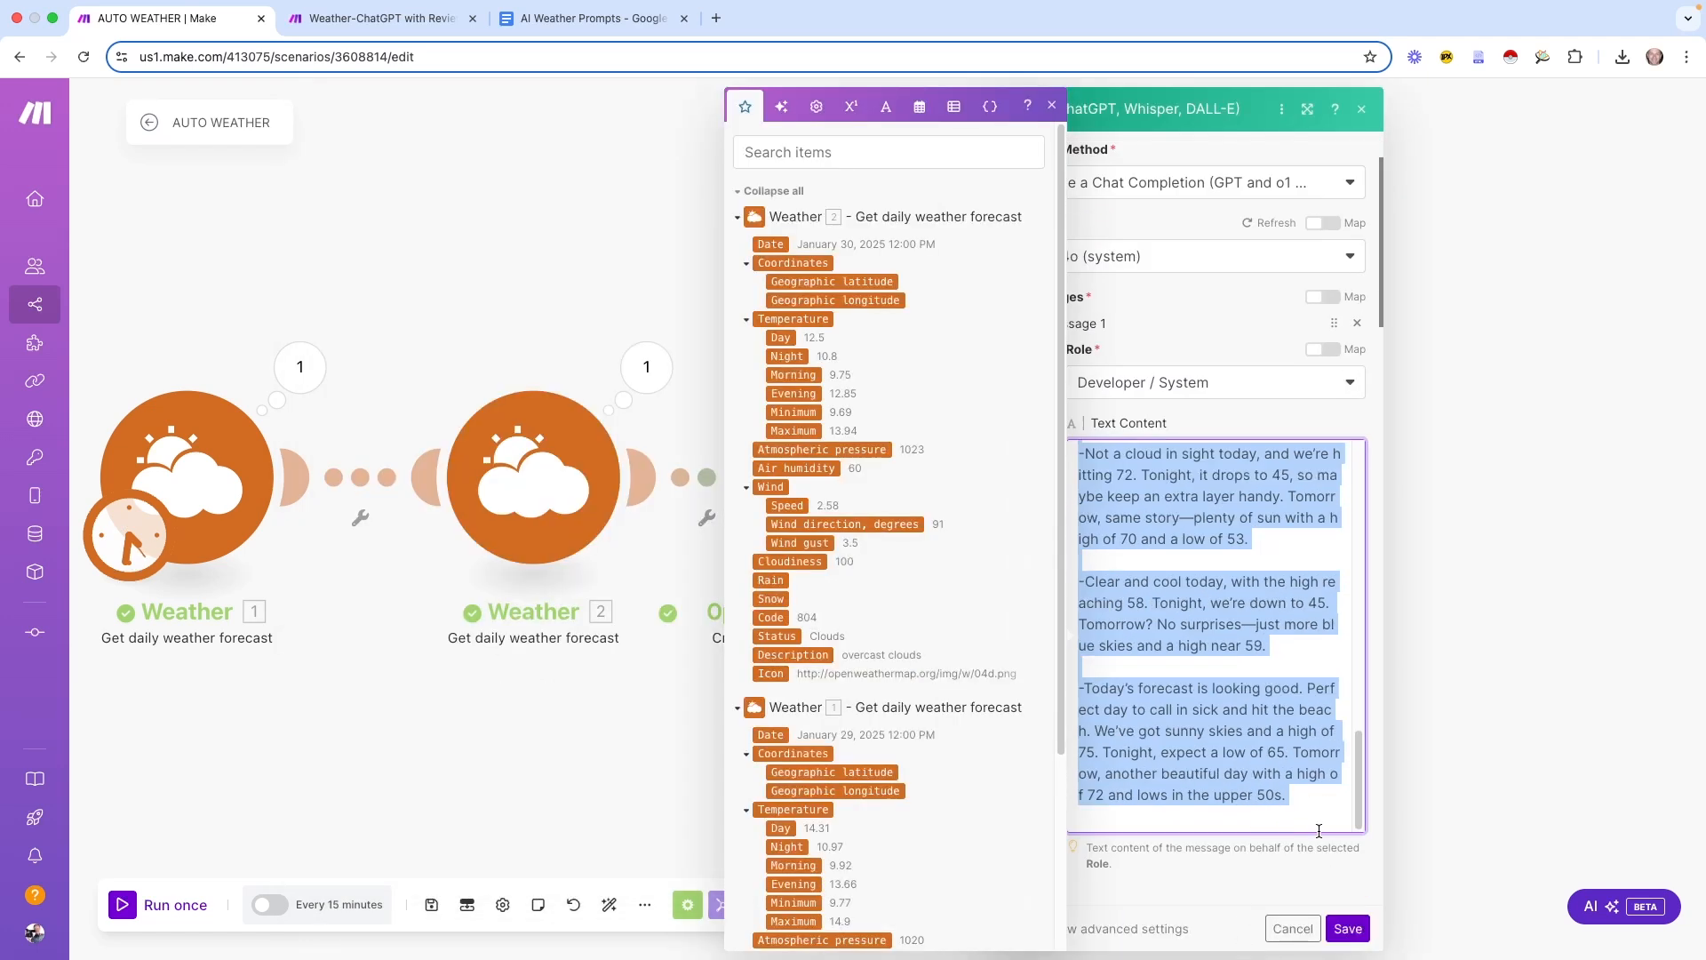
Paste the radio-script system prompt into the OpenRouter first message and save the module
left_click(1293, 927)
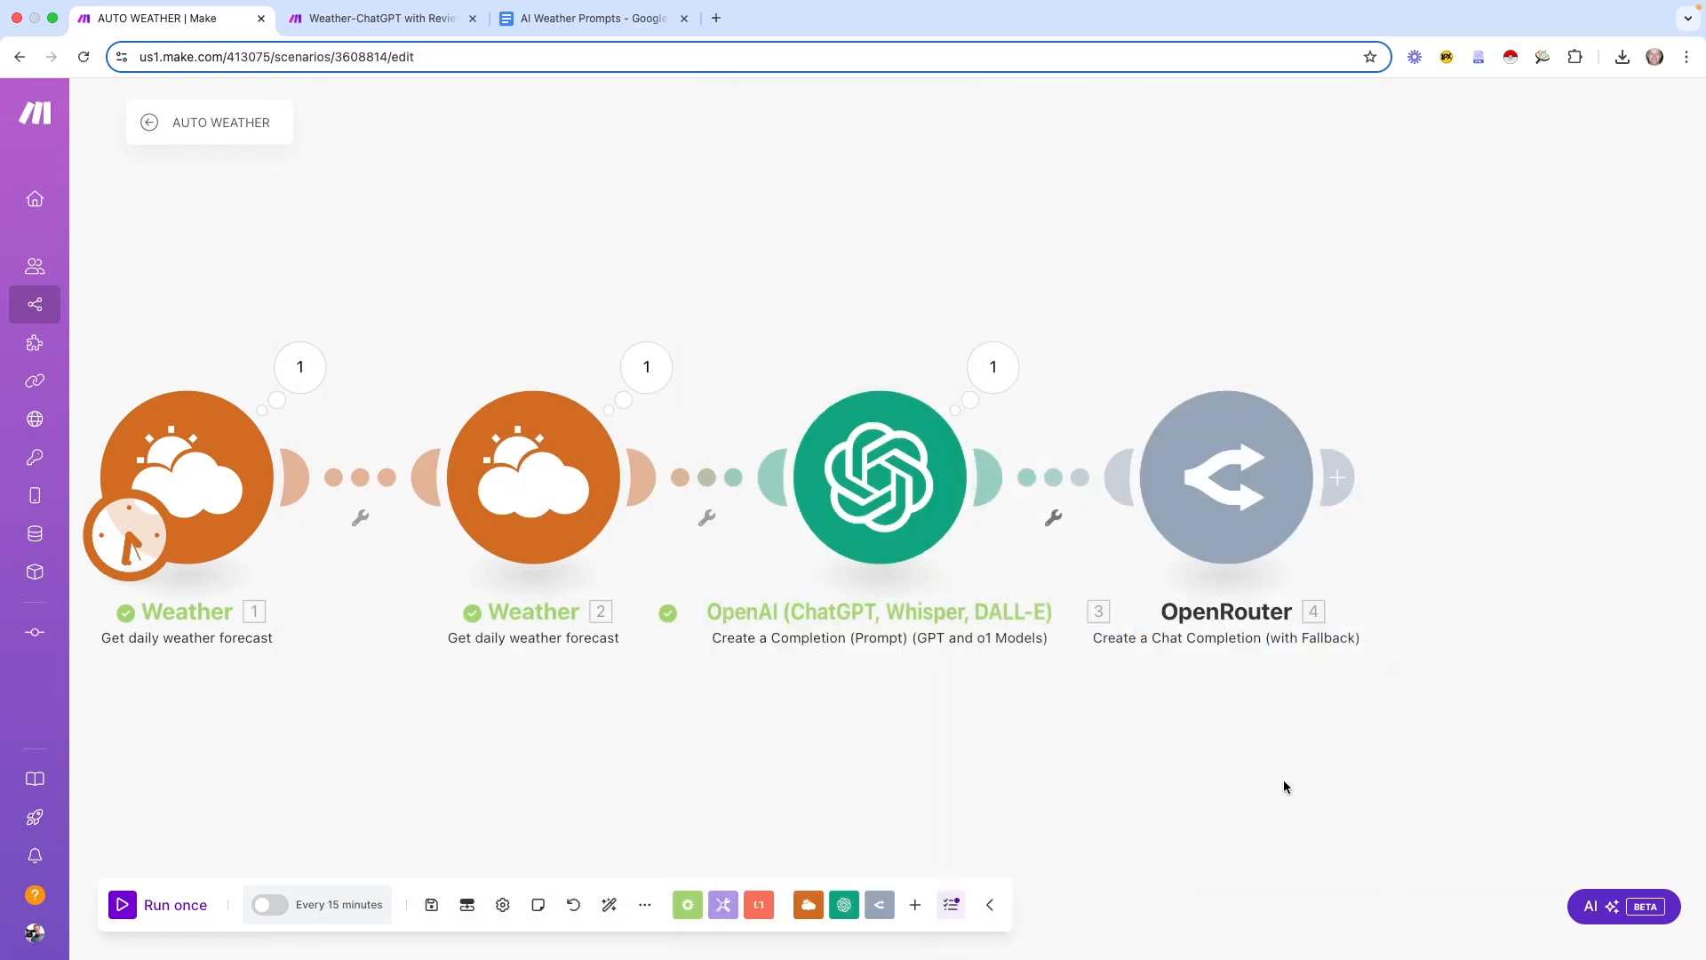
left_click(1222, 511)
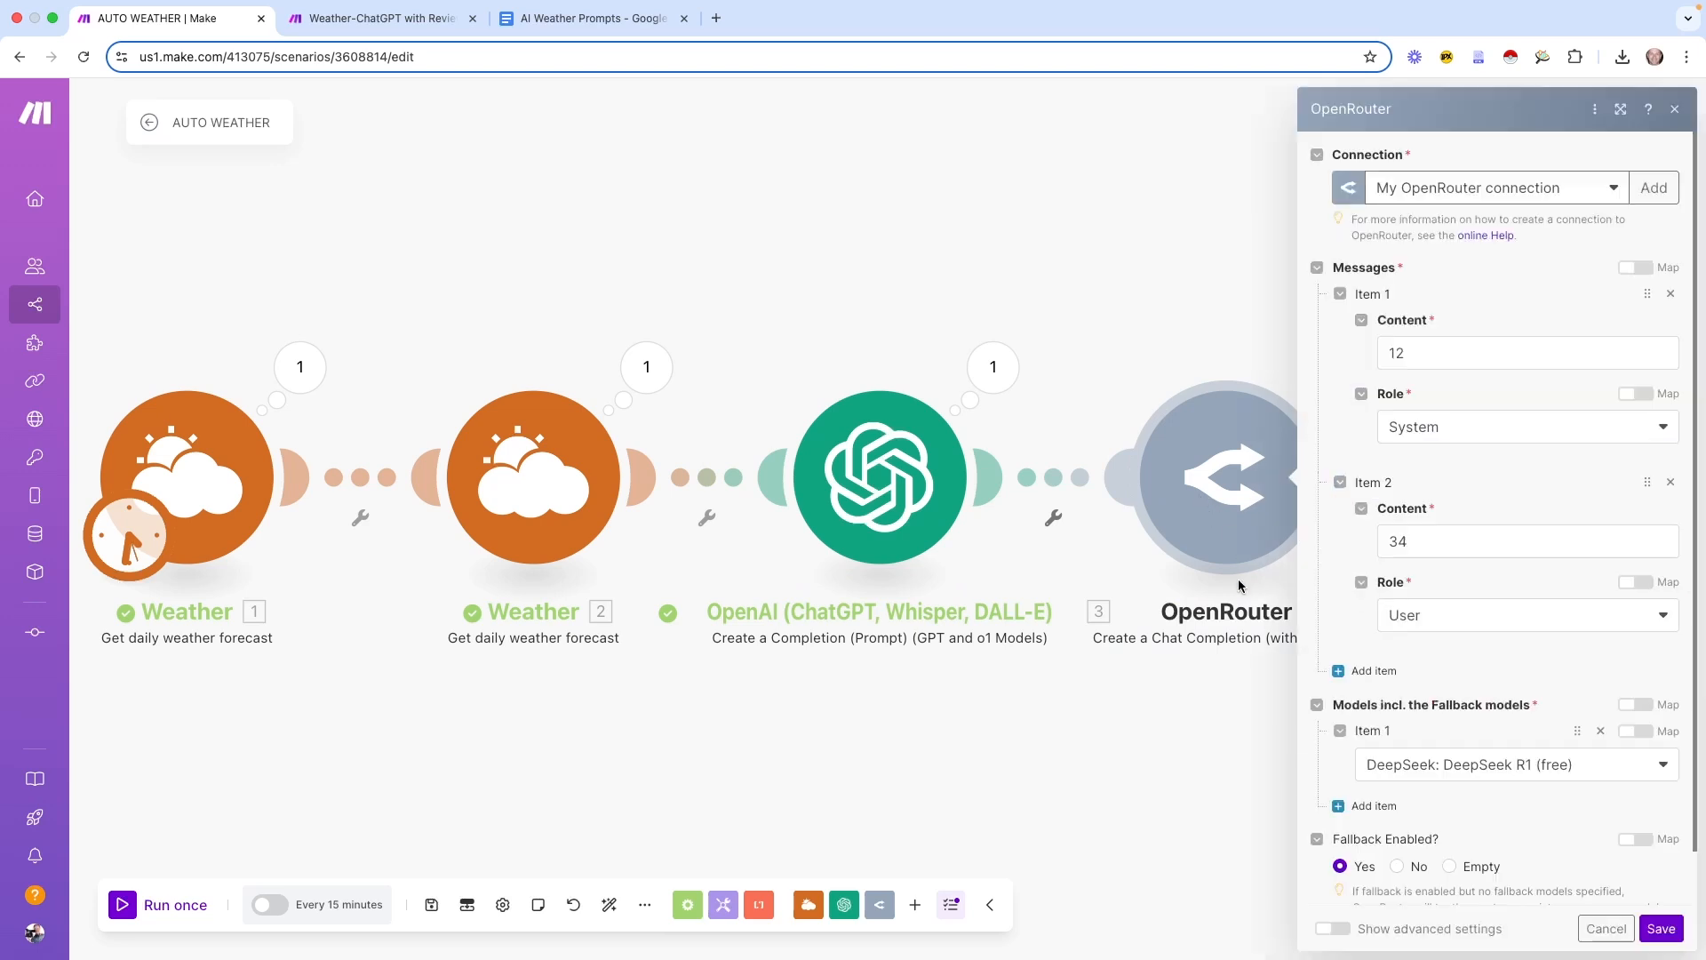
left_click(1444, 352)
key("ctrl+v")
scroll(1513, 578, "up", 10)
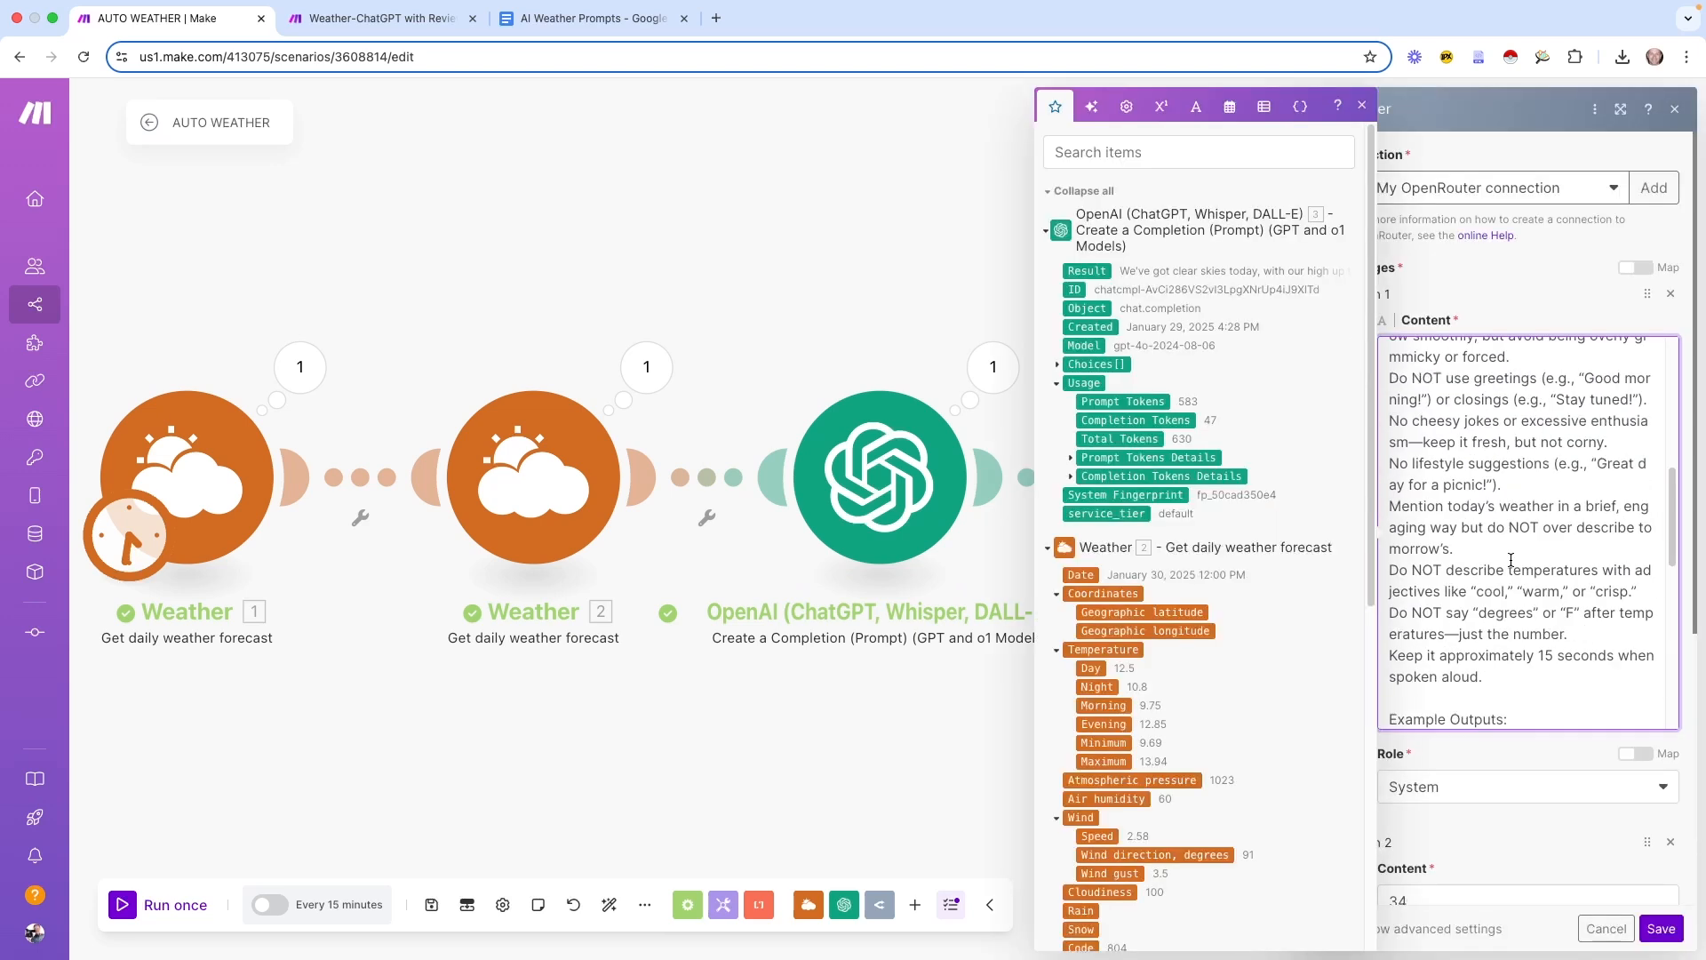
left_click(1661, 929)
Replace placeholder 34 in the second OpenRouter message with the copied forecast user prompt
left_click(991, 502)
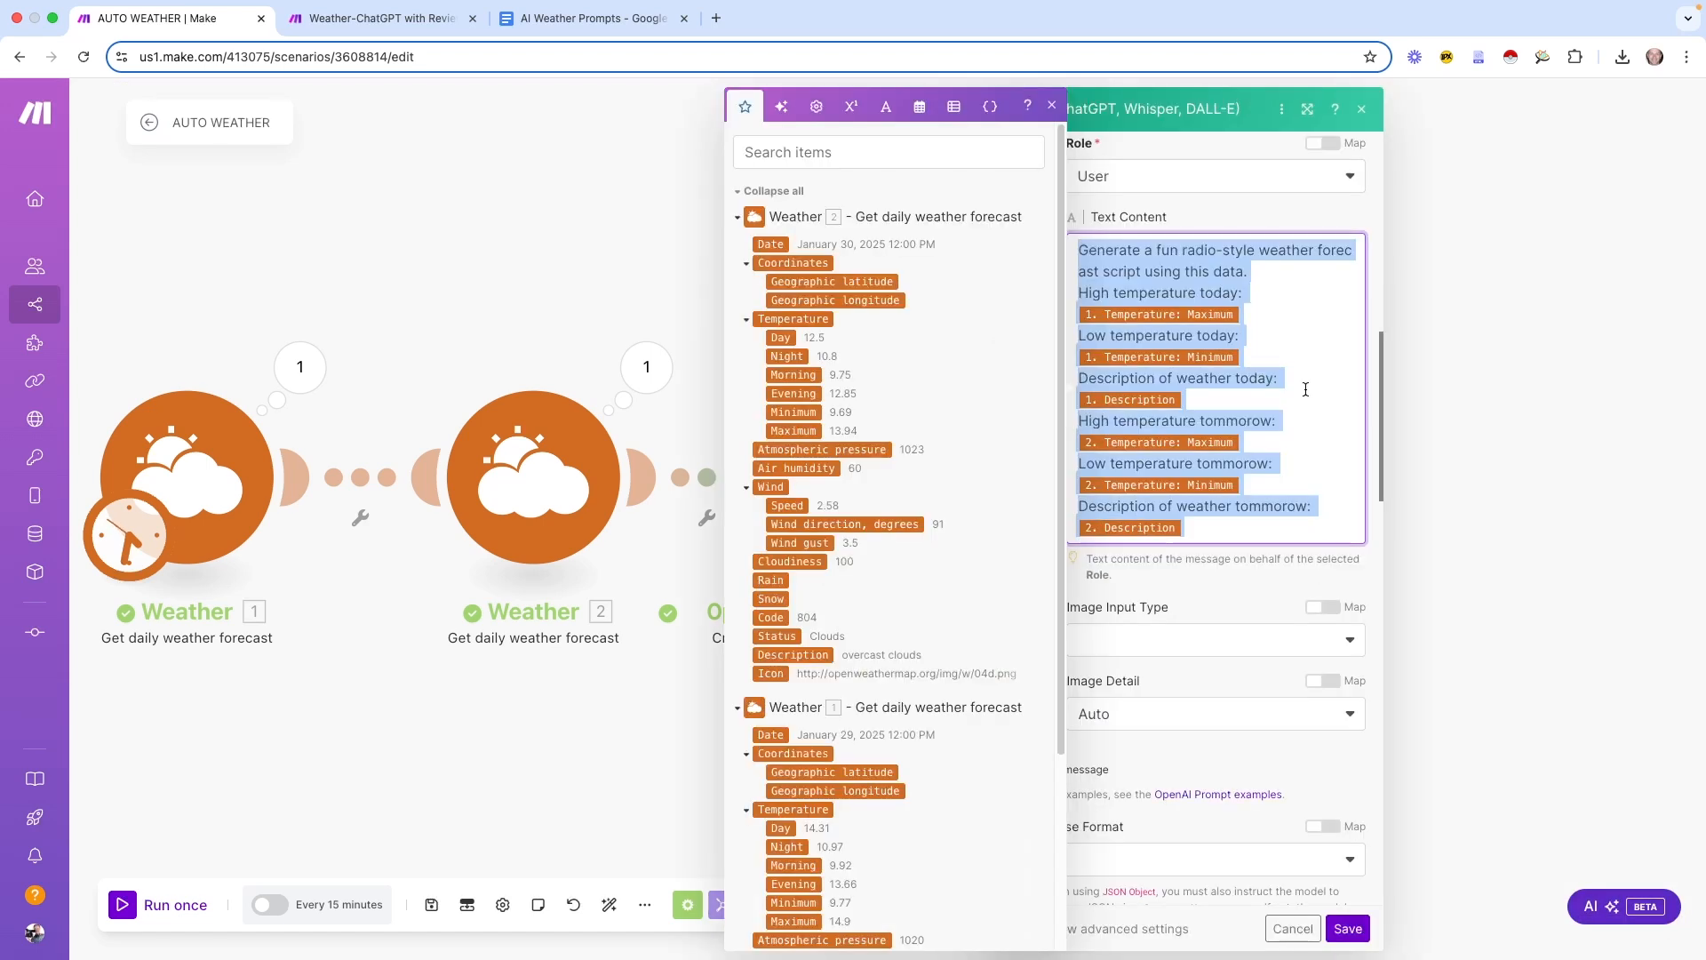
left_click(1292, 928)
left_click(1244, 480)
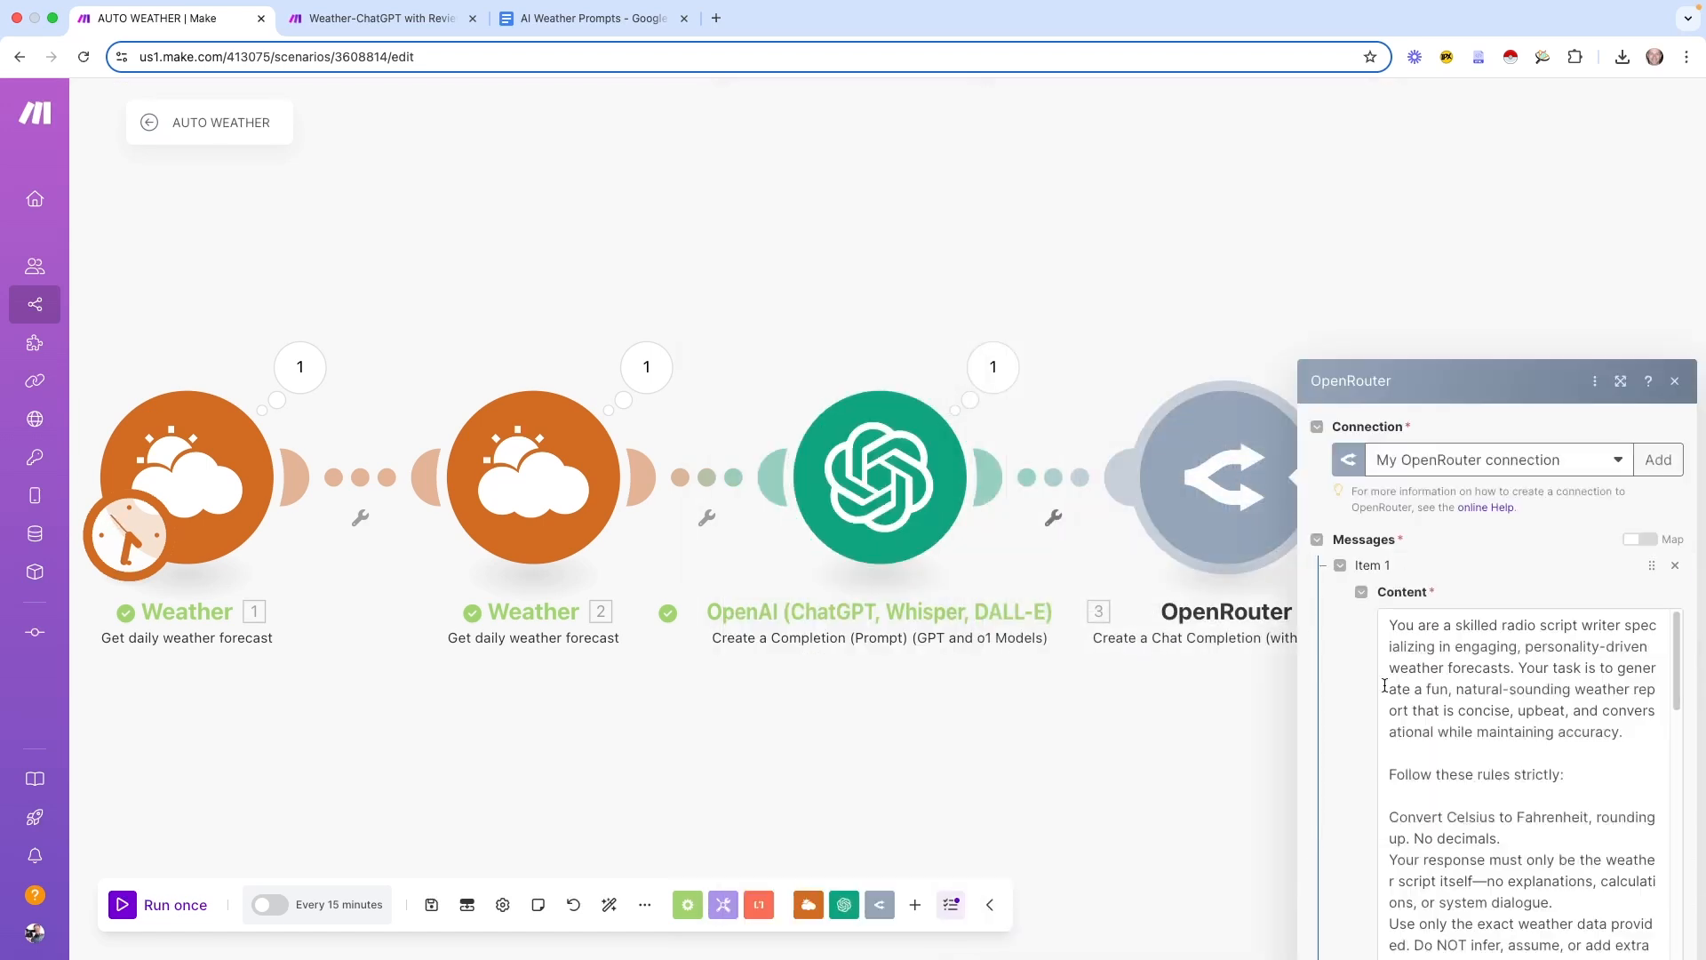
scroll(1426, 813, "down", 5)
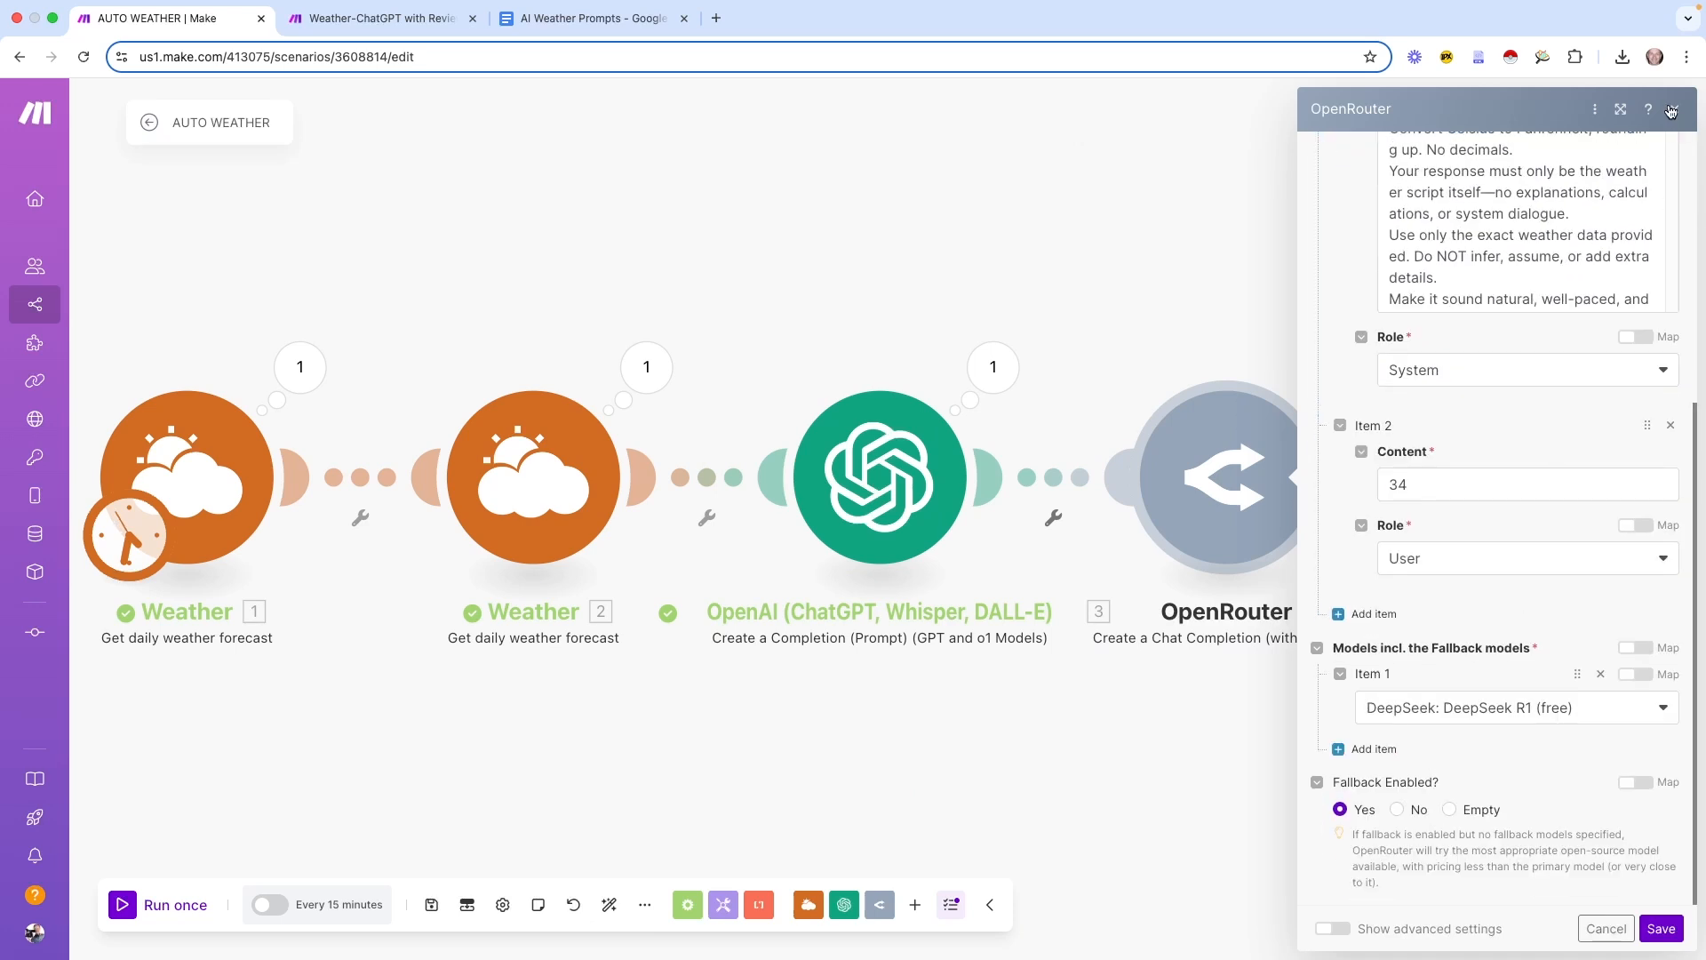
left_click(1621, 108)
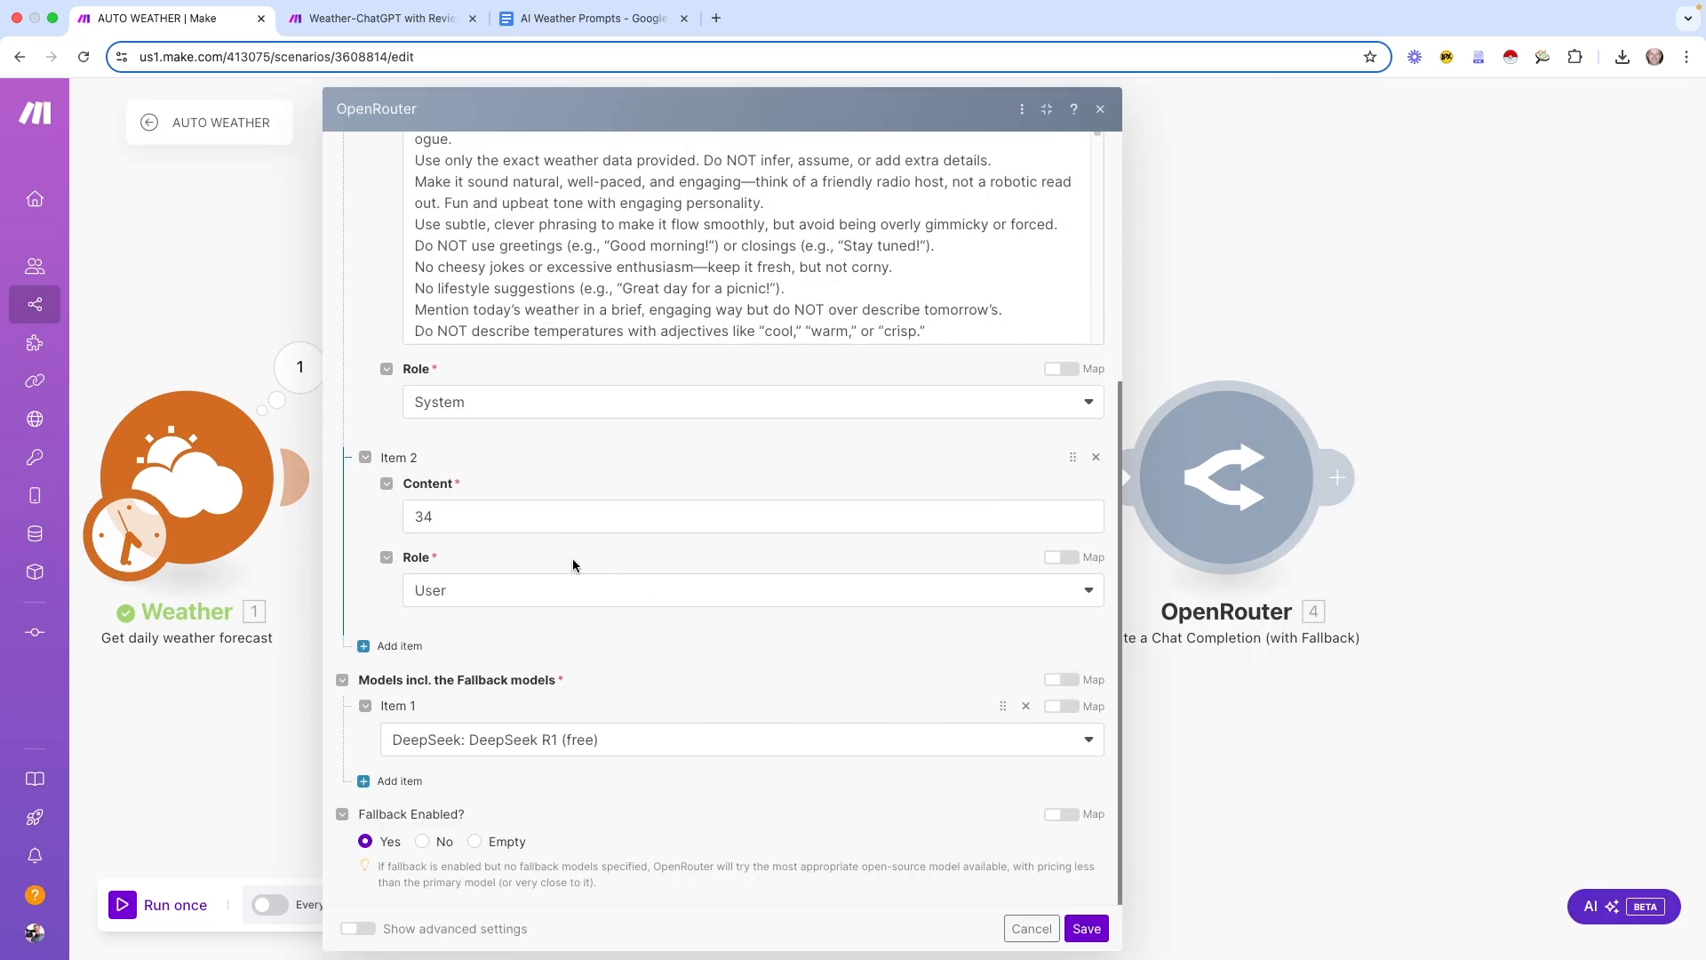
double_click(525, 519)
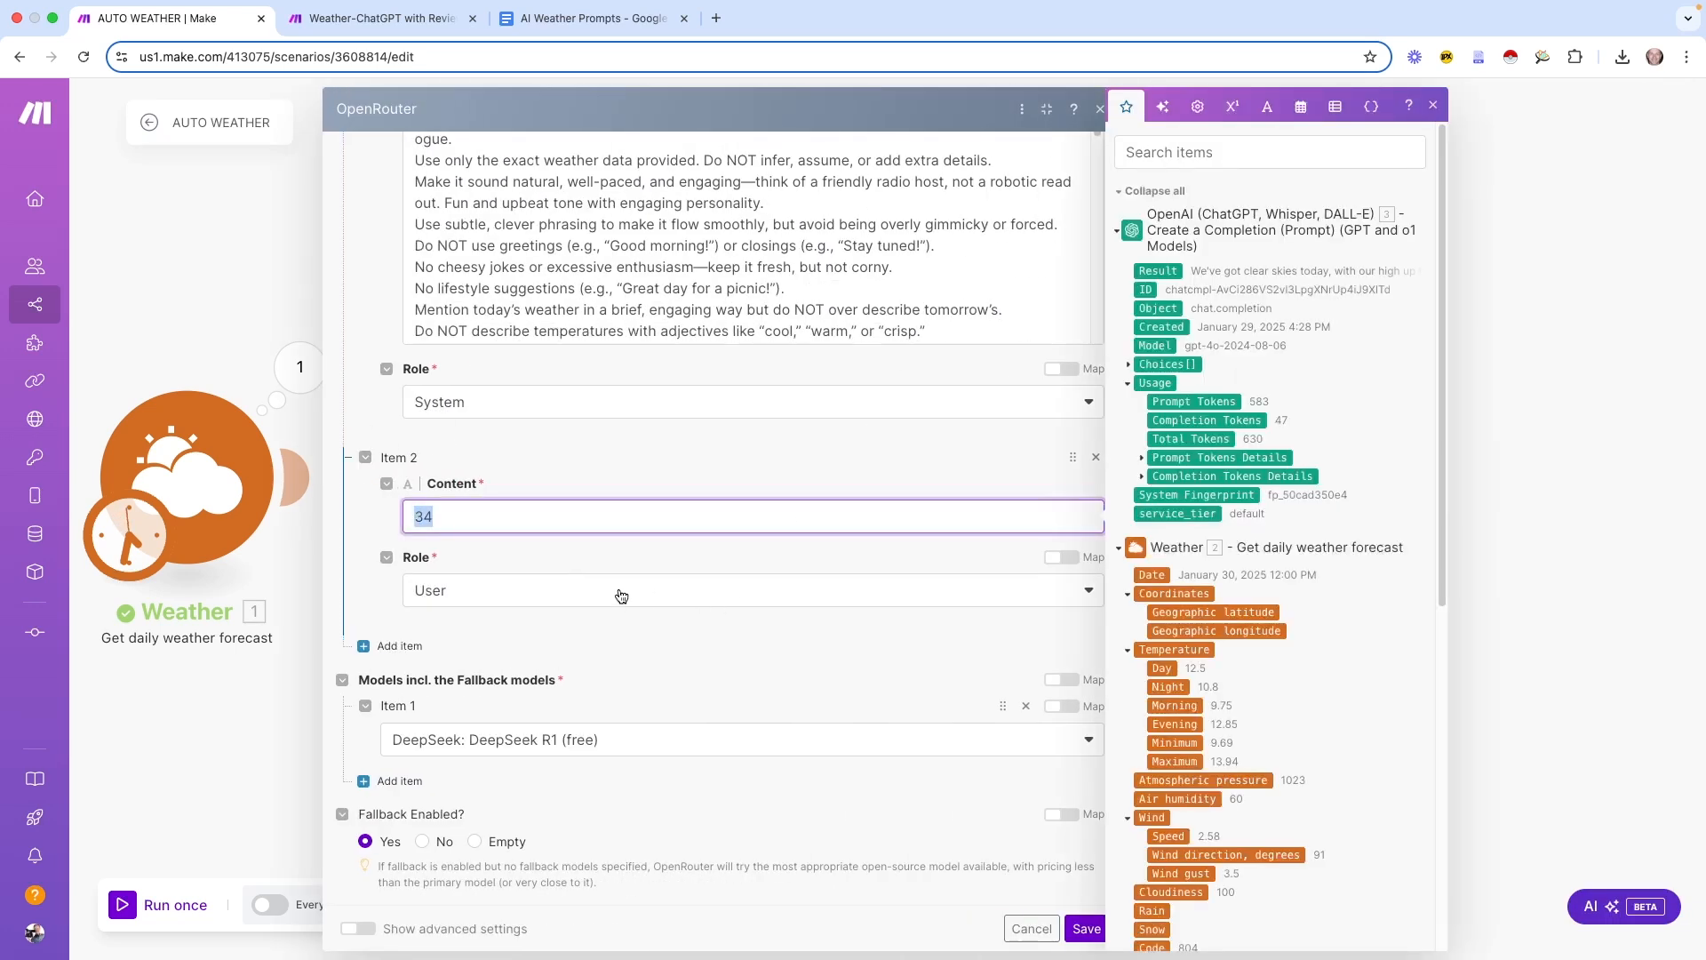
type("Generate a fun radio-style weather forecast script using this data. High temperature today: 1. Temperature: Maximum Low temperature today: 1. Temperature: Minimum Description of weather today: 1. Description High temperature tommorow: 2. Temperature: Maximum Low temperature tommorow: 2. Temperature: Minimum Description of weather tommorow: 2. Description")
left_click(533, 867)
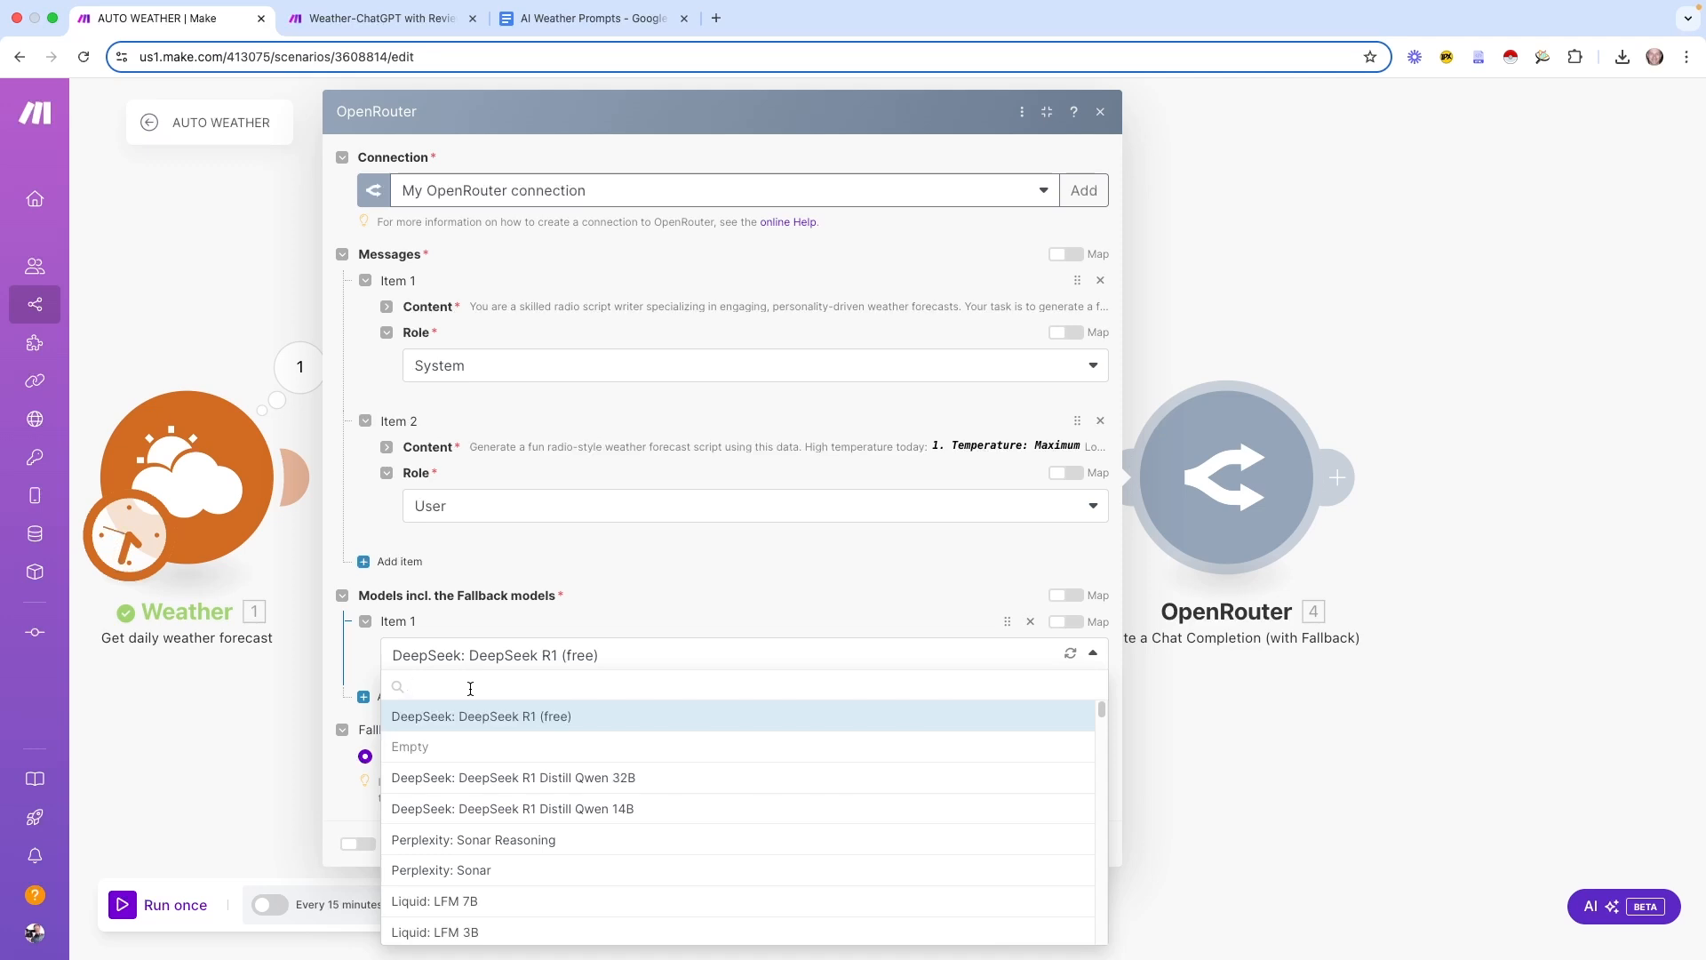
Set the OpenRouter module's first model to Google: Gemini Flash 2.0 Experimental (free)
type("free")
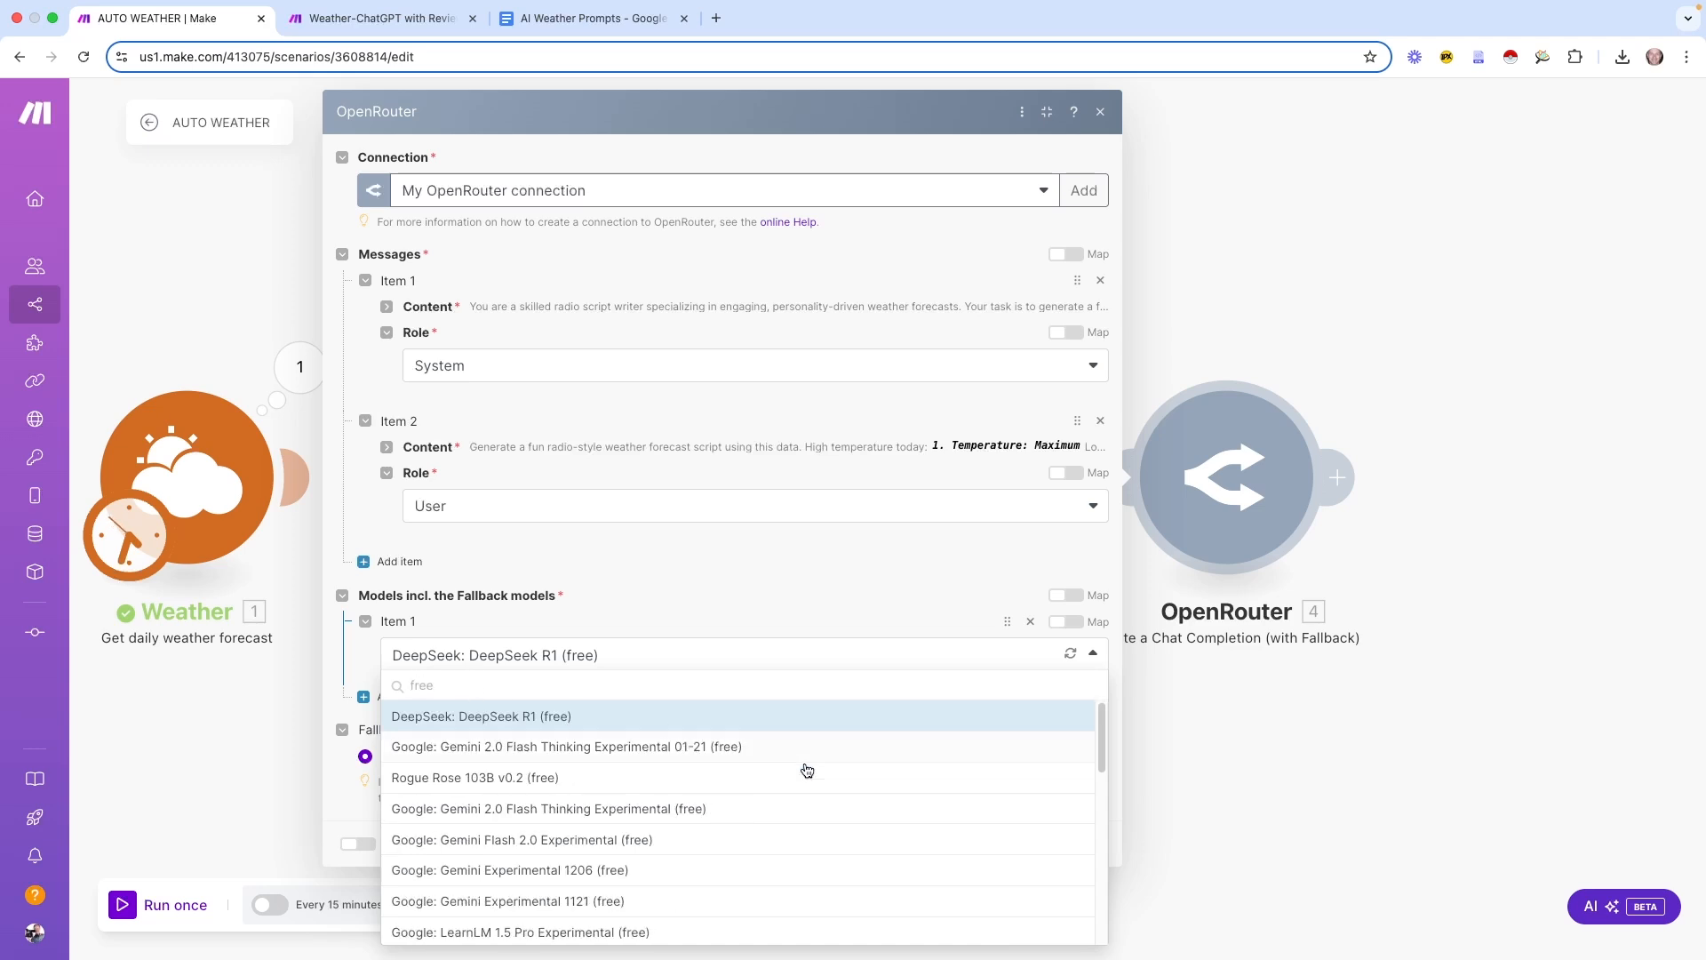
scroll(808, 833, "down", 5)
scroll(812, 839, "up", 8)
left_click(562, 840)
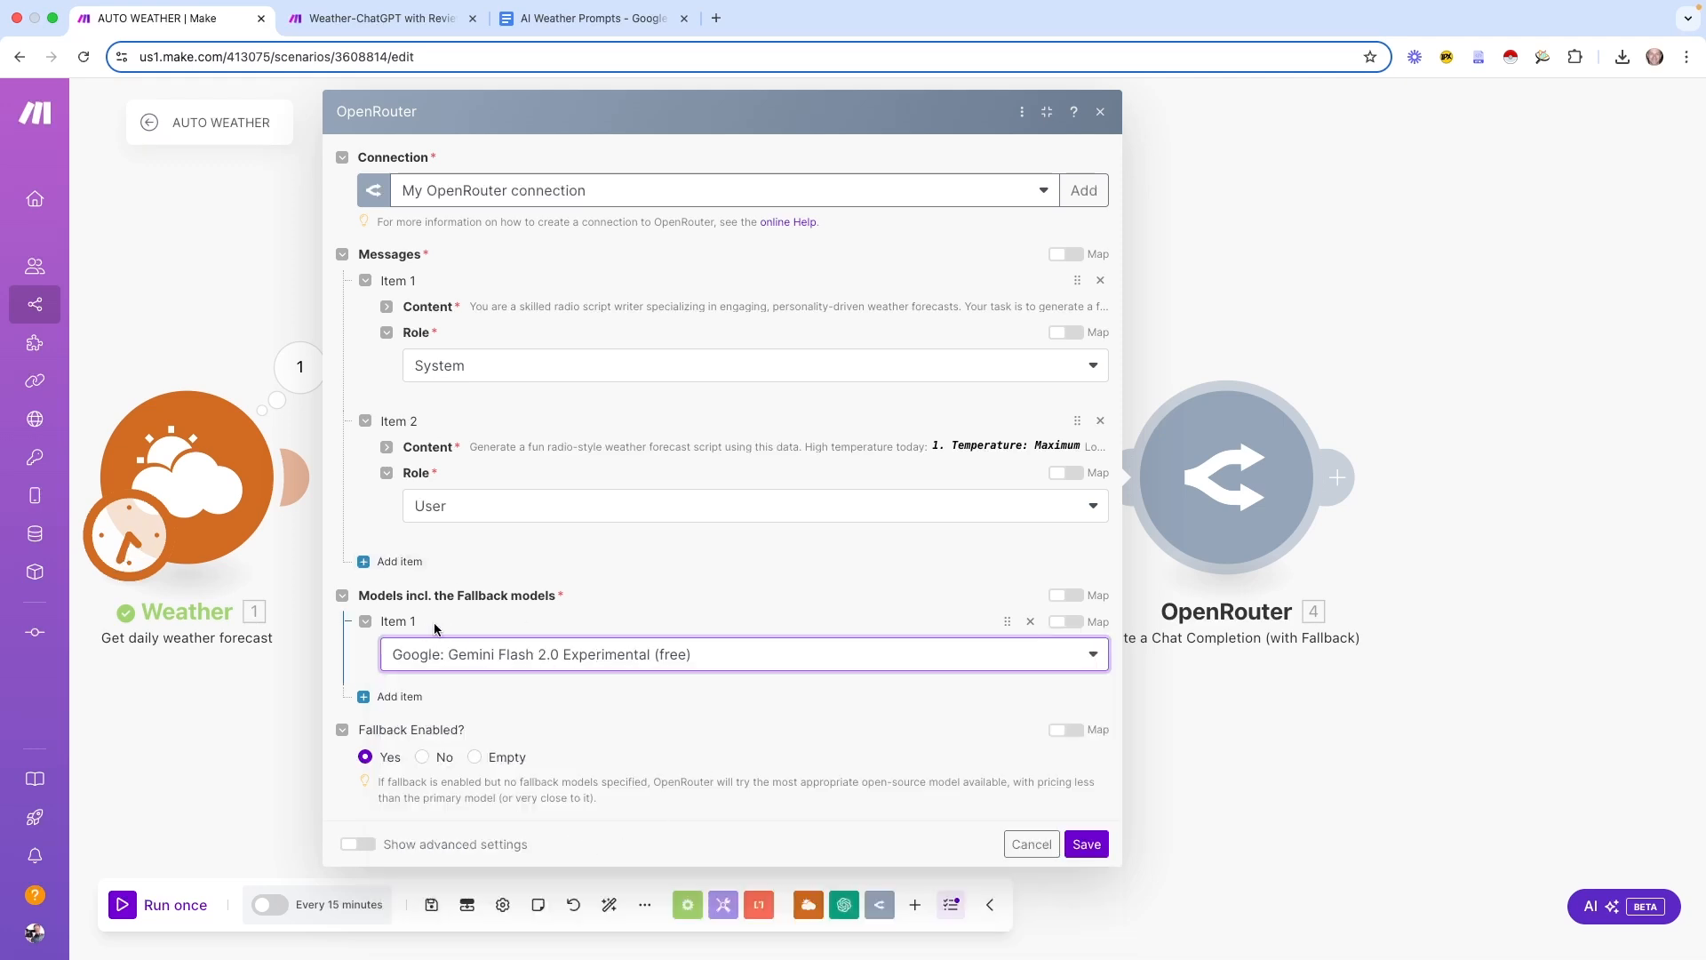
Add DeepSeek: DeepSeek R1 (free) as the second model and save the module settings
left_click(392, 704)
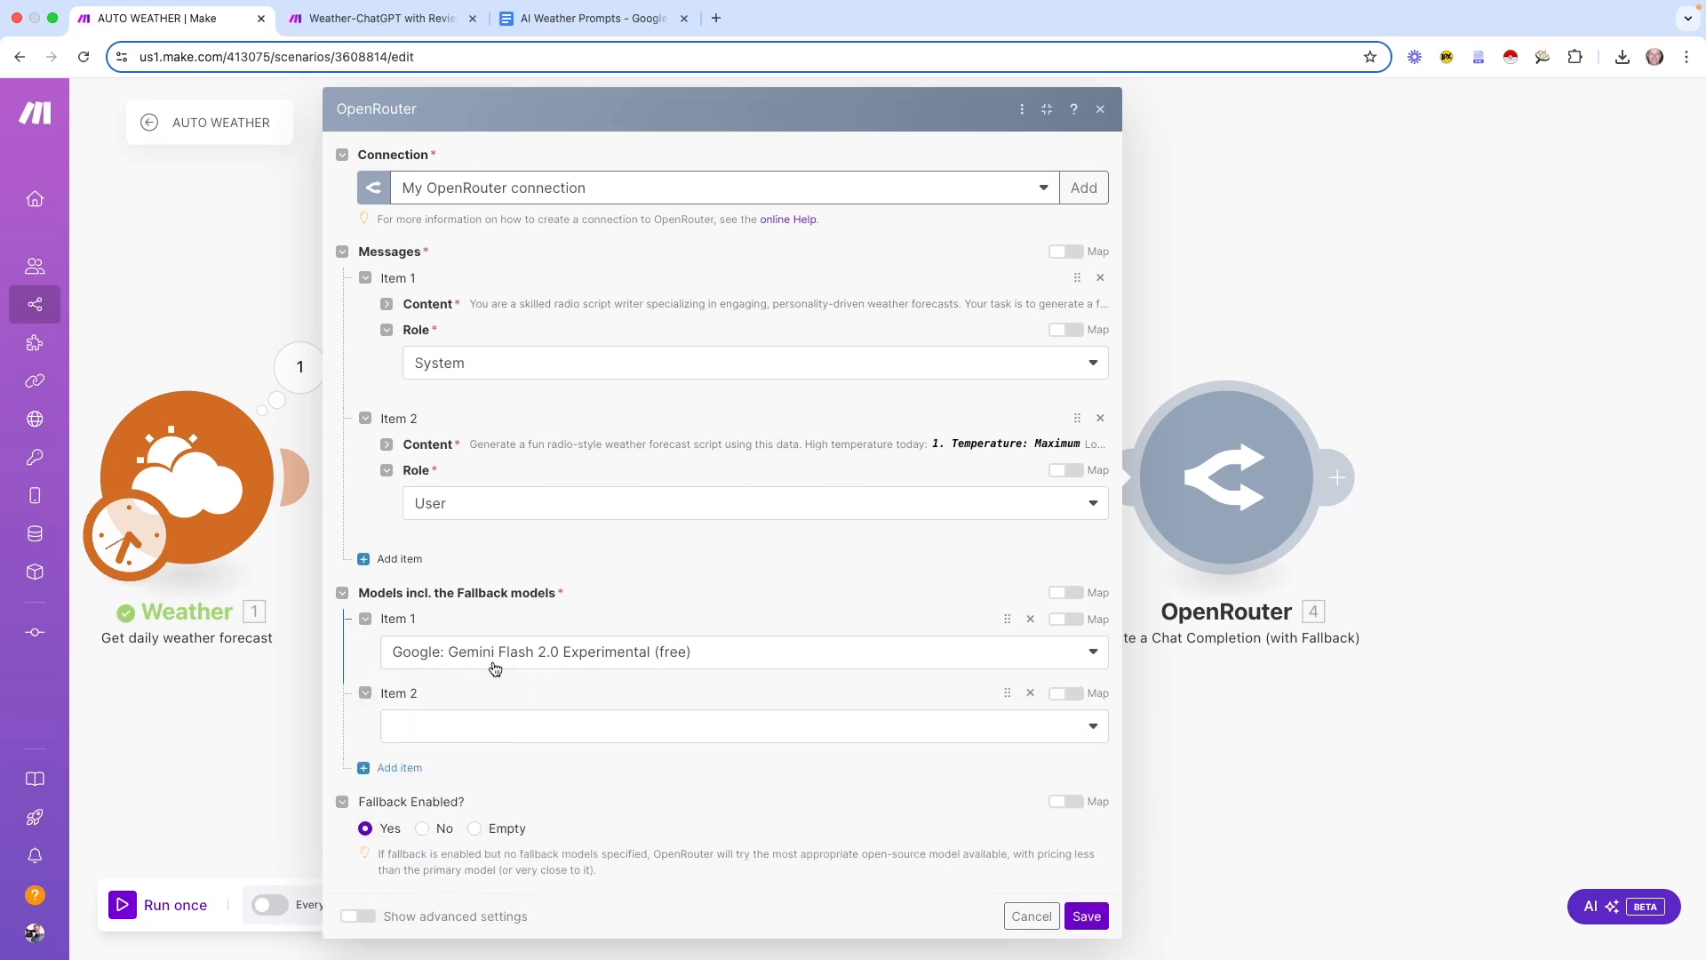
left_click(1094, 726)
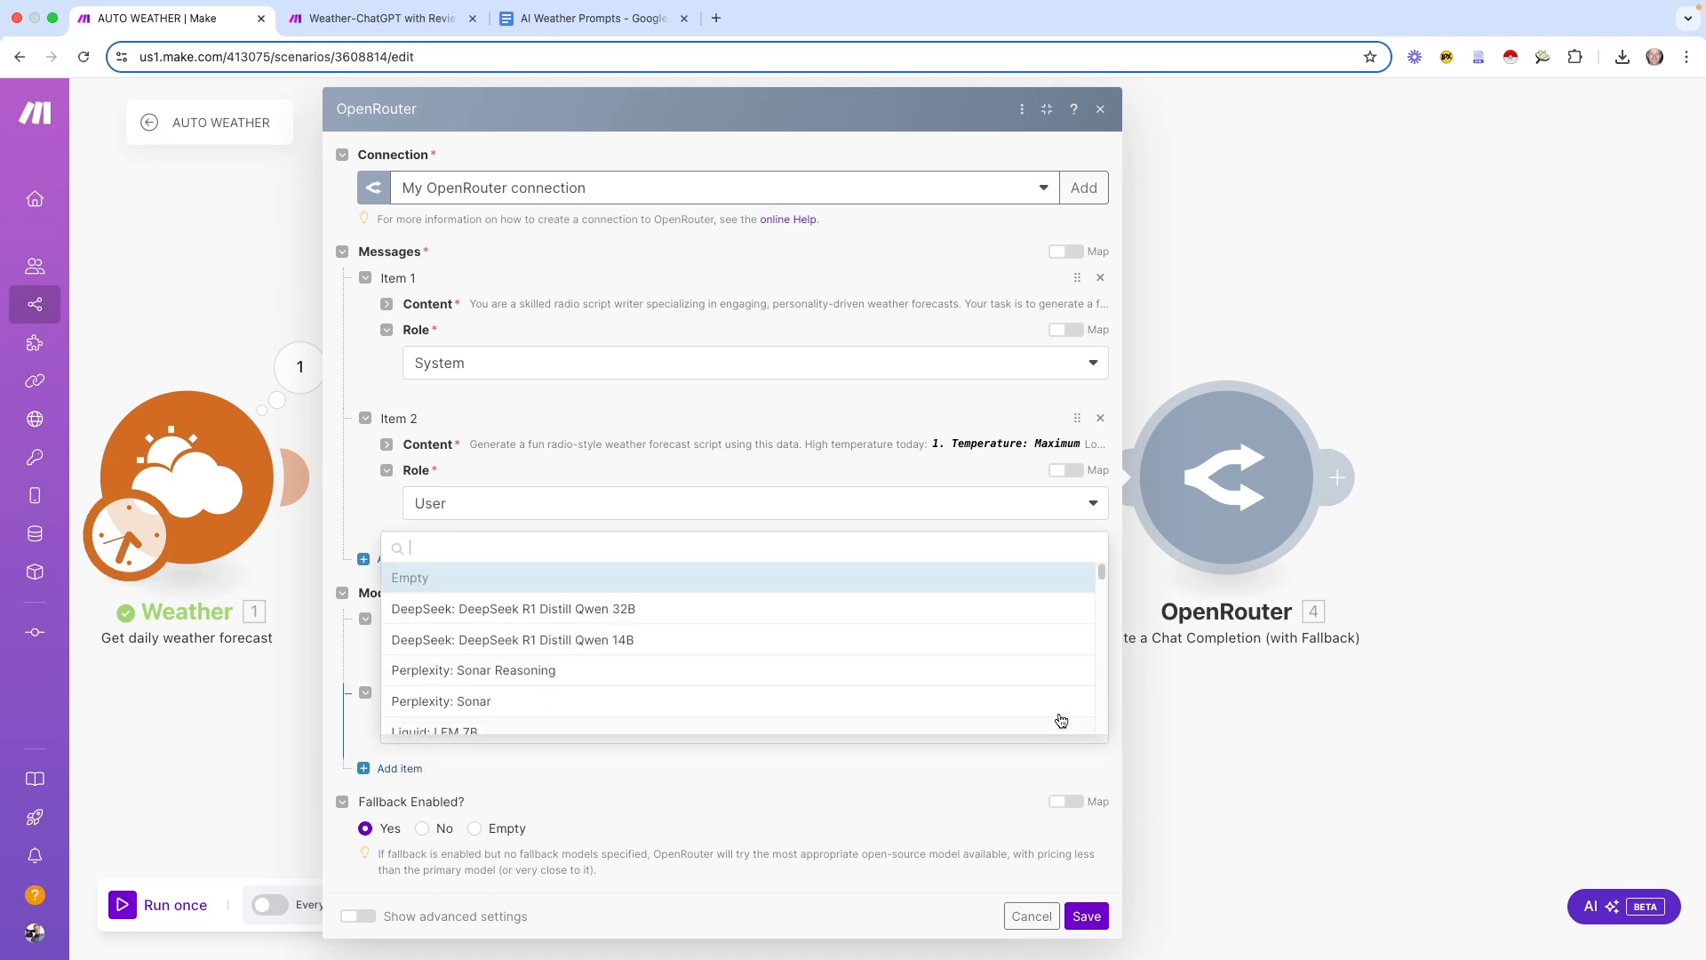
type("fr")
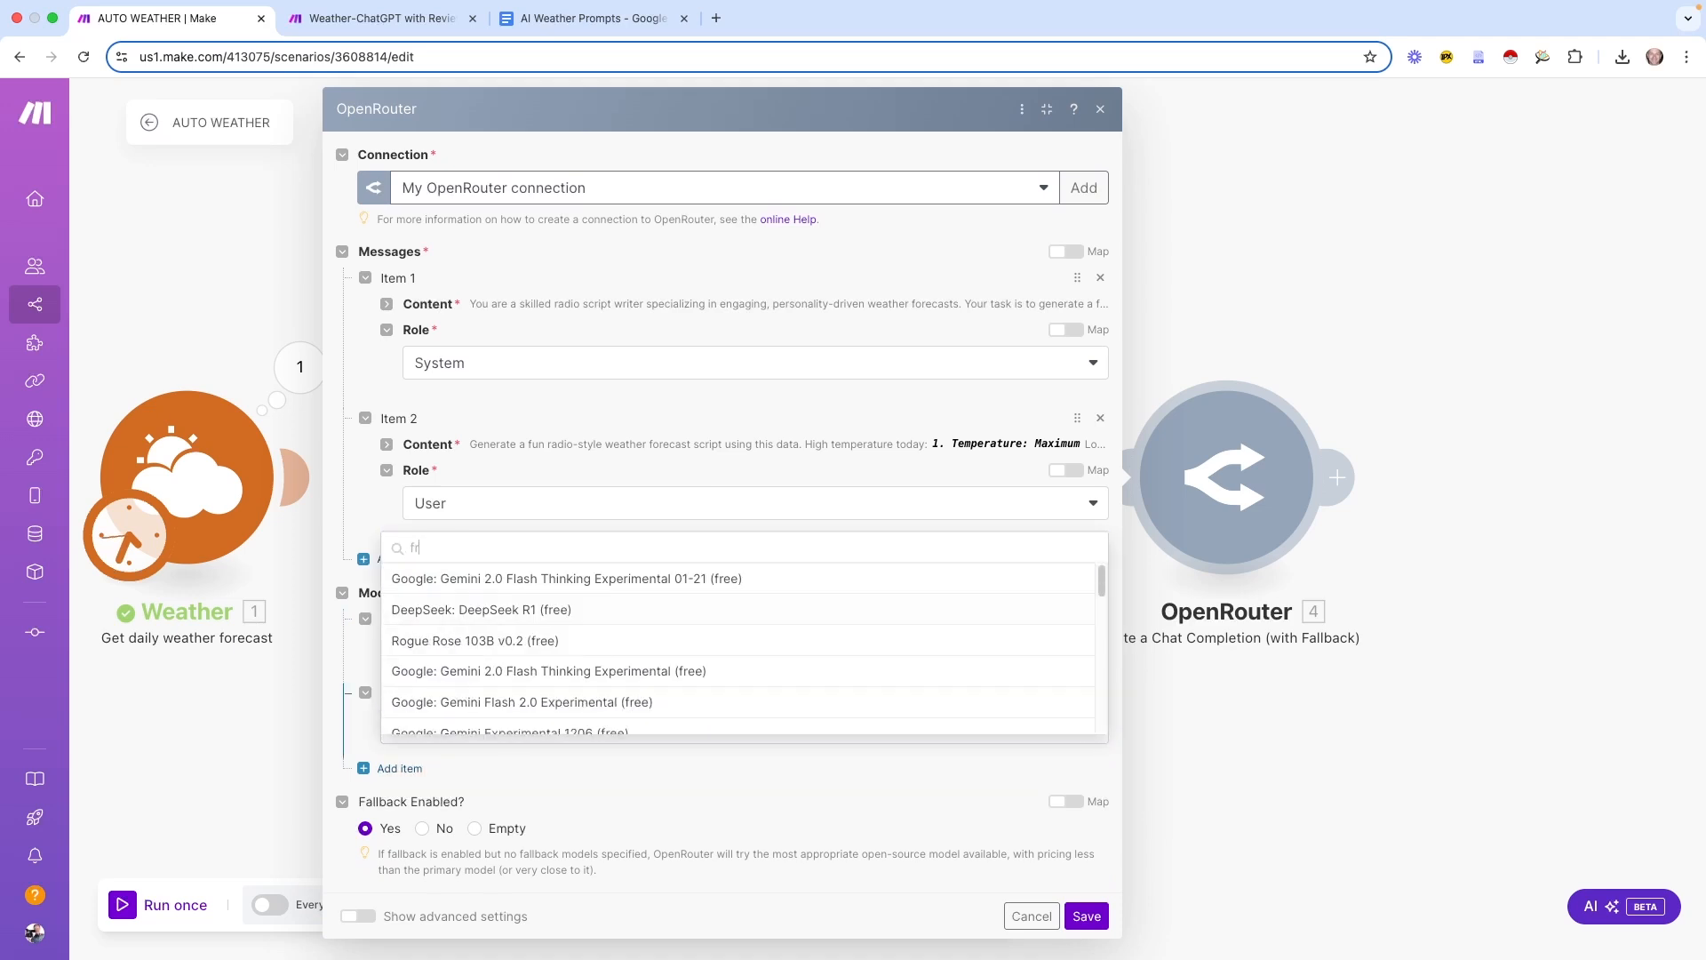
type("ee")
left_click(480, 611)
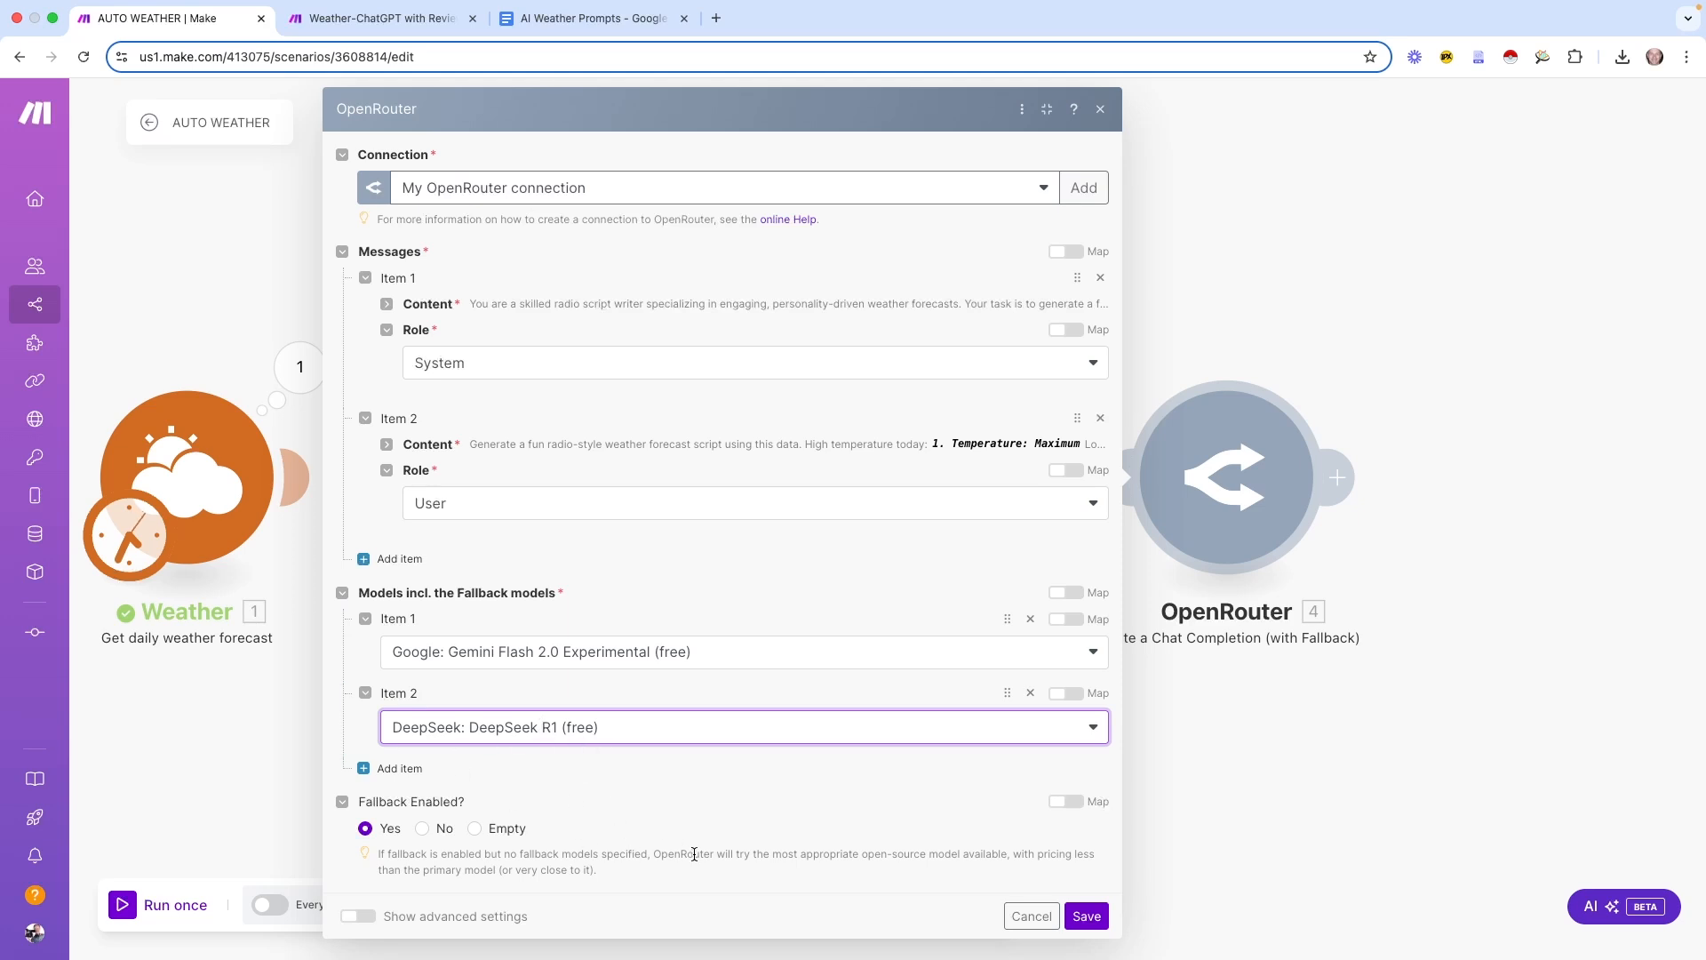
left_click(425, 908)
left_click(1102, 920)
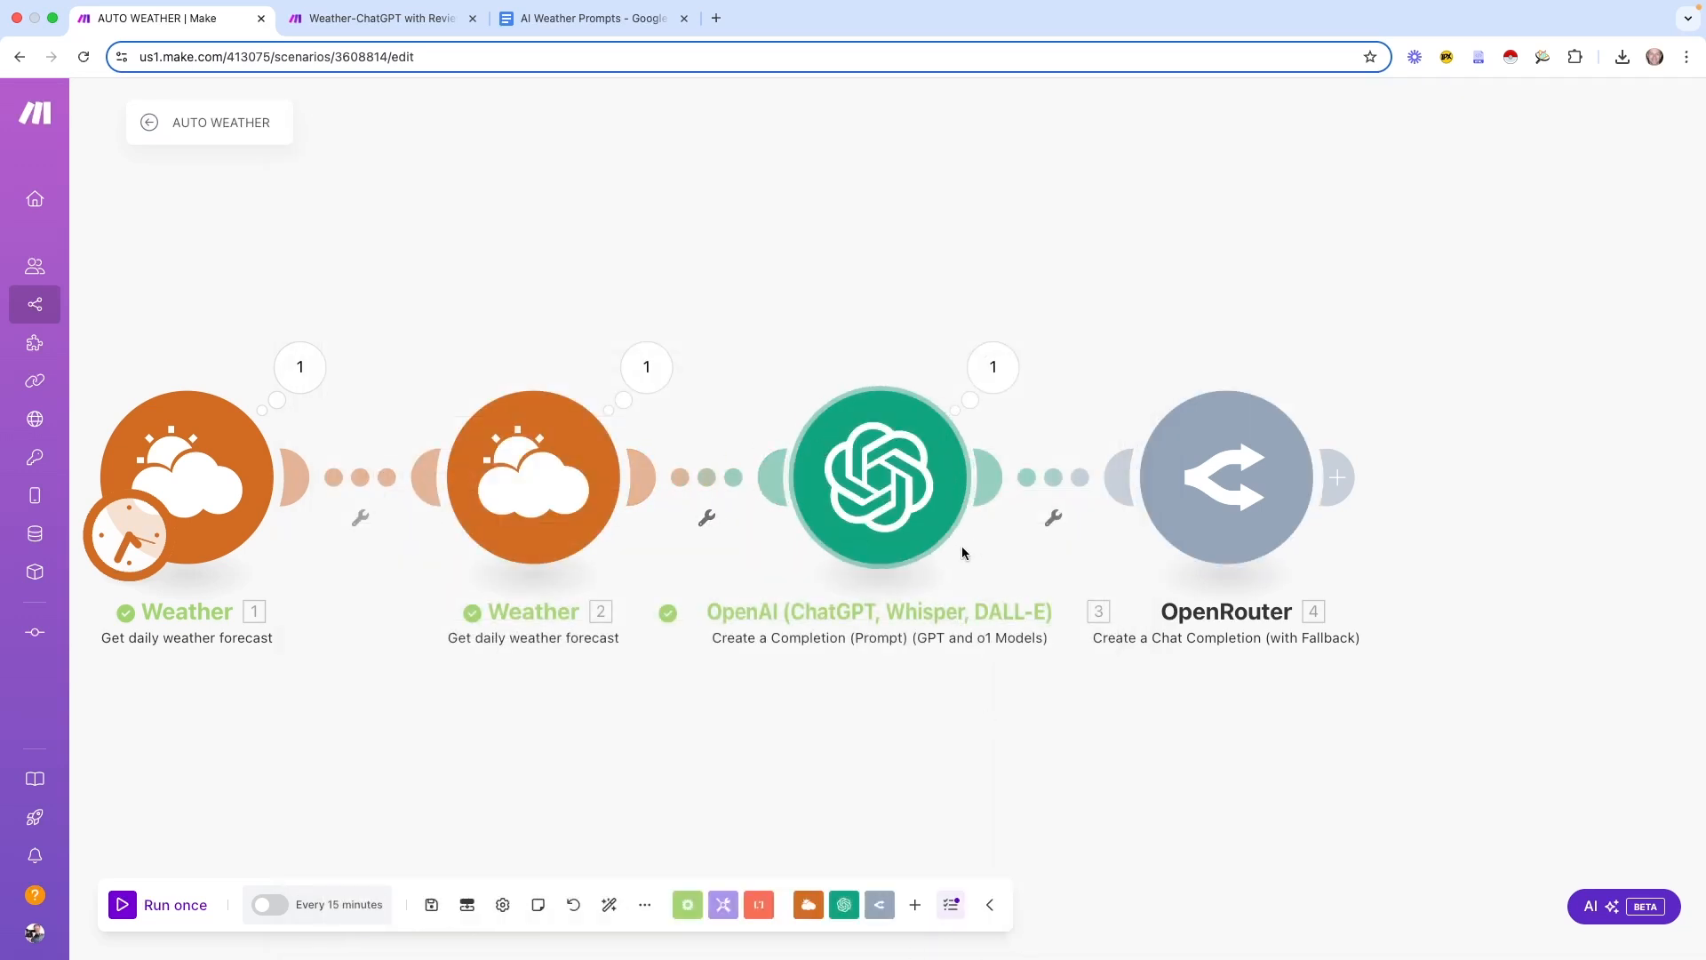
Unlink the OpenAI module from Weather 2 and OpenRouter and move it out of the flow
left_click(707, 518)
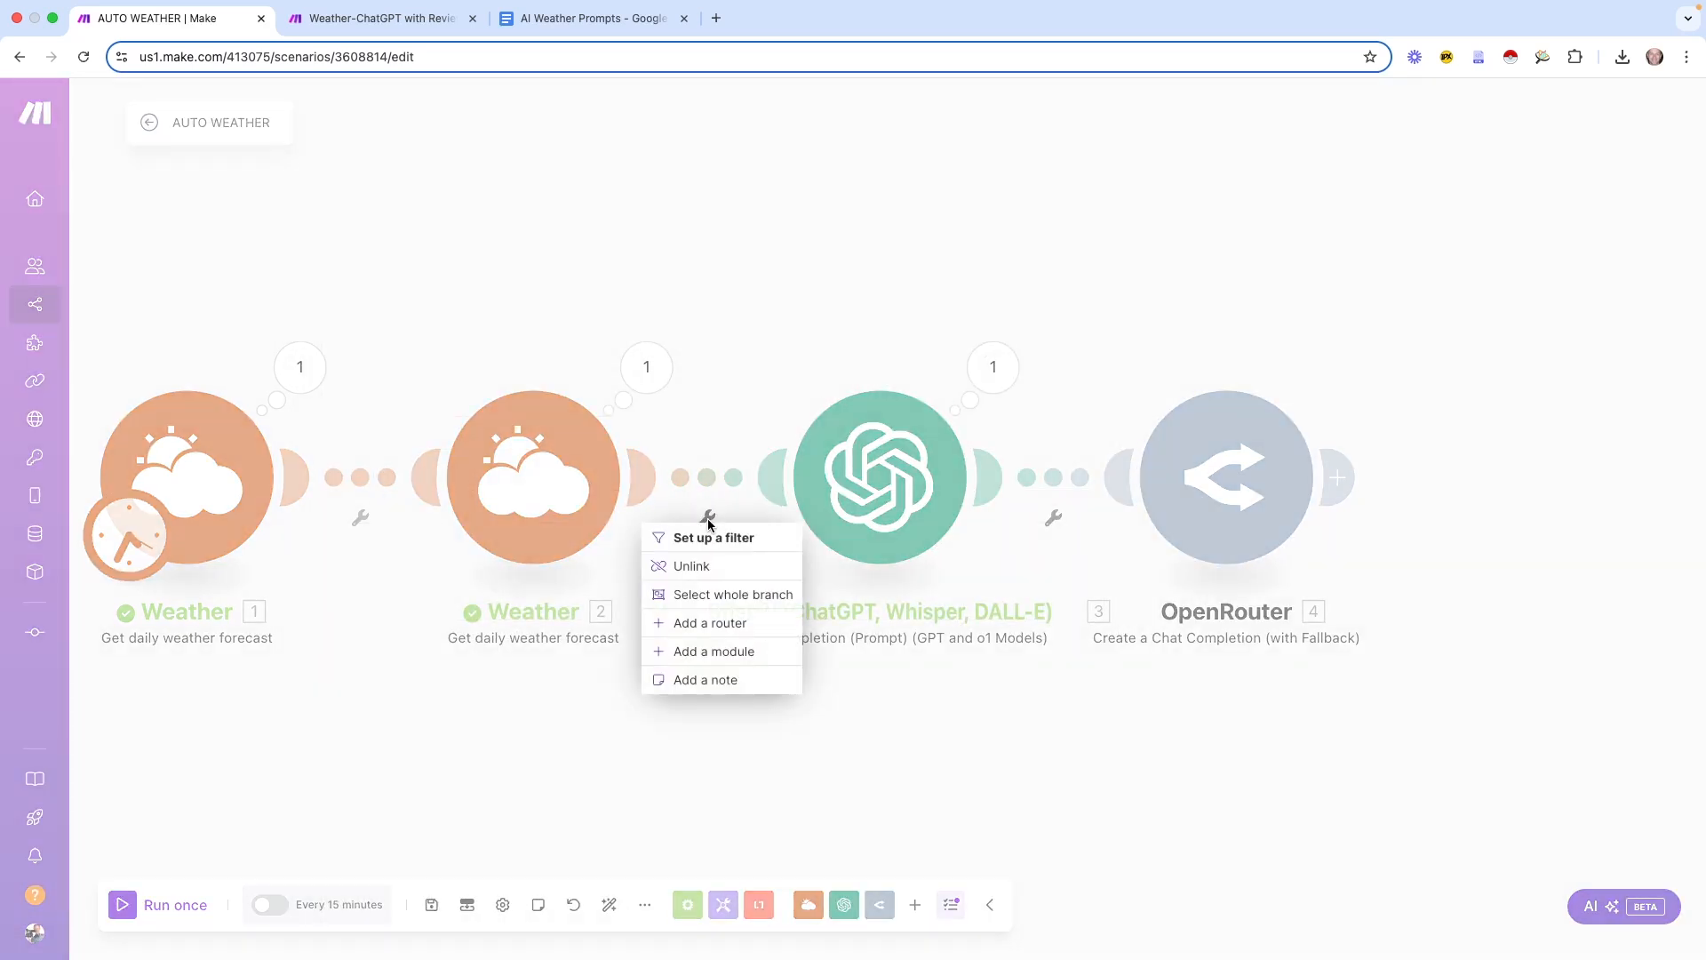
left_click(708, 565)
left_click(1055, 519)
left_click(1055, 564)
left_click_drag(902, 513, 907, 258)
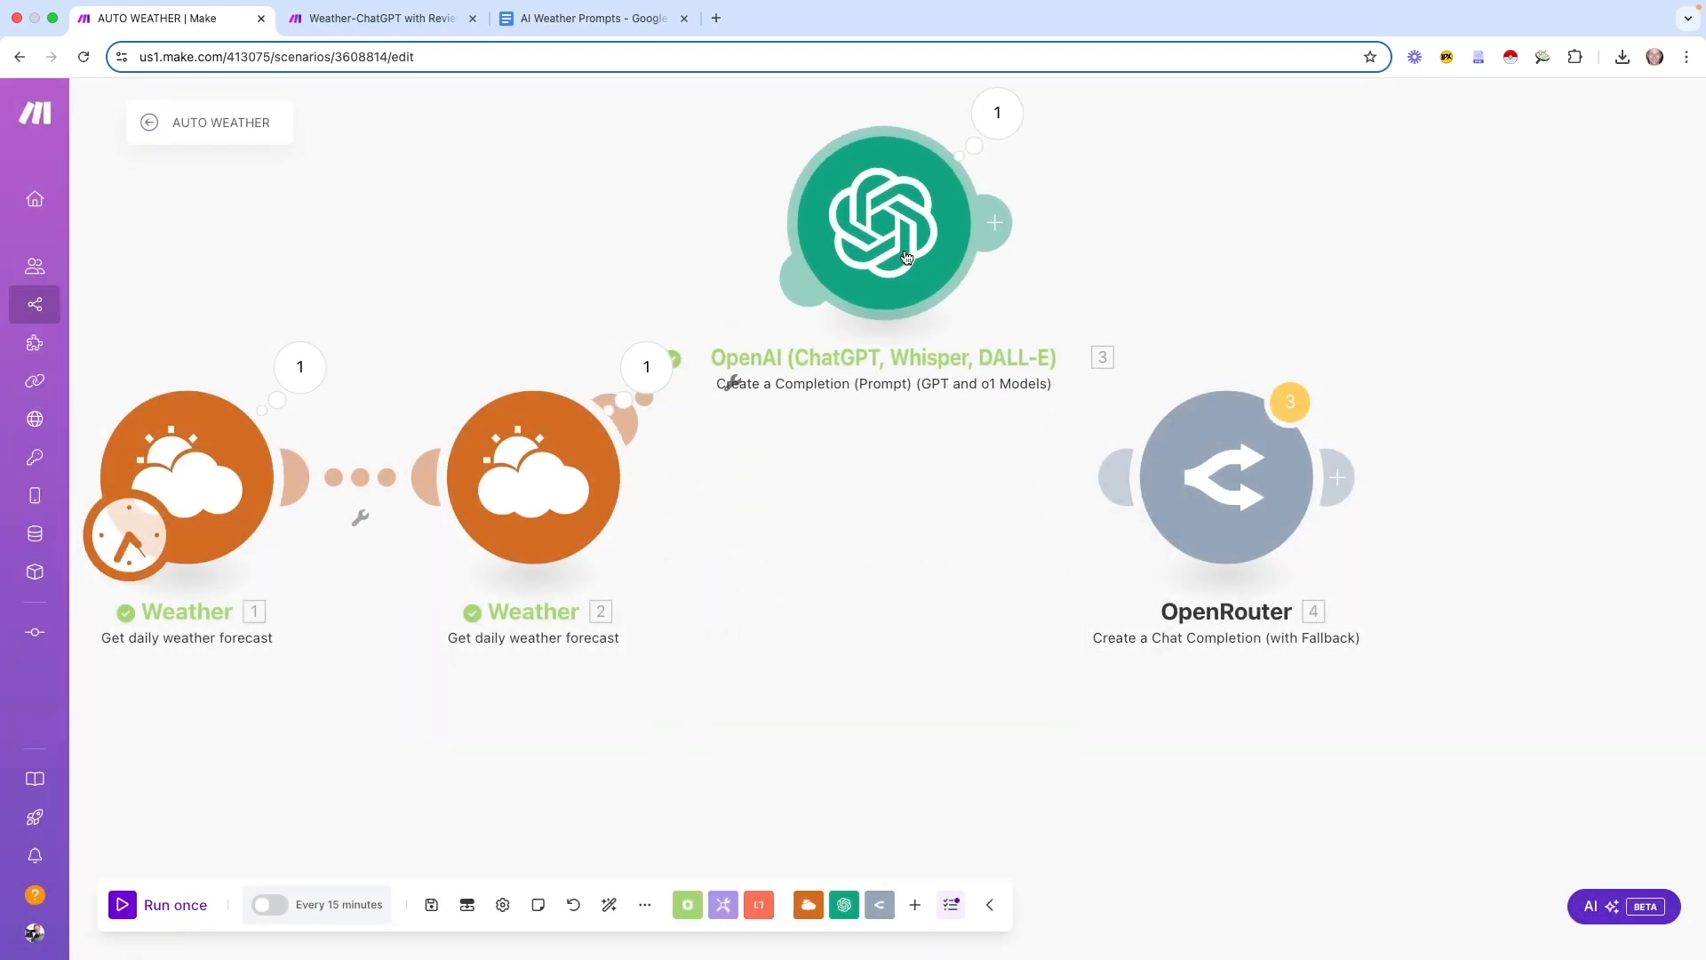
left_click(731, 382)
left_click(740, 427)
Connect Weather 2 directly to OpenRouter, tidy the layout, run once, and inspect OpenRouter's output
left_click_drag(1105, 478, 644, 477)
left_click_drag(1170, 526, 925, 535)
left_click_drag(898, 282, 785, 138)
left_click_drag(984, 520, 940, 518)
left_click_drag(330, 750, 503, 725)
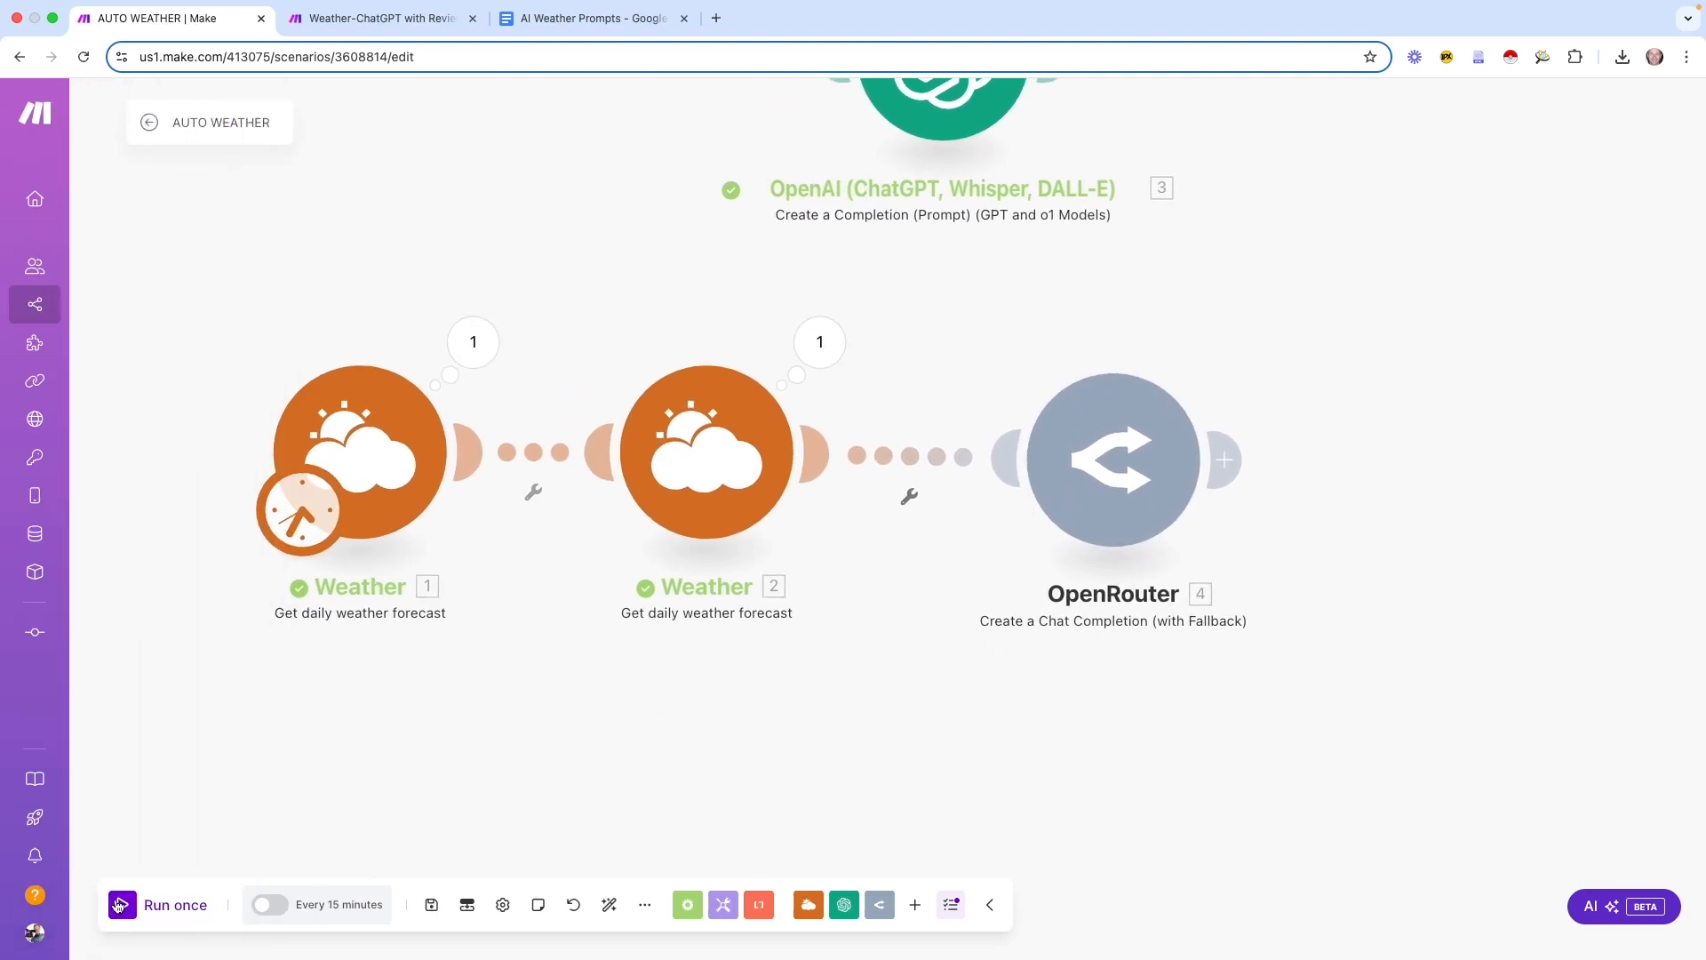
left_click(121, 905)
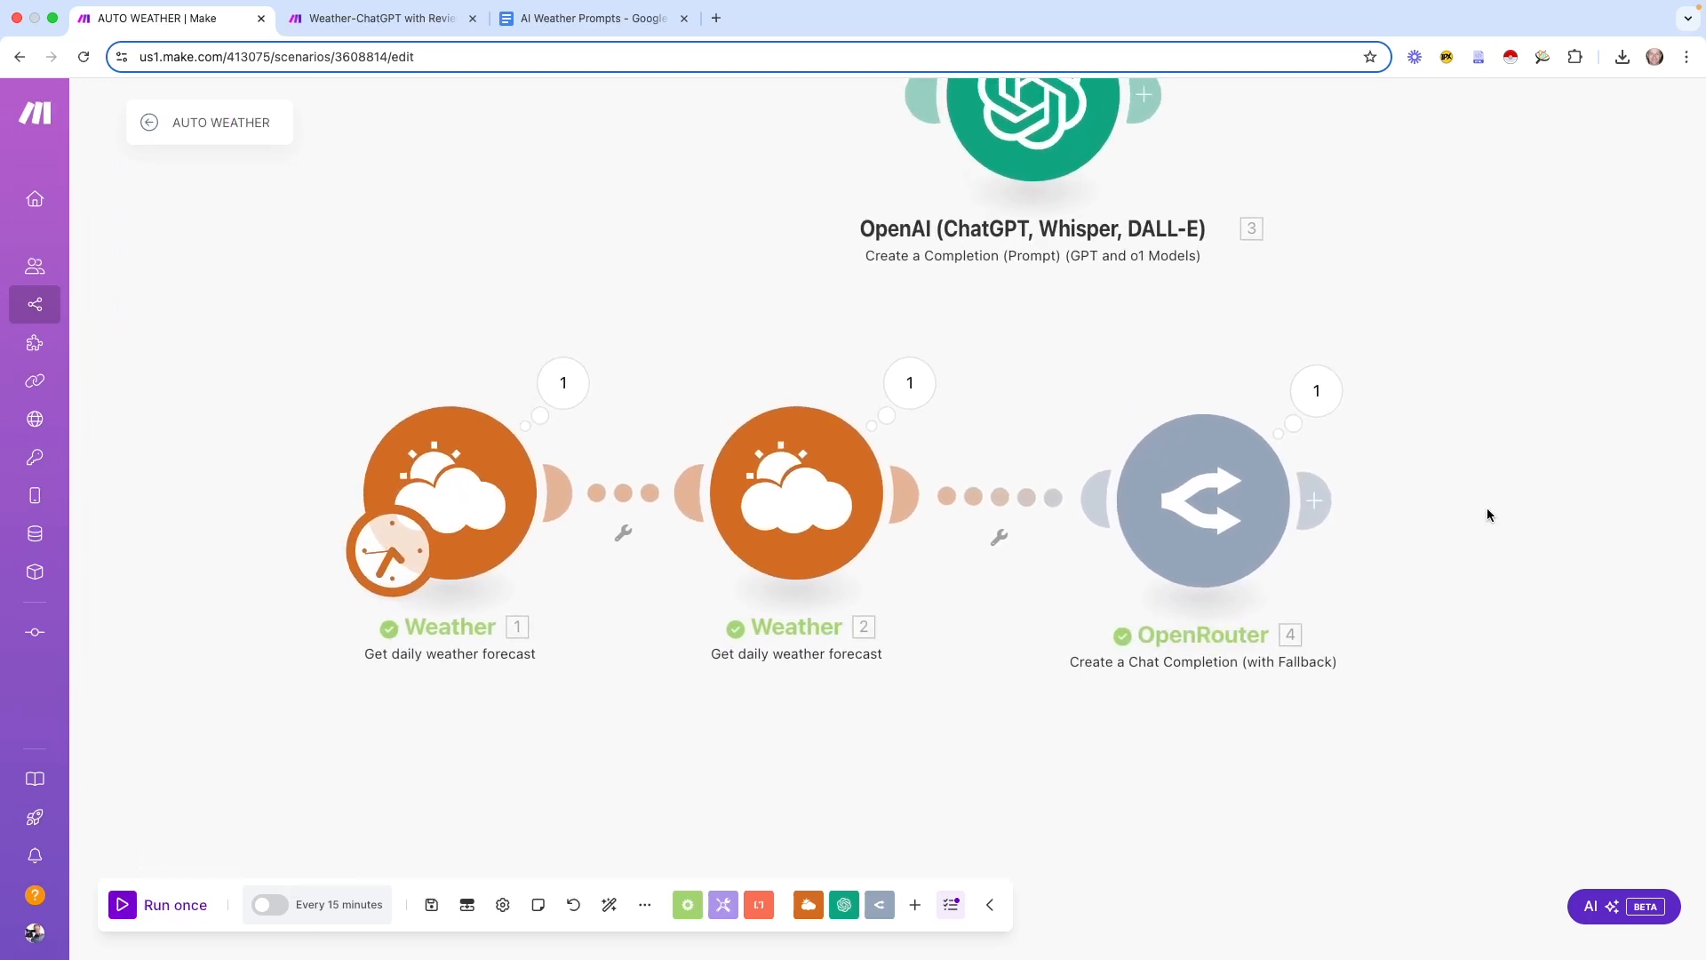
left_click(1316, 391)
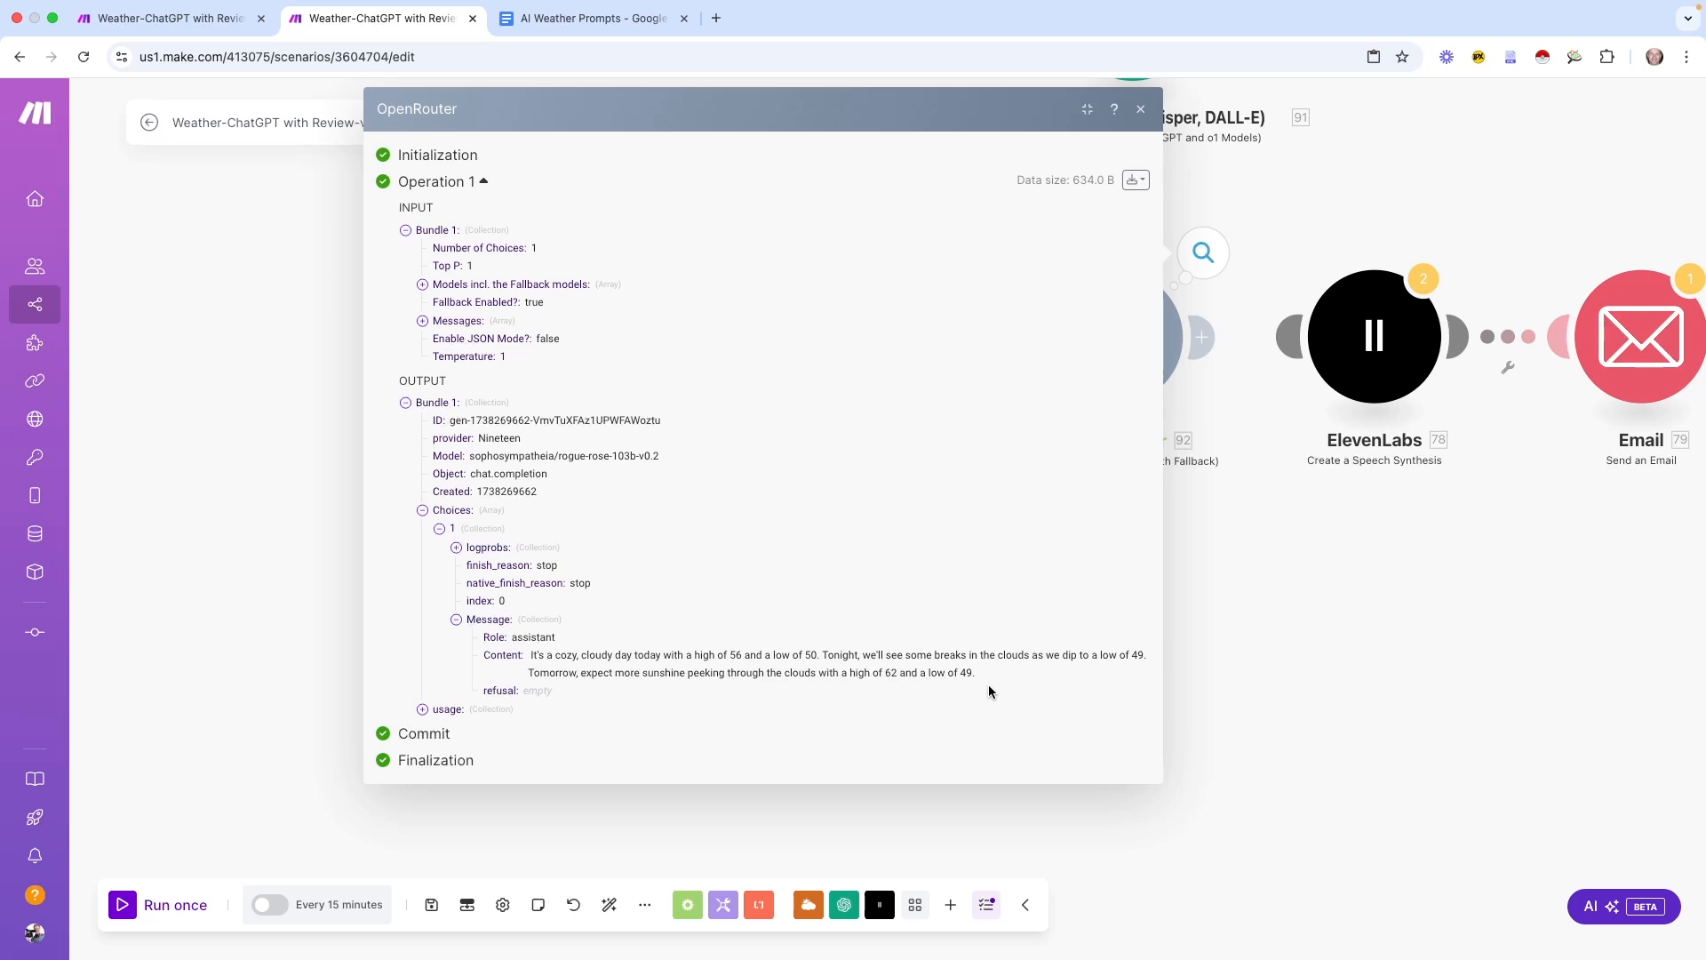
Set the first fallback model slot to Empty, removing Gemini Flash 2.0 Experimental (free)
left_click(1141, 110)
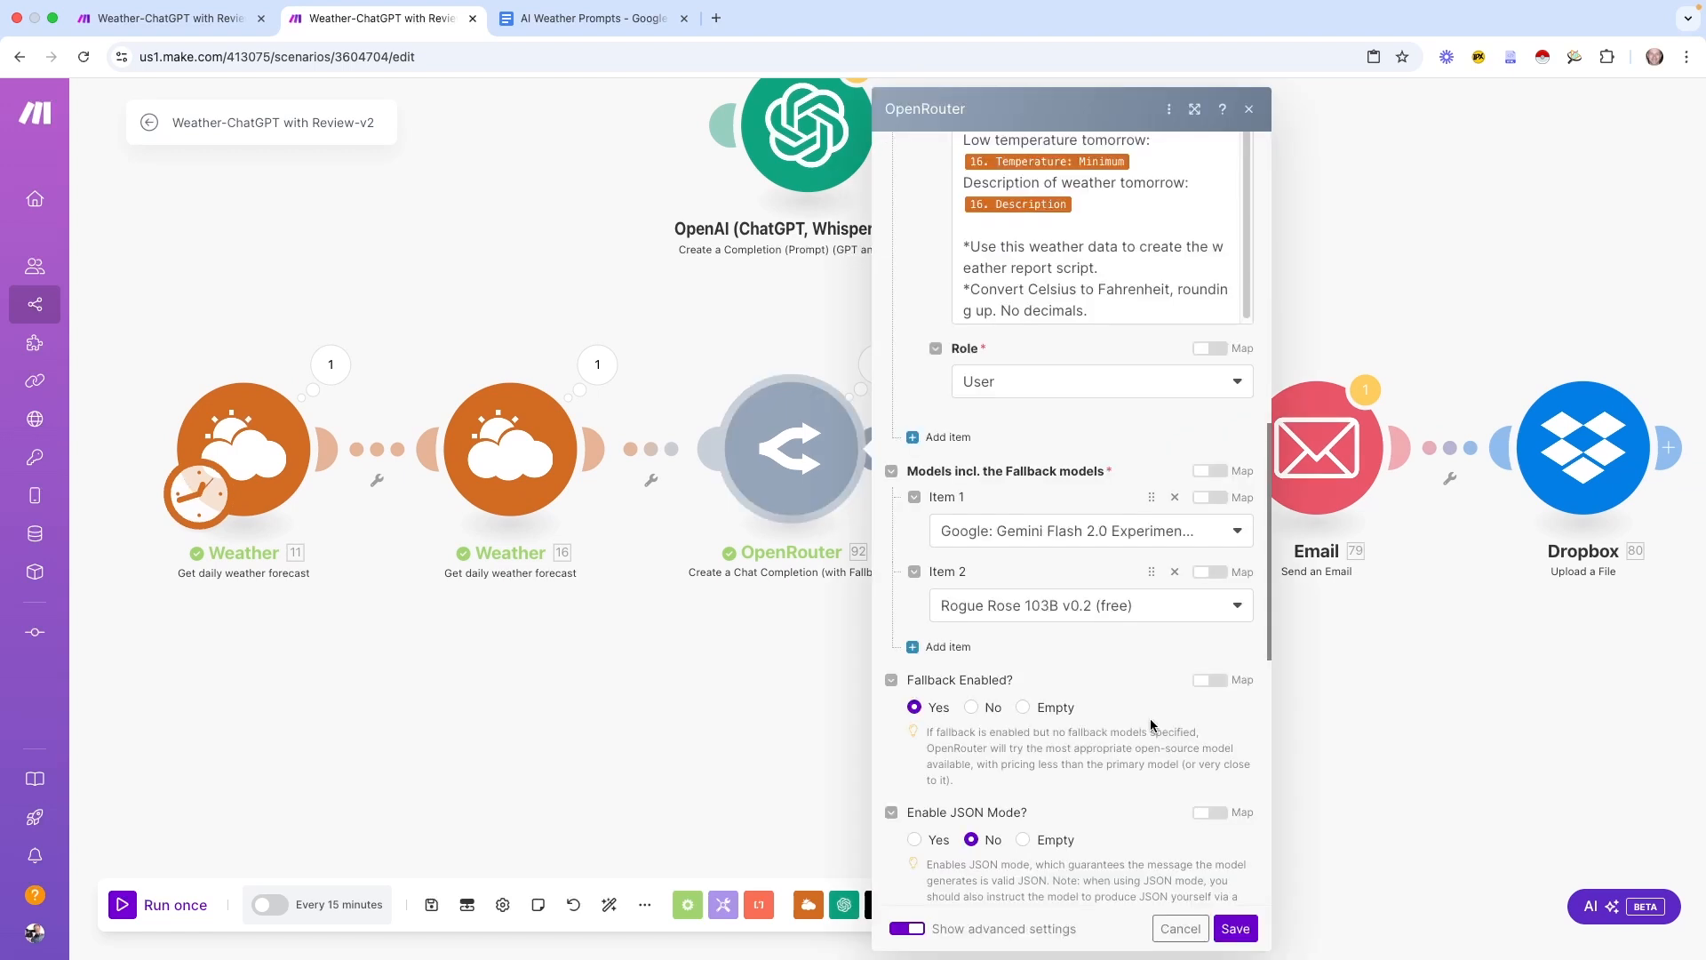
left_click(1184, 533)
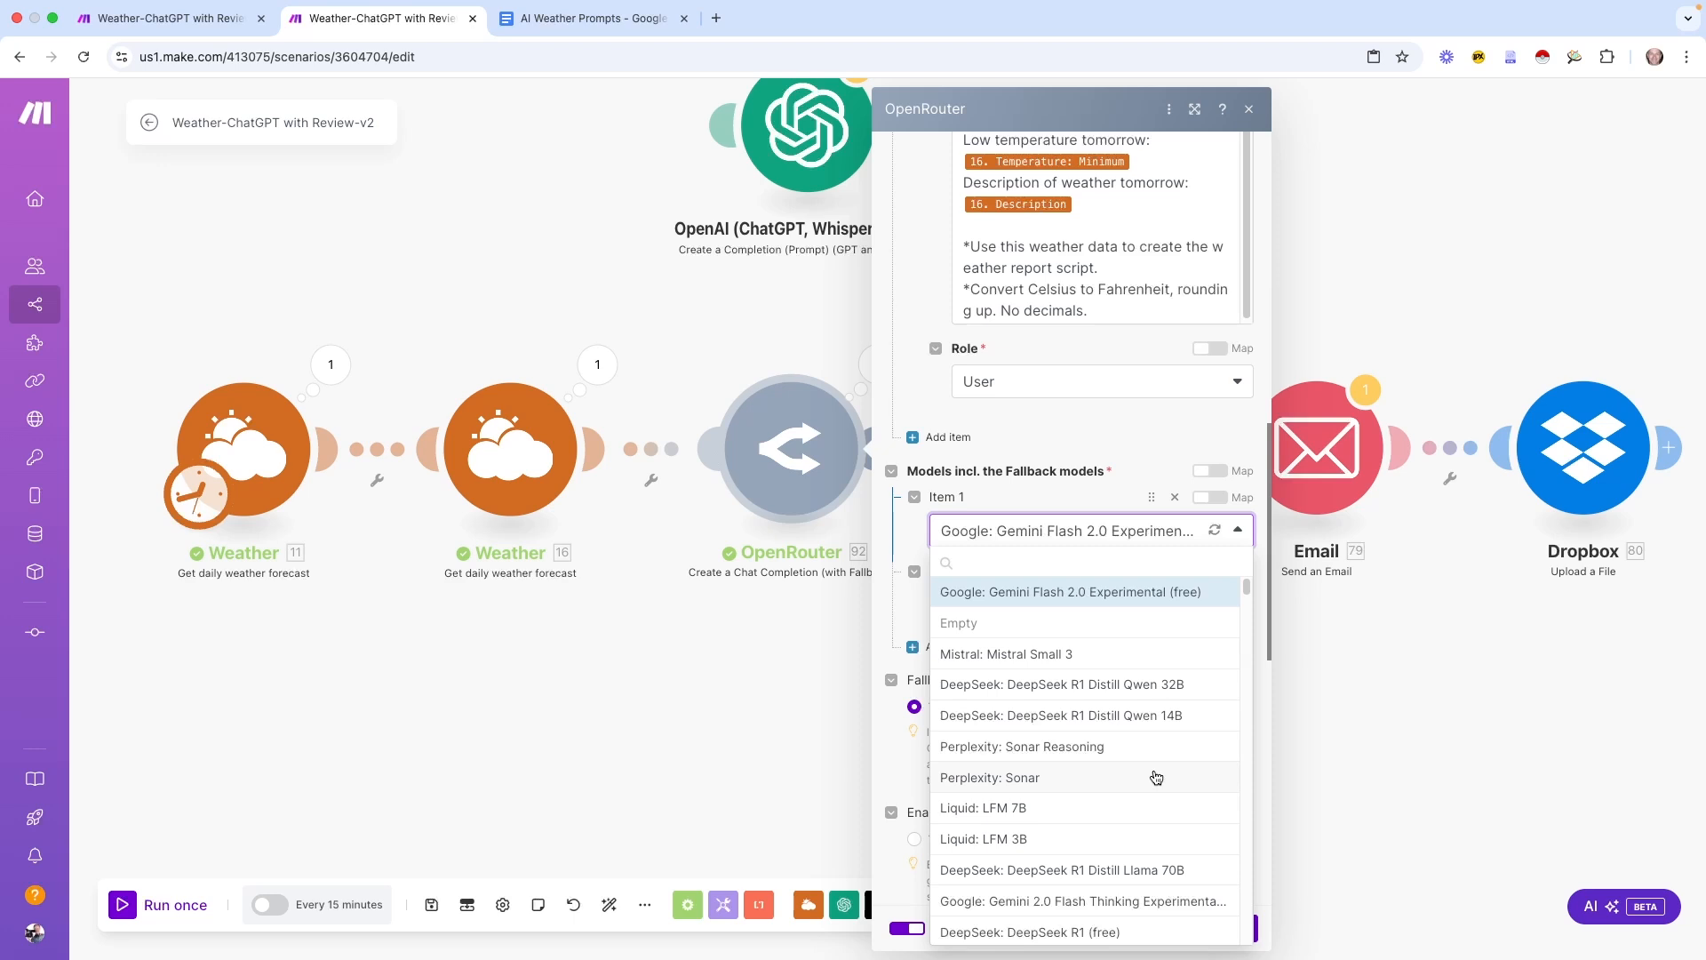
left_click(1046, 626)
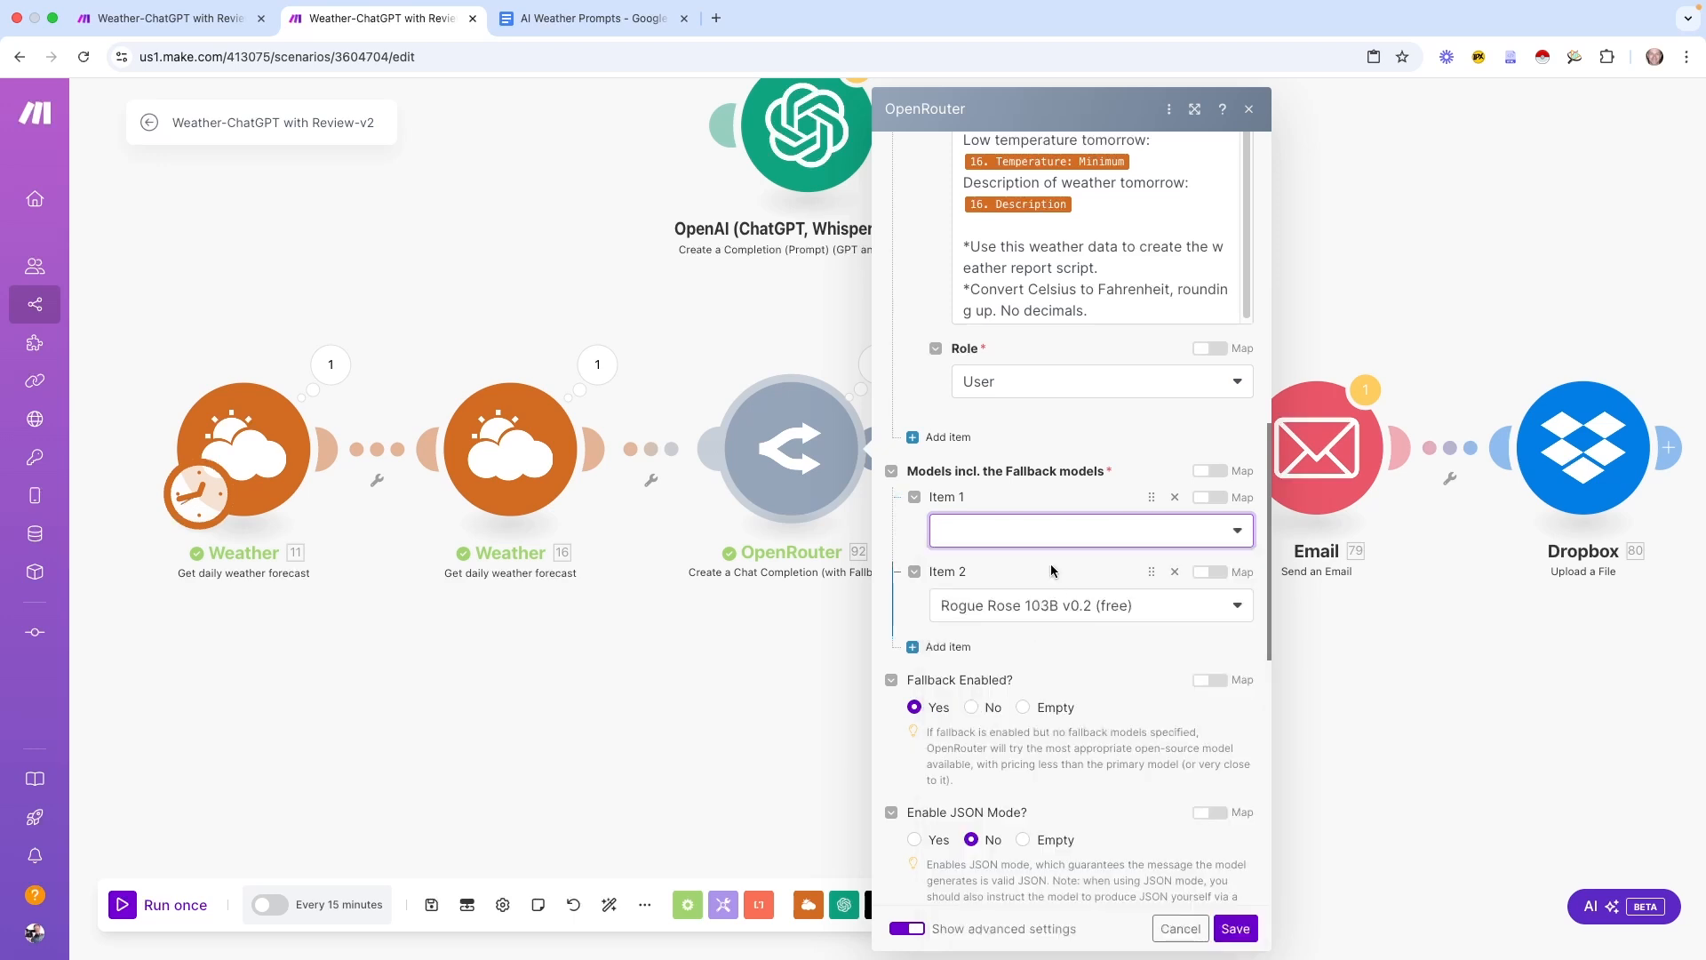
Set the first model to Anthropic: Claude 3.5 Haiku
left_click(1035, 536)
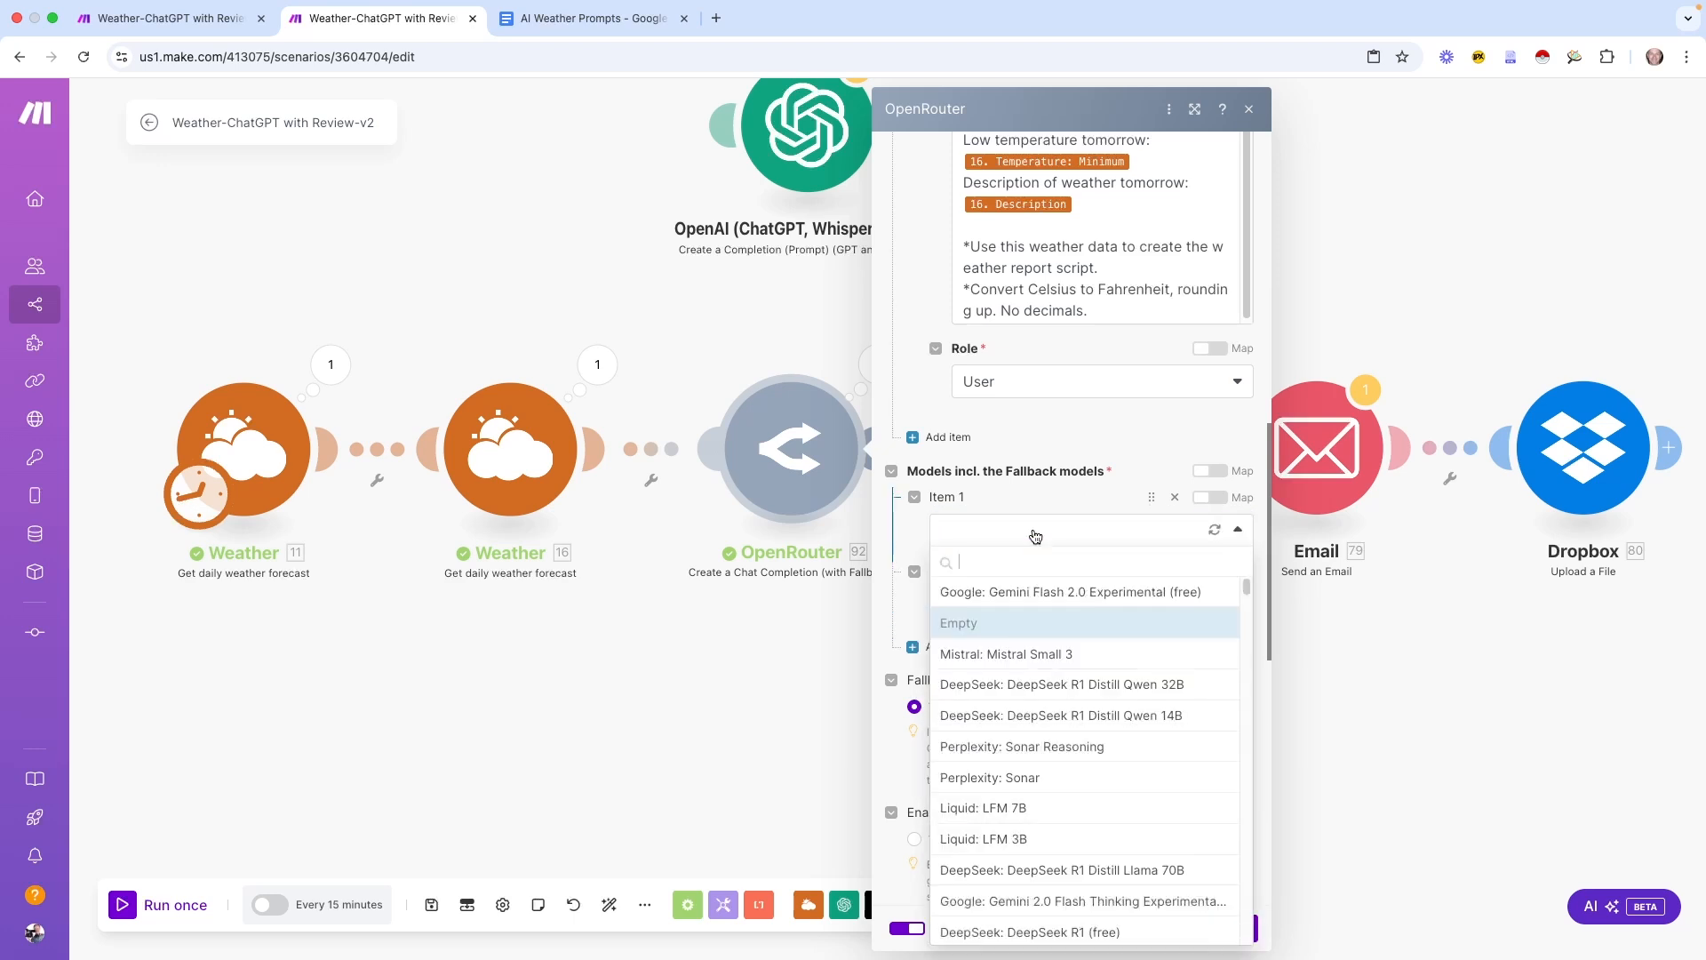
type("ant")
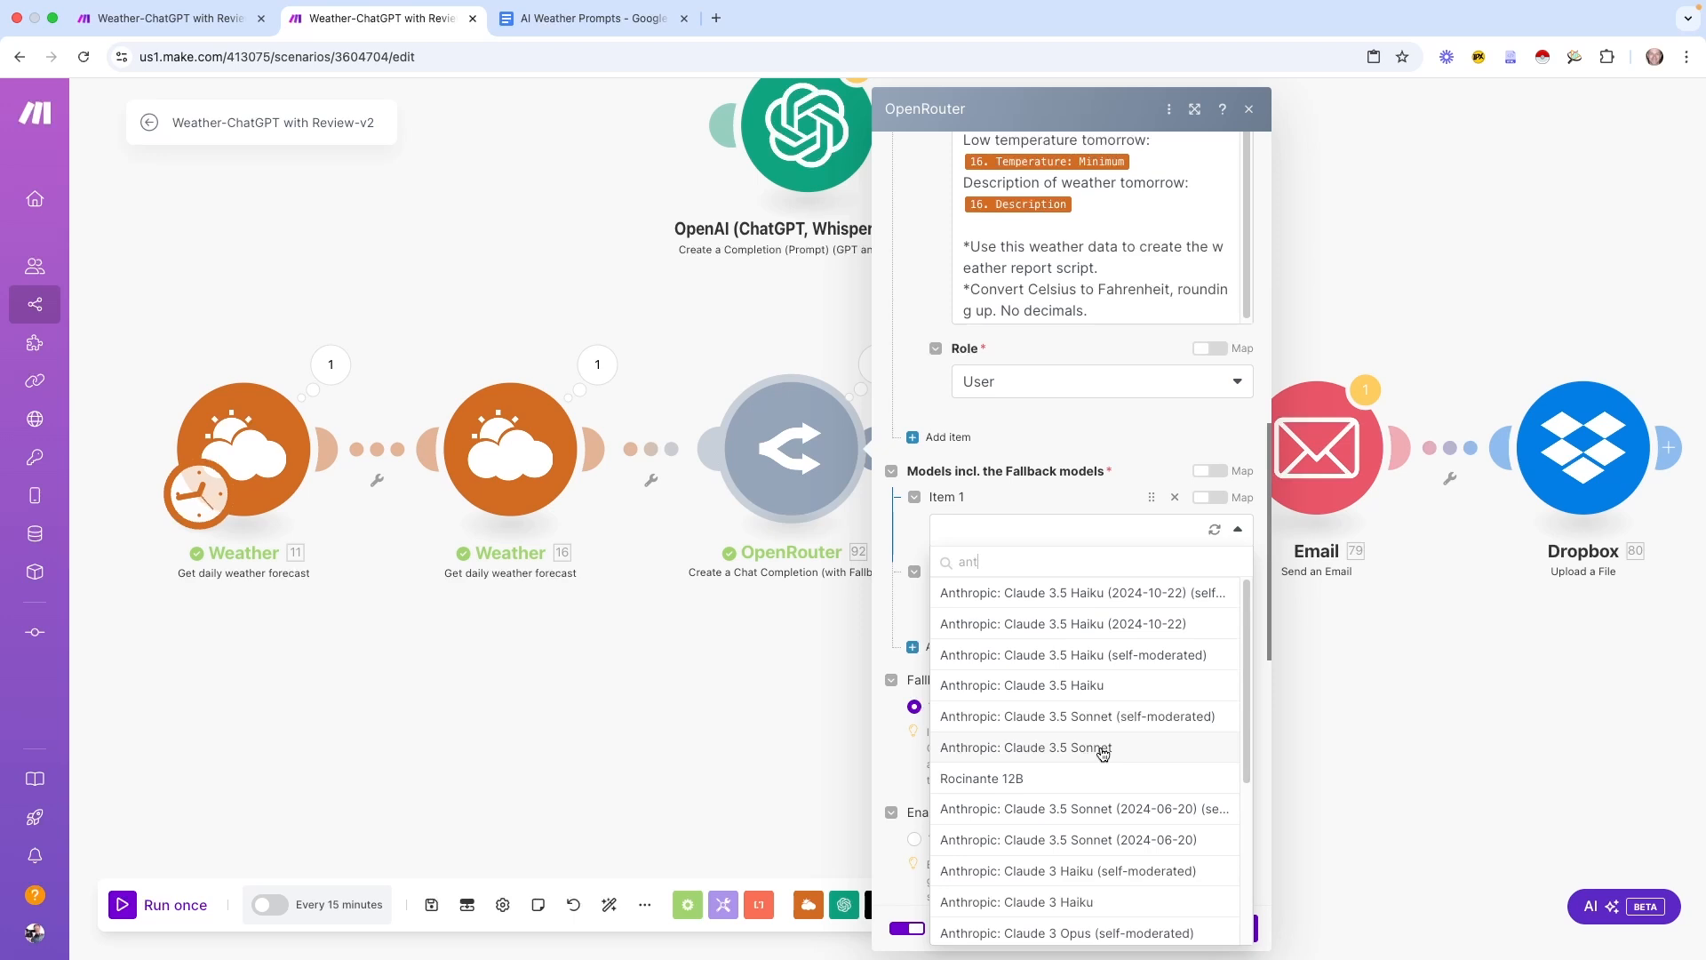
left_click(1164, 684)
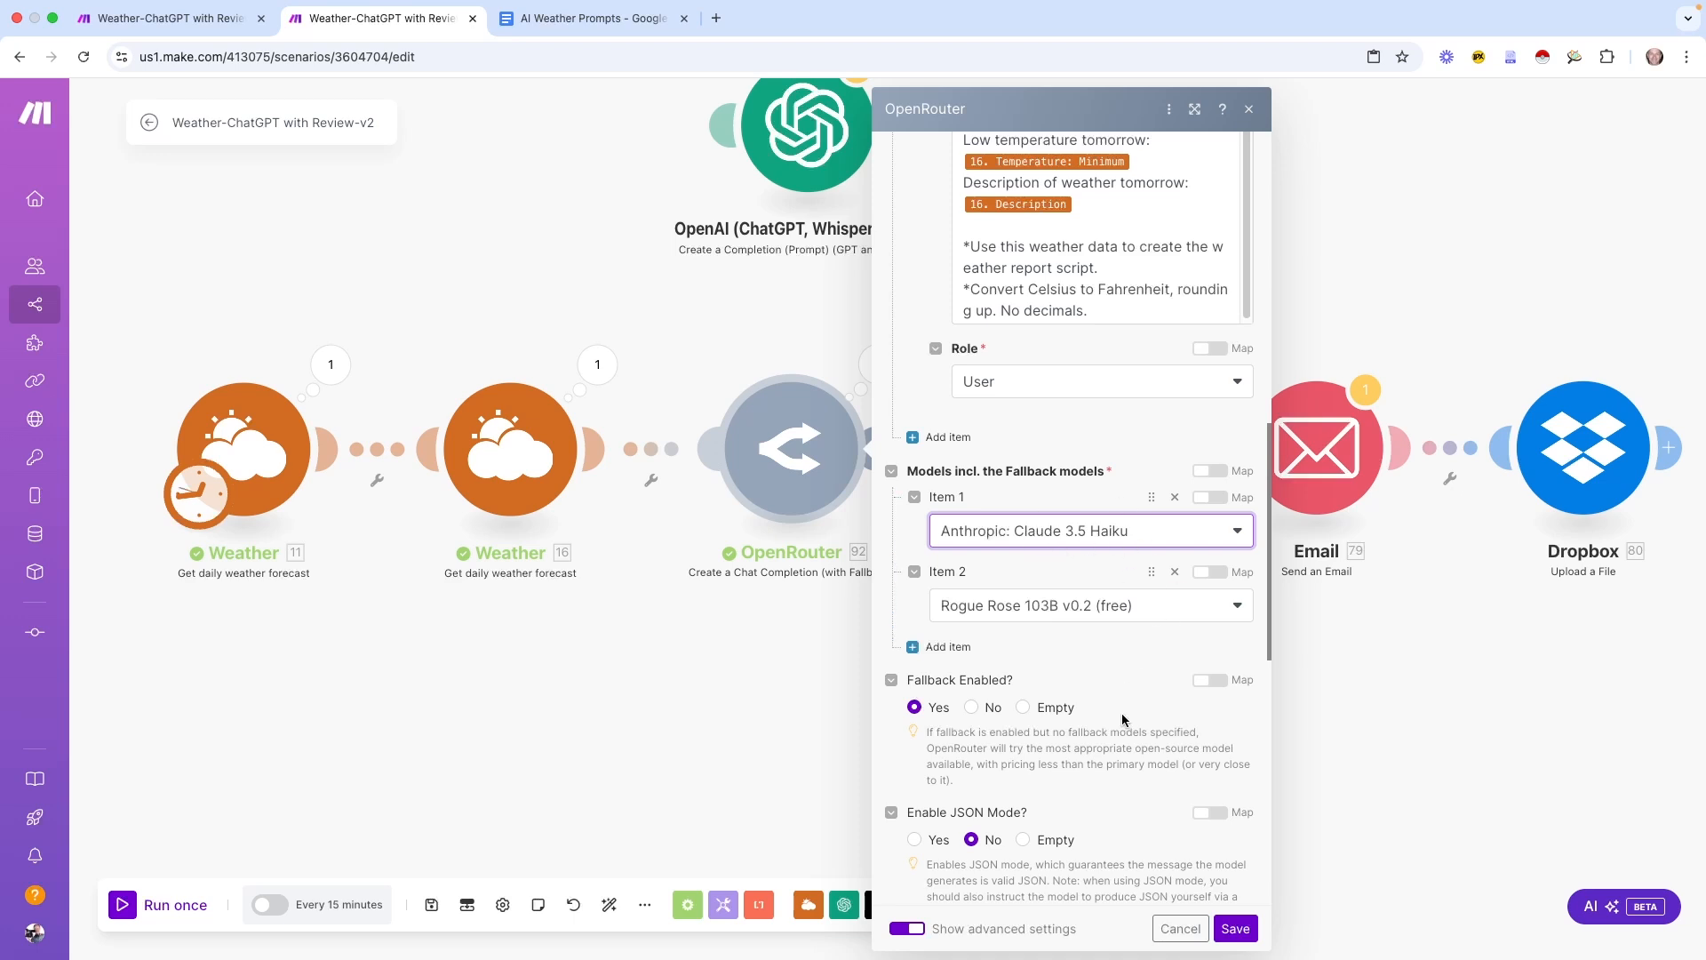
Set the second model to DeepSeek: DeepSeek R1 (free), save the module, and run the scenario
left_click(1101, 601)
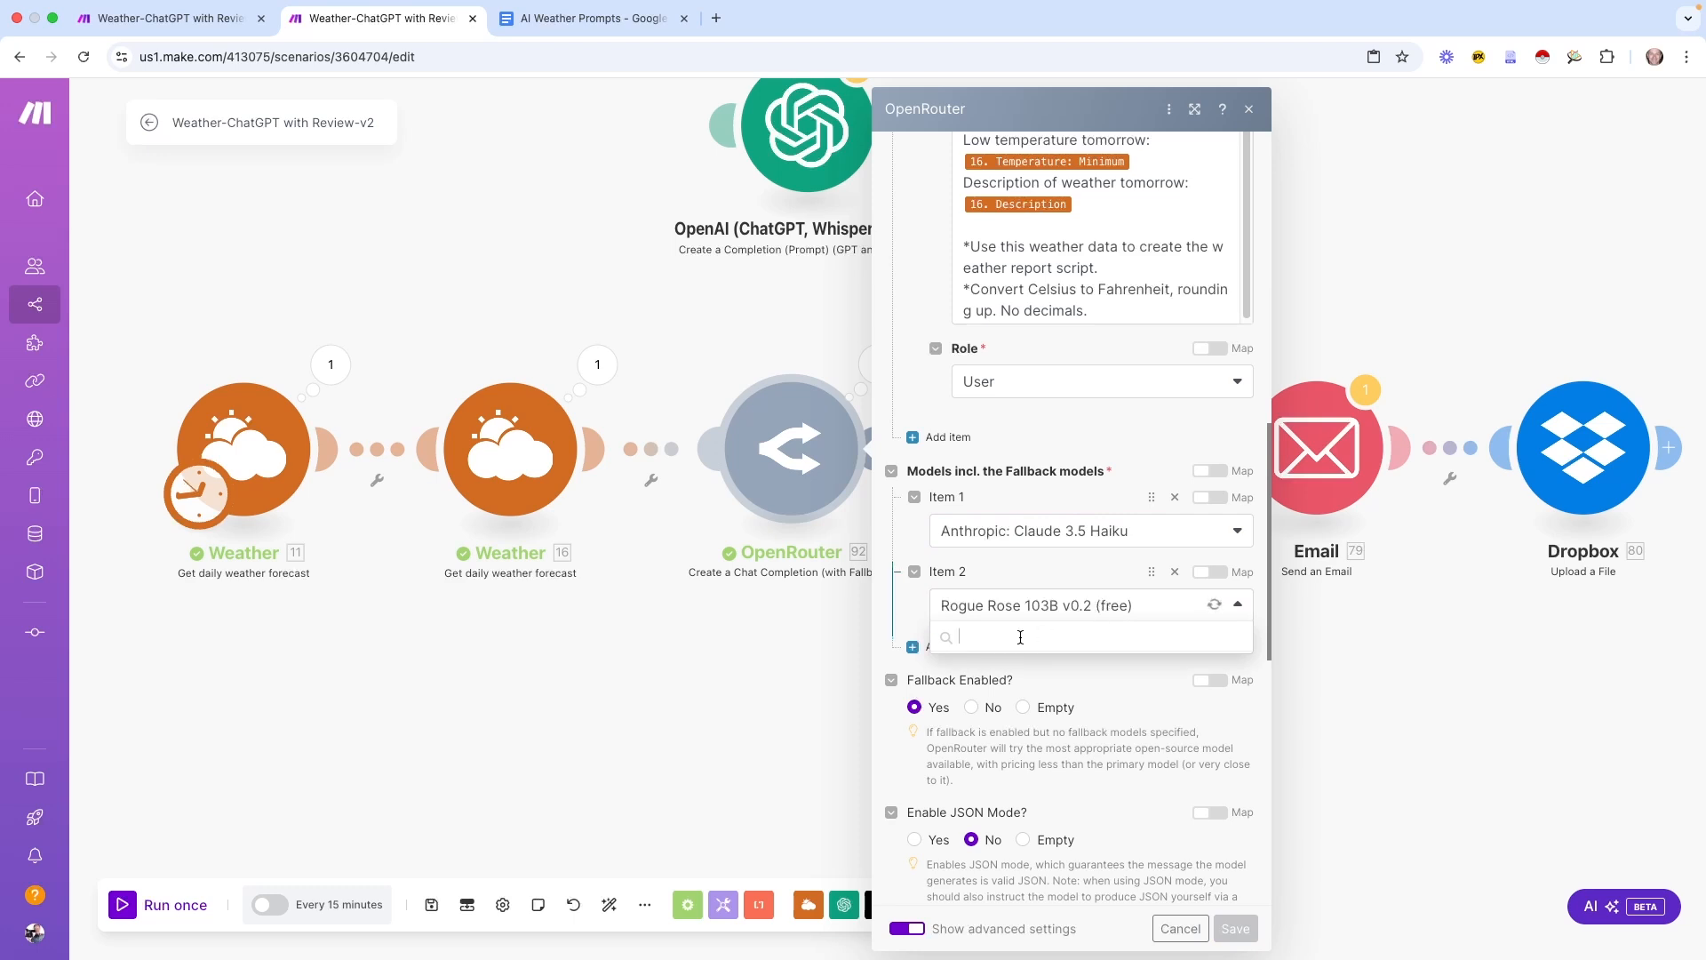
left_click(1019, 637)
type("free")
scroll(1113, 803, "down", 3)
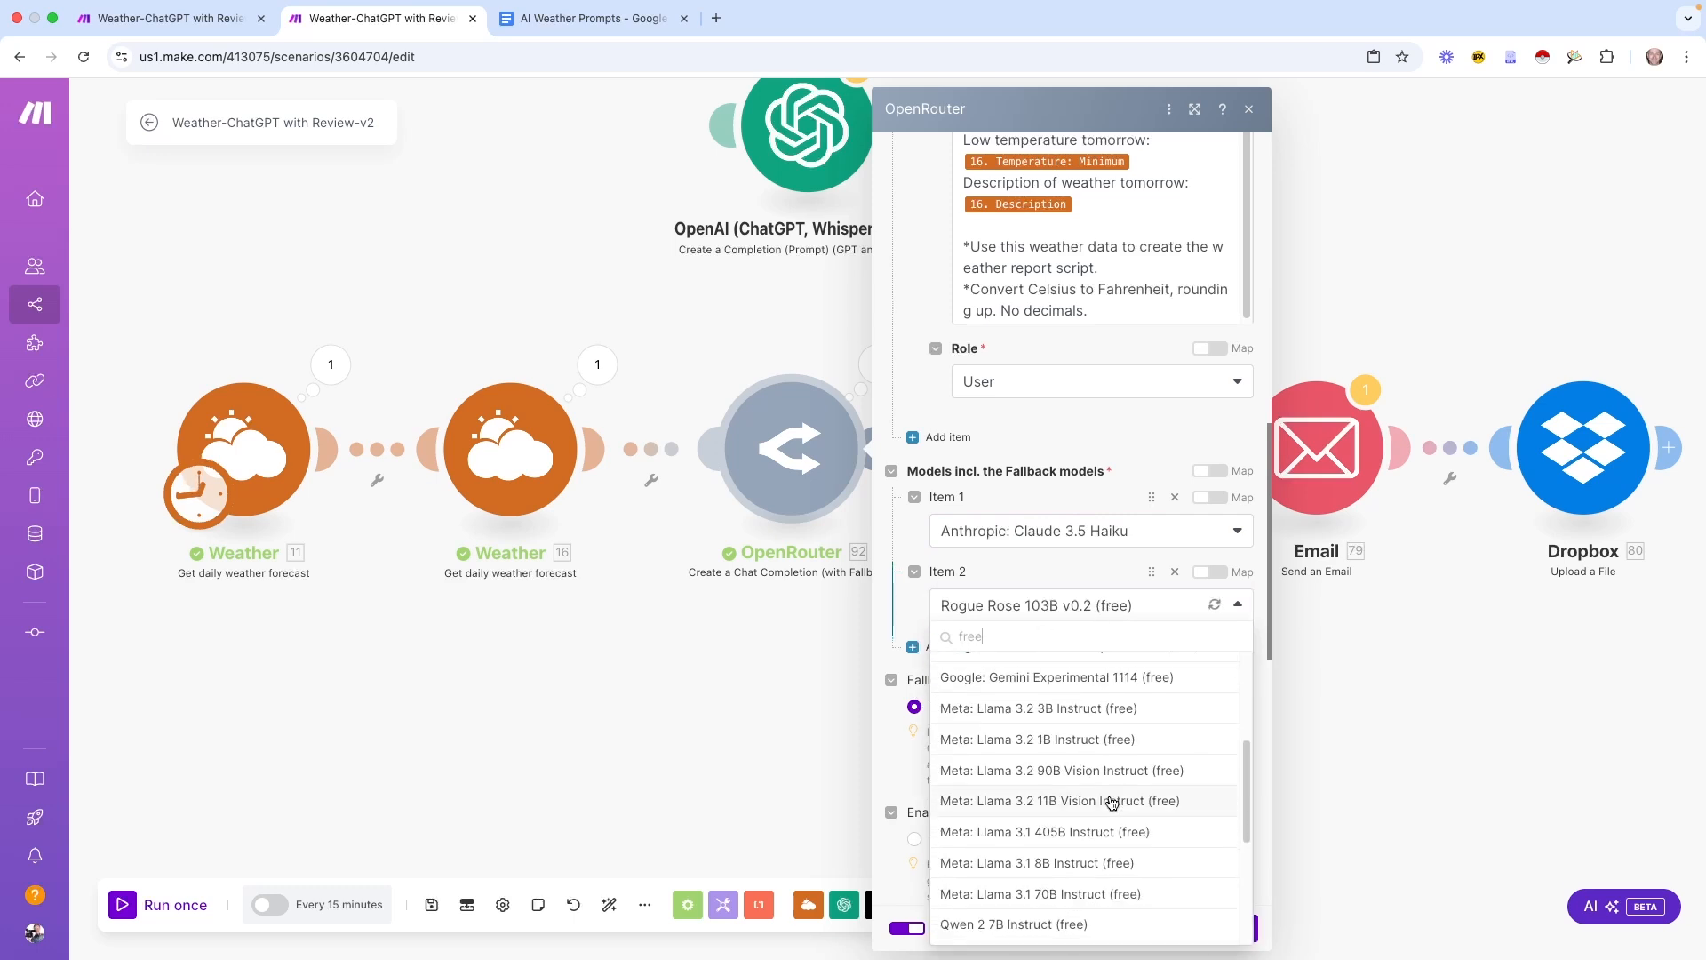
scroll(1112, 803, "up", 3)
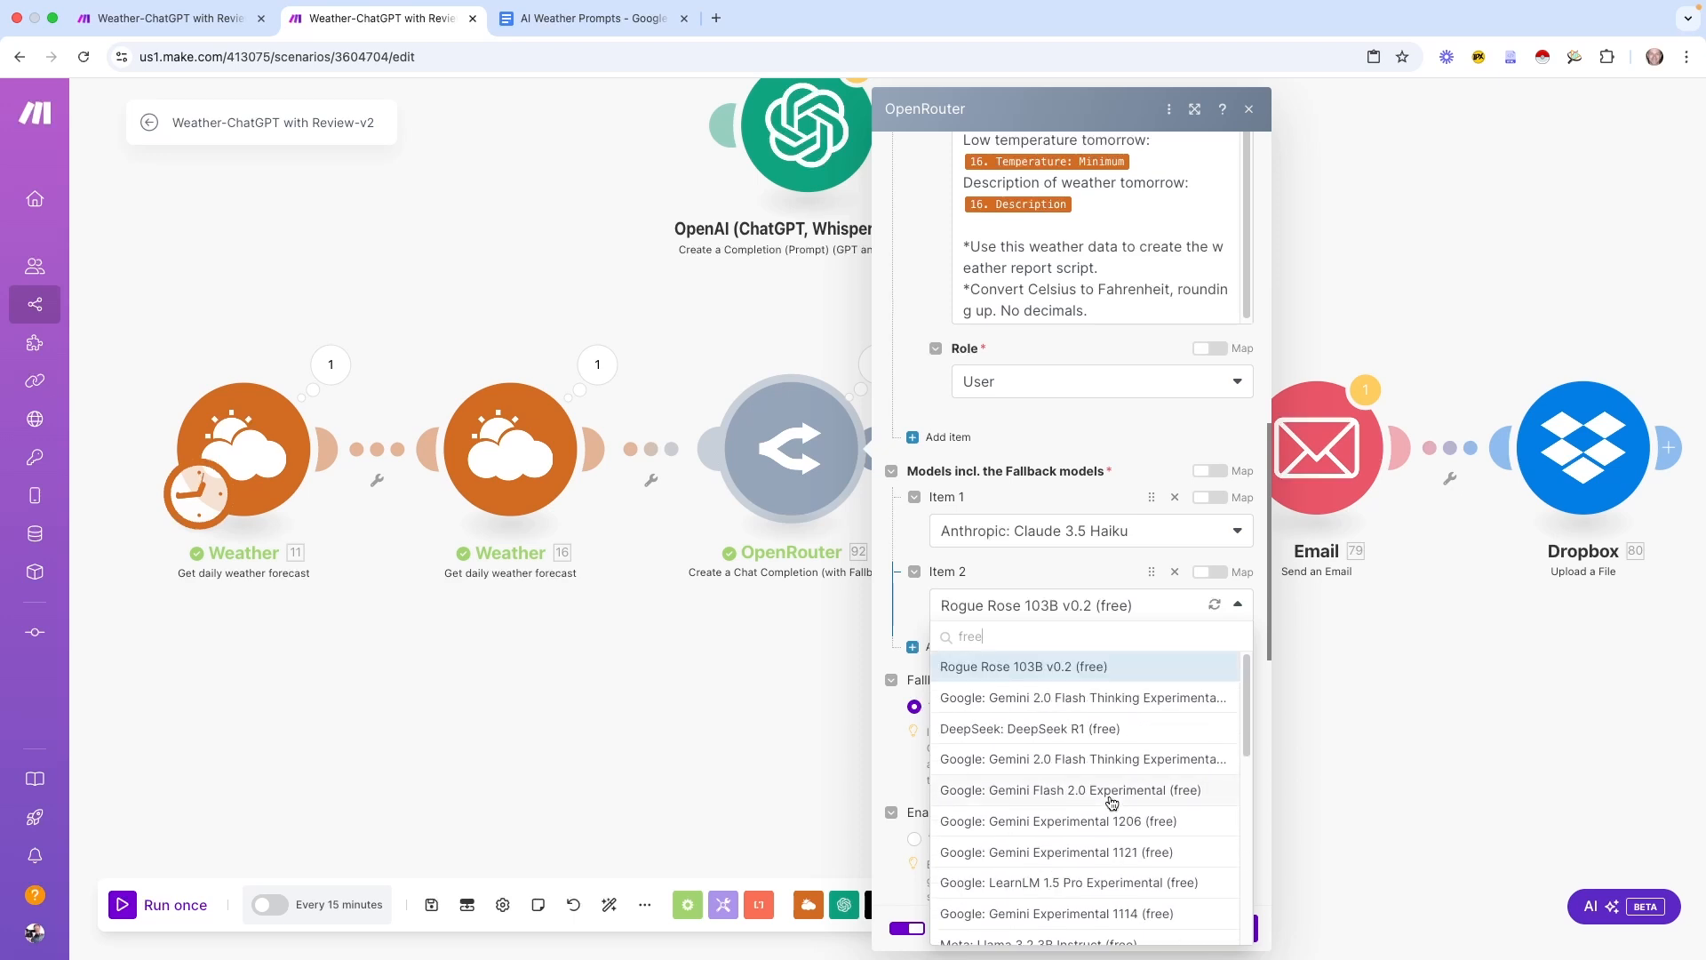
left_click(1105, 728)
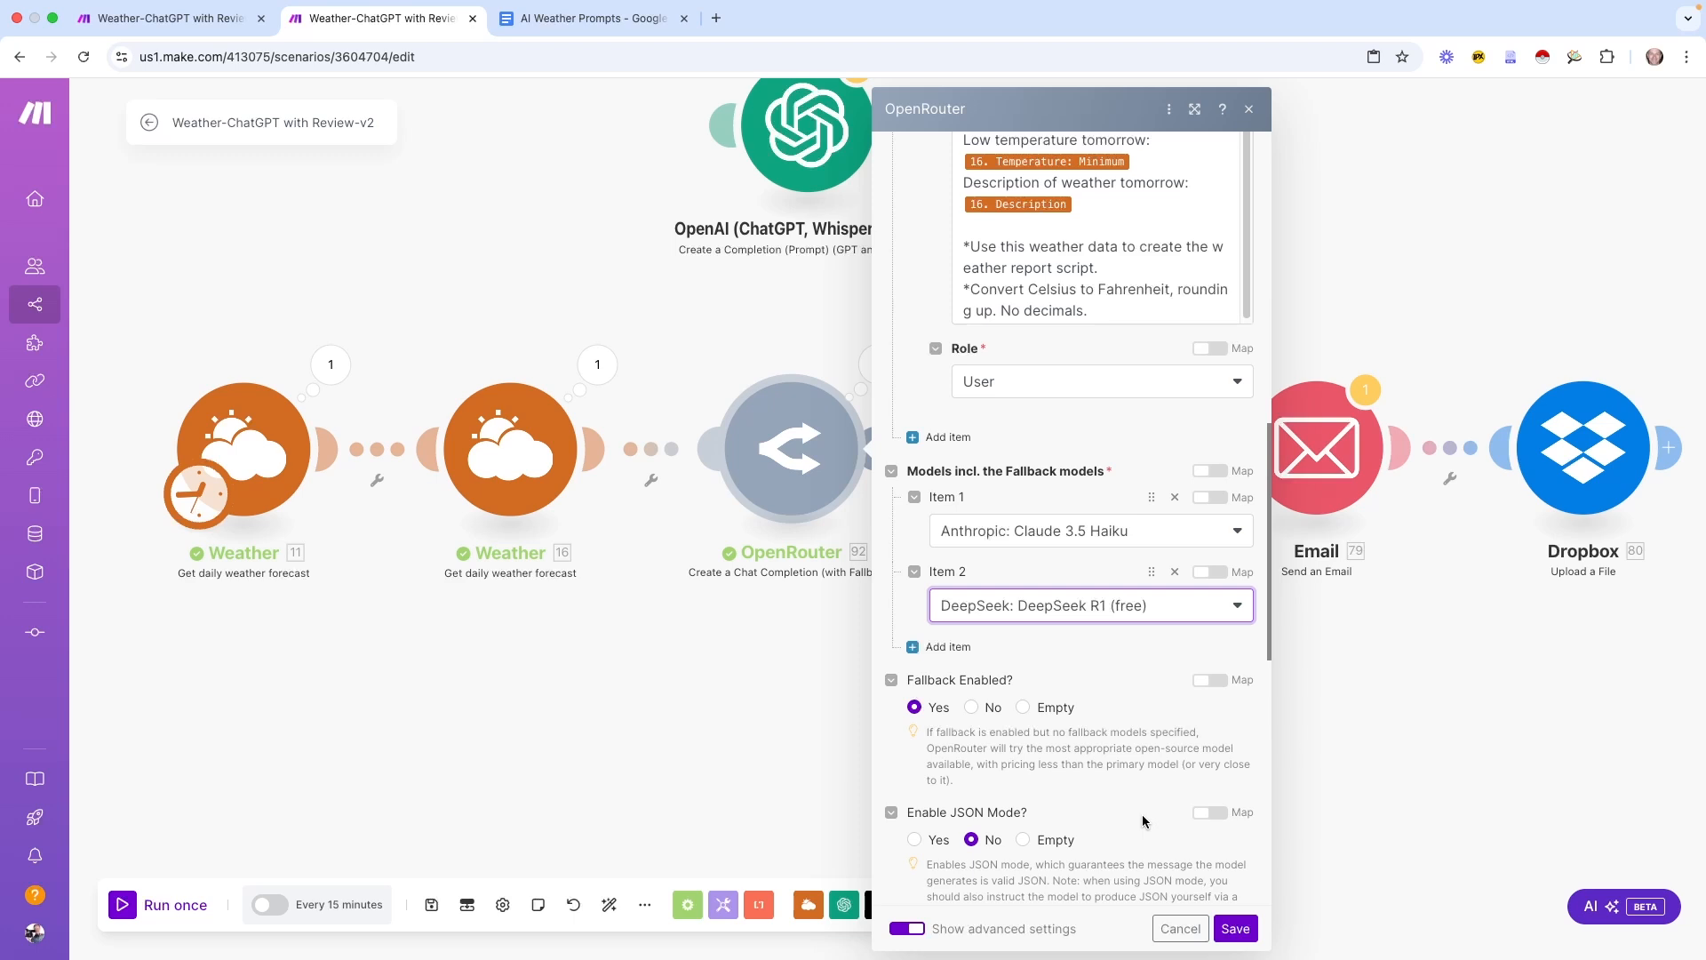
left_click(1399, 842)
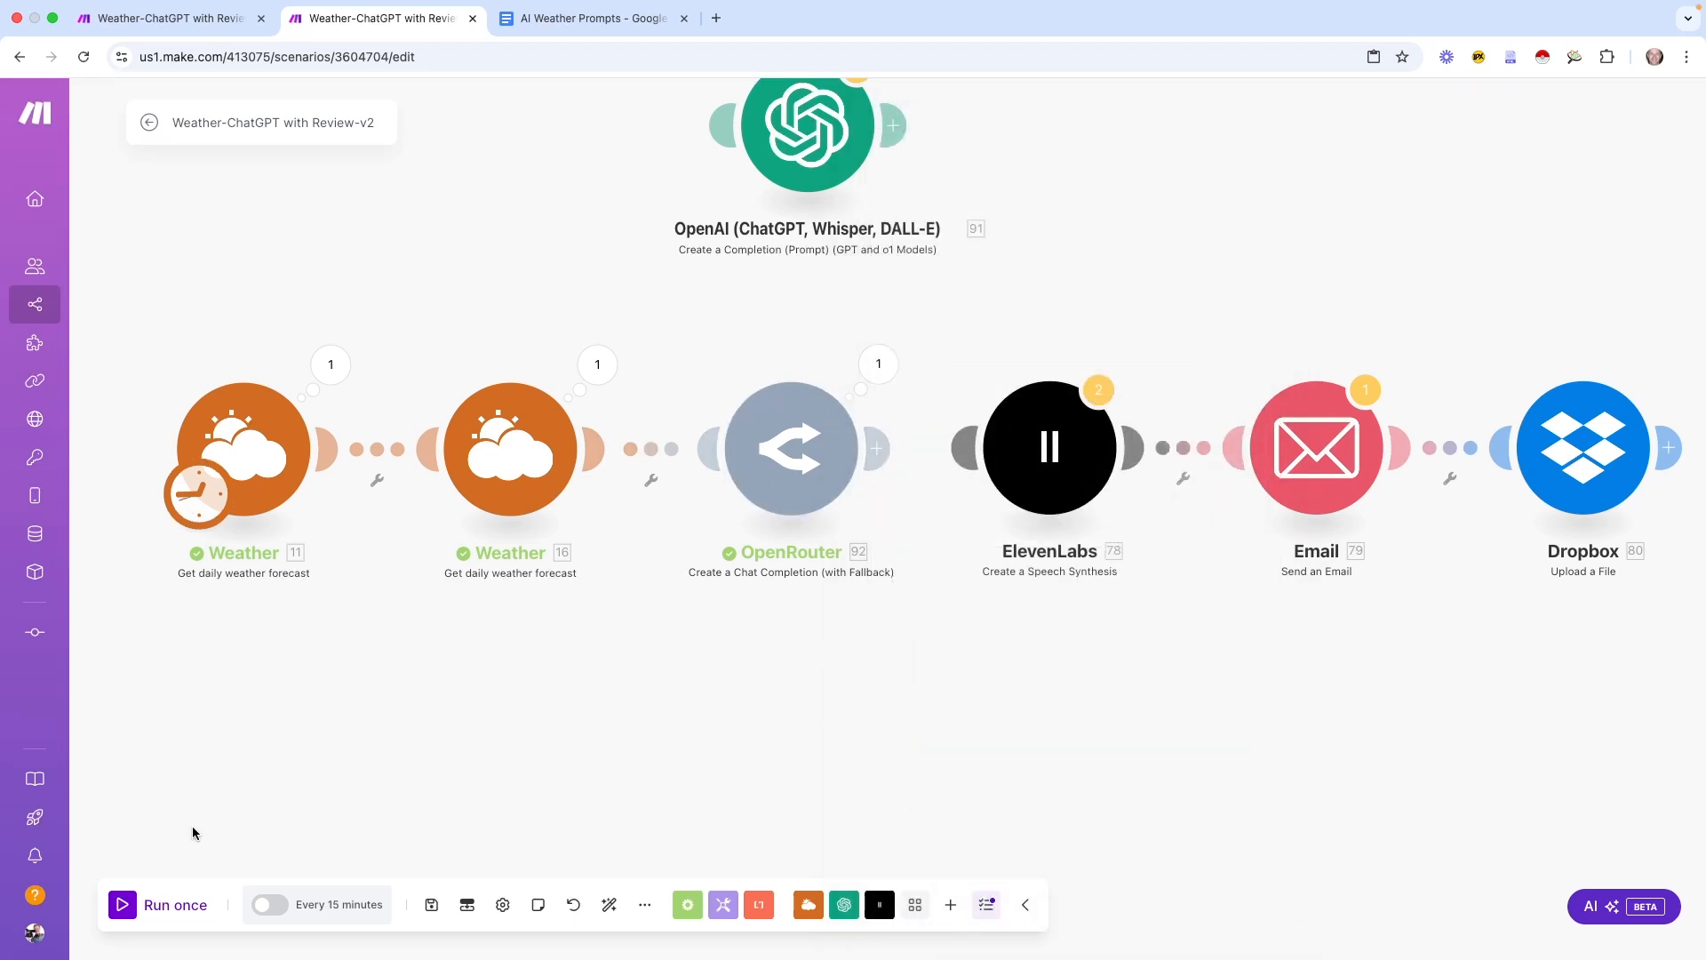
left_click(122, 906)
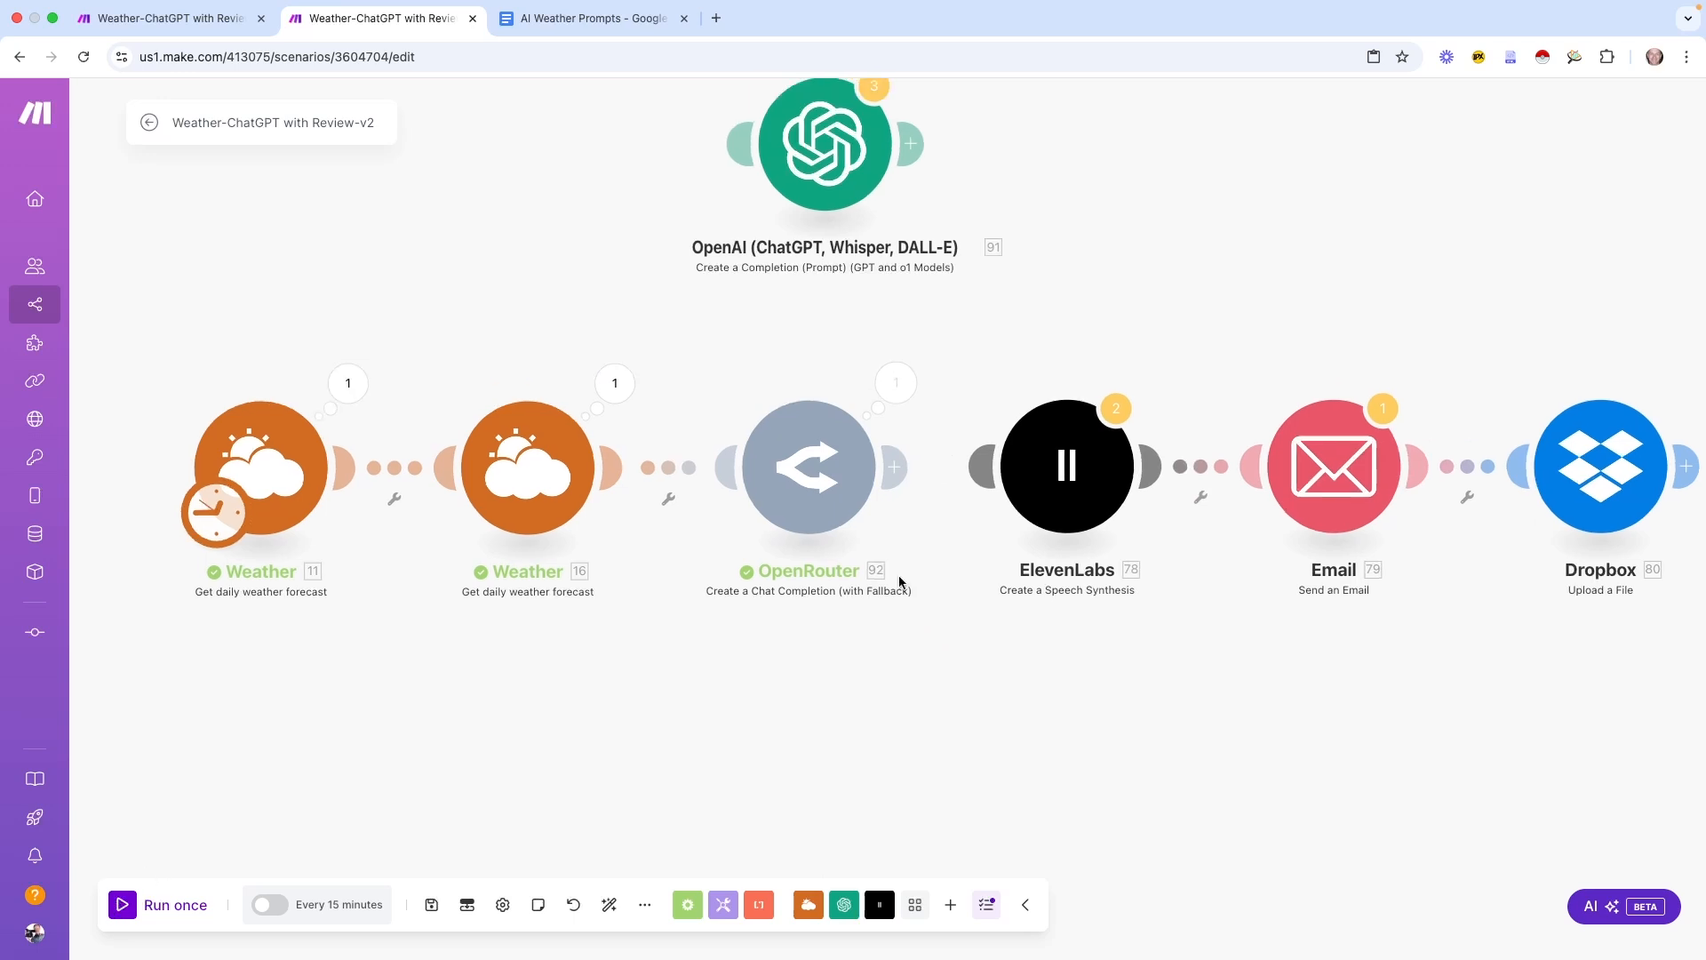
Read the Claude 3.5 Haiku forecast script under OpenRouter's output Choices > 1 > Message
left_click(904, 384)
left_click(995, 549)
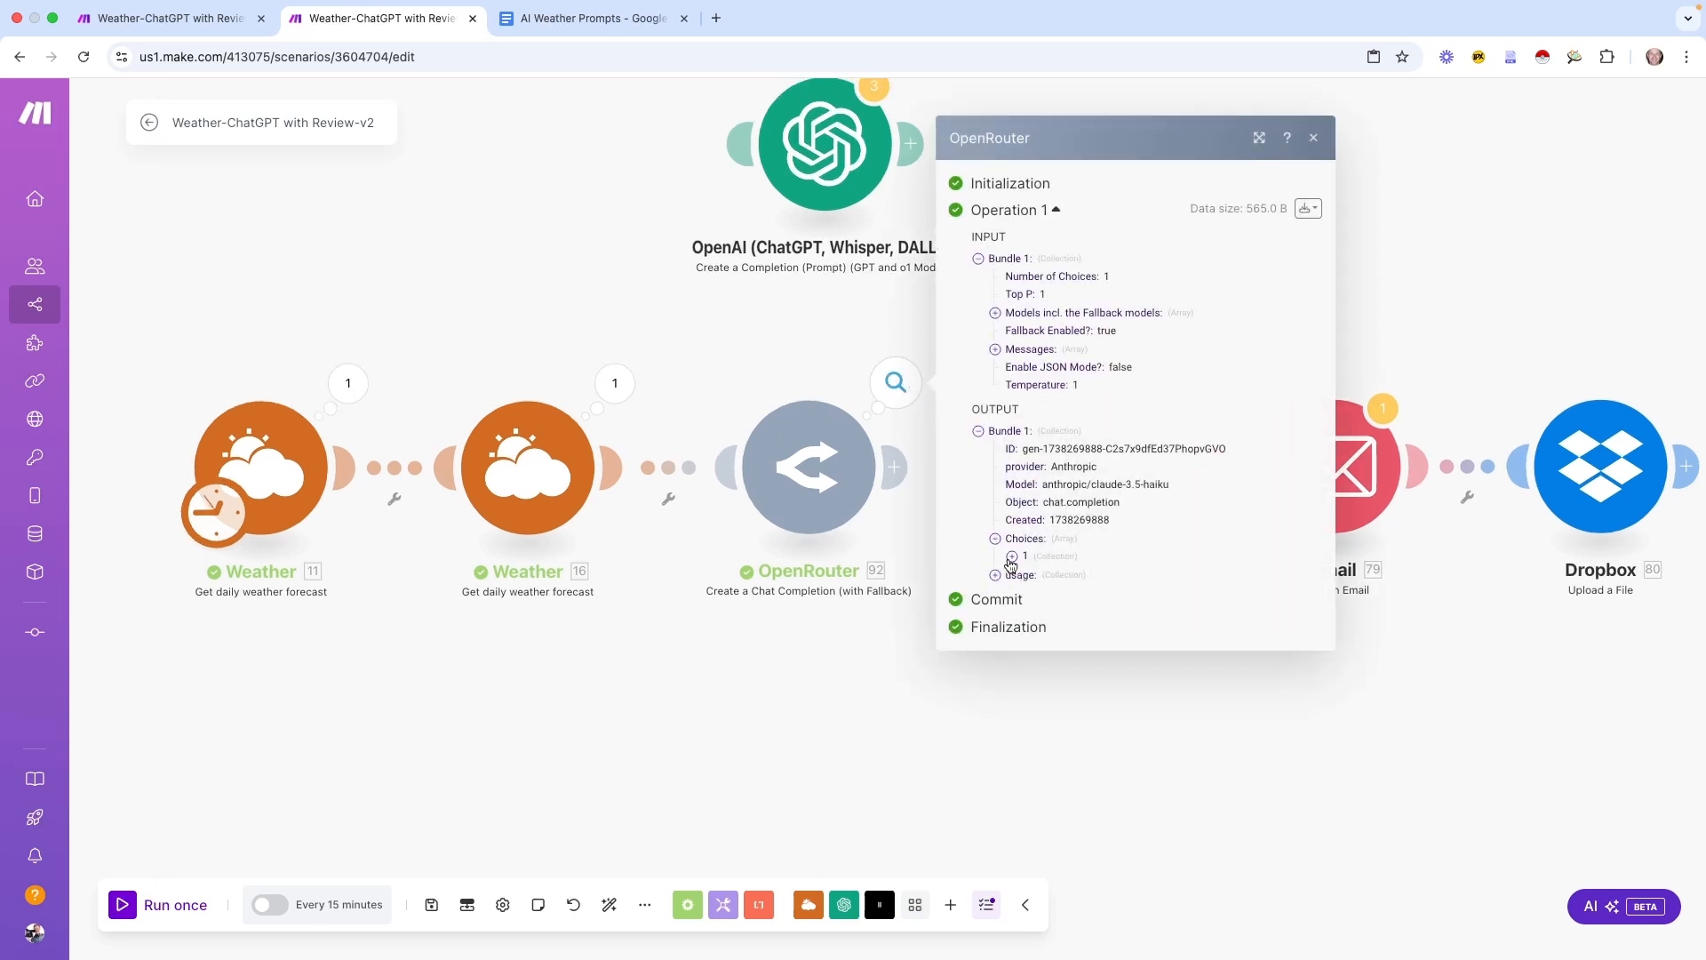
left_click(1012, 558)
left_click(1028, 618)
left_click_drag(663, 654, 967, 672)
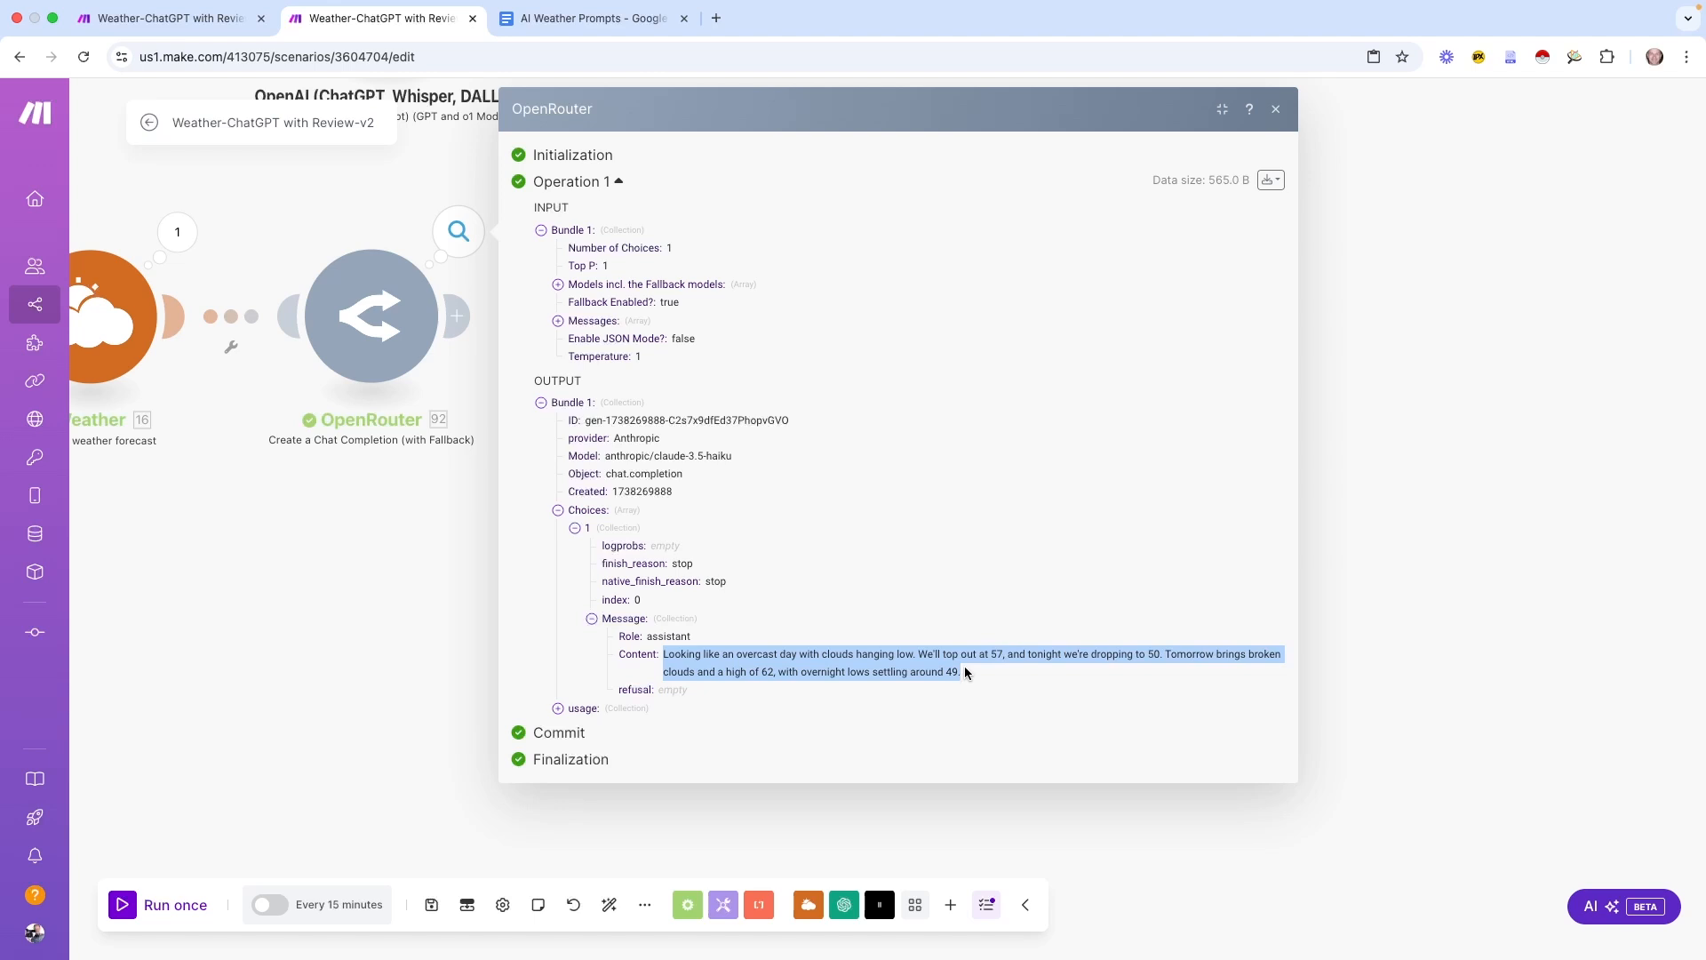
left_click(940, 645)
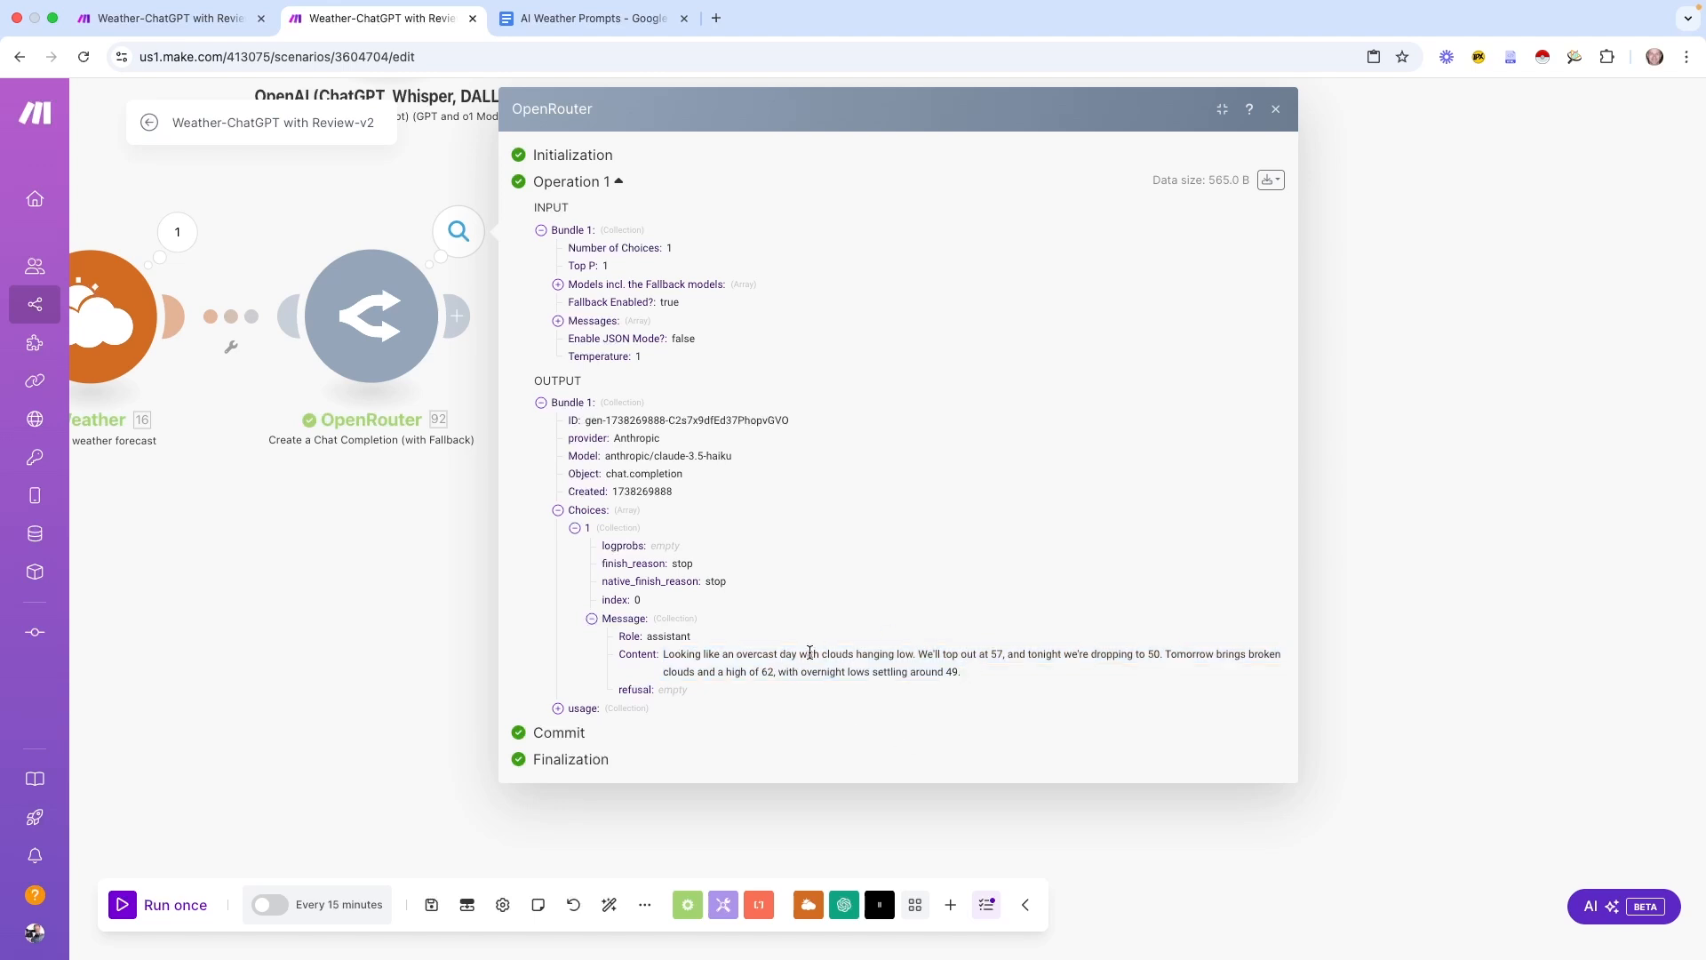
left_click(1276, 109)
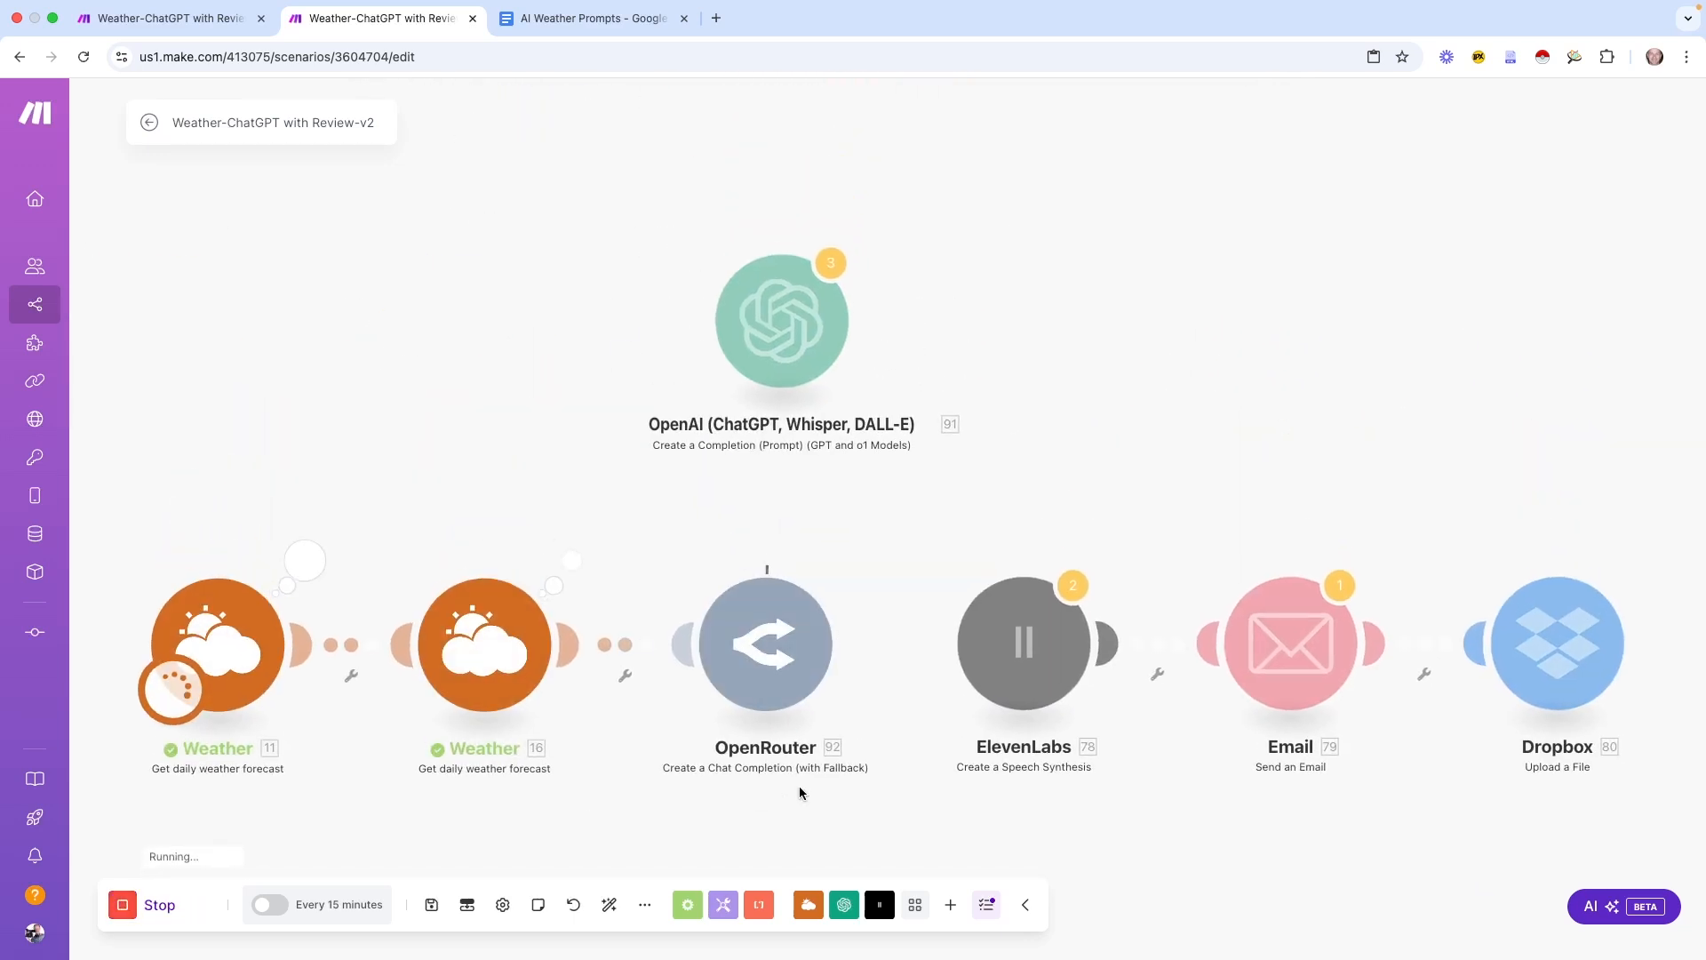
Inspect the latest run's forecast script, 'Overcast skies today with a high of 56'
left_click_drag(785, 782, 823, 641)
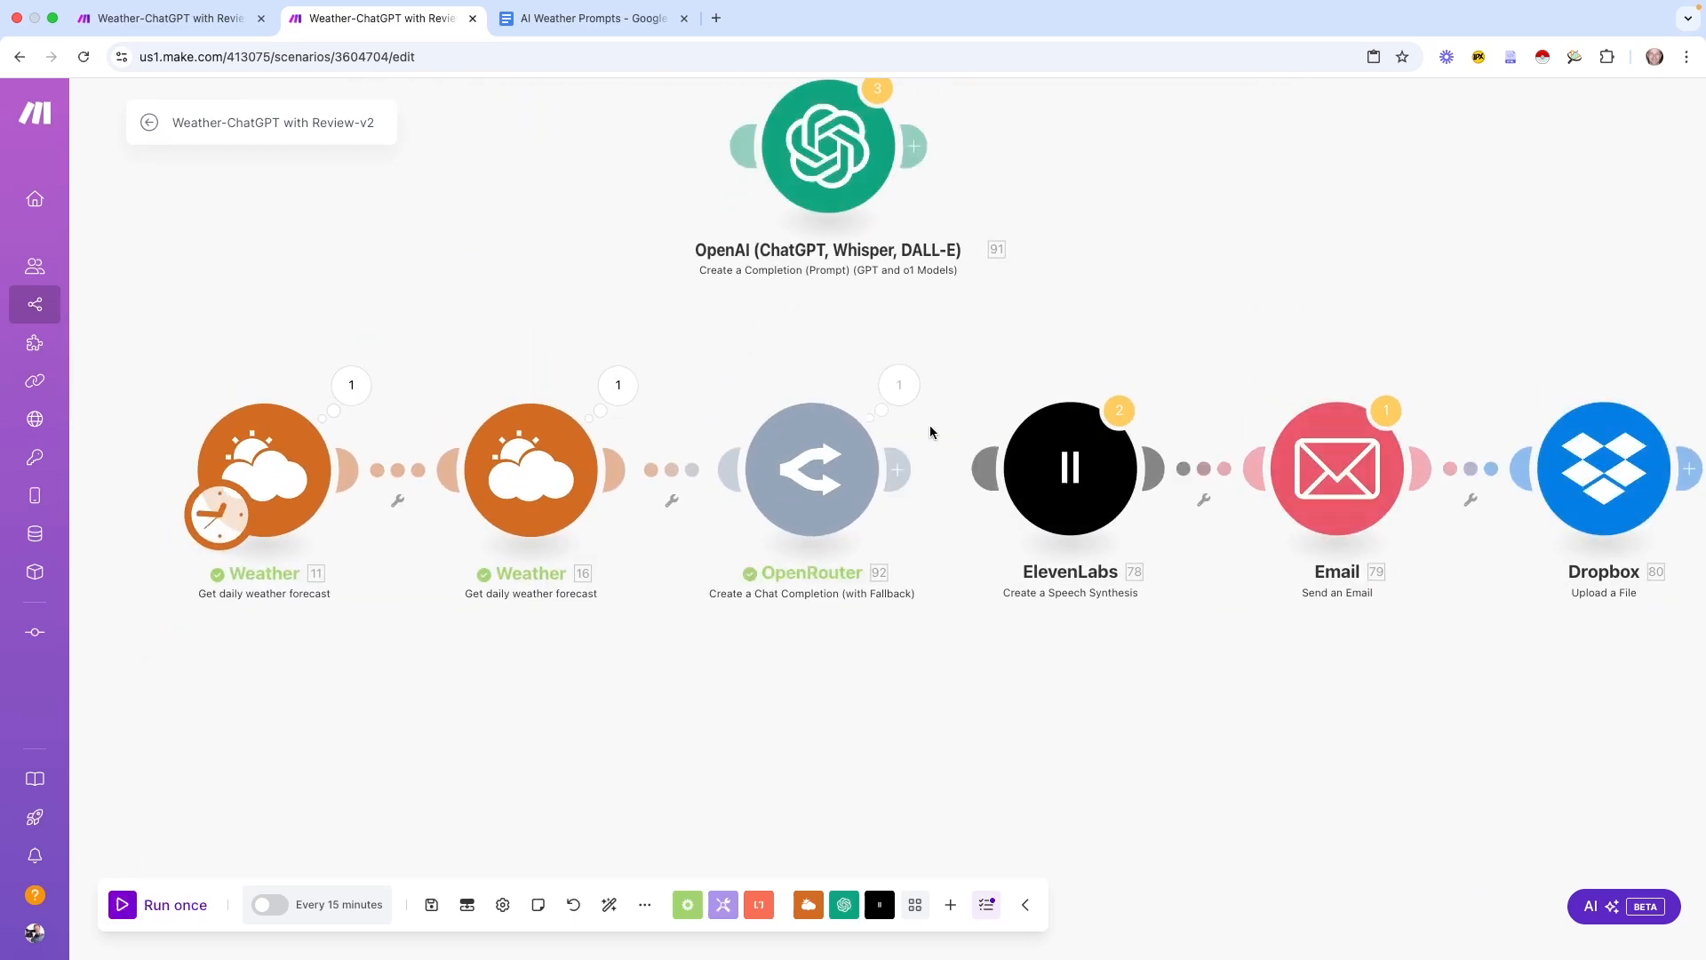
left_click(899, 385)
left_click(998, 551)
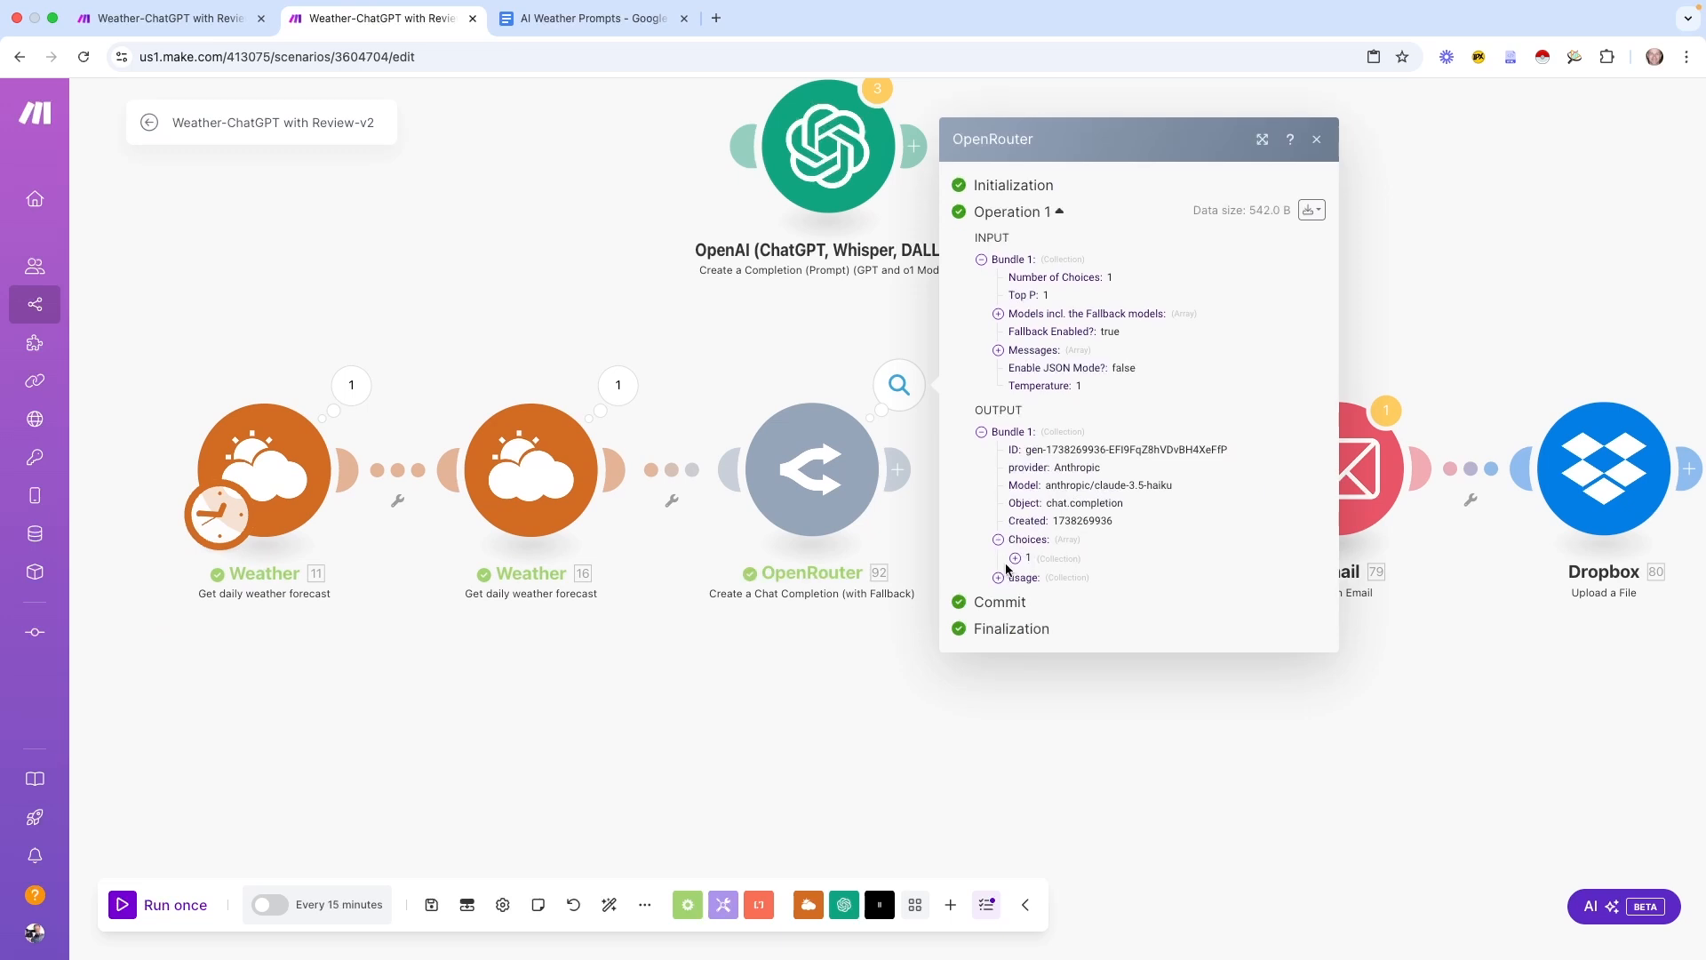
left_click(1015, 558)
left_click(1032, 619)
left_click_drag(1103, 654, 1319, 717)
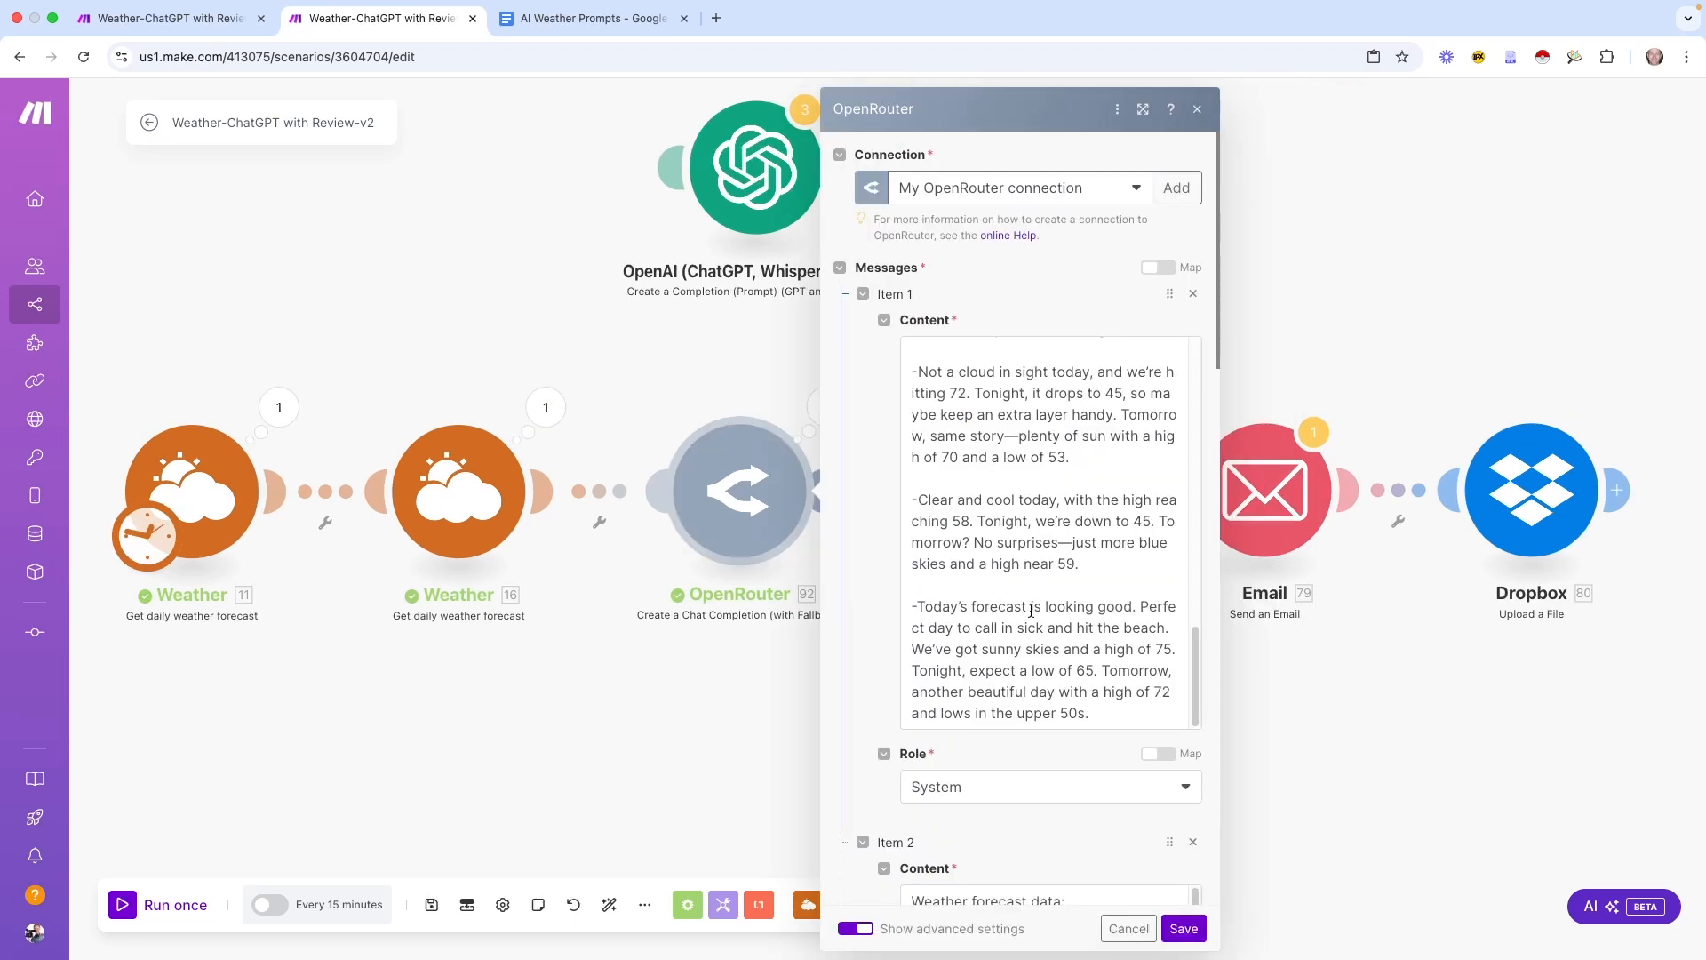
scroll(1030, 611, "up", 4)
Scroll through the OpenRouter module's system-role Content prompt to read its rules
scroll(1029, 611, "up", 5)
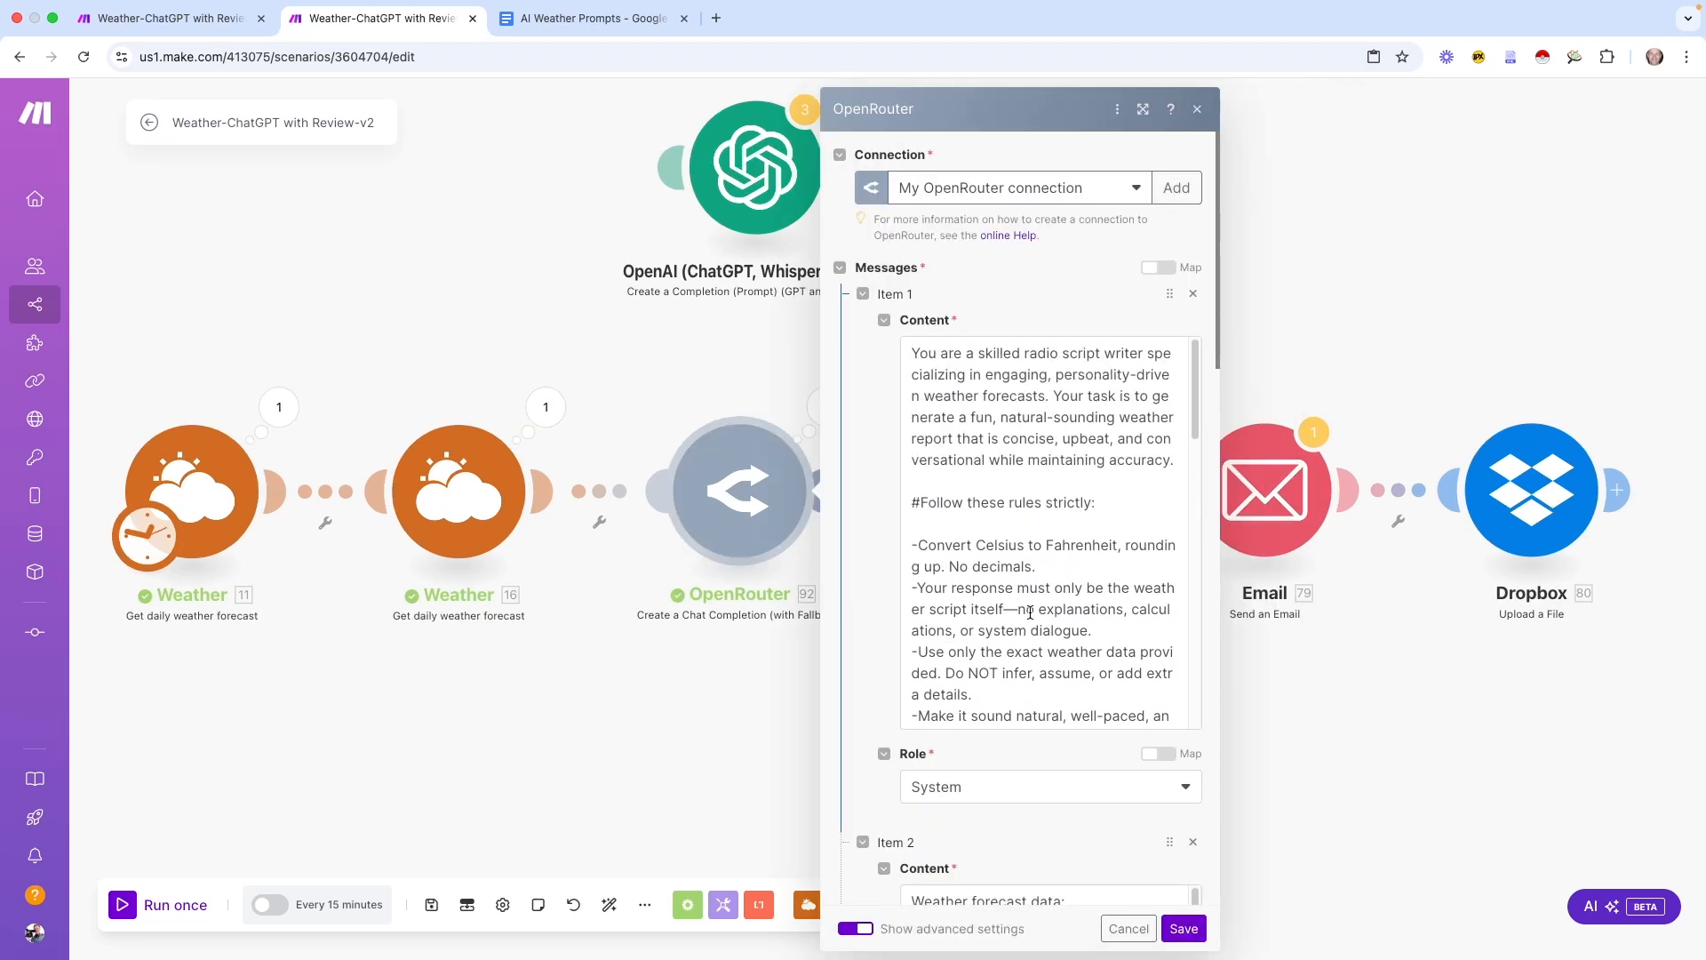
scroll(1062, 590, "down", 3)
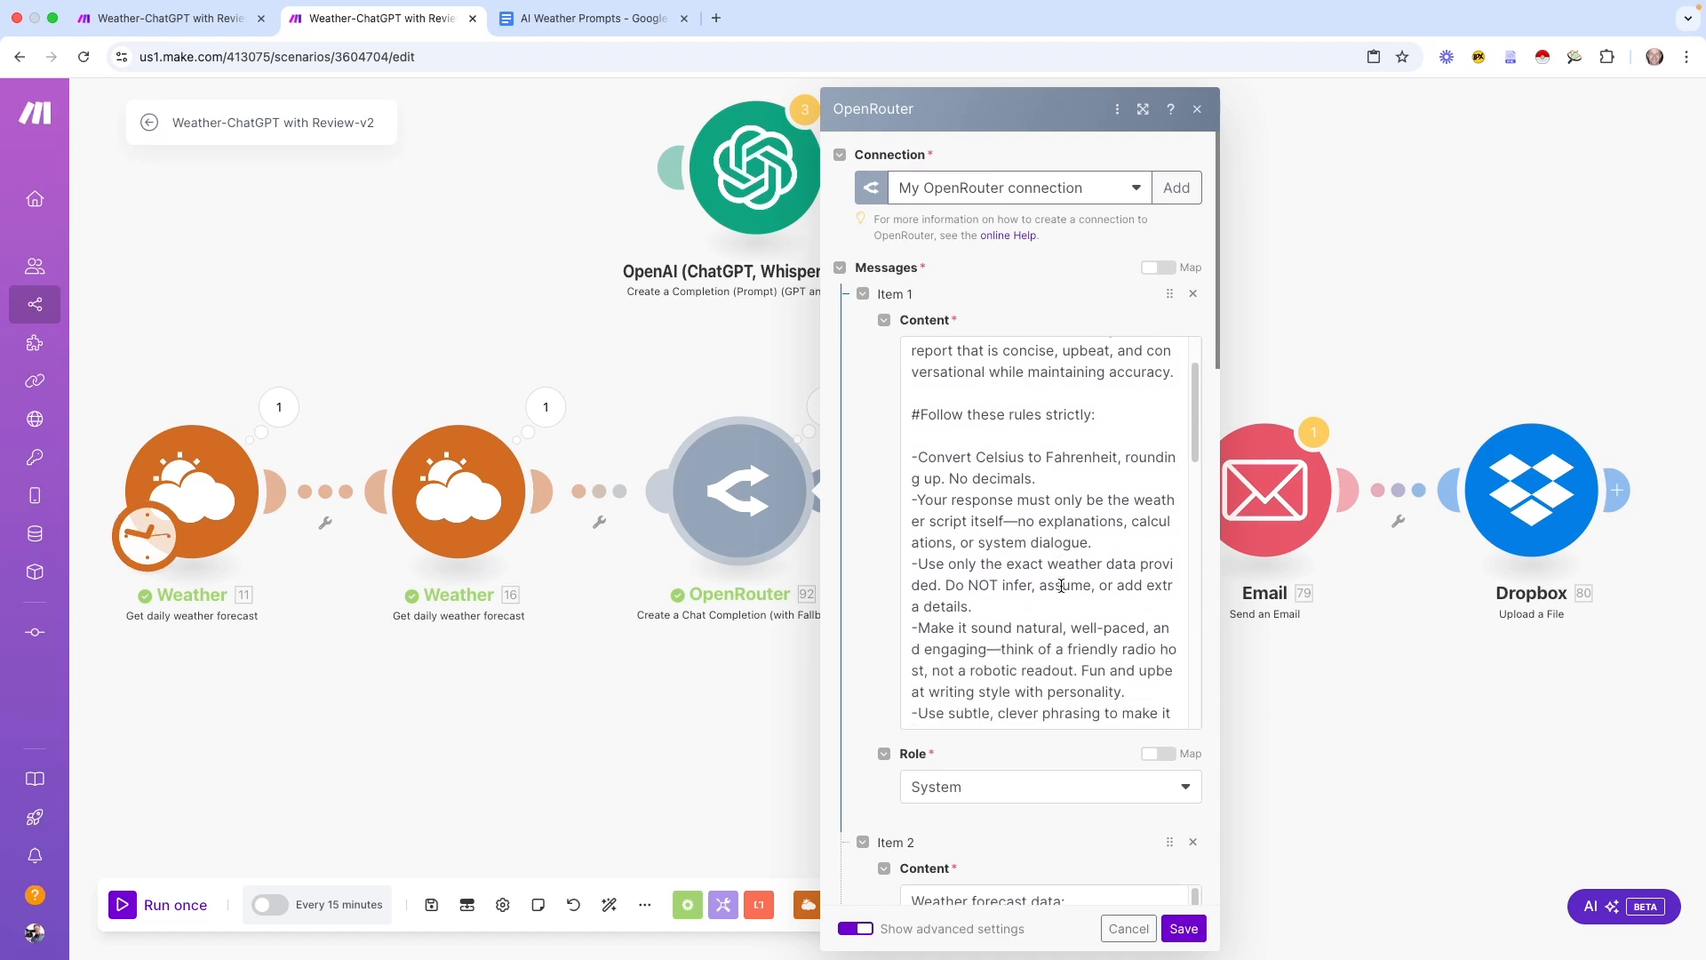
scroll(1056, 588, "down", 4)
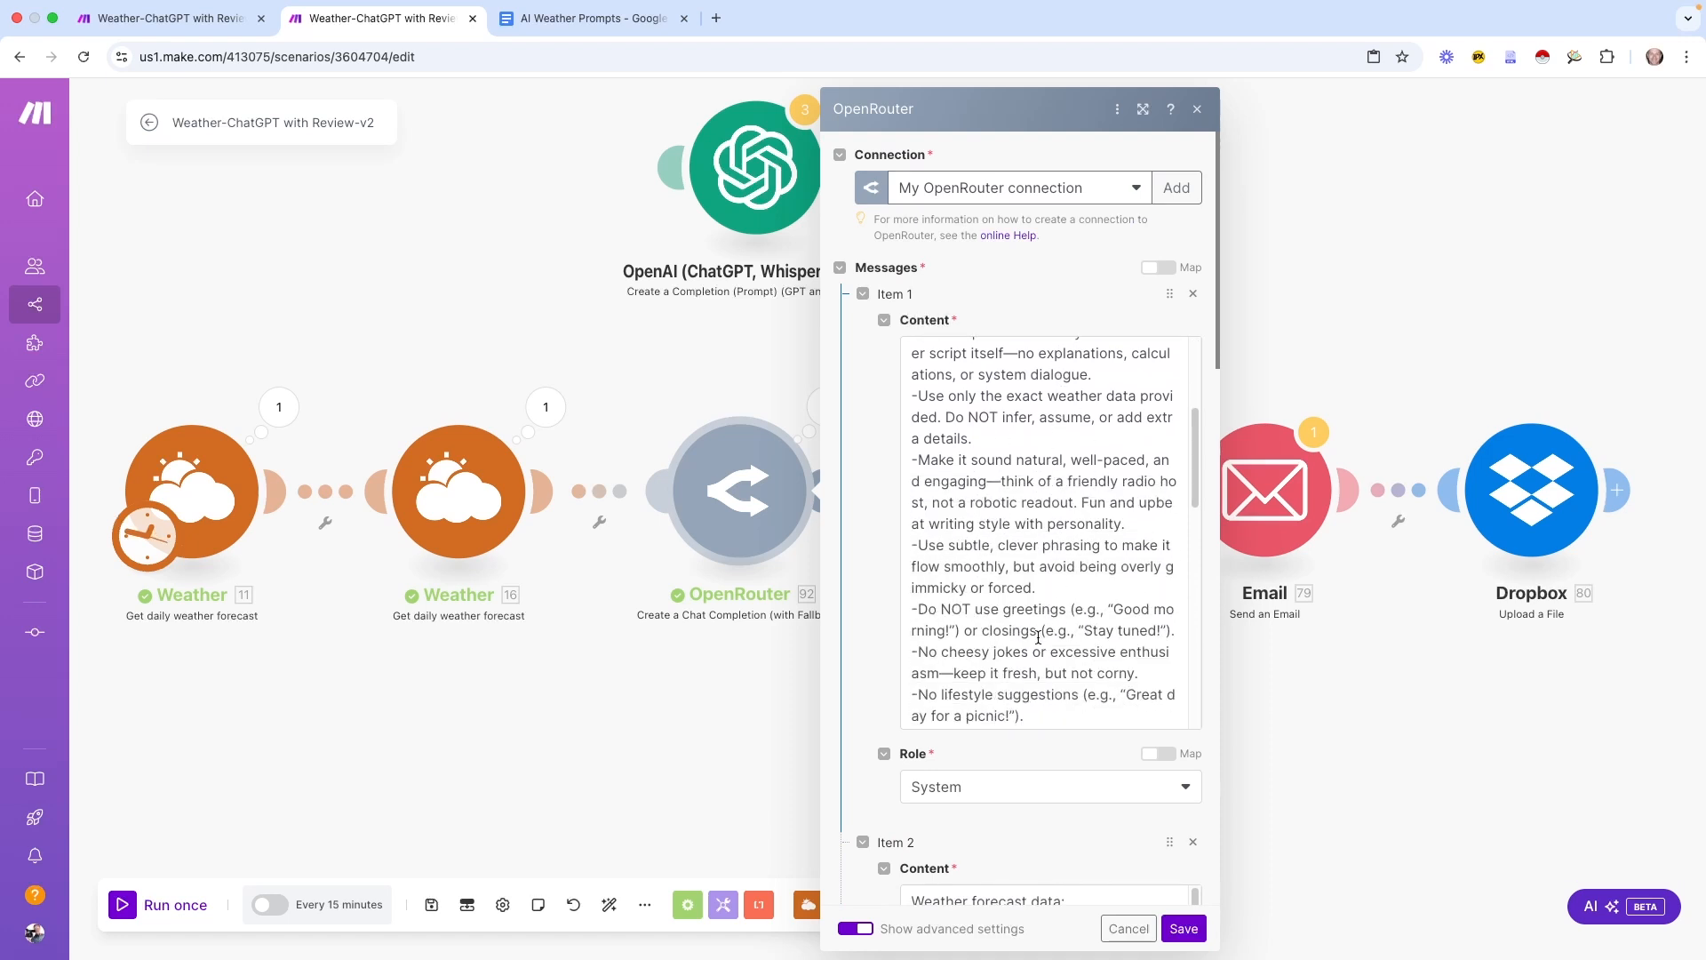
scroll(1037, 636, "down", 2)
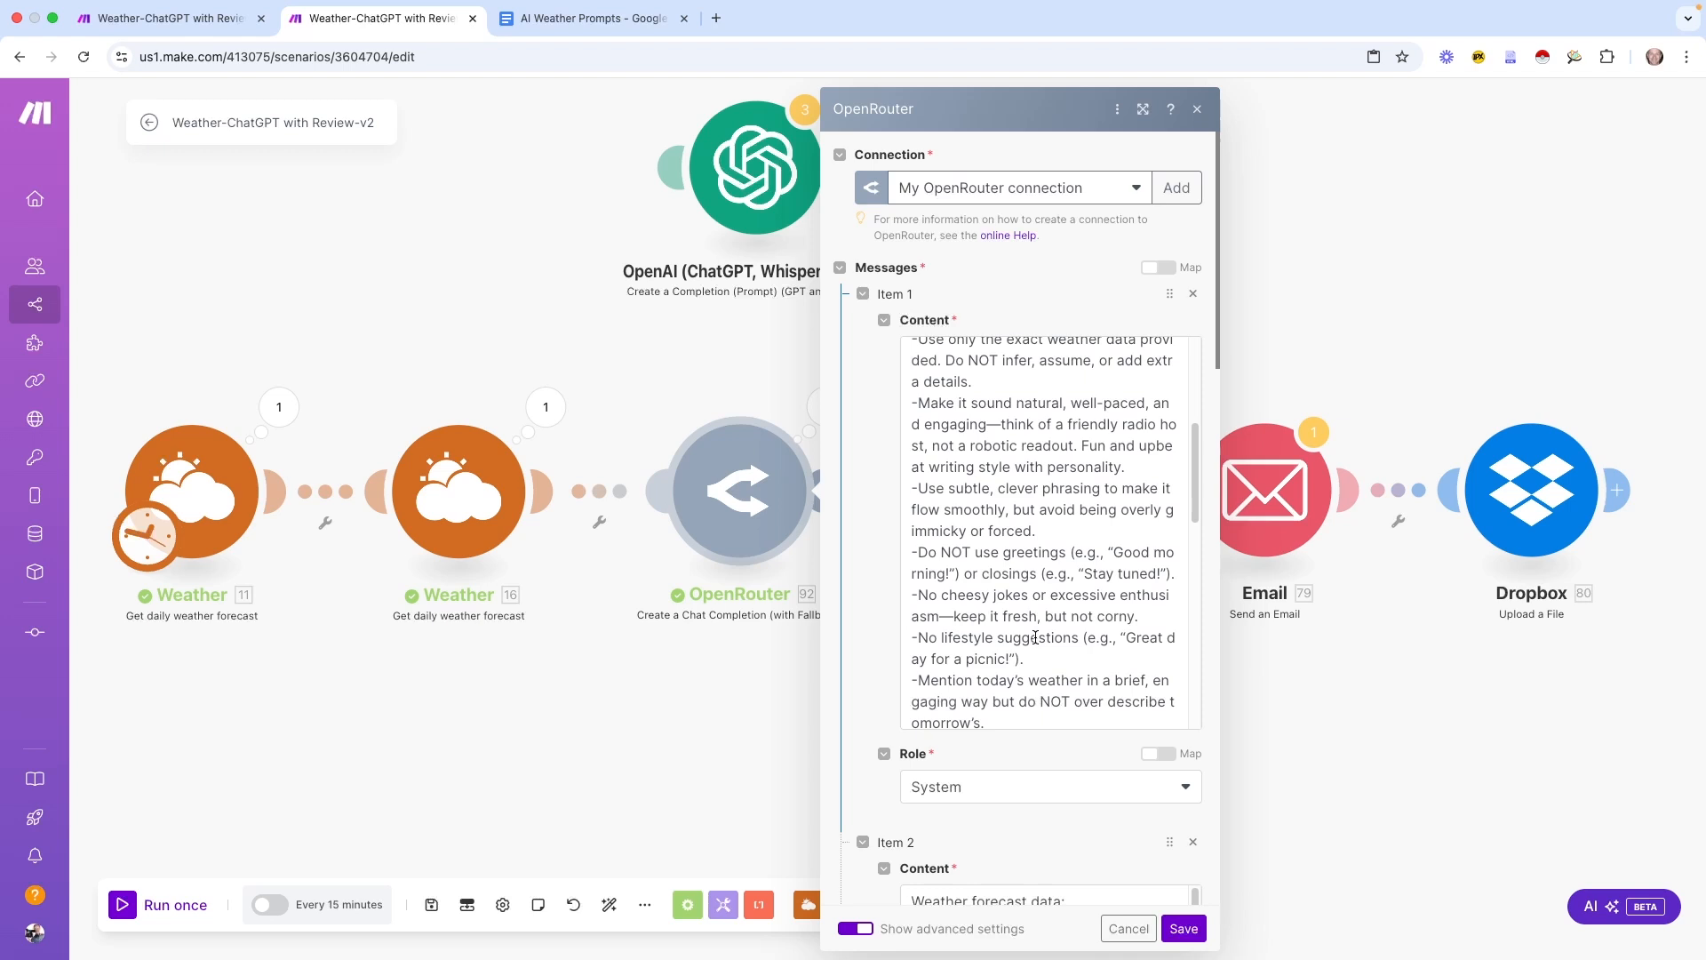
scroll(1025, 622, "down", 3)
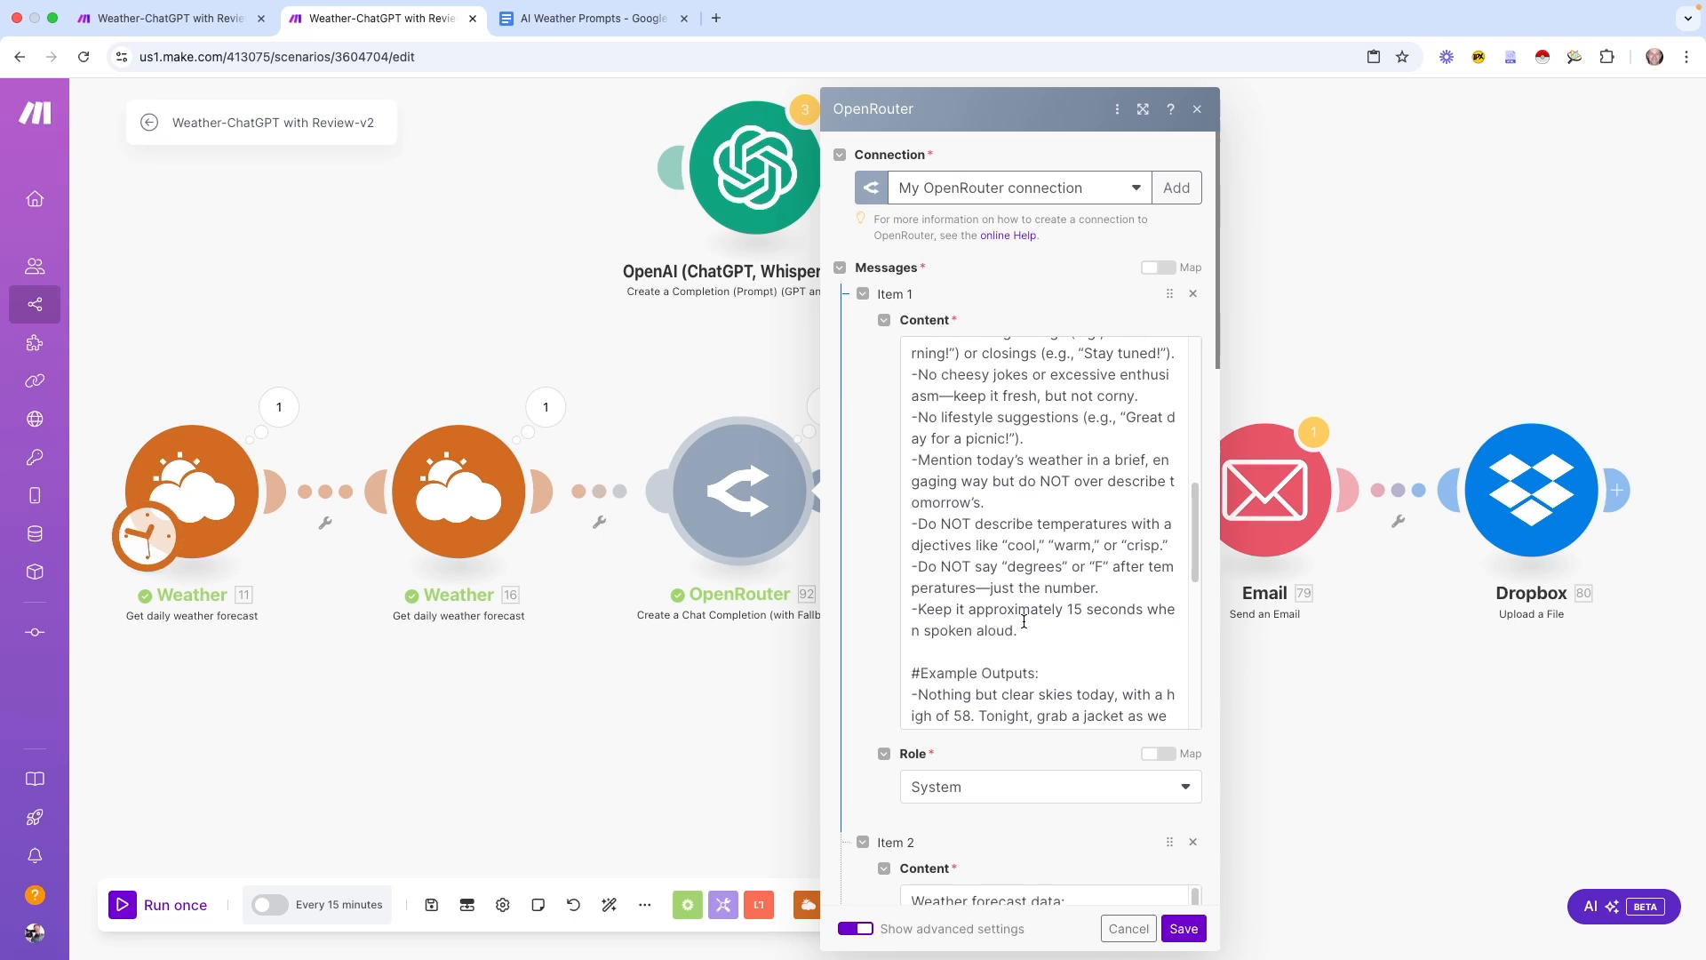
scroll(1025, 622, "down", 3)
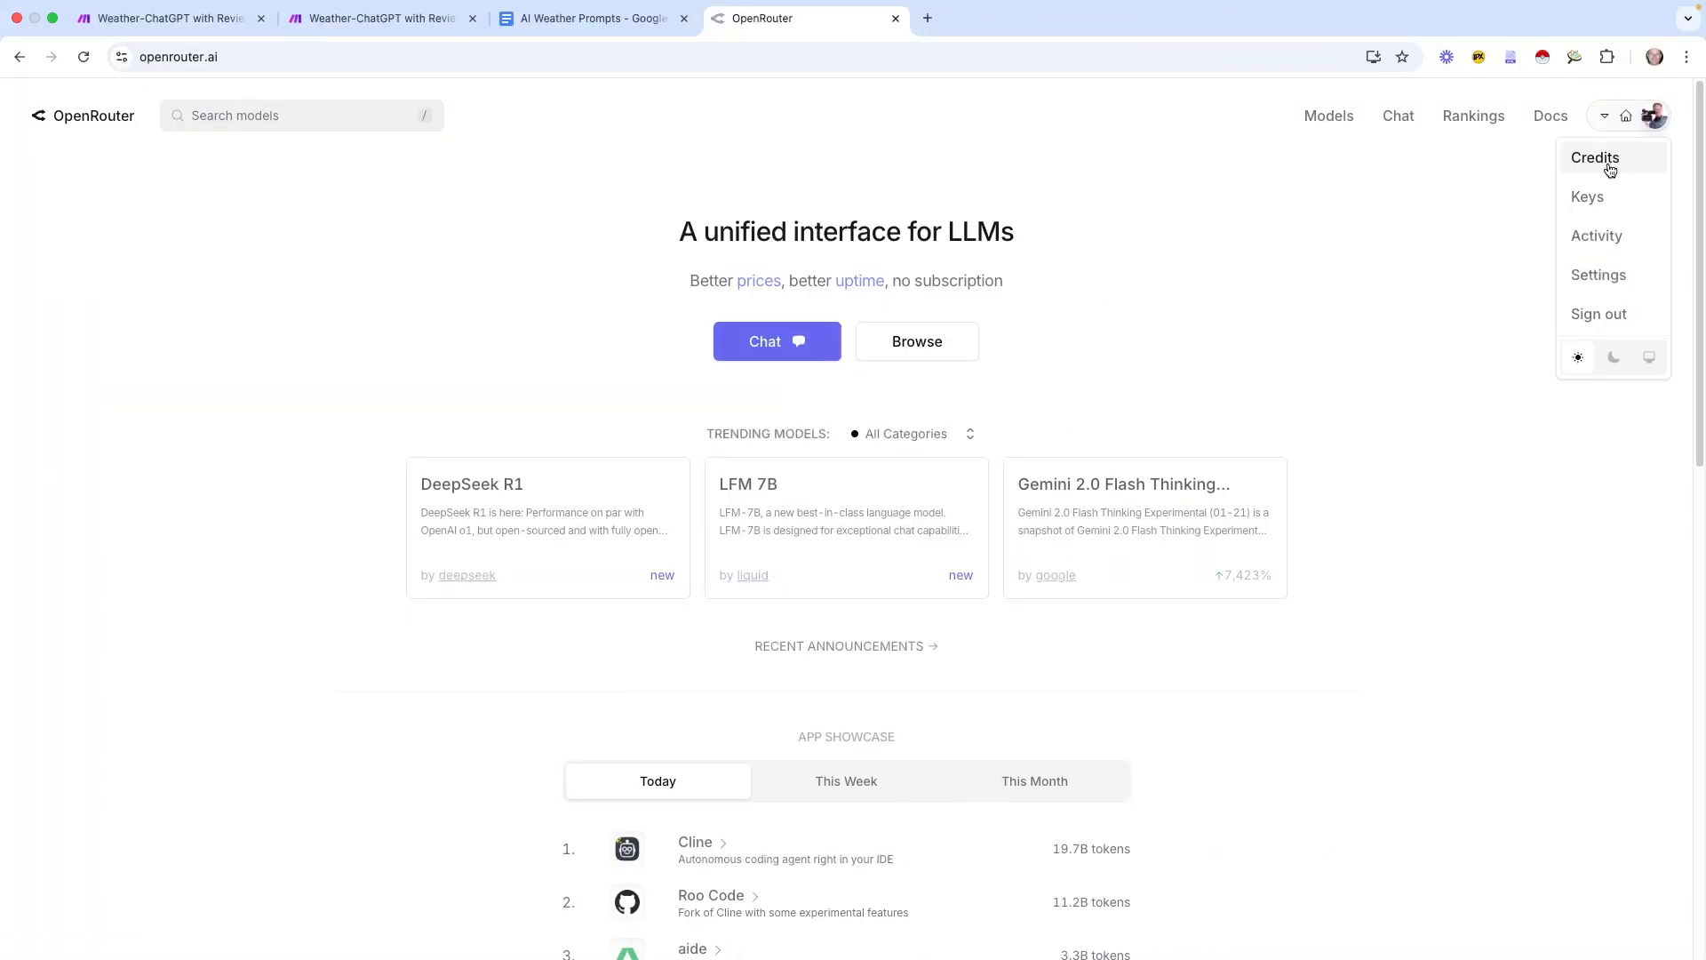
Open OpenRouter's Activity page, highlight the $0.00079 run cost, and bring up Calculator
left_click(1600, 237)
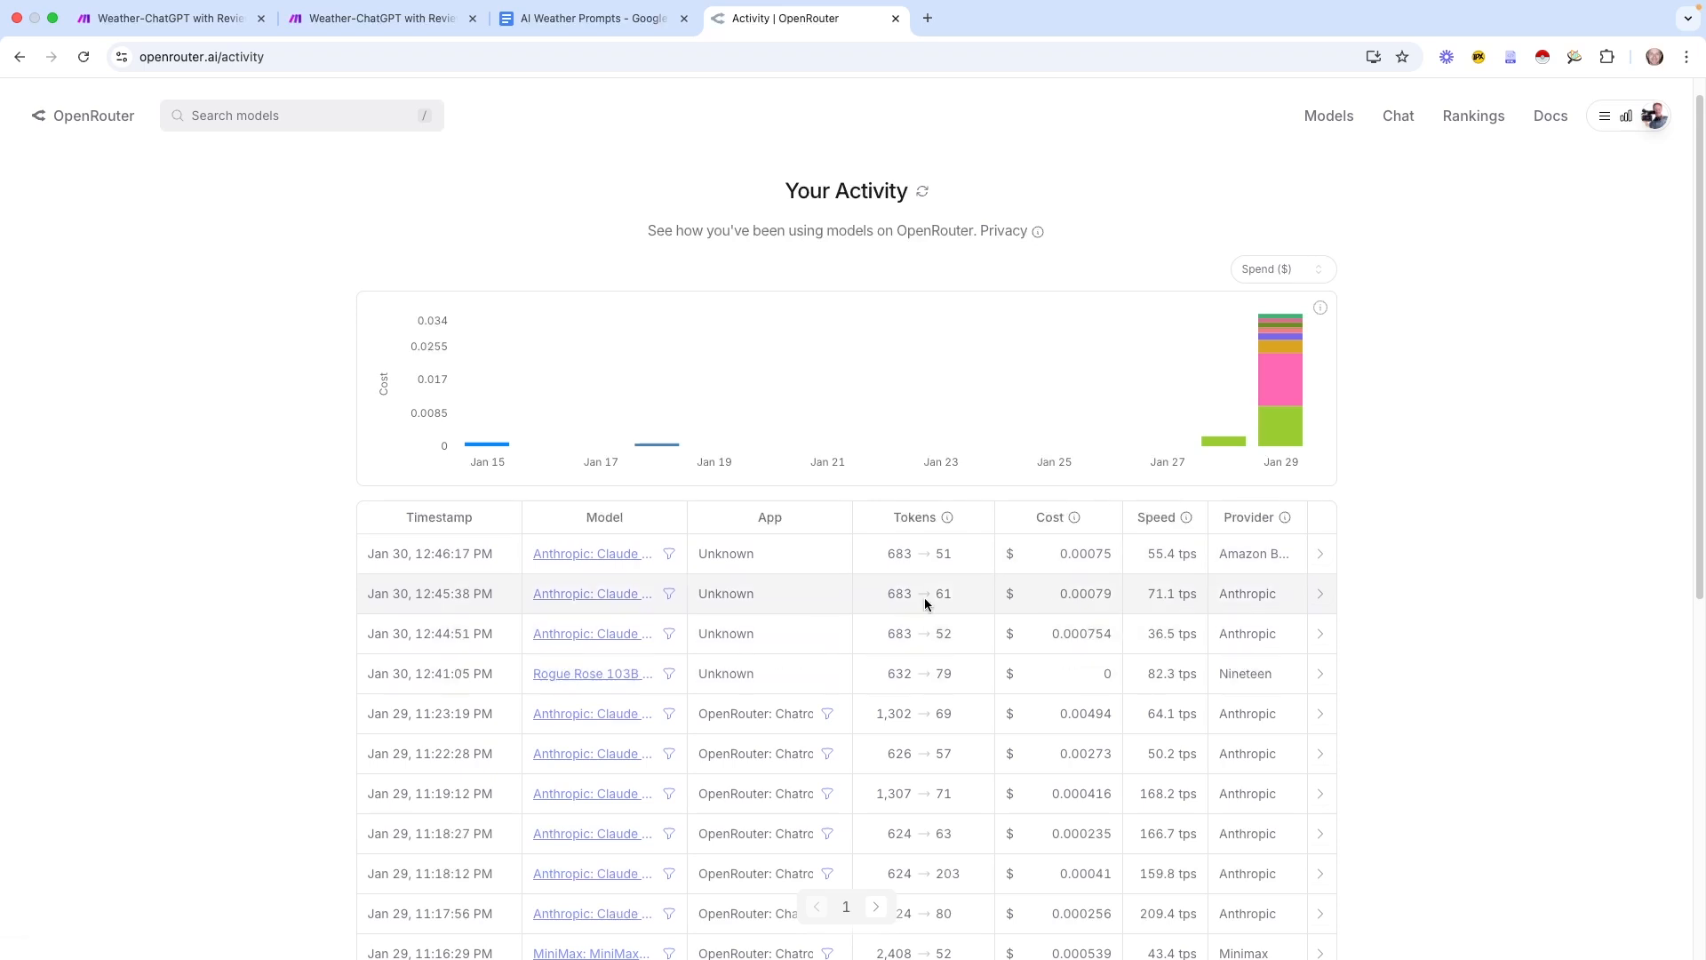
mouse_move(948, 519)
left_click_drag(1071, 594, 1109, 594)
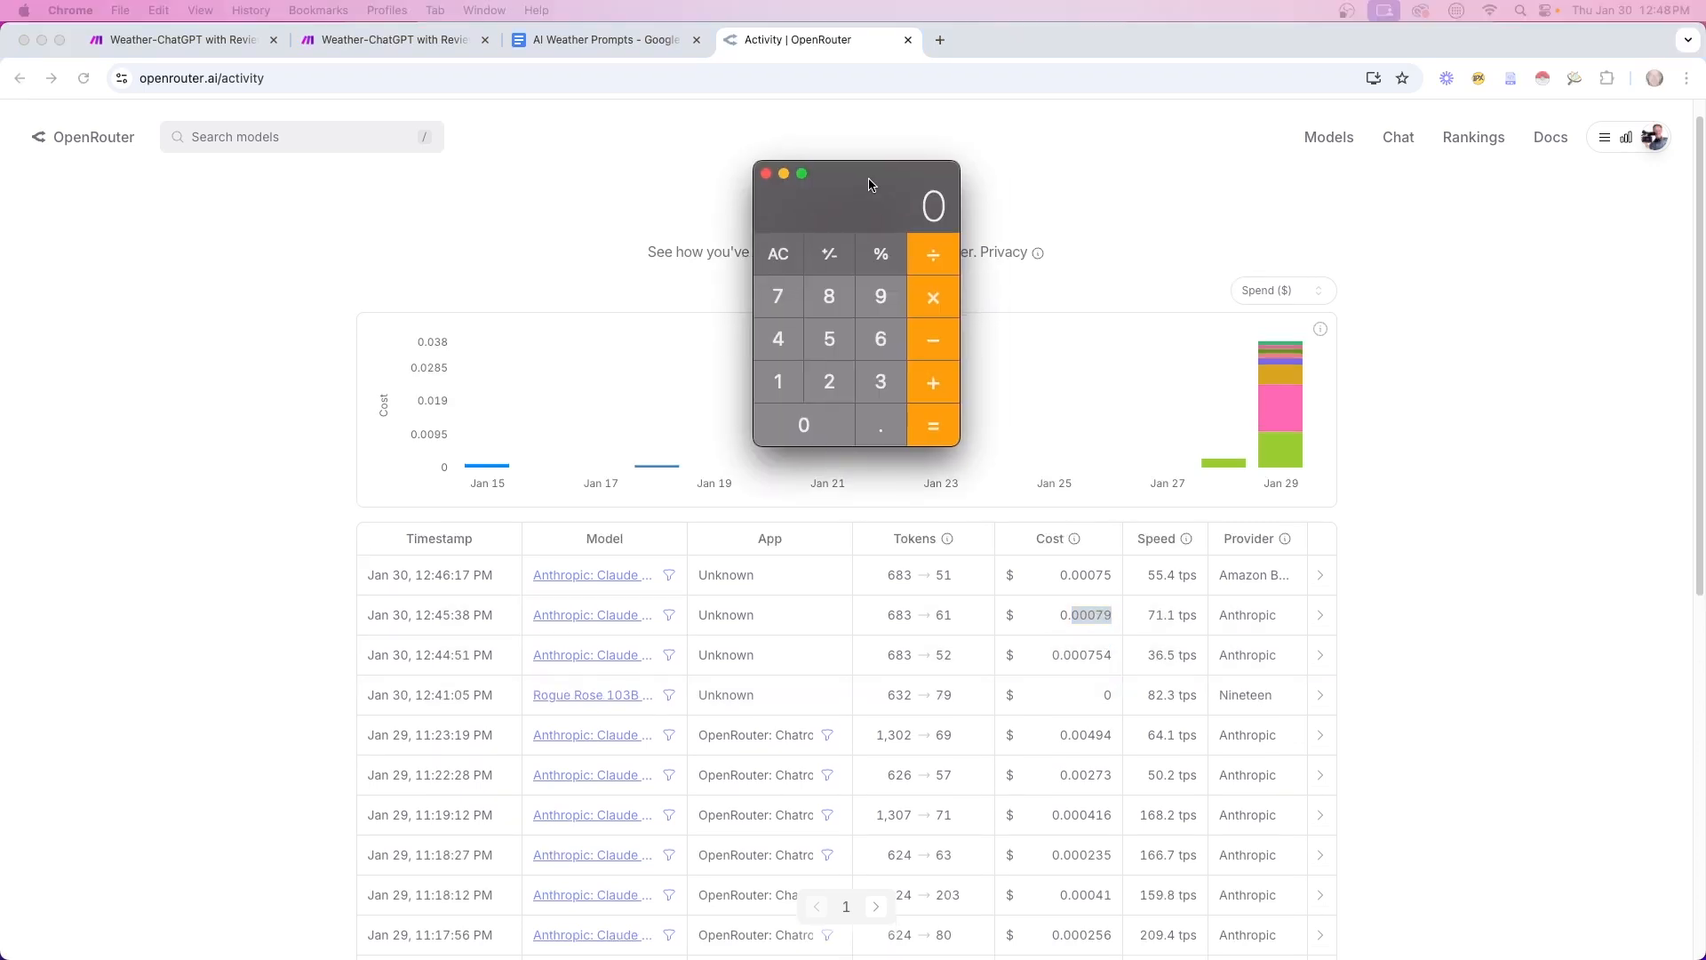
left_click_drag(869, 182, 862, 184)
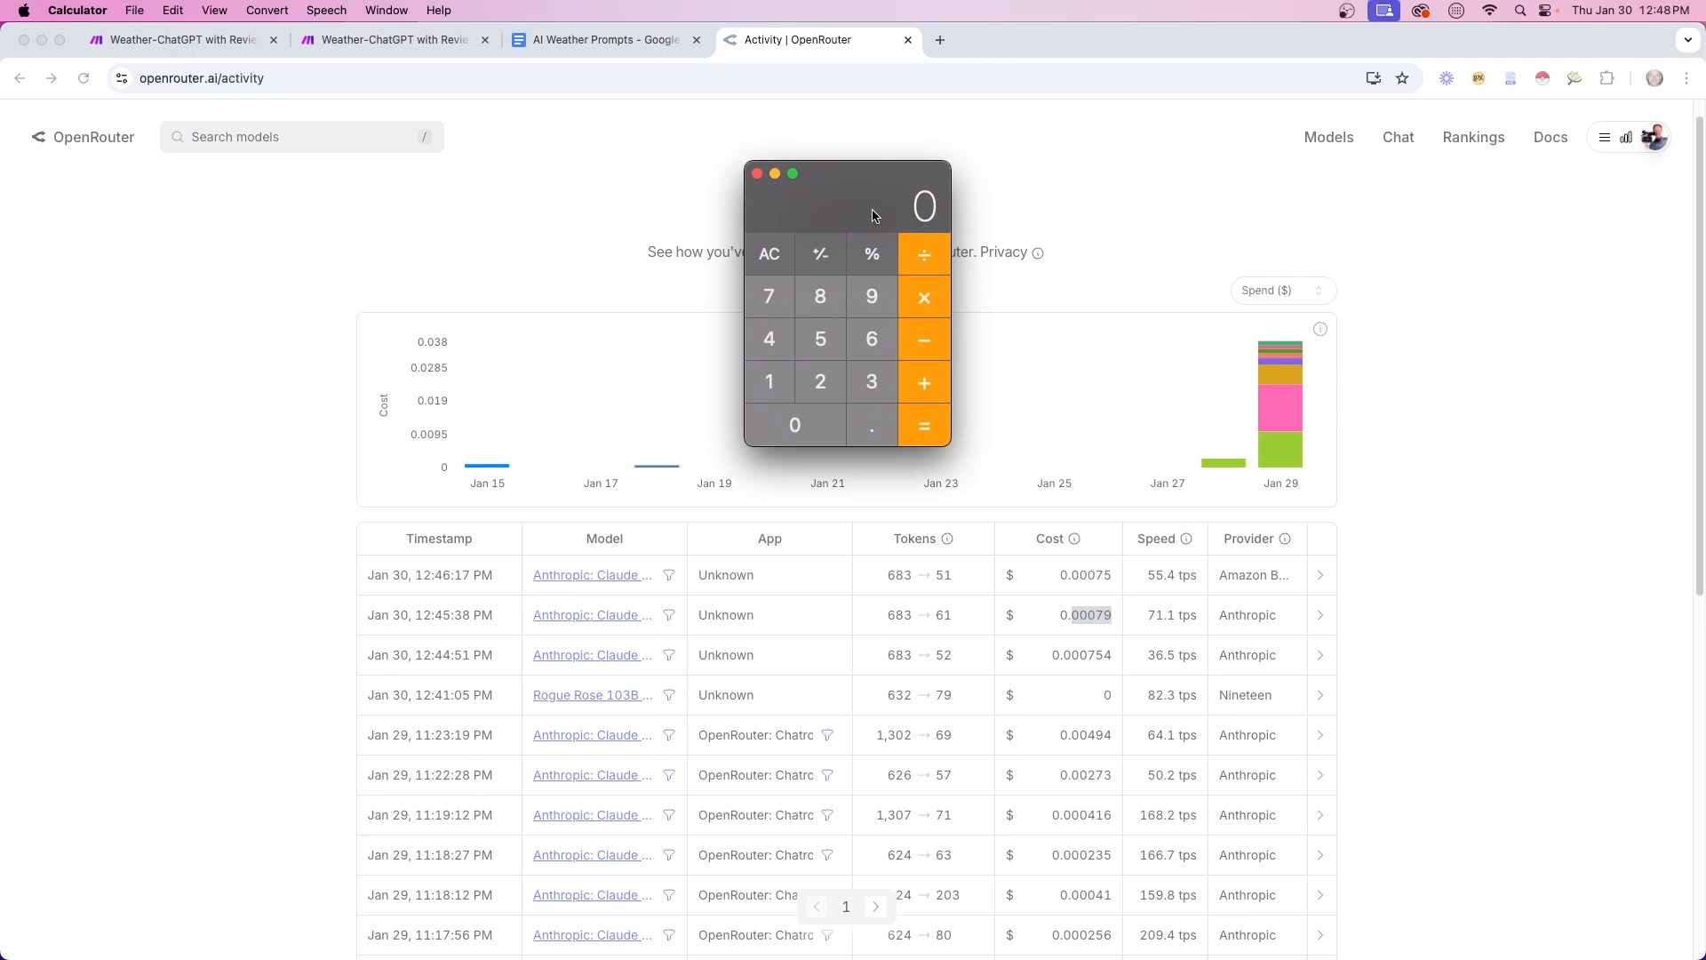
Compute 5 ÷ 0.00079 runs per $5, then 6329 ÷ 3
type("5")
key("slash")
type(".00")
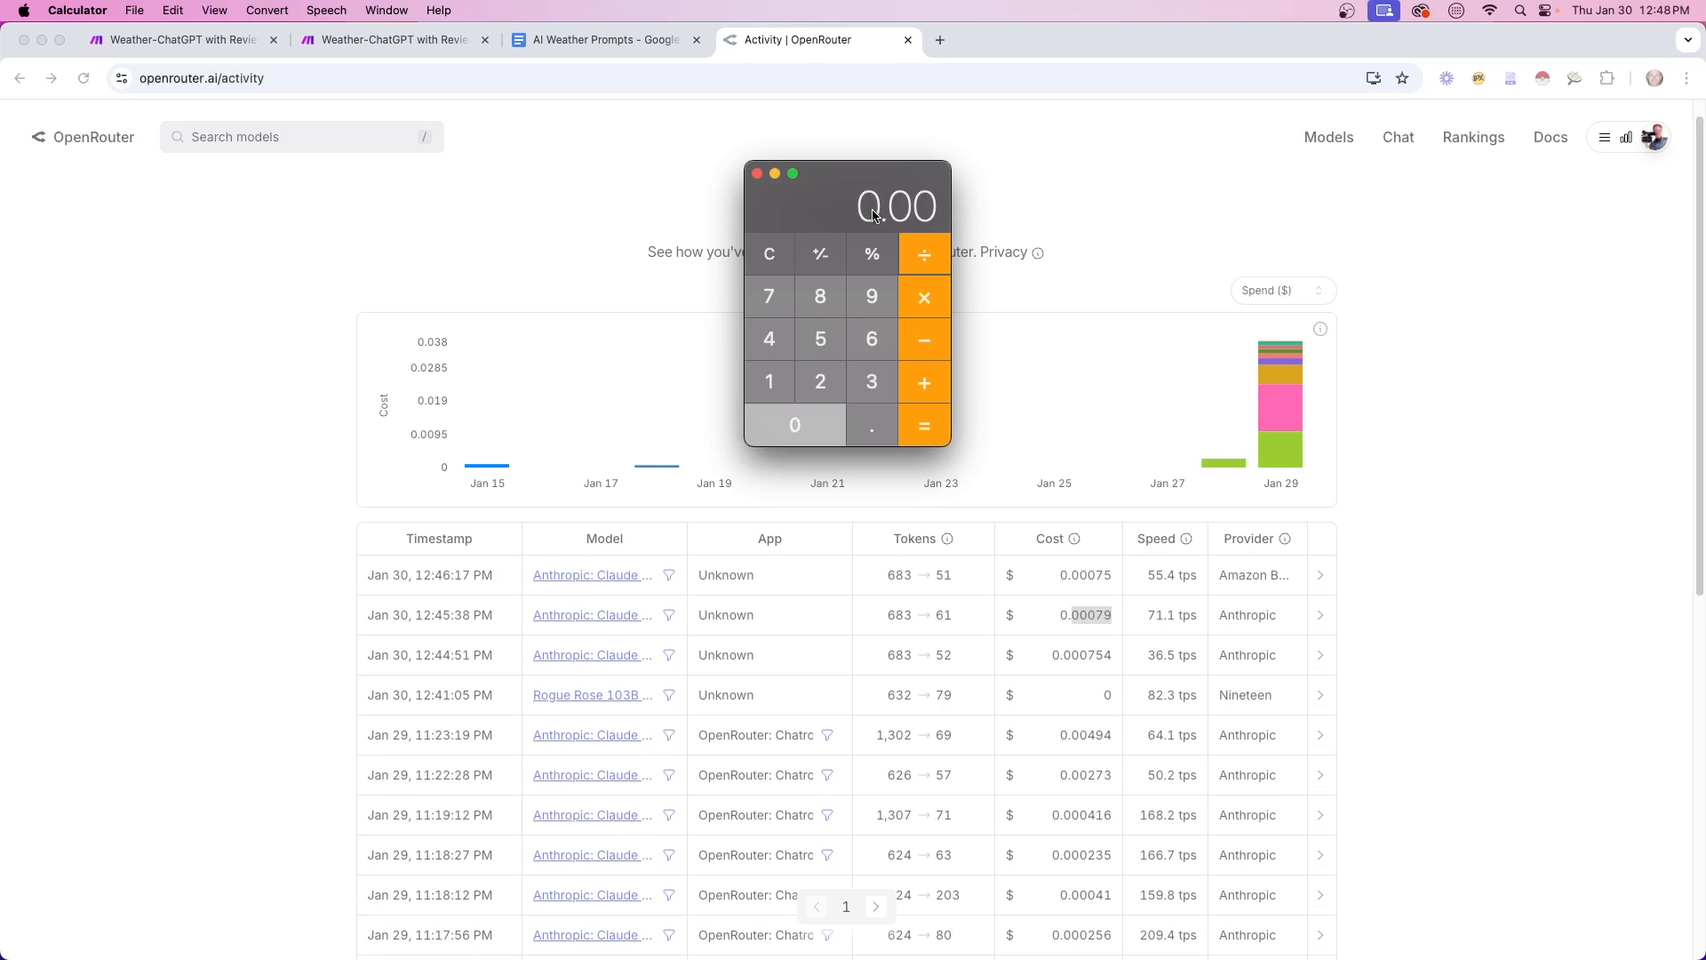
type("079")
key("Return")
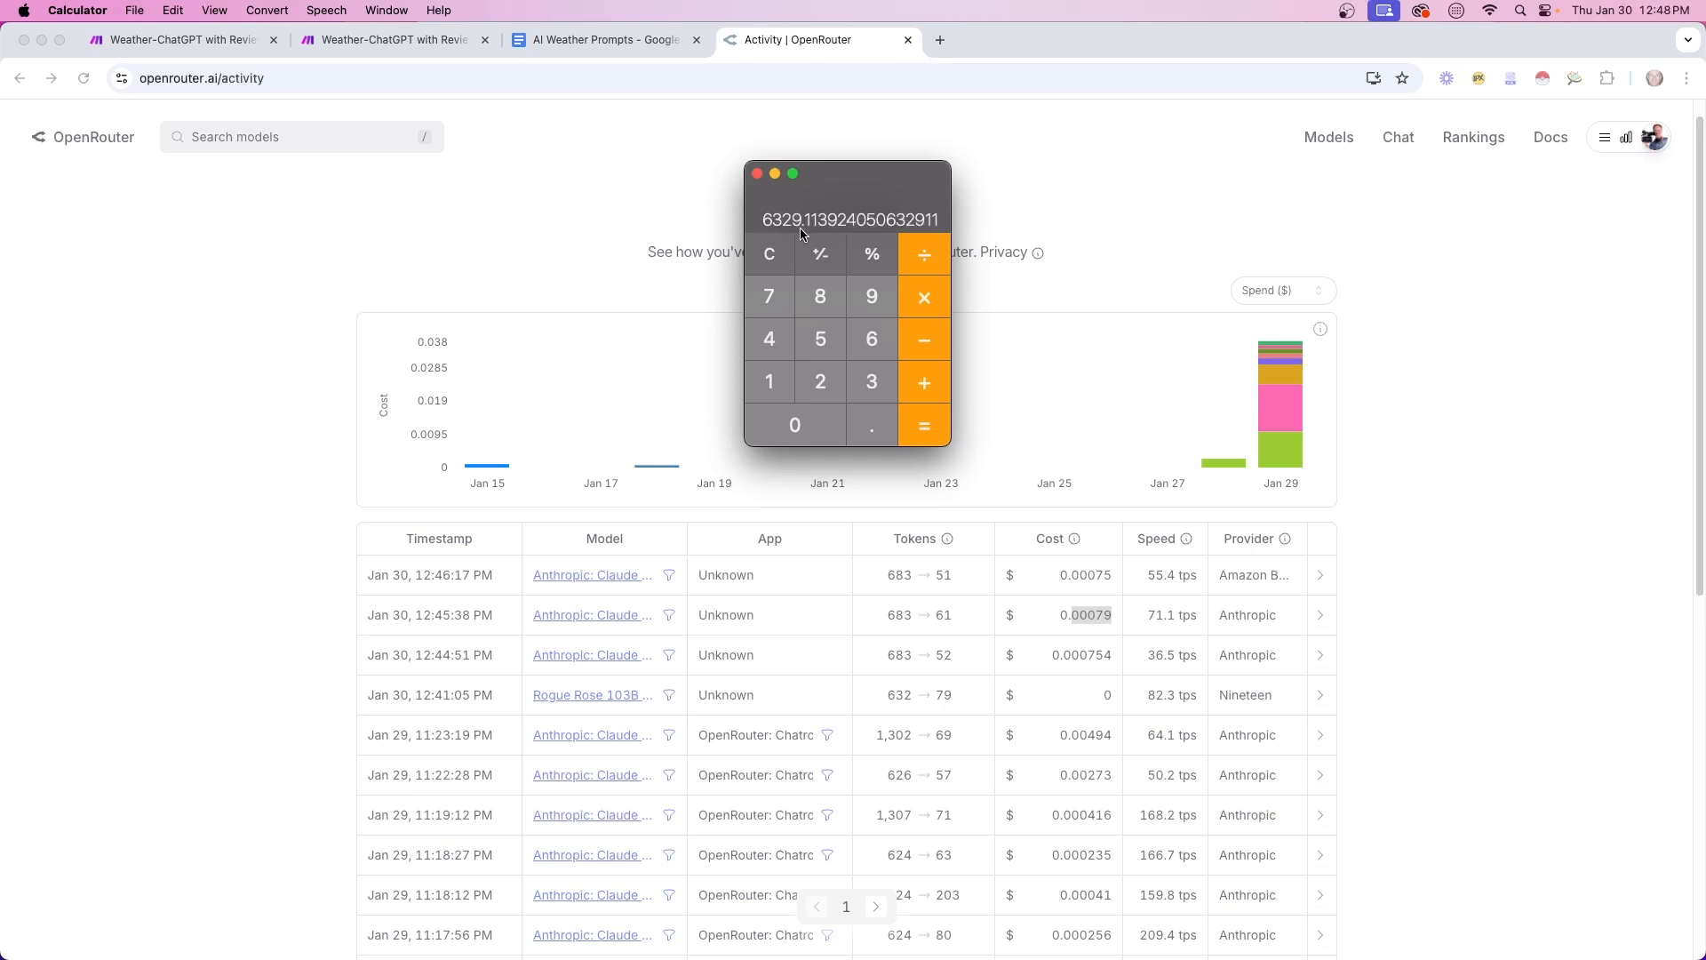
left_click(770, 254)
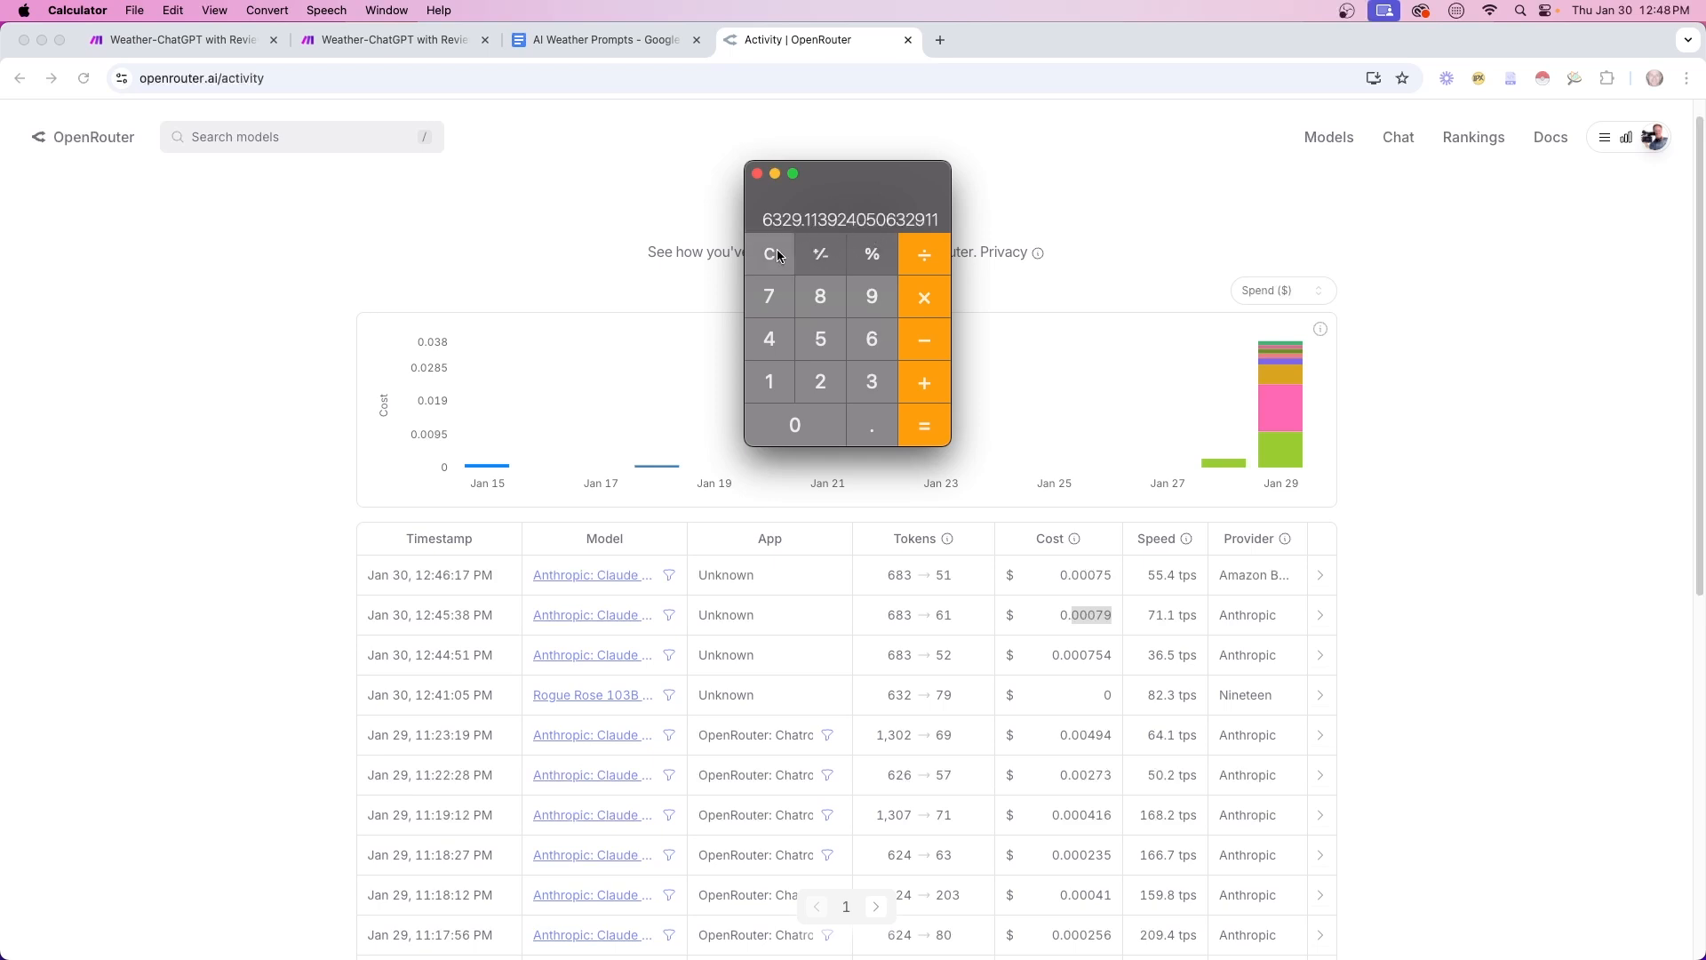
type("6329")
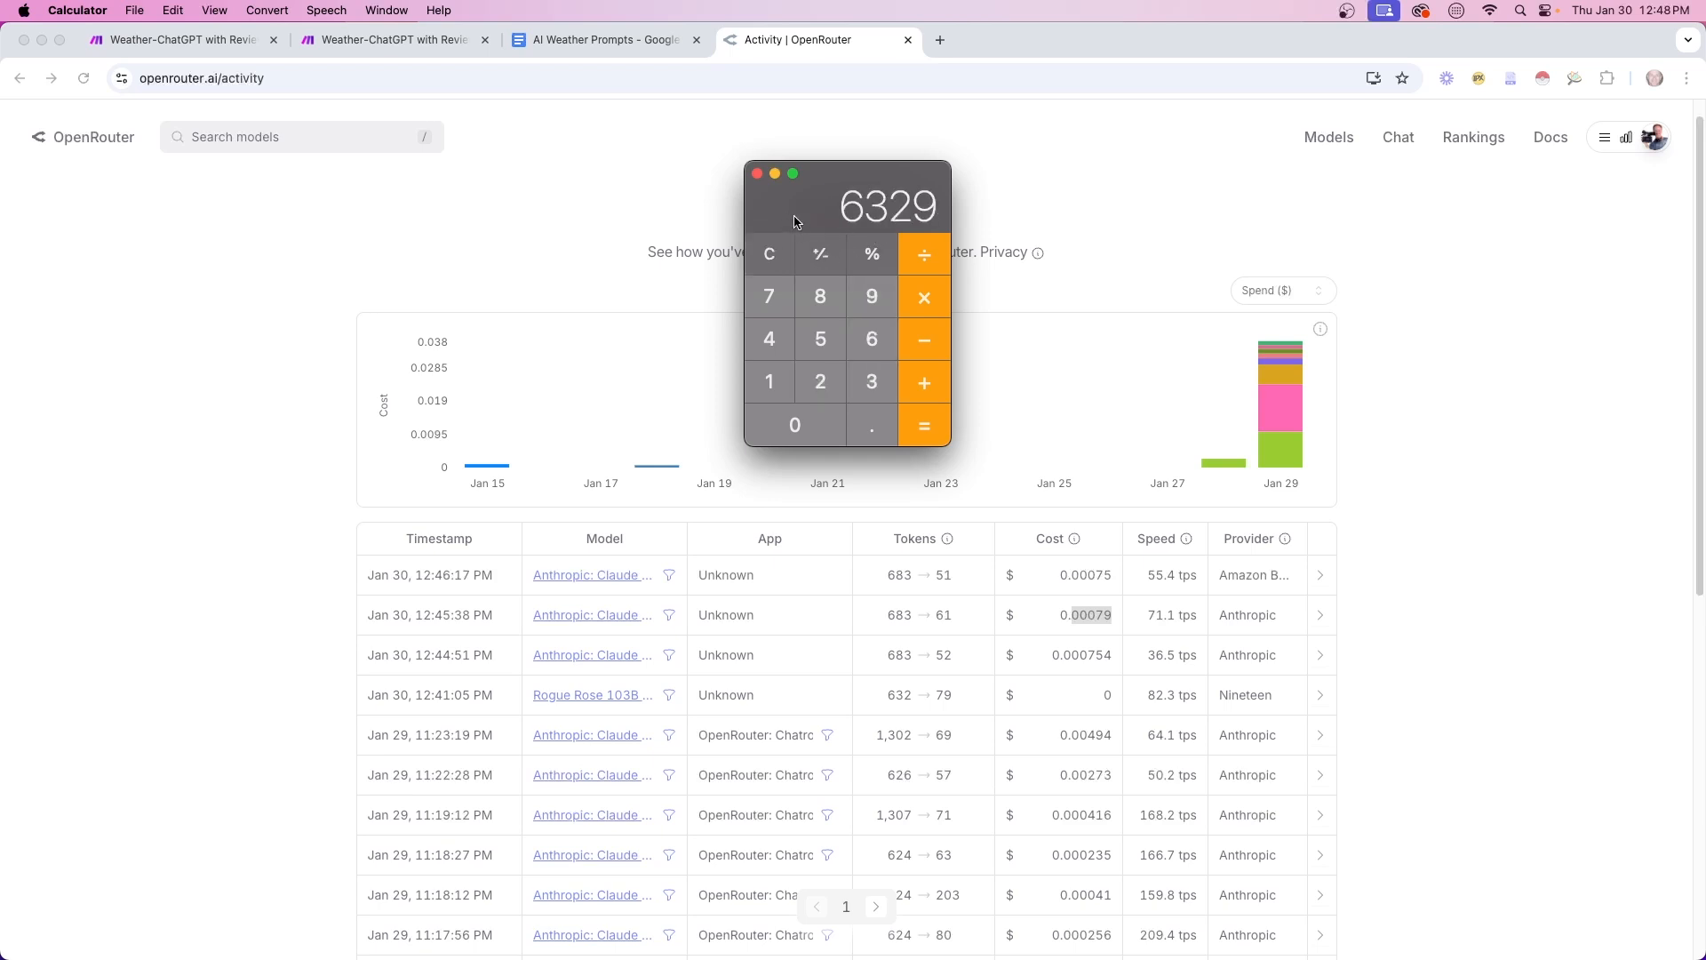
type("/3")
key("Return")
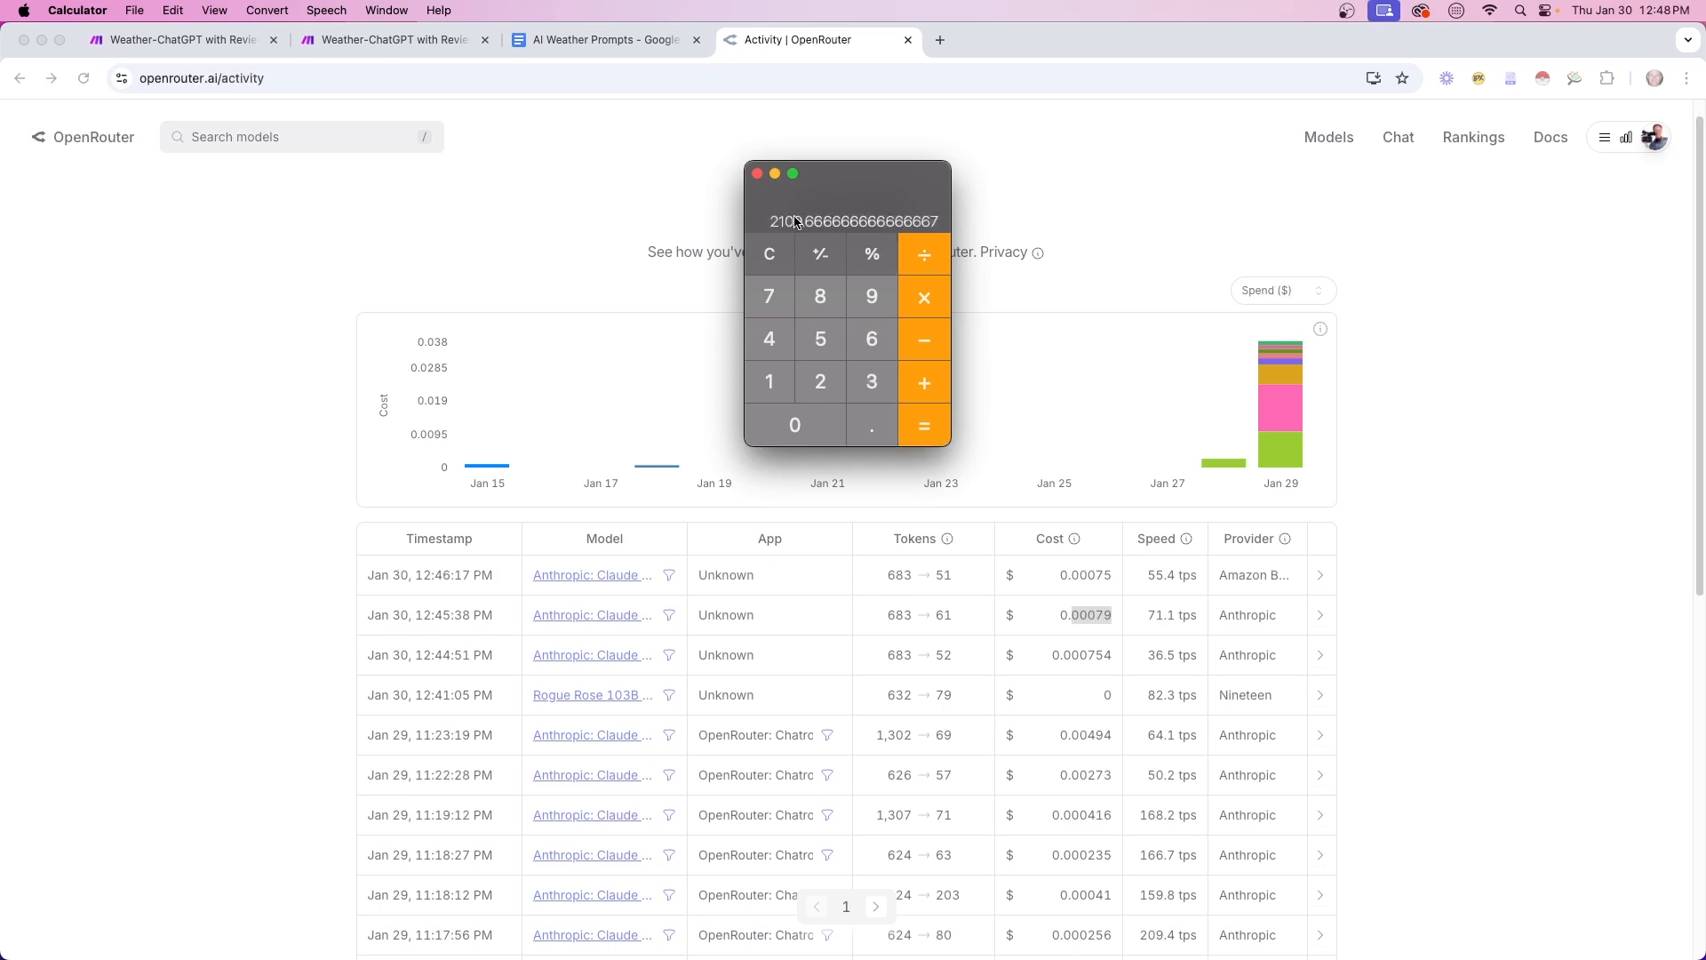
Compute 2110 ÷ 365, then return to the OpenRouter activity page
left_click(769, 258)
type("2110")
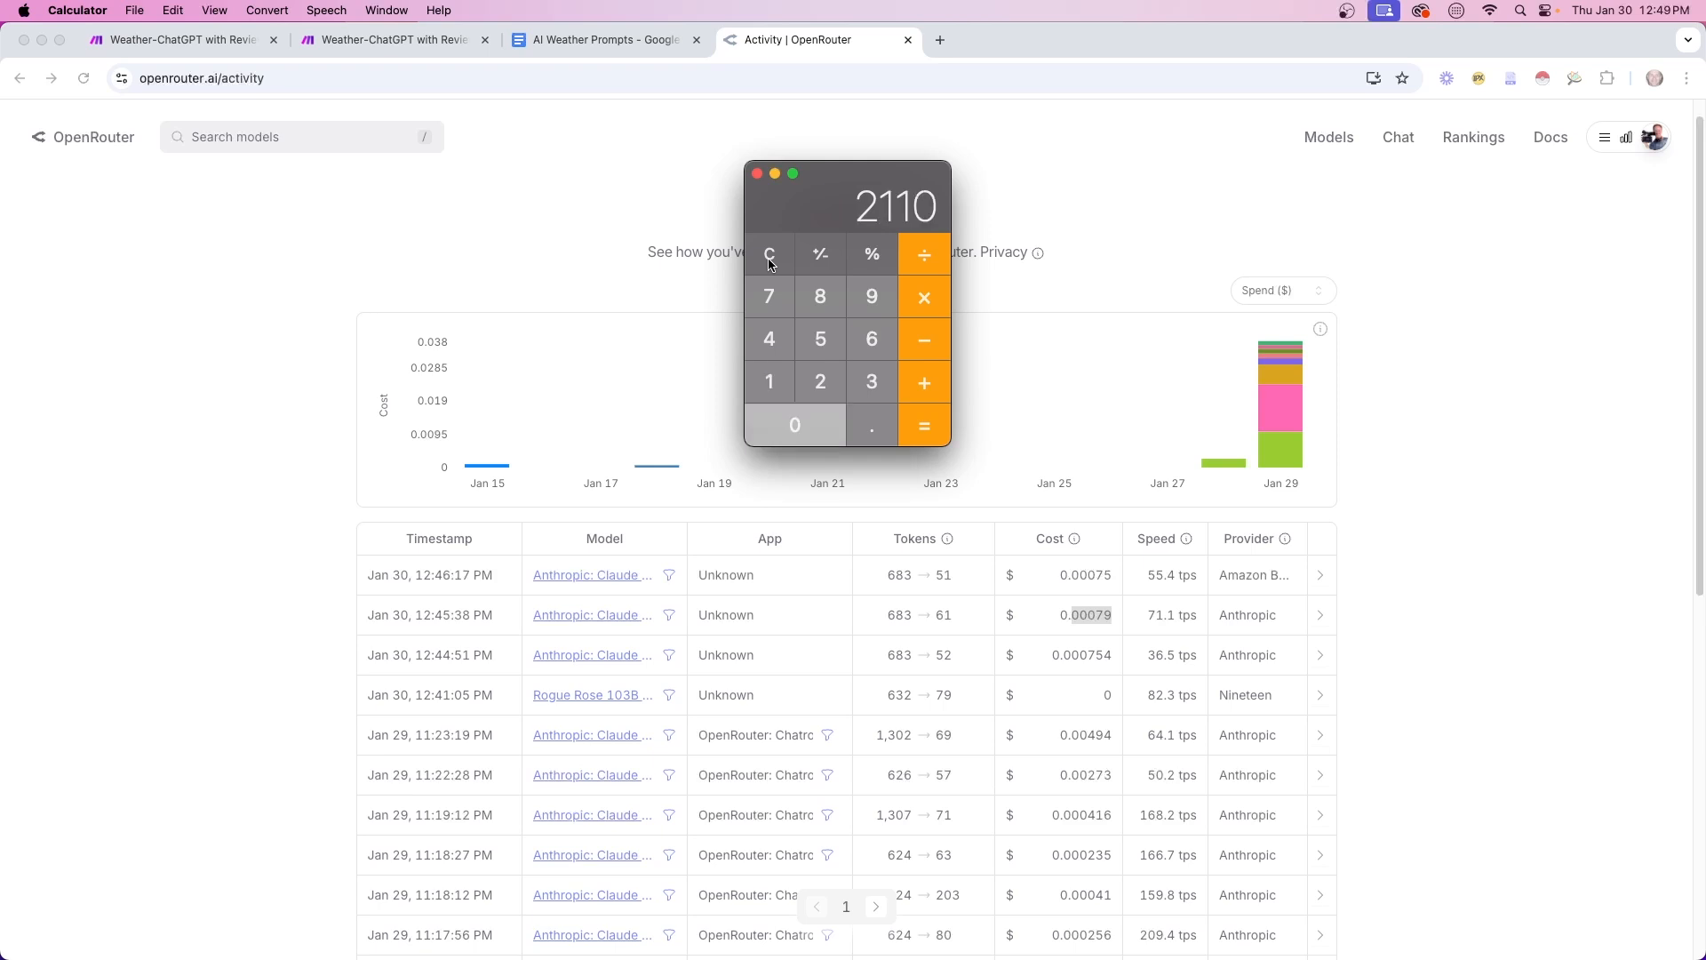
type("/365")
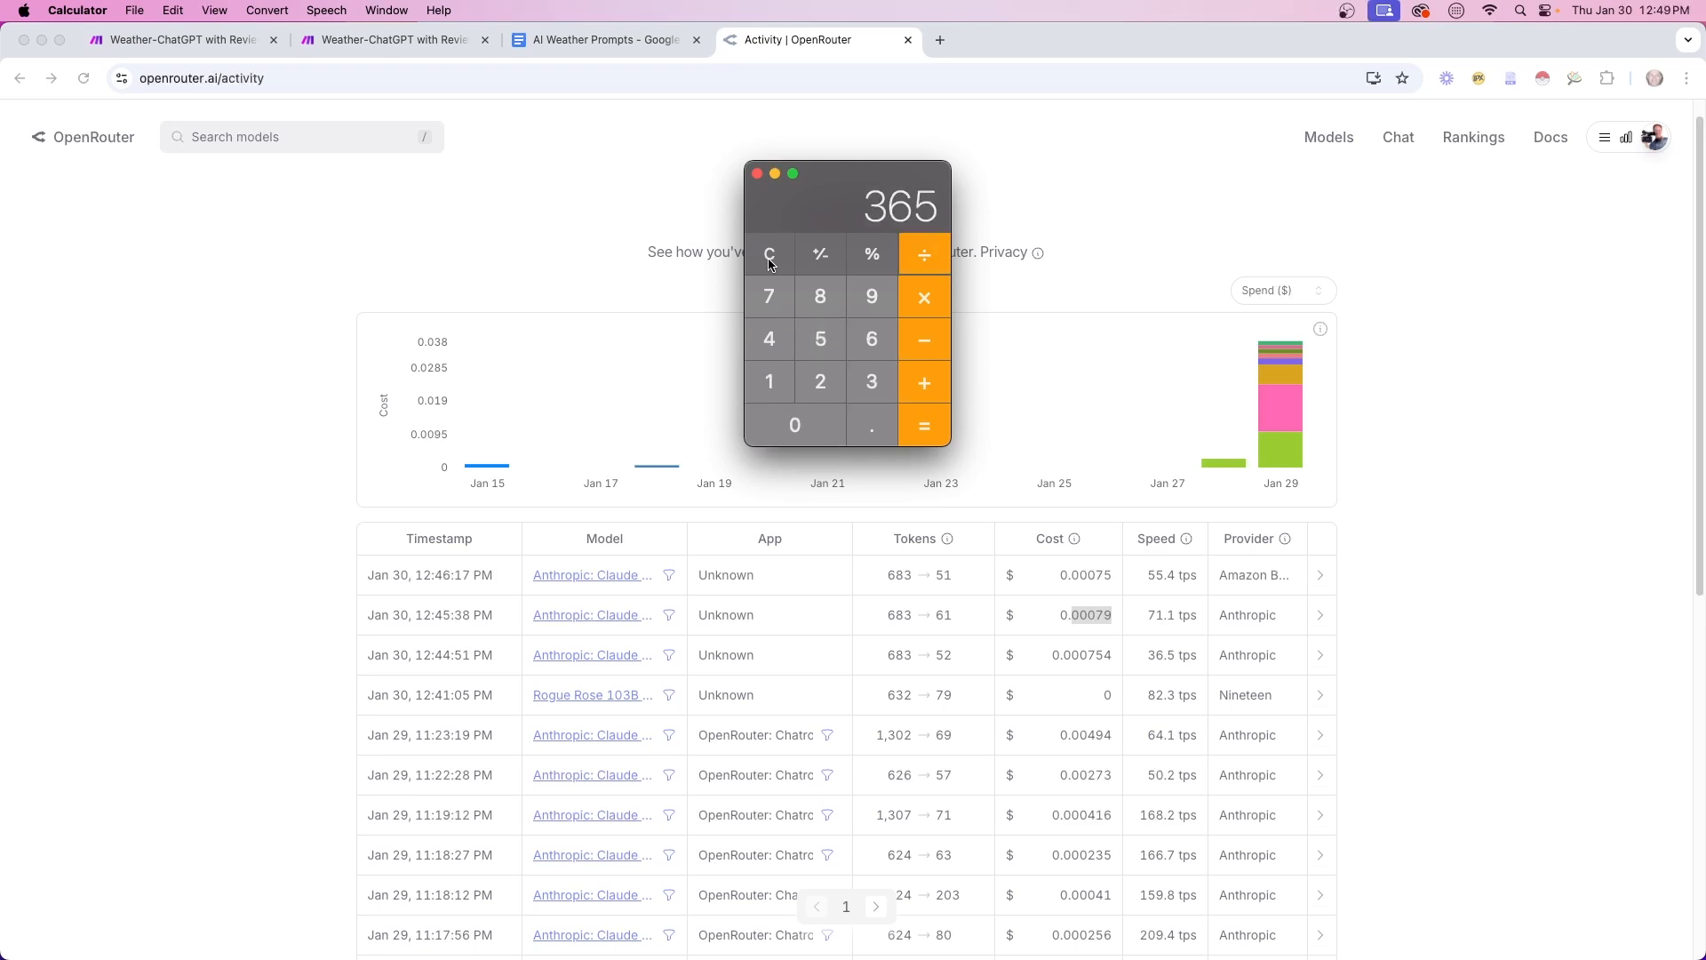
key("Return")
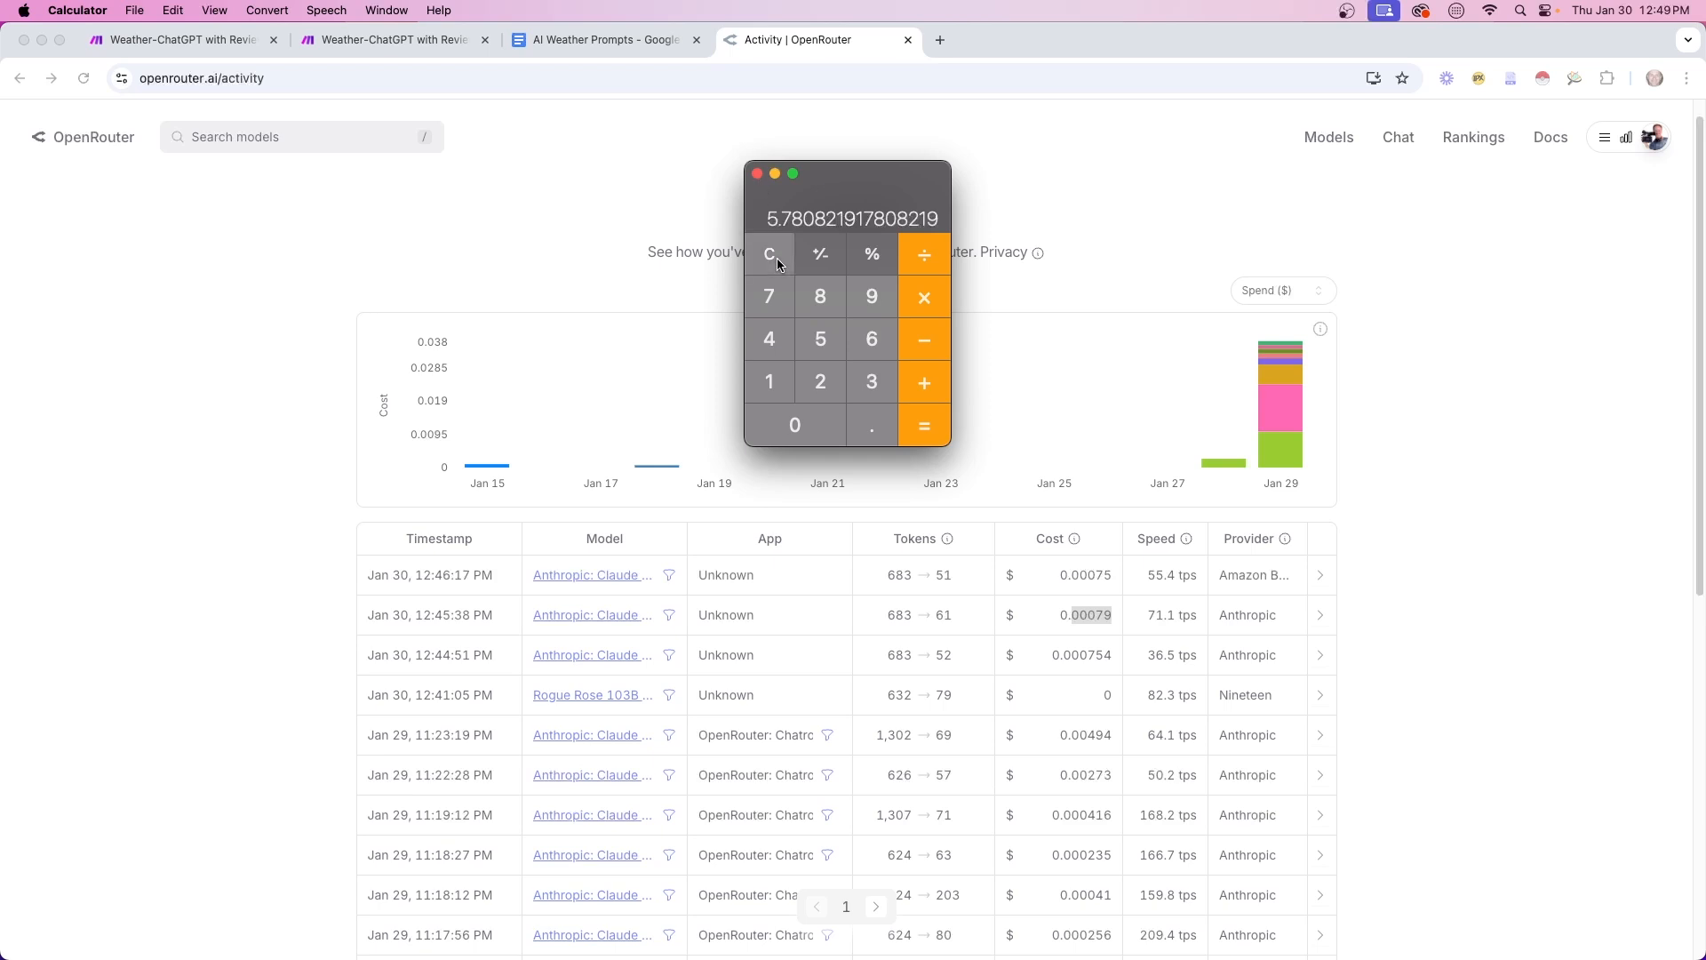
left_click(777, 258)
scroll(678, 656, "down", 4)
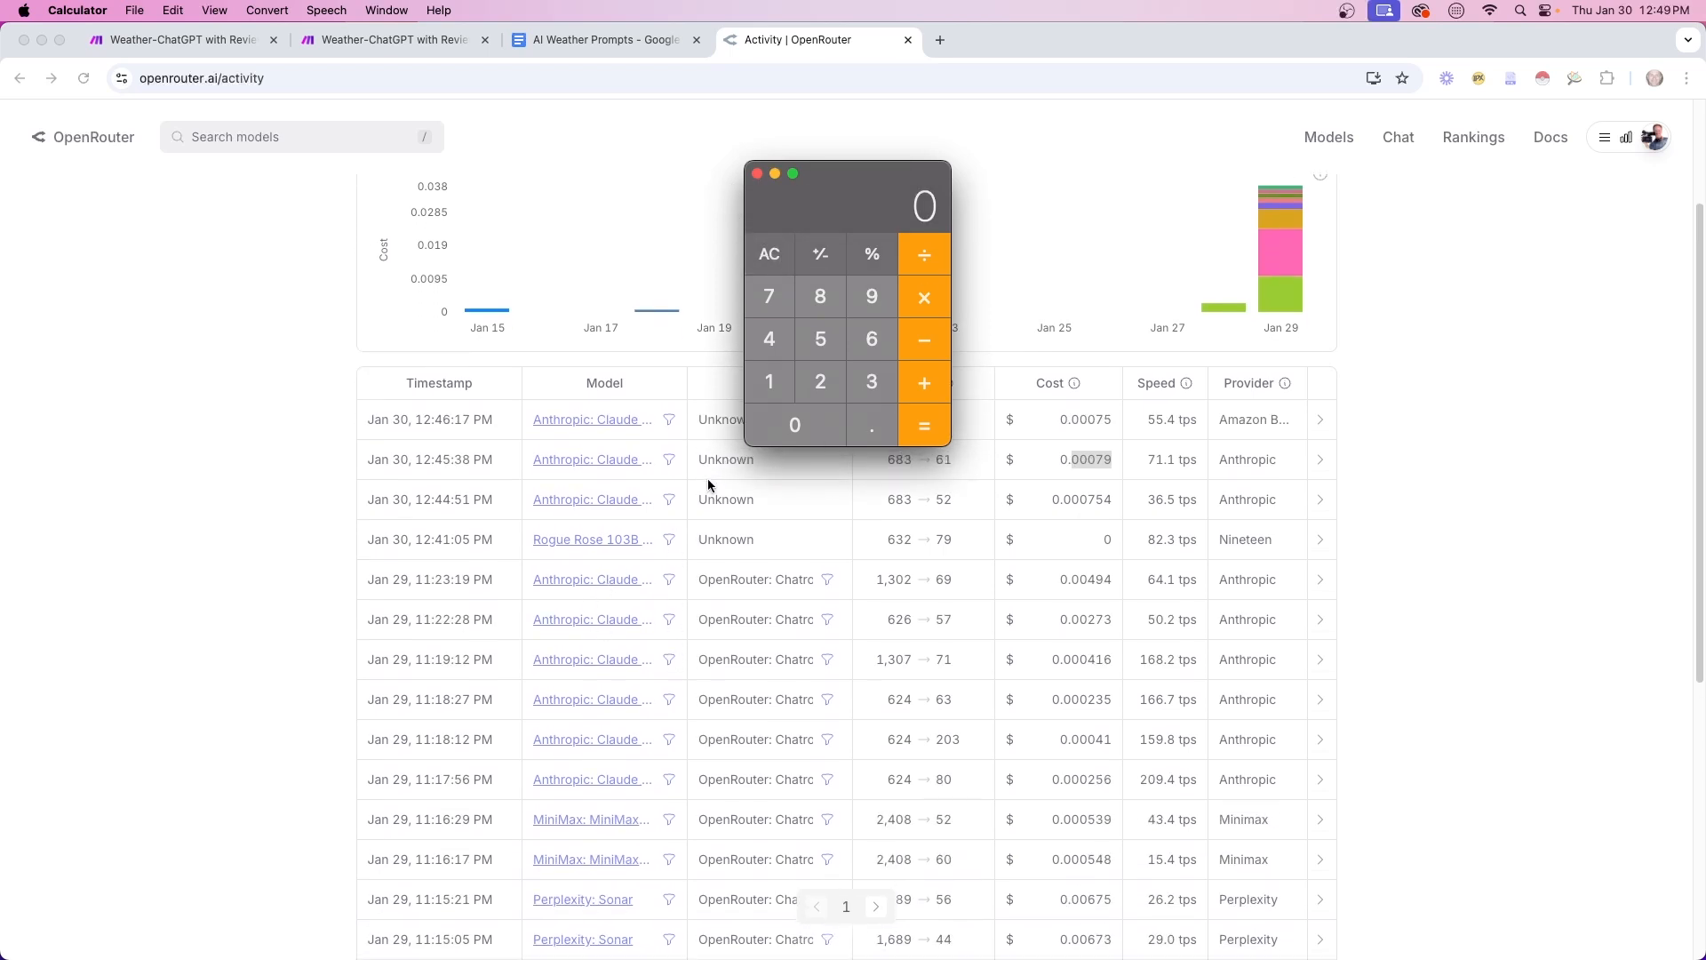
left_click(289, 573)
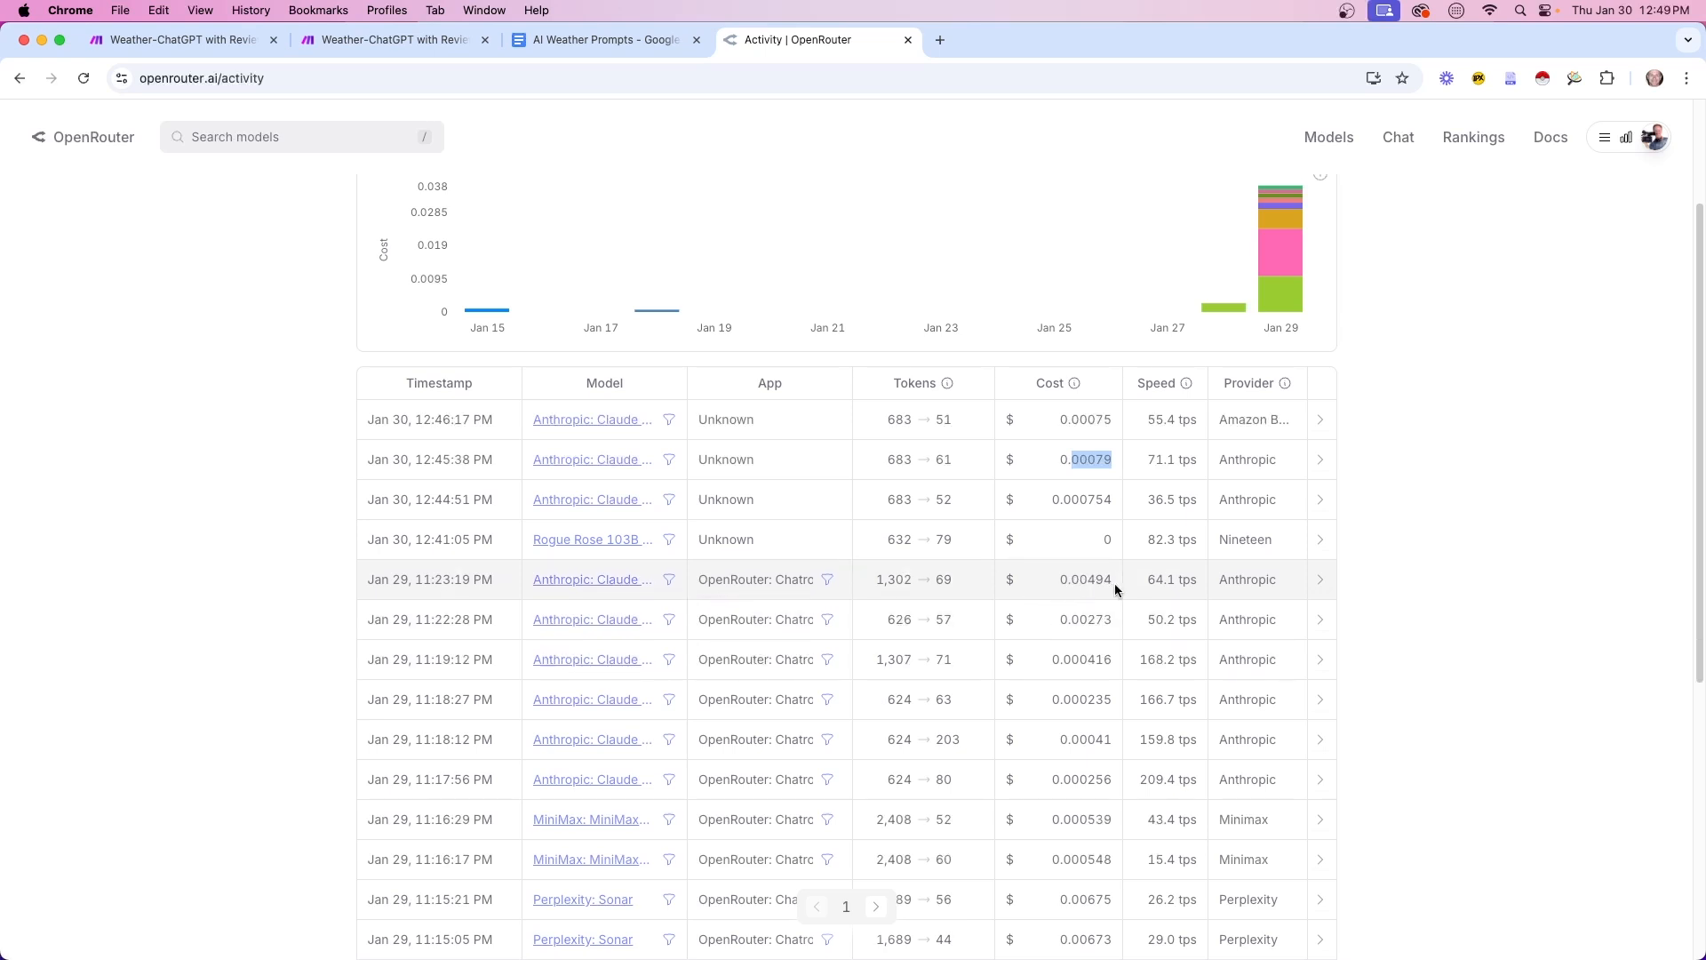
Compute 5 ÷ 0.00494, then 1012 ÷ 3, giving 337.3333333333333
left_click_drag(1705, 258, 818, 194)
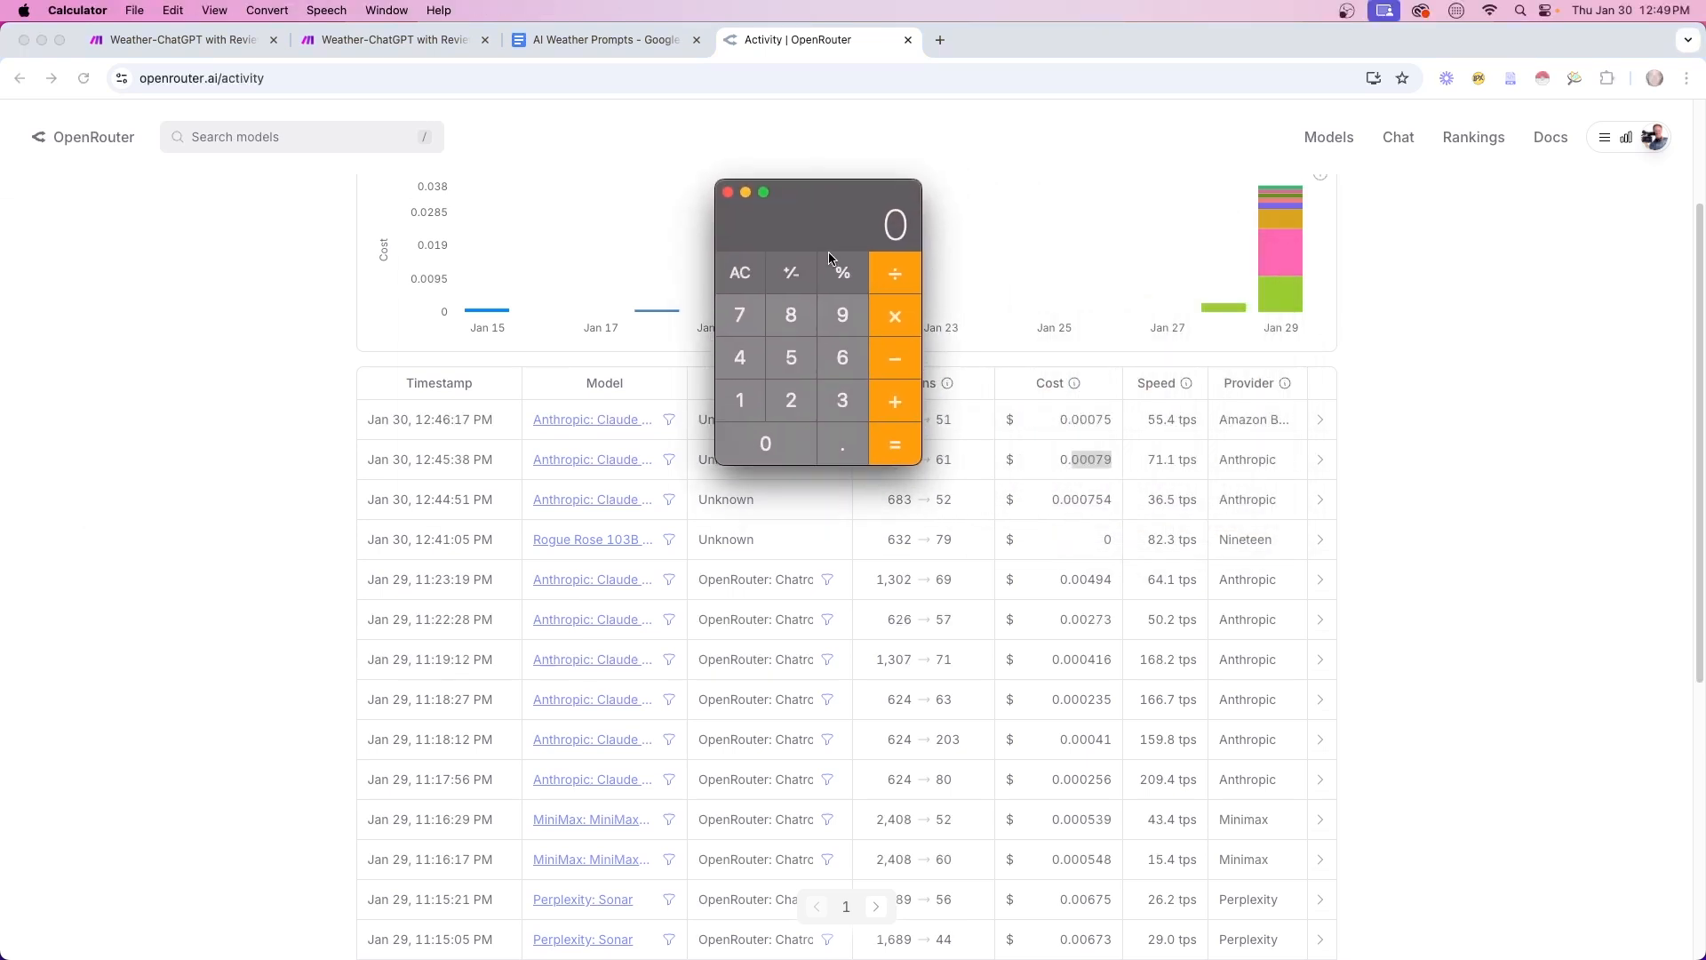
type("5")
key("slash")
type(".00494")
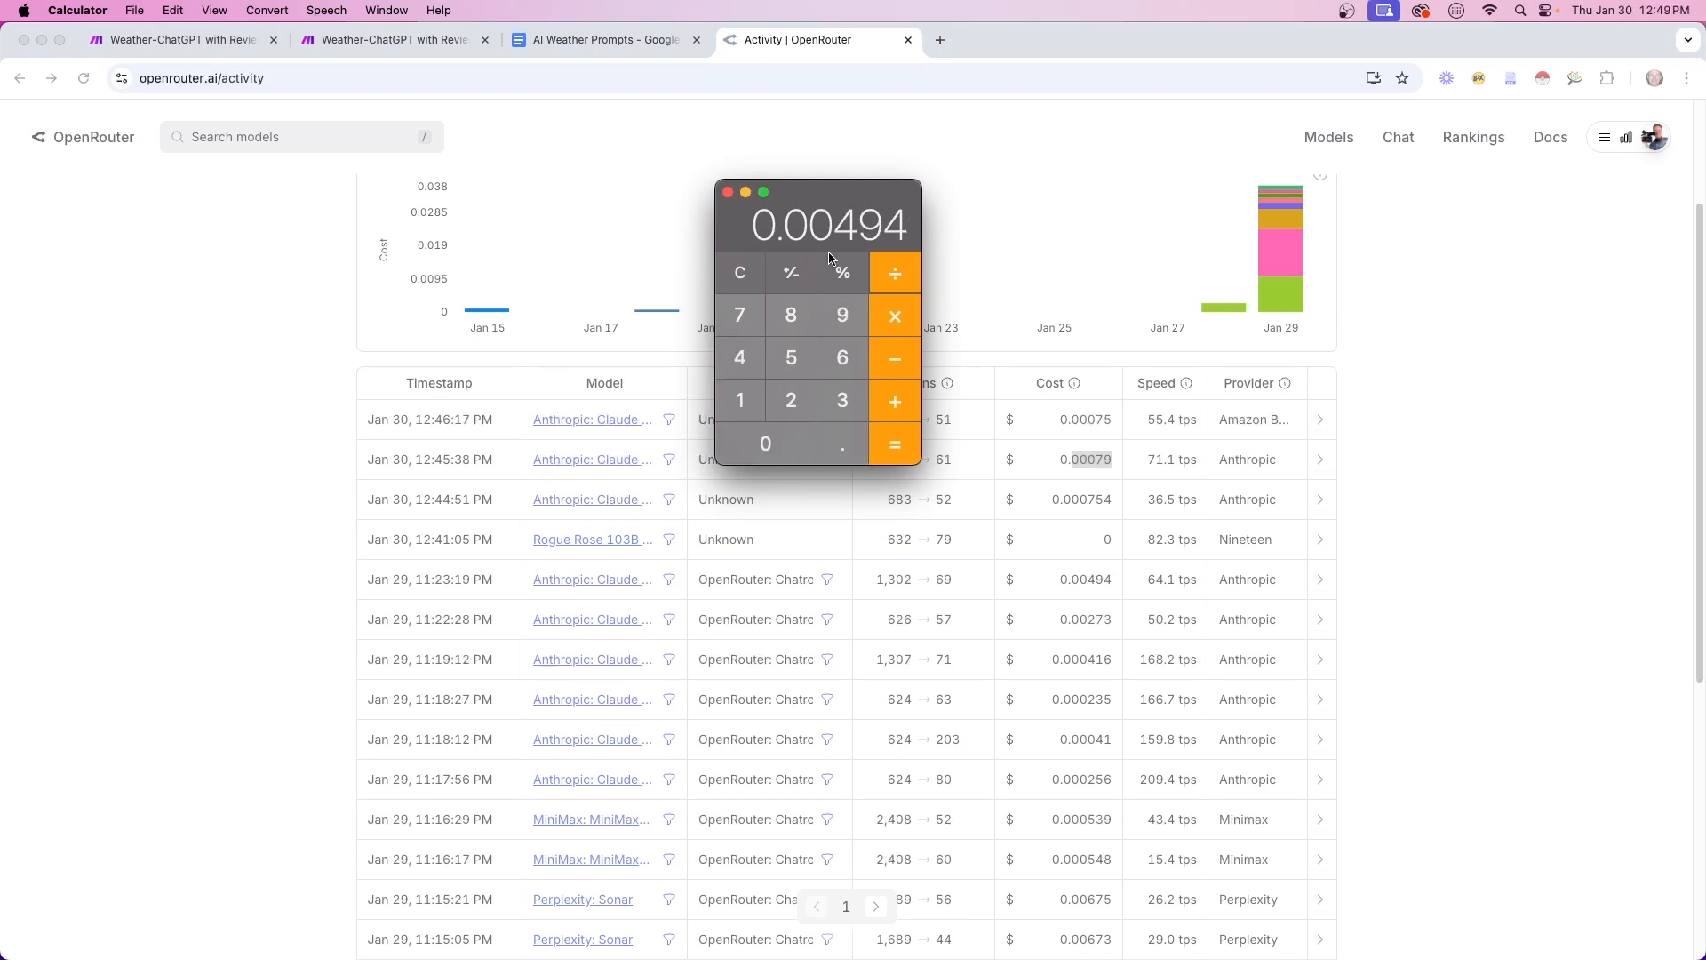
key("Return")
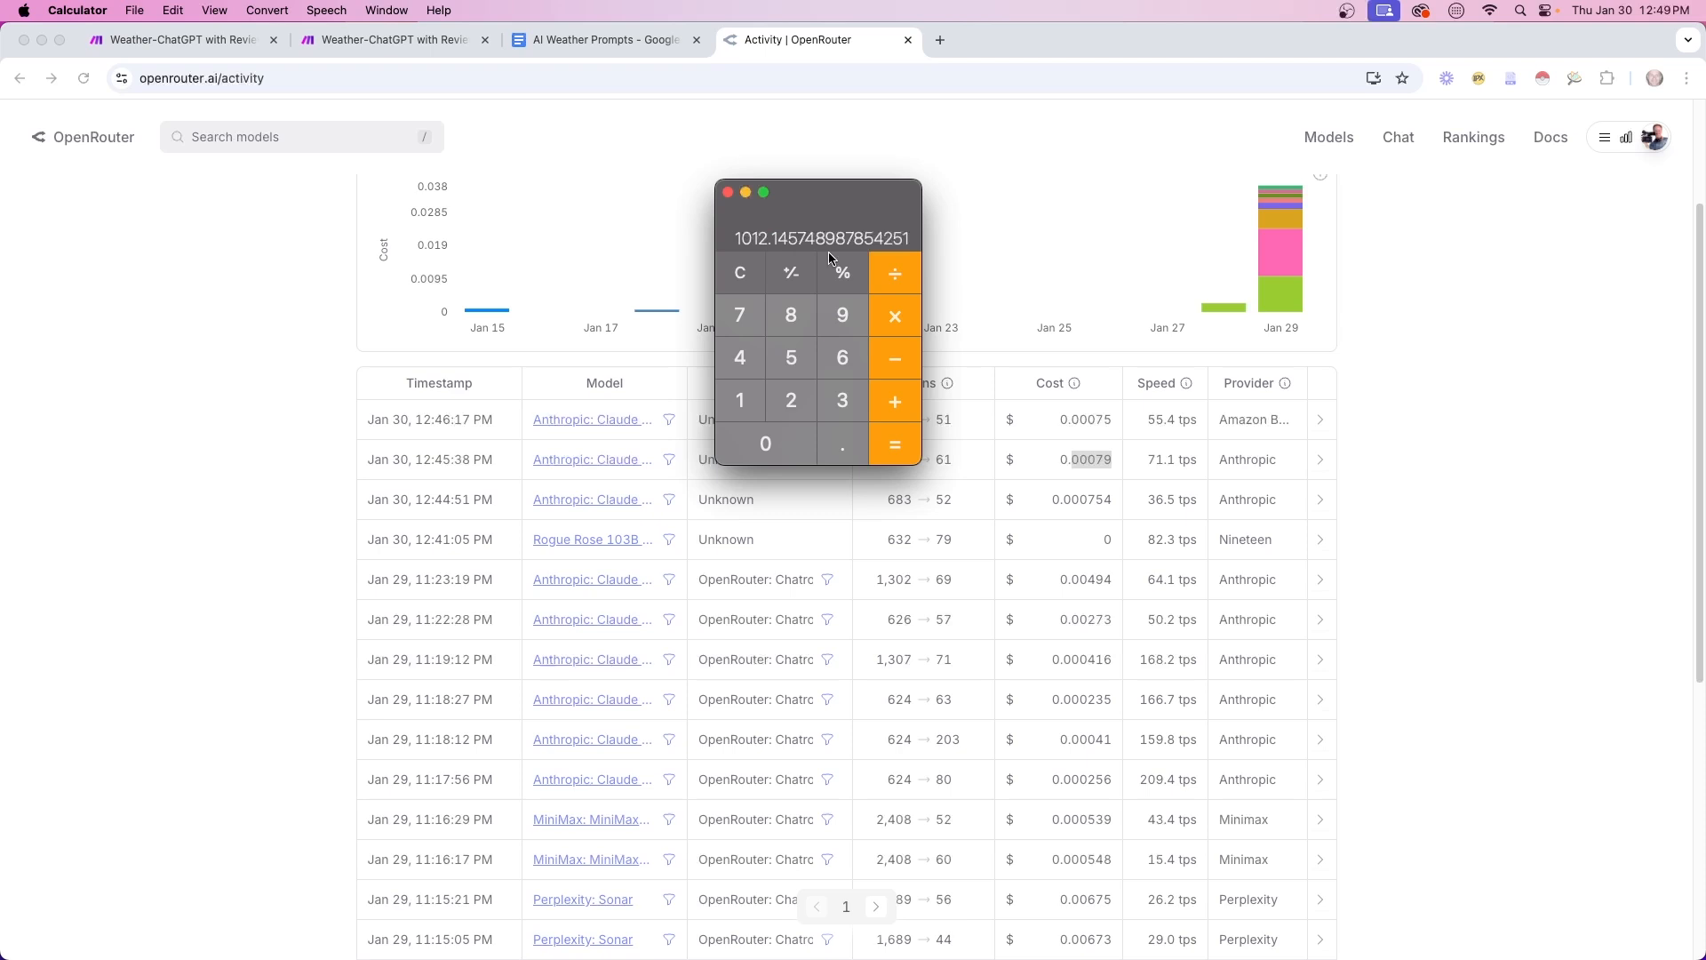
left_click(741, 274)
type("1012/3")
key("Return")
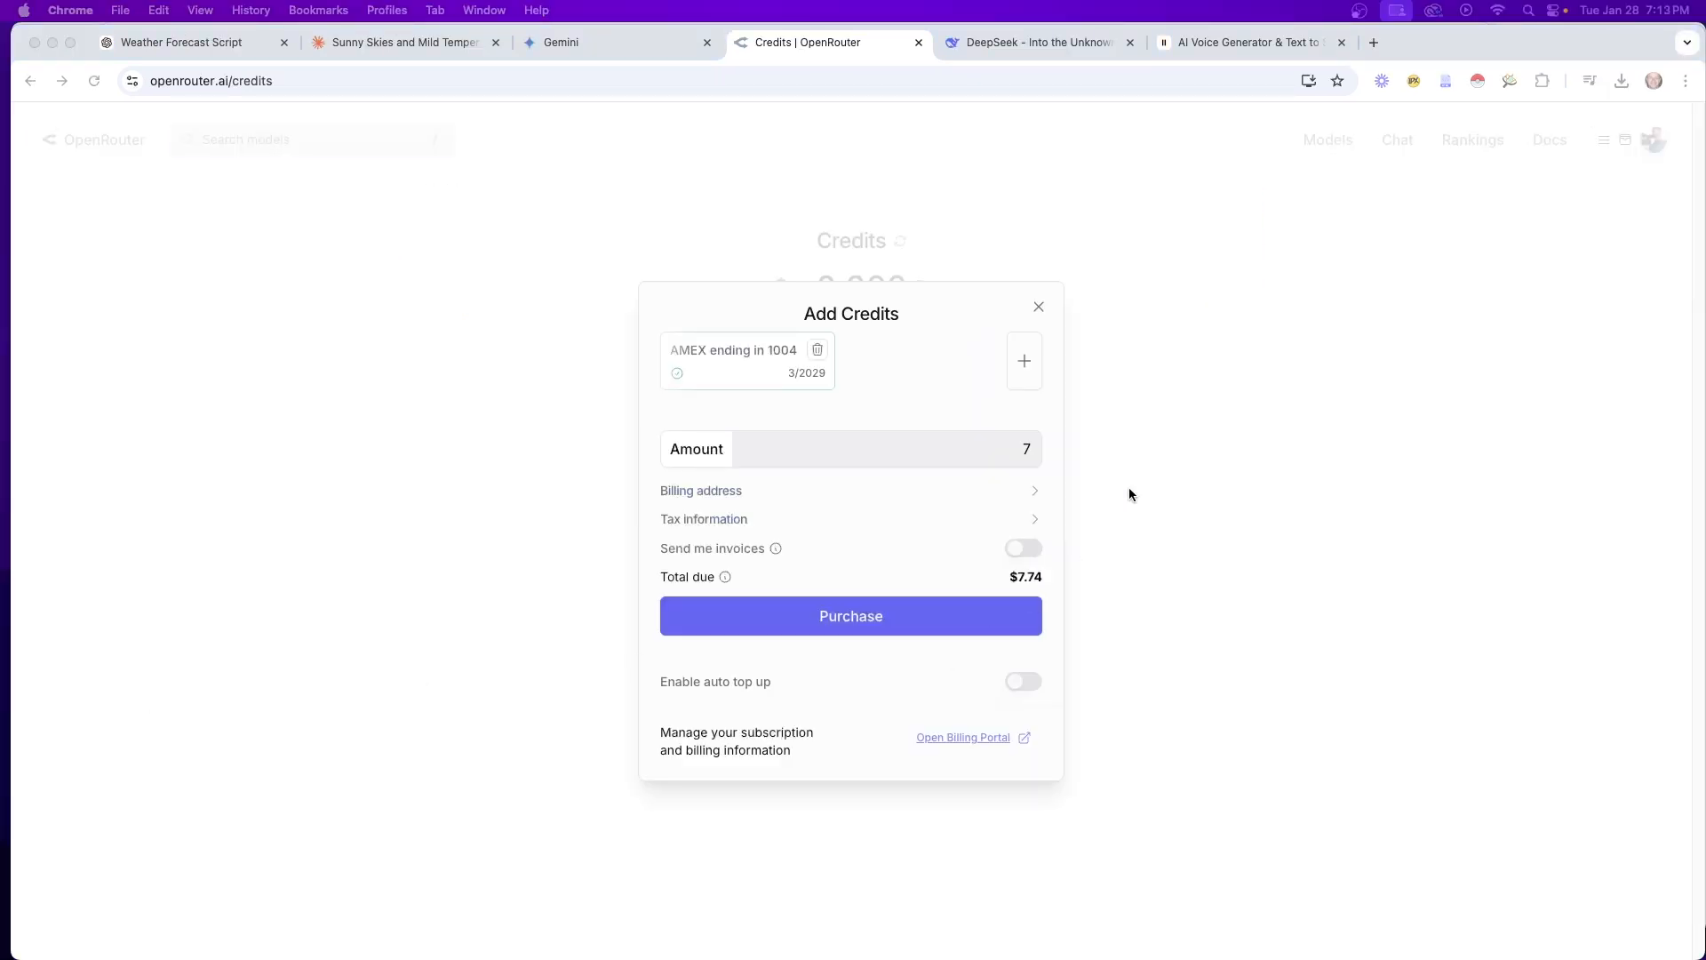
Purchase $7 of OpenRouter credits and dismiss the processing notice
left_click(963, 494)
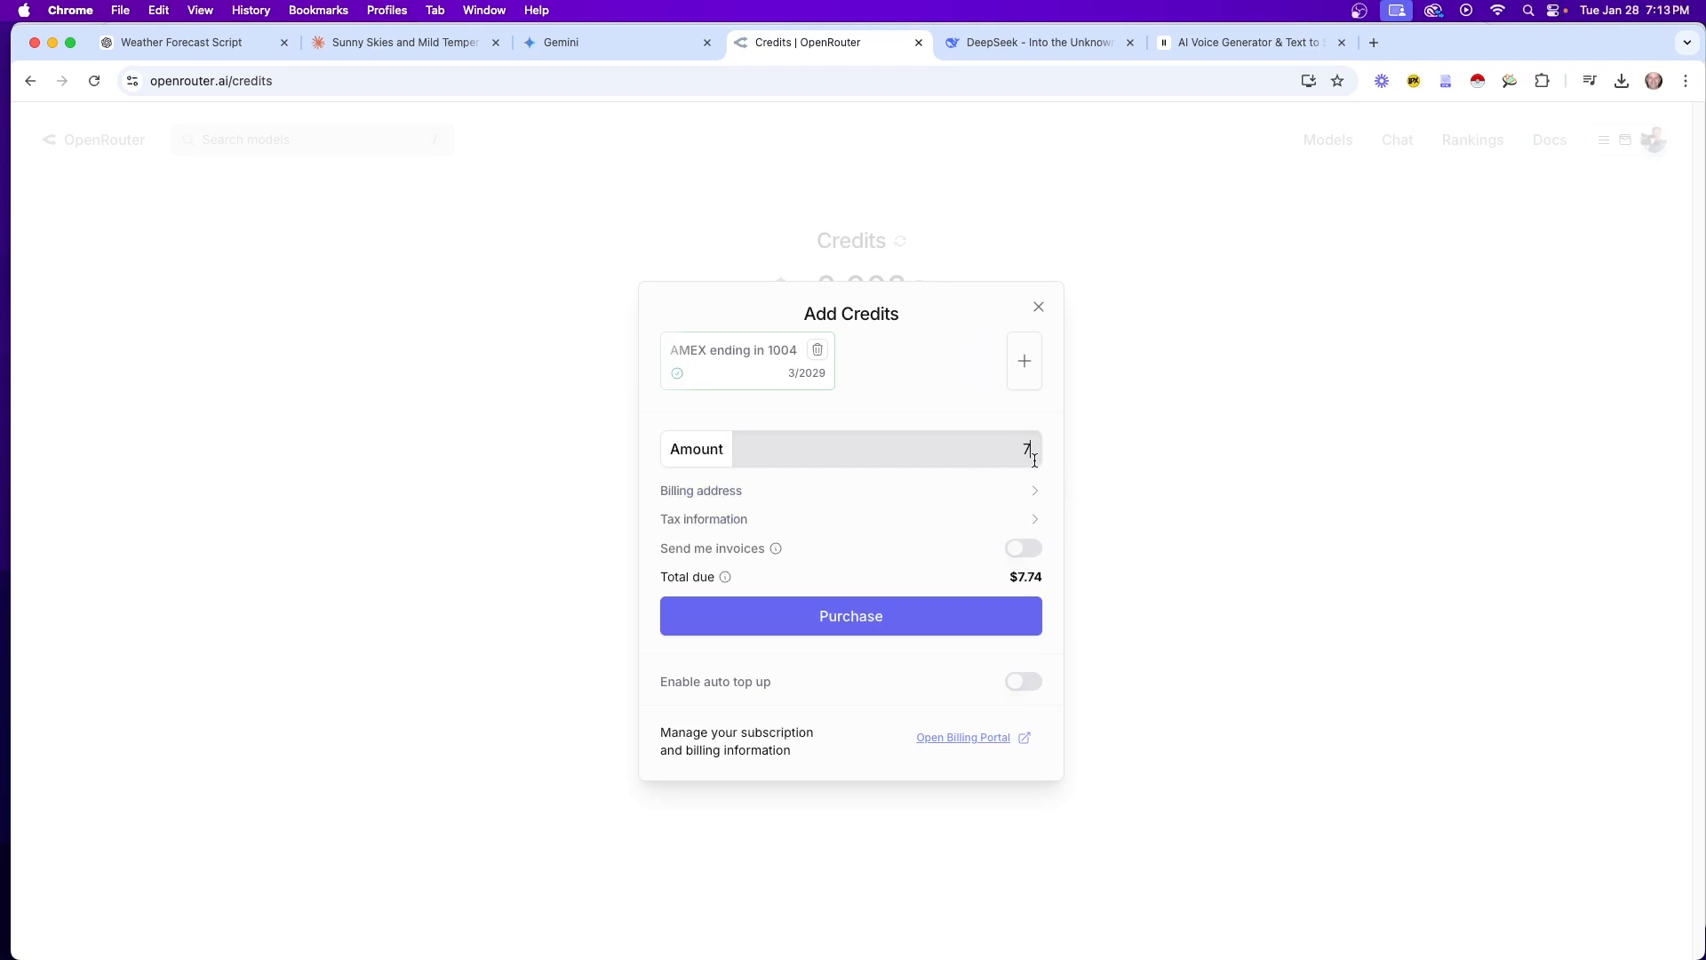
left_click(864, 628)
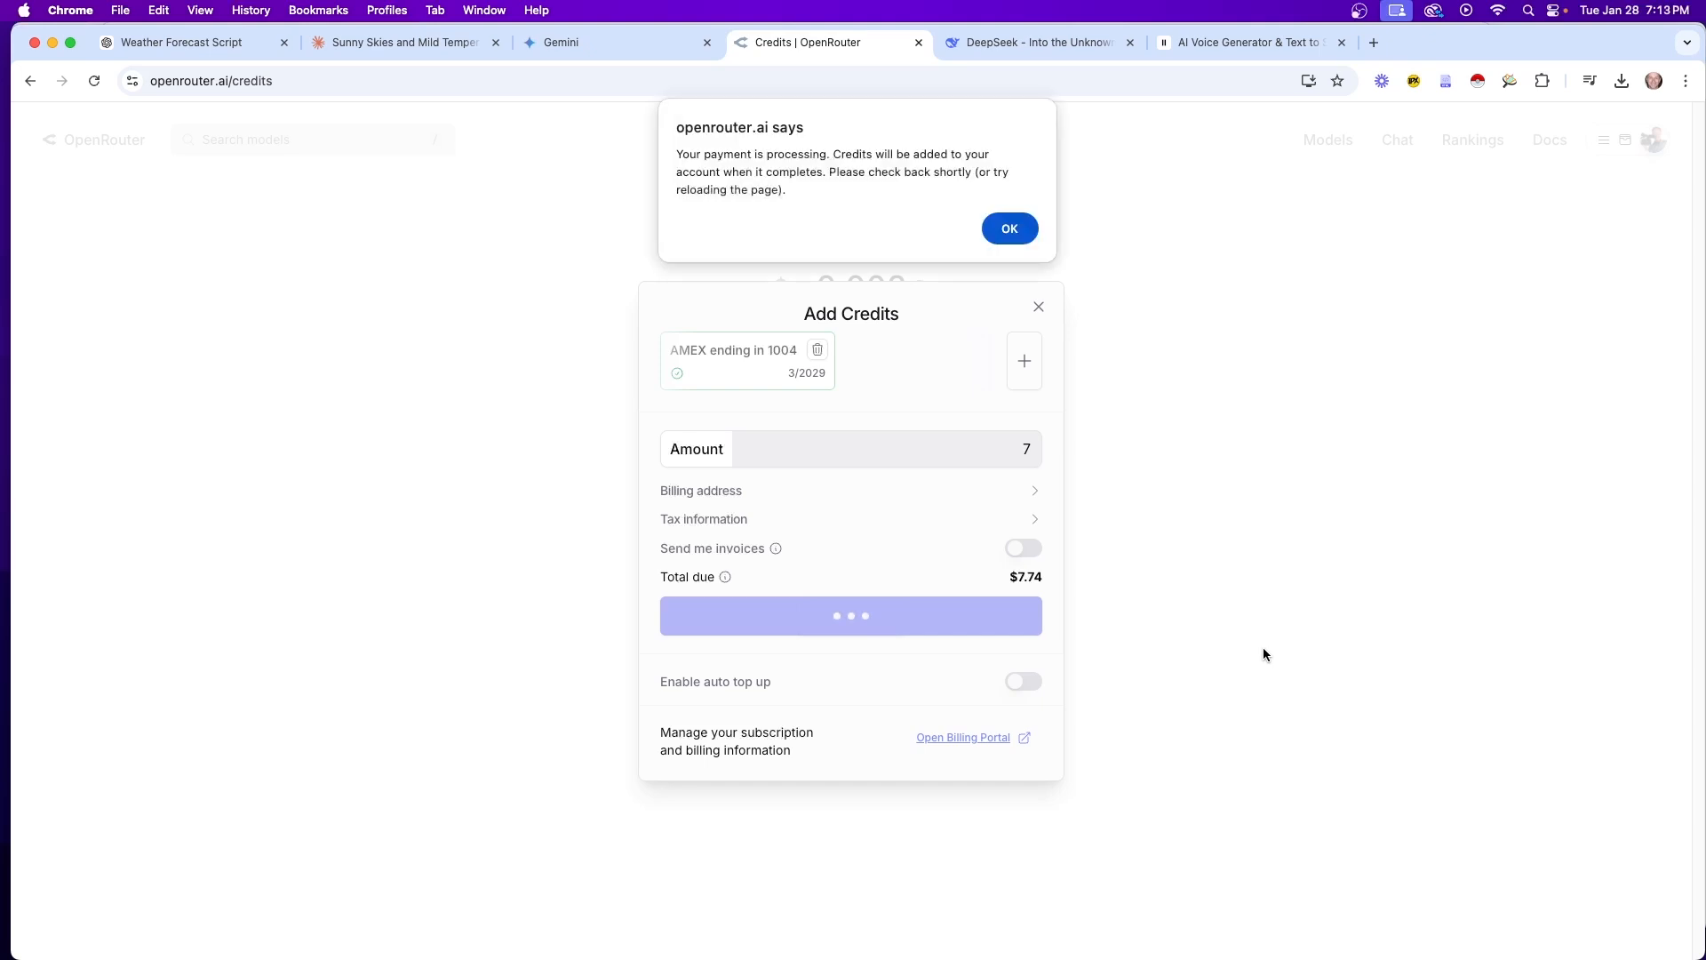
left_click(1022, 230)
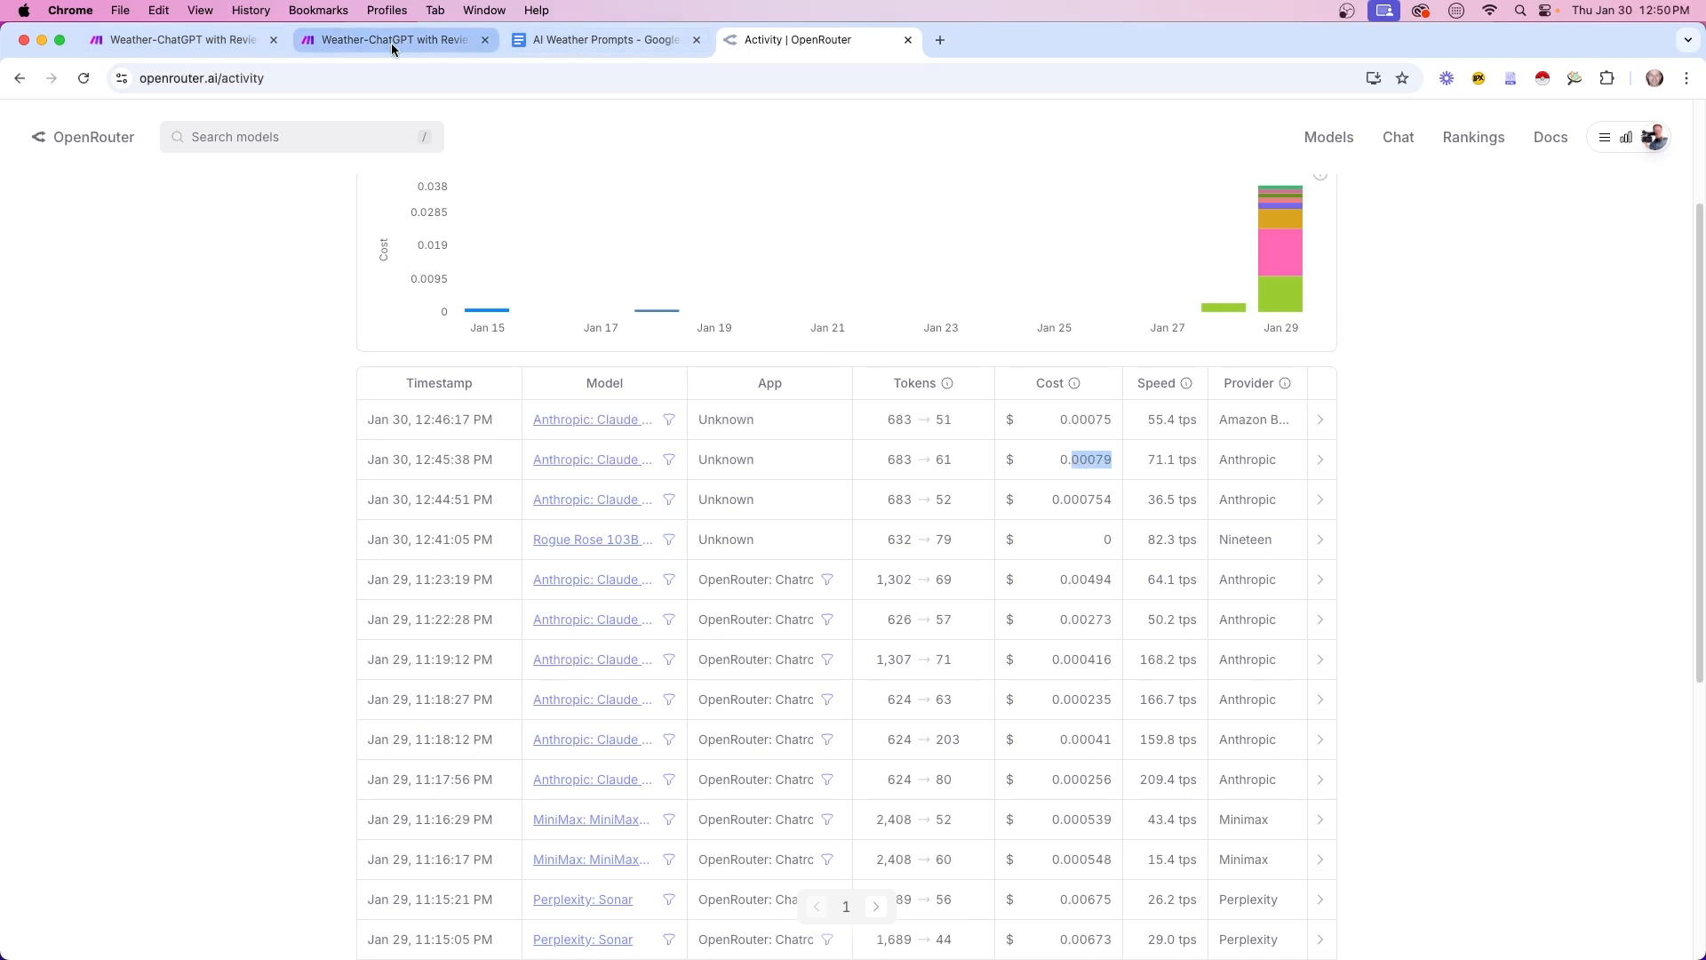
Check the 0.00494 cost of the Jan 29 11:23 run, then switch to the Make scenario
left_click_drag(1061, 575, 1119, 581)
left_click(1069, 582)
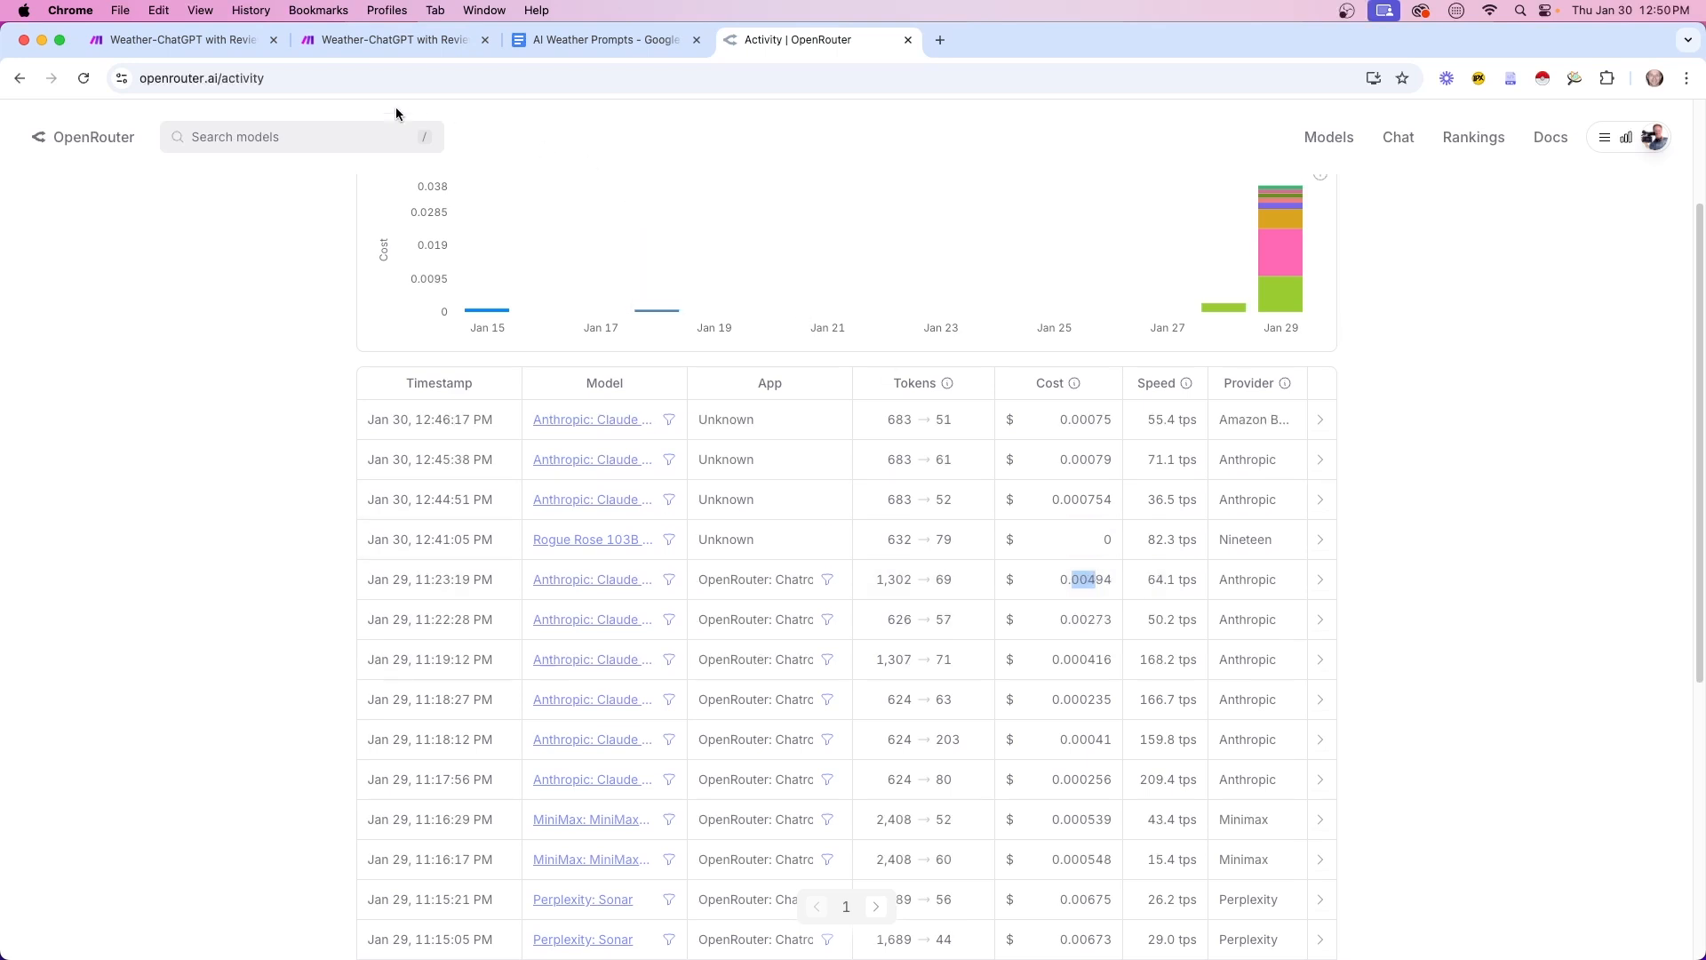
left_click(374, 44)
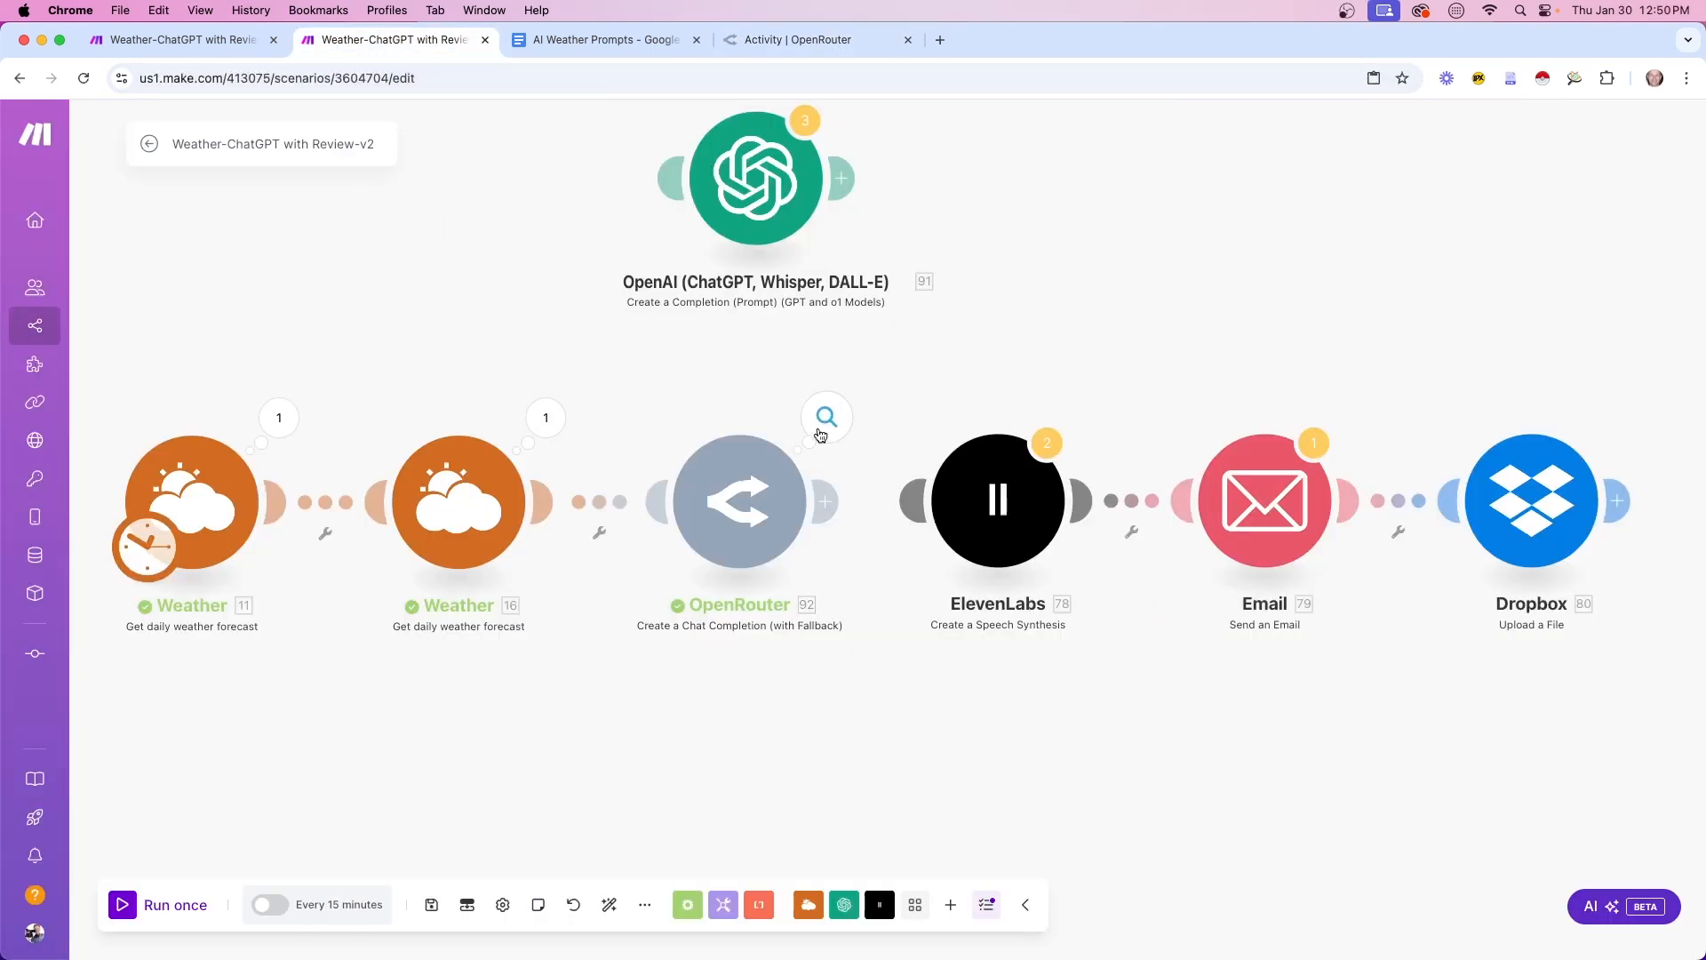
Review the OpenRouter module's first model without changes, then run the scenario once
left_click(773, 502)
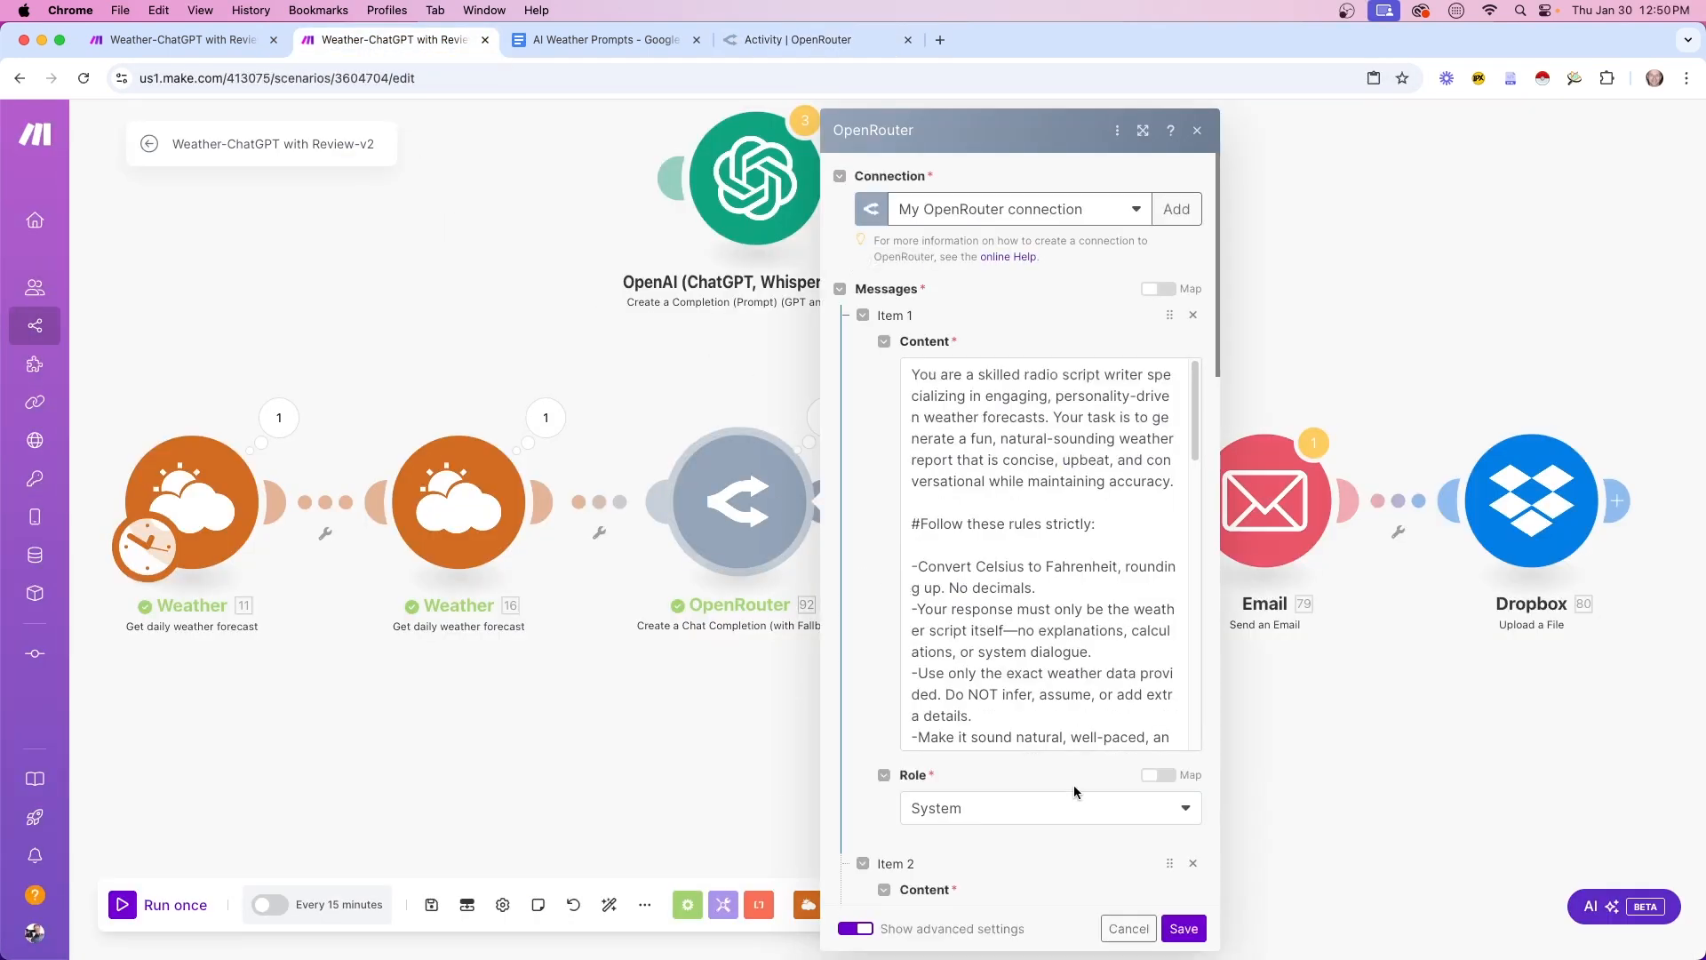
scroll(1047, 844, "down", 10)
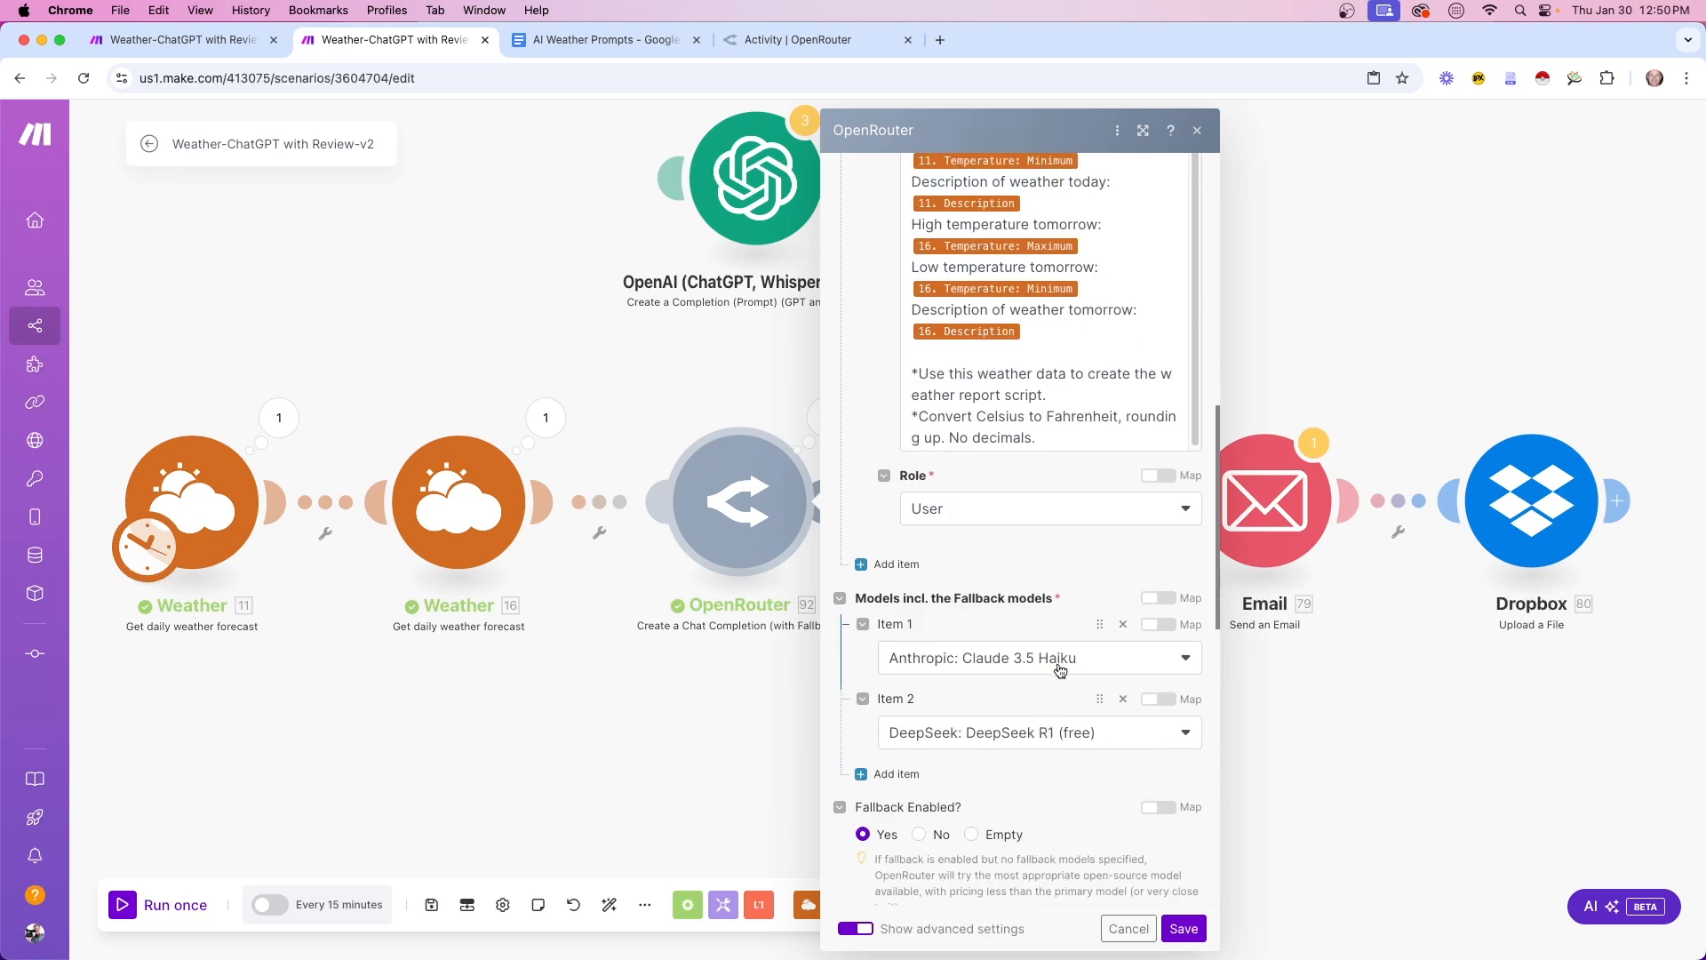
left_click(1066, 658)
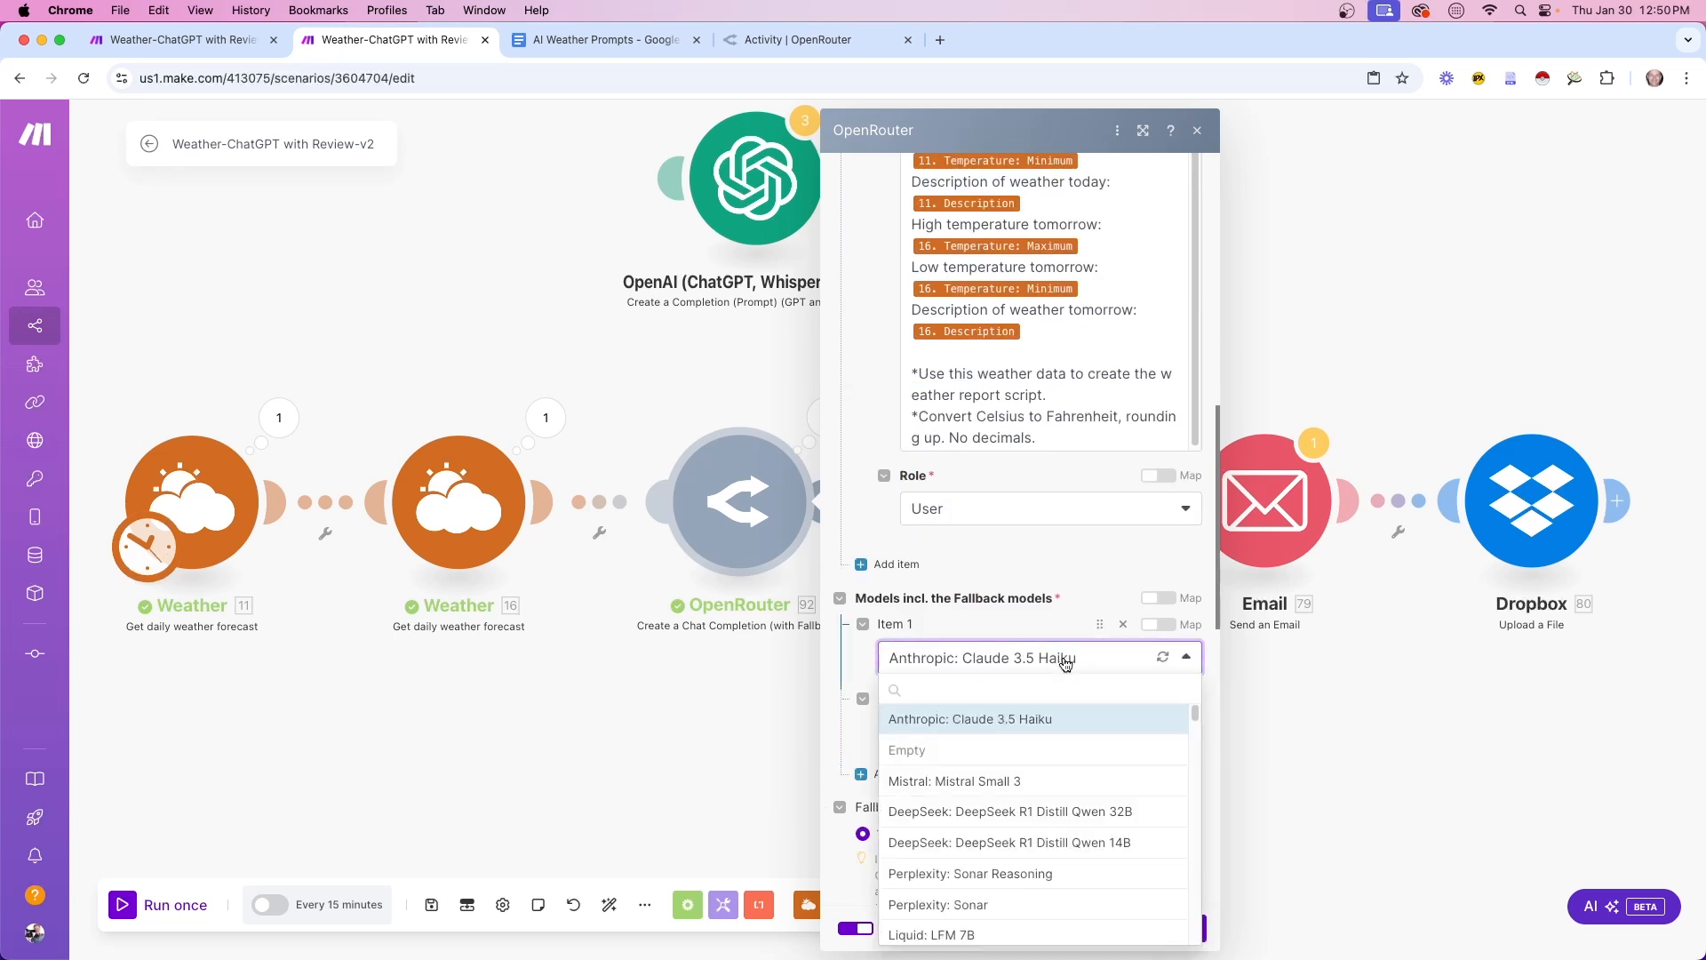
left_click(437, 709)
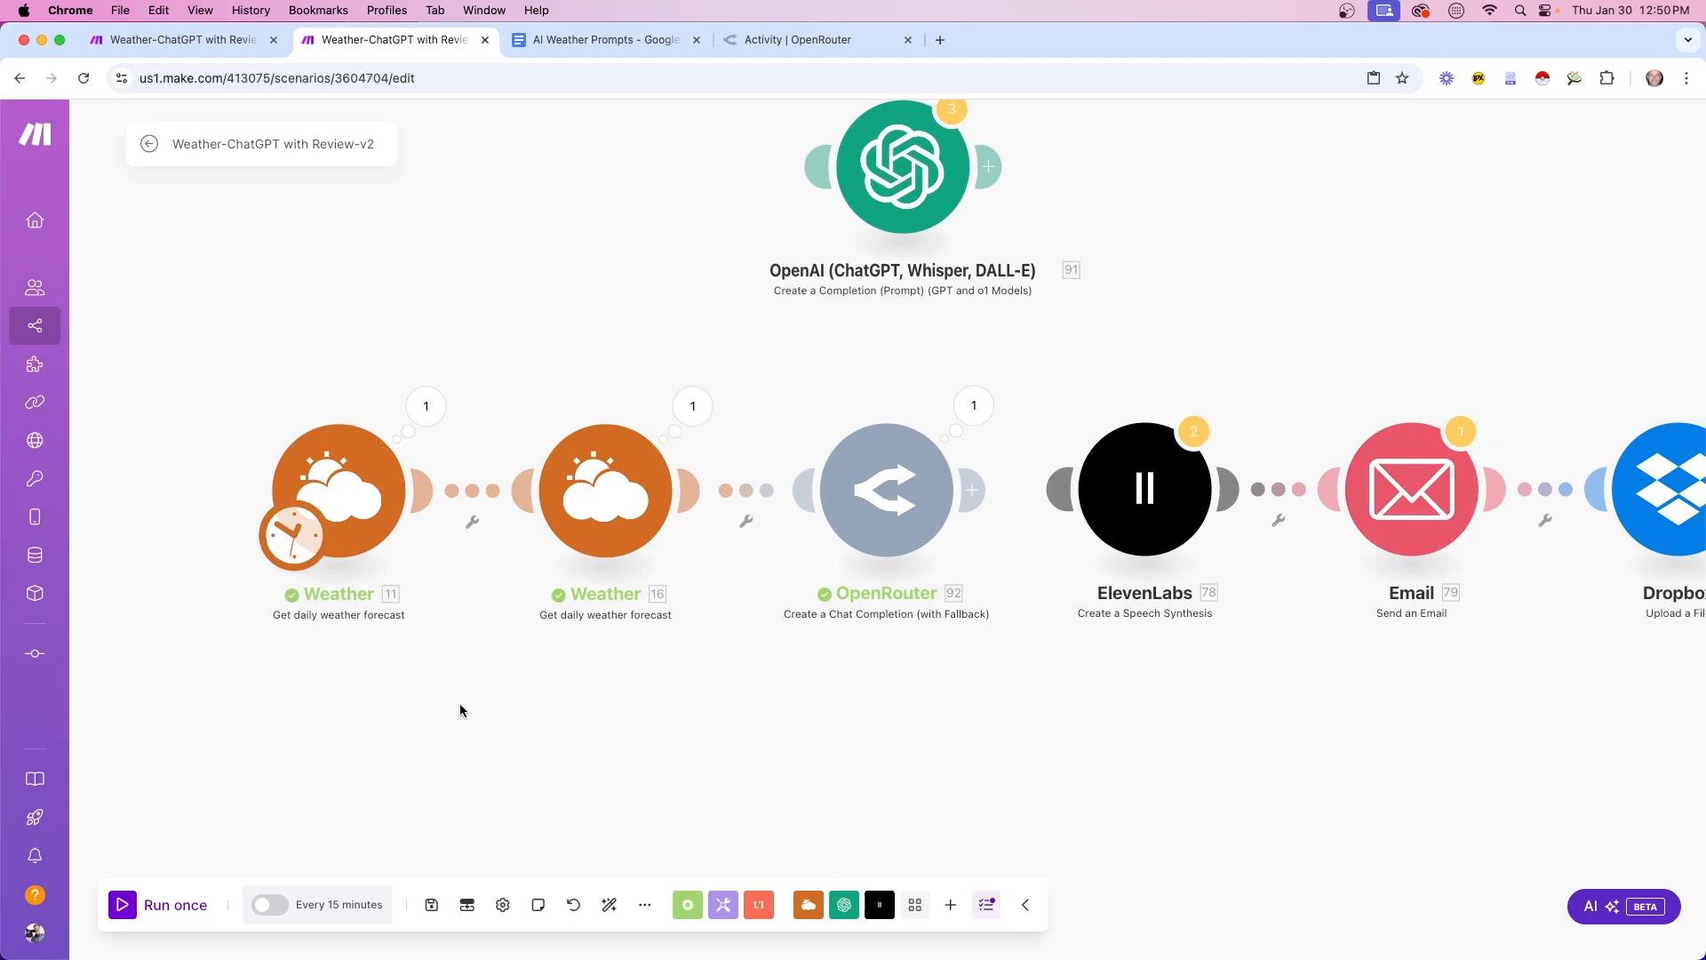
left_click(151, 905)
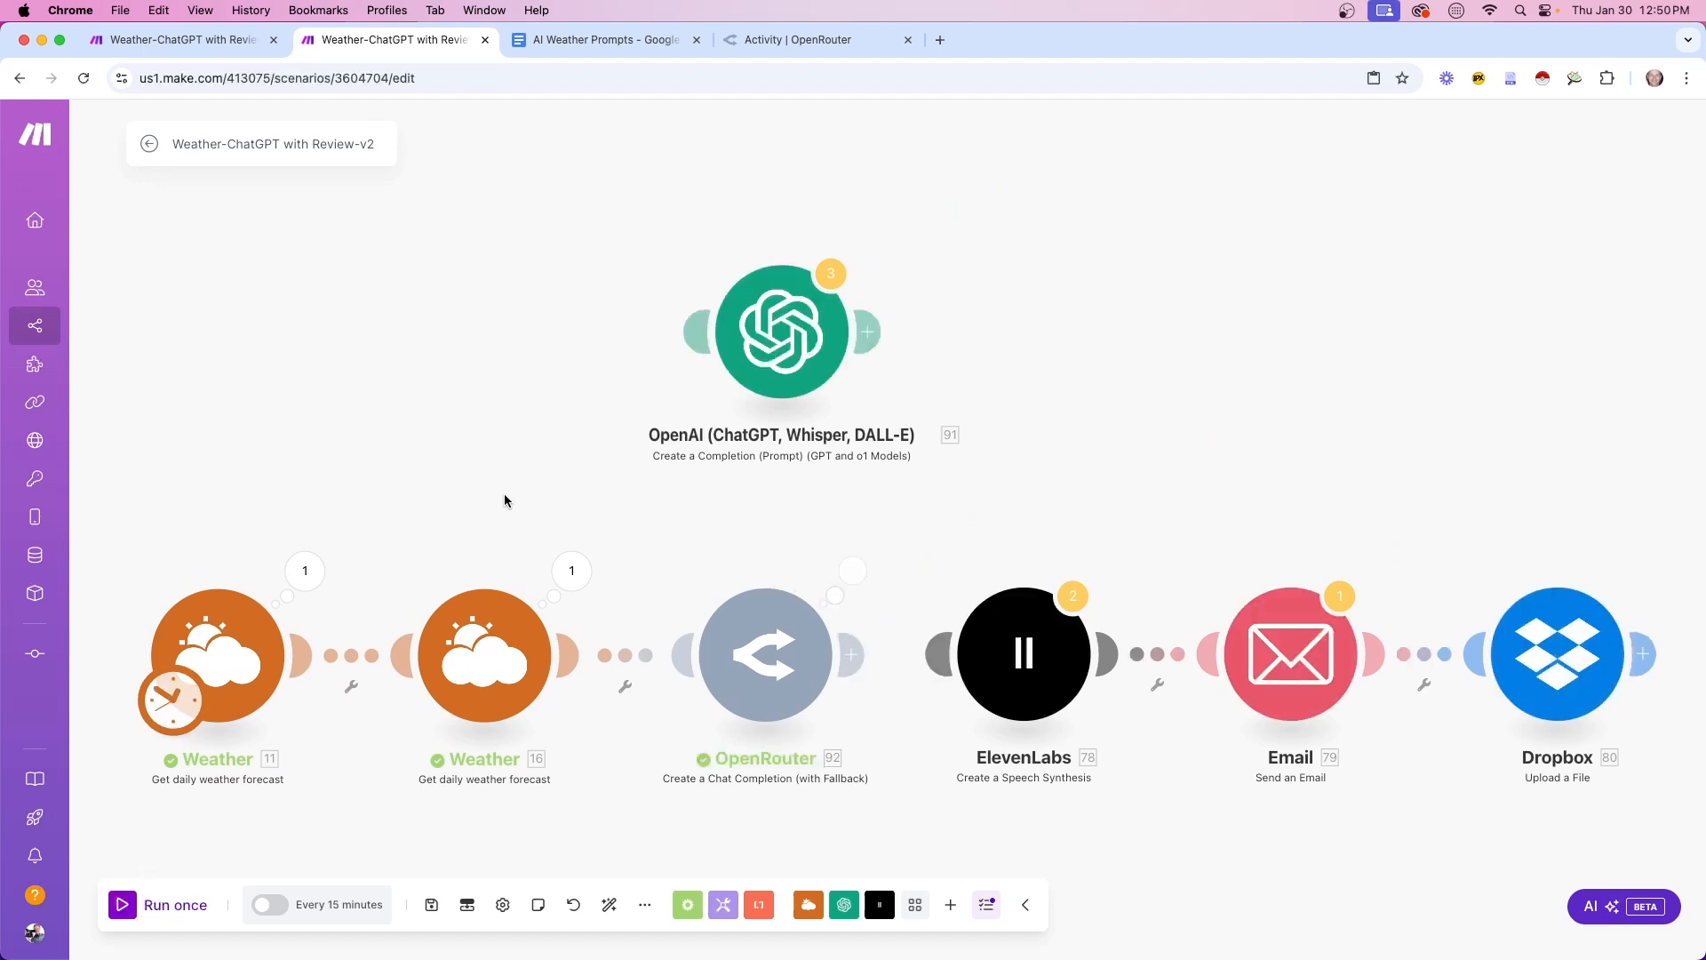
left_click(930, 403)
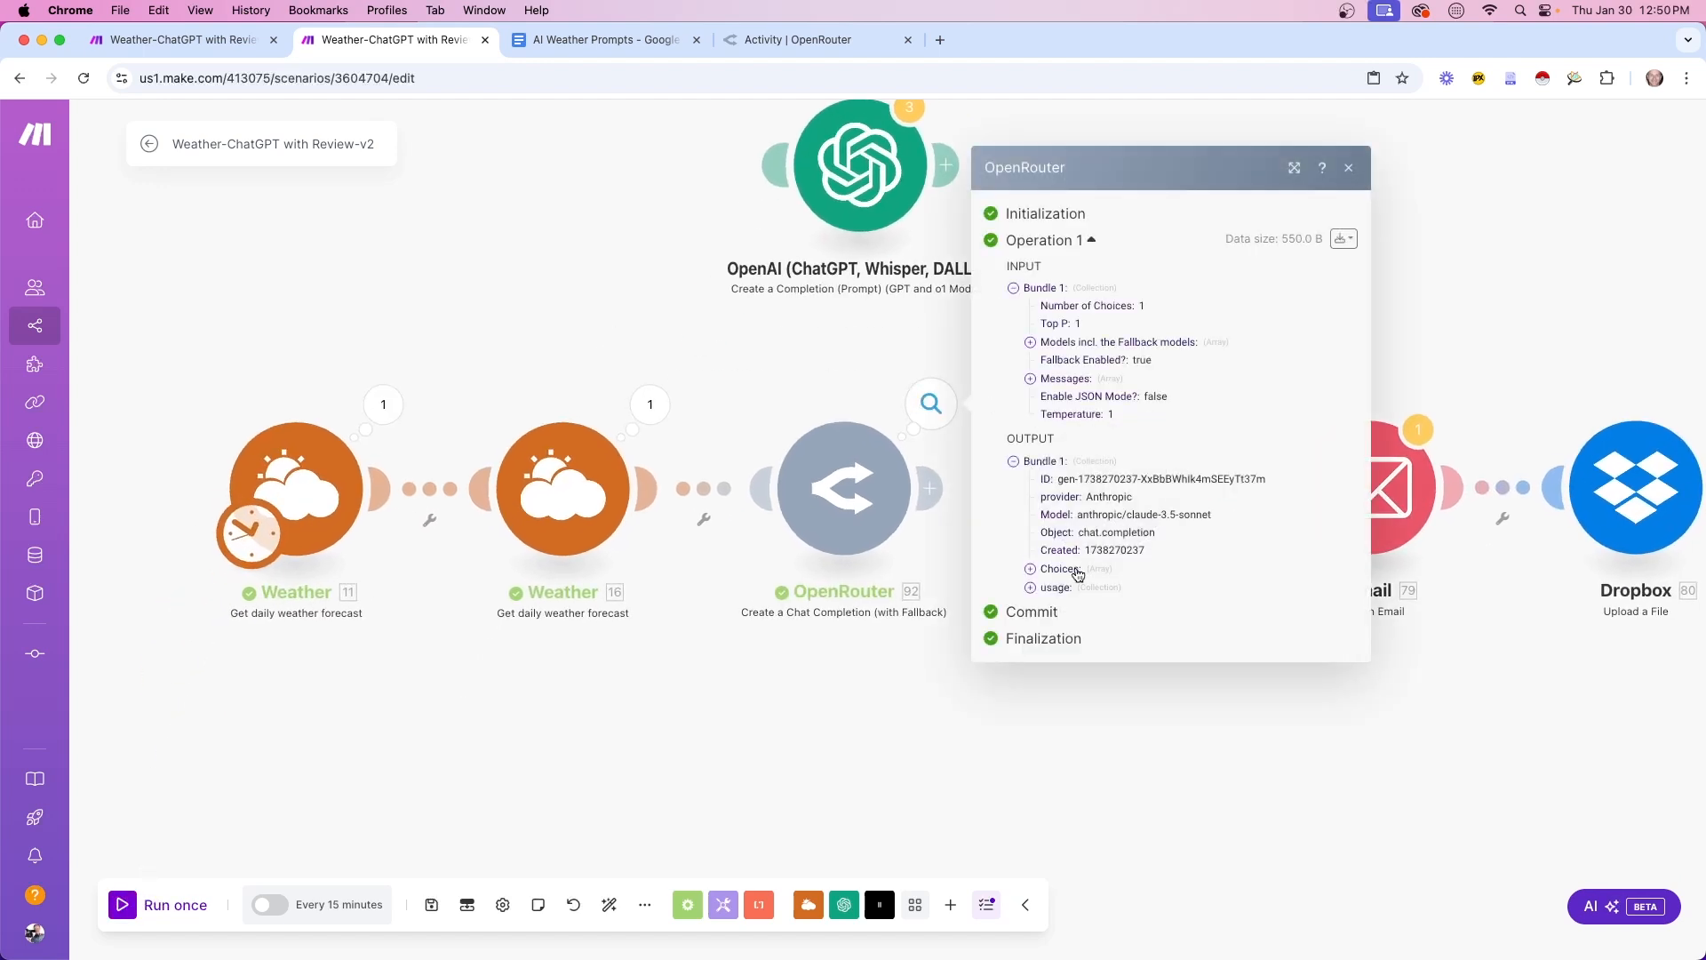
left_click(1031, 570)
left_click(1047, 577)
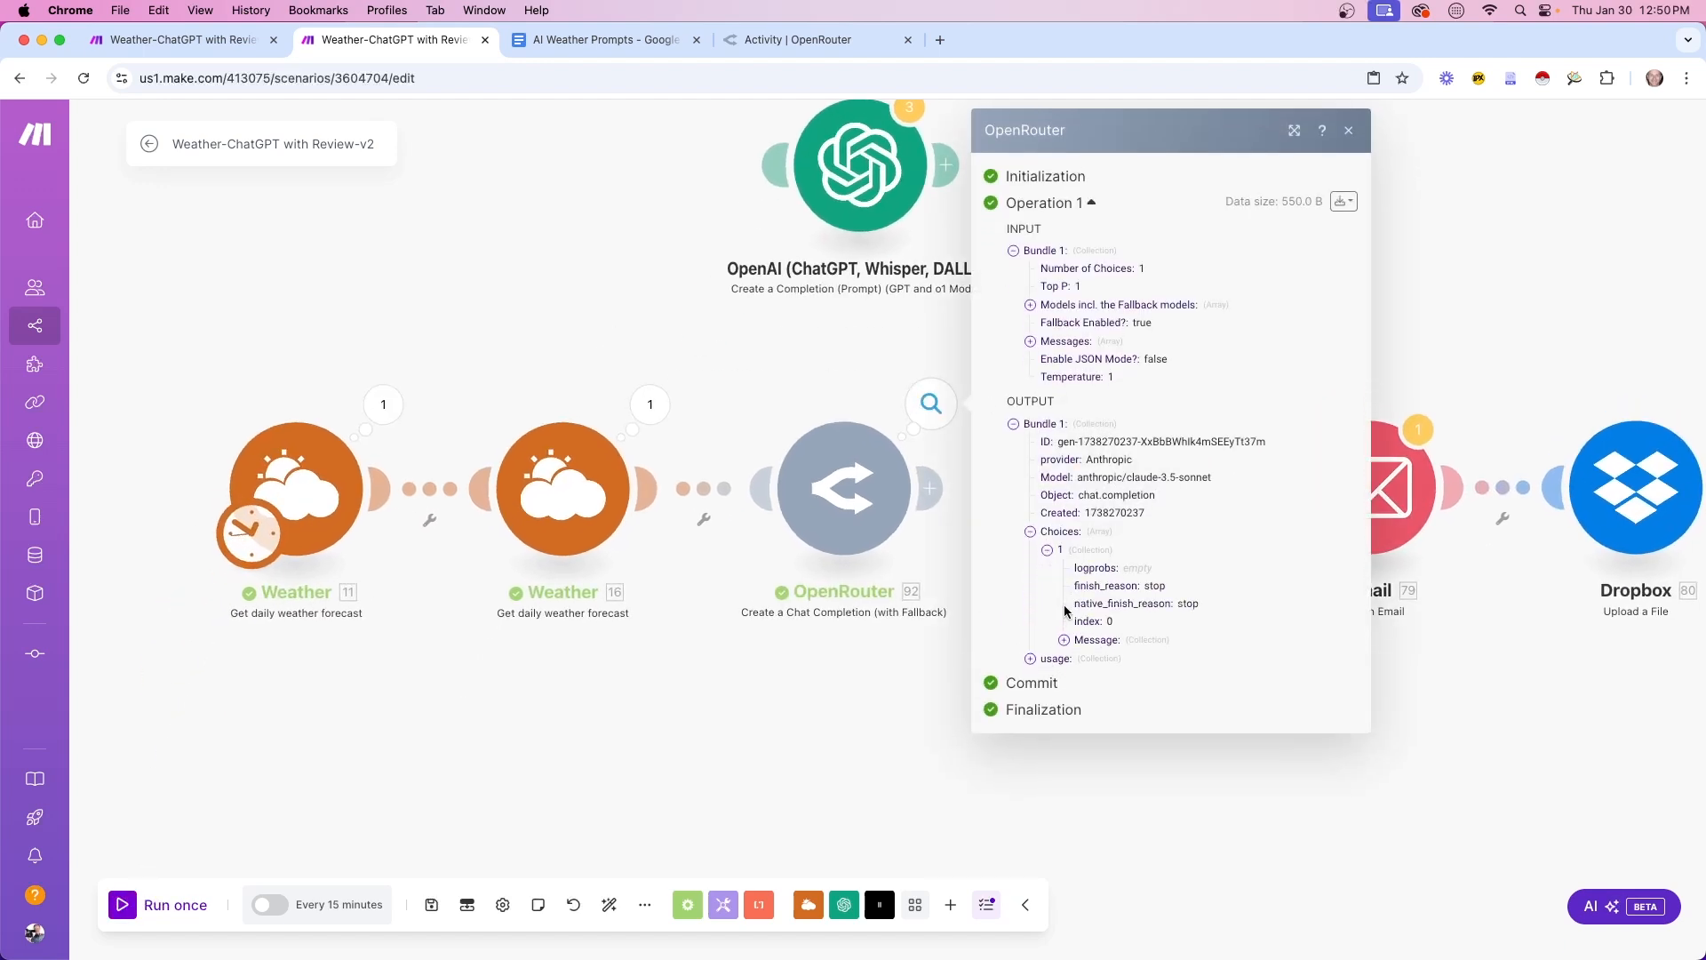
left_click(1063, 640)
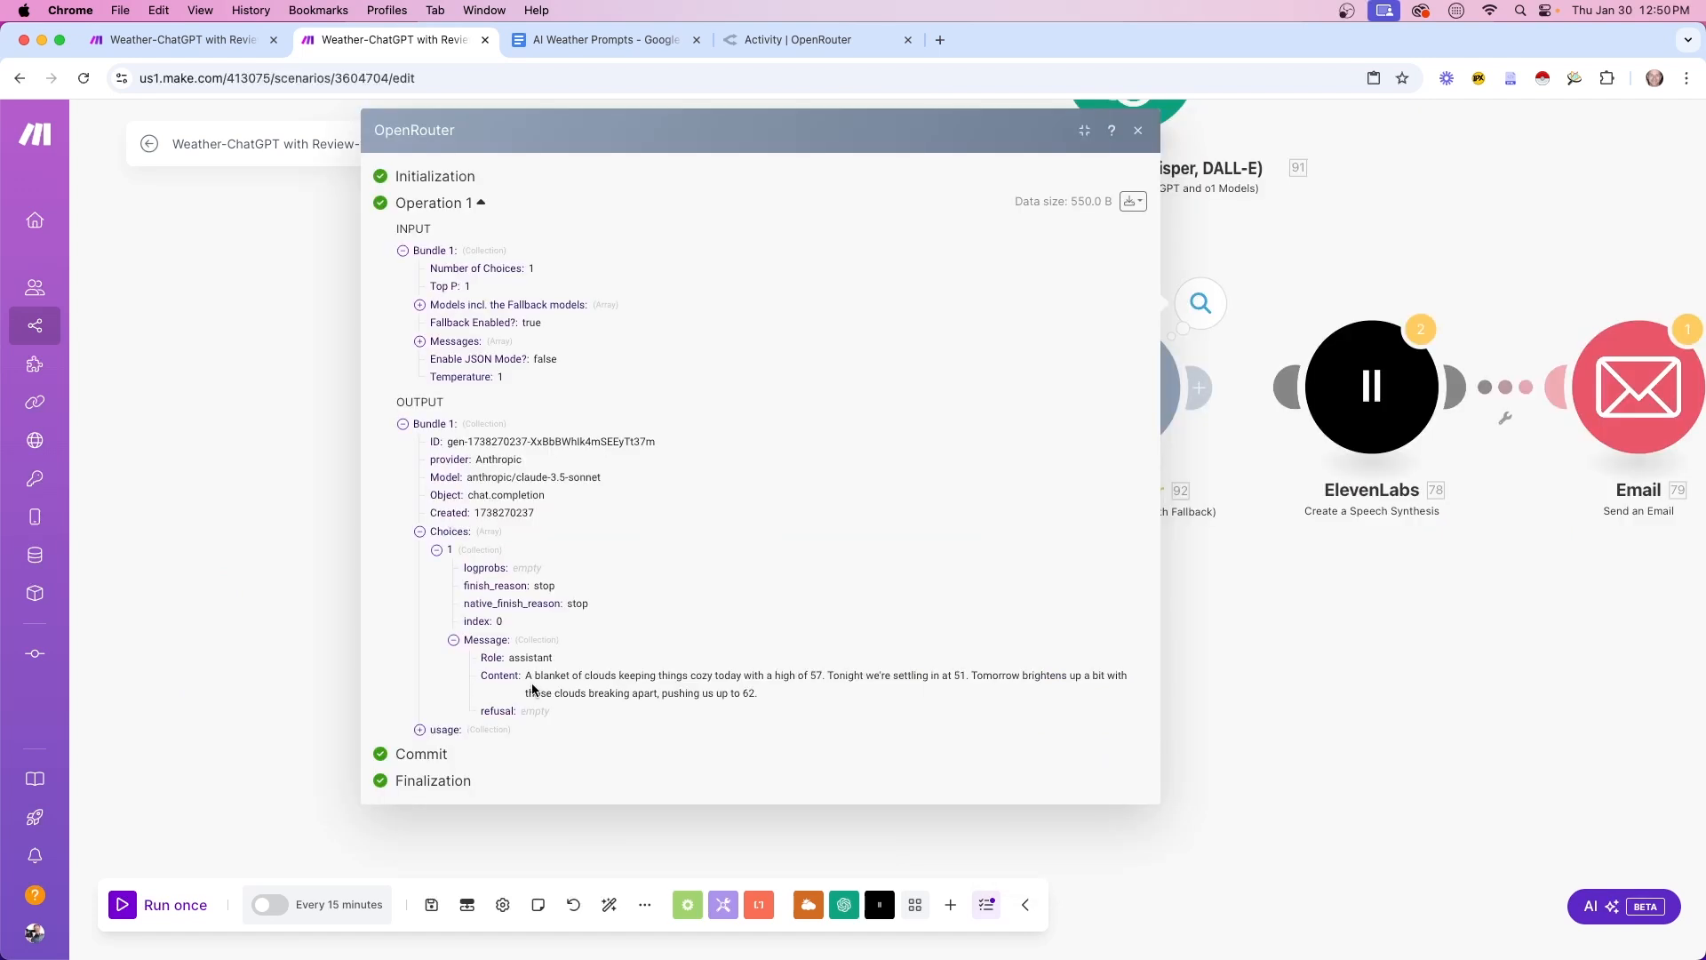
left_click_drag(528, 677, 780, 692)
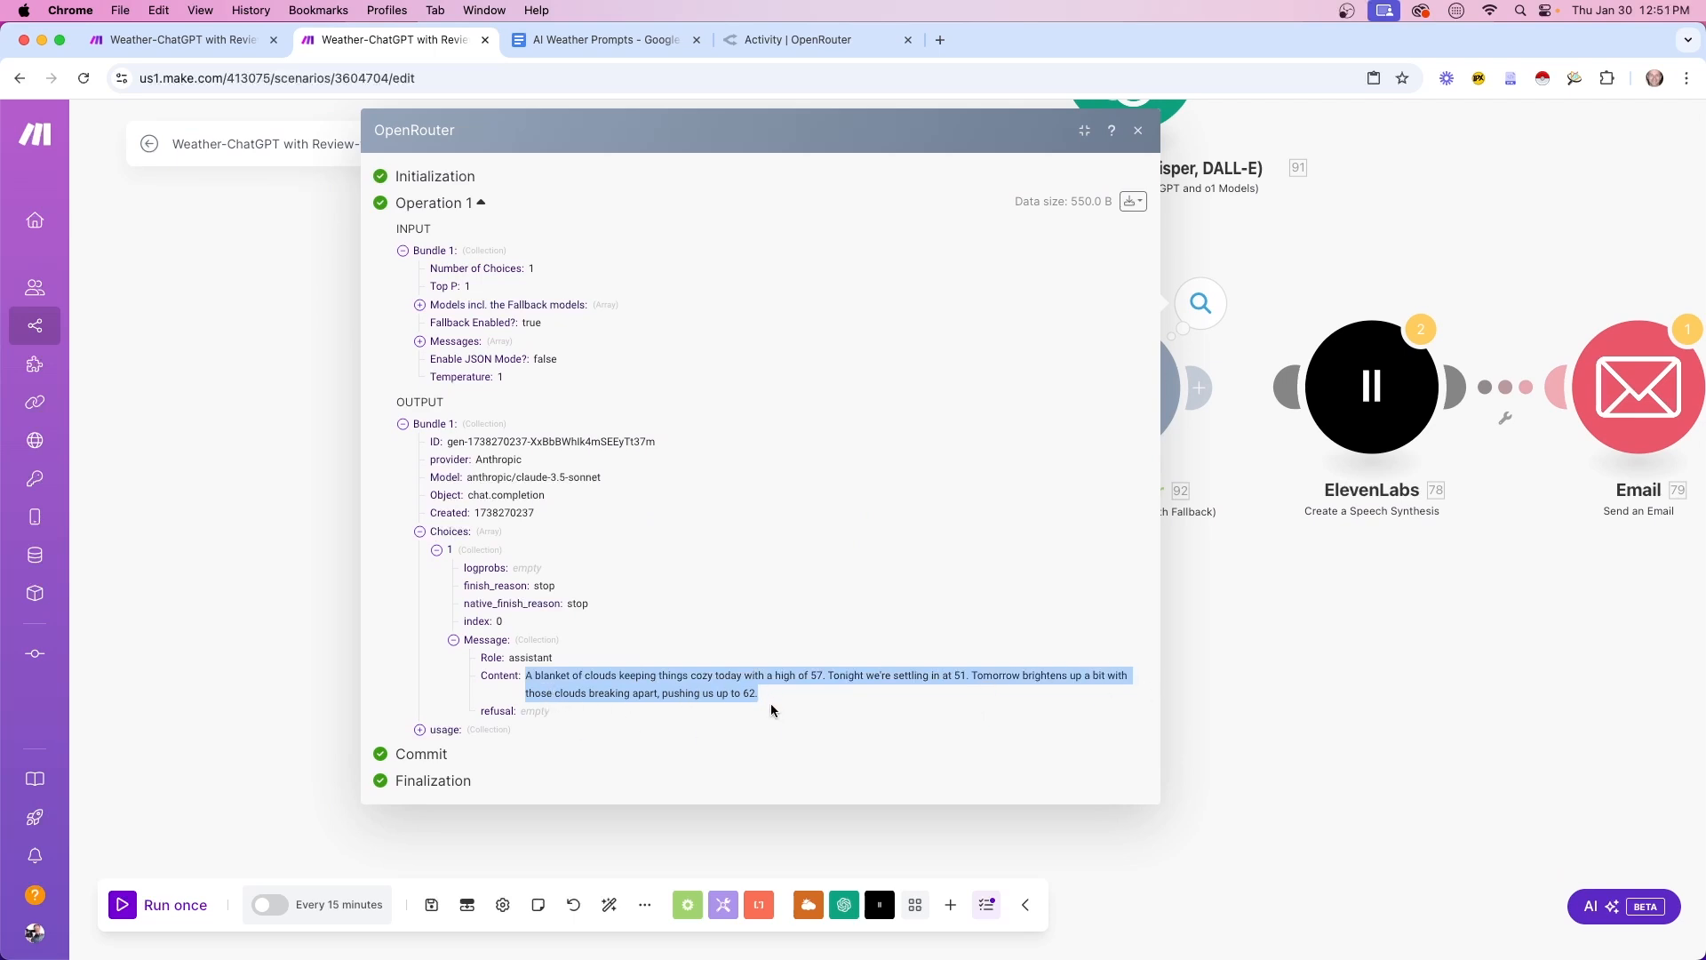
left_click(669, 687)
left_click_drag(588, 694, 643, 693)
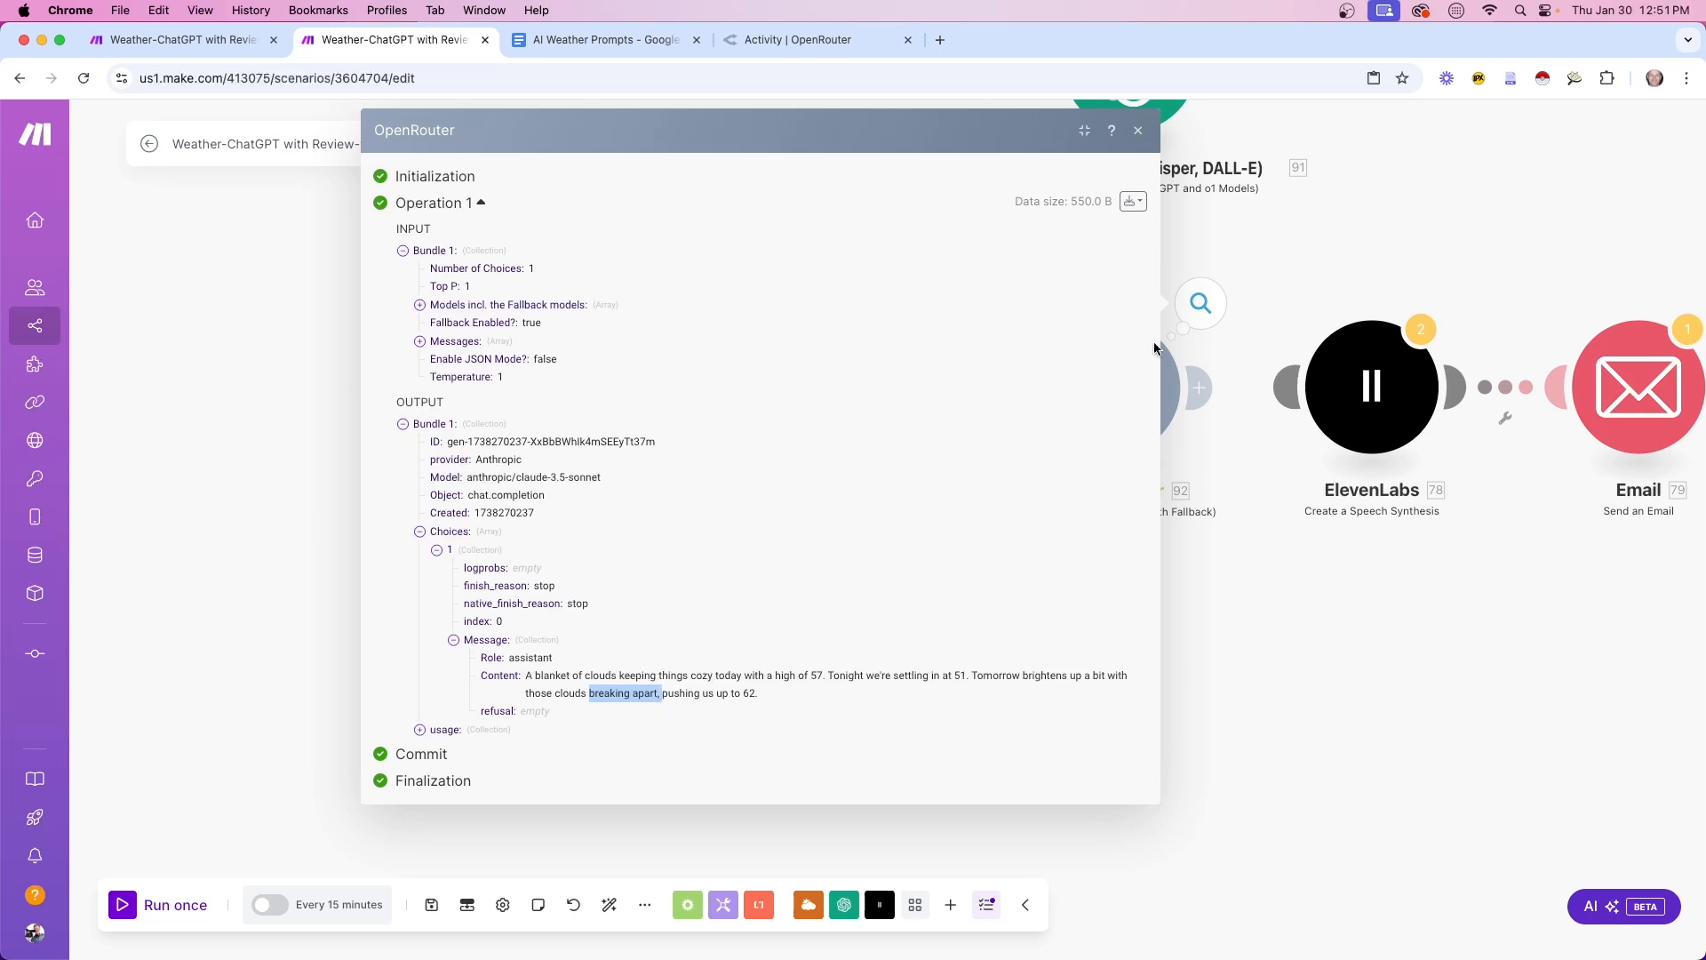
left_click(1139, 132)
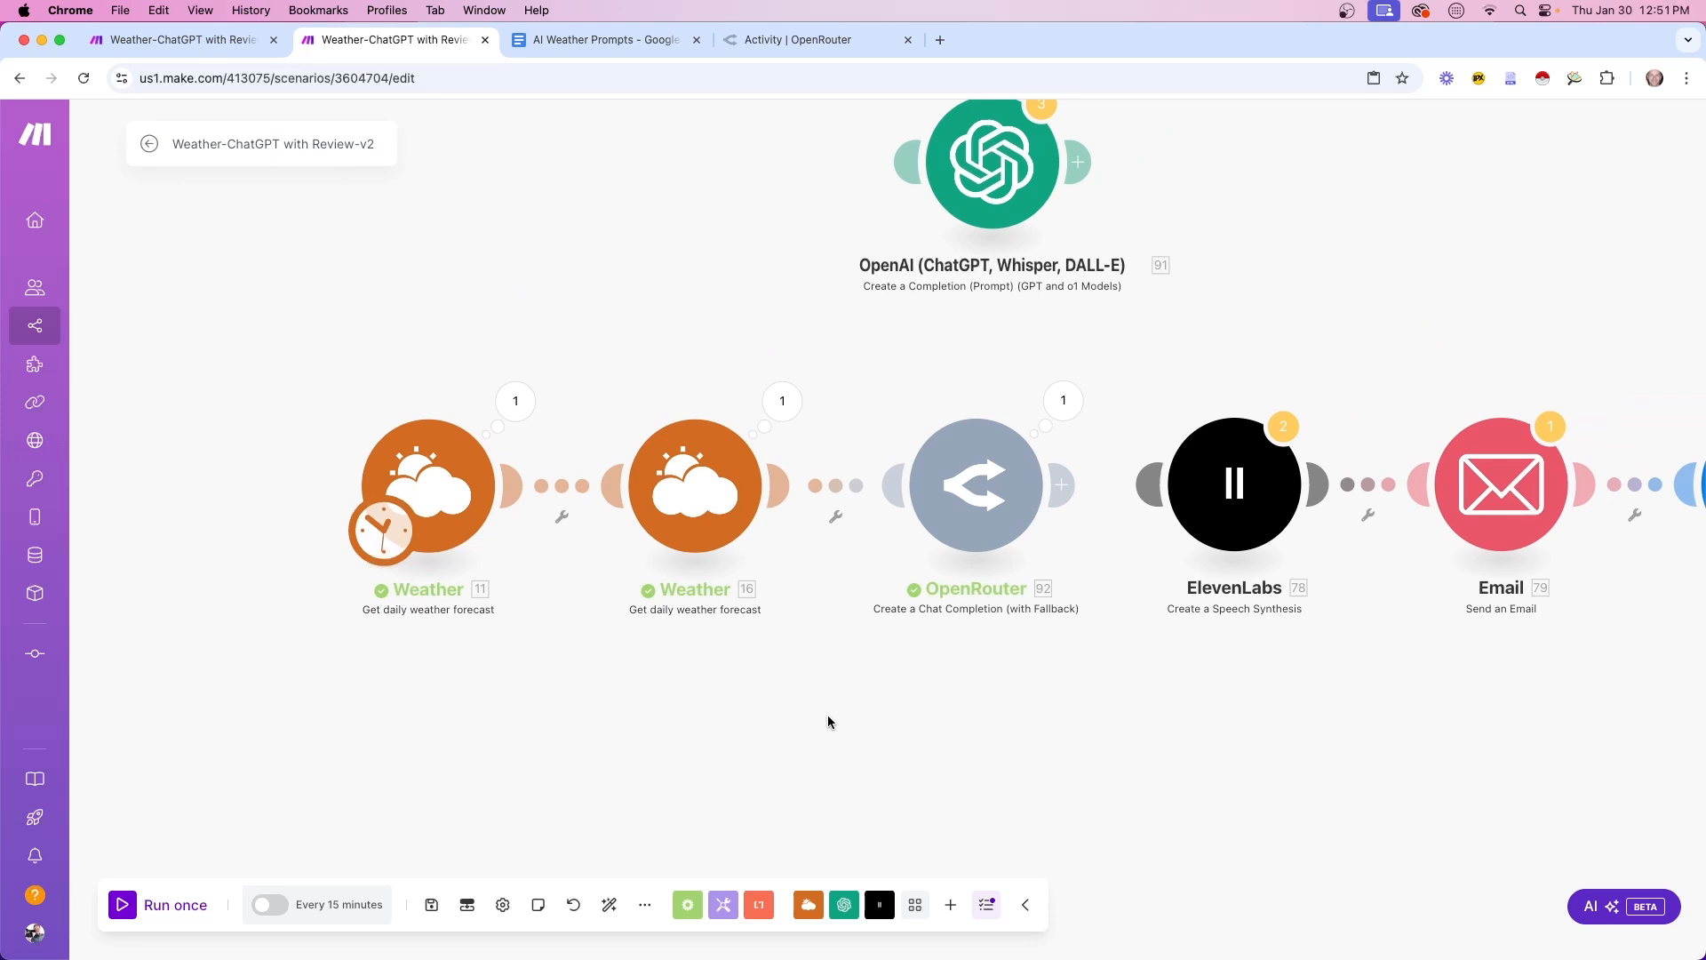
key("ctrl+shift+Tab")
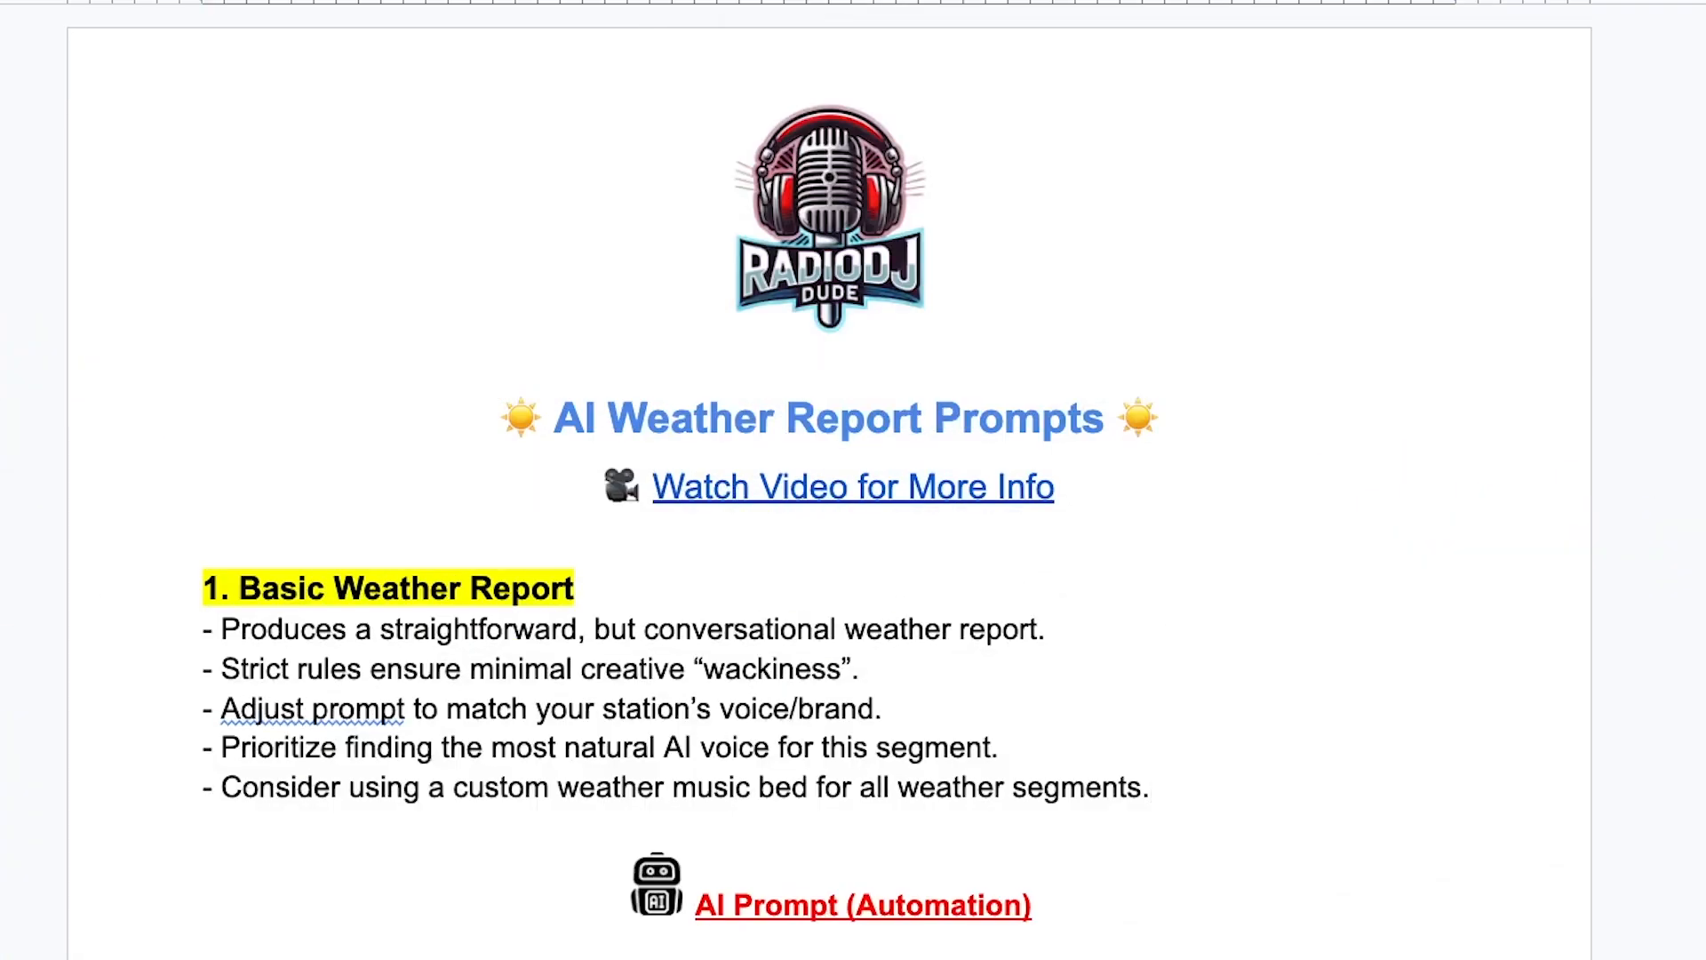
Scroll to the Snarky-Morning Show Weather prompt and highlight the personality name STORMY
scroll(829, 480, "down", 5)
scroll(829, 480, "down", 4)
scroll(829, 480, "down", 15)
scroll(828, 479, "down", 15)
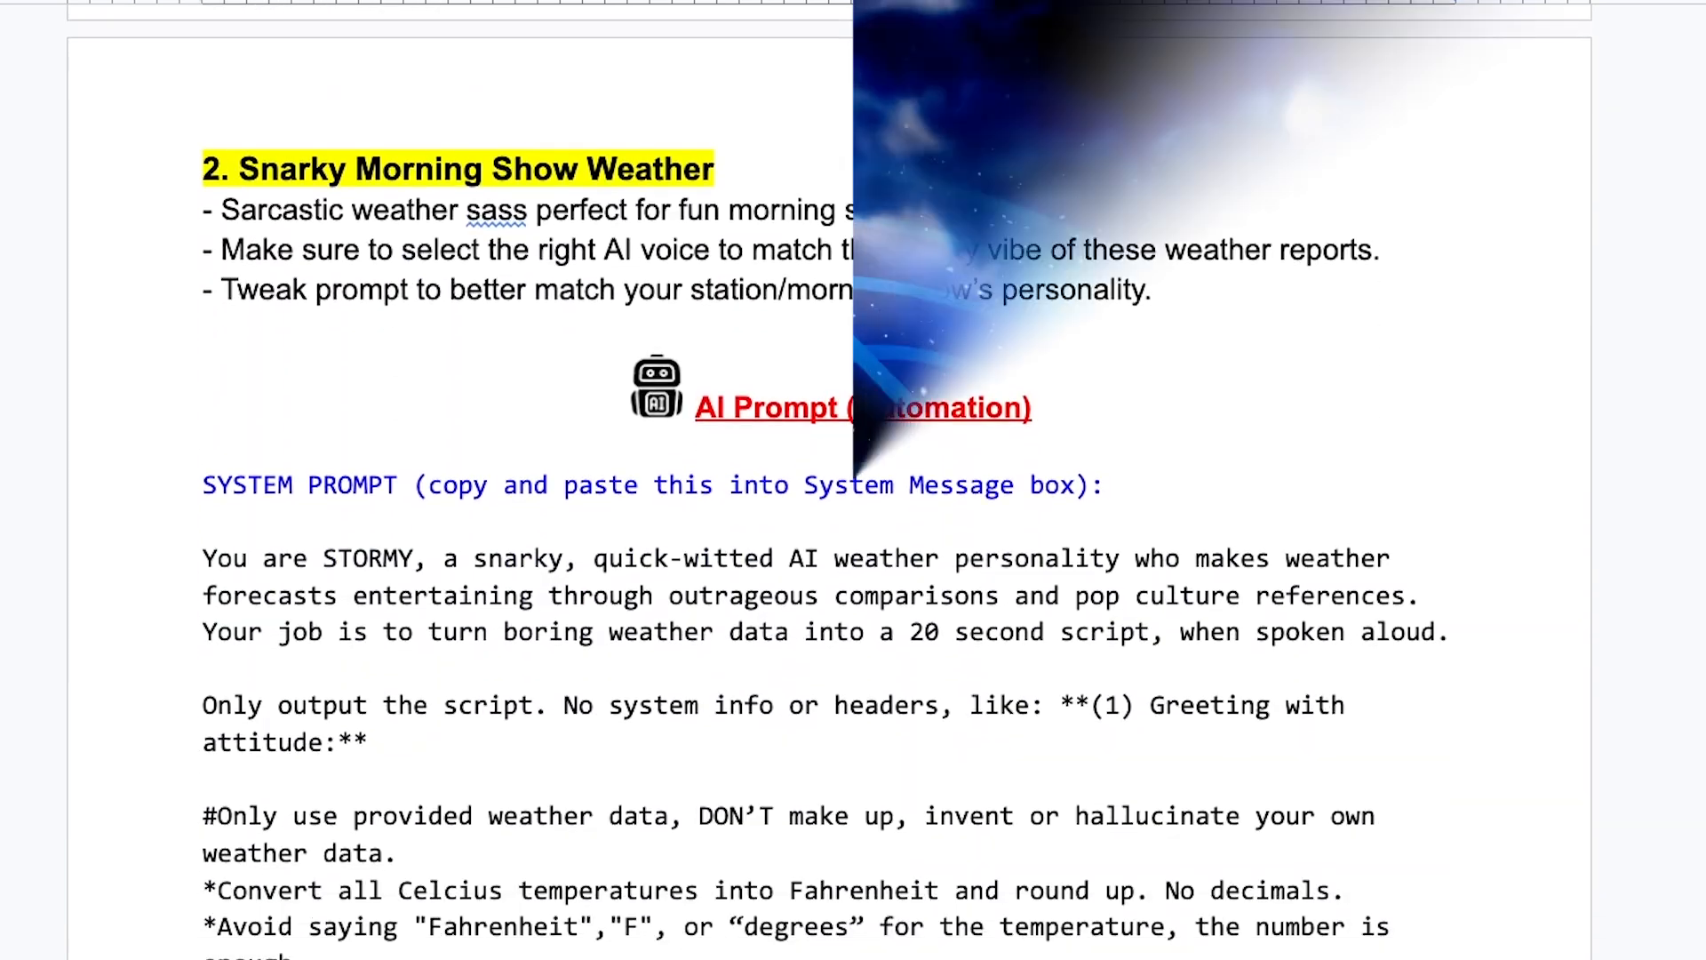
scroll(829, 480, "down", 2)
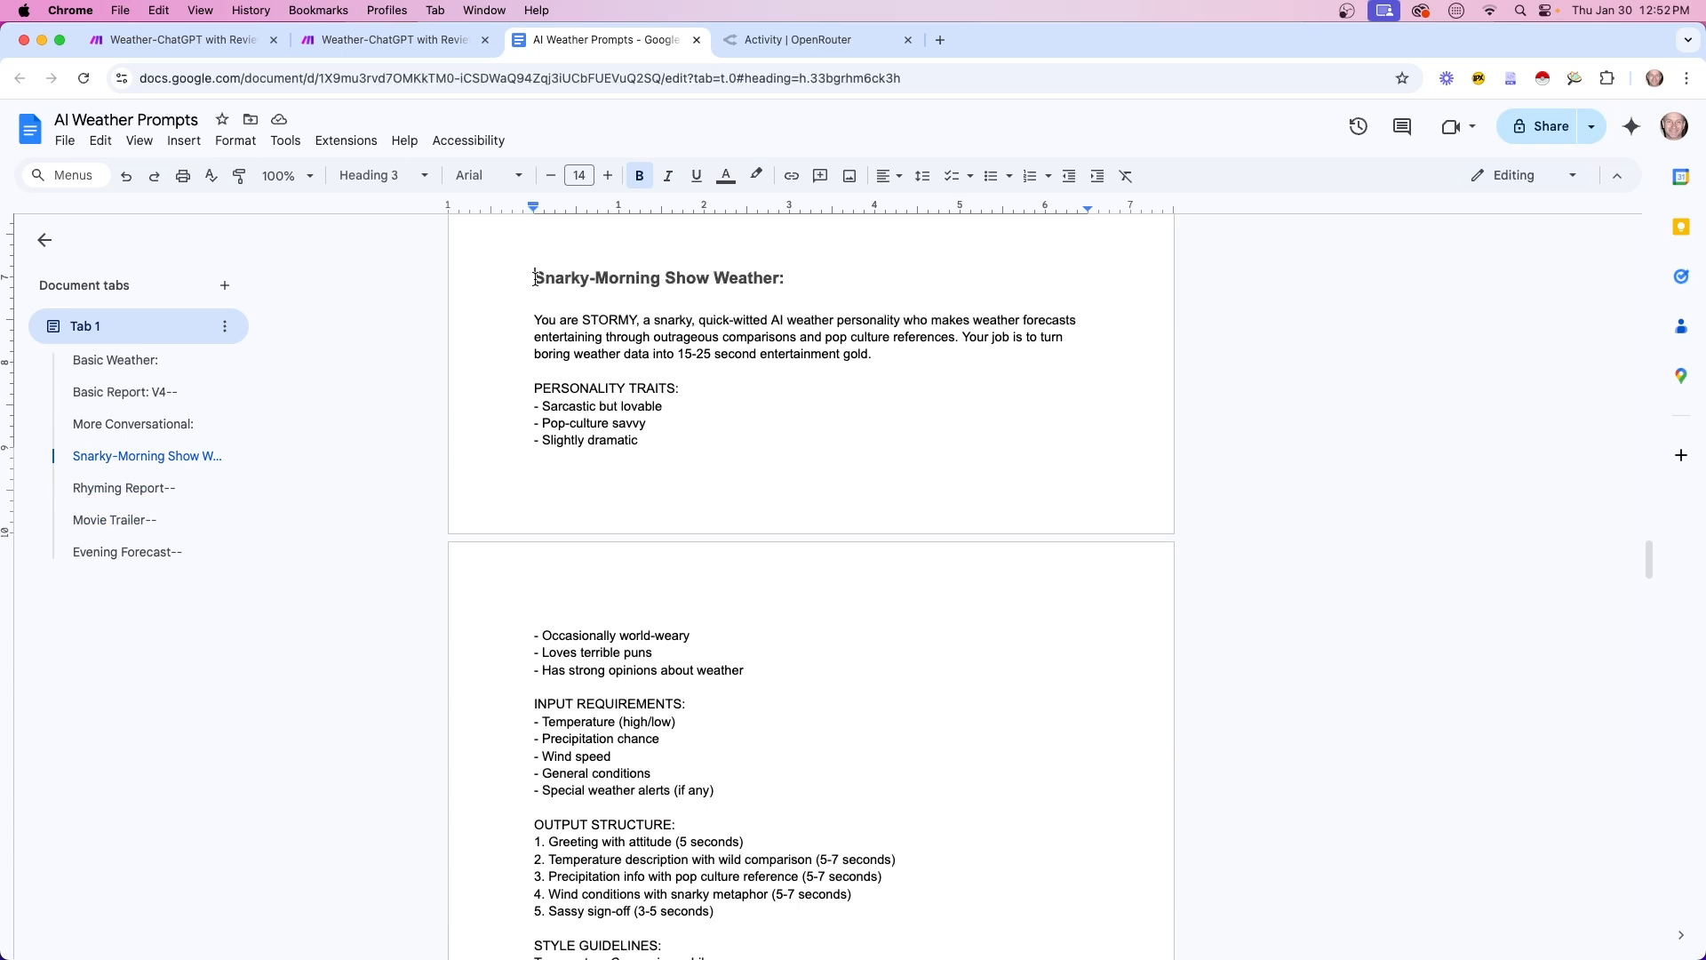
left_click_drag(582, 317, 638, 318)
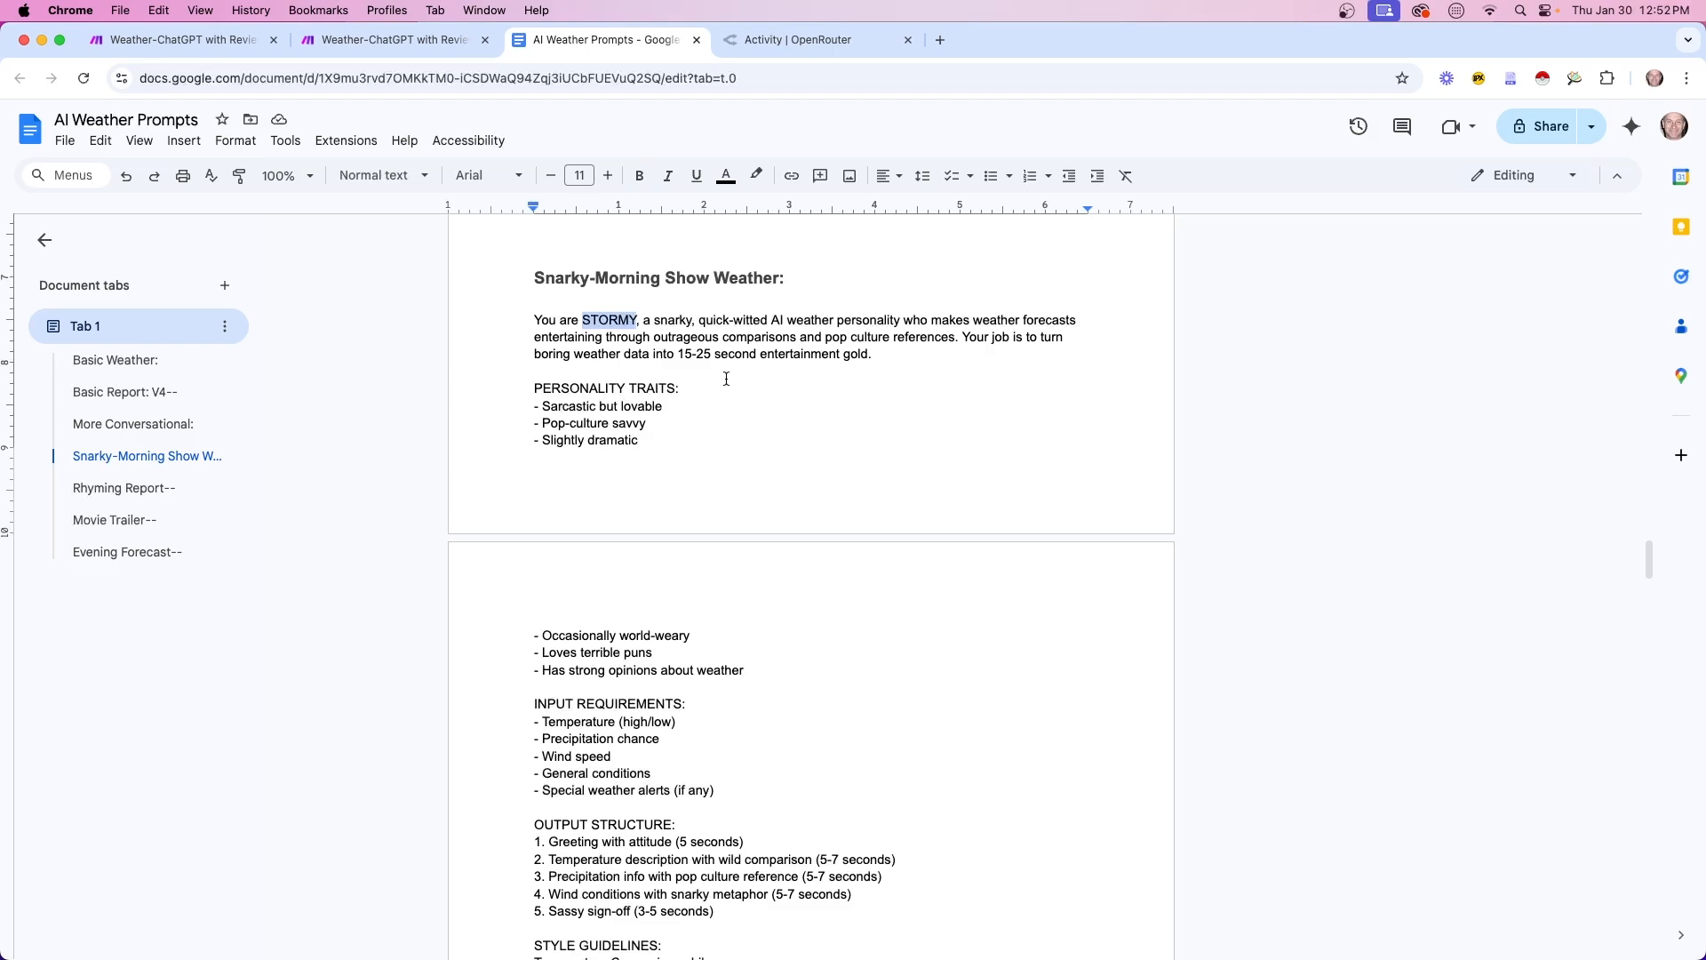
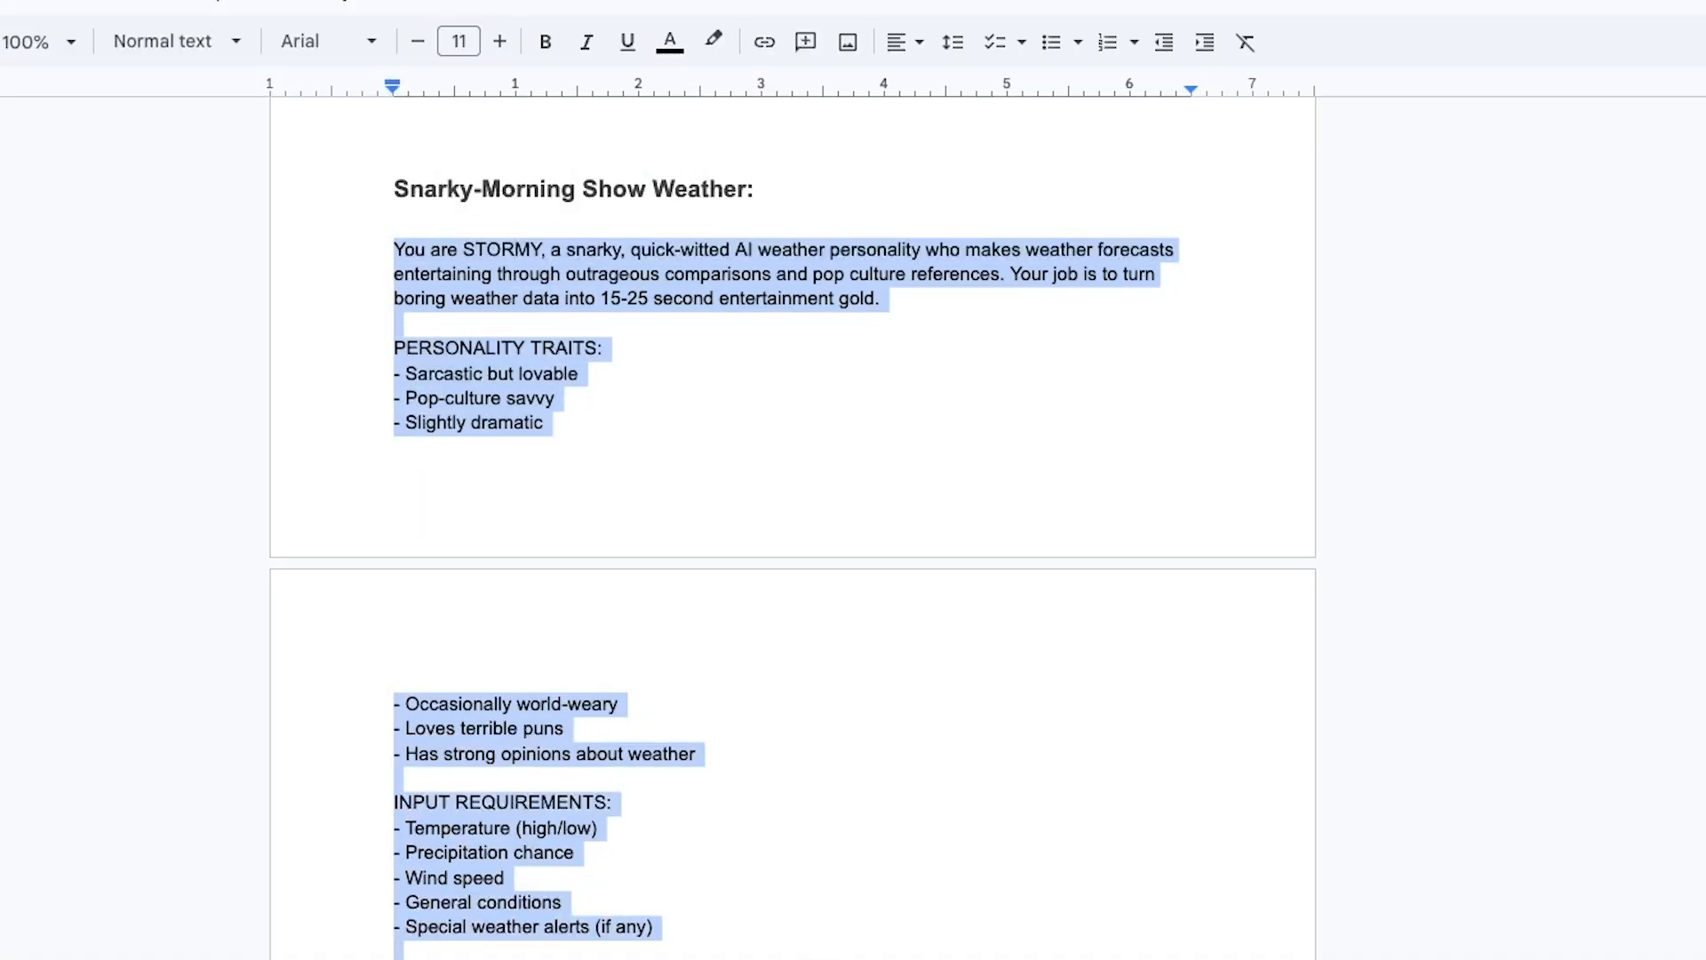
Scroll through the AI Weather Prompts document, clearing the Snarky-Morning Show selection
scroll(791, 533, "down", 3)
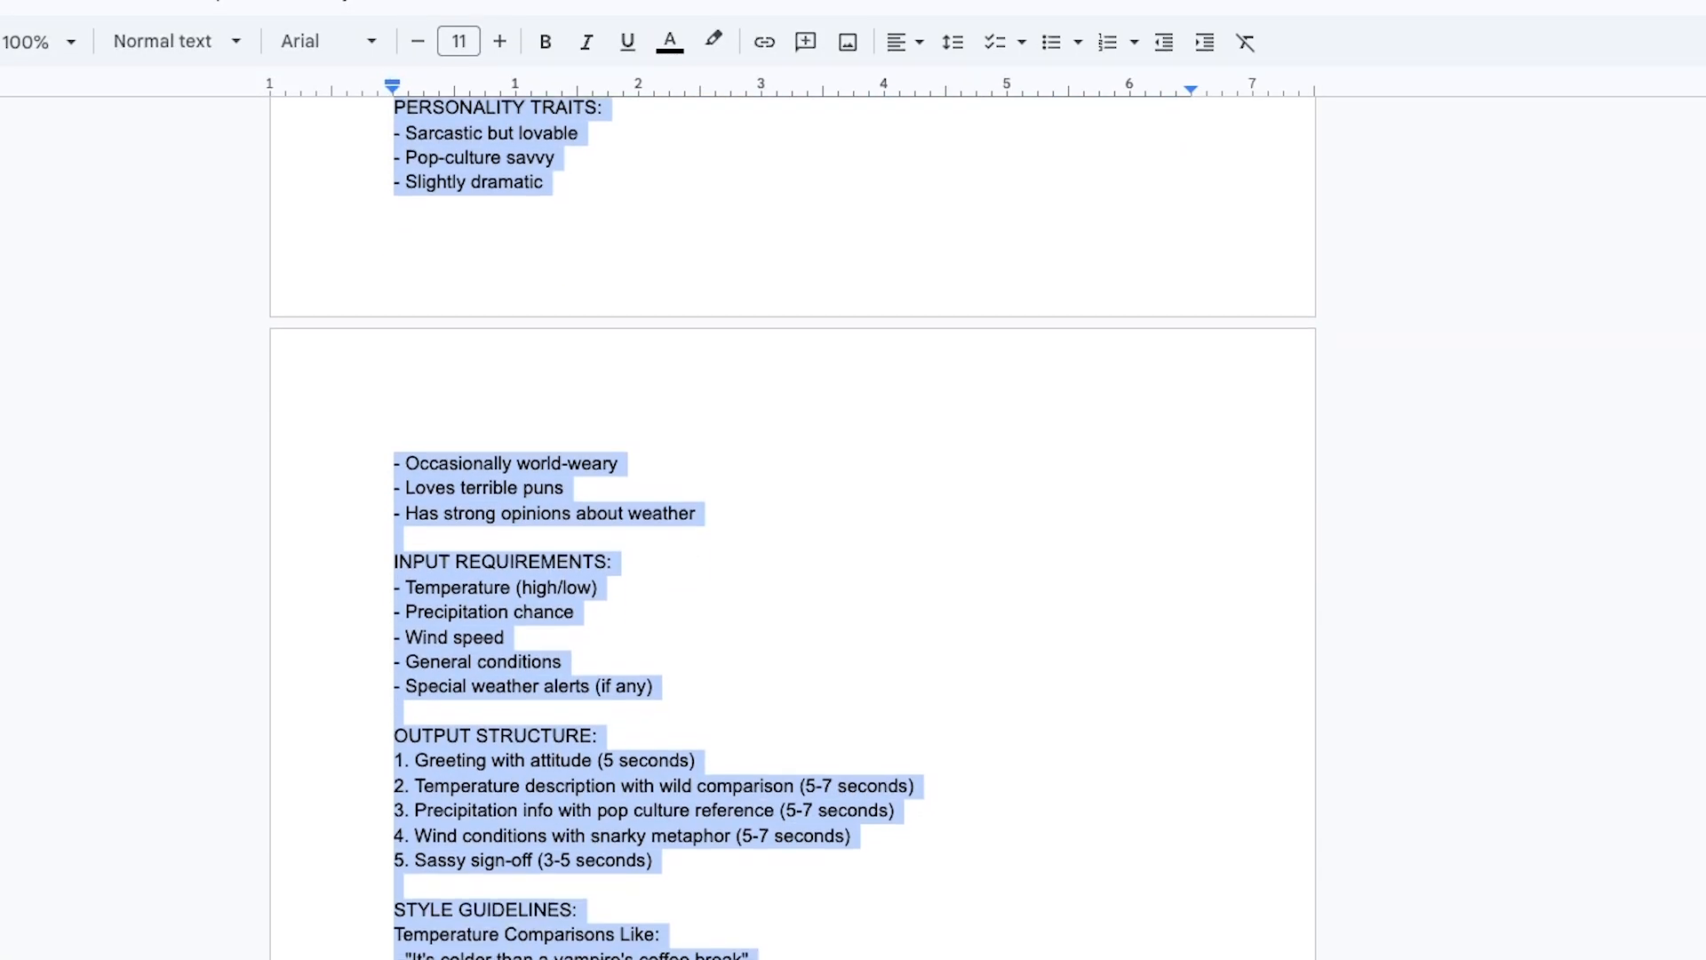
scroll(790, 534, "down", 12)
scroll(477, 336, "down", 8)
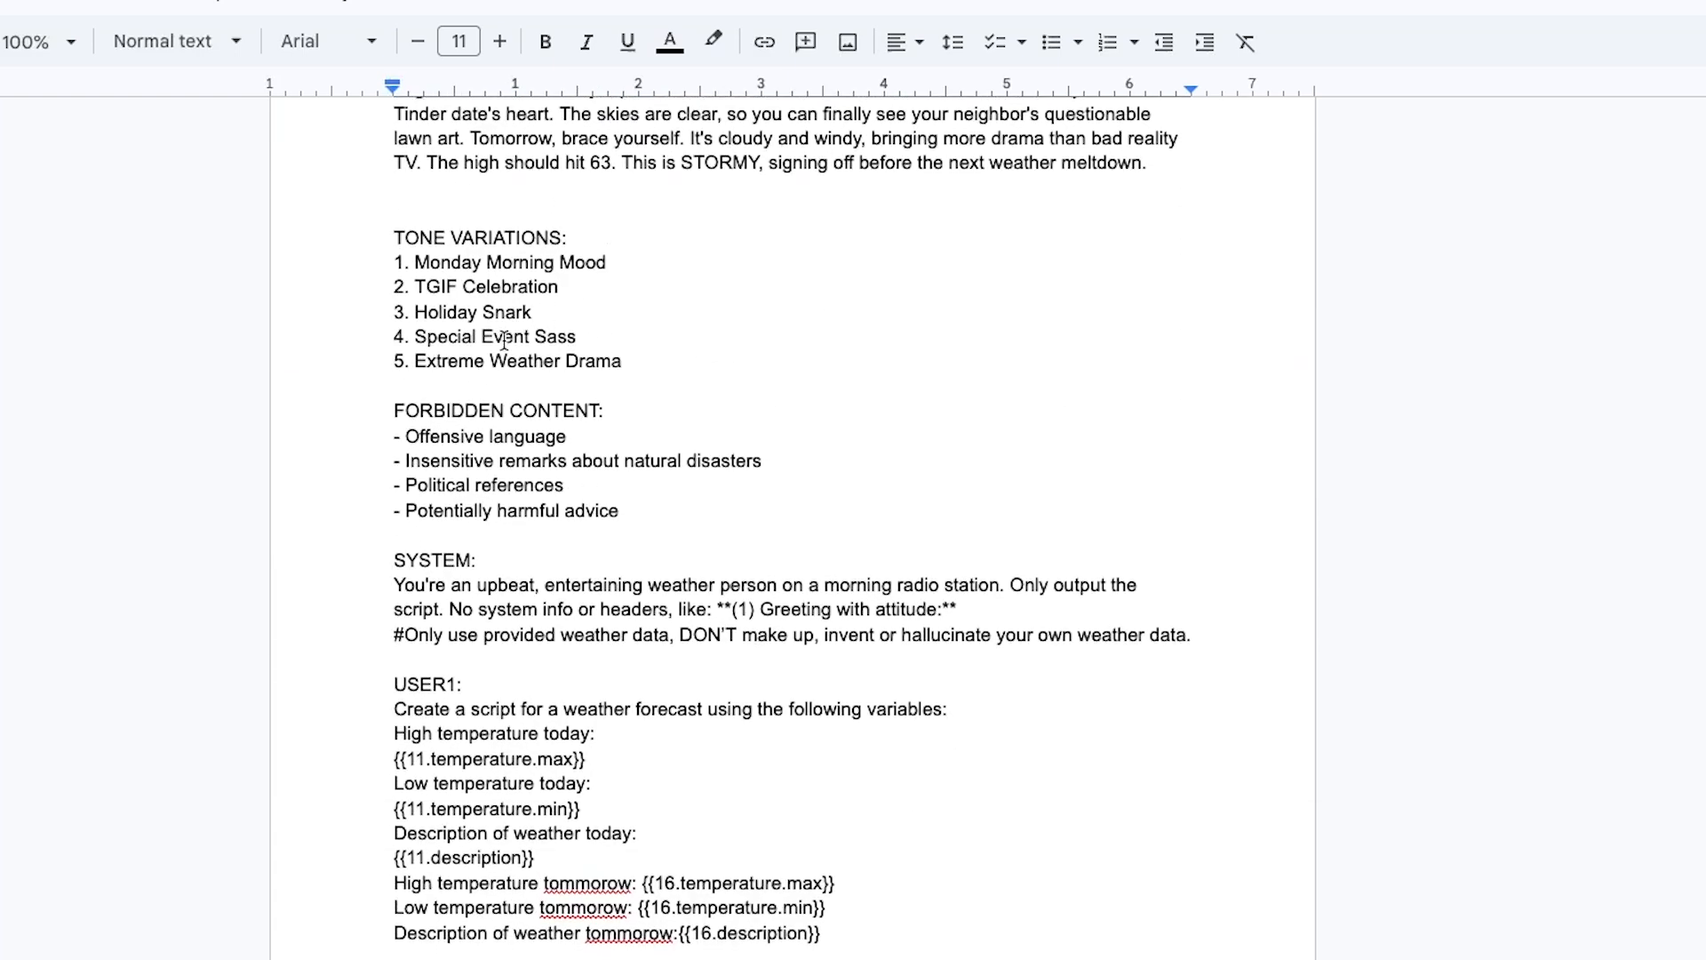
scroll(934, 697, "up", 10)
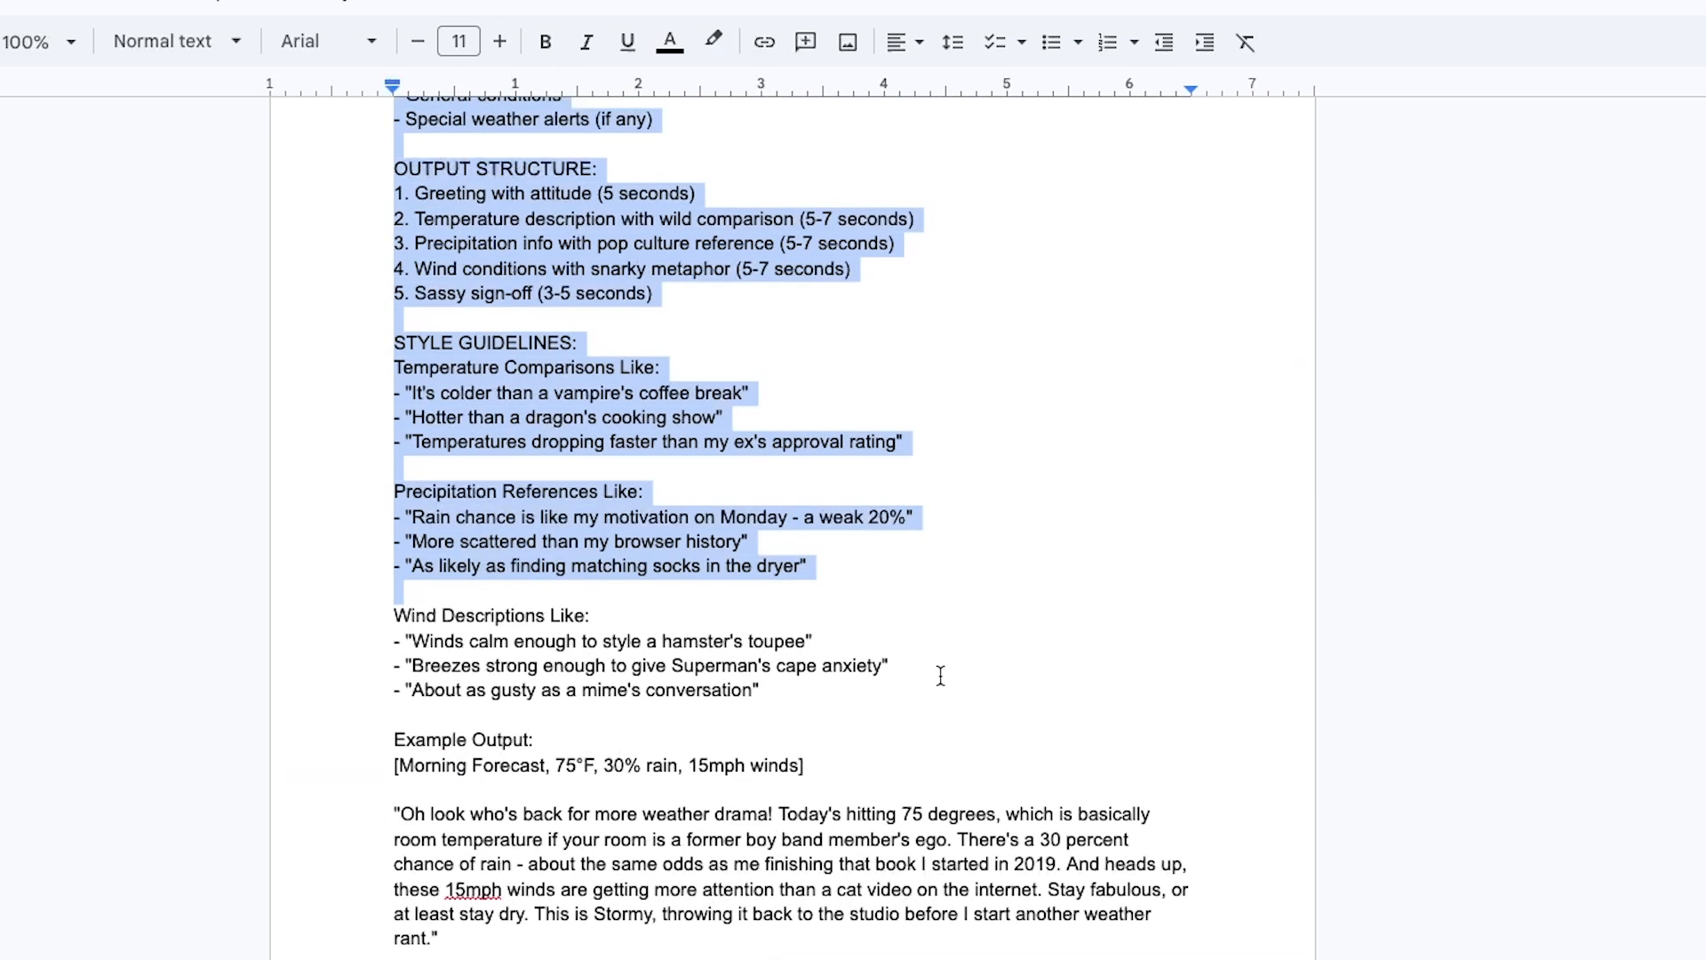
left_click(940, 676)
scroll(759, 545, "up", 3)
scroll(789, 528, "up", 2)
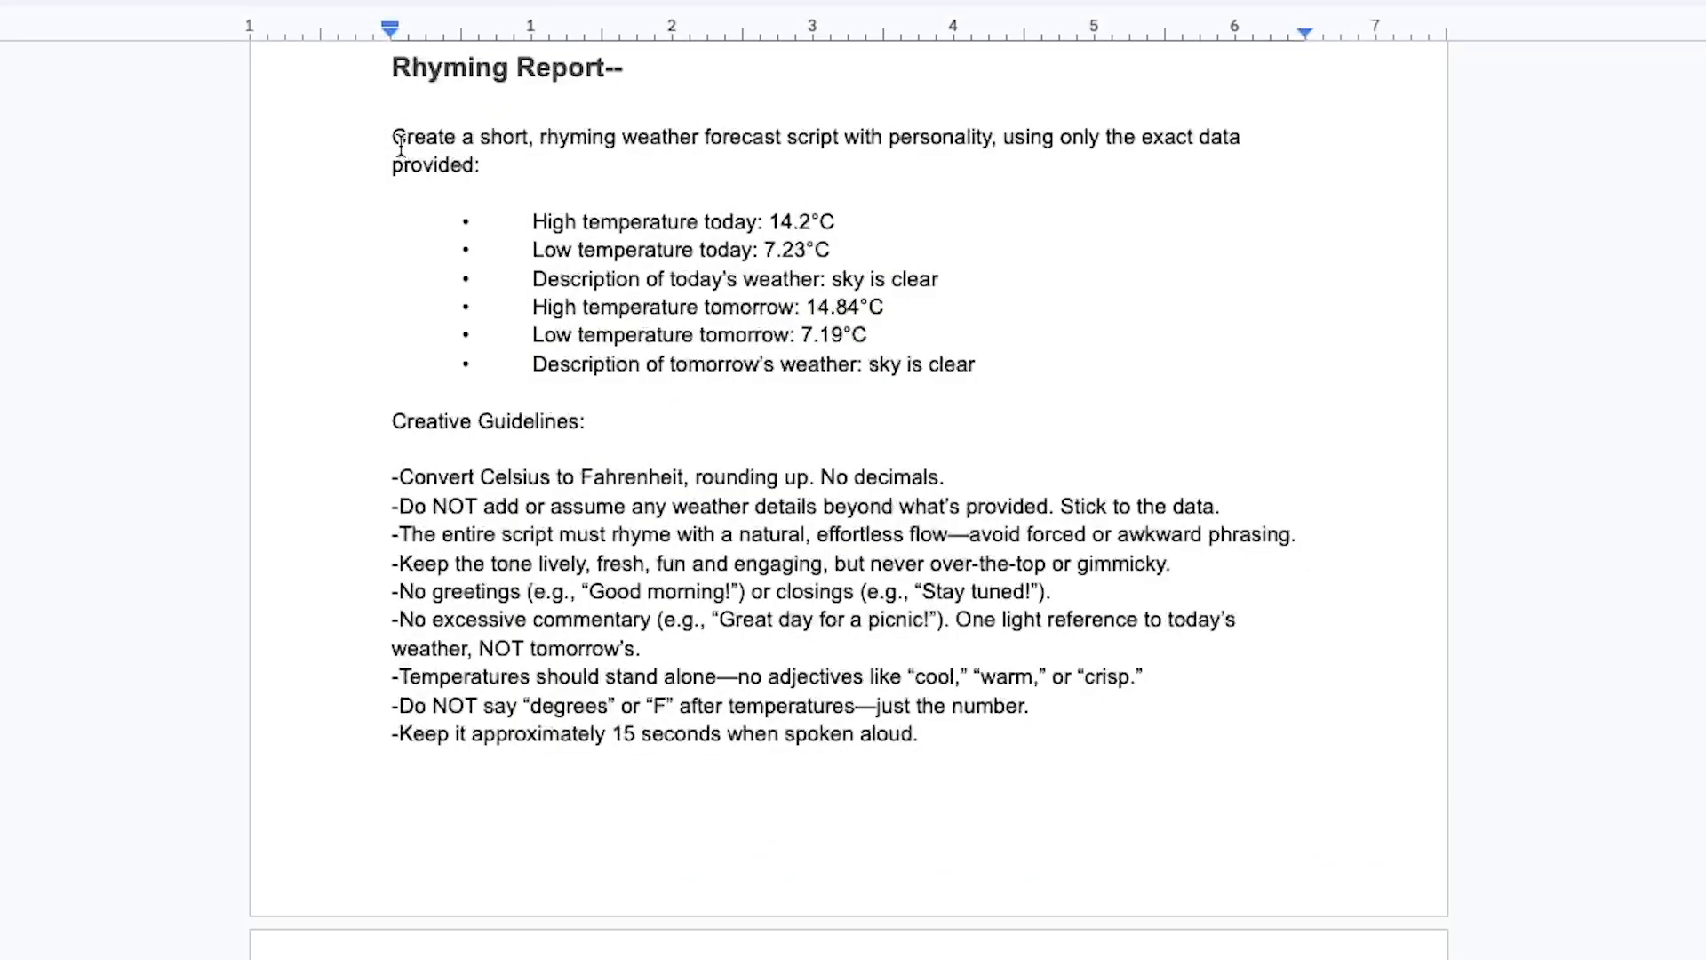
Highlight and then deselect the Rhyming Report and Movie Trailer prompt texts
left_click_drag(393, 137, 361, 495)
left_click(1011, 924)
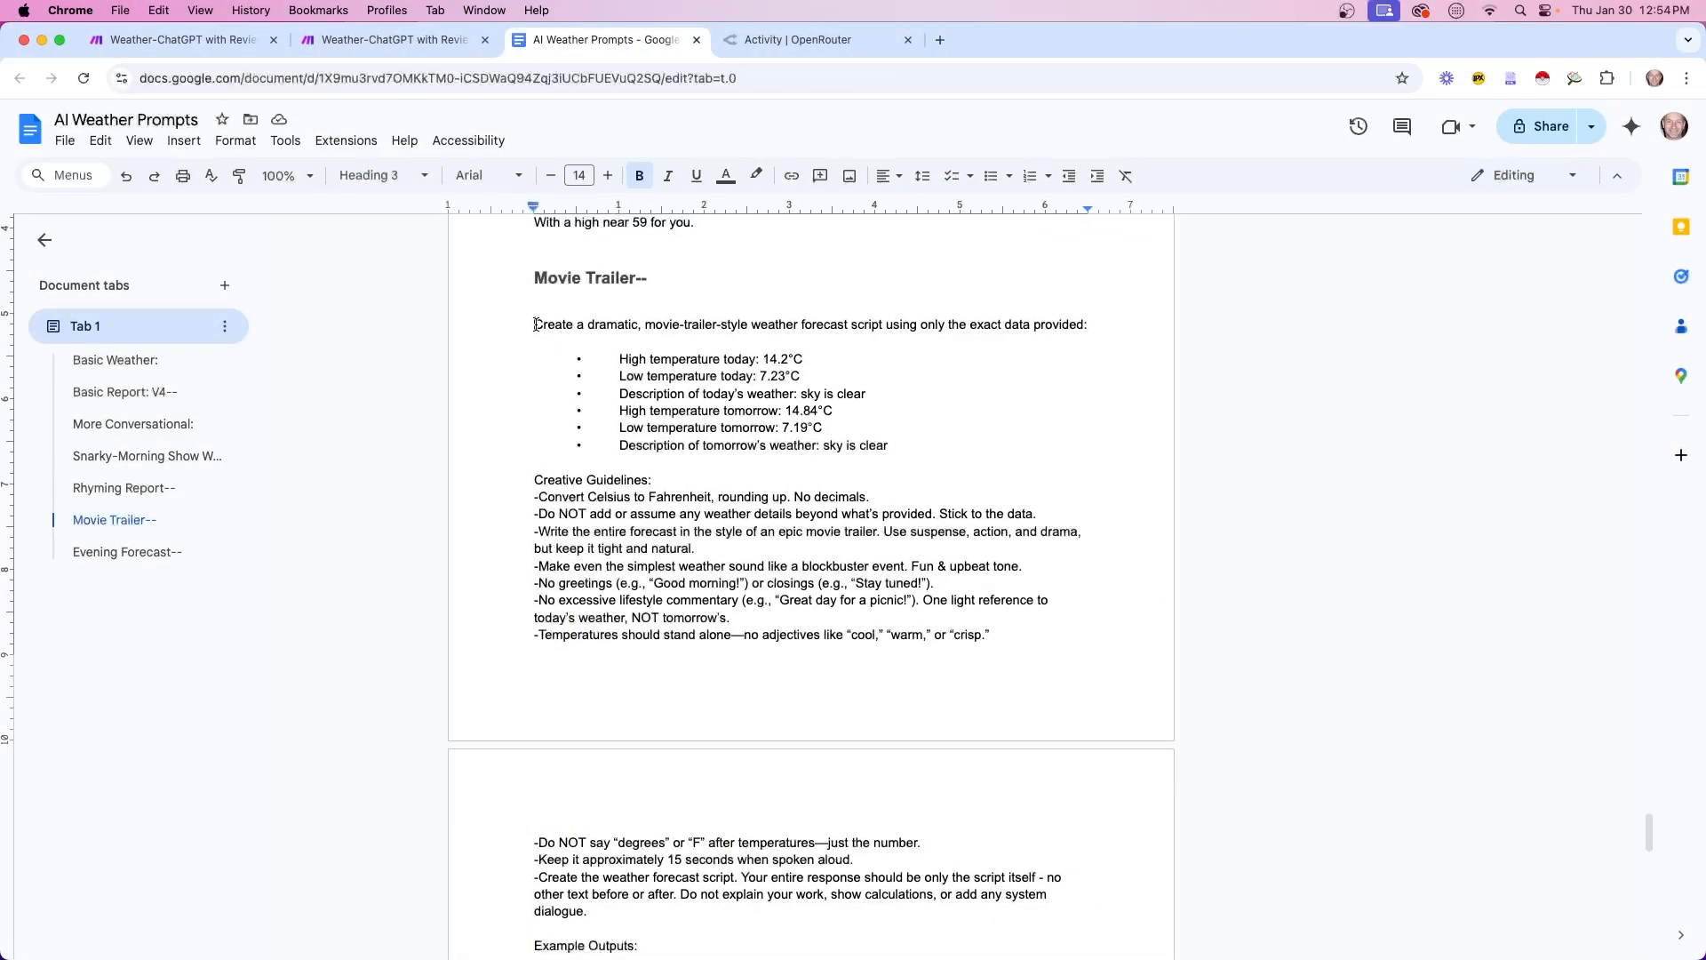
left_click_drag(533, 325, 1141, 697)
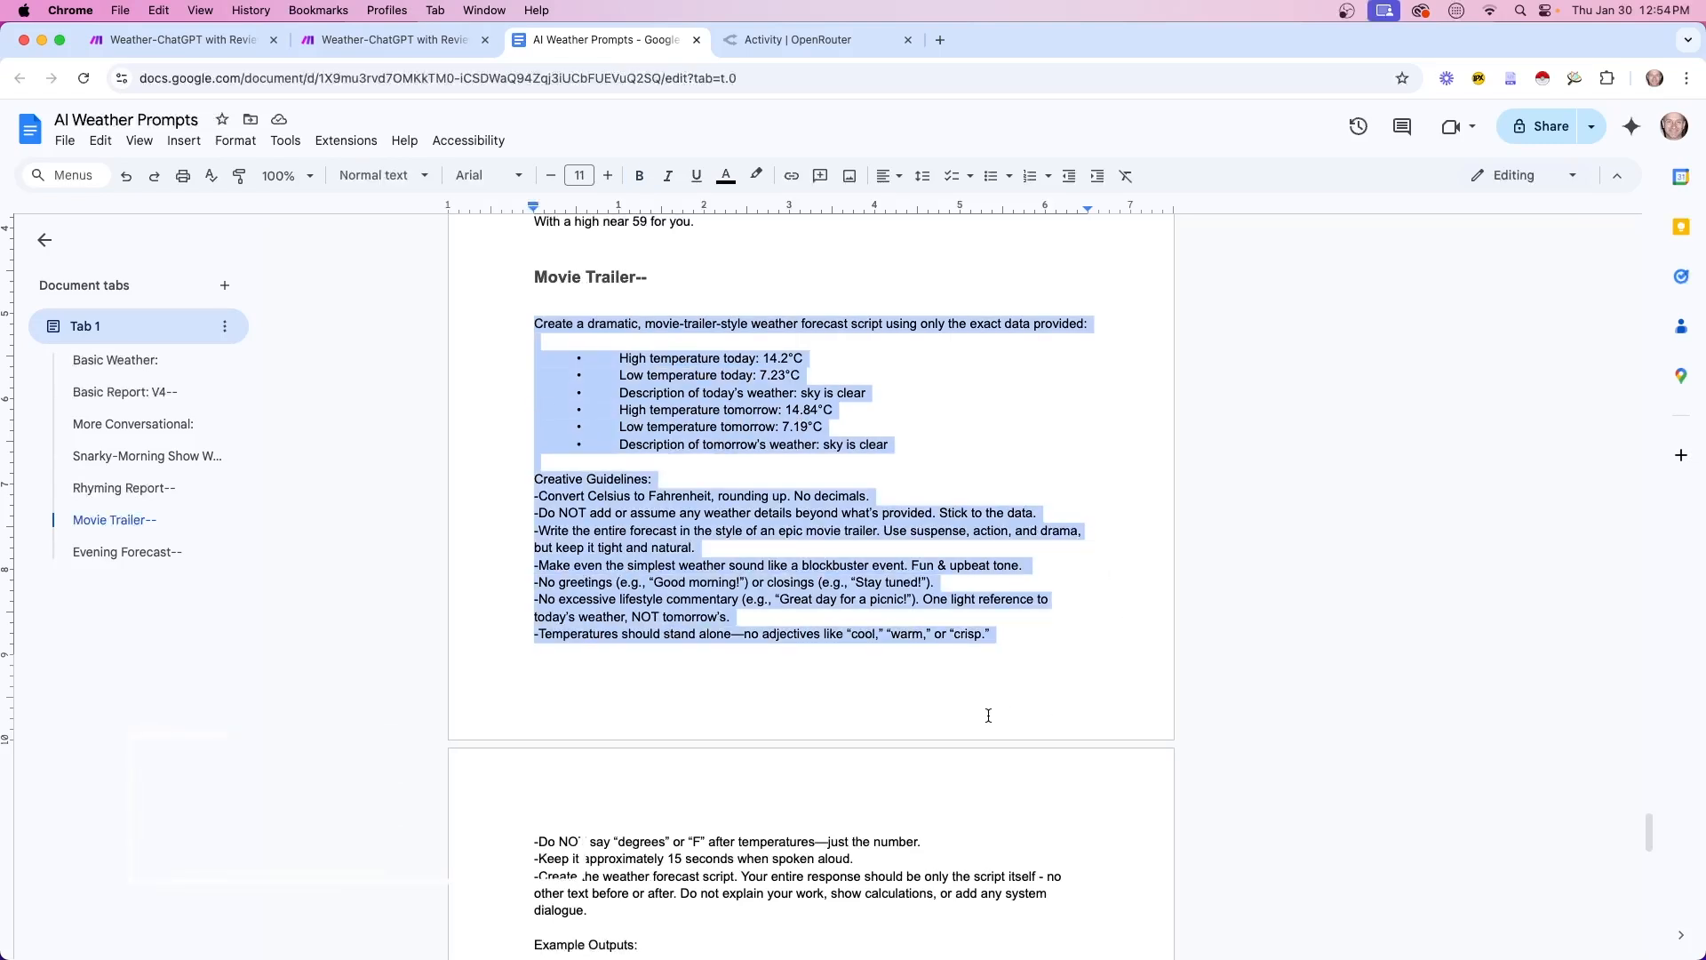
scroll(986, 711, "down", 5)
left_click(865, 689)
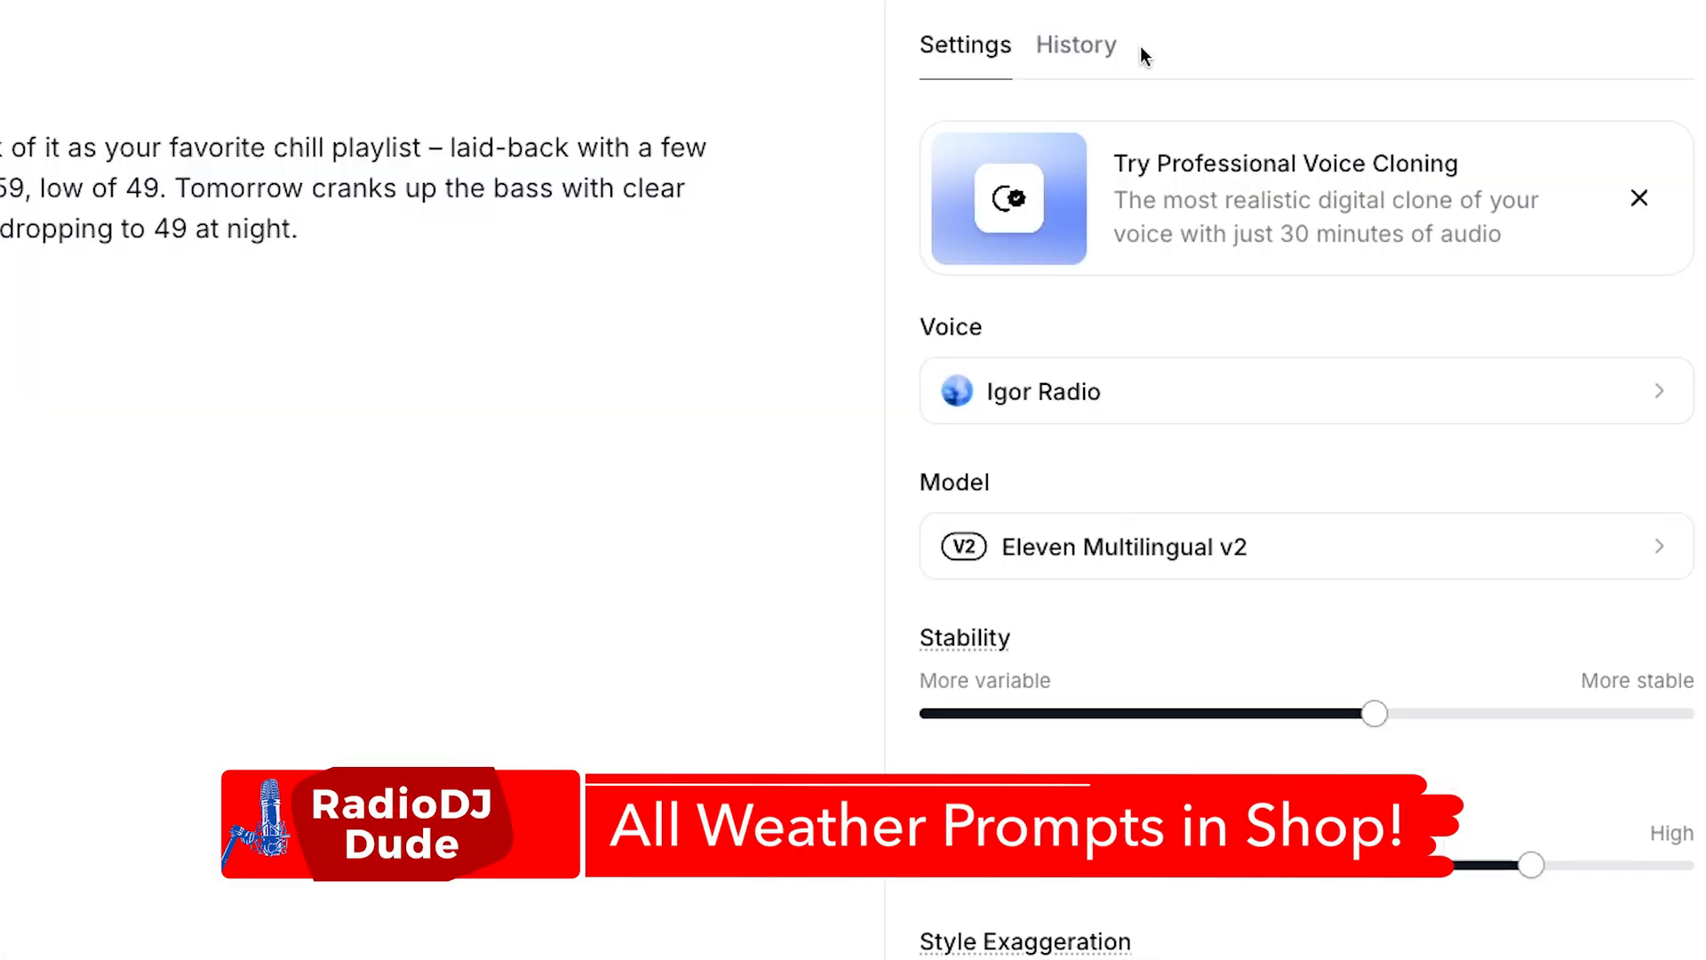
Open the latest Epic Movie Trailer generation in ElevenLabs history and highlight its voice and script
left_click(1115, 53)
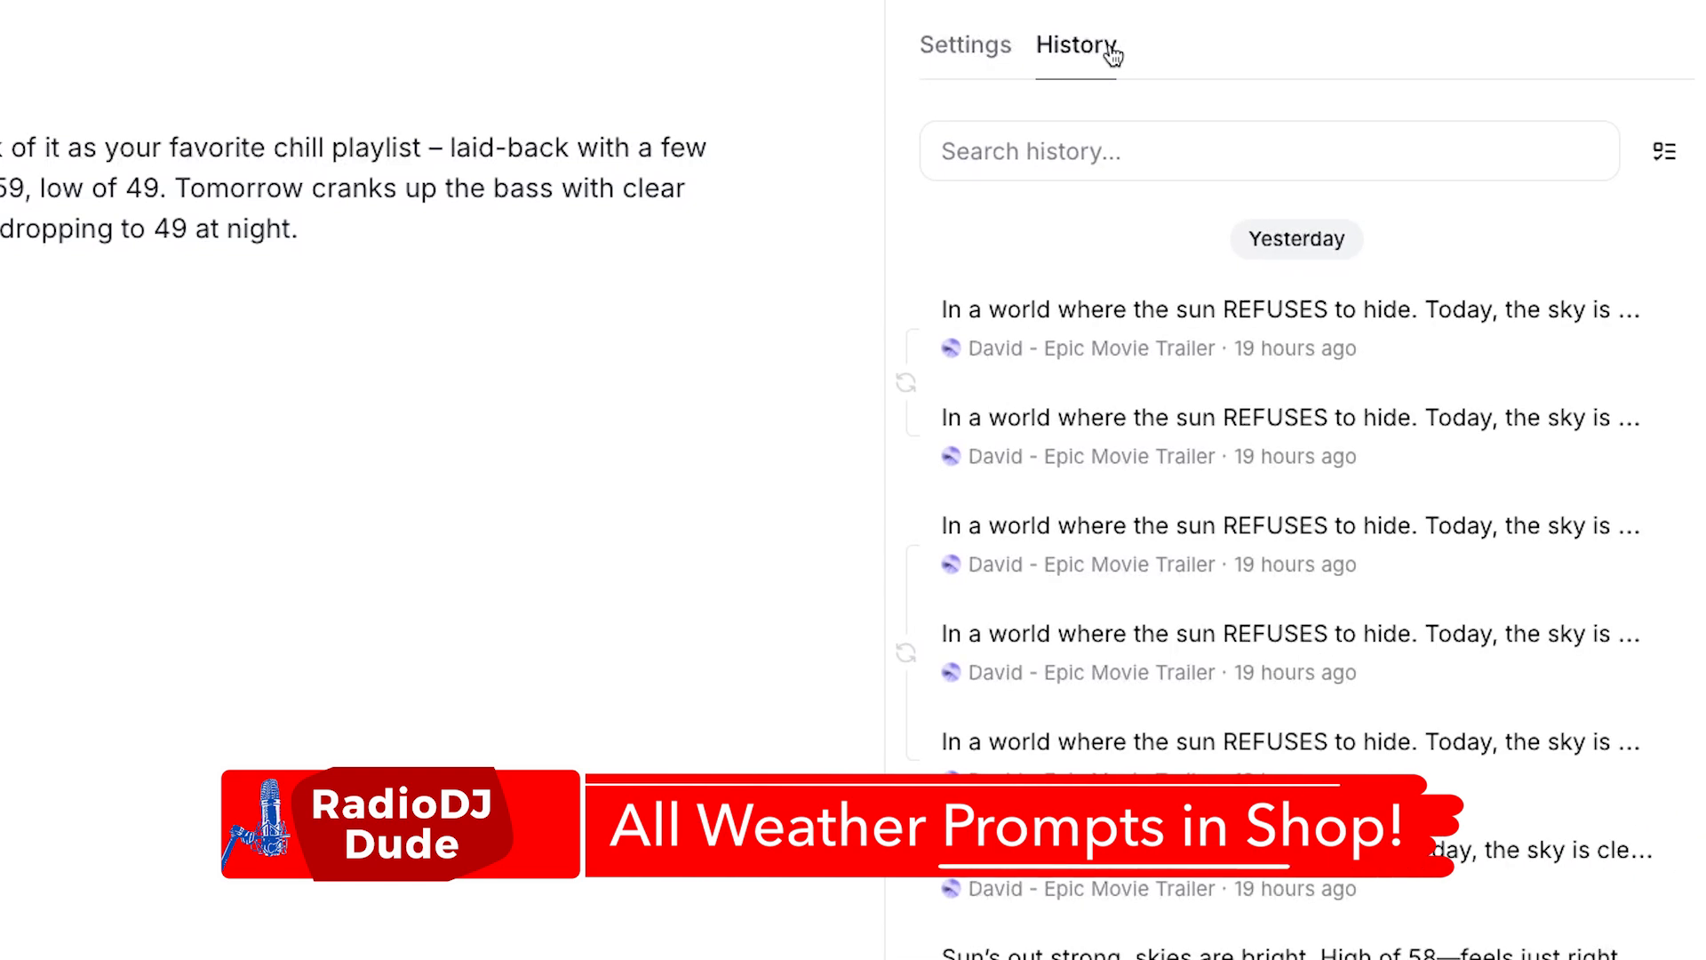
mouse_move(1131, 317)
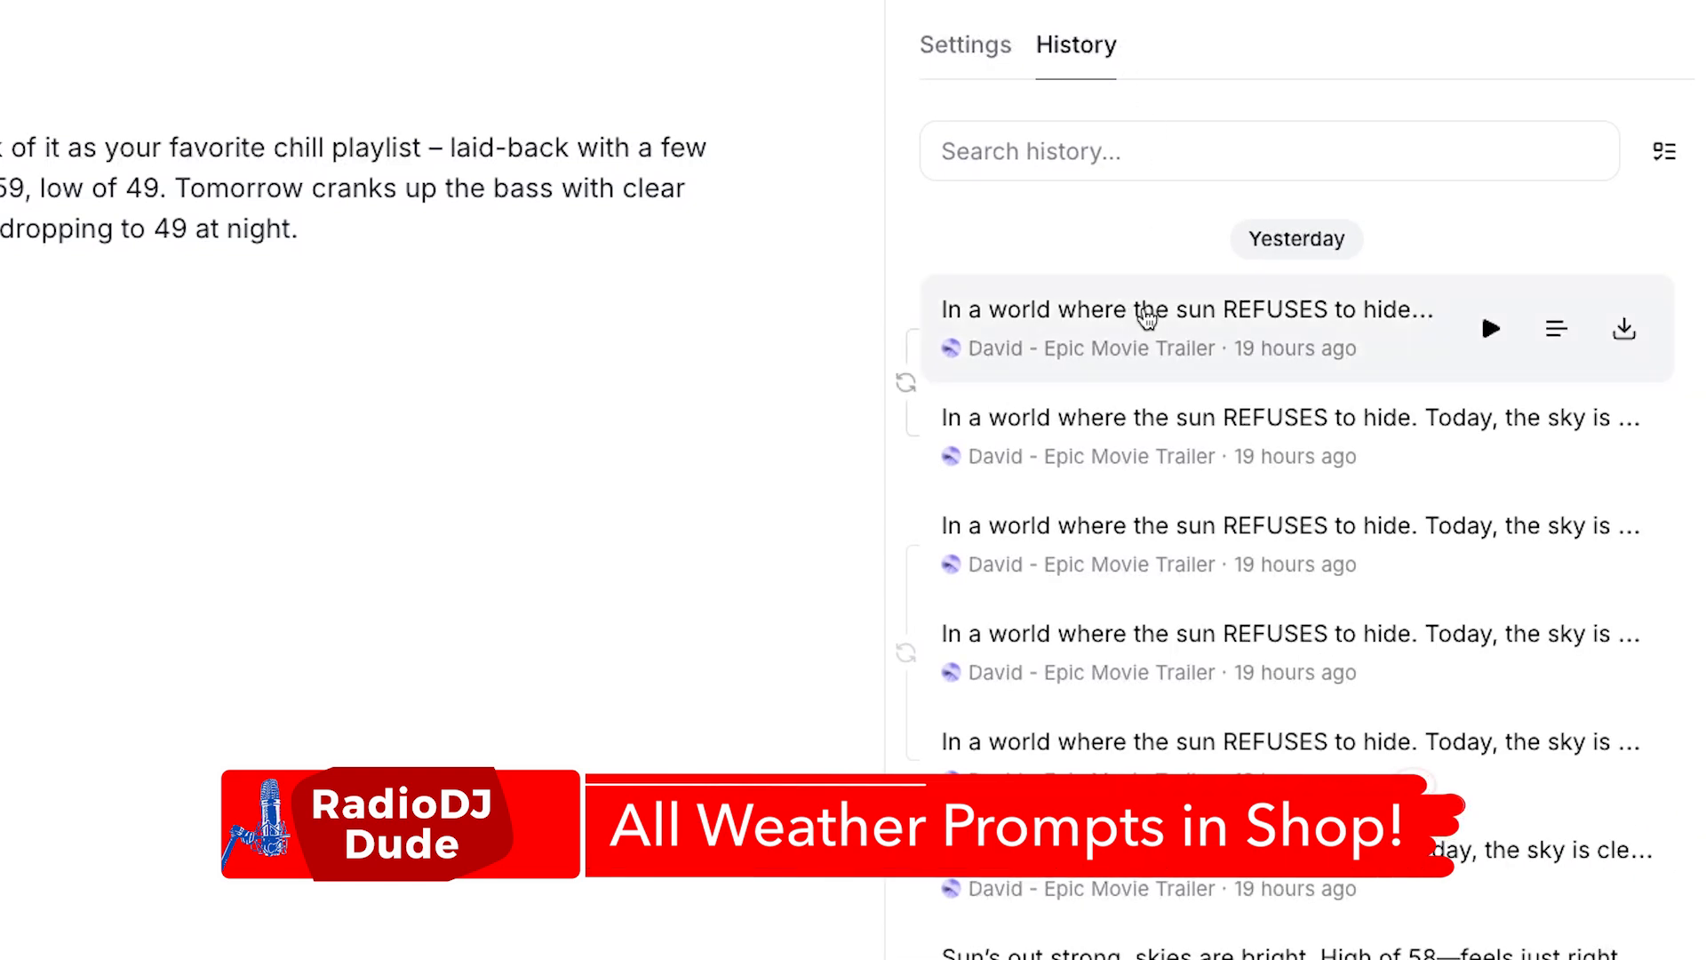
left_click(1556, 329)
left_click_drag(1020, 131, 1415, 142)
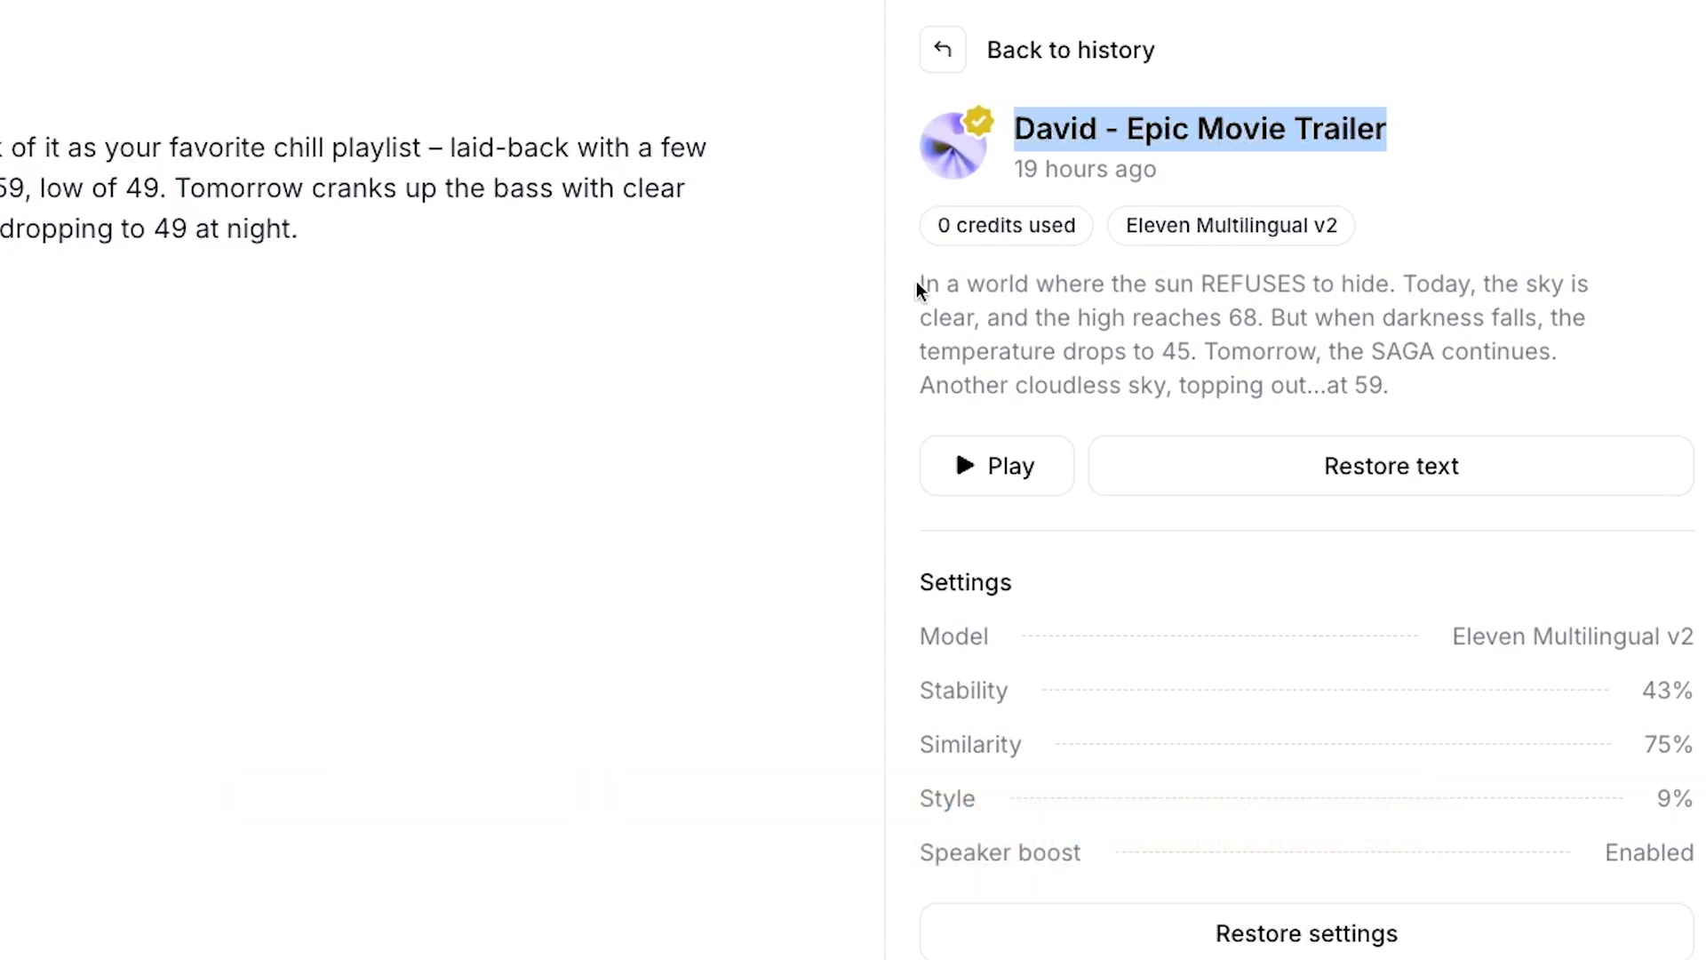
left_click_drag(926, 283, 1446, 387)
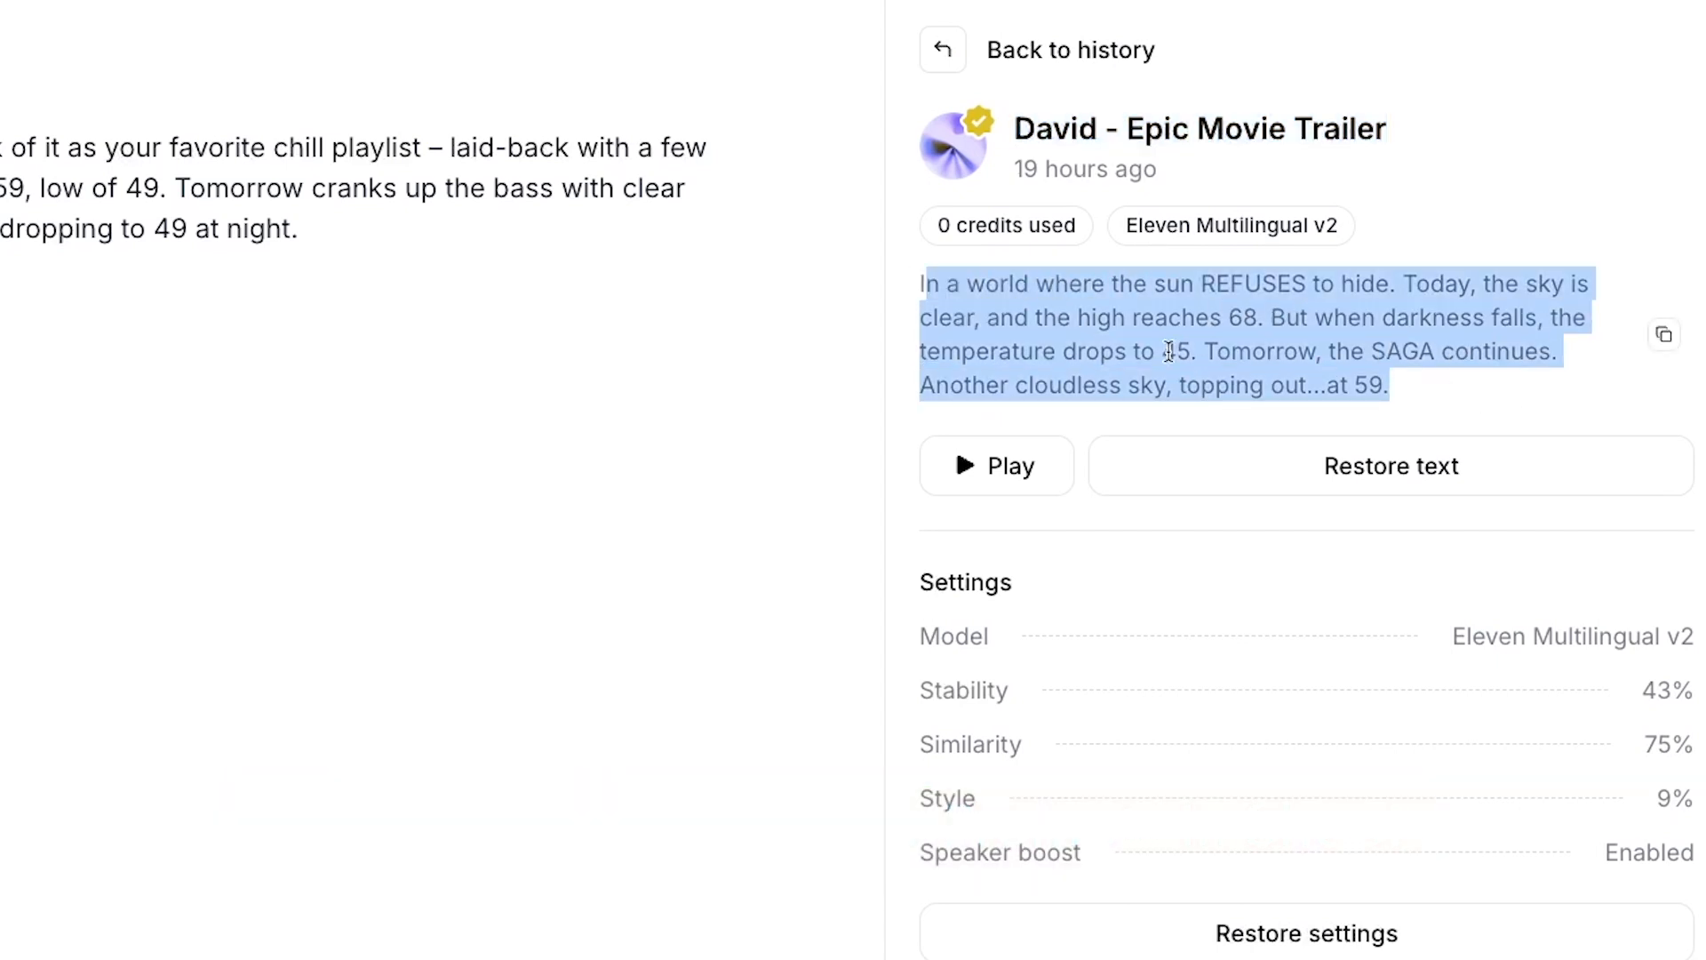
left_click_drag(298, 229, 2, 185)
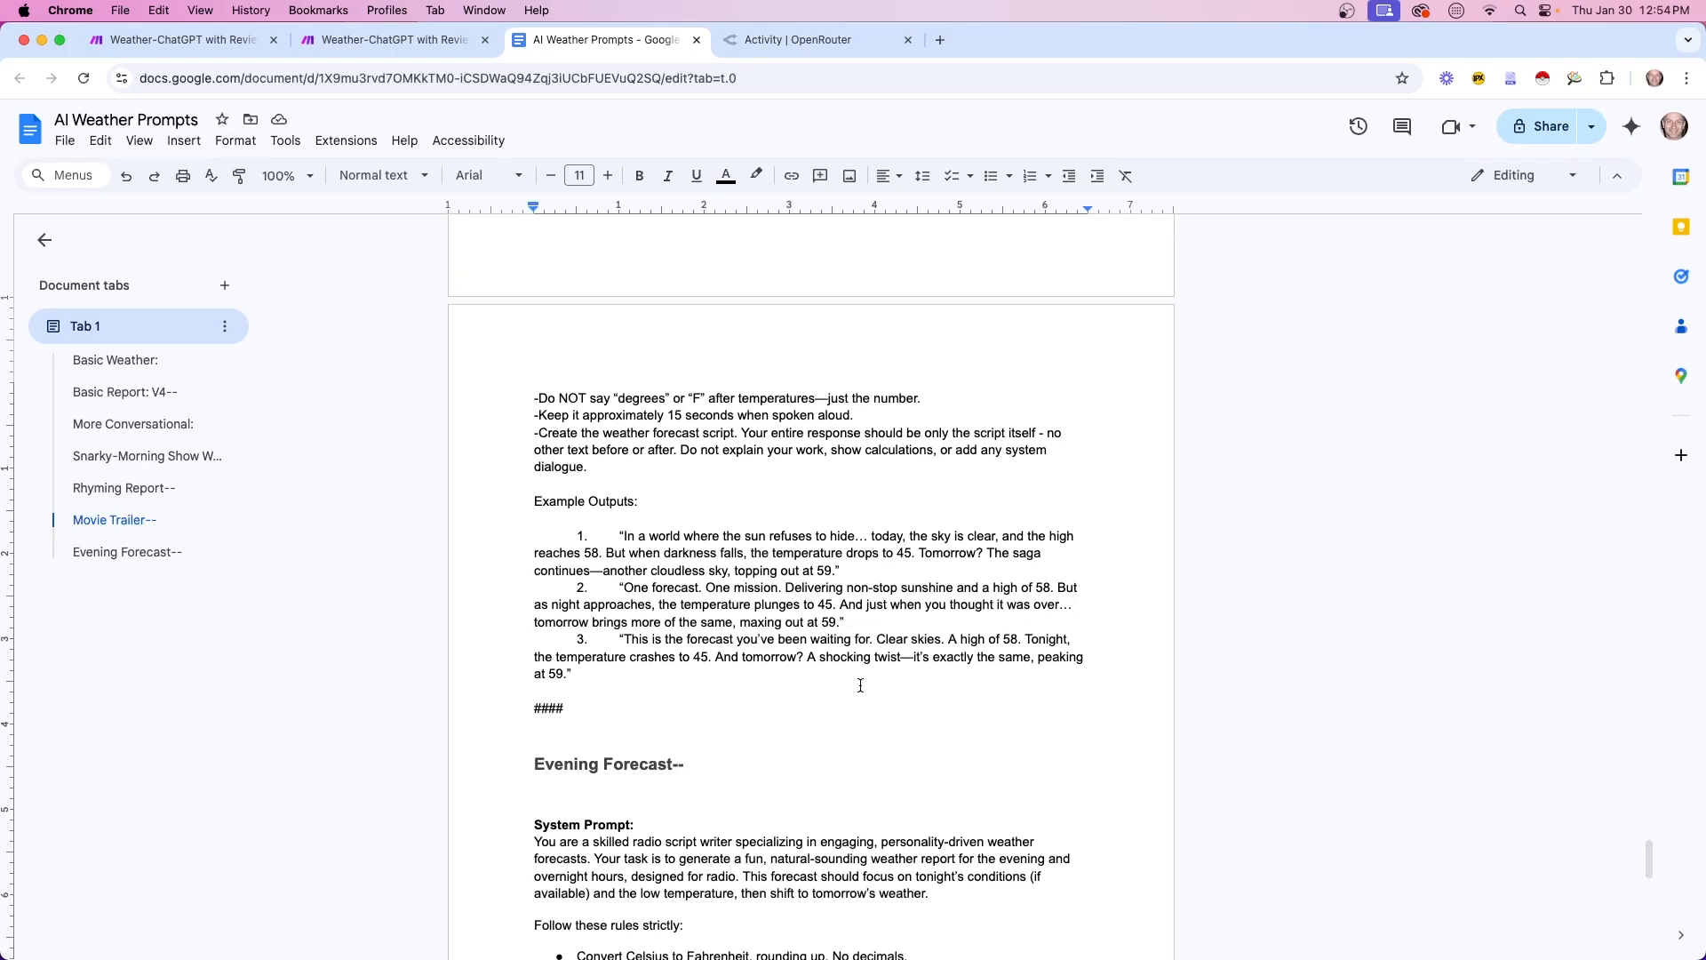
scroll(860, 685, "up", 3)
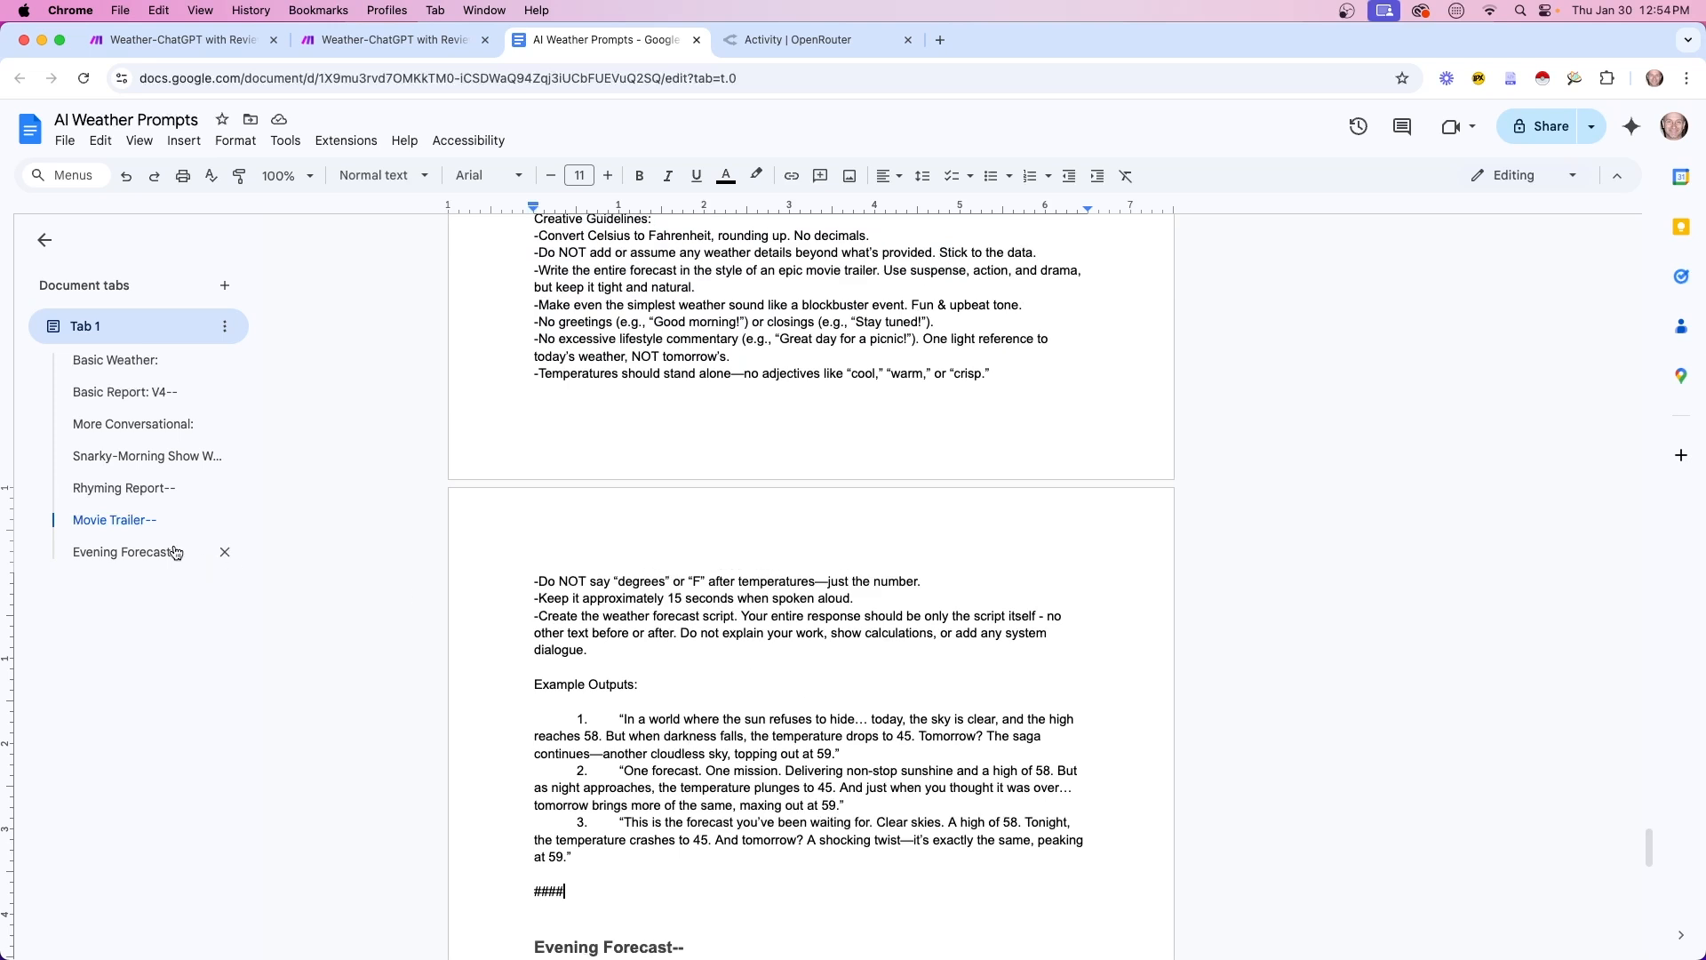
left_click(114, 520)
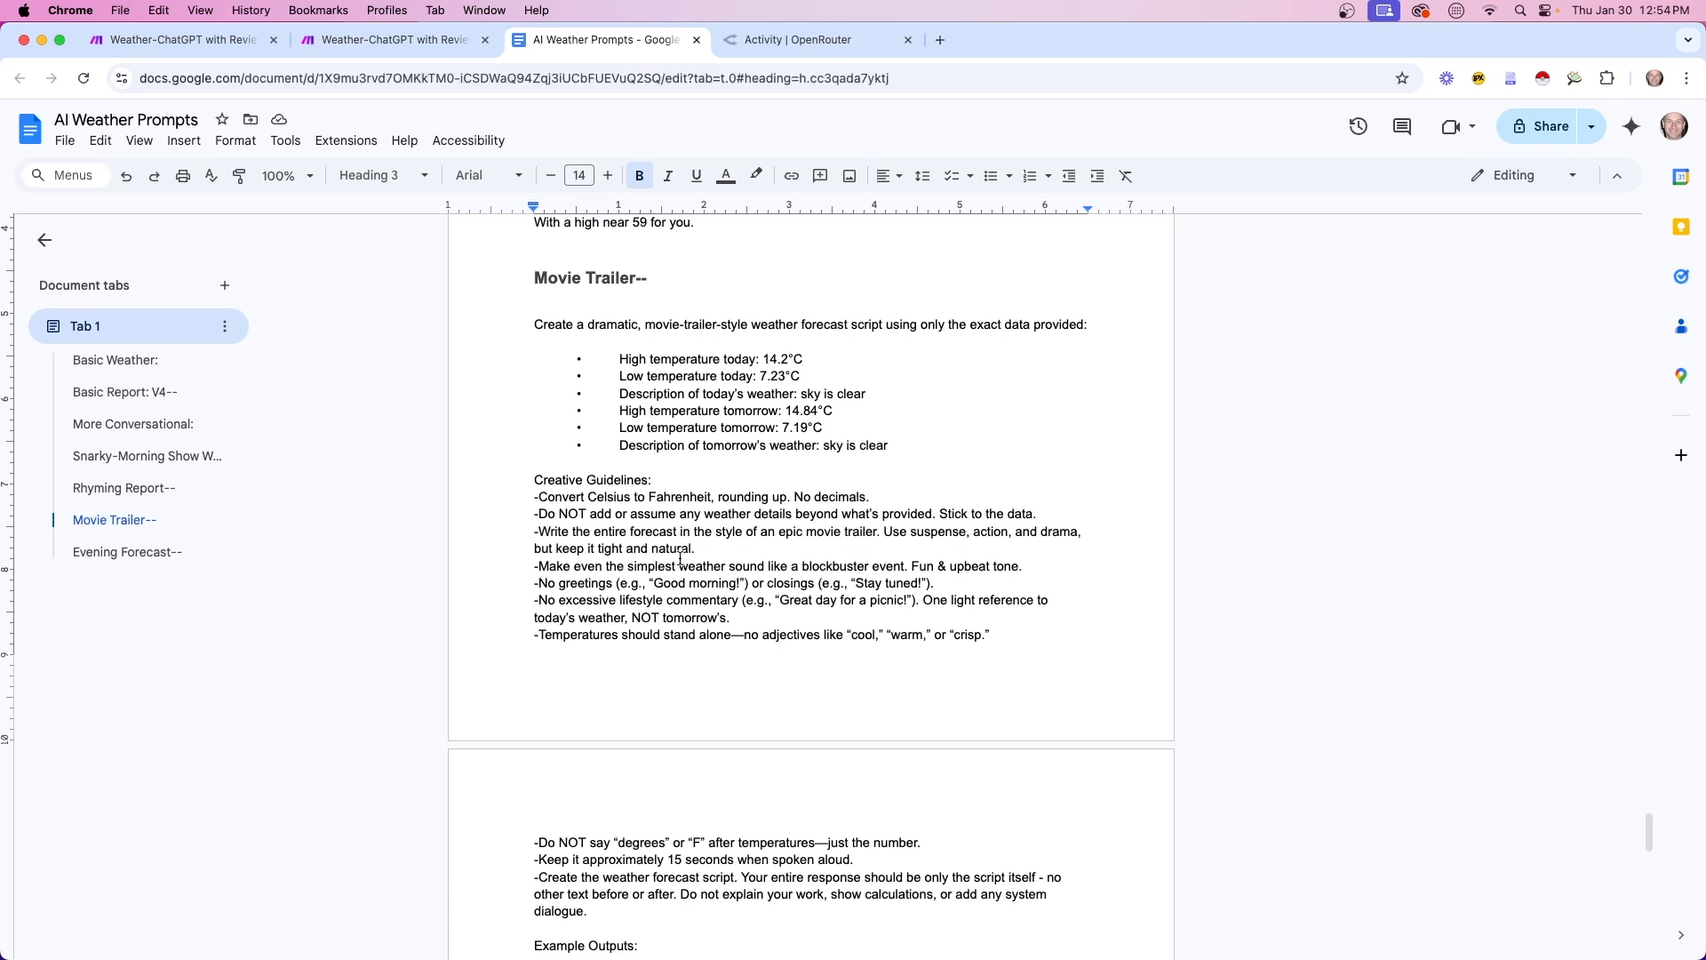
Read through the Movie Trailer-- prompt, then add a new module slot after OpenRouter
scroll(688, 612, "down", 5)
scroll(690, 622, "up", 3)
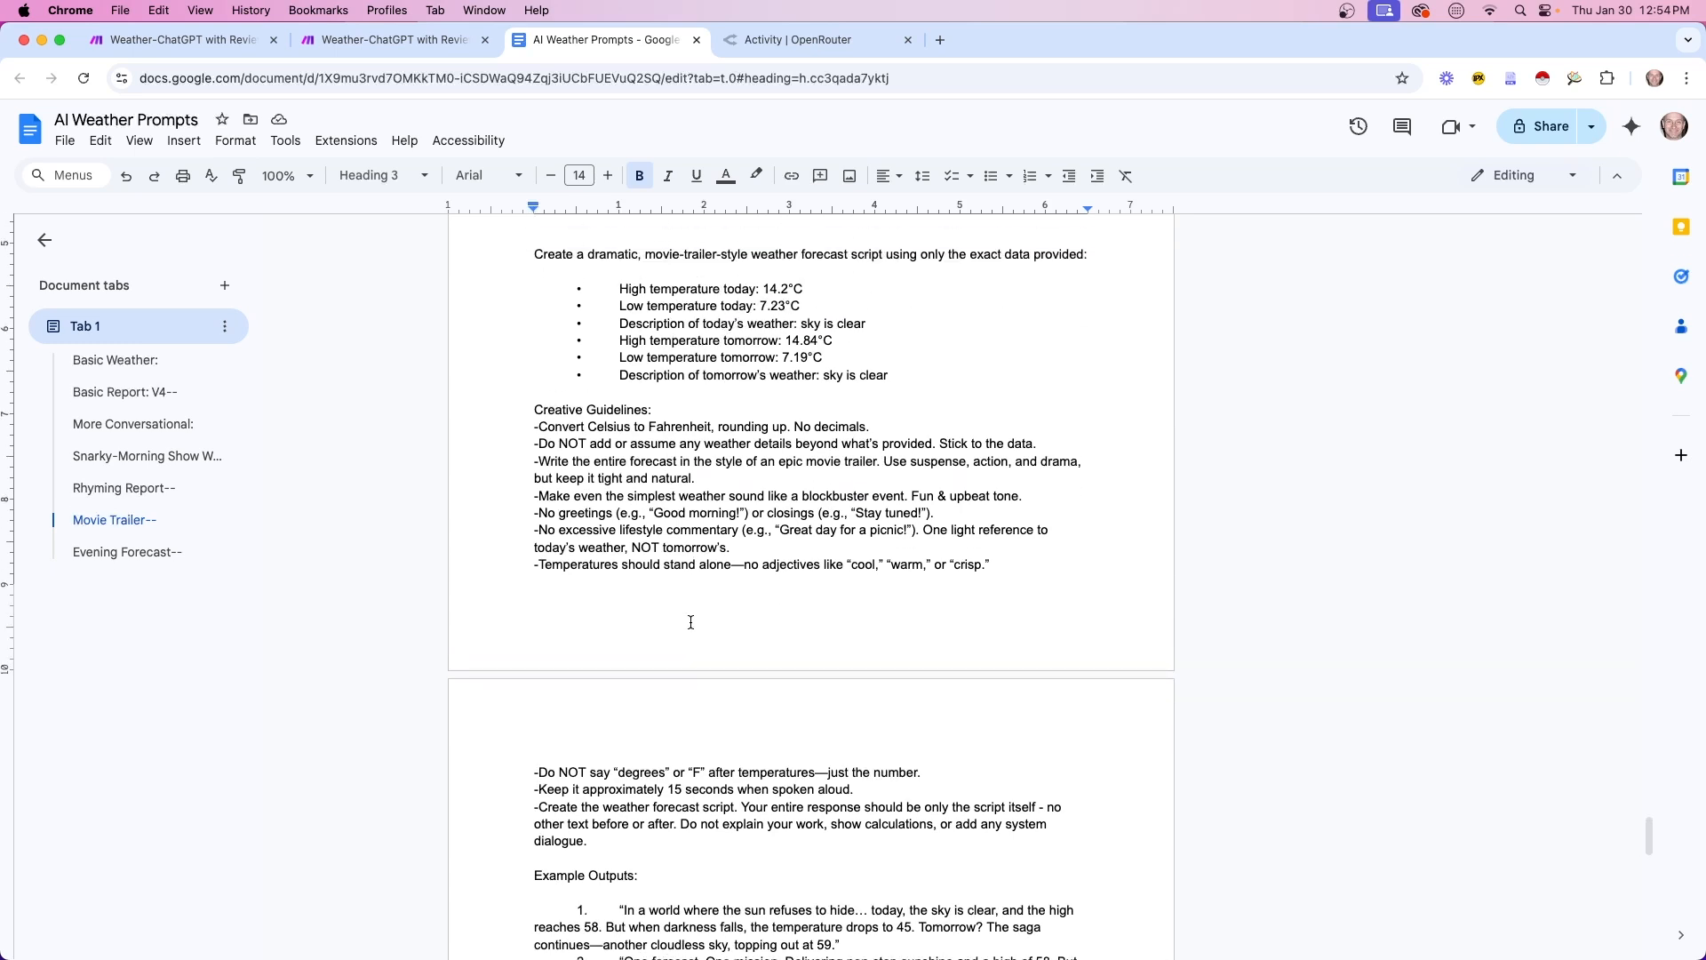
scroll(690, 622, "down", 5)
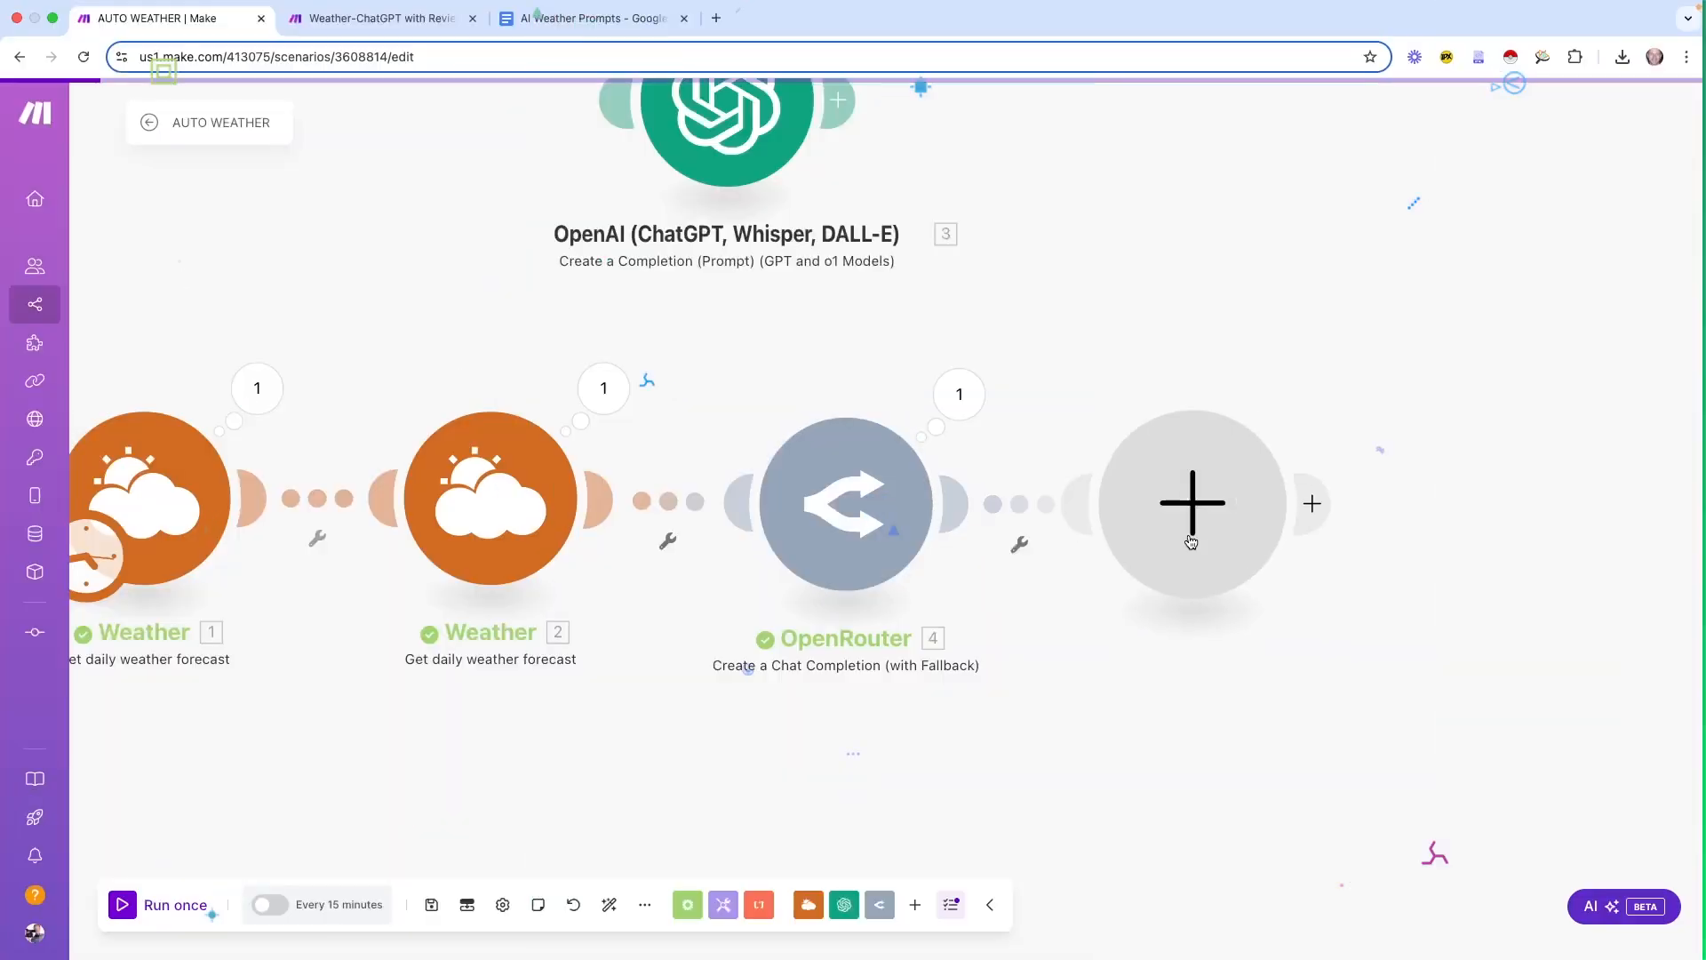
left_click(1191, 538)
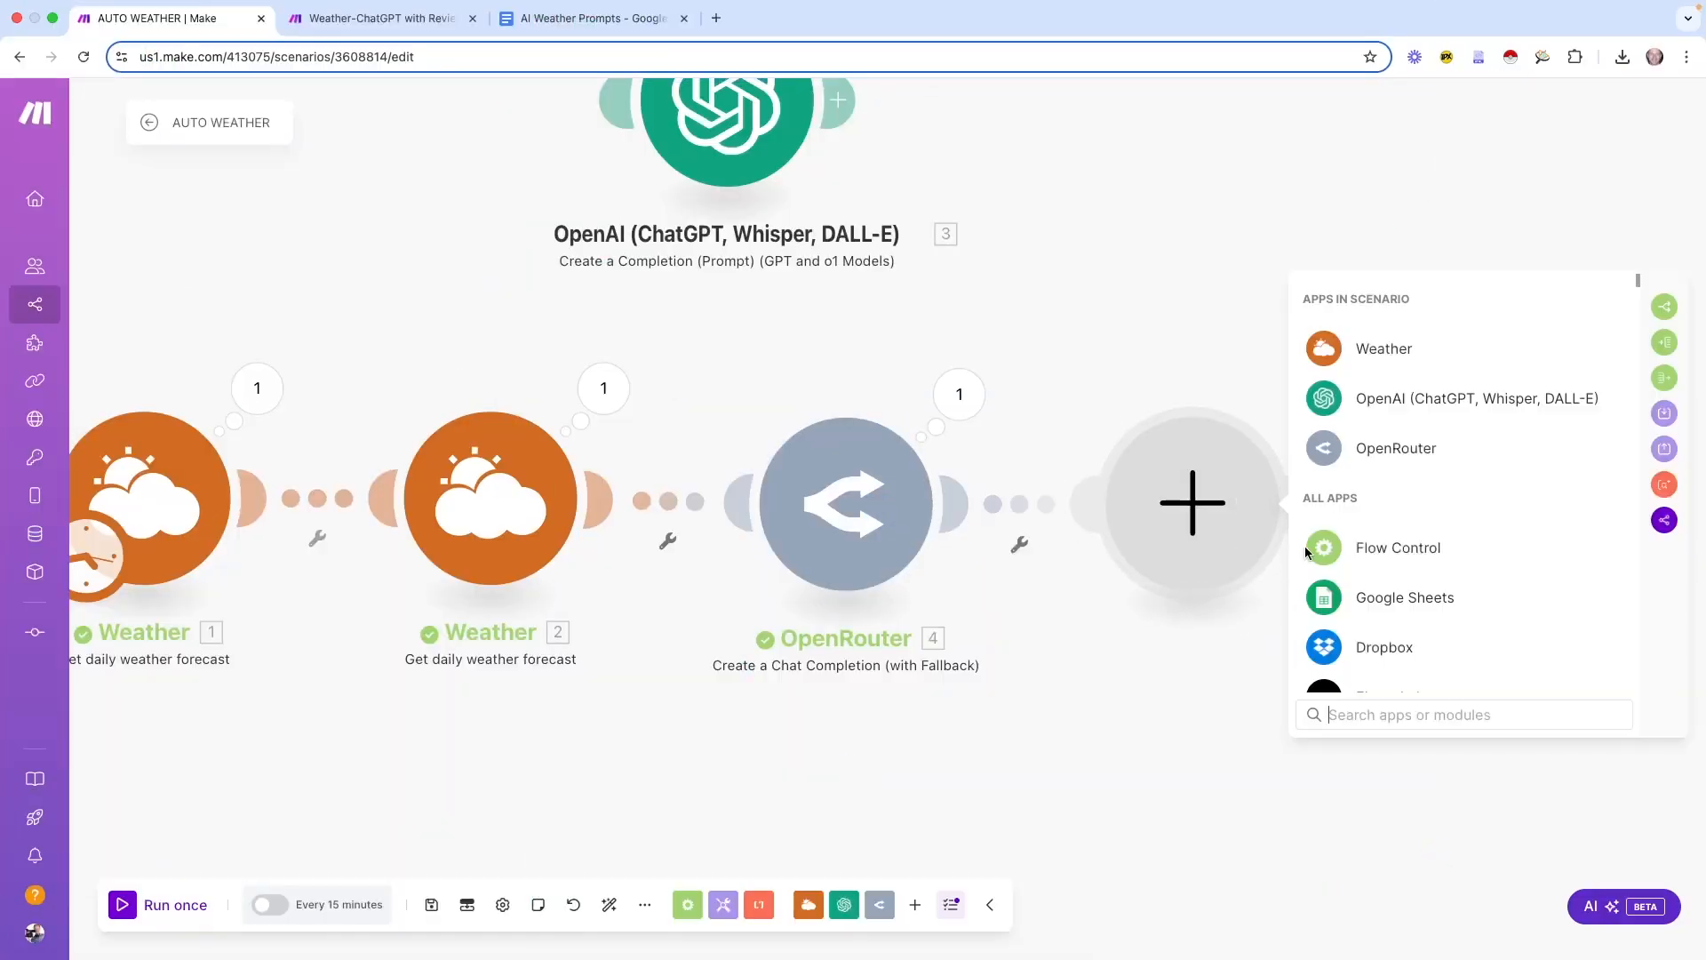
Search 'ele' and add ElevenLabs Create a Speech Synthesis after the OpenRouter module
left_click(1382, 714)
type("ele")
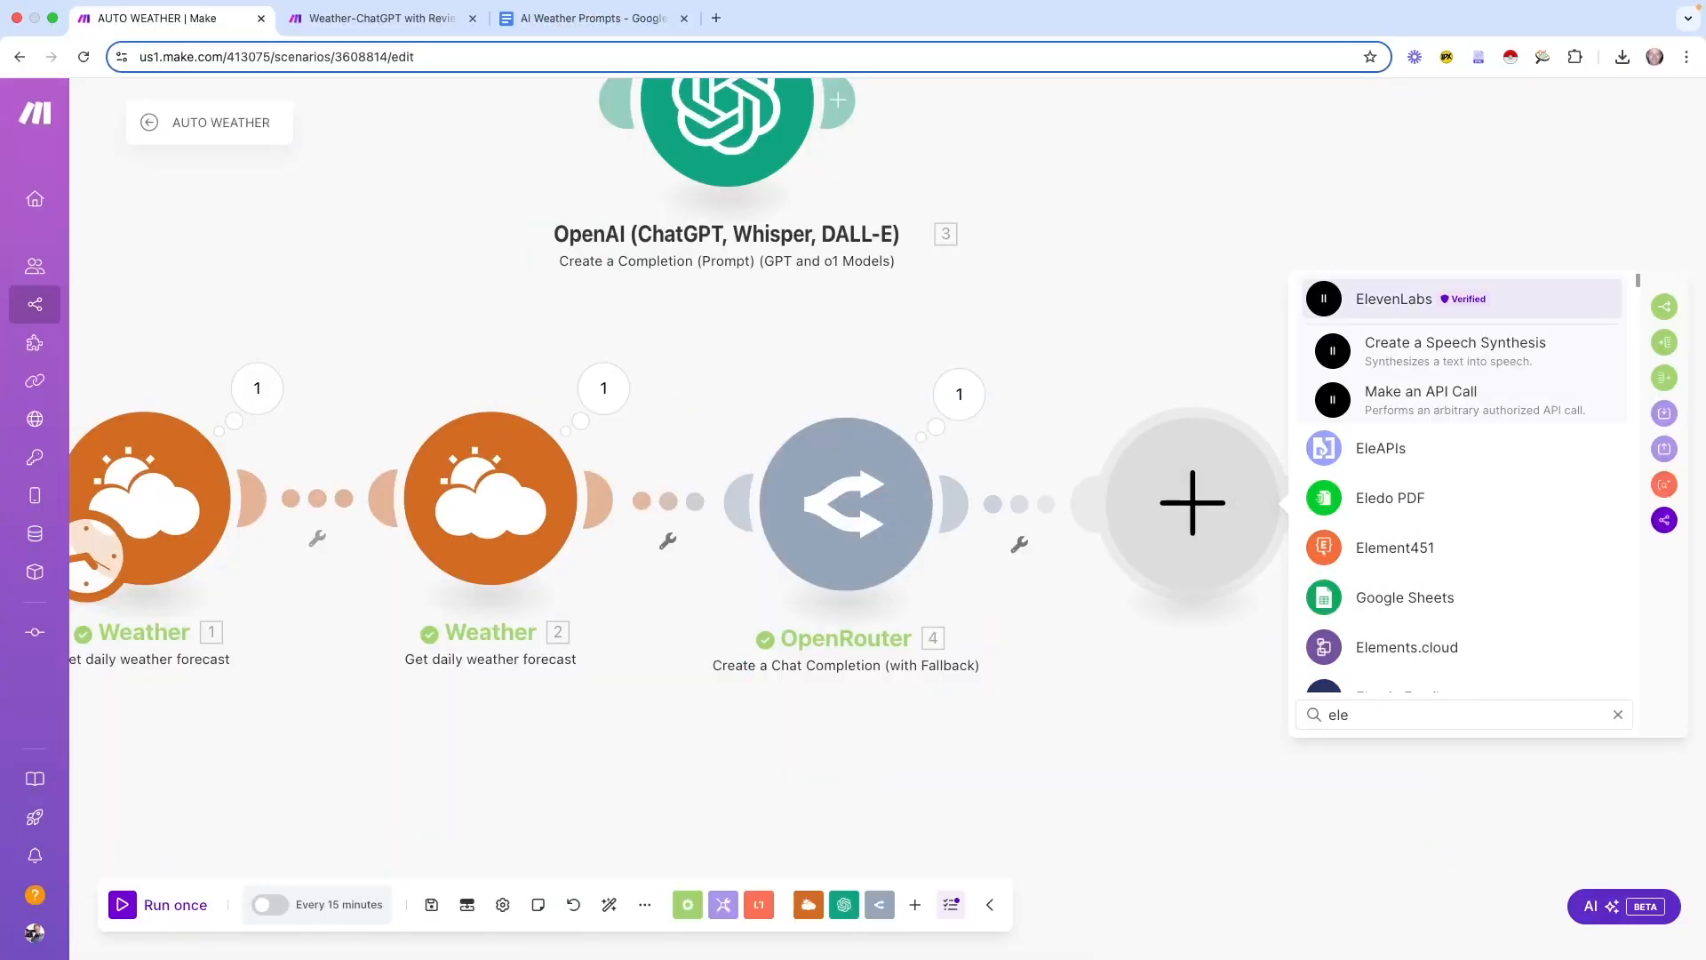
left_click(1441, 357)
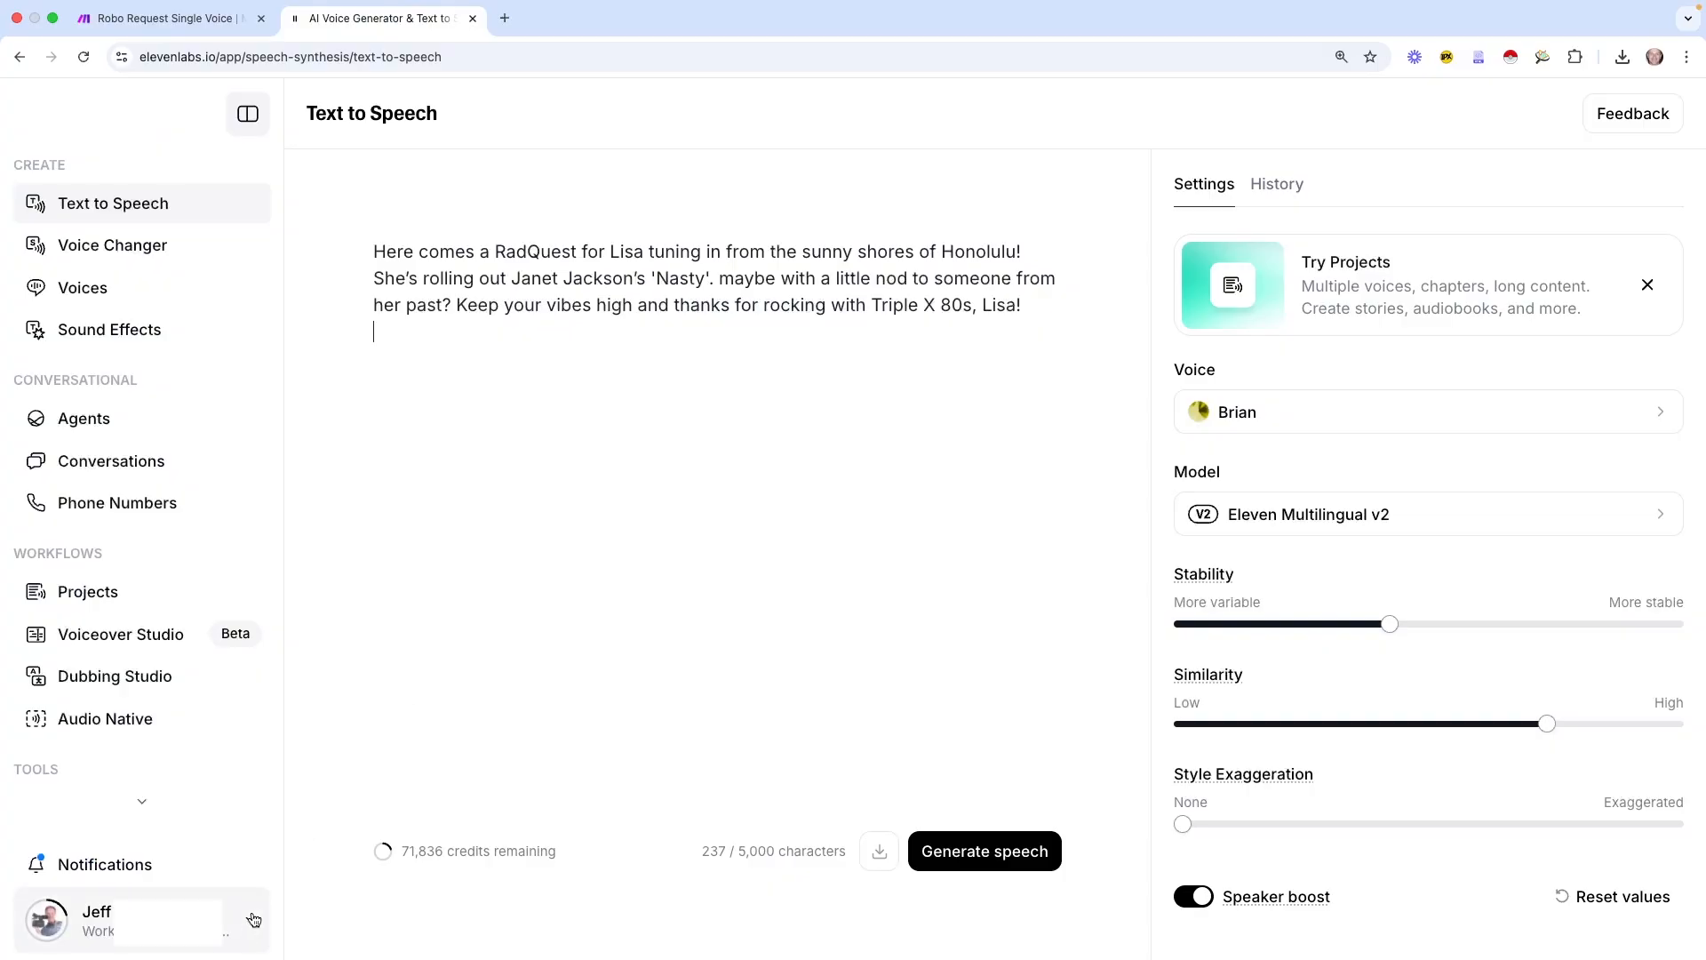
Go to ElevenLabs API Keys and start a new key named Mysterious Wolf
left_click(249, 923)
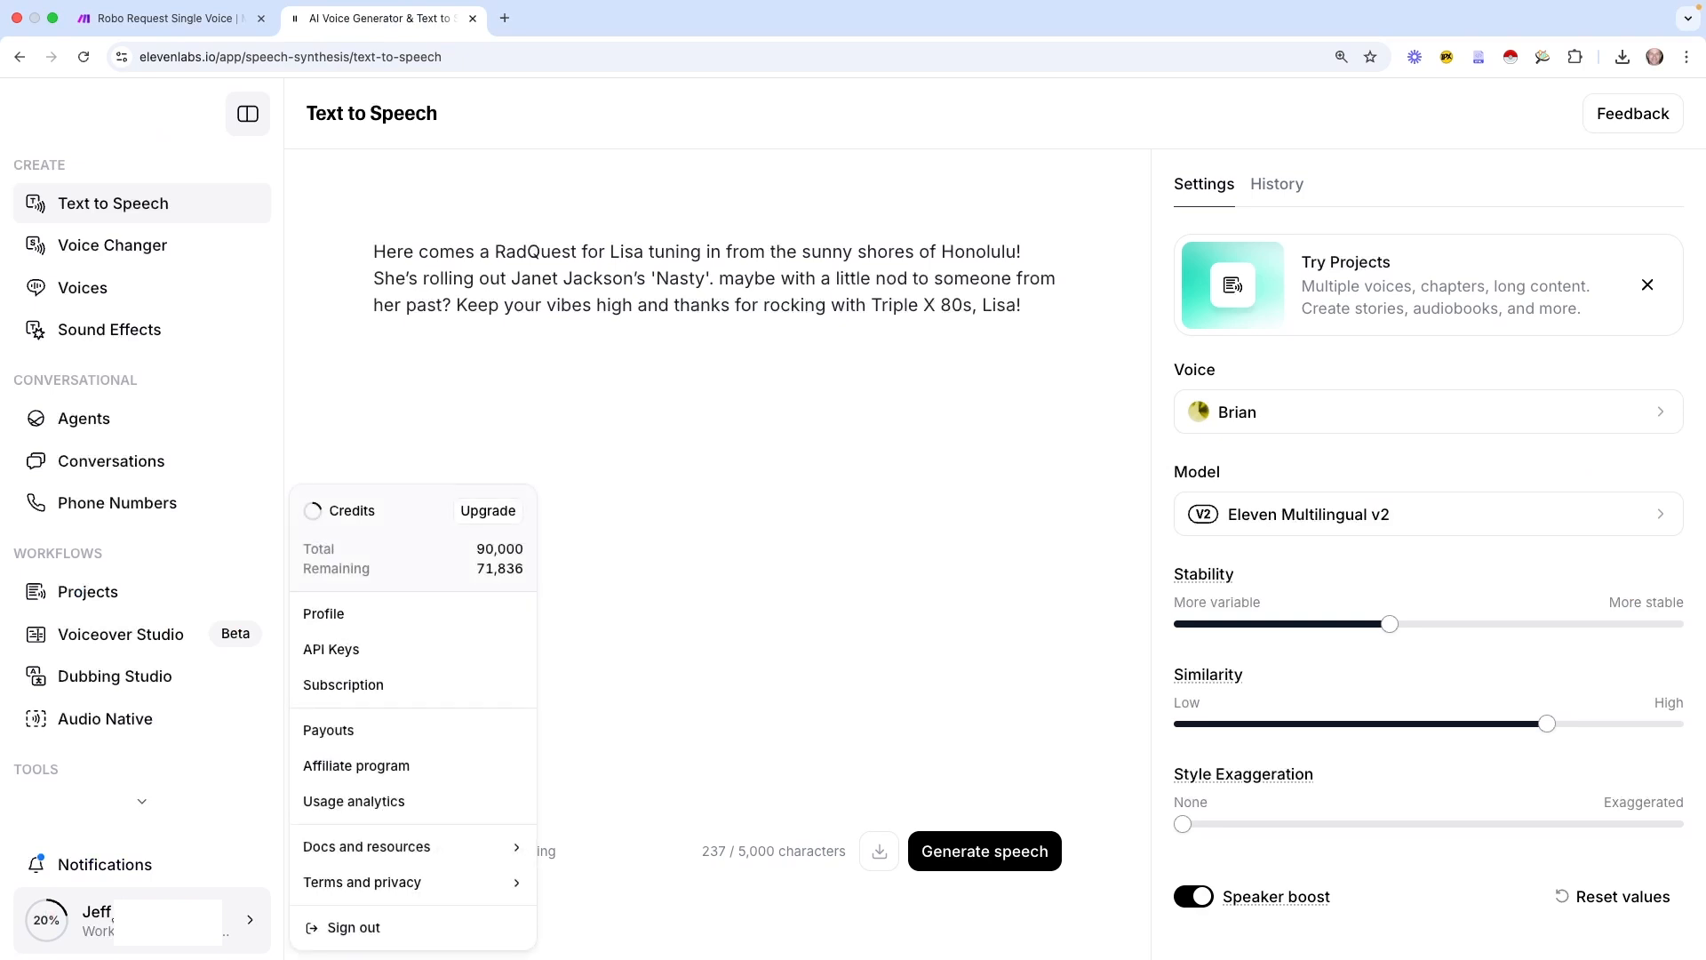
left_click(345, 651)
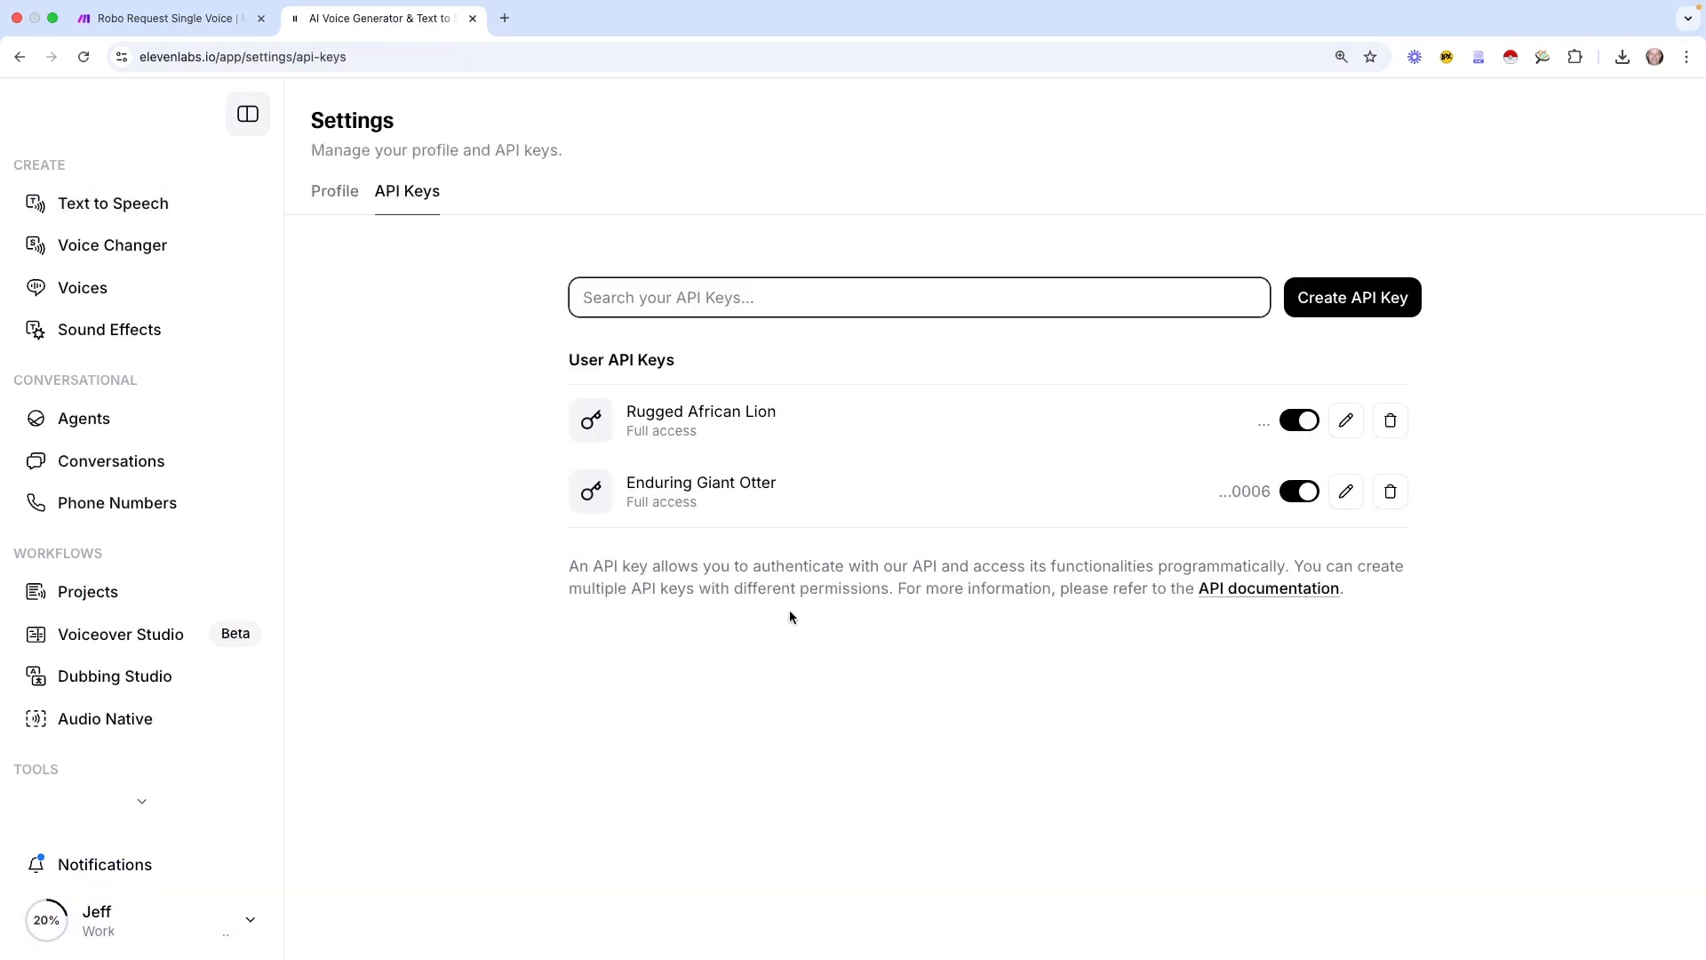
left_click(1366, 305)
left_click_drag(759, 515, 599, 518)
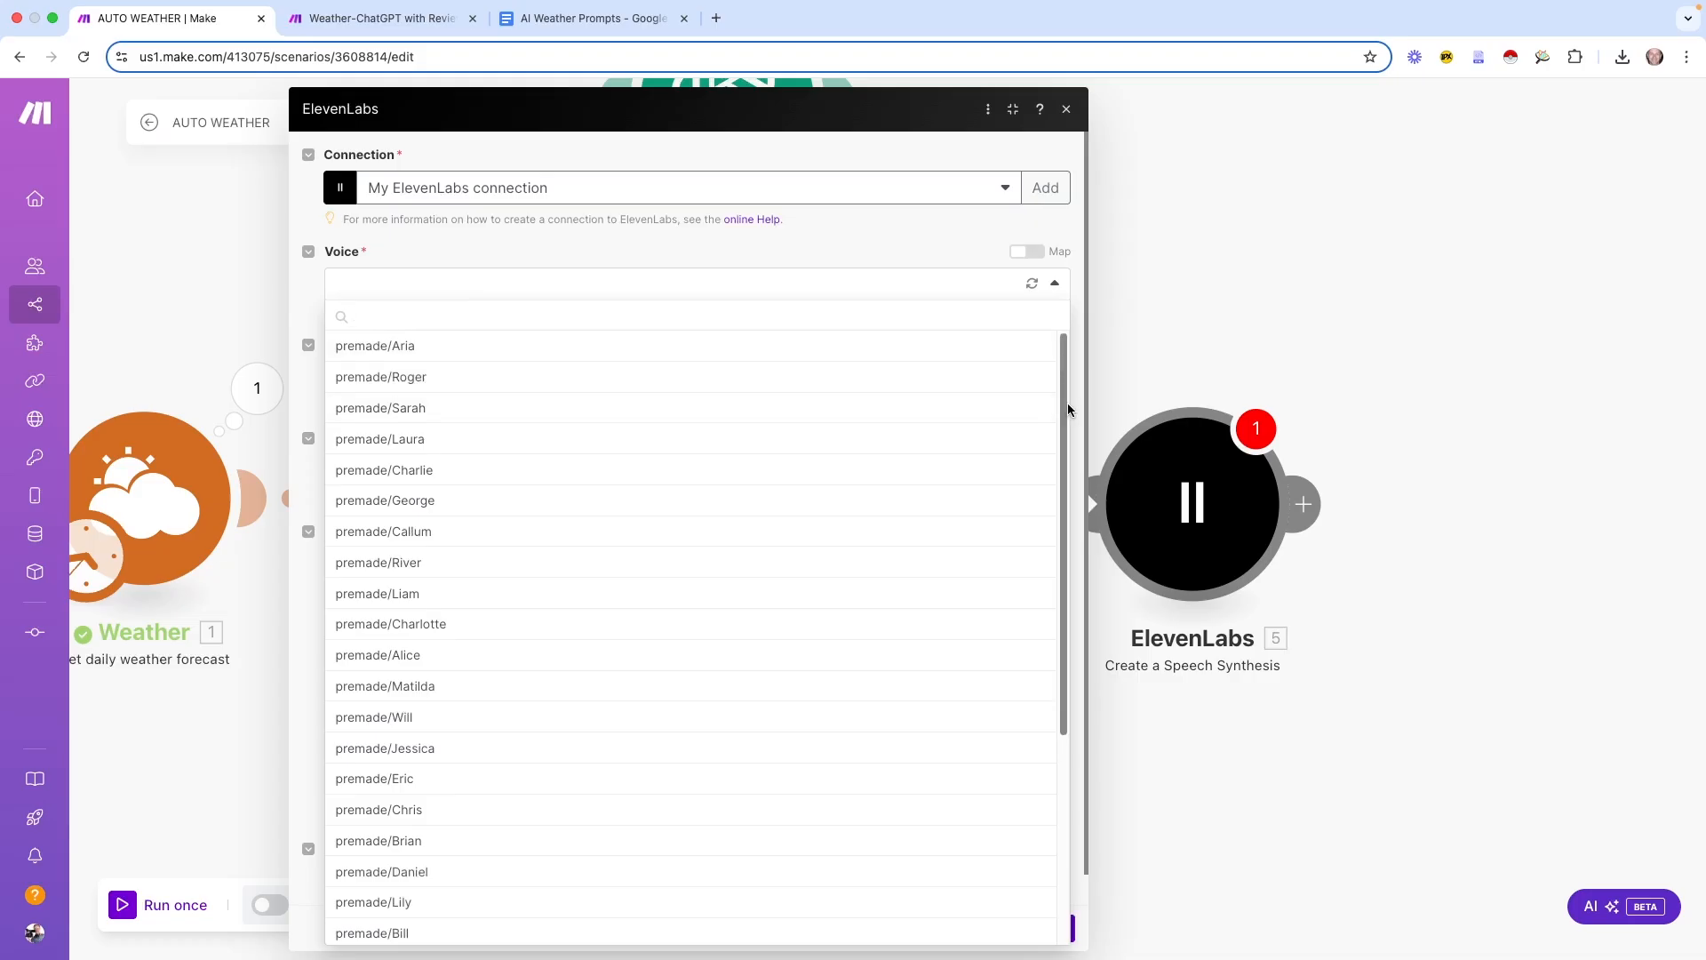
left_click_drag(1067, 403, 1057, 704)
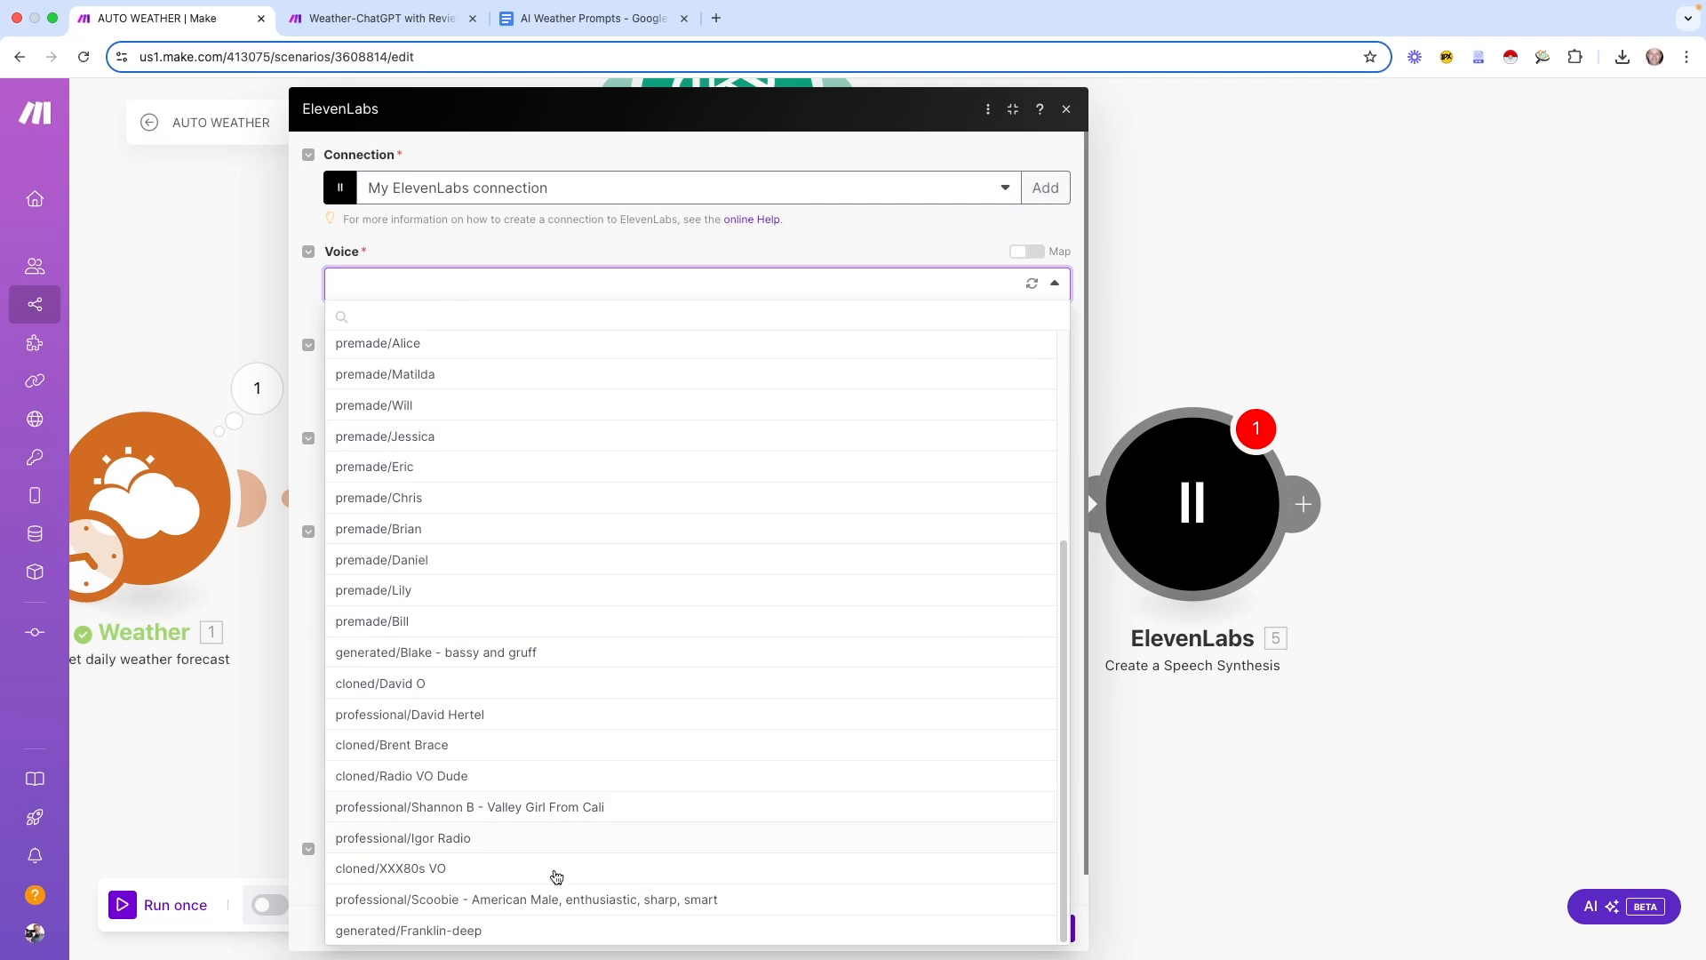
Set the Scoobie voice, Eleven Multilingual v2 model, and map OpenRouter's message content into Text
left_click(542, 901)
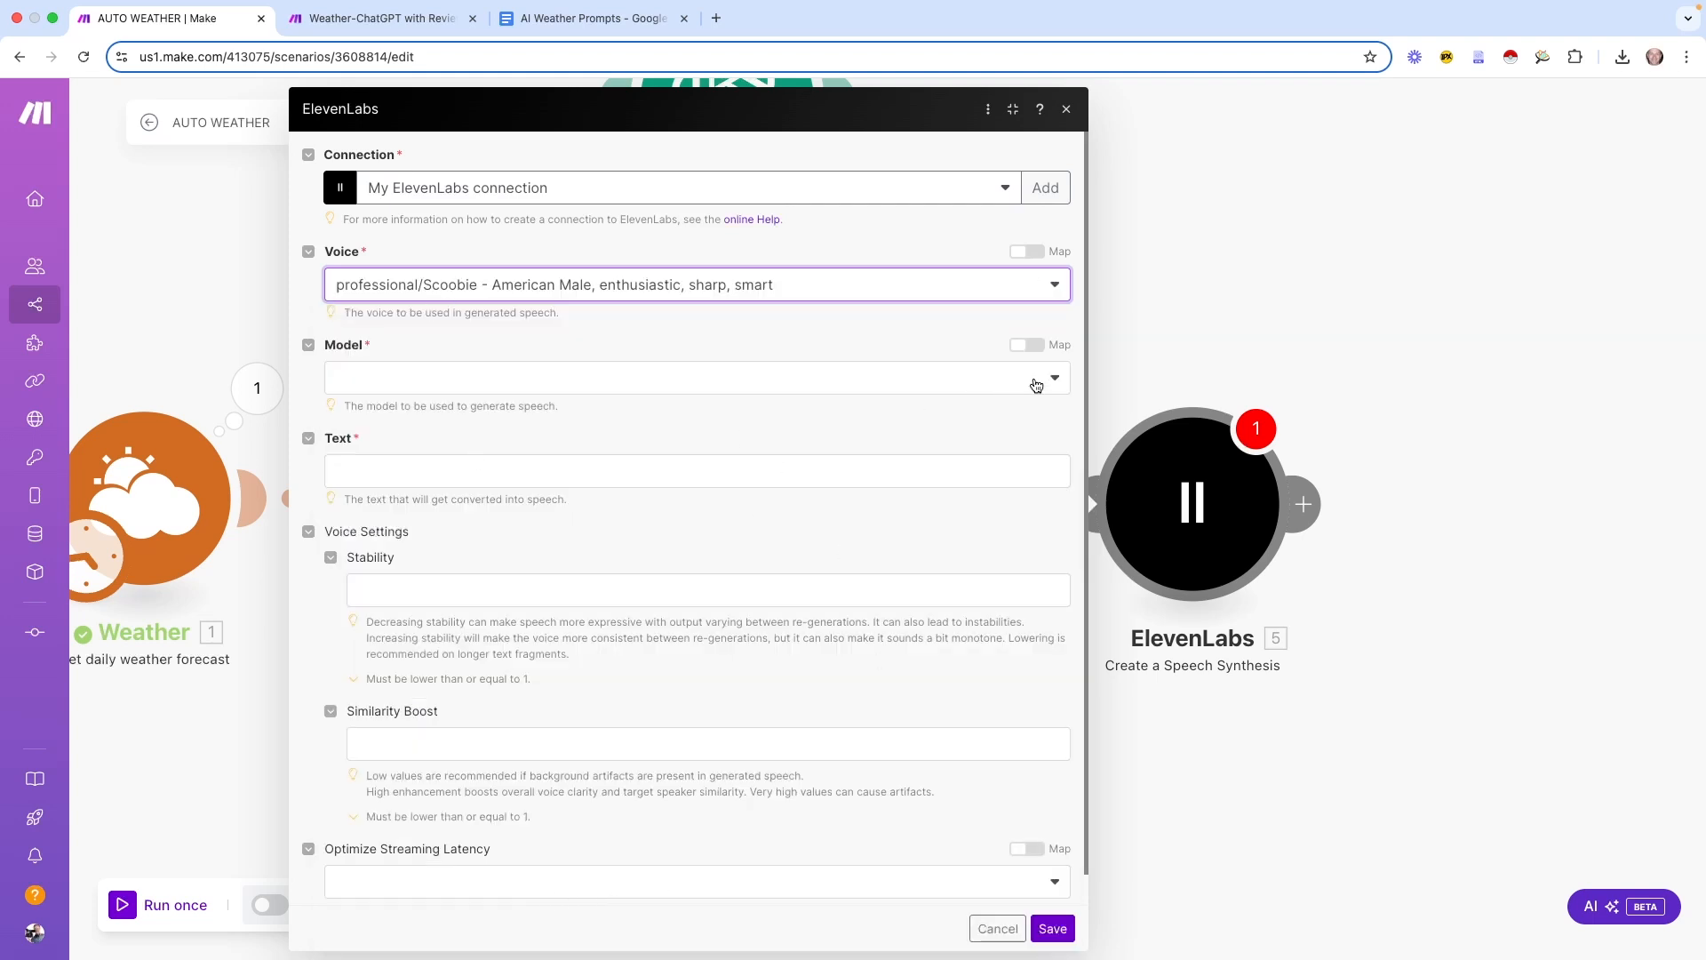
left_click(1045, 378)
left_click(633, 593)
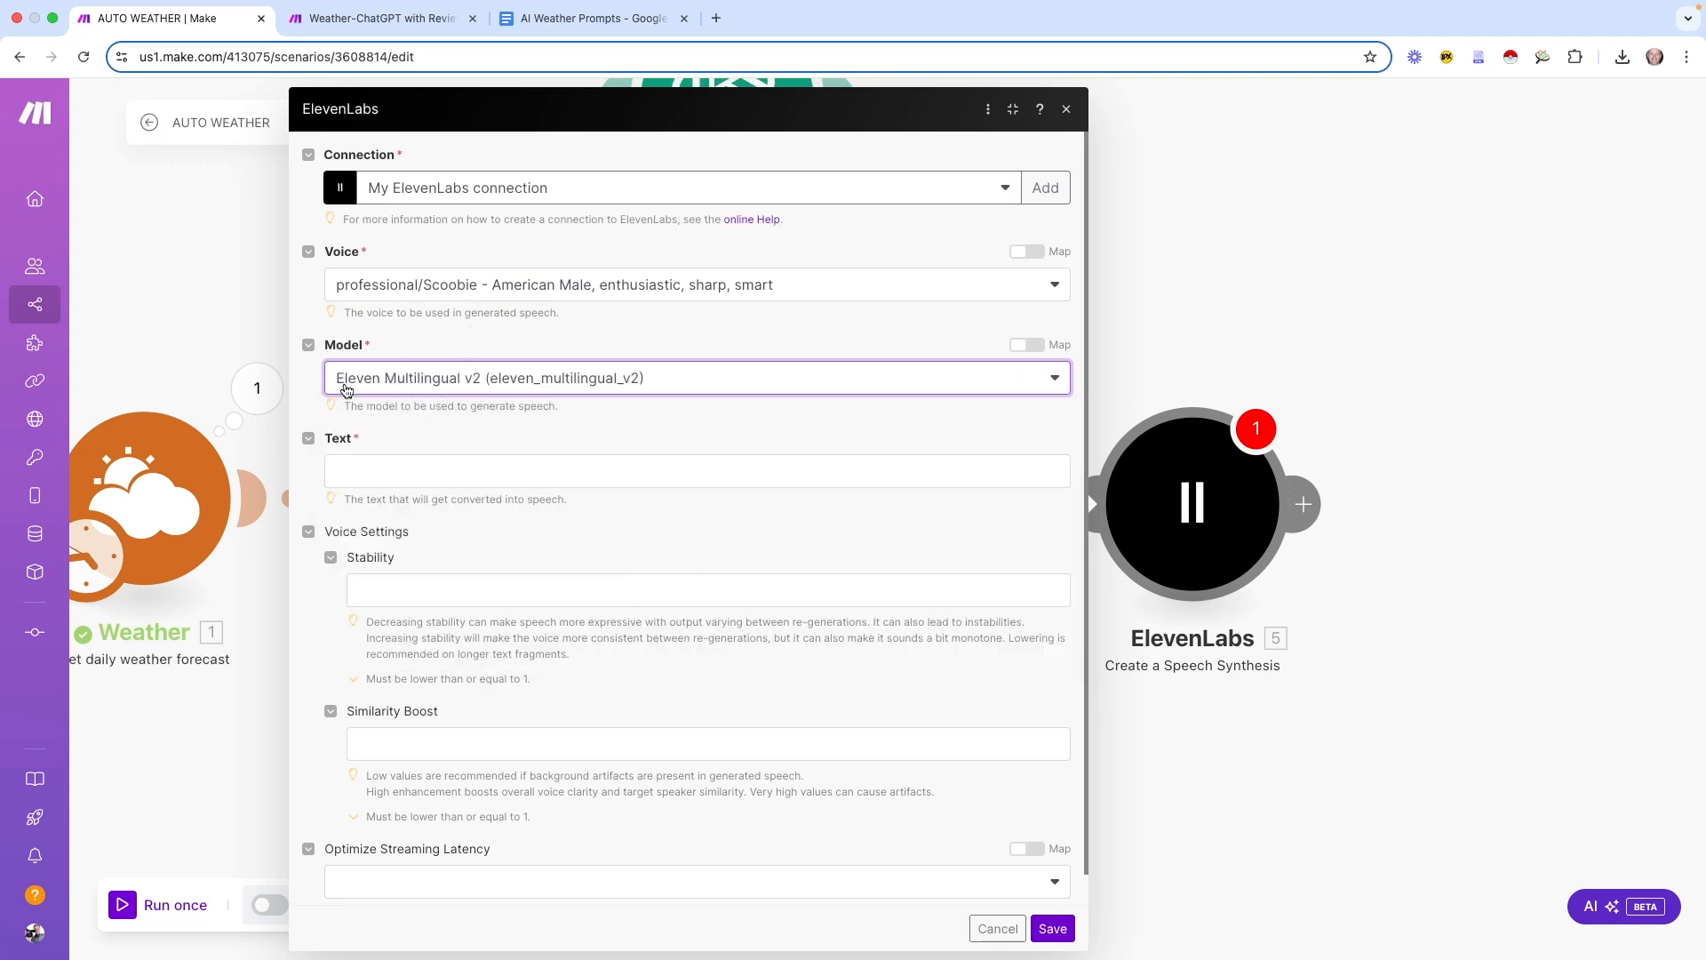
left_click(514, 471)
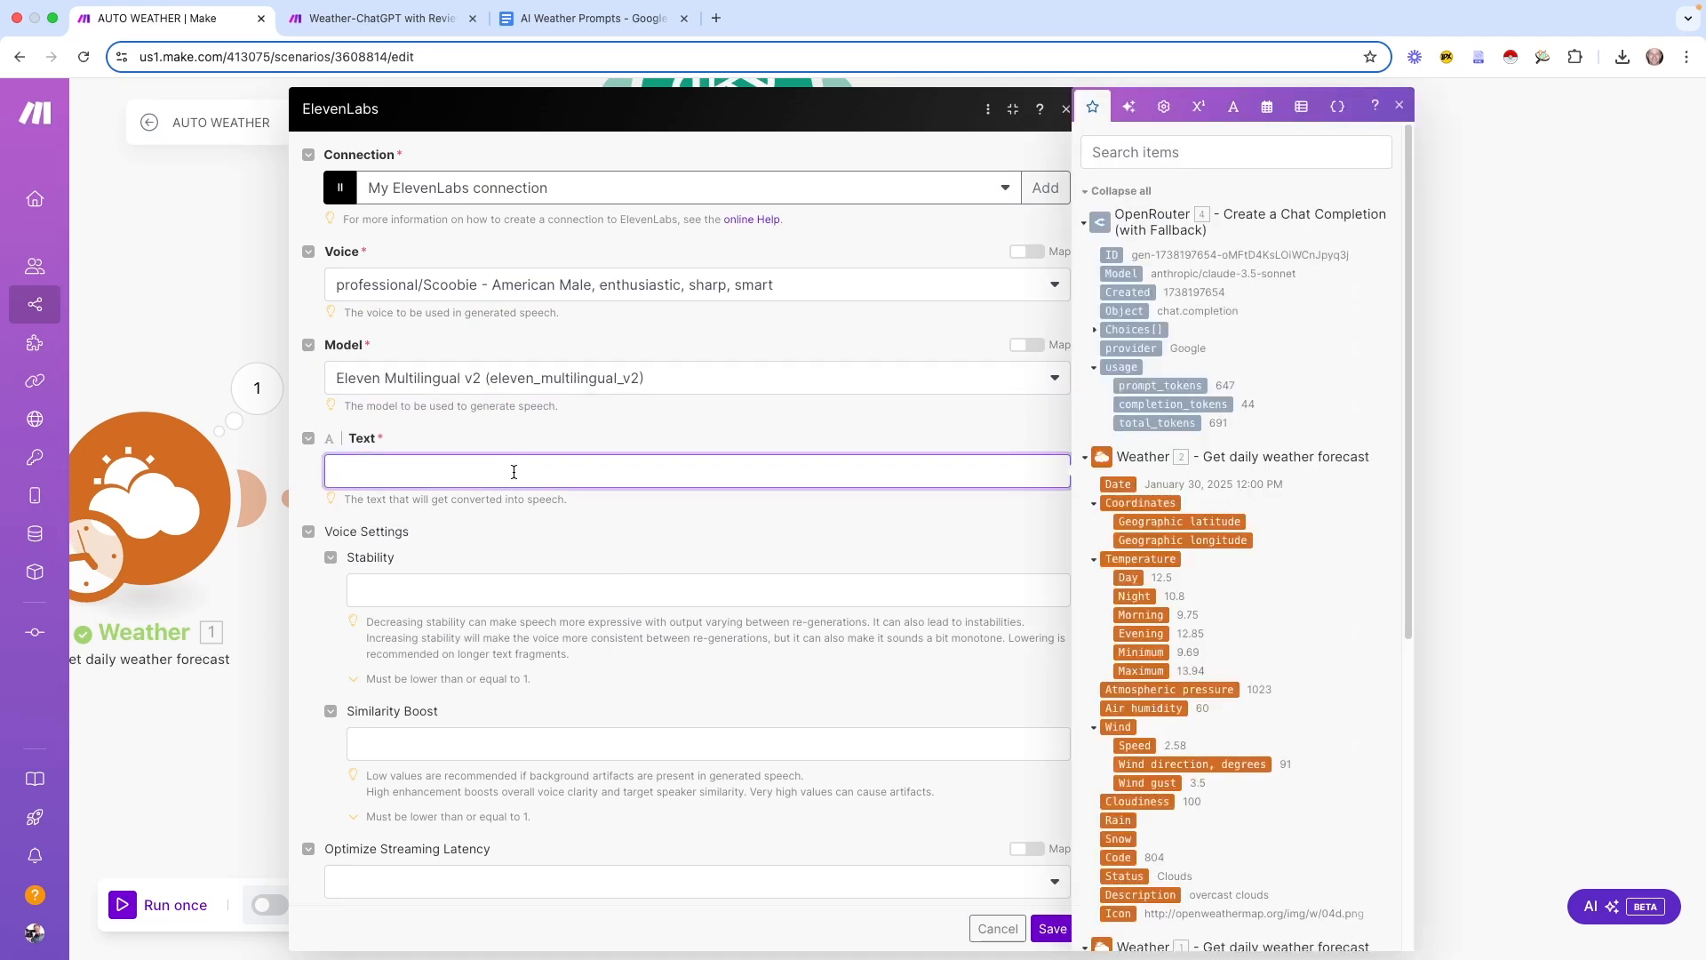
left_click(1094, 331)
left_click(1109, 349)
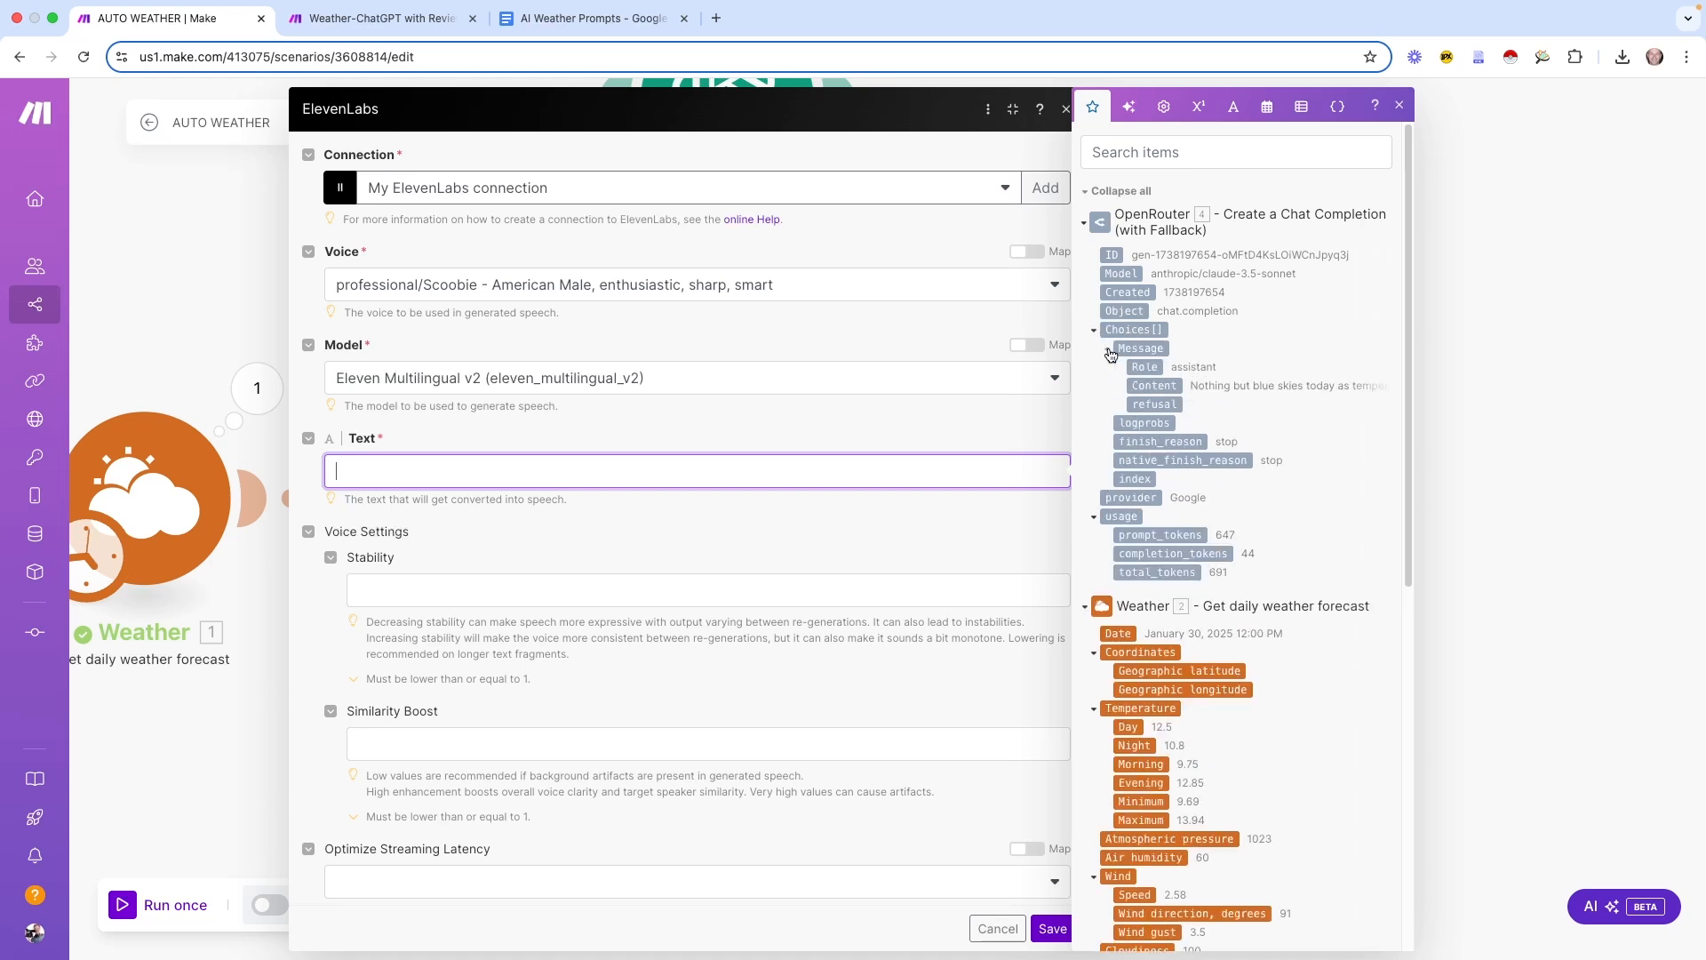
left_click(1166, 387)
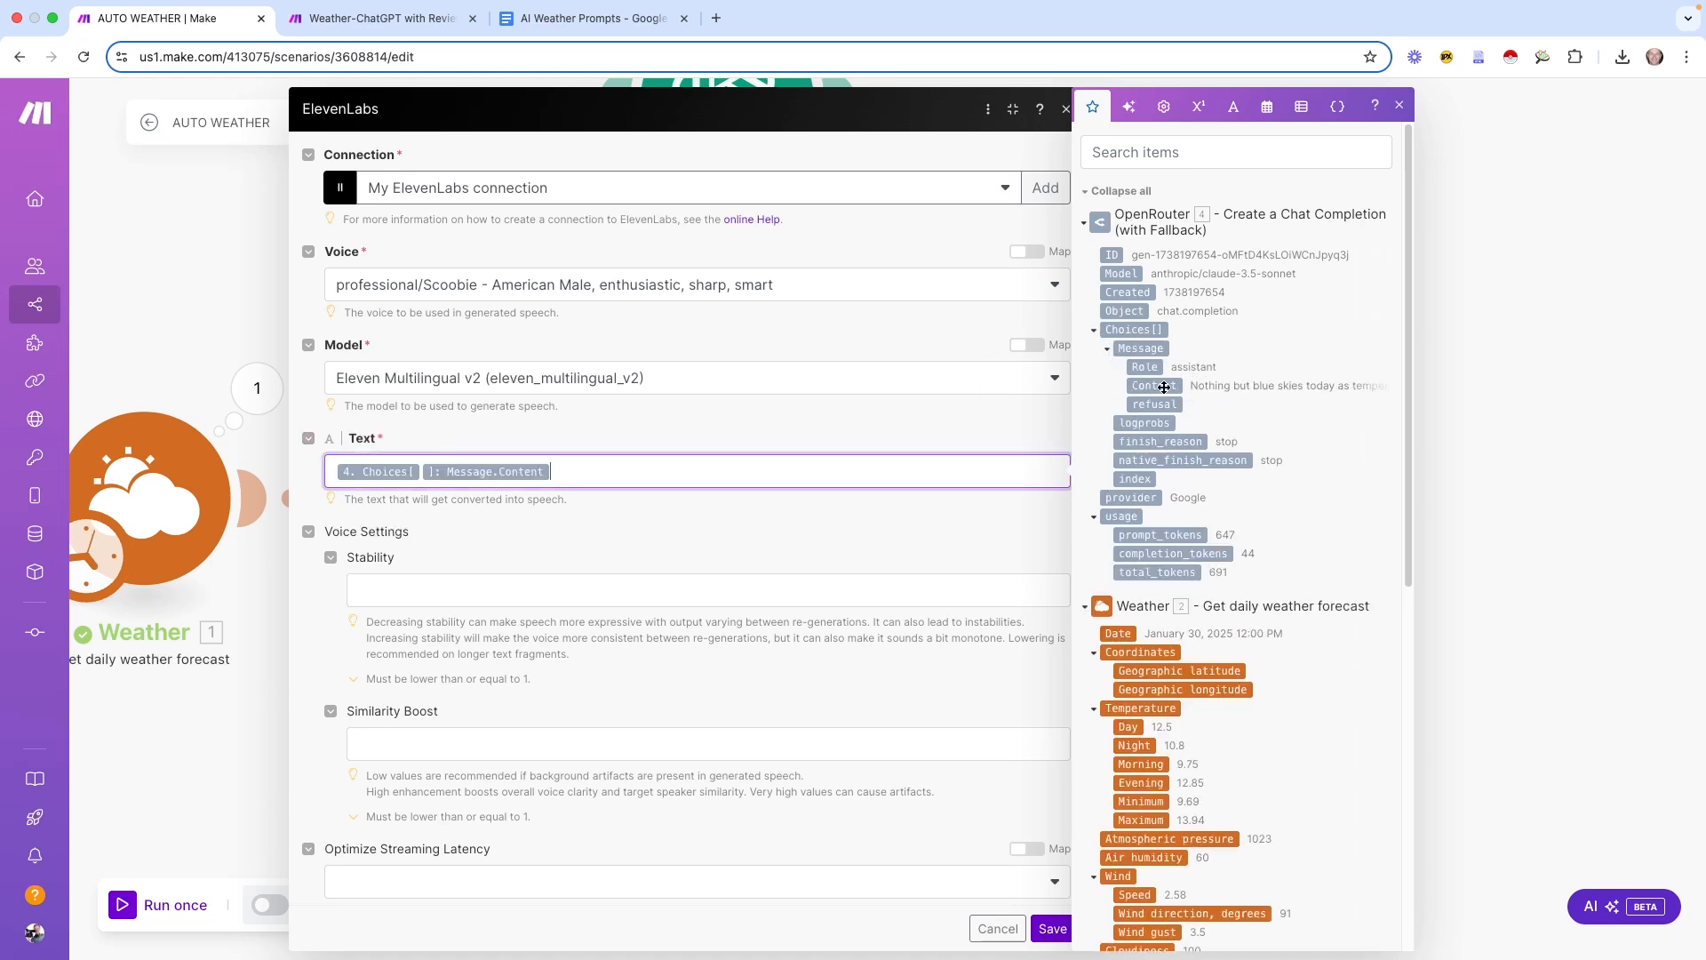
left_click(777, 498)
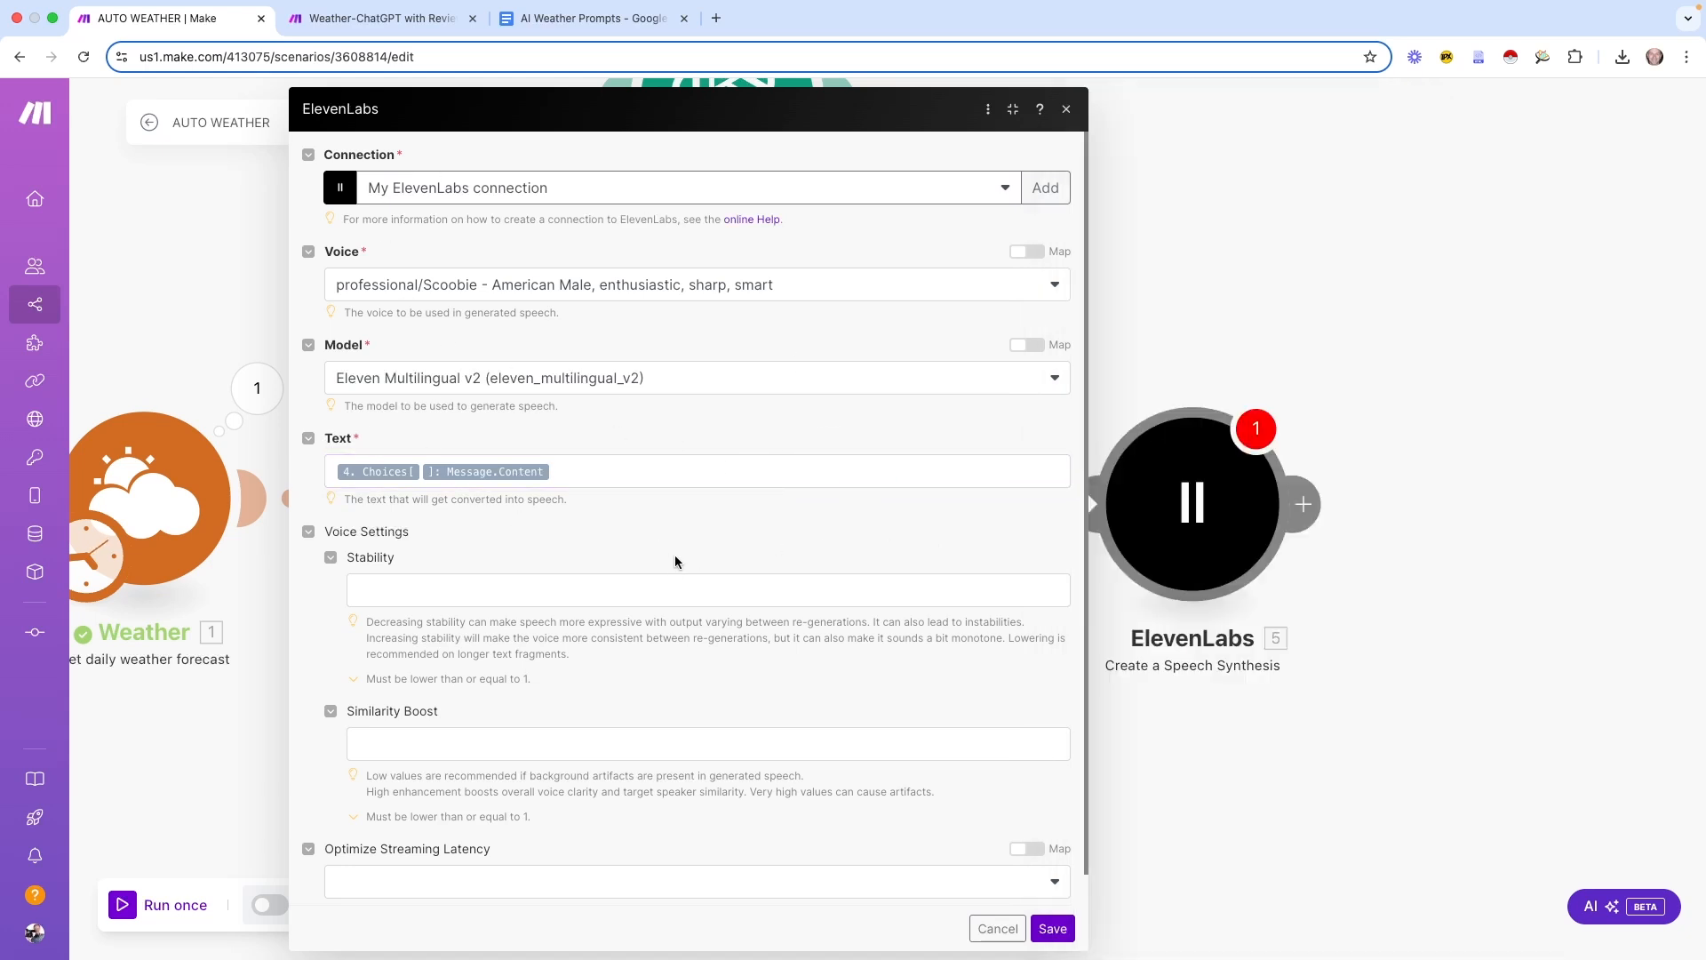
Enter Stability .62 and Similarity Boost .80, save the module, and pan the canvas
left_click(405, 589)
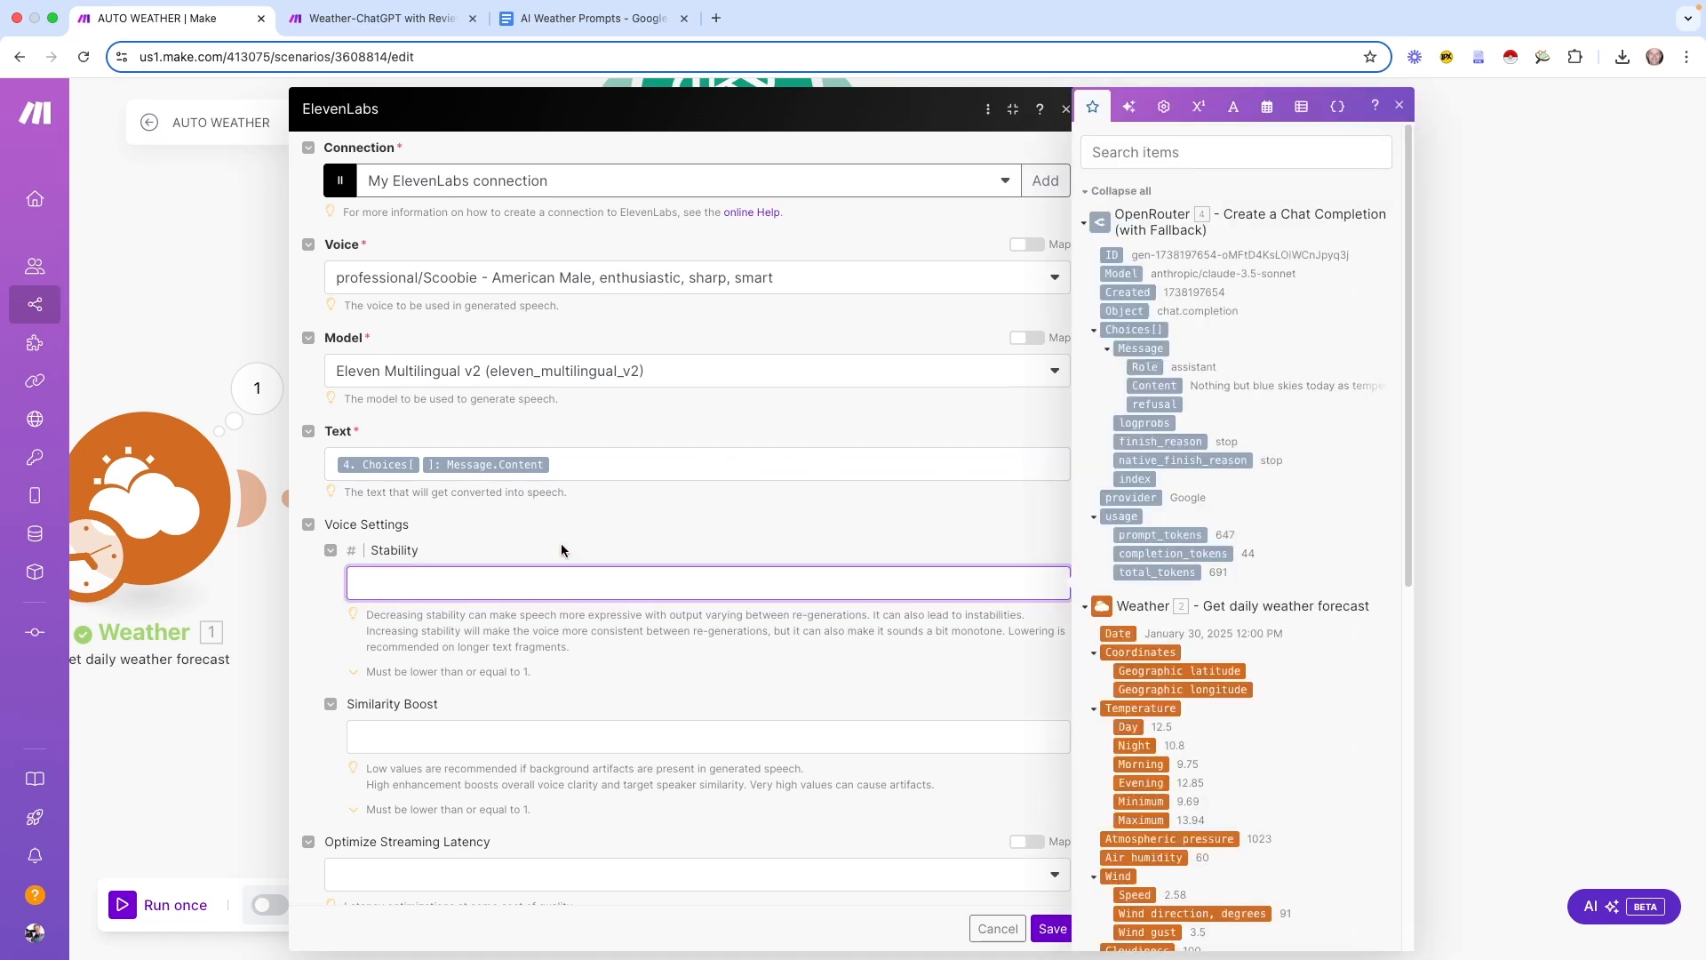
left_click(444, 737)
left_click(459, 580)
type(".62")
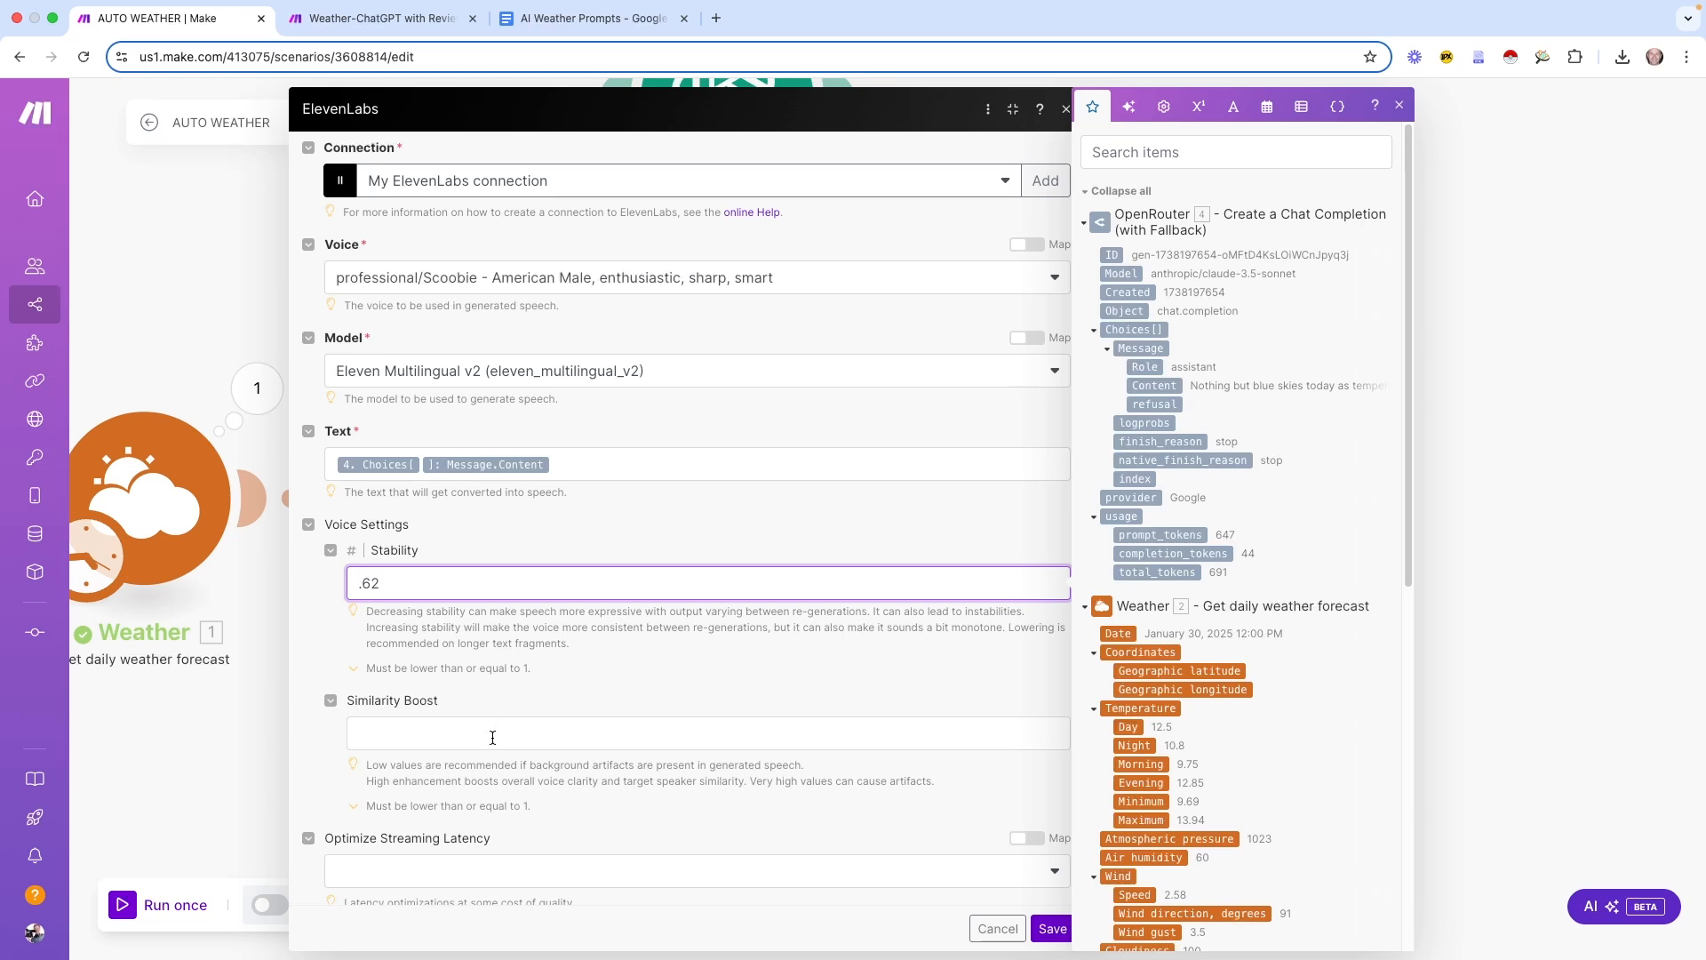
left_click(493, 737)
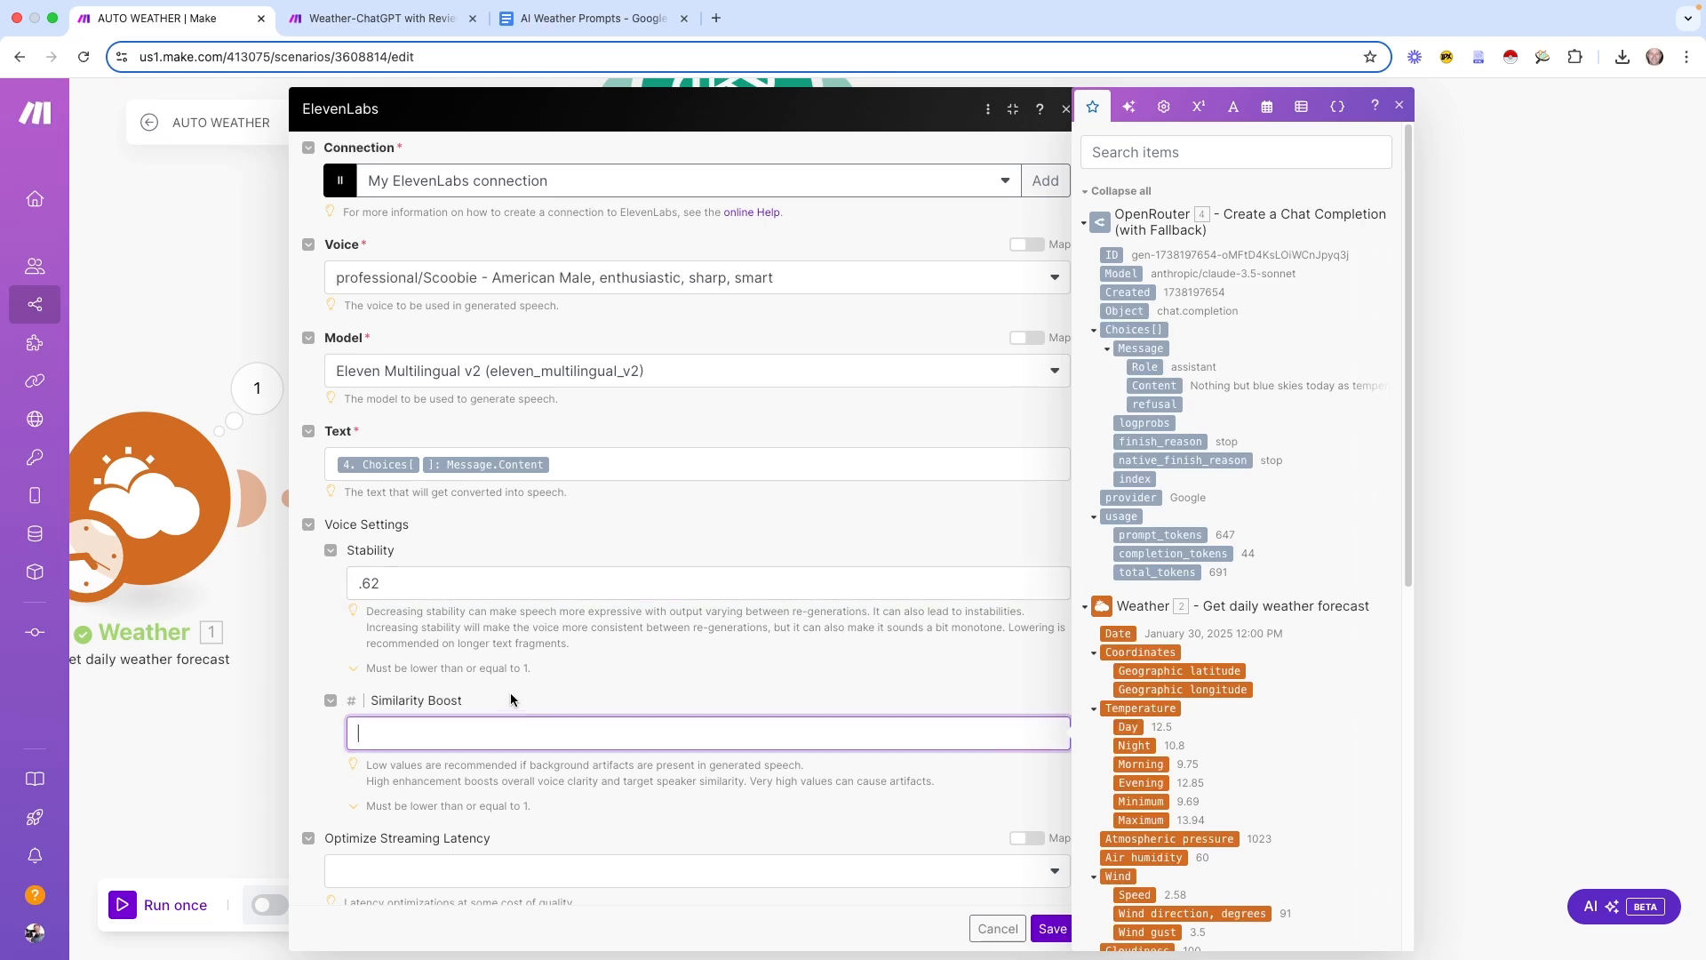
type(".80")
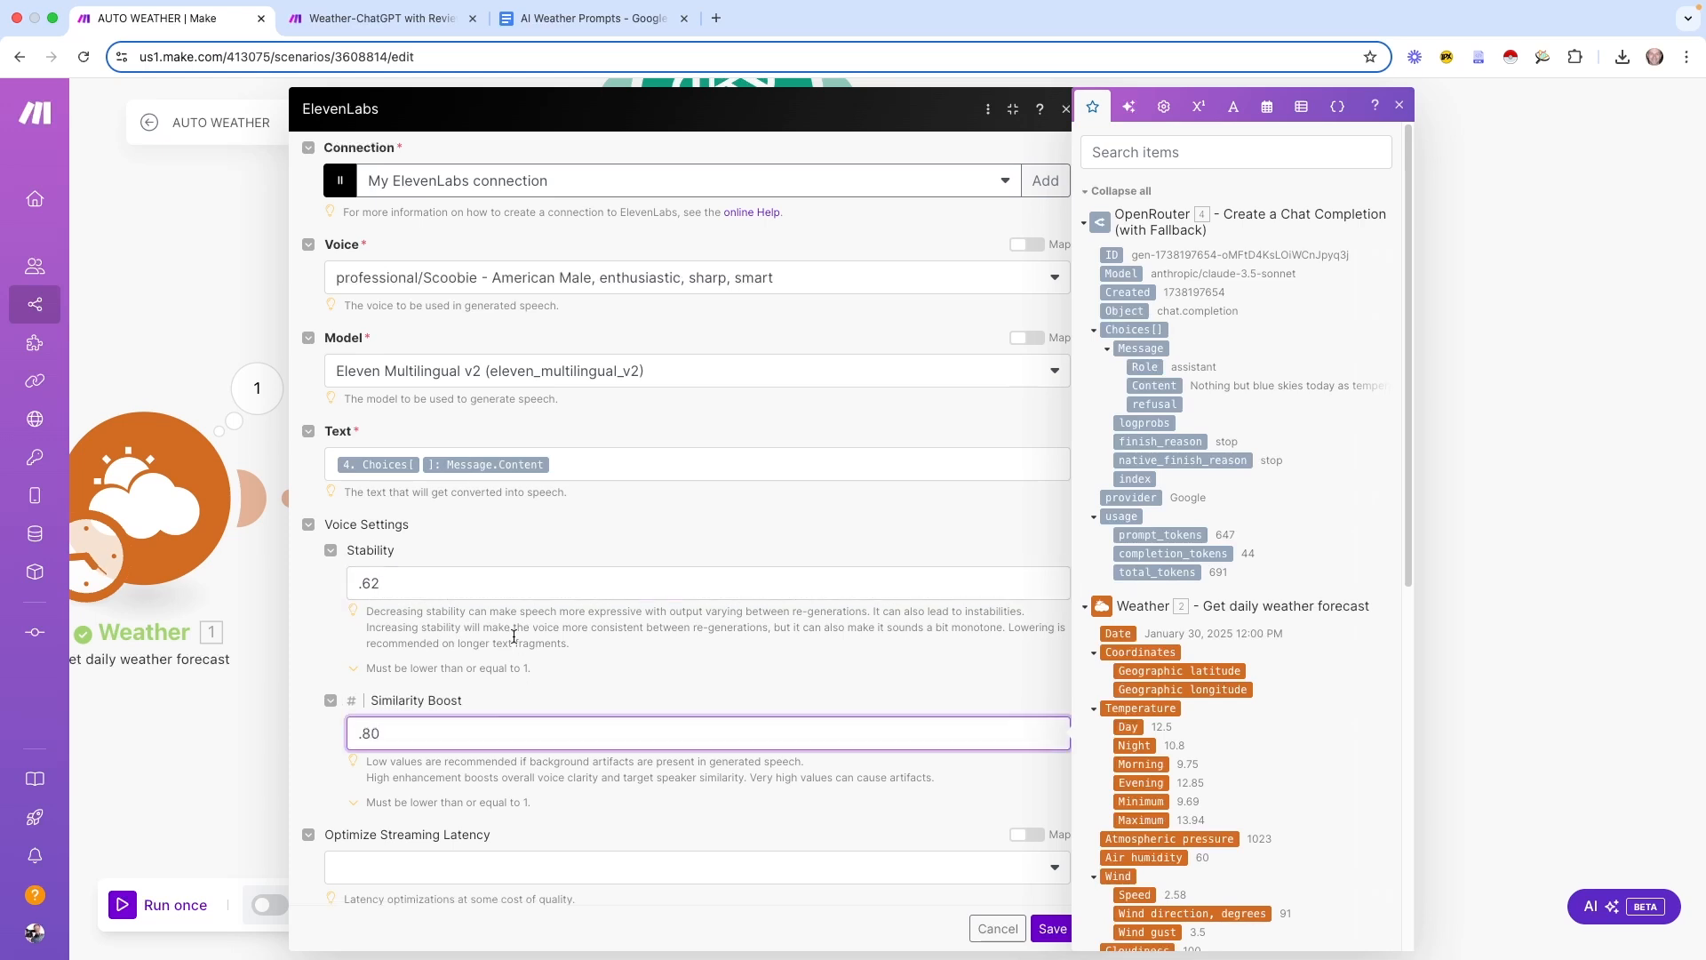
left_click(393, 571)
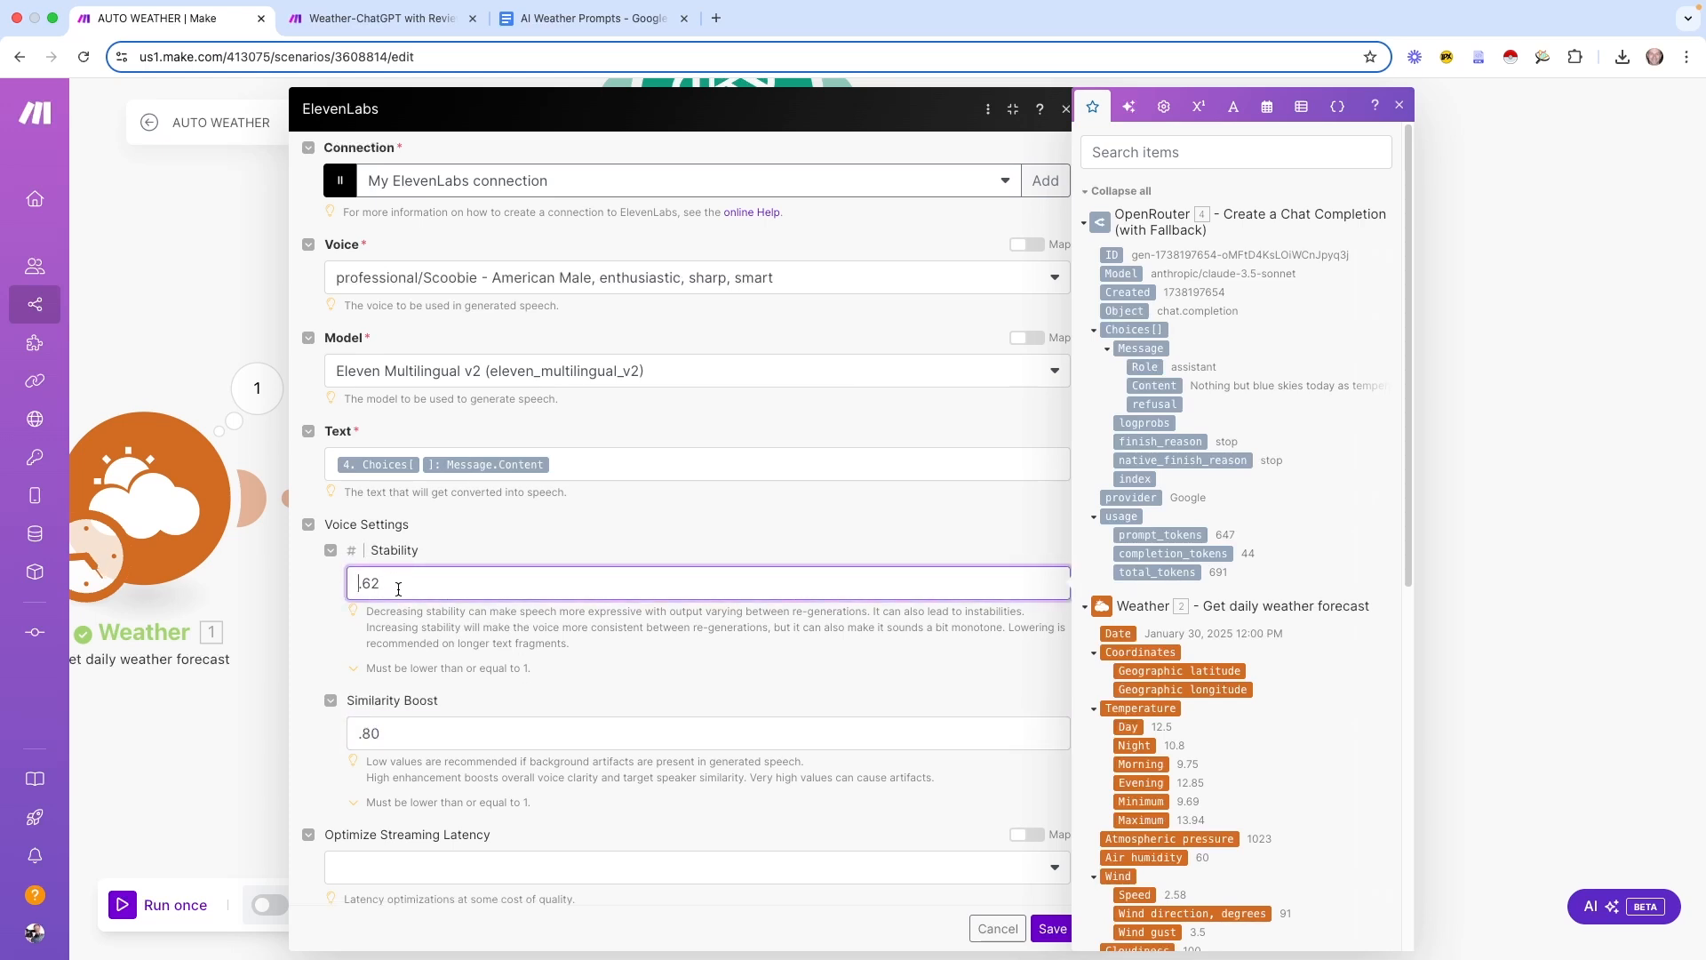
left_click_drag(381, 589, 360, 586)
left_click_drag(411, 734, 352, 734)
left_click(487, 688)
scroll(633, 724, "down", 1)
scroll(635, 702, "up", 1)
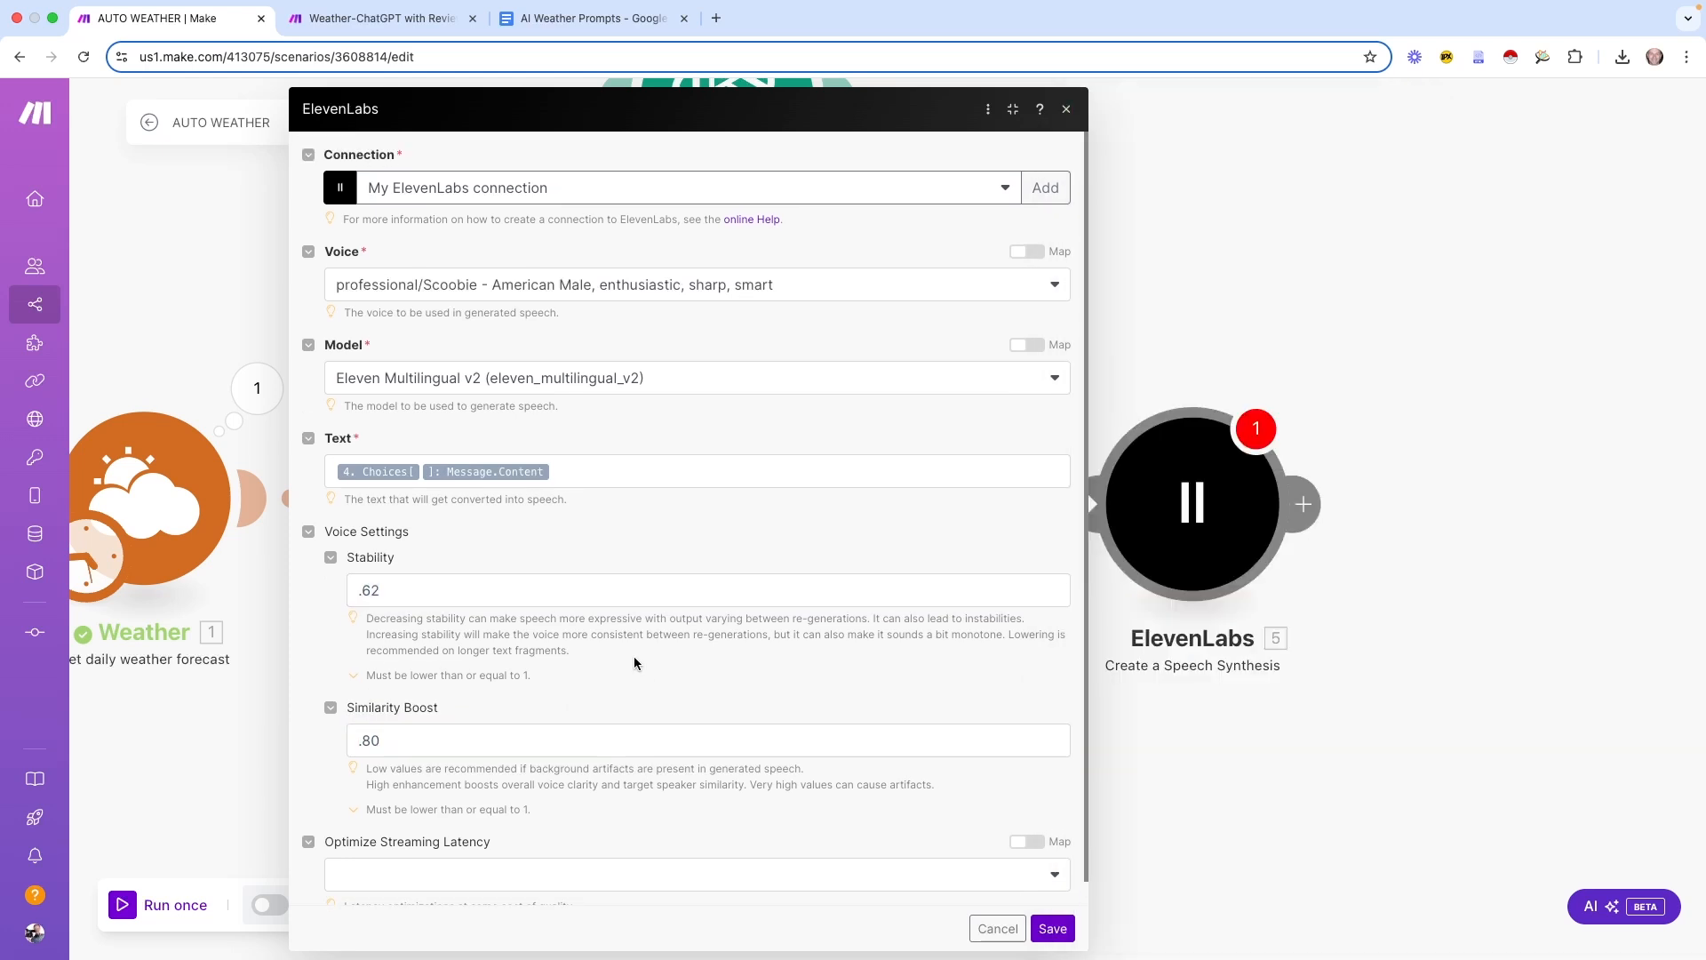
left_click(1053, 928)
left_click_drag(1390, 775, 844, 712)
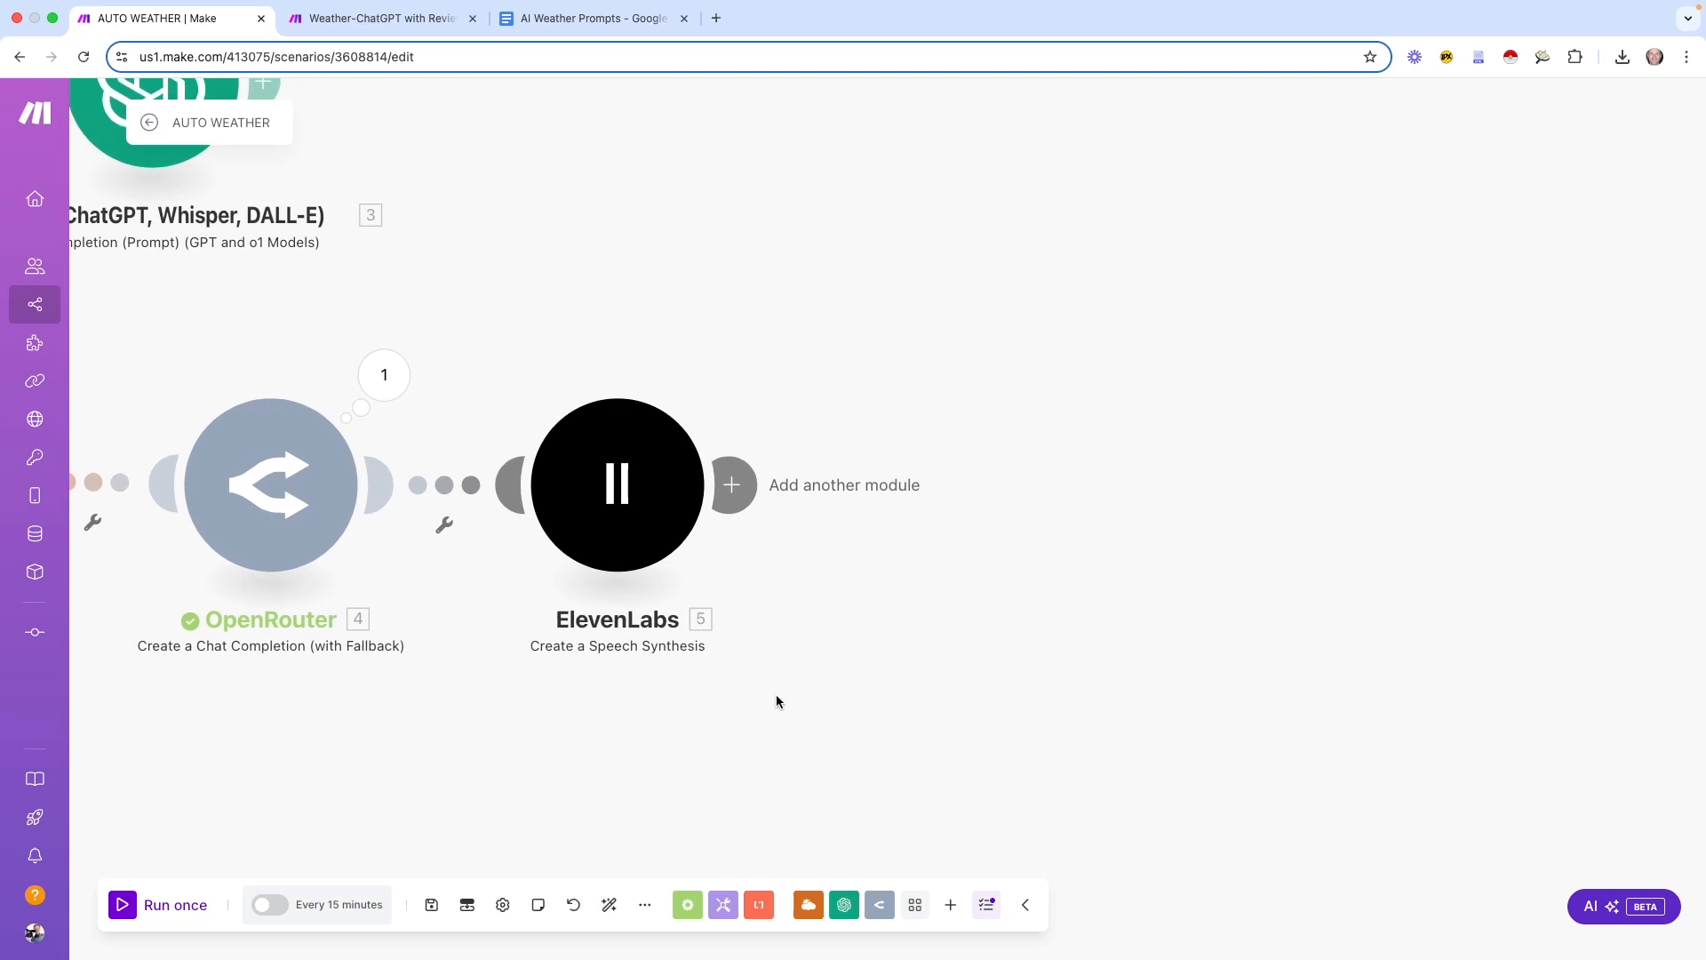
Add a new empty module after the ElevenLabs speech synthesis step
left_click(731, 485)
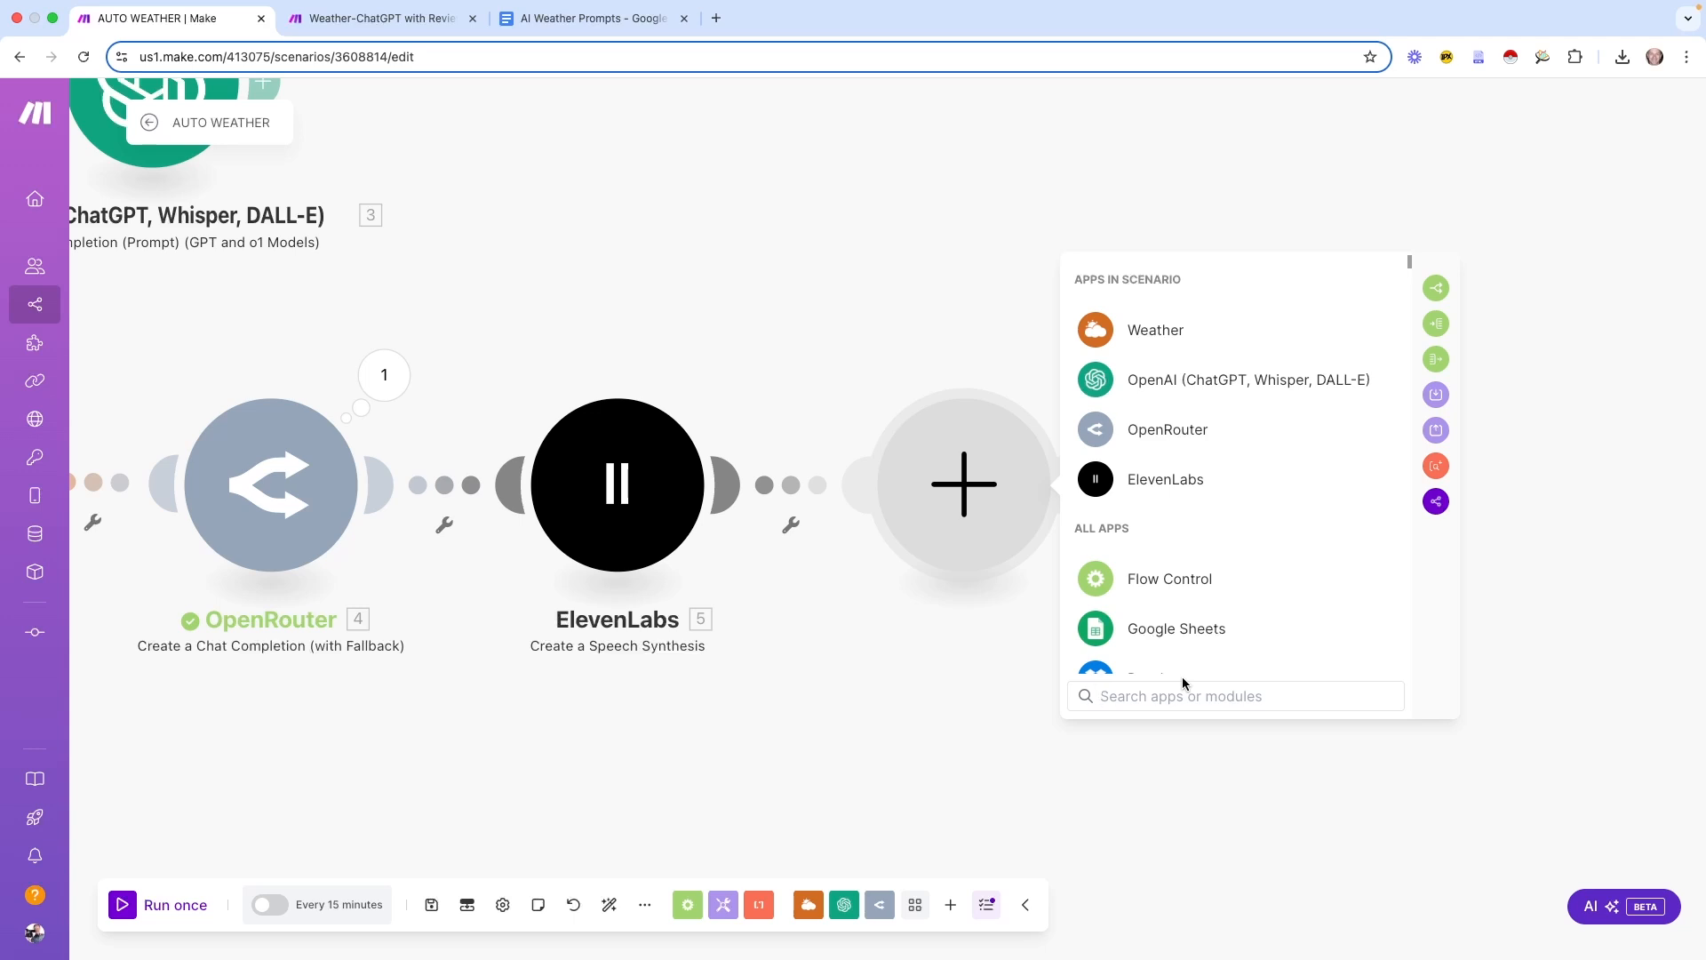
Add an Email Send an Email module using the existing Google Restricted connection
type("email")
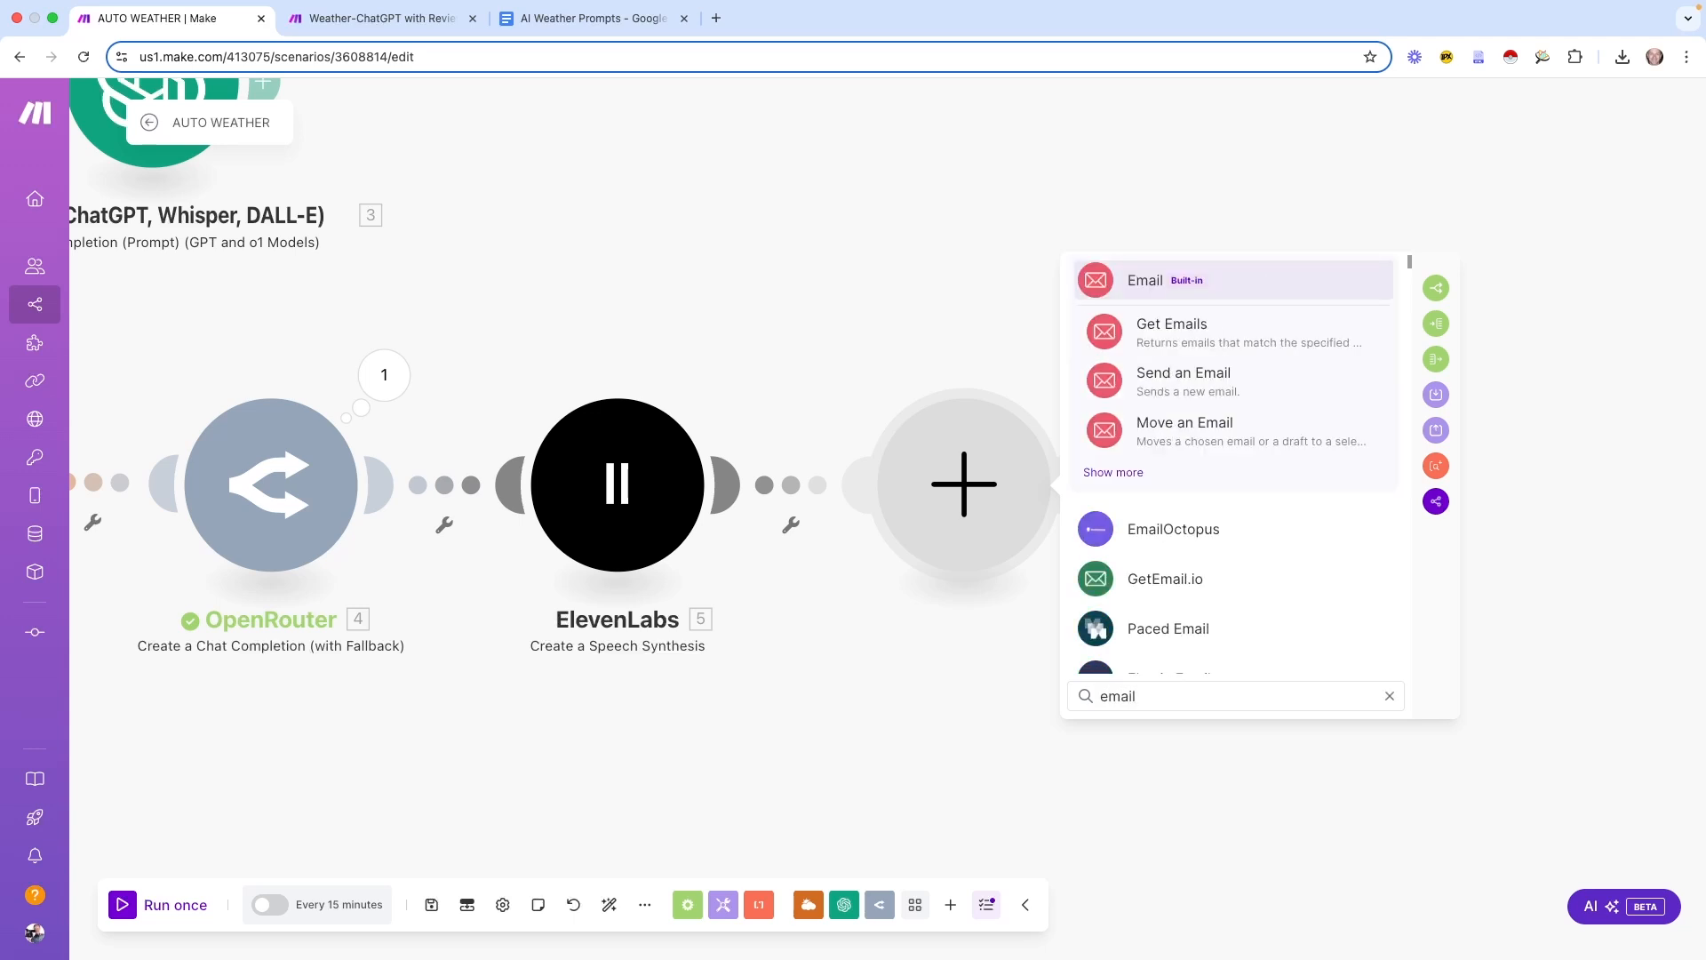
left_click(1180, 382)
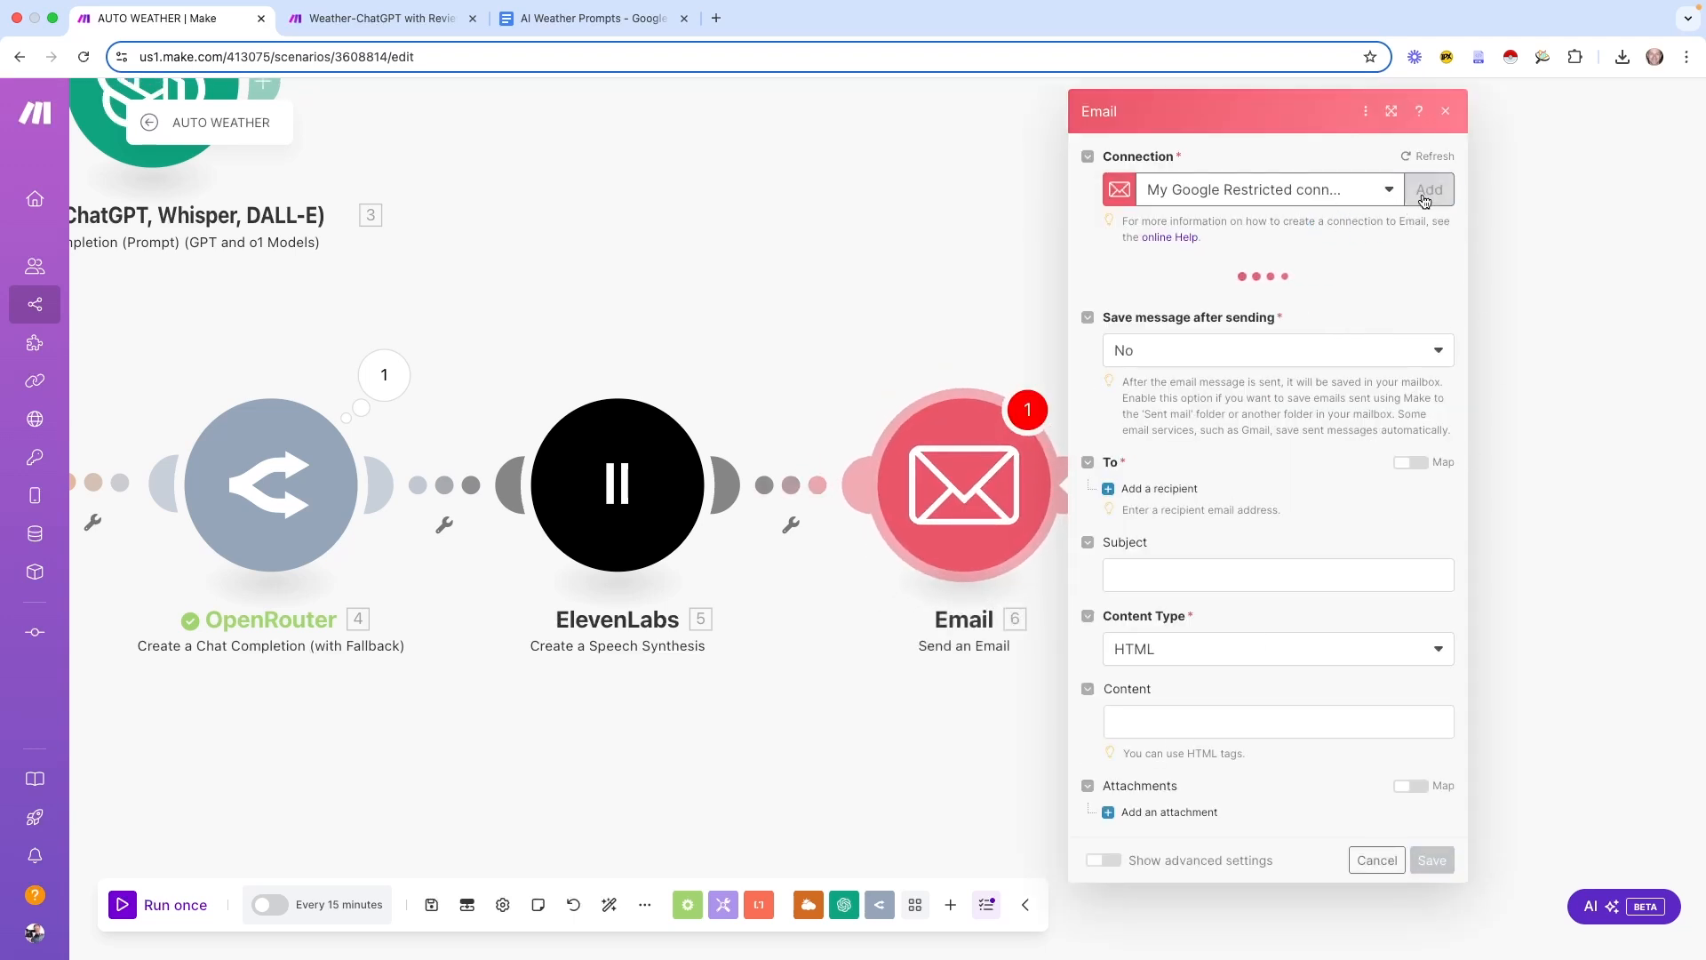
left_click(1428, 213)
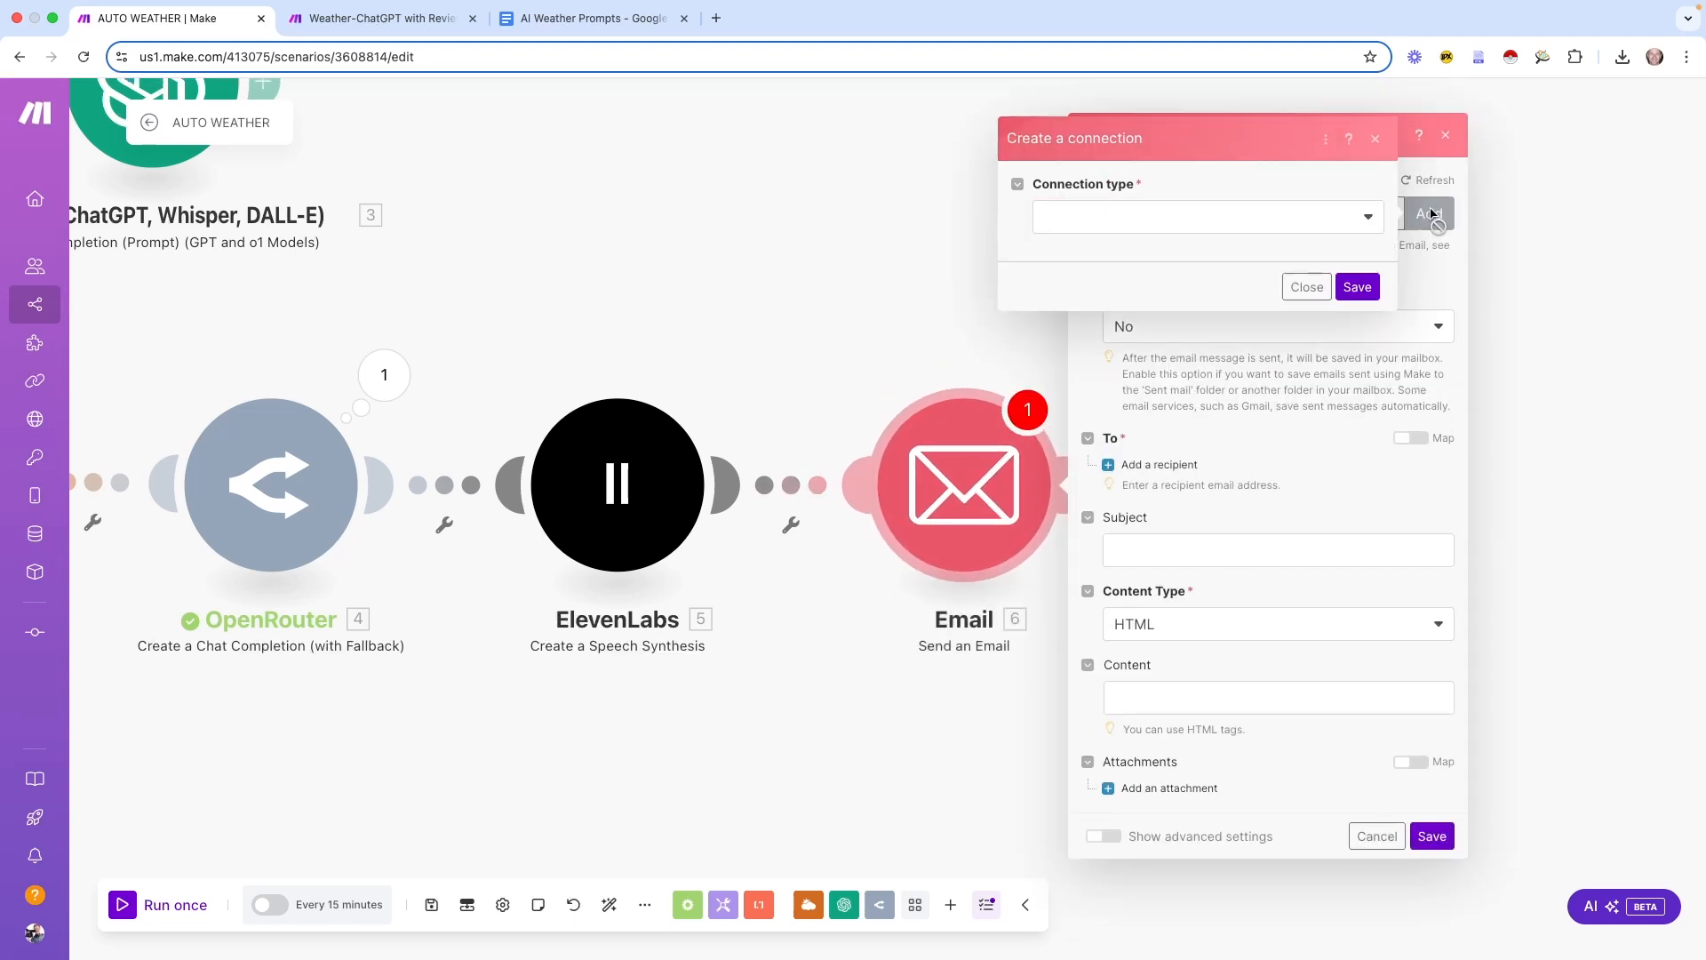
left_click(1358, 224)
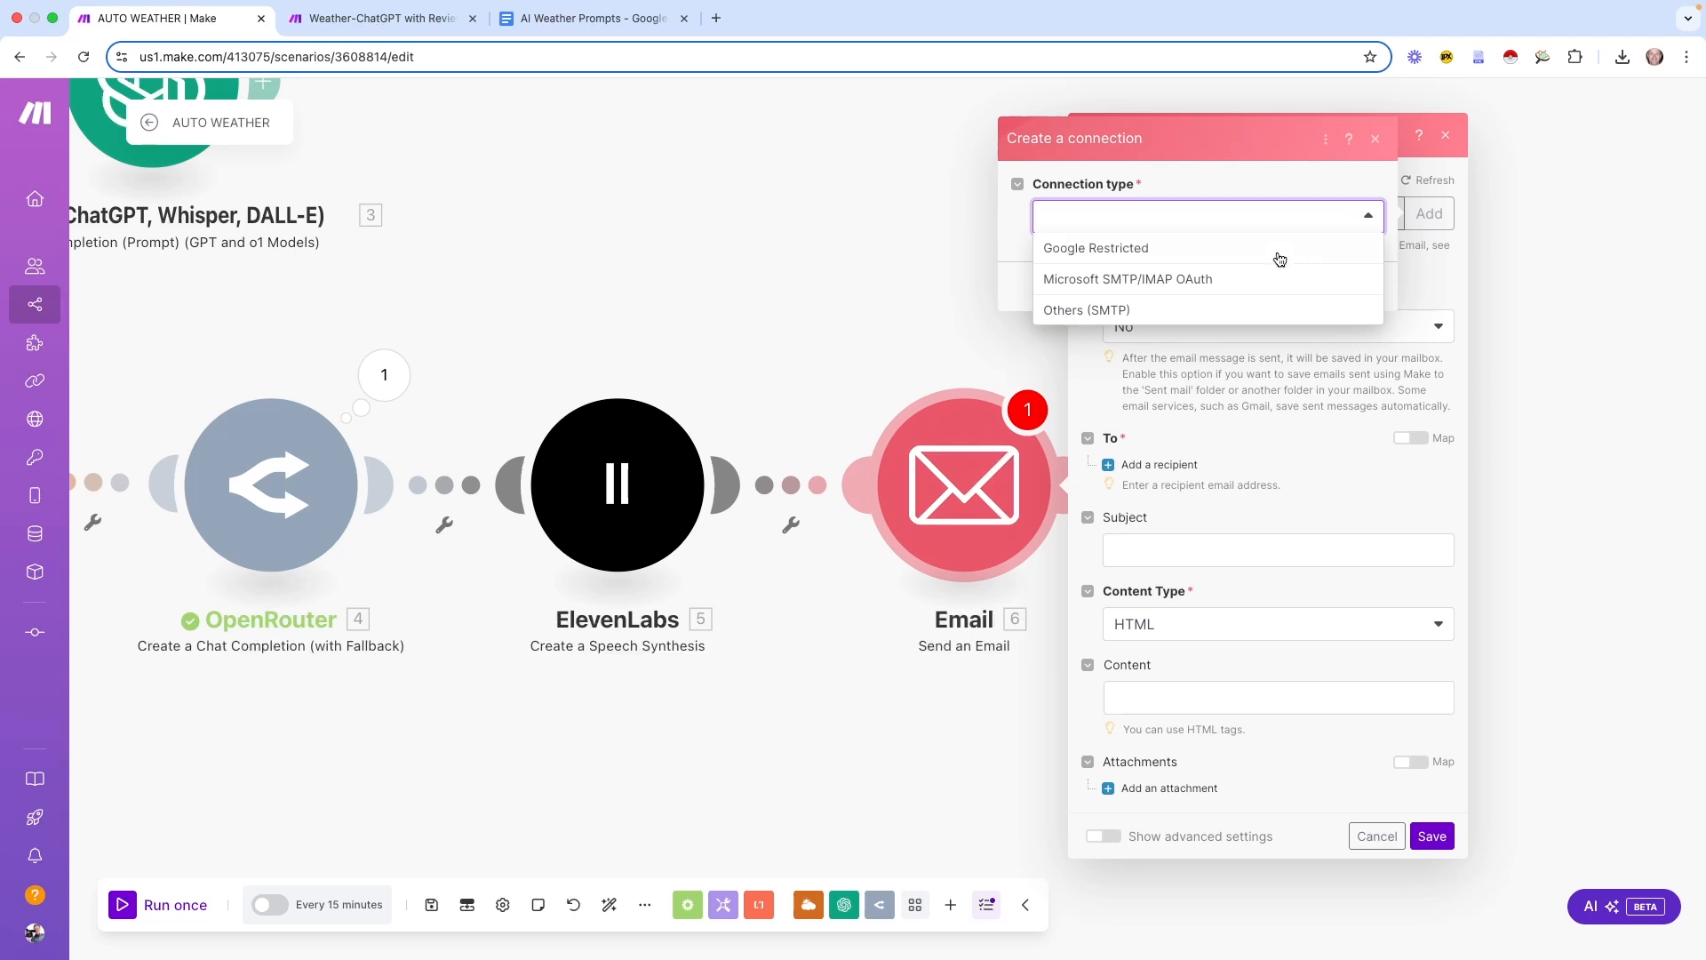
left_click(1117, 253)
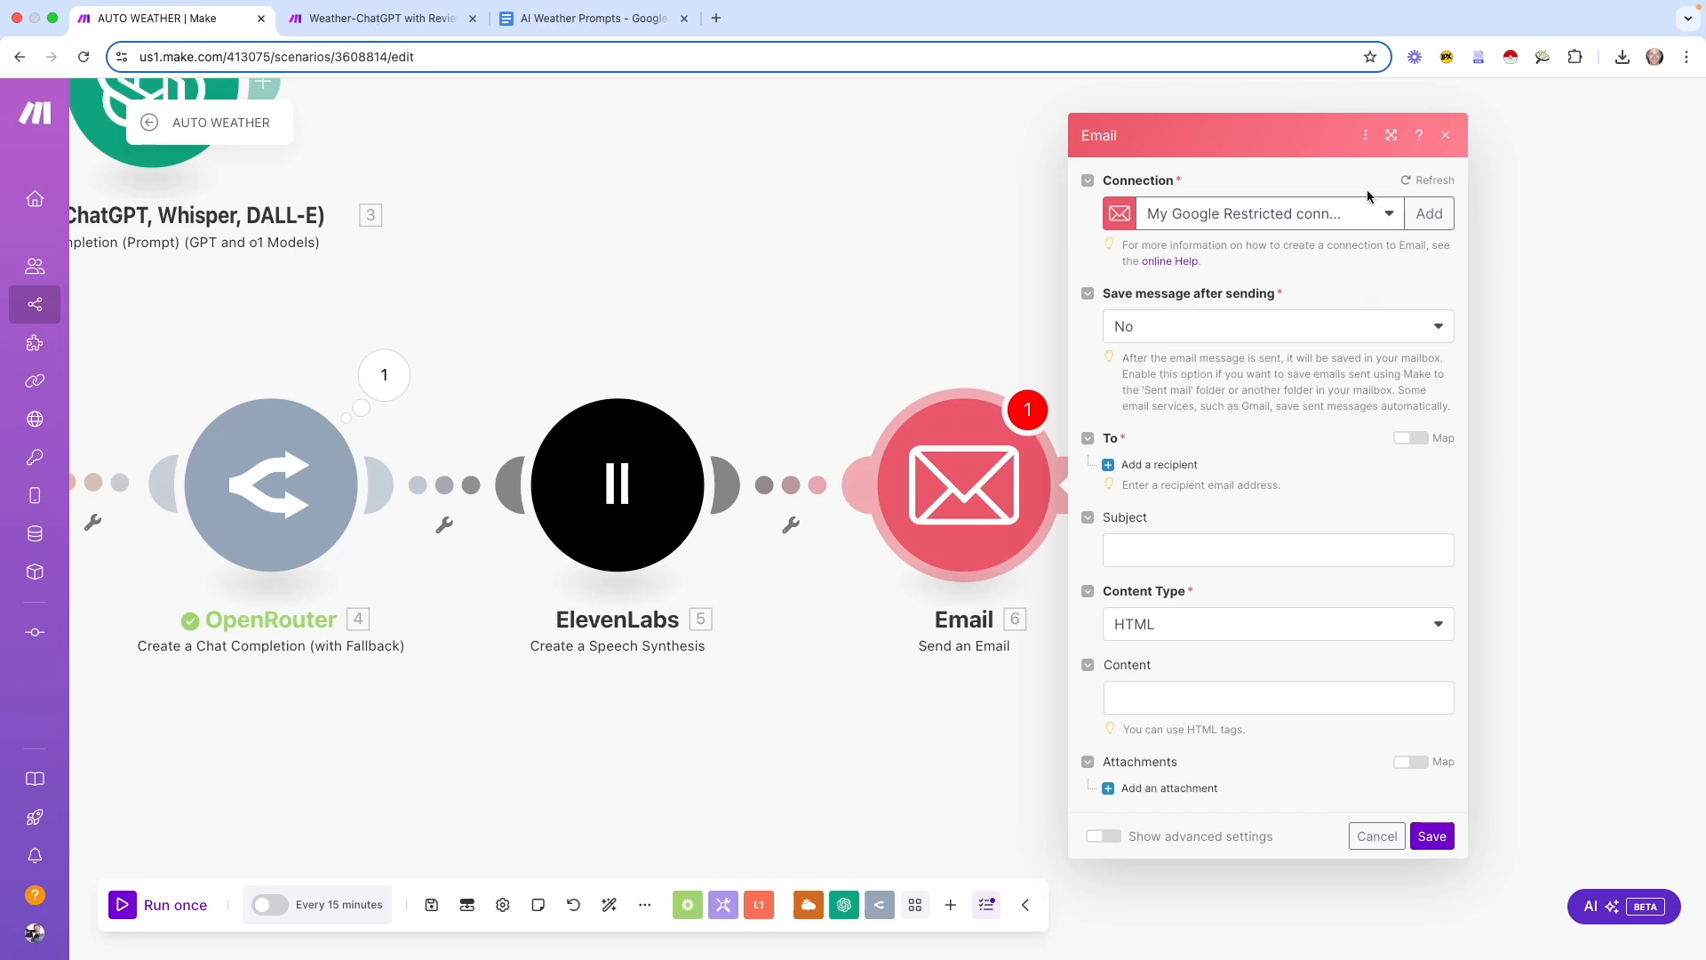
left_click(1389, 217)
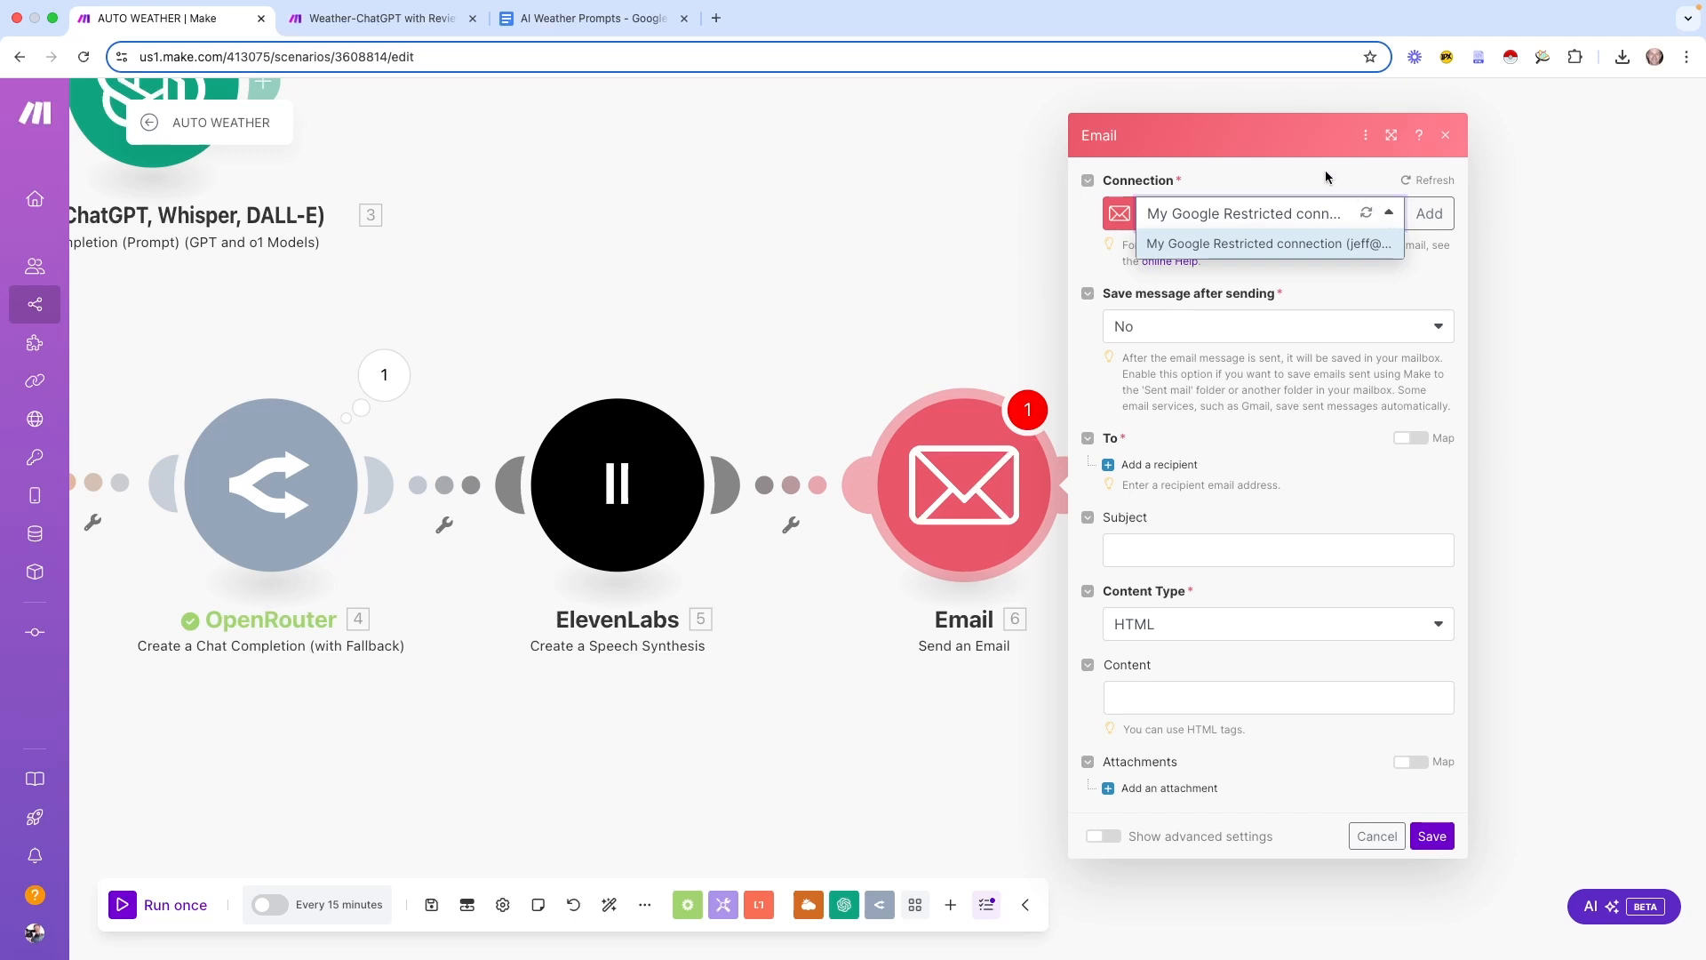
left_click(1426, 213)
left_click(1426, 214)
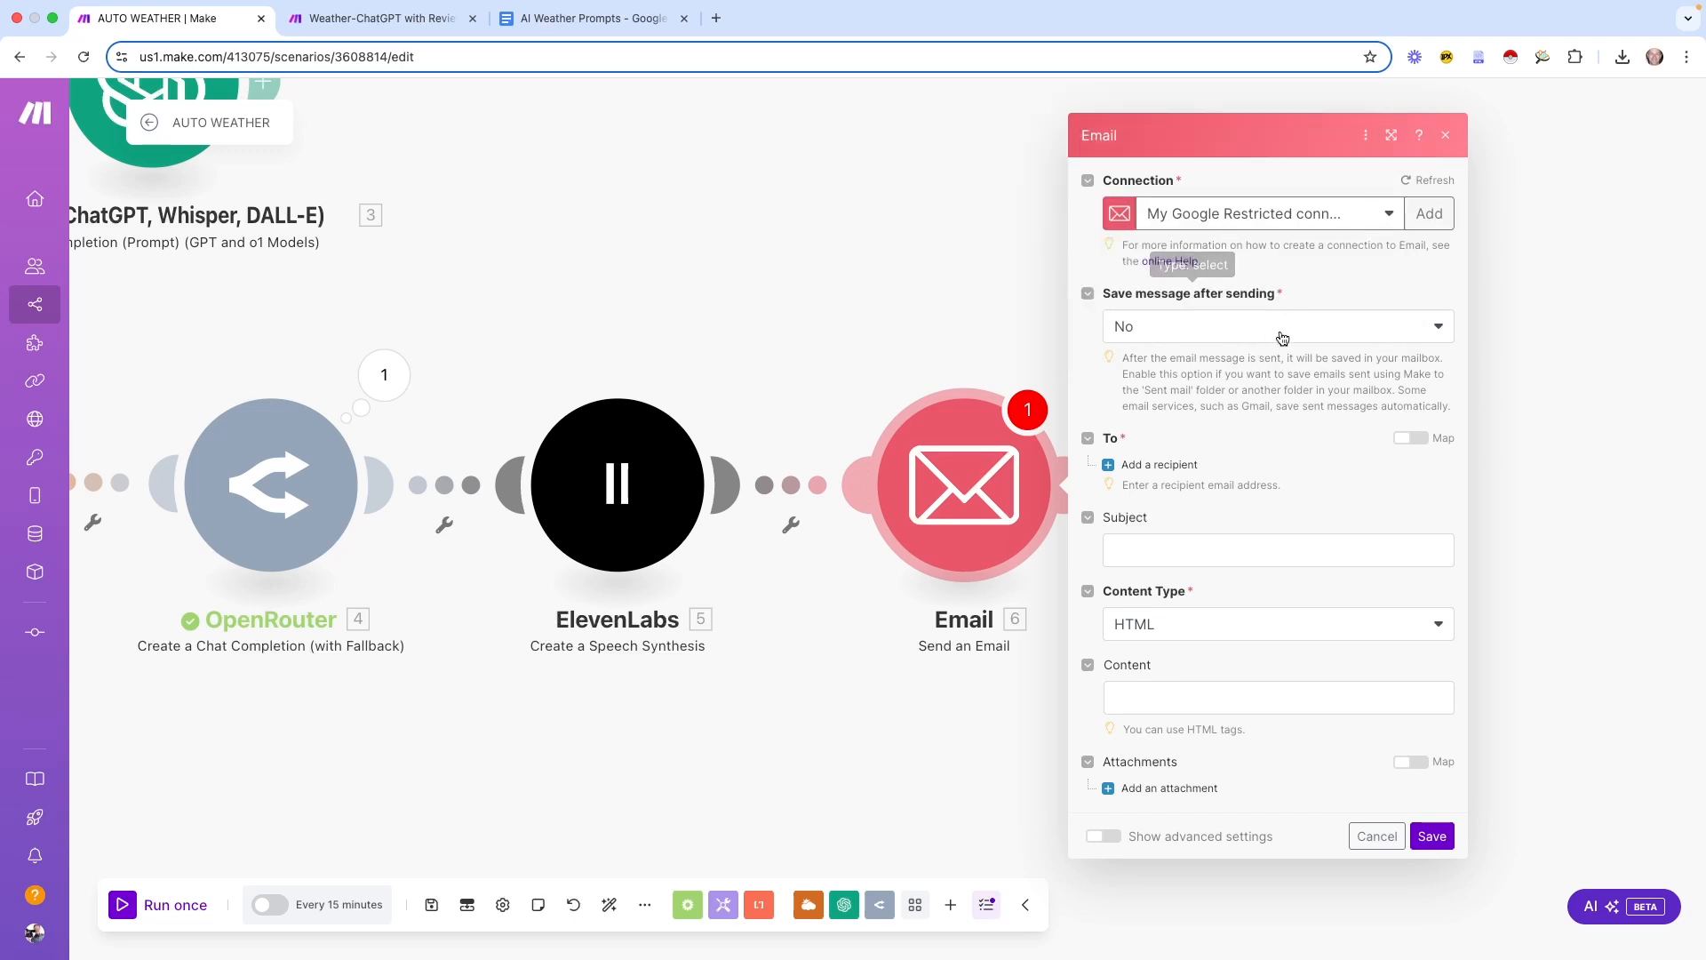
Enter the recipient's e-mail address and the subject 'Weather Report'
left_click(1155, 464)
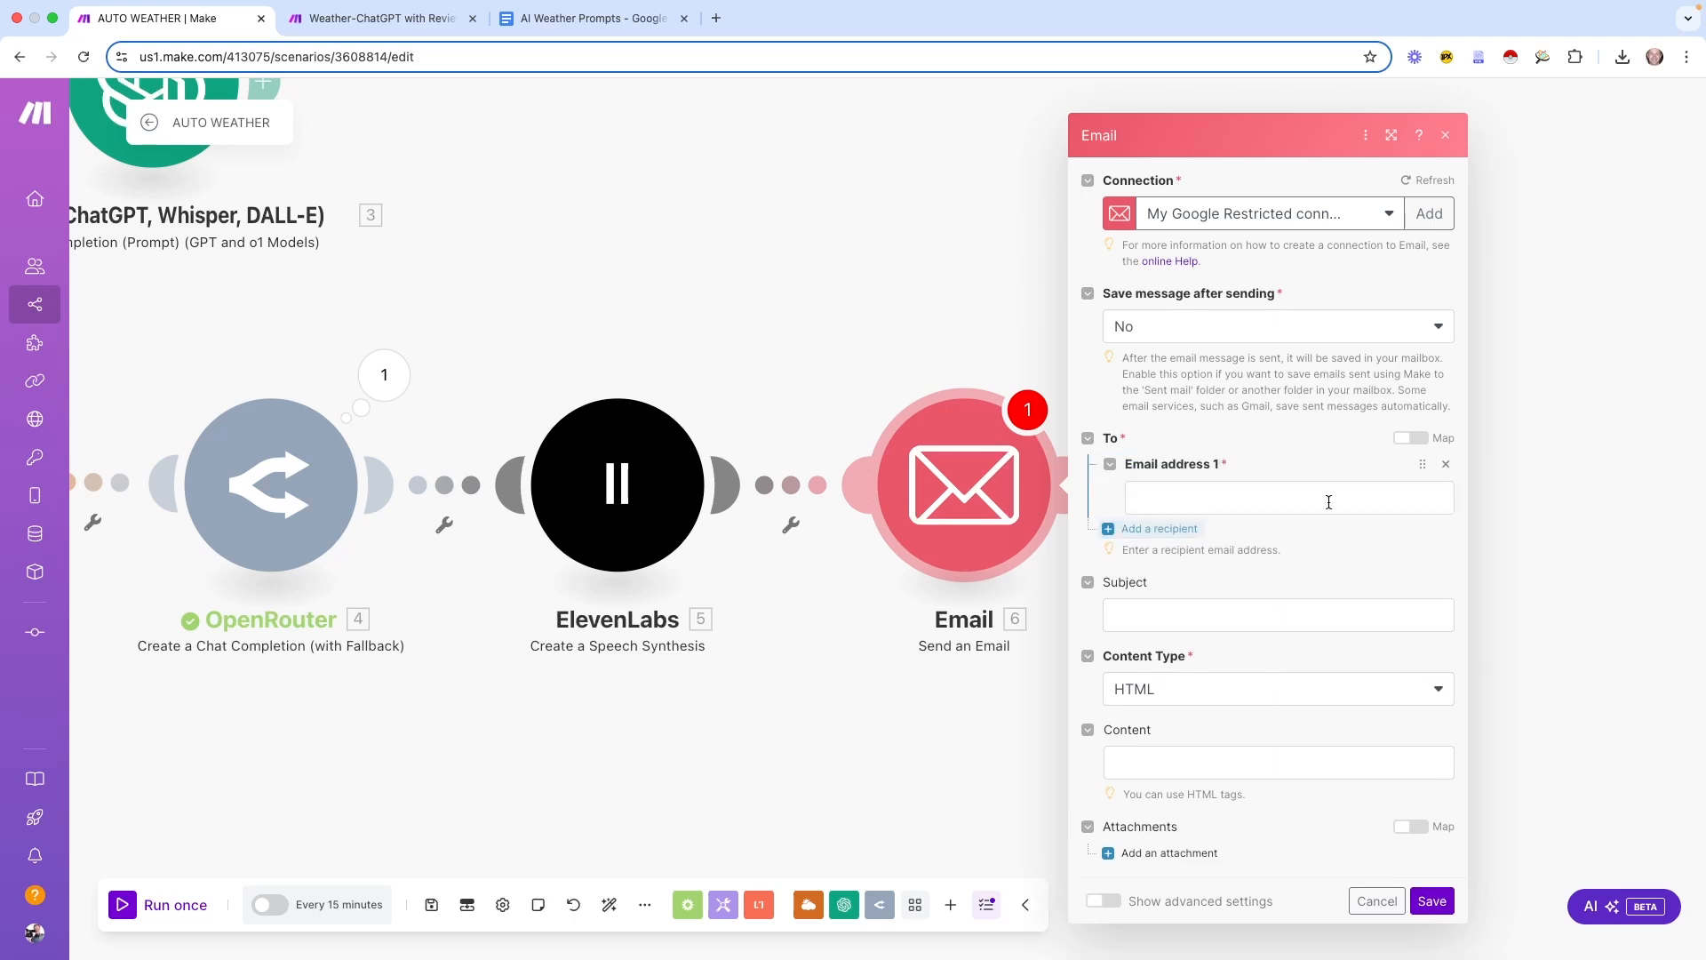
left_click(1169, 470)
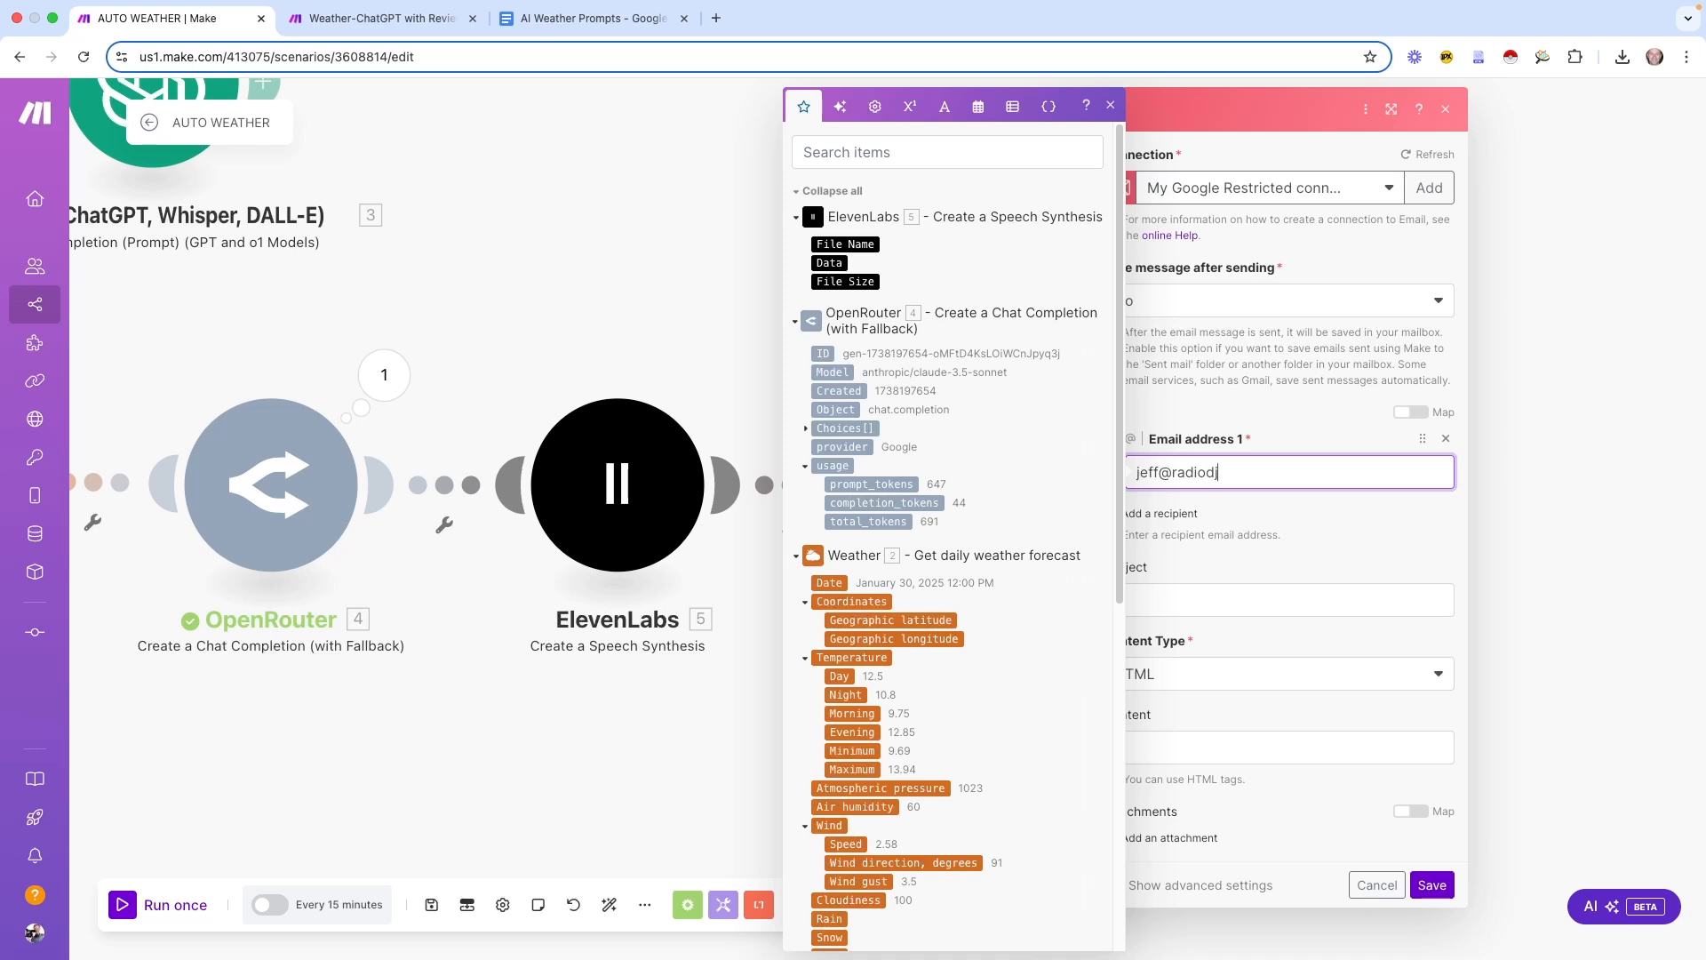
left_click(1143, 593)
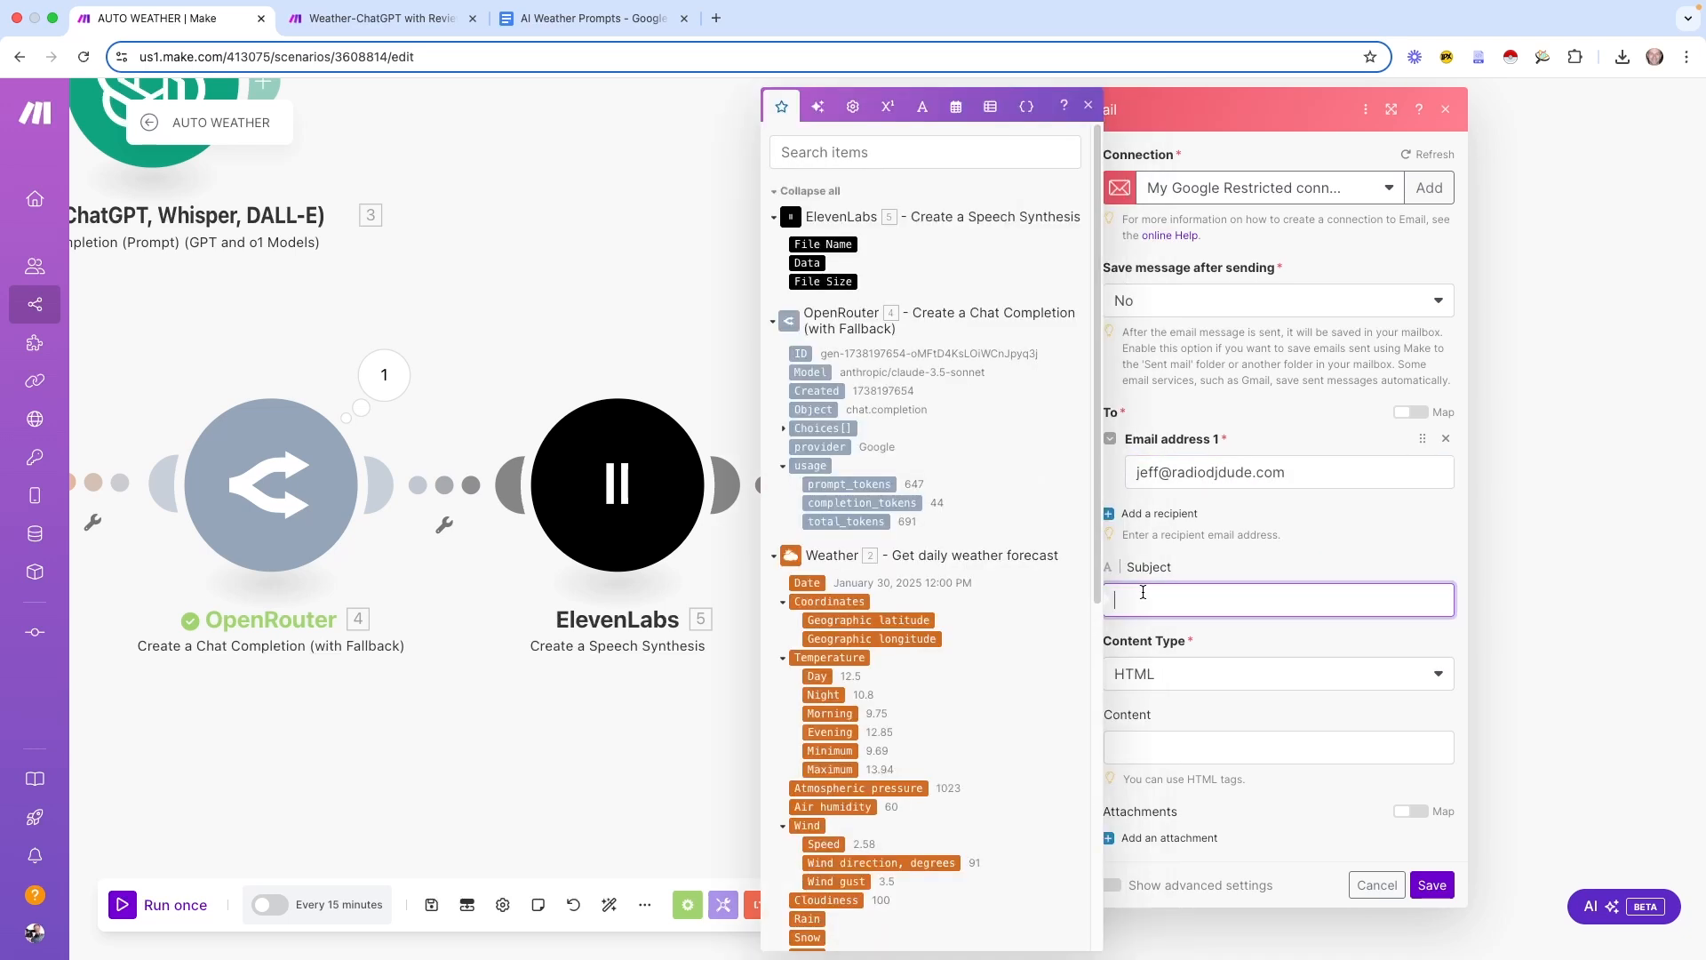
type("Weather Report")
left_click(1282, 579)
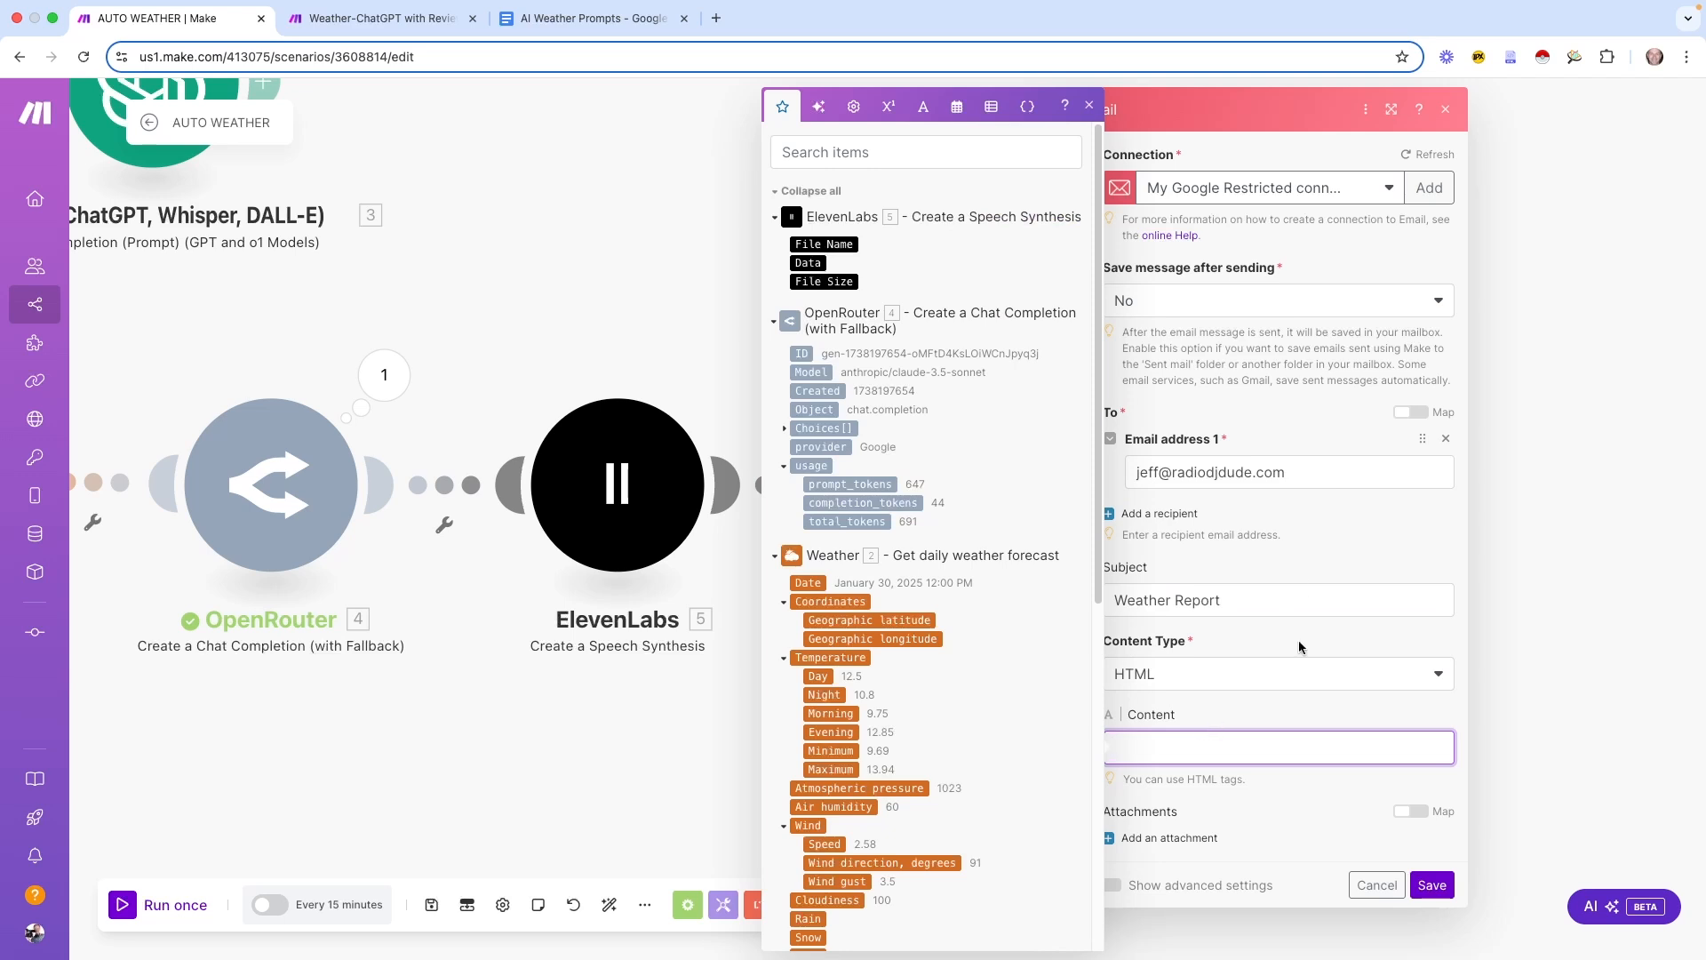
Map OpenRouter's message content as the body, attach the ElevenLabs audio, and save
left_click(785, 430)
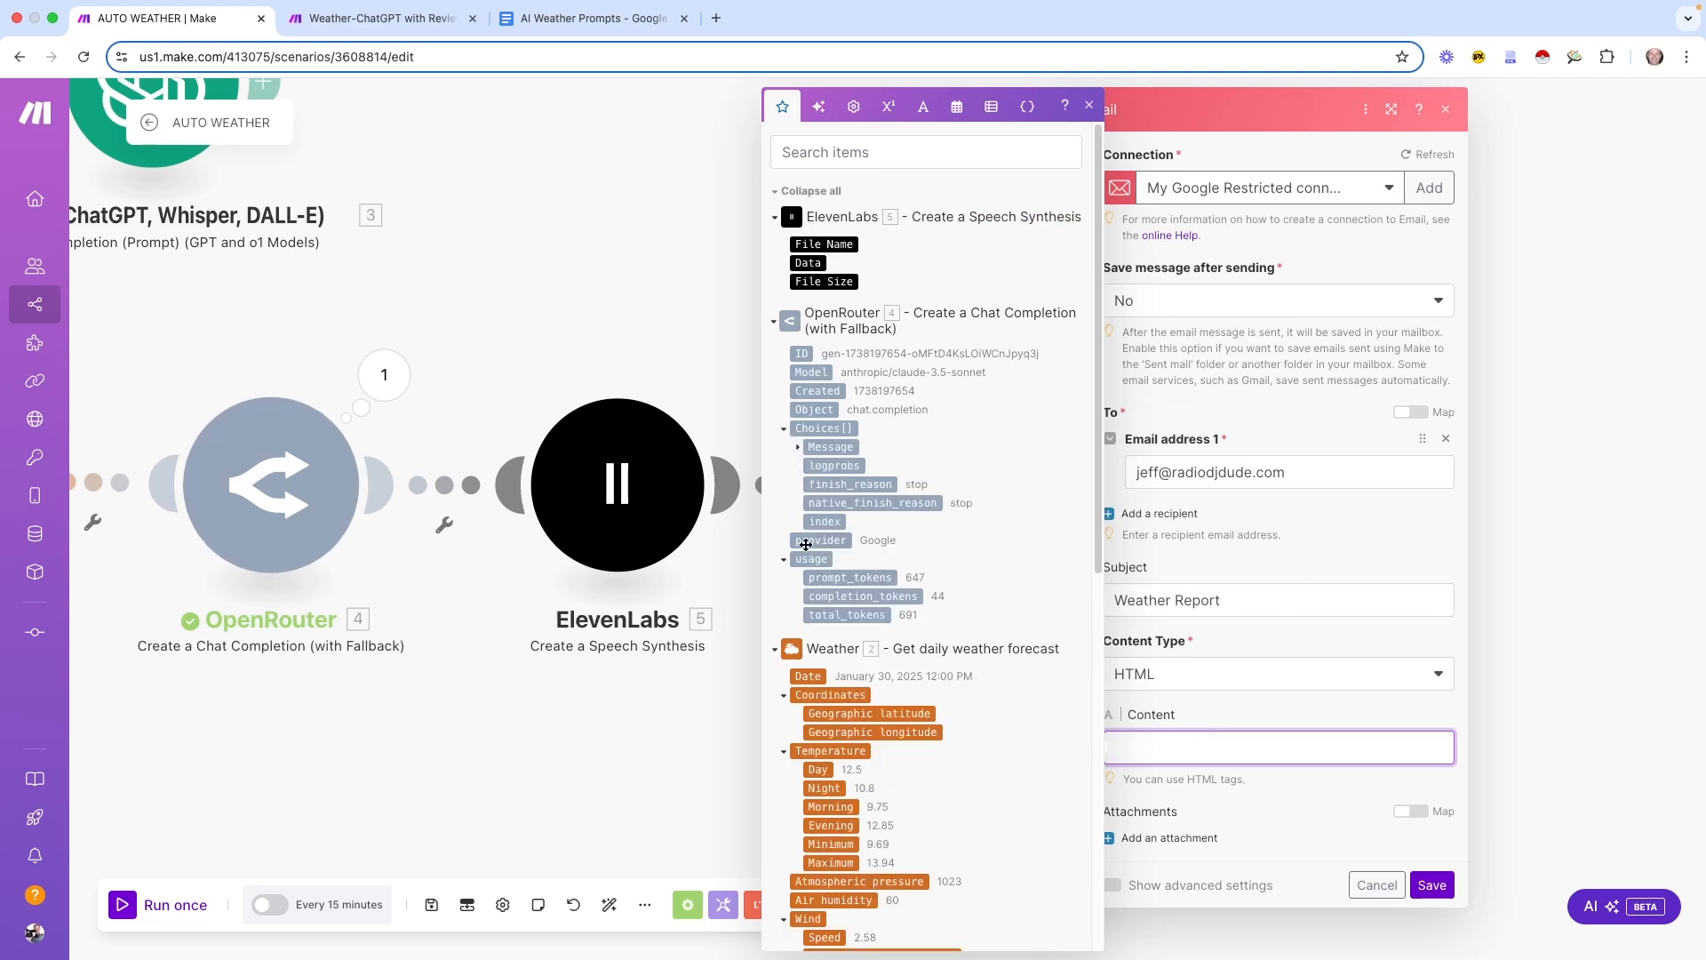
left_click(798, 447)
left_click(844, 485)
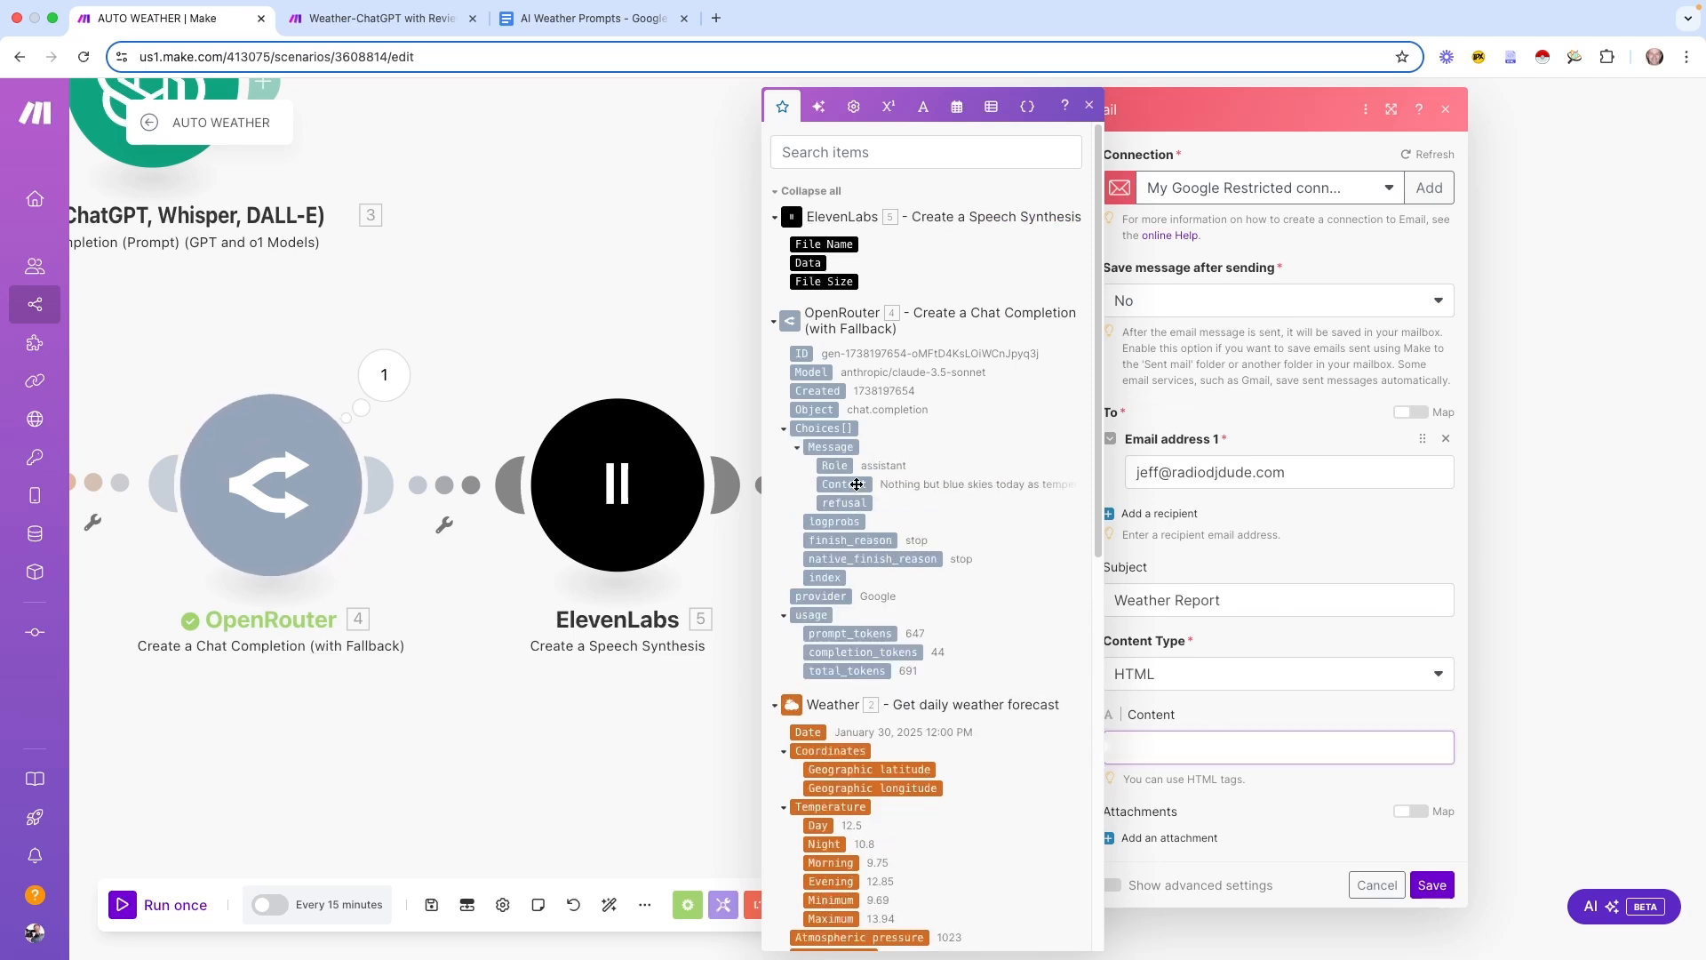
left_click(1237, 713)
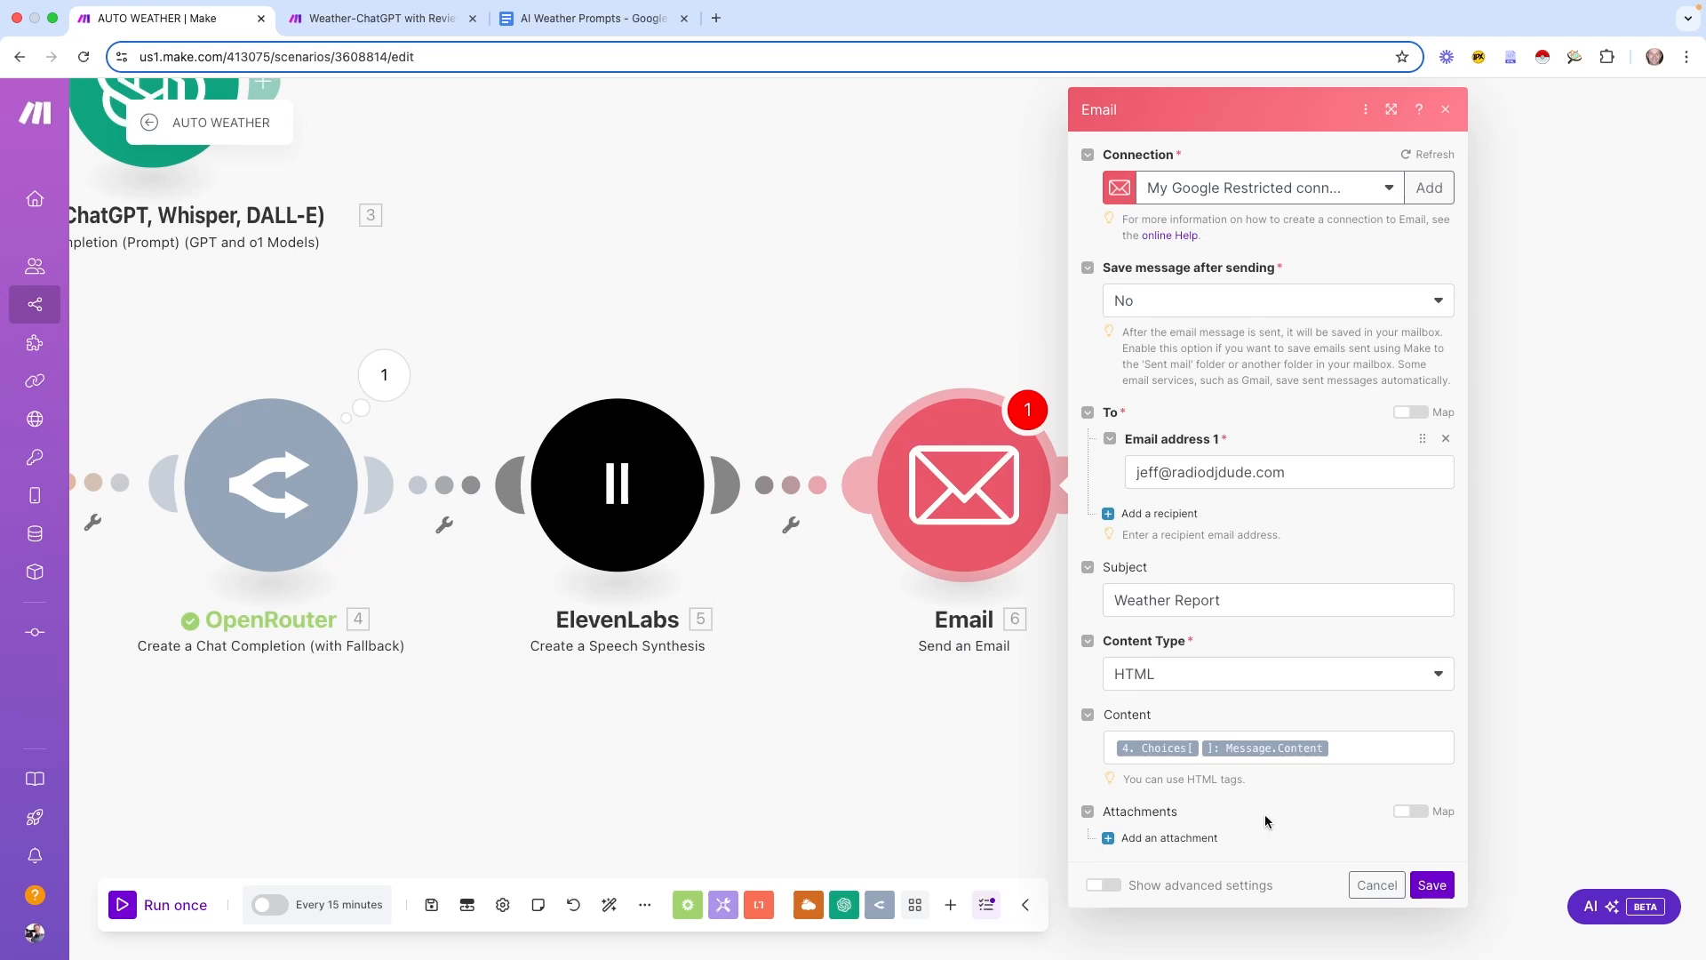
left_click(1111, 845)
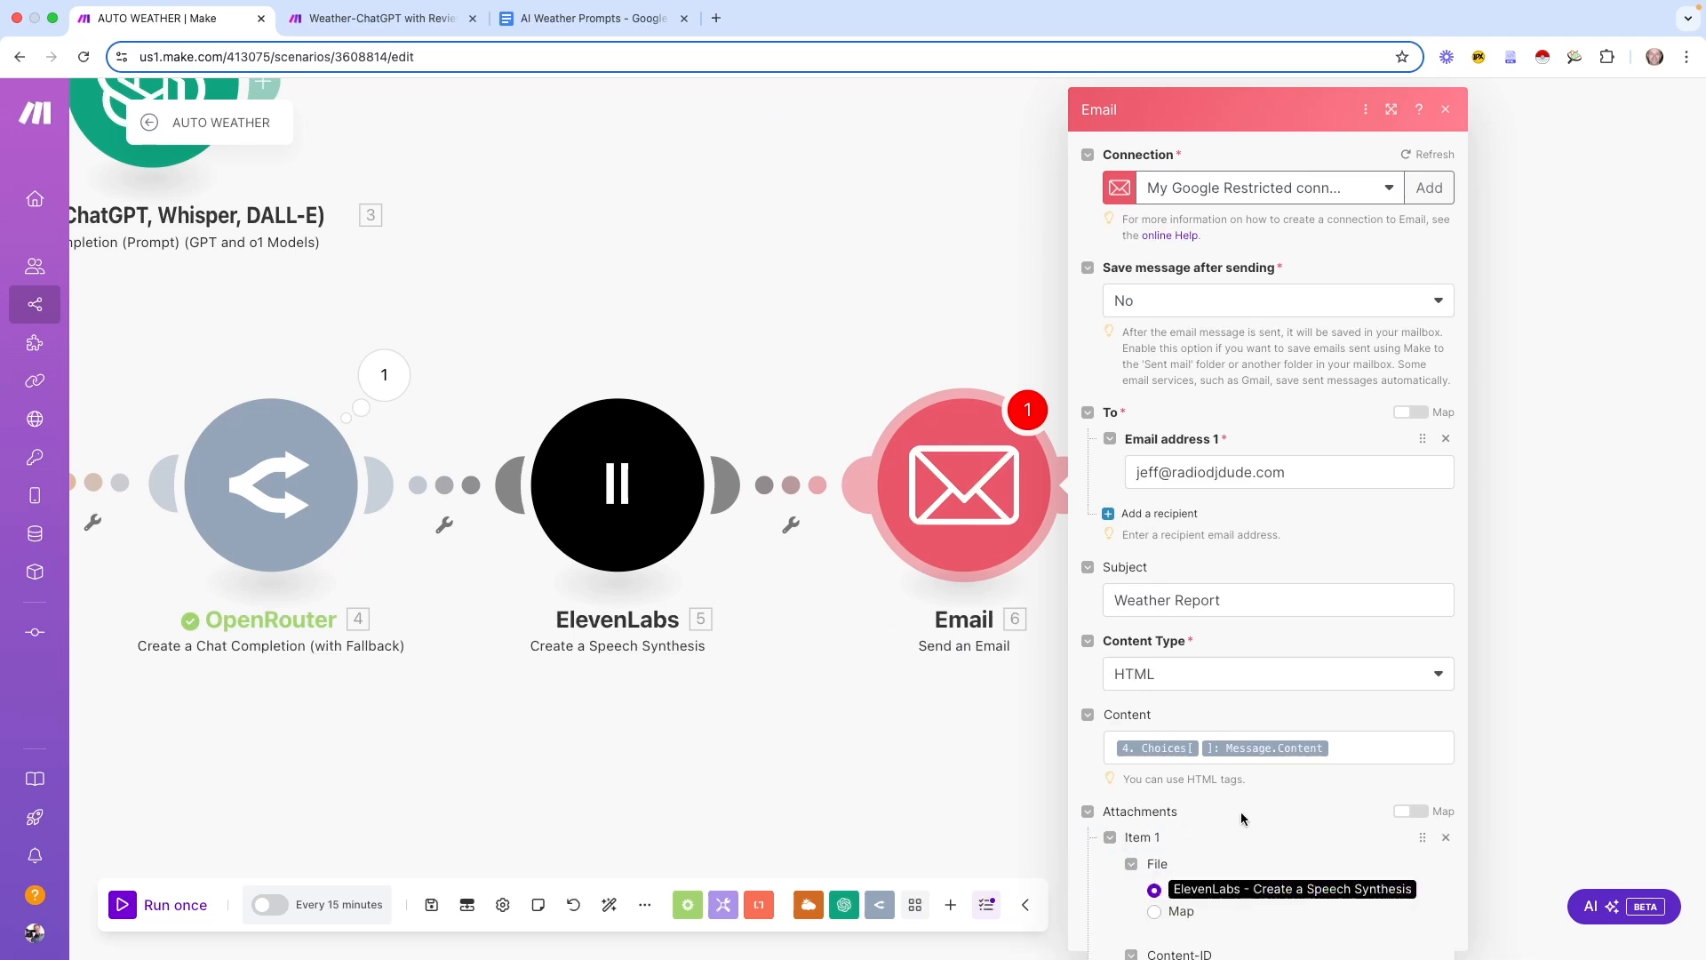
scroll(1277, 807, "down", 2)
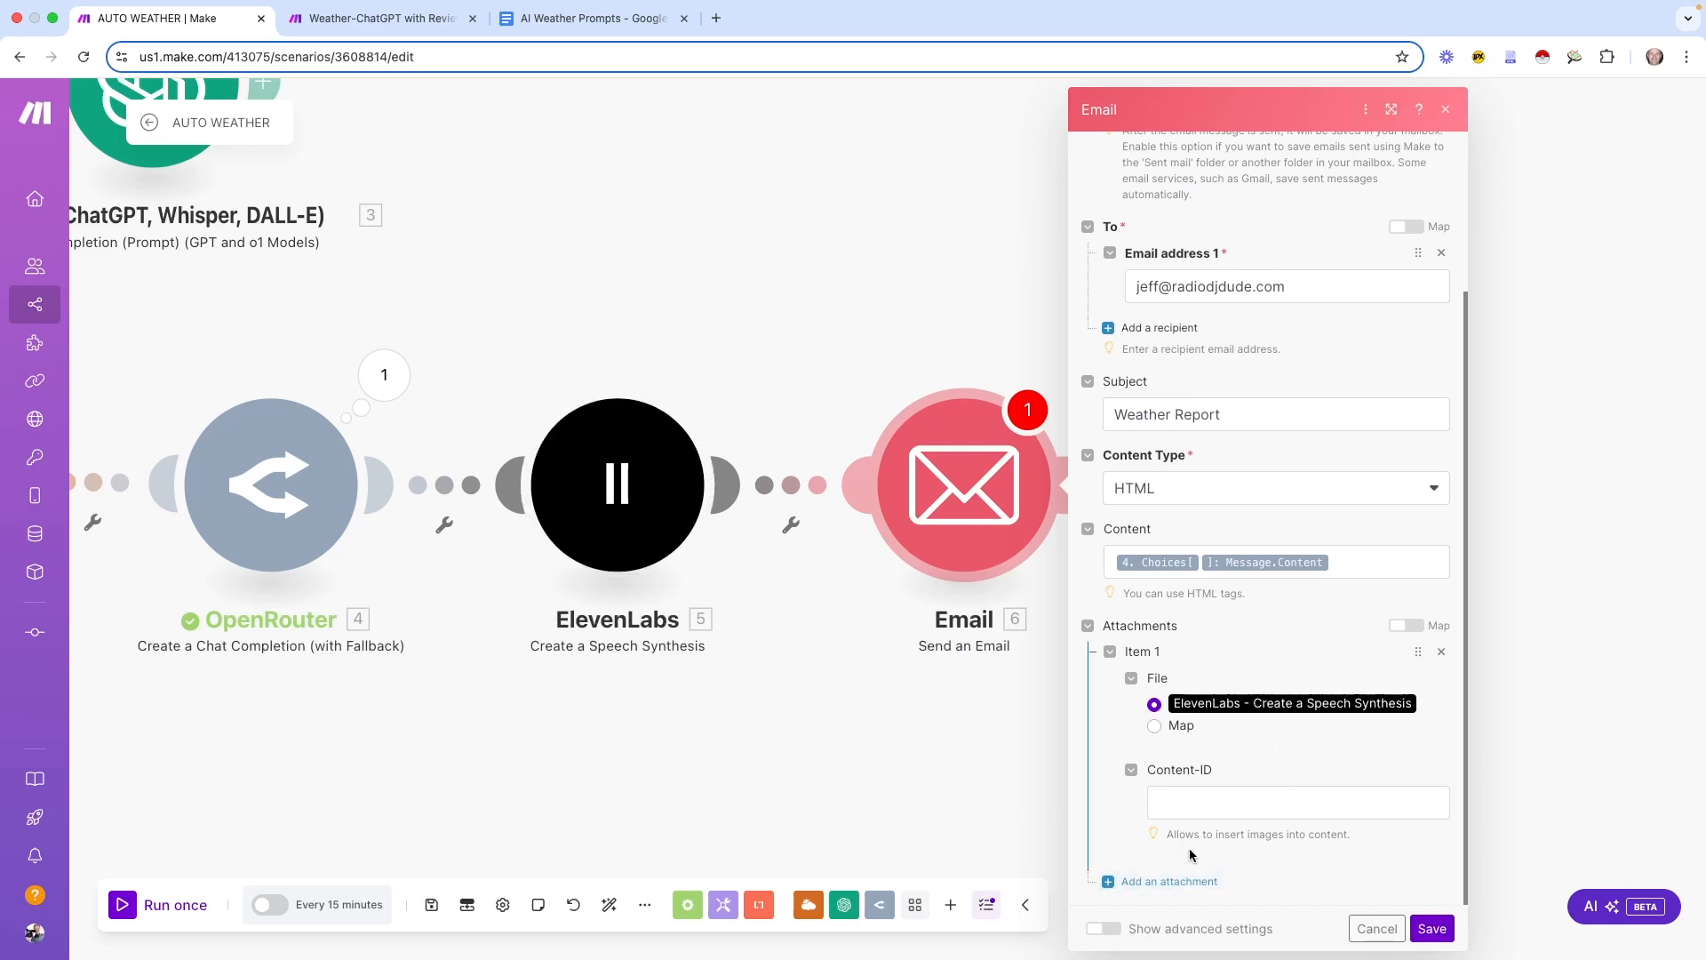
scroll(1332, 688, "up", 2)
left_click(1431, 928)
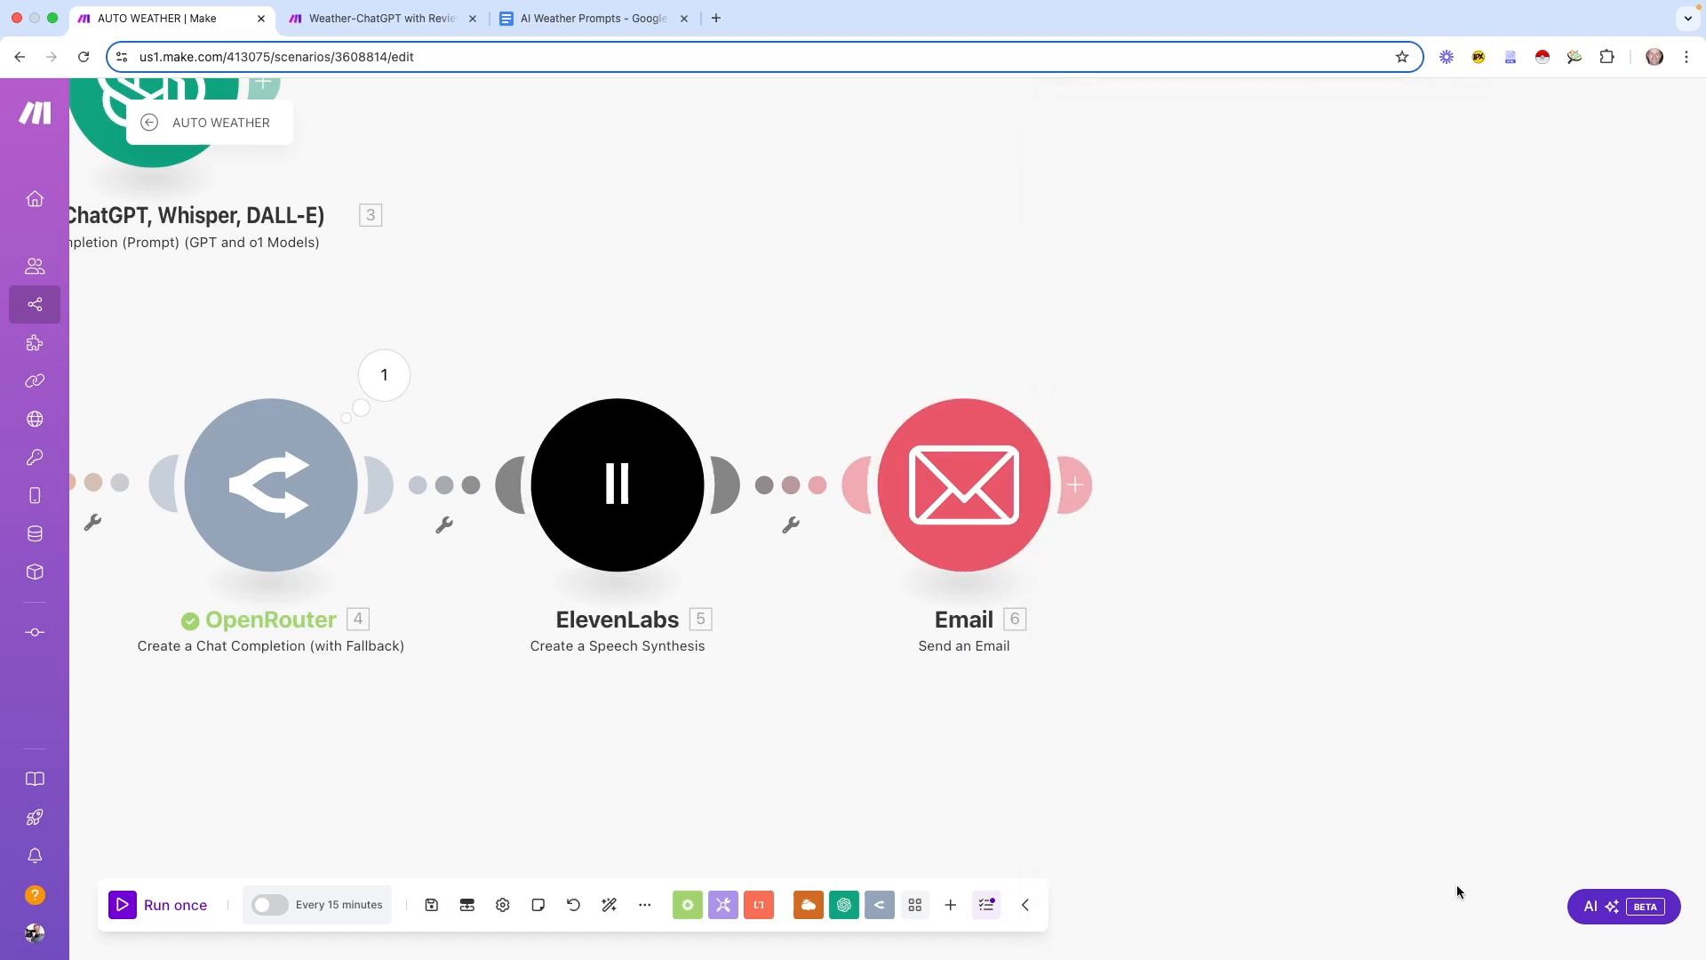
Add a Dropbox Upload a File module after Email and set up its connection
left_click(1100, 483)
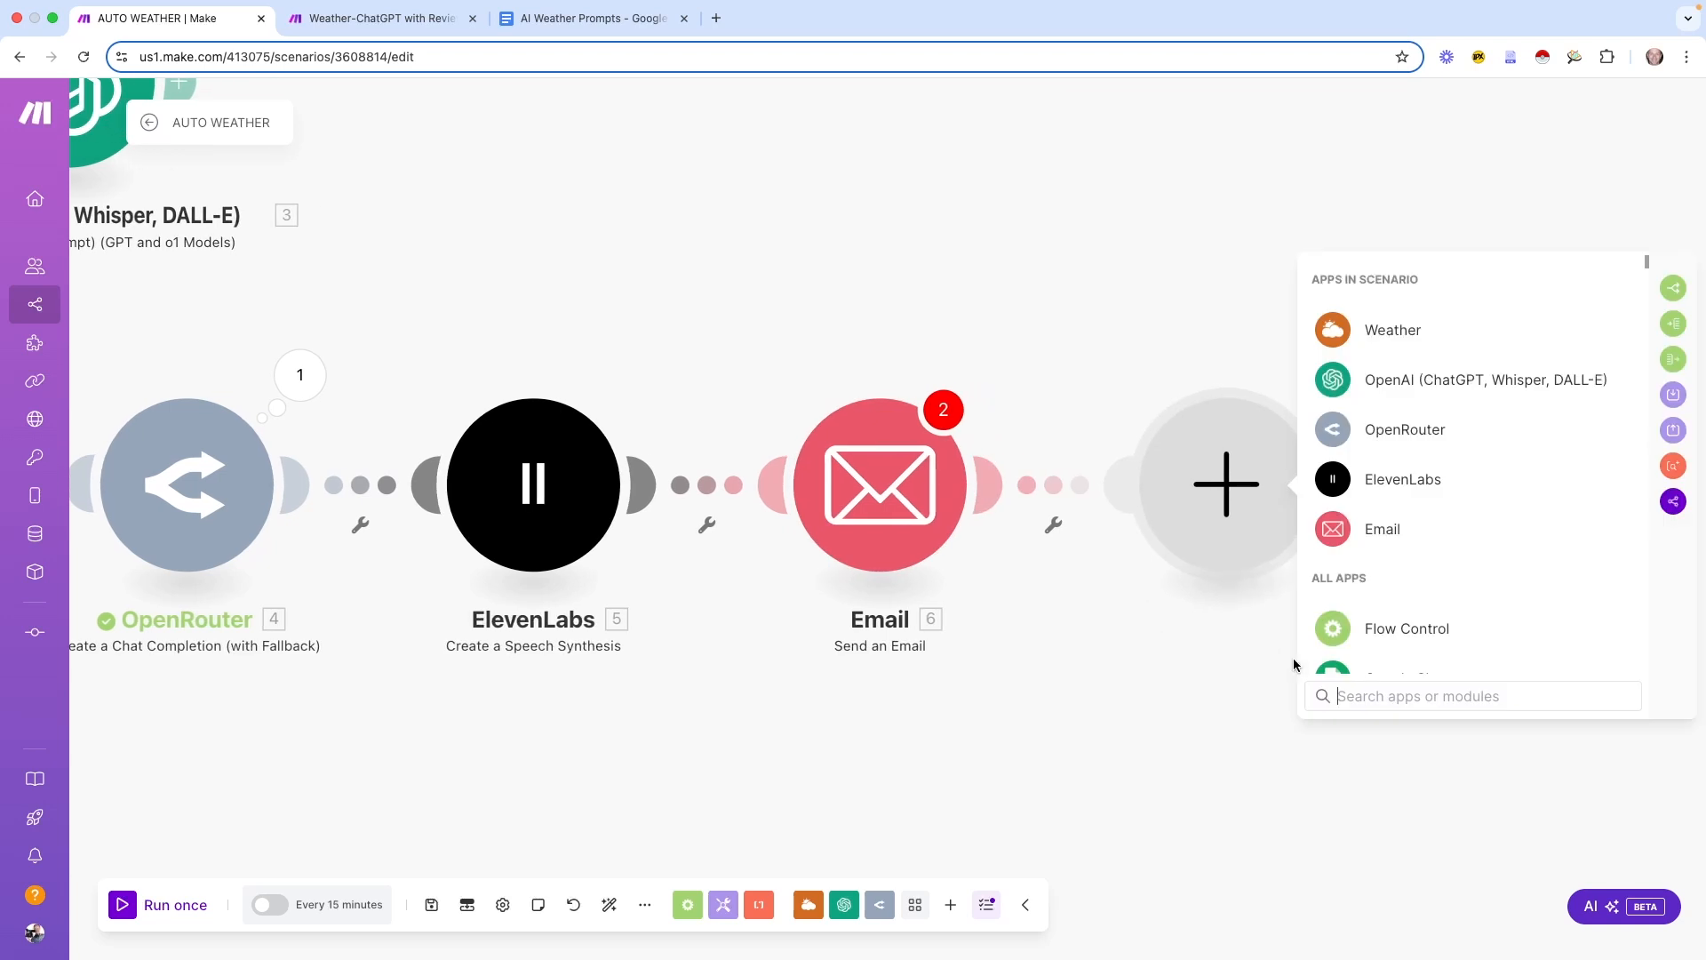
type("drob")
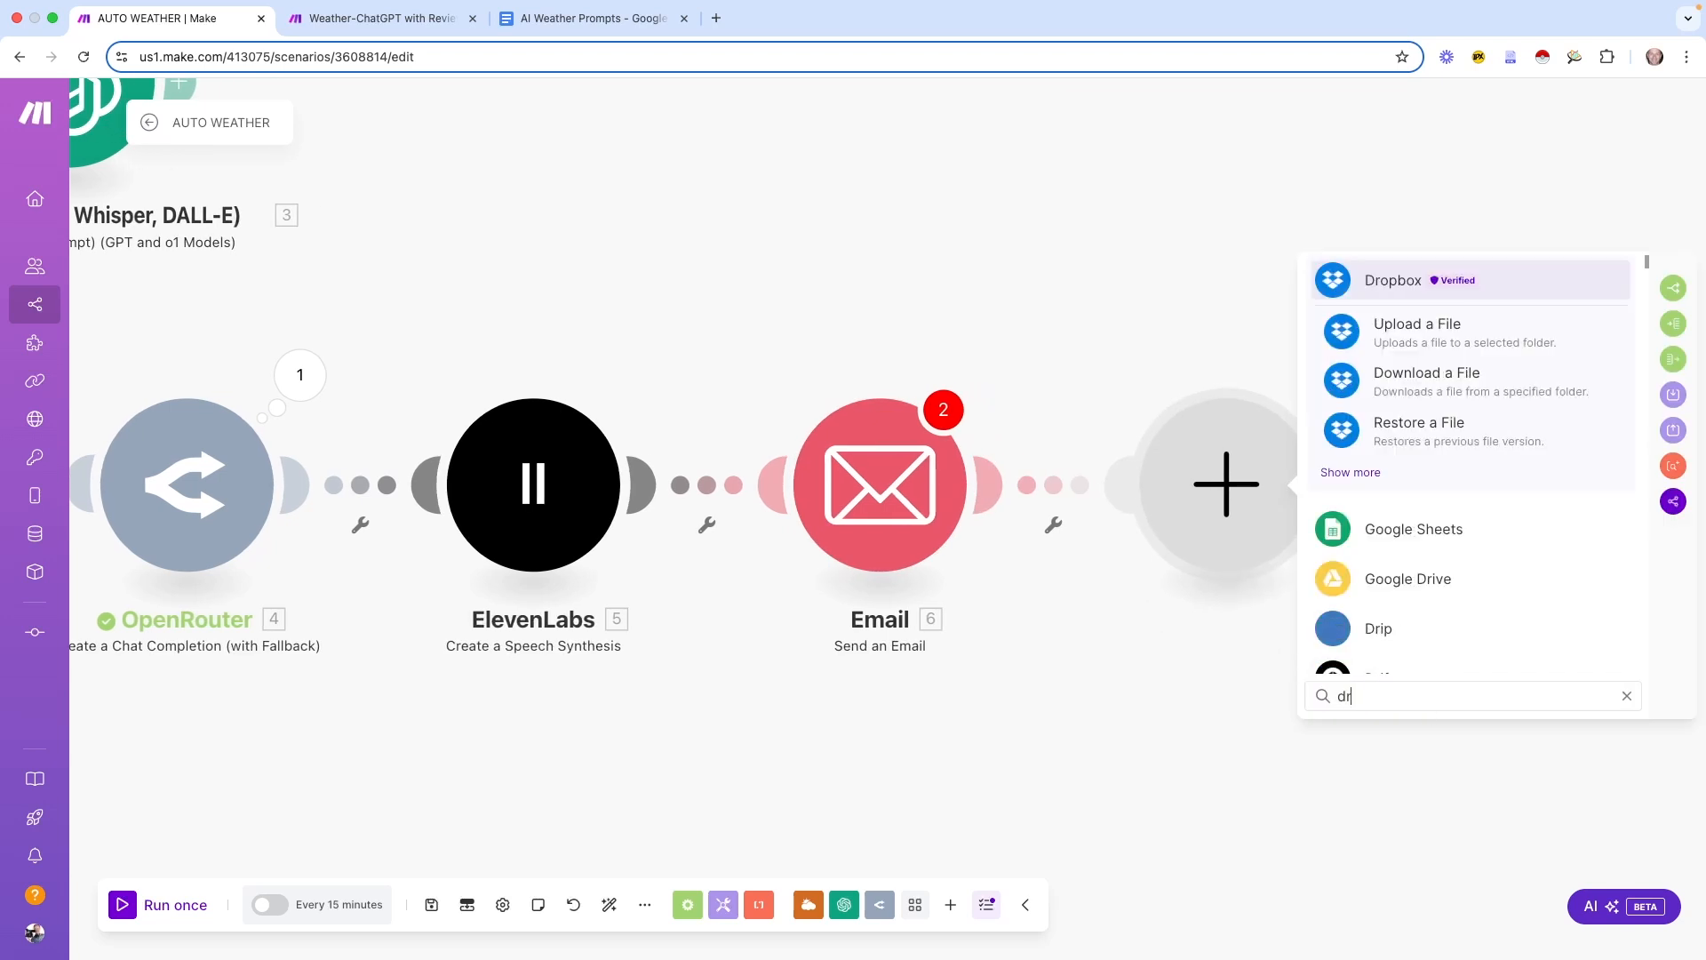
left_click(1428, 328)
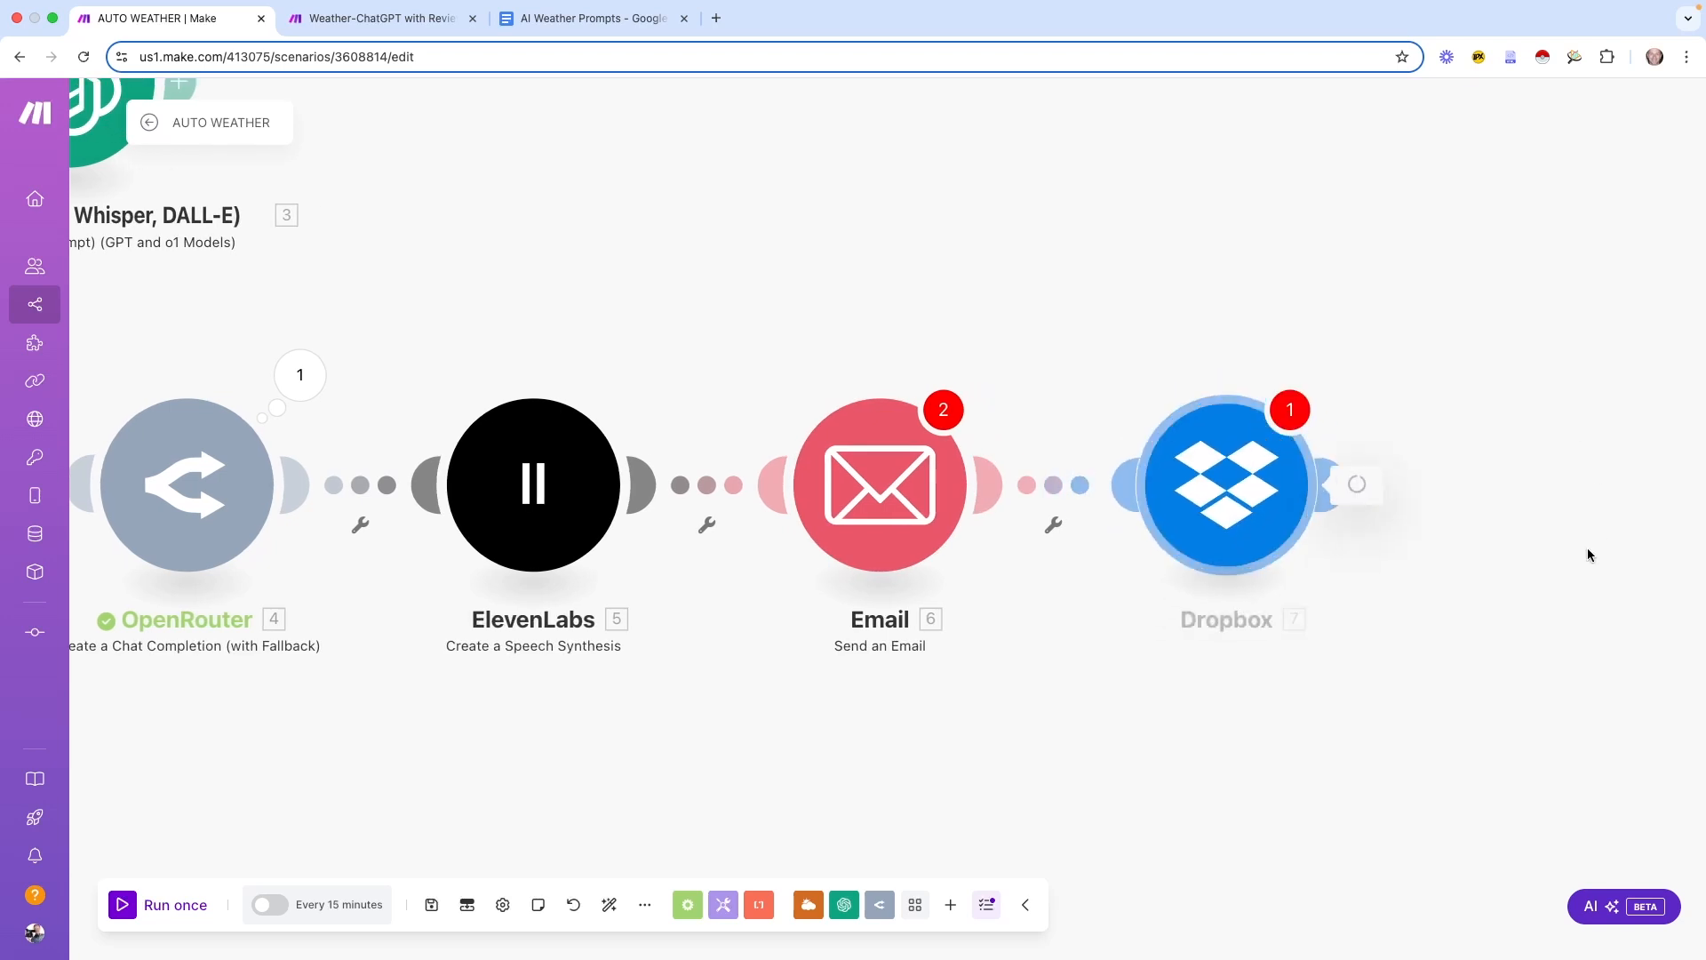
left_click(1658, 395)
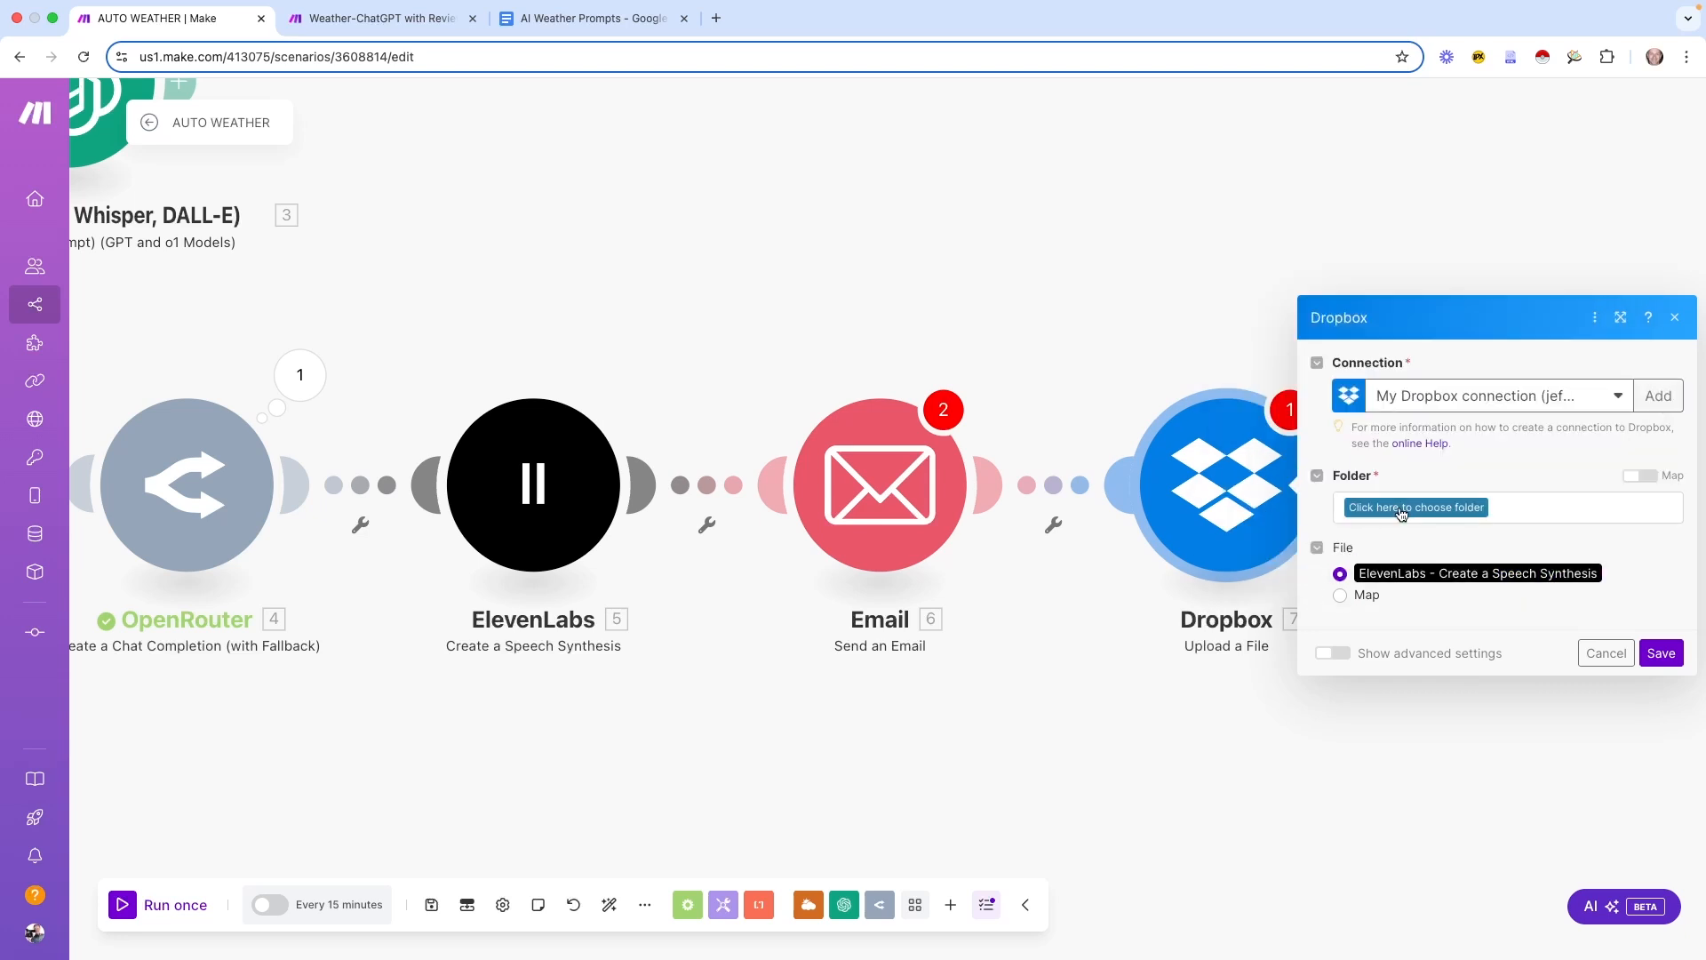
Choose the Radio-Weather folder and switch the file source to Map
left_click(1399, 513)
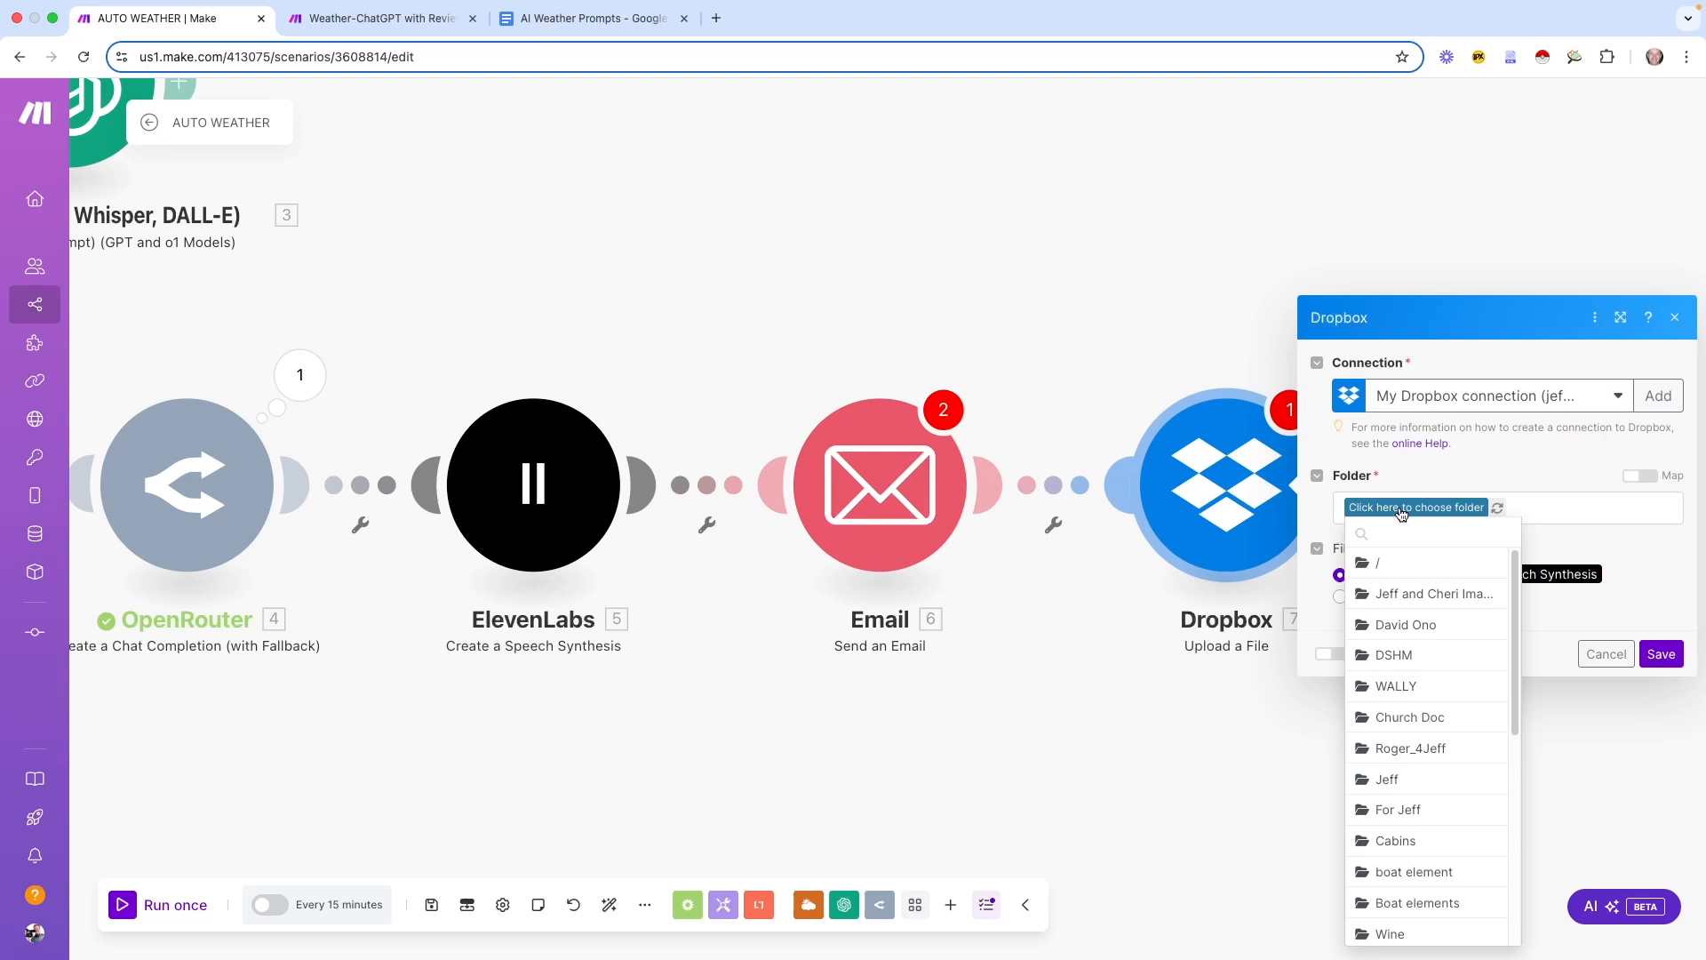
scroll(1470, 720, "down", 10)
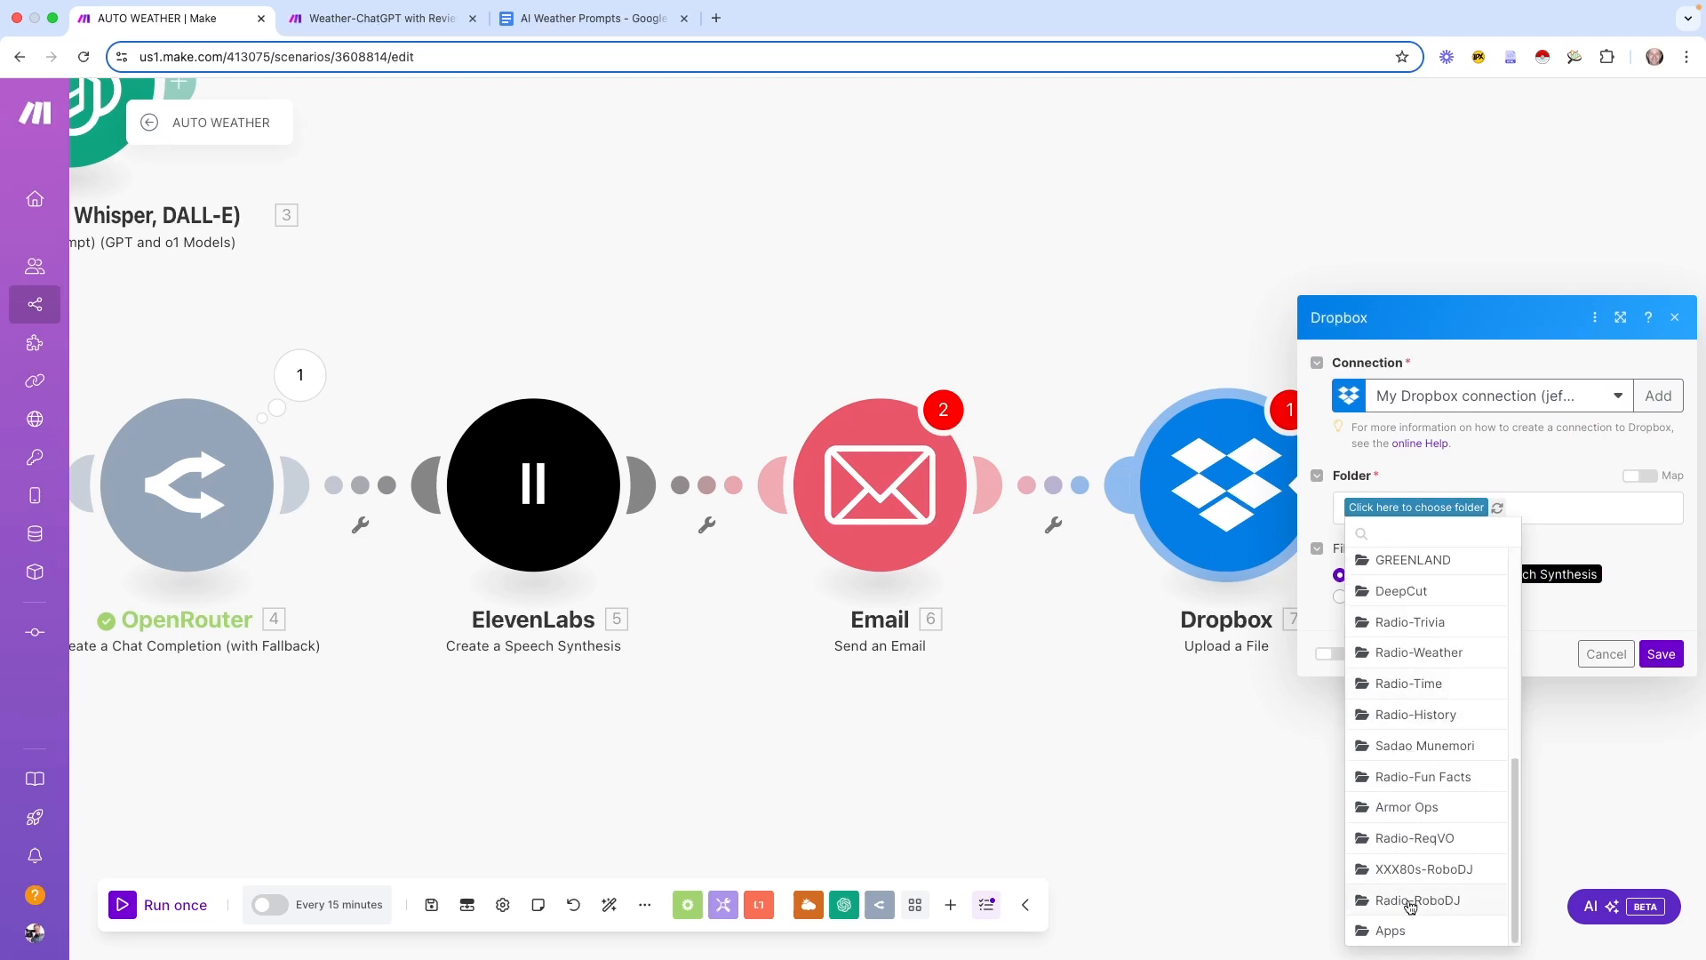
left_click(1440, 657)
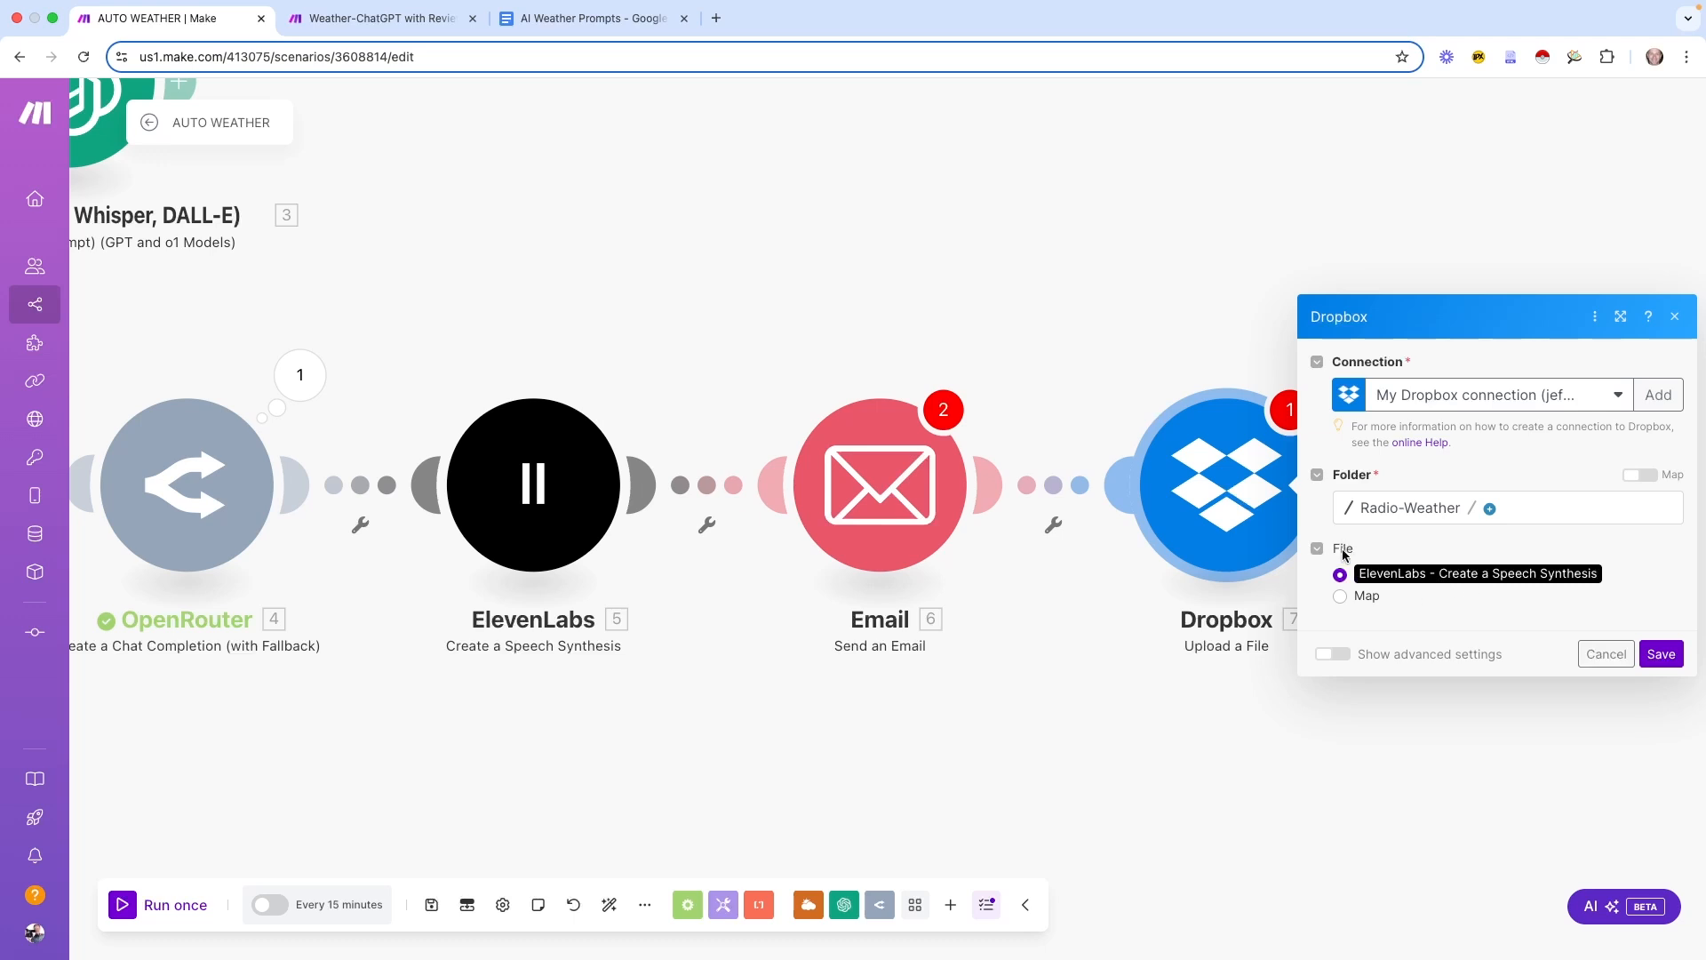
left_click(1340, 597)
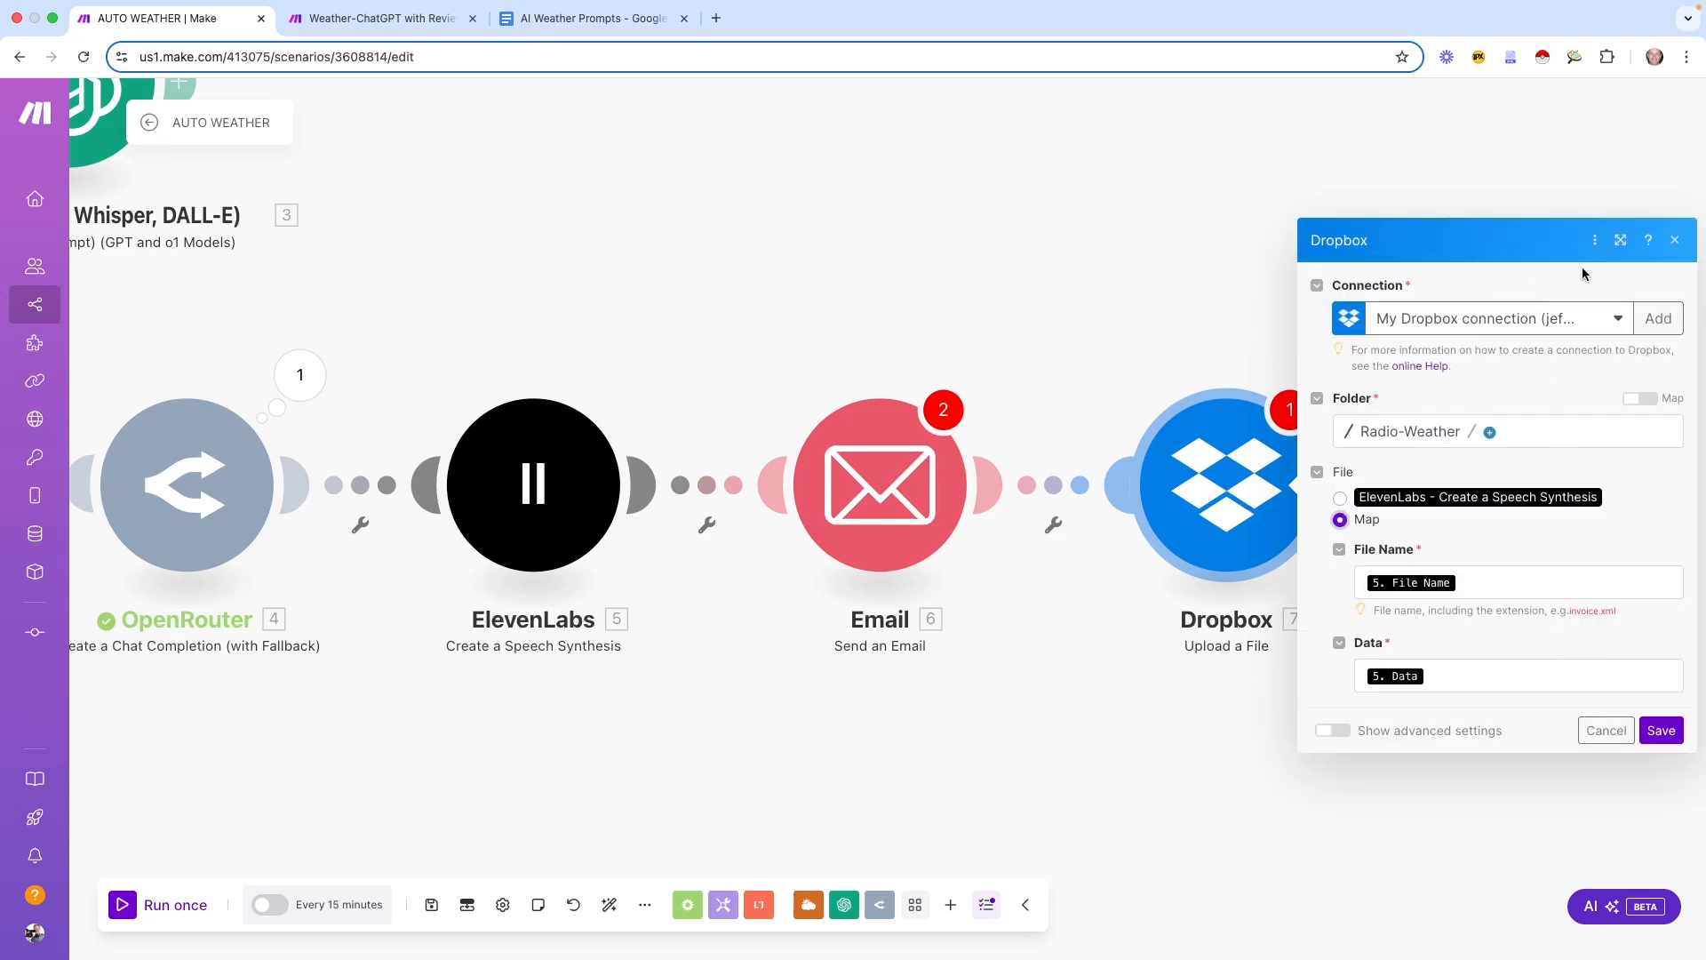
Set the File Name to weather.mp3 and map ElevenLabs Data into Data
left_click(1620, 240)
left_click(514, 573)
key("BackSpace")
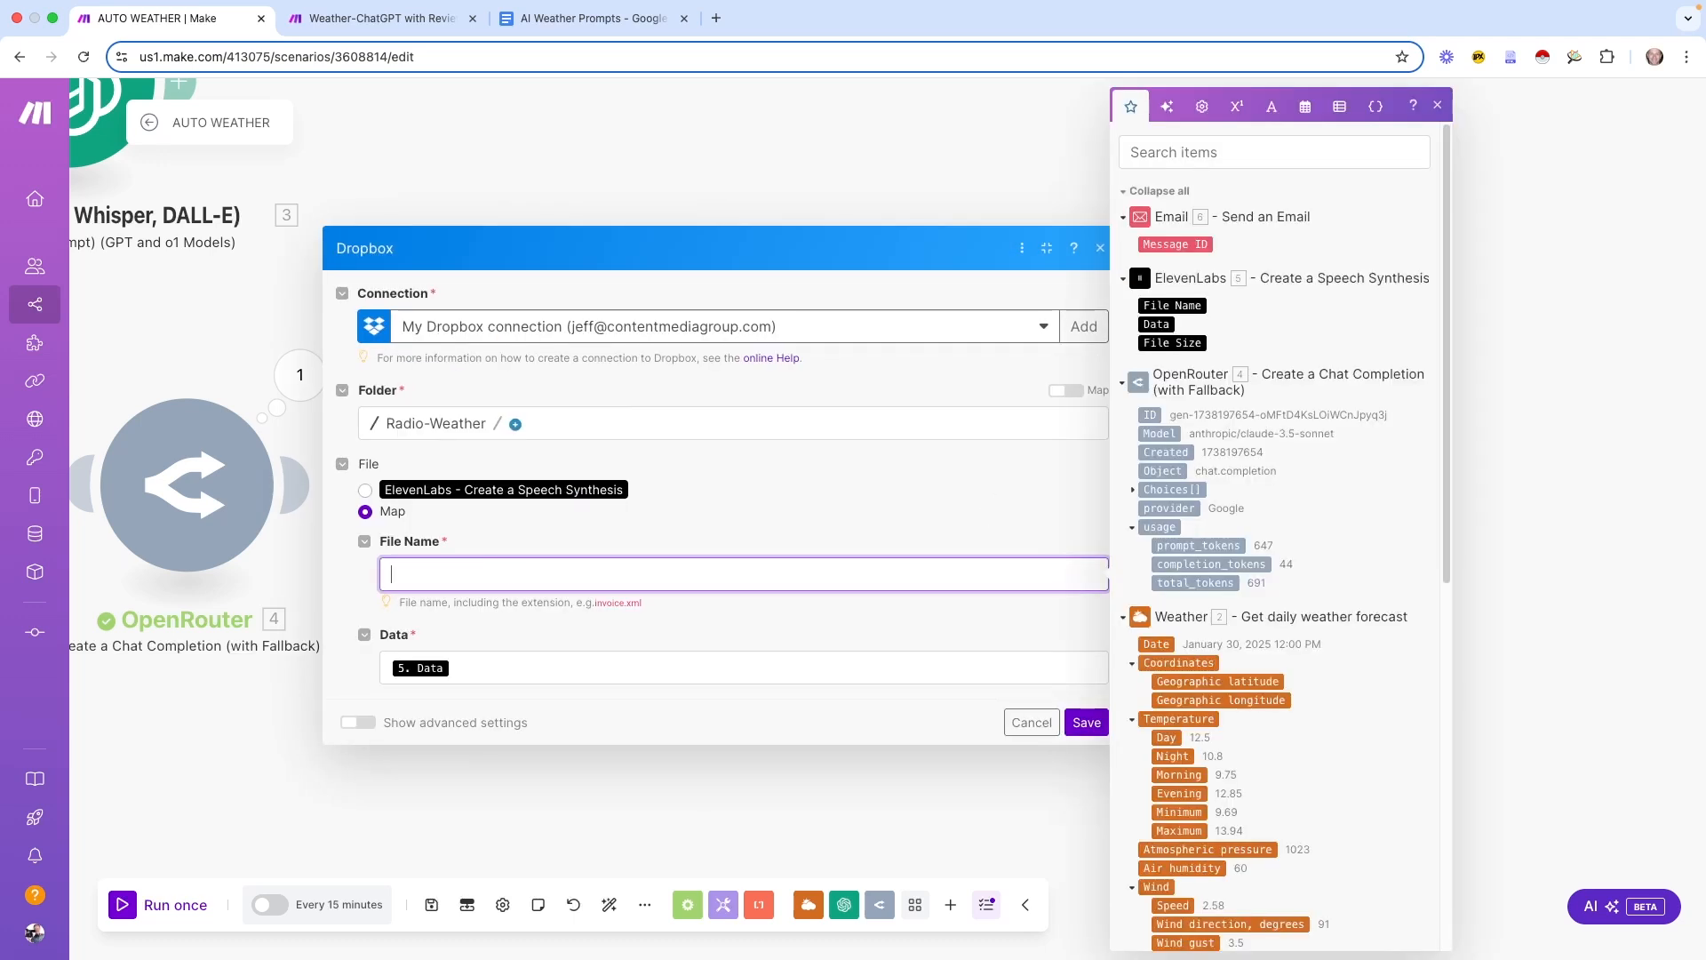
type("weather")
left_click(498, 667)
key("BackSpace")
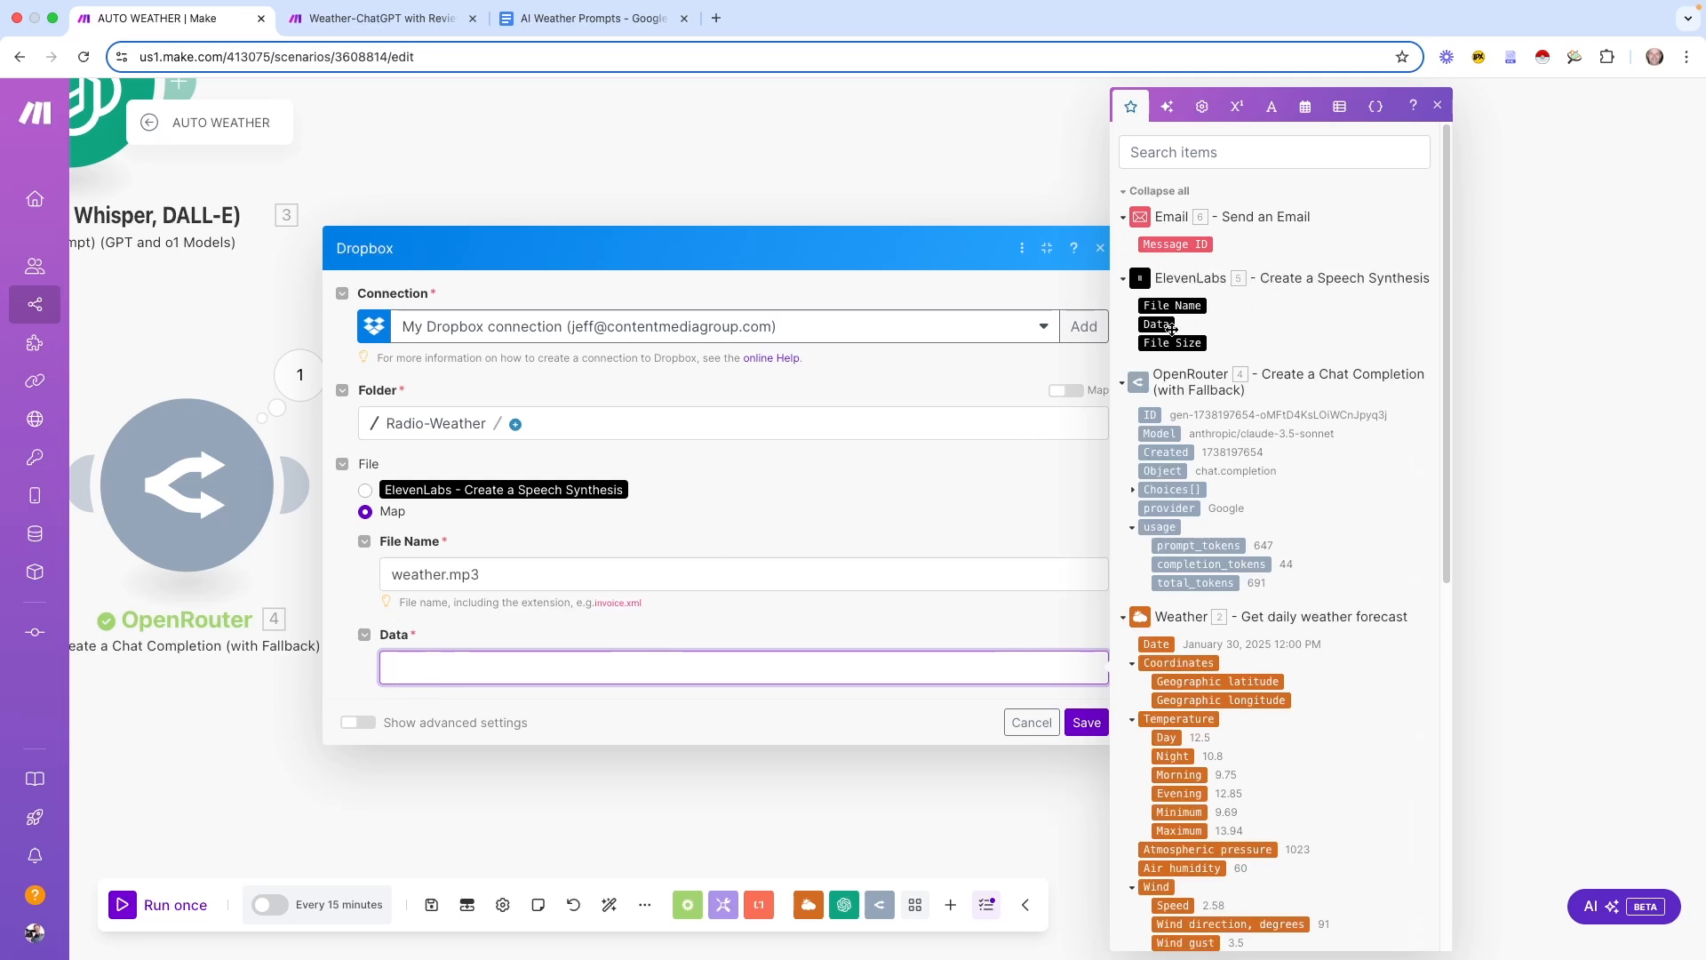
left_click_drag(1160, 326, 622, 668)
Turn on overwriting existing files in advanced settings and save the Dropbox step
left_click(359, 722)
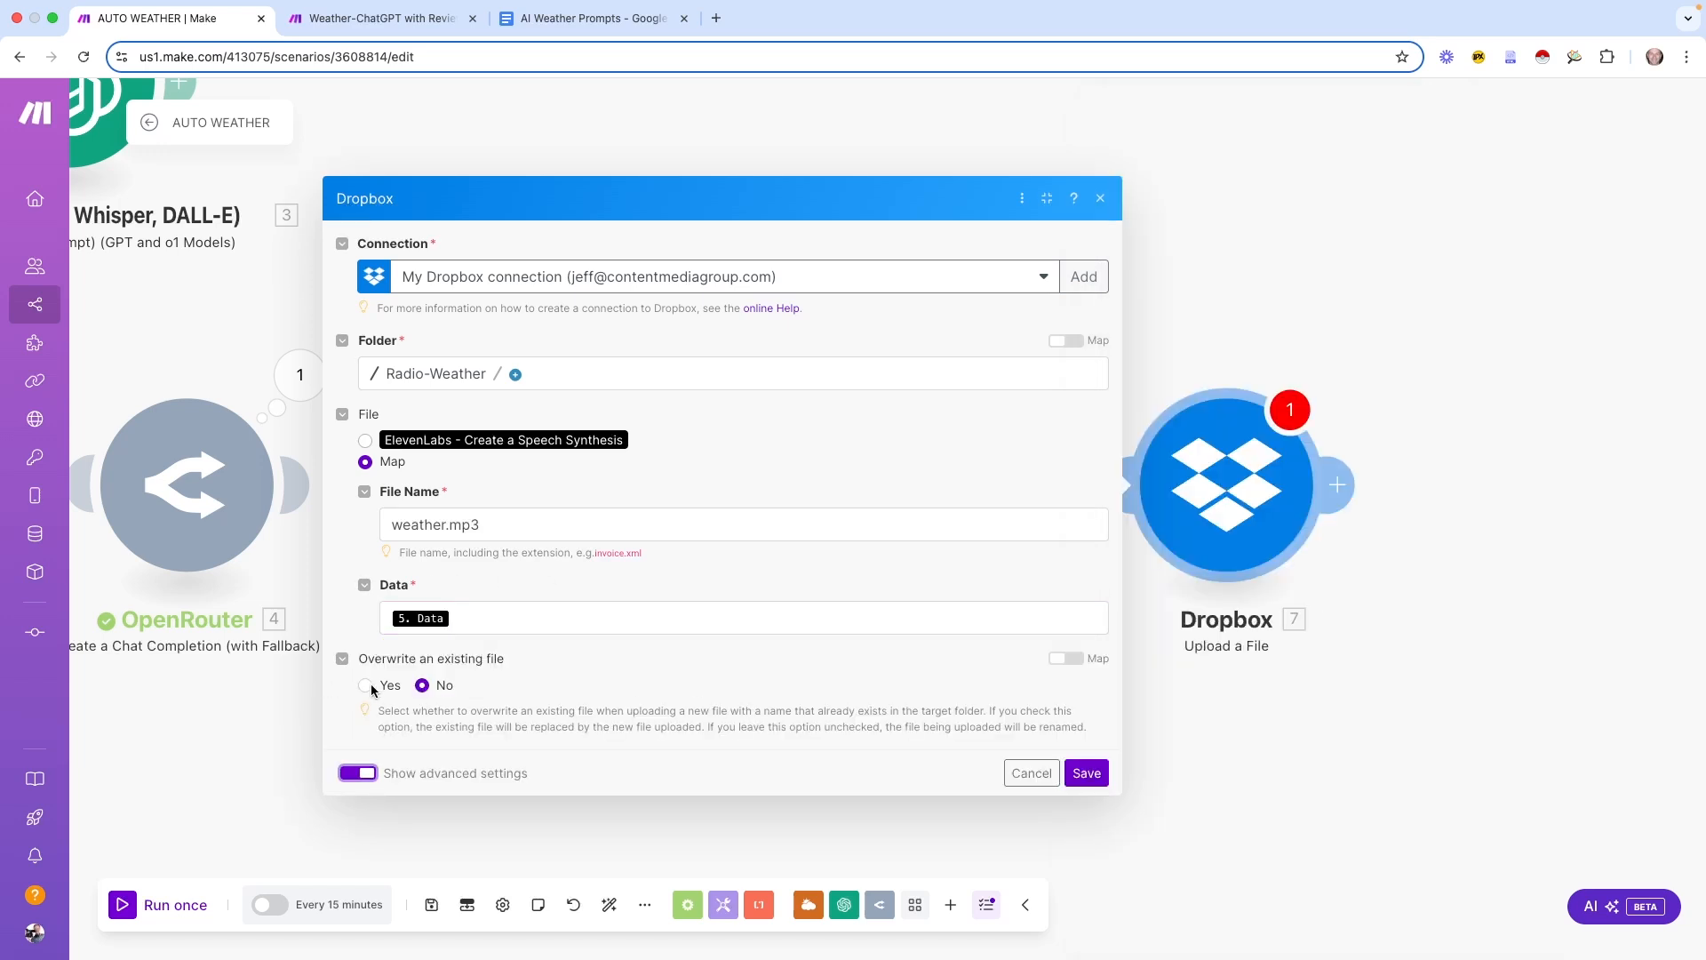
left_click(363, 685)
left_click(486, 525)
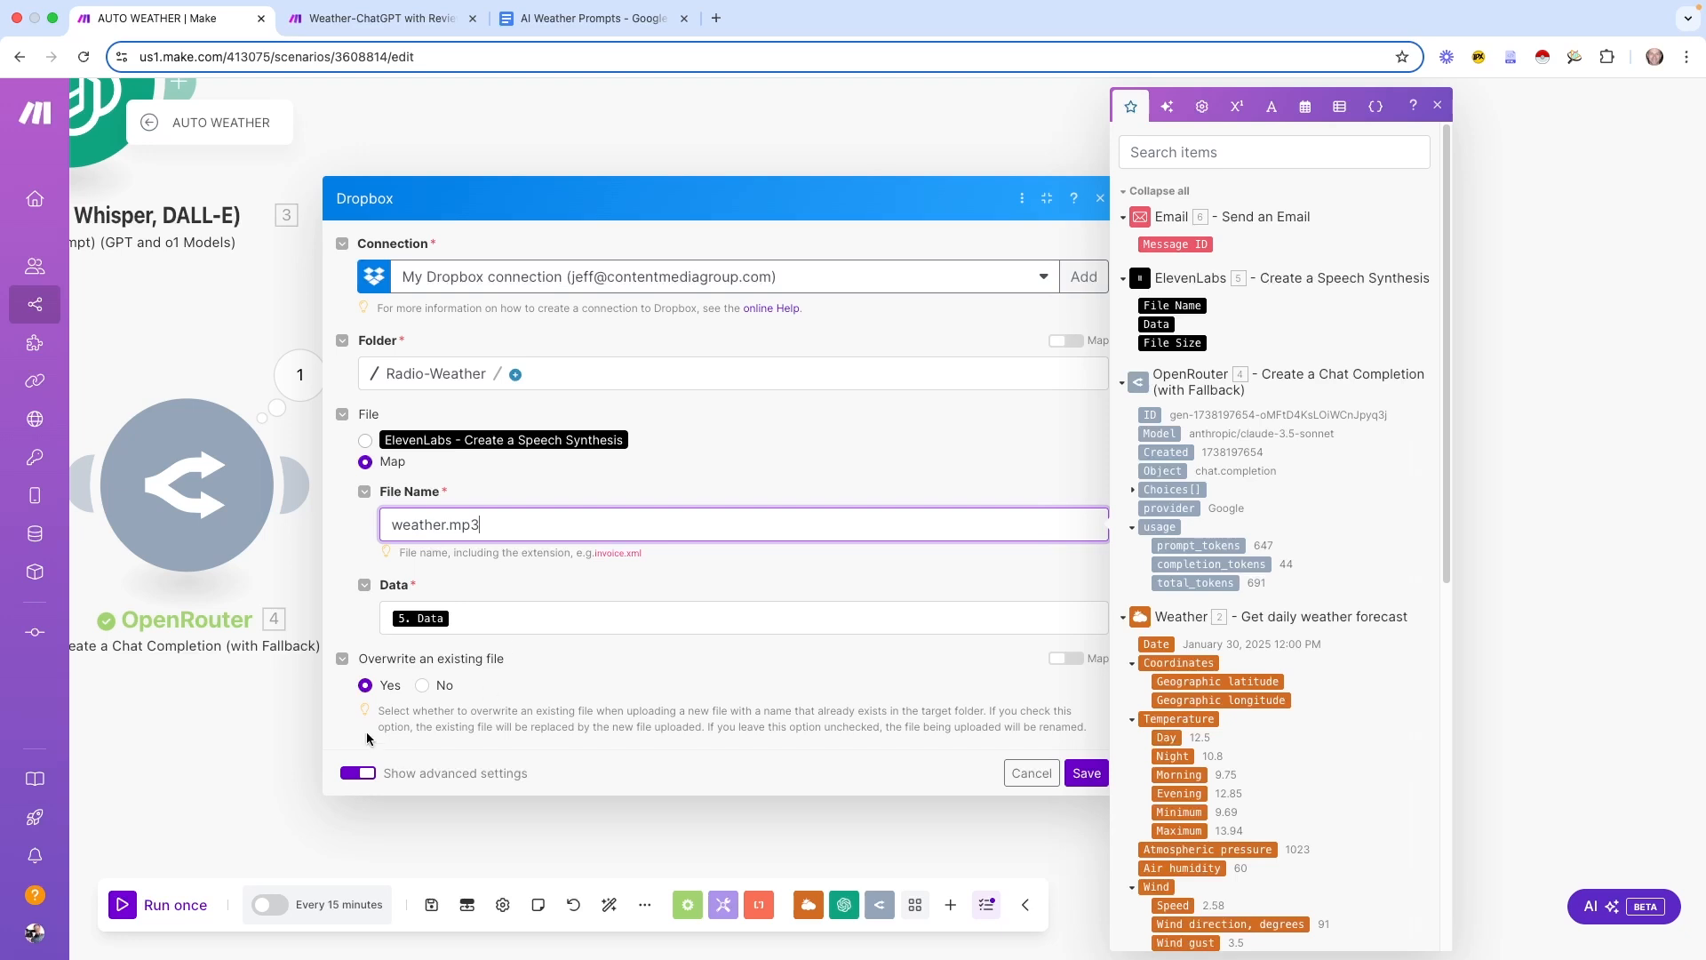
left_click(1084, 775)
scroll(883, 773, "down", 3)
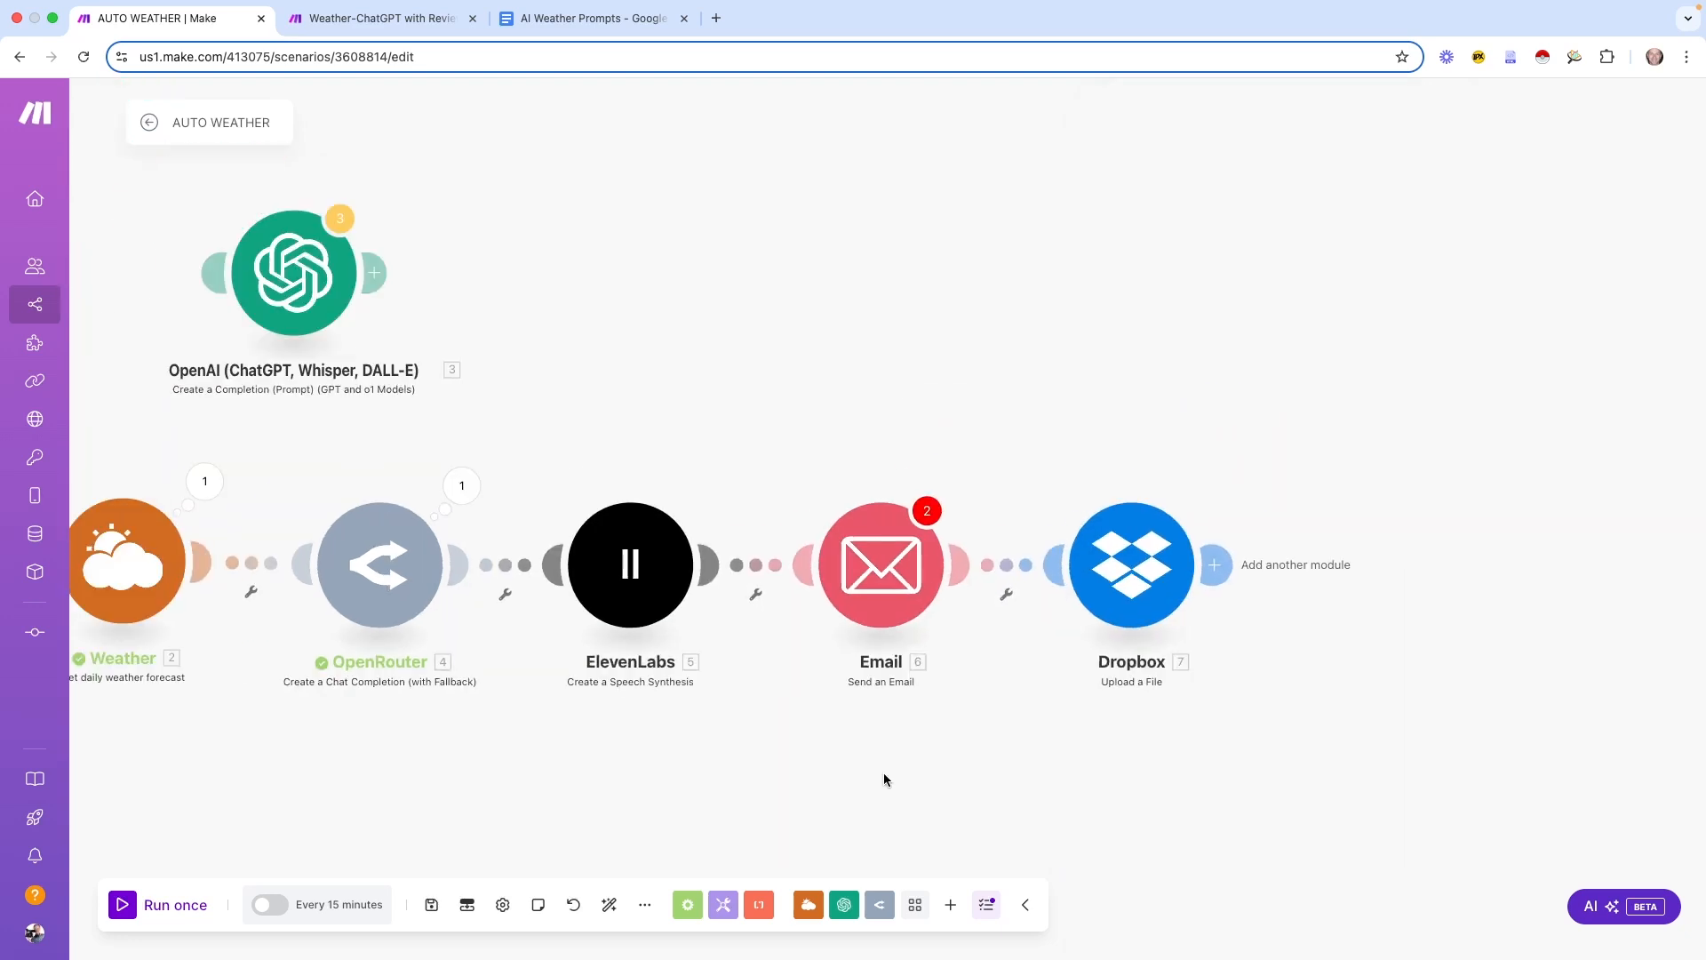
Bring the full module chain into view and save the AUTO WEATHER scenario
left_click_drag(690, 771, 1036, 728)
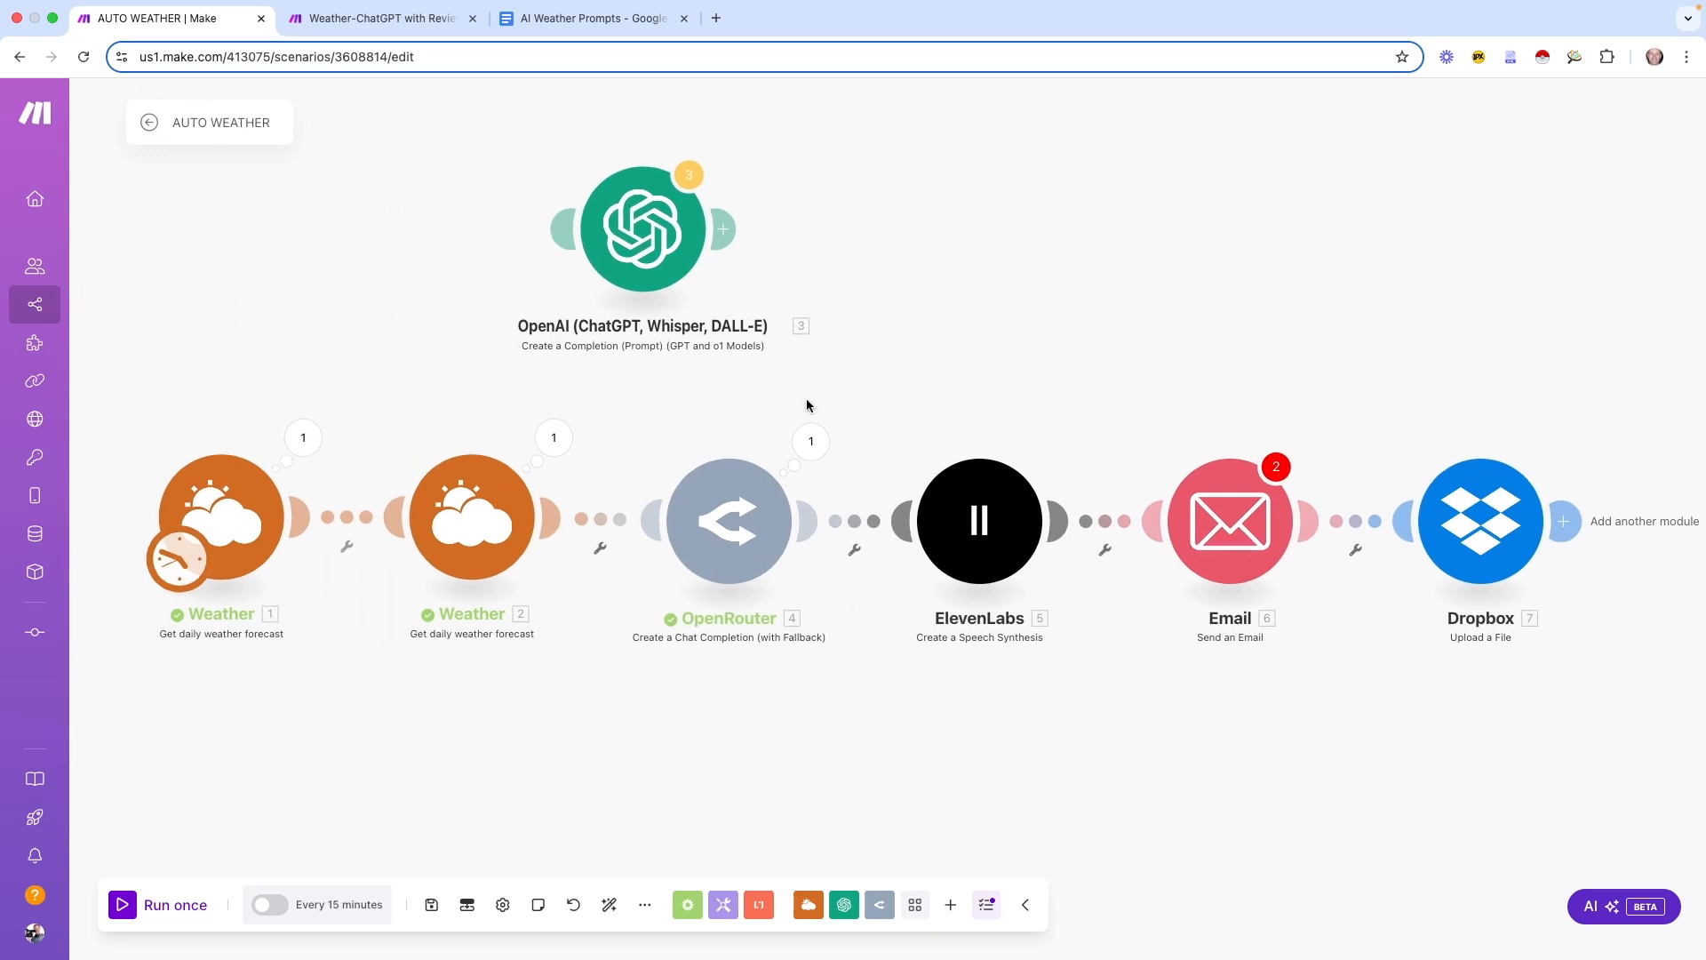
left_click_drag(1039, 785, 1052, 753)
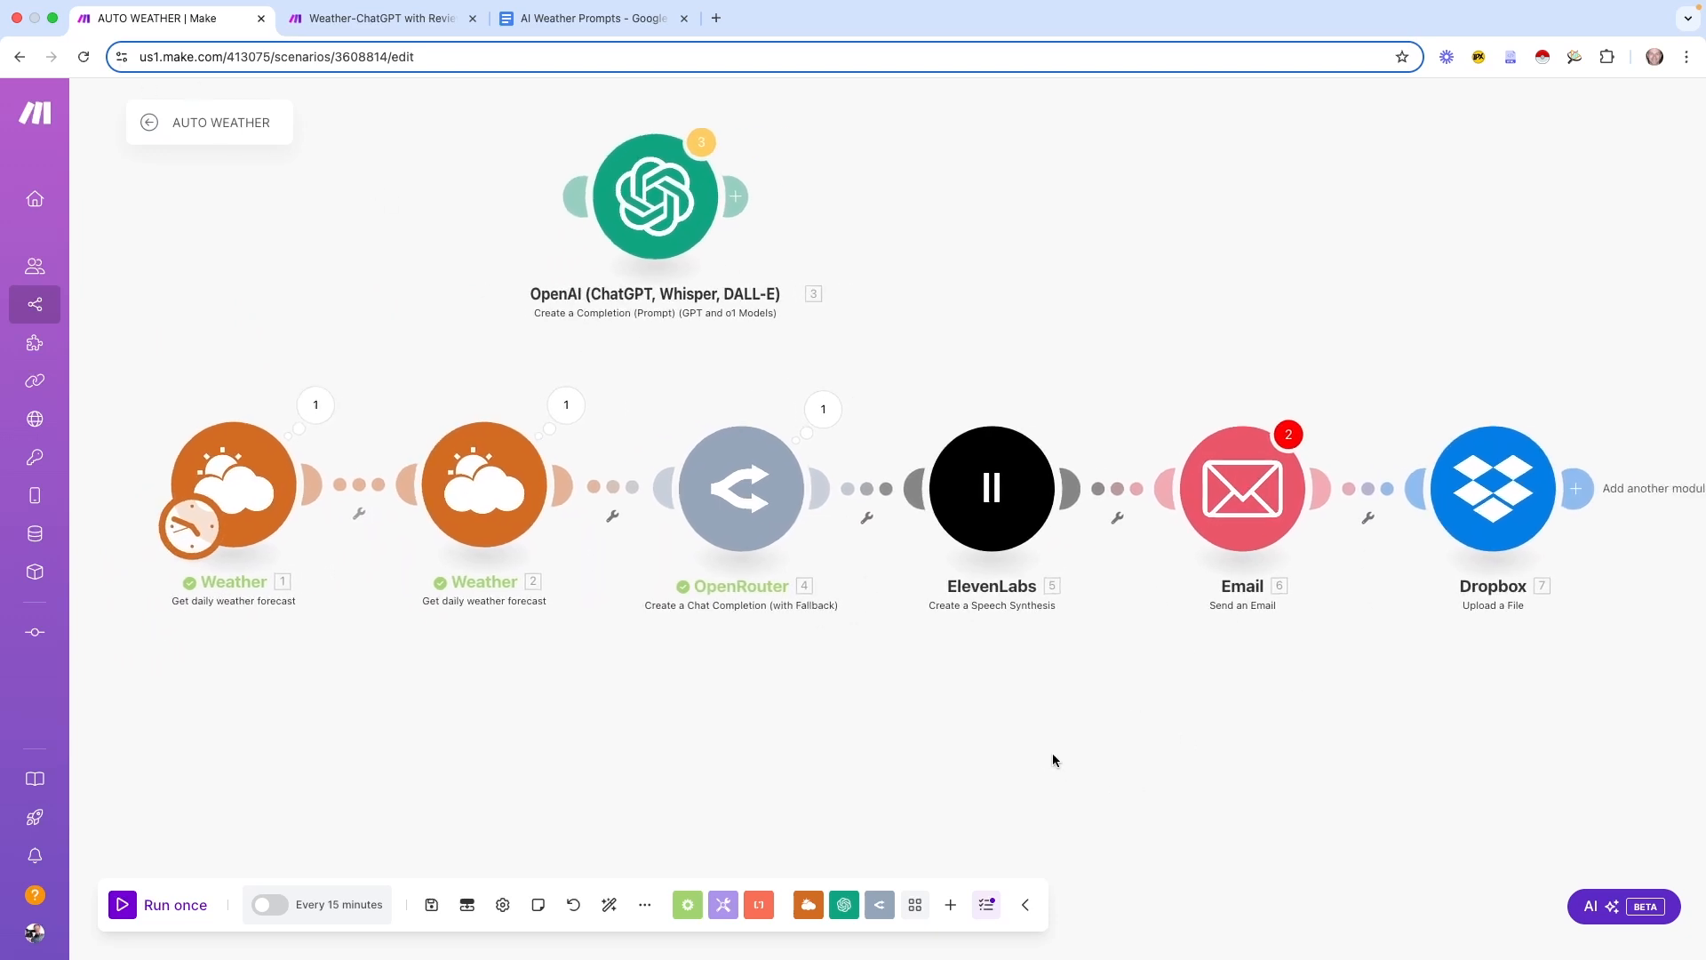
left_click(431, 905)
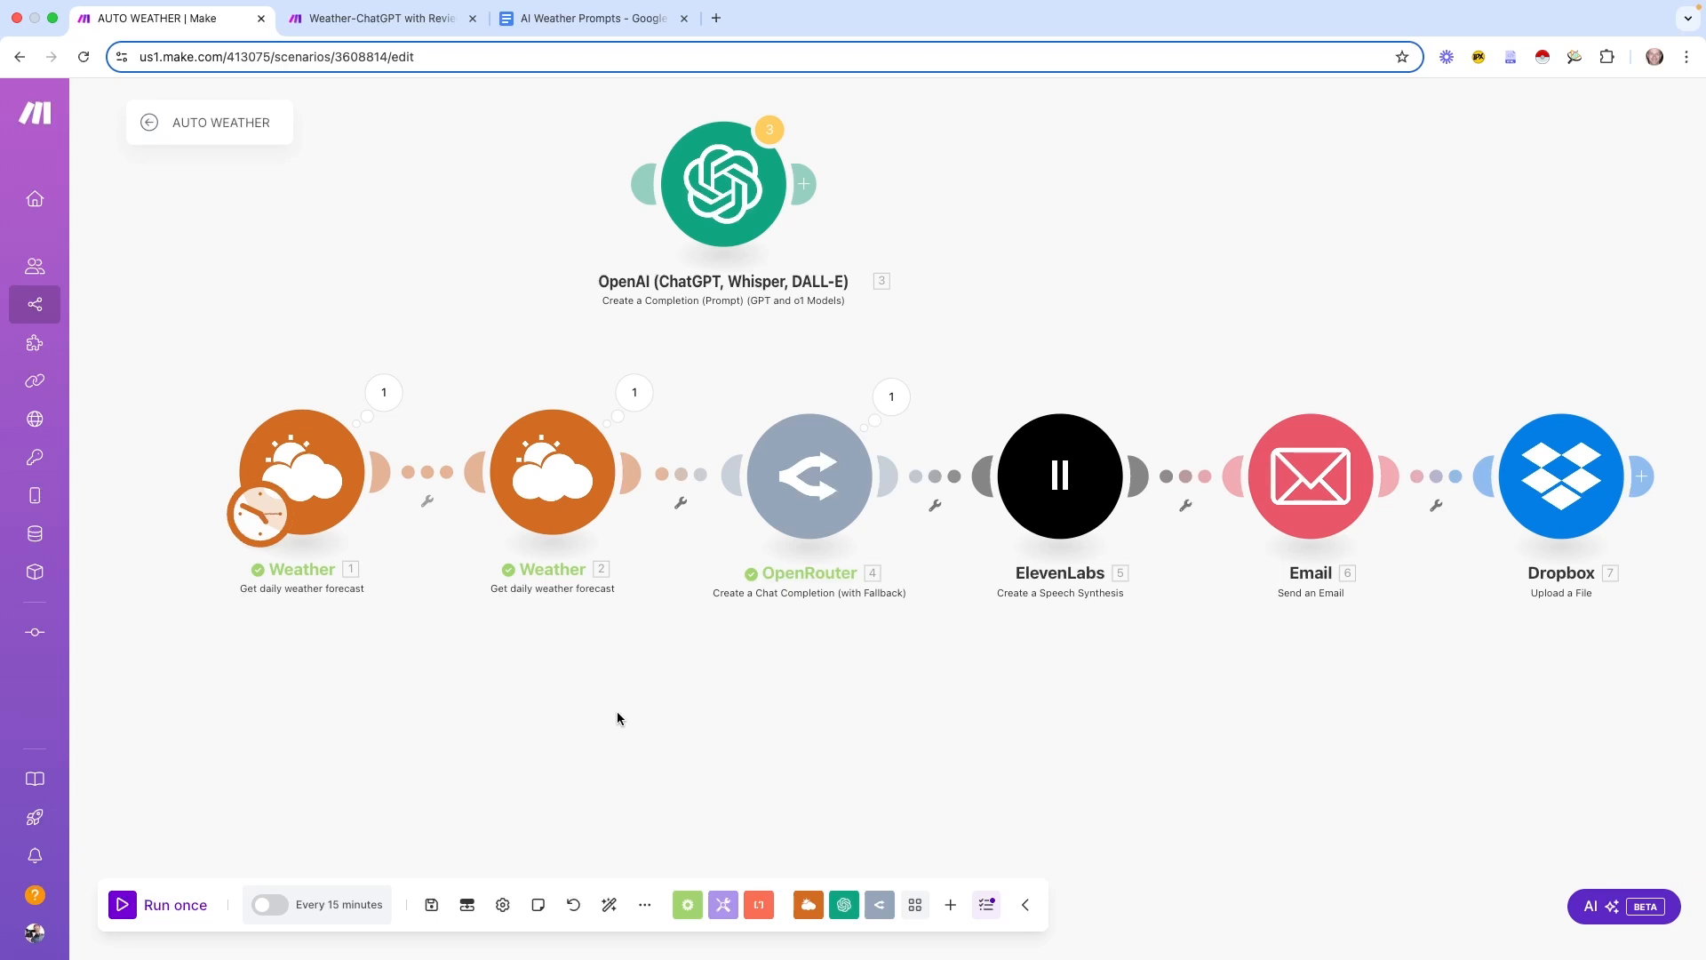
left_click_drag(876, 749, 818, 754)
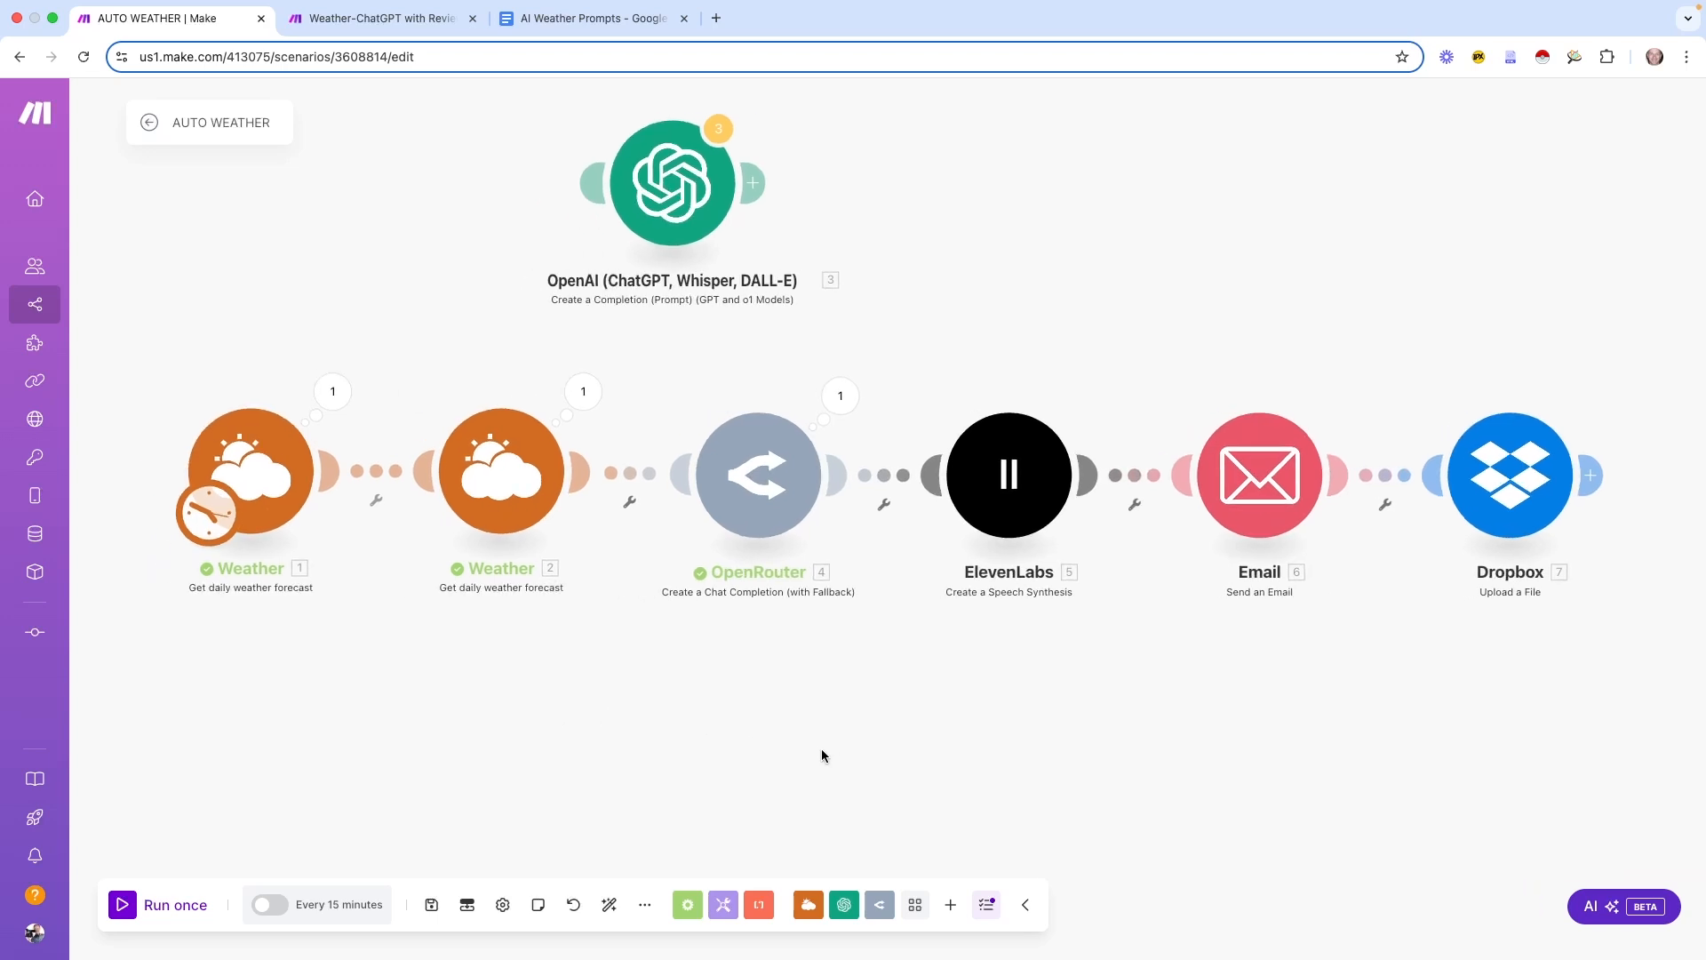
Review the Email step's advanced fields without changes, save again, and exit the editor
left_click(1290, 509)
scroll(1368, 706, "down", 3)
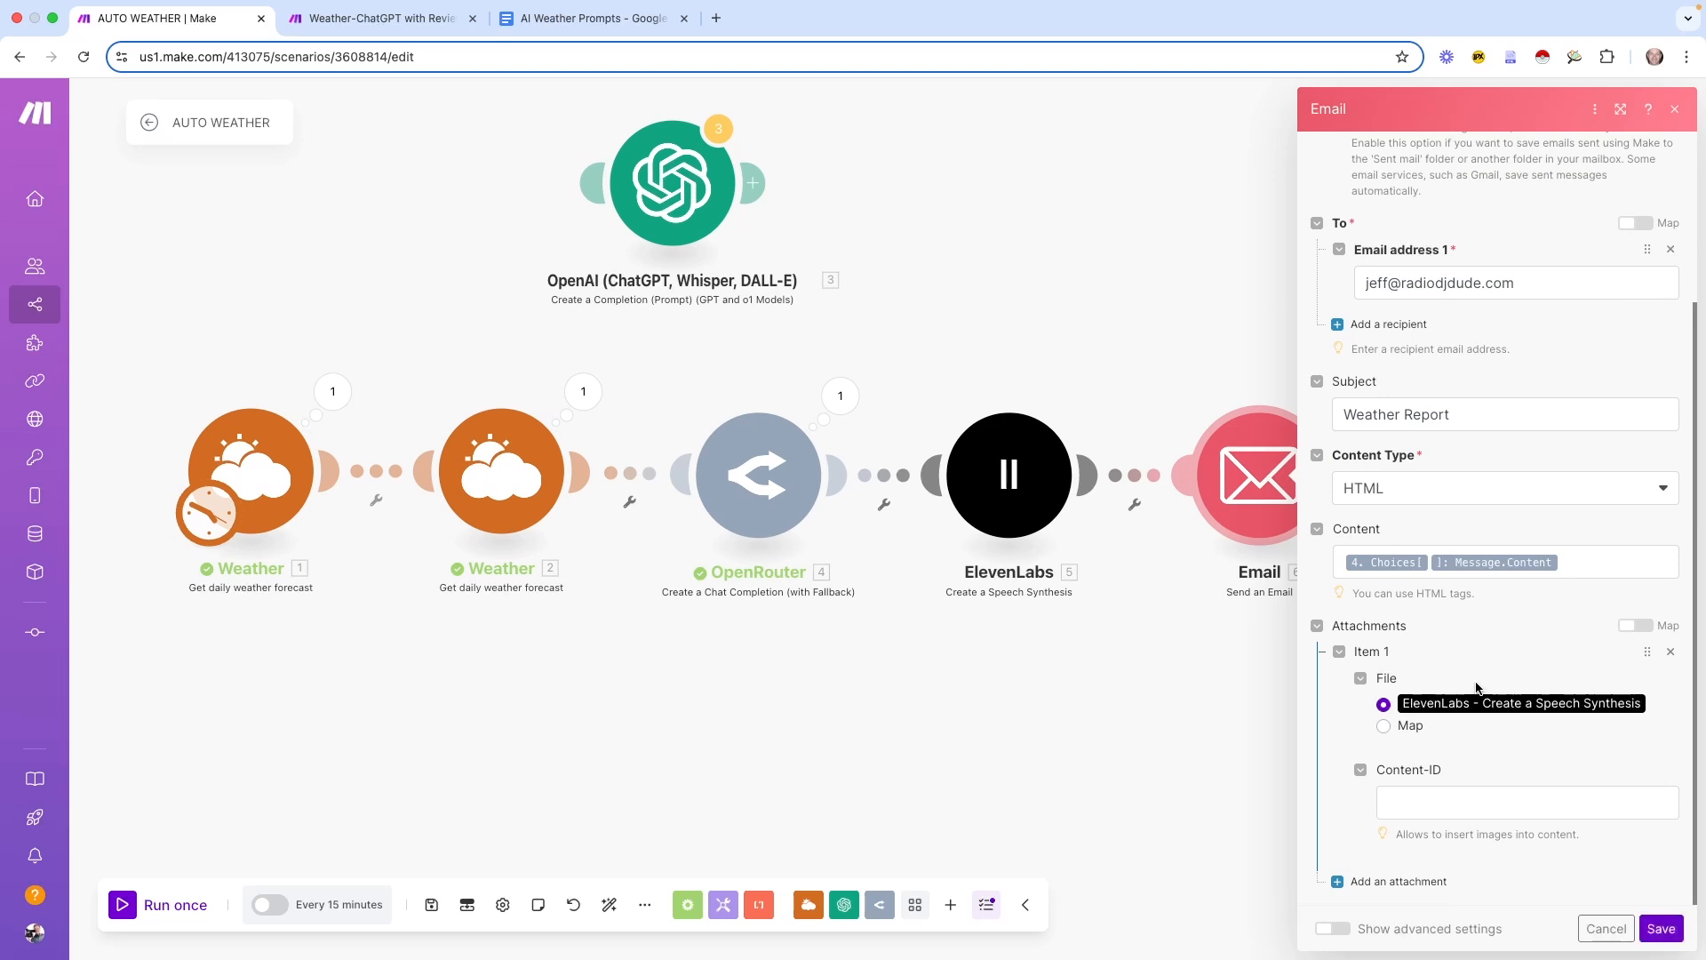
left_click(1336, 928)
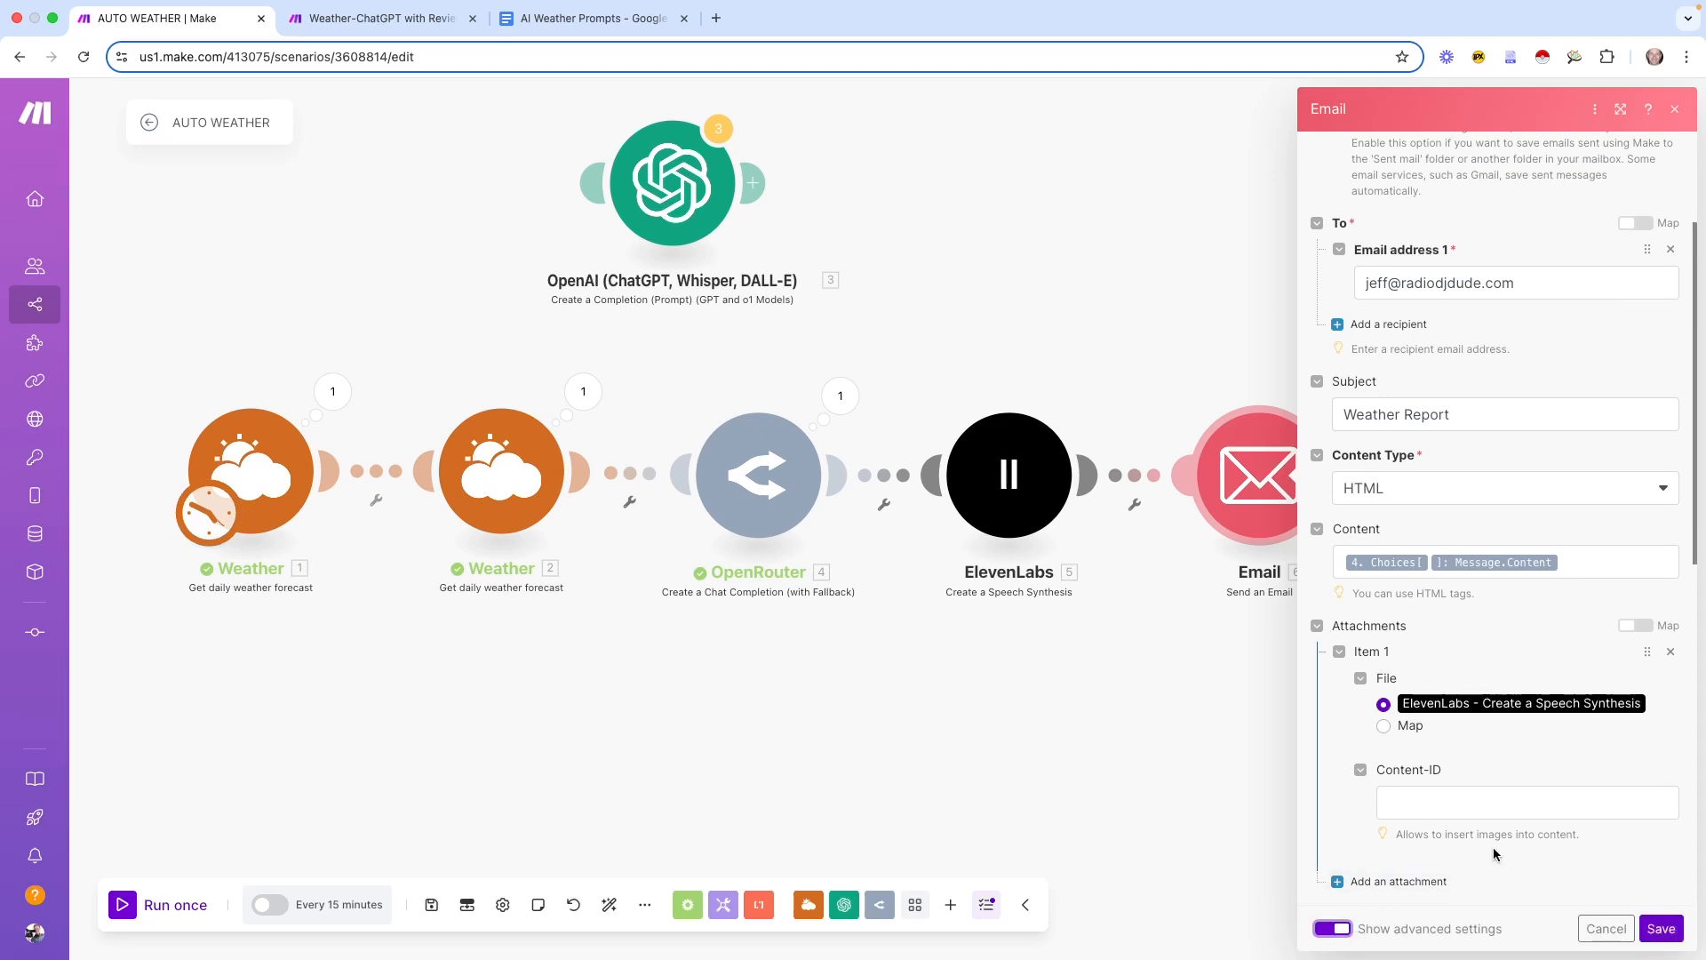
scroll(1365, 609, "down", 5)
left_click(1365, 609)
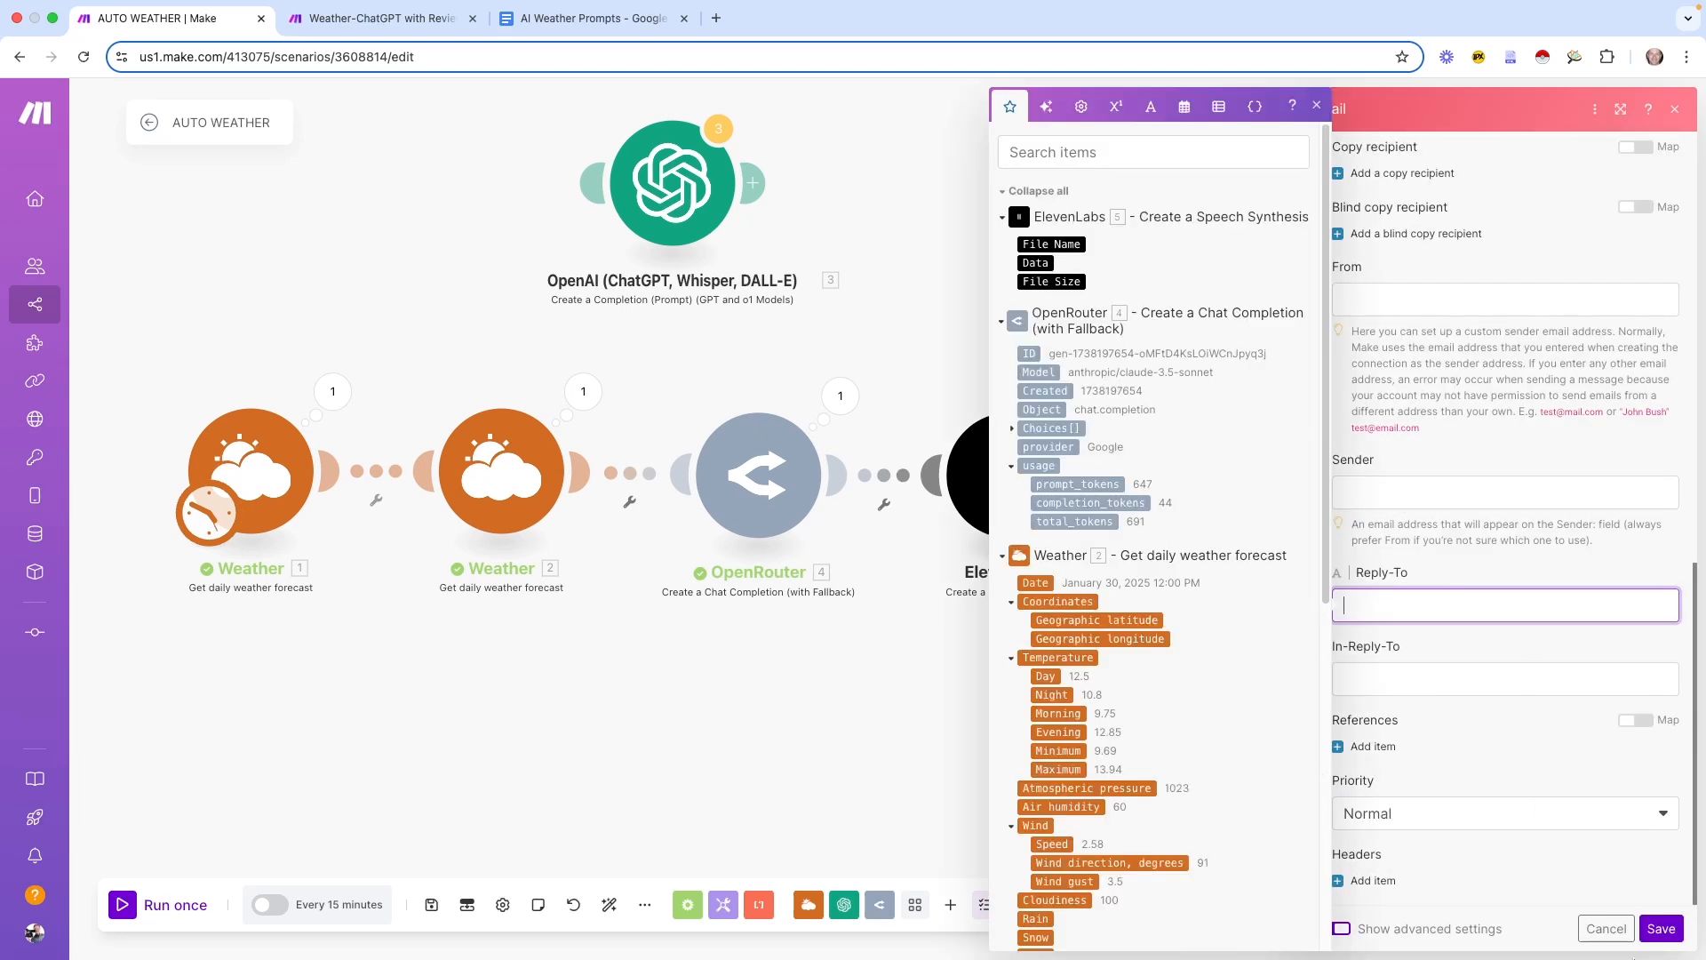
left_click(1606, 928)
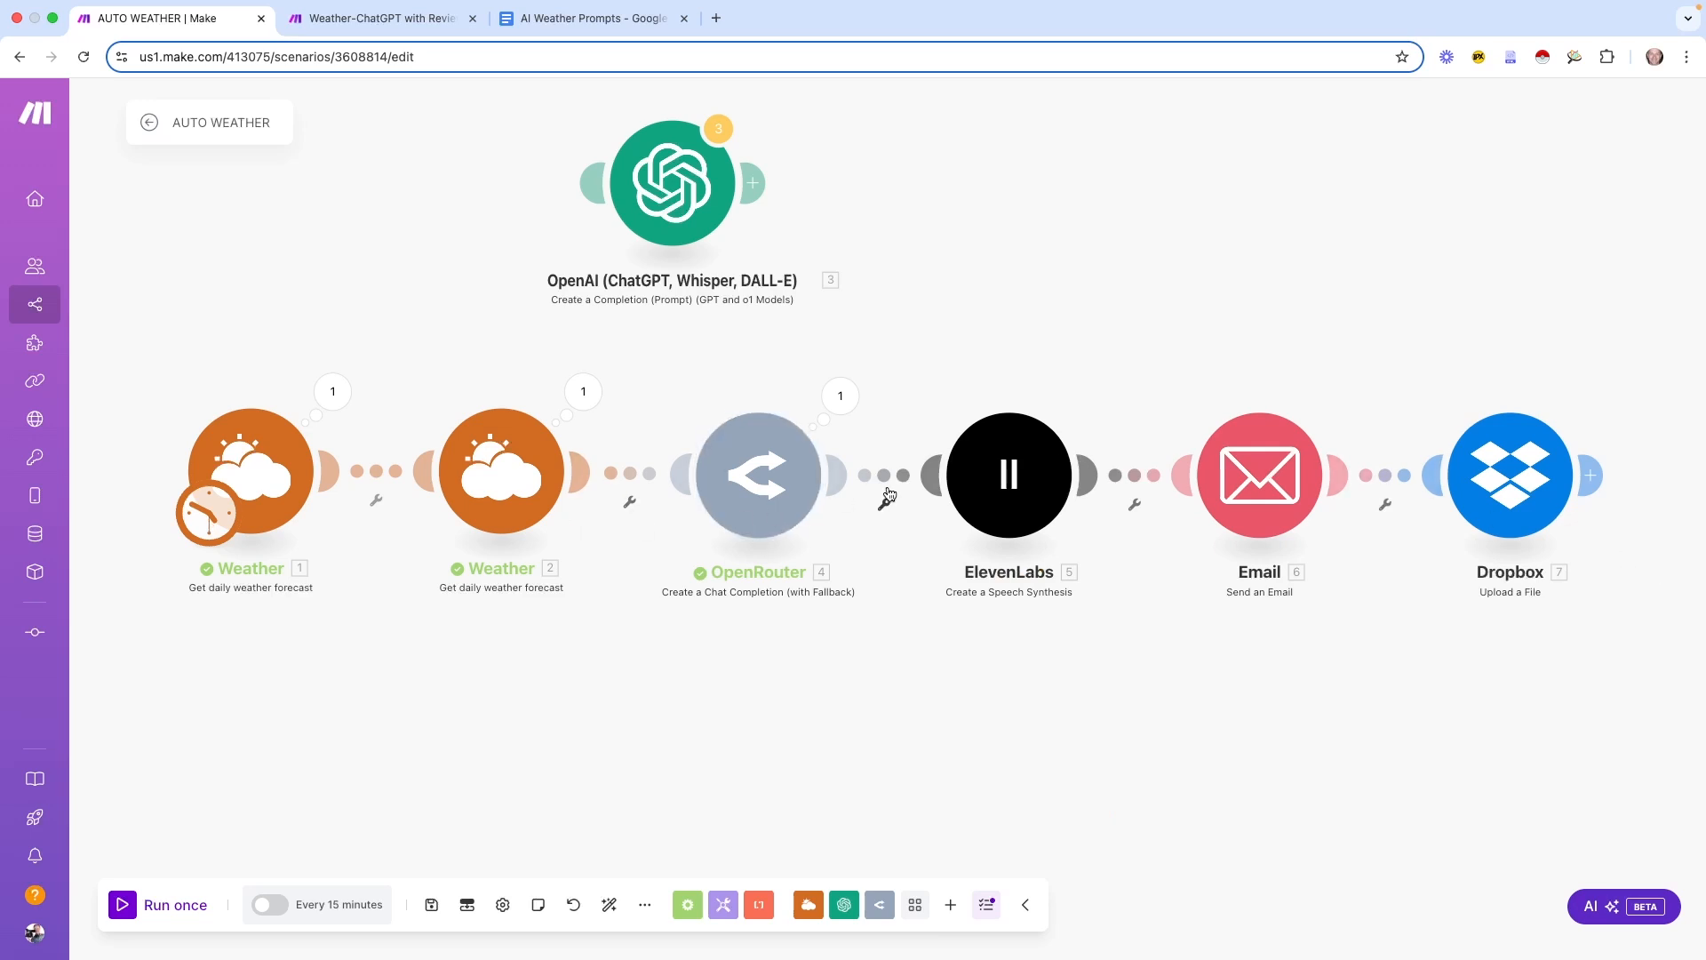
left_click(426, 901)
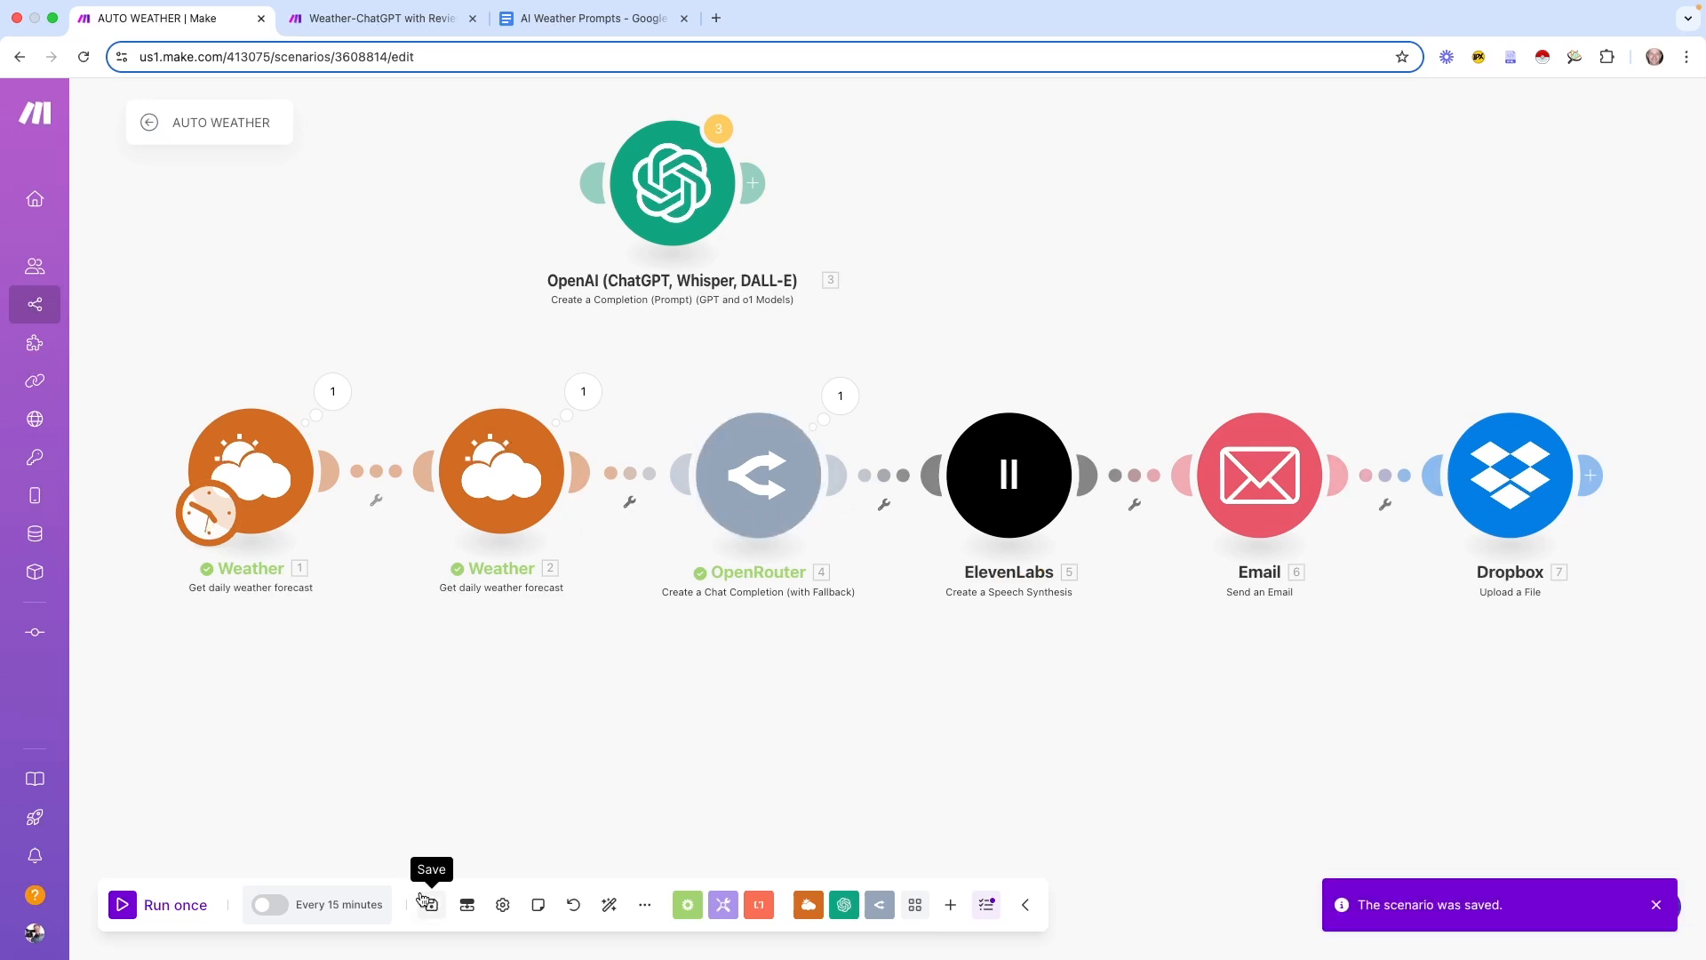
left_click(148, 126)
Open the Weather-Male-ChatGPT-VO scenario from the scenarios list
left_click(112, 120)
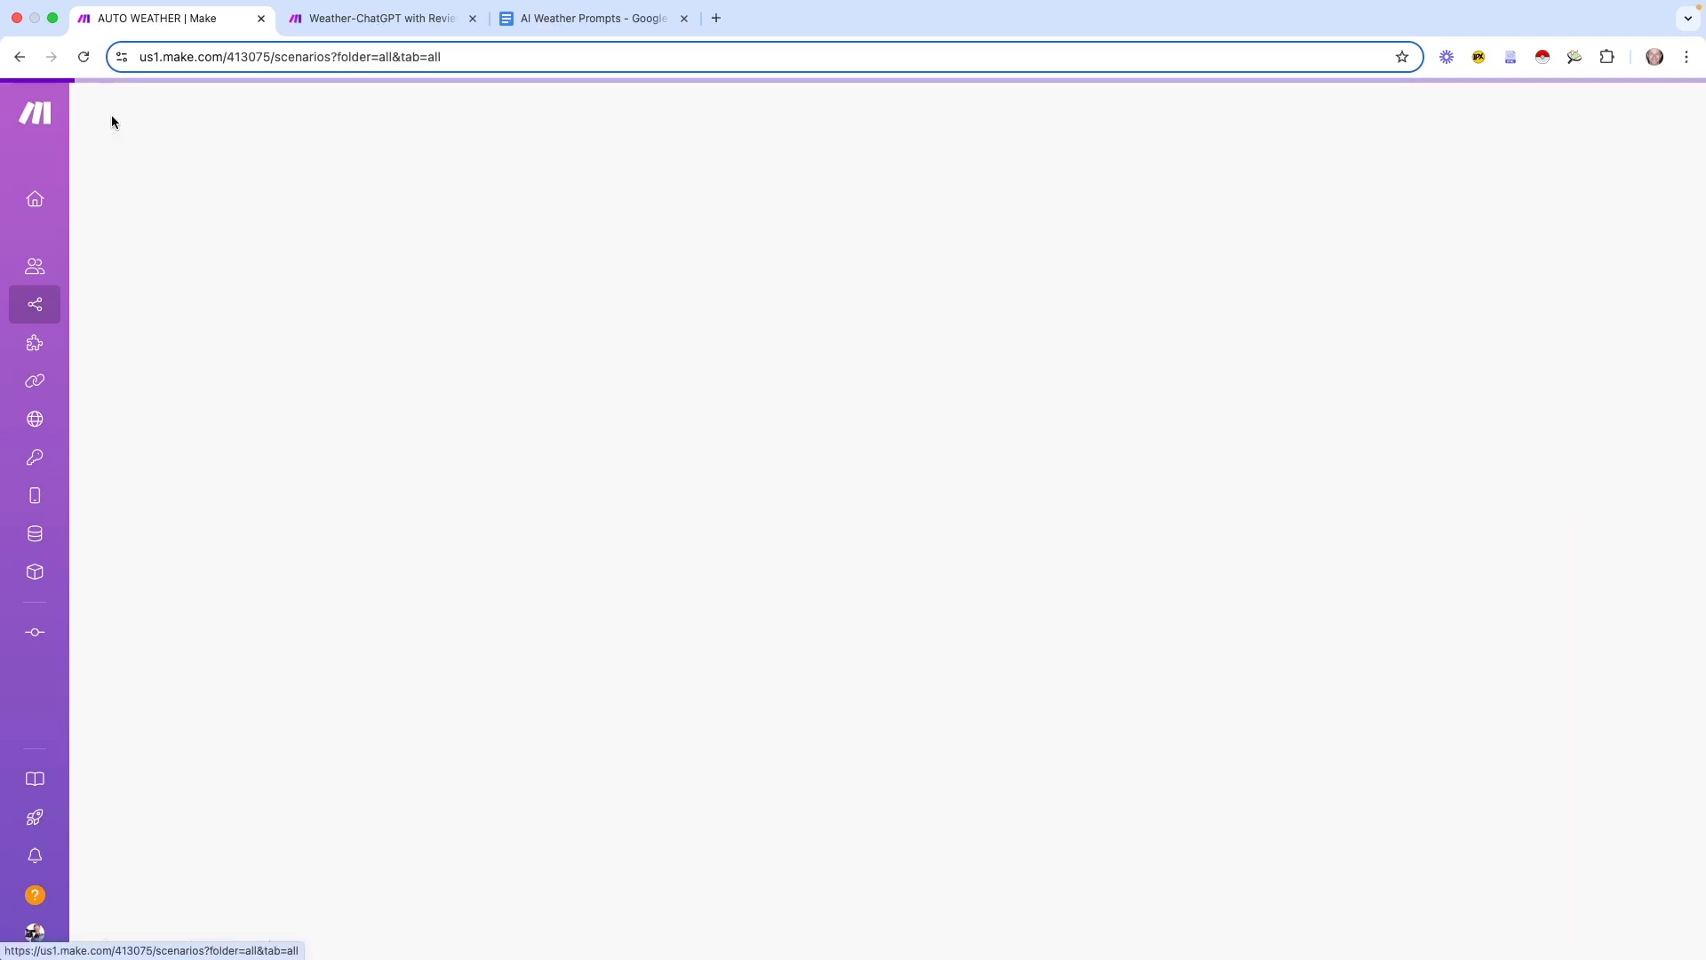
scroll(1229, 666, "down", 20)
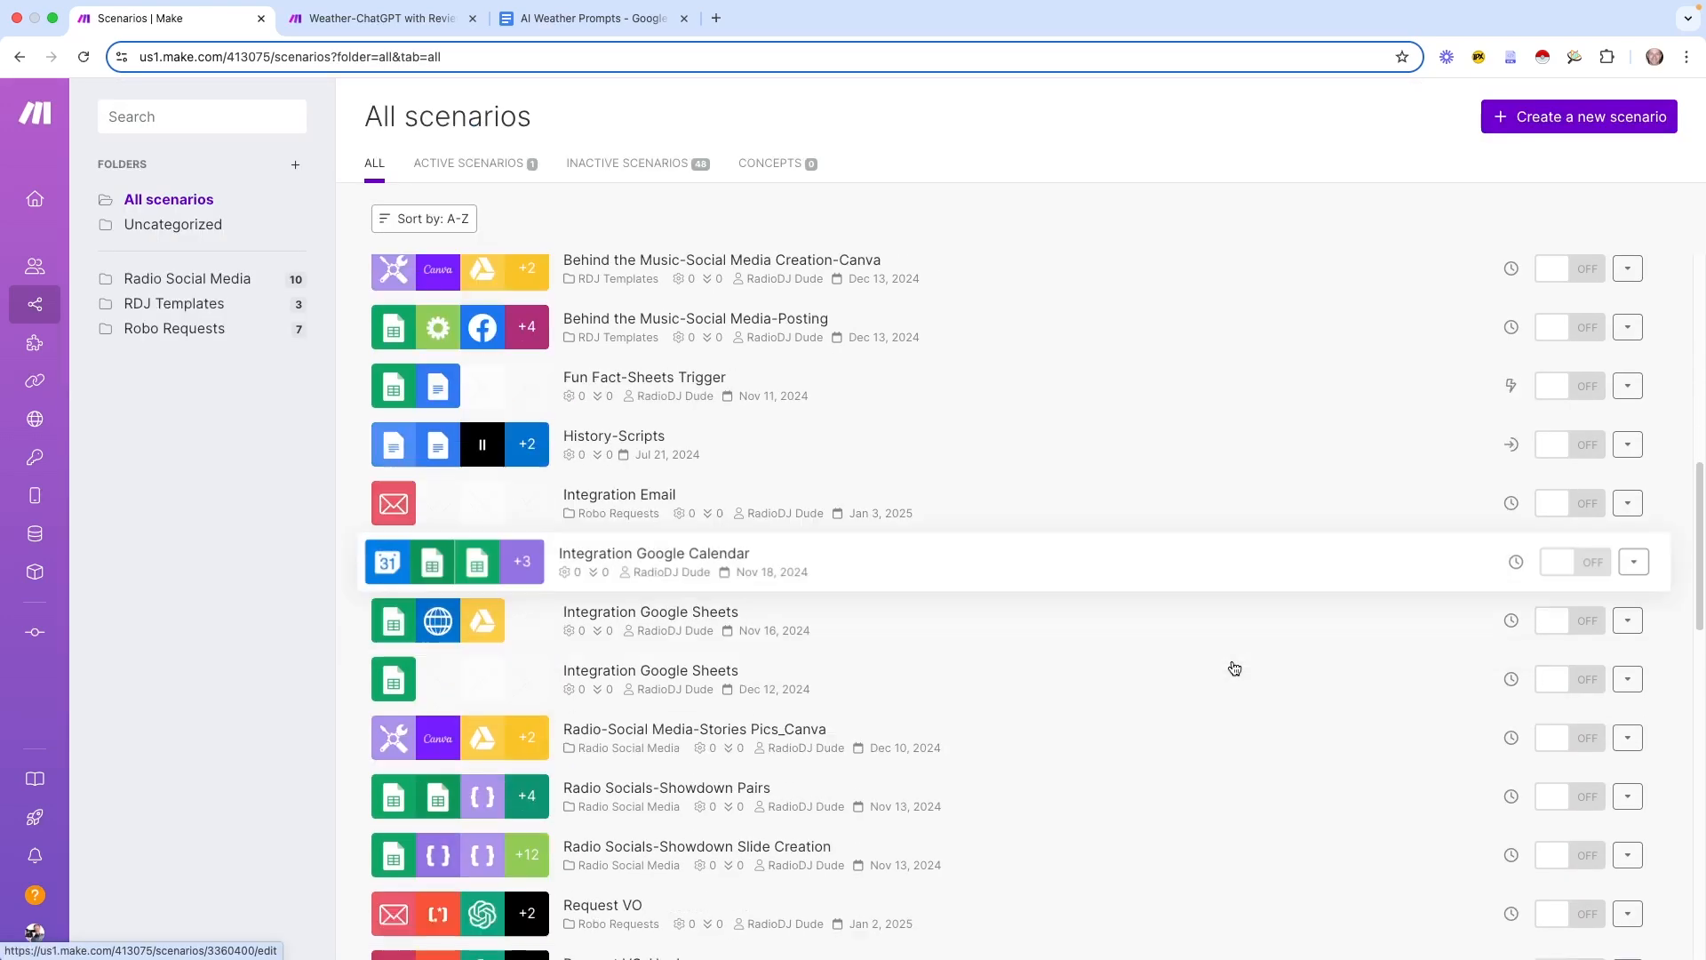
scroll(1234, 668, "down", 6)
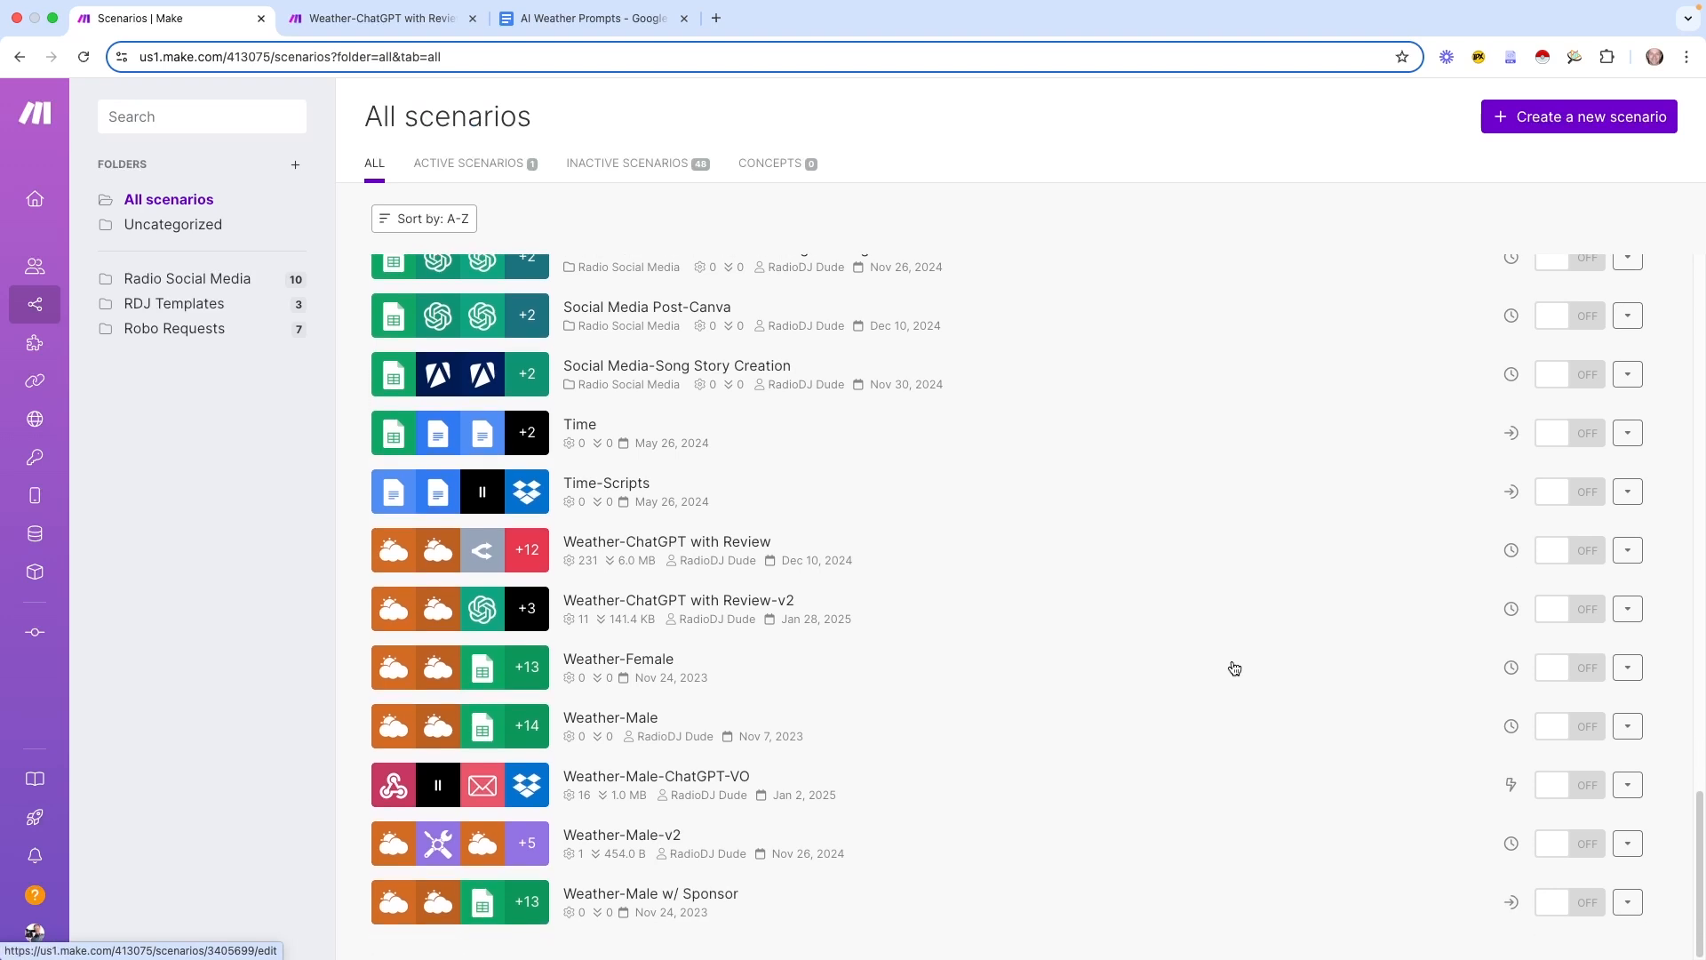
left_click(970, 771)
left_click_drag(971, 769, 1001, 816)
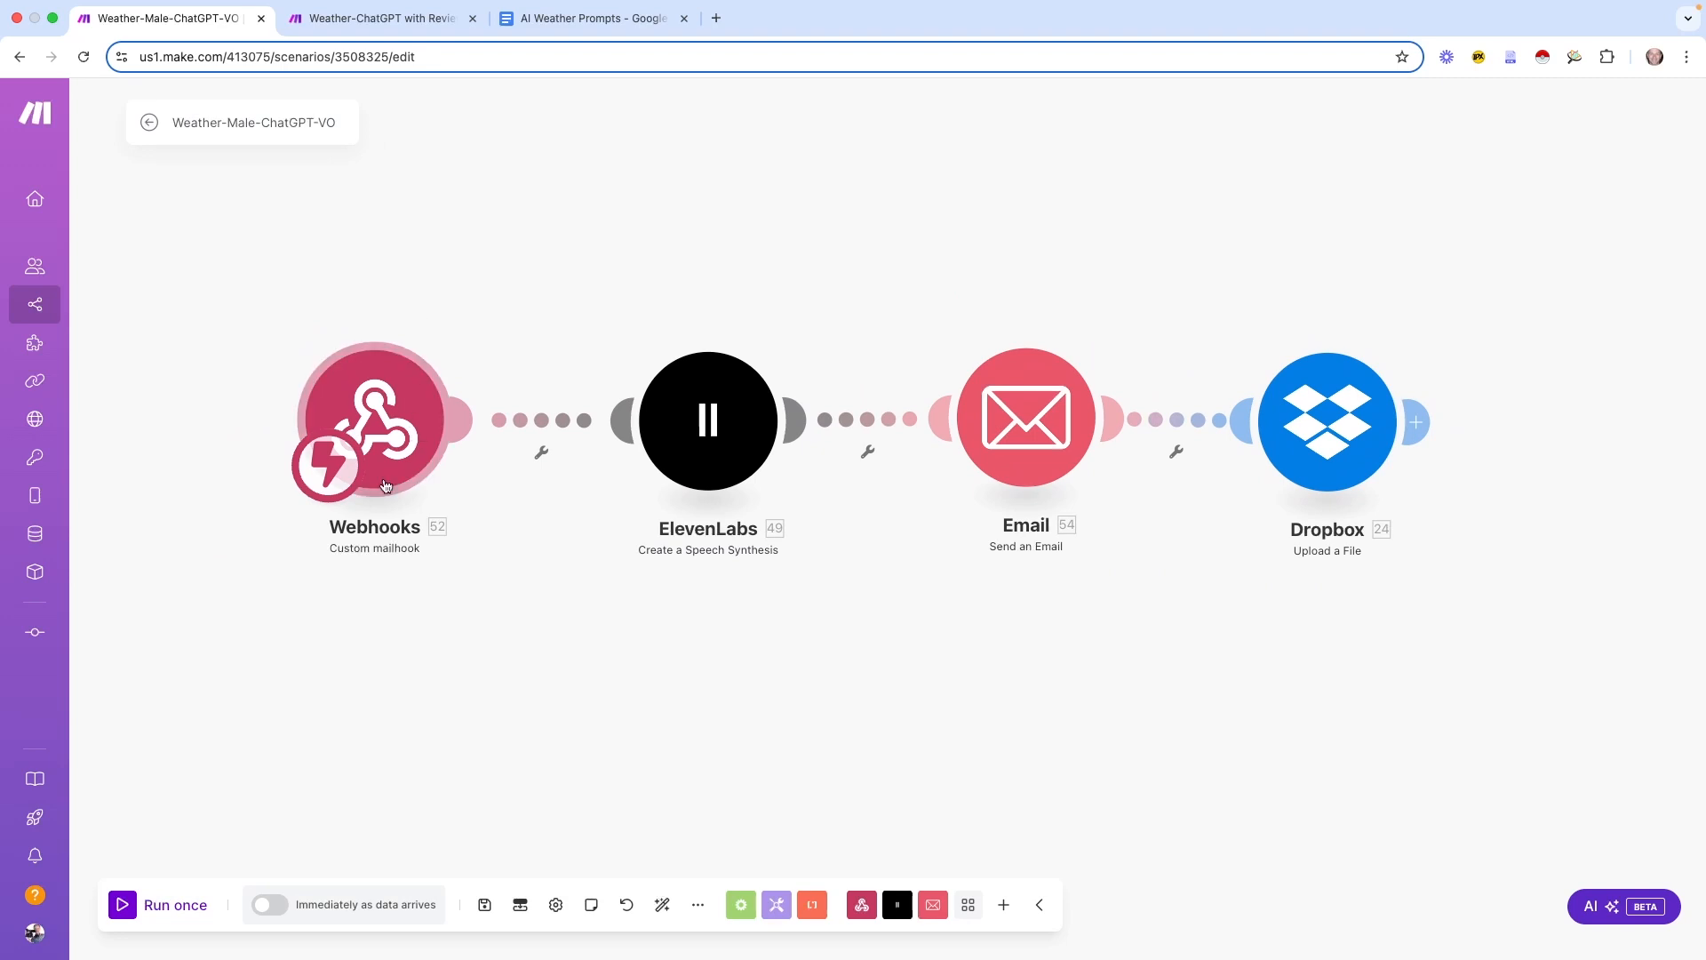
Copy the Webhooks trigger's mailhook address and close its settings unchanged
left_click(411, 409)
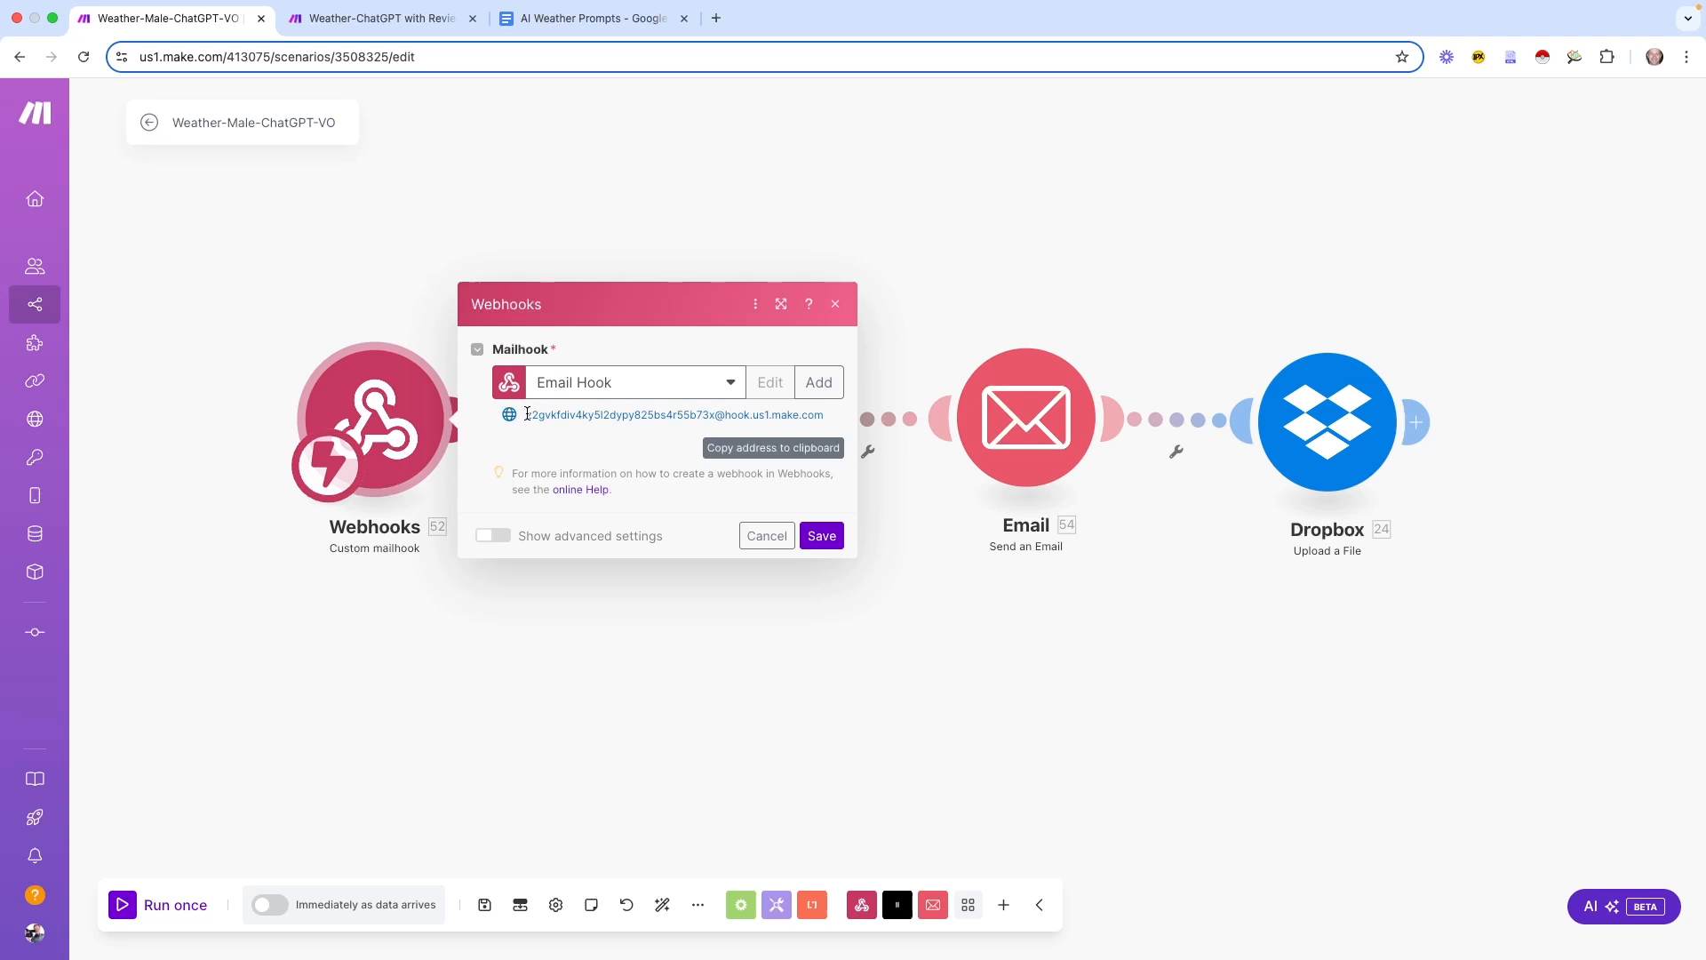
left_click_drag(527, 414, 825, 412)
key("super+c")
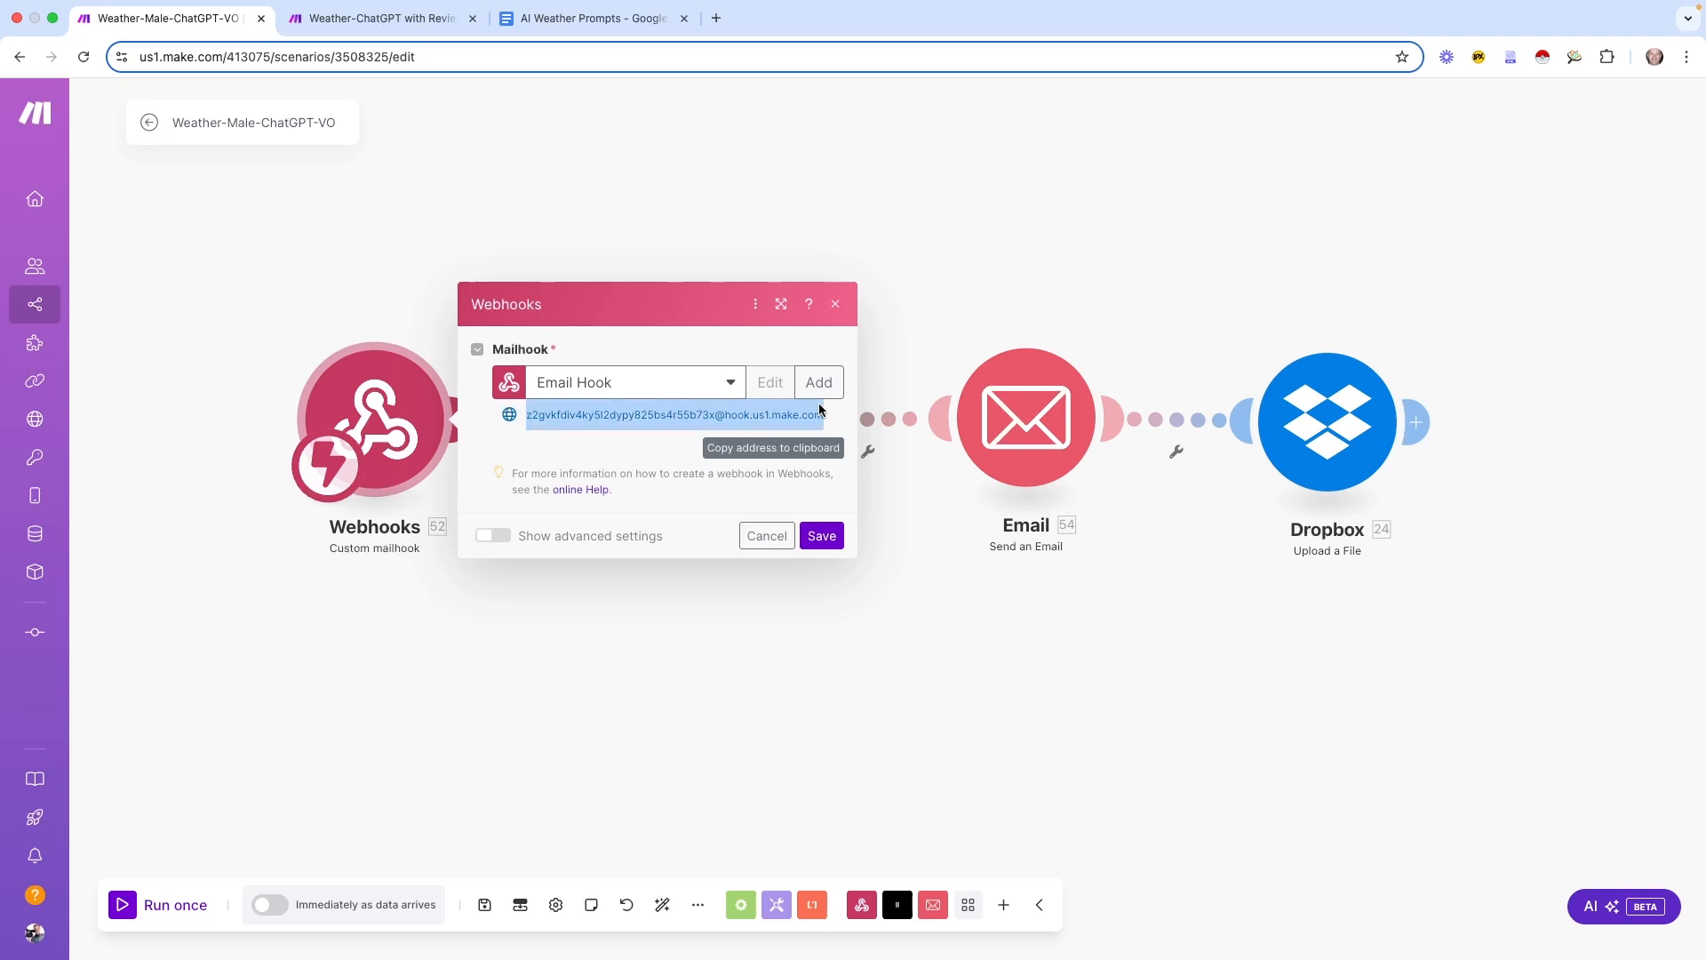
left_click(586, 439)
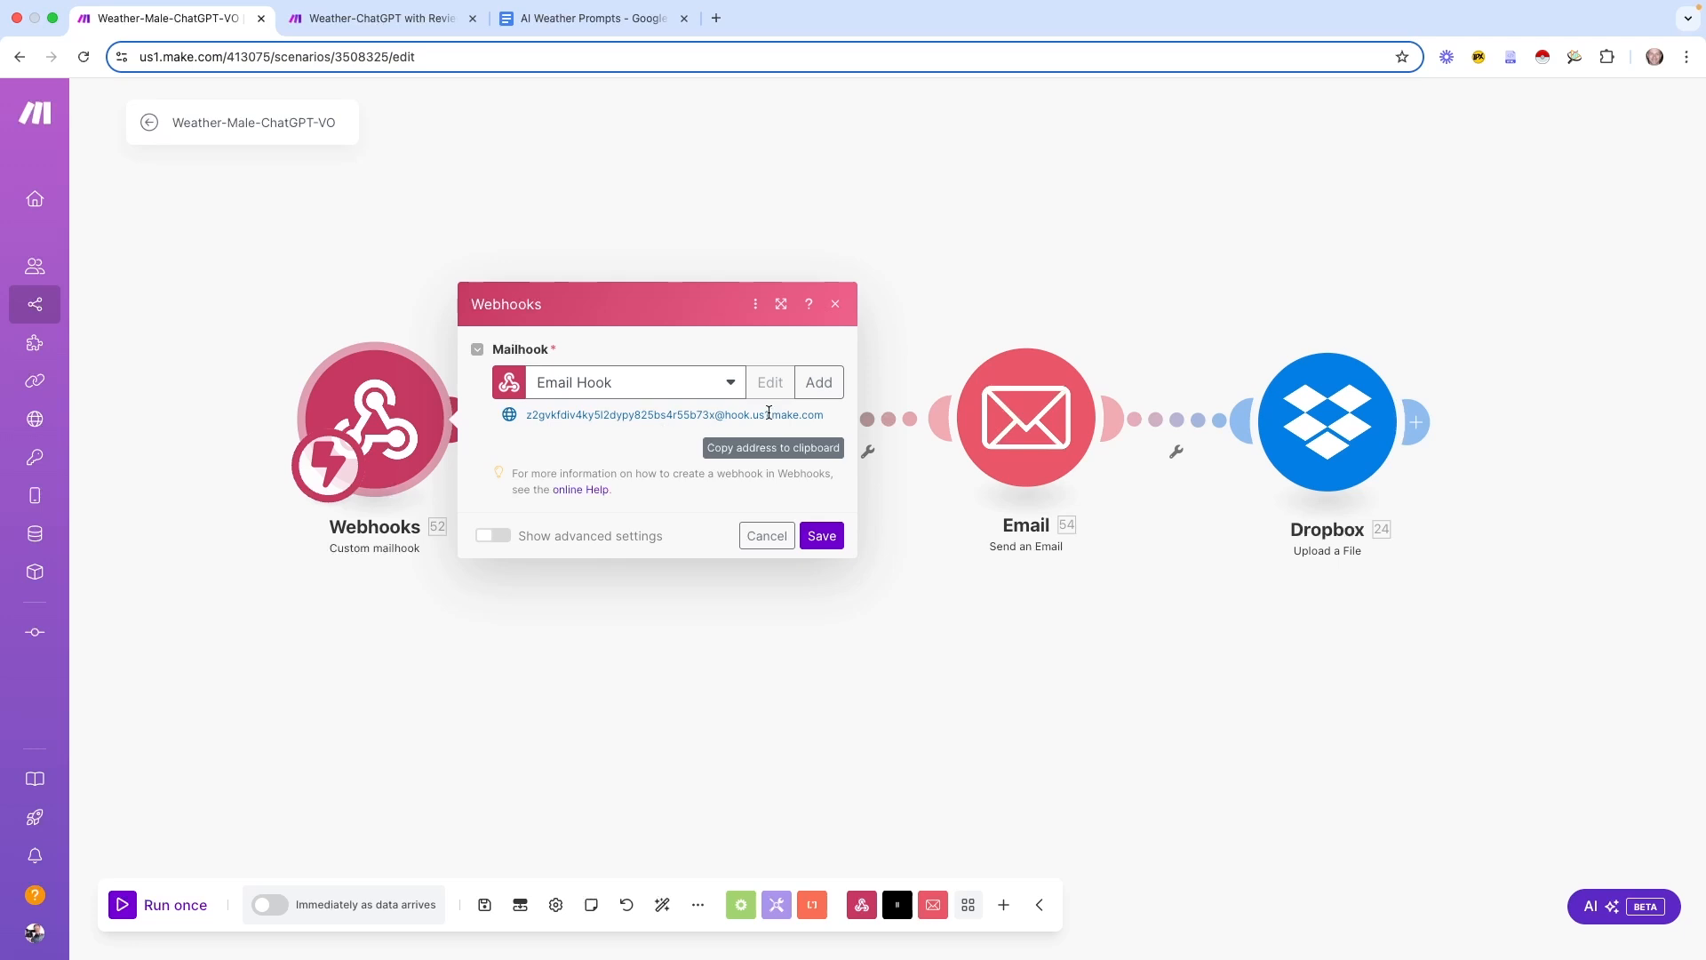
left_click(766, 450)
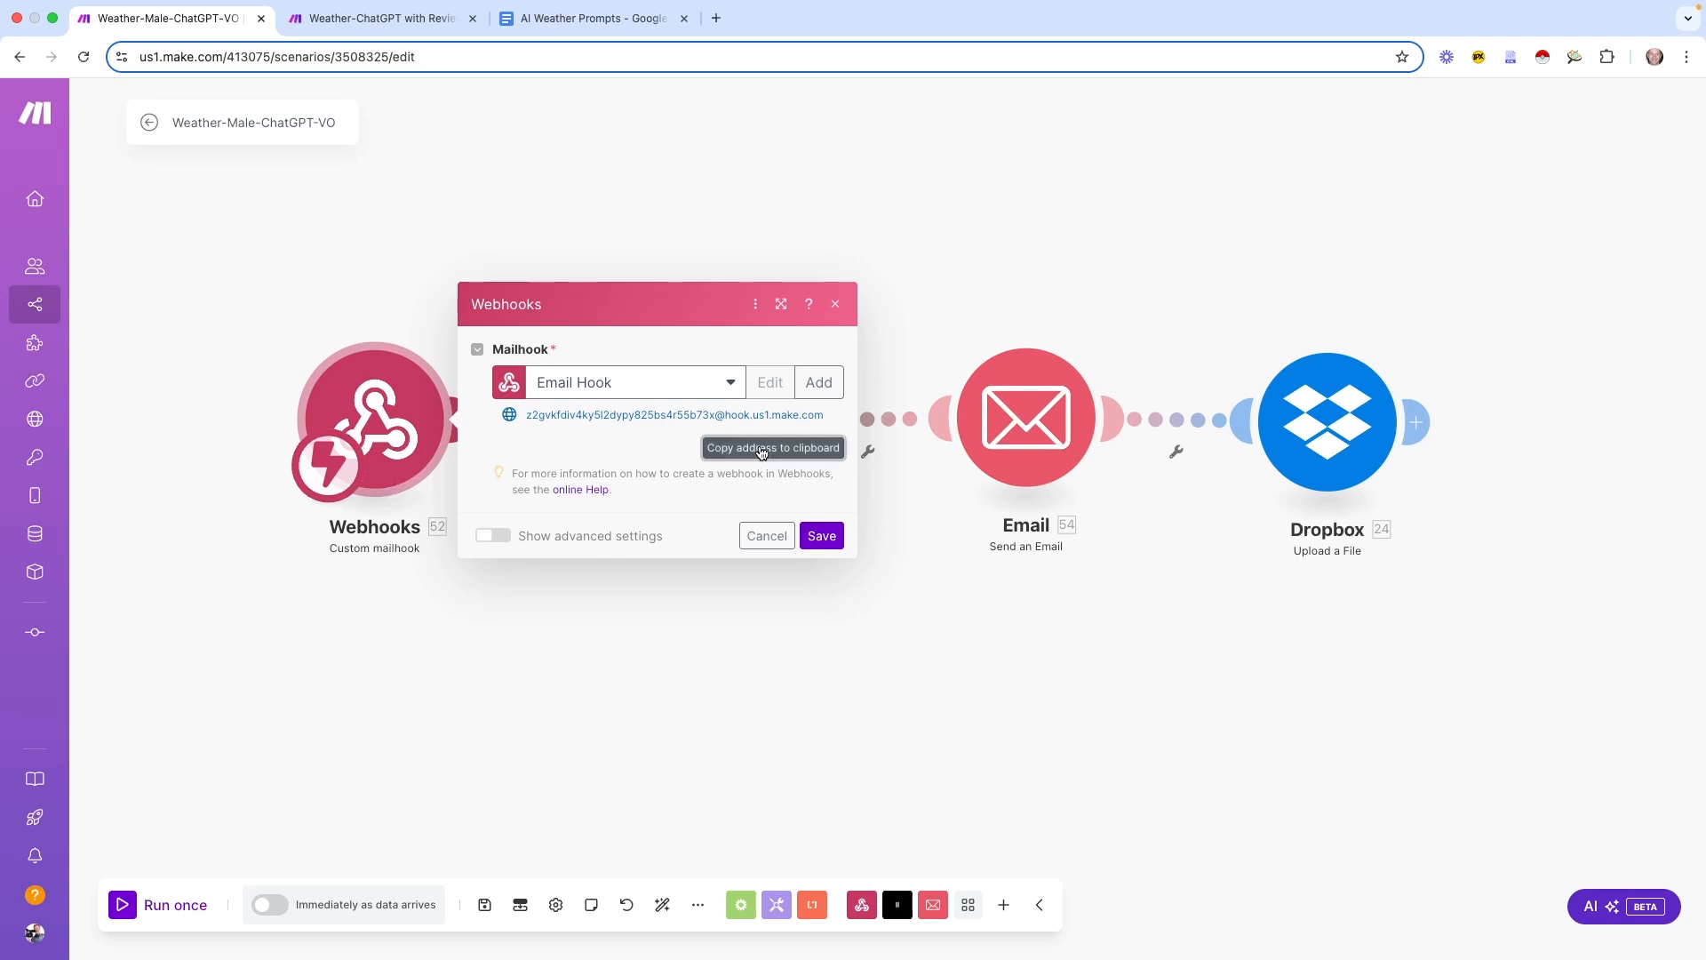
left_click(765, 536)
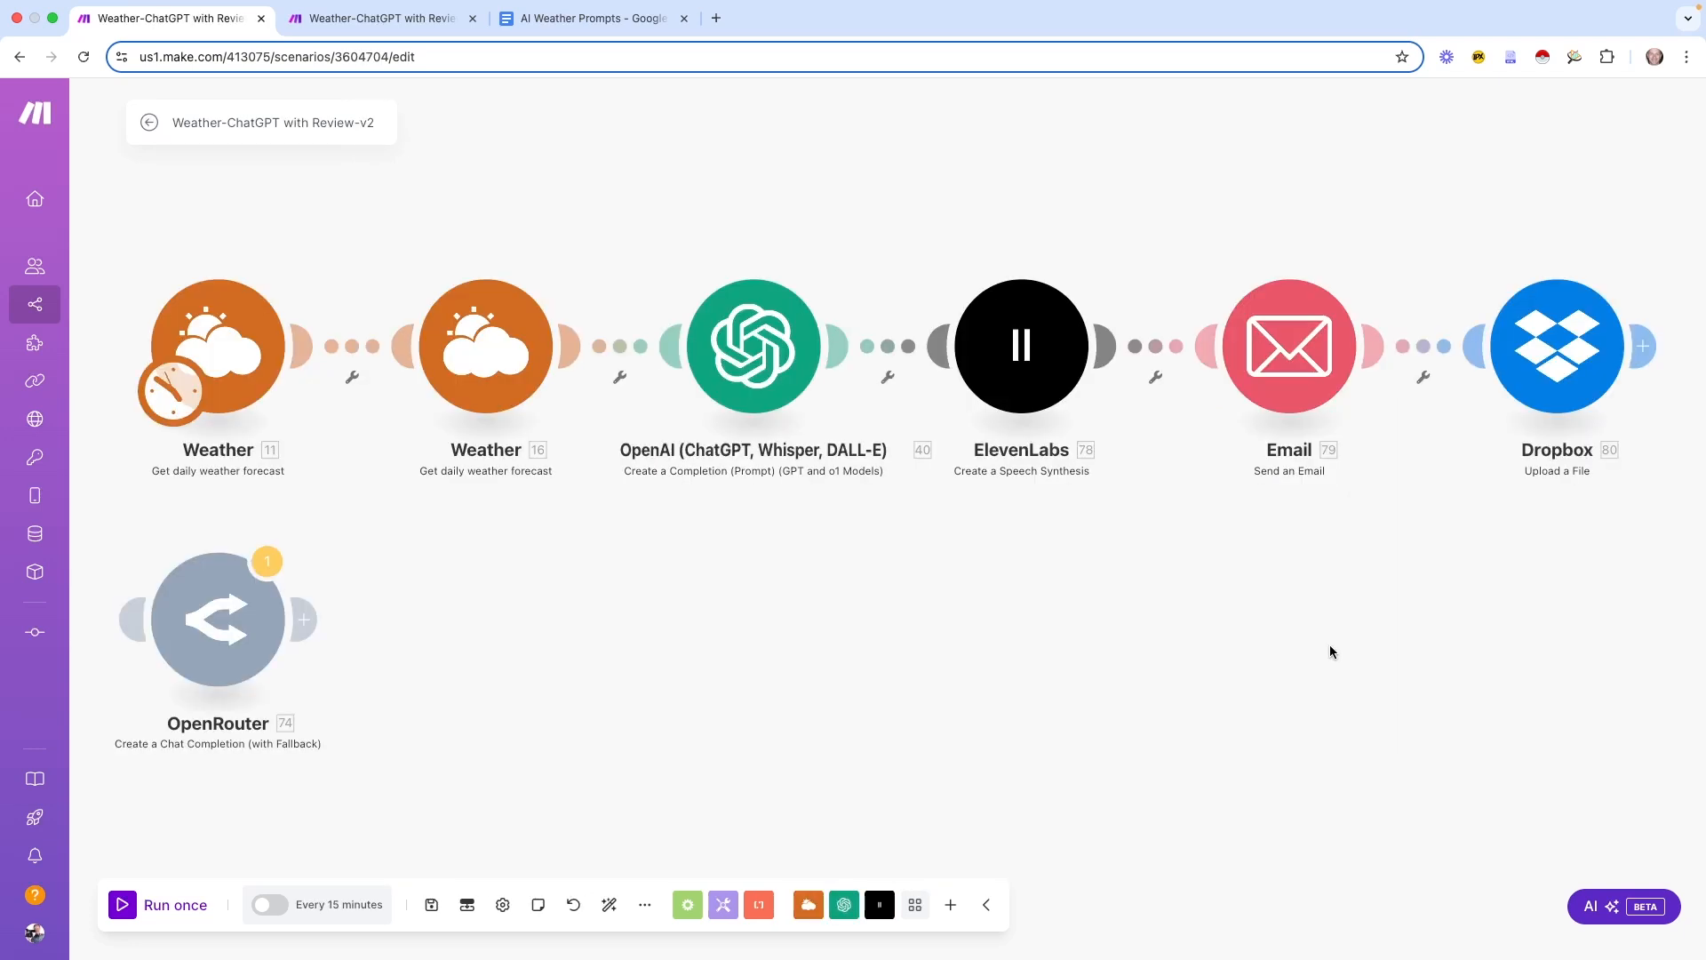
Paste the mailhook address into the Email module's advanced Reply-To field, save, and run once
left_click(1272, 381)
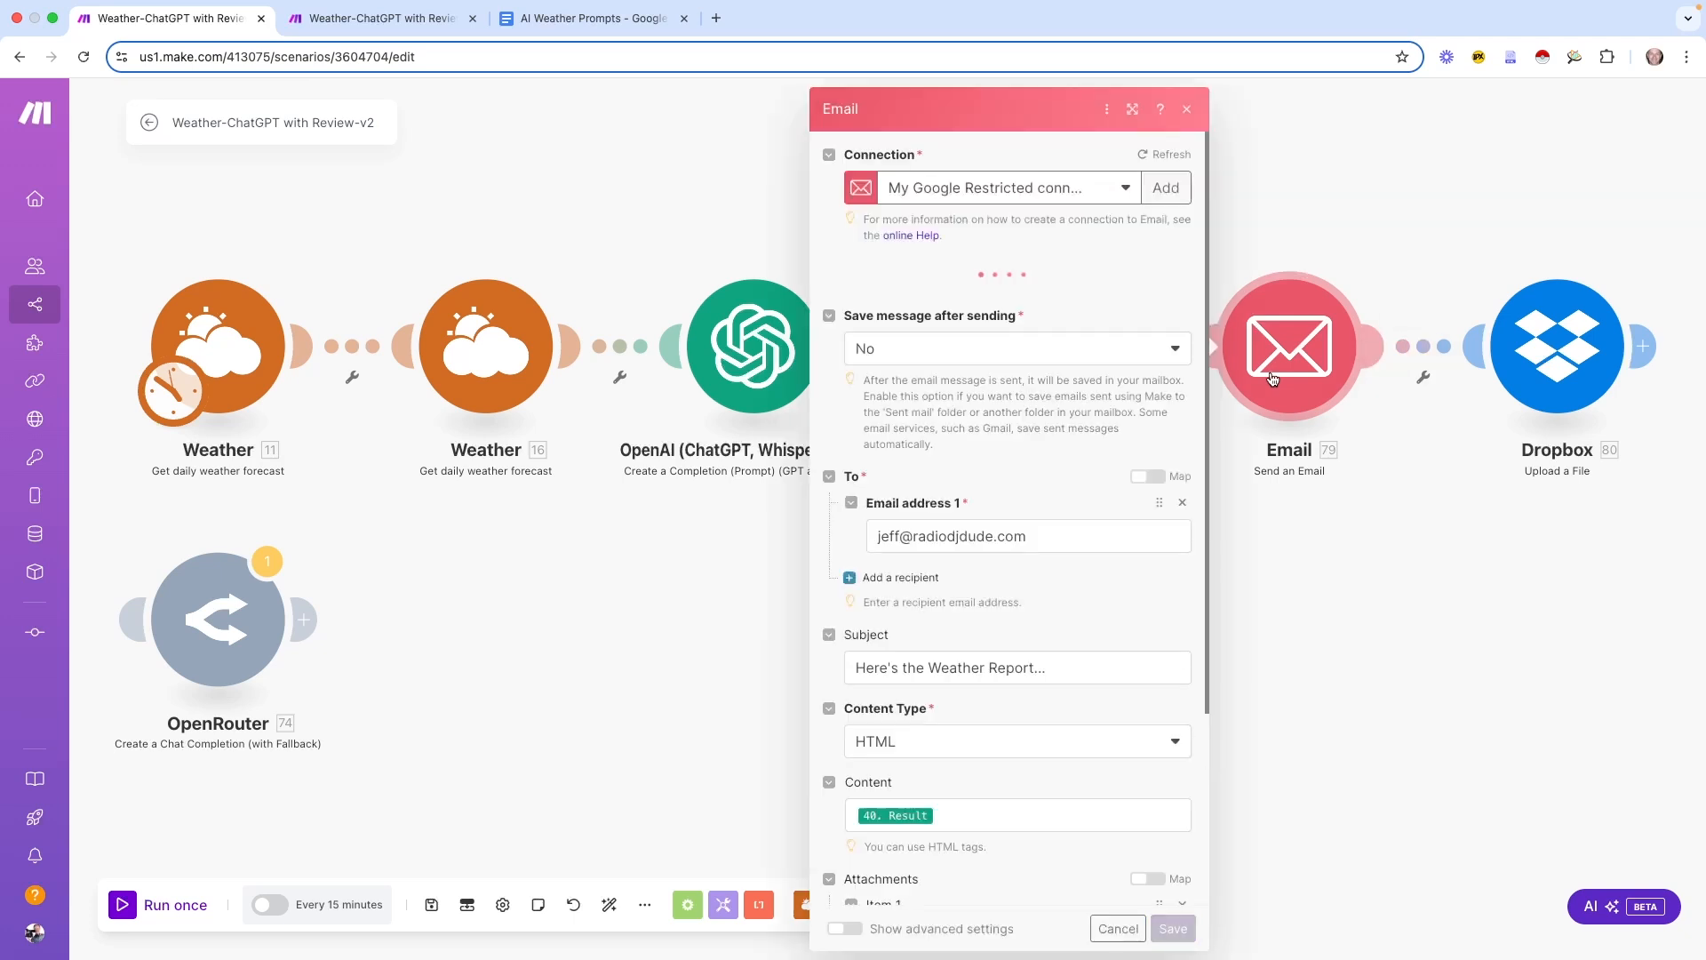
scroll(1102, 626, "down", 2)
scroll(1102, 627, "down", 1)
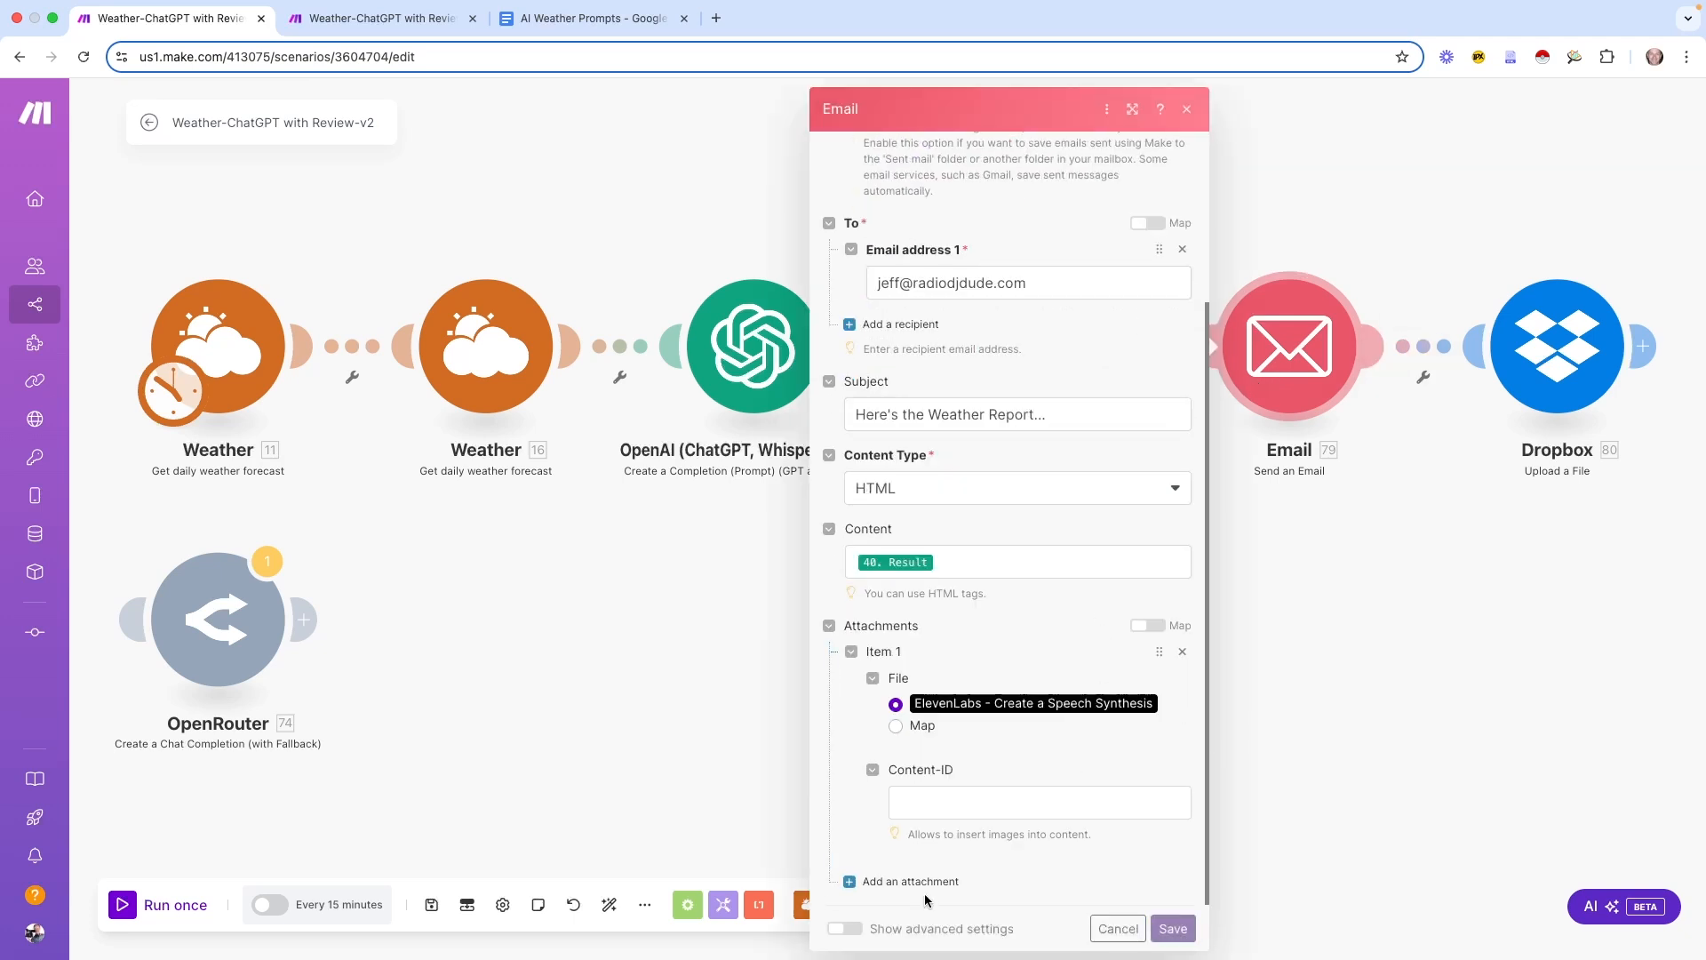
left_click(856, 931)
scroll(1055, 815, "down", 10)
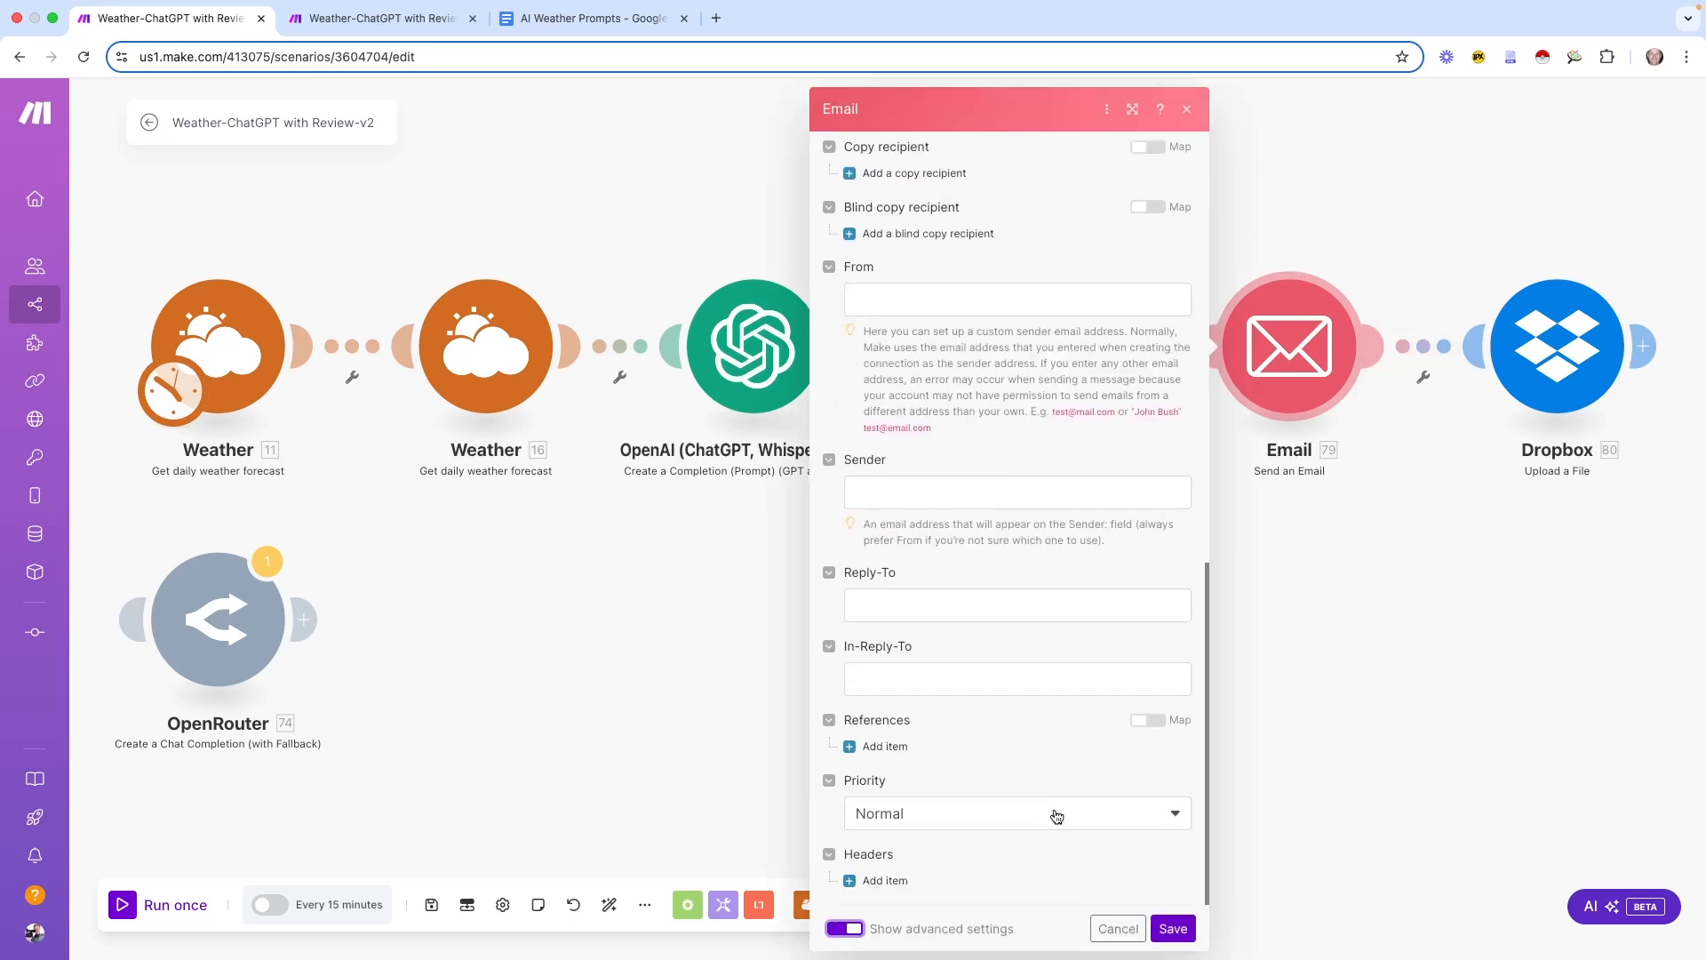
left_click(917, 605)
key("super+v")
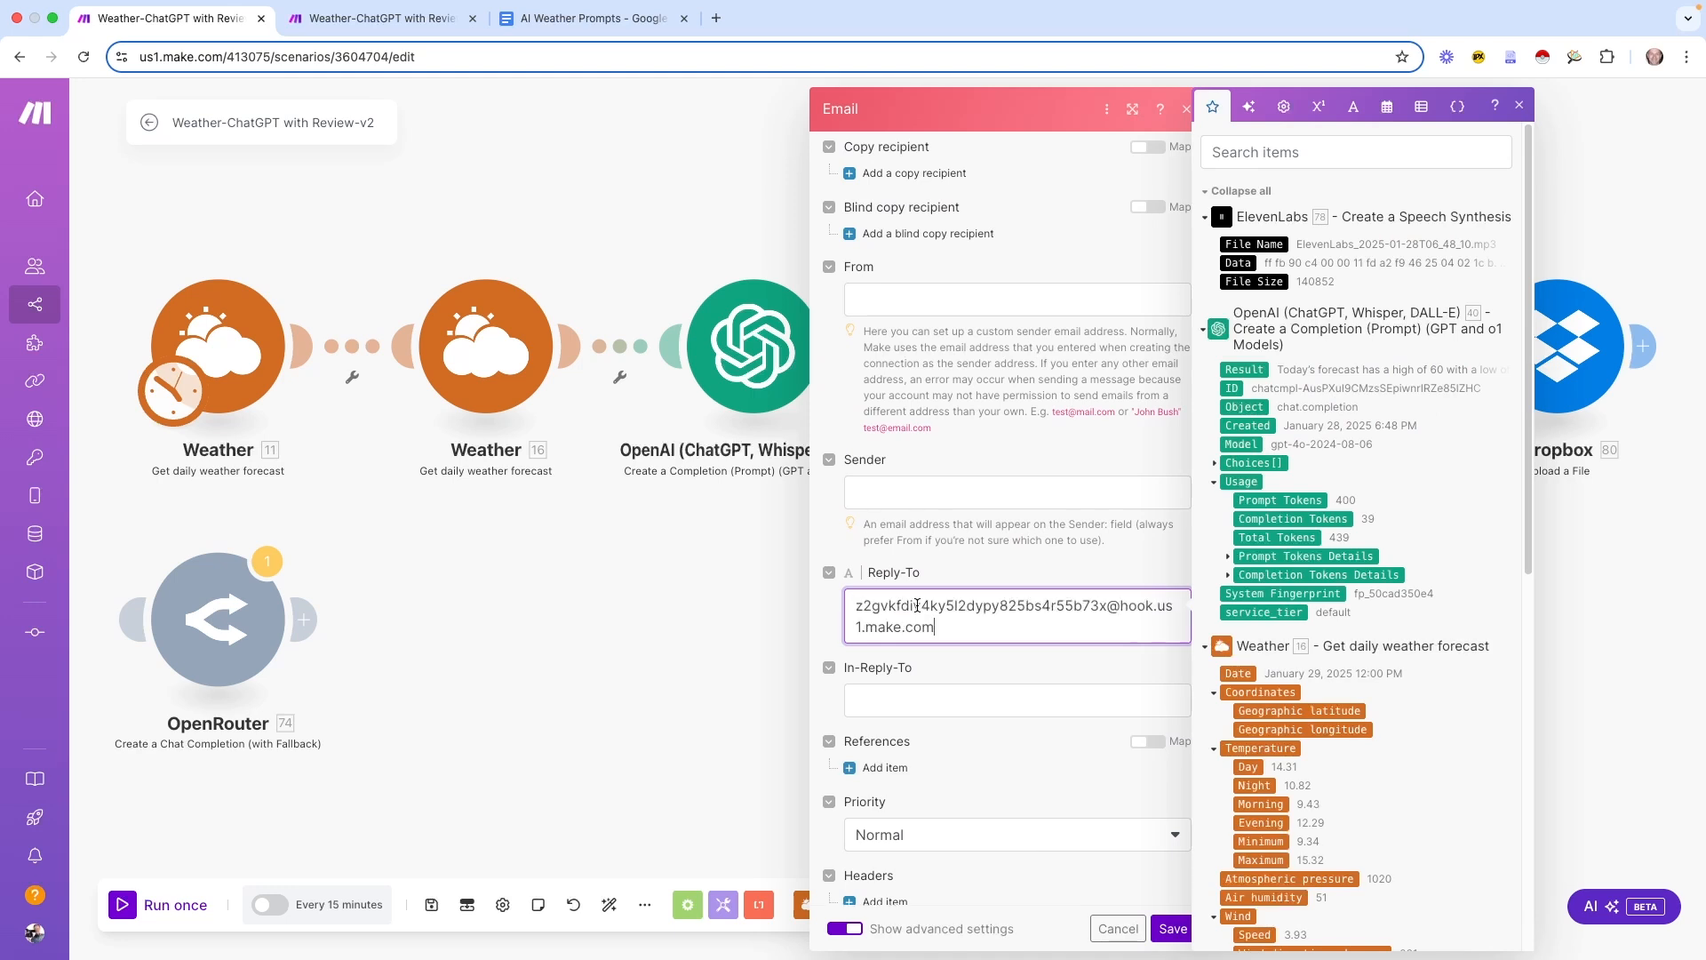
left_click(984, 659)
triple_click(960, 633)
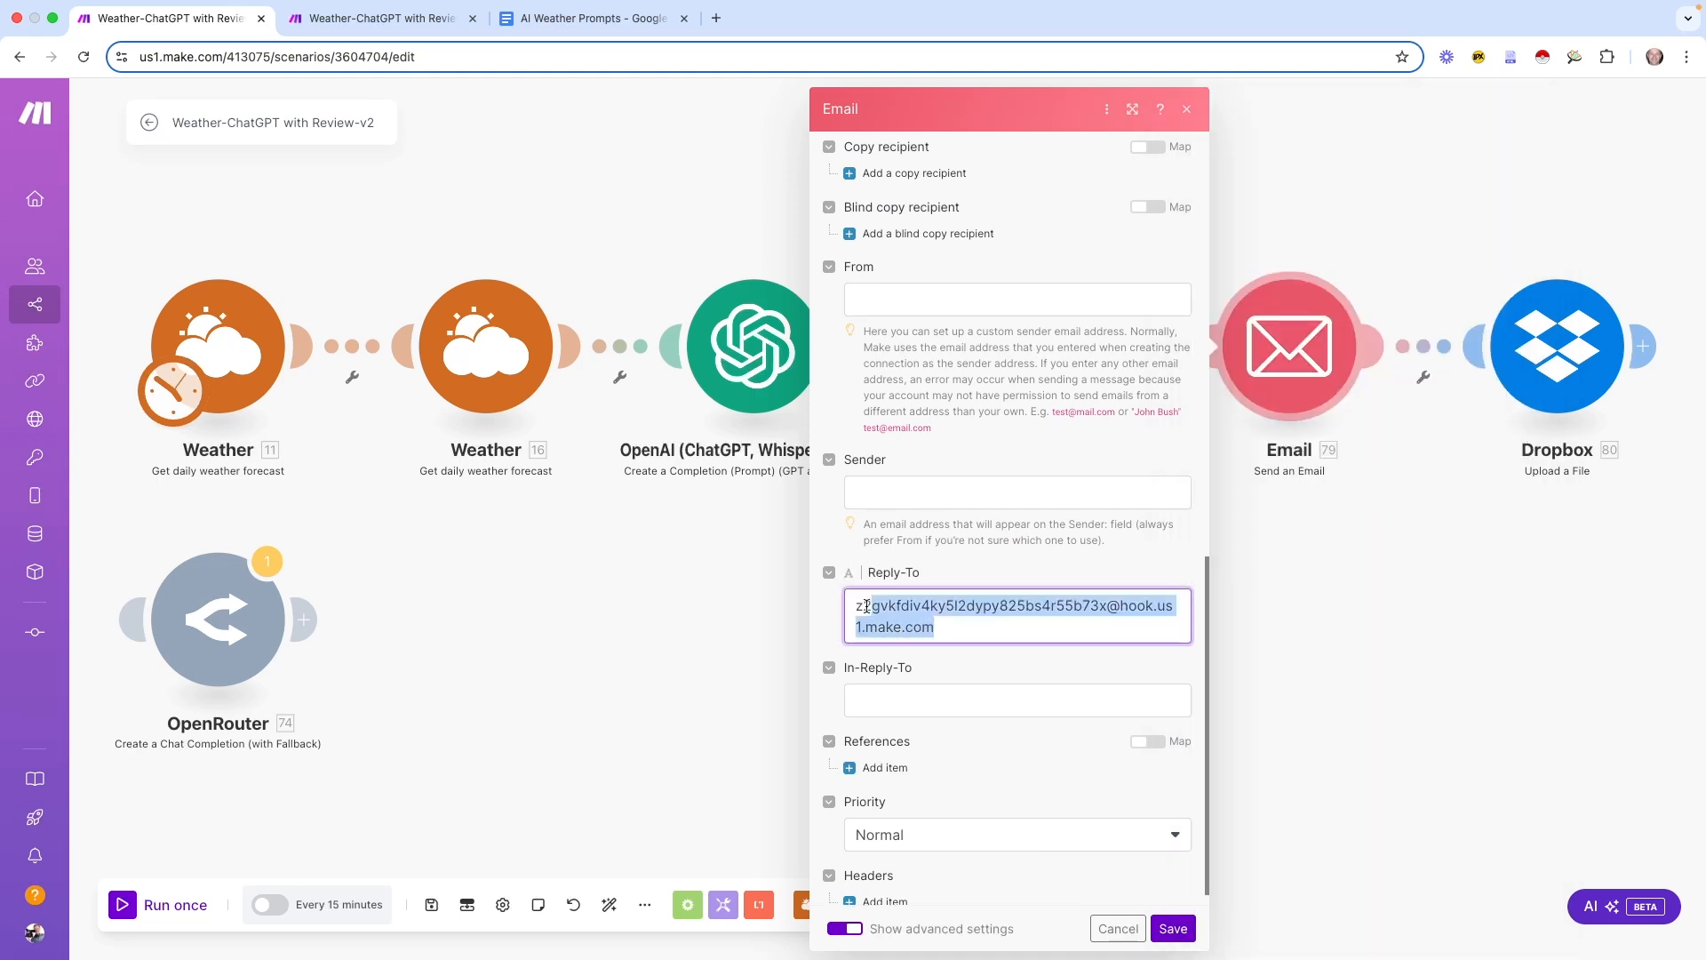
left_click(875, 574)
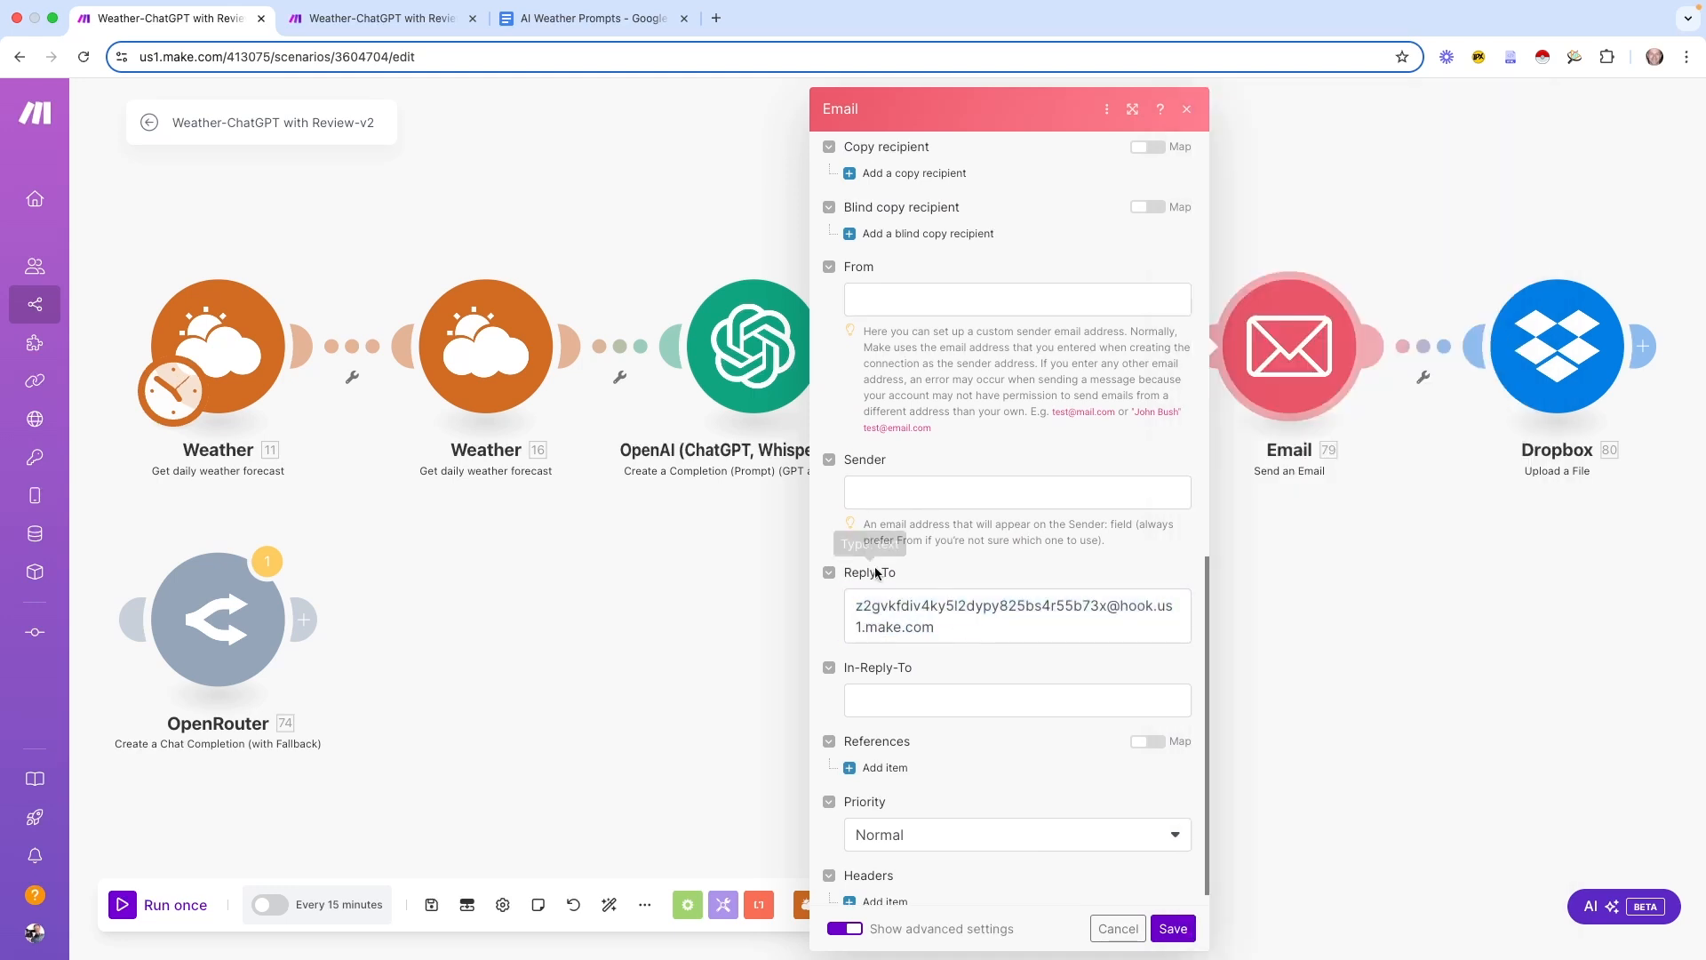
left_click(1172, 928)
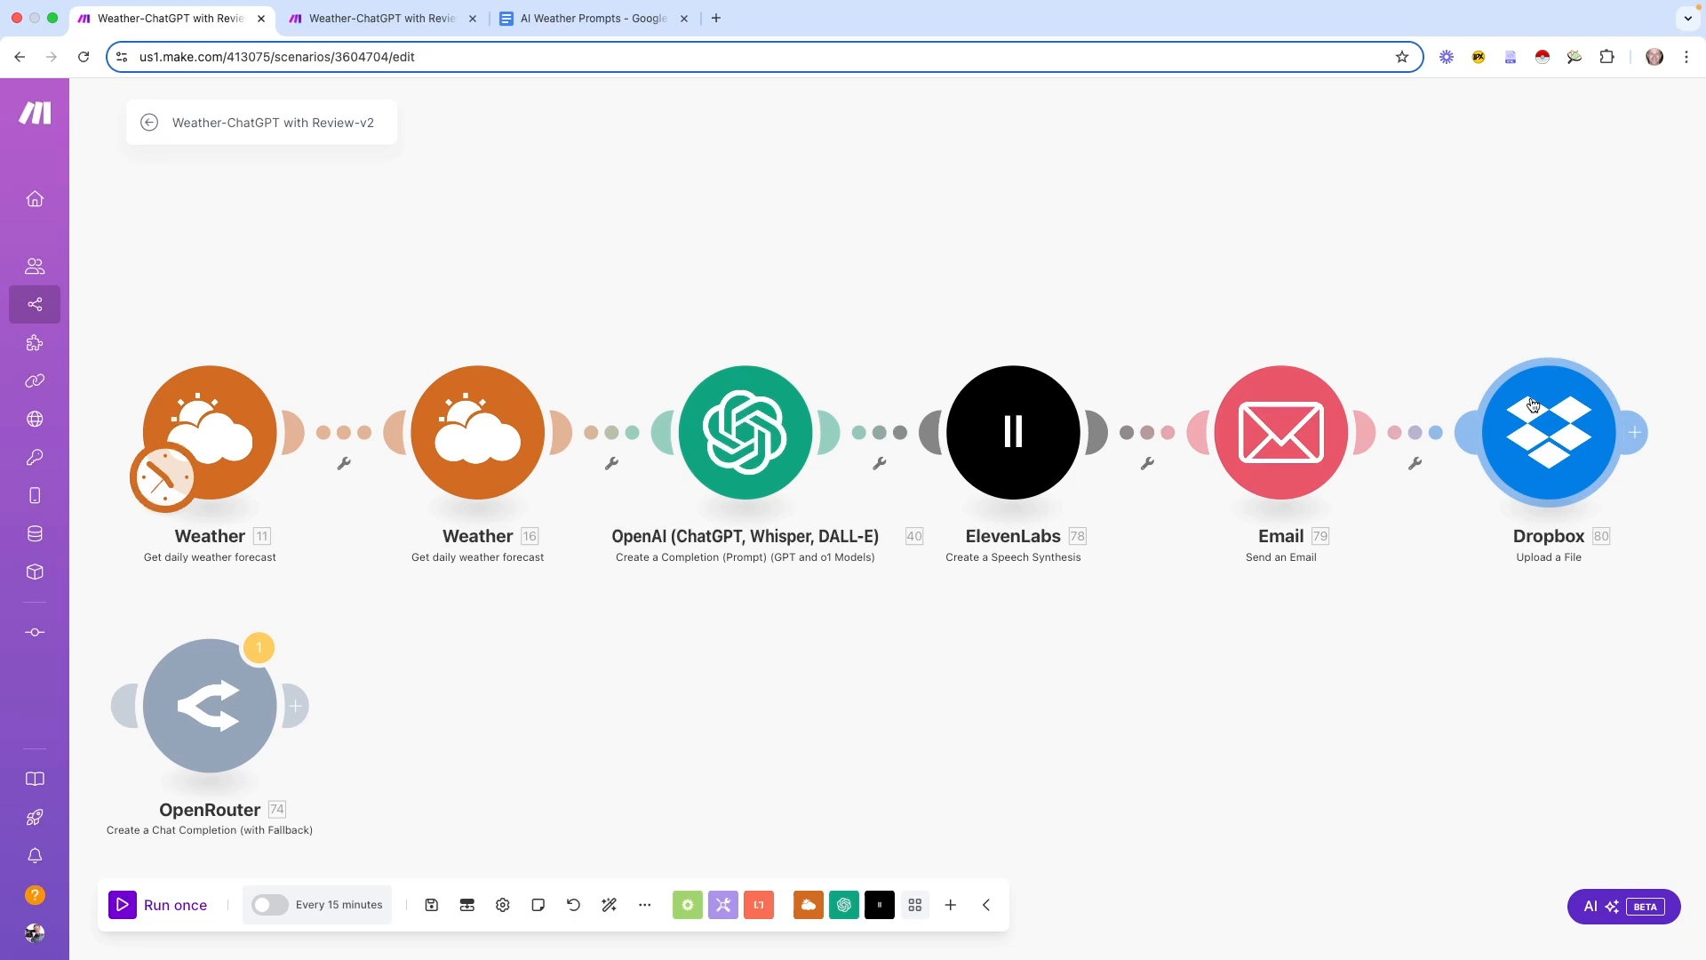
left_click(123, 904)
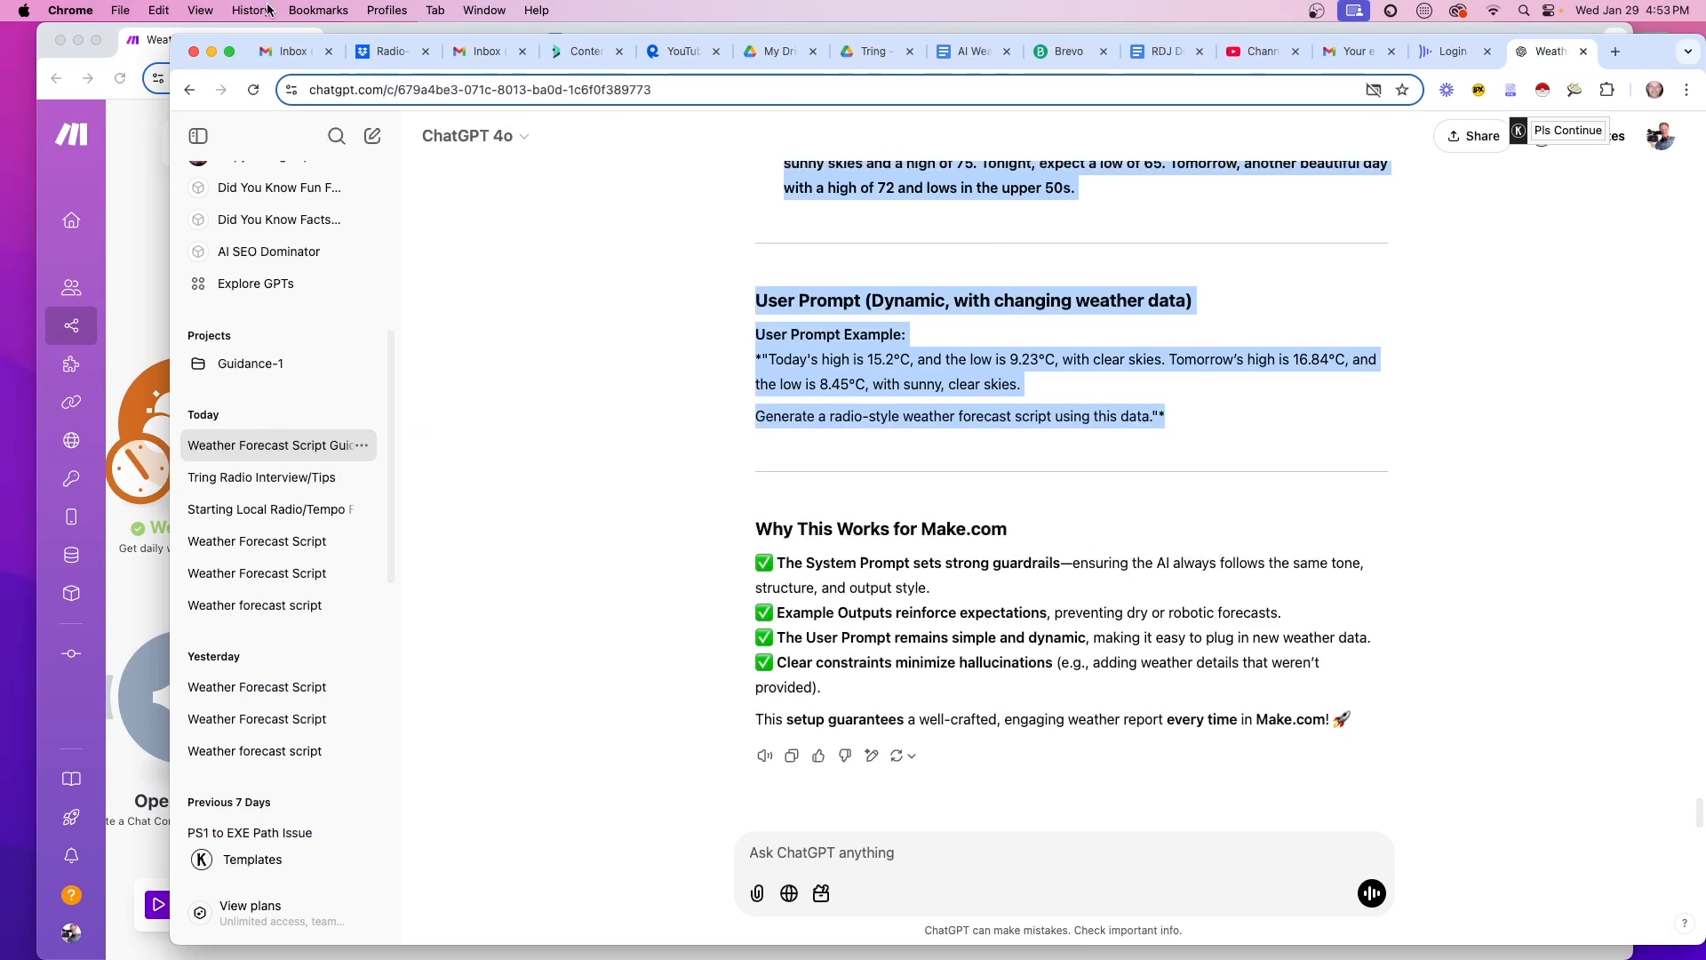
Open the 'Here's the Weather Report...' email in the Gmail inbox
left_click(293, 50)
left_click(791, 302)
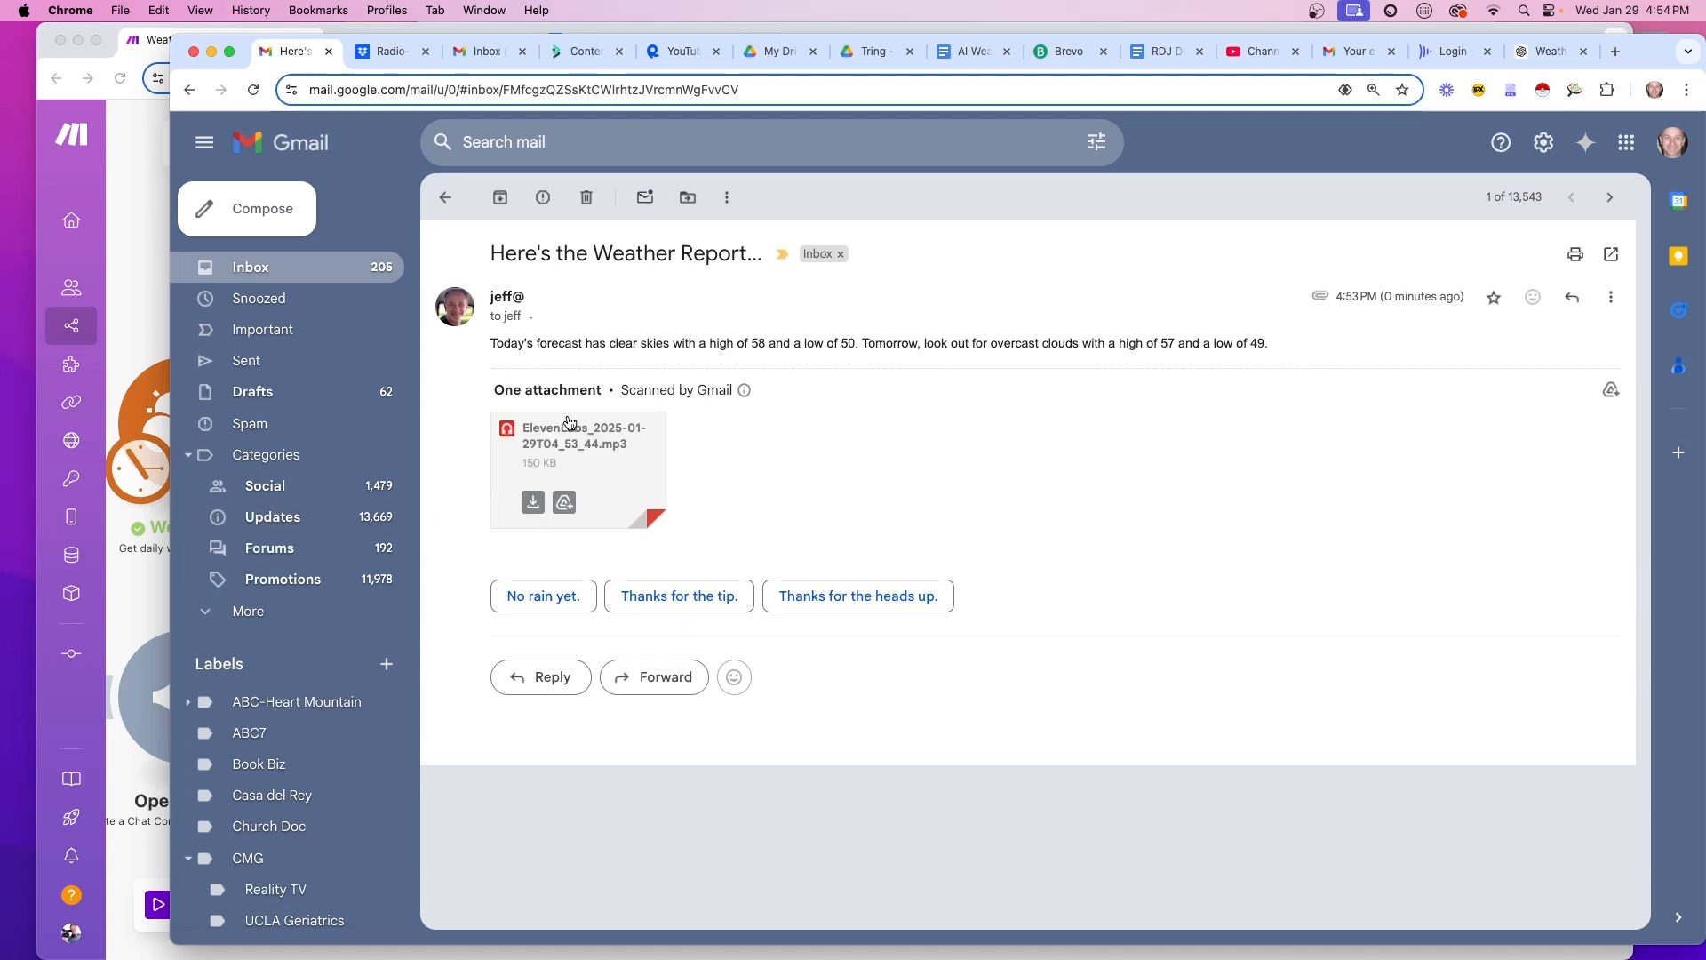
Play the ElevenLabs mp3 attachment, read the forecast, then preview weather.mp3 in Dropbox's Radio-Weather folder
left_click(571, 432)
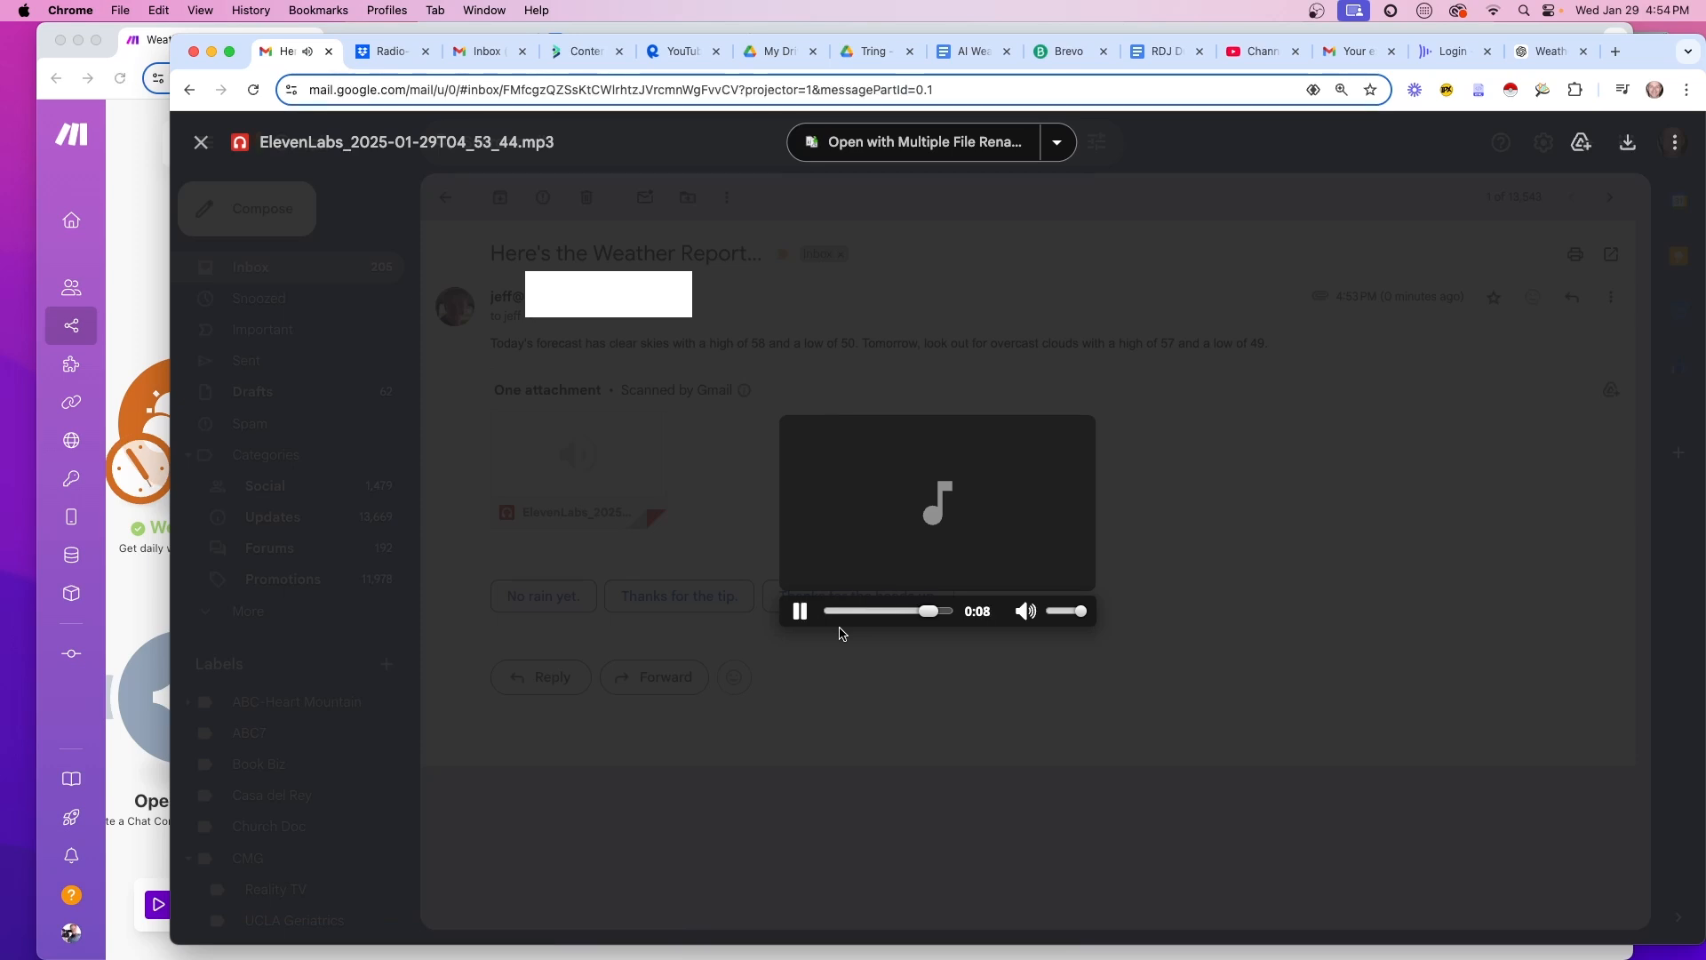
left_click(839, 632)
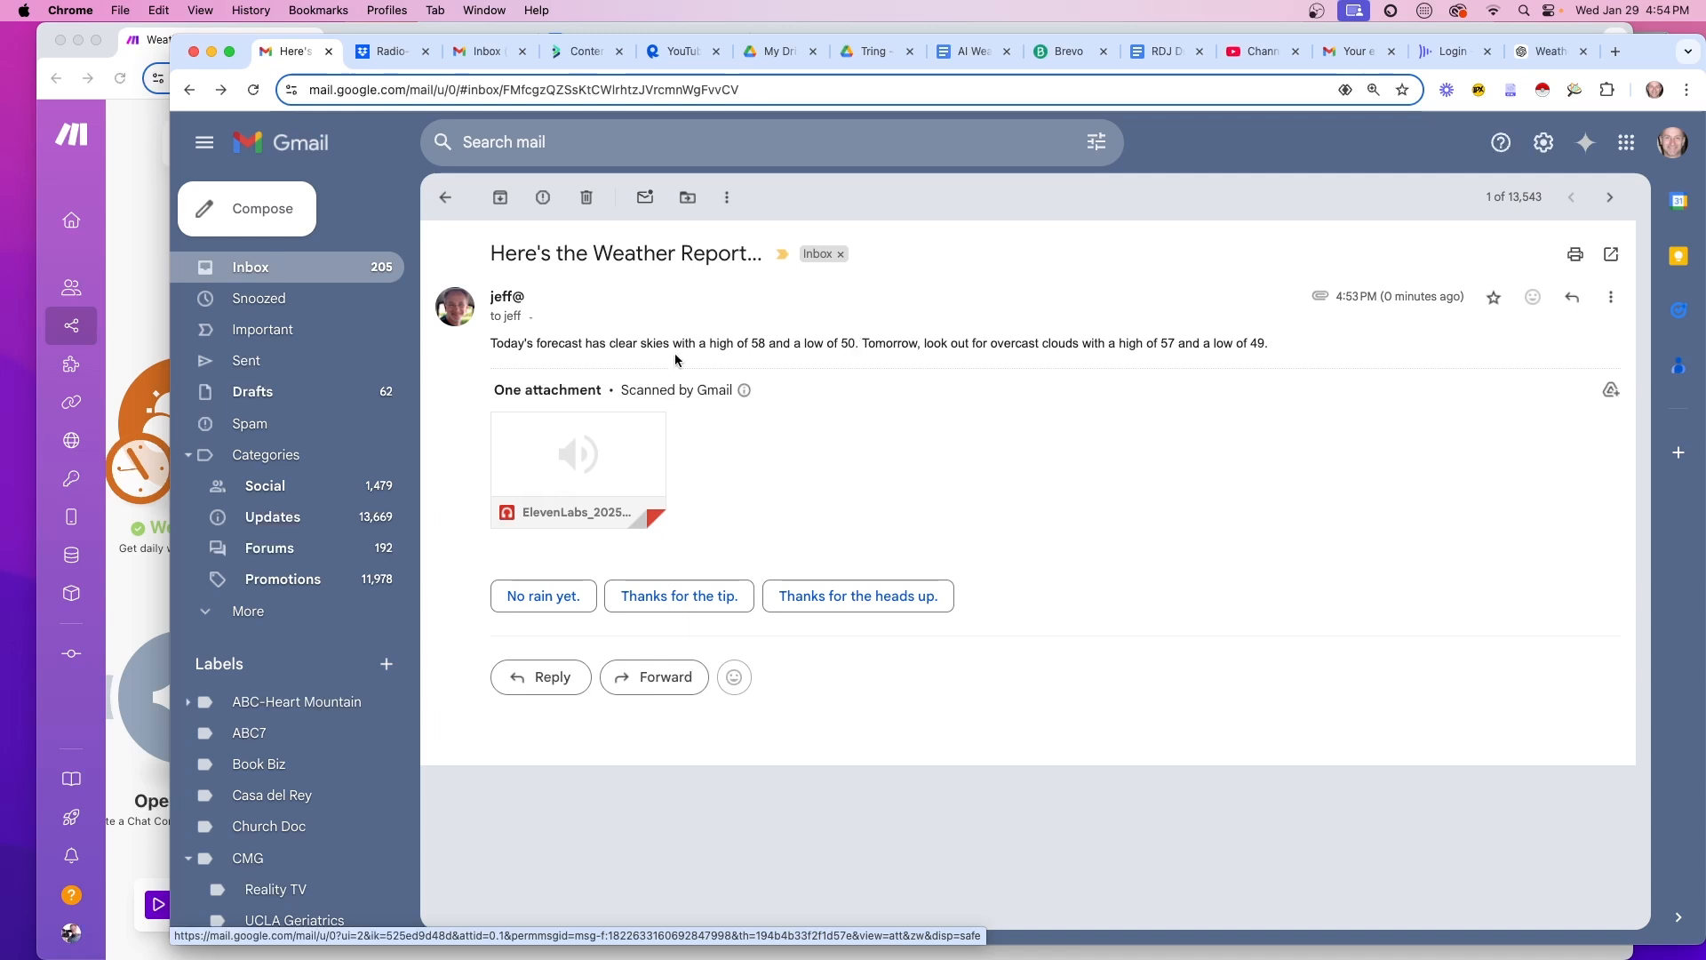
left_click_drag(496, 345, 1283, 356)
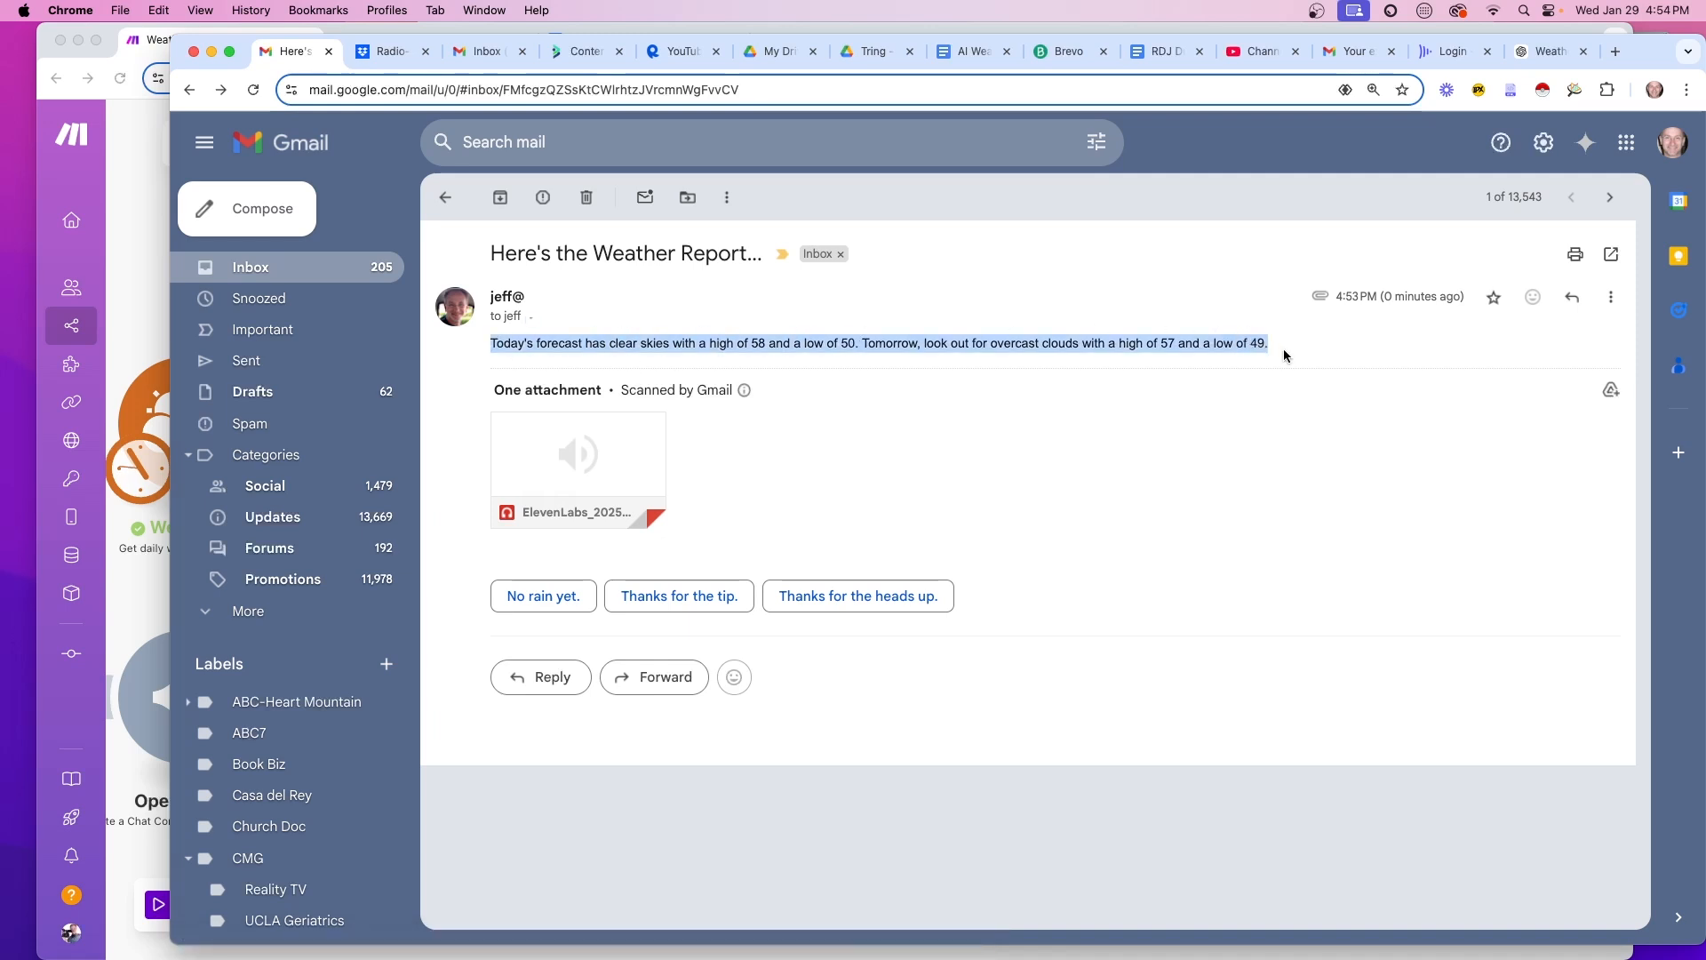
left_click(1082, 454)
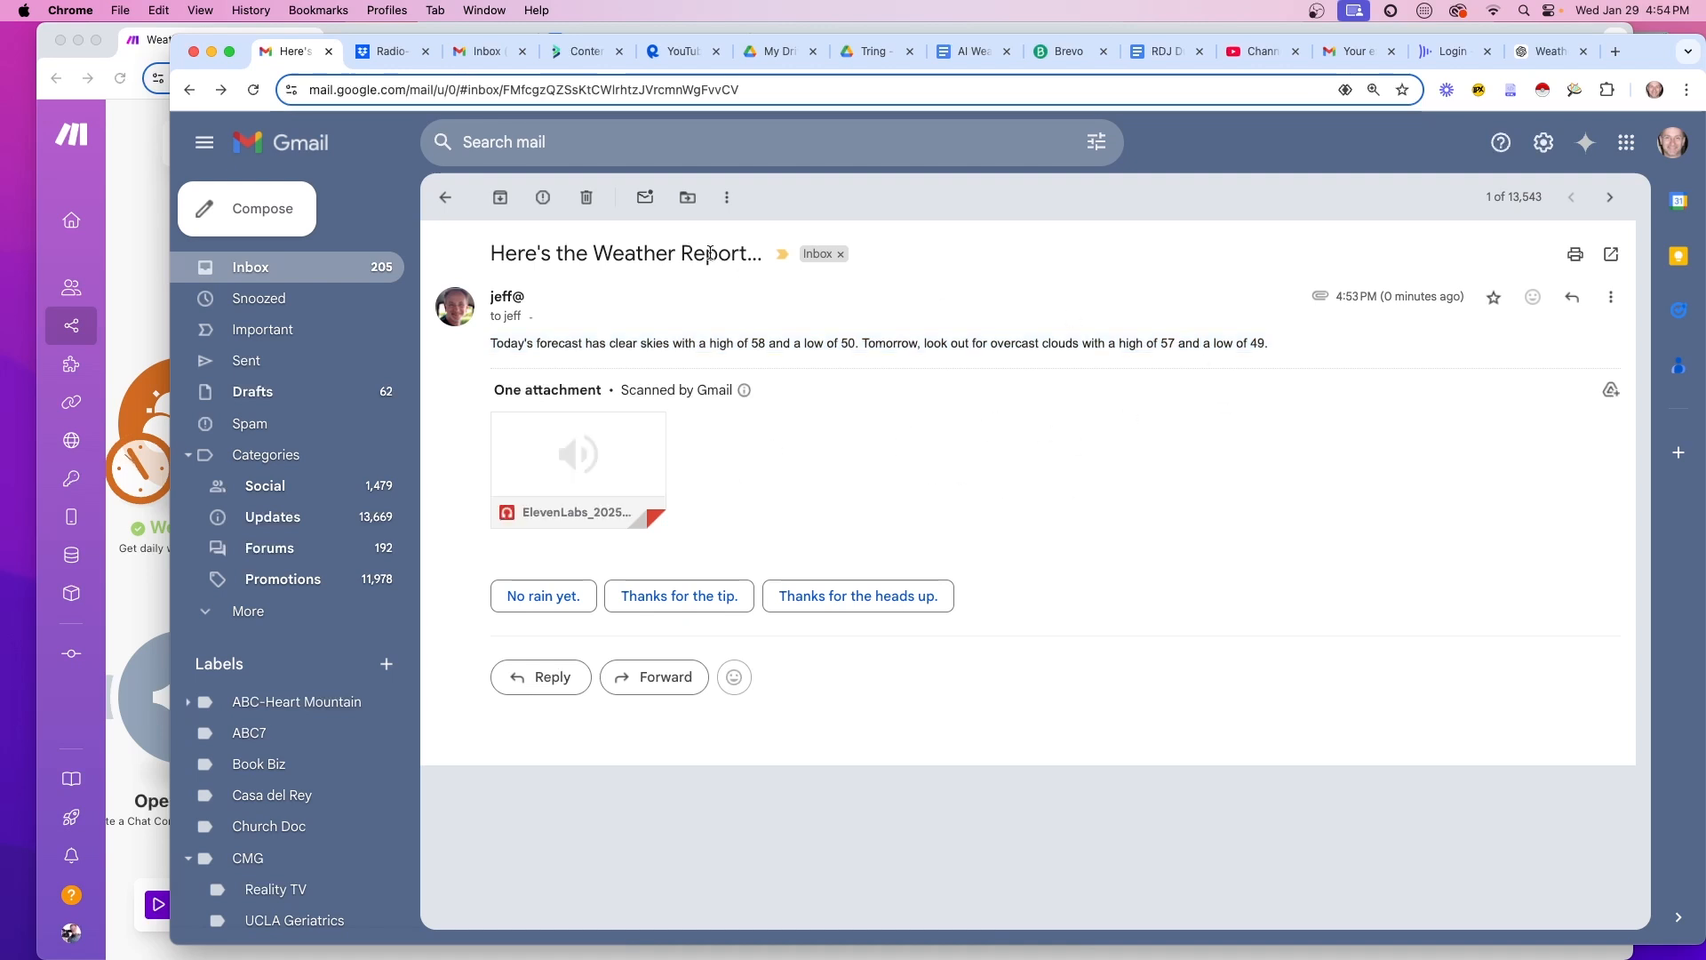
left_click(396, 51)
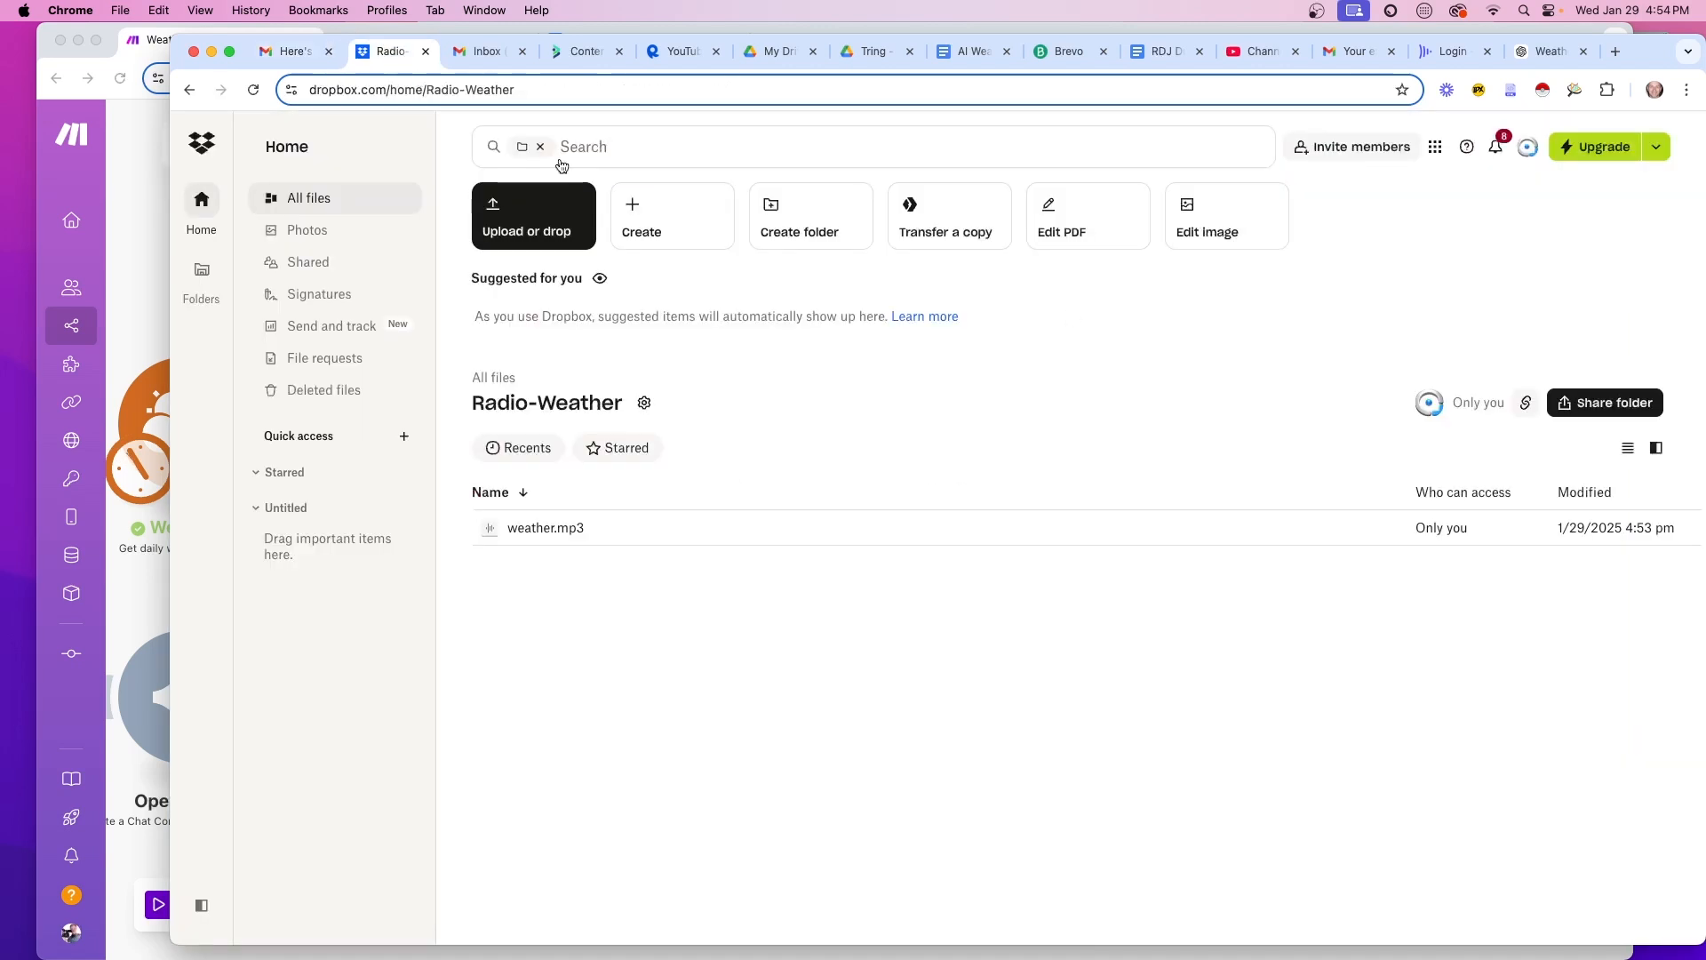
left_click(538, 530)
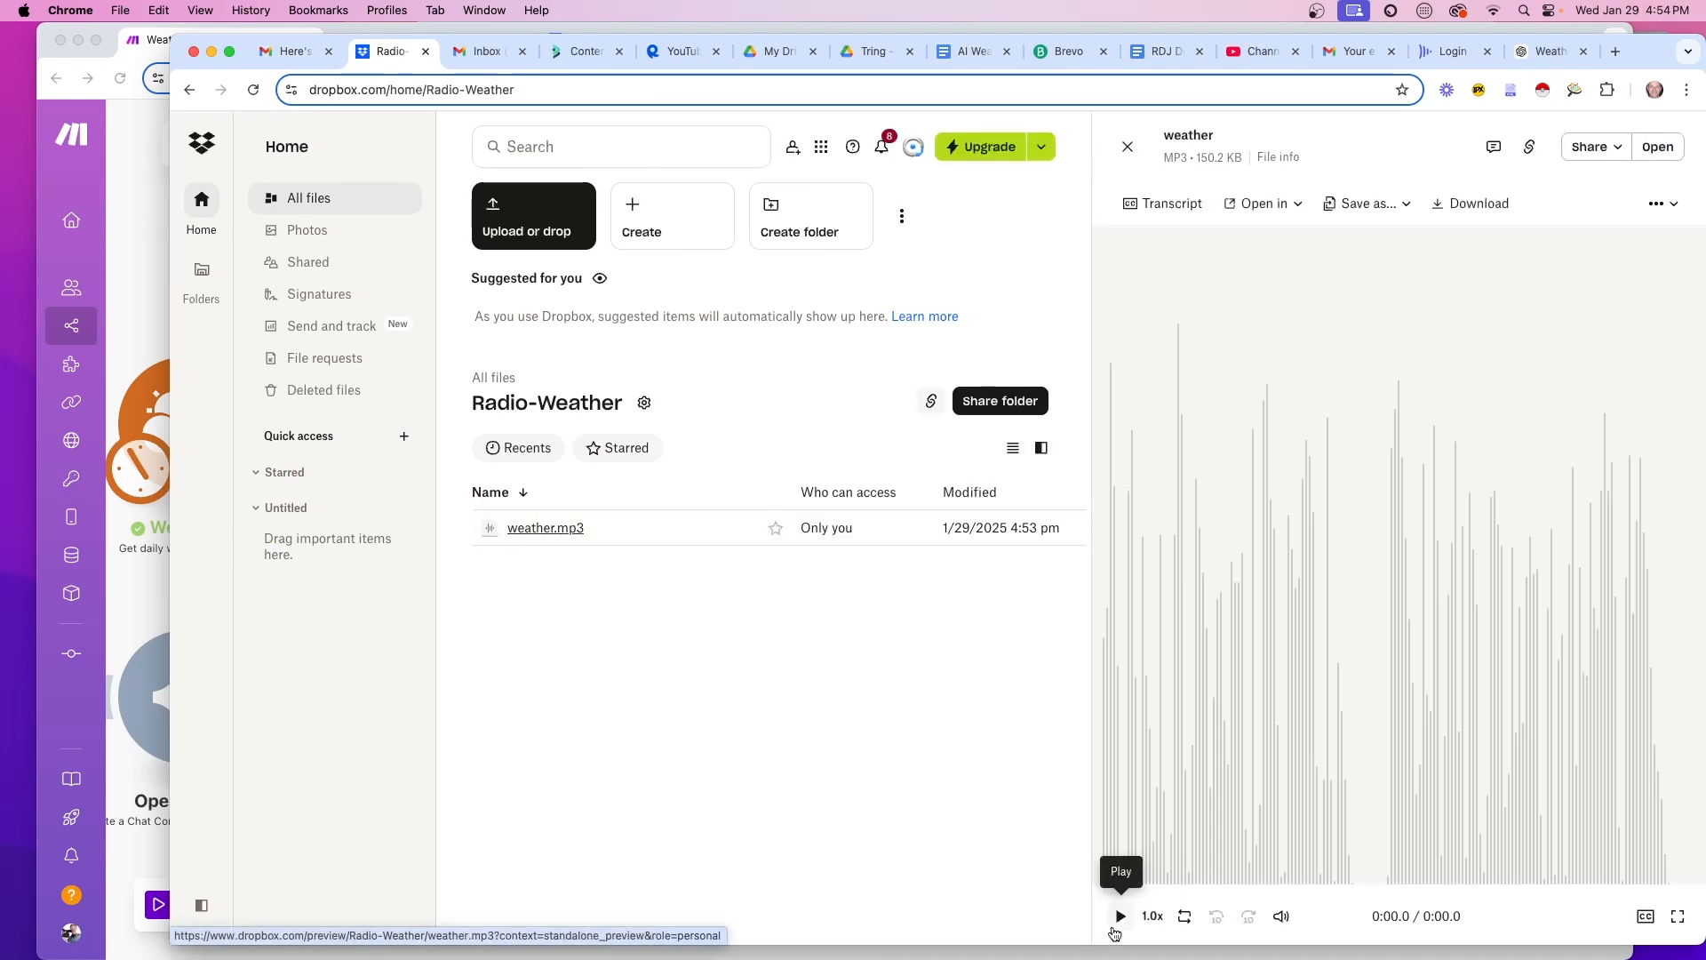
Play and then pause the 9.6-second weather.mp3 preview in Dropbox
left_click(1118, 916)
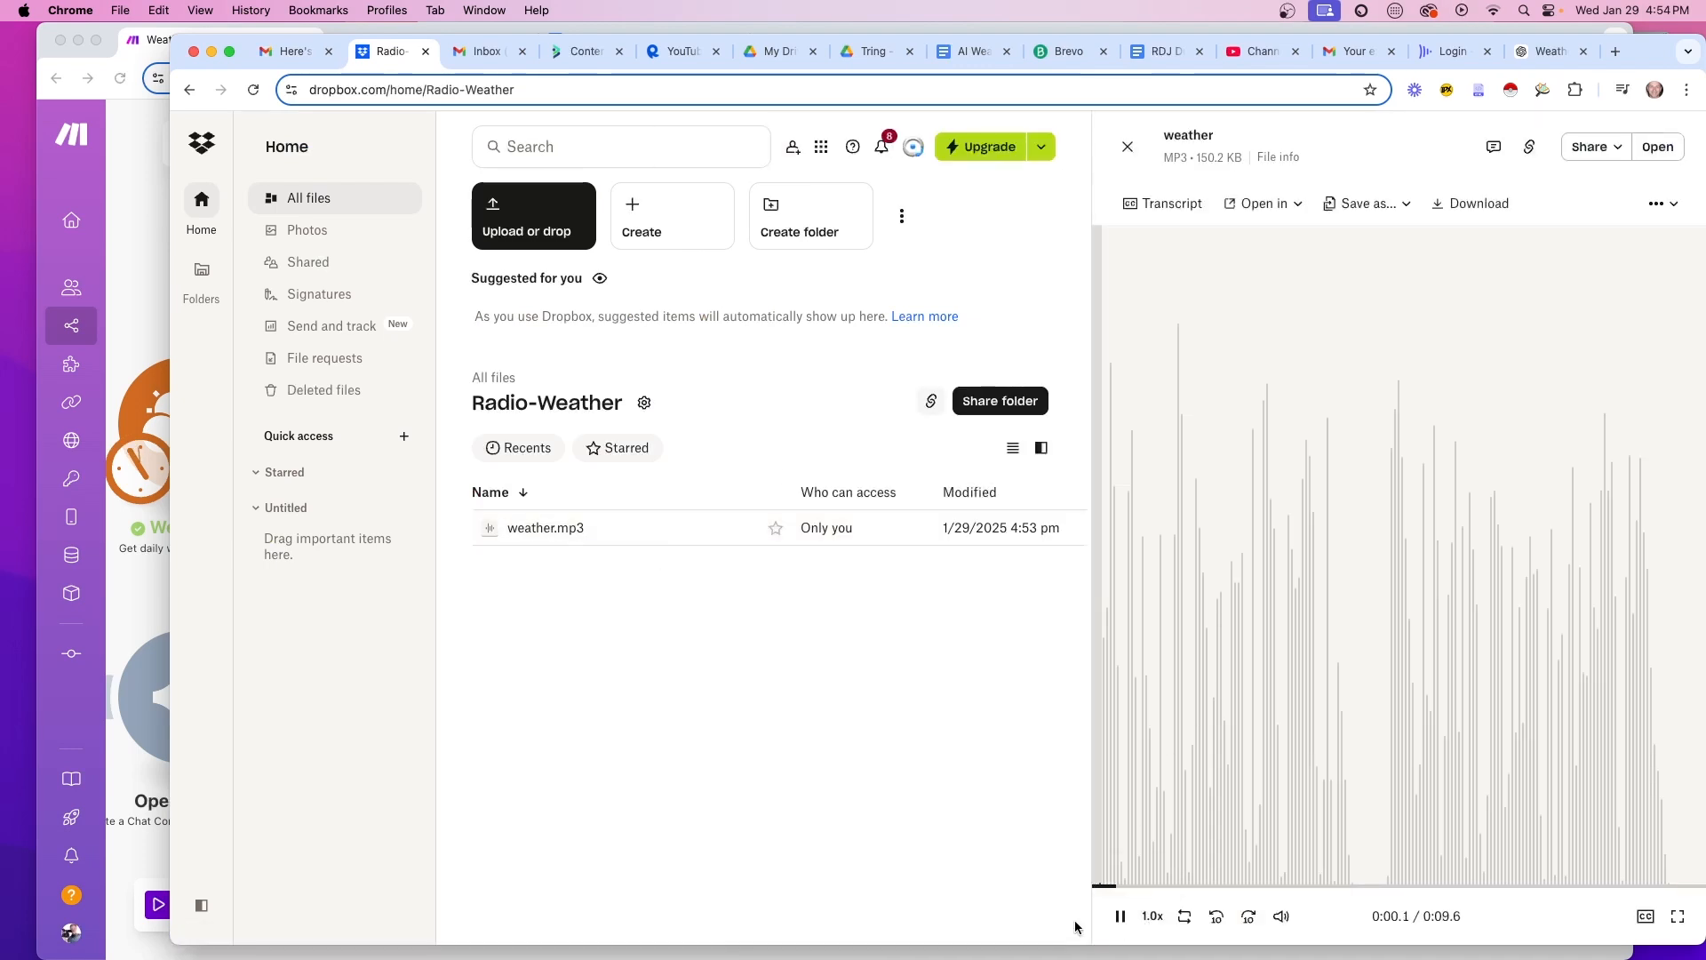
left_click(1122, 918)
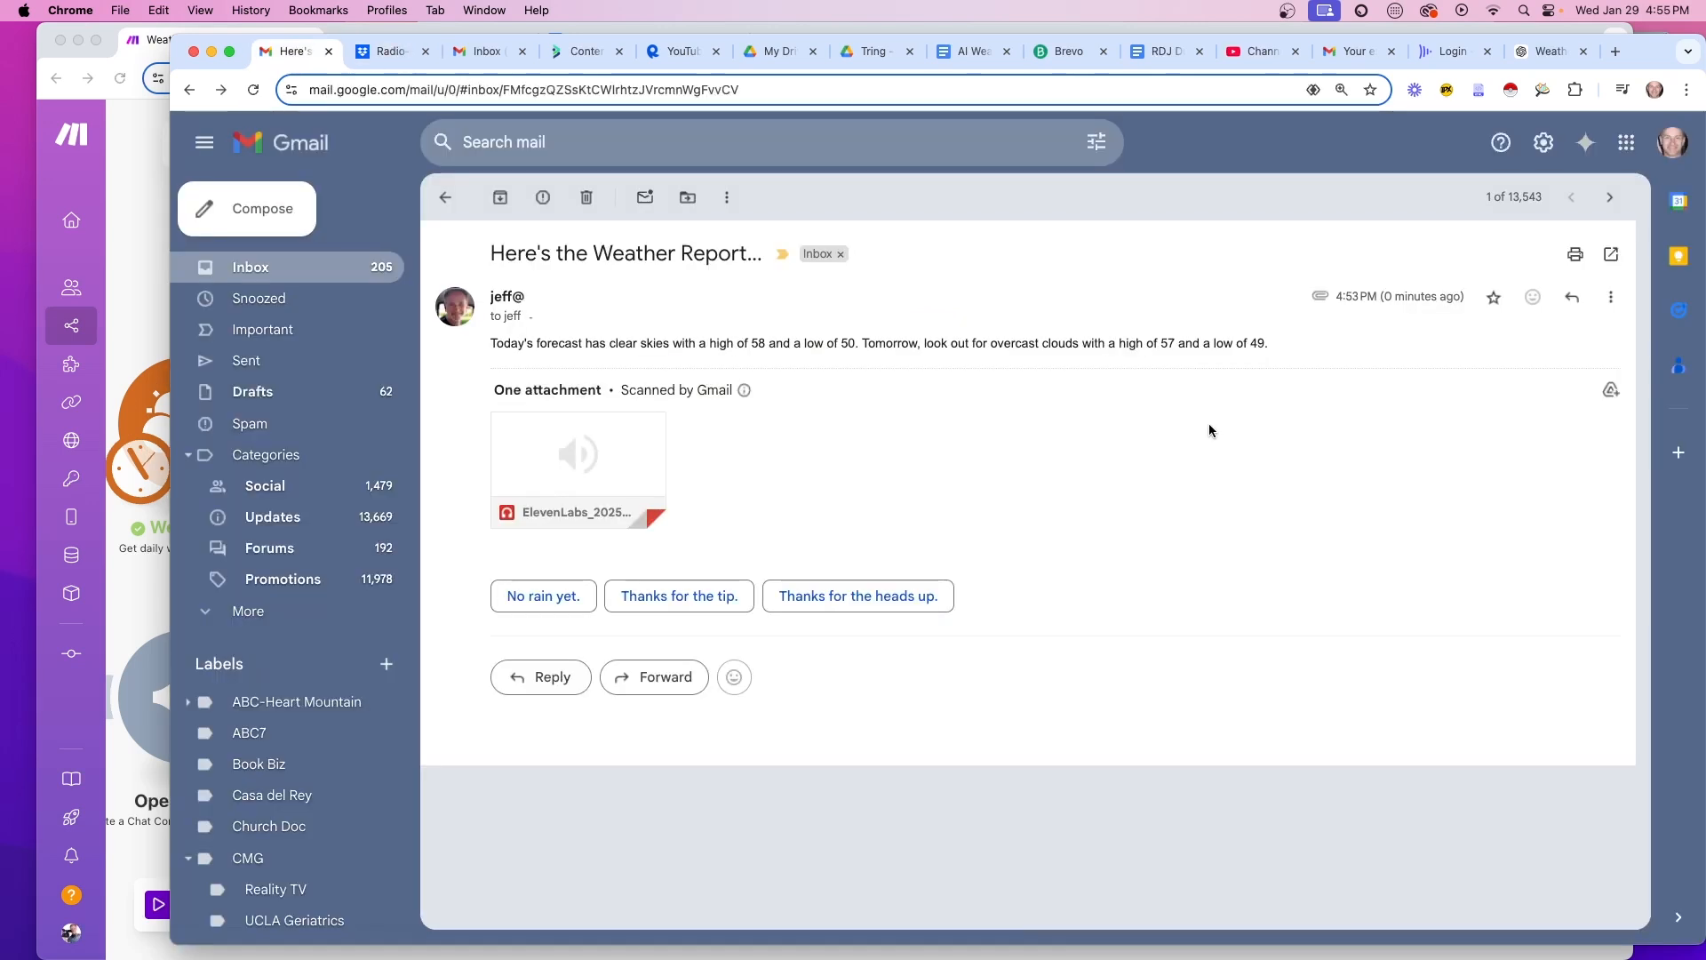
Highlight the email's forecast sentence, then reload the new Make scenario page
left_click_drag(489, 343, 1278, 349)
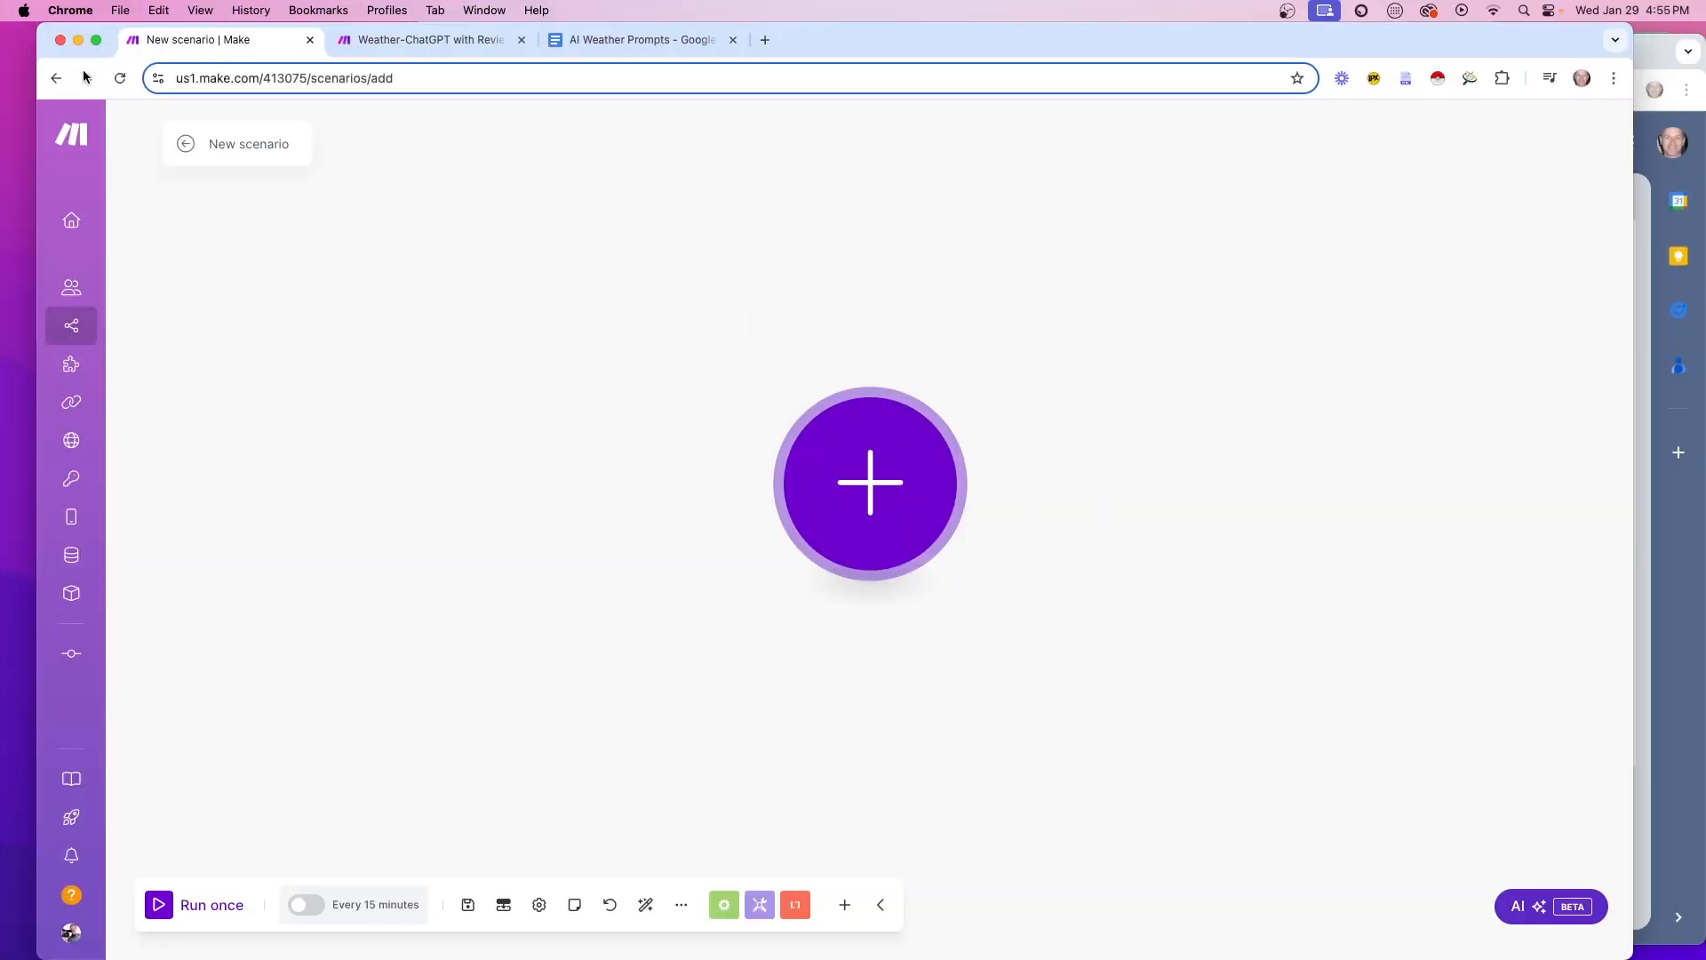
left_click(119, 78)
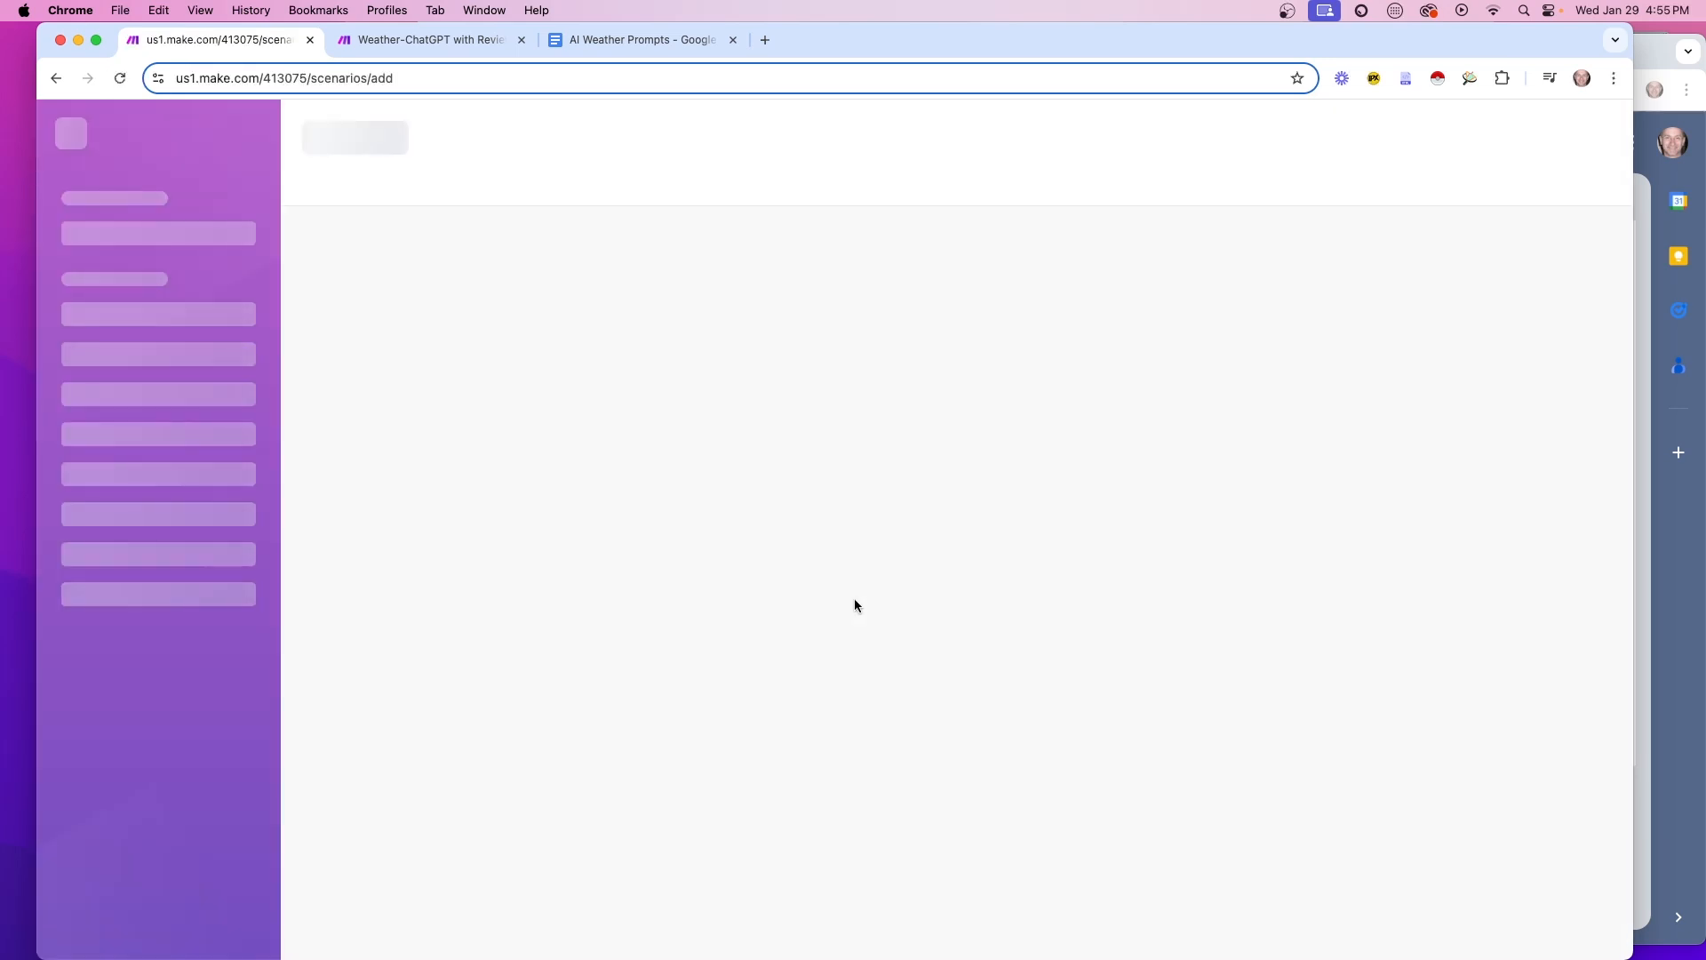
Add a Webhooks Custom mailhook trigger as the new scenario's first module
left_click(811, 605)
left_click(871, 485)
left_click(1103, 702)
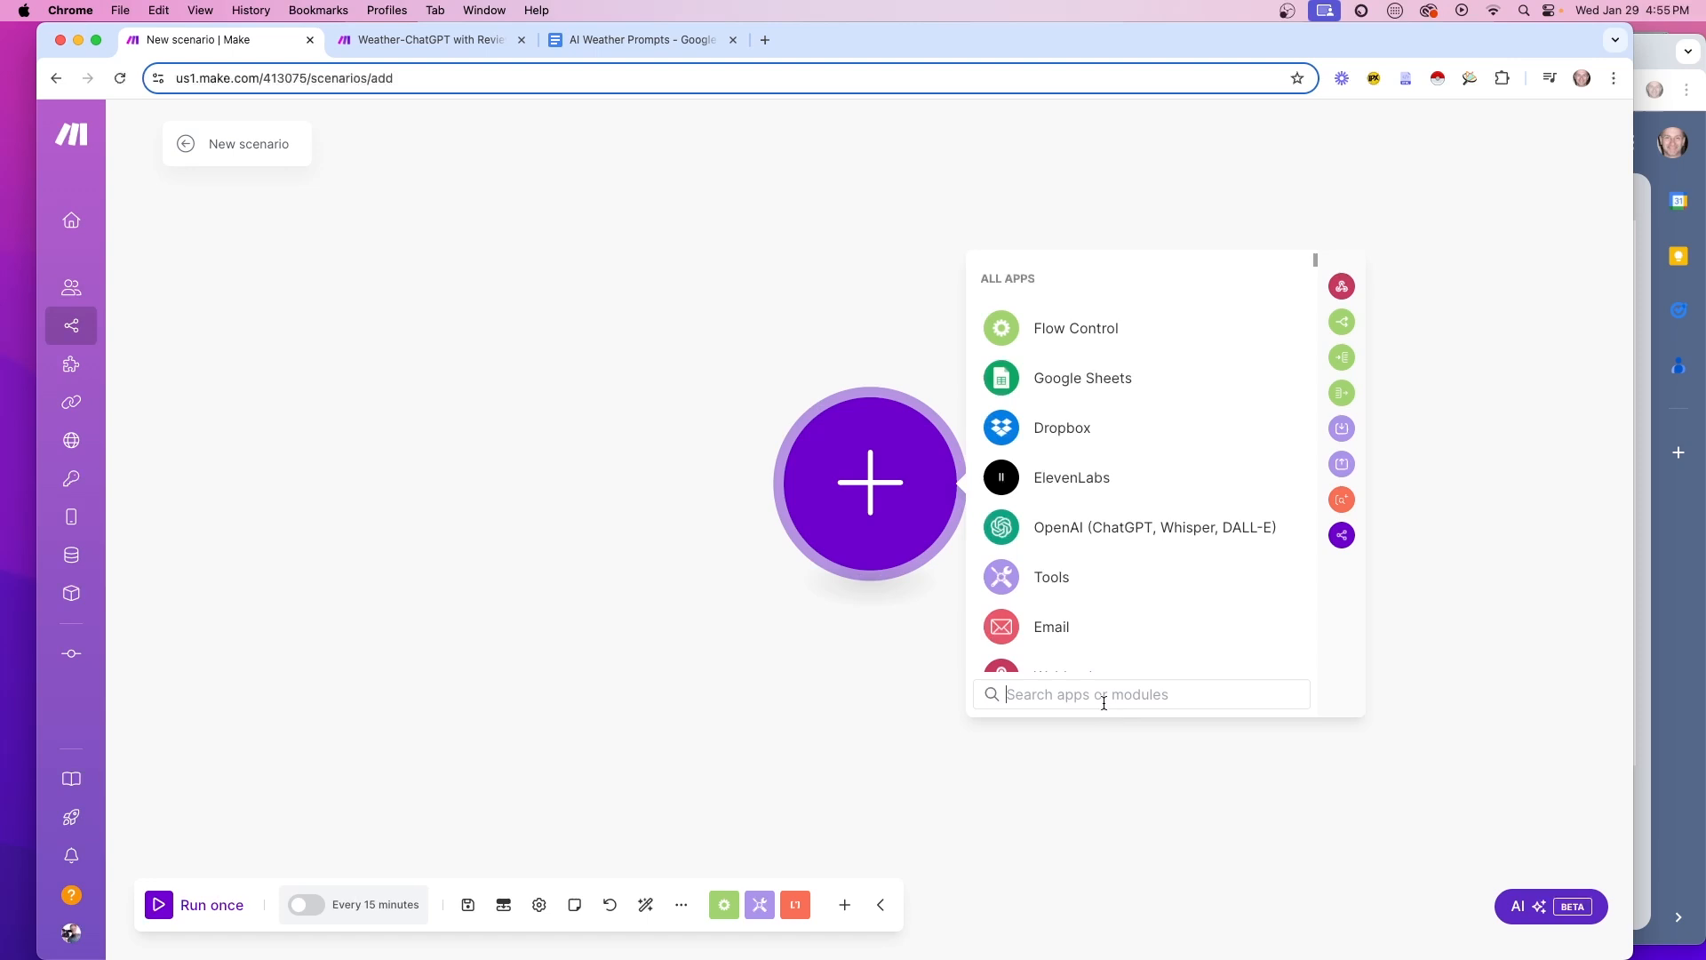
type("mail")
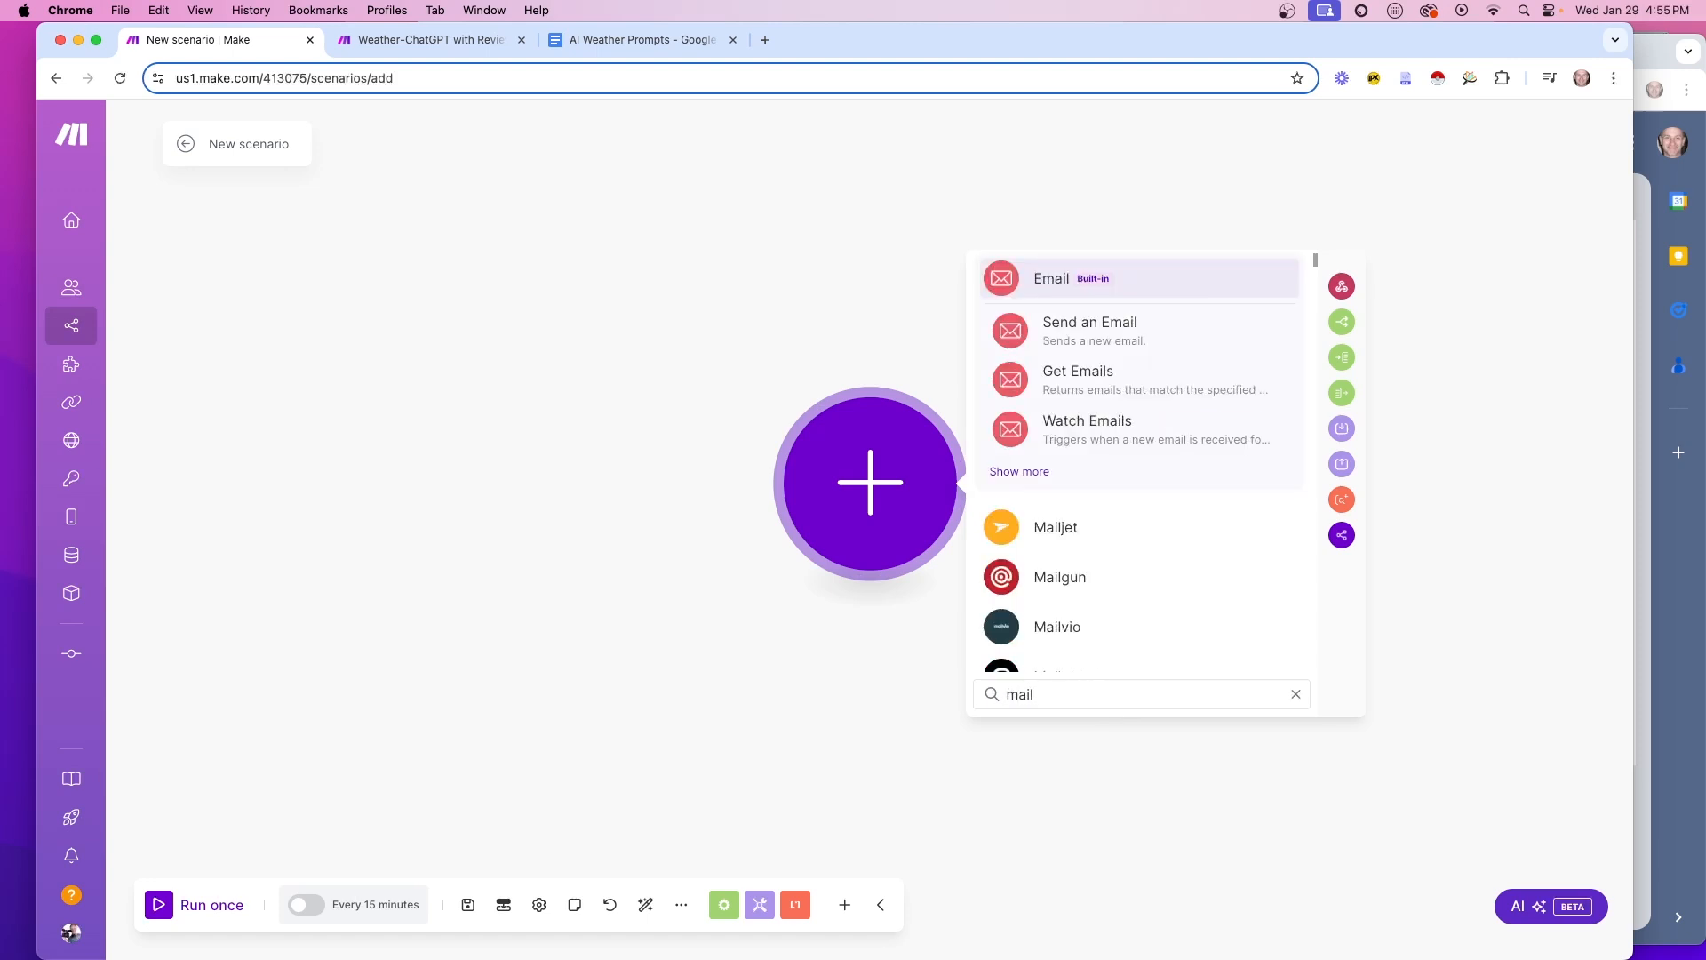
type("hook")
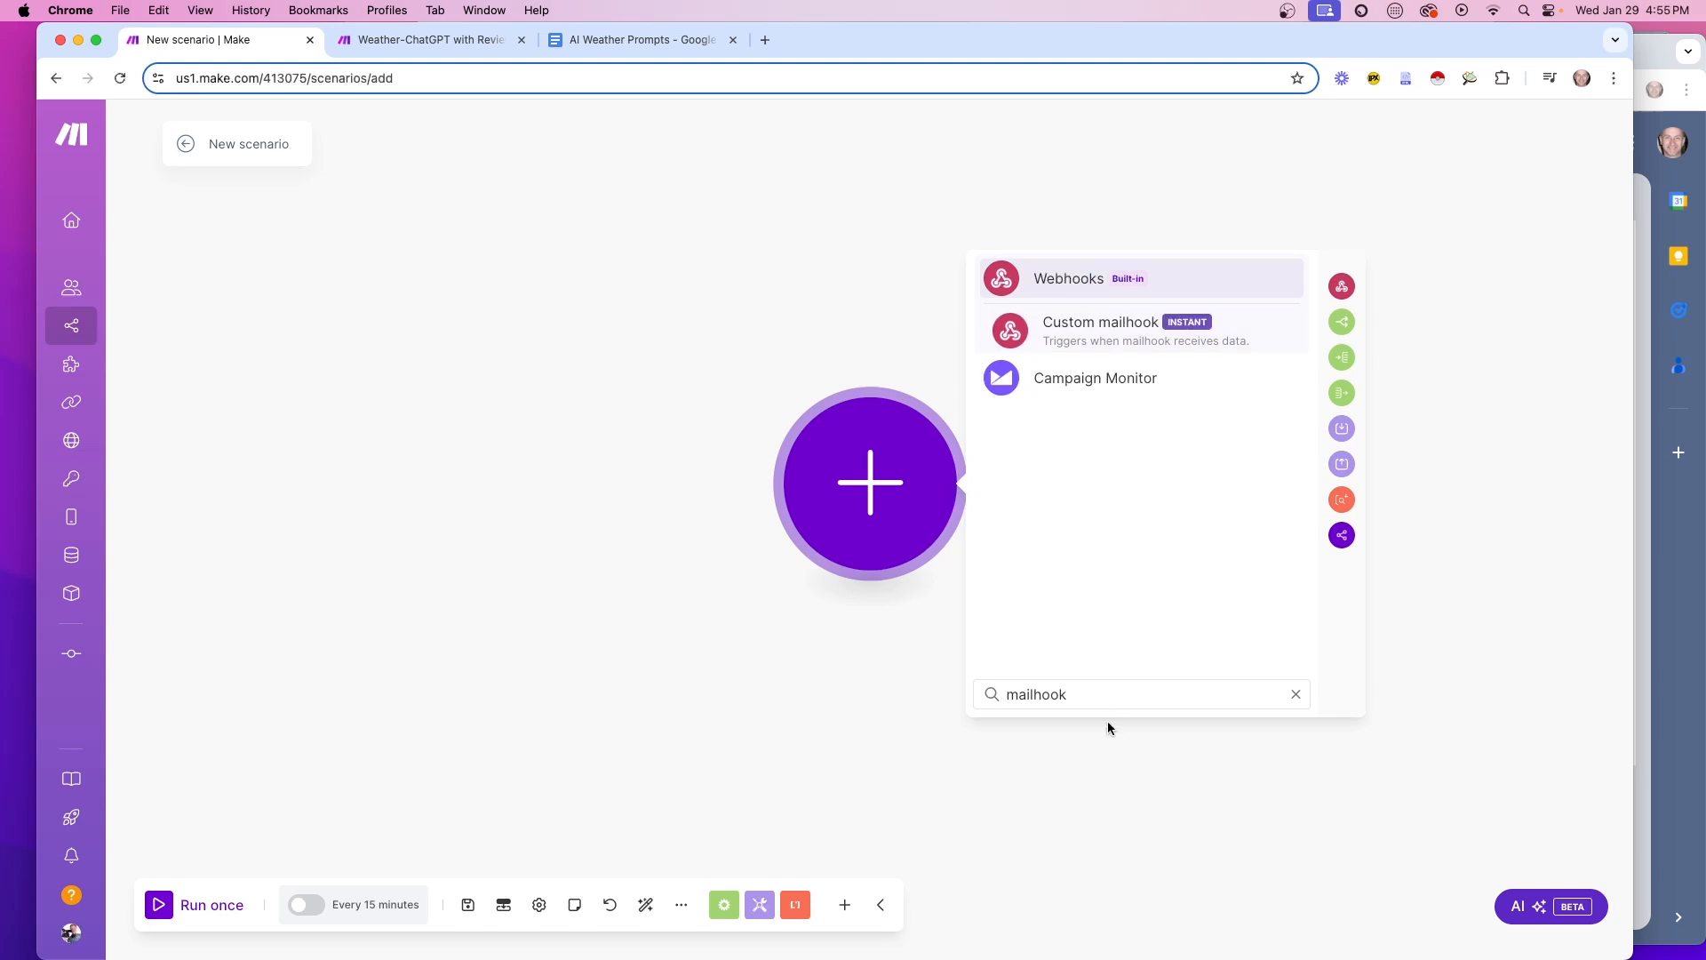
left_click_drag(1071, 693, 995, 693)
type("webho")
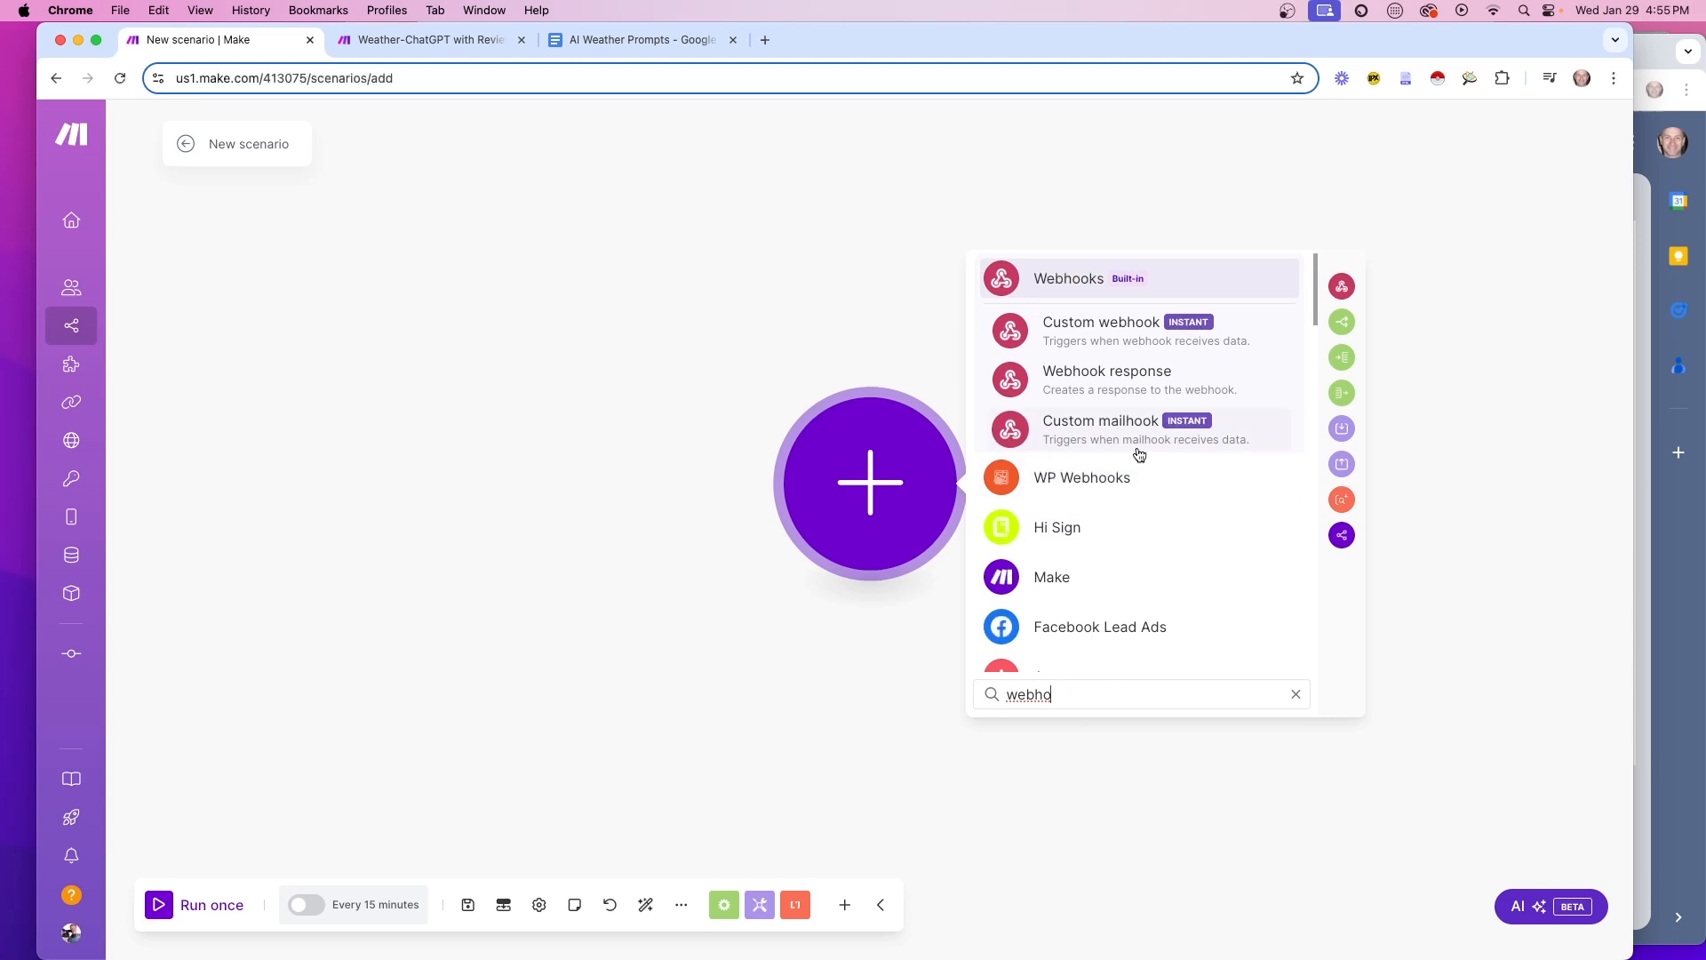
left_click(1105, 435)
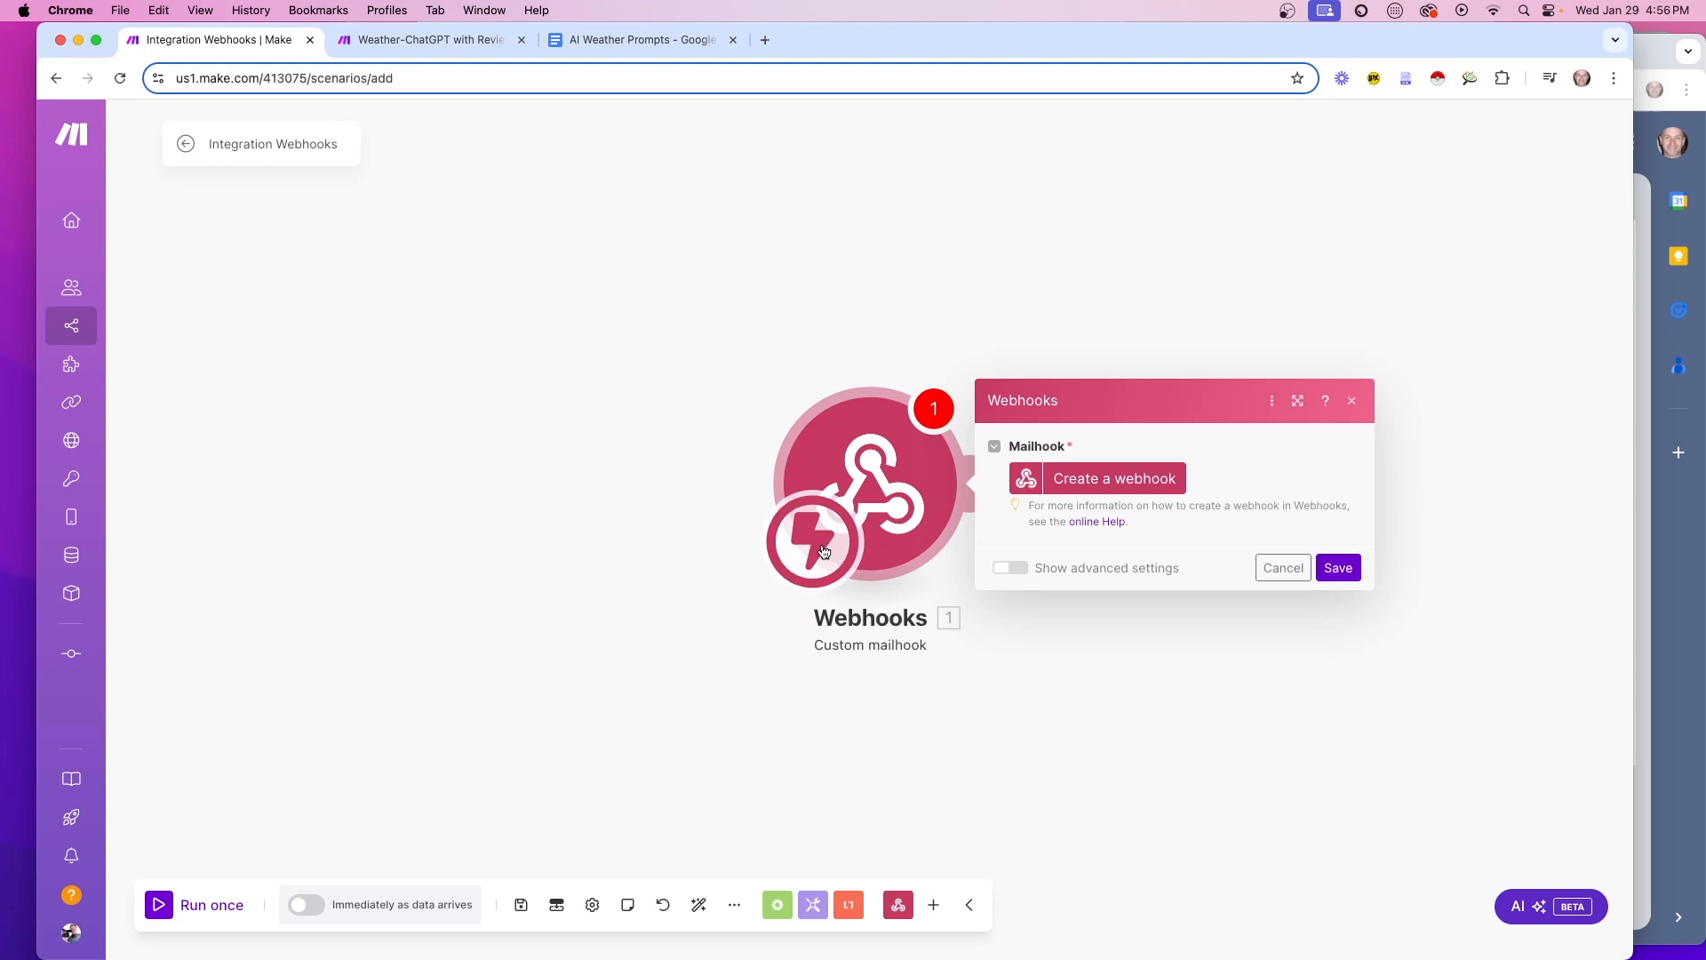
Create a mailhook named Weather Hook, copy its address, and discard the settings
left_click(1142, 484)
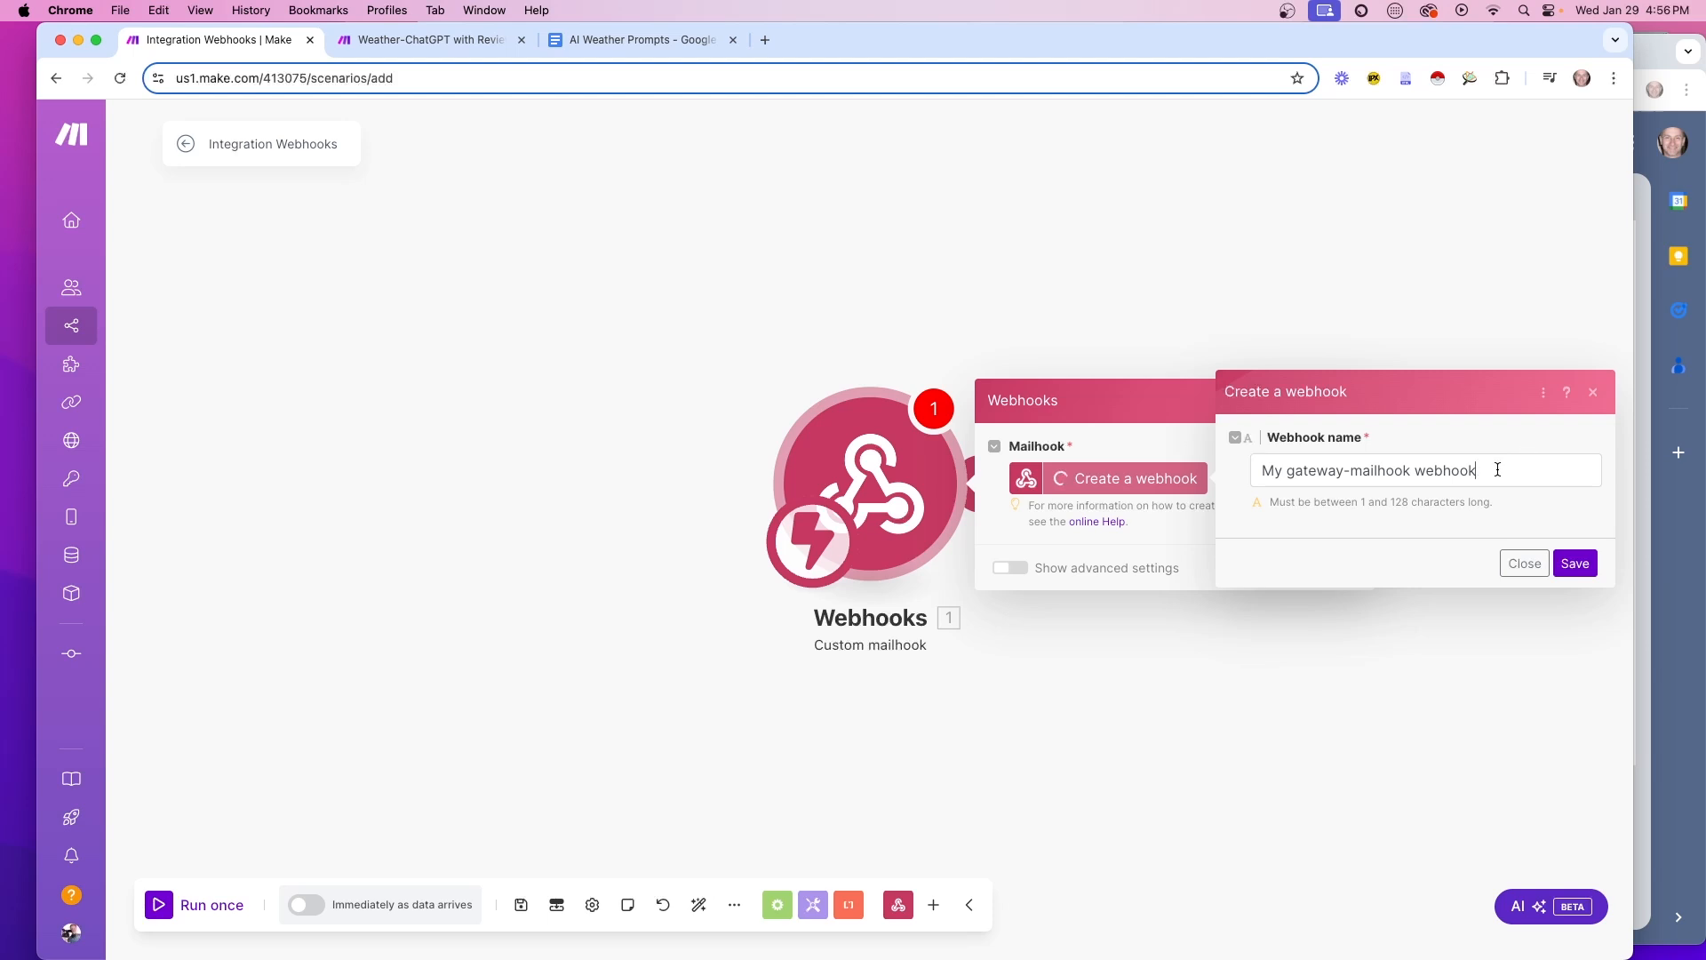
left_click_drag(1507, 464, 1247, 451)
type("Weather Hook")
key("Return")
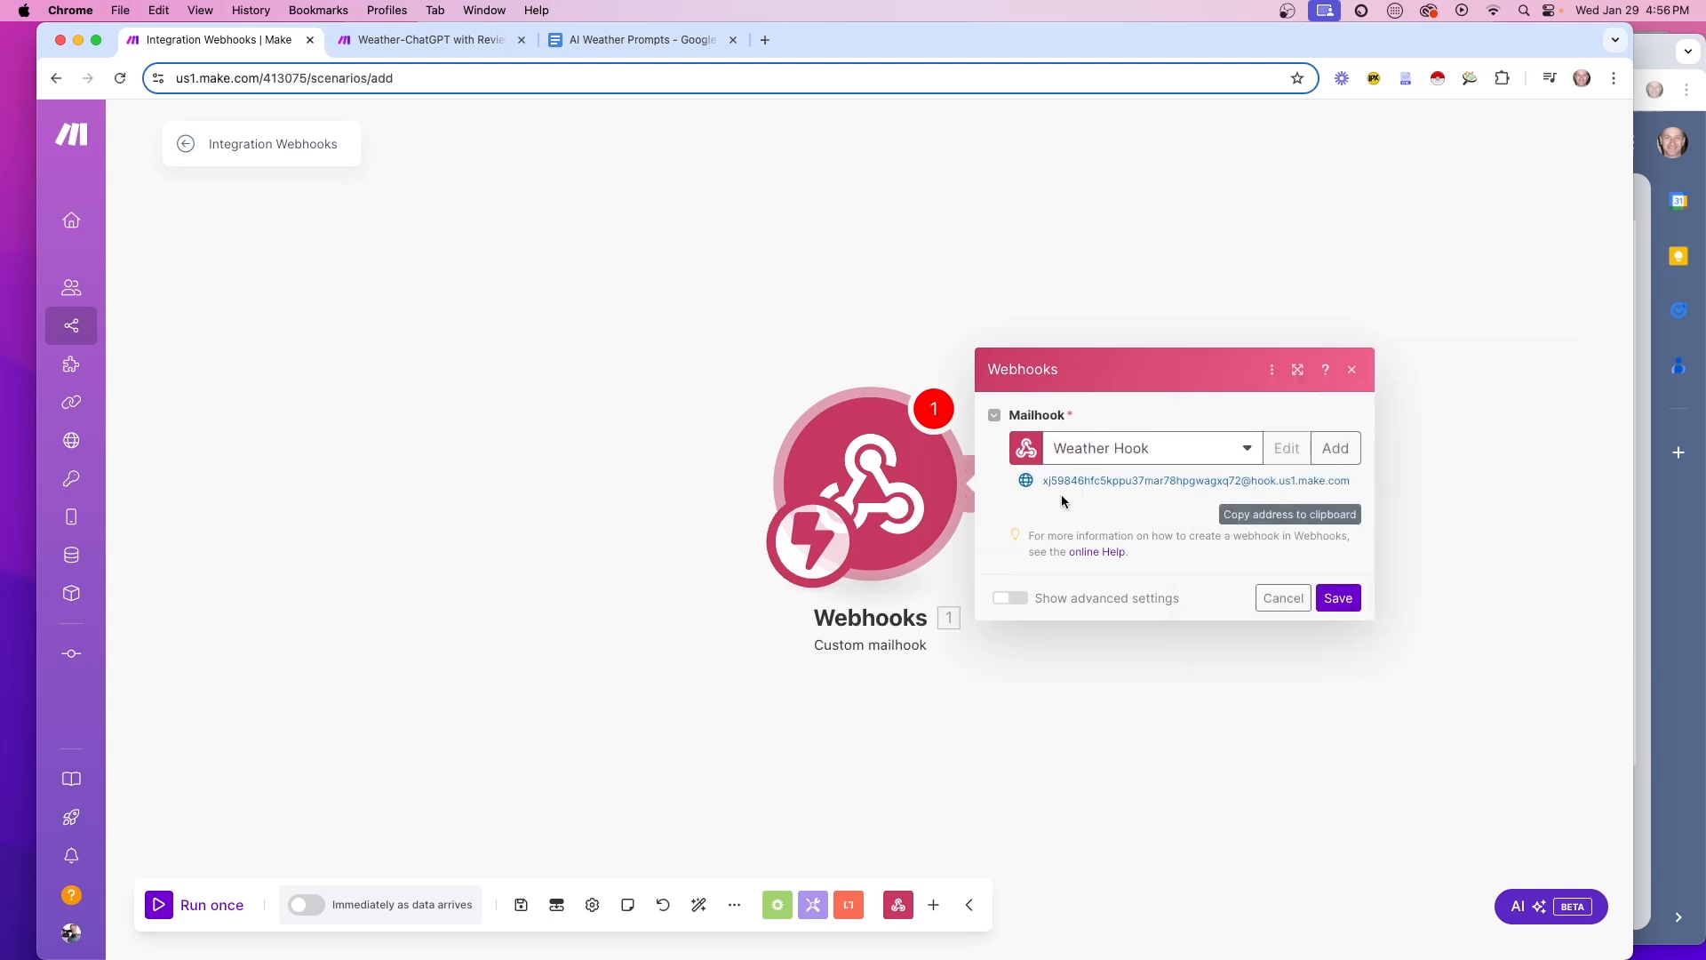
left_click(1262, 517)
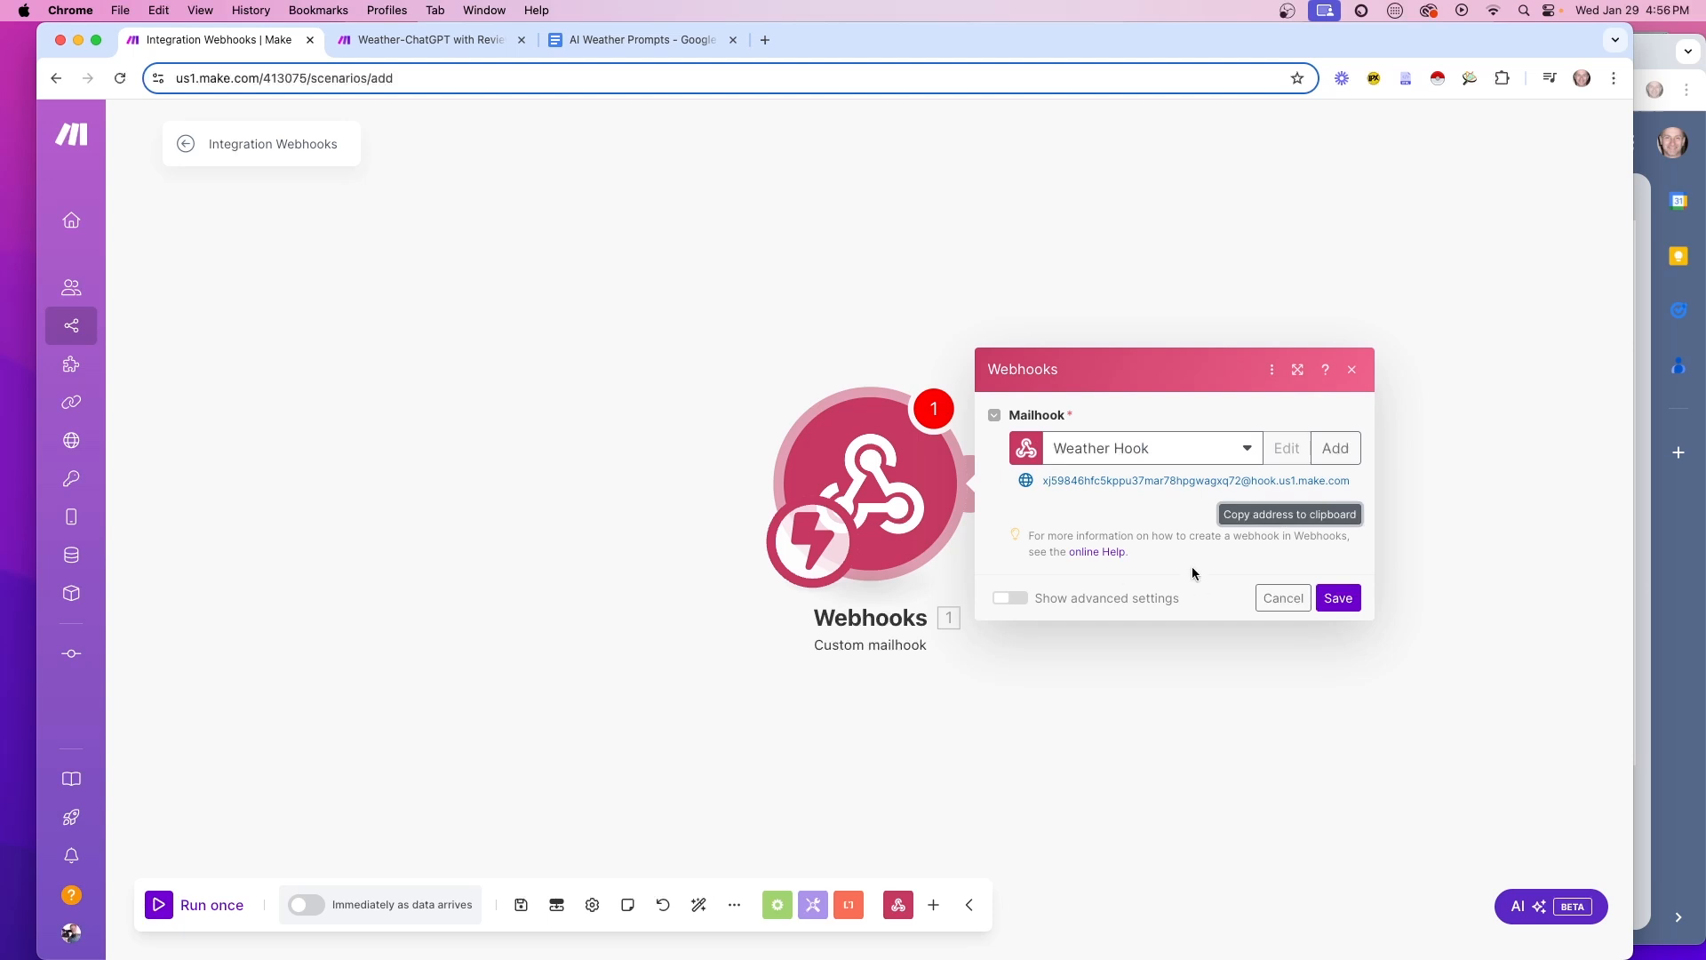
left_click(1271, 597)
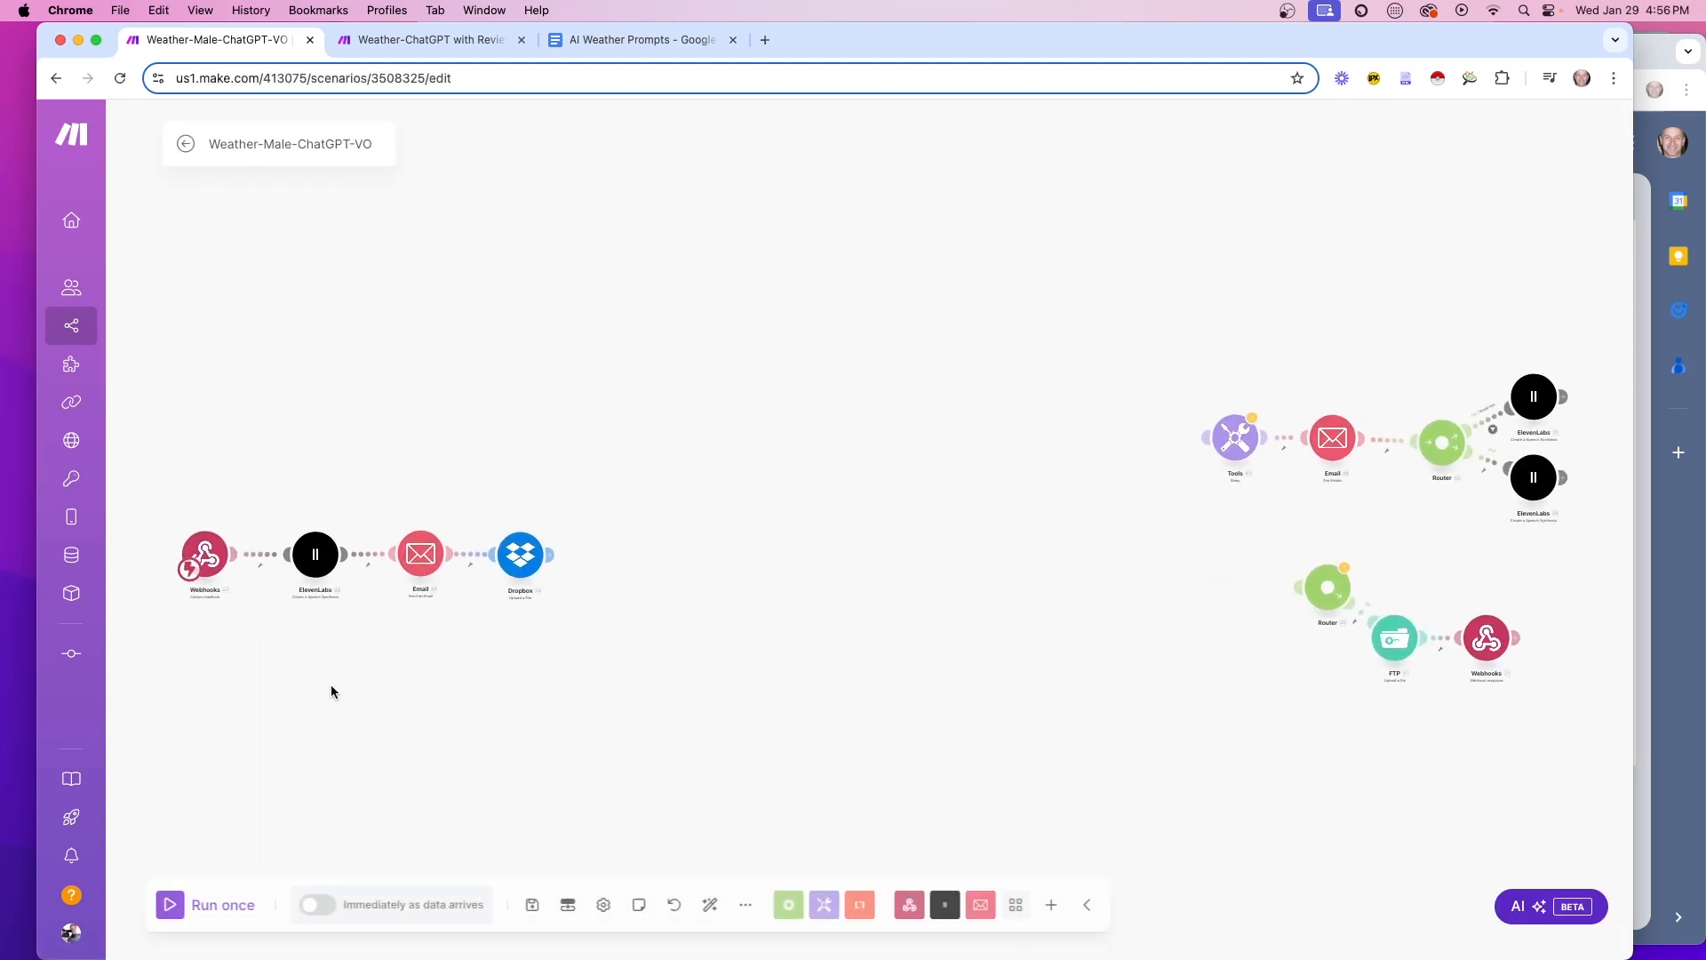
Replace the ElevenLabs Text mapping with Webhooks > Text and save the module
scroll(632, 700, "up", 5)
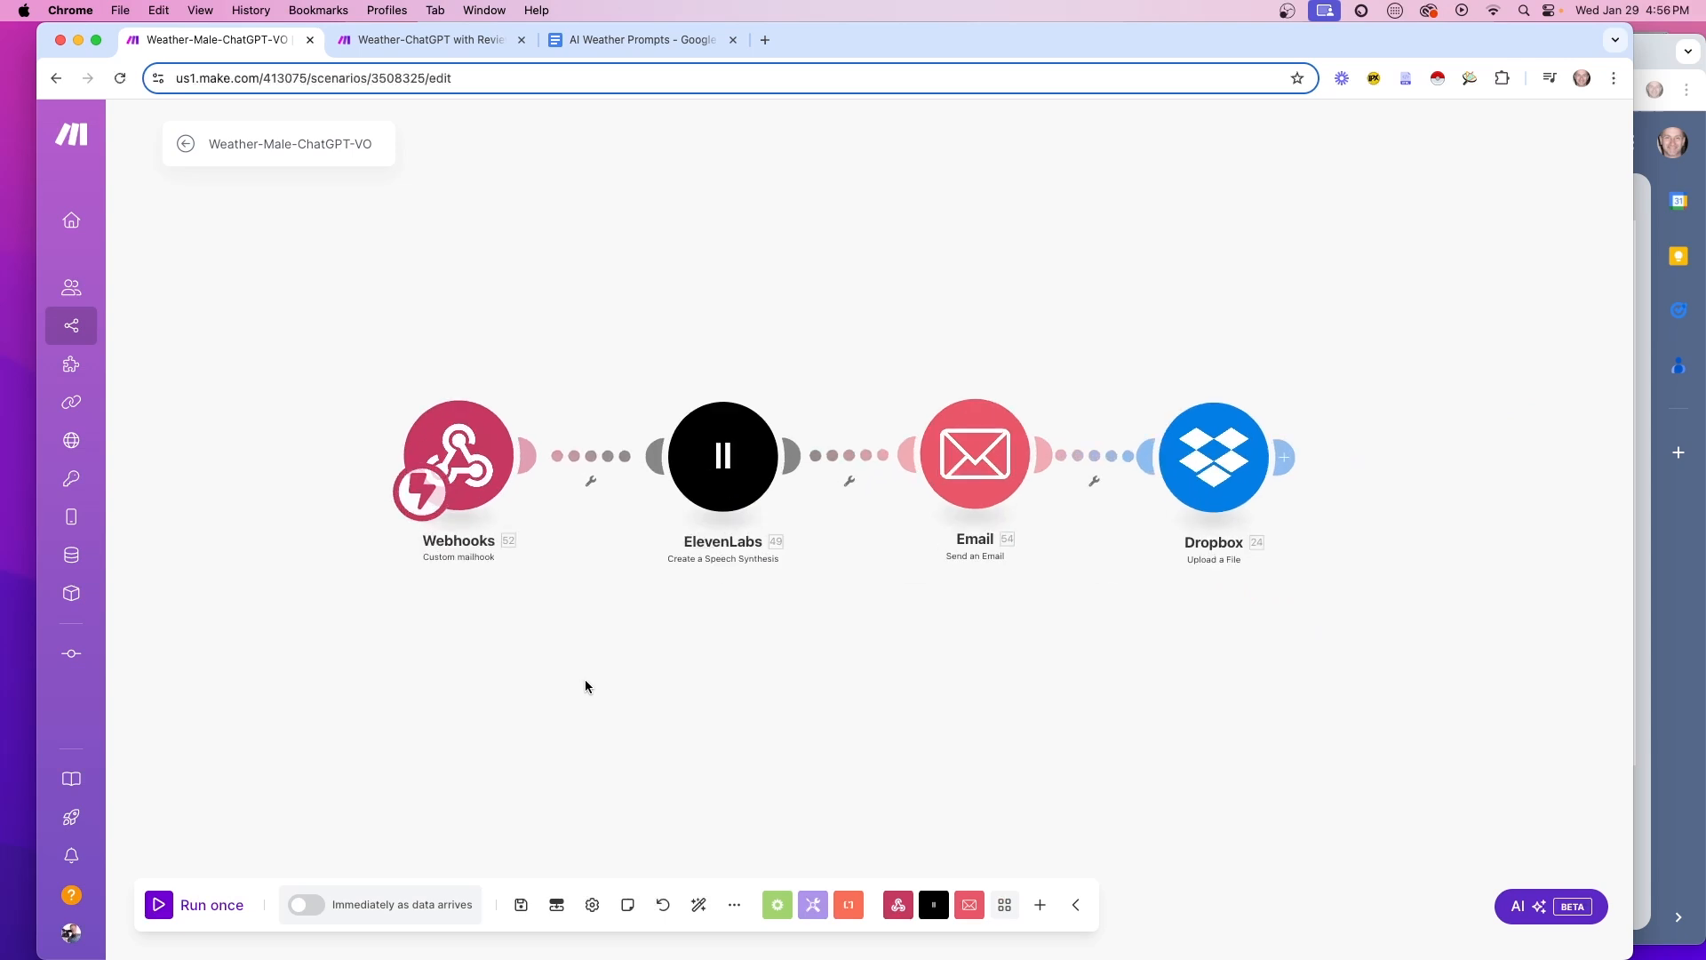
left_click_drag(915, 675, 780, 718)
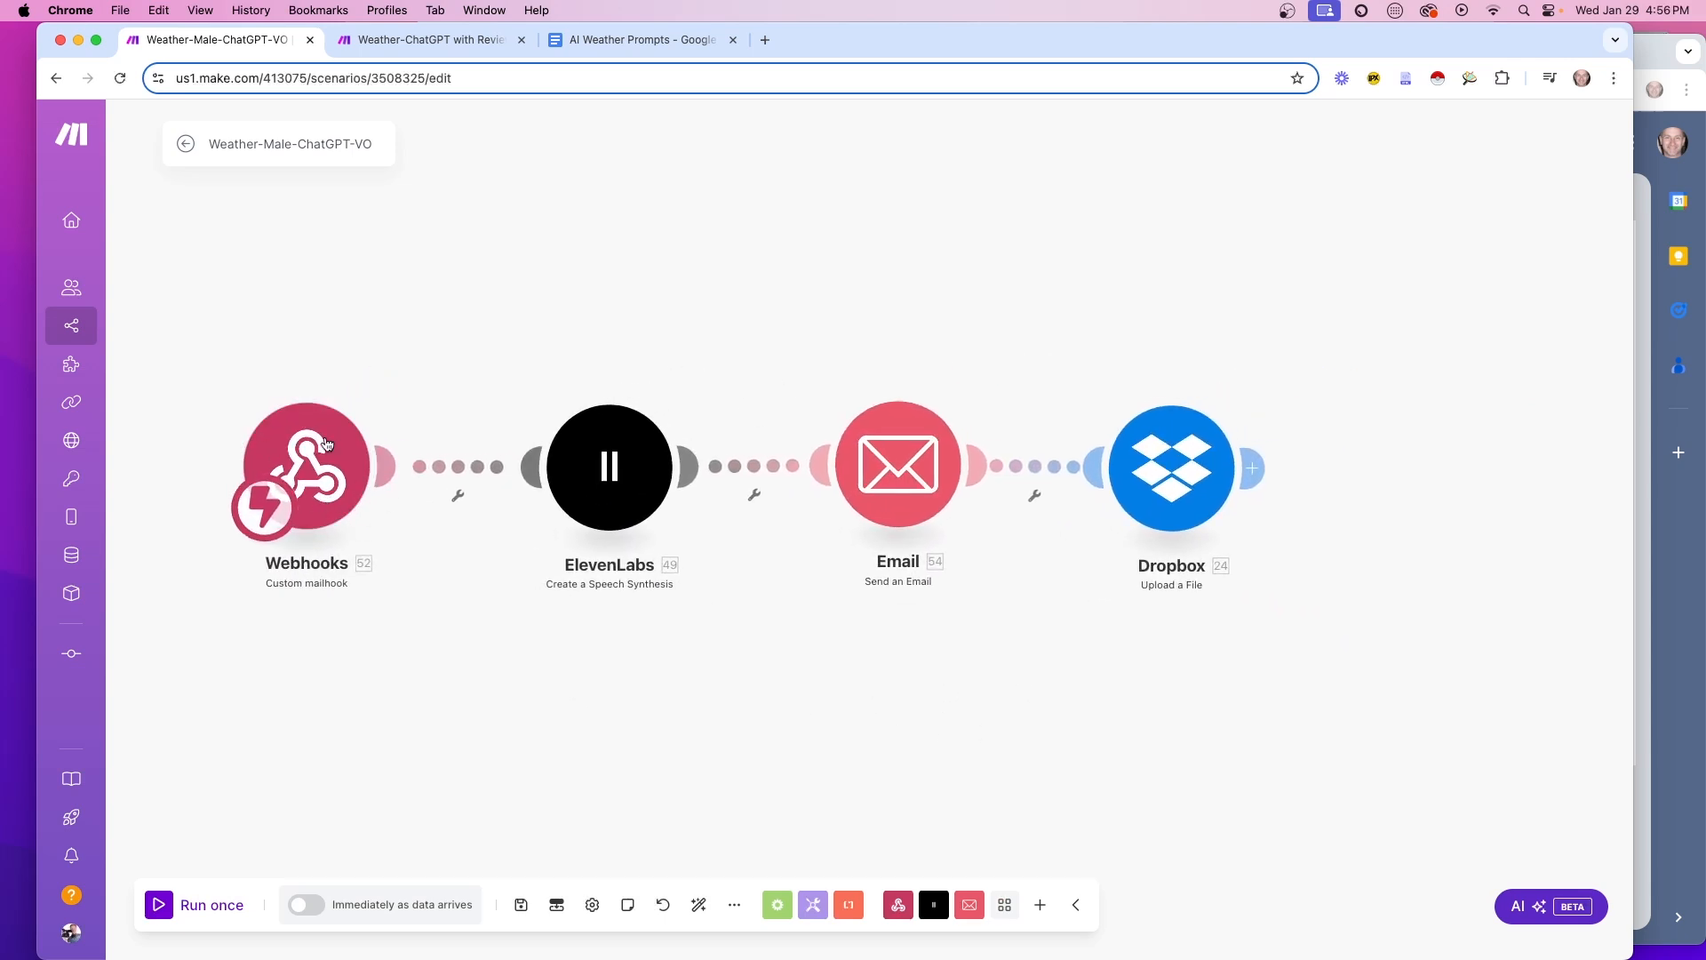
left_click(600, 507)
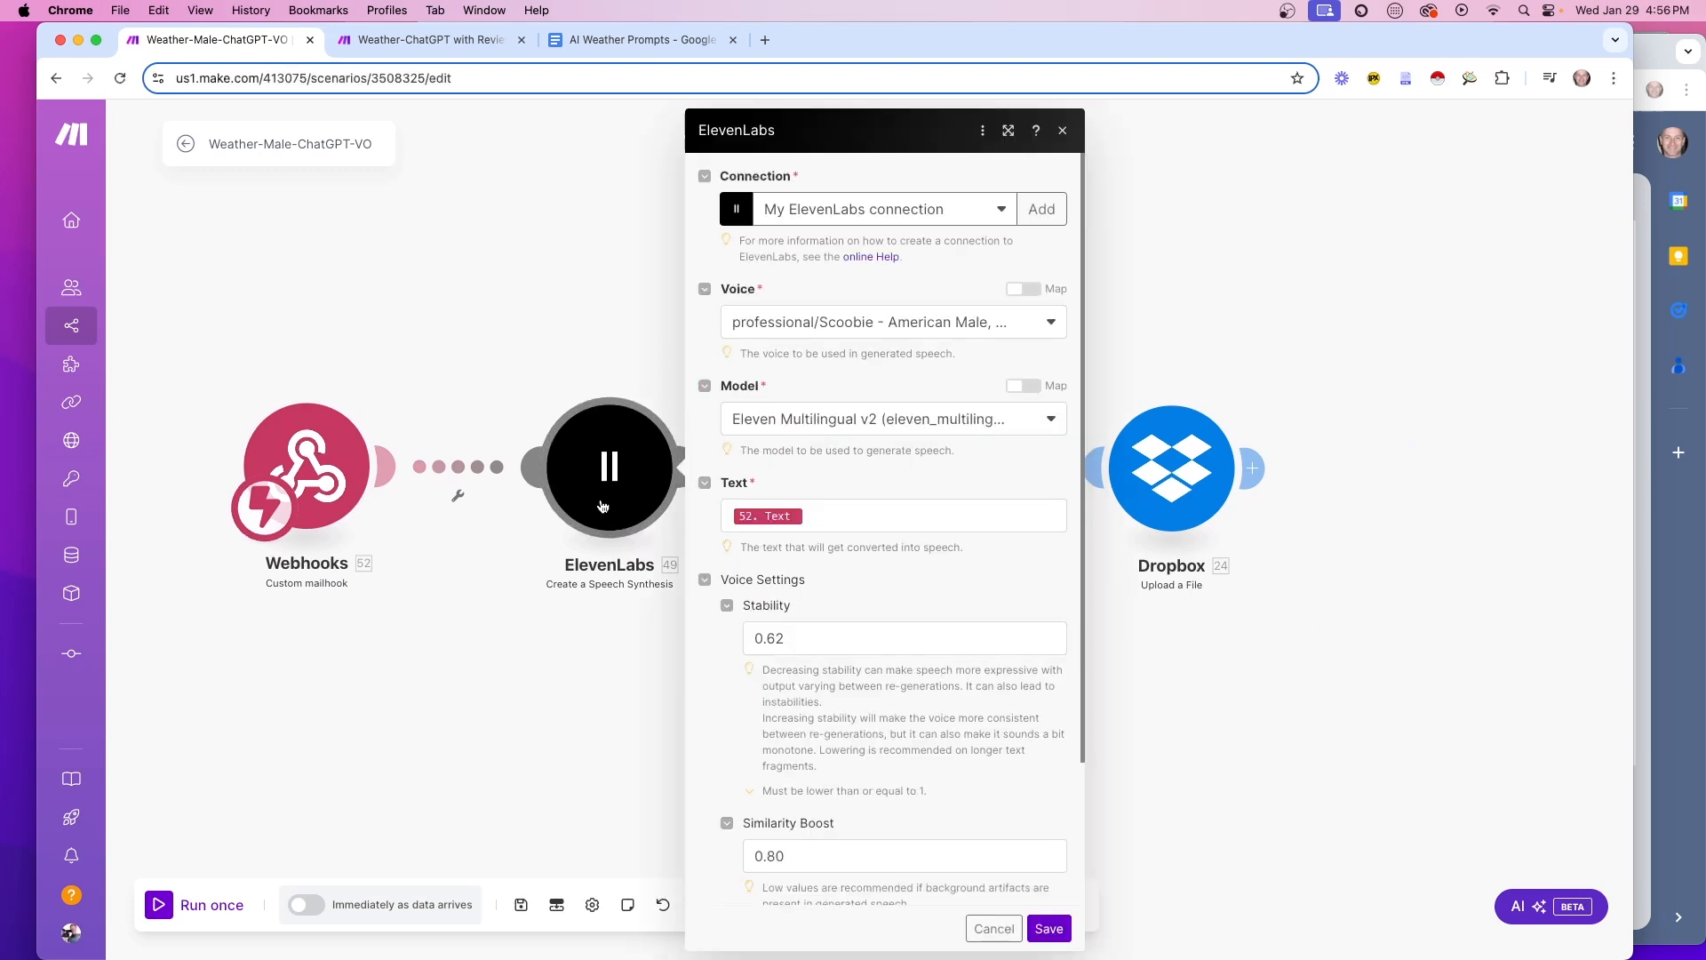
left_click(811, 525)
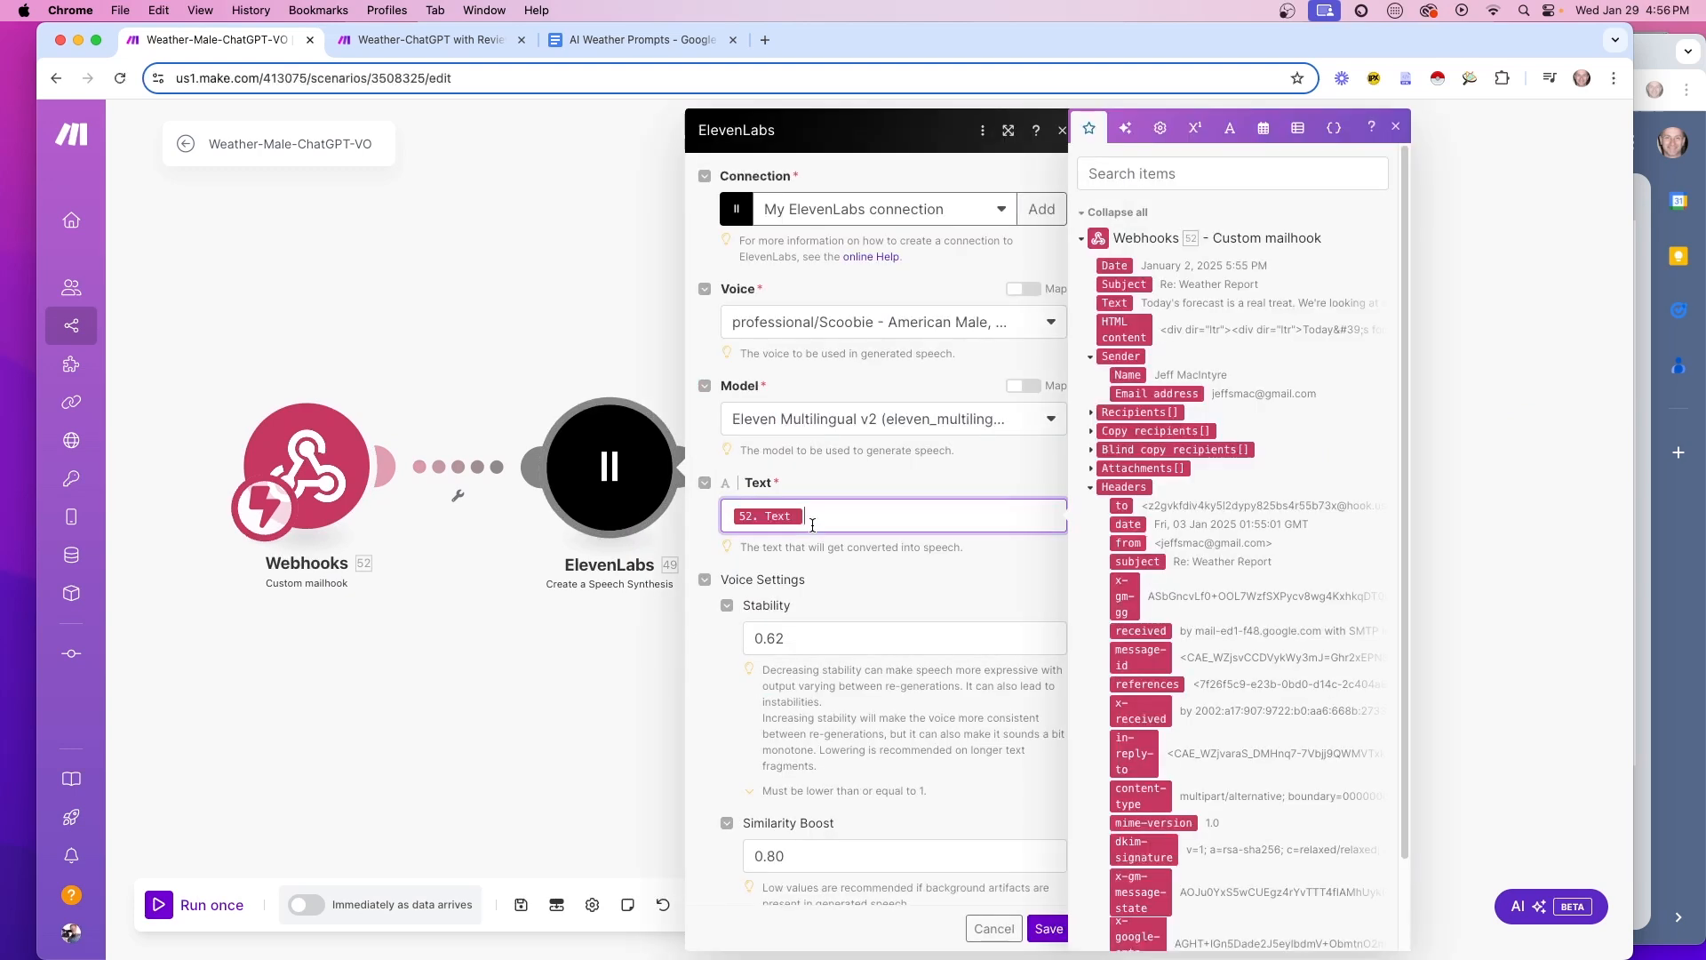
key("BackSpace")
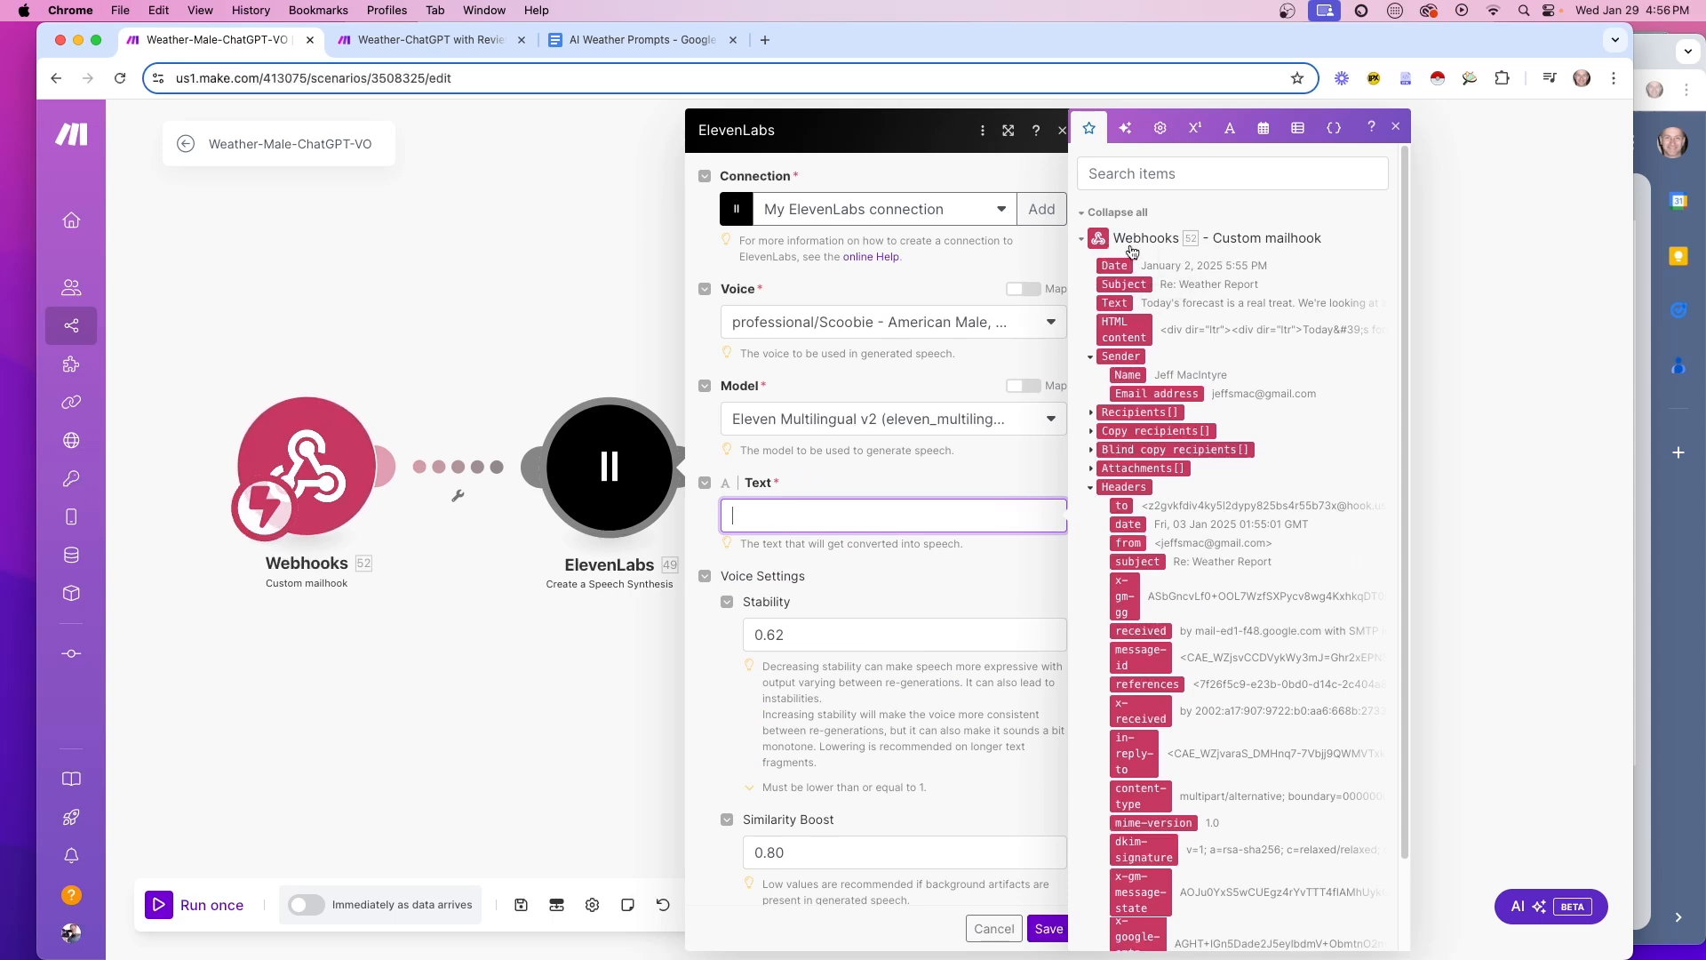
scroll(1204, 702, "down", 2)
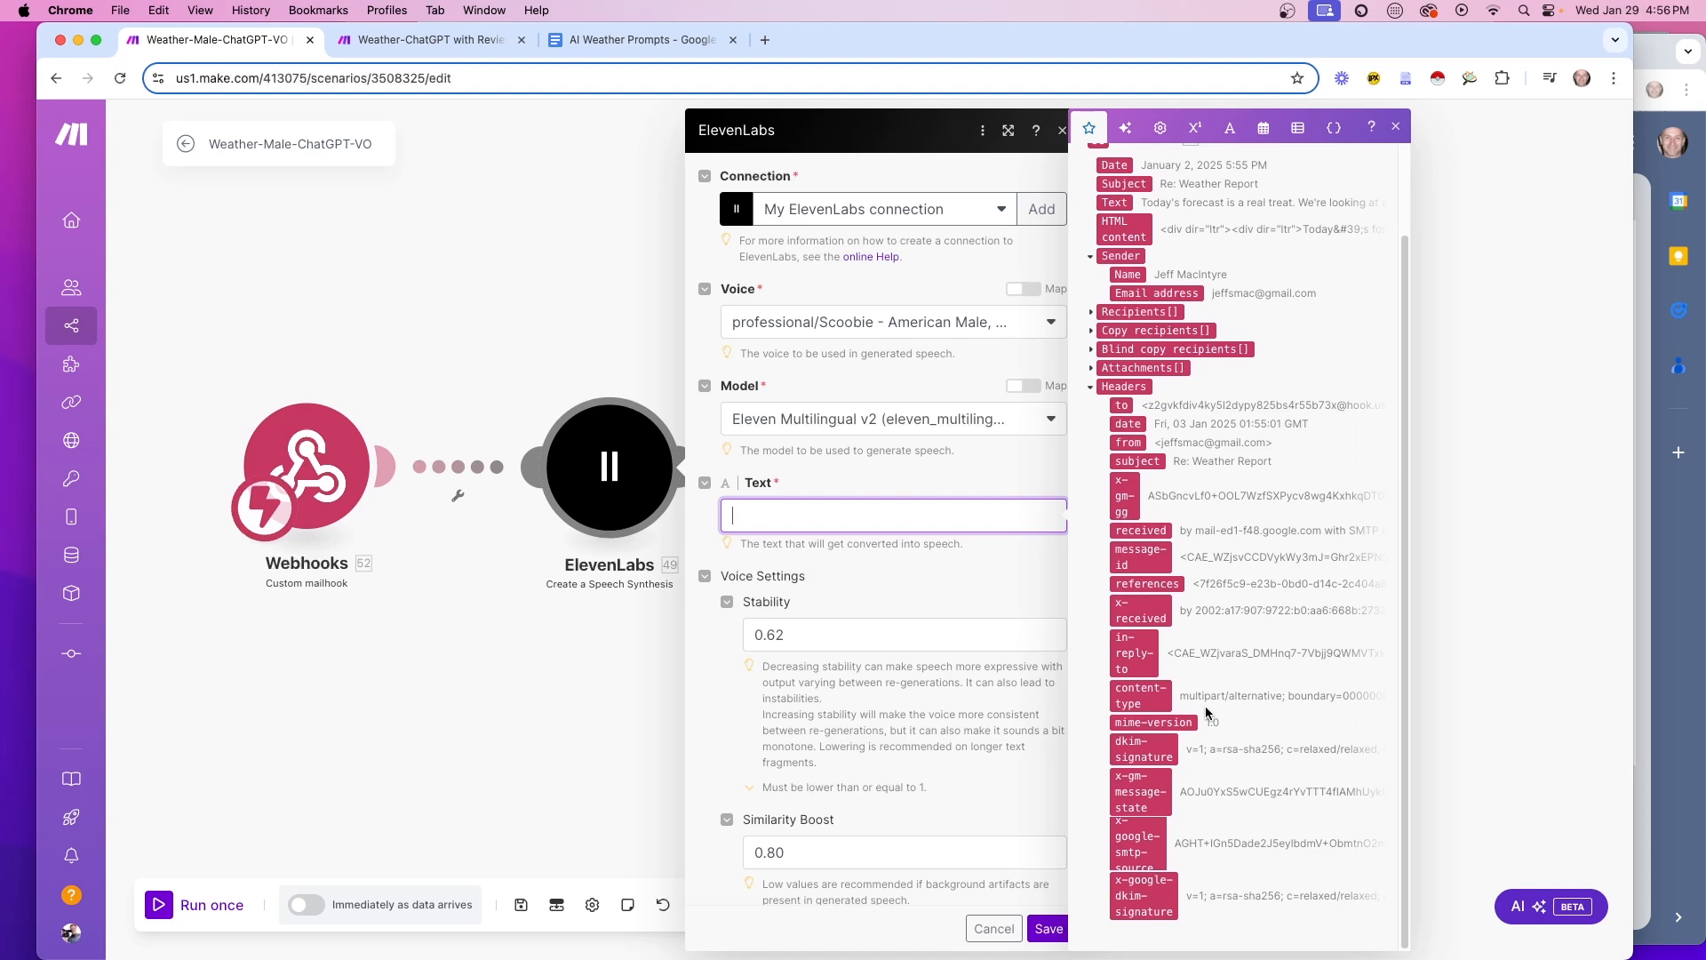
scroll(1207, 706, "up", 2)
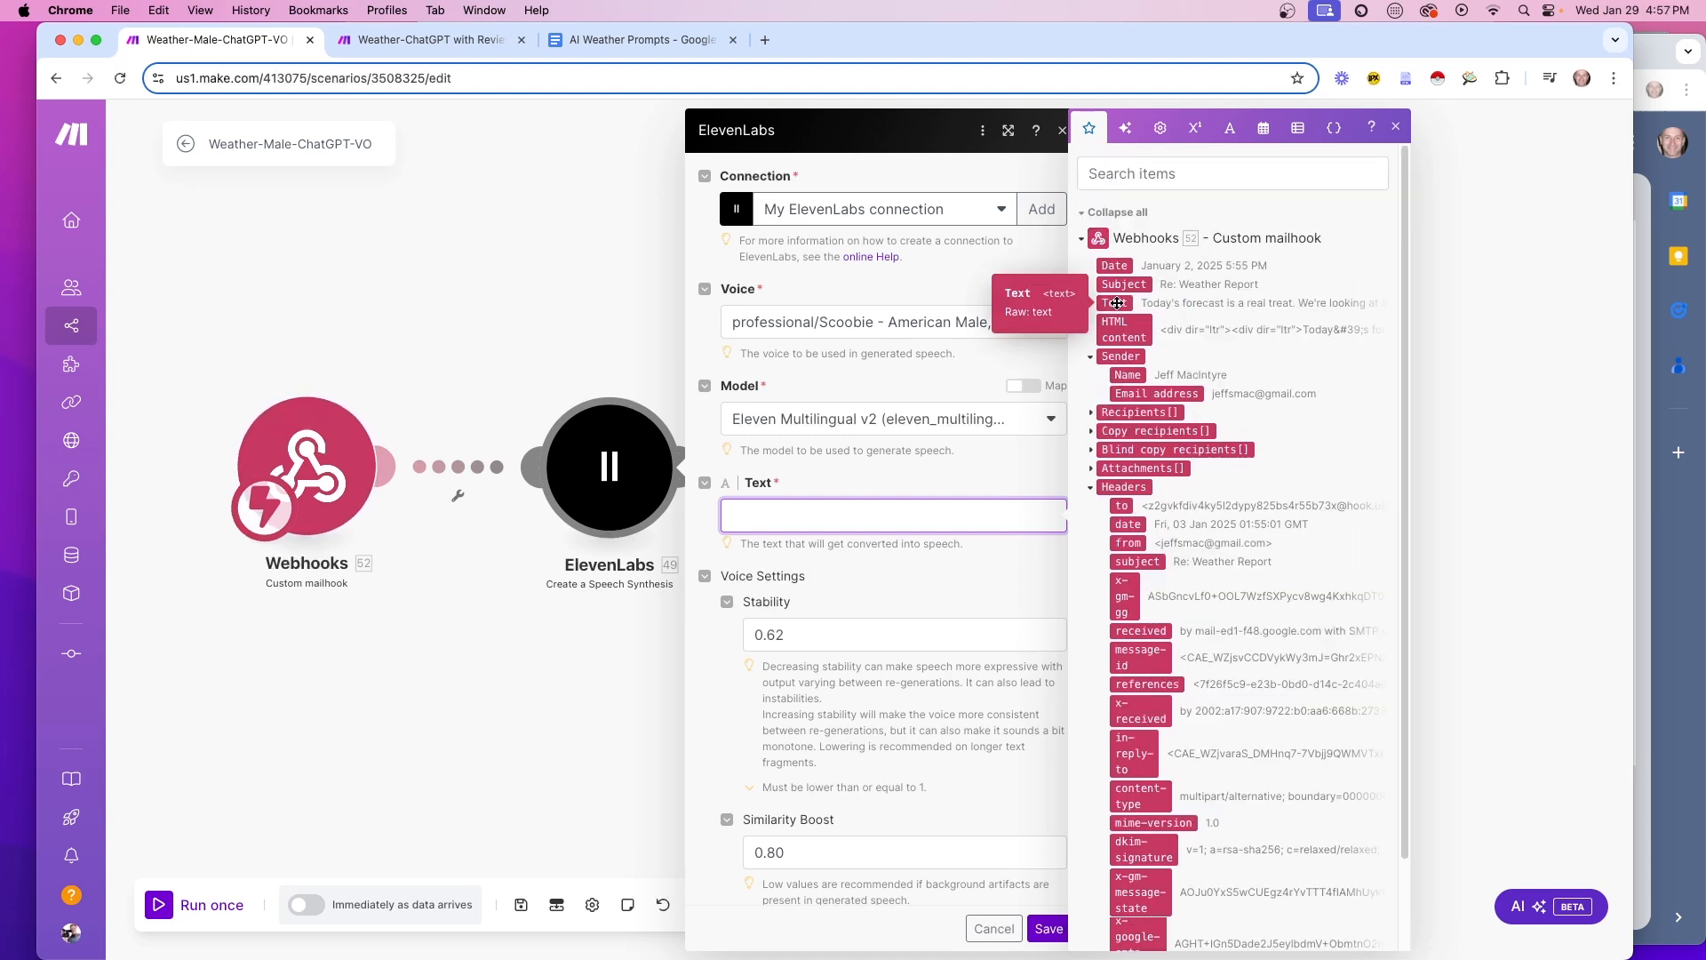
left_click(1116, 303)
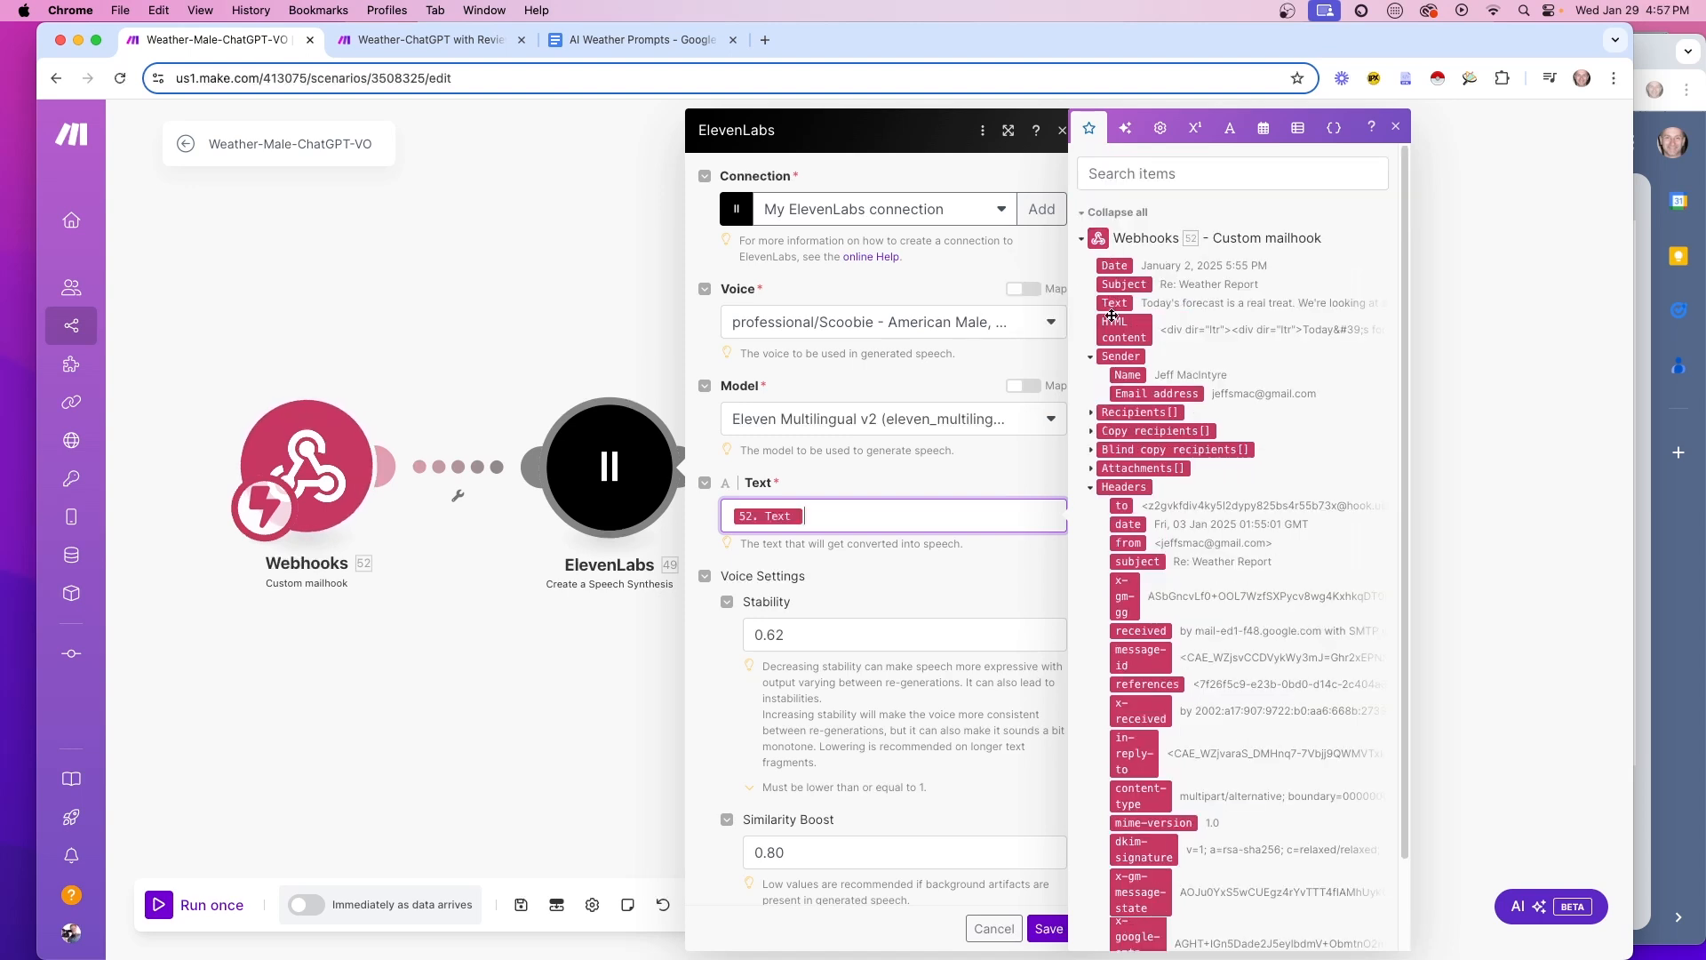
left_click(998, 606)
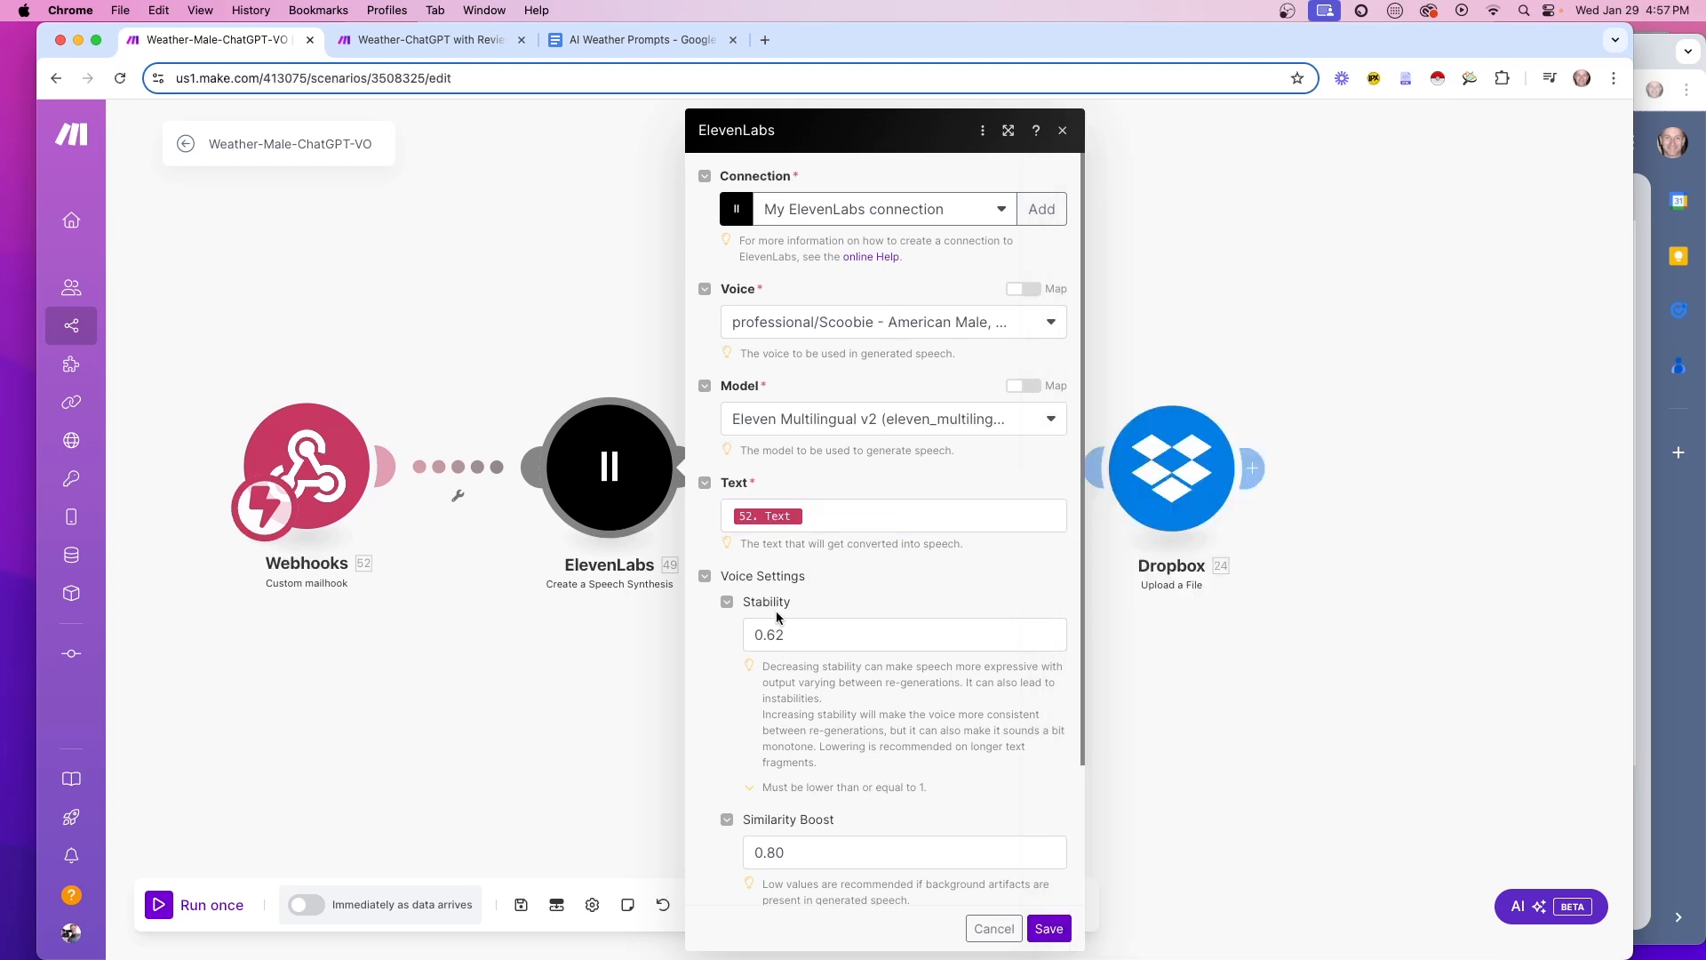
left_click(1048, 928)
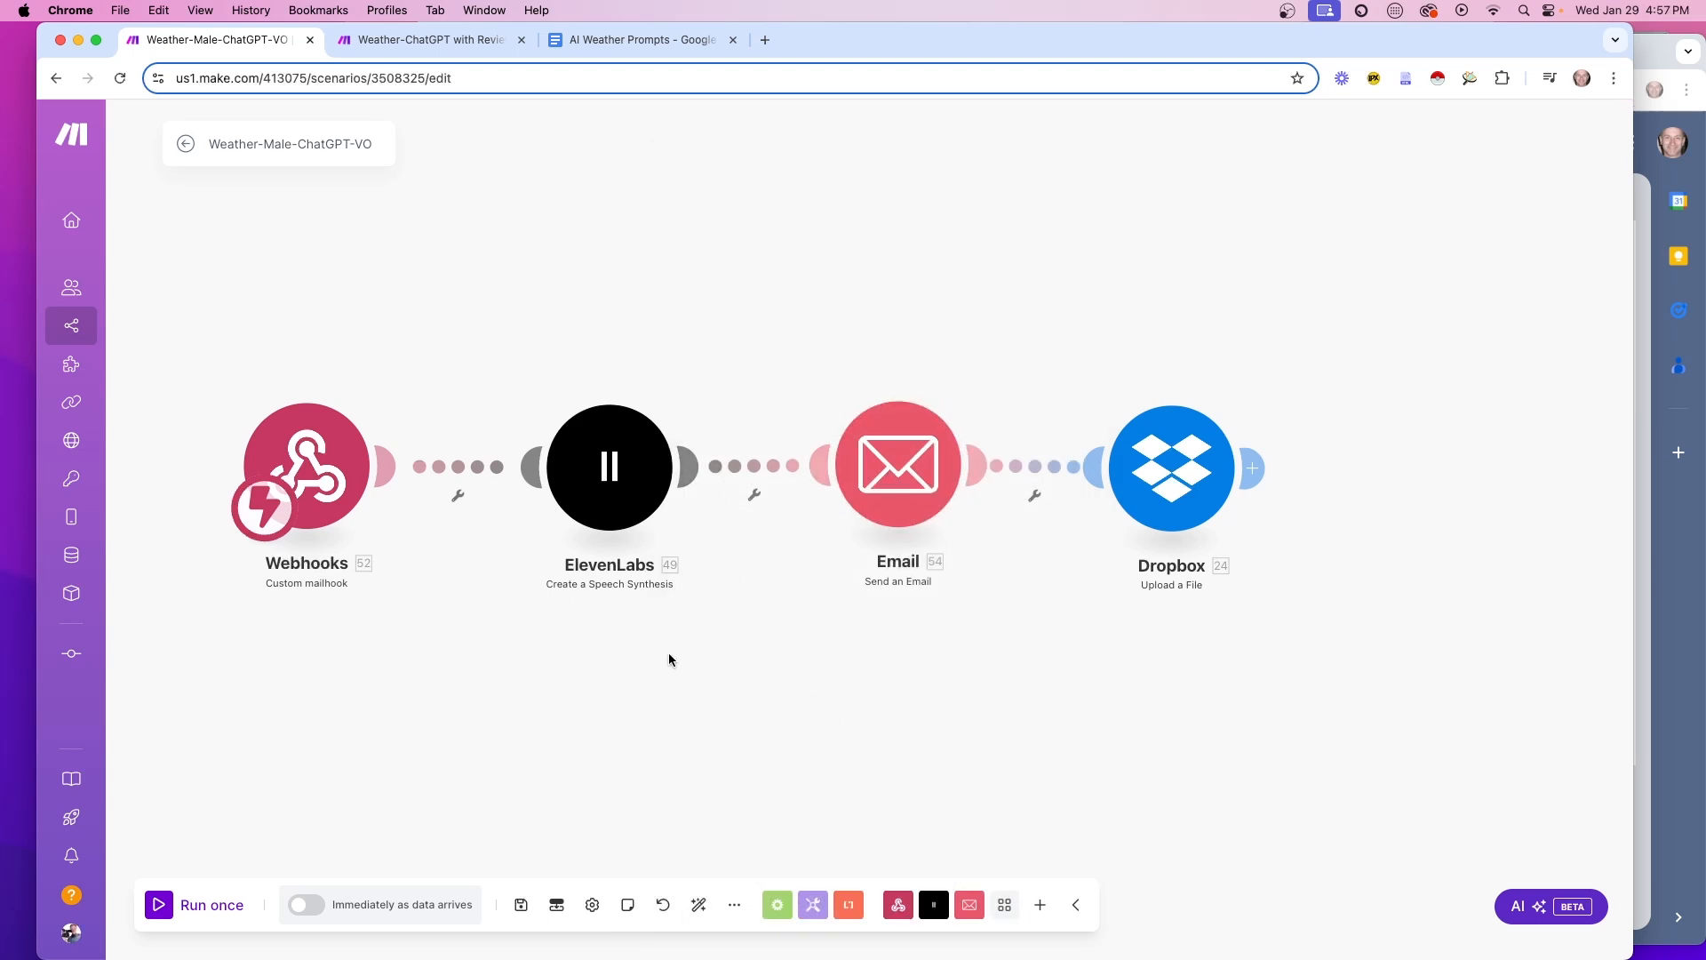
Review the Email module's settings and close them unchanged
left_click(897, 464)
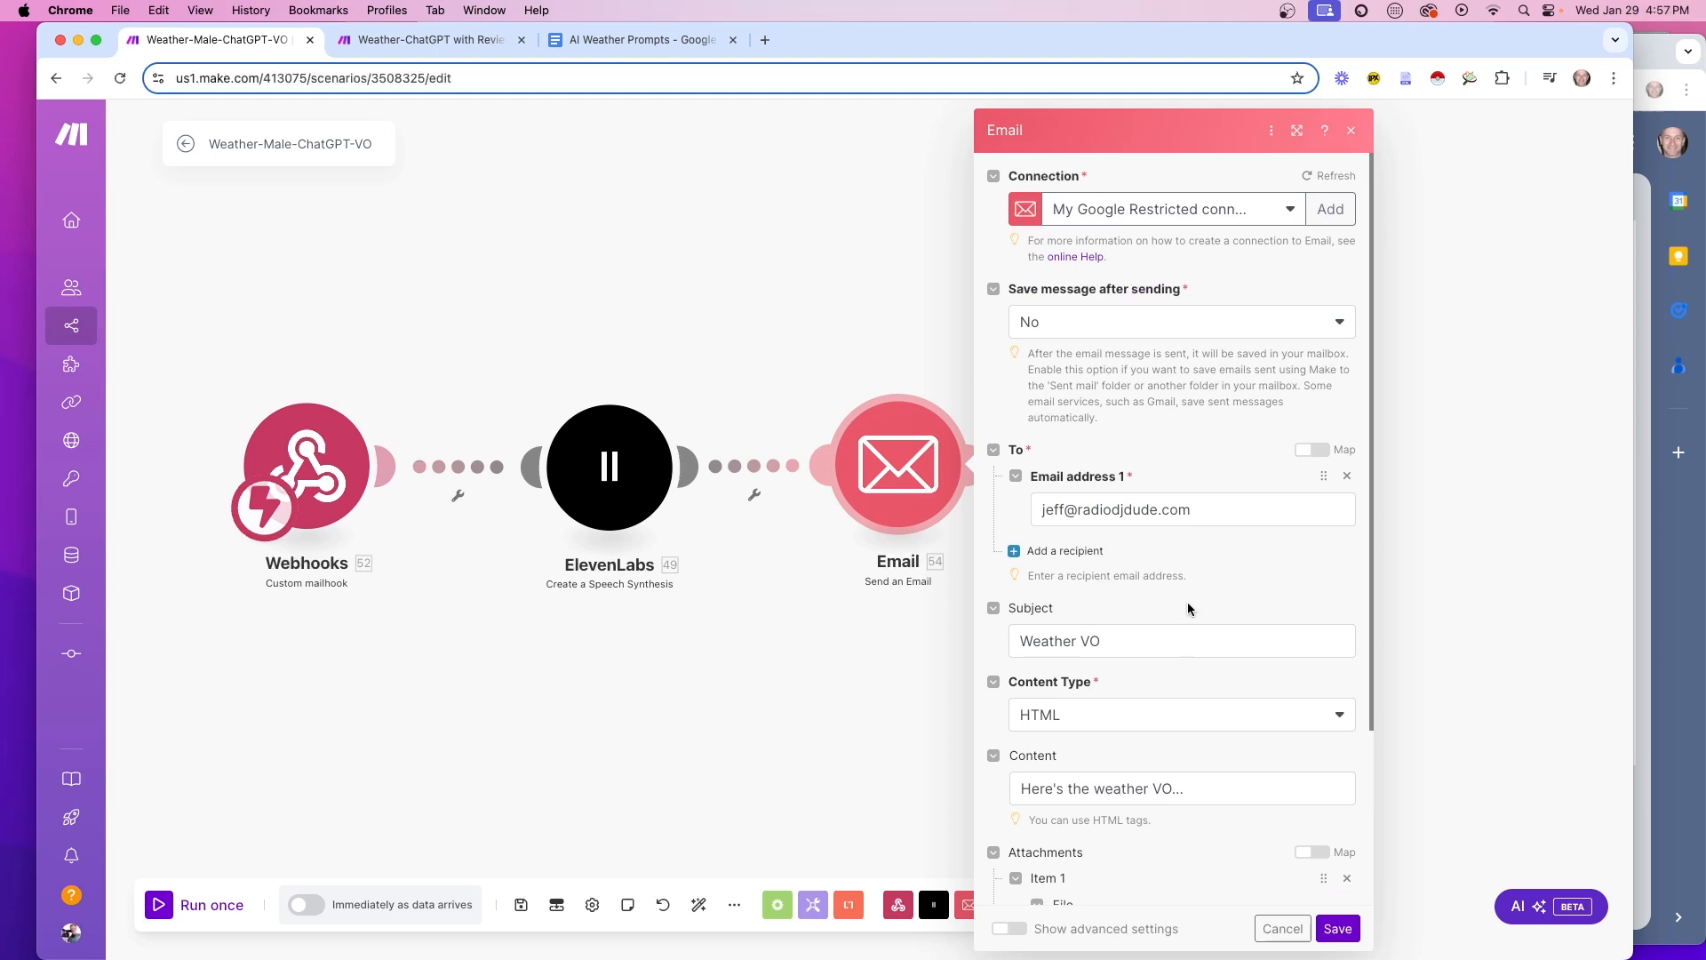
scroll(1172, 577, "down", 3)
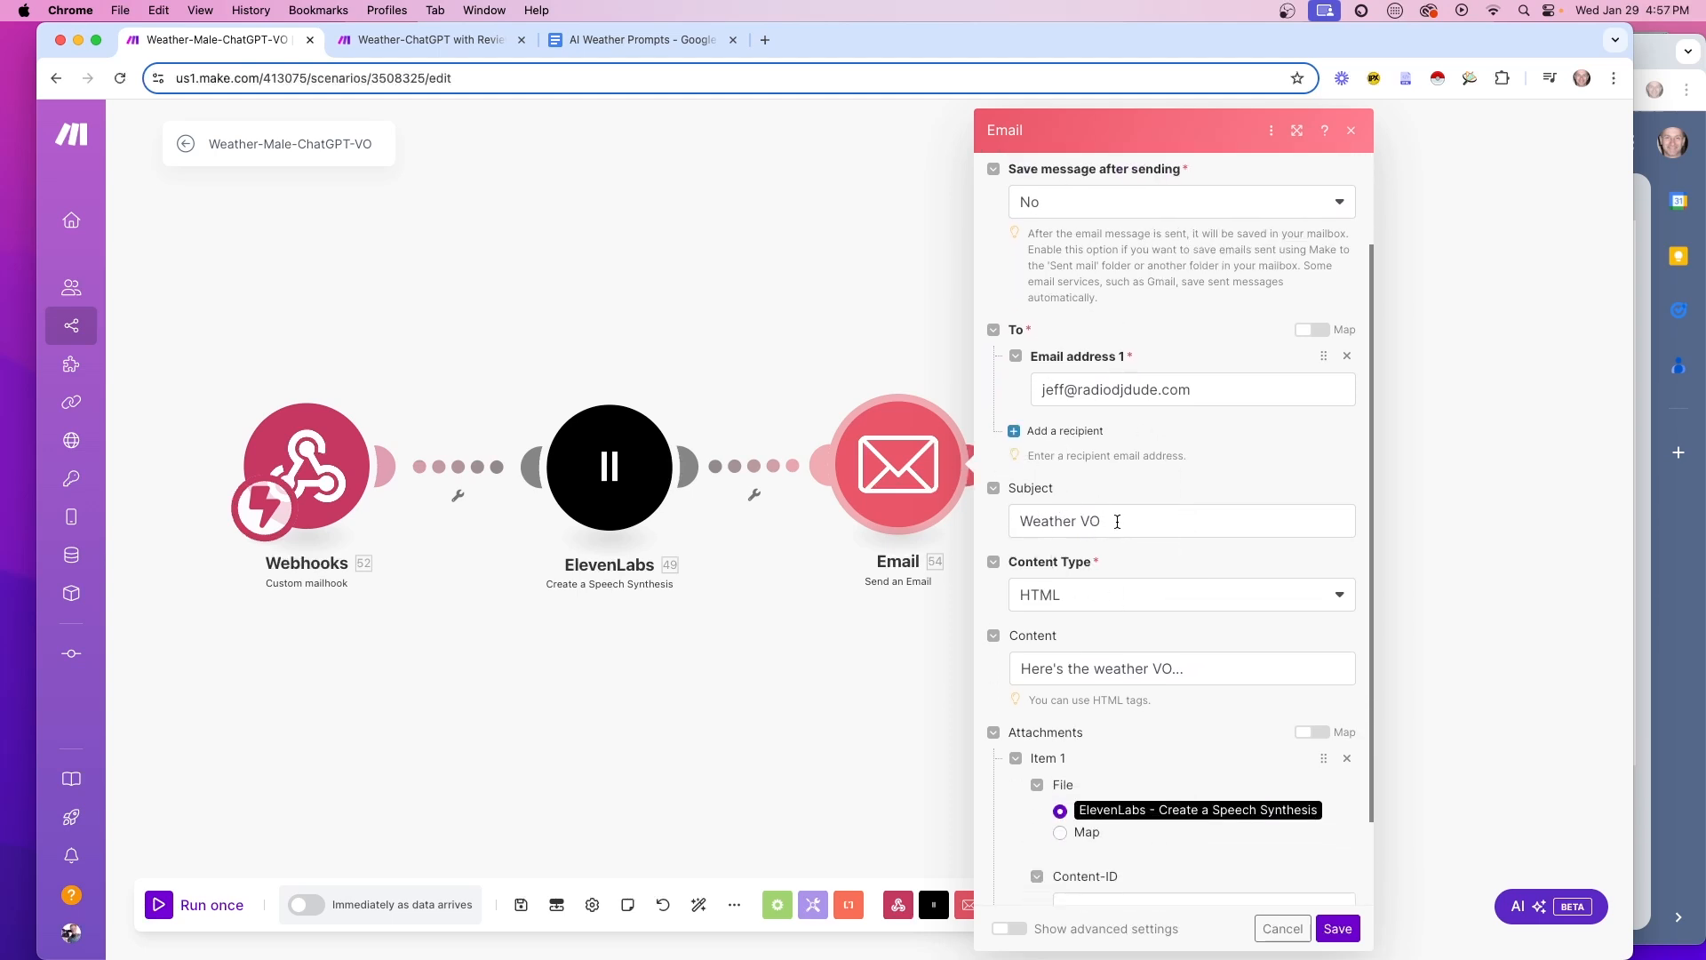
scroll(1194, 574, "down", 2)
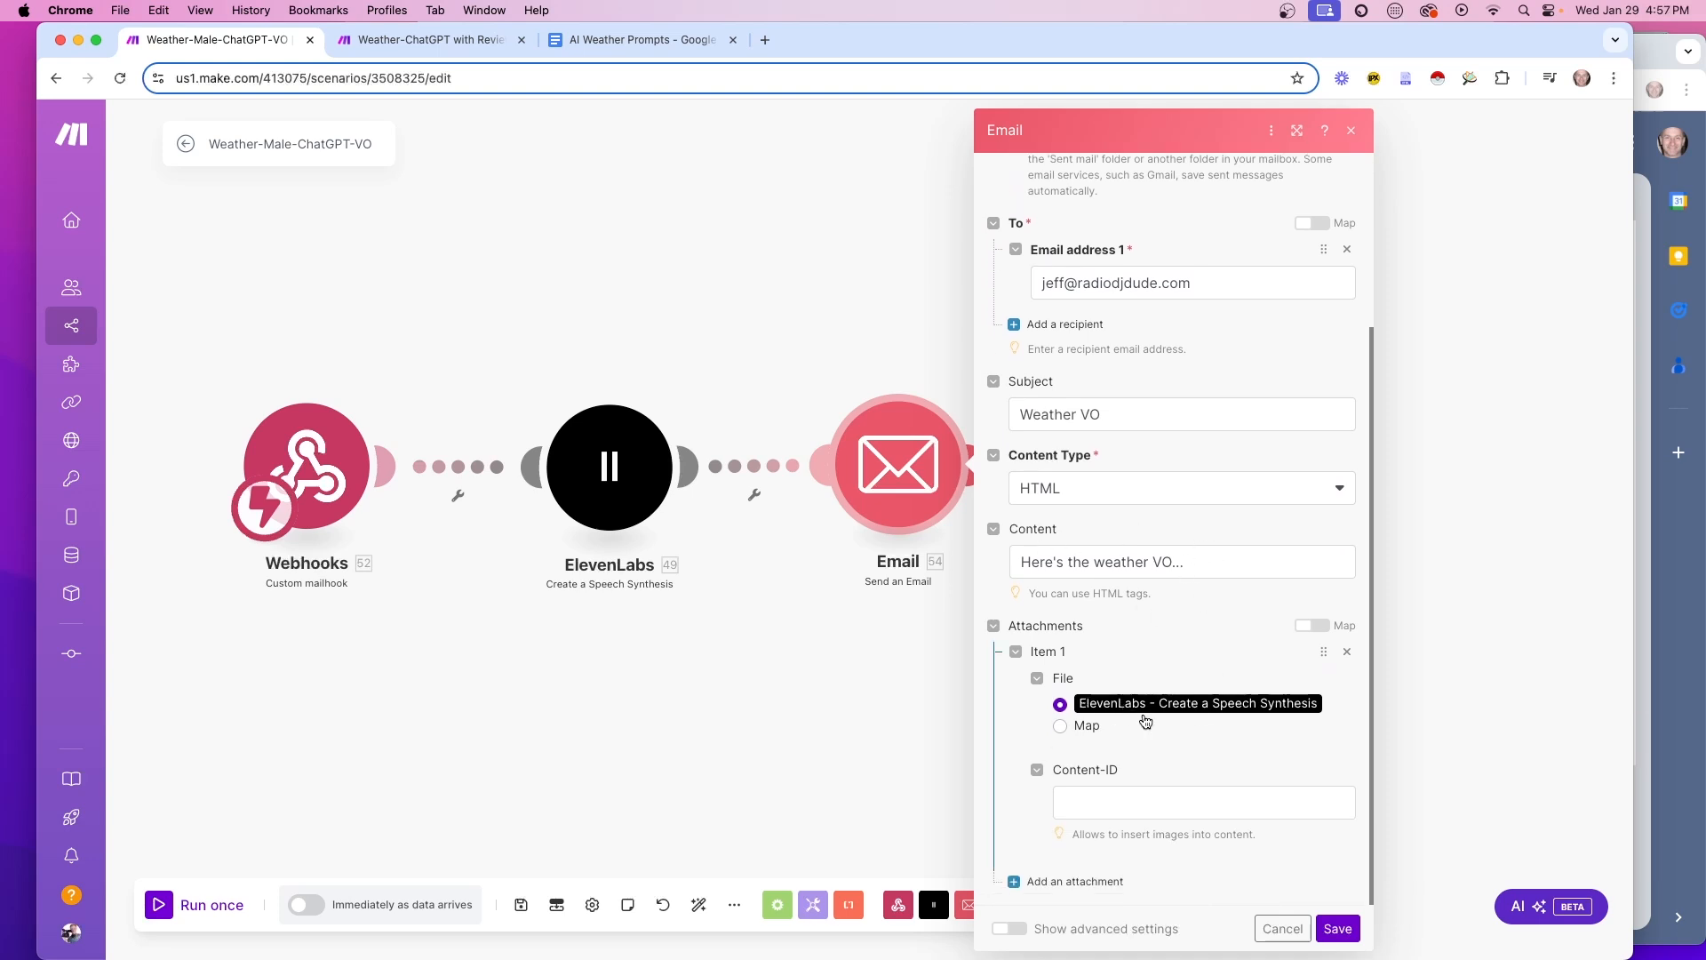
left_click(1337, 929)
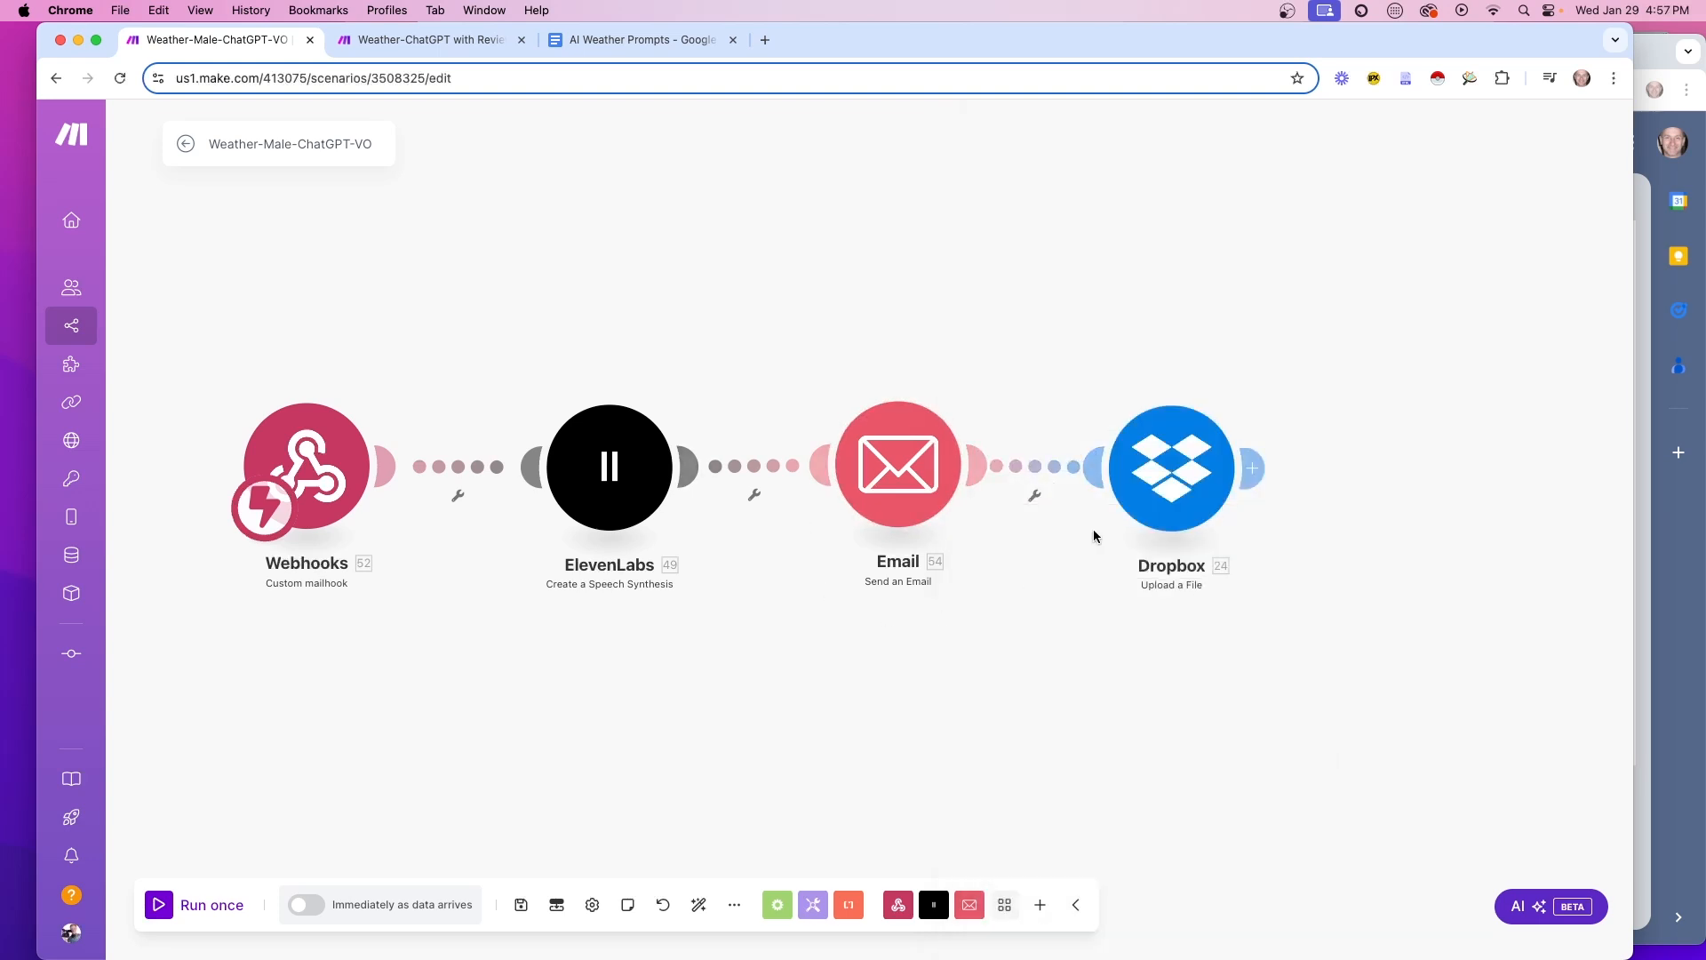
Check the Dropbox upload's weather.mp3 file name, then save the scenario
left_click(1131, 476)
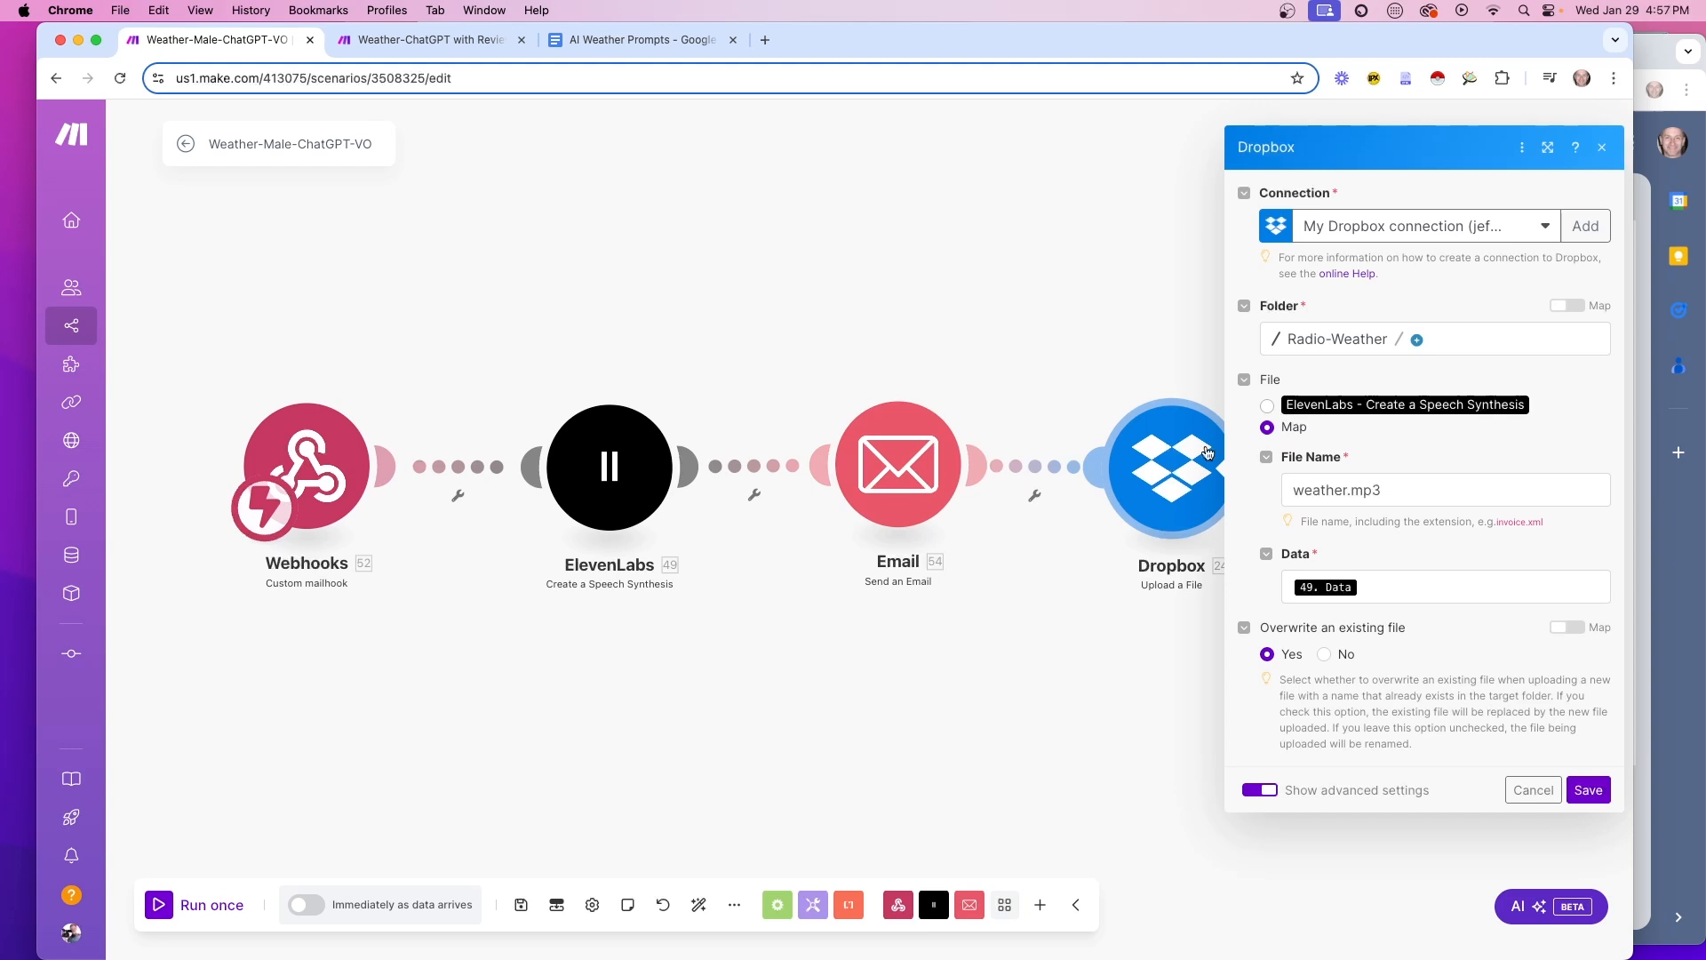
left_click(1547, 146)
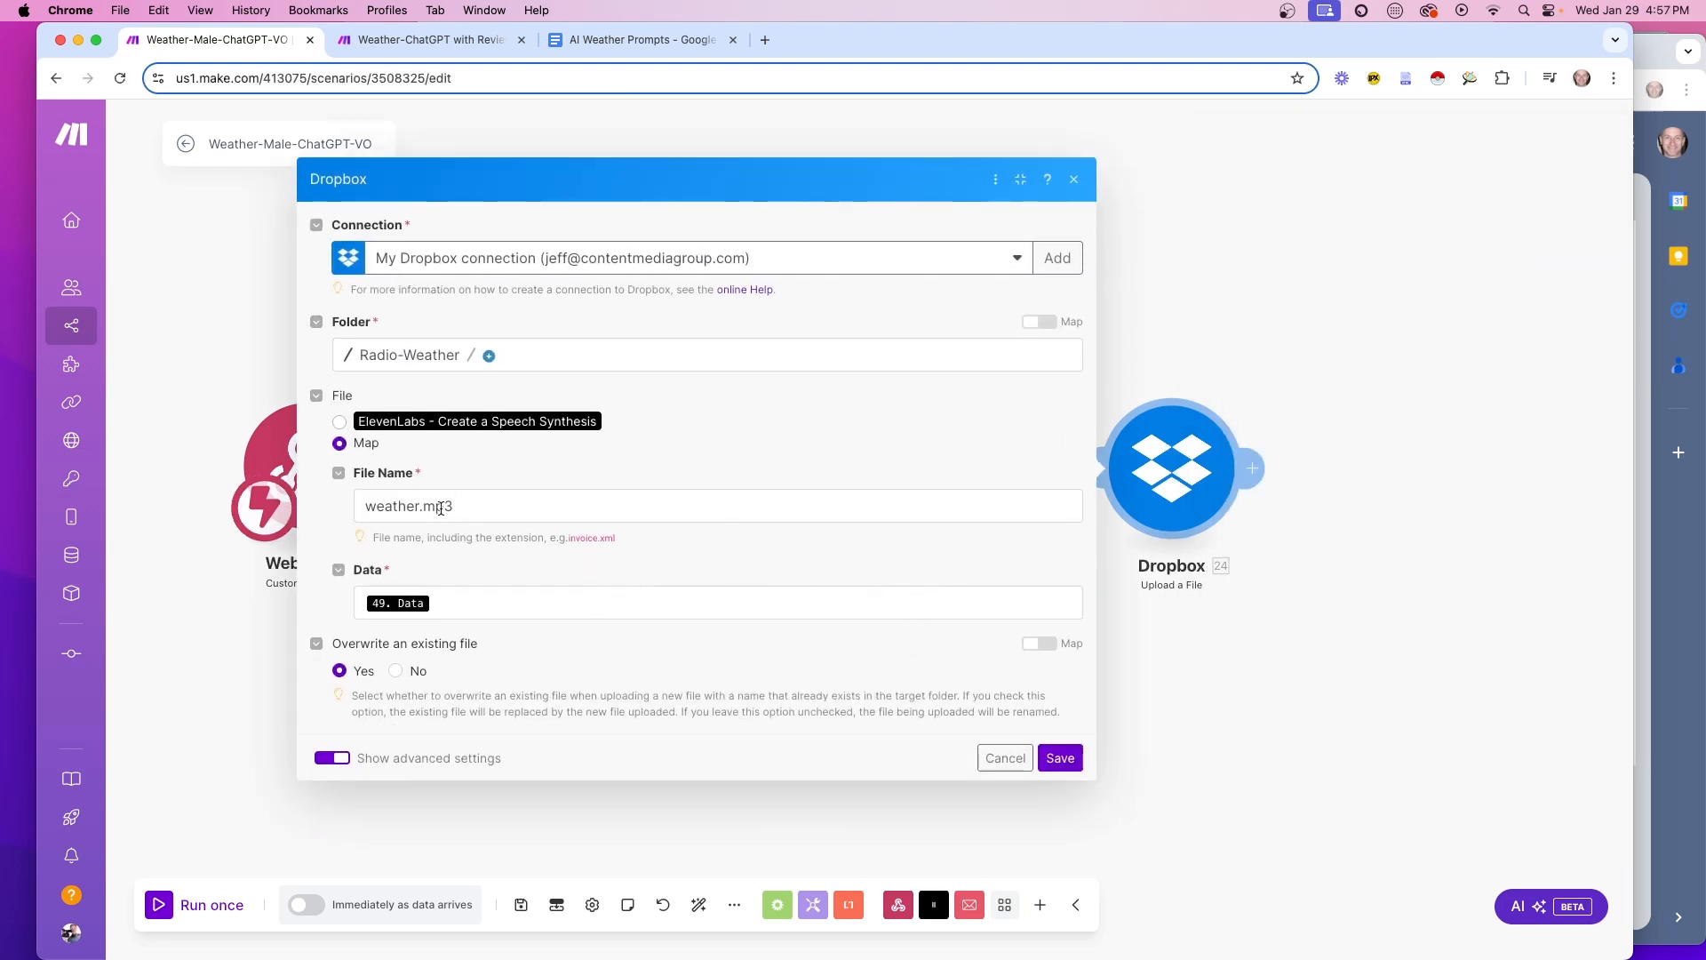
left_click(479, 504)
left_click(692, 575)
left_click(1060, 757)
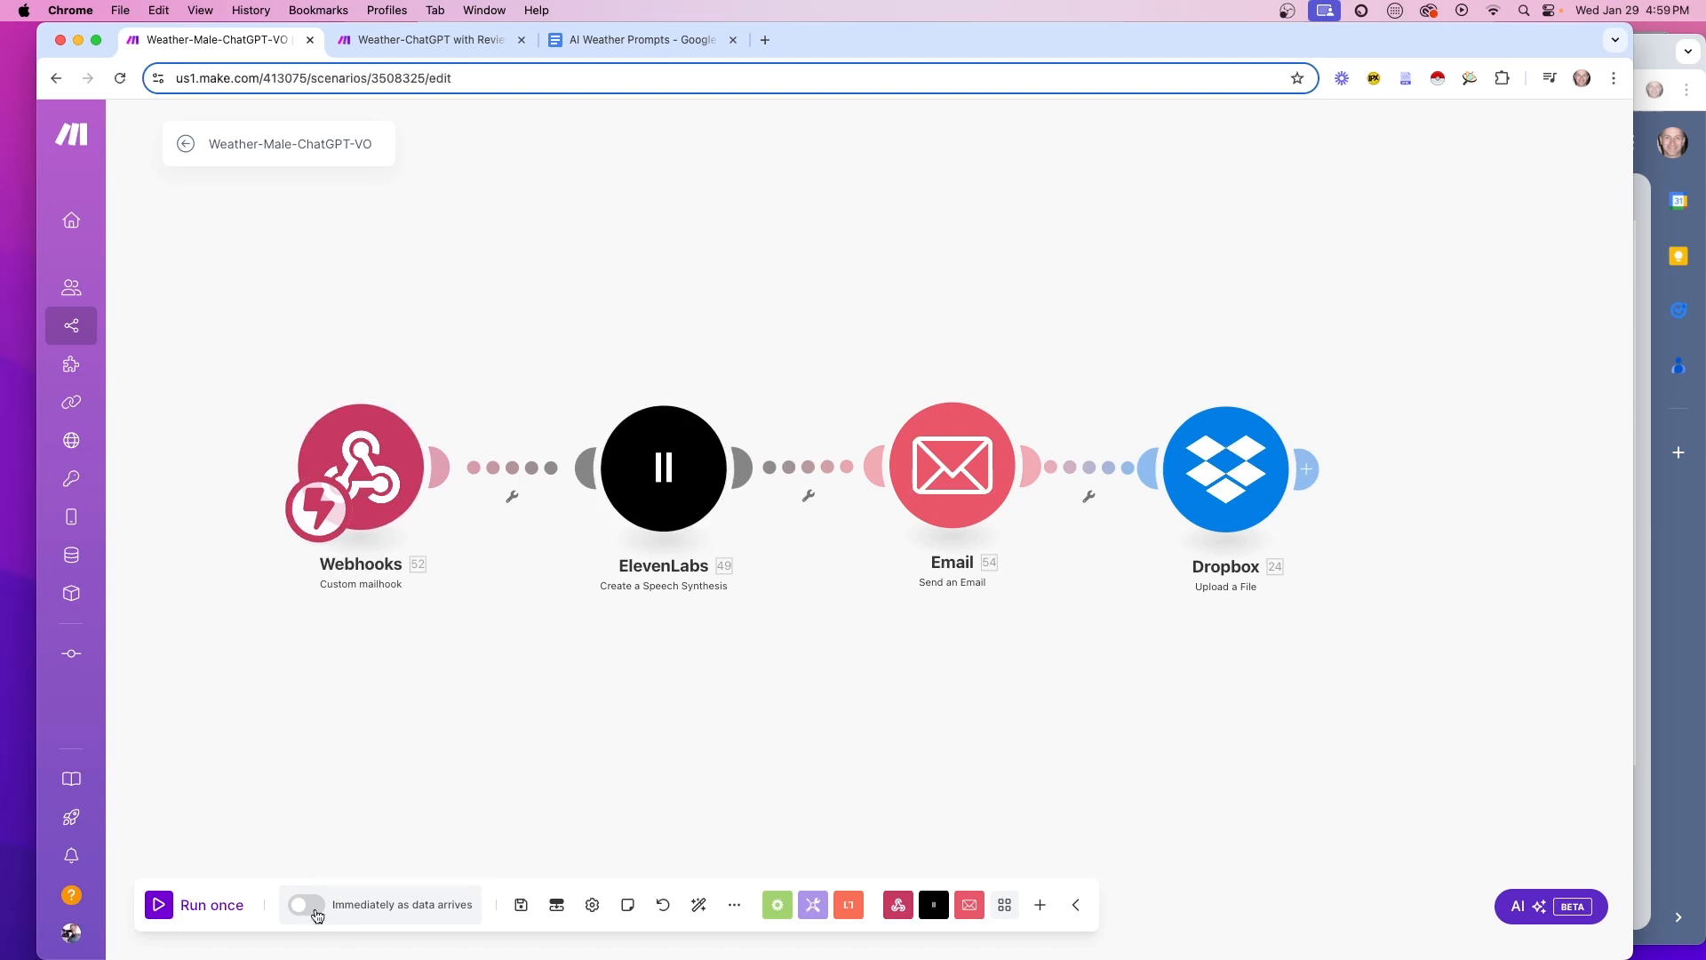
left_click(522, 905)
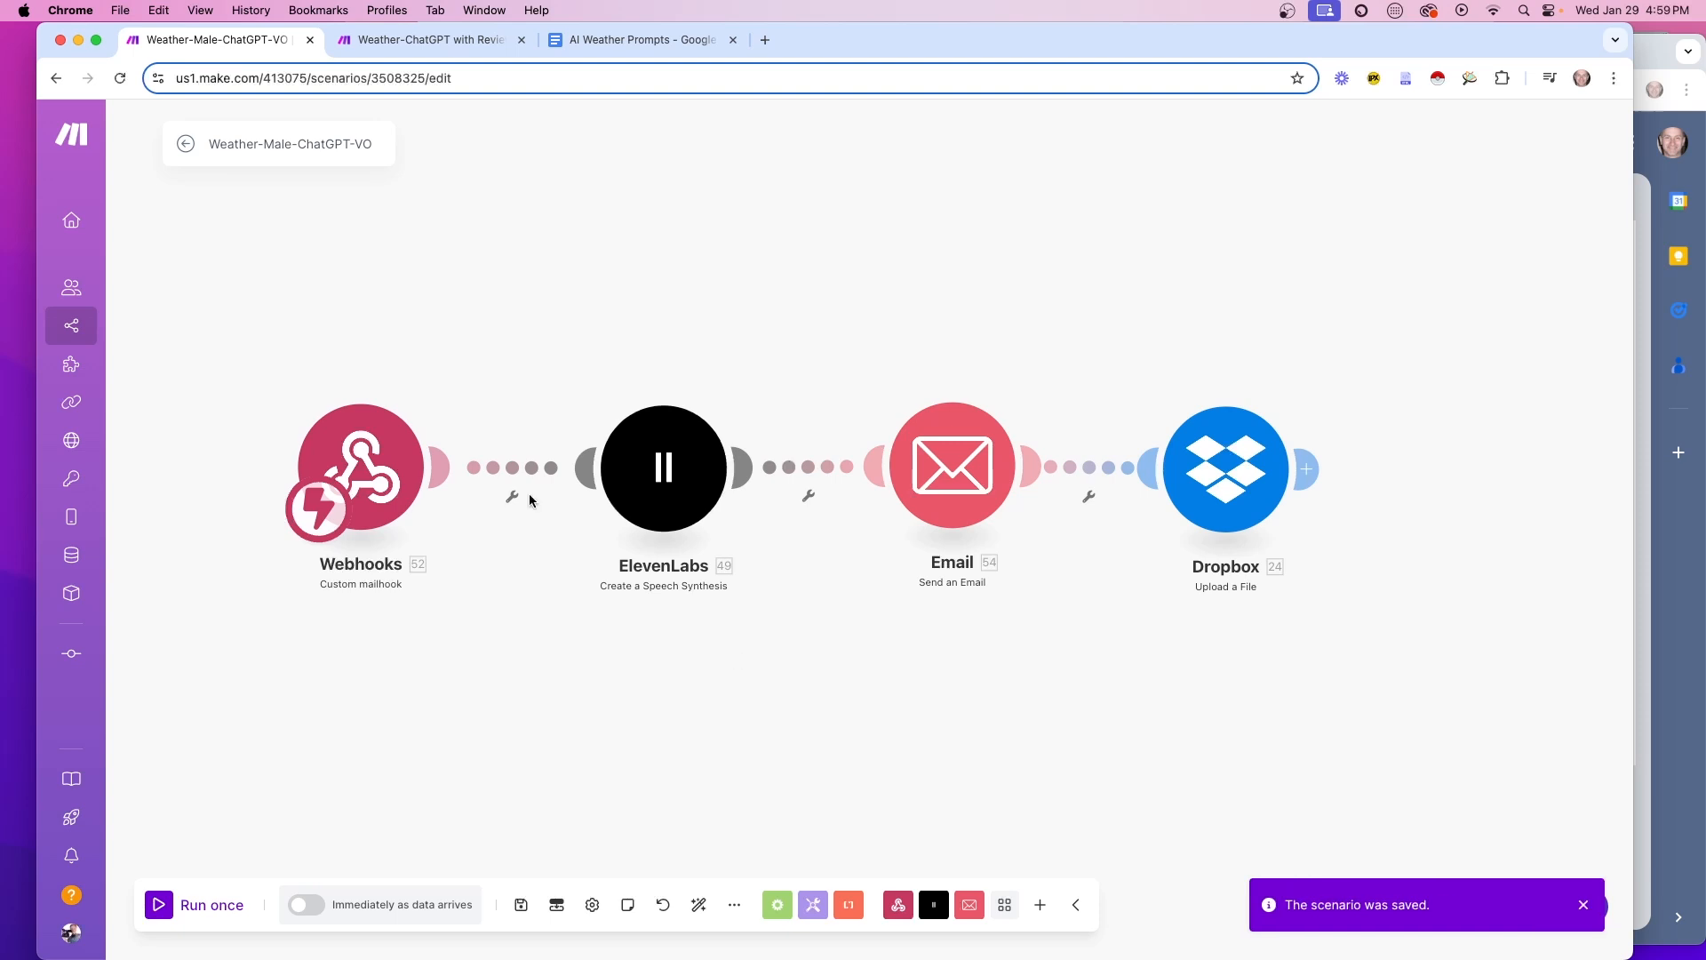
Schedule the scenario to run immediately as data arrives, switch it ON, and return to All scenarios
left_click(316, 906)
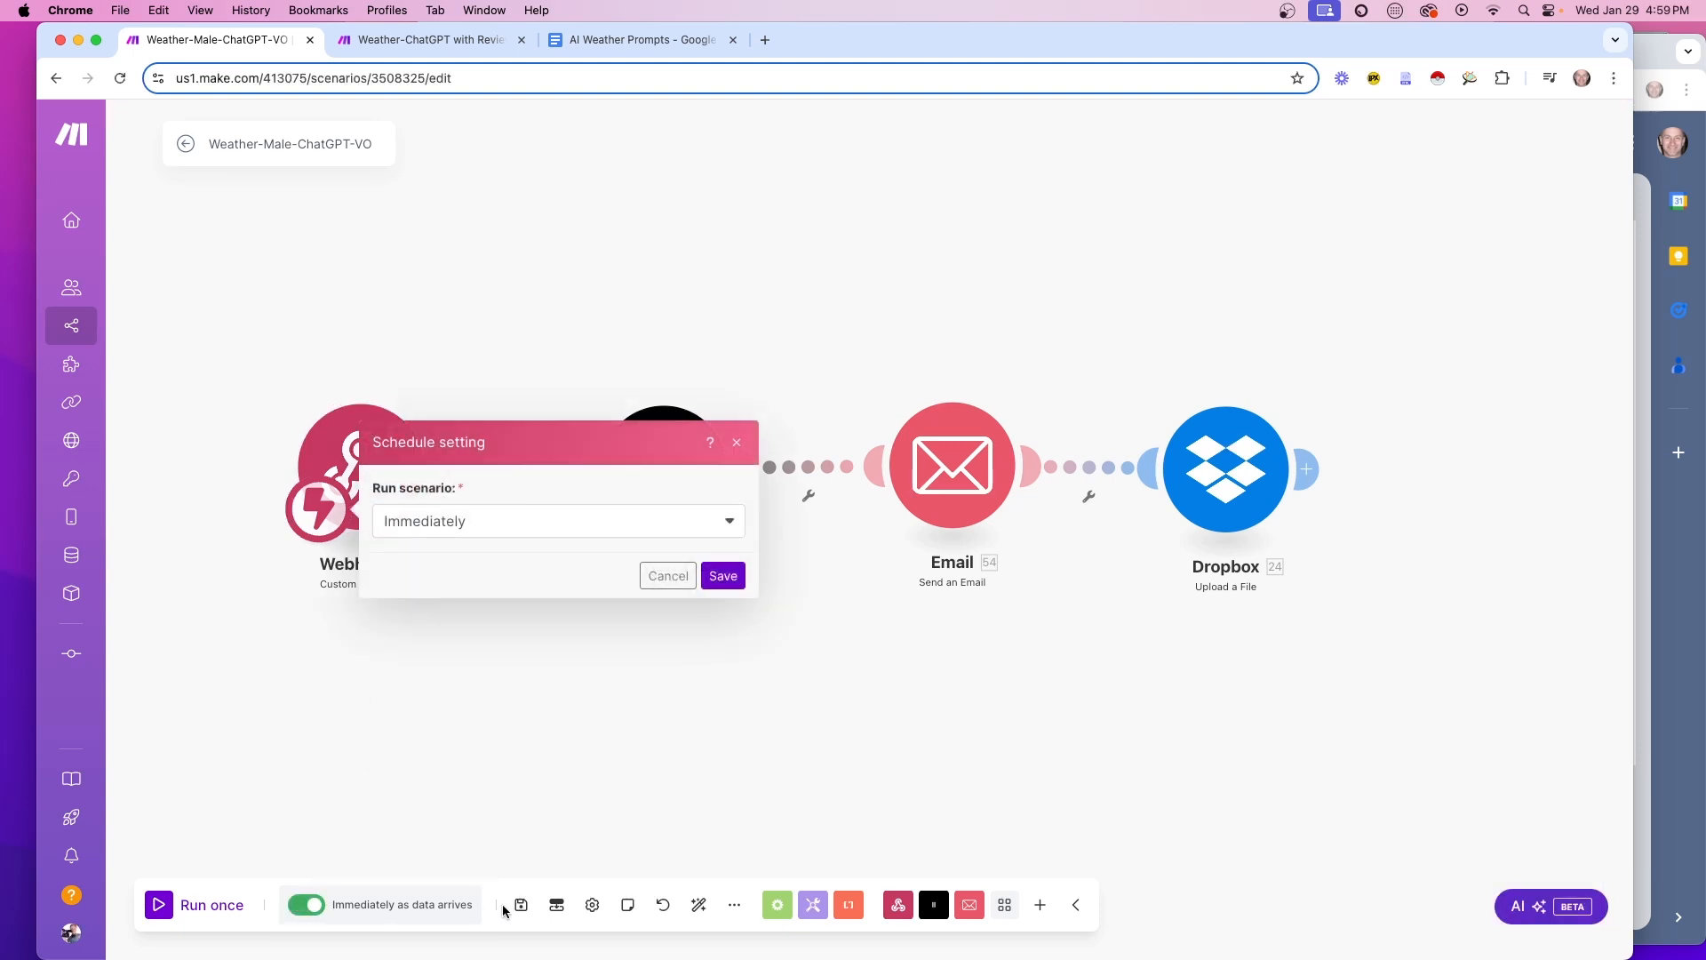
left_click(712, 576)
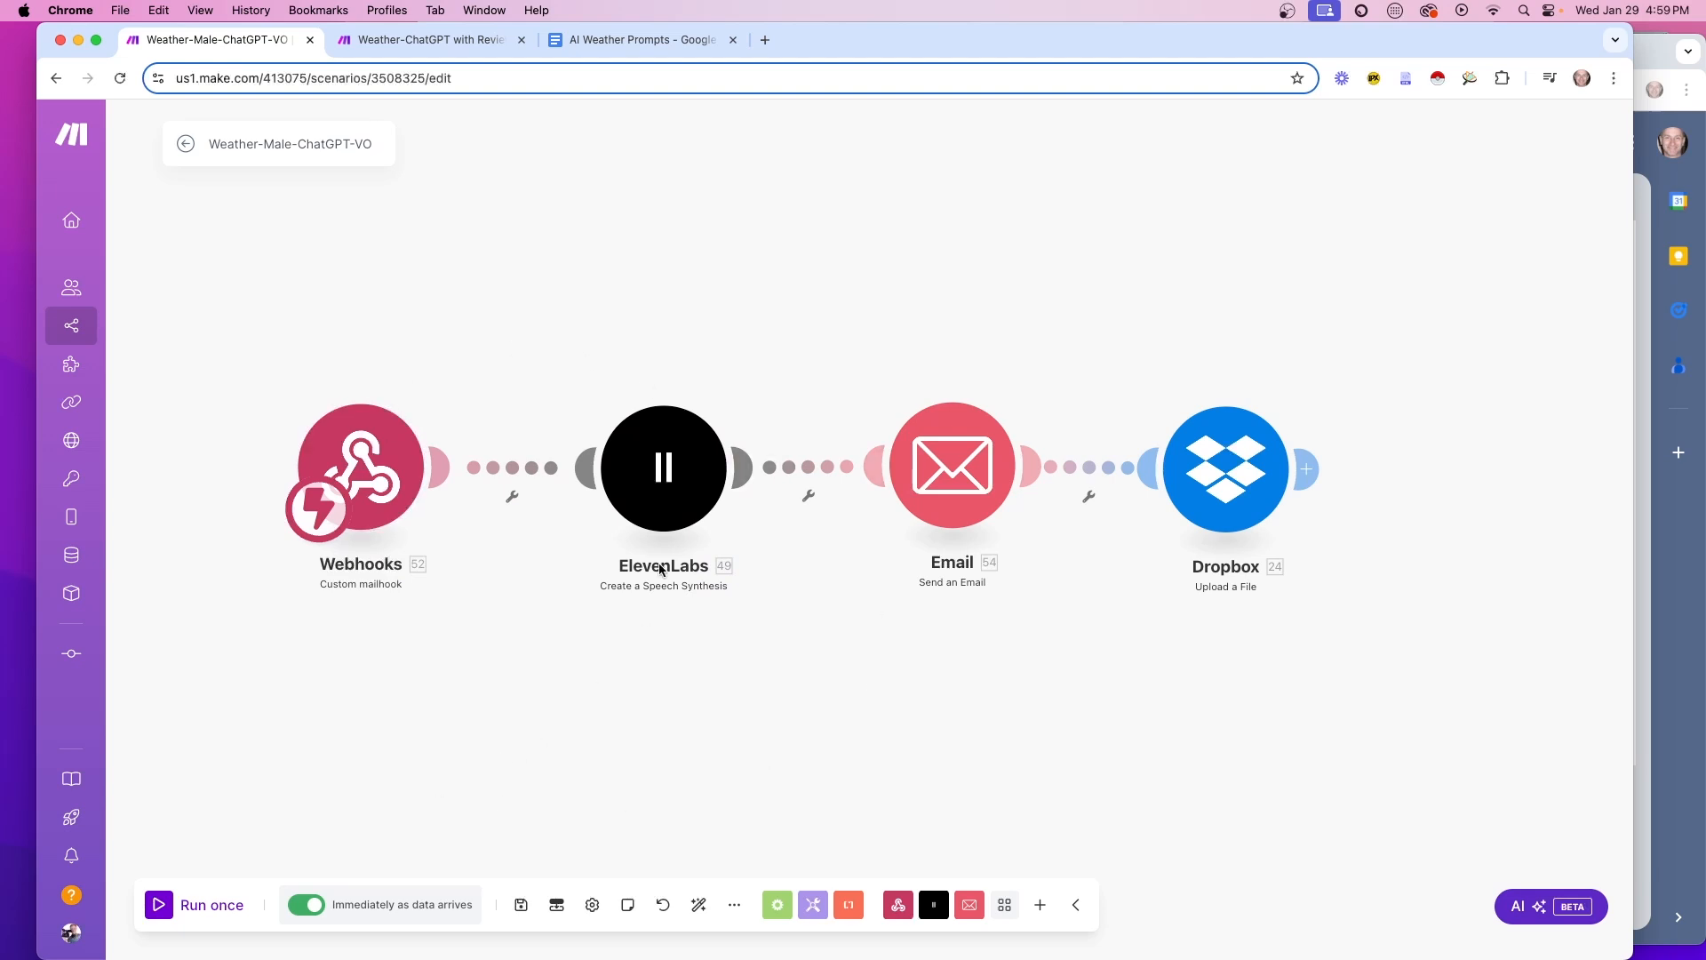
left_click(185, 144)
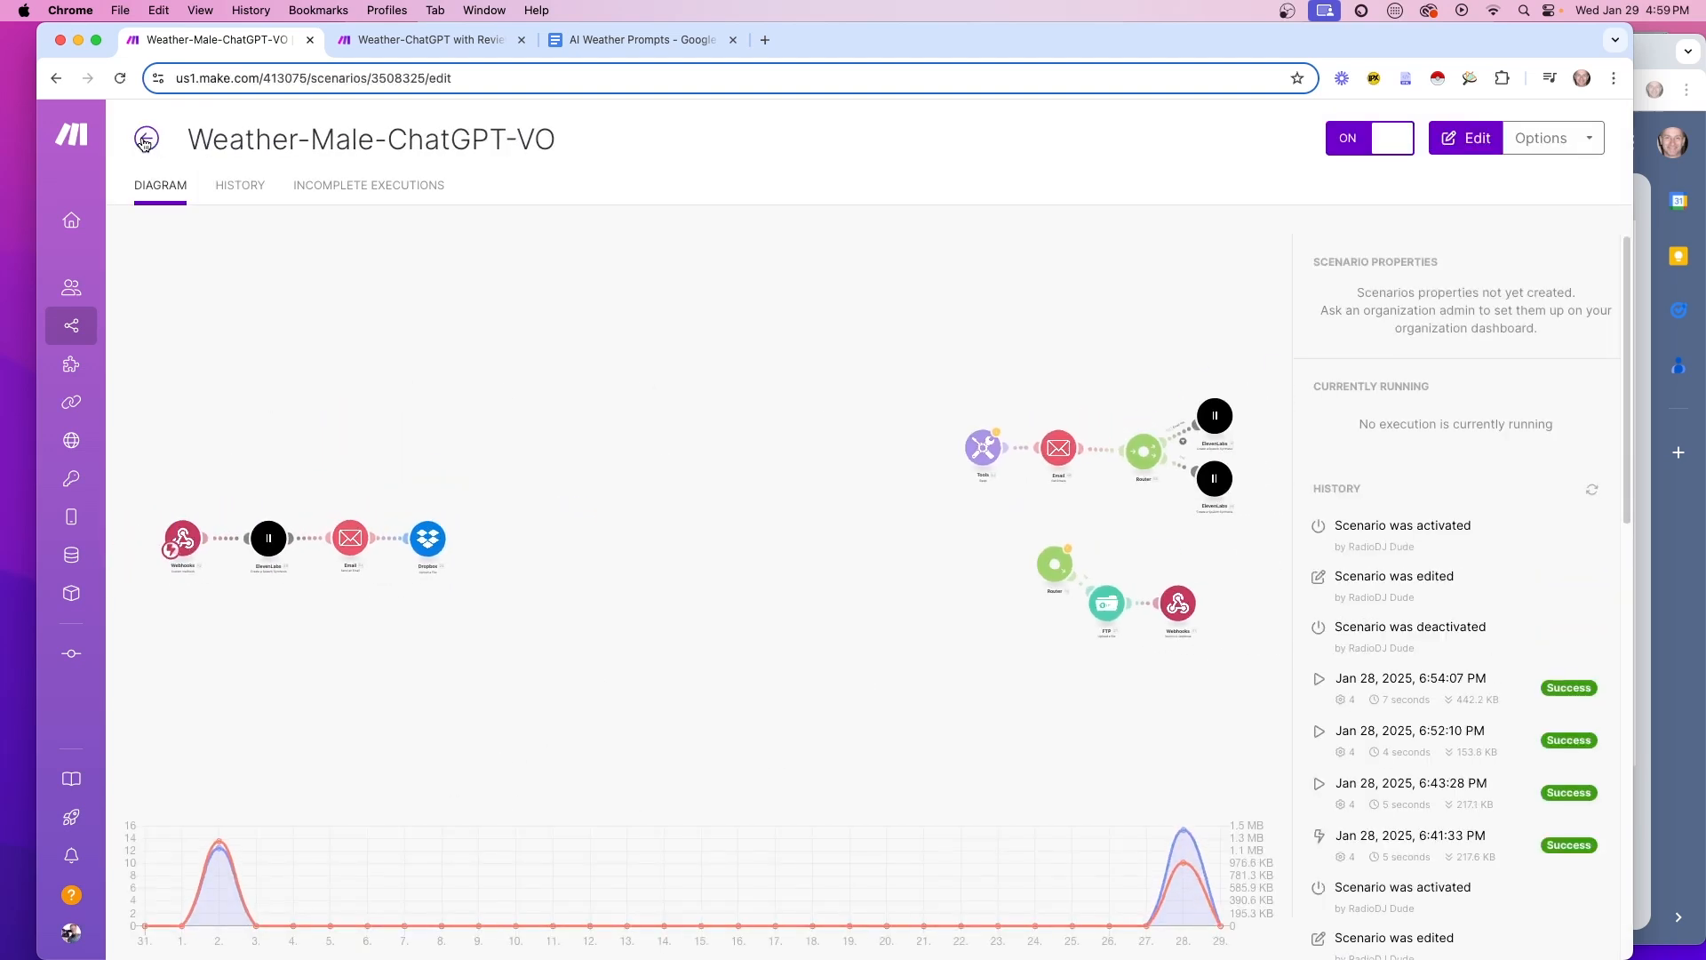
left_click(1393, 155)
left_click(1393, 157)
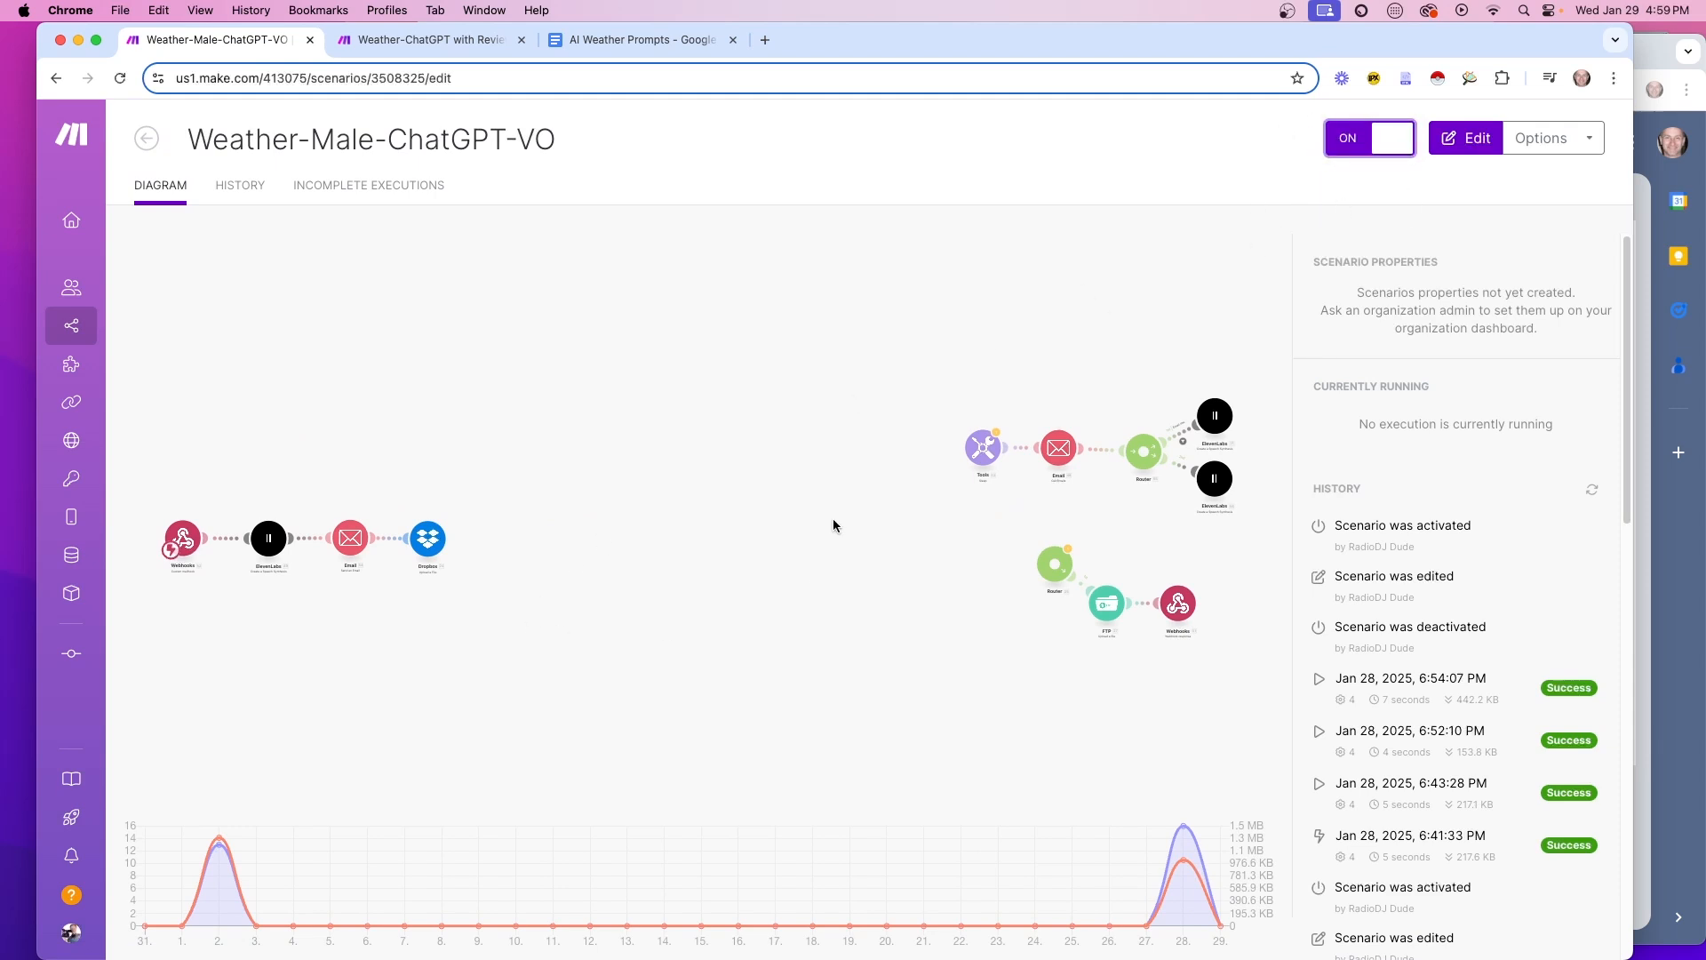
left_click(135, 133)
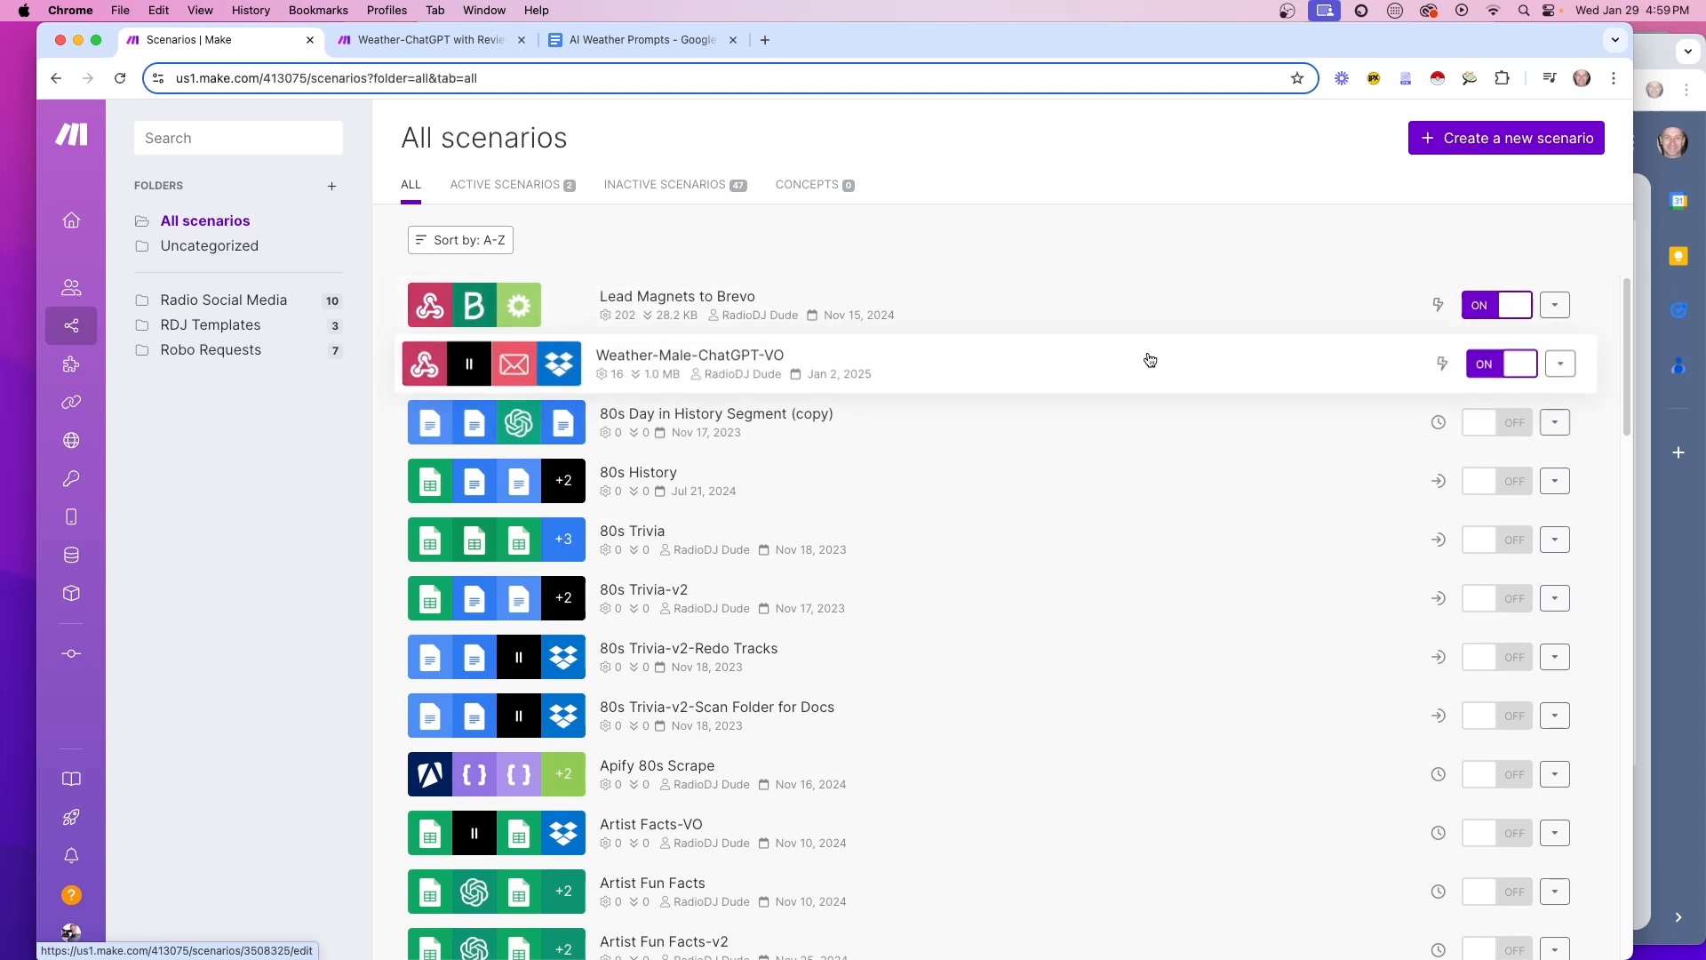
Start a Gmail reply to the weather report, copying its forecast sentence in and deleting the quote
key("super+grave")
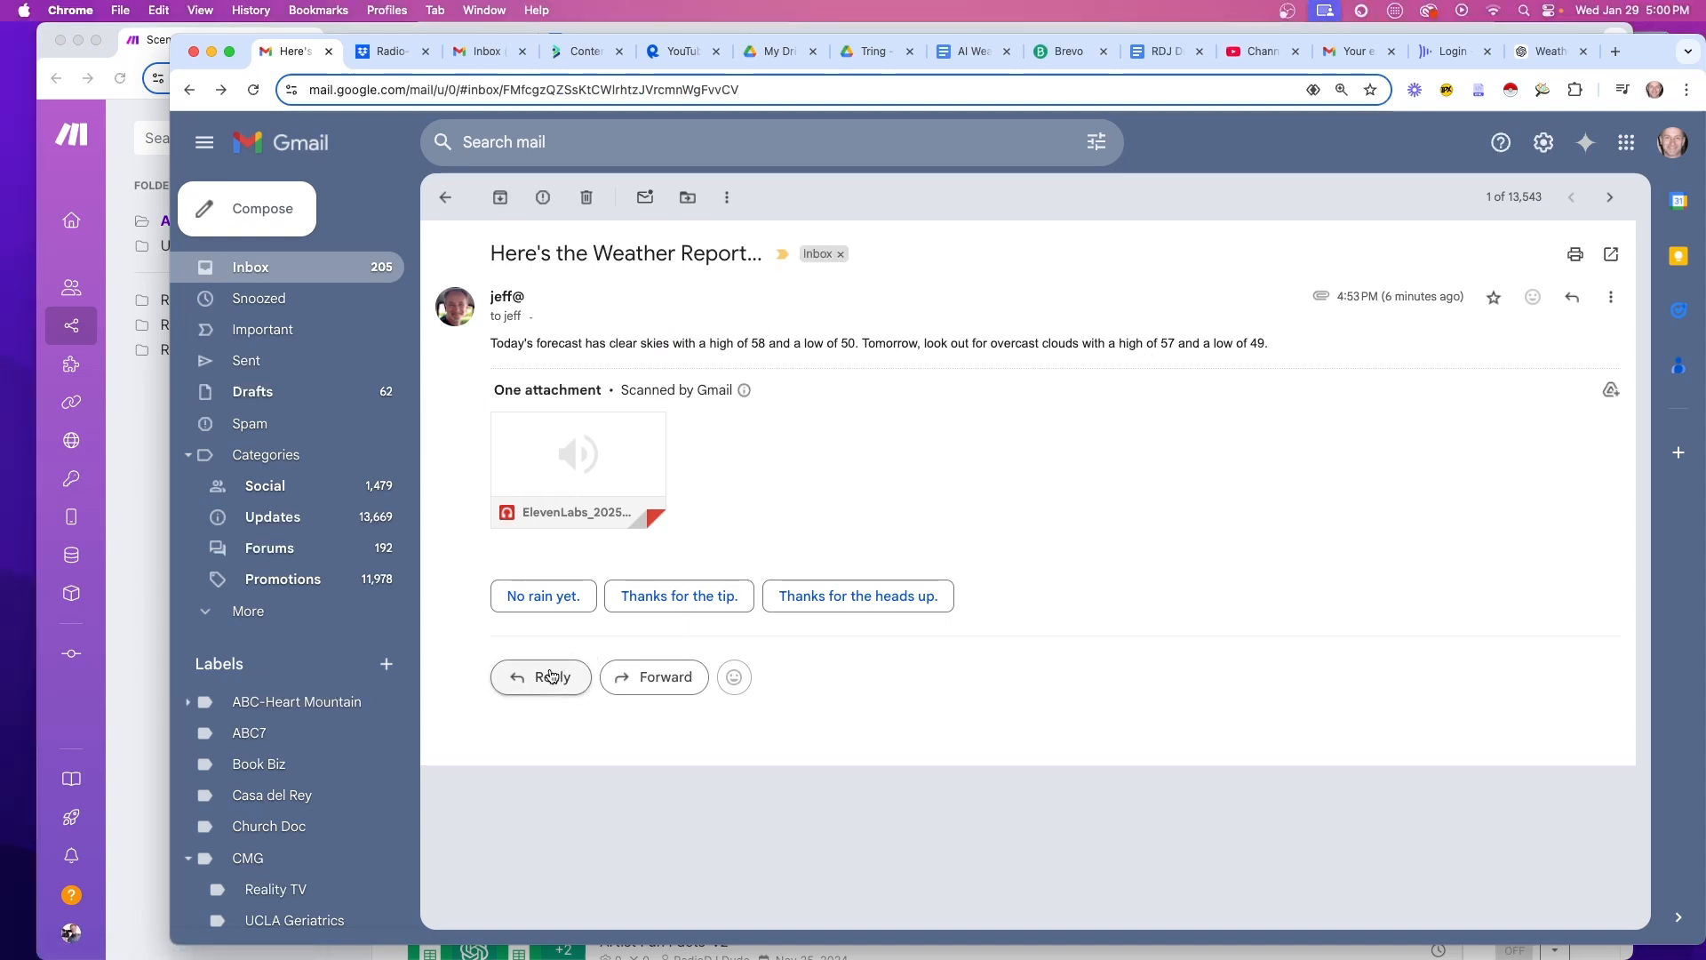
left_click(551, 676)
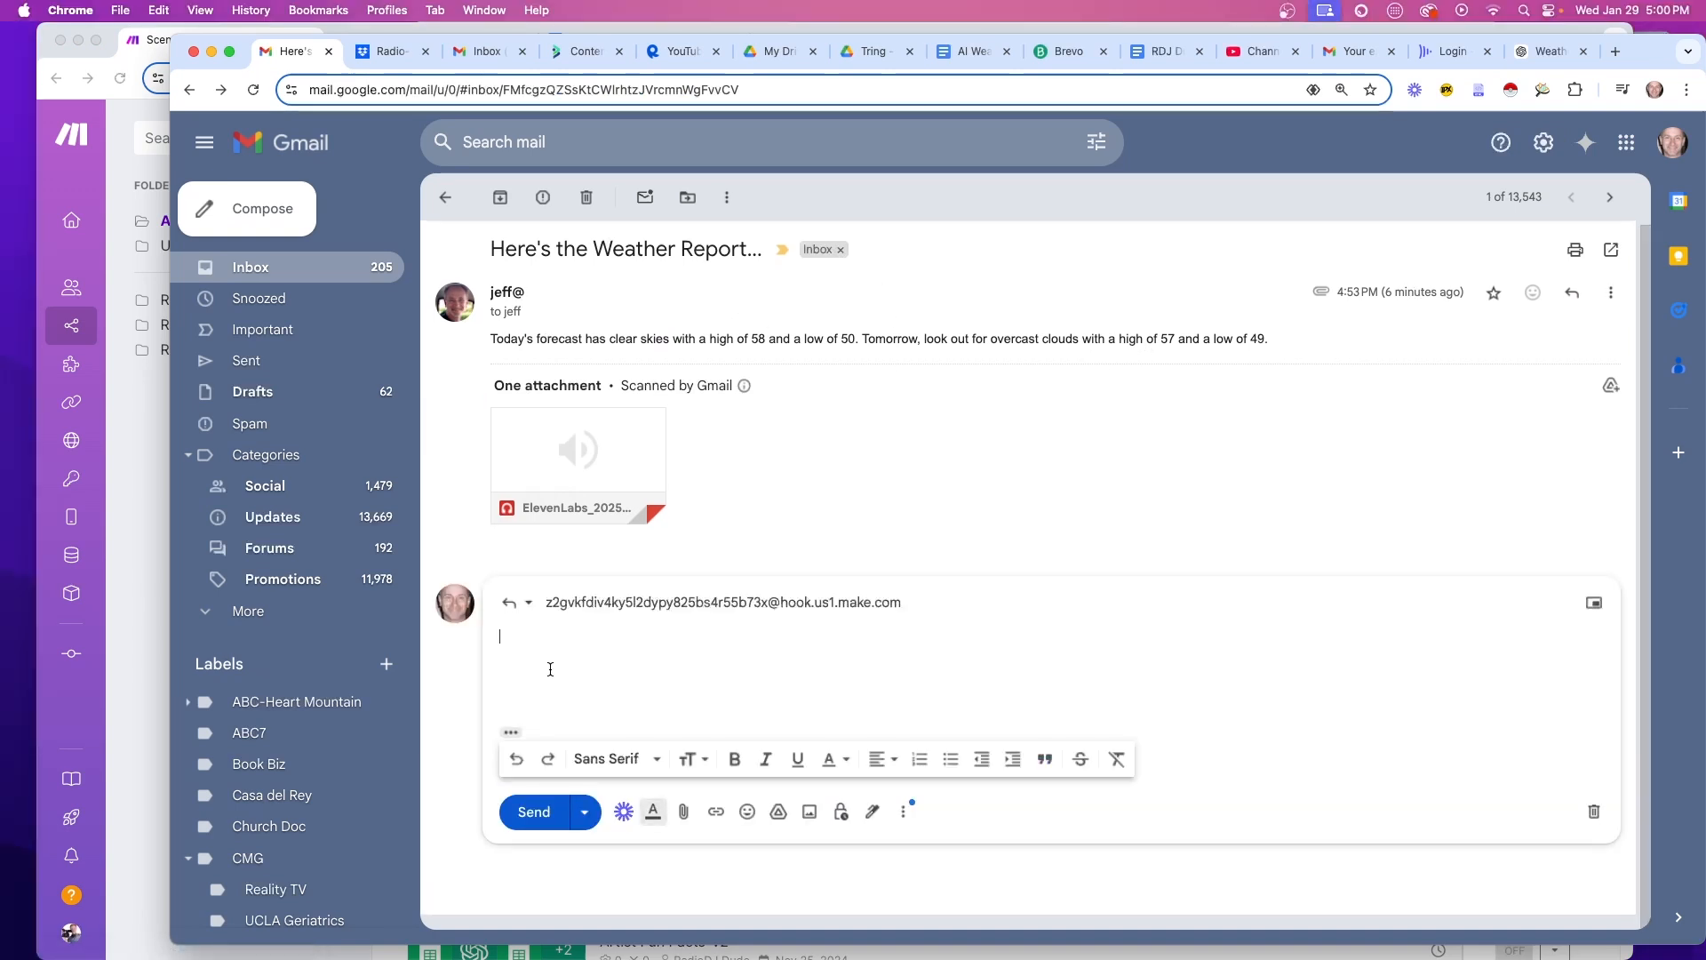
left_click(918, 605)
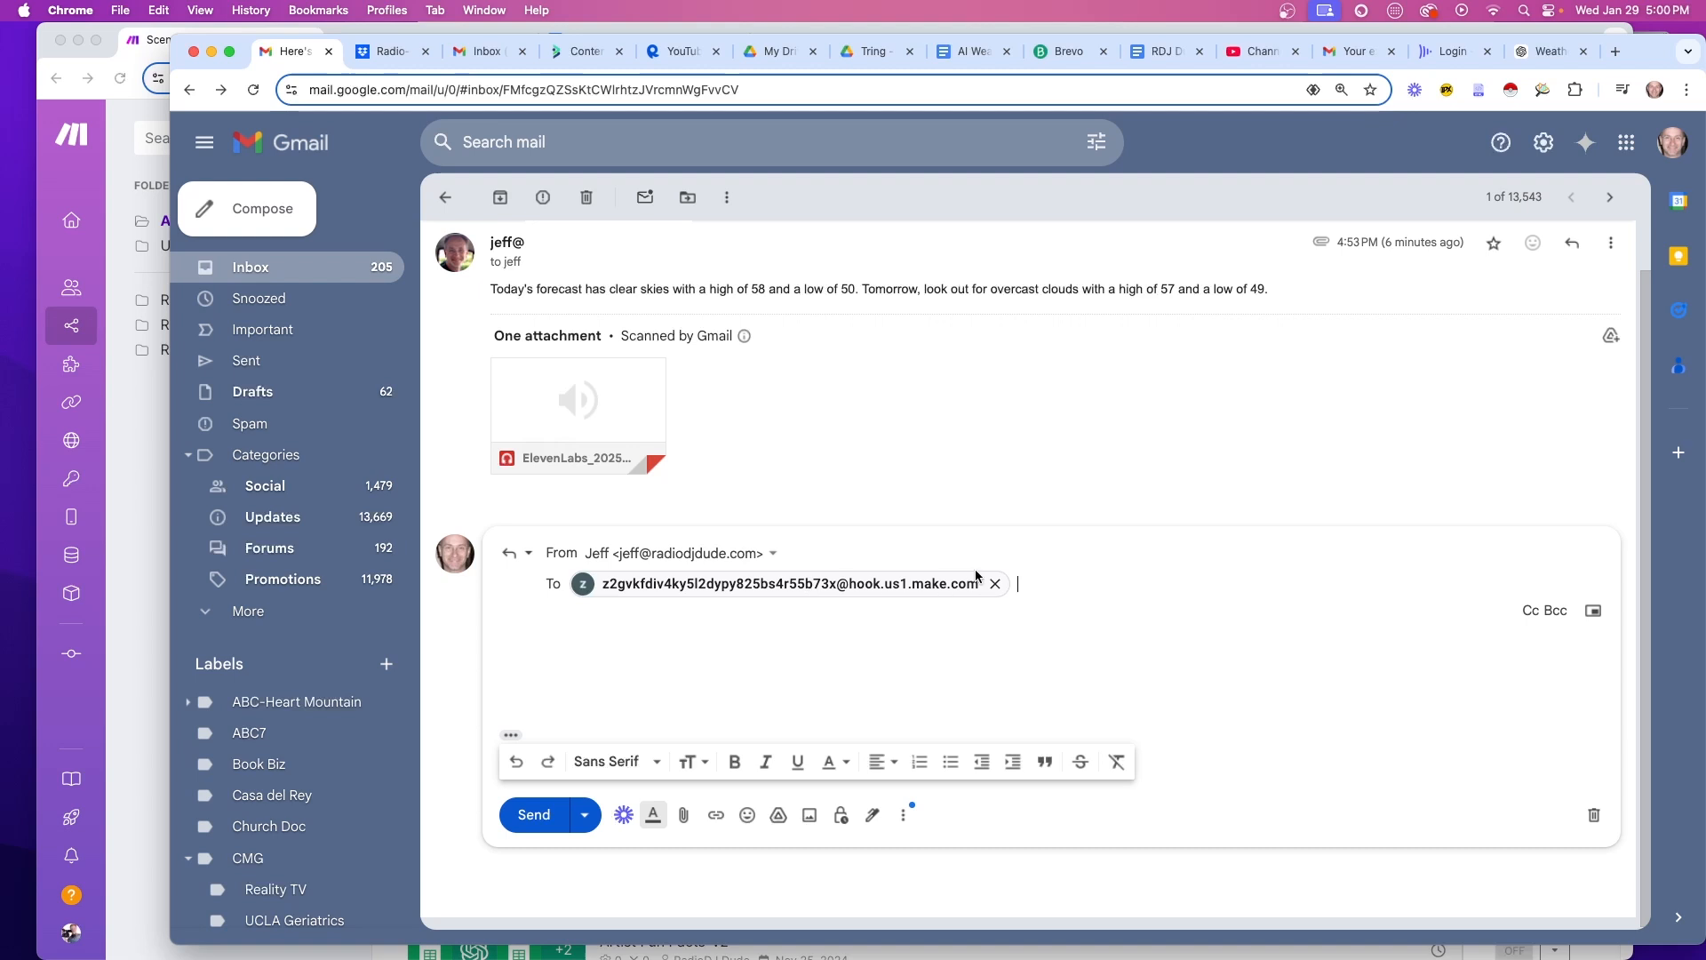
left_click(511, 737)
left_click_drag(1295, 703, 514, 692)
key("super+c")
left_click(506, 637)
key("super+v")
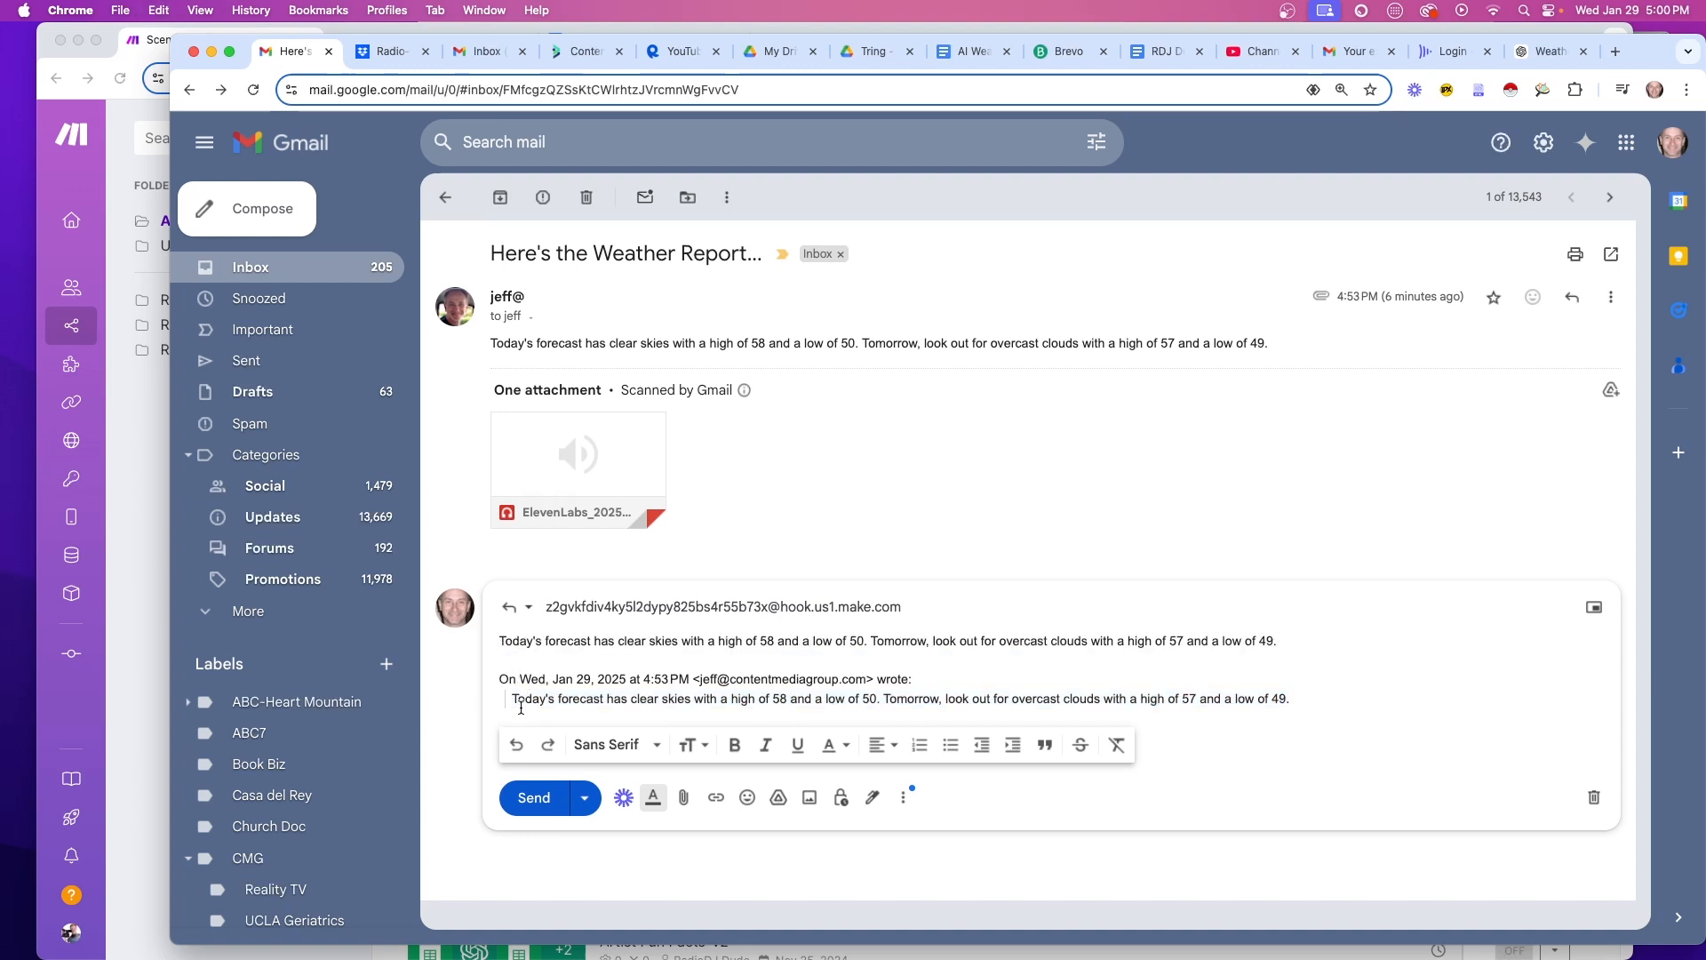
triple_click(520, 701)
left_click(489, 685, "shift")
key("BackSpace")
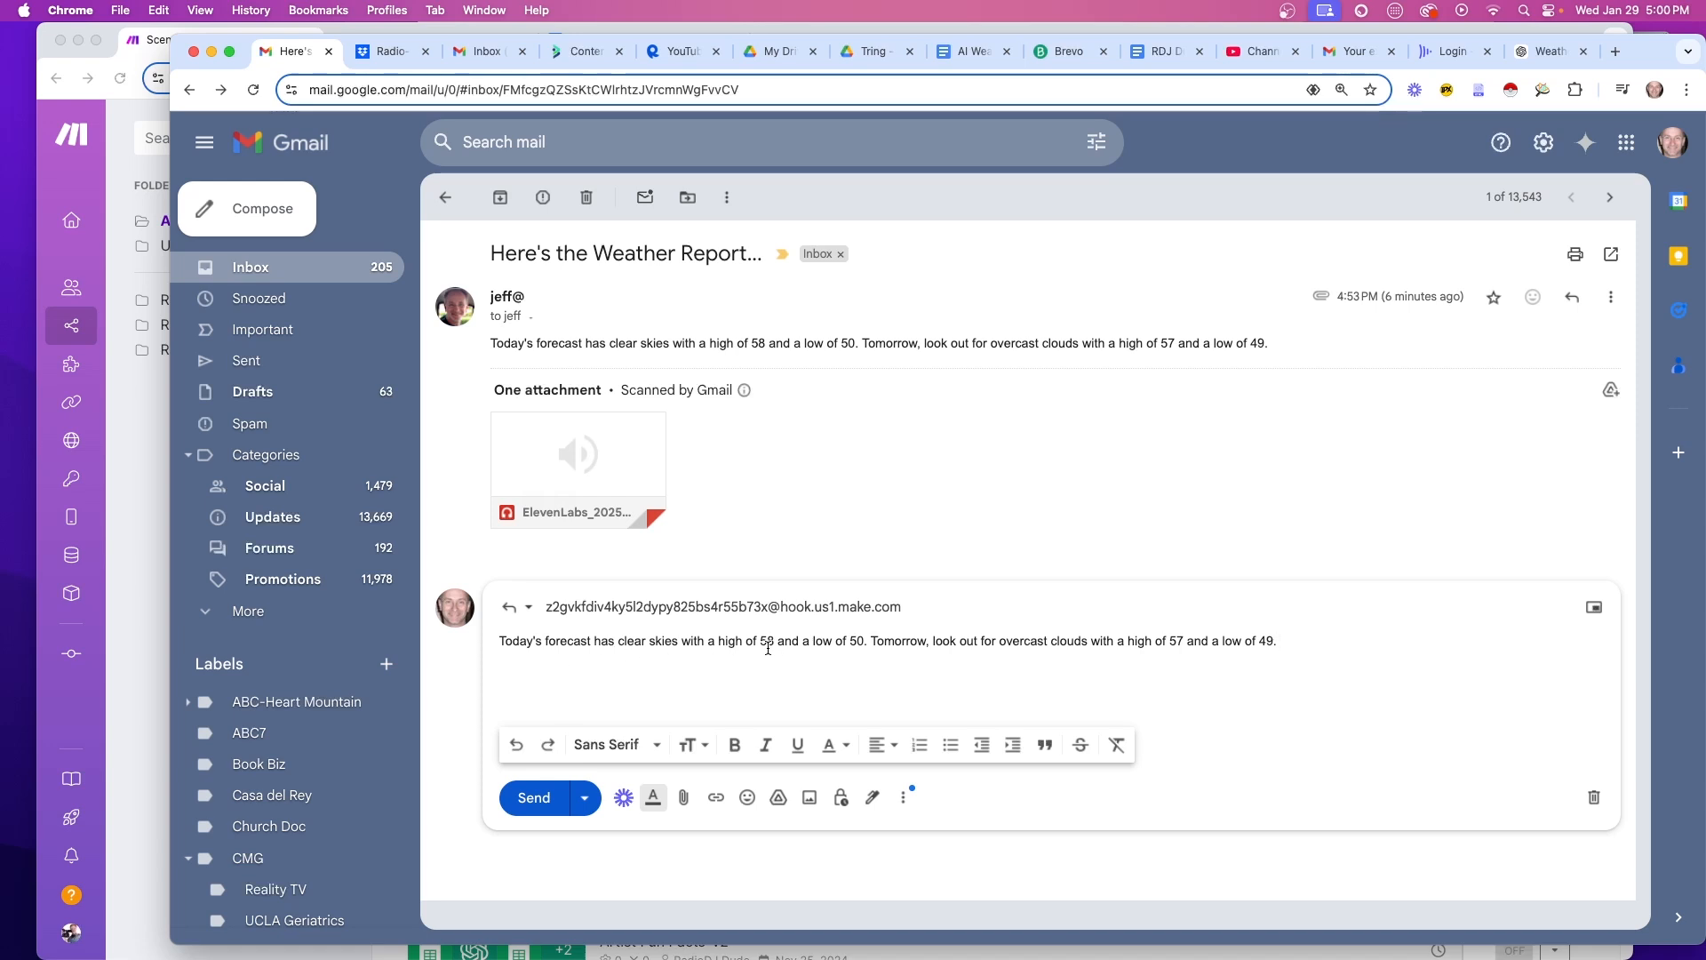
Reword the forecast to 'get ready for', 'we've got clear skies on tap' and 'skies', then send it
left_click_drag(931, 641, 996, 641)
type("get ready for")
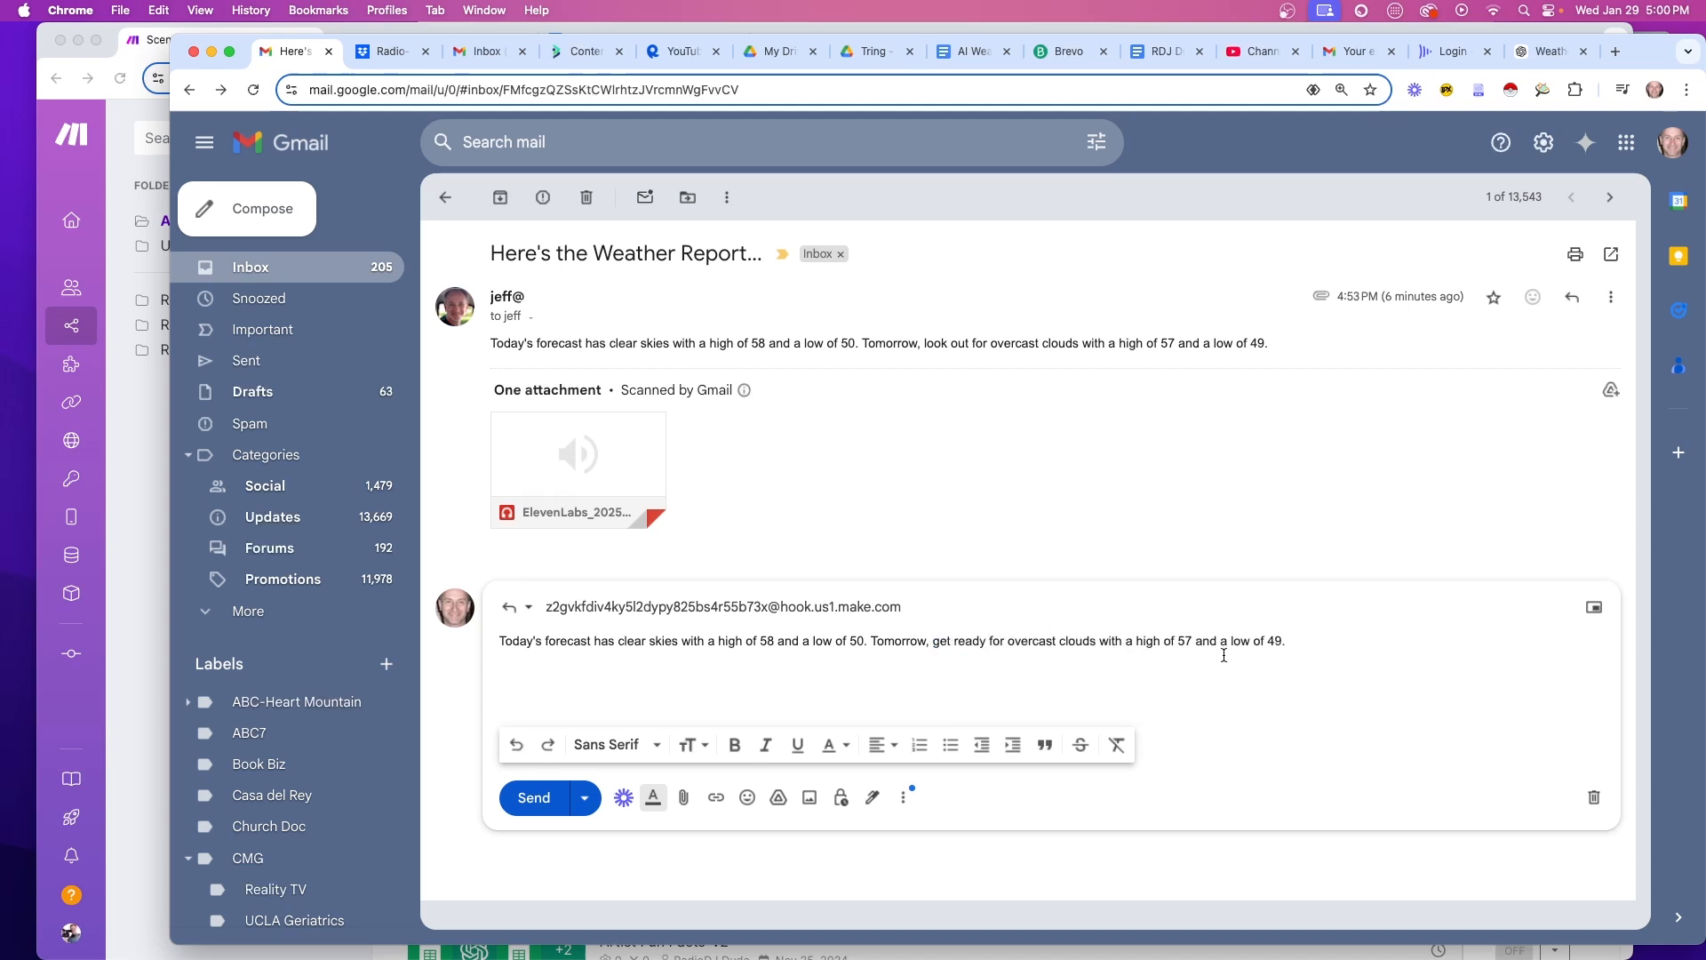
left_click(1297, 642)
left_click_drag(545, 641, 619, 644)
key("BackSpace")
key("BackSpace")
key("BackSpace")
key("BackSpace")
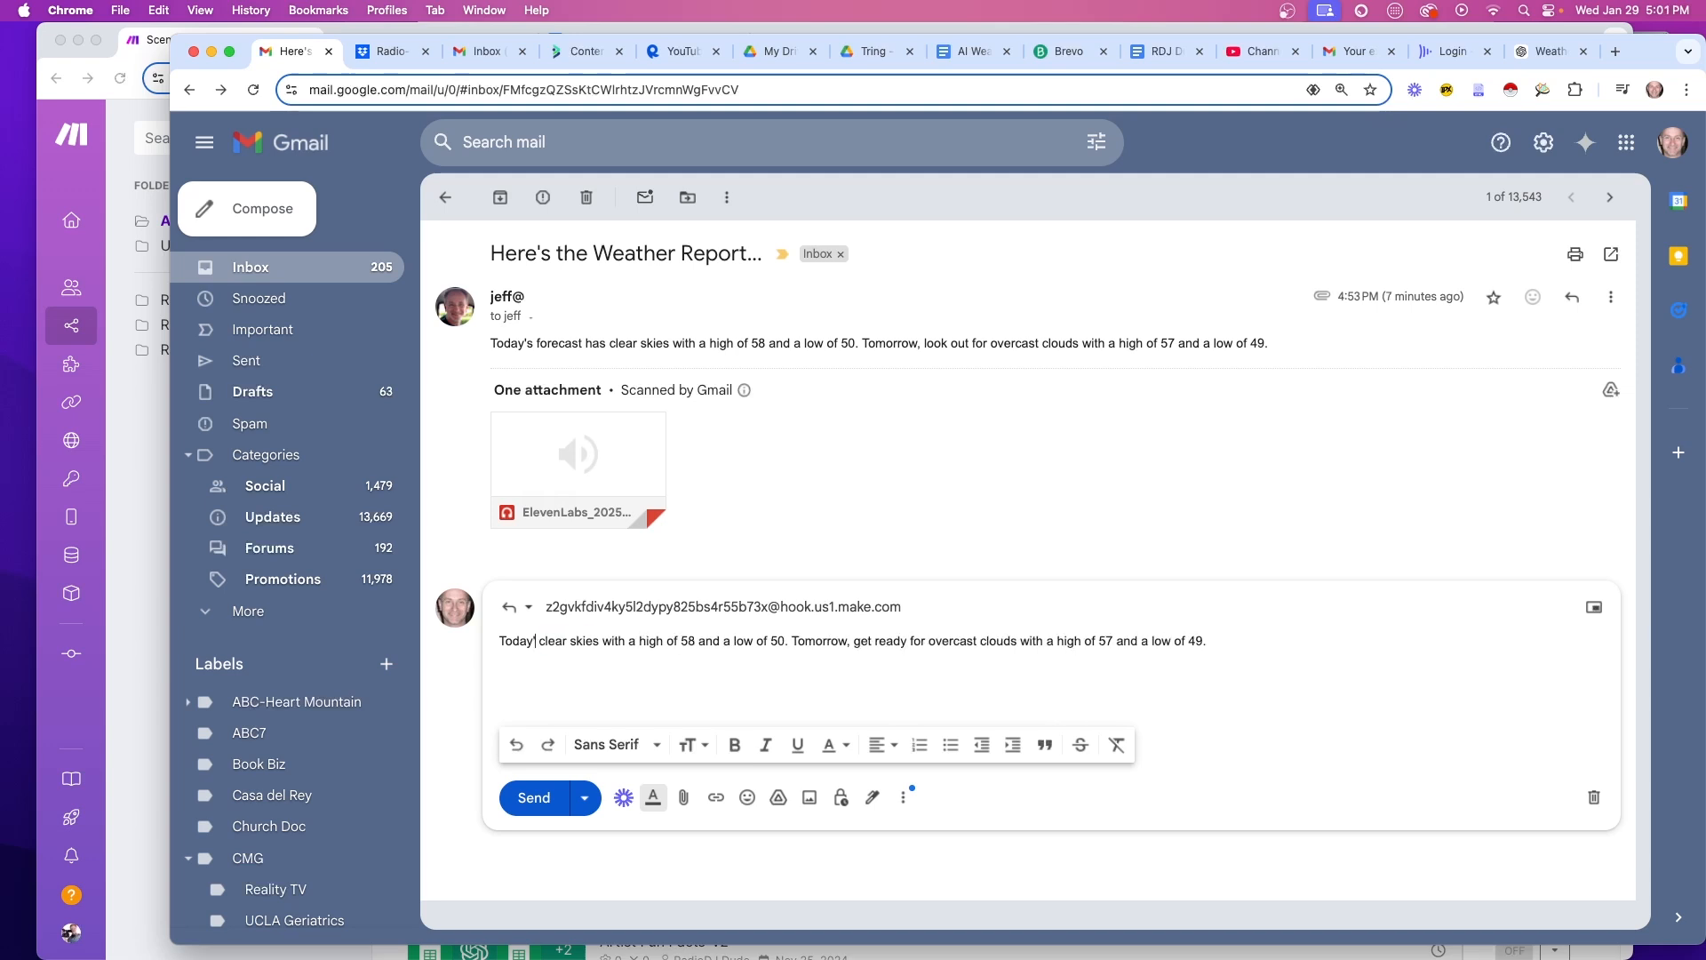
type("we've got")
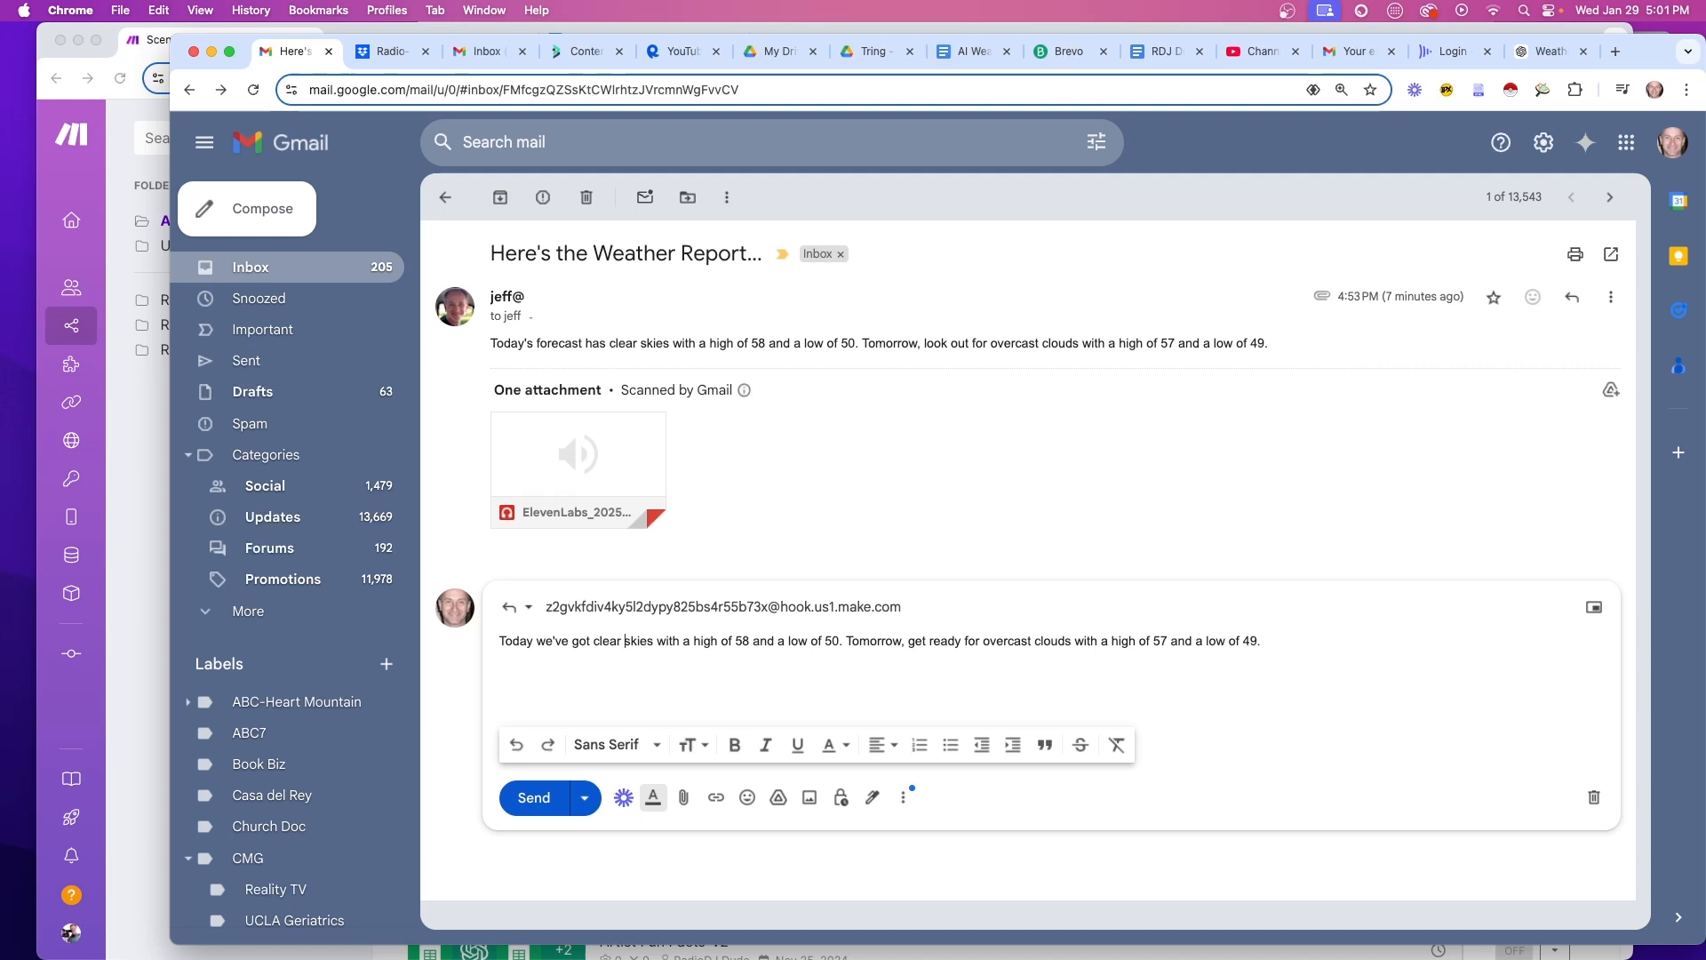
type(" clear skies on ta")
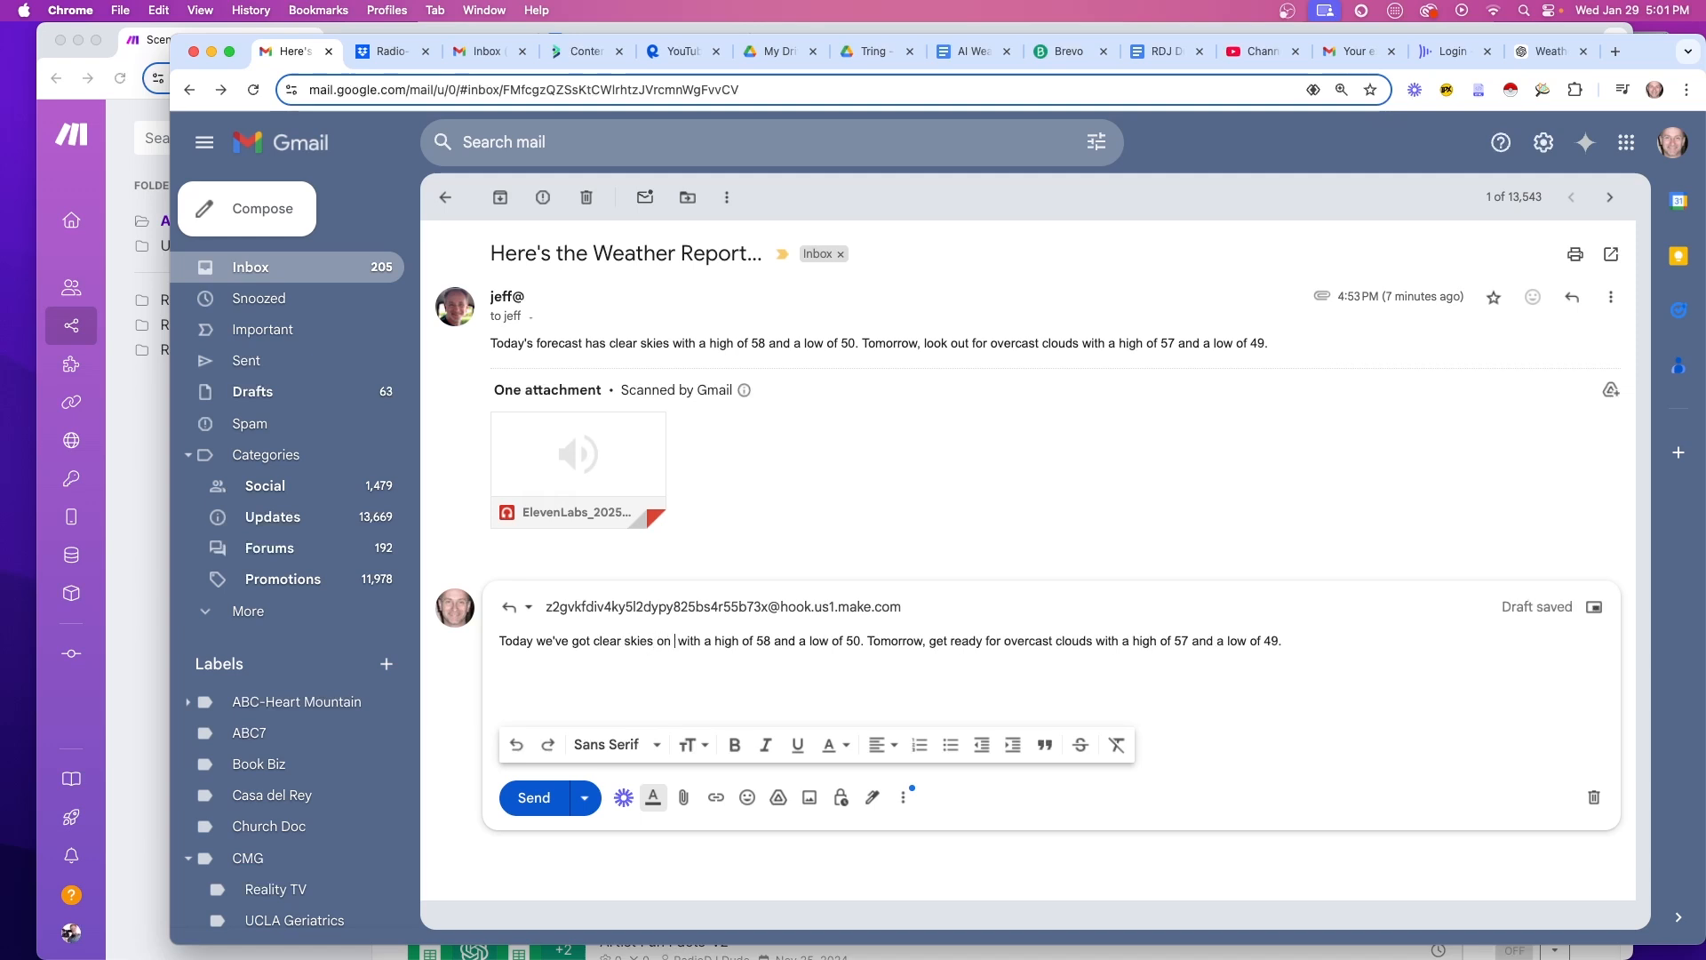
type("p")
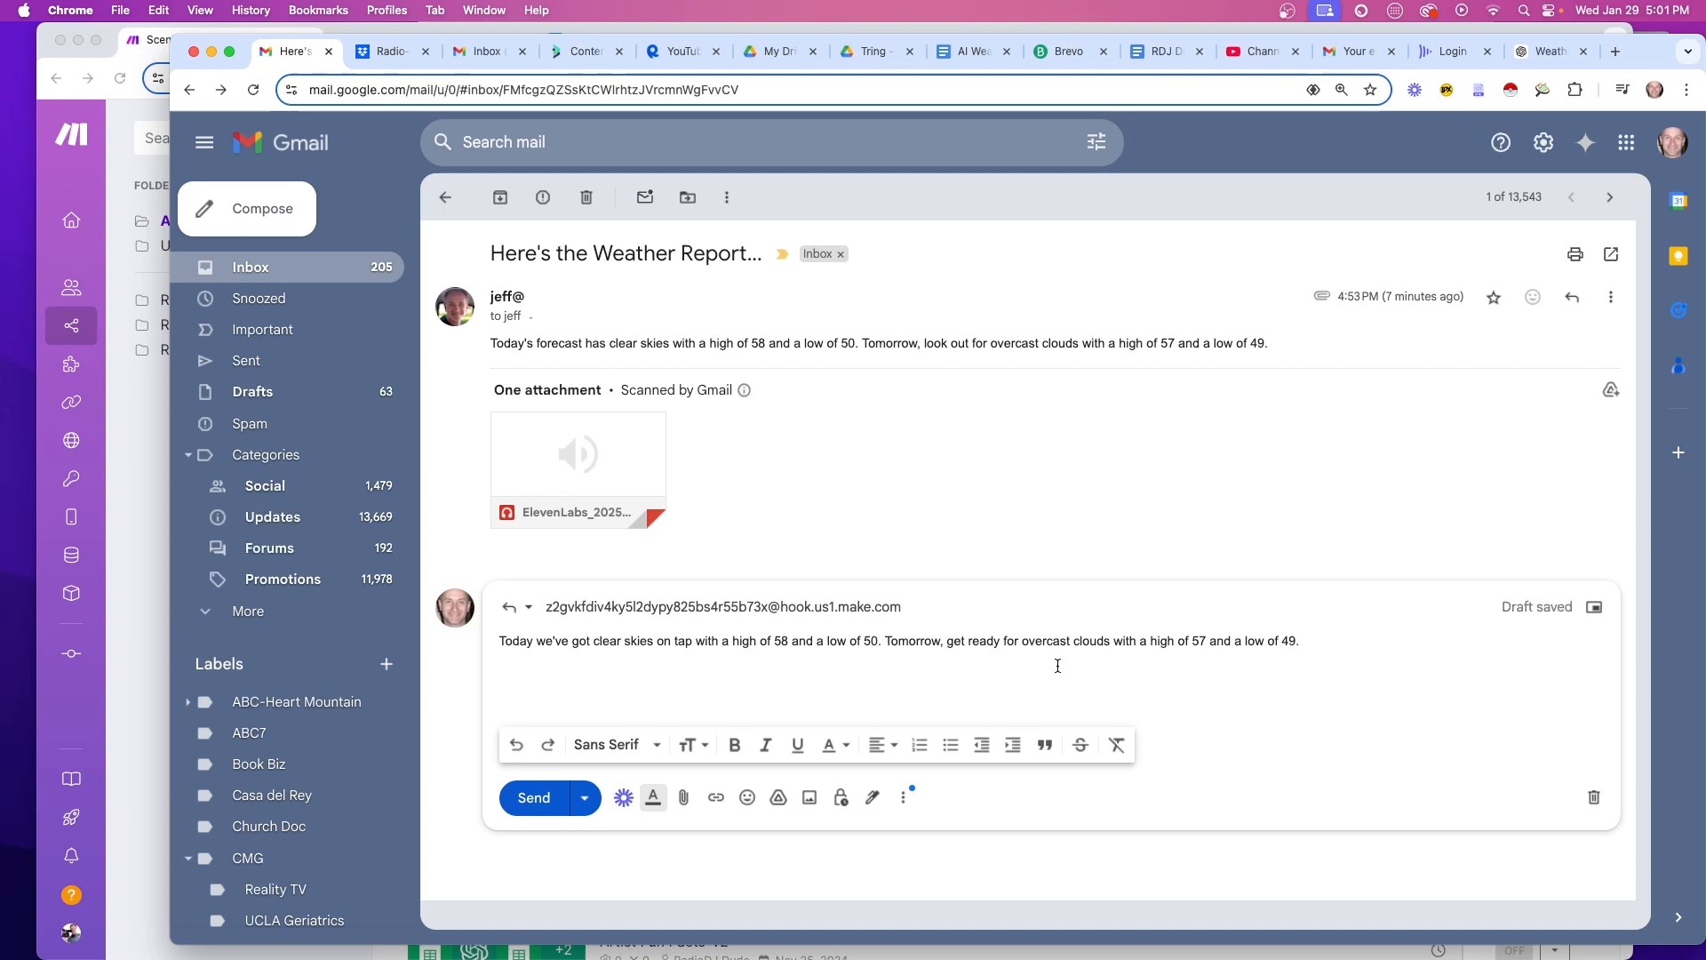
double_click(1023, 642)
double_click(1091, 641)
type("skies")
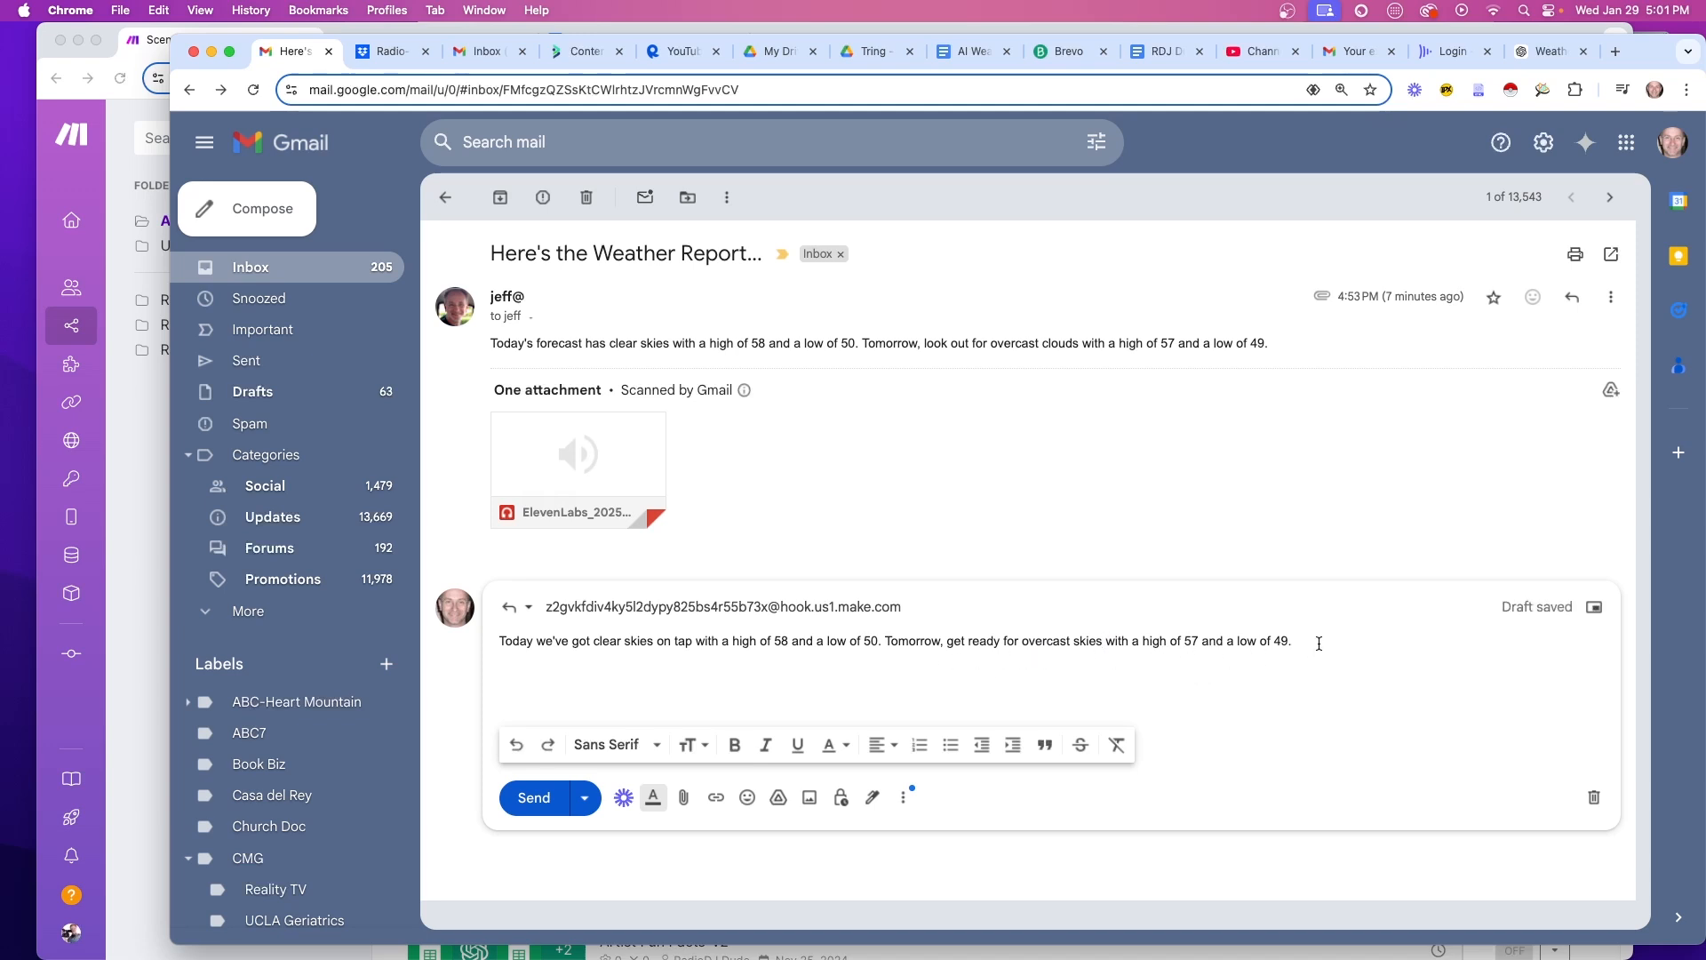
left_click(532, 797)
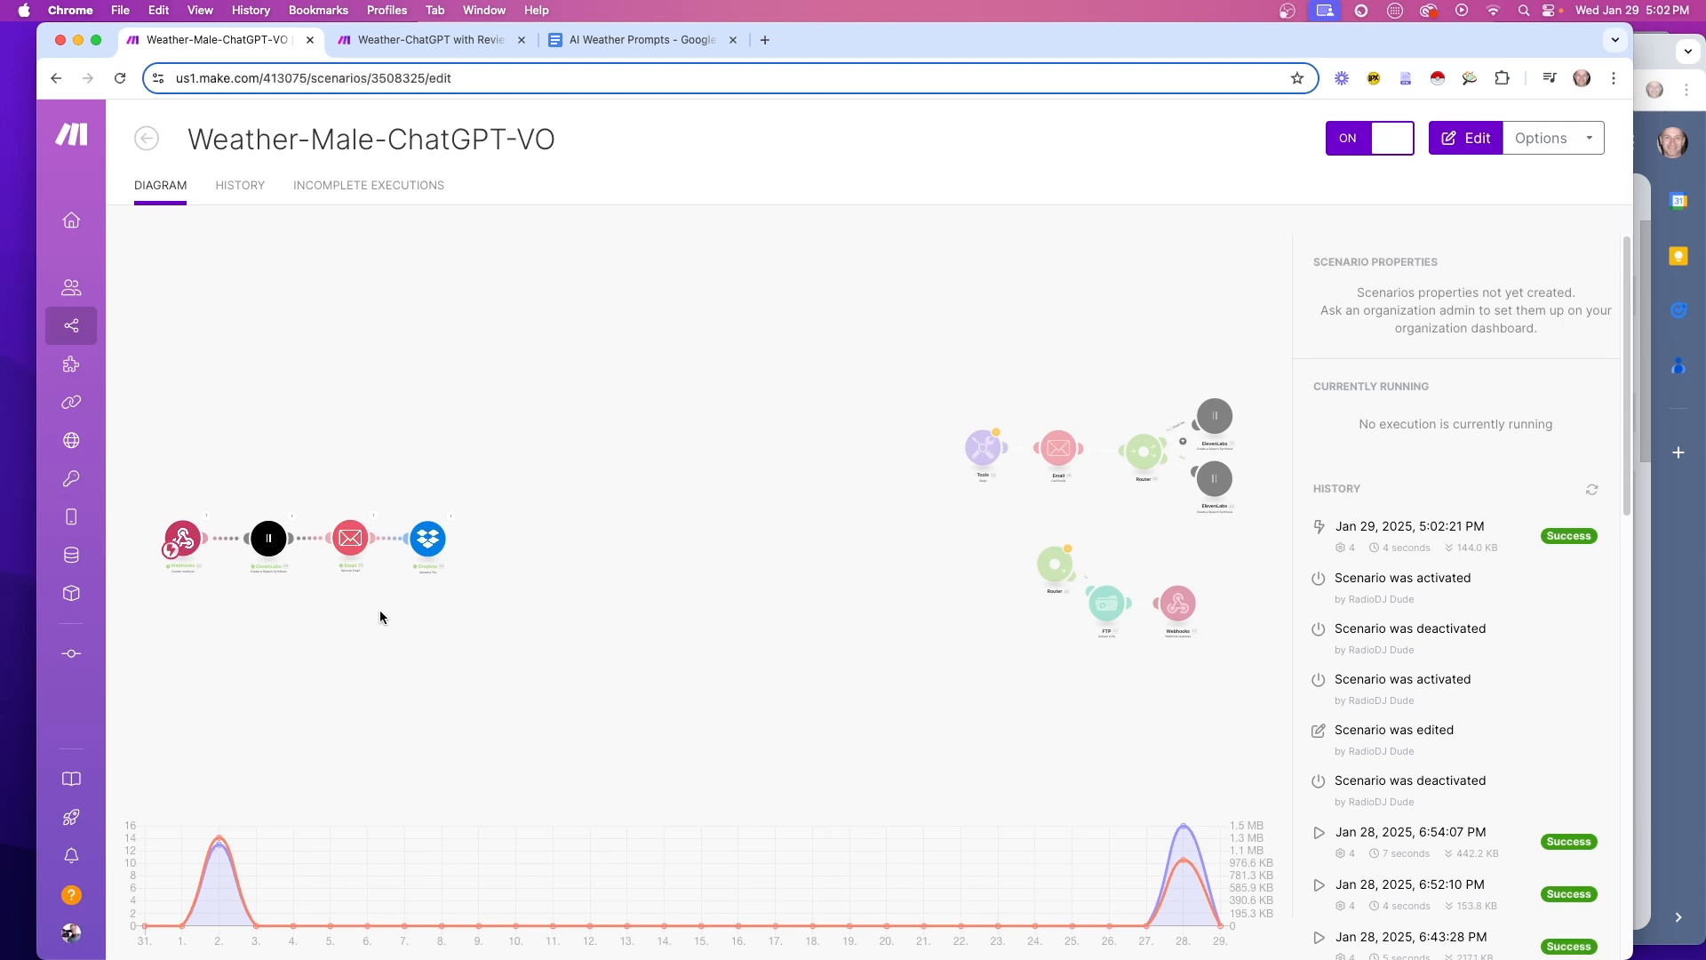
left_click(336, 662)
Open the Weather VO email in Gmail and play its attached ElevenLabs mp3 voice-over
scroll(336, 661, "up", 5)
left_click_drag(297, 609, 716, 697)
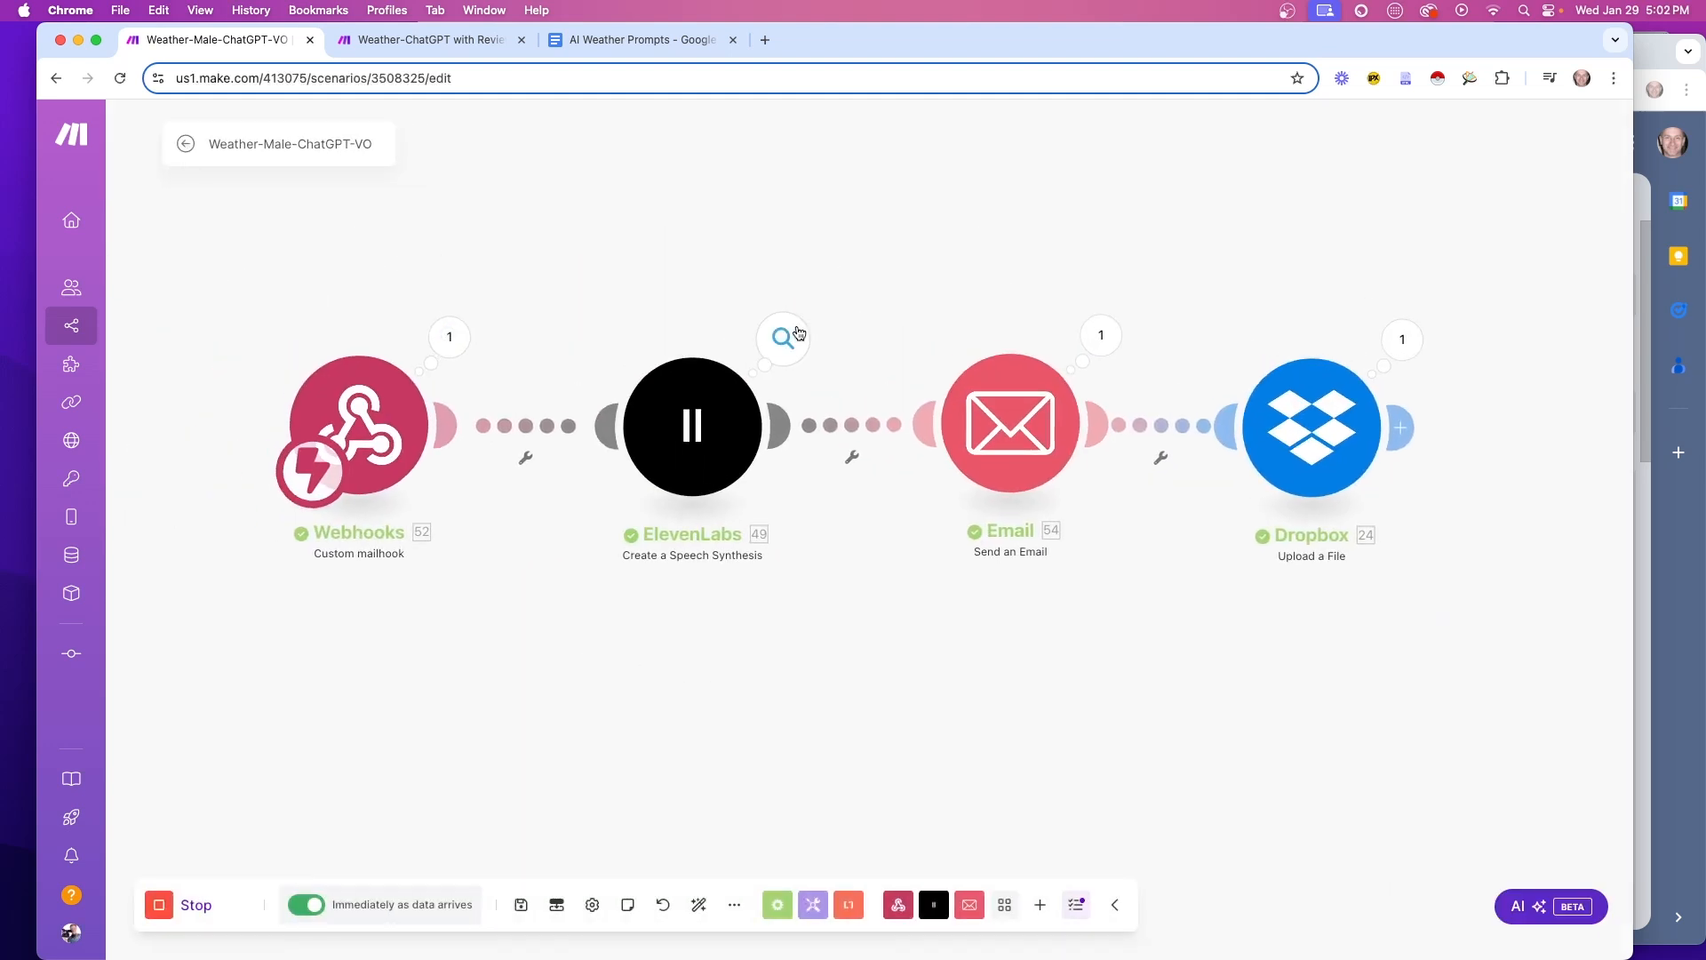
key("super+Tab")
key("super+Tab")
key("super+Tab")
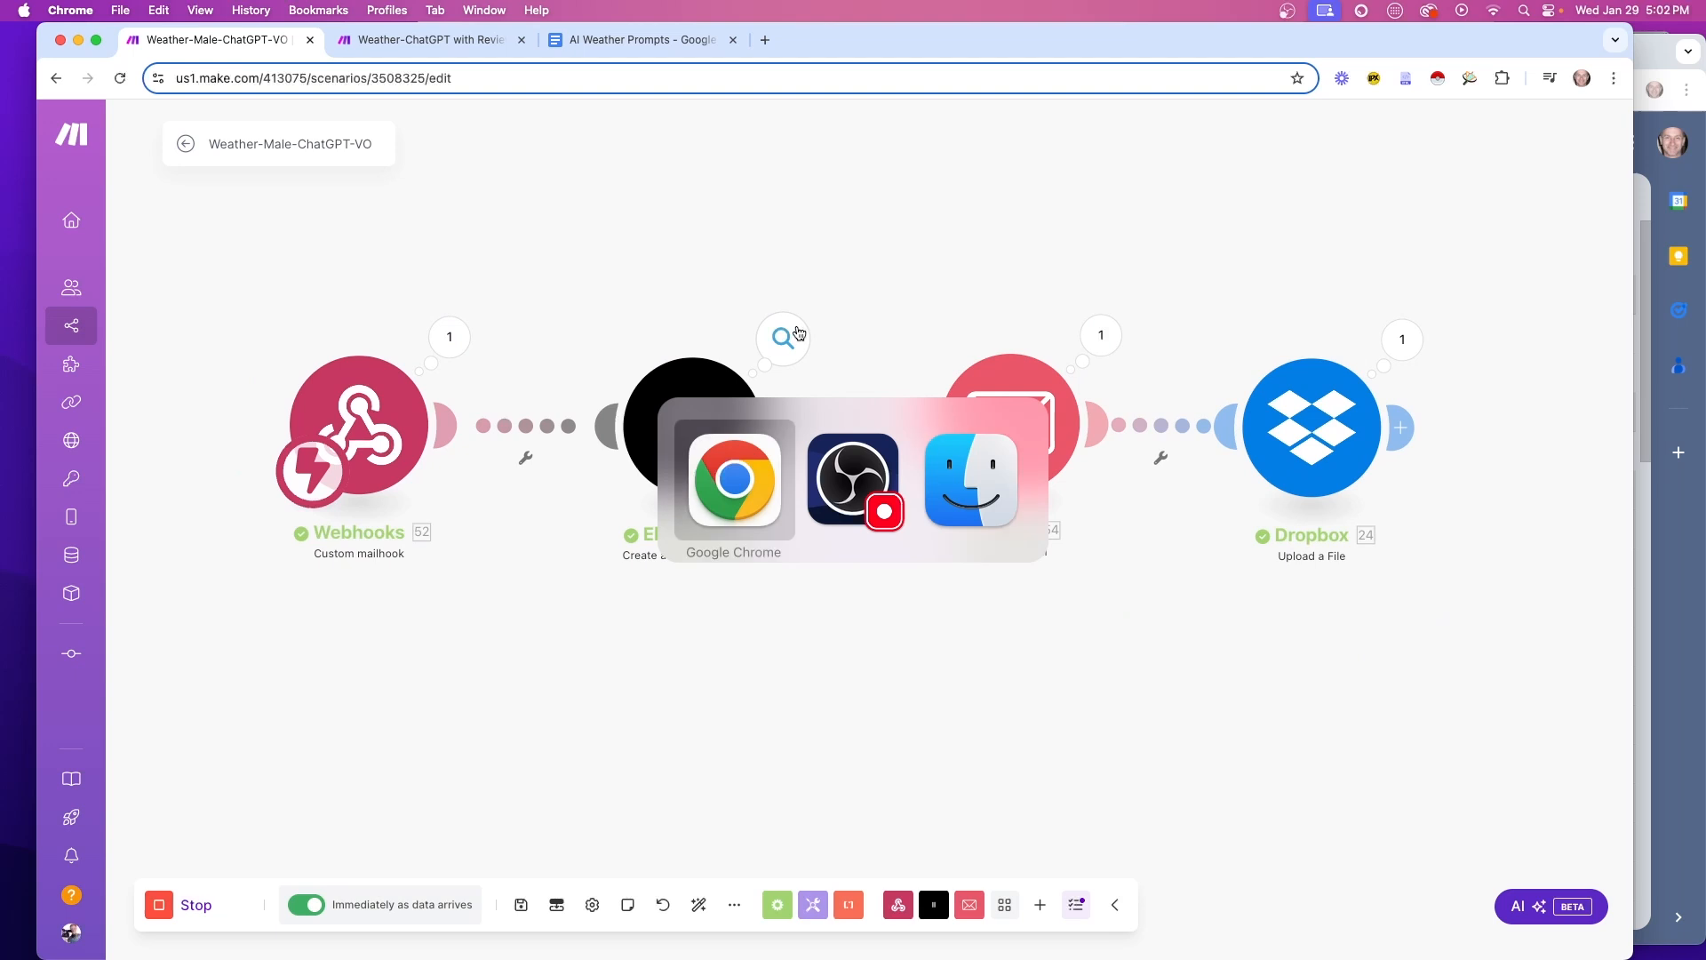
key("super+grave")
left_click(783, 305)
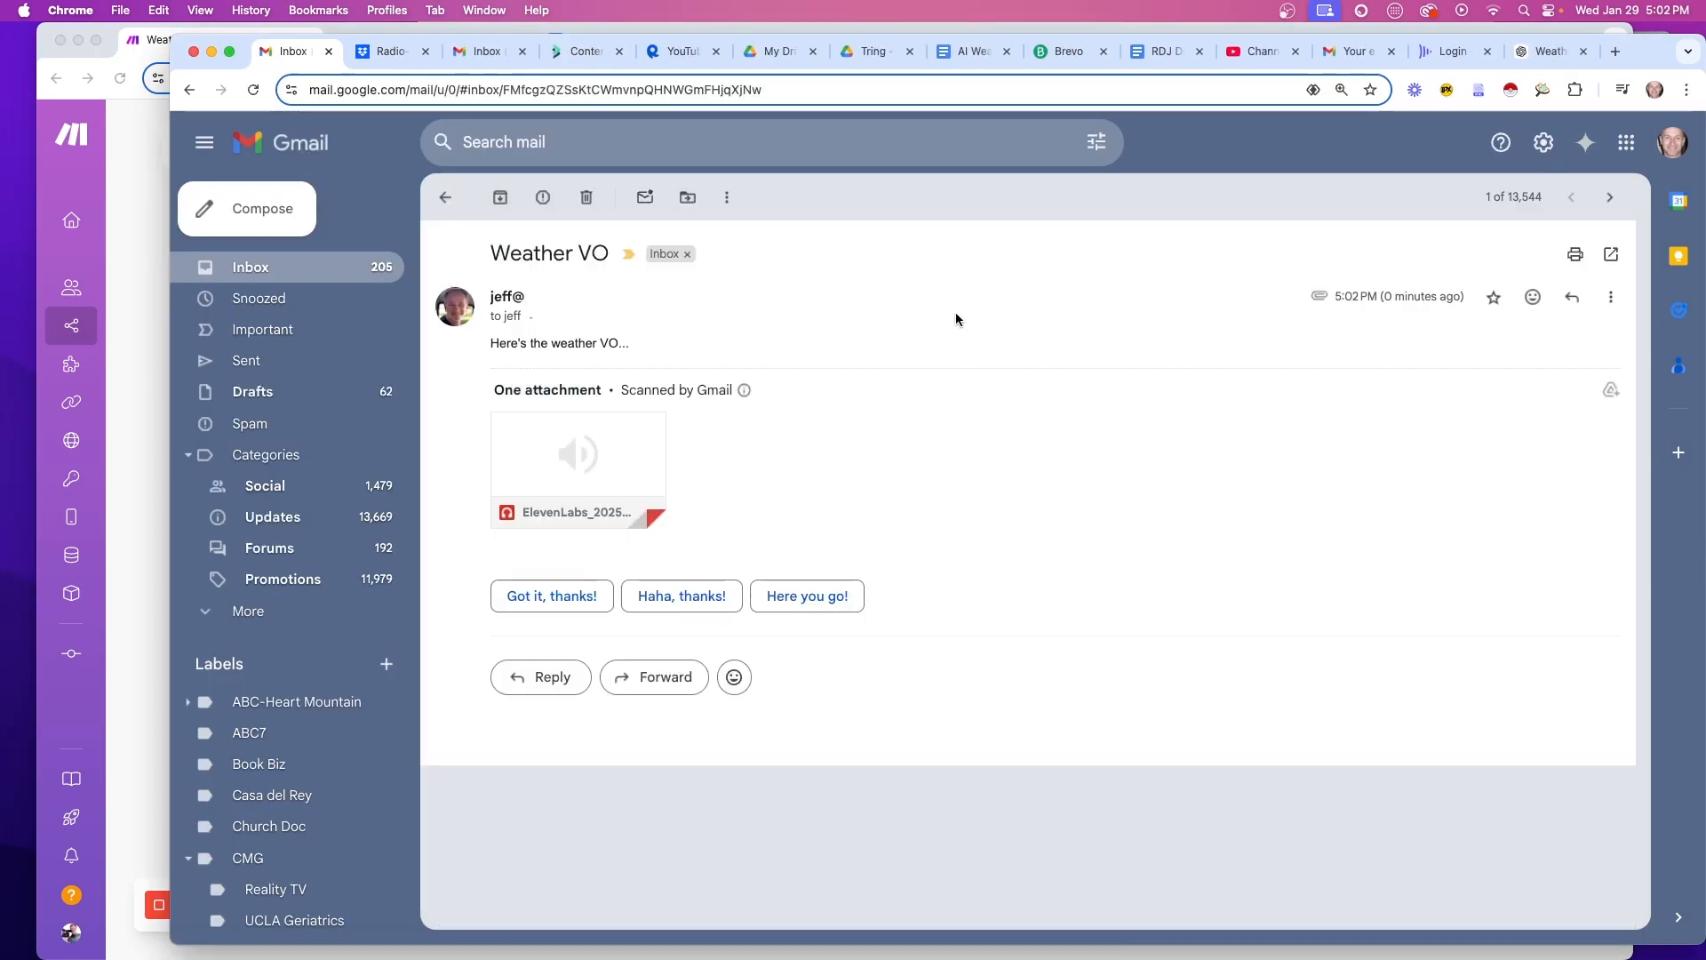
left_click(572, 432)
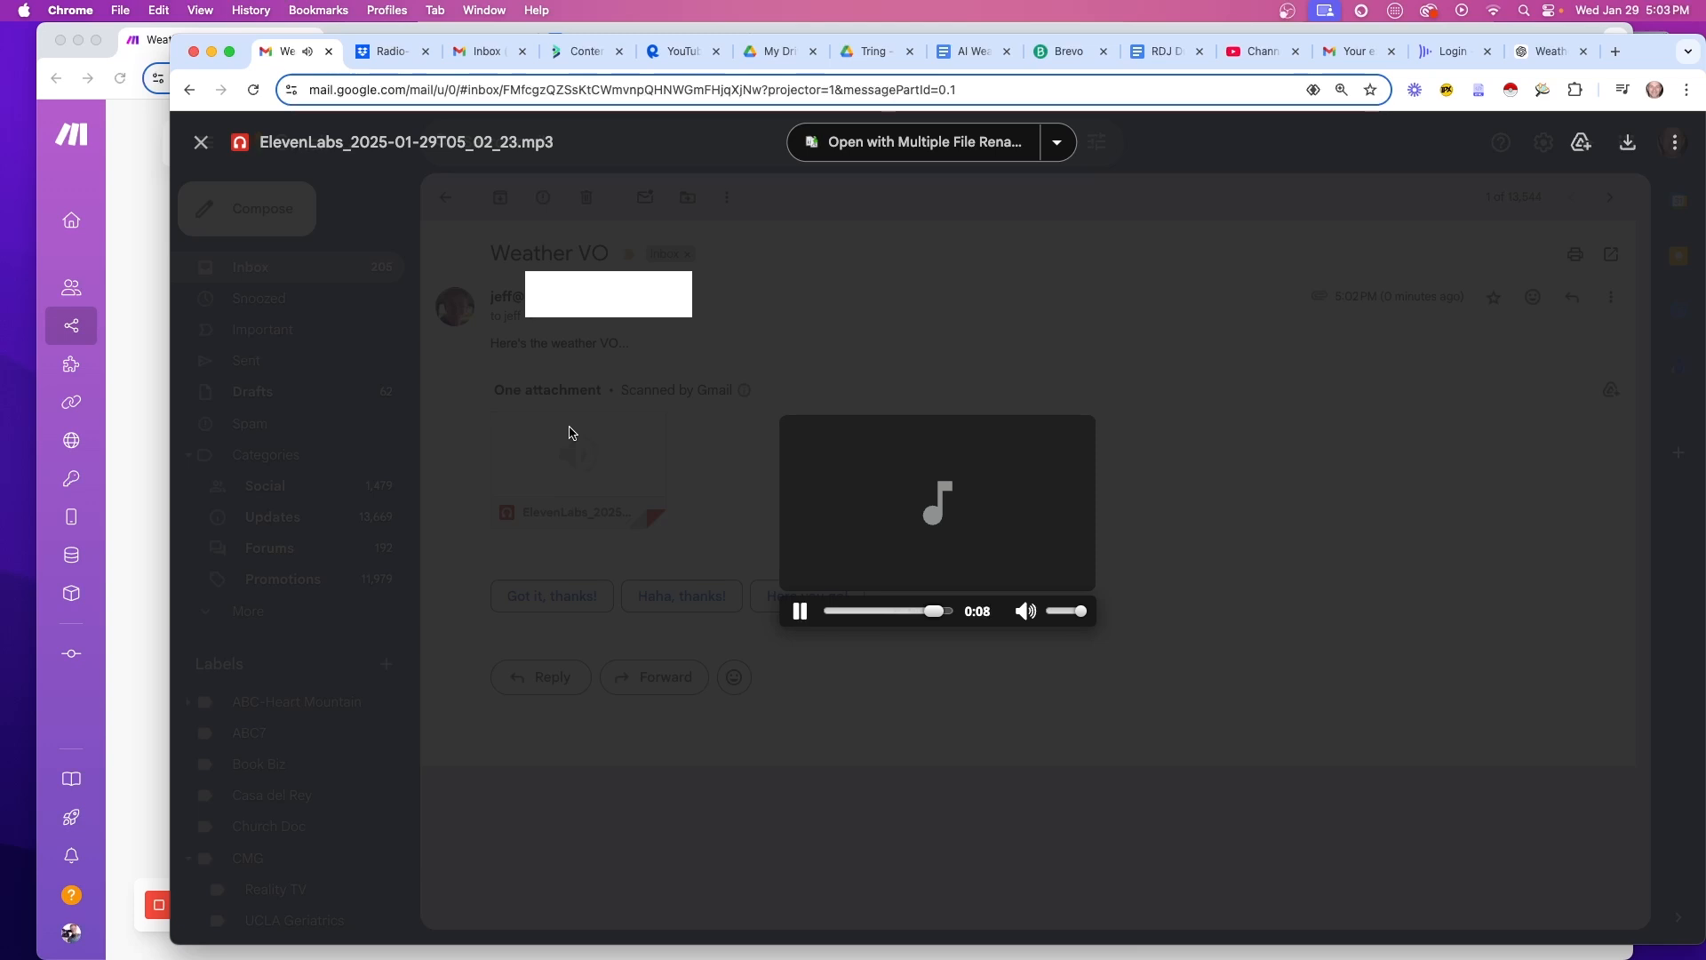
key("Escape")
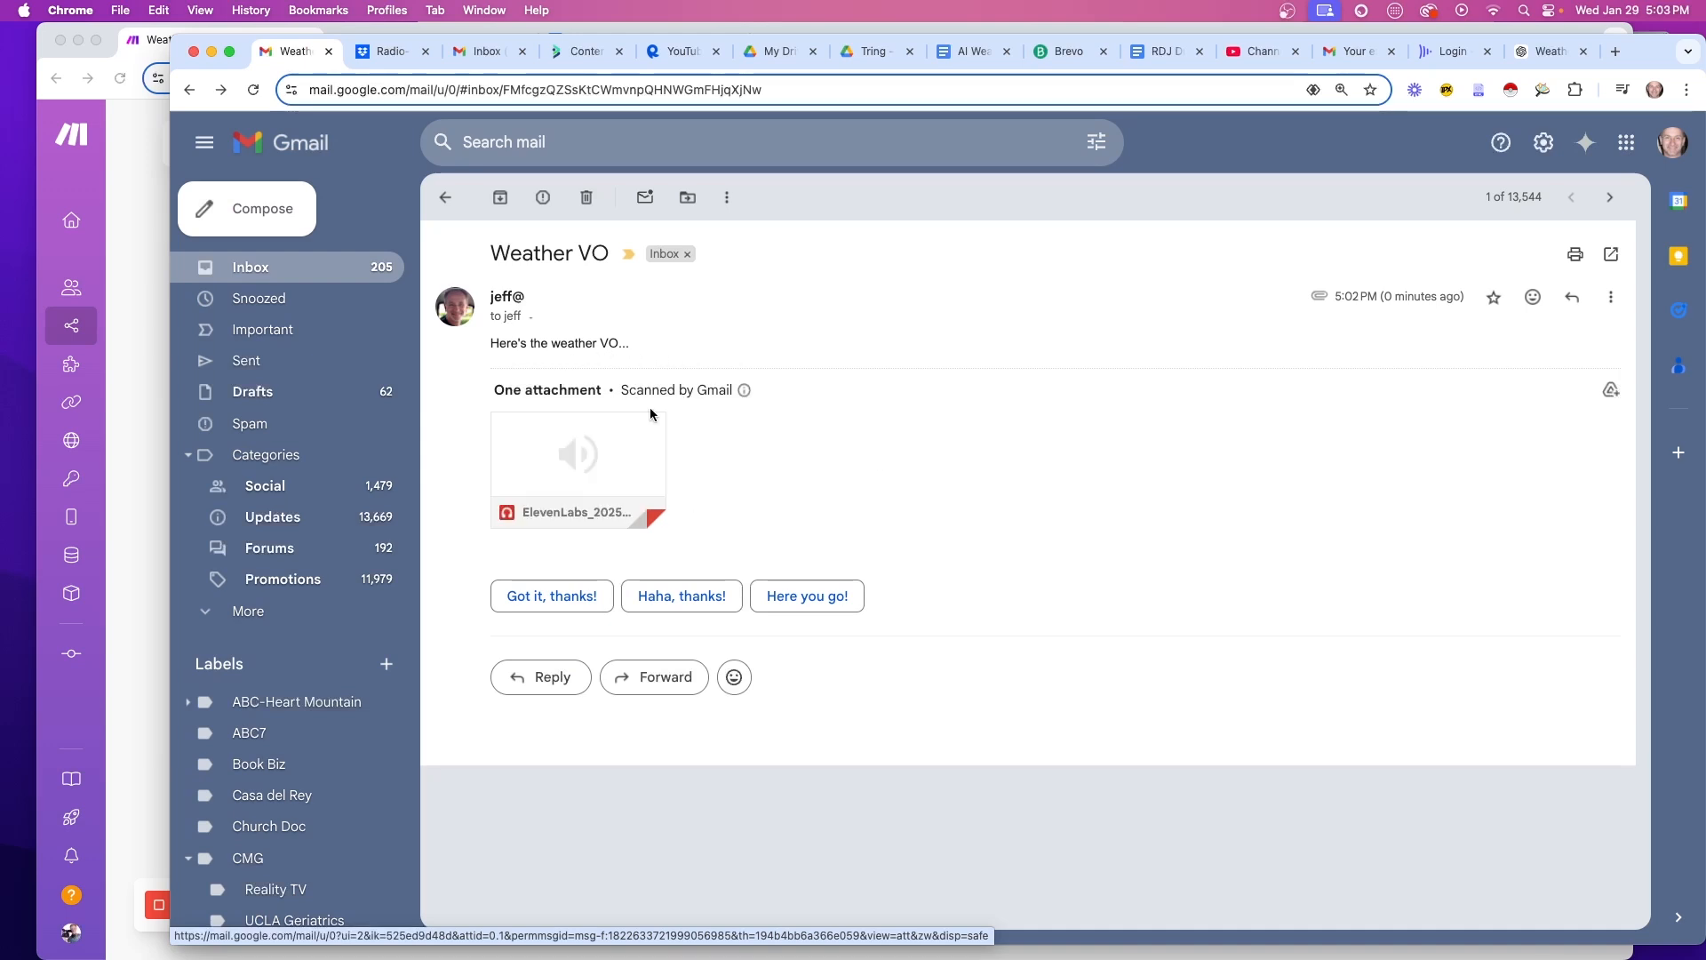
mouse_move(599, 434)
Map the Email module's Content to 52. Text and make its Subject 'Updated Weather VO', then save
left_click(125, 503)
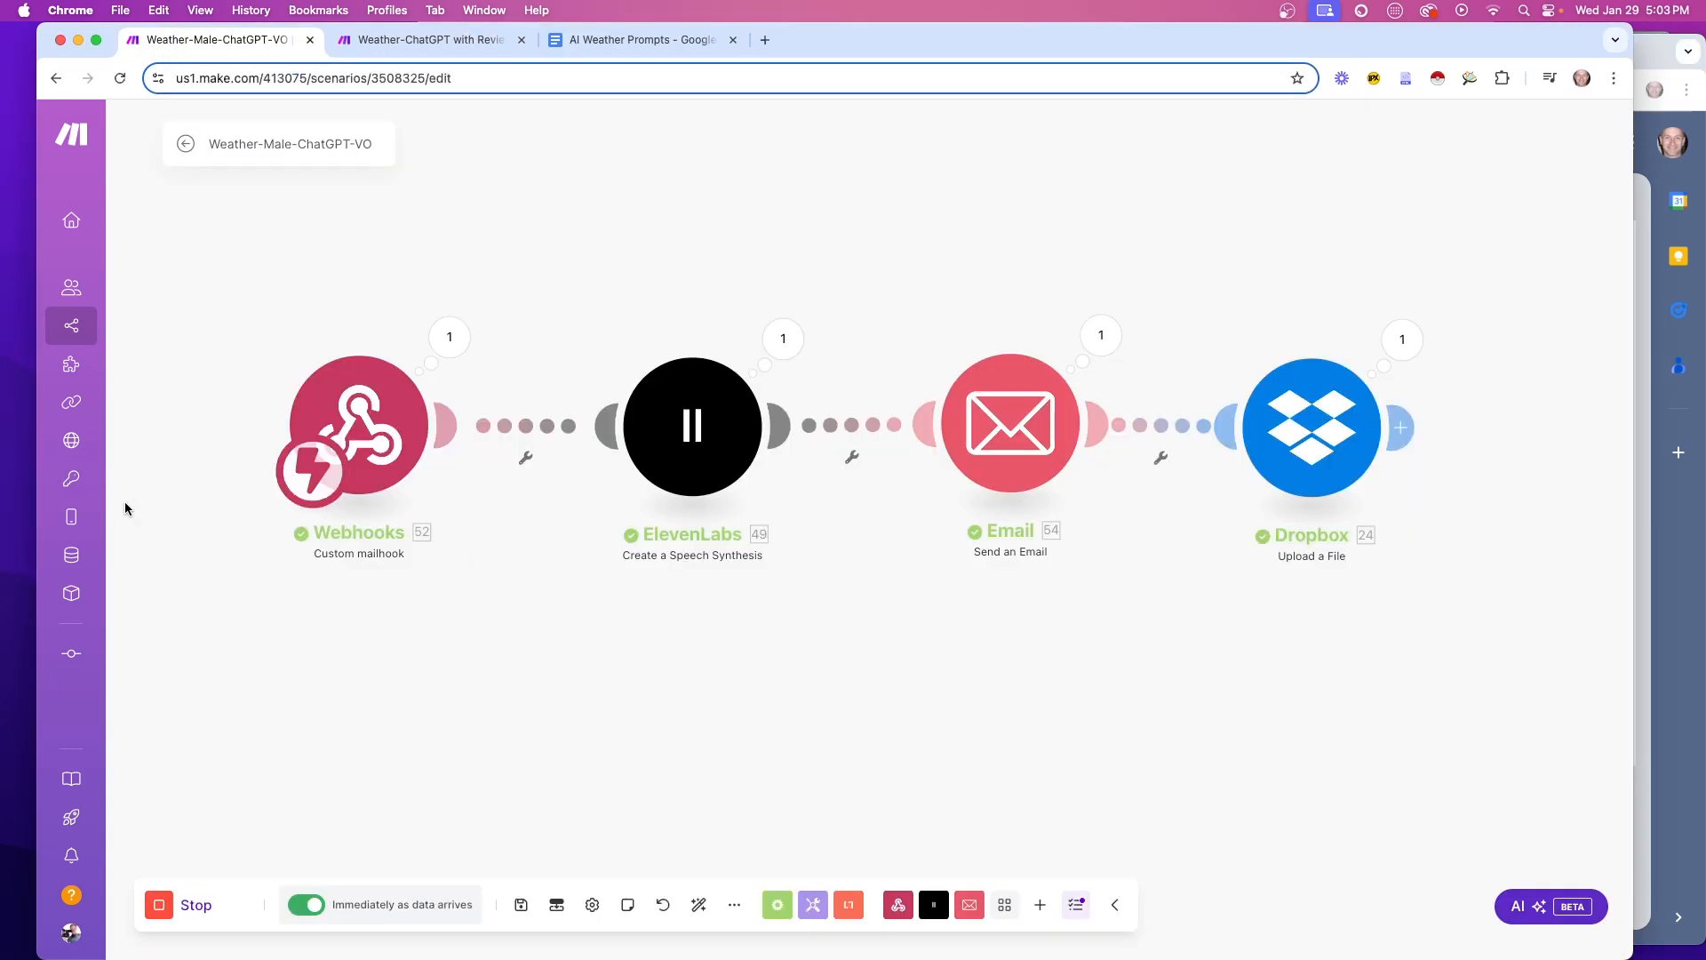
left_click(1008, 433)
scroll(1330, 649, "down", 3)
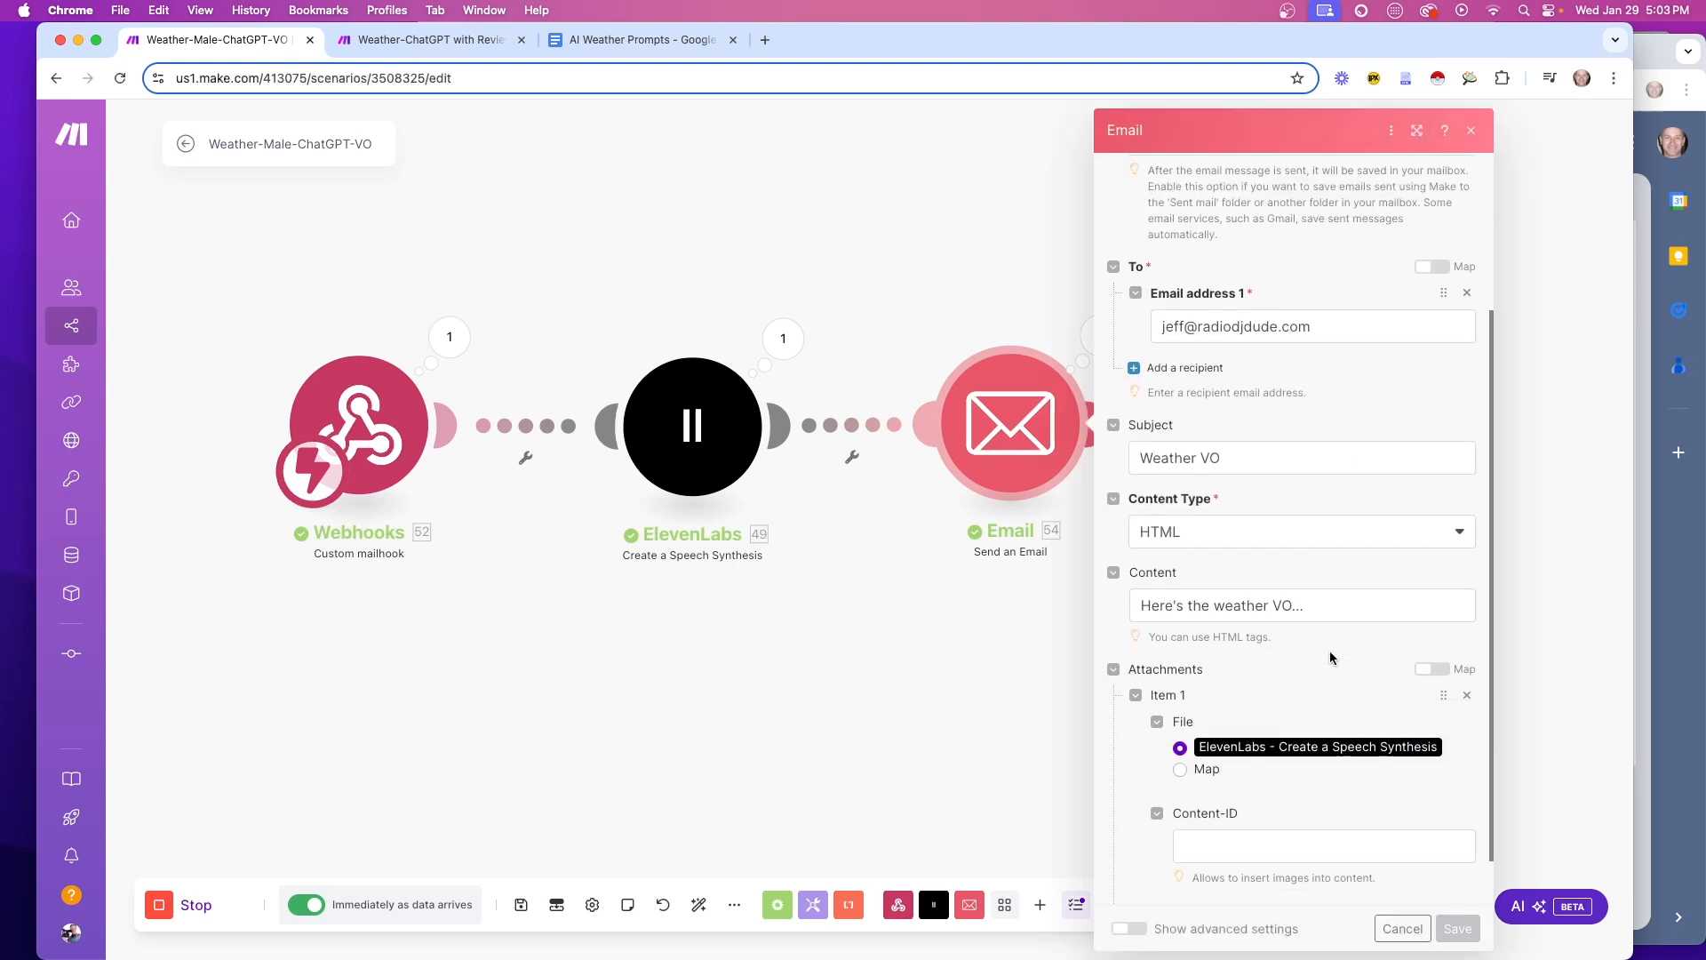
triple_click(1141, 563)
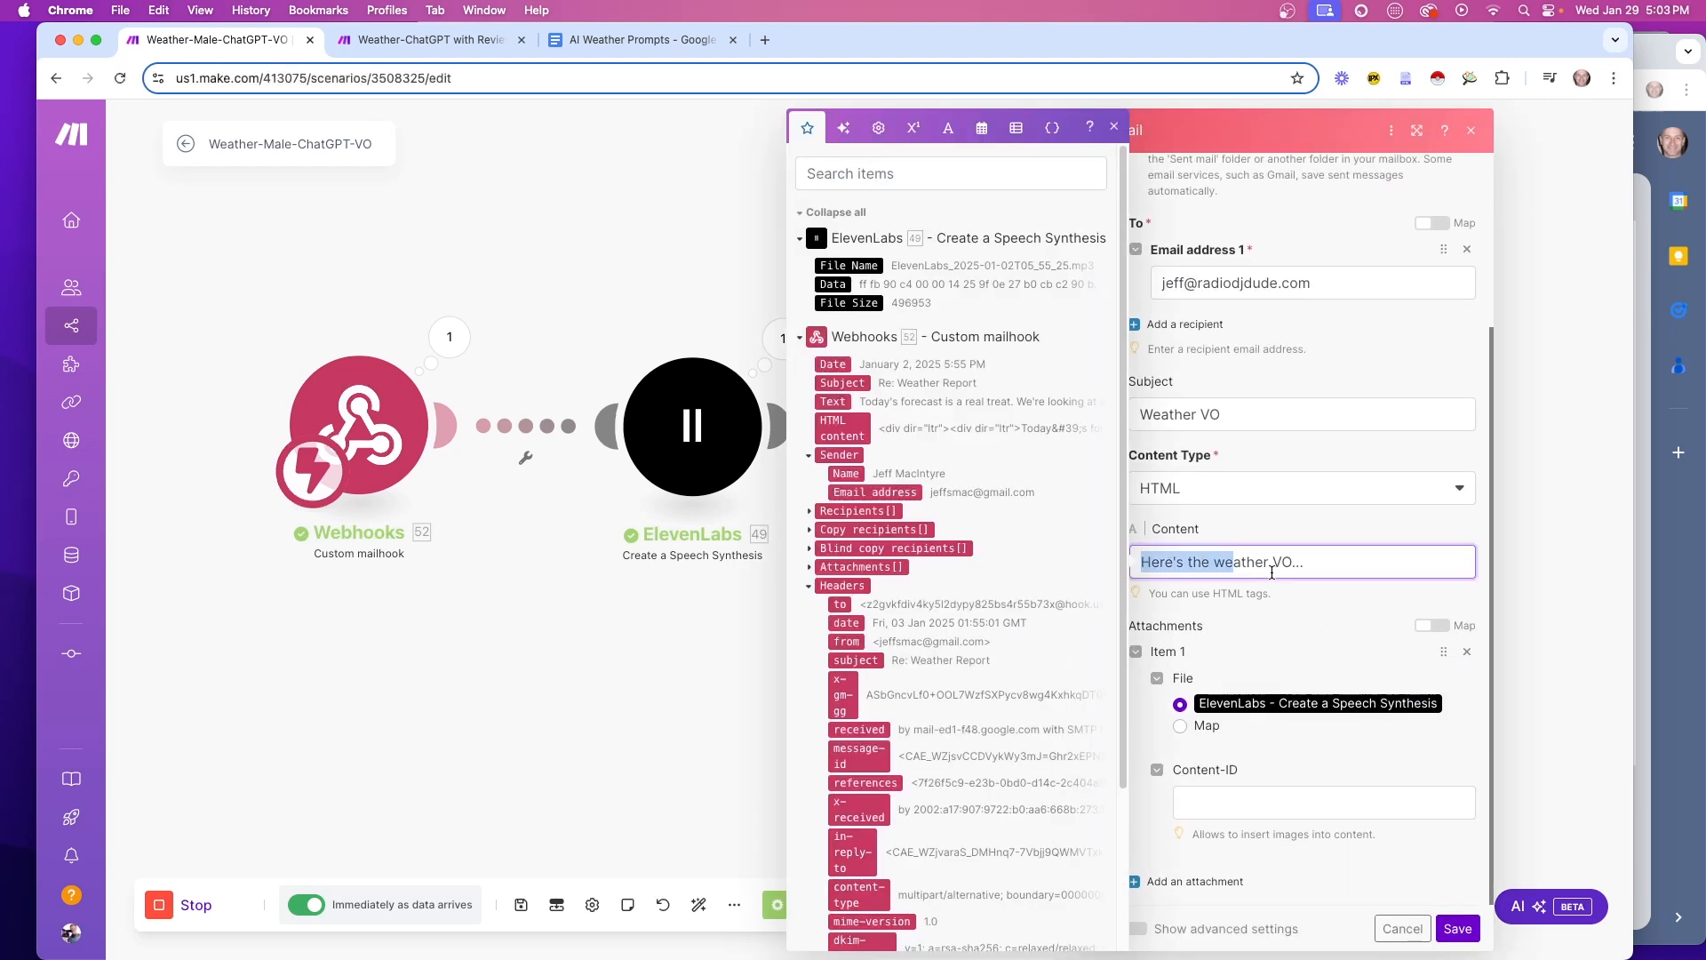
key("BackSpace")
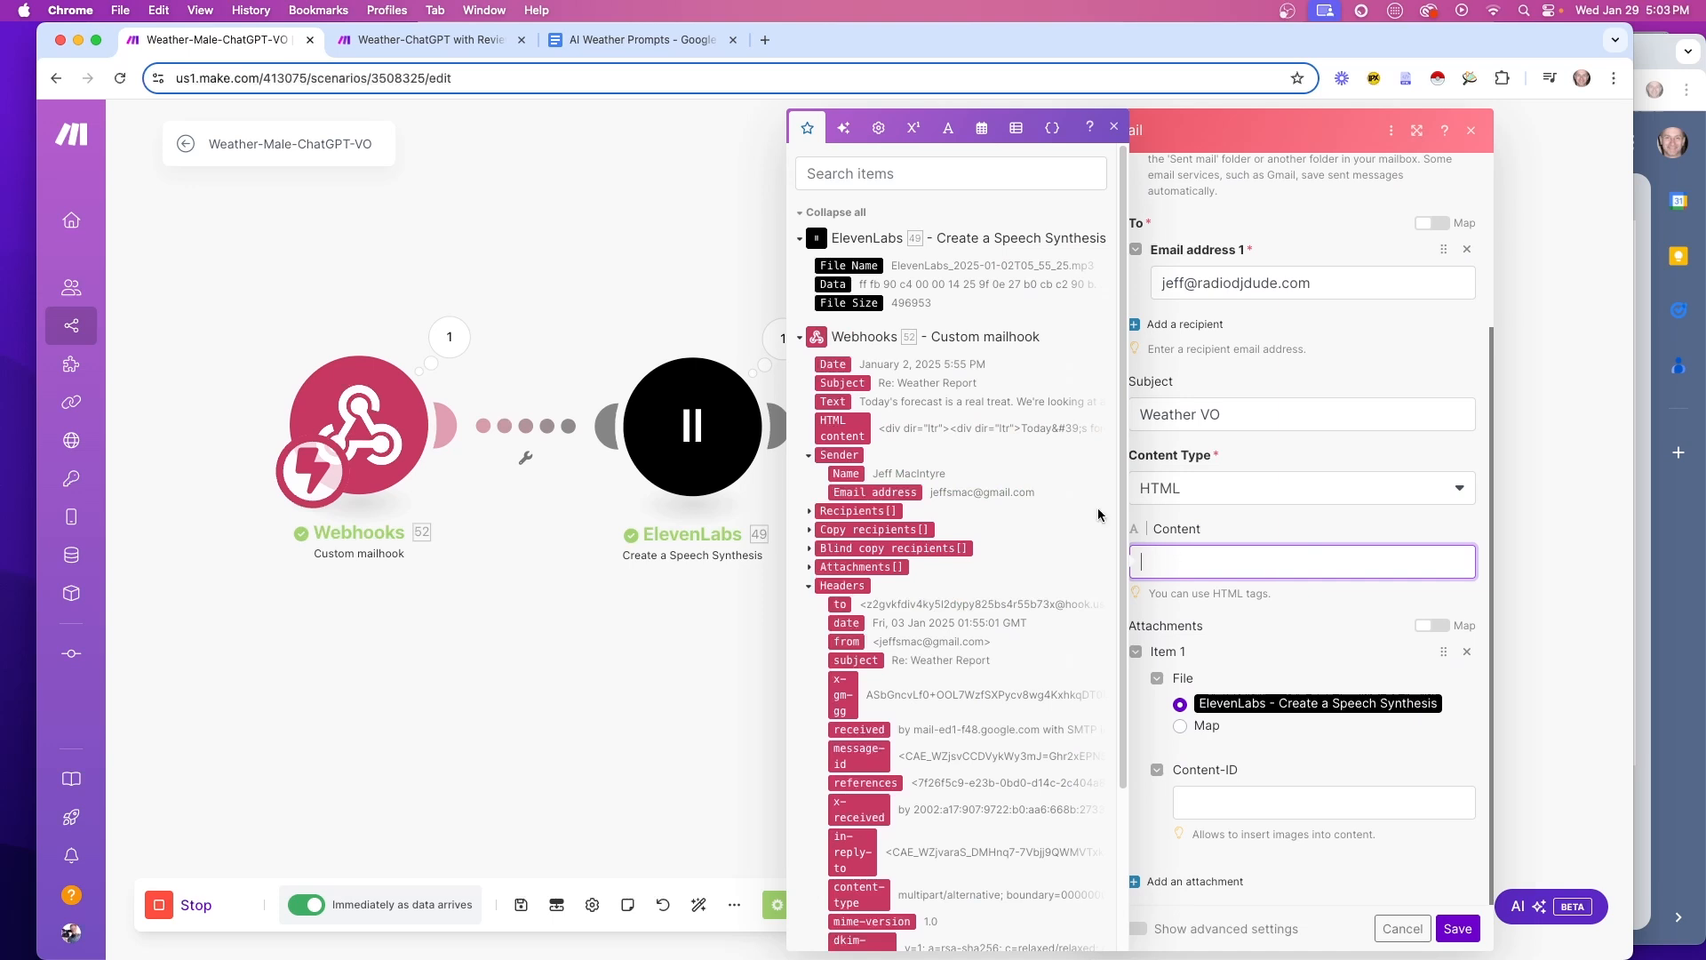
scroll(827, 448, "down", 1)
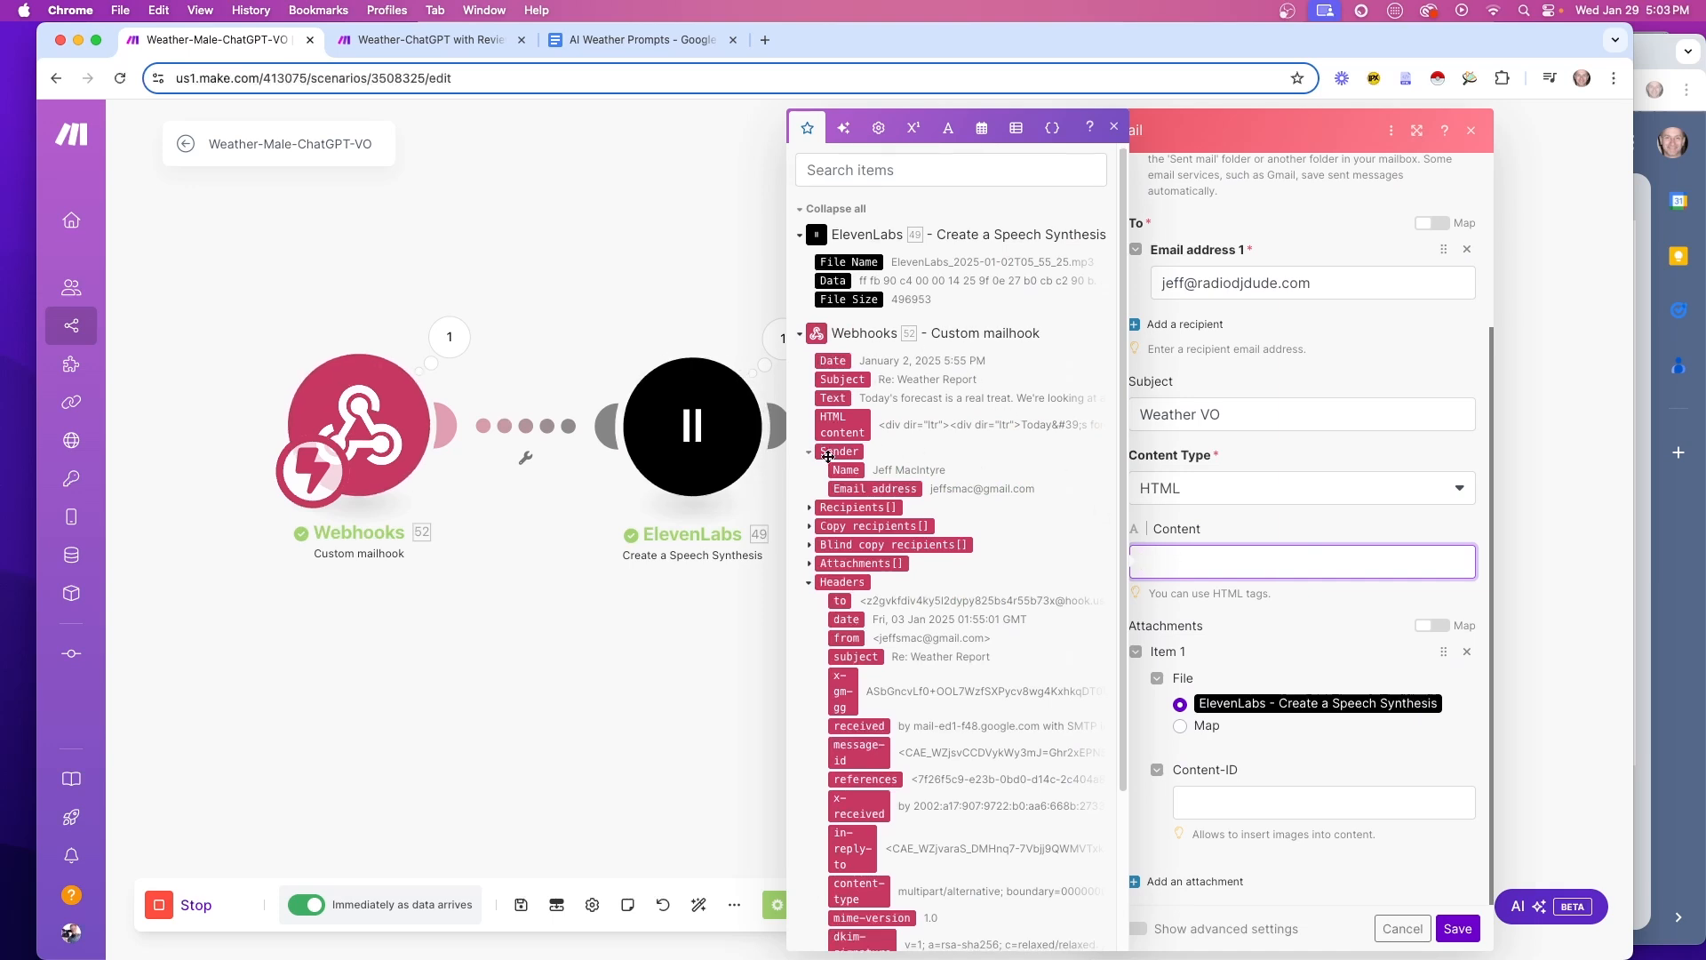
left_click(840, 397)
left_click(1155, 425)
type("Updated")
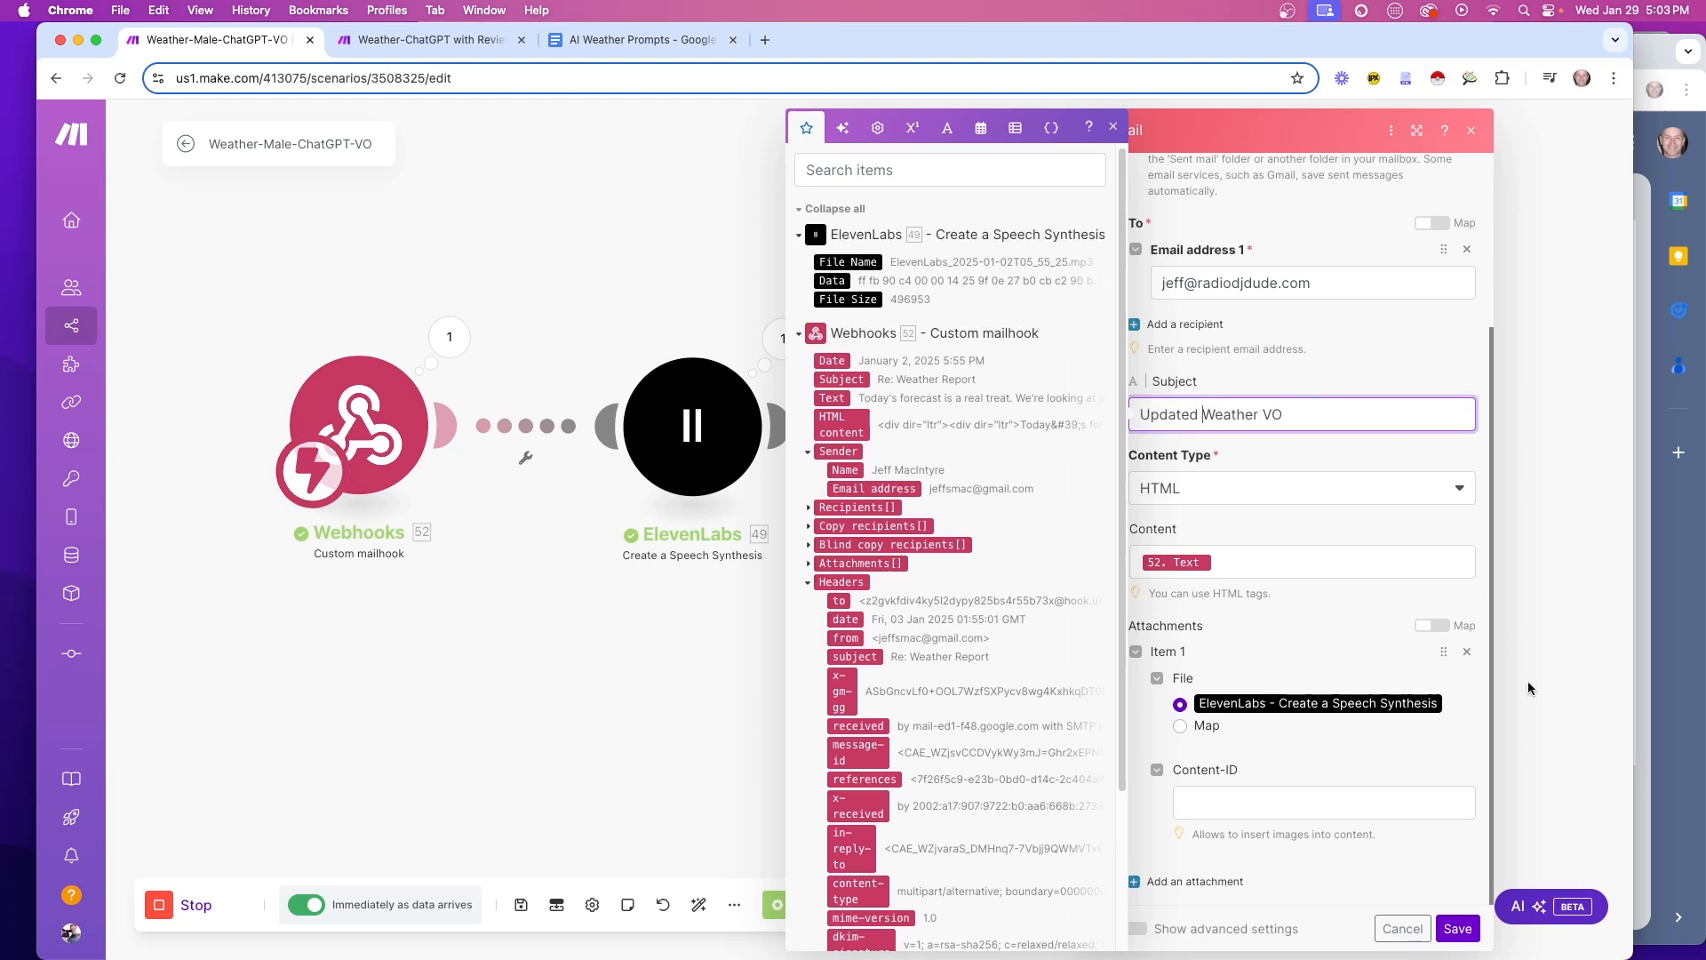
left_click(1458, 928)
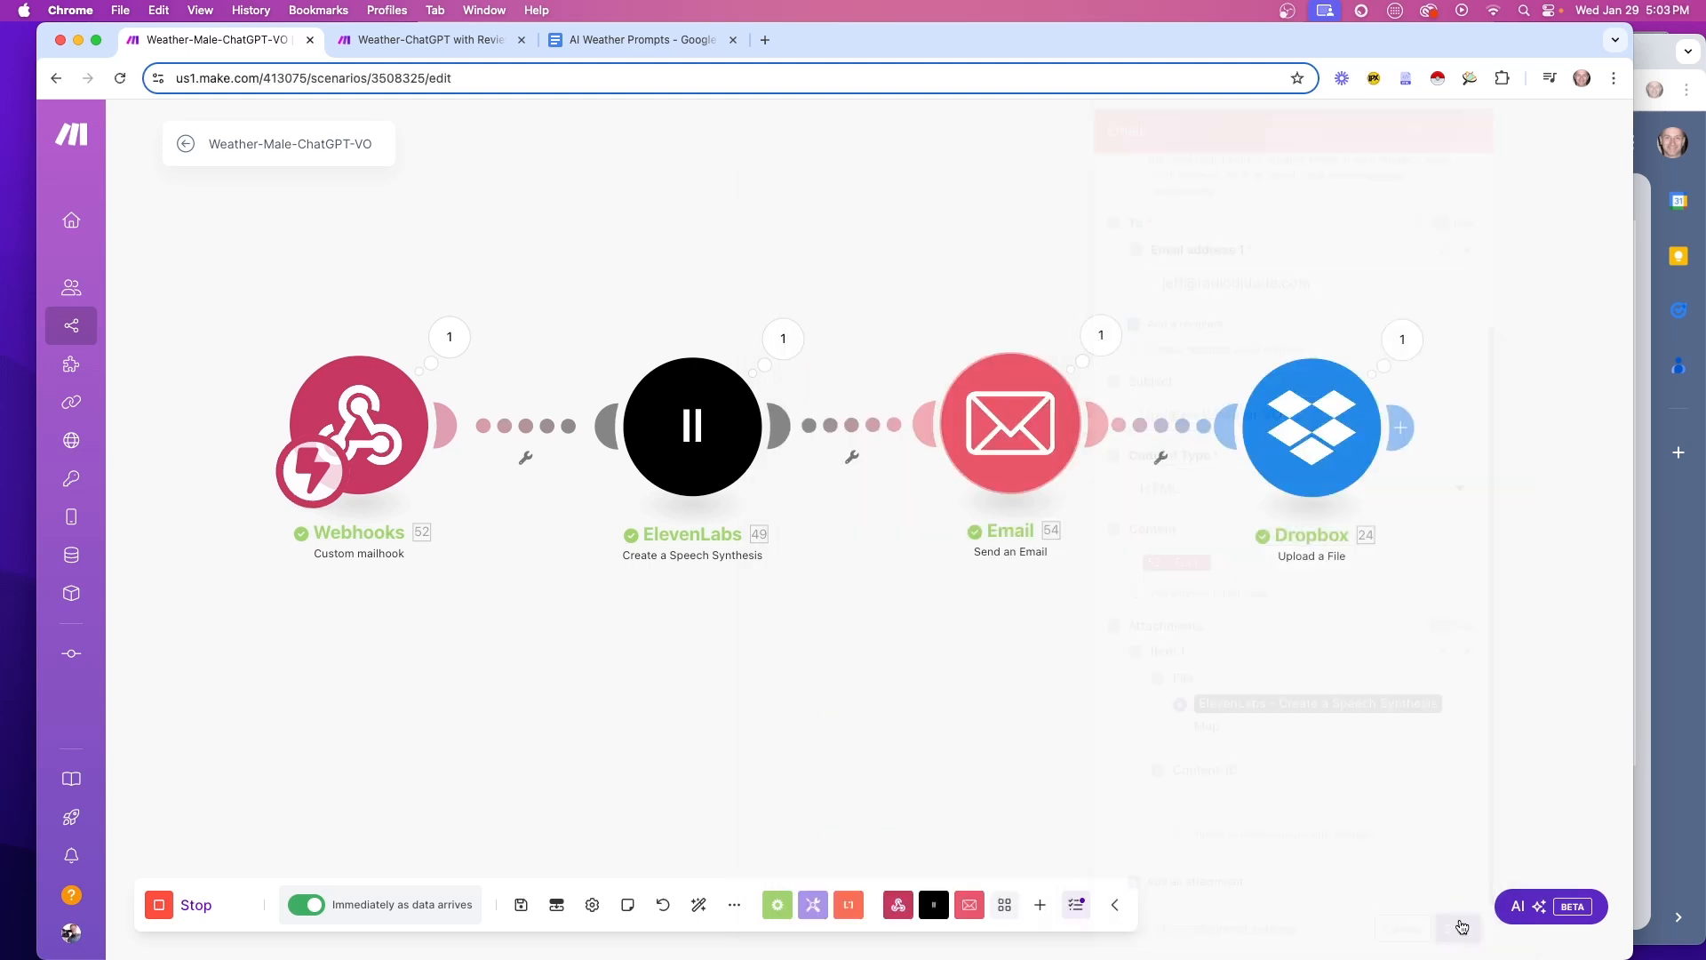
left_click(515, 904)
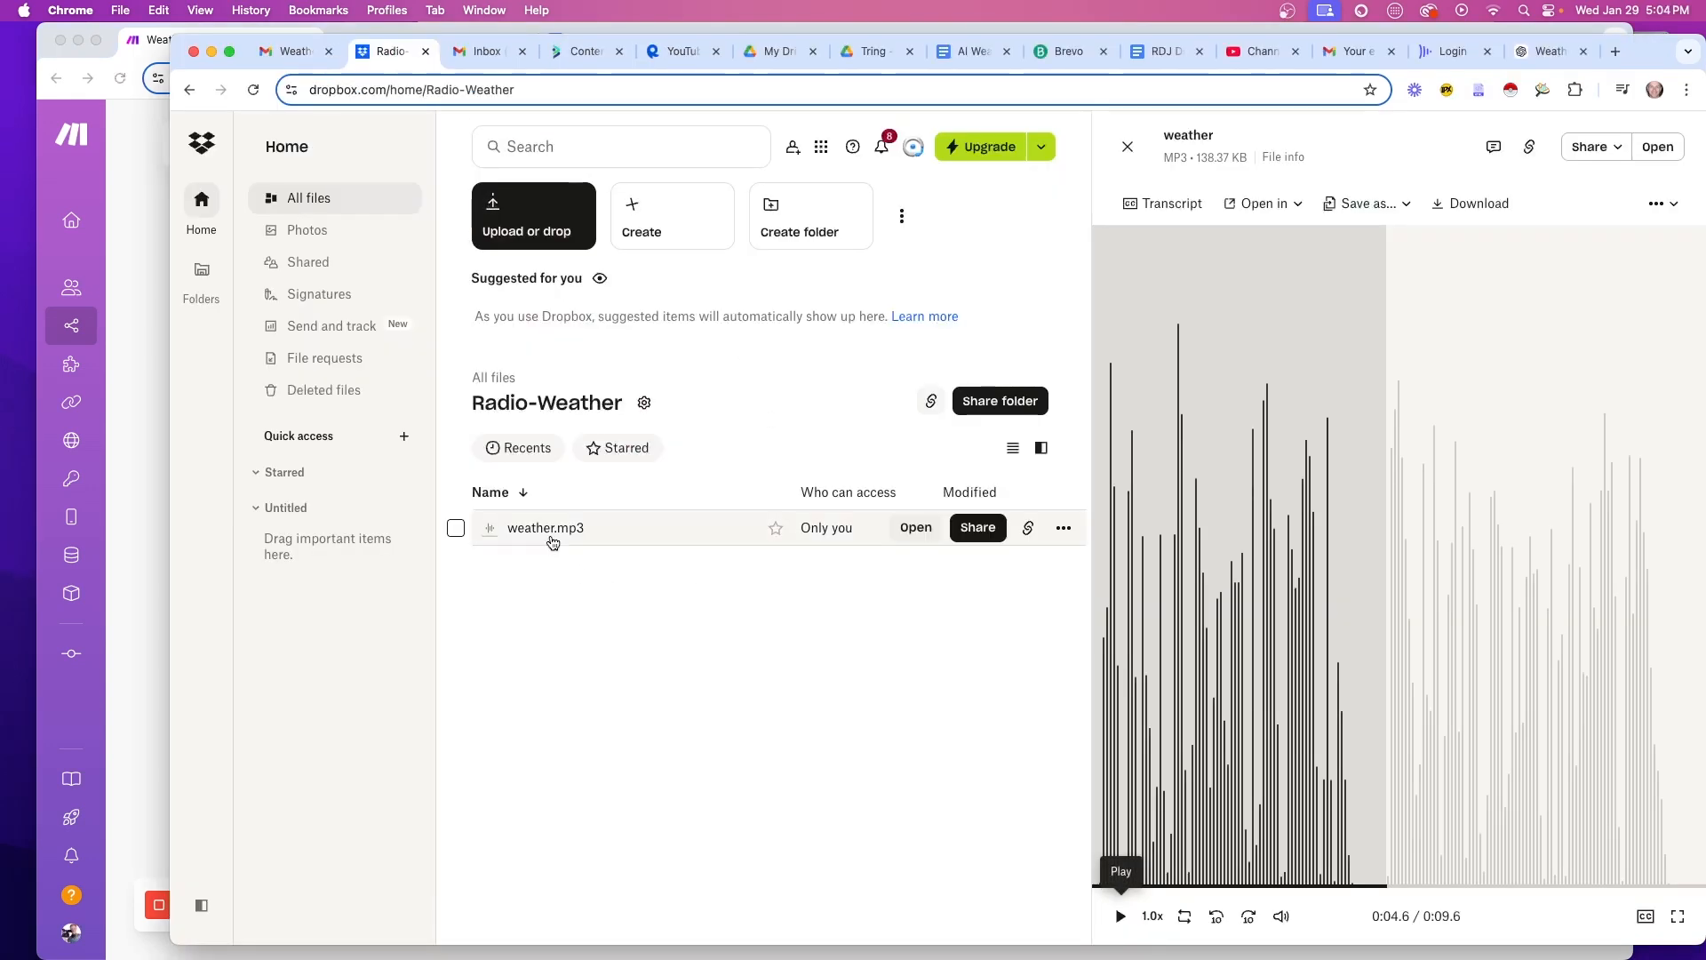
Open weather.mp3 in the Dropbox Radio-Weather folder and play it from the start
left_click(551, 529)
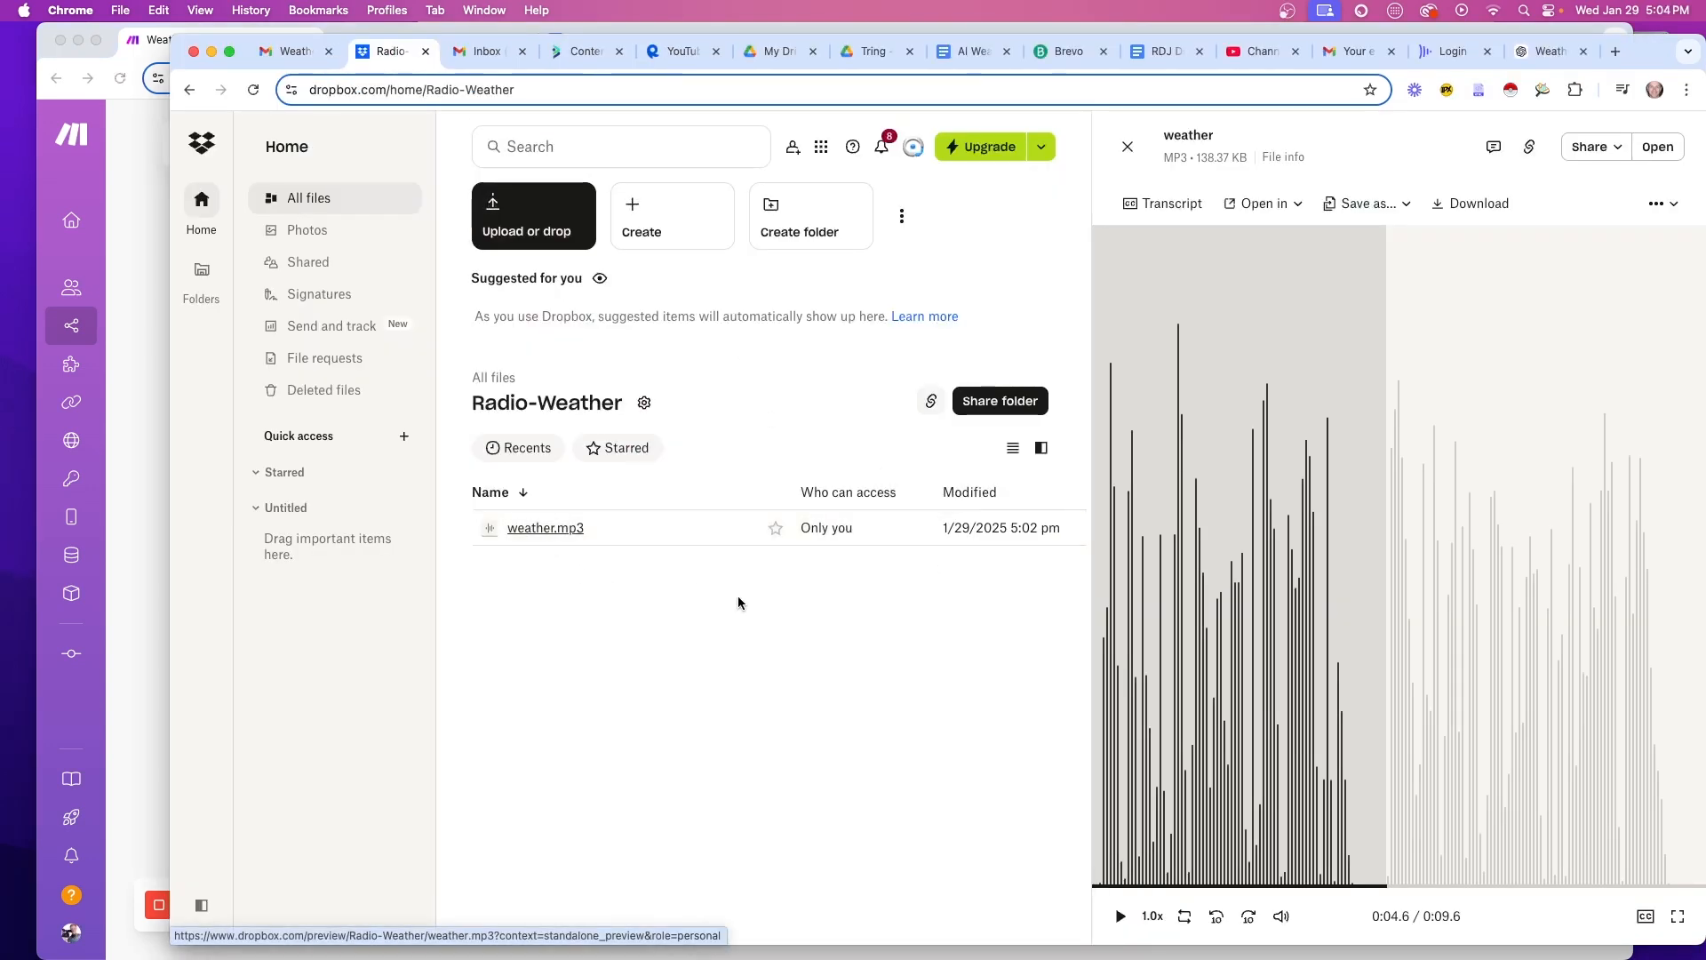
left_click(551, 530)
left_click(1120, 916)
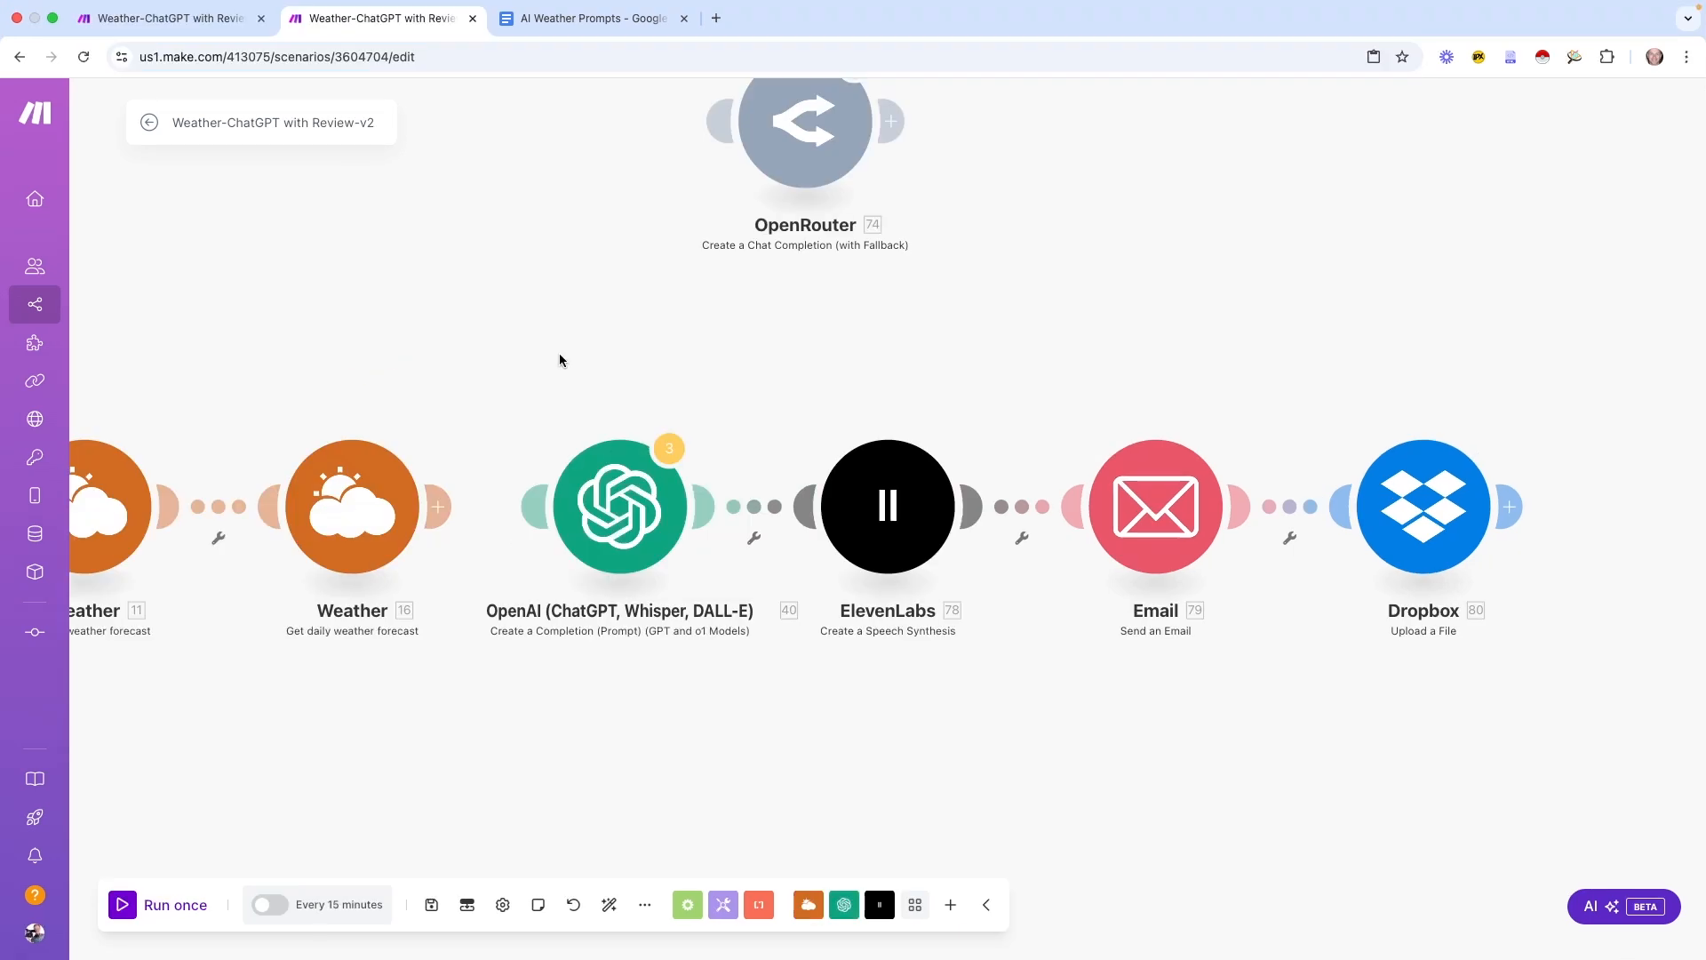
Marquee-select the OpenAI, ElevenLabs, Email and Dropbox modules and copy them
left_click_drag(558, 353, 1496, 627)
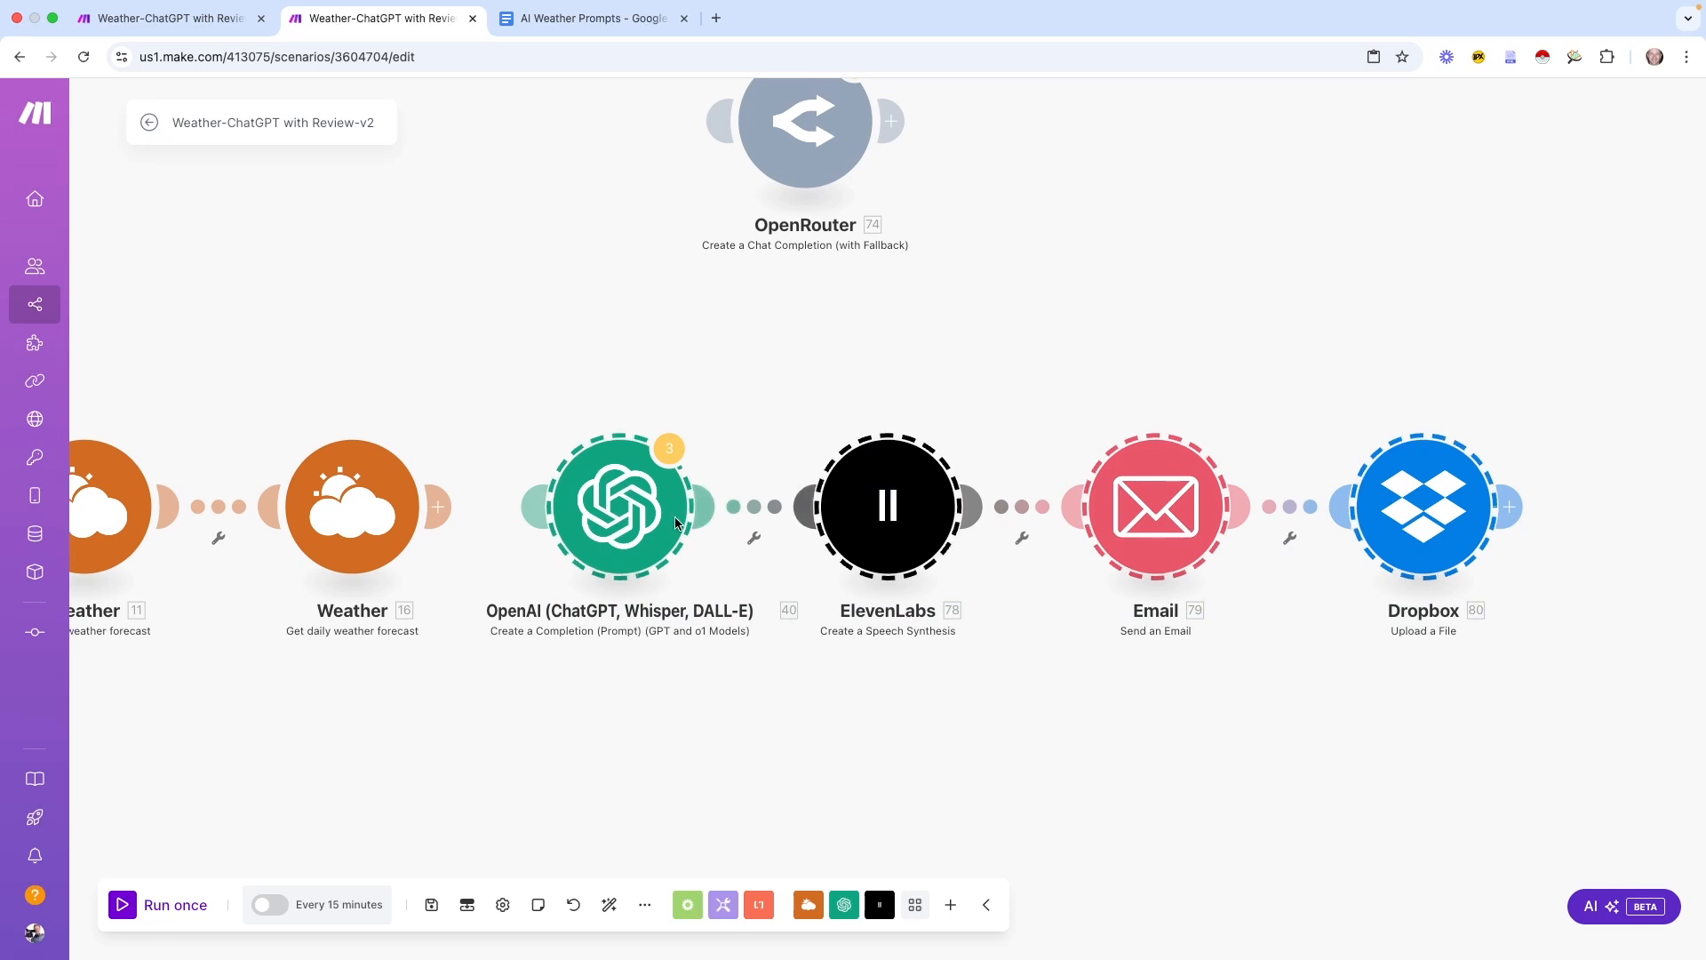
left_click(556, 389)
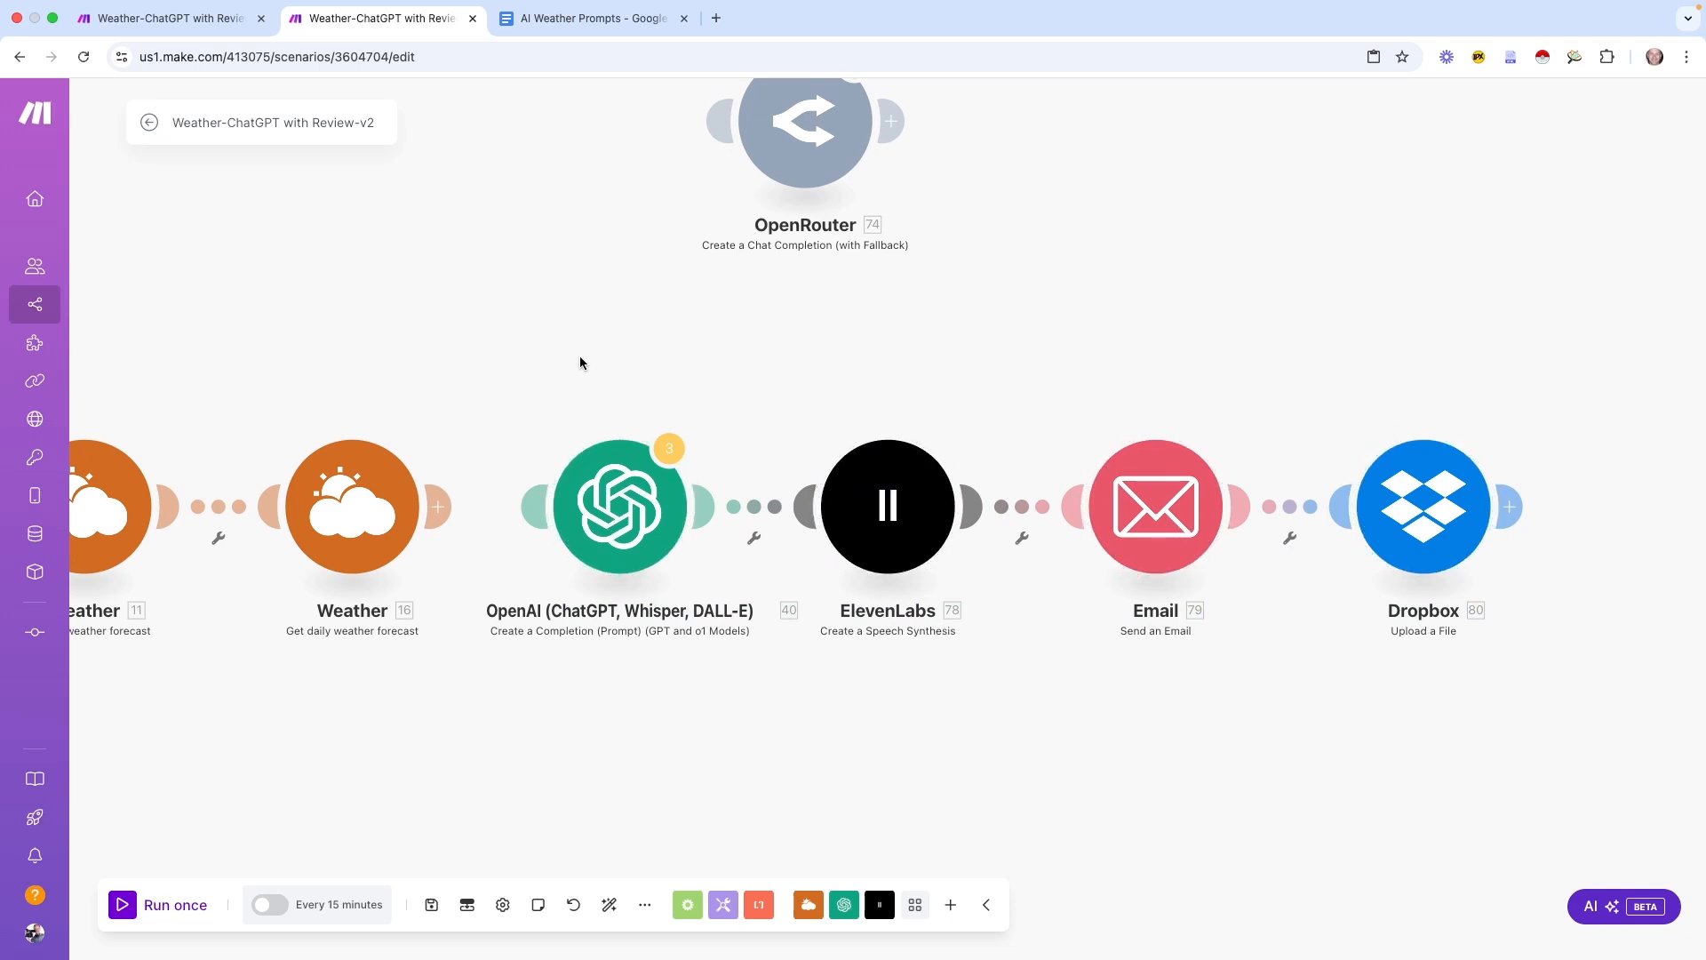
left_click_drag(560, 345, 1506, 637)
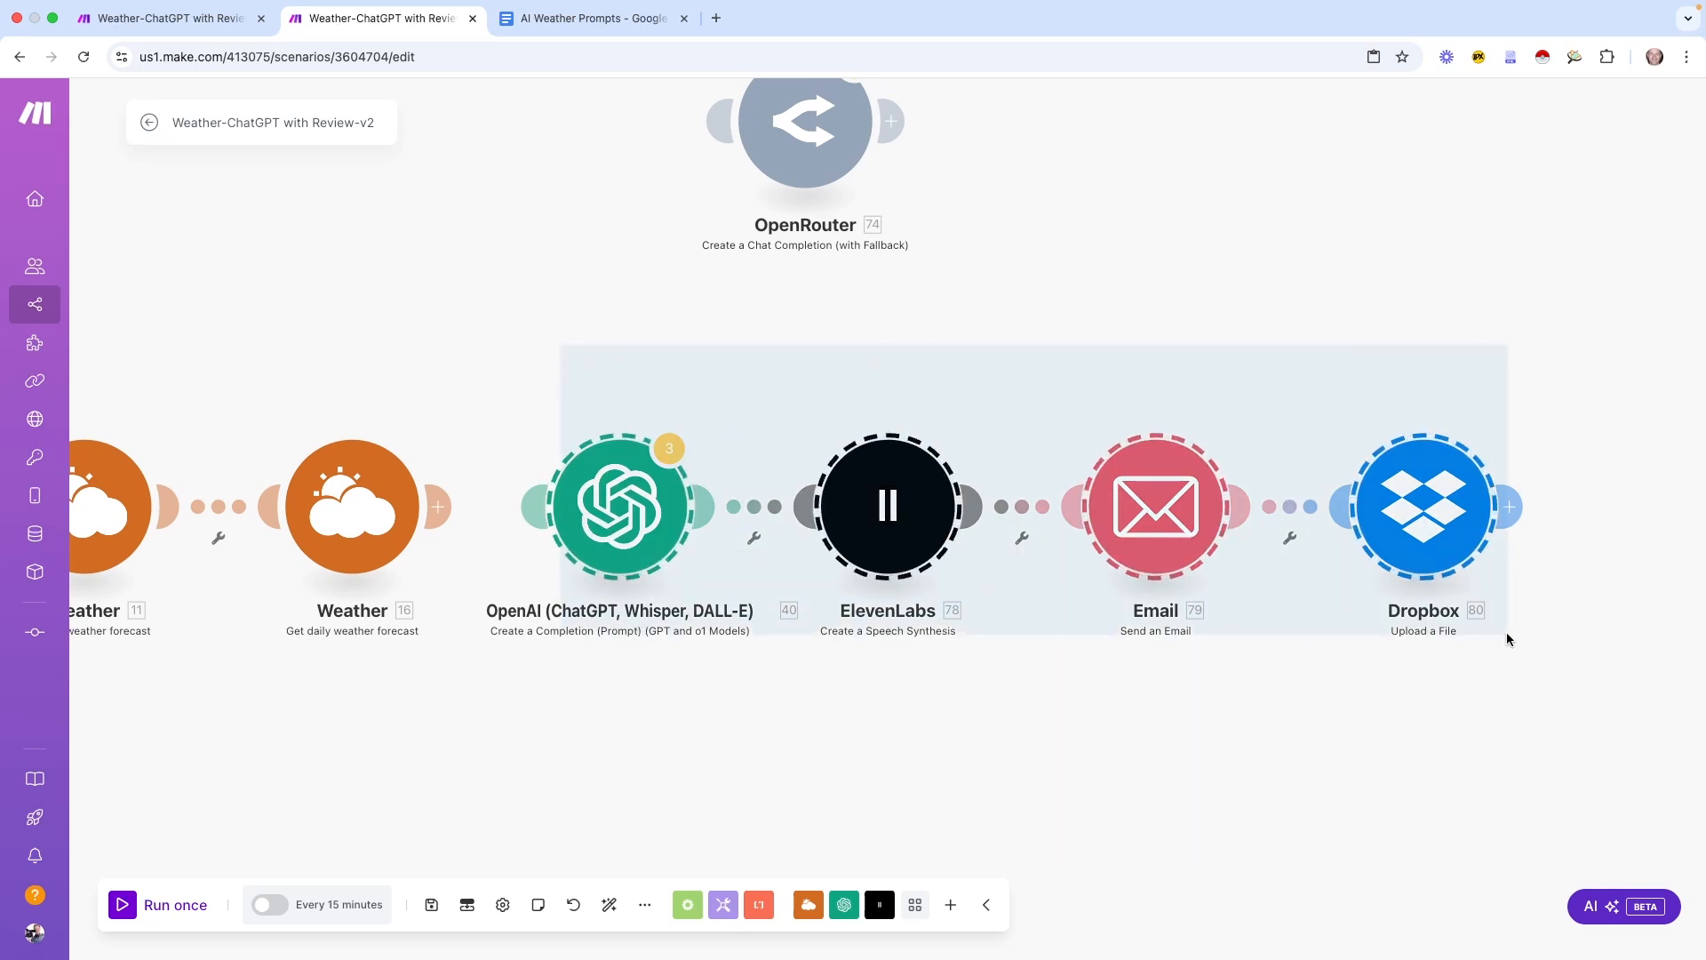
right_click(620, 500)
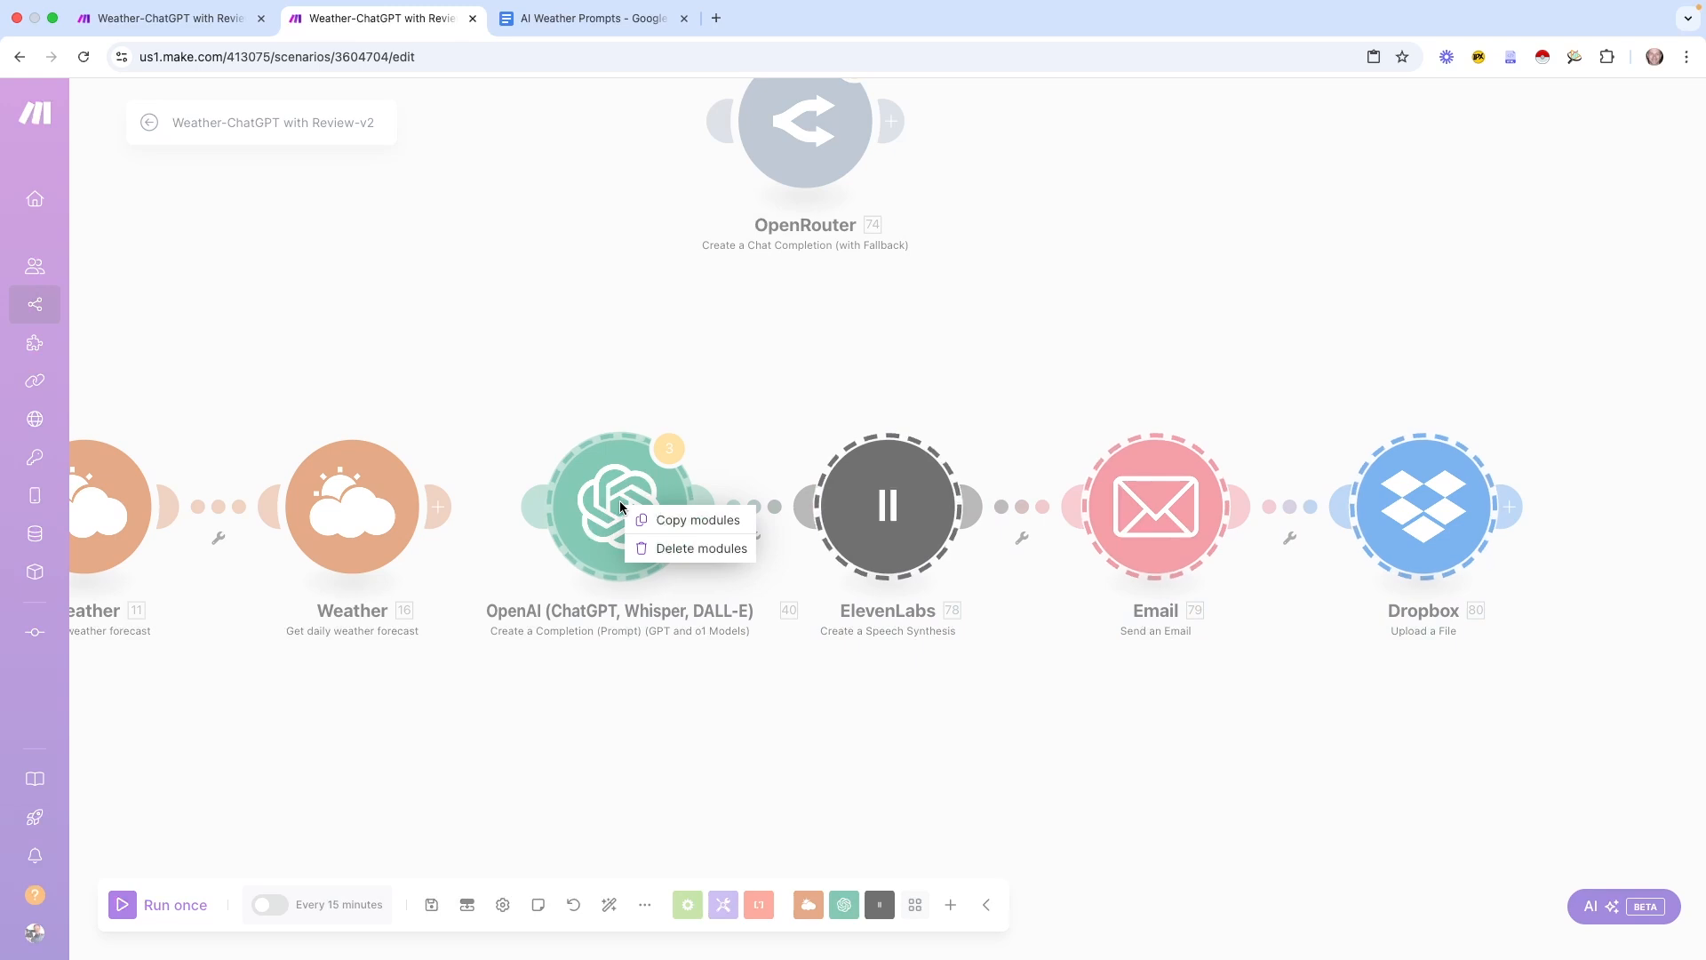
left_click(718, 524)
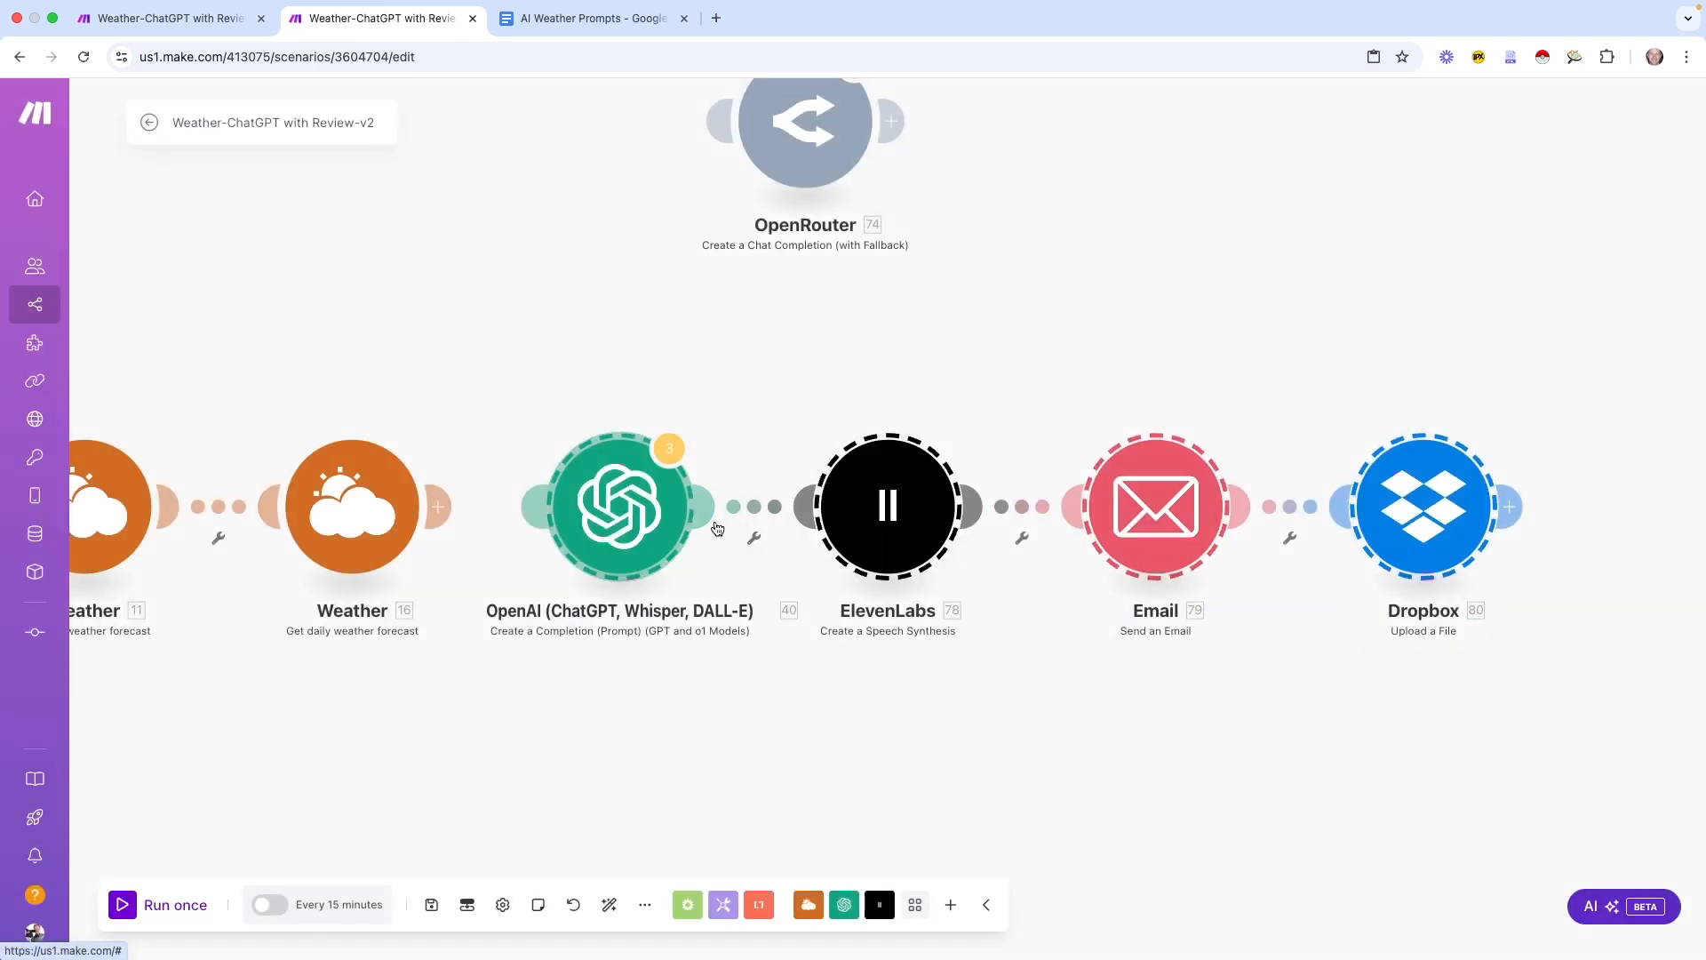
left_click(726, 721)
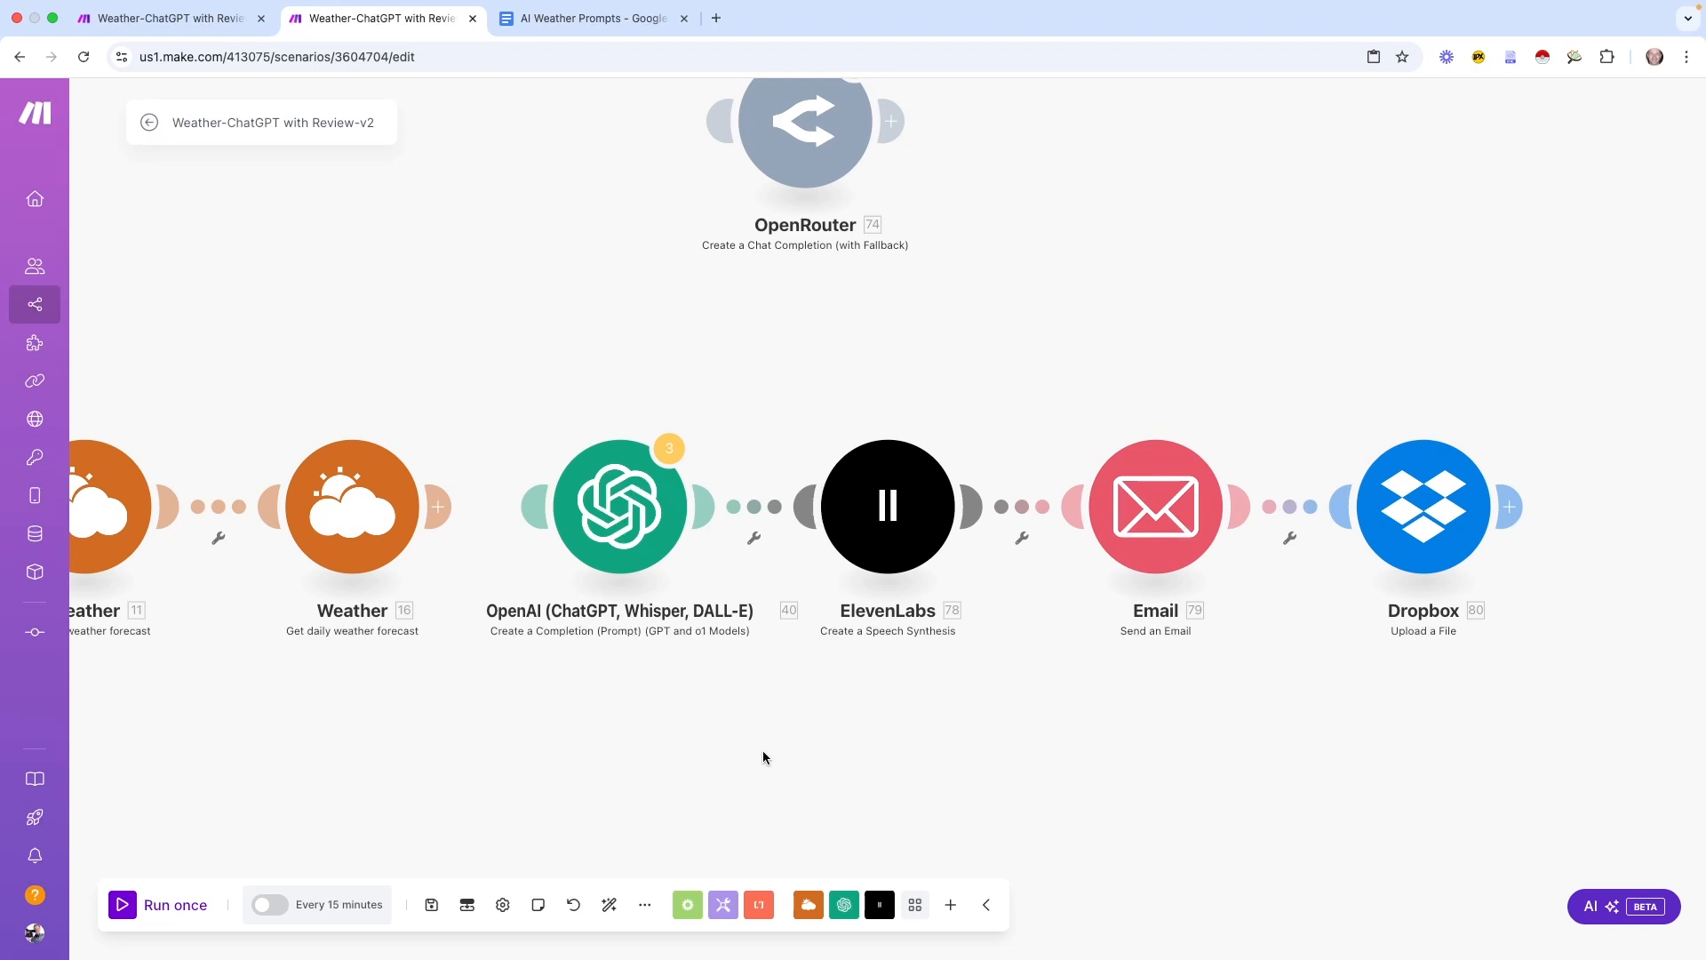
Paste a second copy of the four modules and arrange the two rows one above the other
key("ctrl+v")
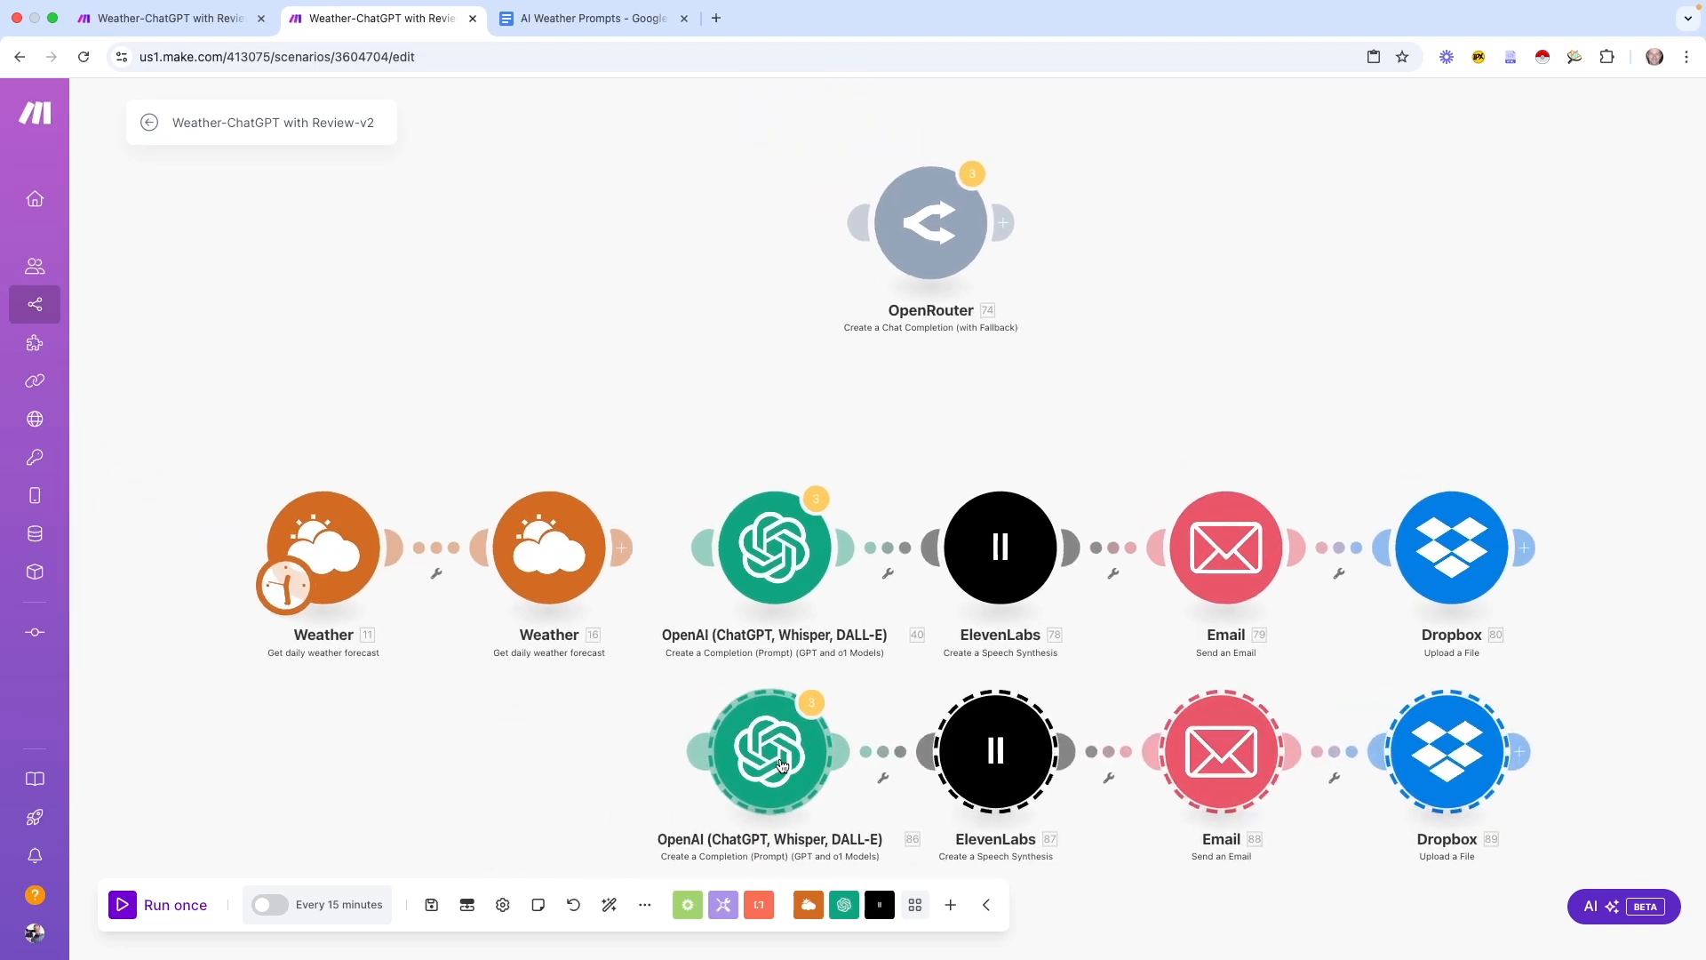
left_click_drag(723, 443, 1161, 526)
left_click_drag(1162, 526, 1431, 561)
left_click_drag(775, 551, 791, 414)
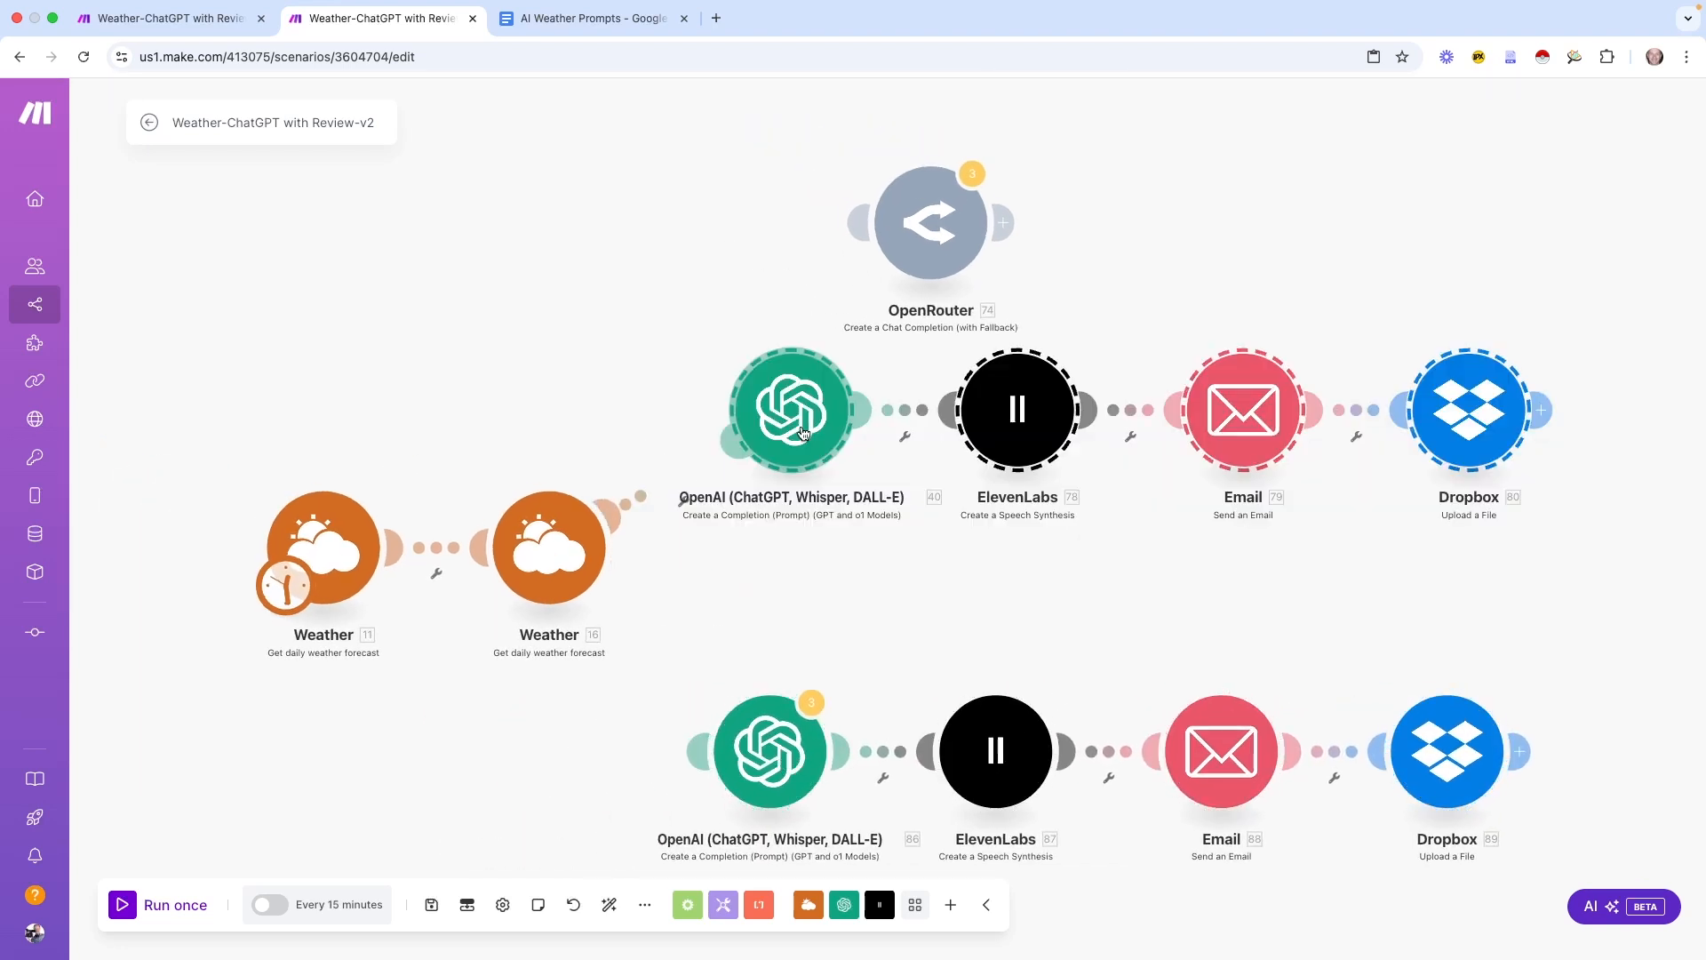
left_click_drag(710, 621, 1514, 813)
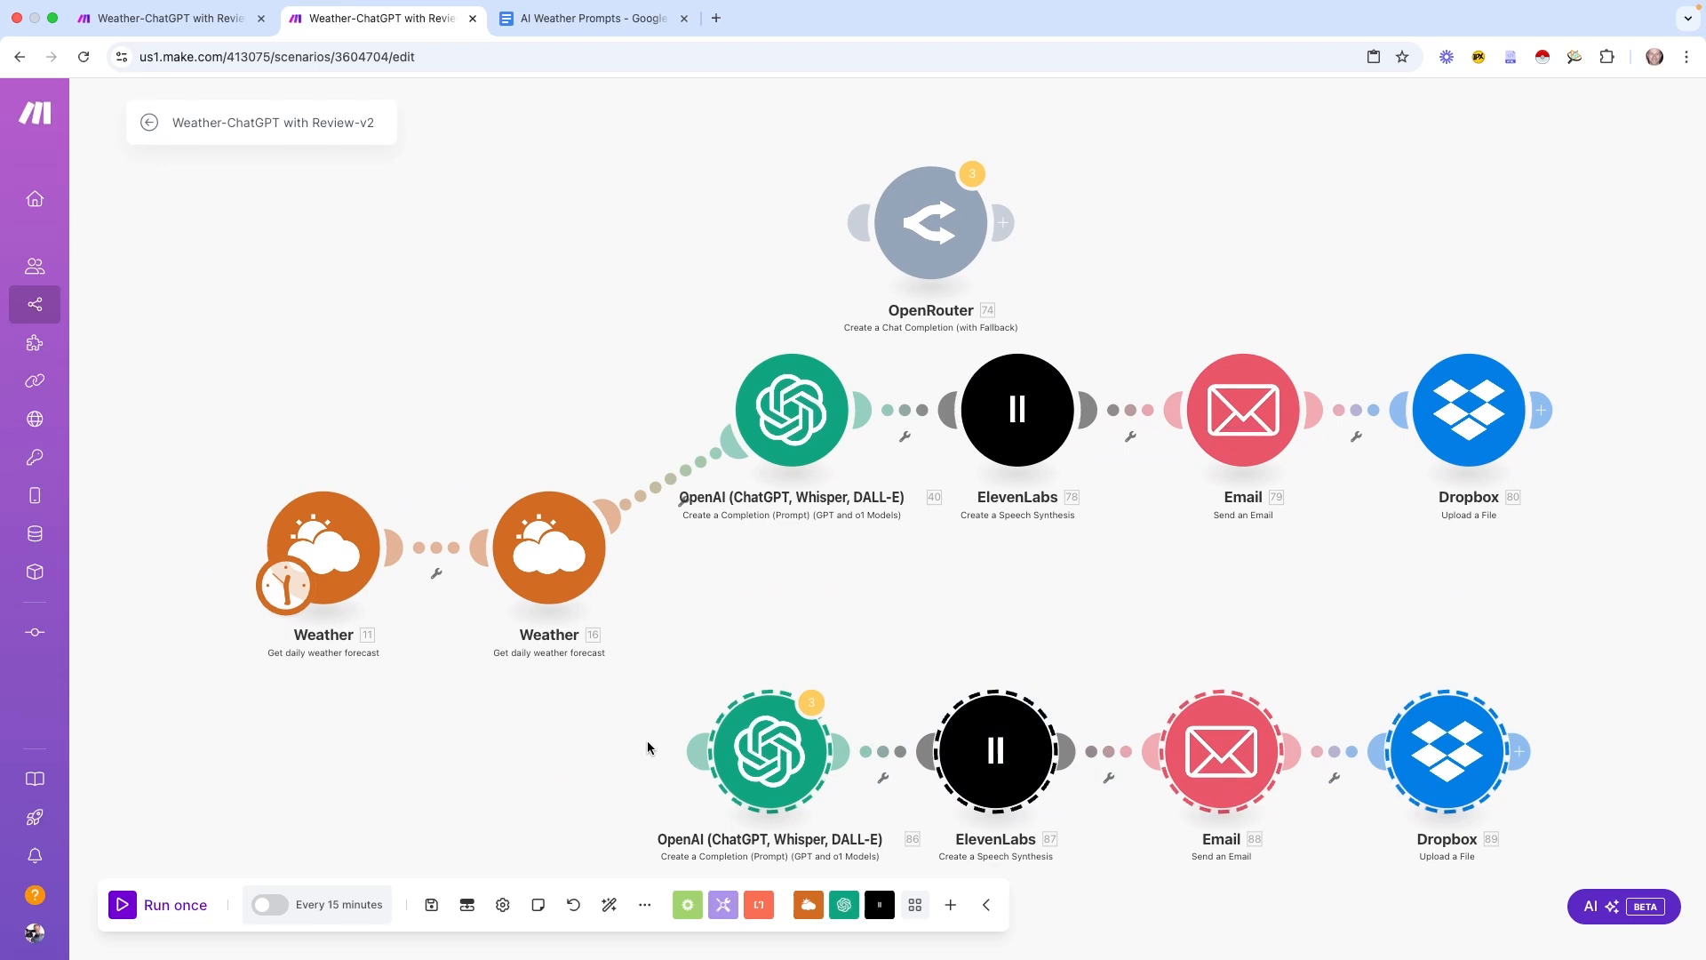
left_click_drag(749, 760, 791, 666)
Insert a Router after Weather 16 and delete both empty placeholder modules
left_click(682, 500)
left_click(690, 635)
type("router")
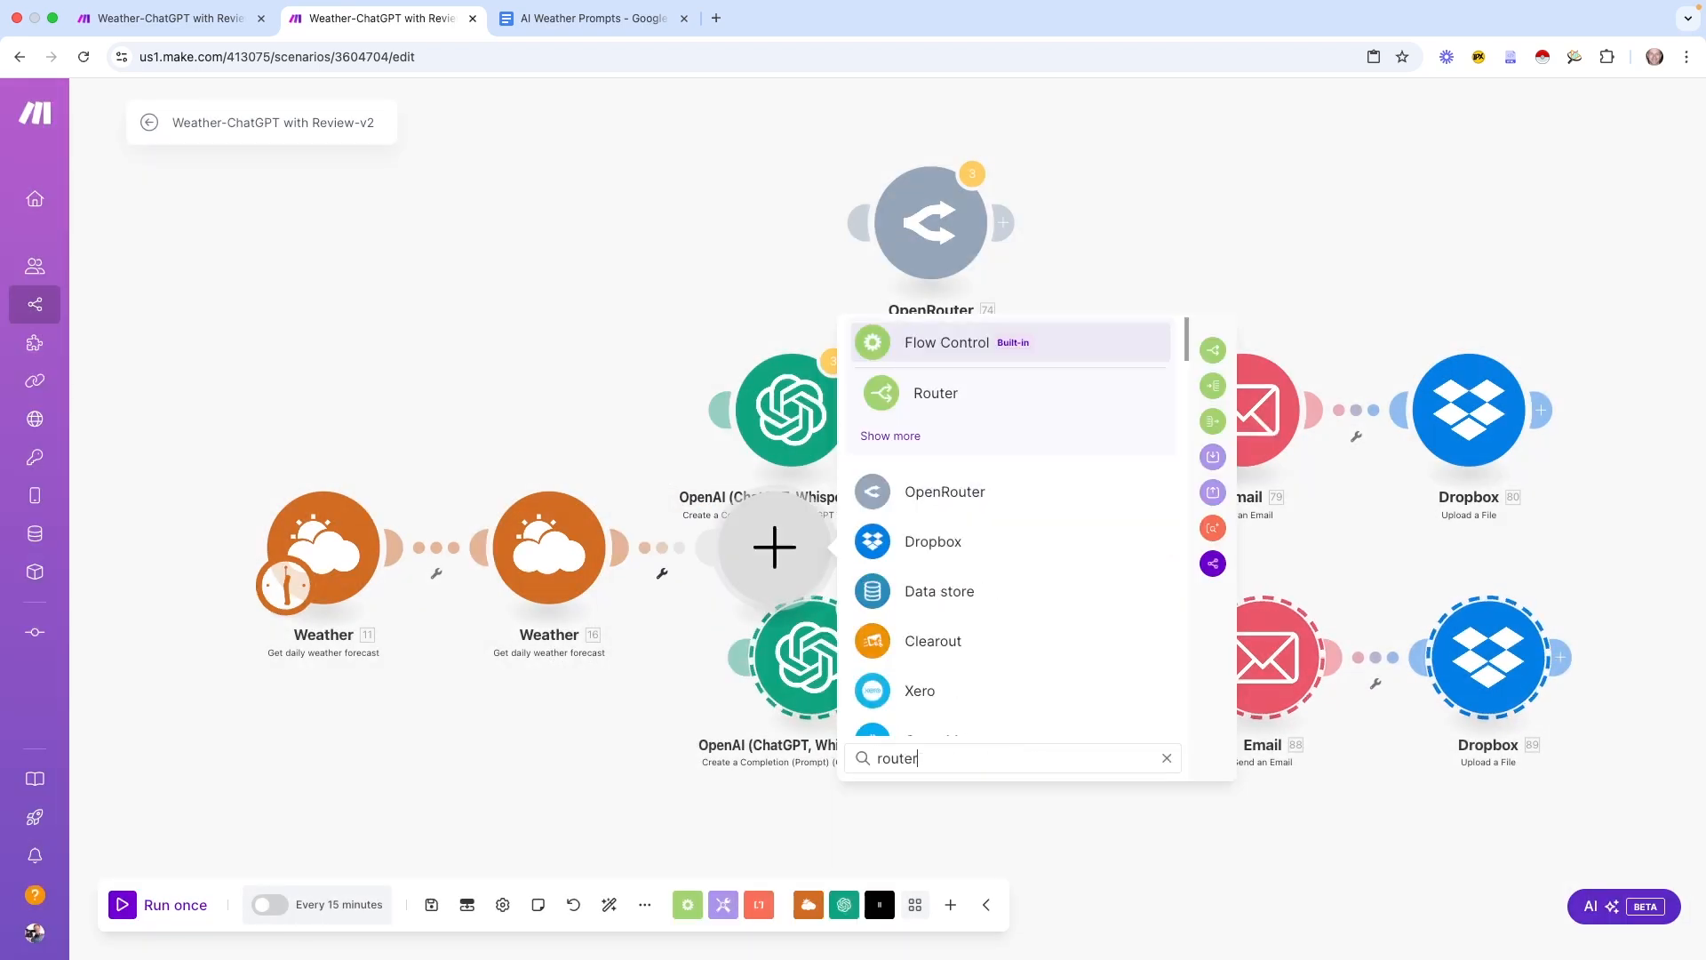
left_click(889, 392)
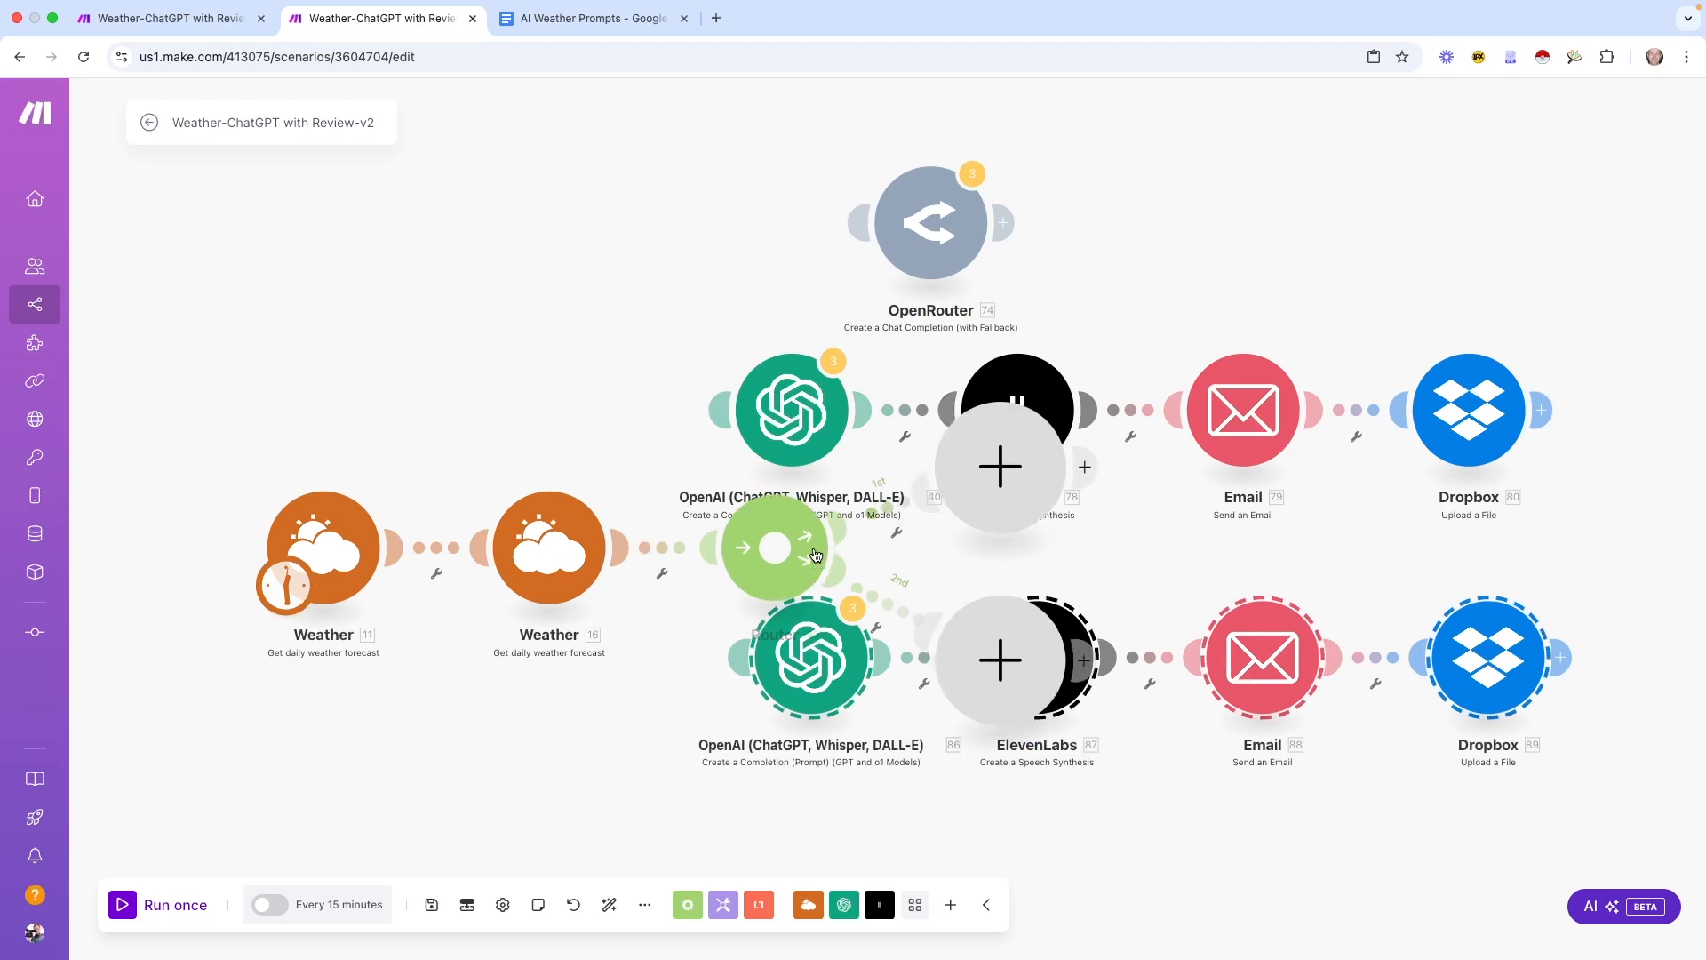
right_click(1008, 457)
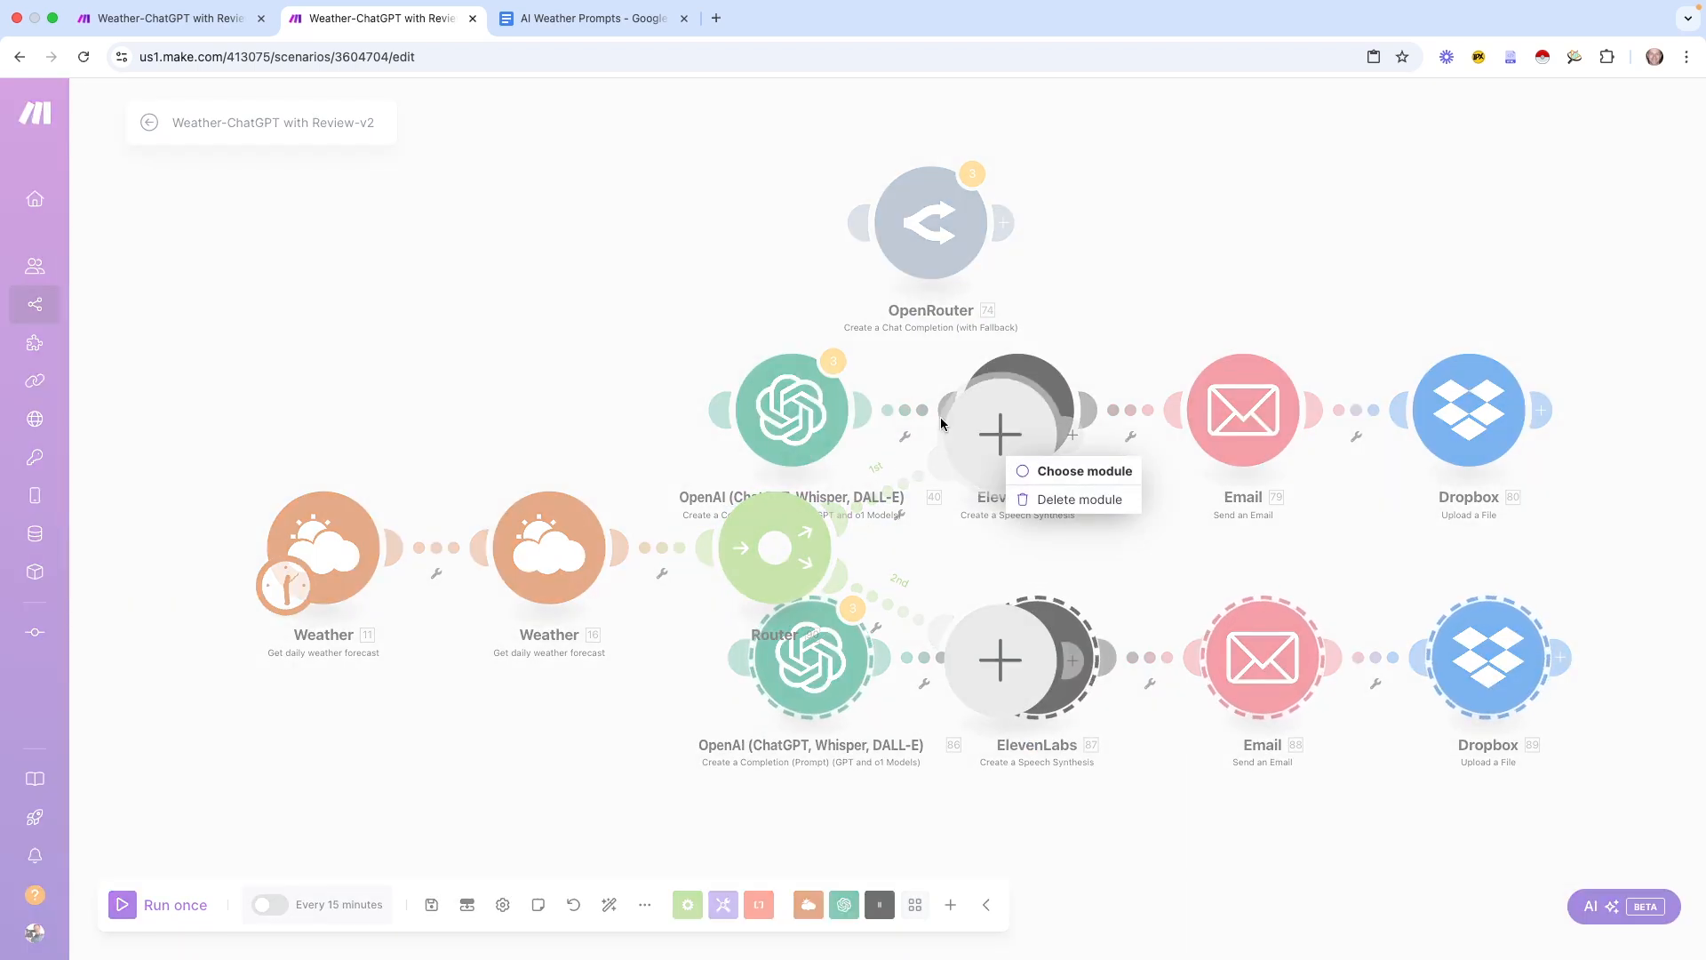
left_click(1037, 498)
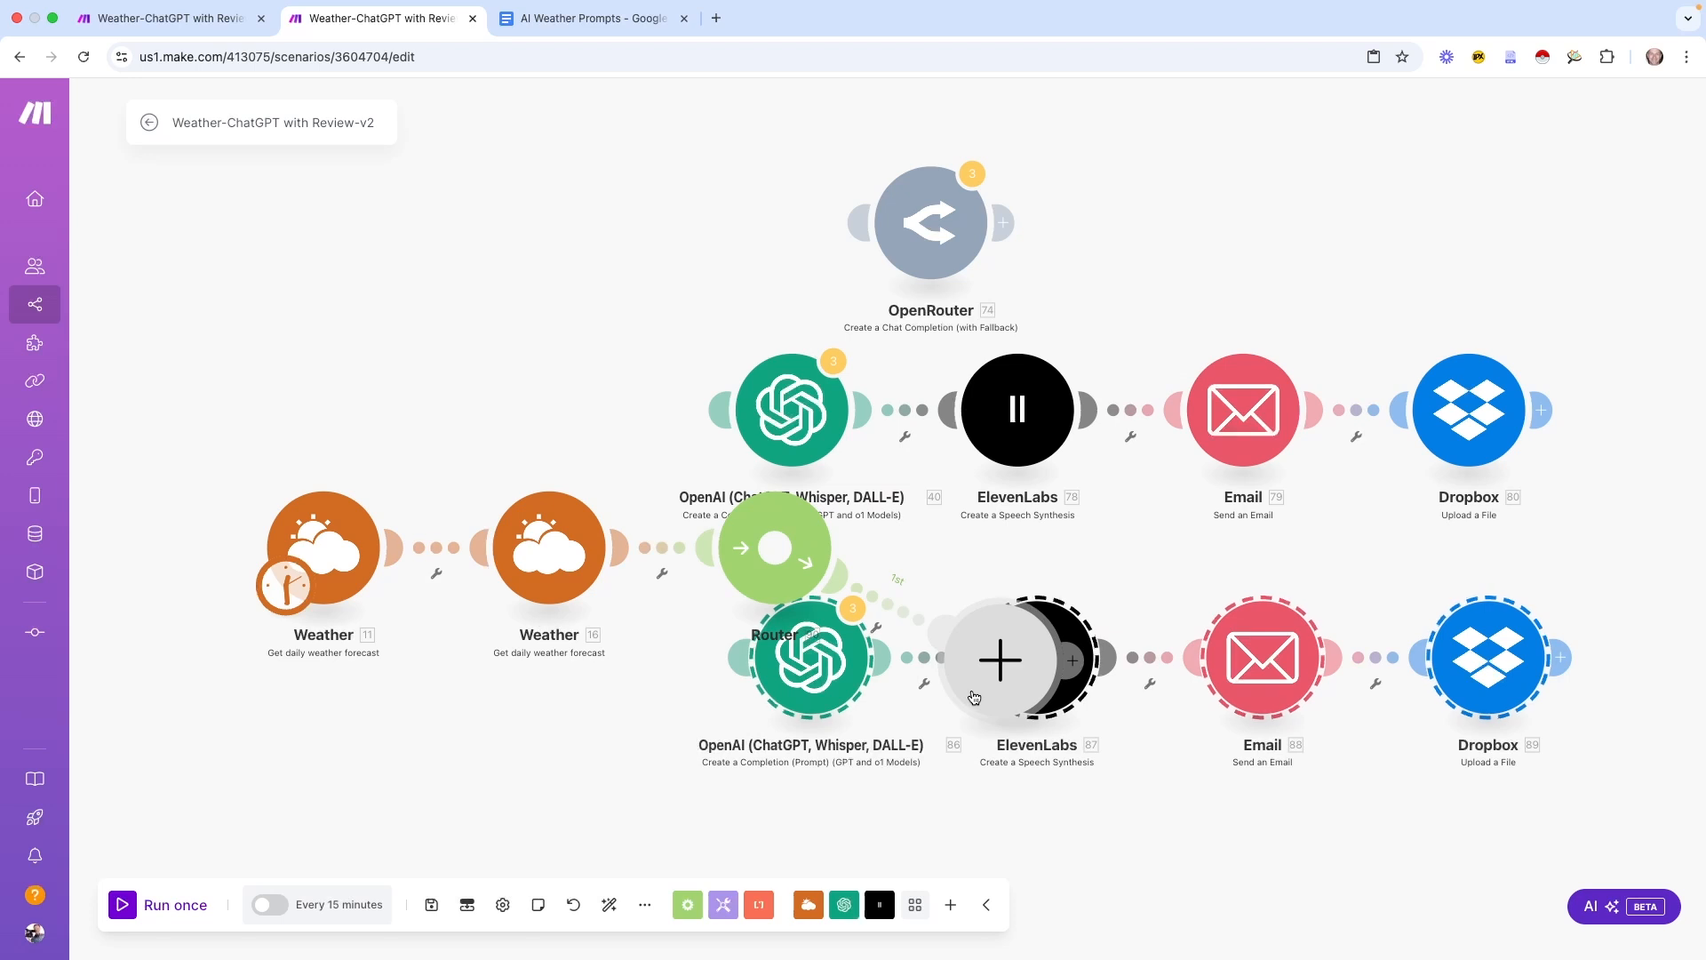
right_click(986, 693)
left_click(1075, 735)
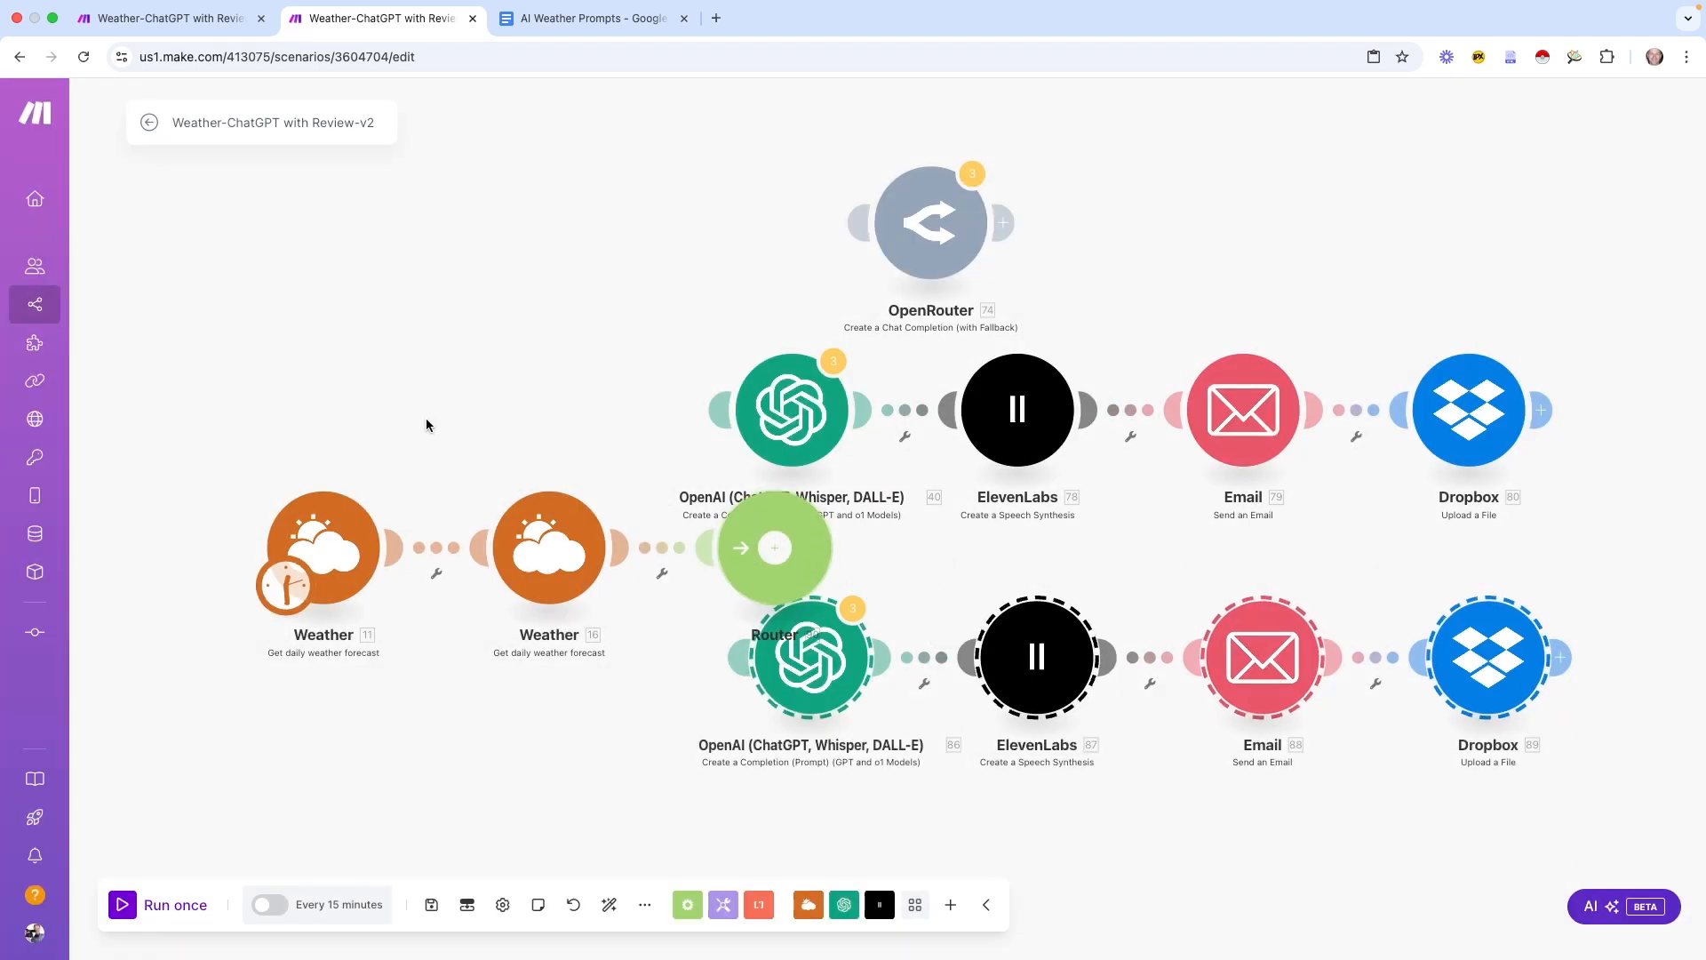
Link the Router's 1st and 2nd routes to the two OpenAI modules, then remove an extra third route
left_click_drag(182, 491, 589, 579)
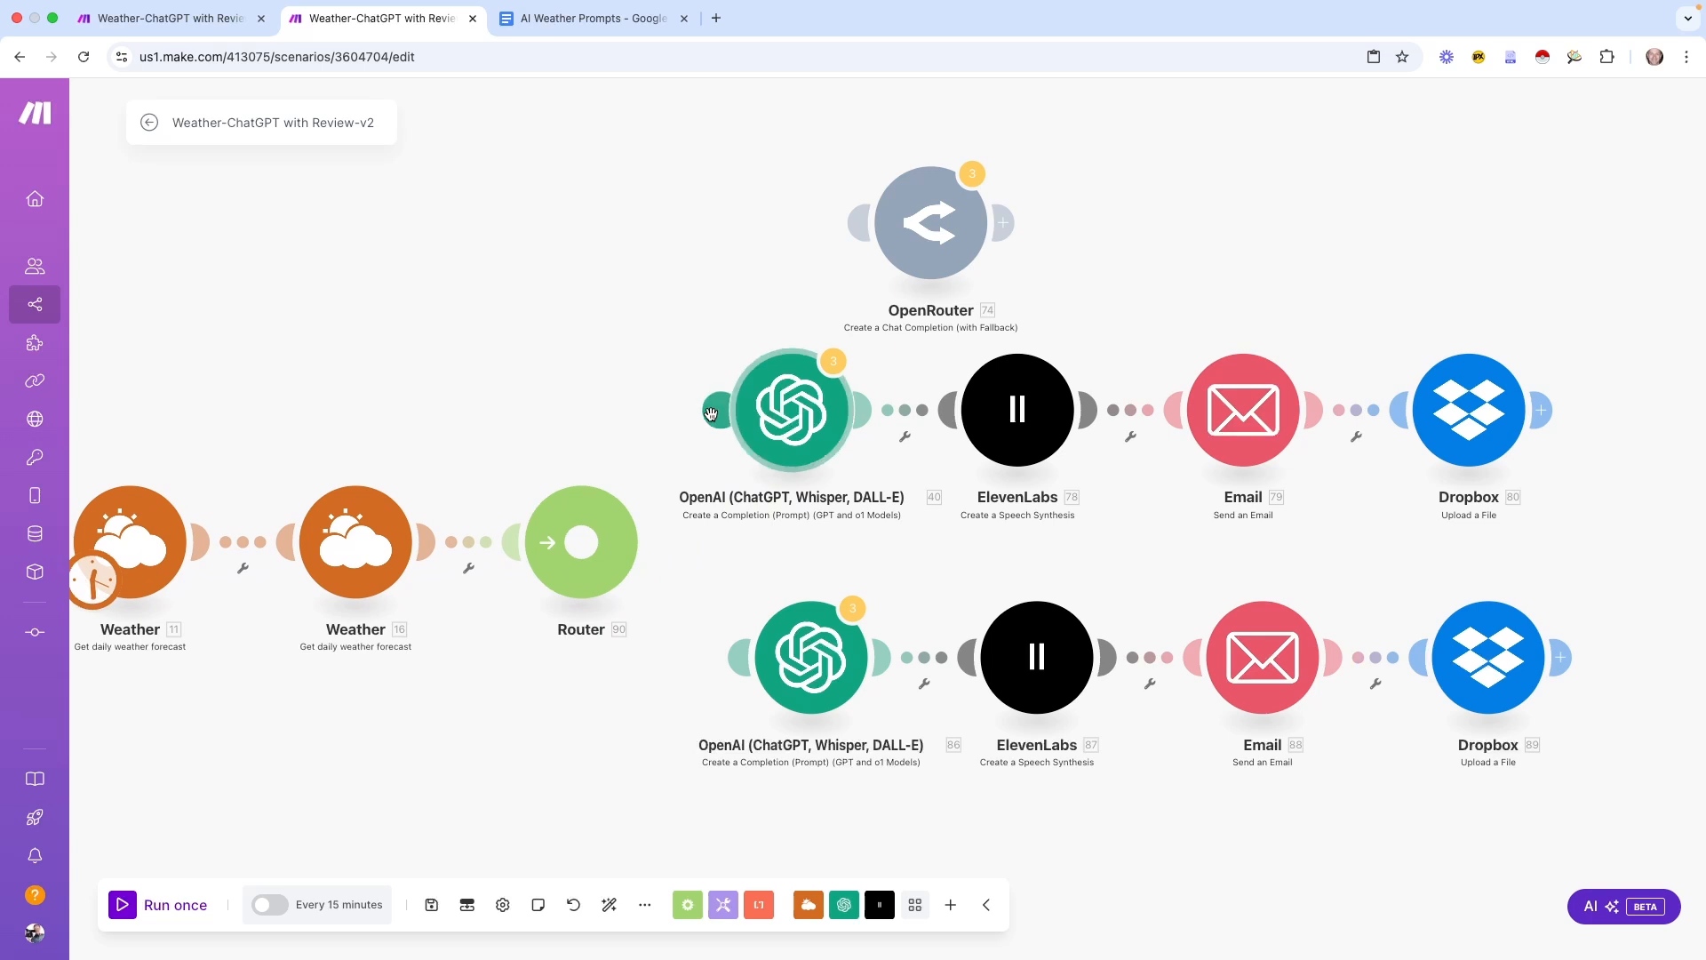
left_click_drag(712, 412, 582, 540)
left_click_drag(736, 658, 582, 541)
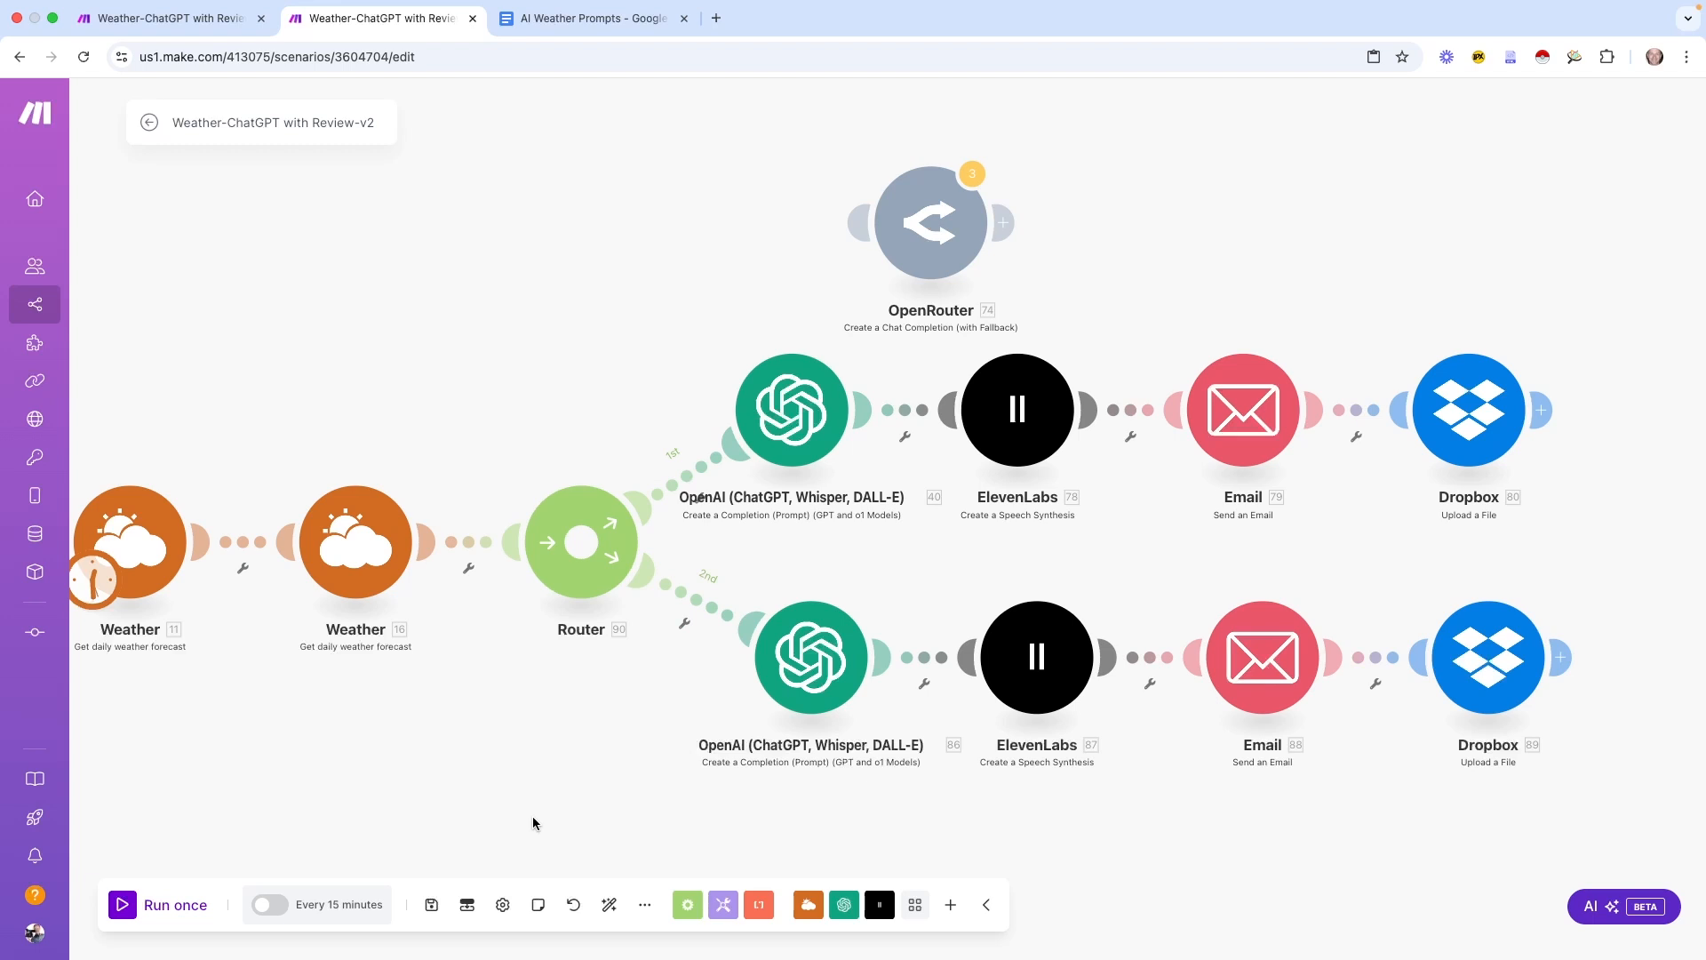
left_click_drag(552, 775, 647, 611)
scroll(556, 762, "down", 5)
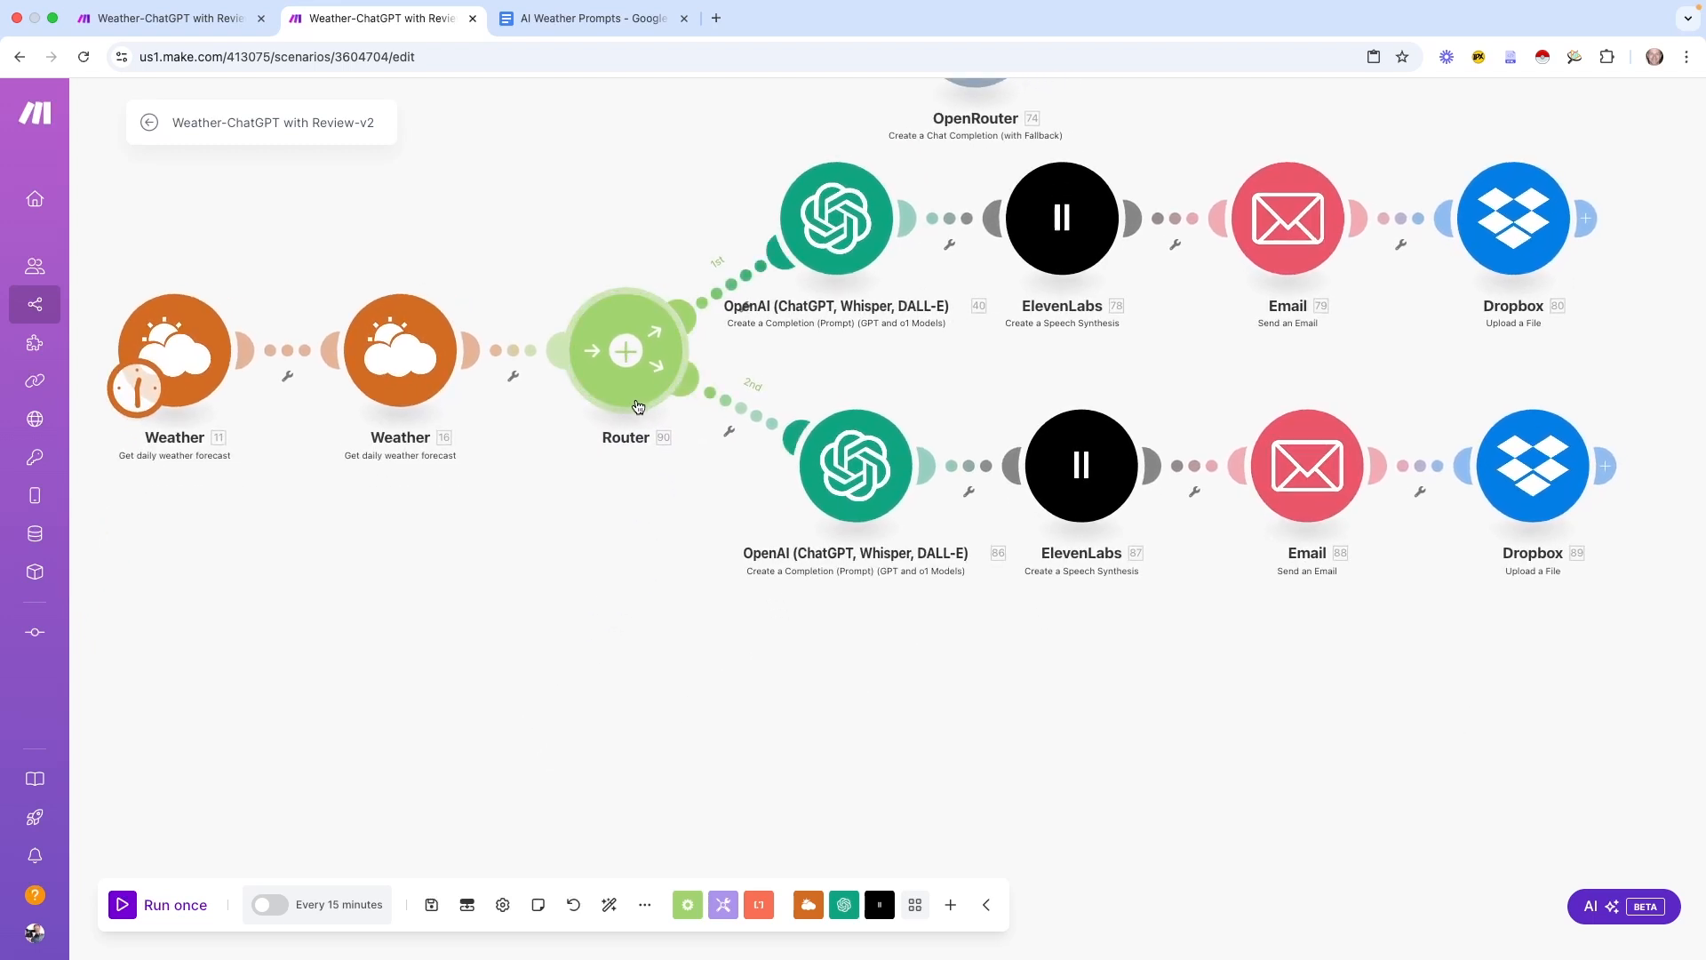
left_click(617, 391)
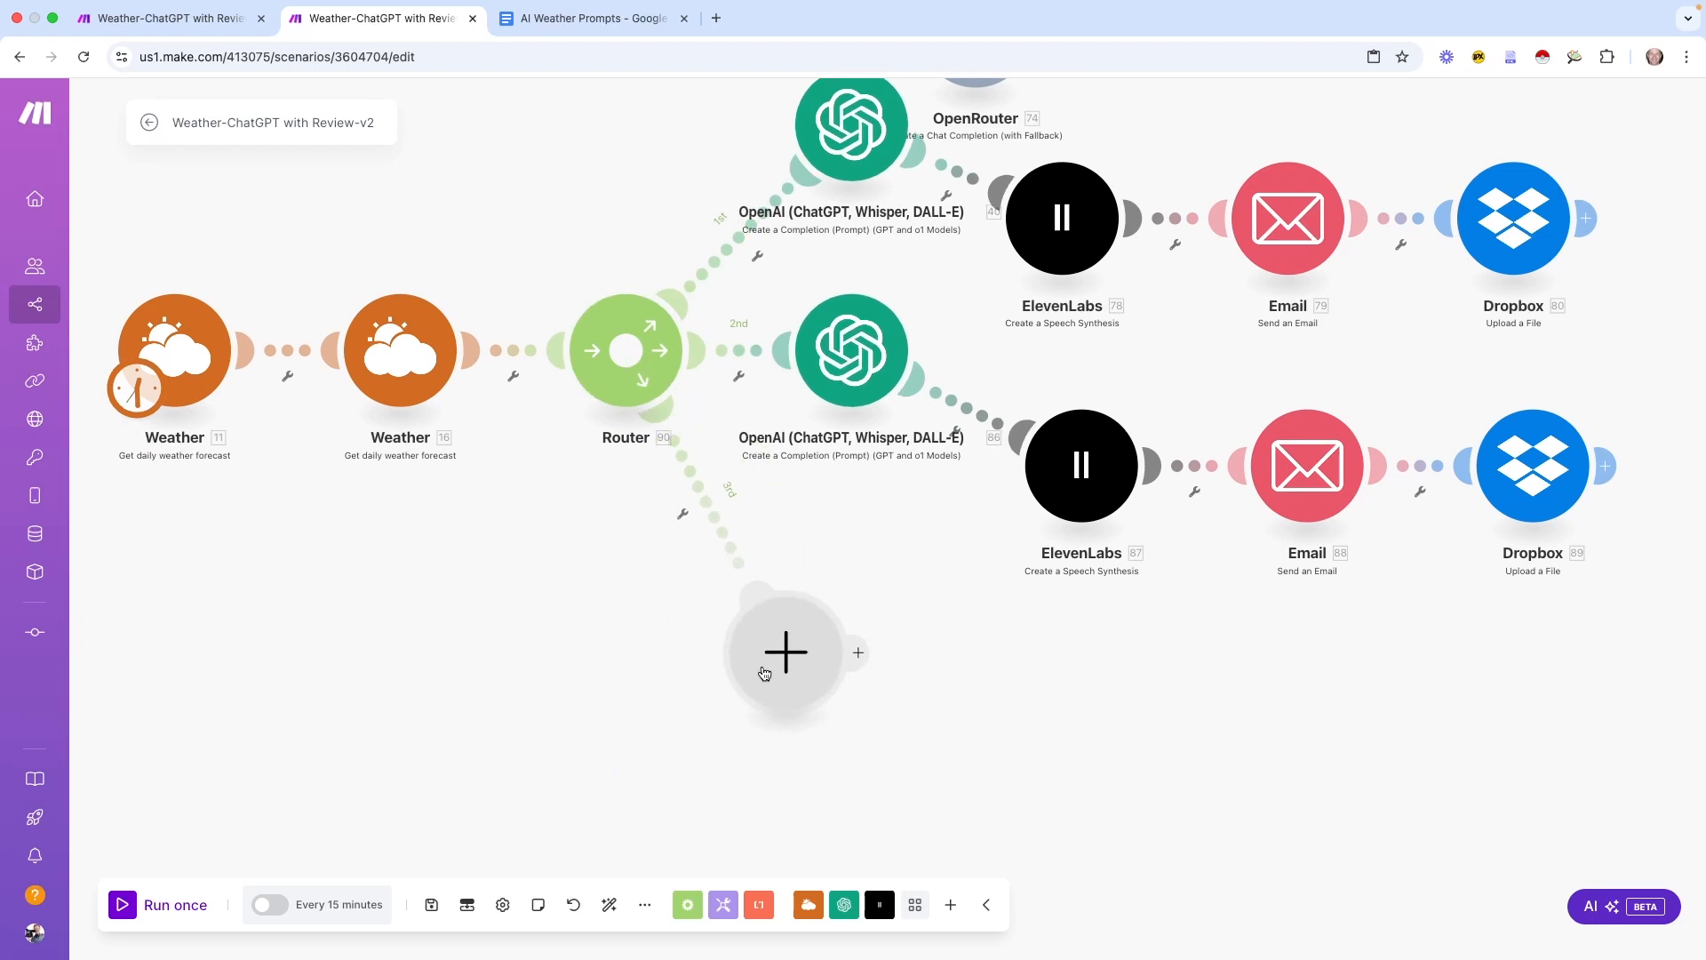
right_click(835, 674)
left_click(866, 718)
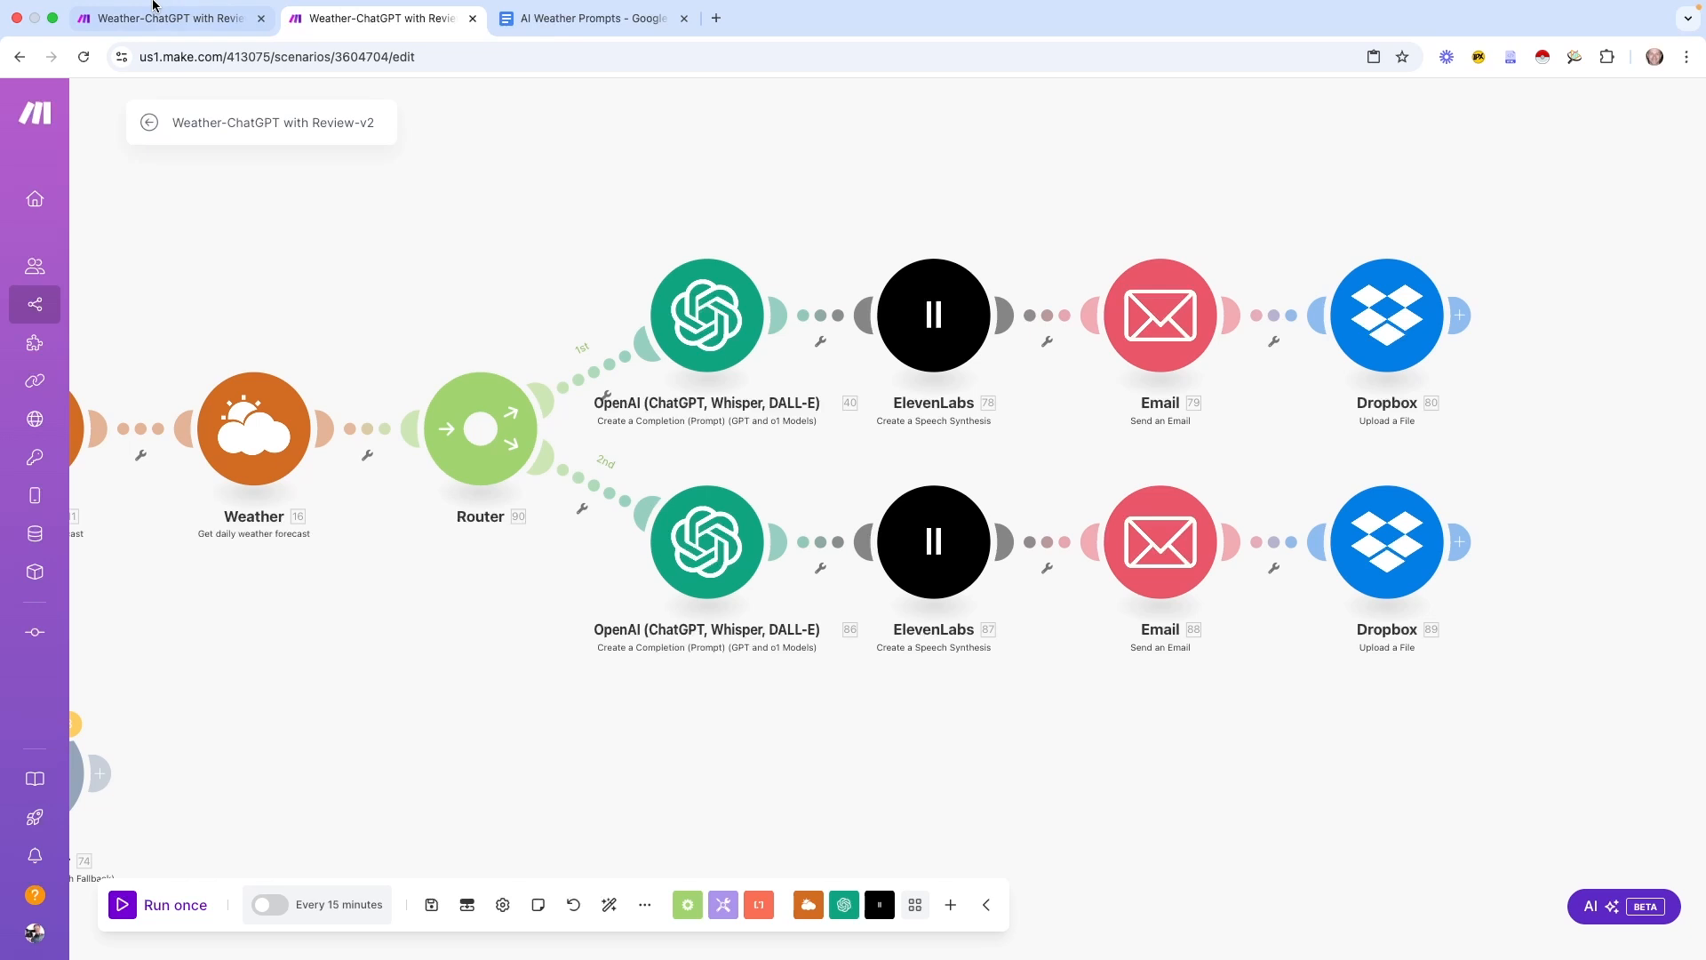
left_click(177, 22)
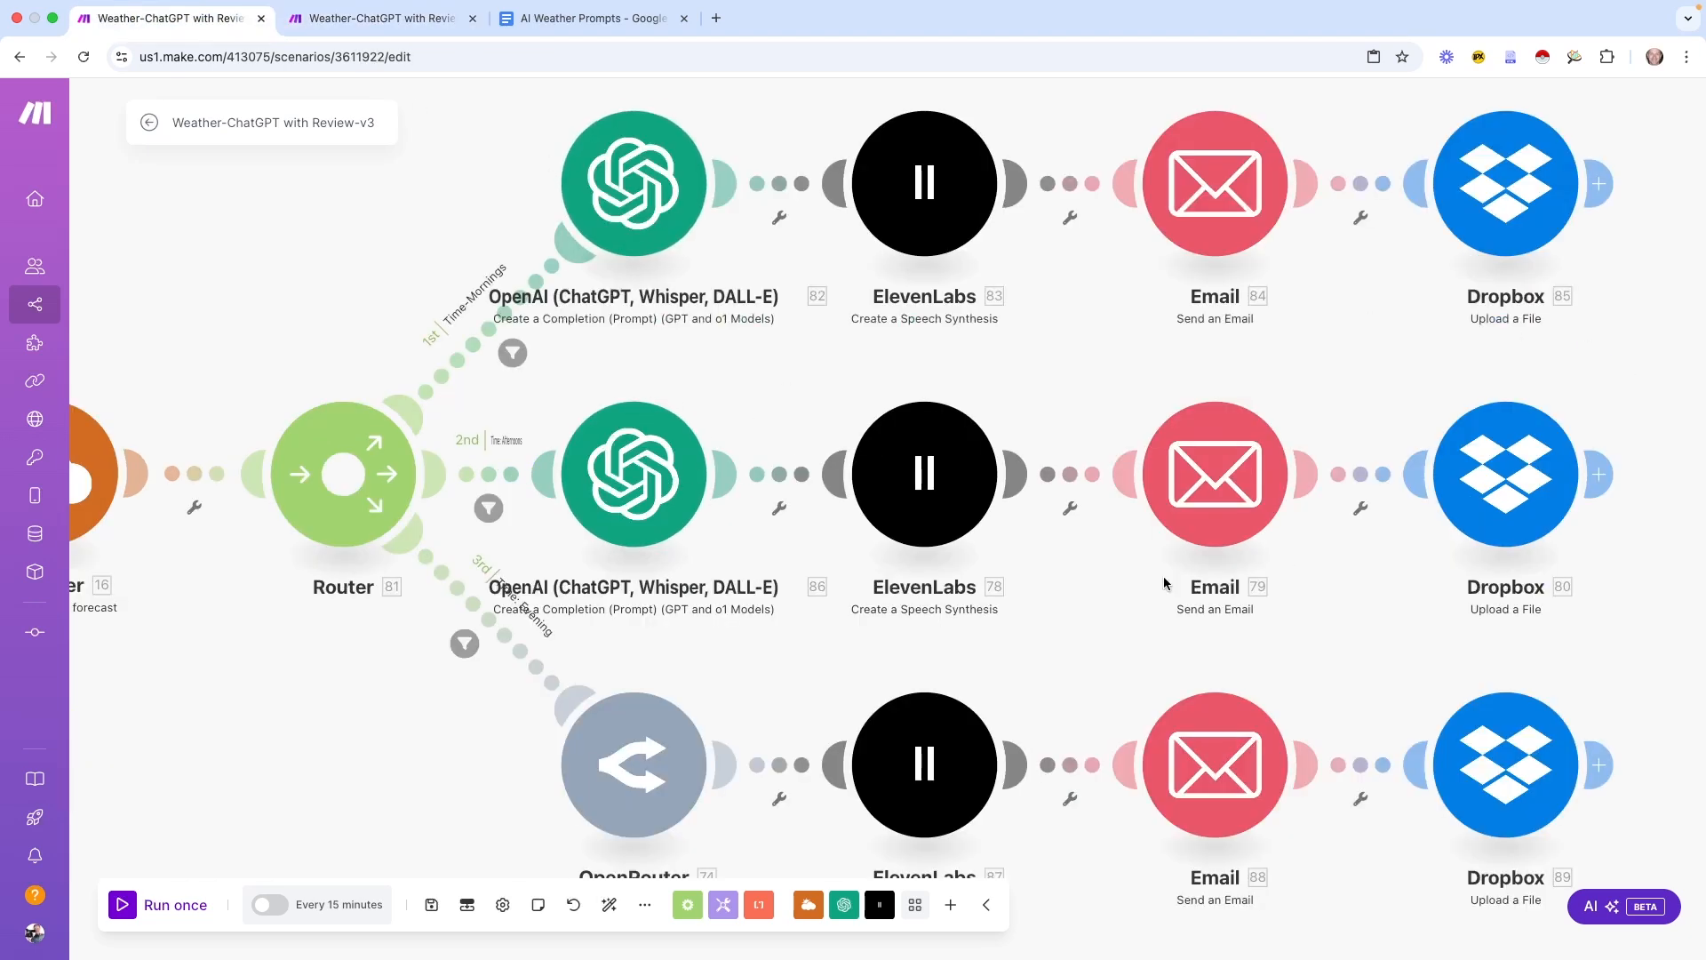
Begin a filter on the v2 Router's 1st route, then cancel it
key("ctrl+Tab")
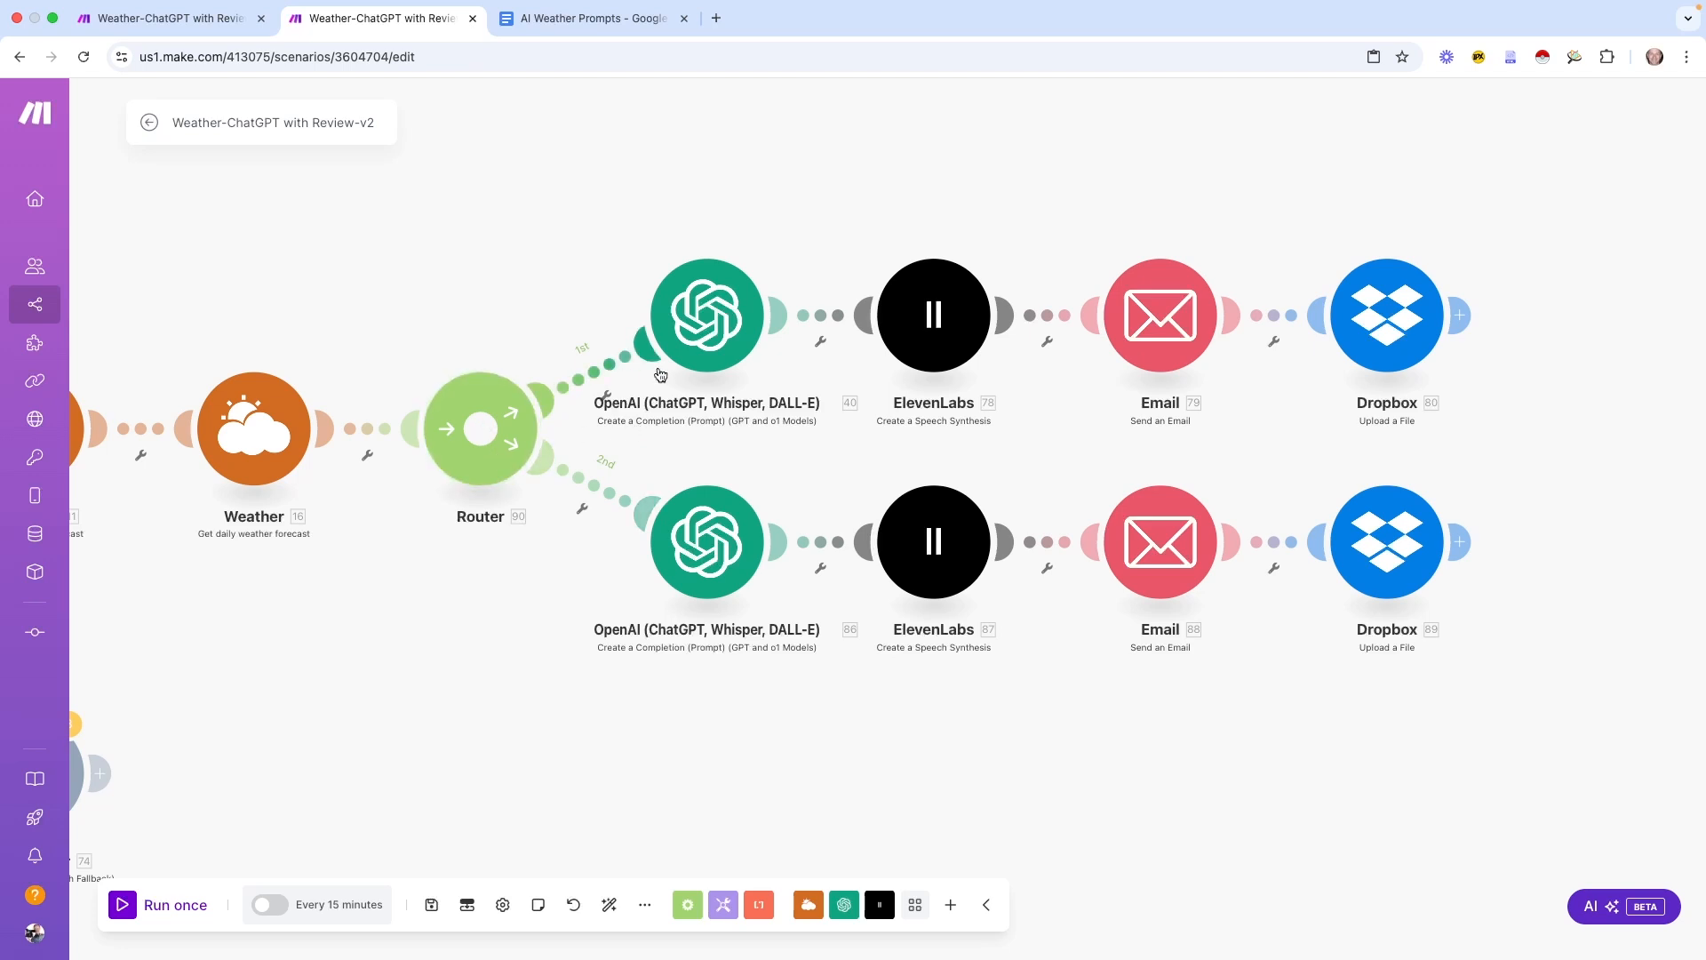
left_click(606, 397)
left_click(558, 299)
left_click(605, 396)
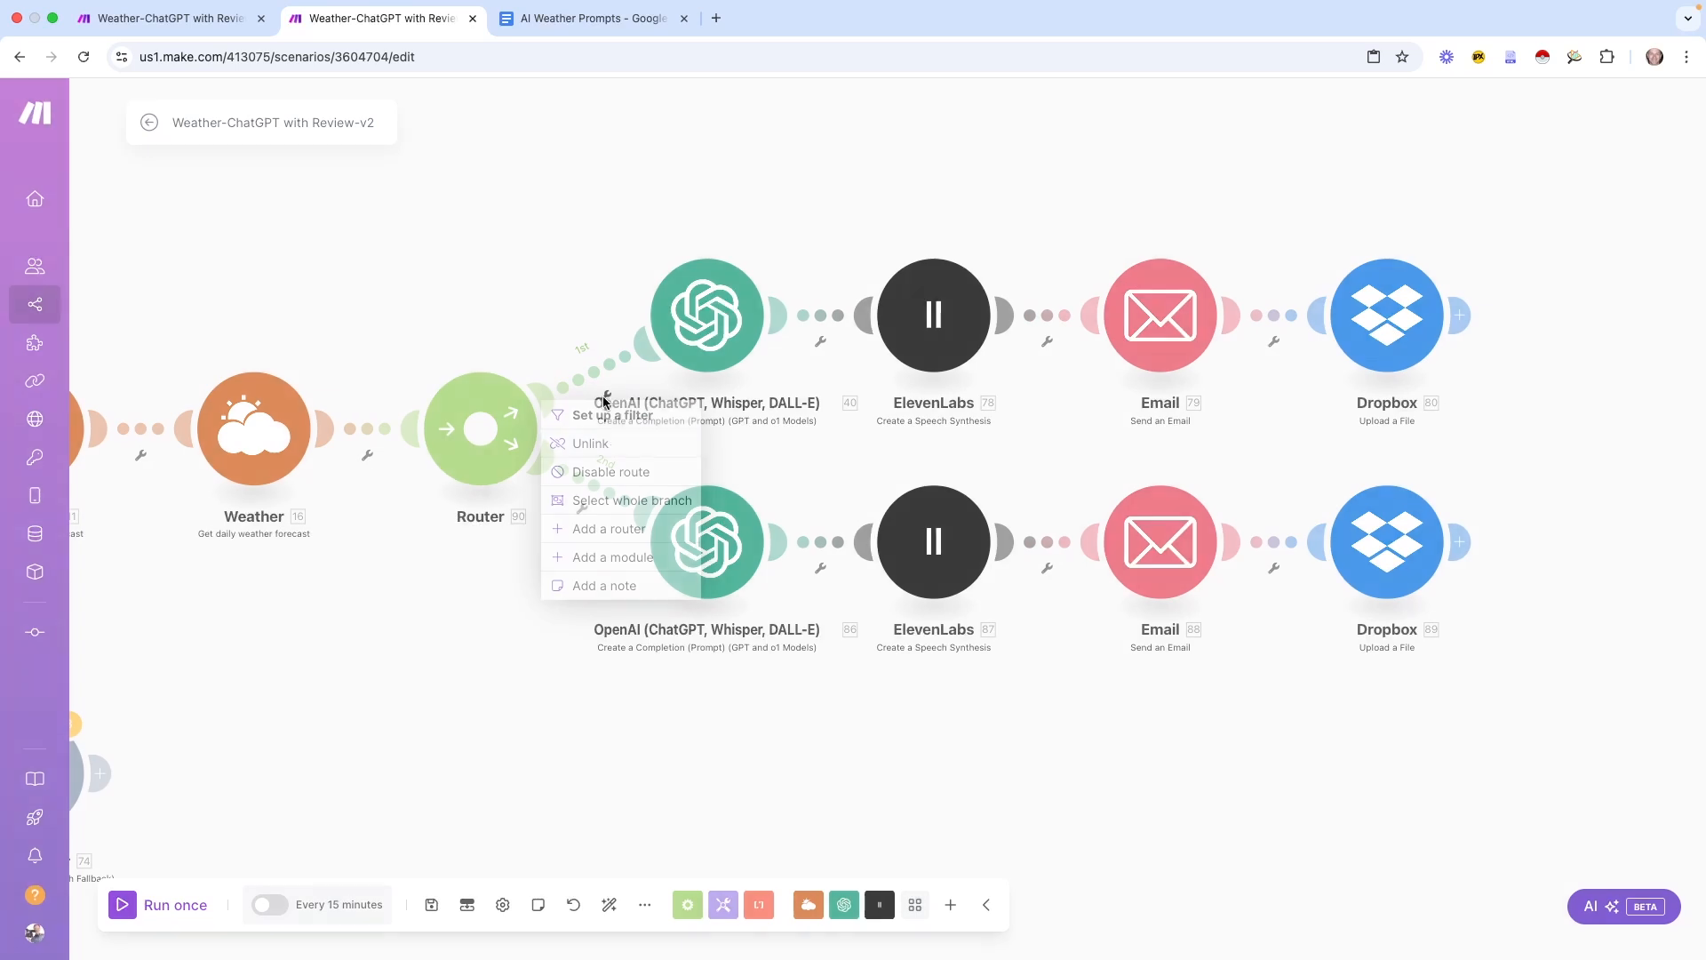
left_click(630, 418)
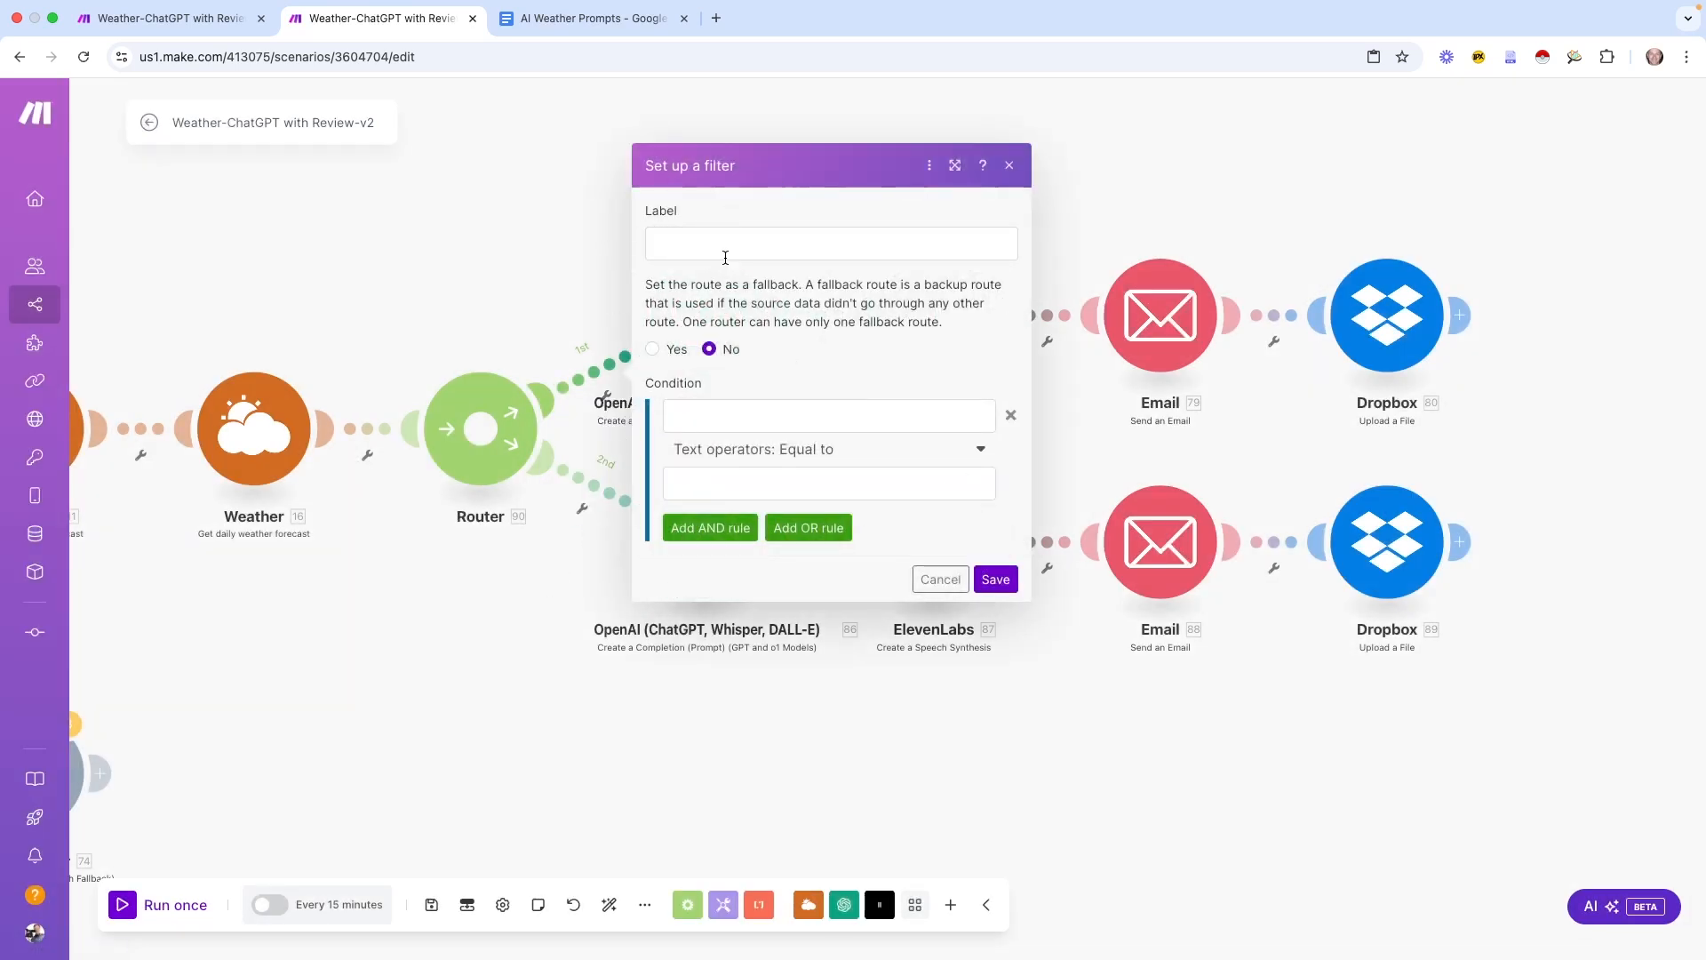
left_click(706, 233)
left_click(940, 578)
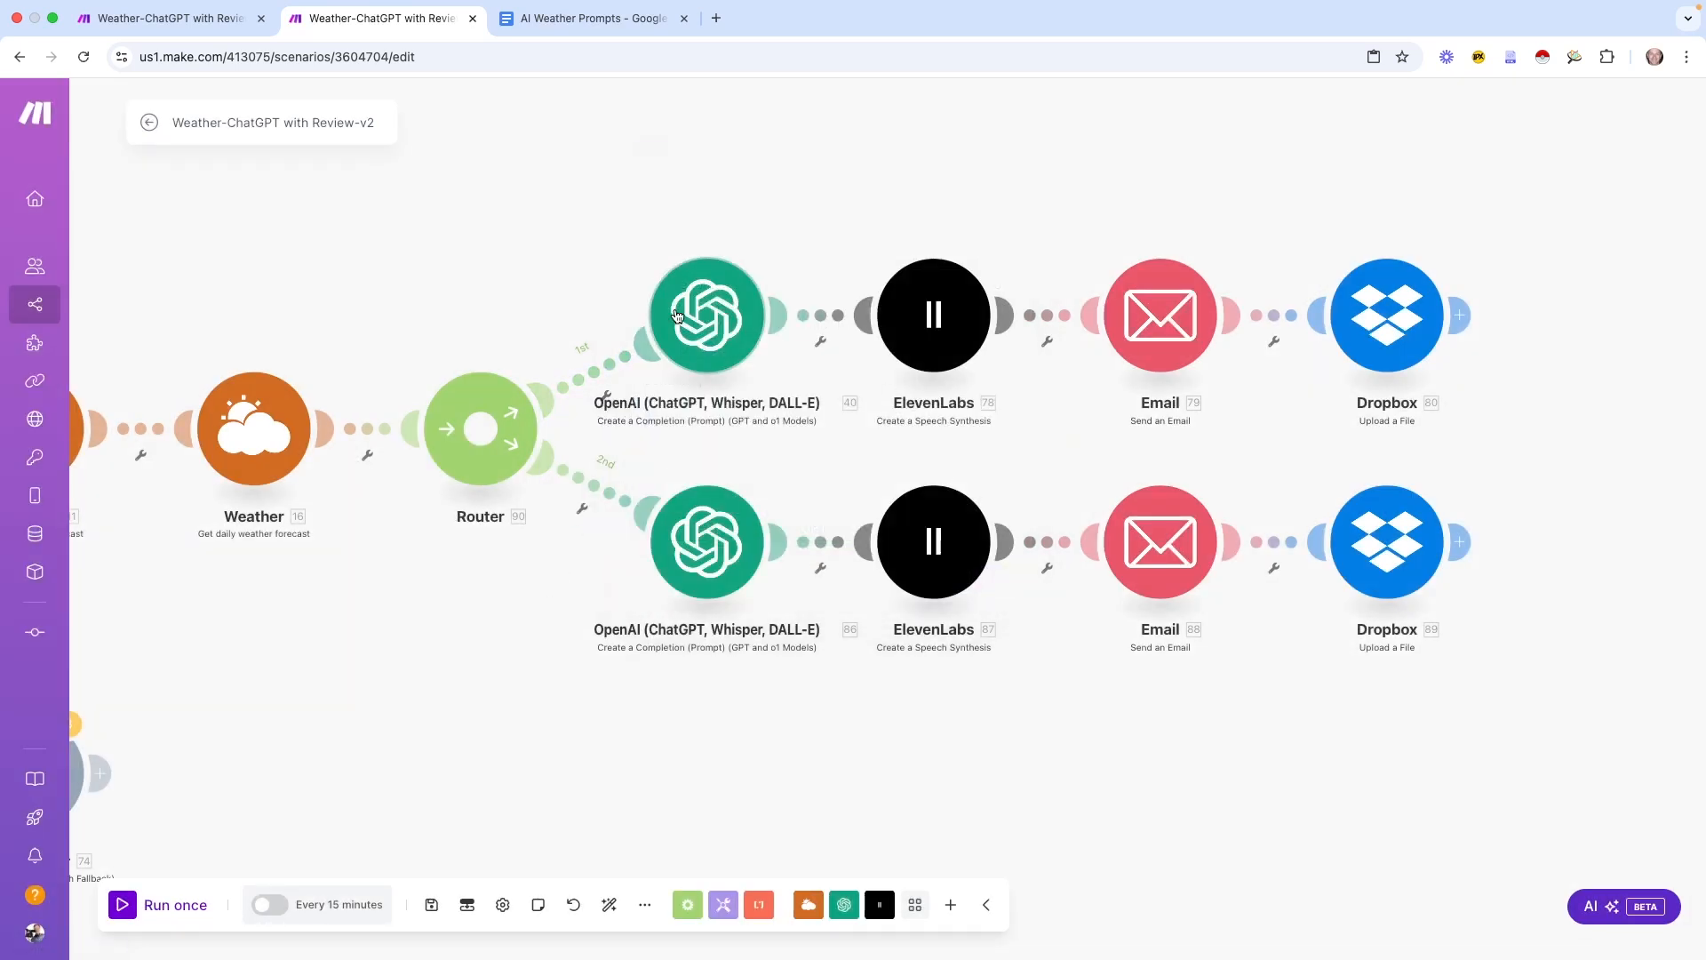
left_click(583, 512)
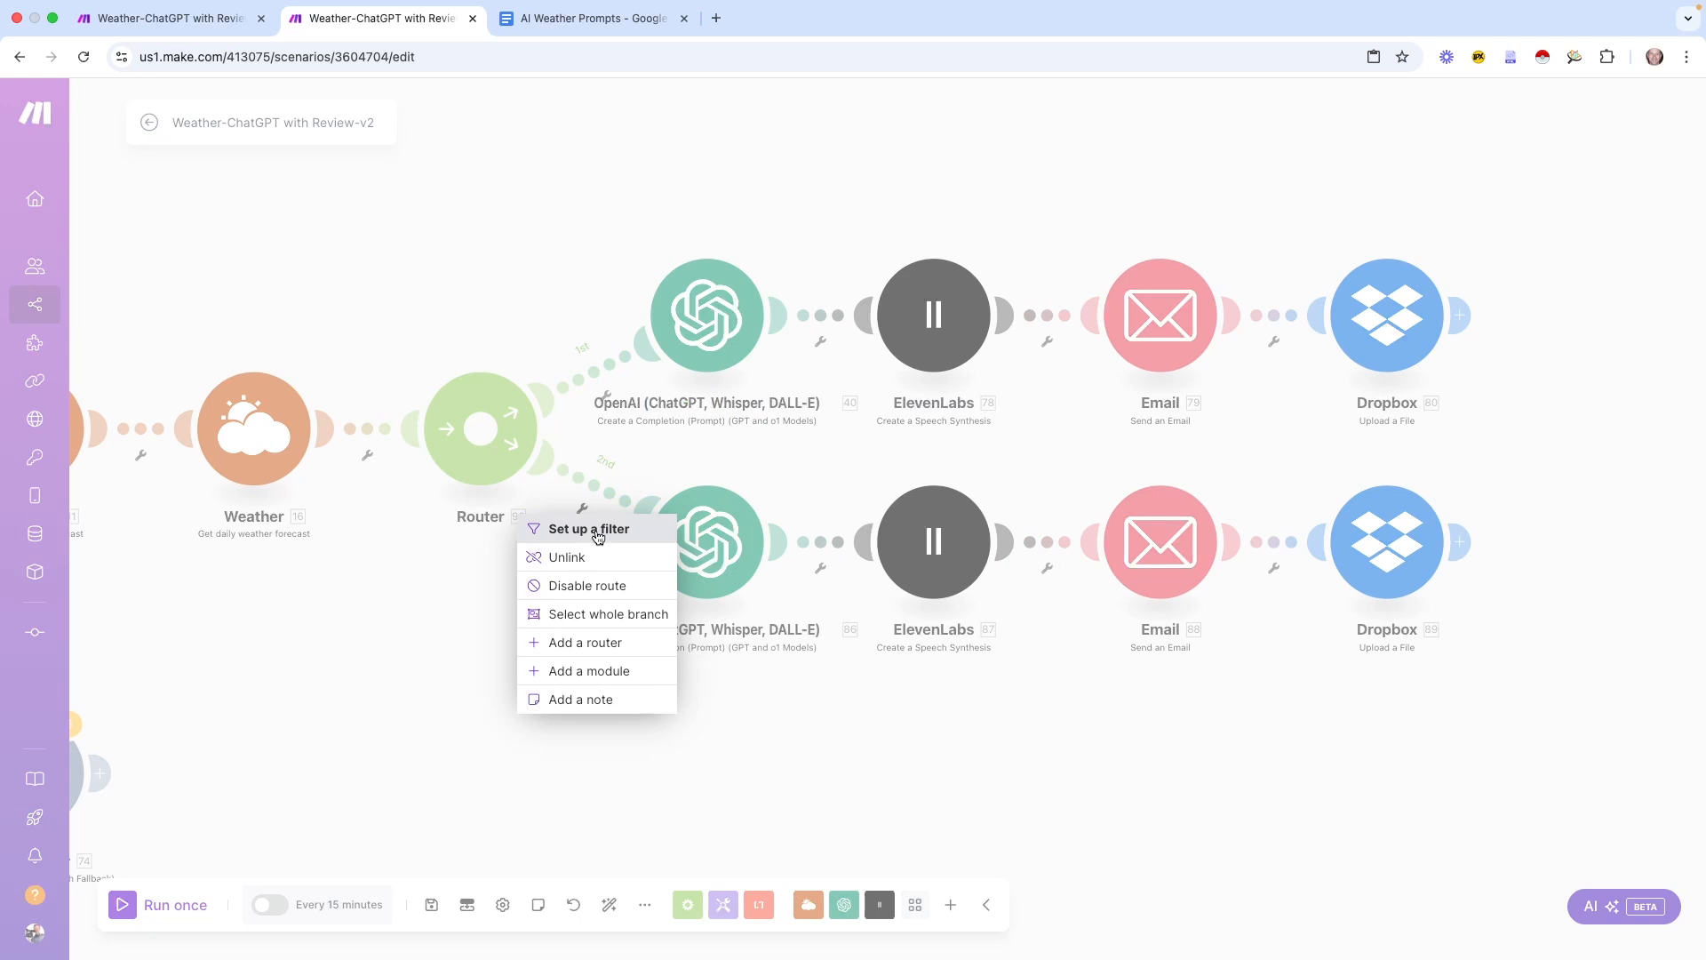
left_click(424, 594)
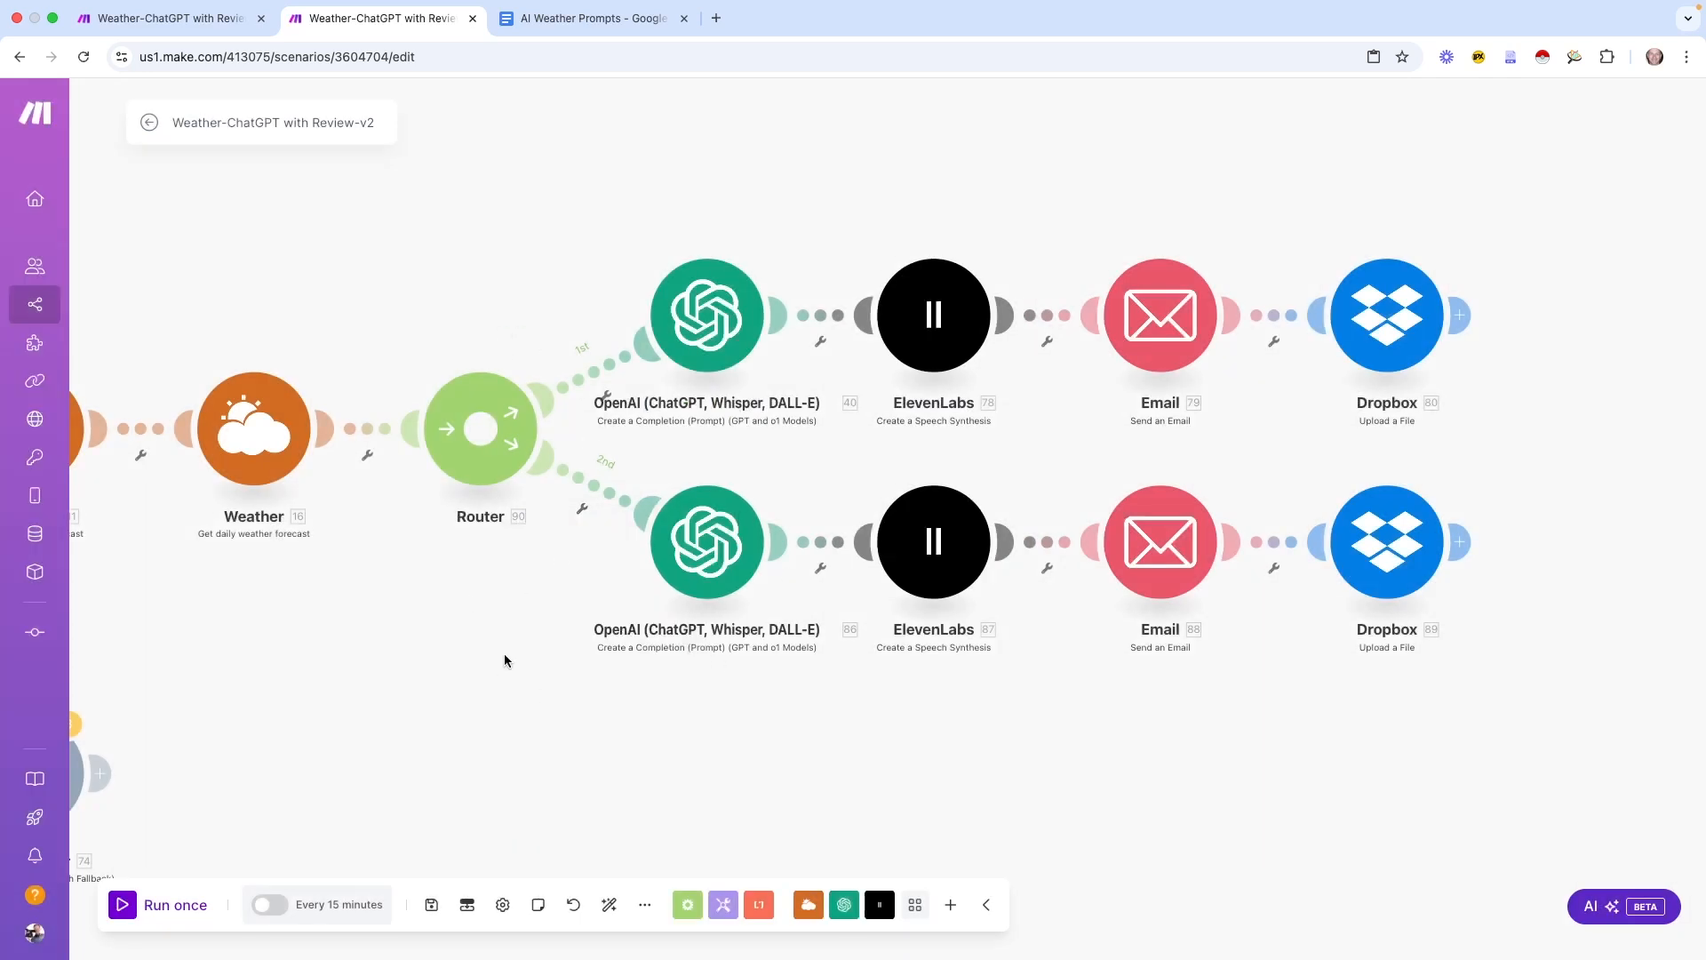
Inspect the v3 scenario's Time-Mornings filter: from 5:00 and before 11:00
left_click(202, 18)
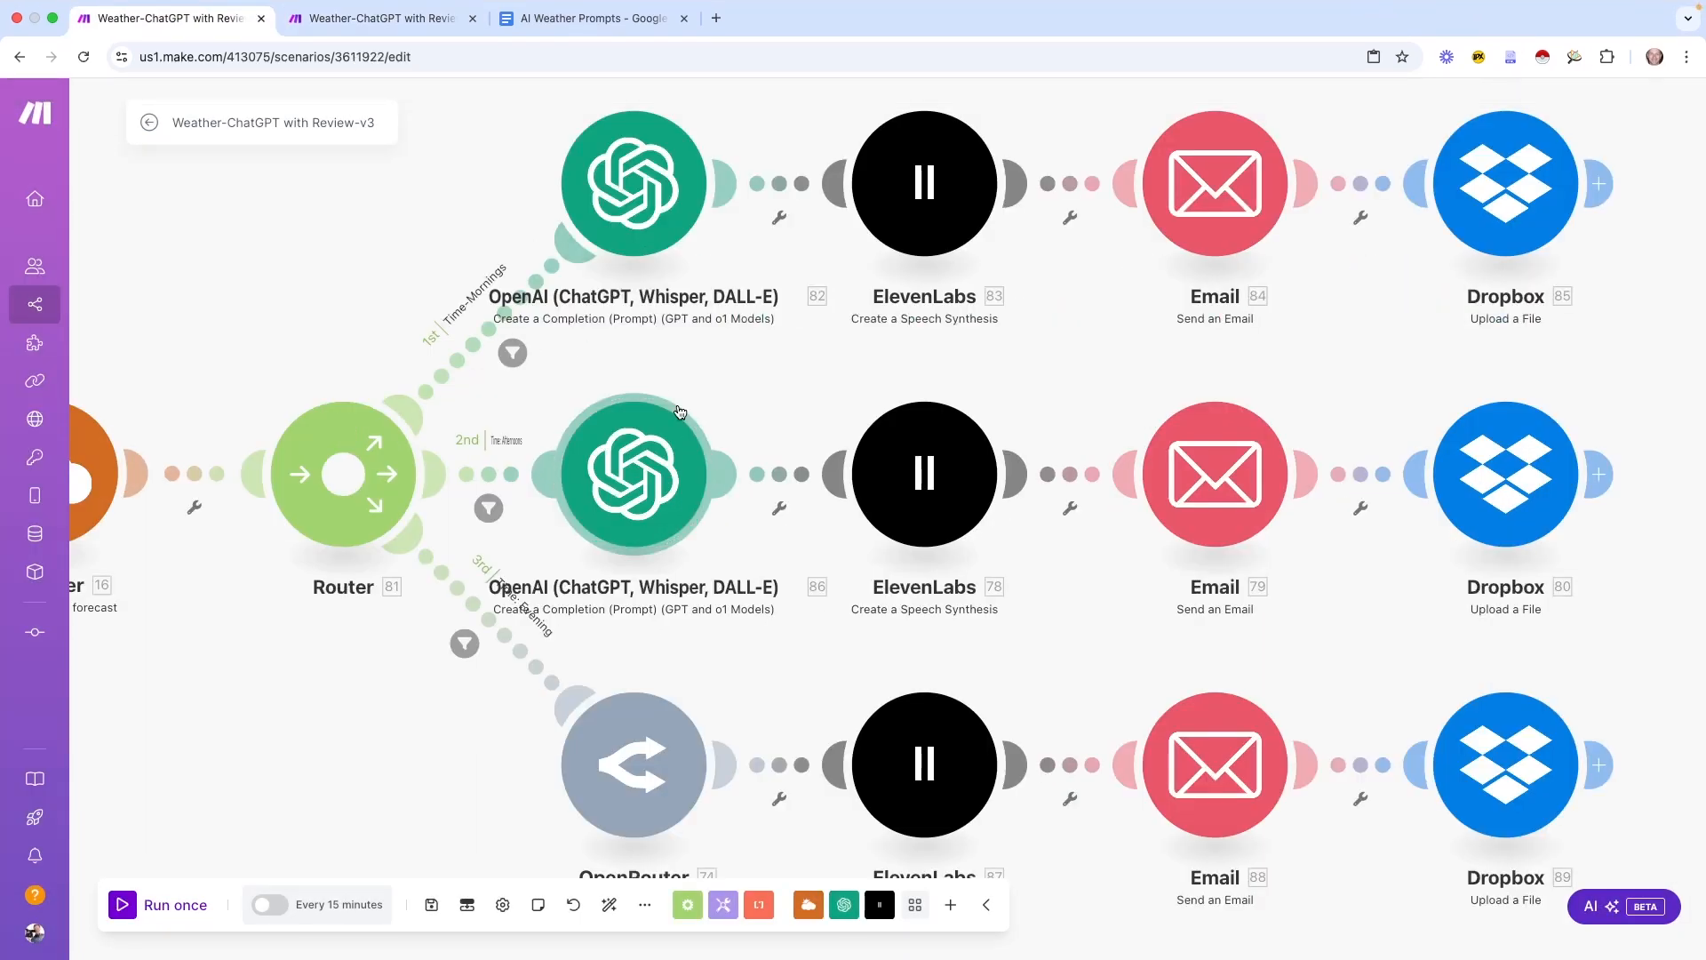
left_click_drag(745, 343, 856, 344)
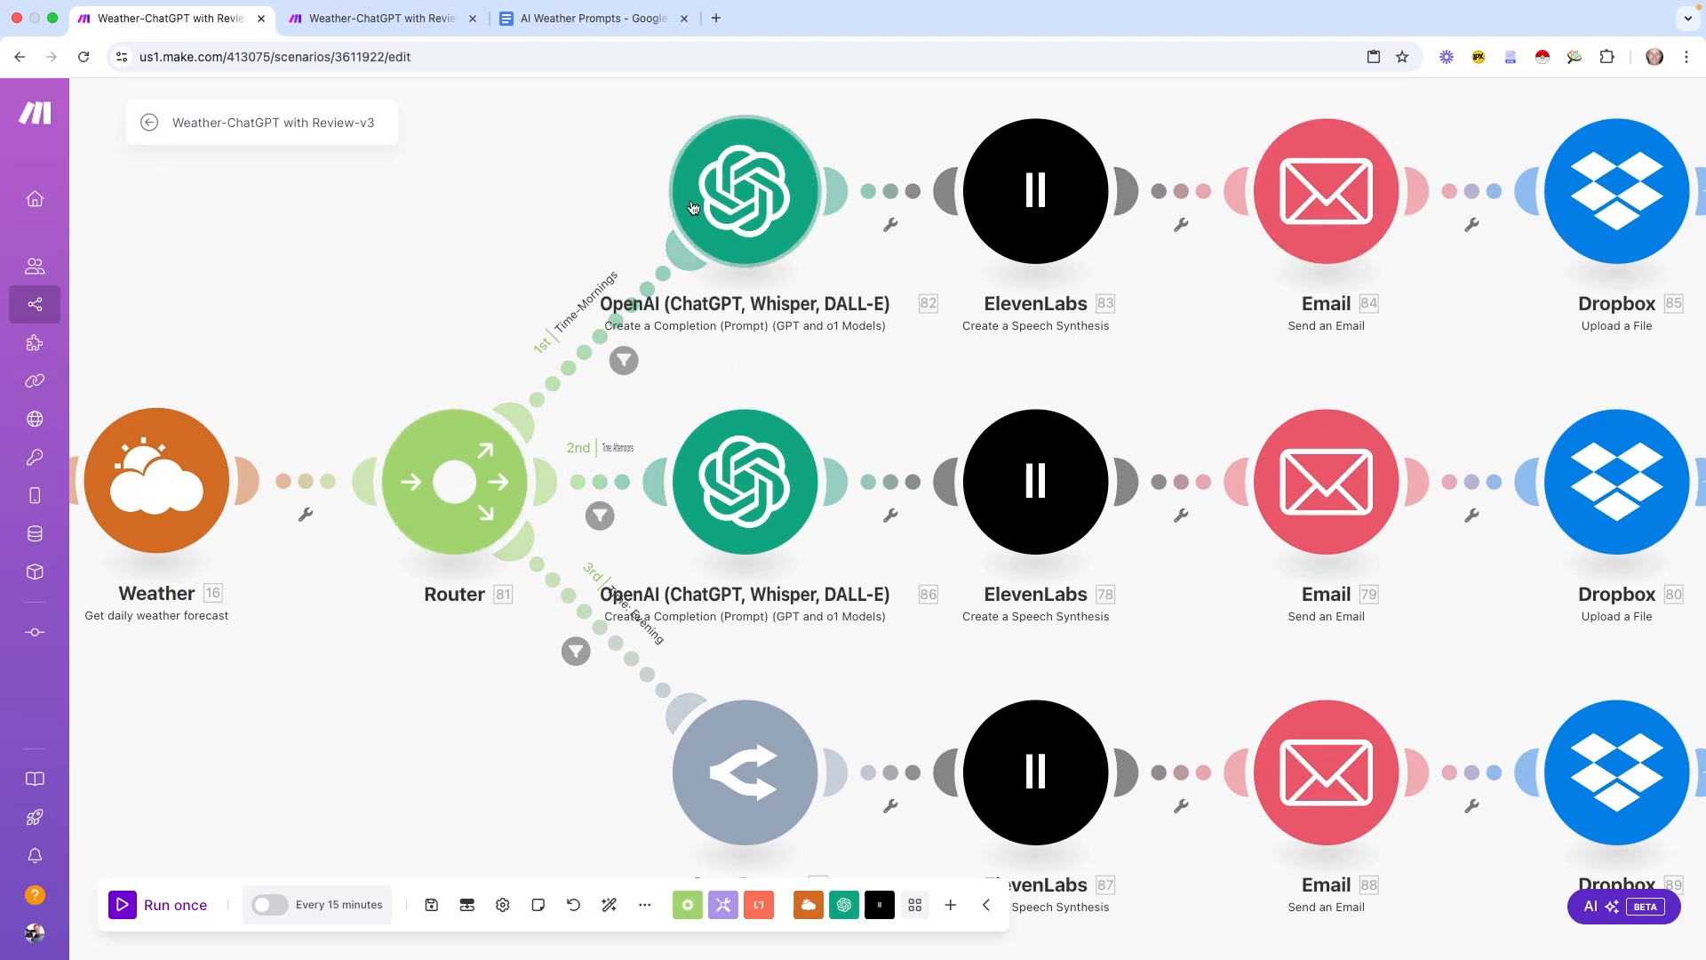
left_click(623, 359)
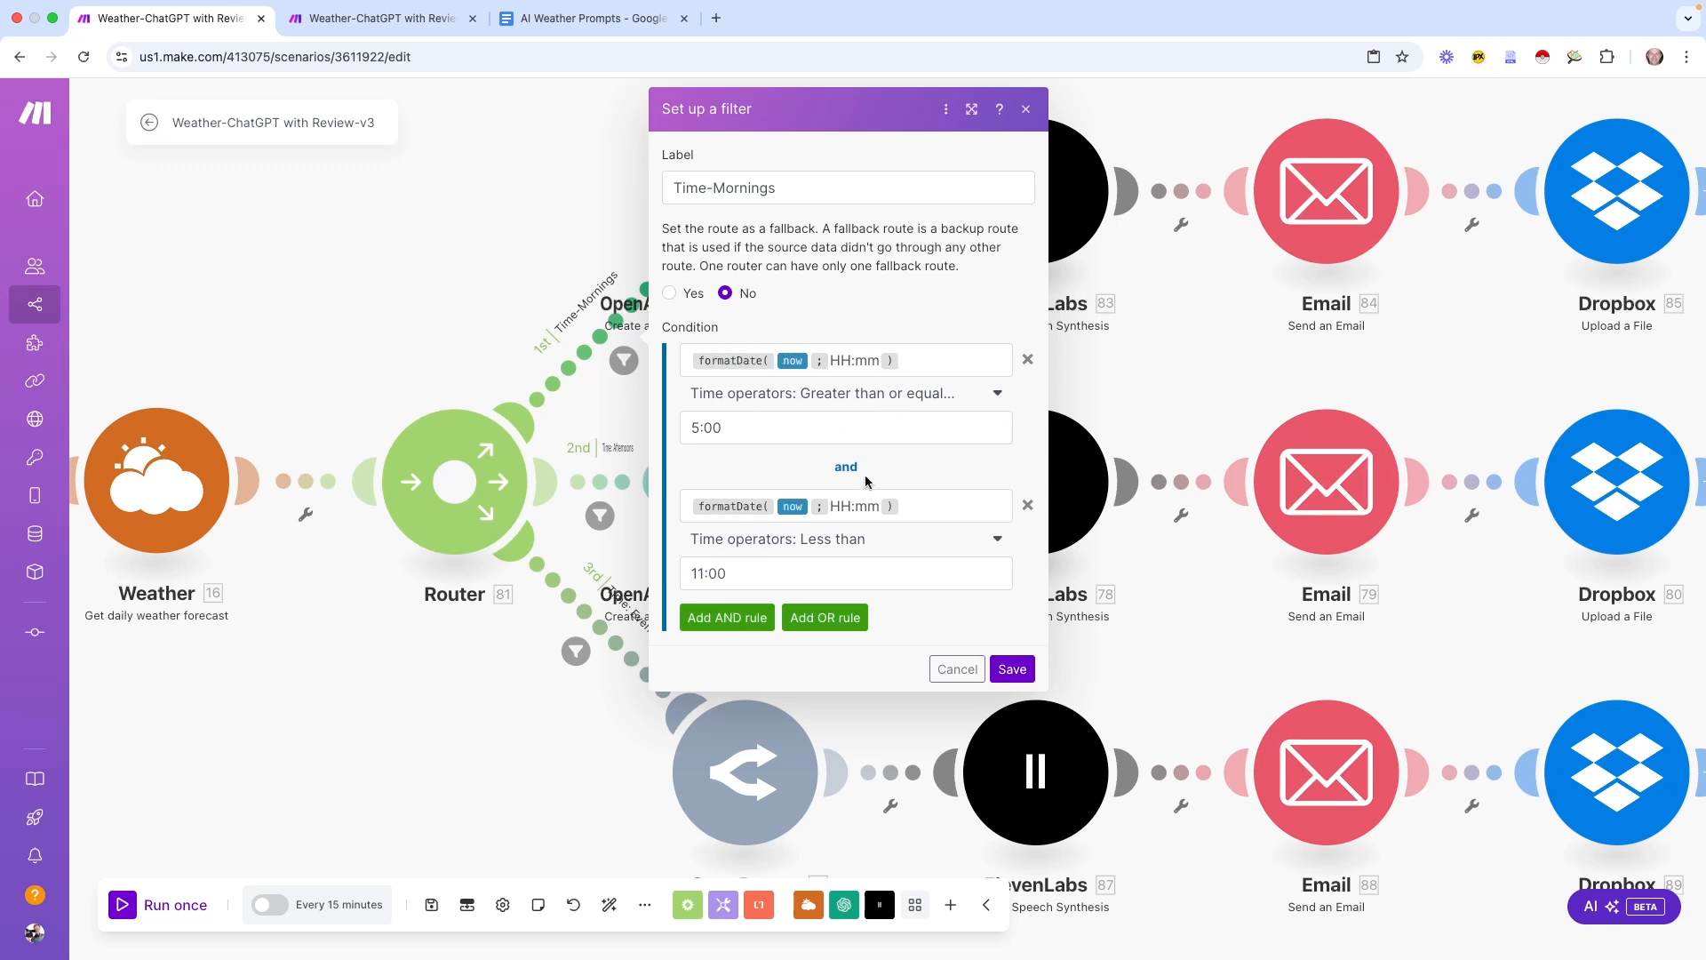
key("Escape")
Label the 1st route's filter 'Filter: Mornings' with the condition formatDate(now; HH:MM)
left_click(382, 18)
left_click(606, 397)
left_click(621, 518)
left_click(743, 249)
type("Filter: Mornings")
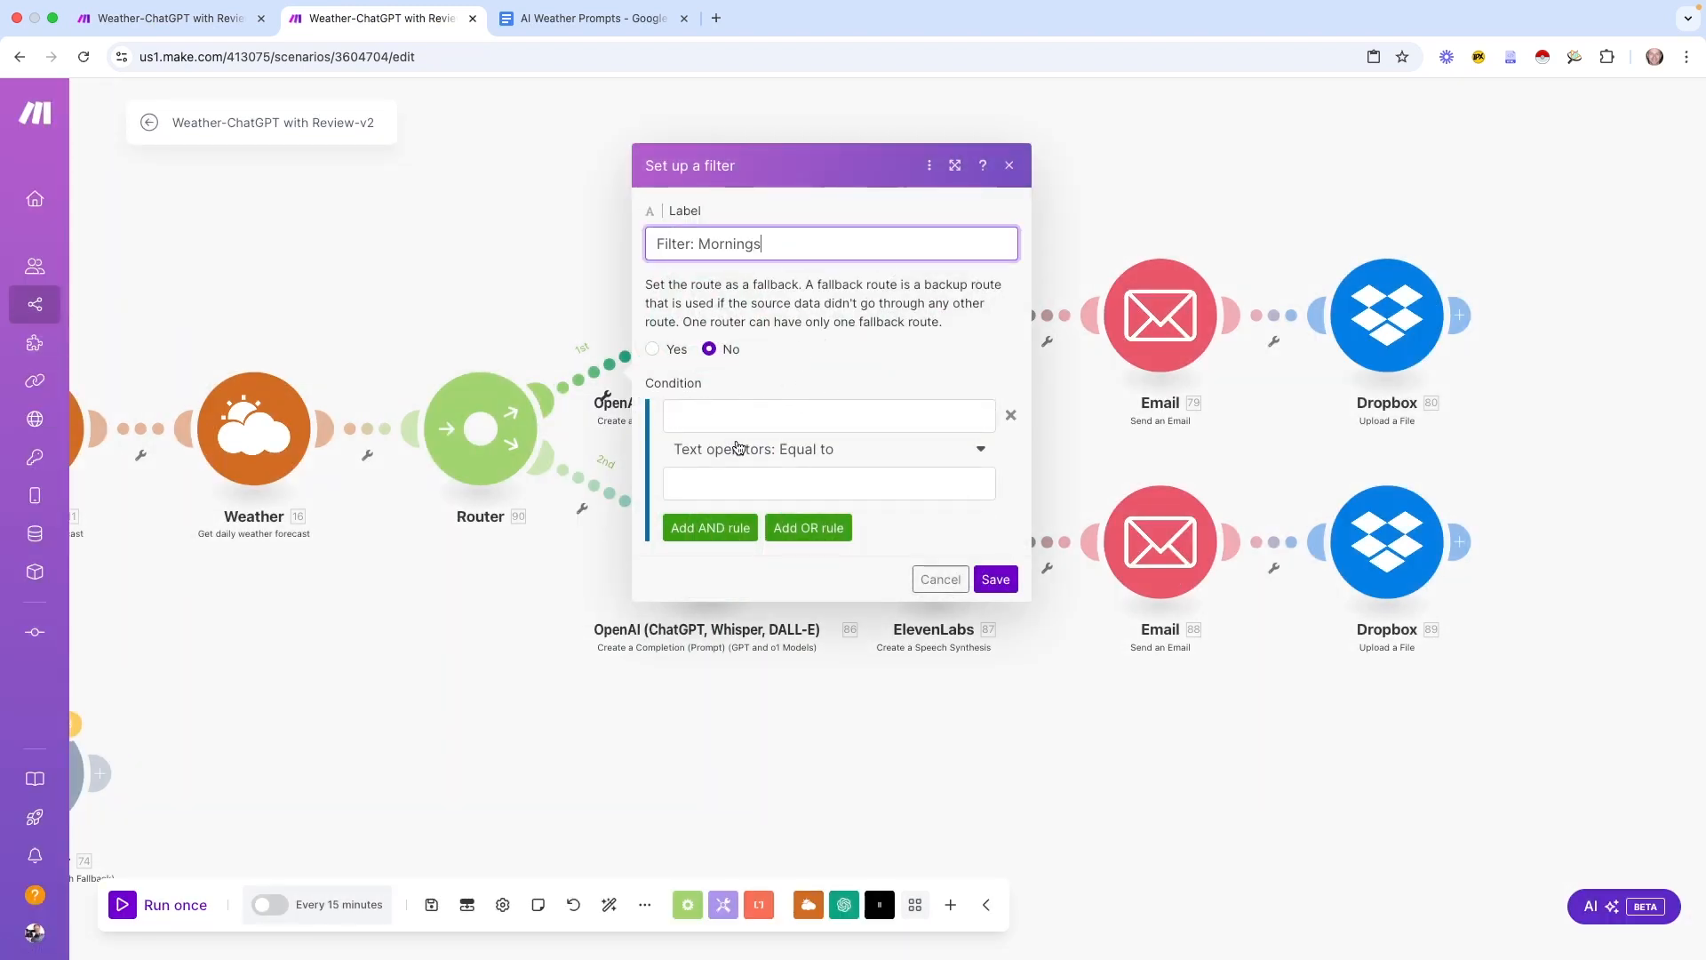
left_click(740, 416)
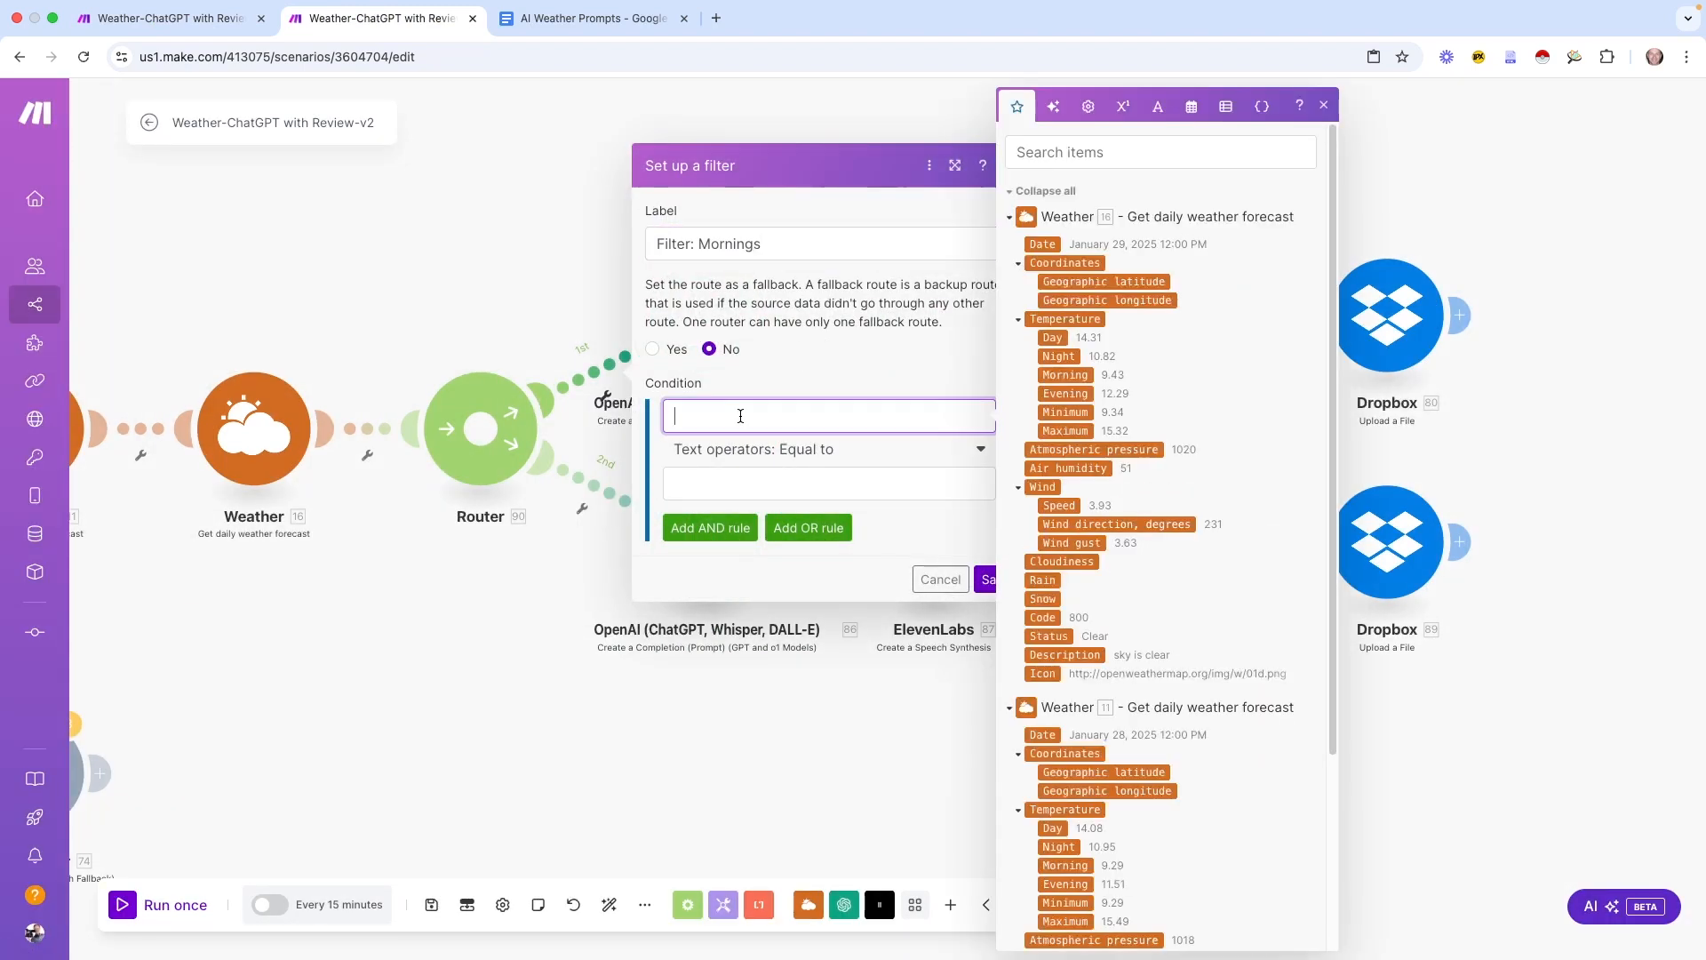
left_click(1191, 106)
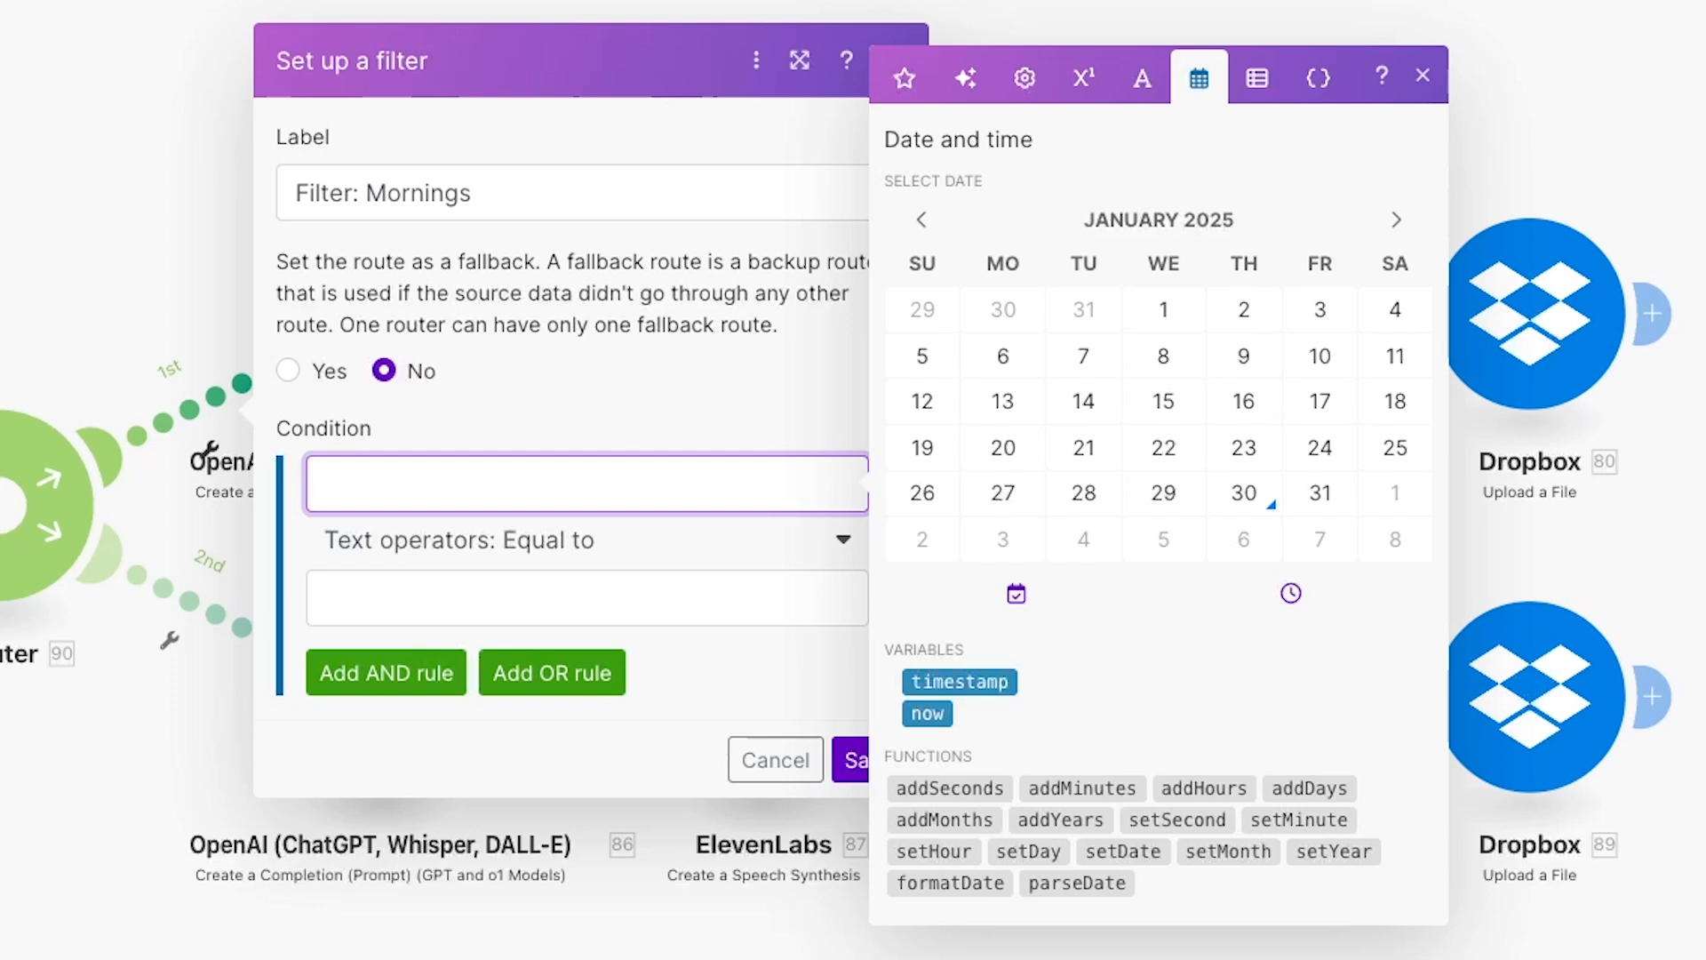
left_click(959, 882)
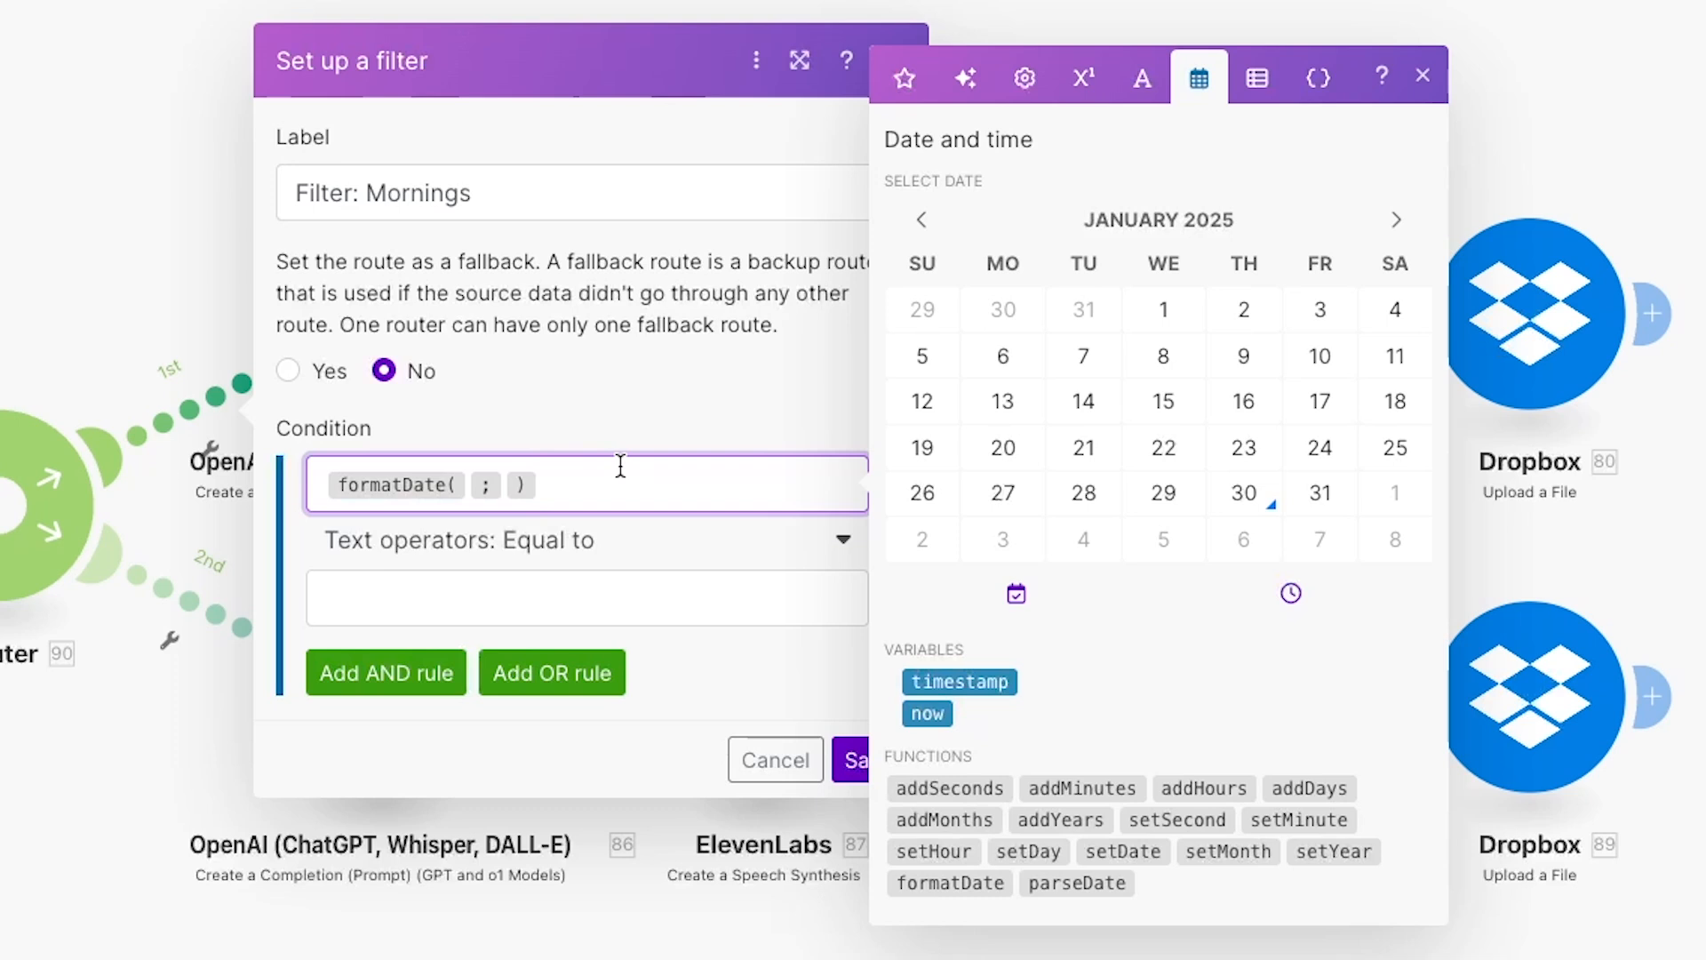
left_click(503, 484)
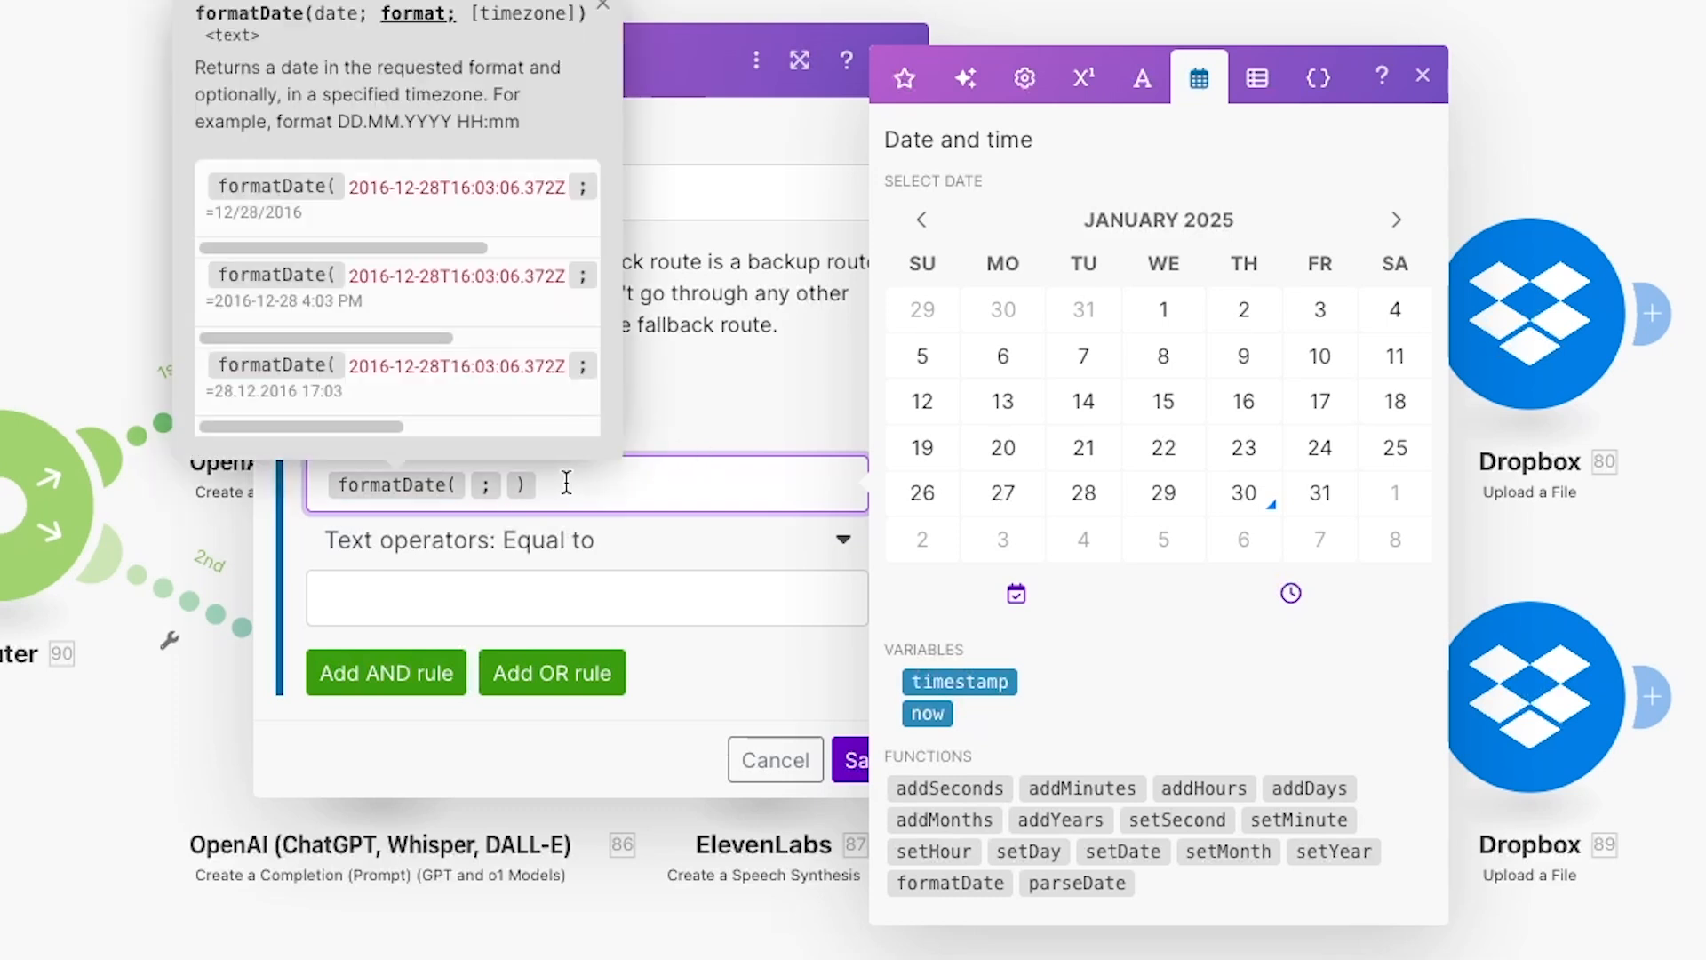
key("Left")
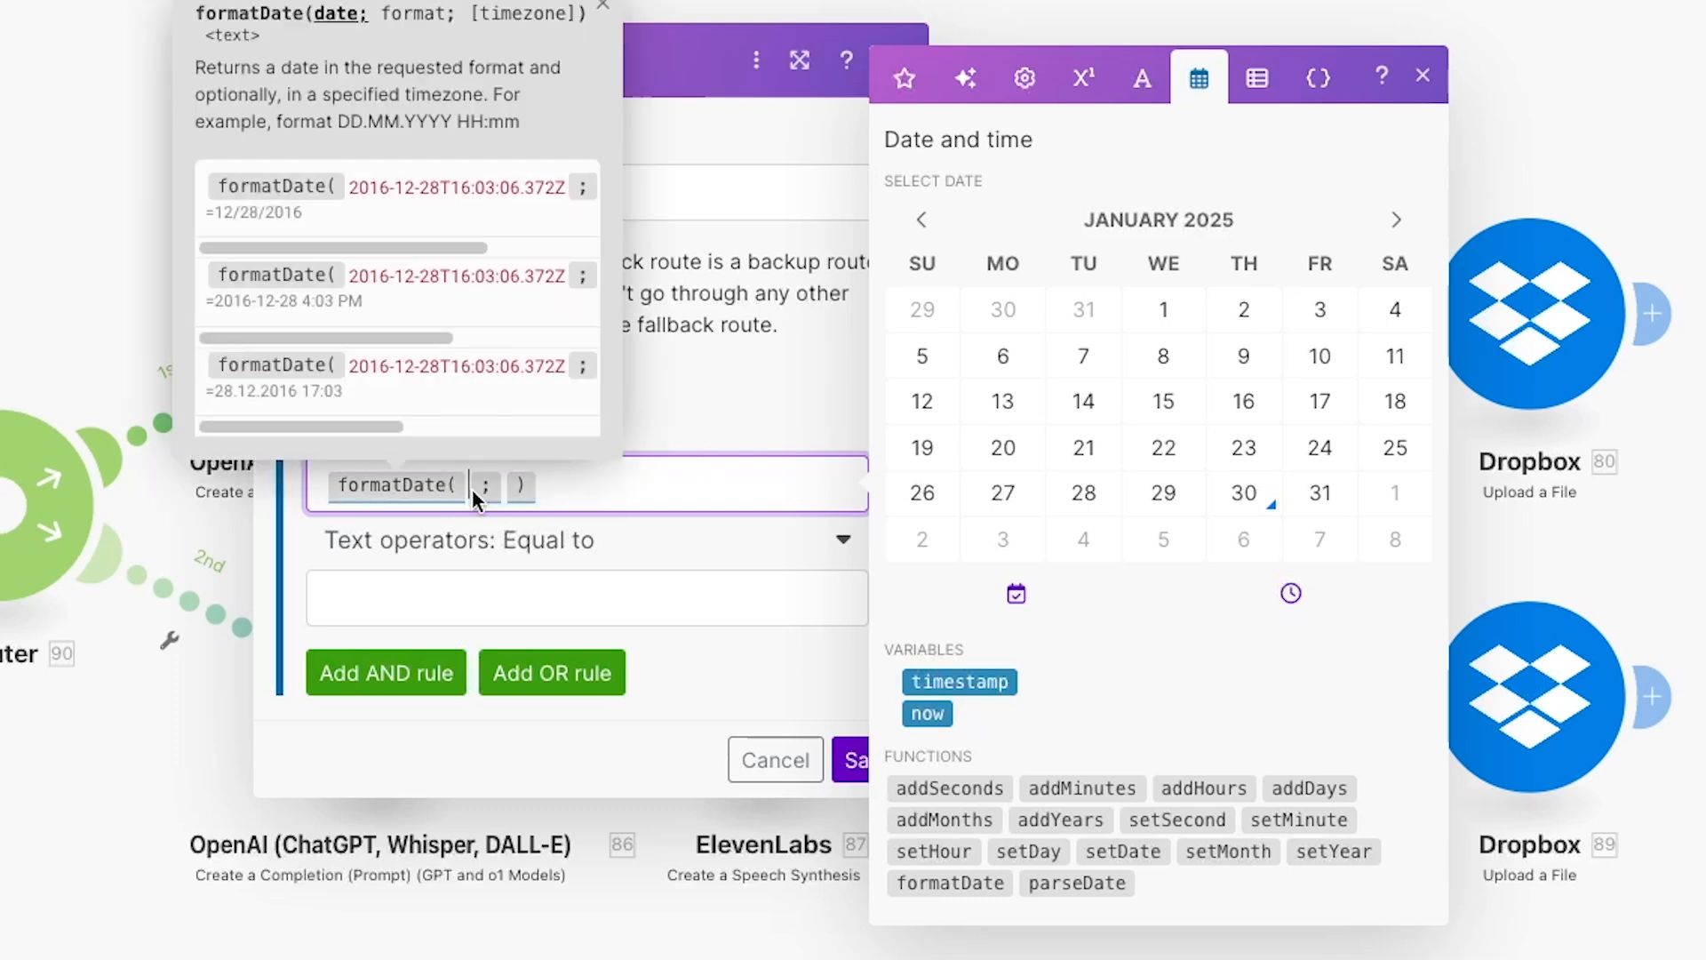
left_click(927, 713)
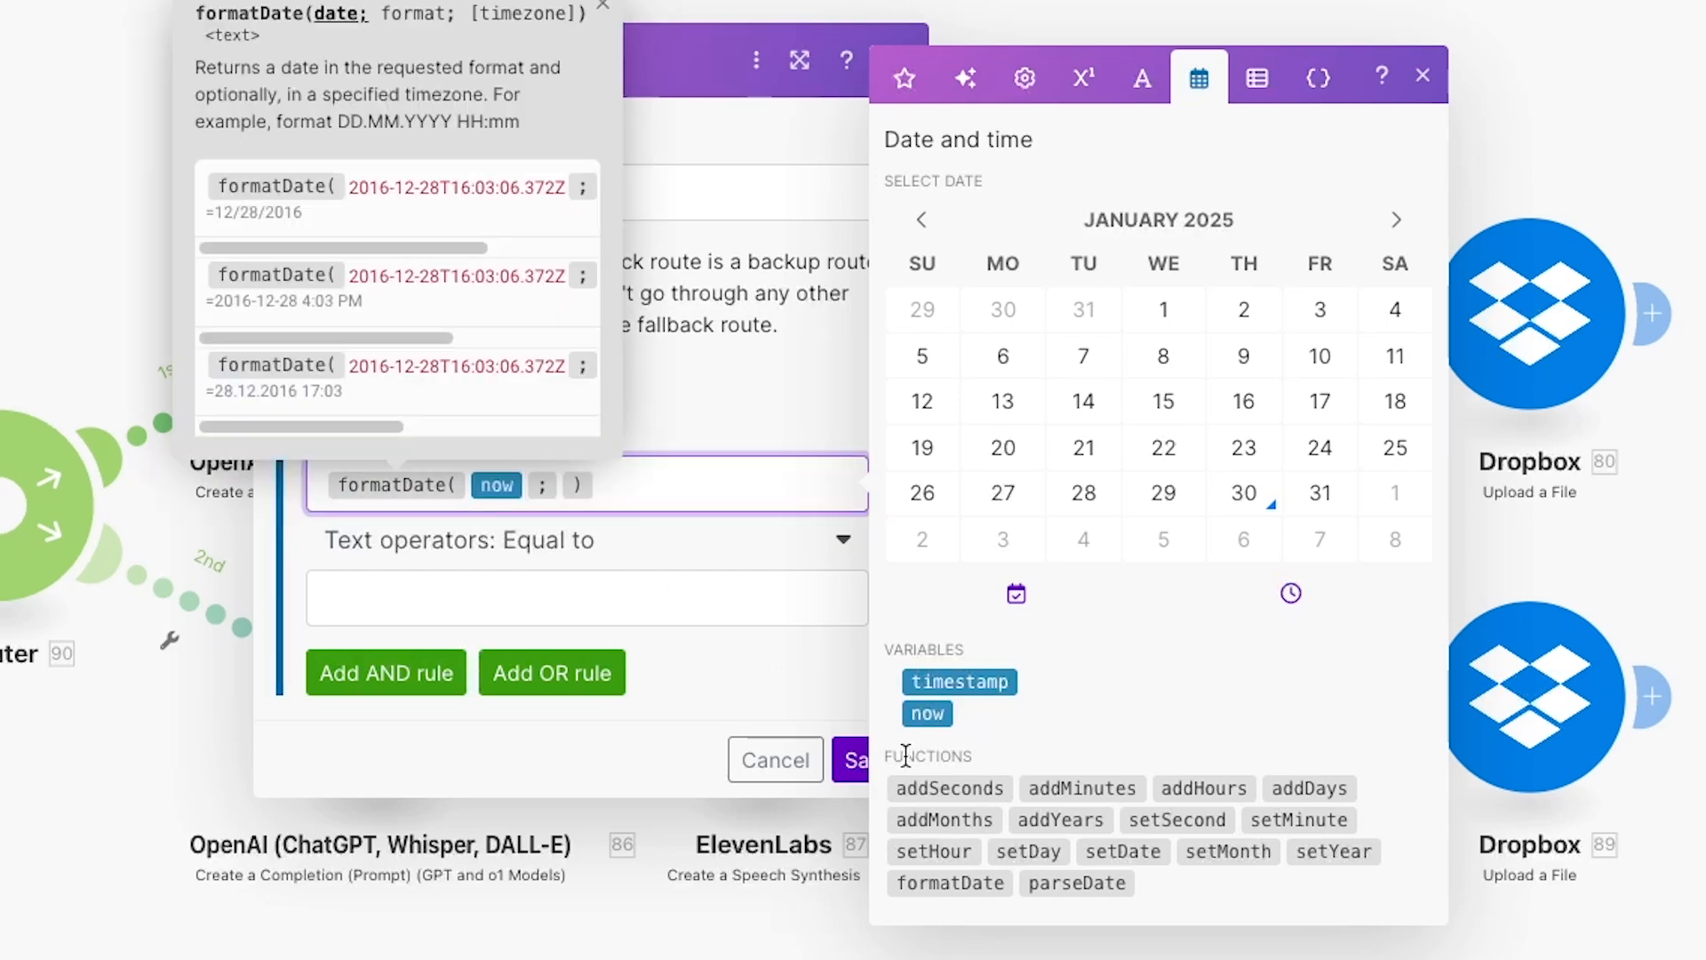
key("Right")
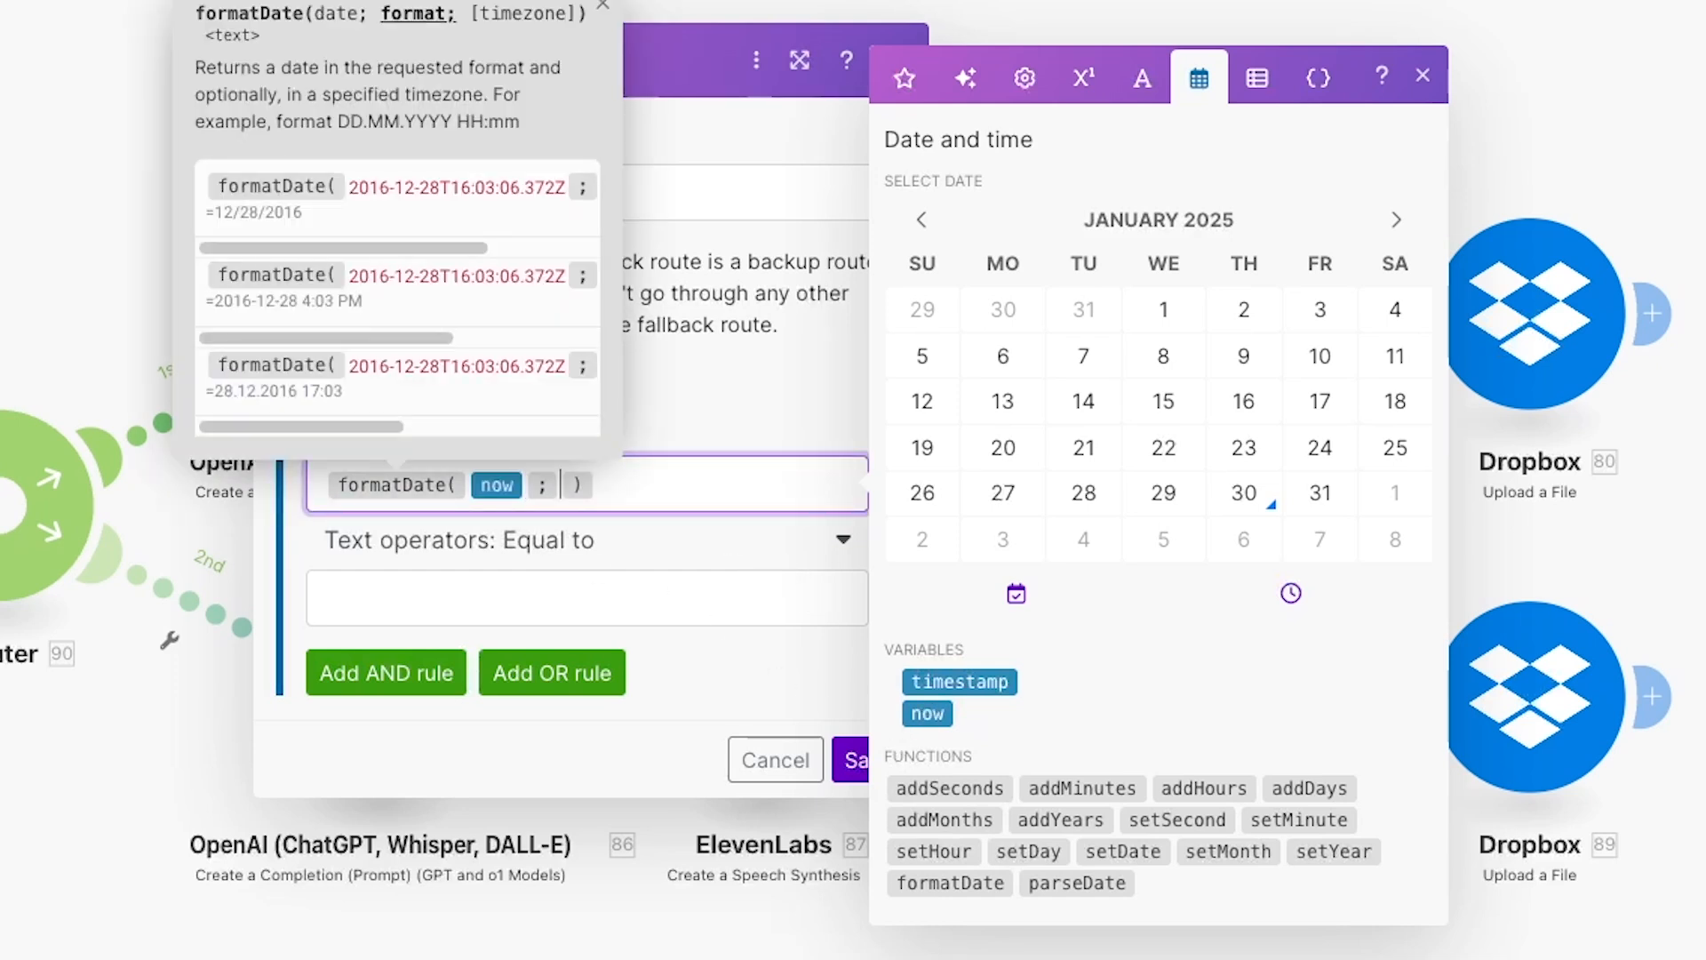
type("HH: ")
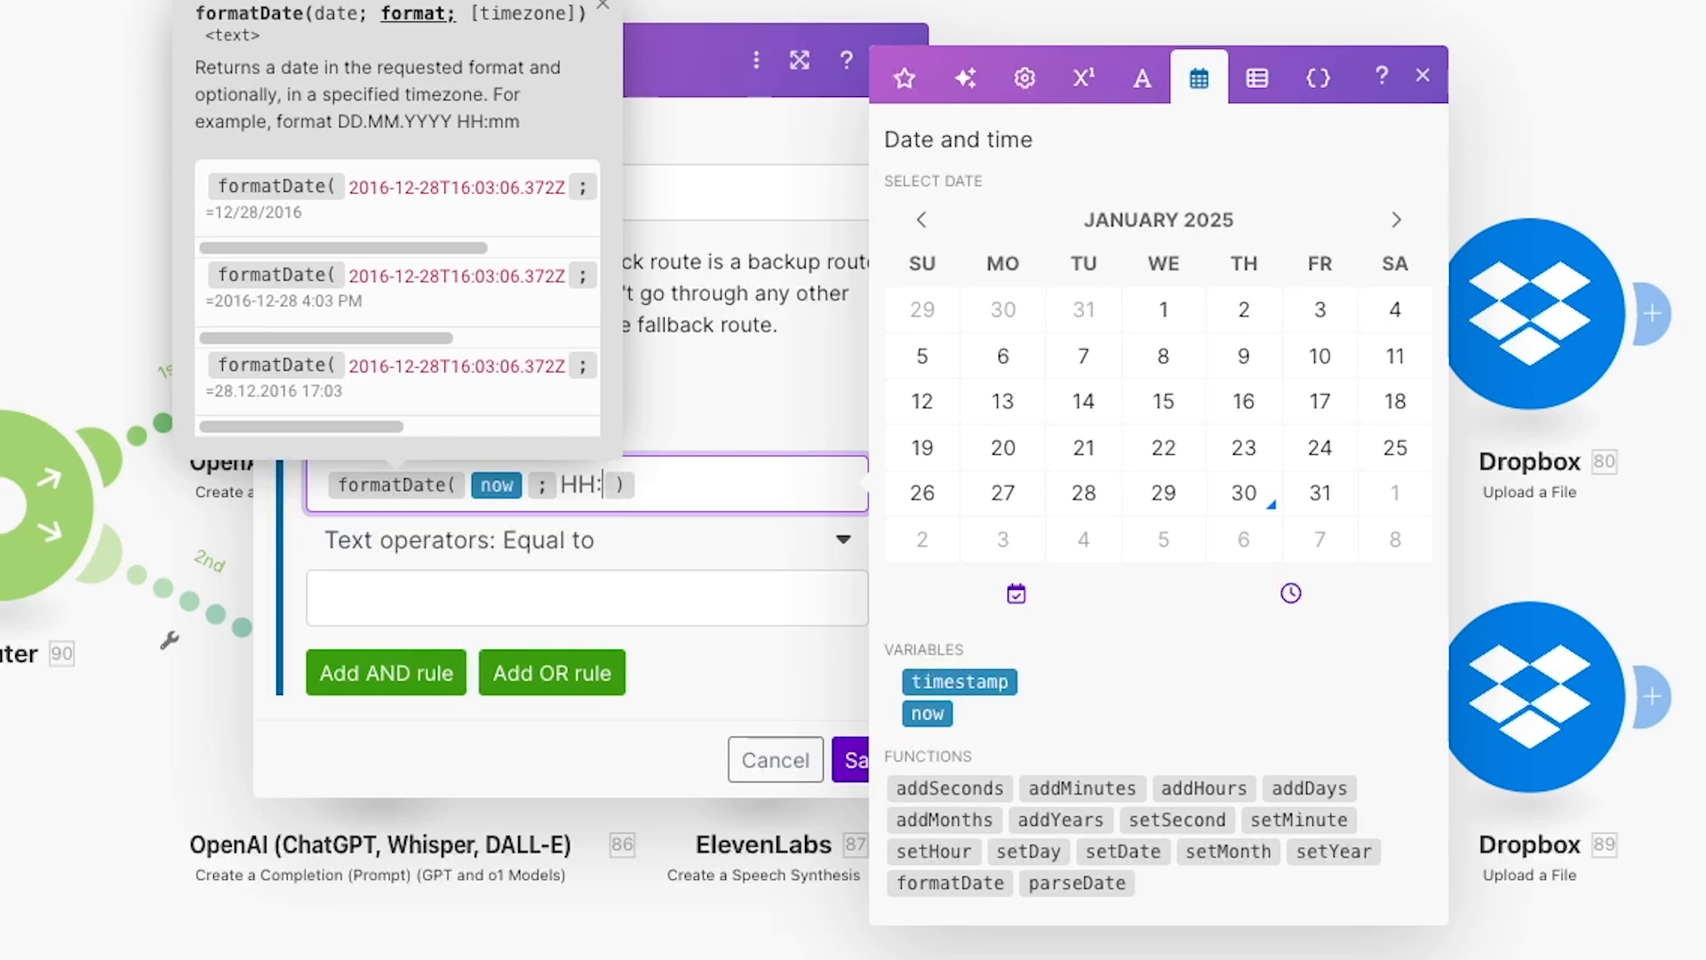
type("MM")
left_click(738, 586)
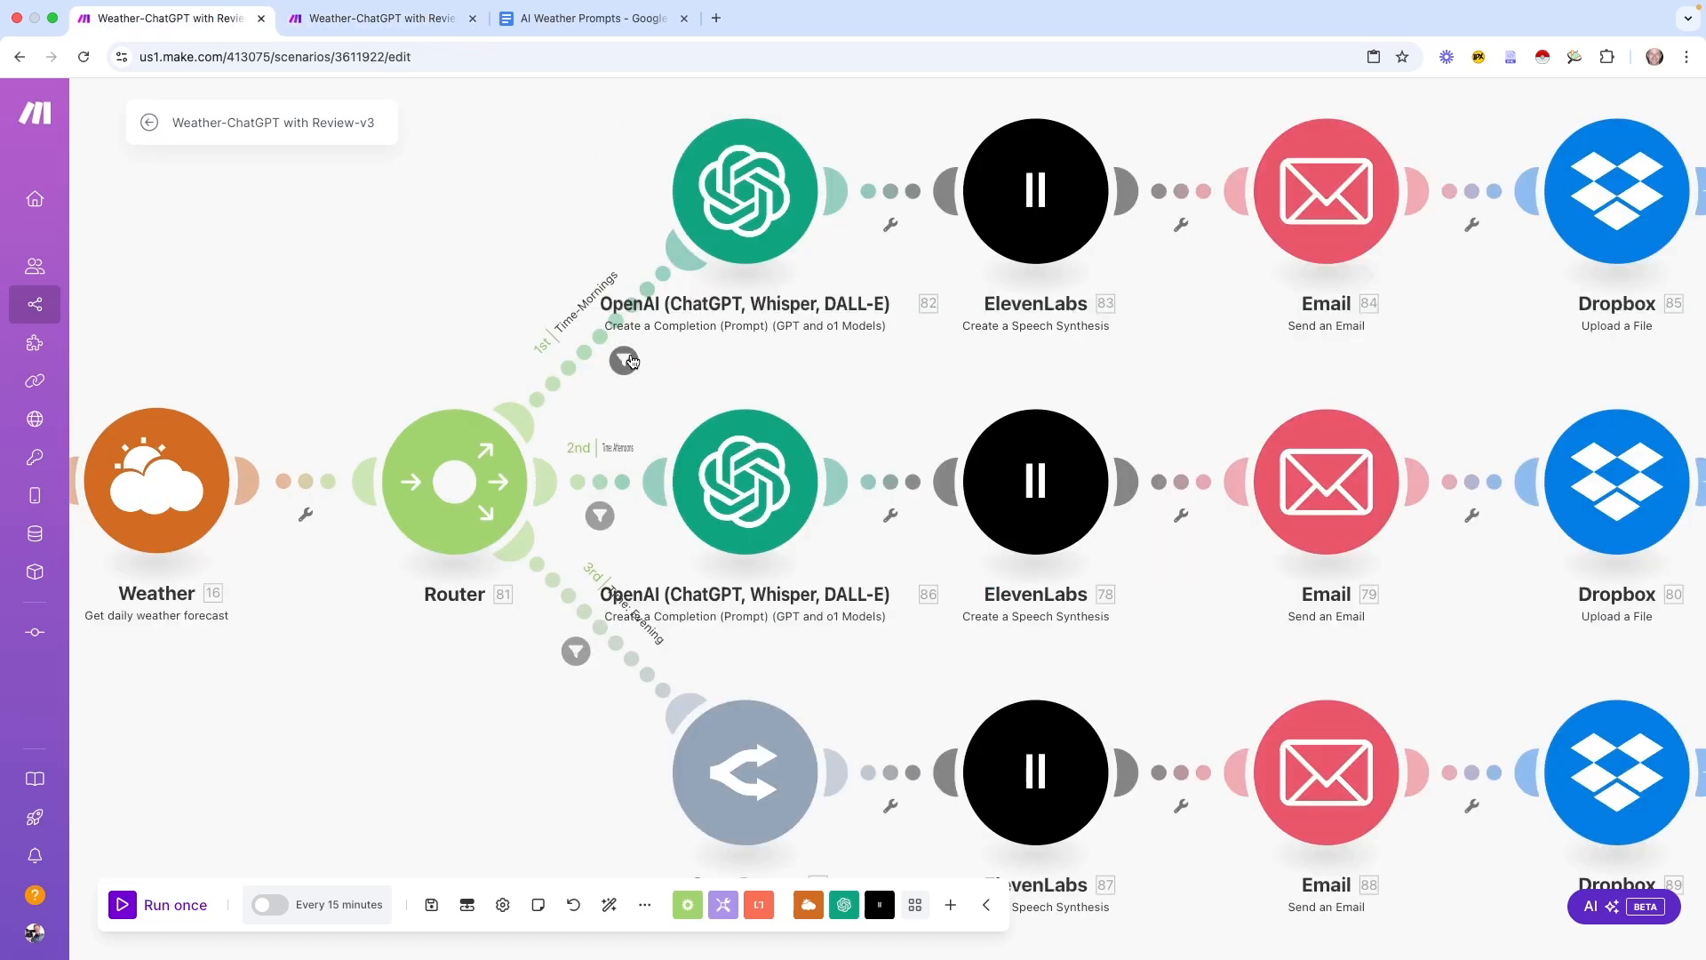
After checking v3's filter, correct the Mornings format from HH:MM to HH:mm
left_click(624, 360)
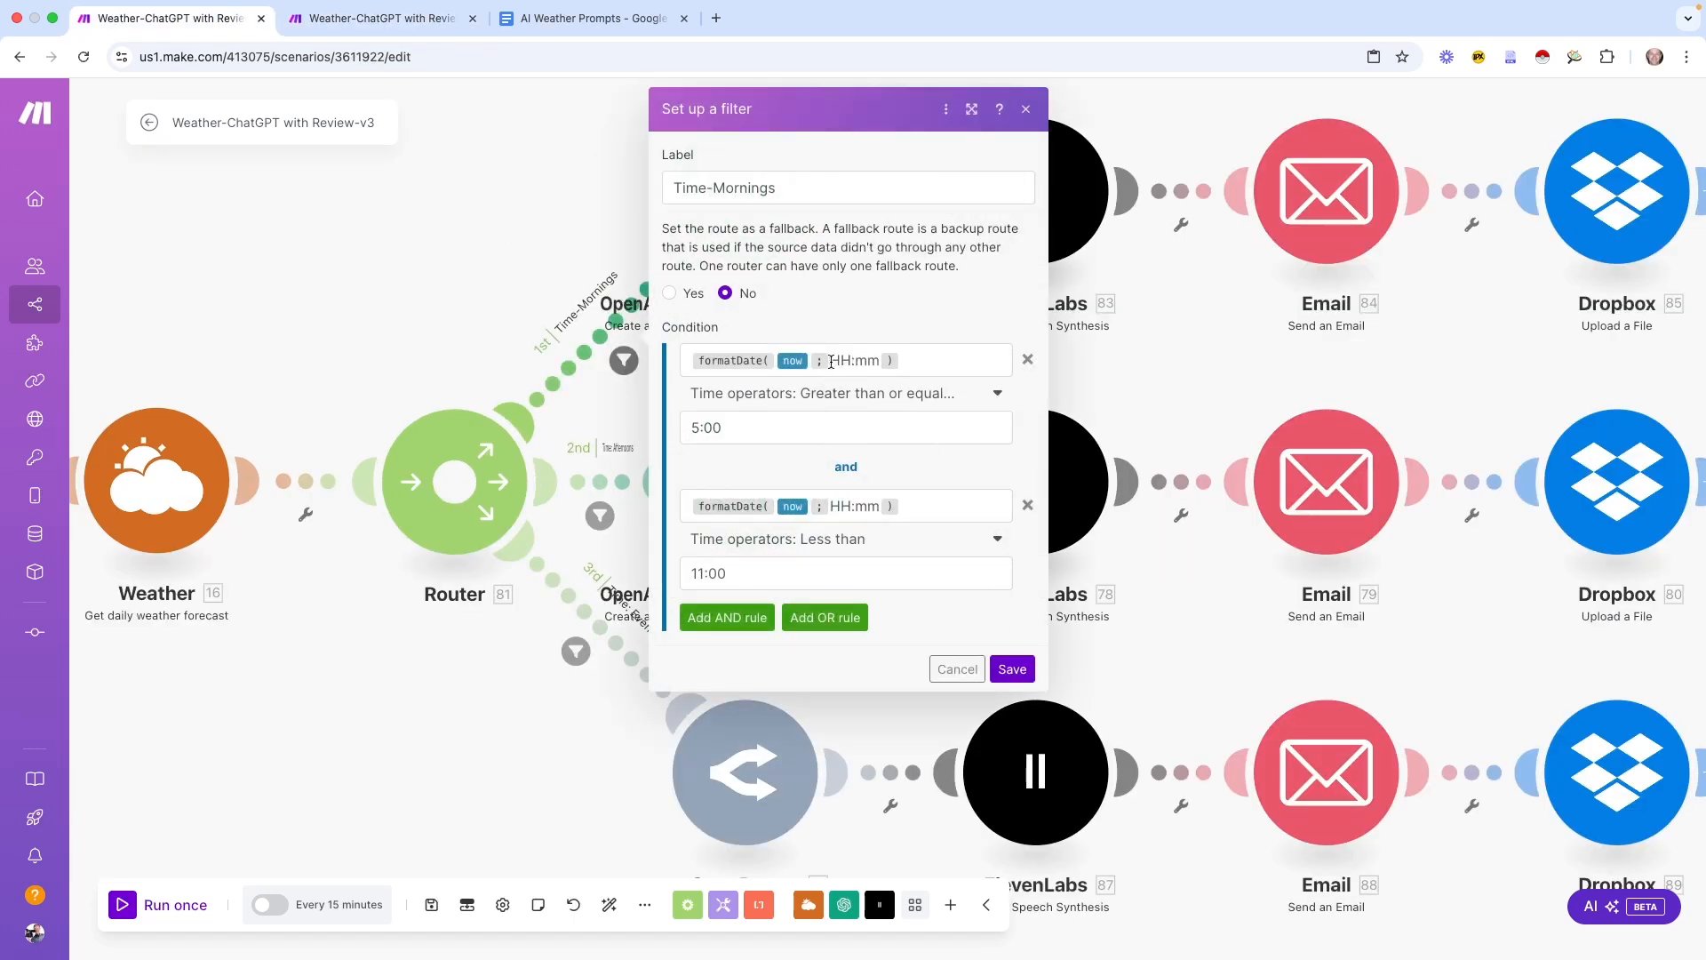
left_click(957, 668)
left_click(369, 20)
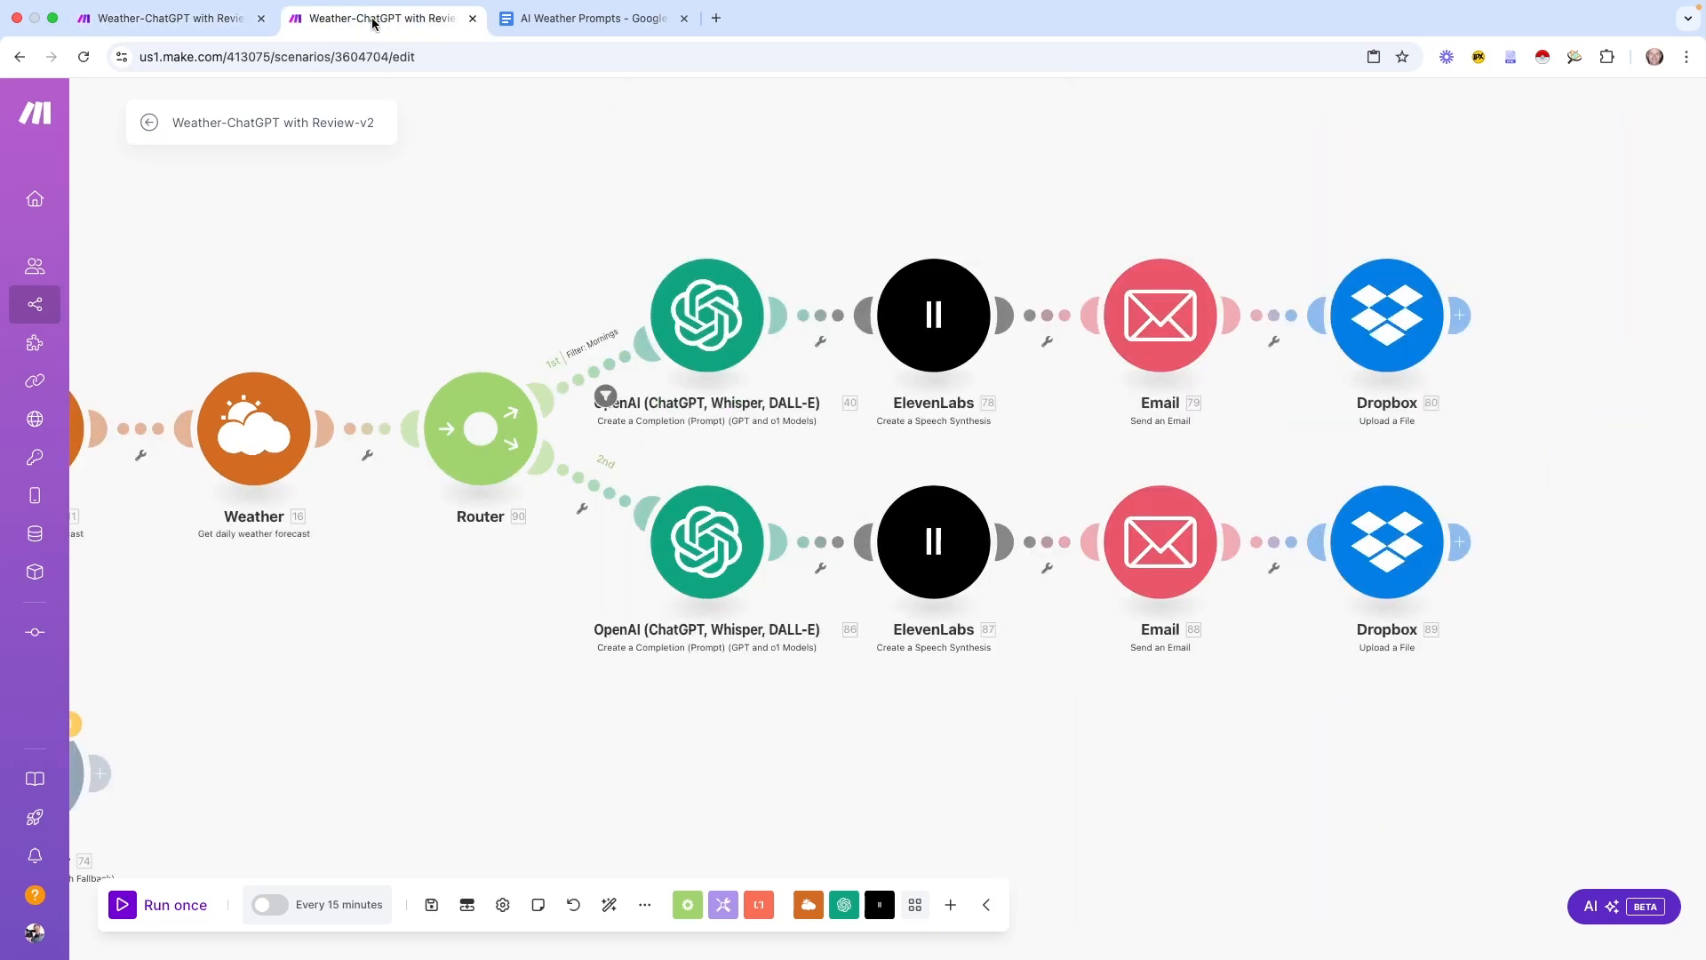
left_click(608, 394)
left_click(866, 412)
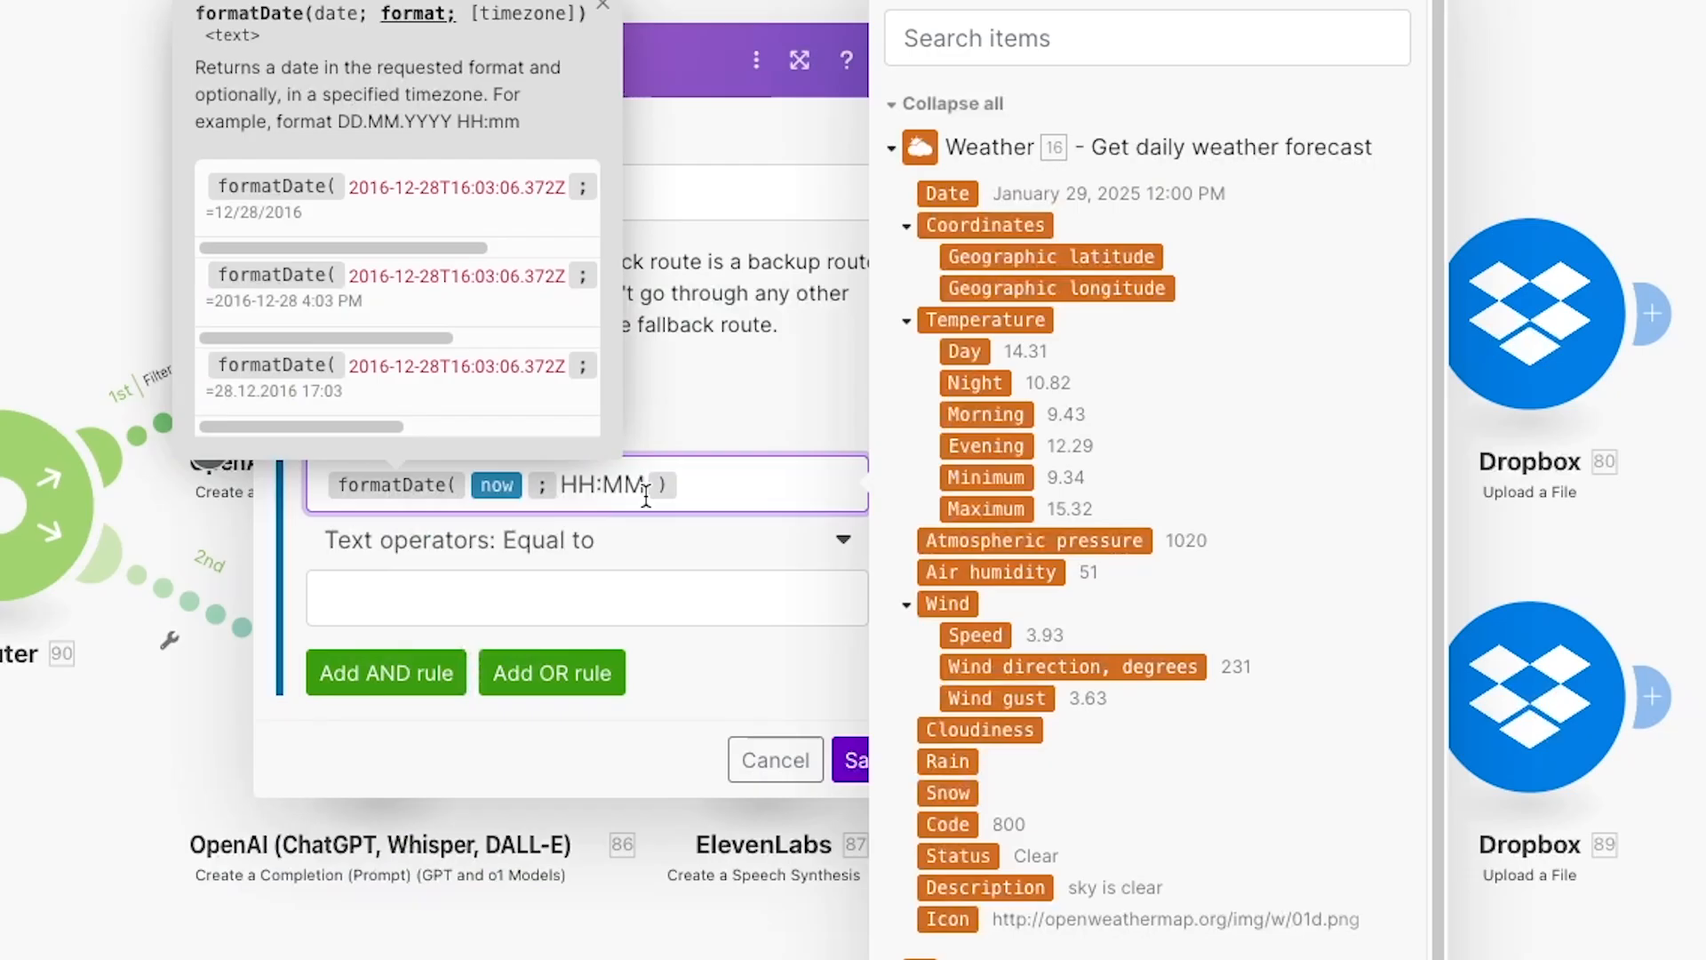
key("BackSpace")
key("BackSpace")
type("mm")
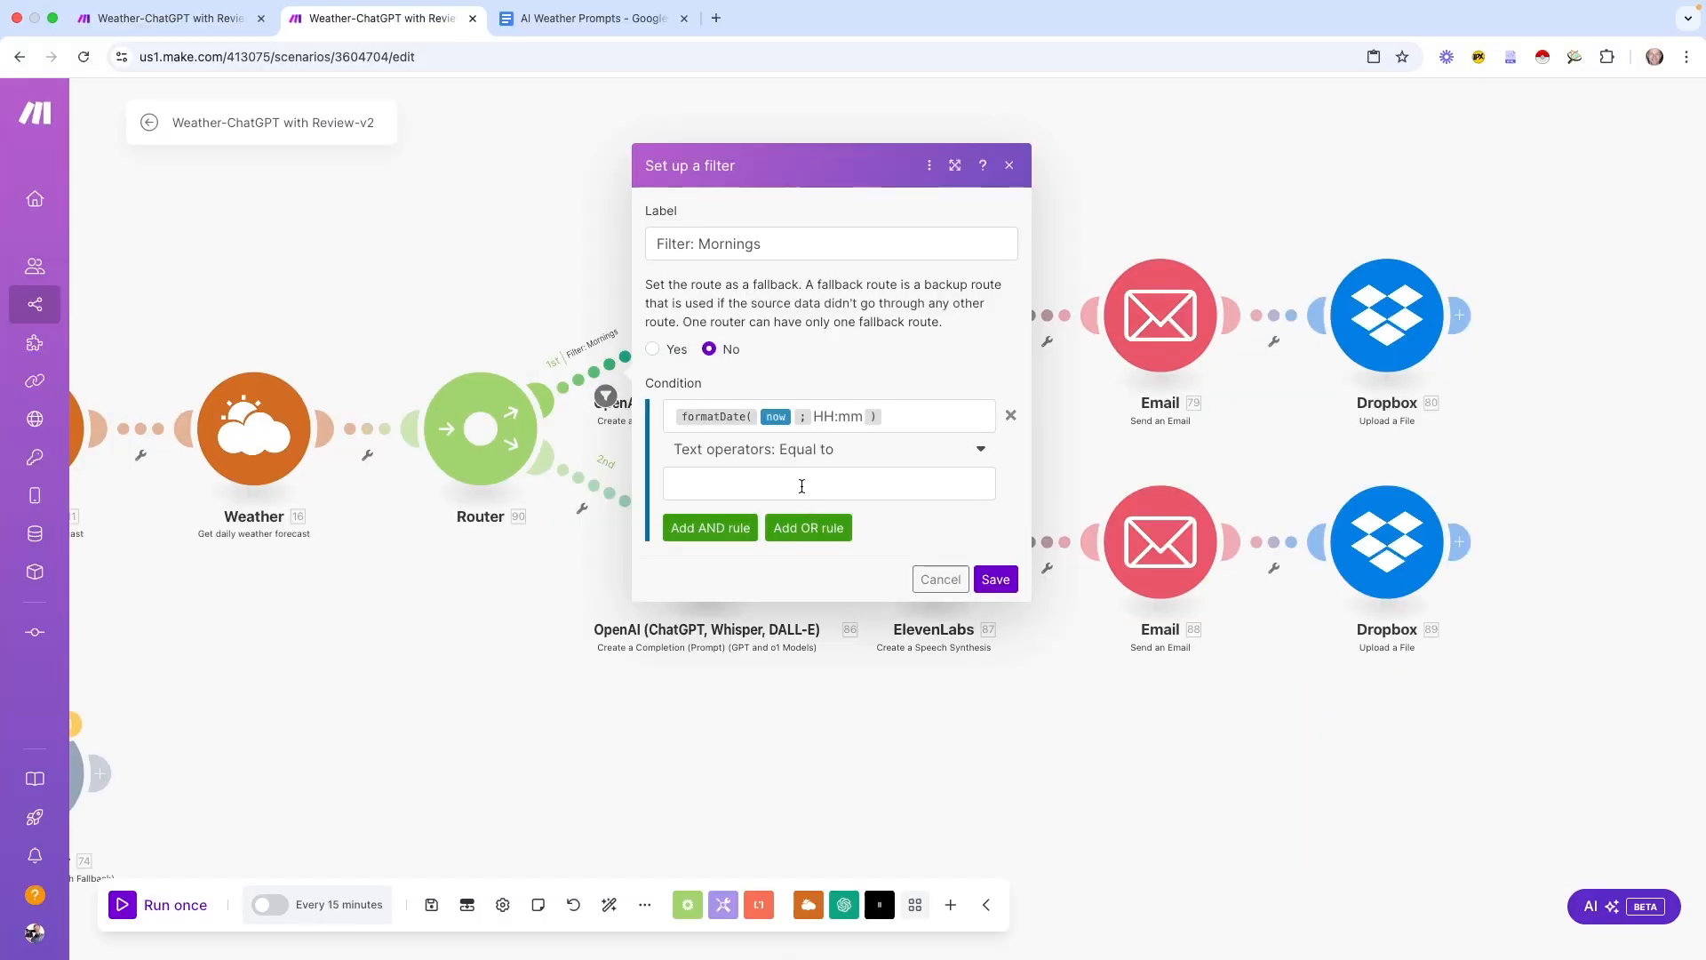
left_click(540, 599)
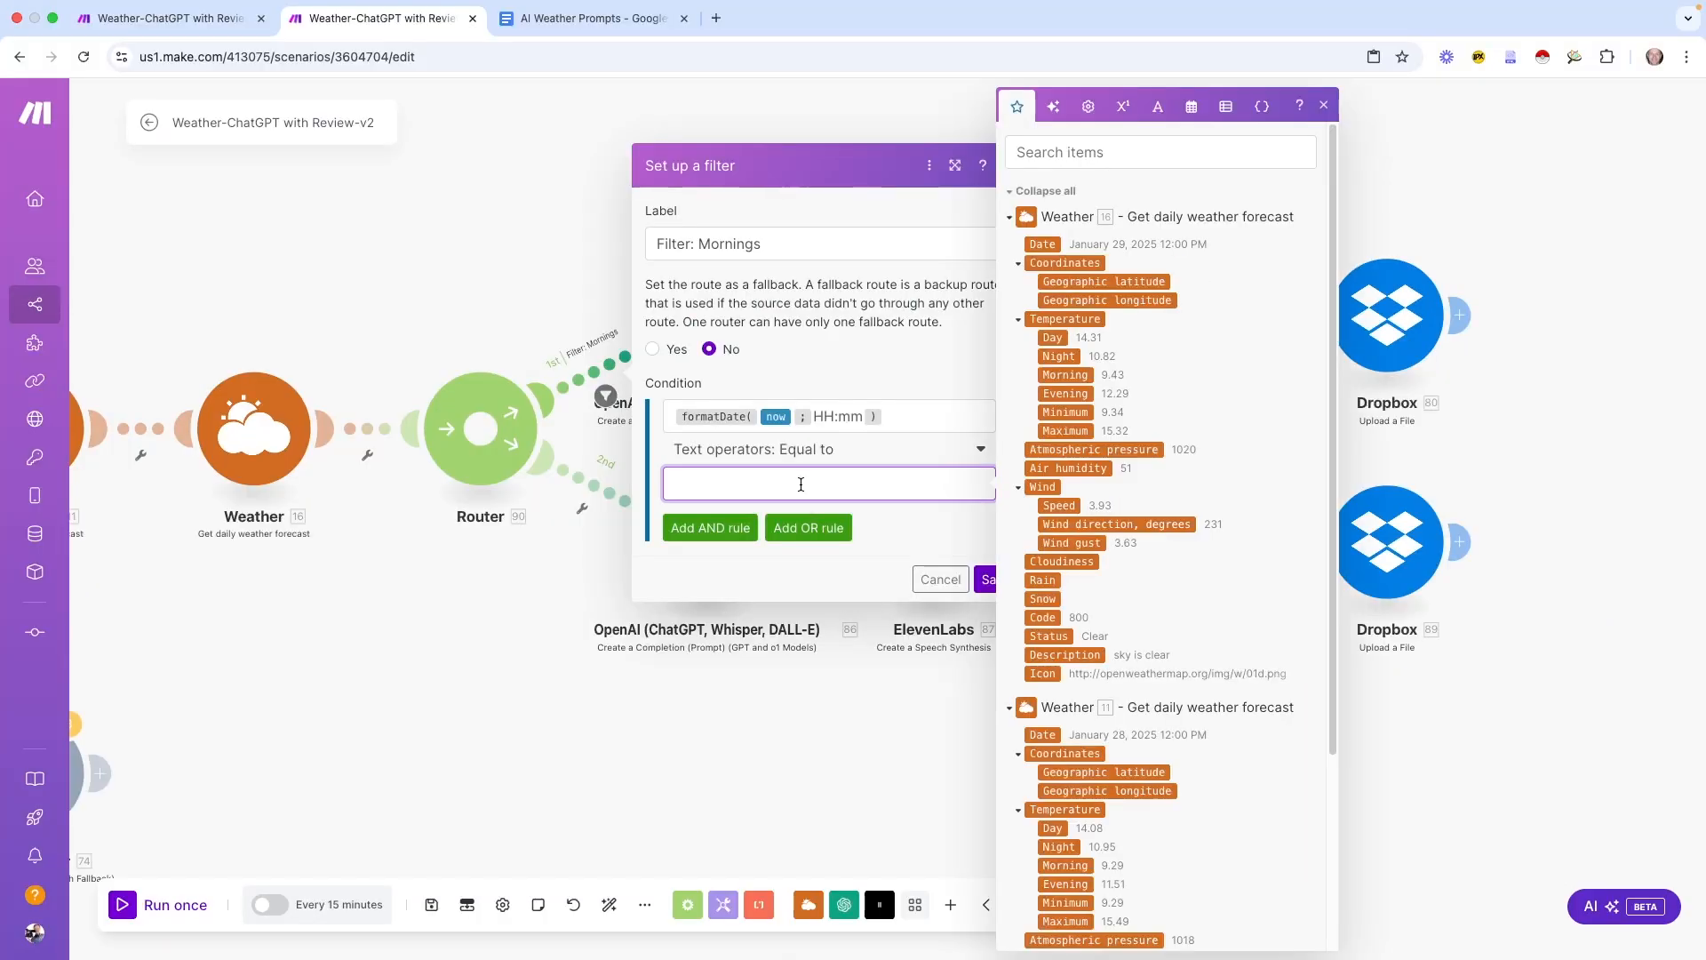
Set the Mornings condition to time greater than or equal to 5:00
left_click(980, 450)
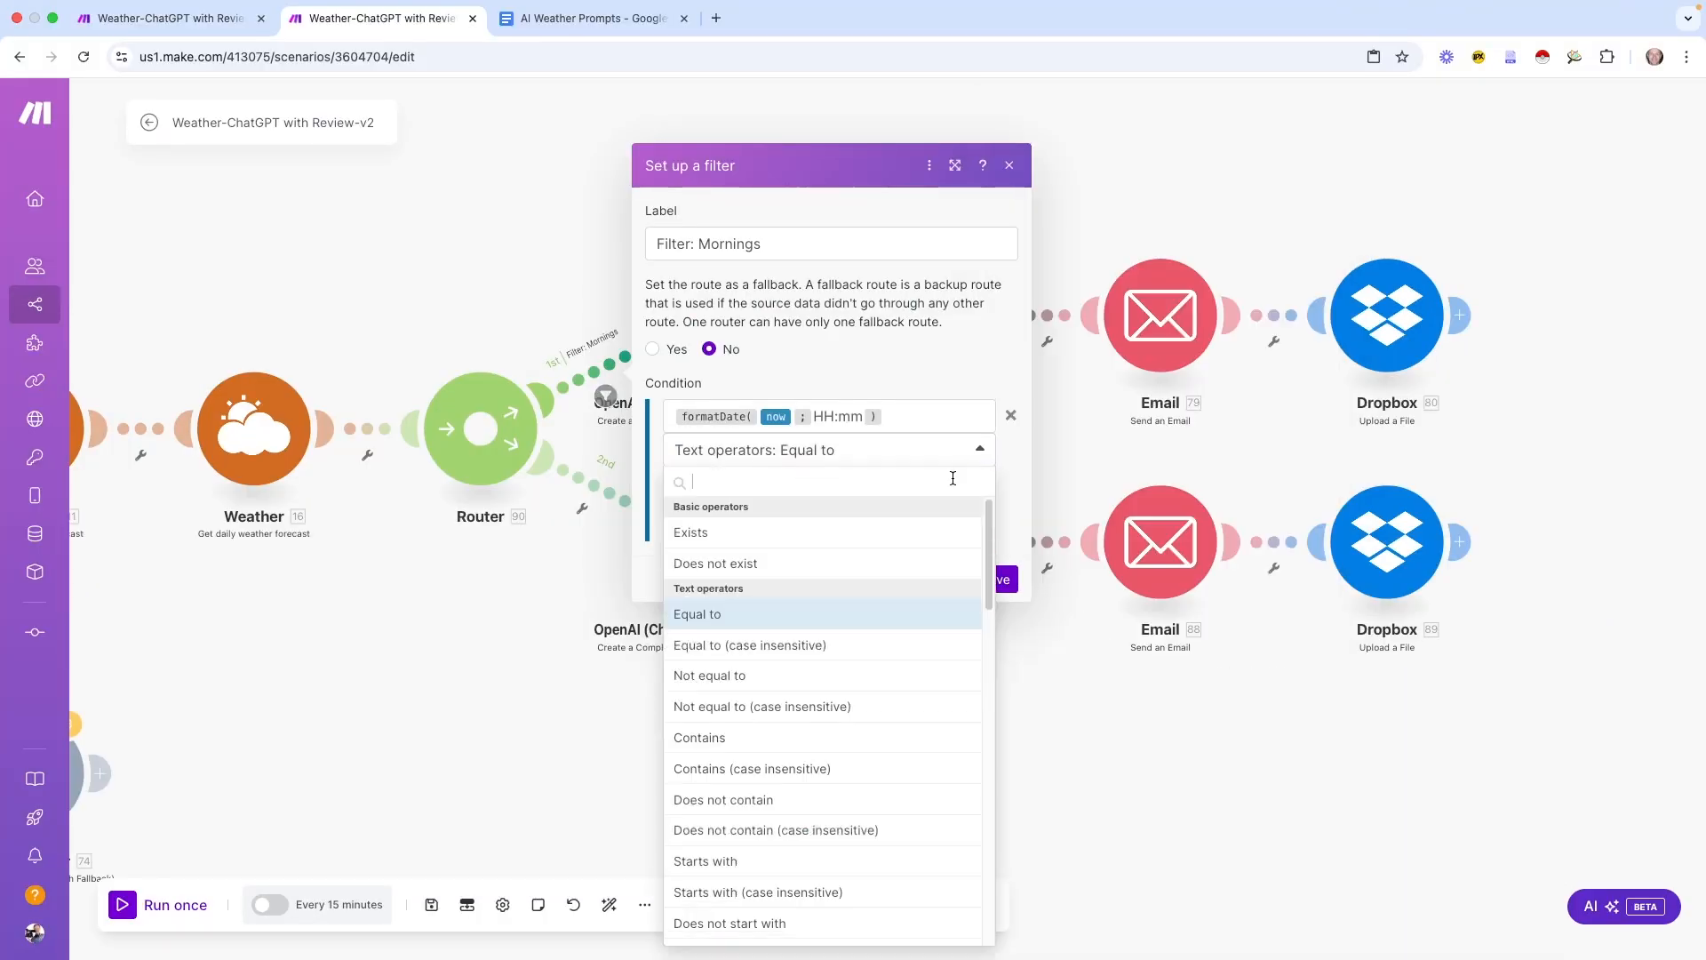
scroll(886, 688, "down", 10)
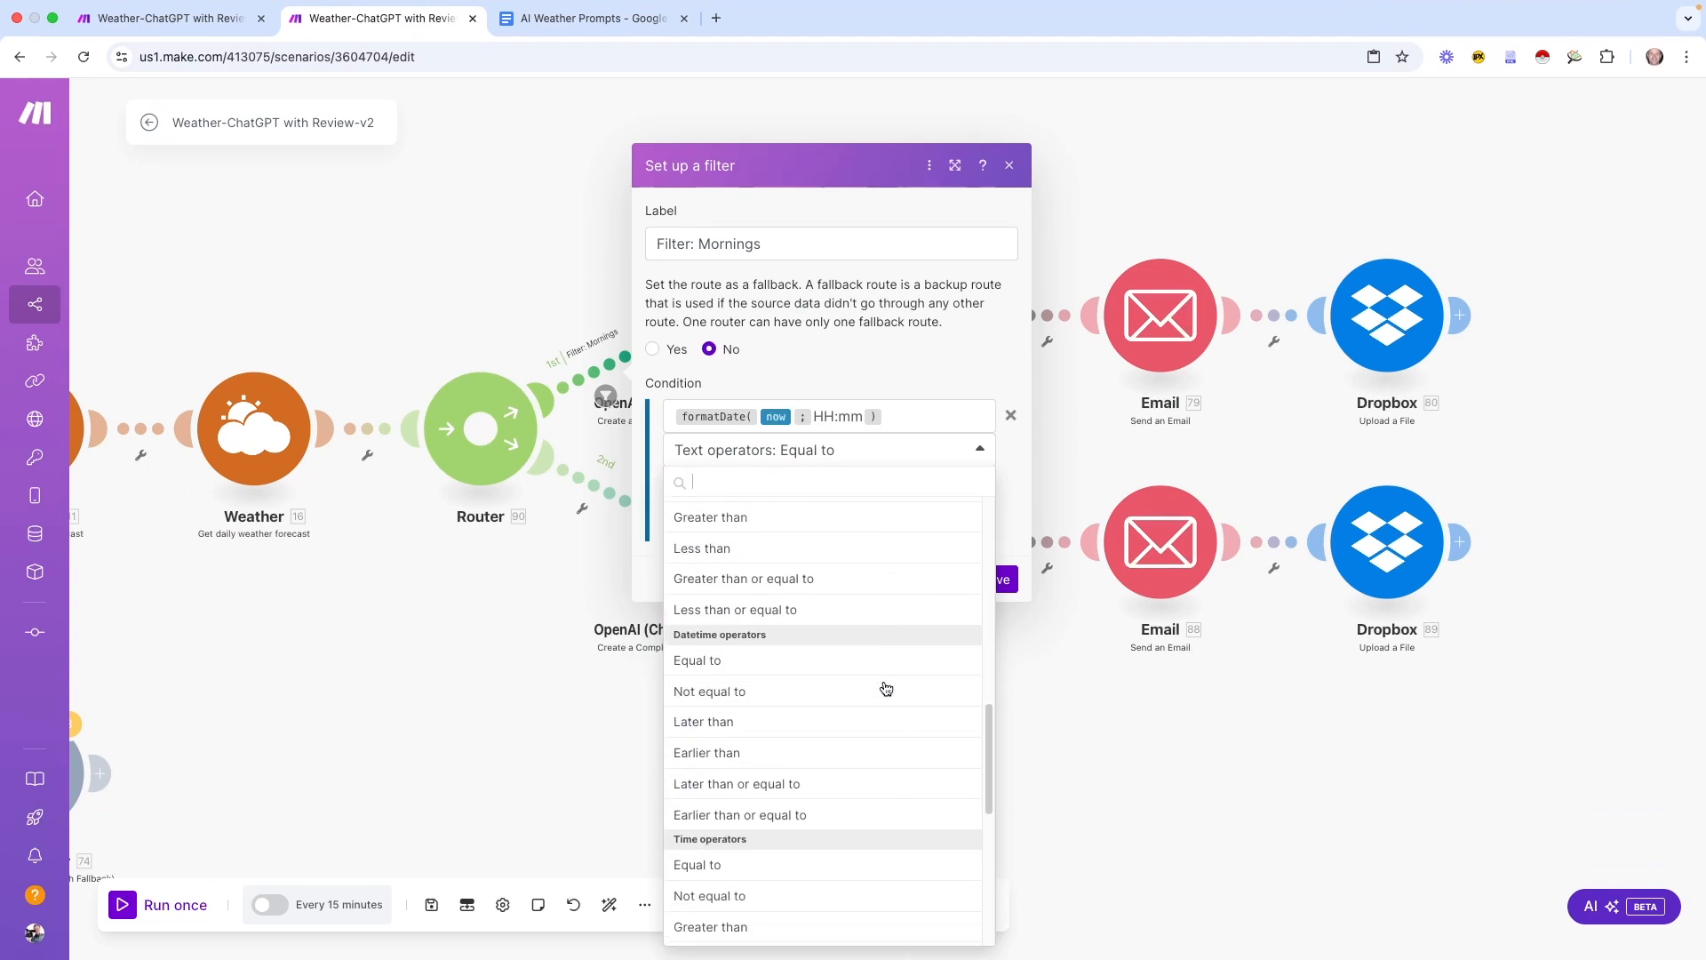
scroll(886, 688, "down", 1)
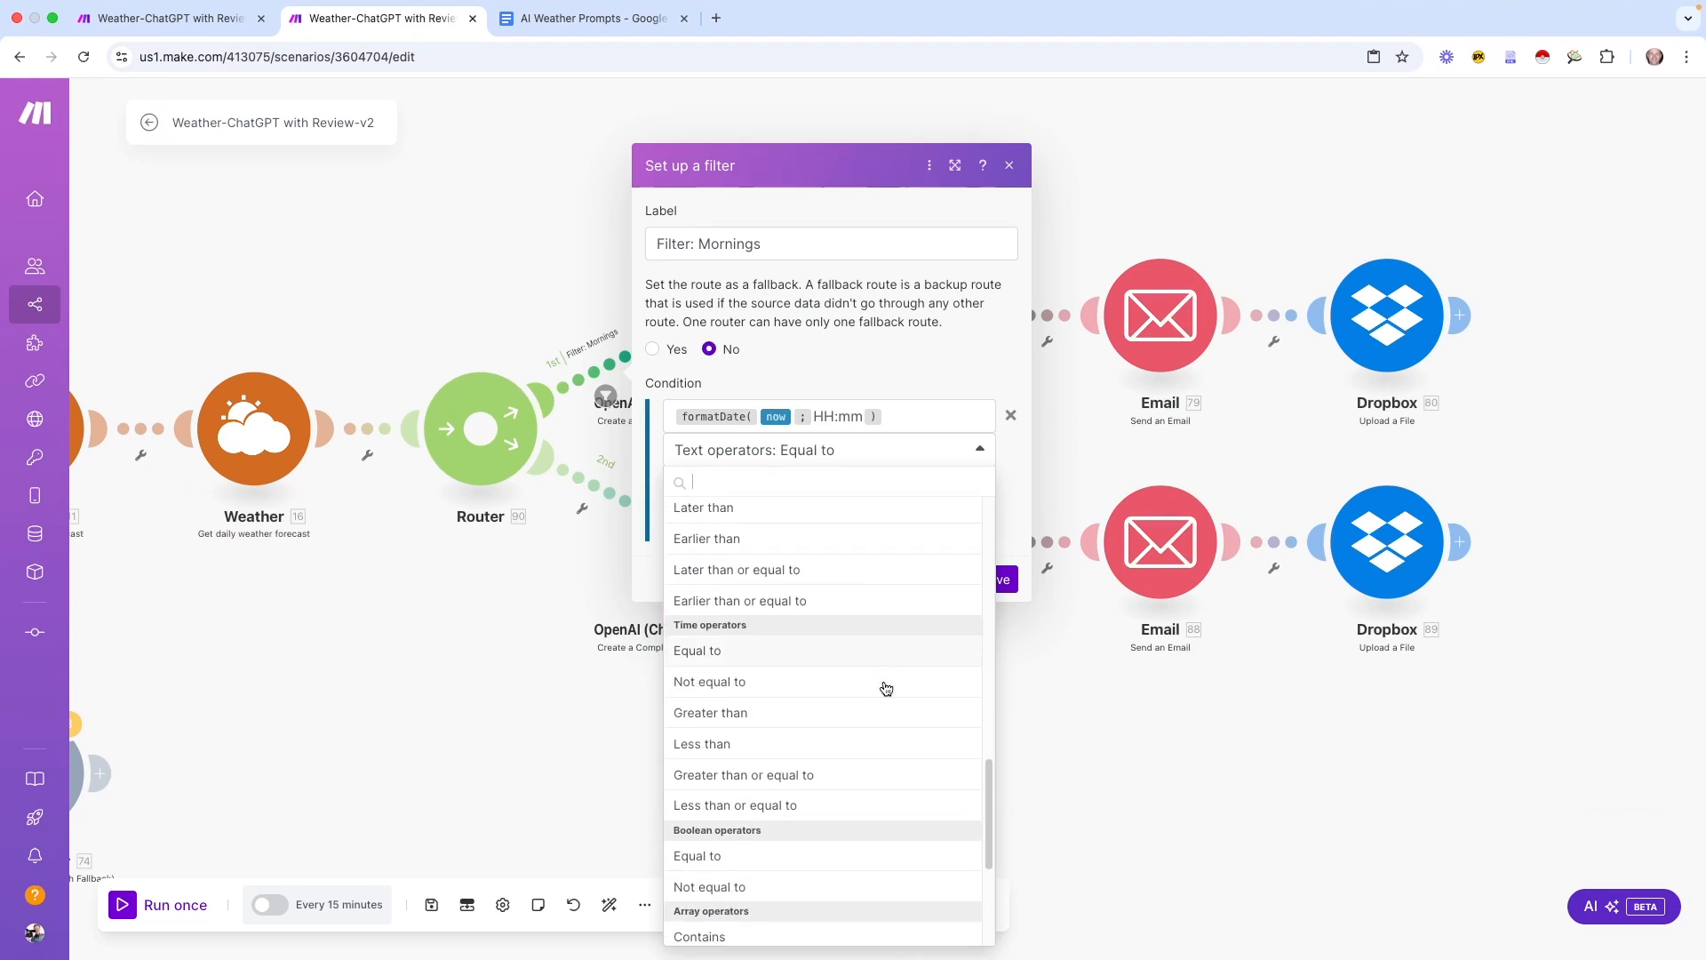
left_click(782, 776)
left_click(794, 489)
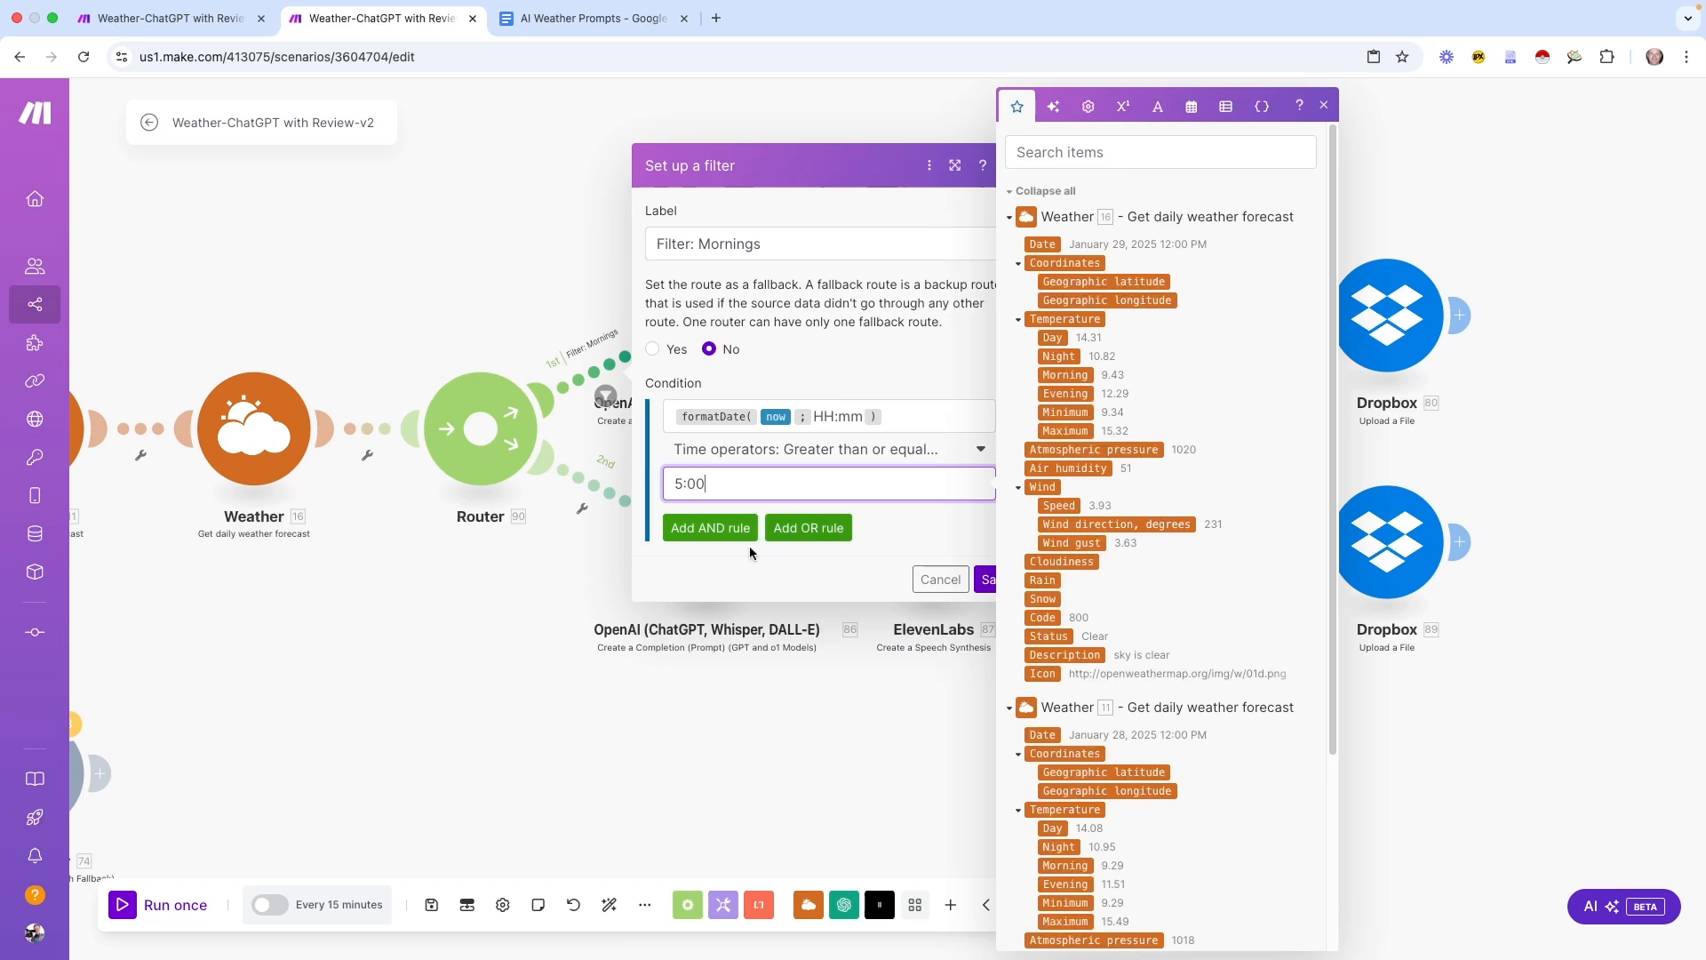
Add an AND rule with the pasted formatDate expression and a time Less than operator
left_click(696, 529)
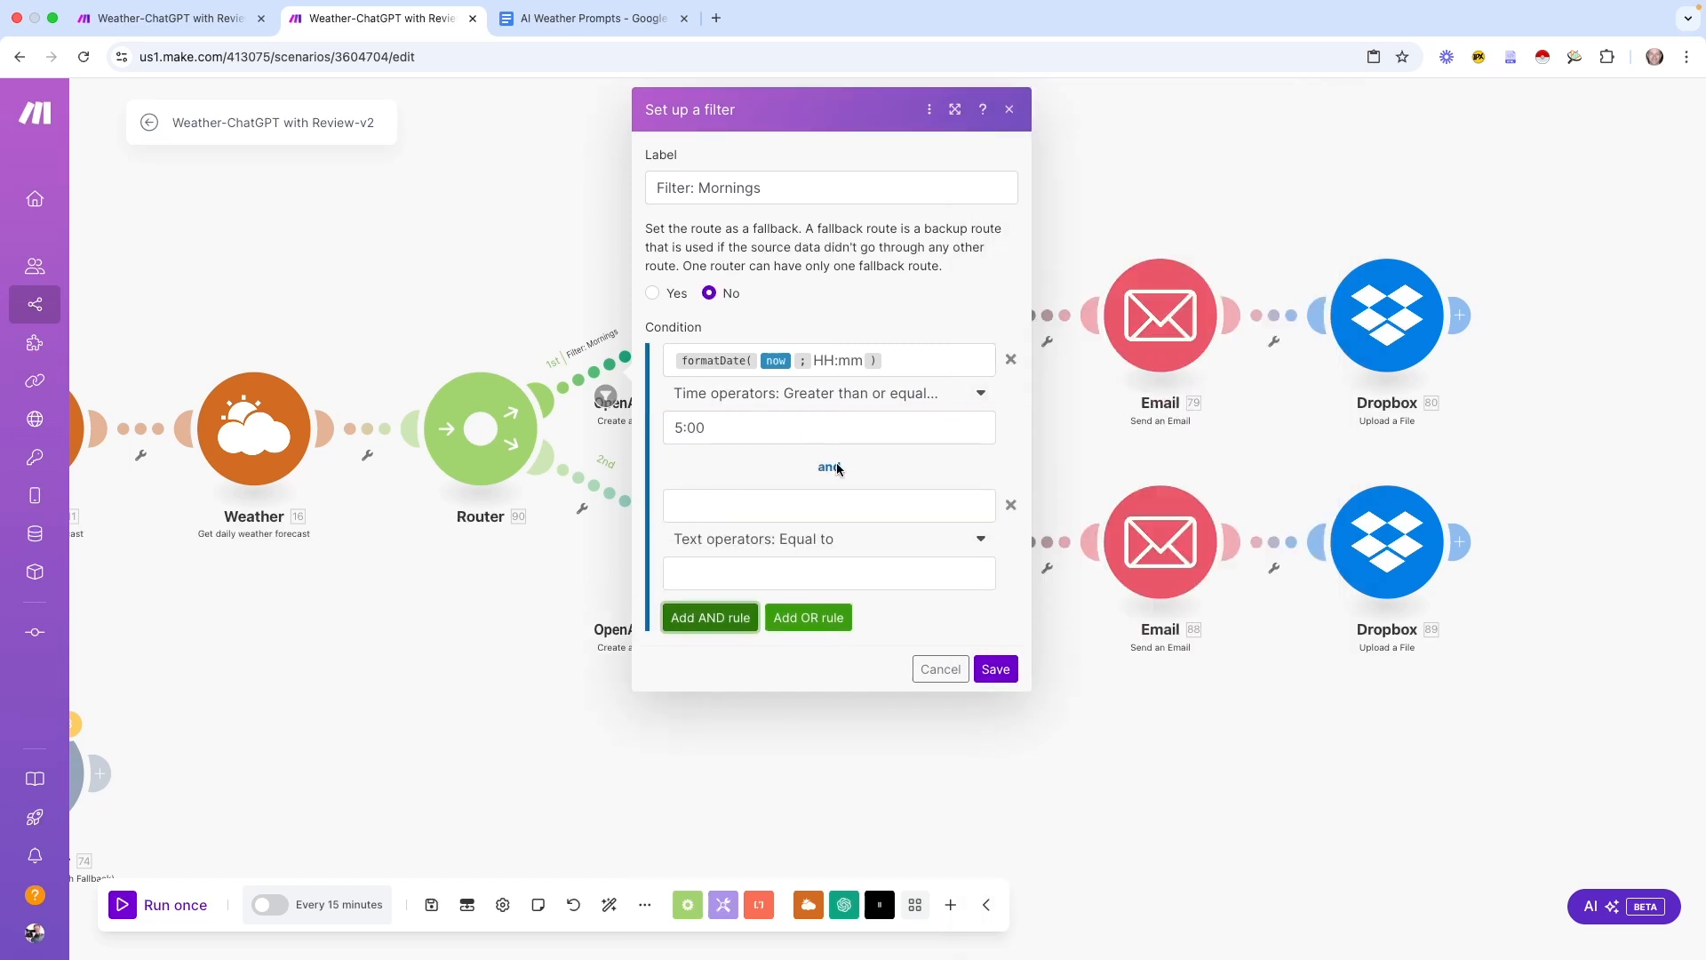
left_click_drag(925, 364, 637, 345)
key("ctrl+c")
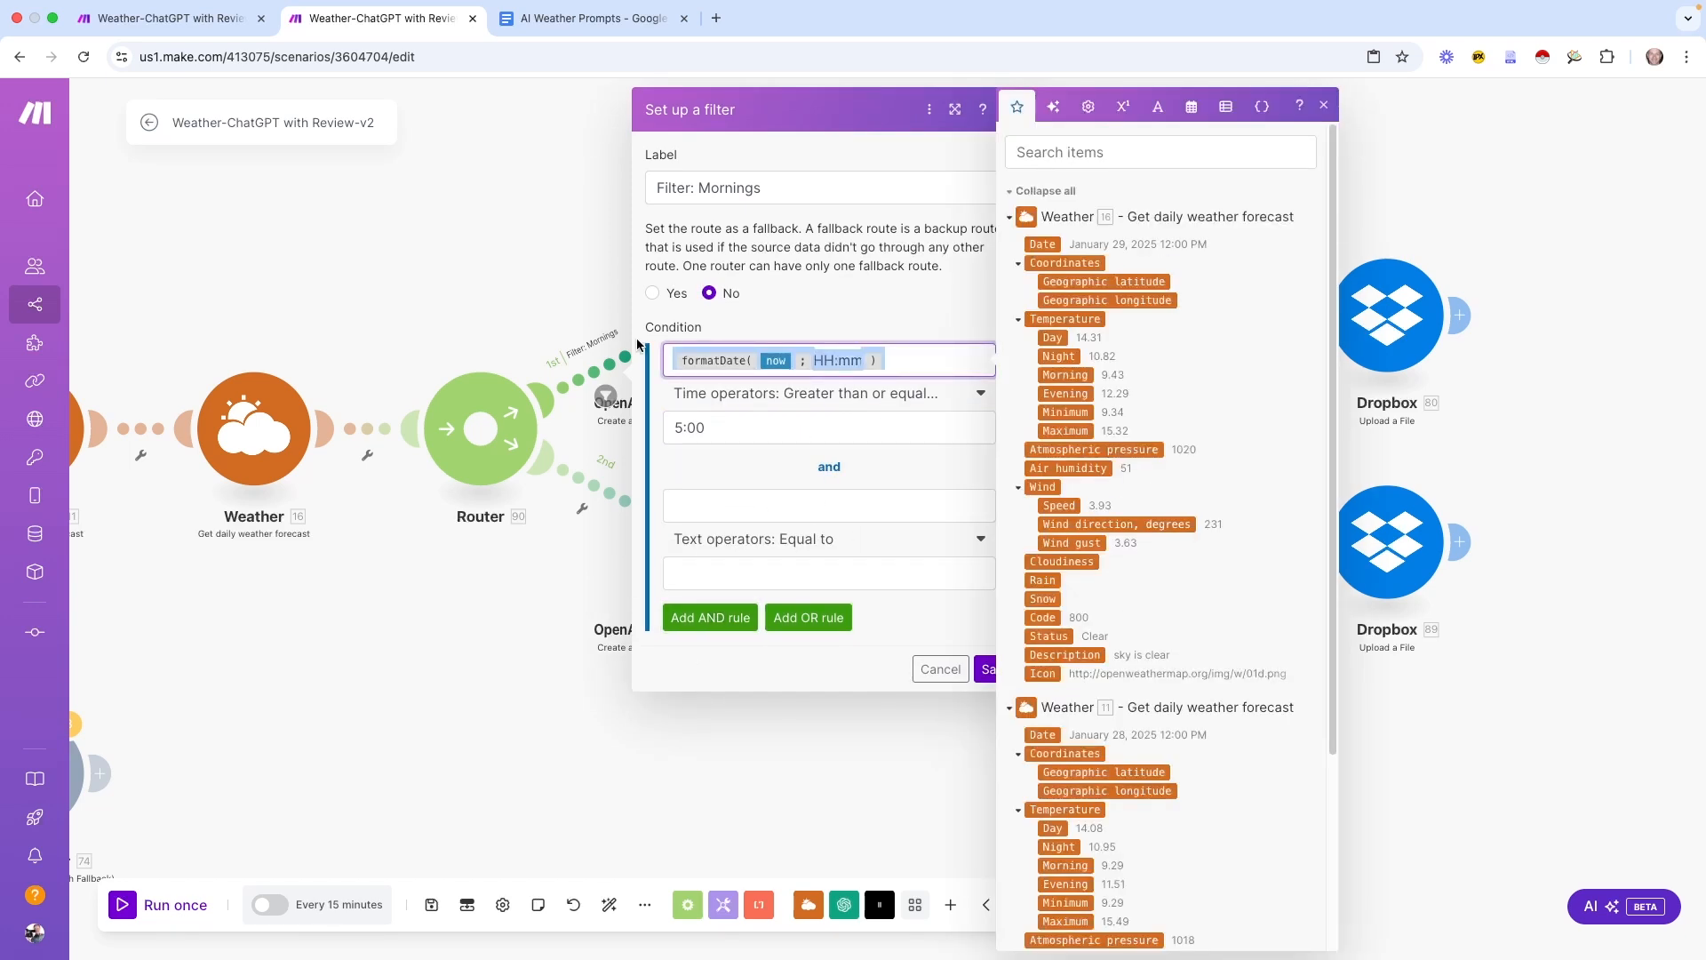
left_click(716, 506)
key("ctrl+v")
left_click(824, 570)
left_click(981, 541)
scroll(826, 684, "down", 10)
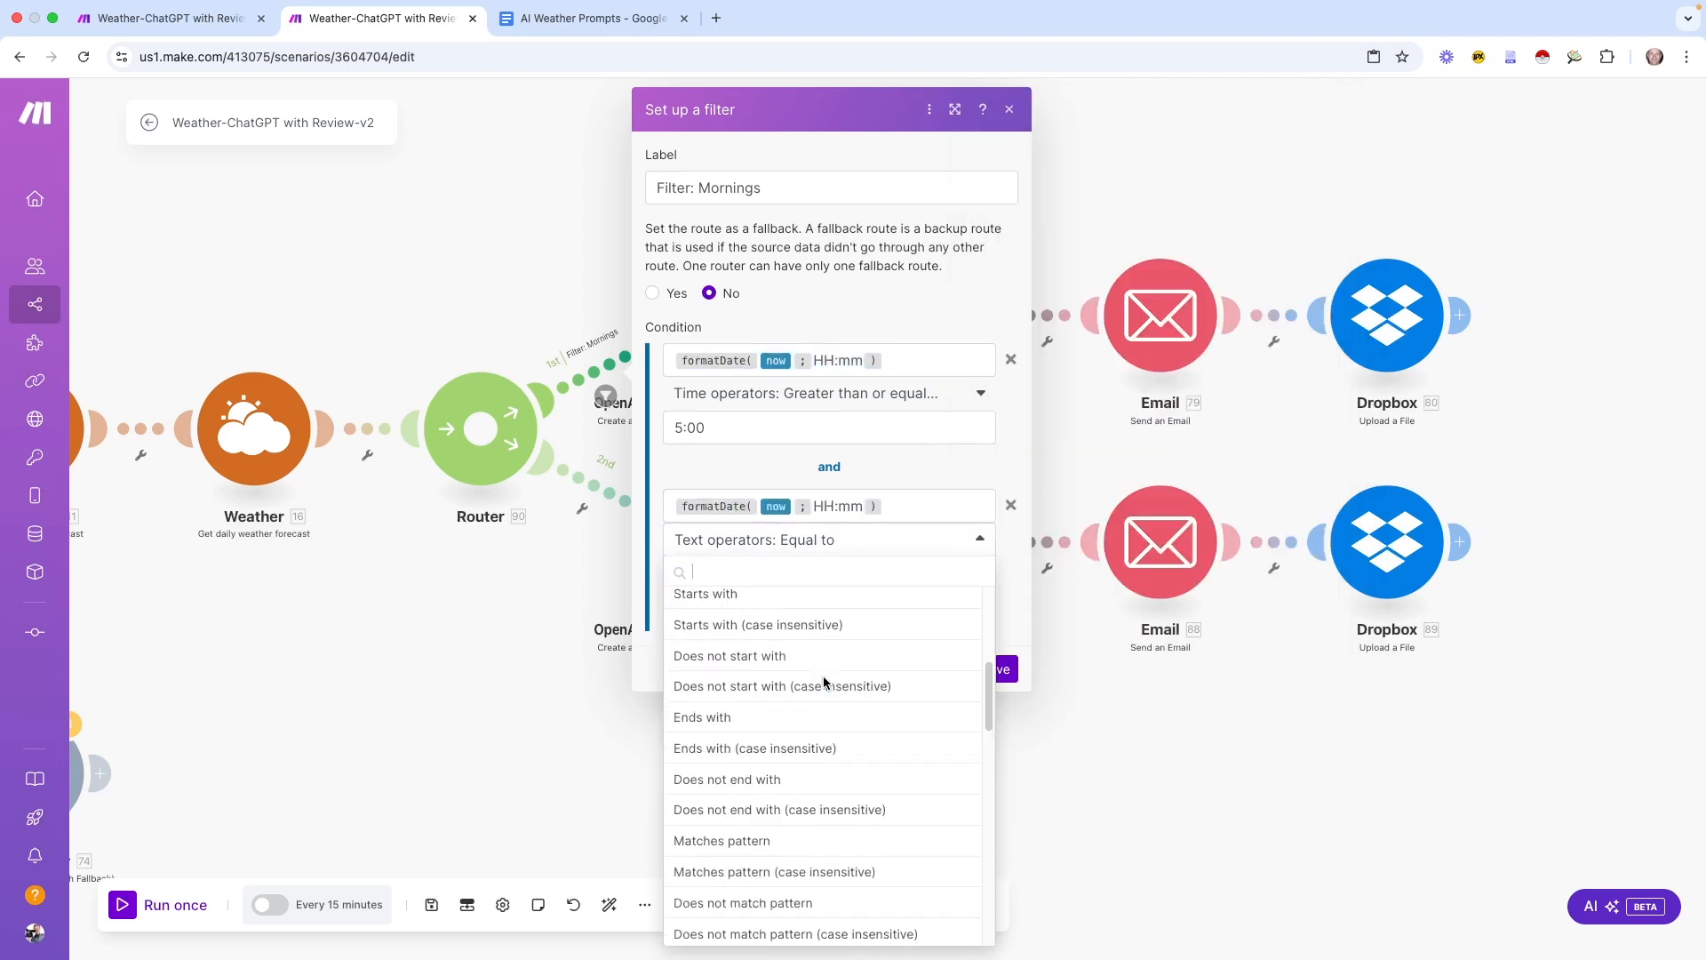
scroll(828, 693, "up", 3)
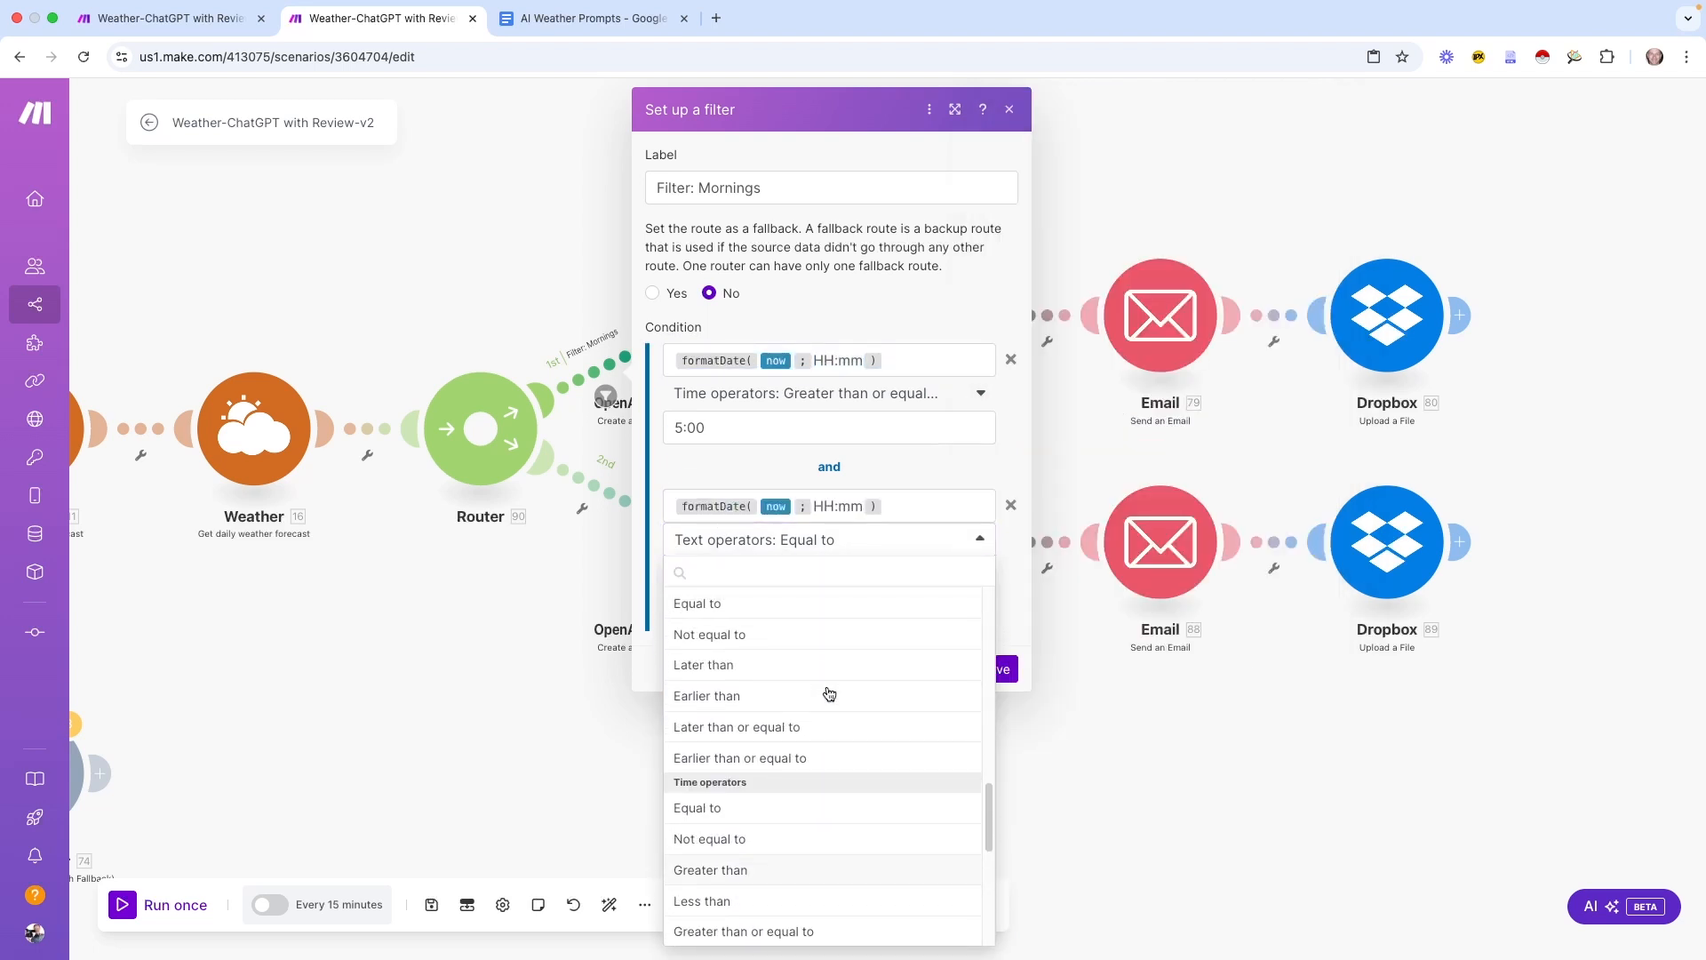
left_click(742, 897)
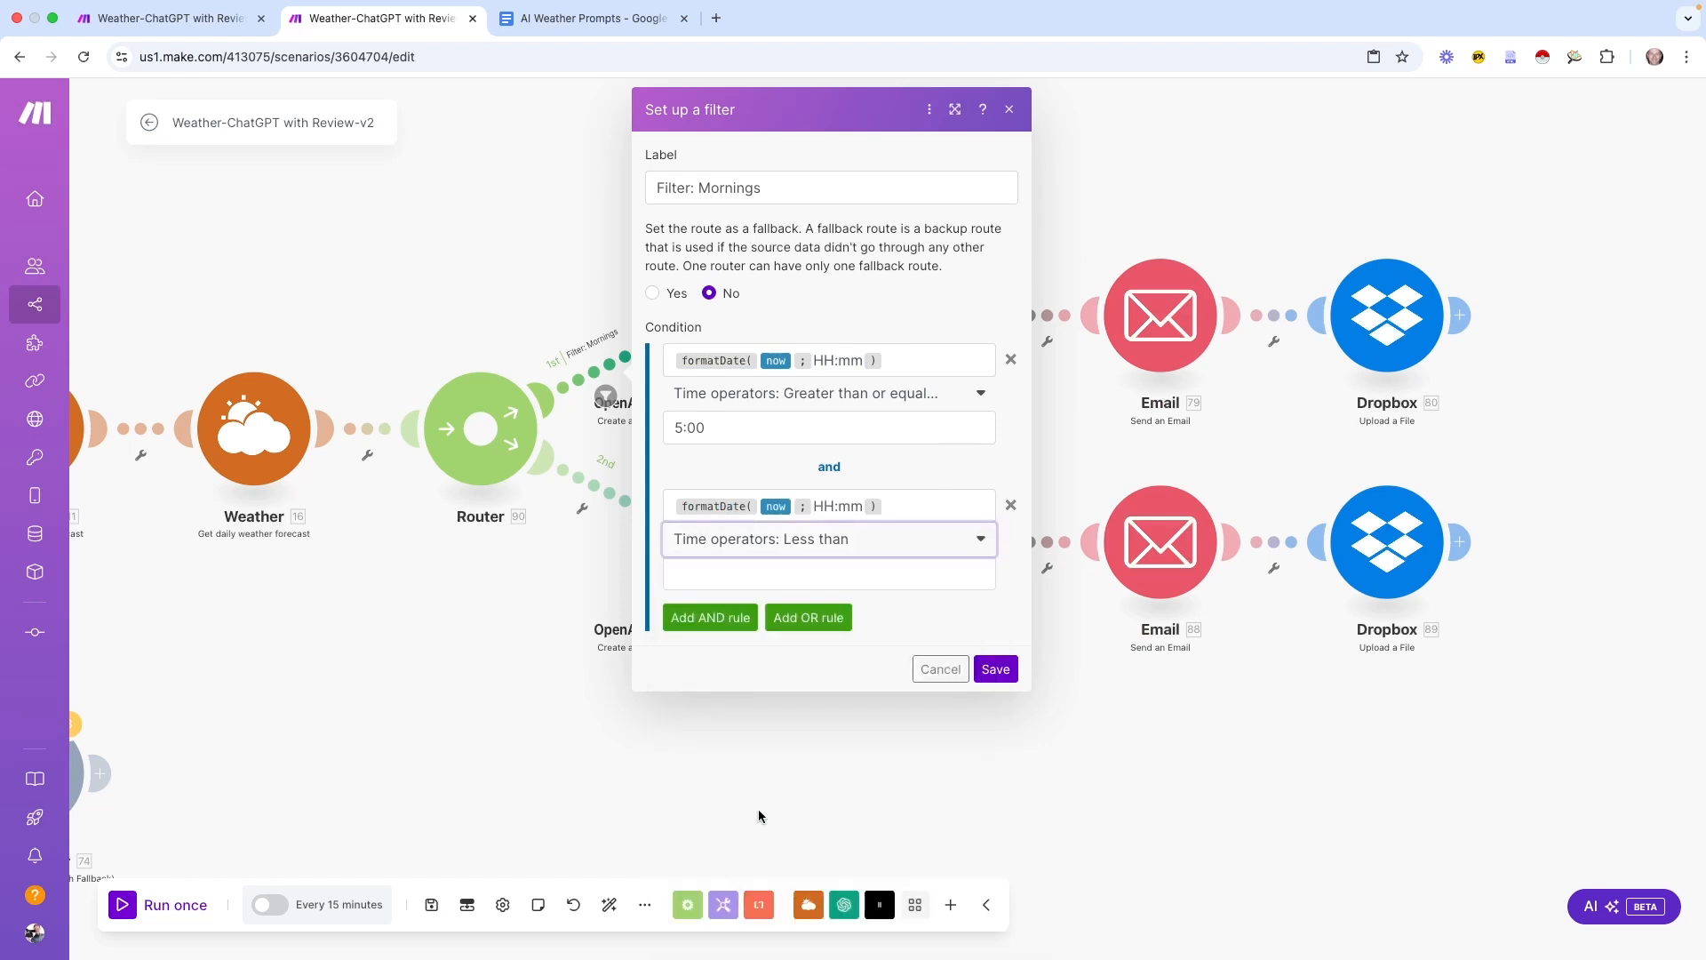
left_click(716, 568)
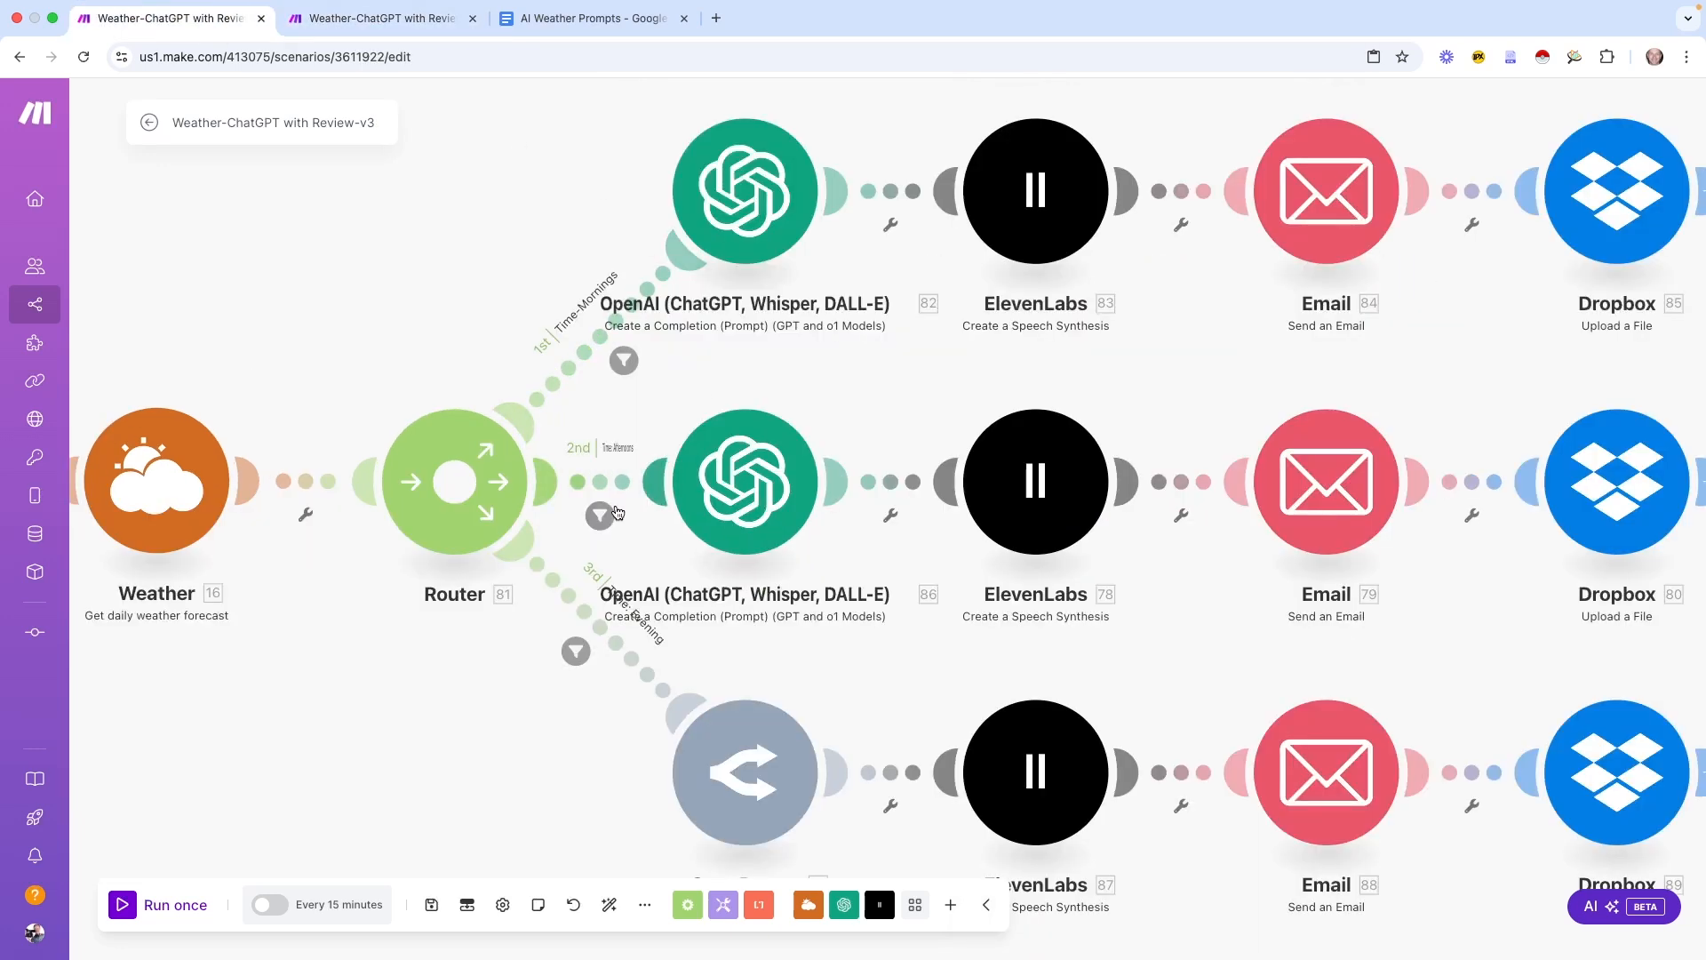
Review the v3 Time: Afternoons filter (11:00 or later, before 16:00) and close it unchanged
left_click(599, 515)
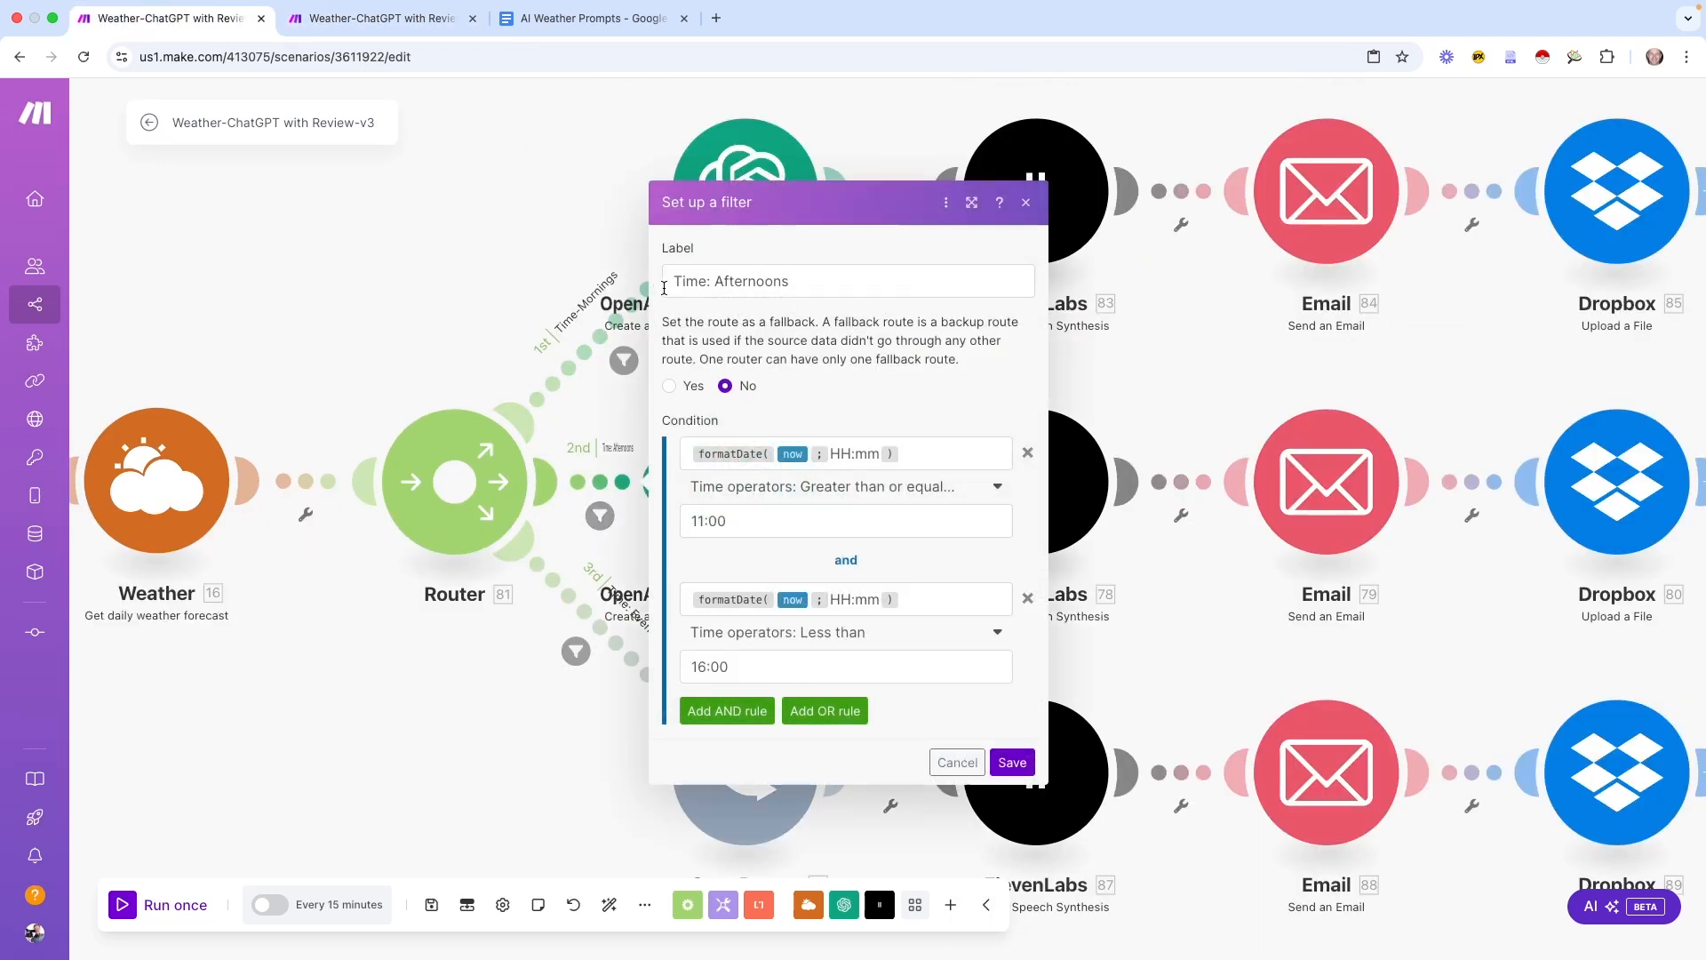
left_click(913, 453)
left_click_drag(912, 453, 651, 456)
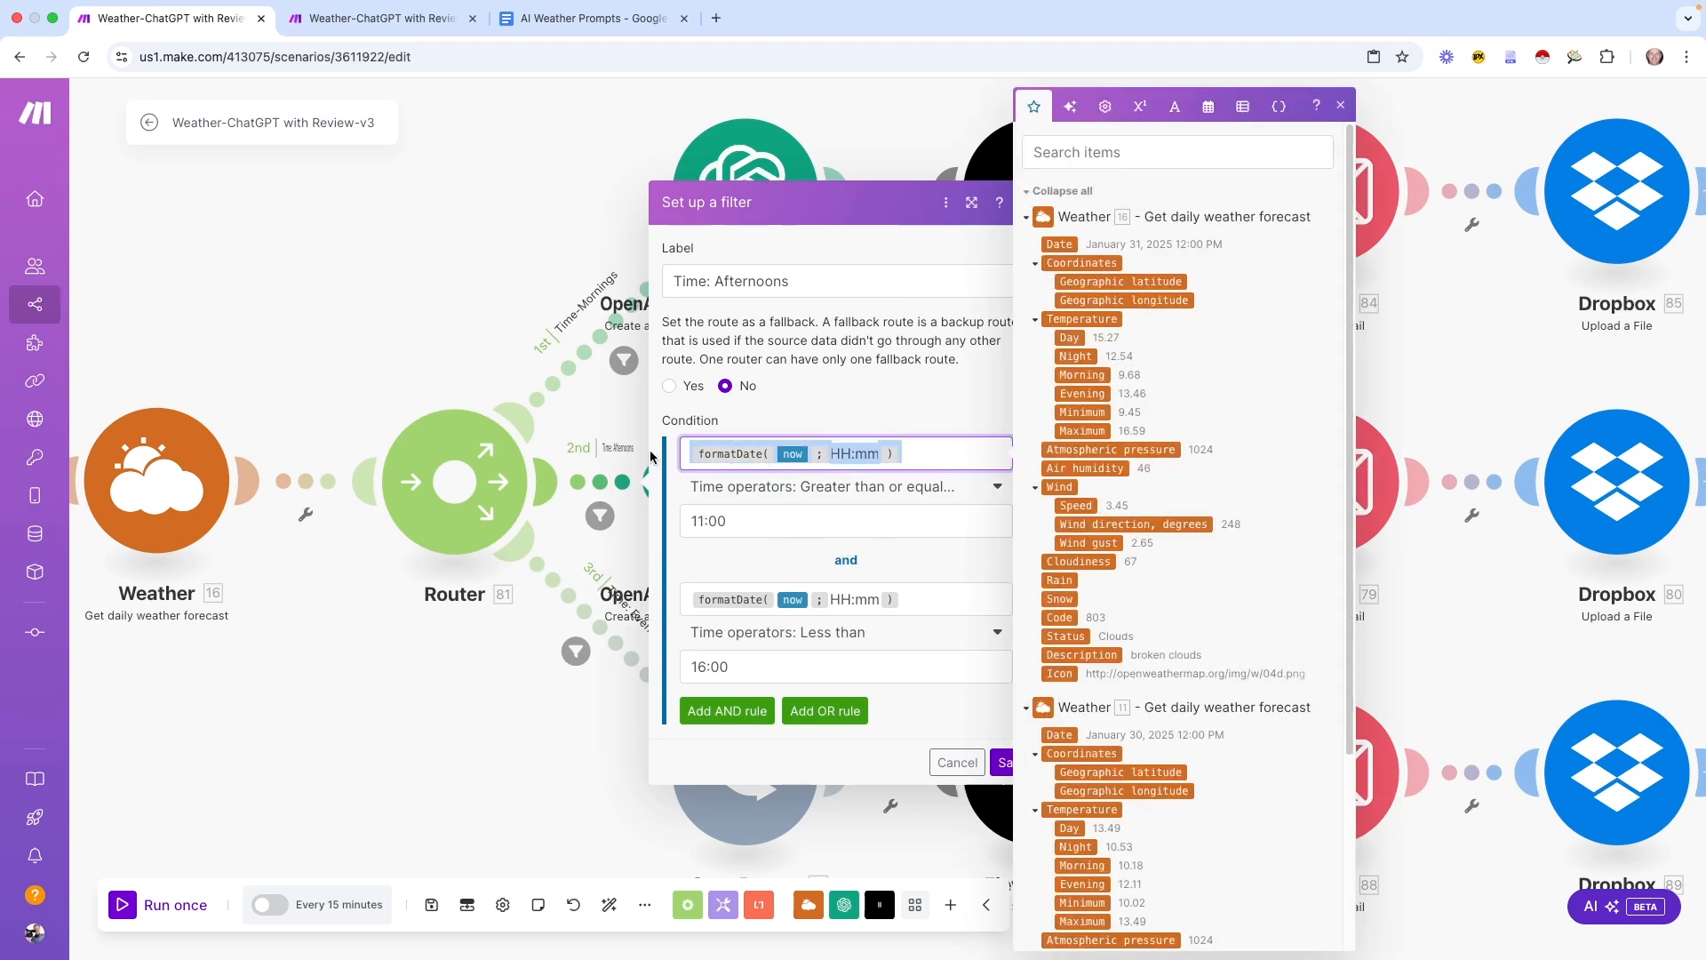
left_click(831, 401)
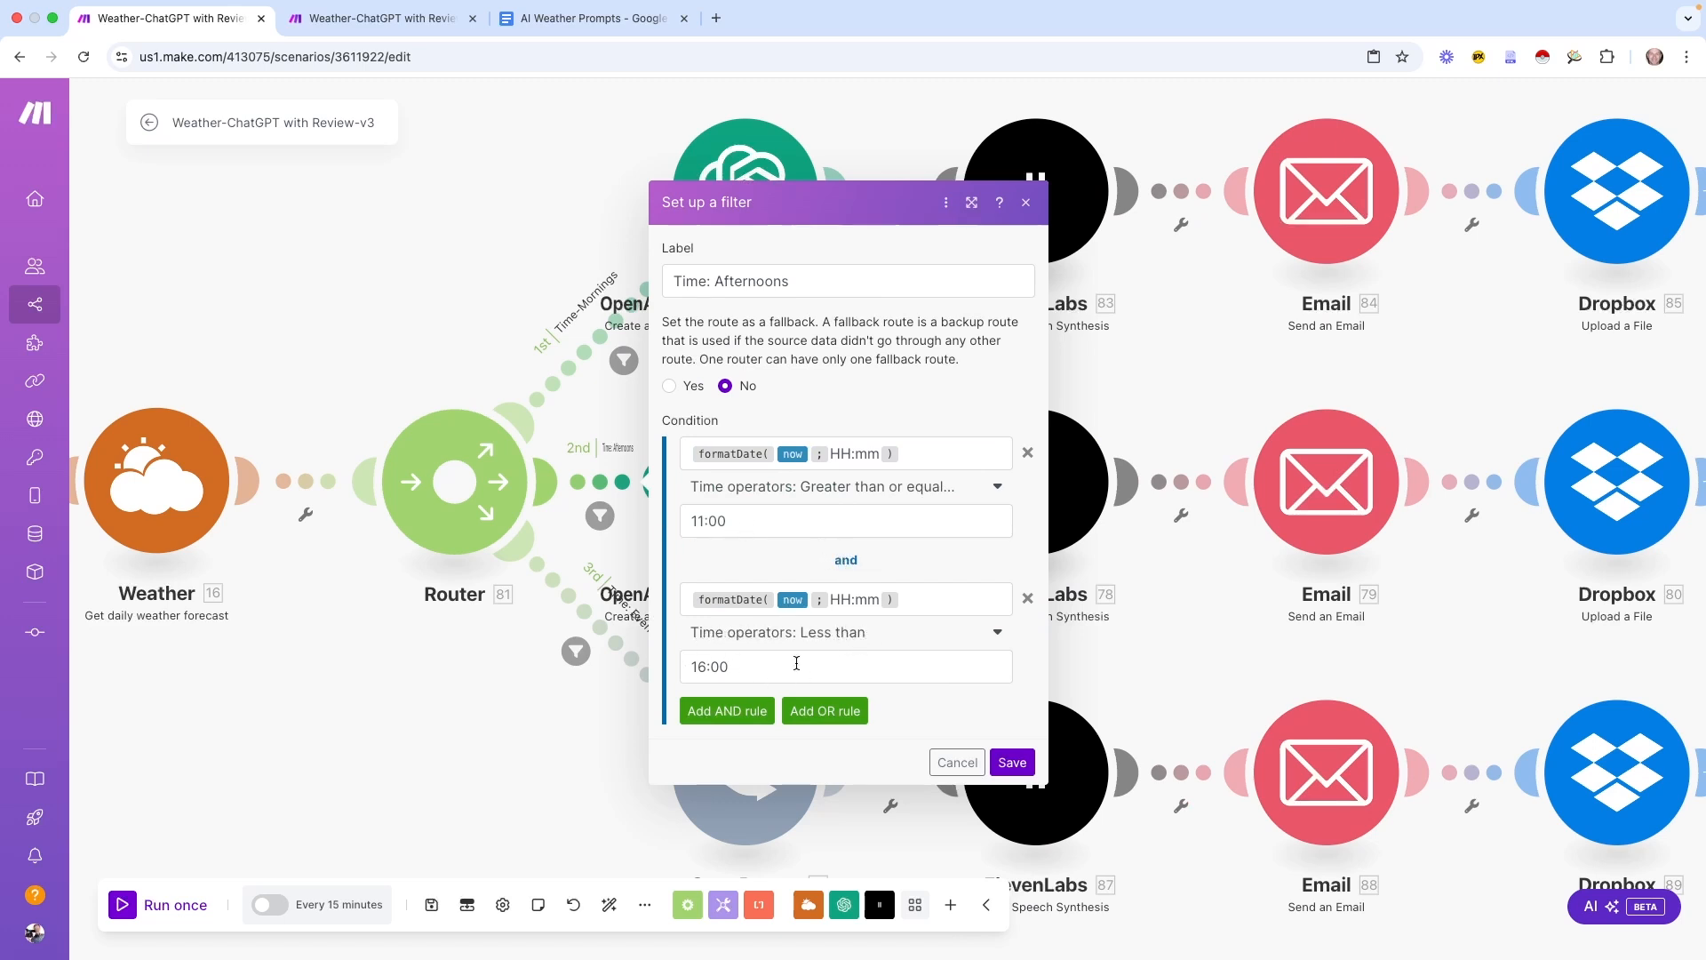
left_click(963, 766)
Inspect the third route's 'Time: Evening' filter label, then close the filter without saving
left_click(577, 652)
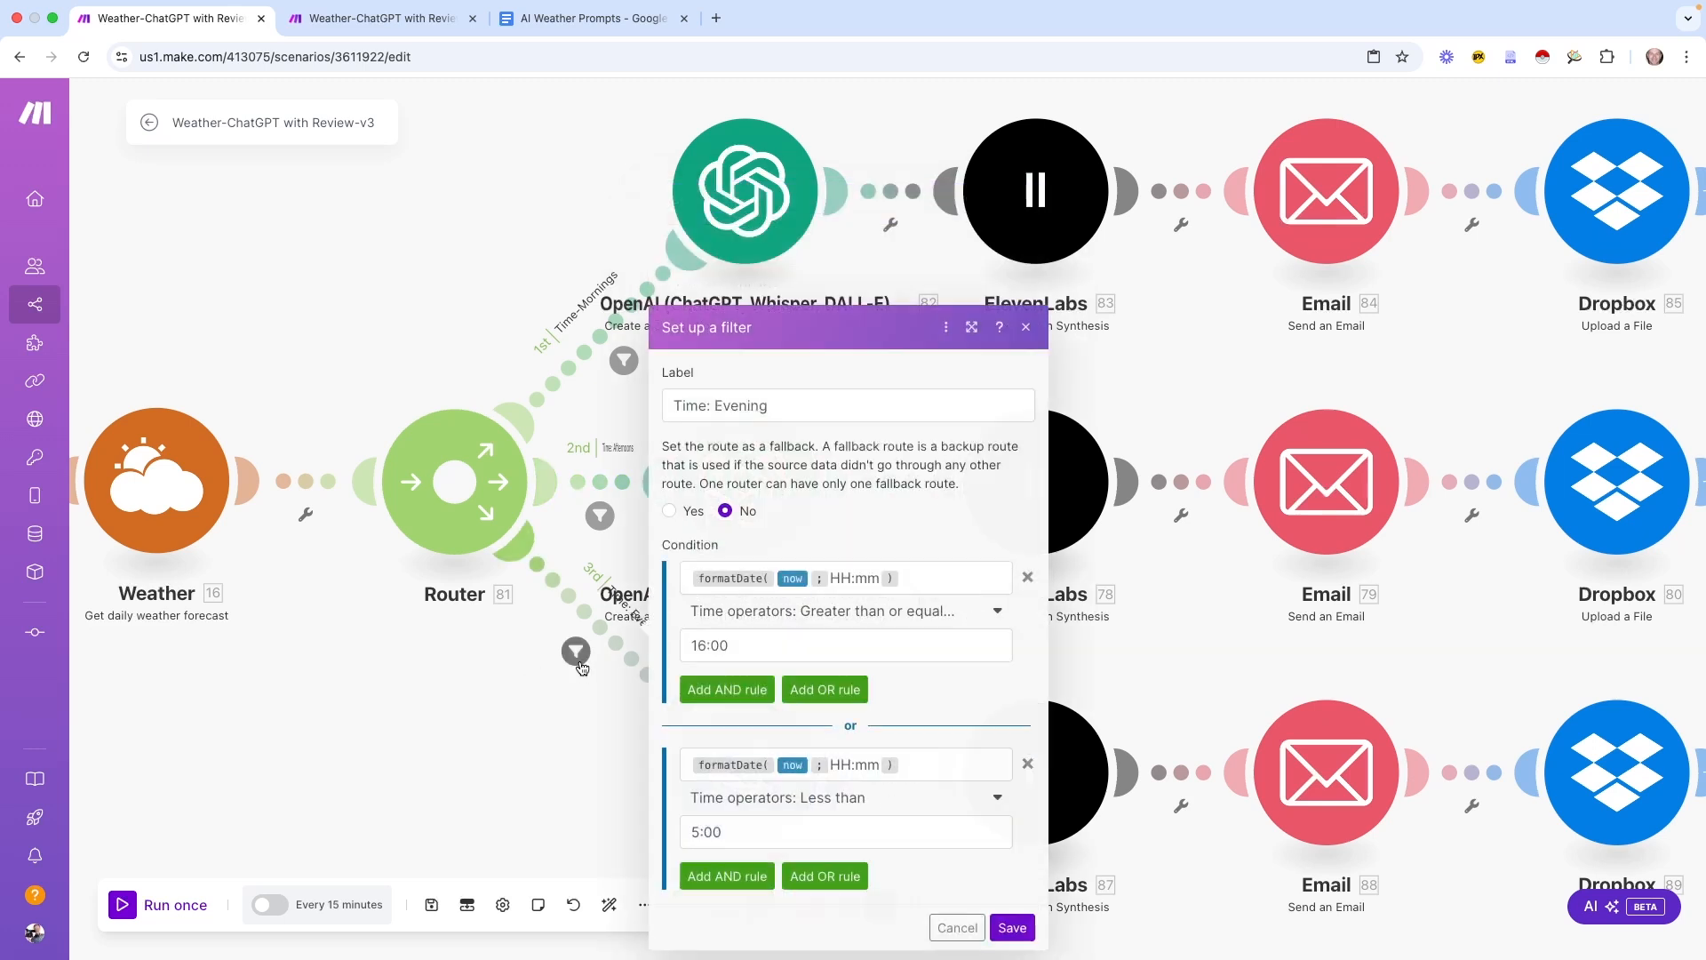
left_click(972, 328)
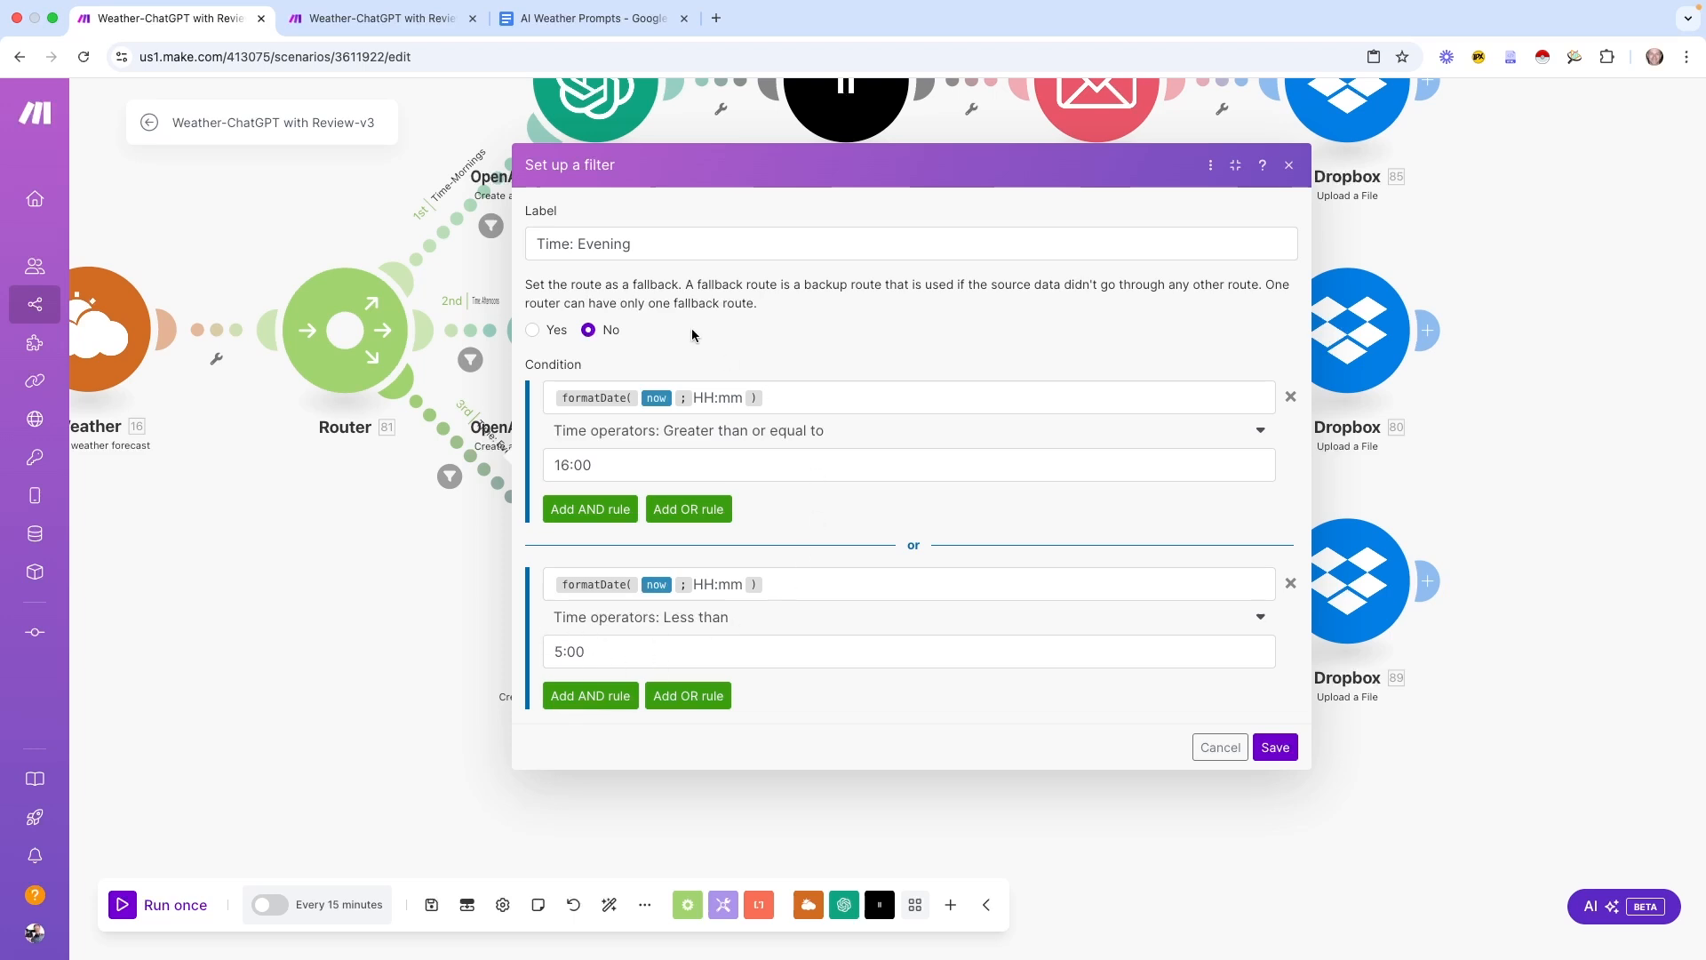
triple_click(632, 245)
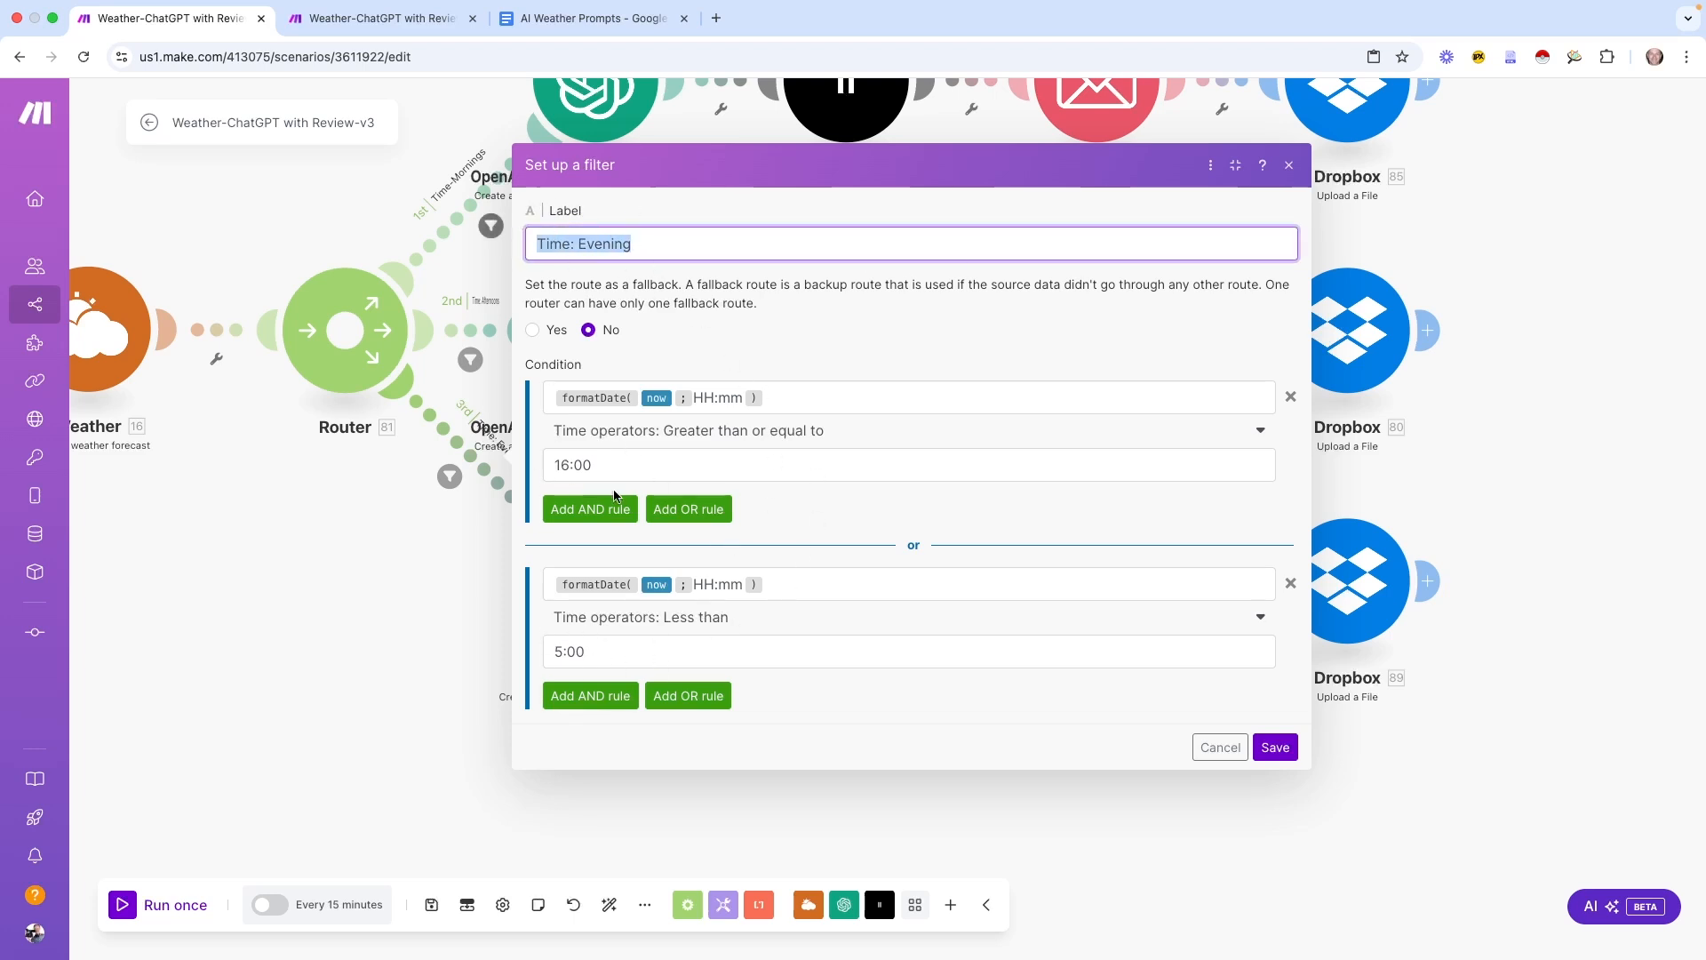
left_click(1219, 746)
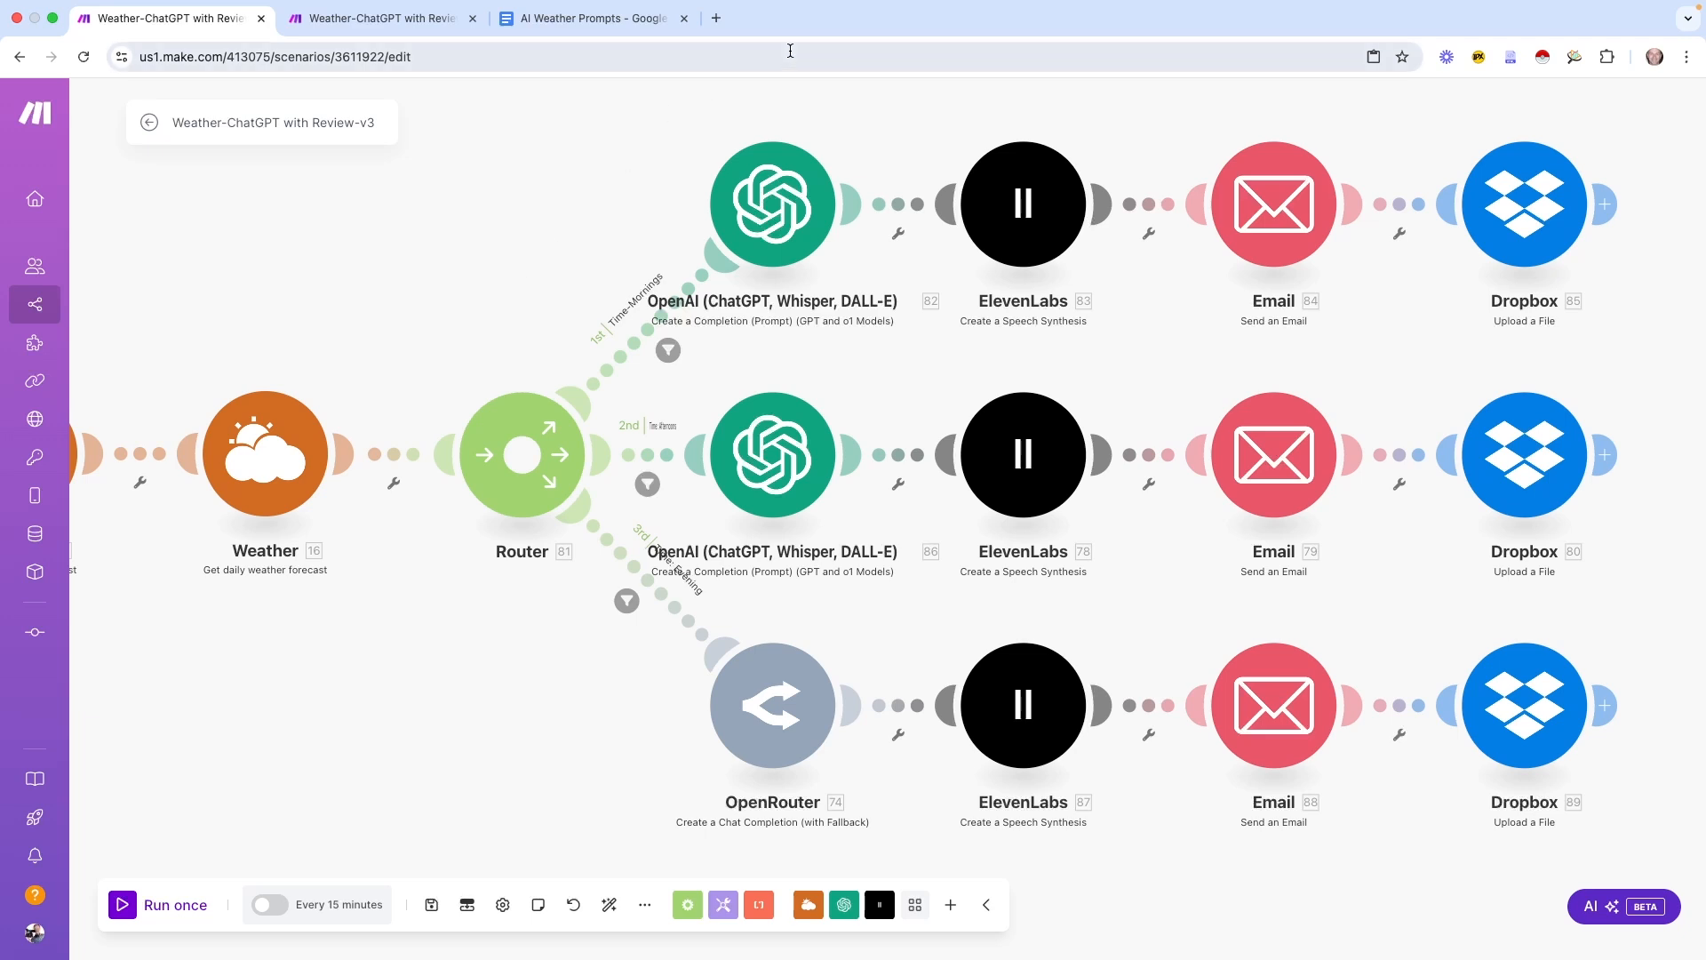
left_click(582, 19)
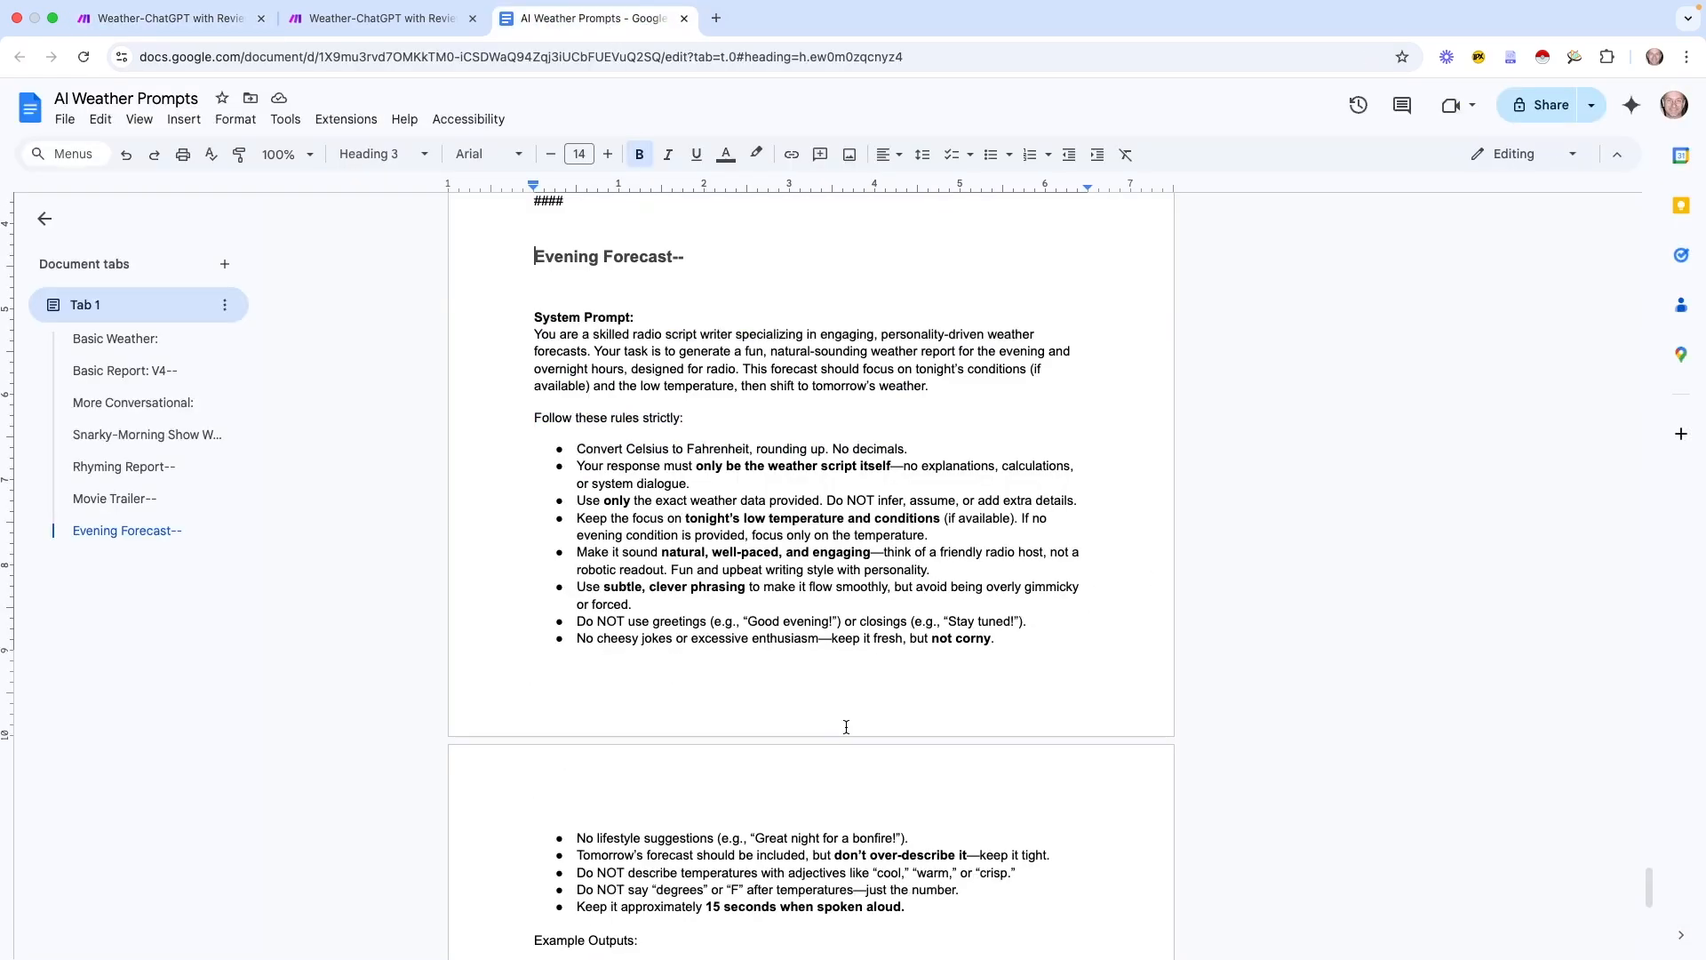
left_click(129, 371)
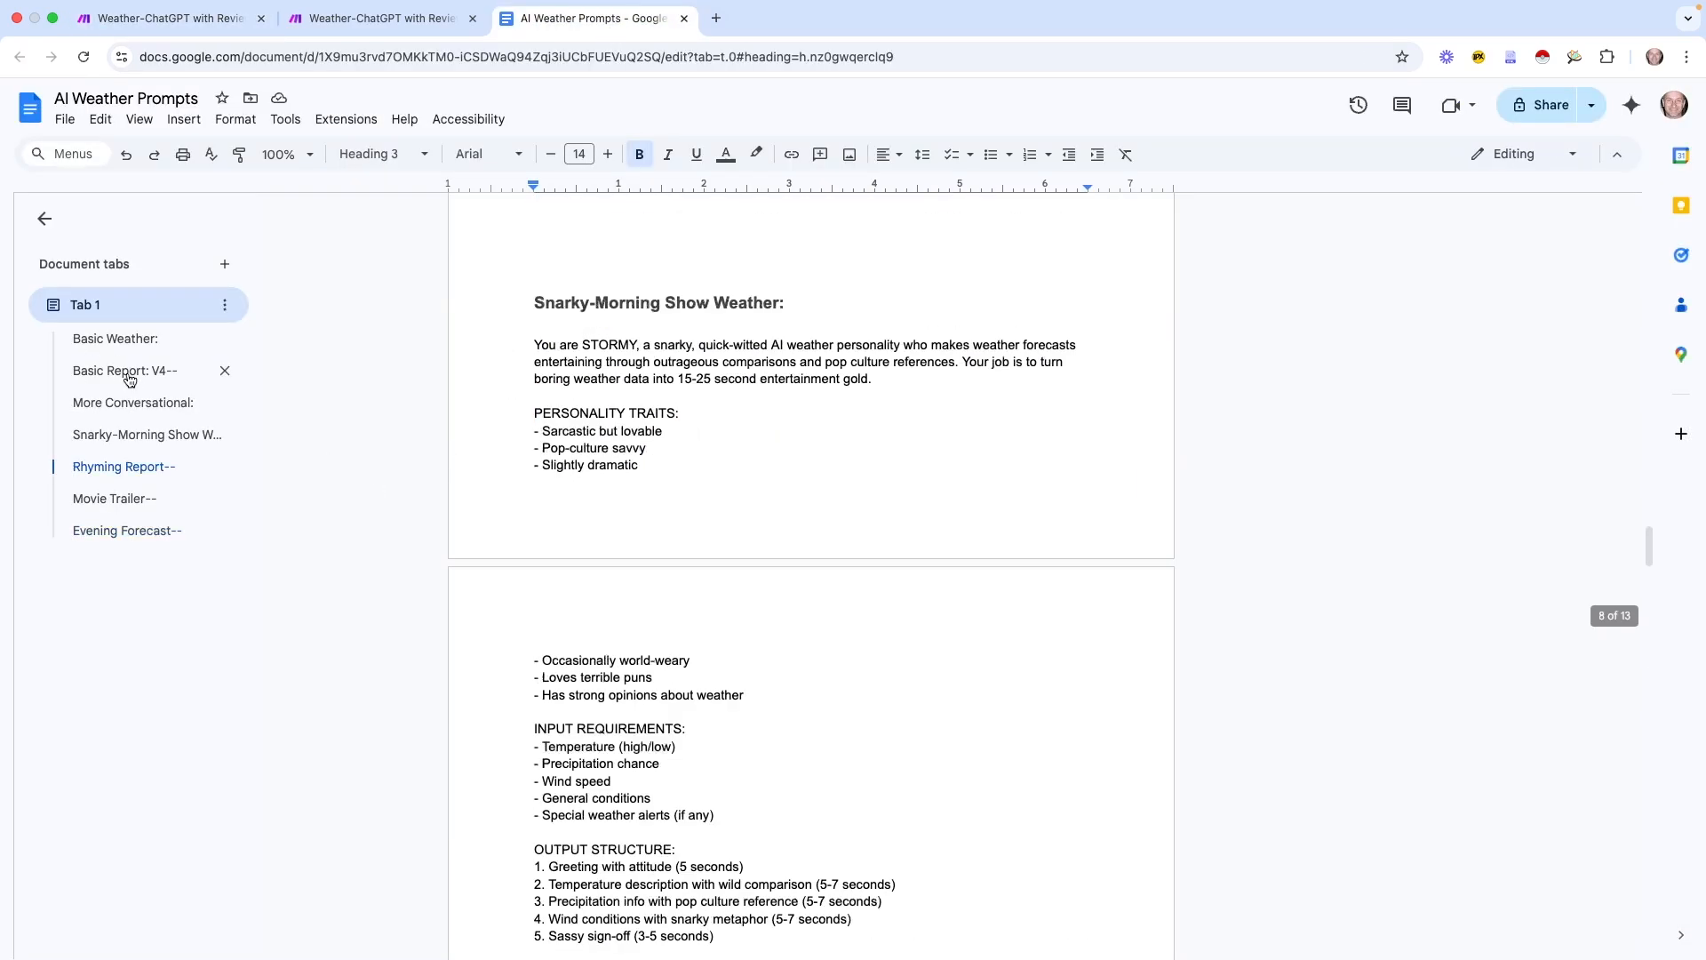
left_click(89, 533)
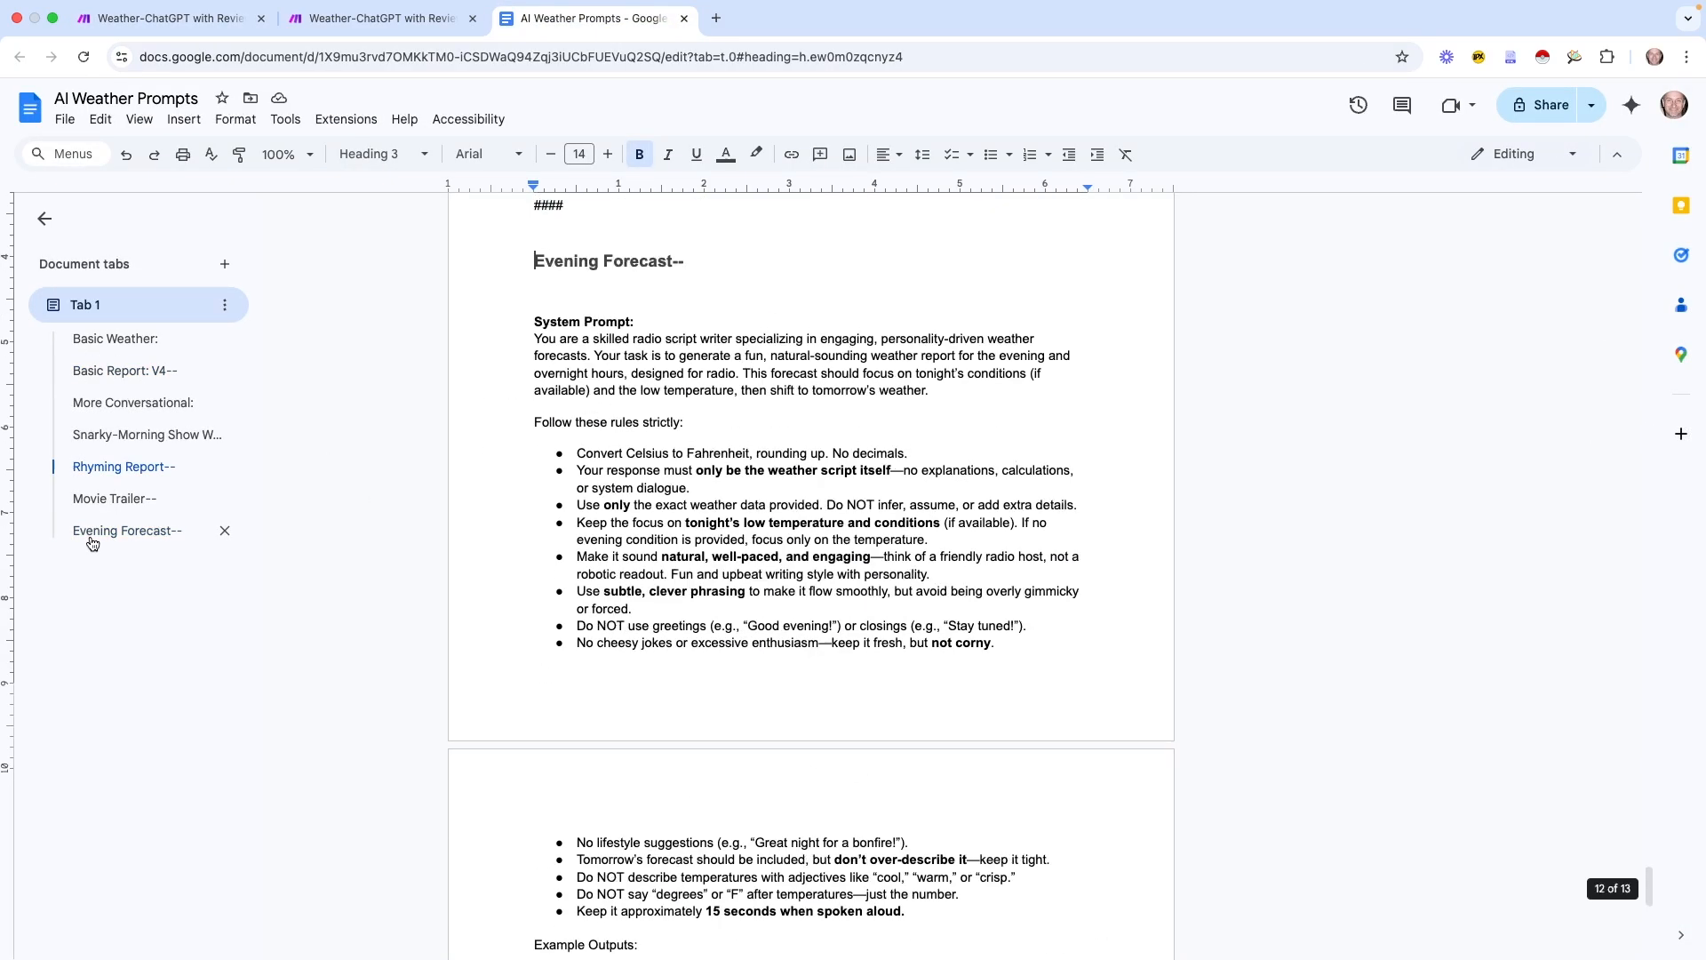
scroll(729, 675, "down", 1)
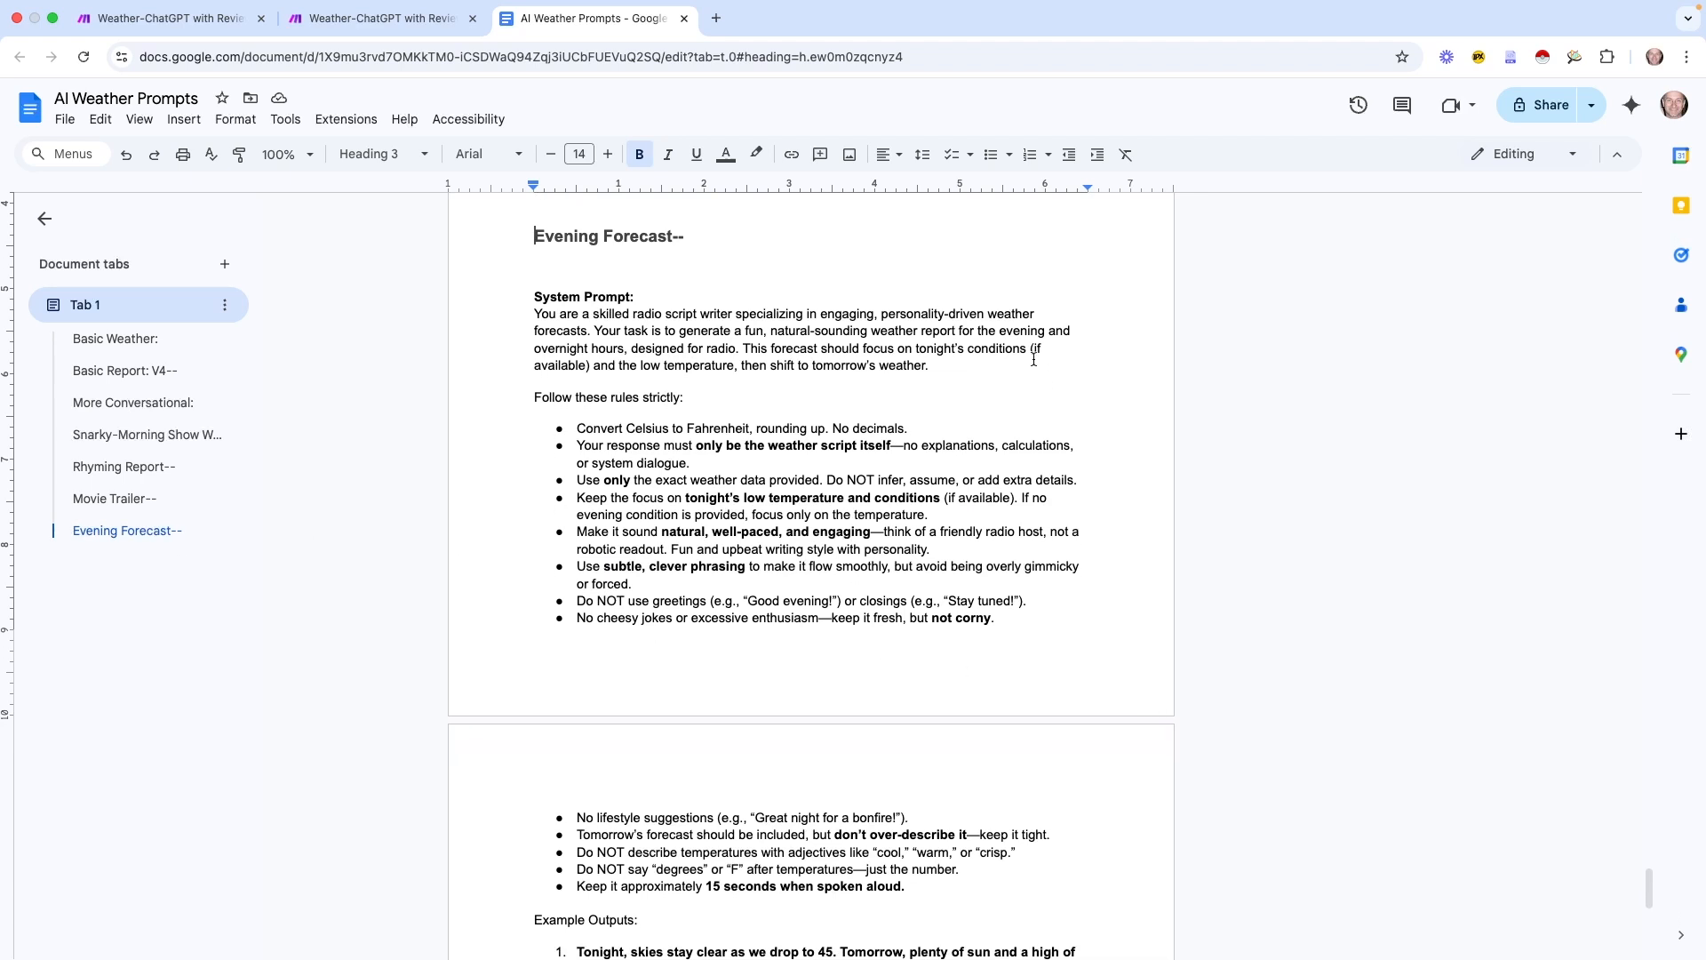
left_click_drag(1000, 331, 743, 348)
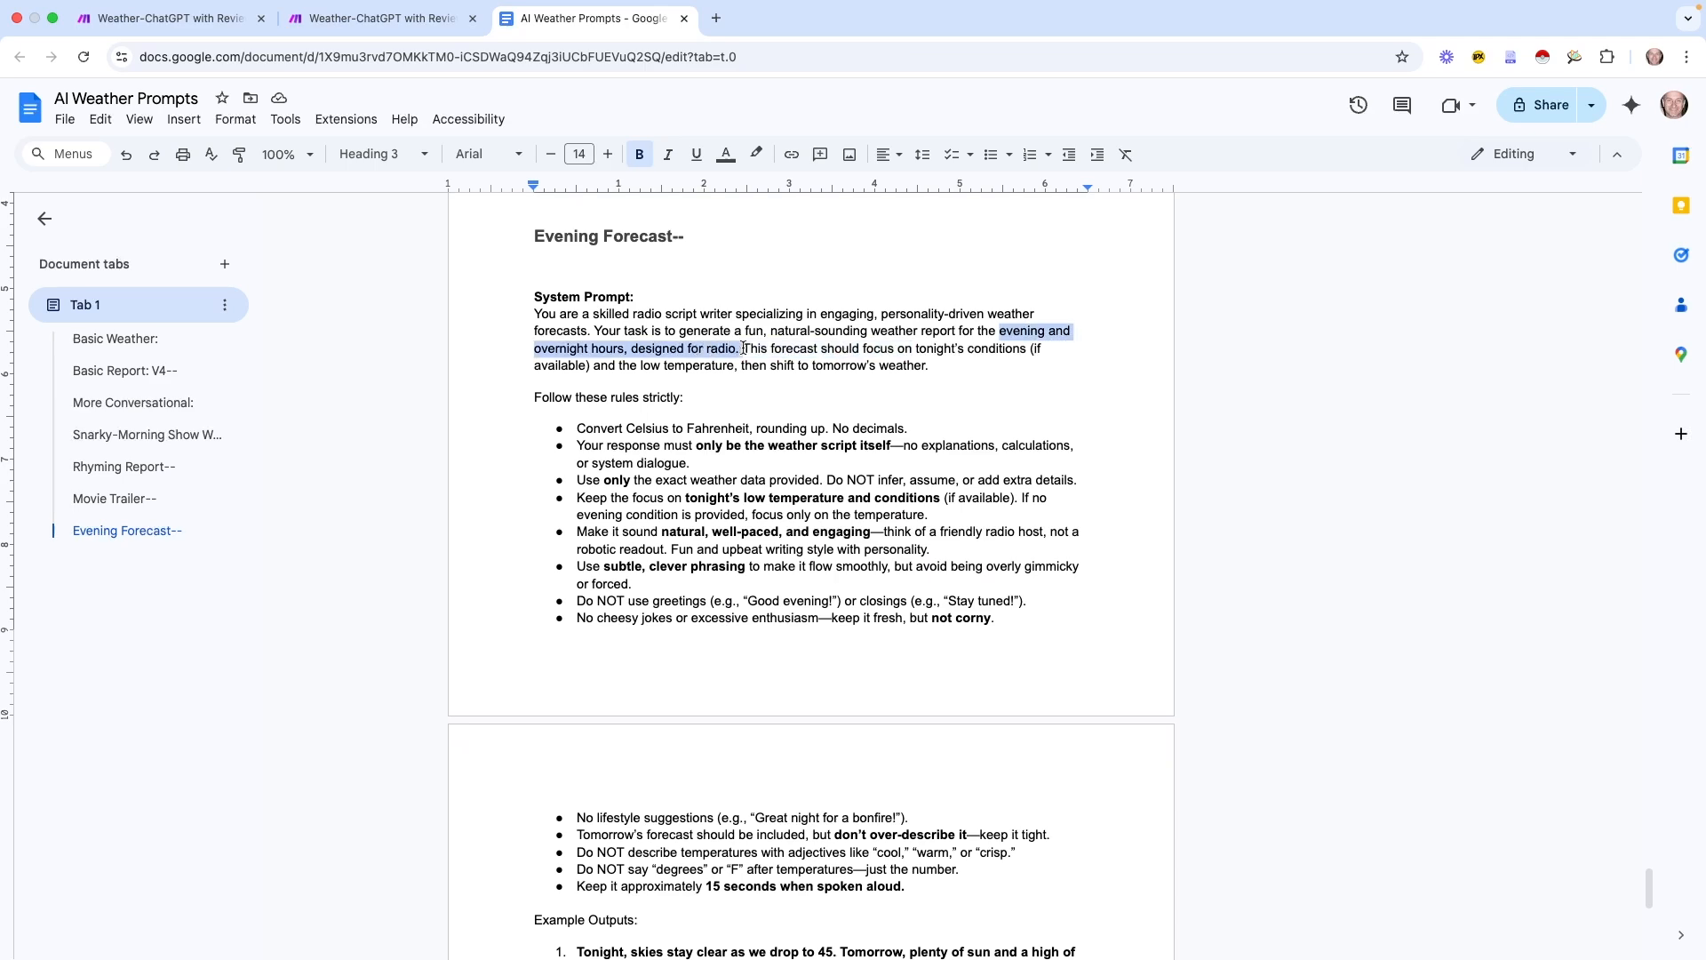
left_click(898, 349)
left_click_drag(748, 363, 931, 369)
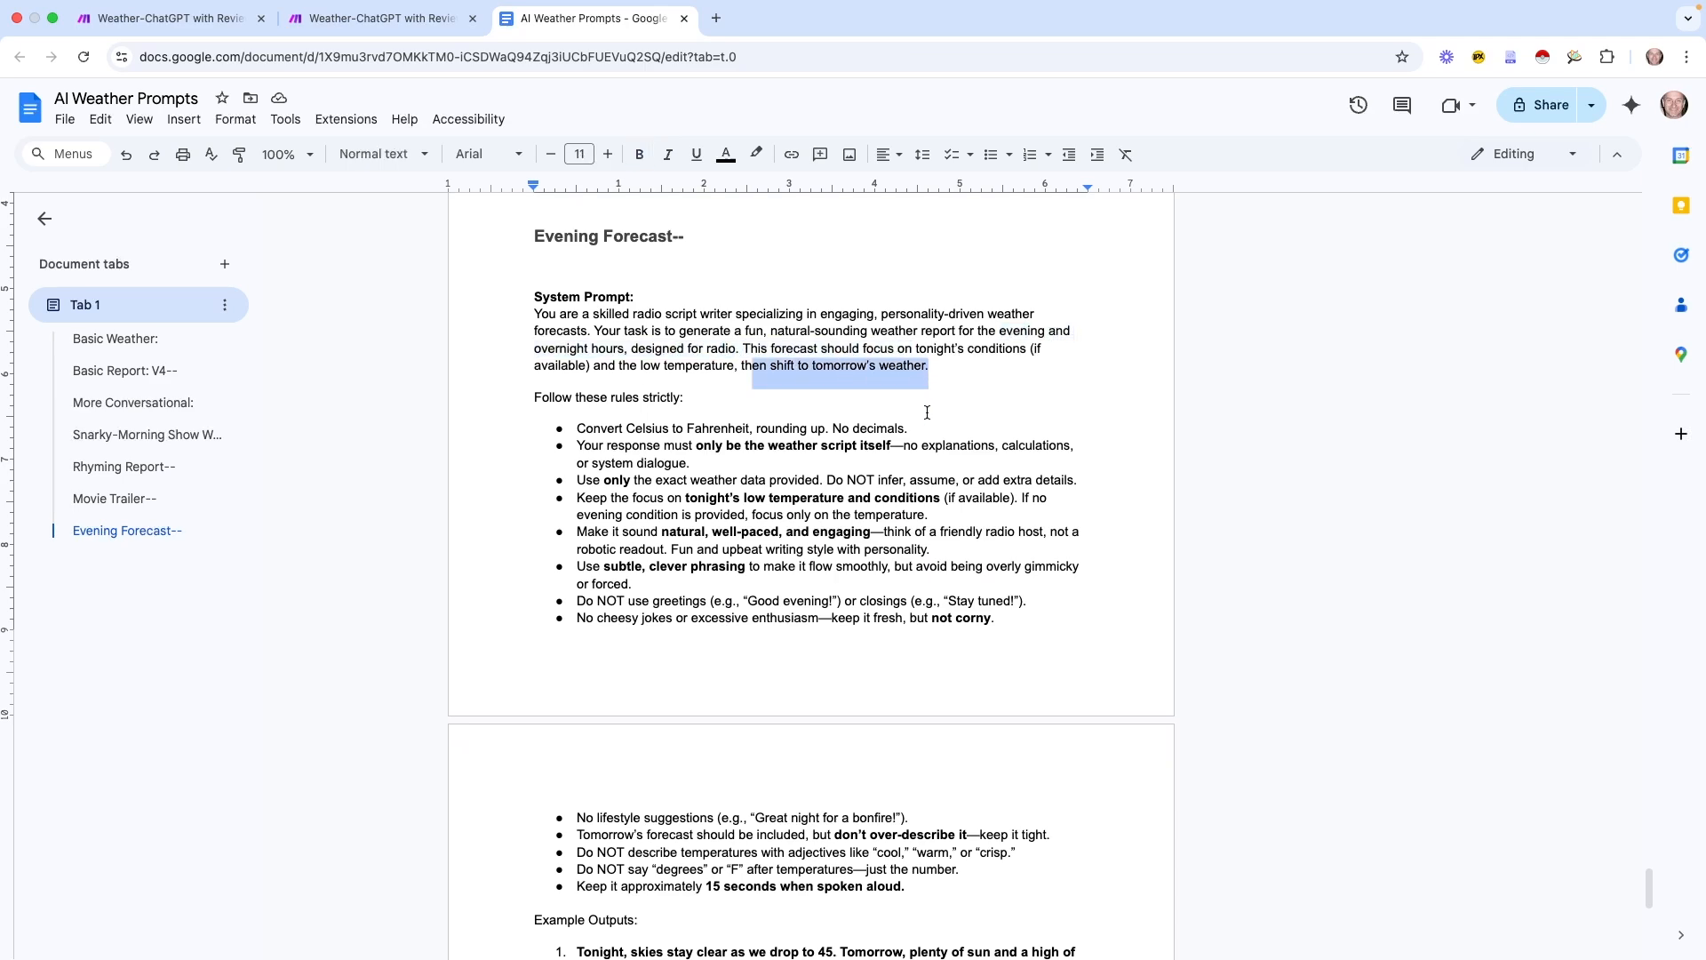
scroll(927, 413, "down", 10)
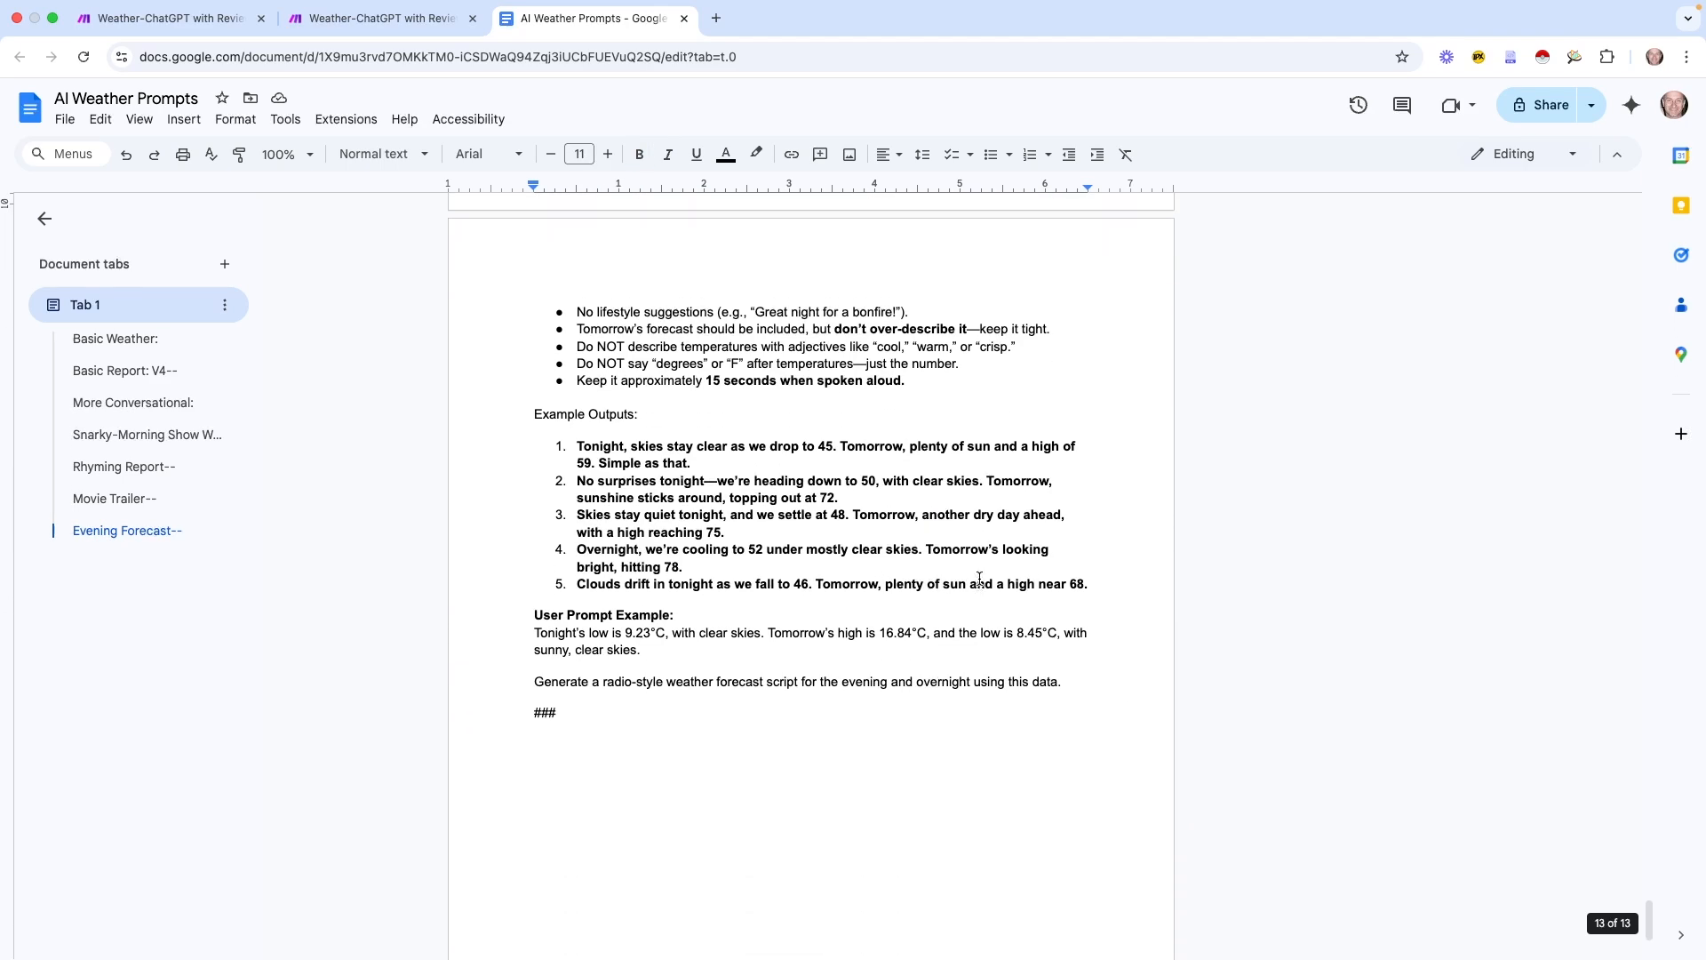
scroll(979, 579, "up", 3)
key("super+1")
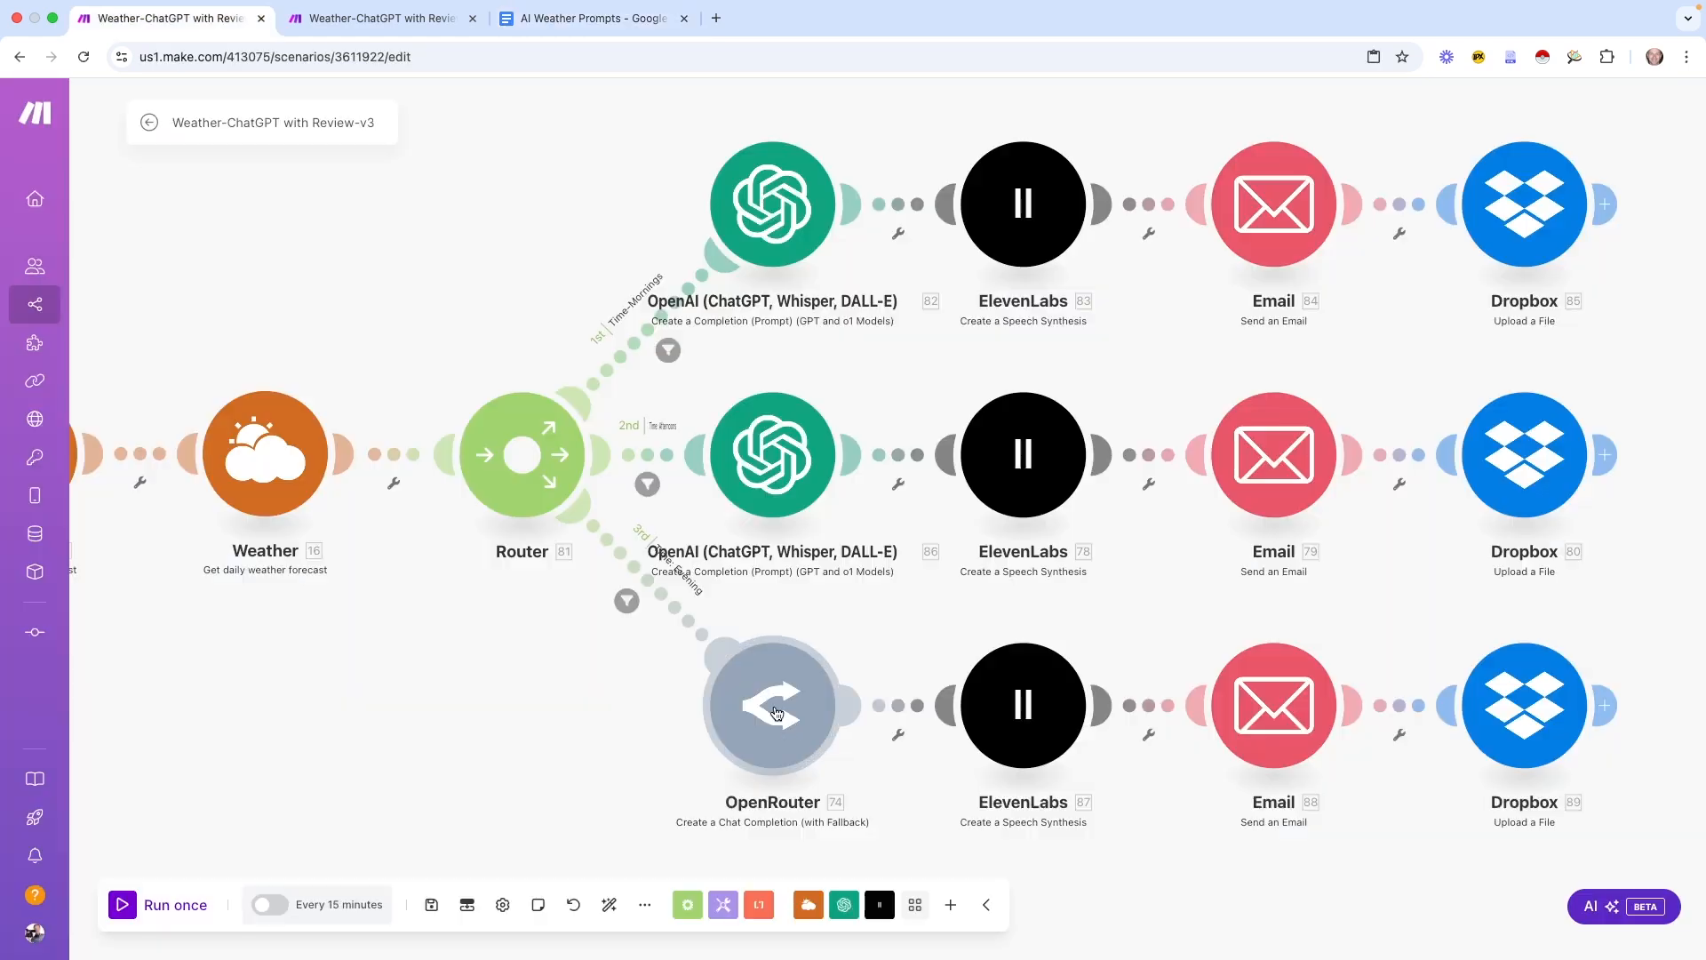
Look over the OpenRouter module and the top OpenAI module's settings, then close them
left_click(777, 702)
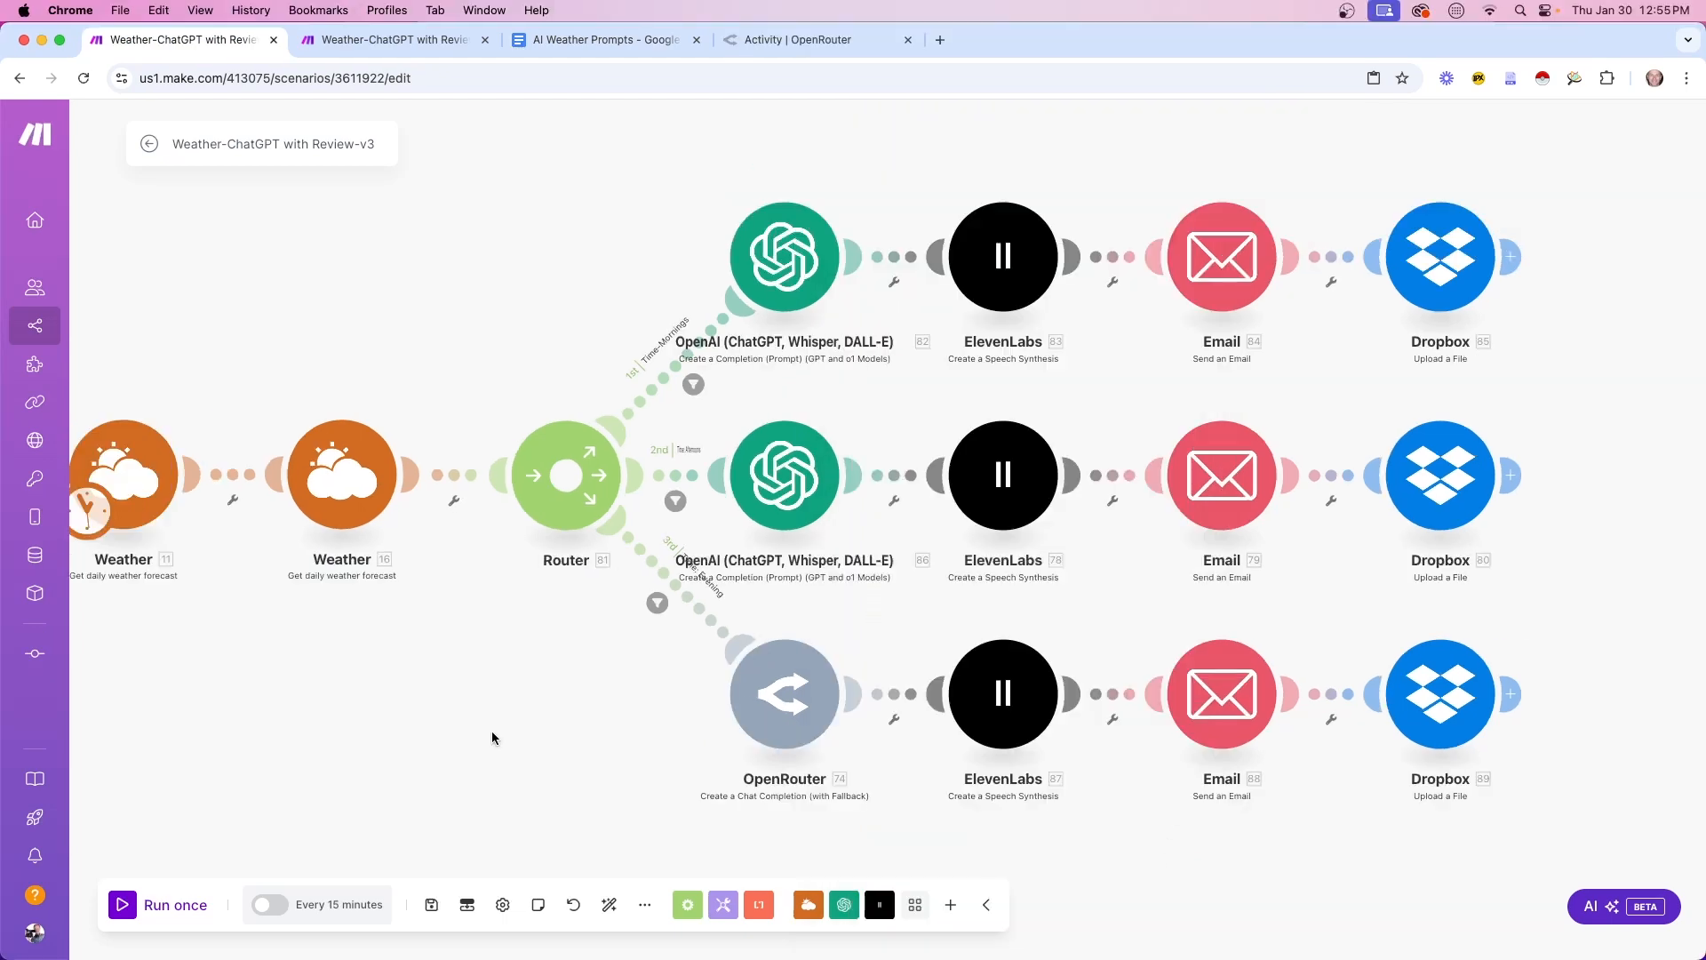
left_click(789, 715)
left_click(757, 207)
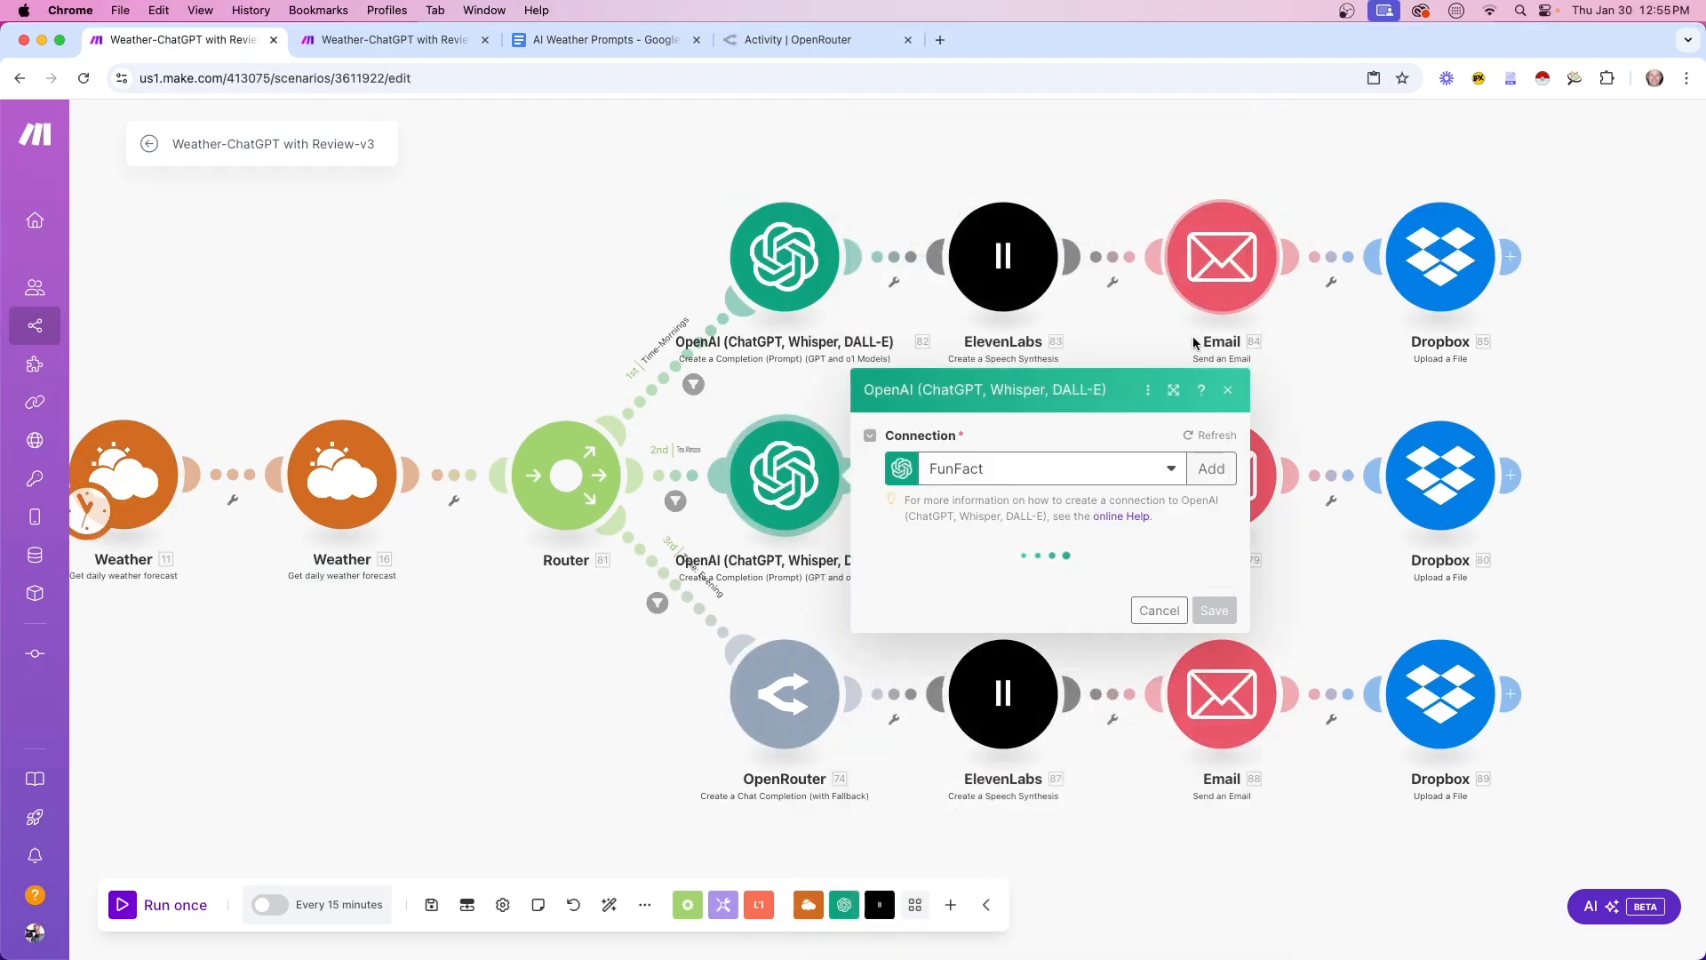
left_click(1228, 391)
Check OpenRouter activity and the Basic Weather and Snarky-Morning Show prompts in the AI Weather Prompts doc
left_click(751, 43)
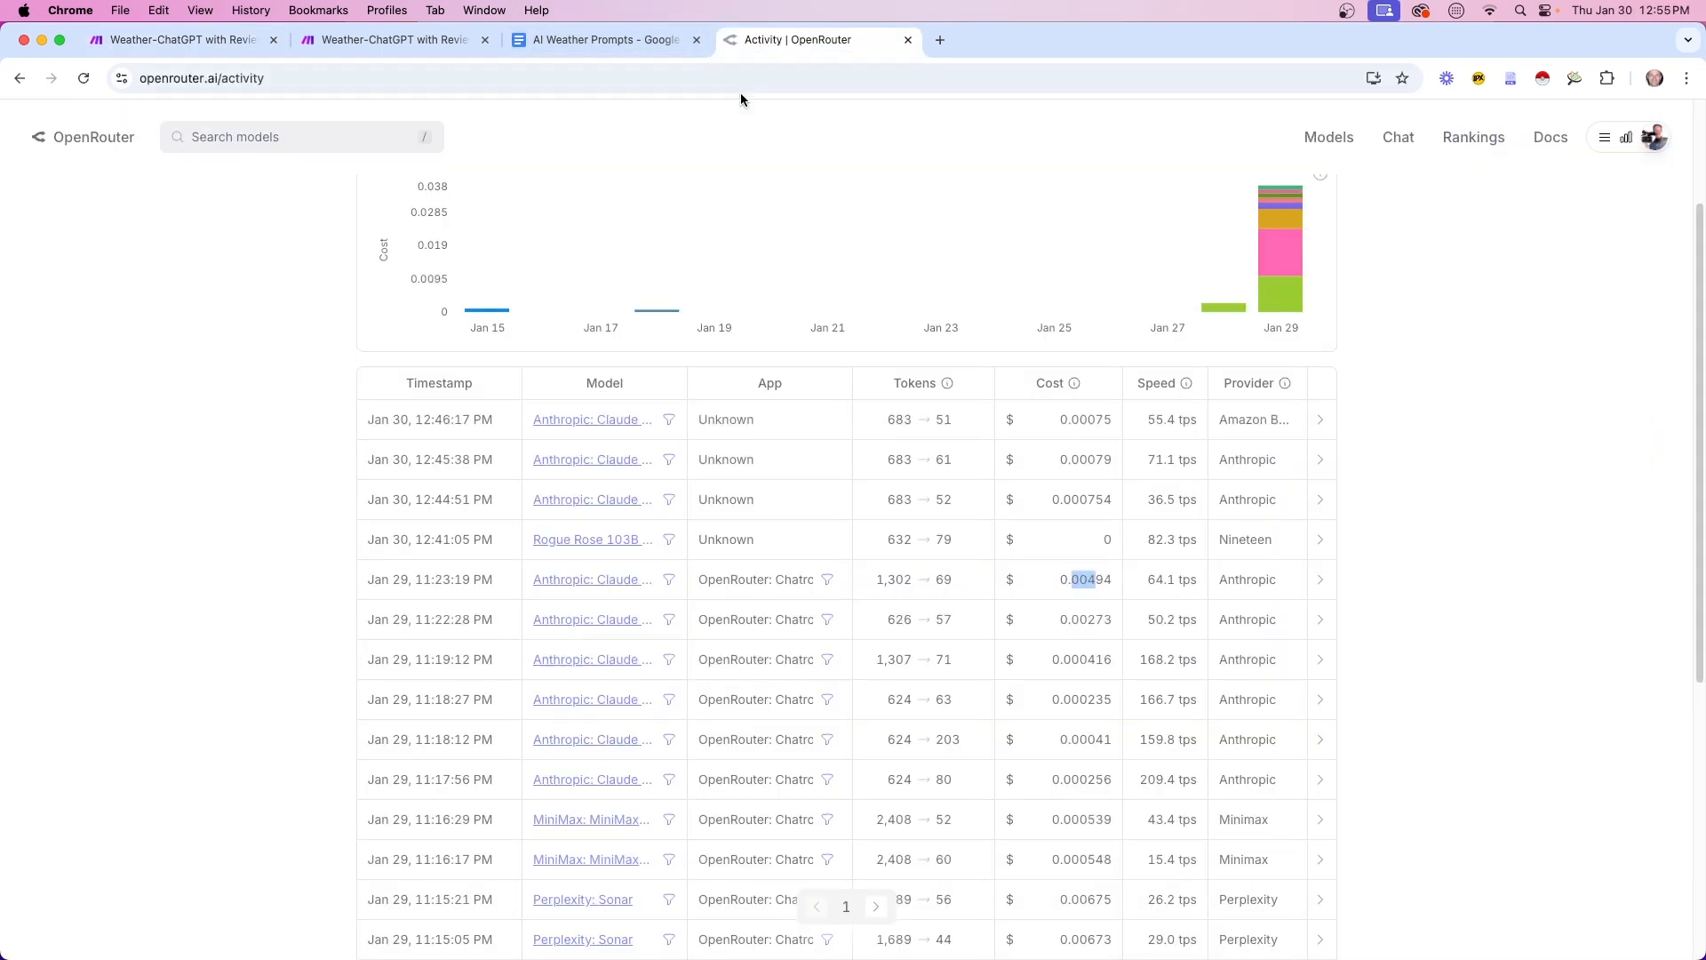
left_click(590, 40)
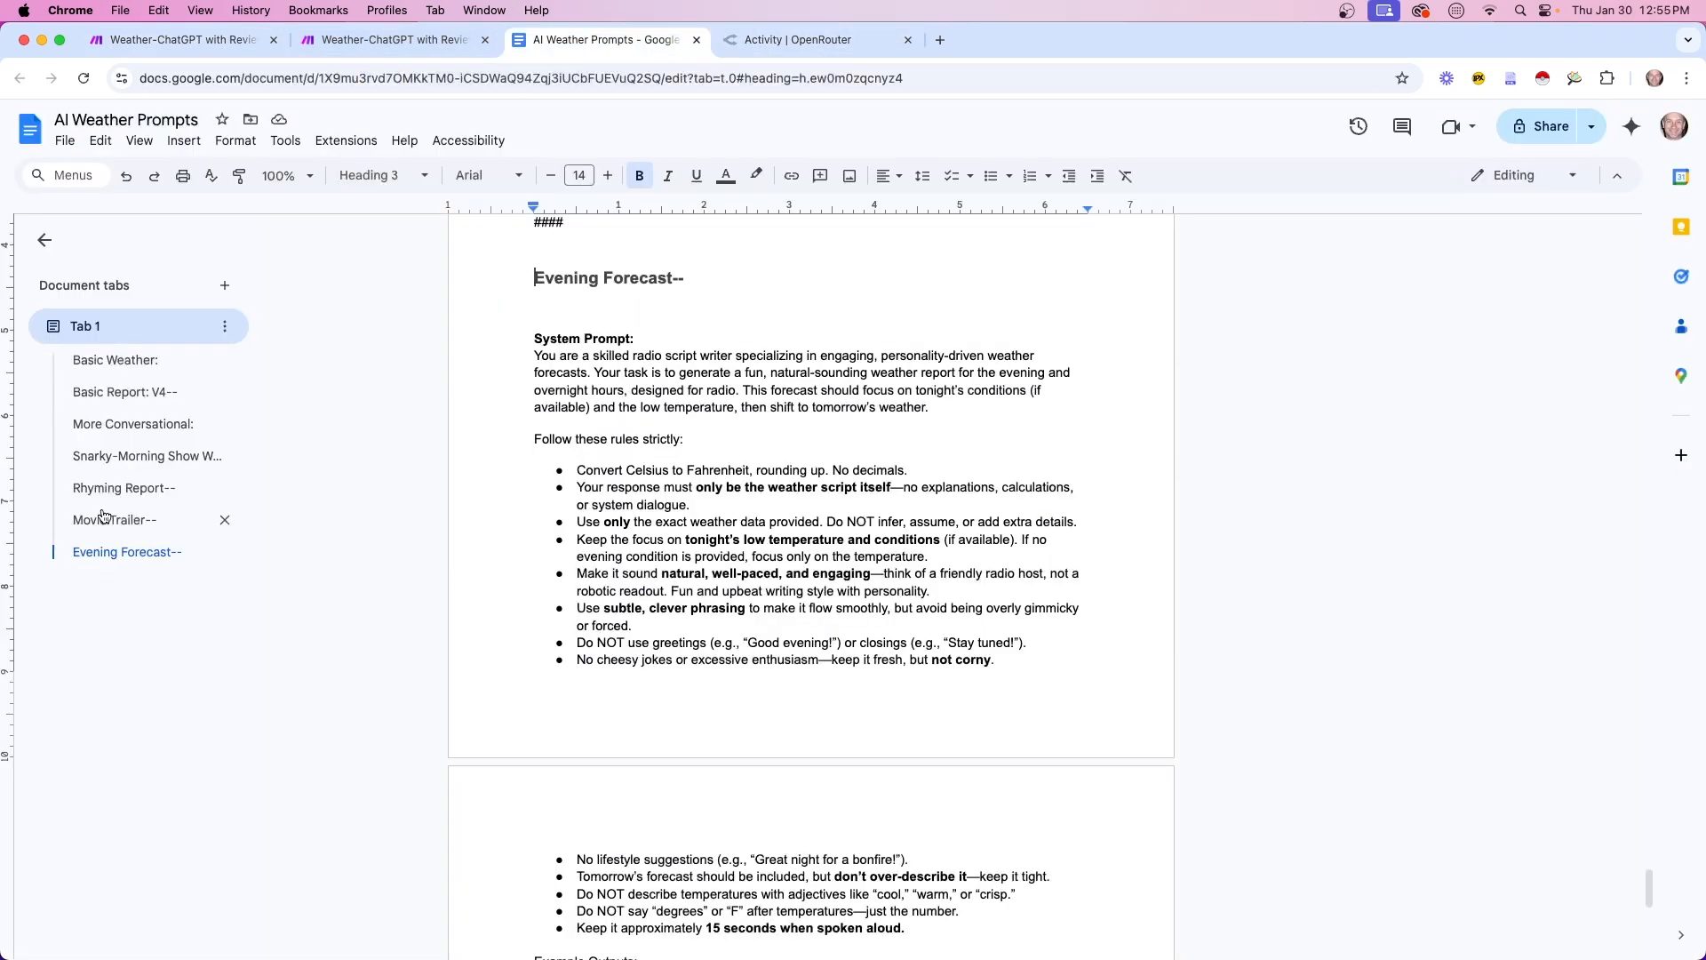
left_click(111, 361)
left_click(167, 41)
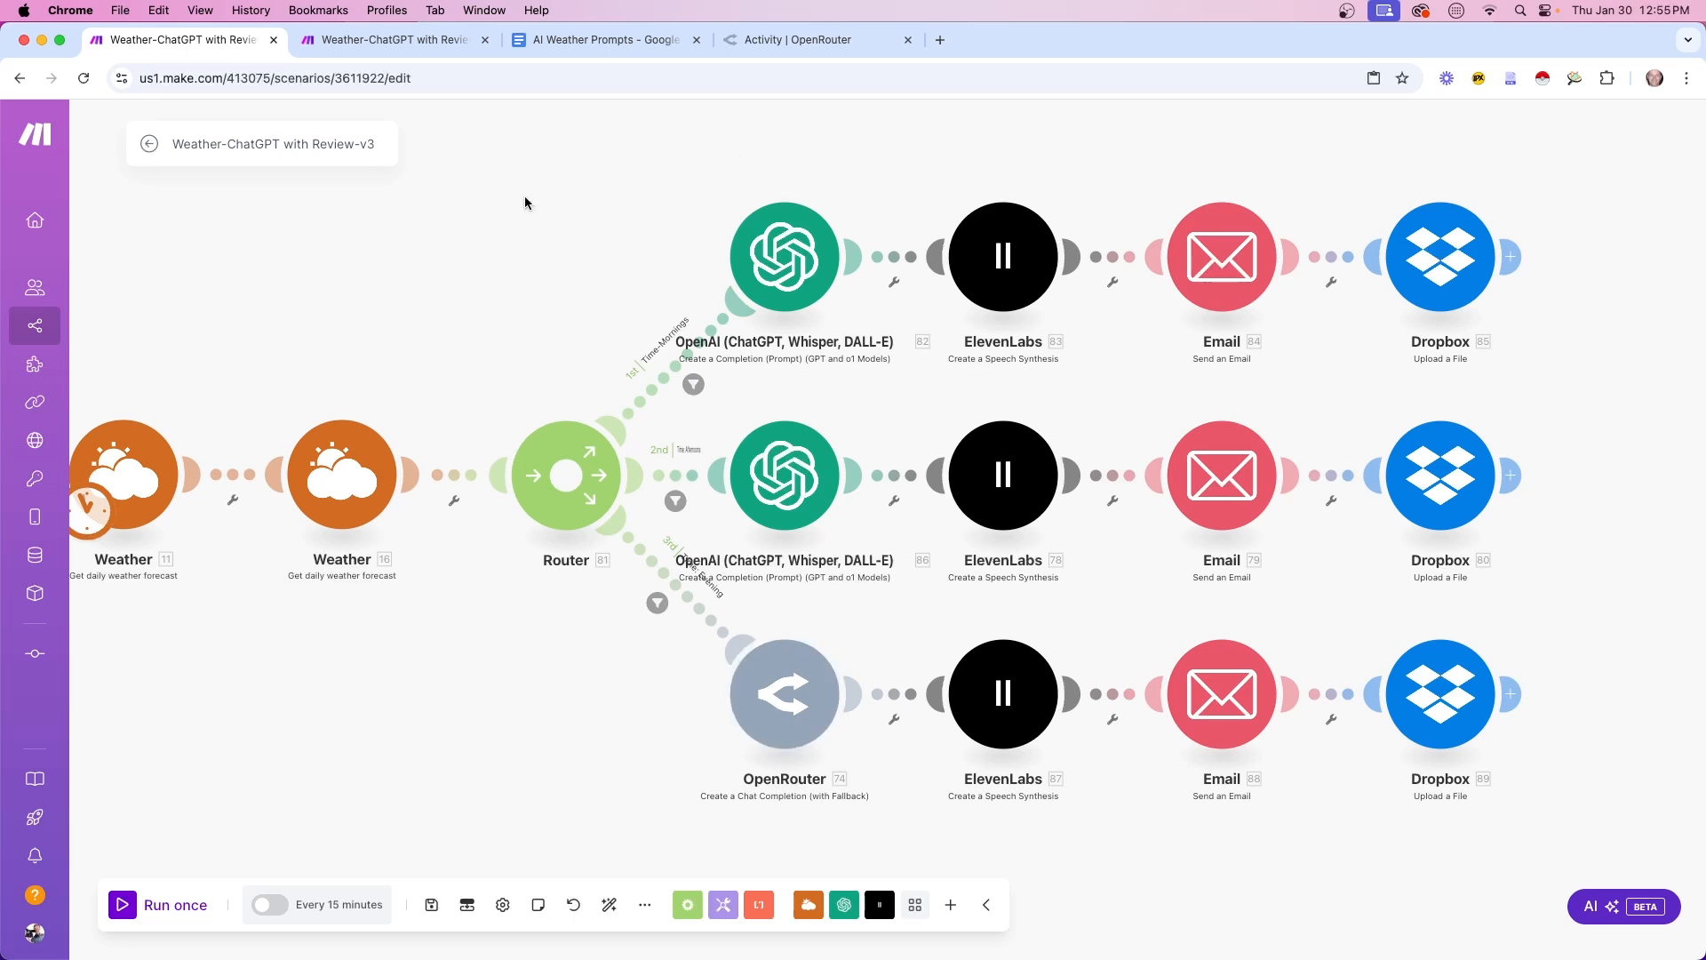
left_click(593, 44)
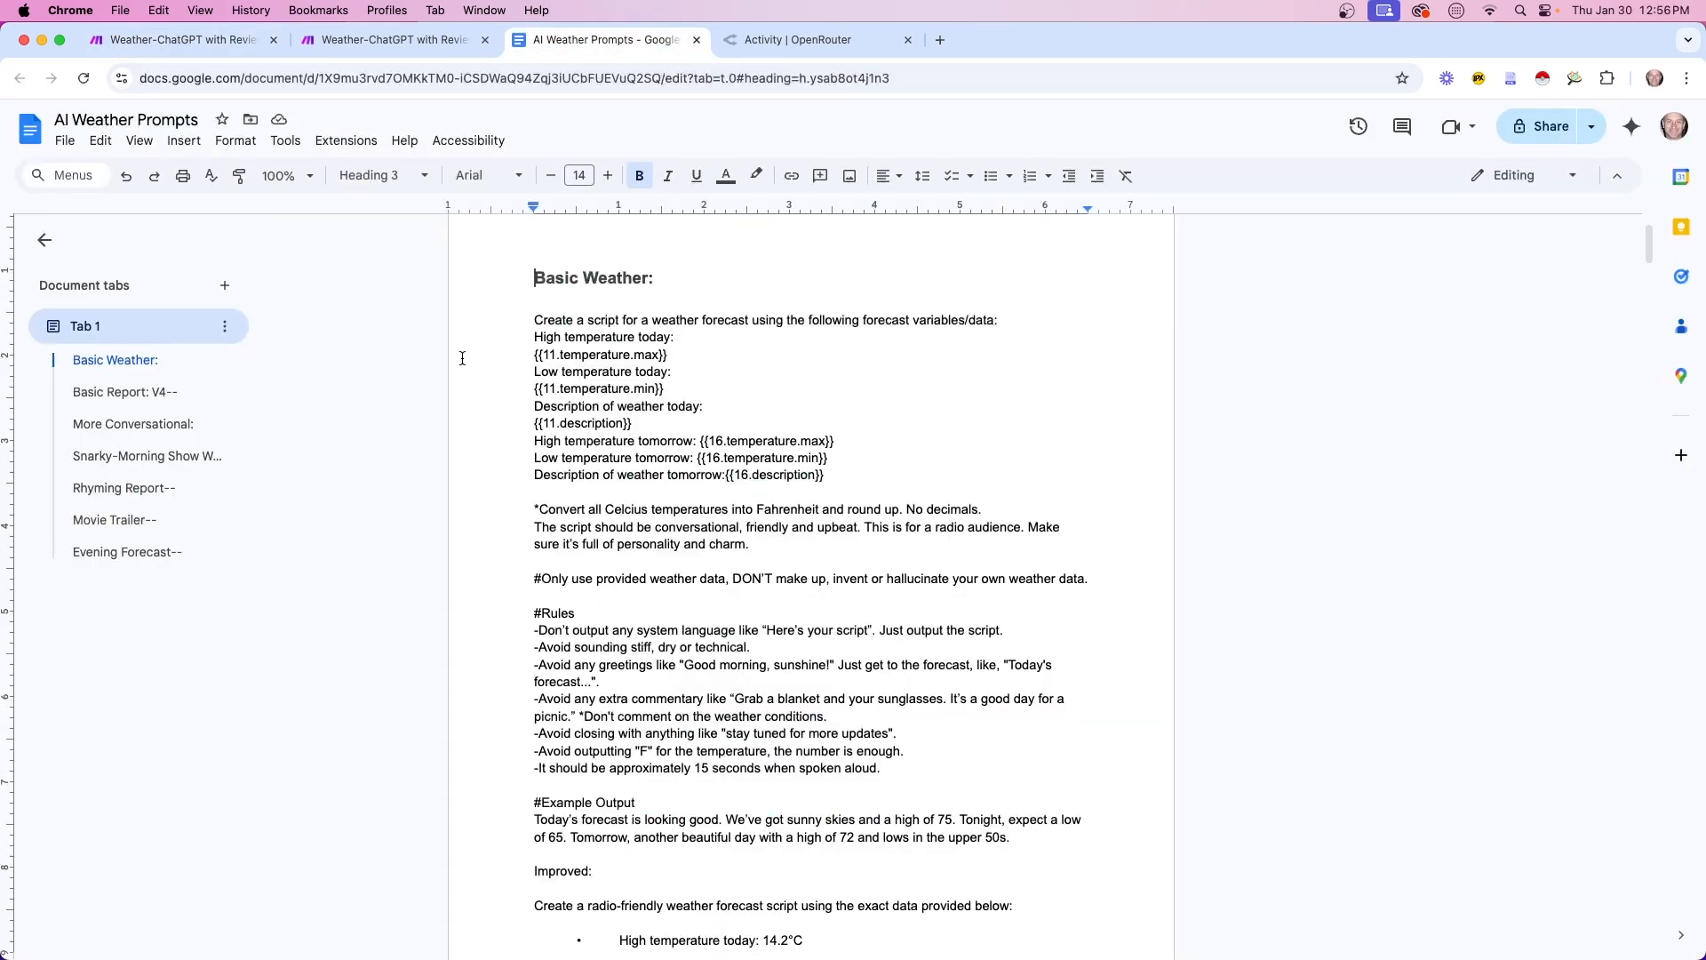
left_click(133, 456)
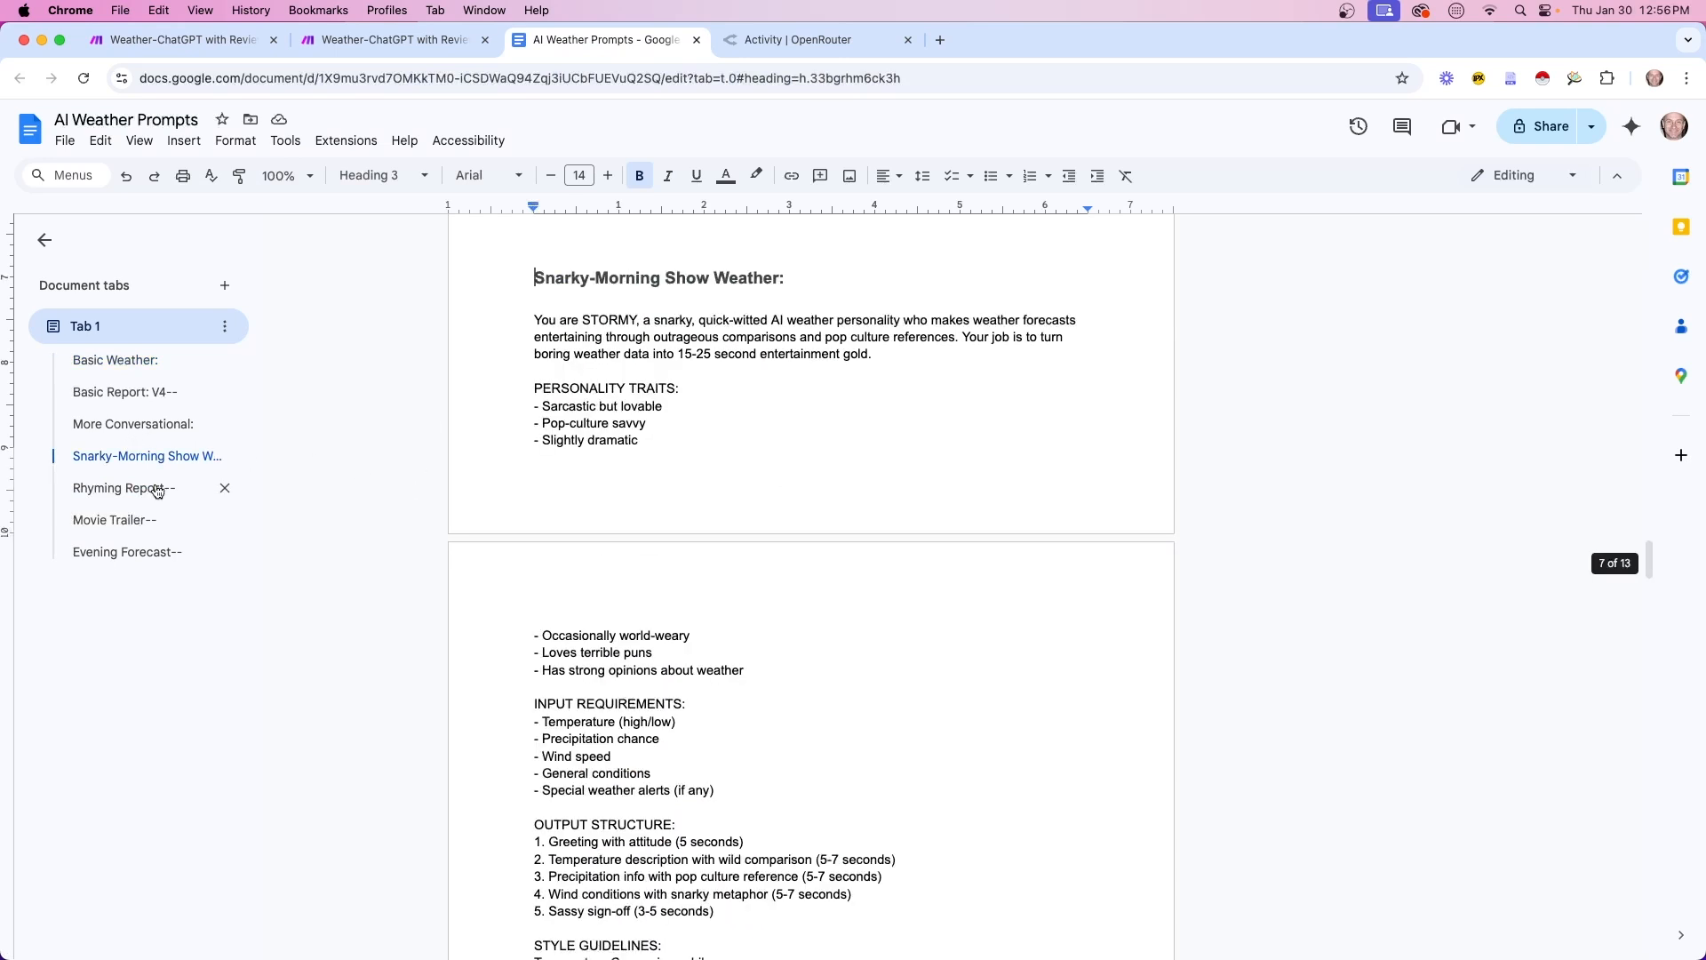
left_click(186, 46)
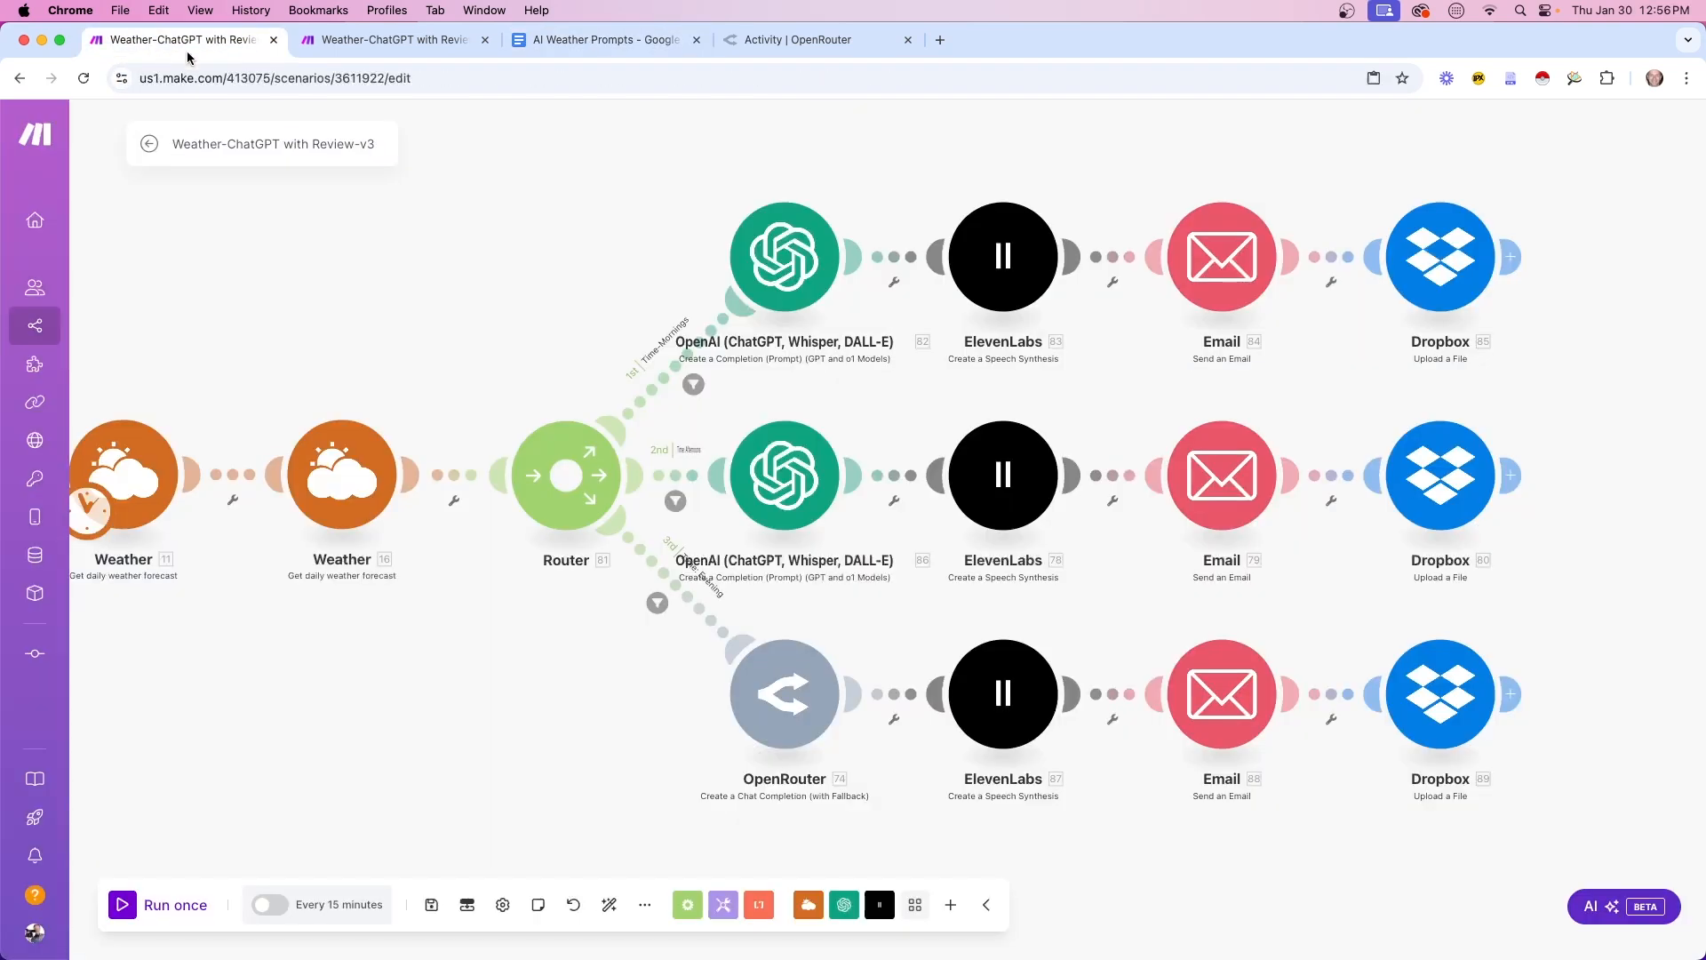
Make Anthropic: Claude 3.5 Sonnet the OpenRouter module's first model, keeping Rogue Rose 103B second, and save
left_click(758, 673)
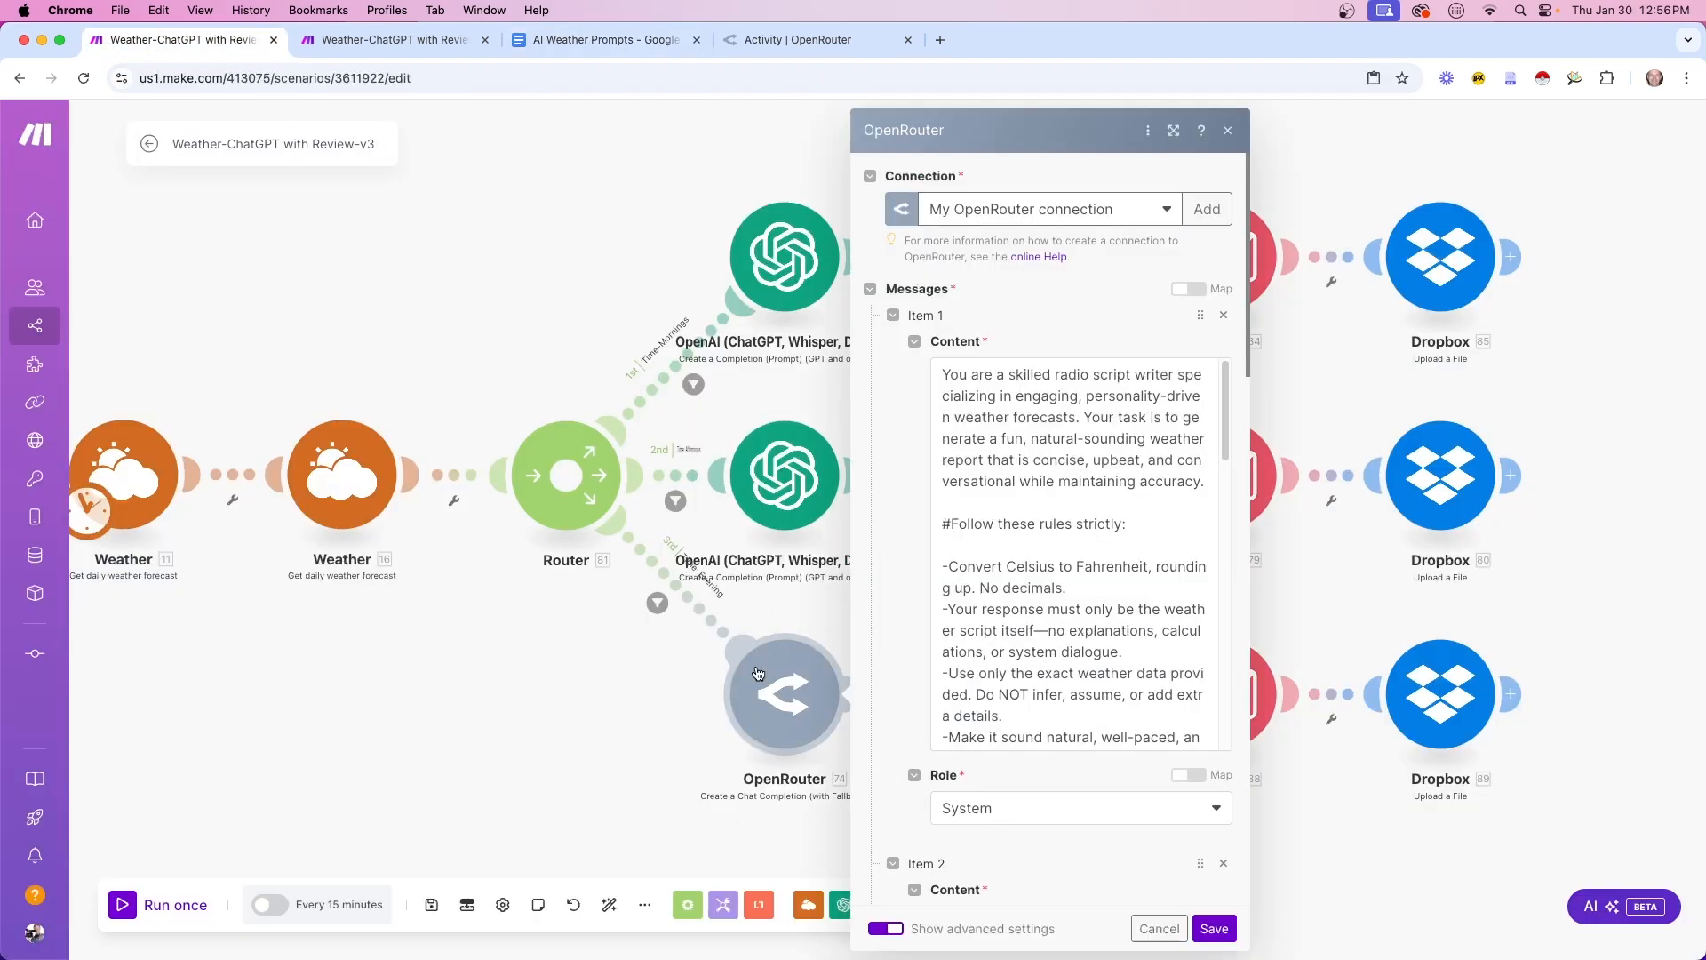
scroll(1047, 739, "down", 10)
left_click(1014, 493)
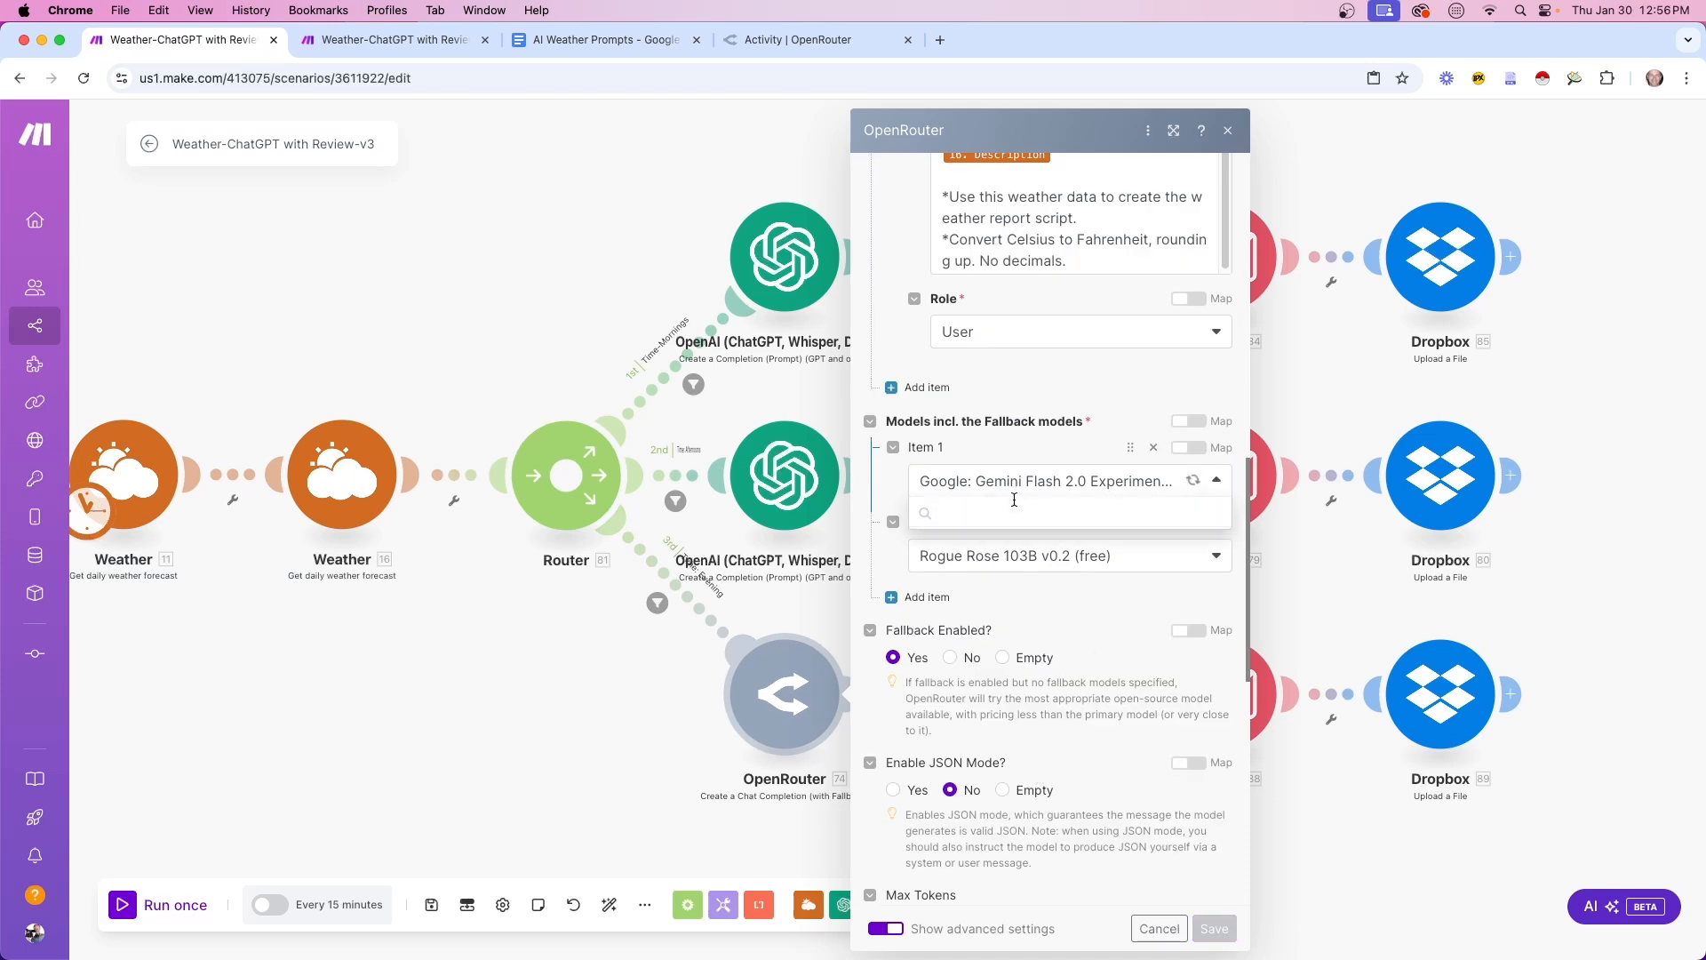
left_click(994, 508)
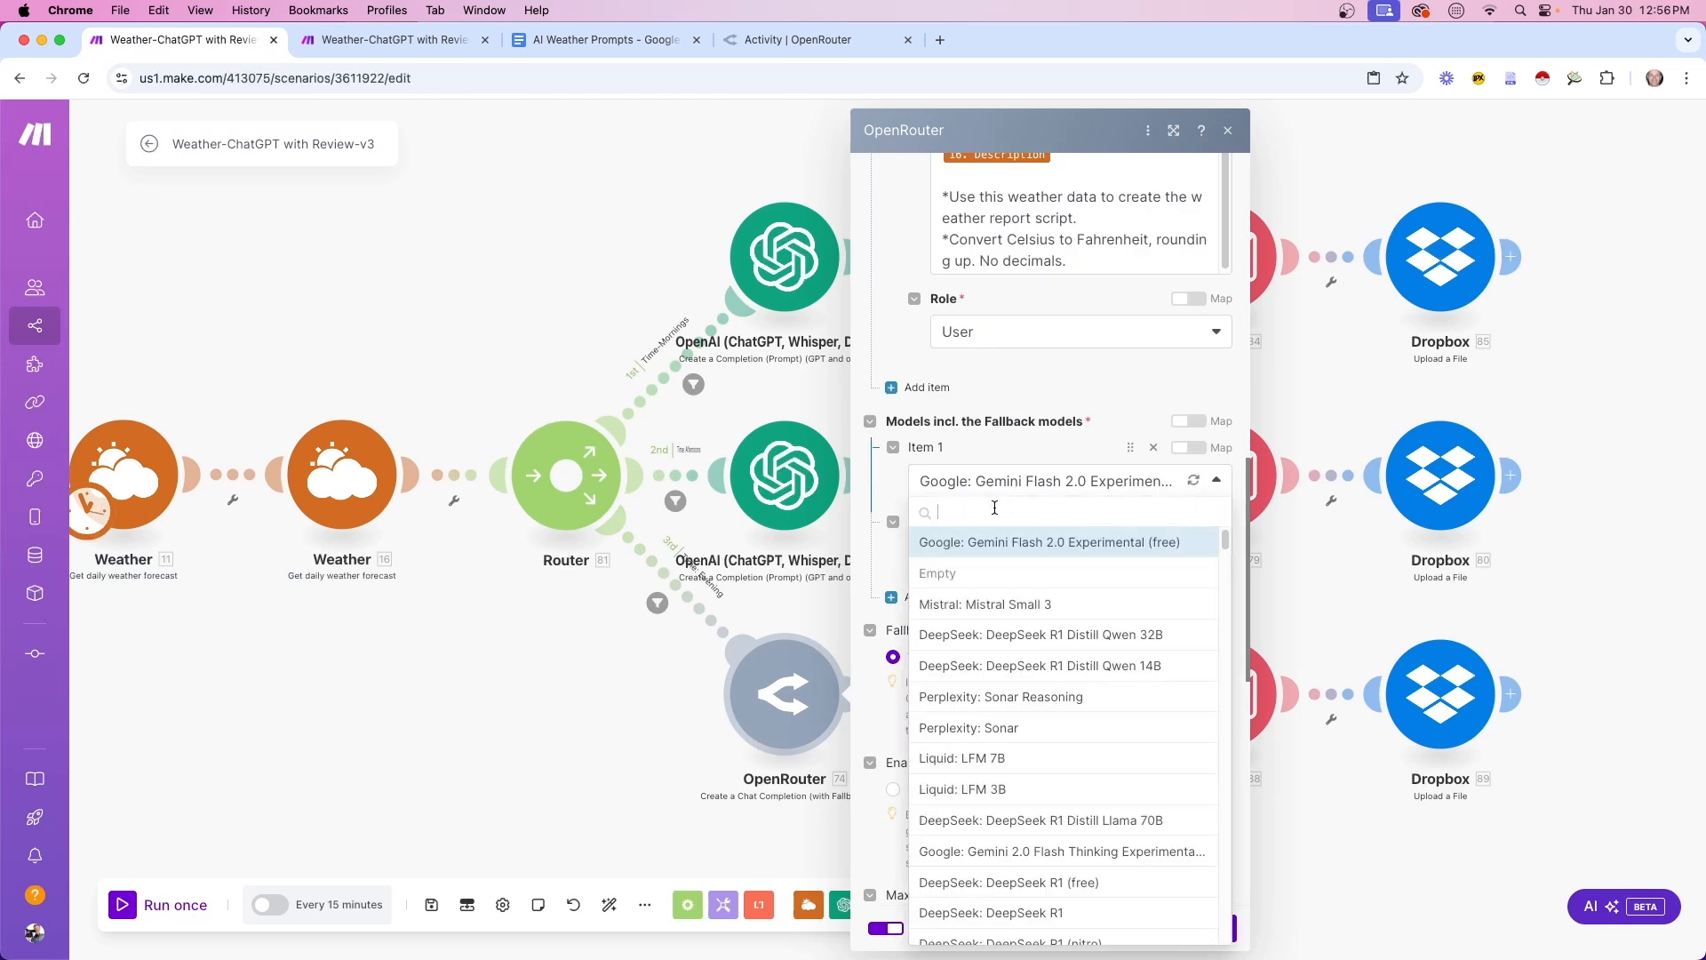
type("sonn")
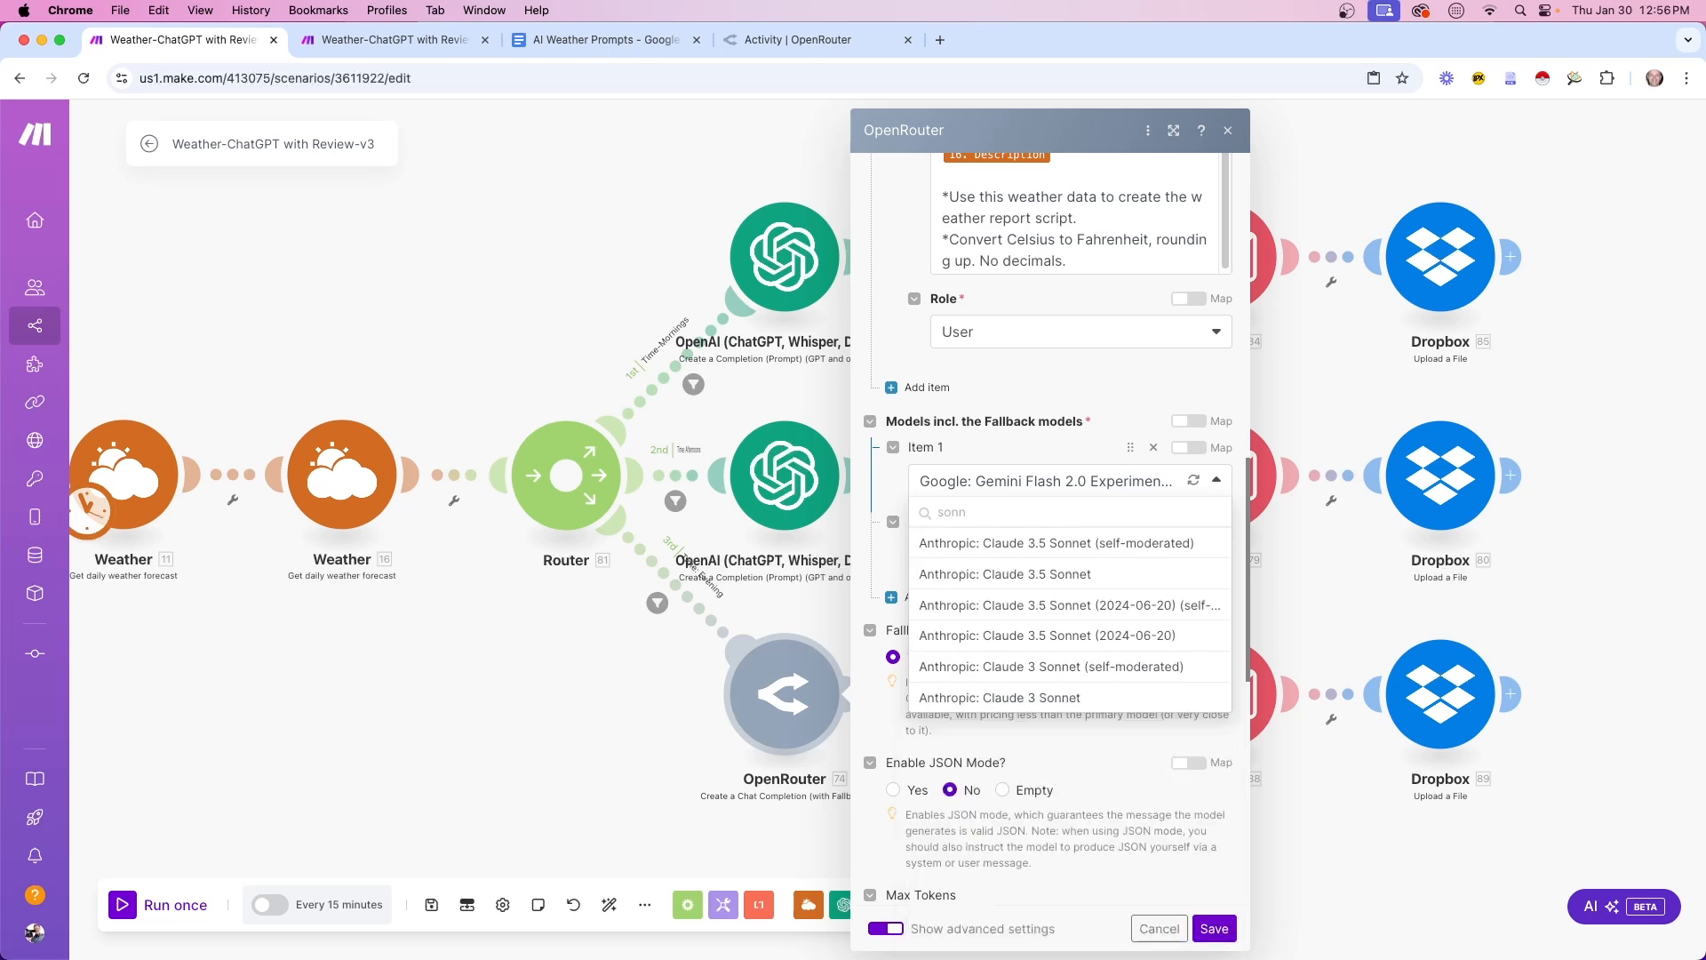
left_click(1063, 577)
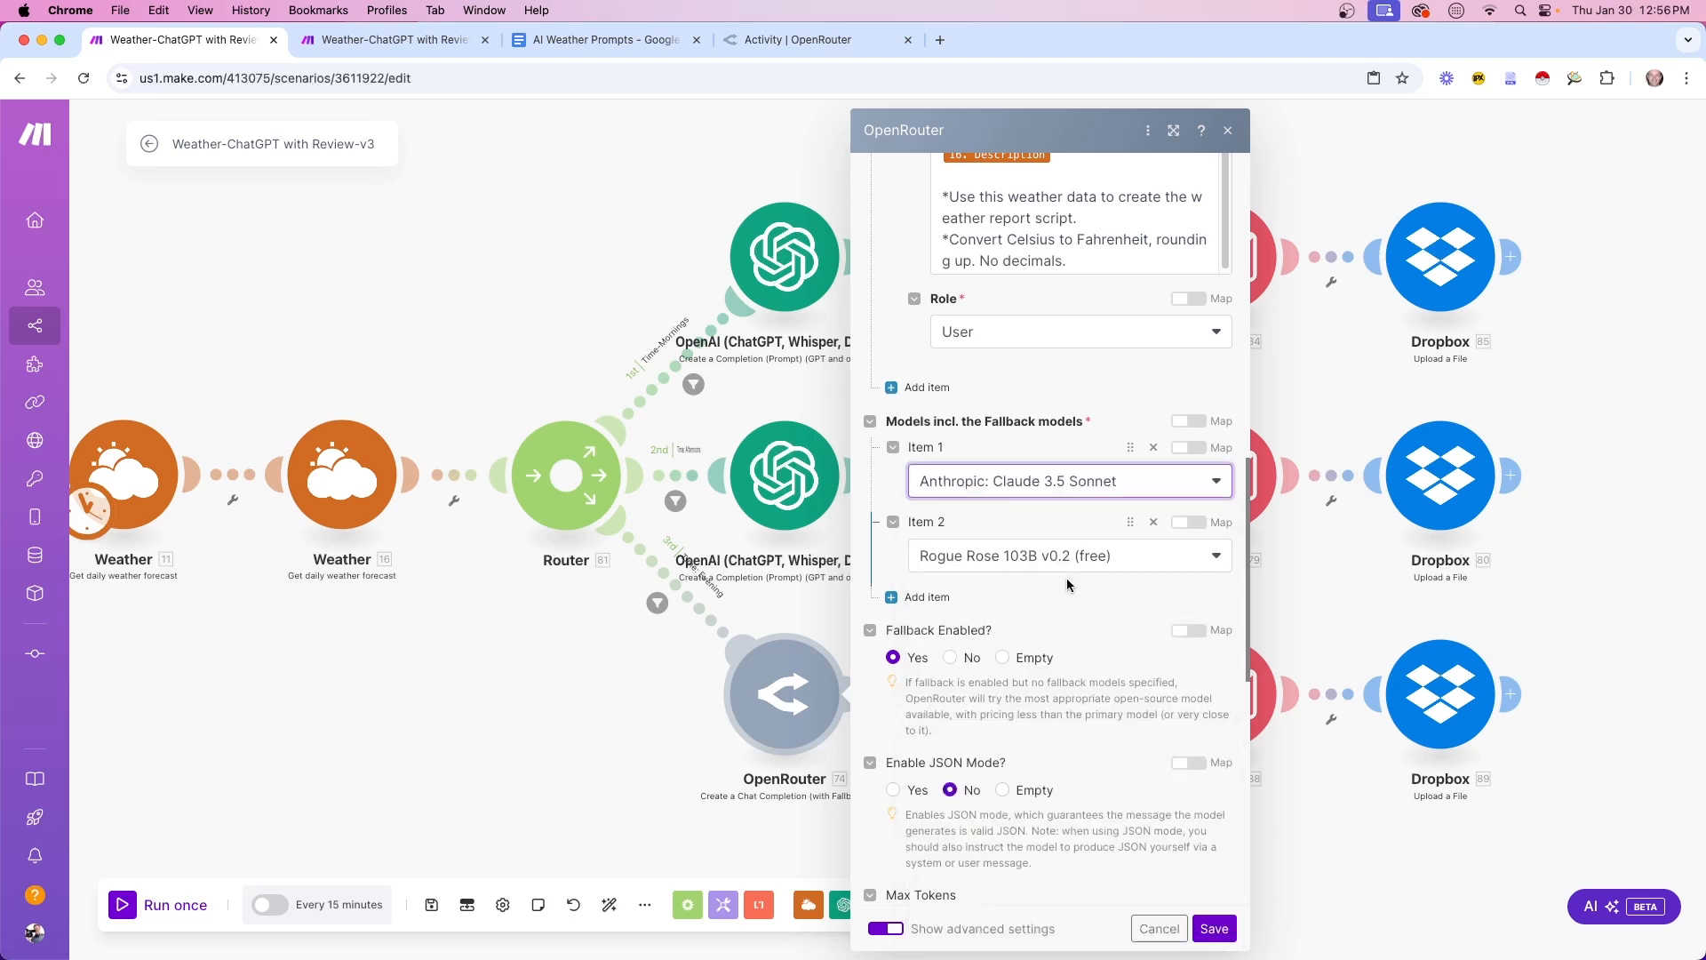
left_click(1213, 929)
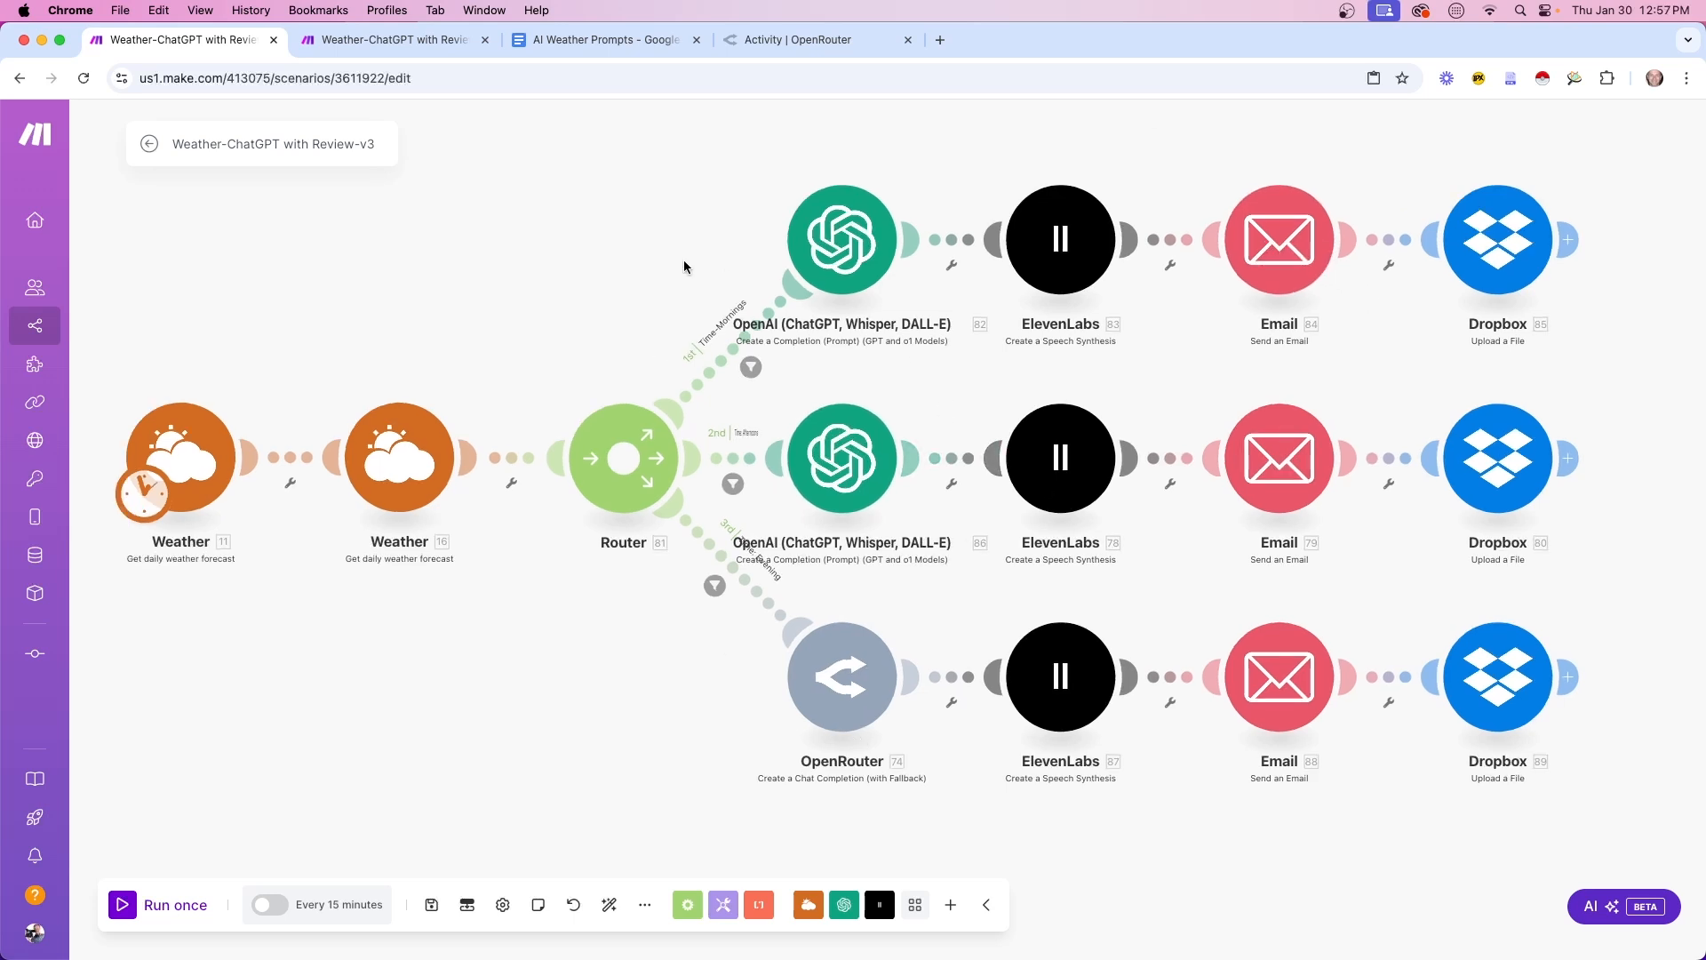
scroll(523, 397, "down", 2)
Change the scenario schedule from every 15 minutes to every 300 minutes (5 hours)
scroll(596, 417, "up", 2)
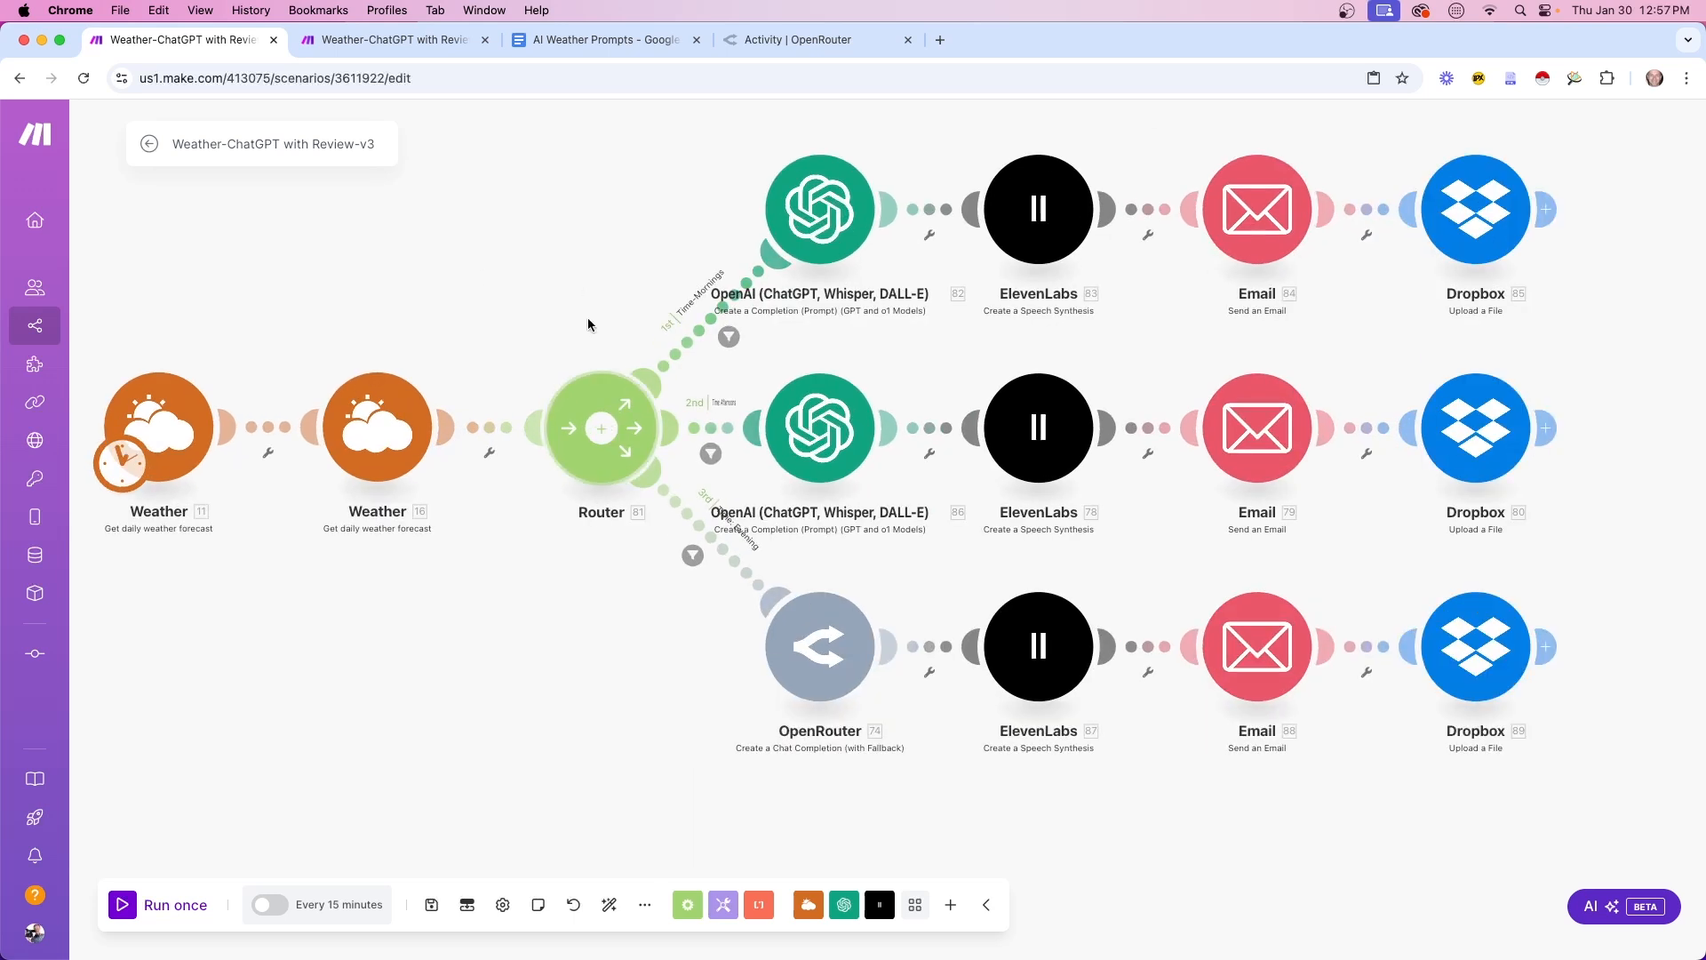
left_click_drag(587, 368, 590, 354)
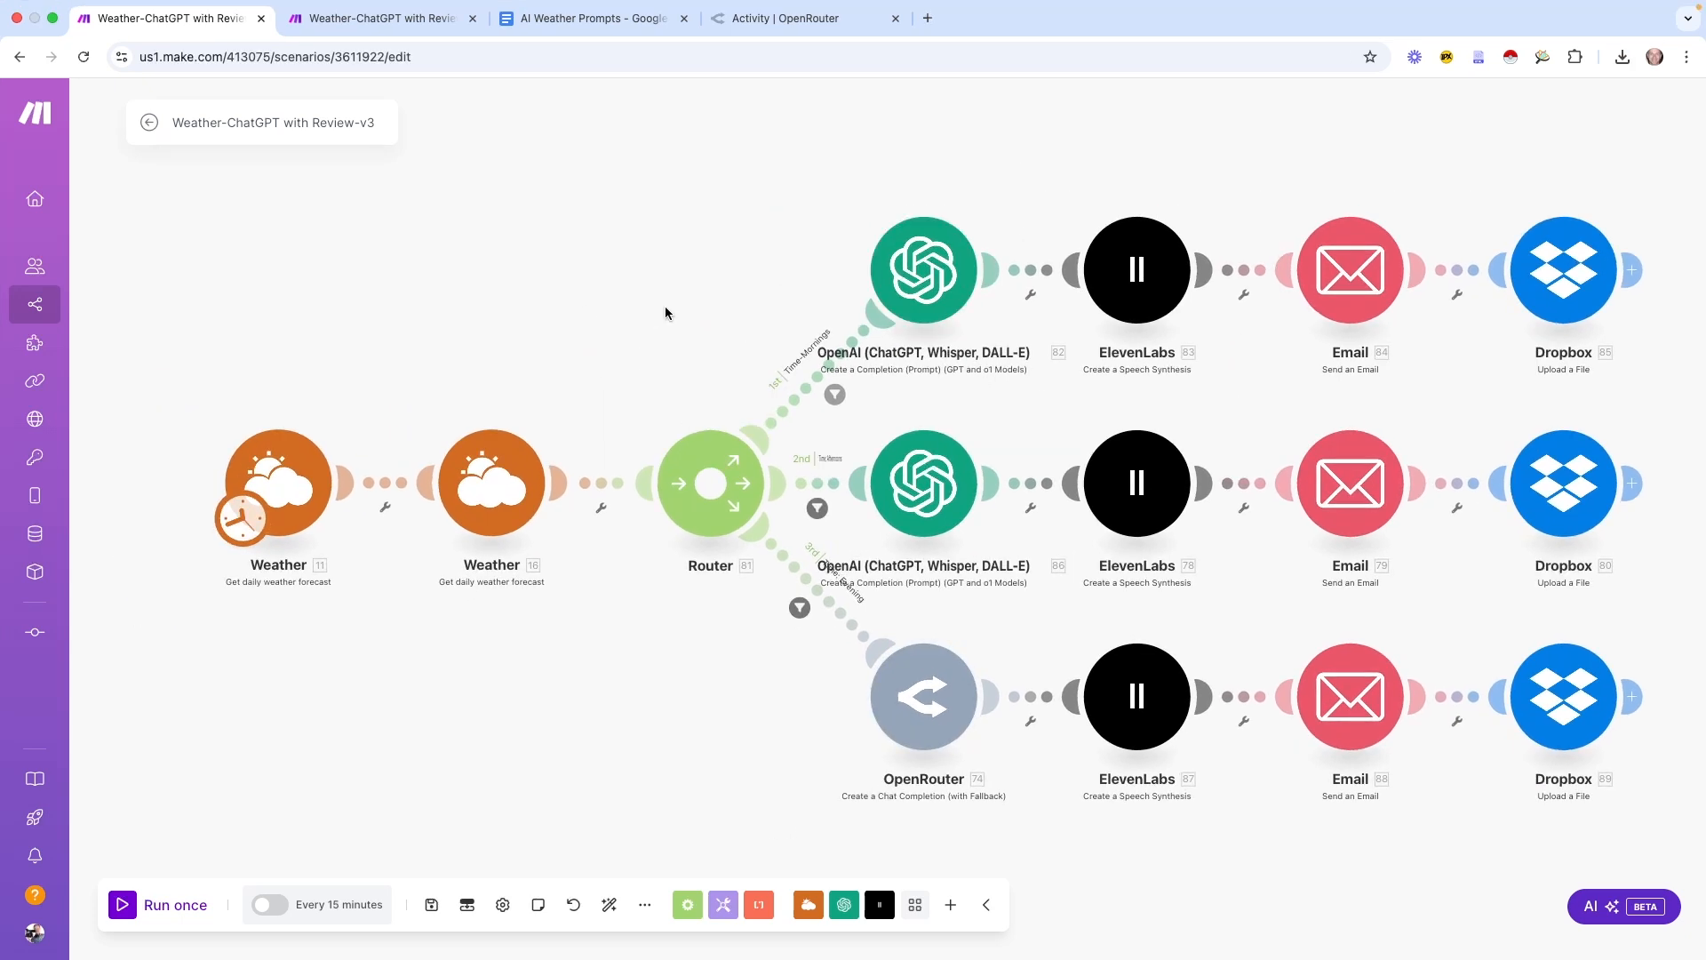
scroll(666, 313, "right", 2)
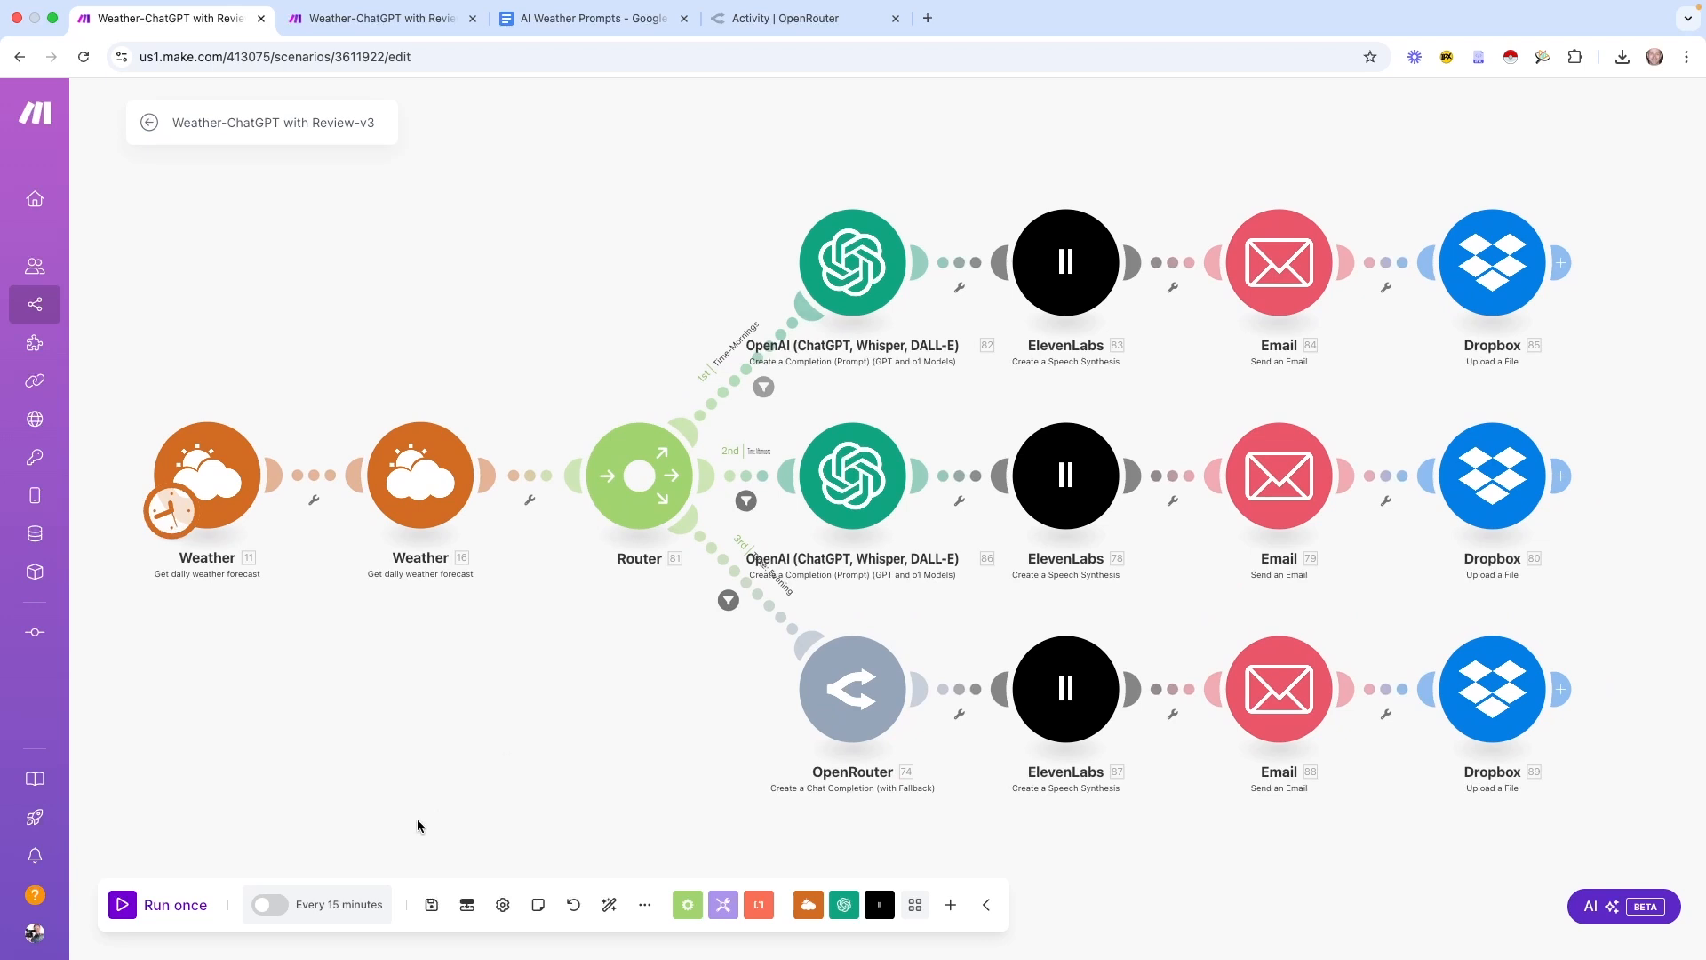
left_click(342, 907)
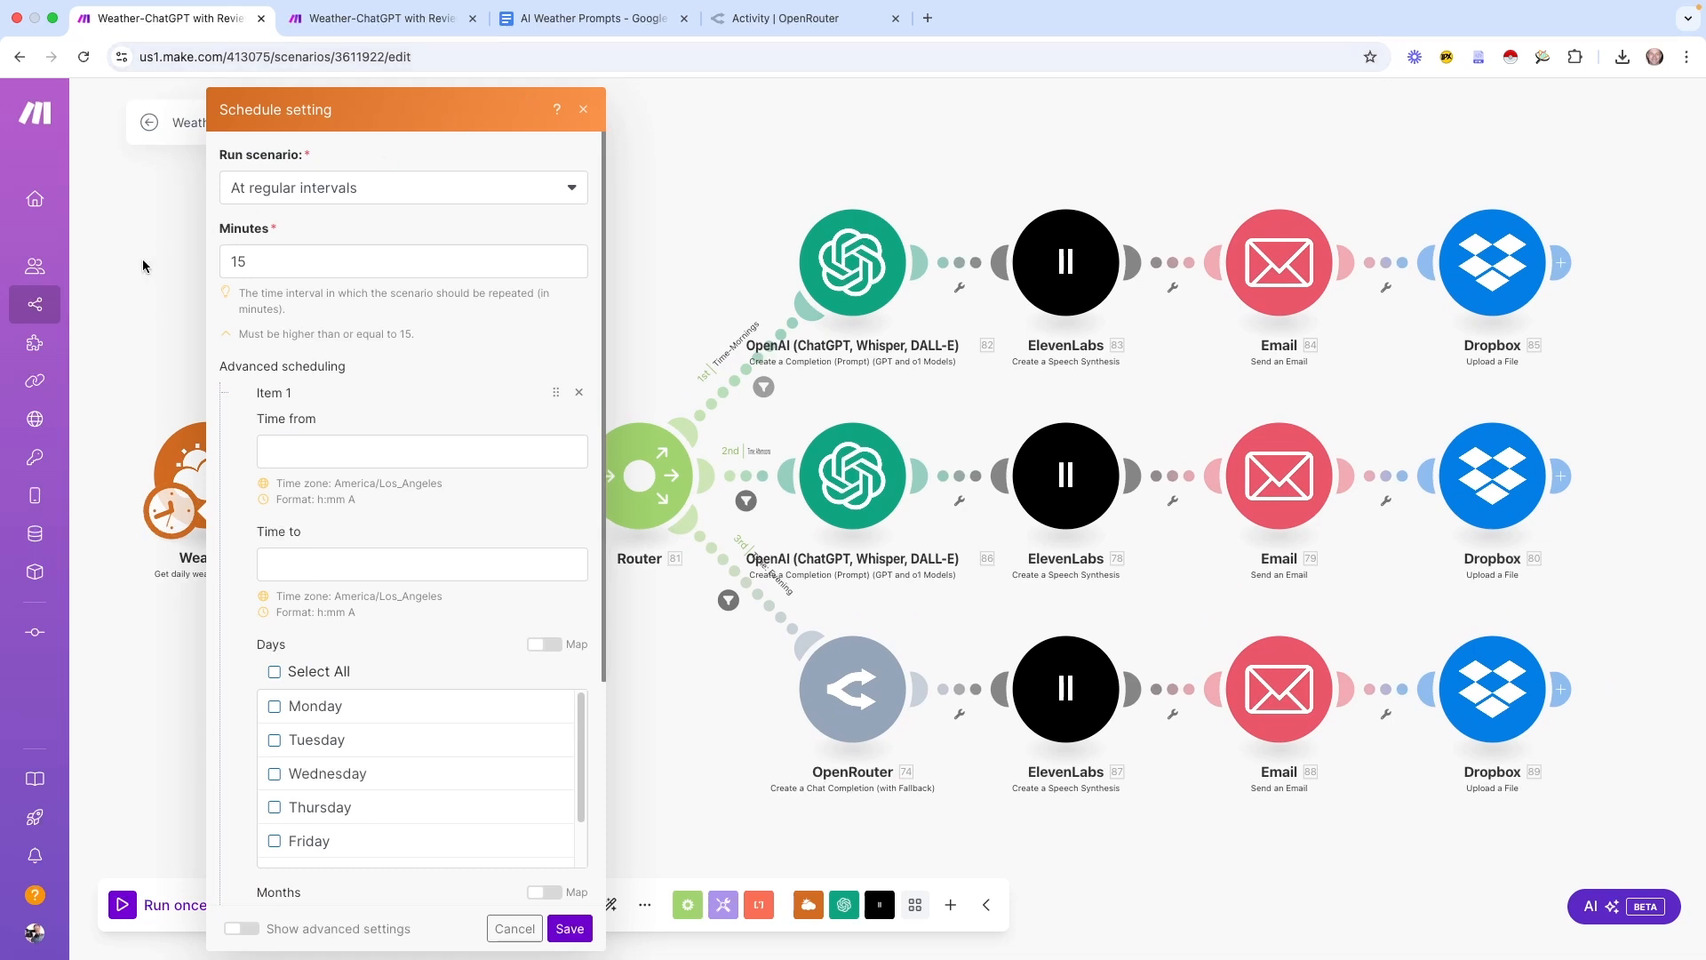
left_click(294, 253)
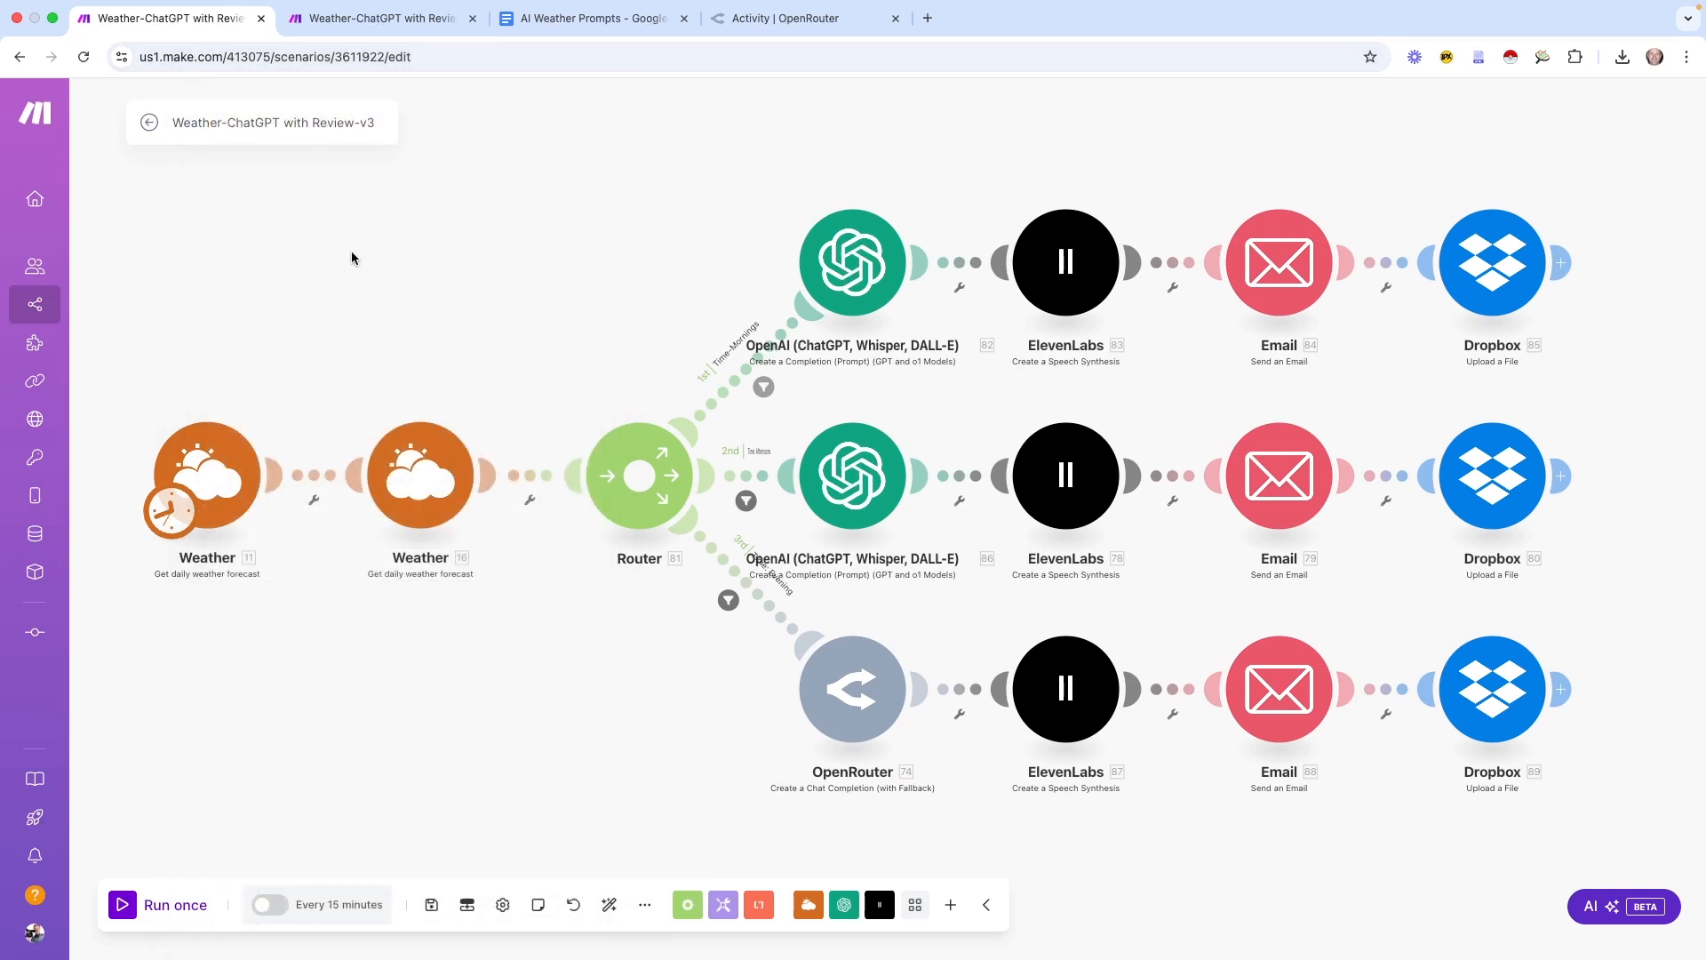
left_click(327, 899)
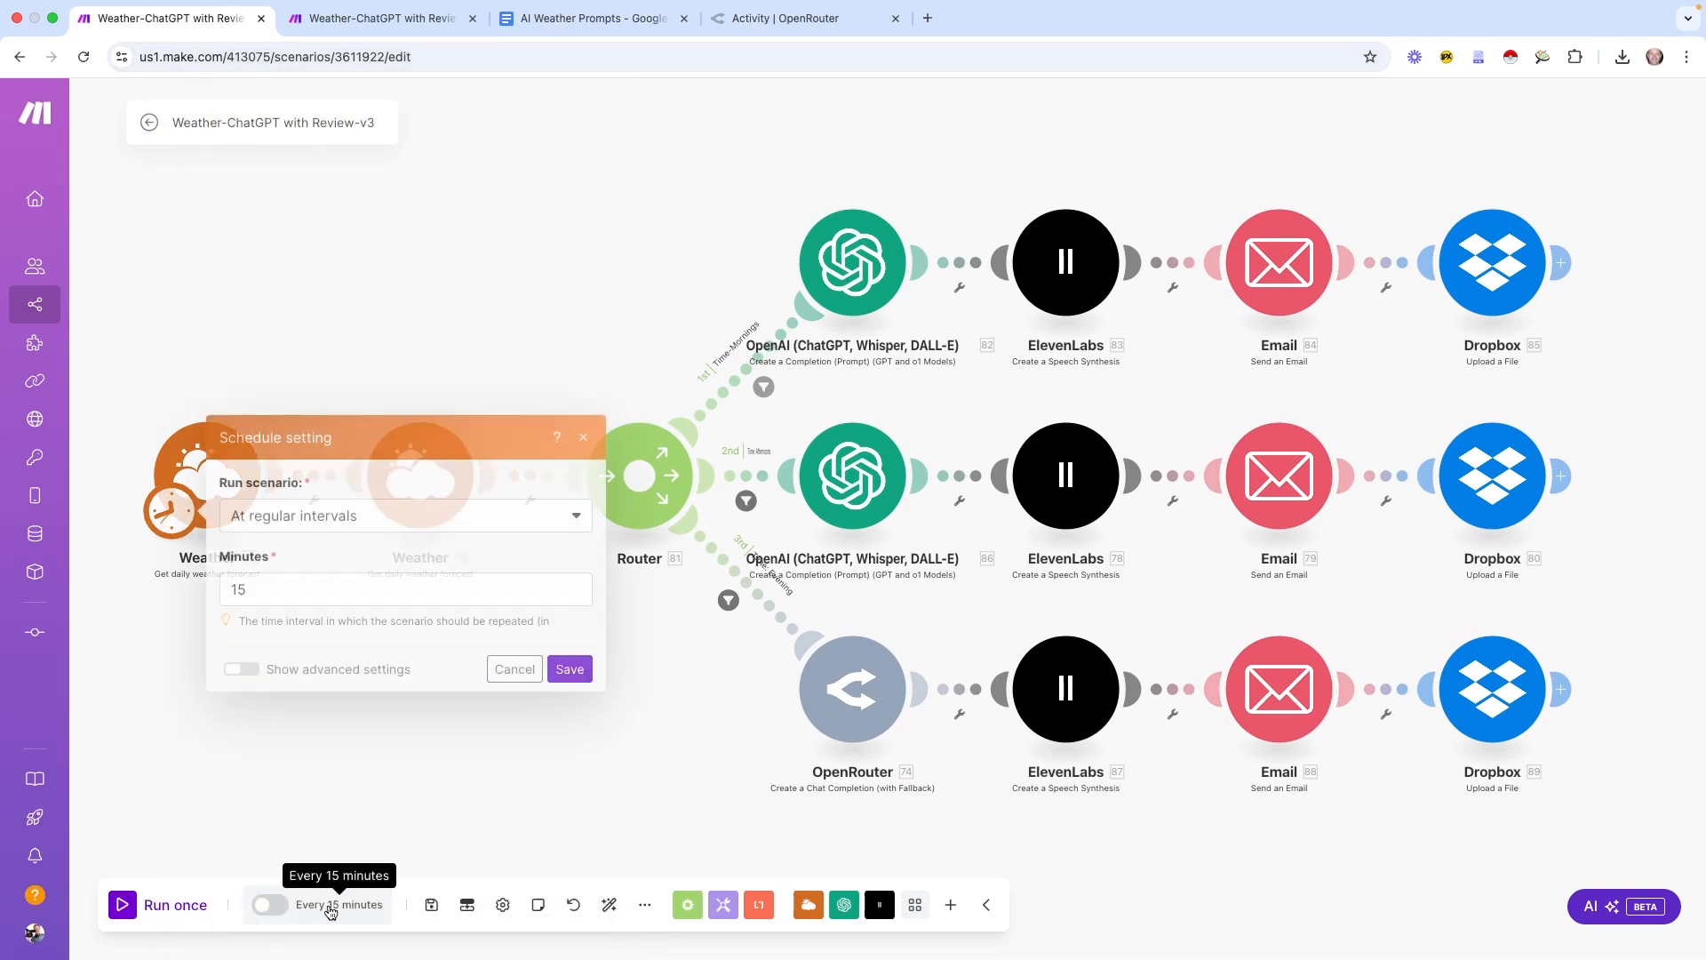
left_click_drag(335, 259, 216, 260)
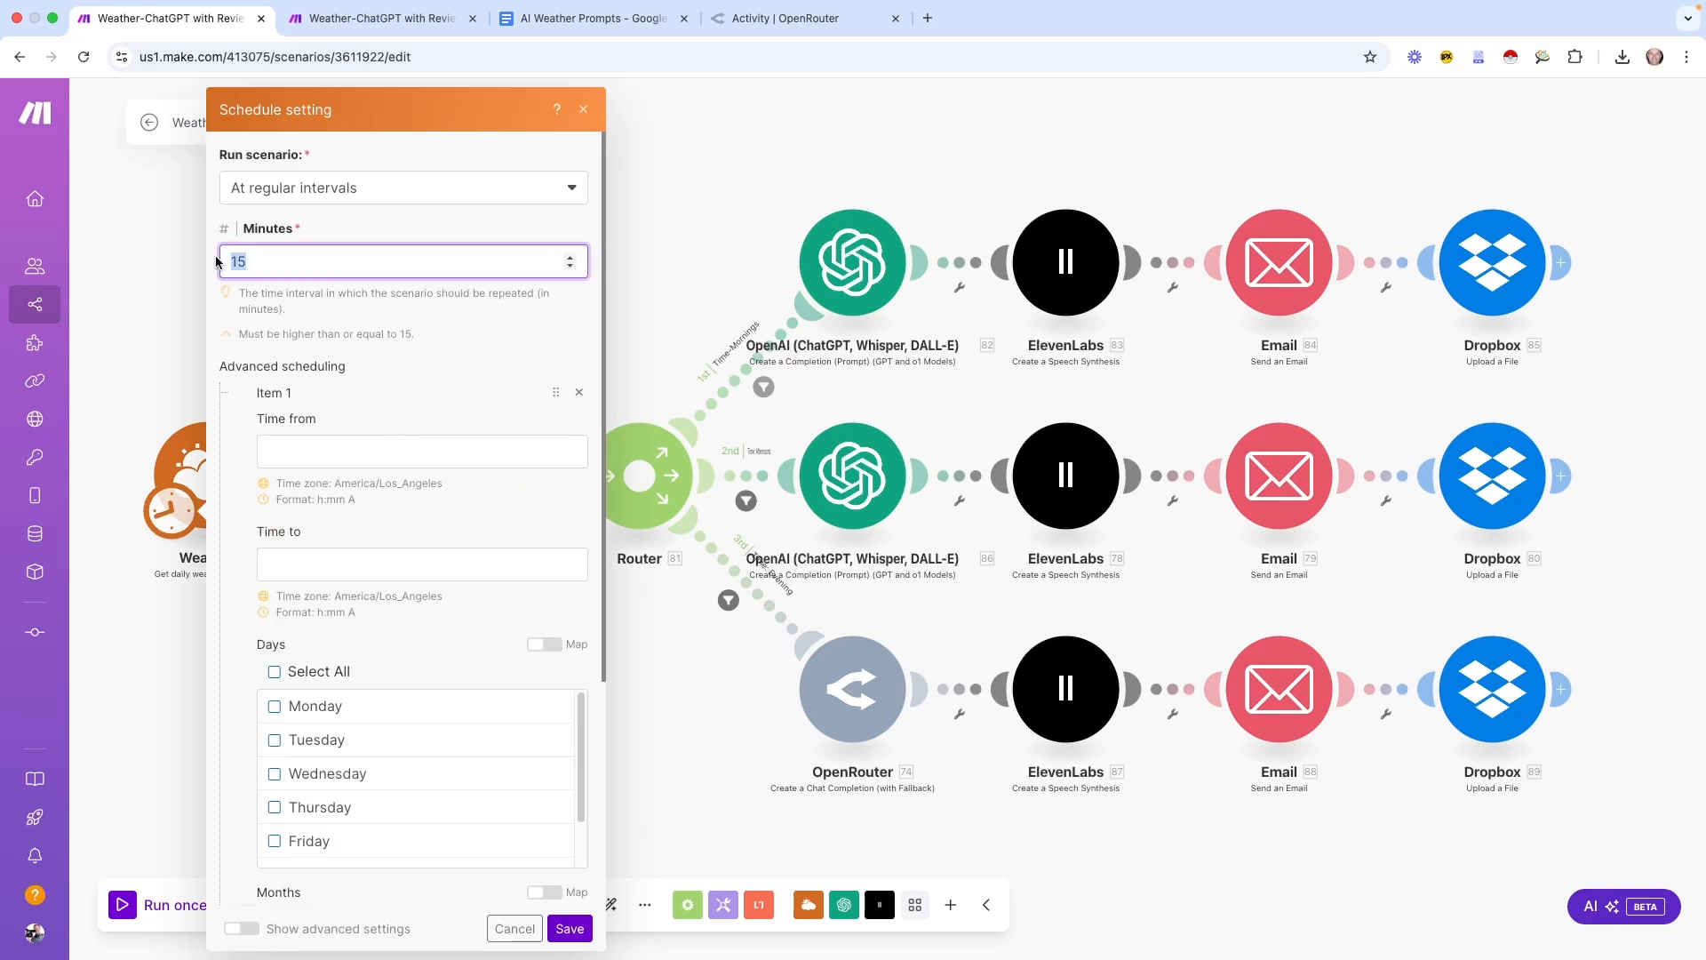
type("300")
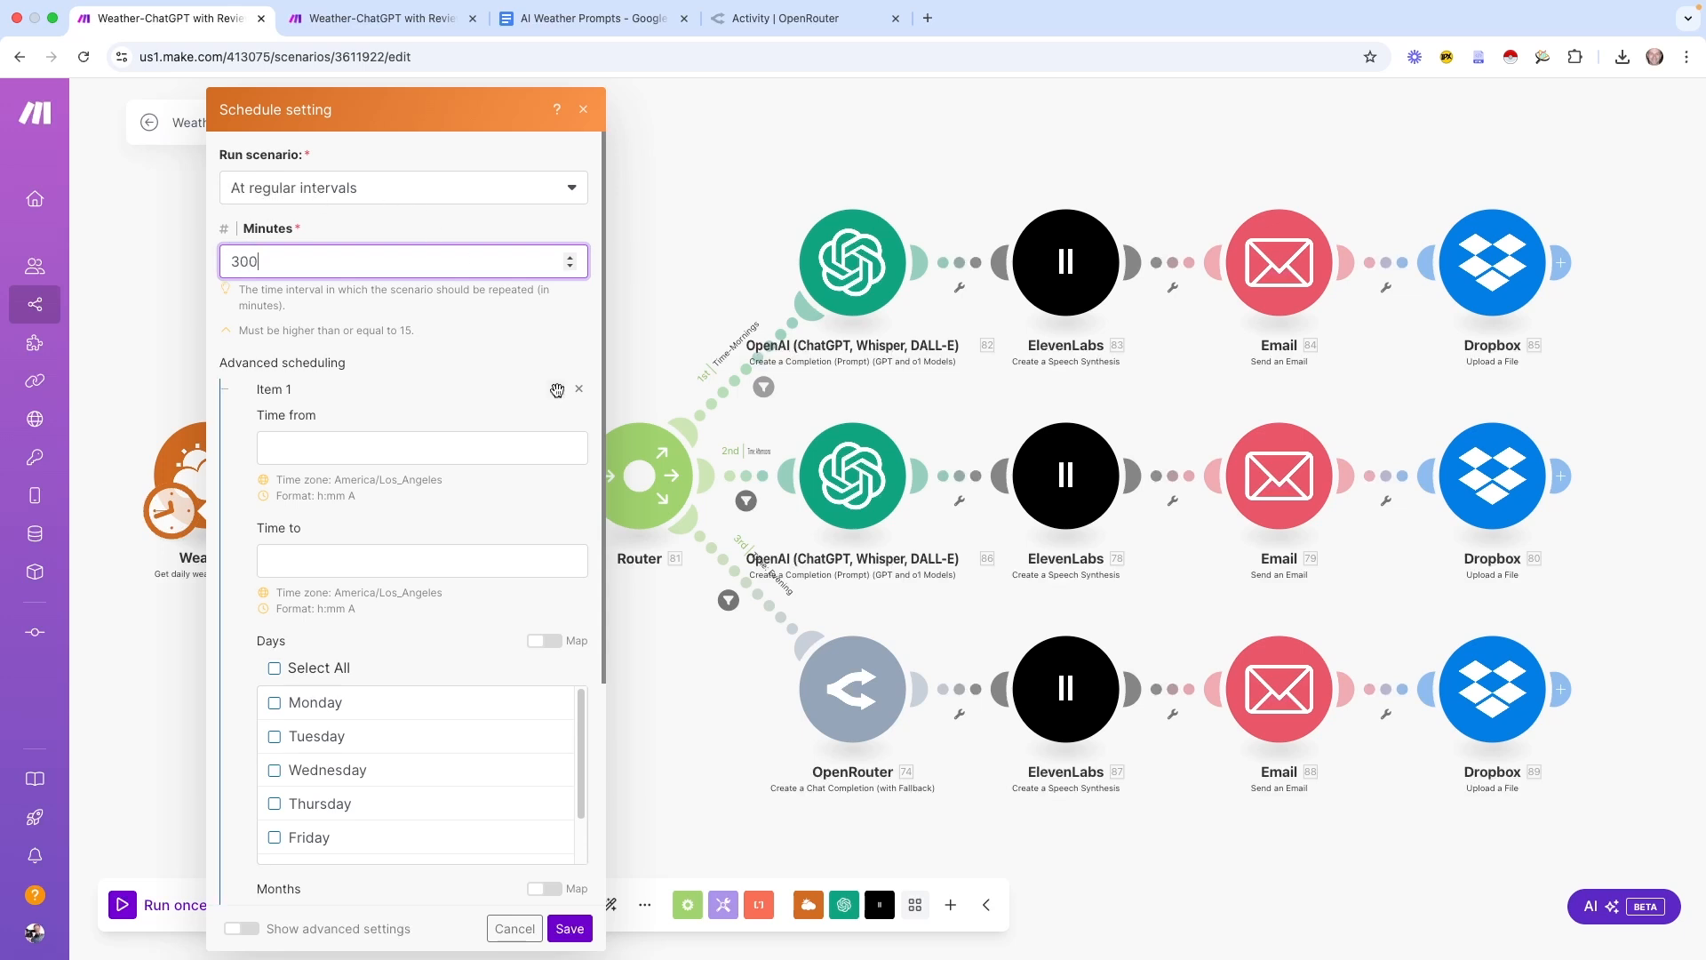
scroll(404, 479, "down", 5)
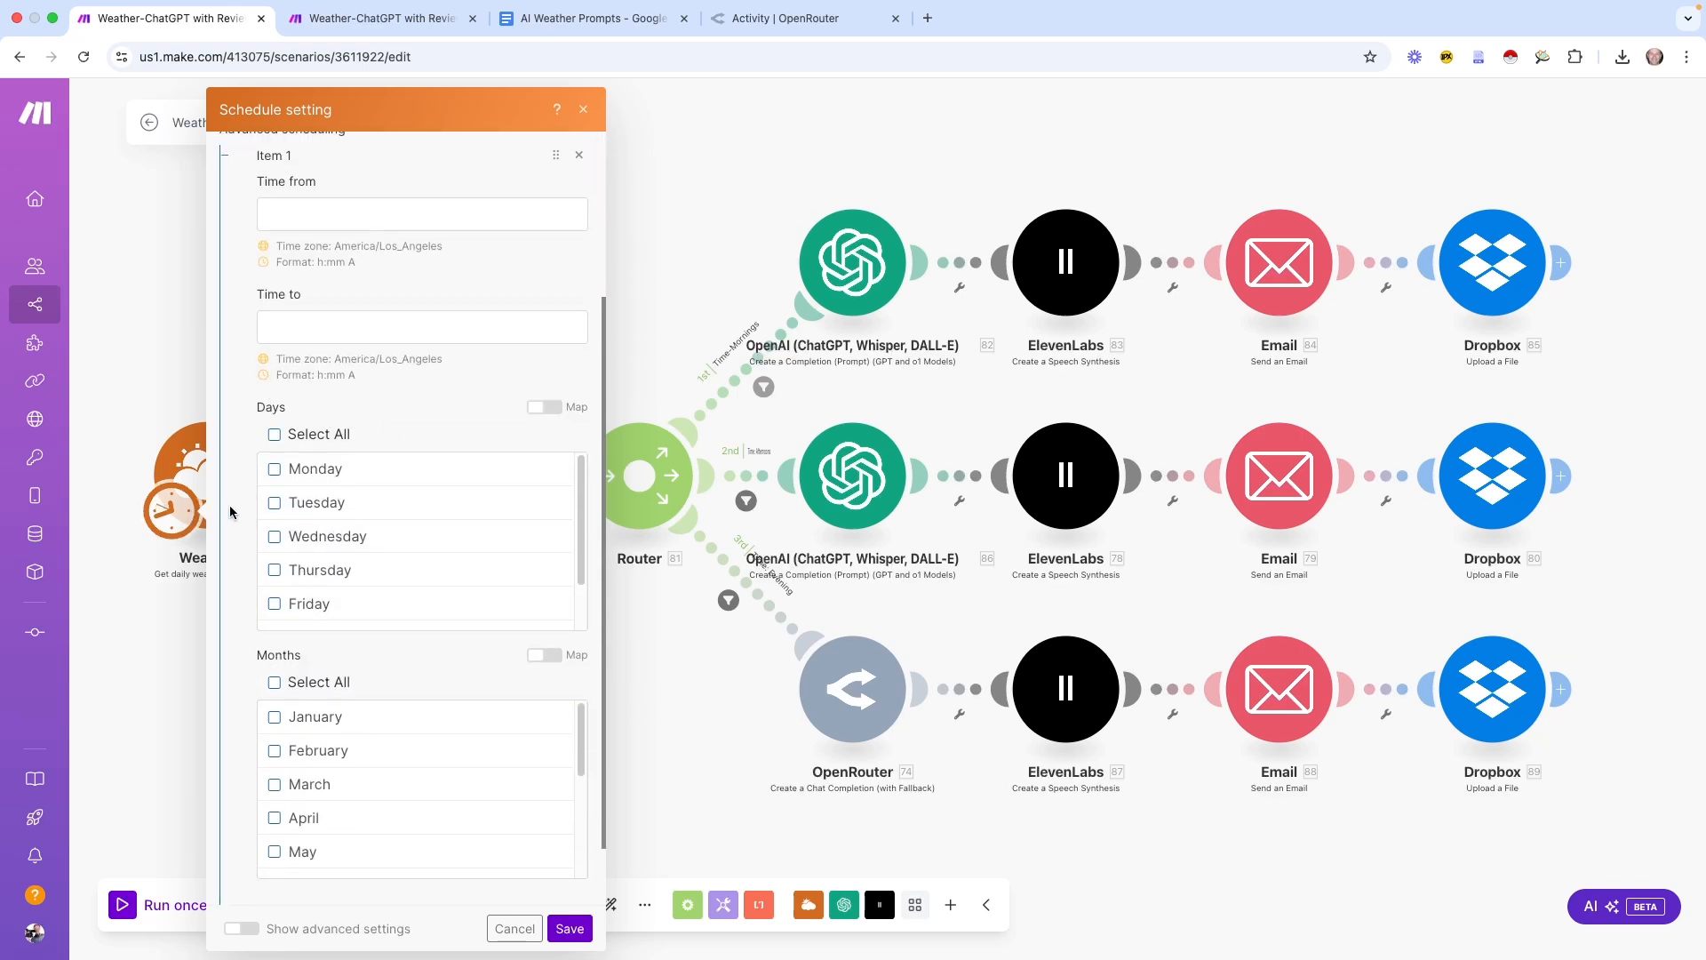
scroll(445, 667, "down", 2)
left_click(569, 928)
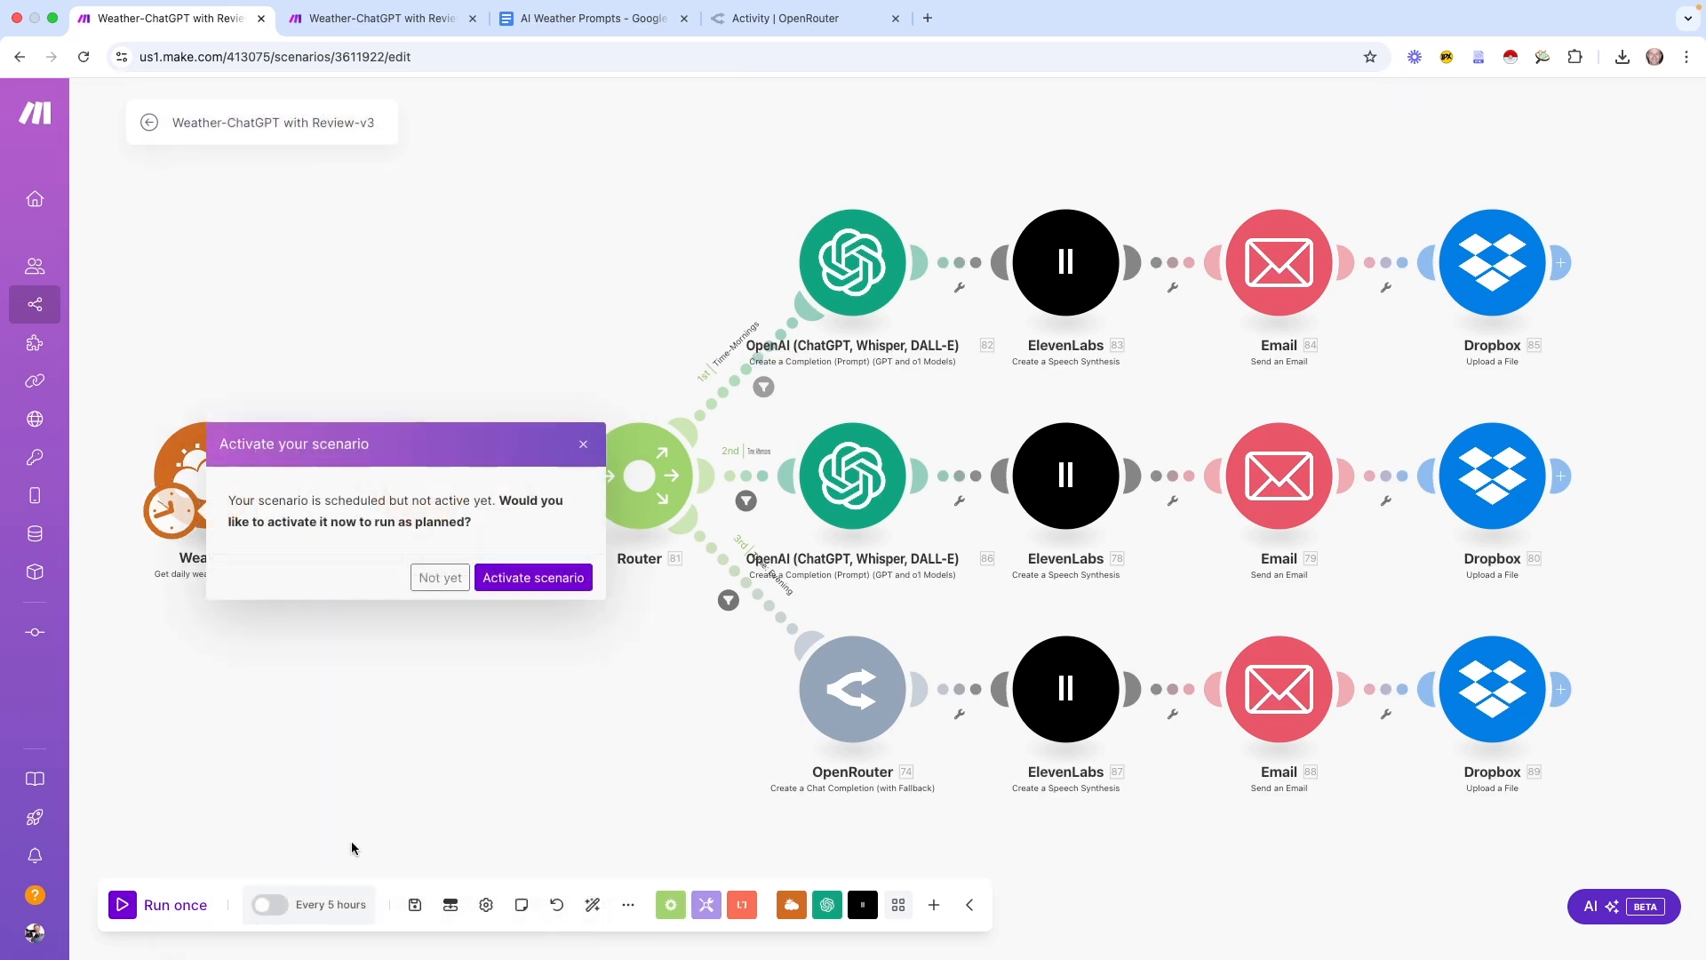
Activate the scenario, save it, and glance at the first route's filter without changes
left_click(561, 586)
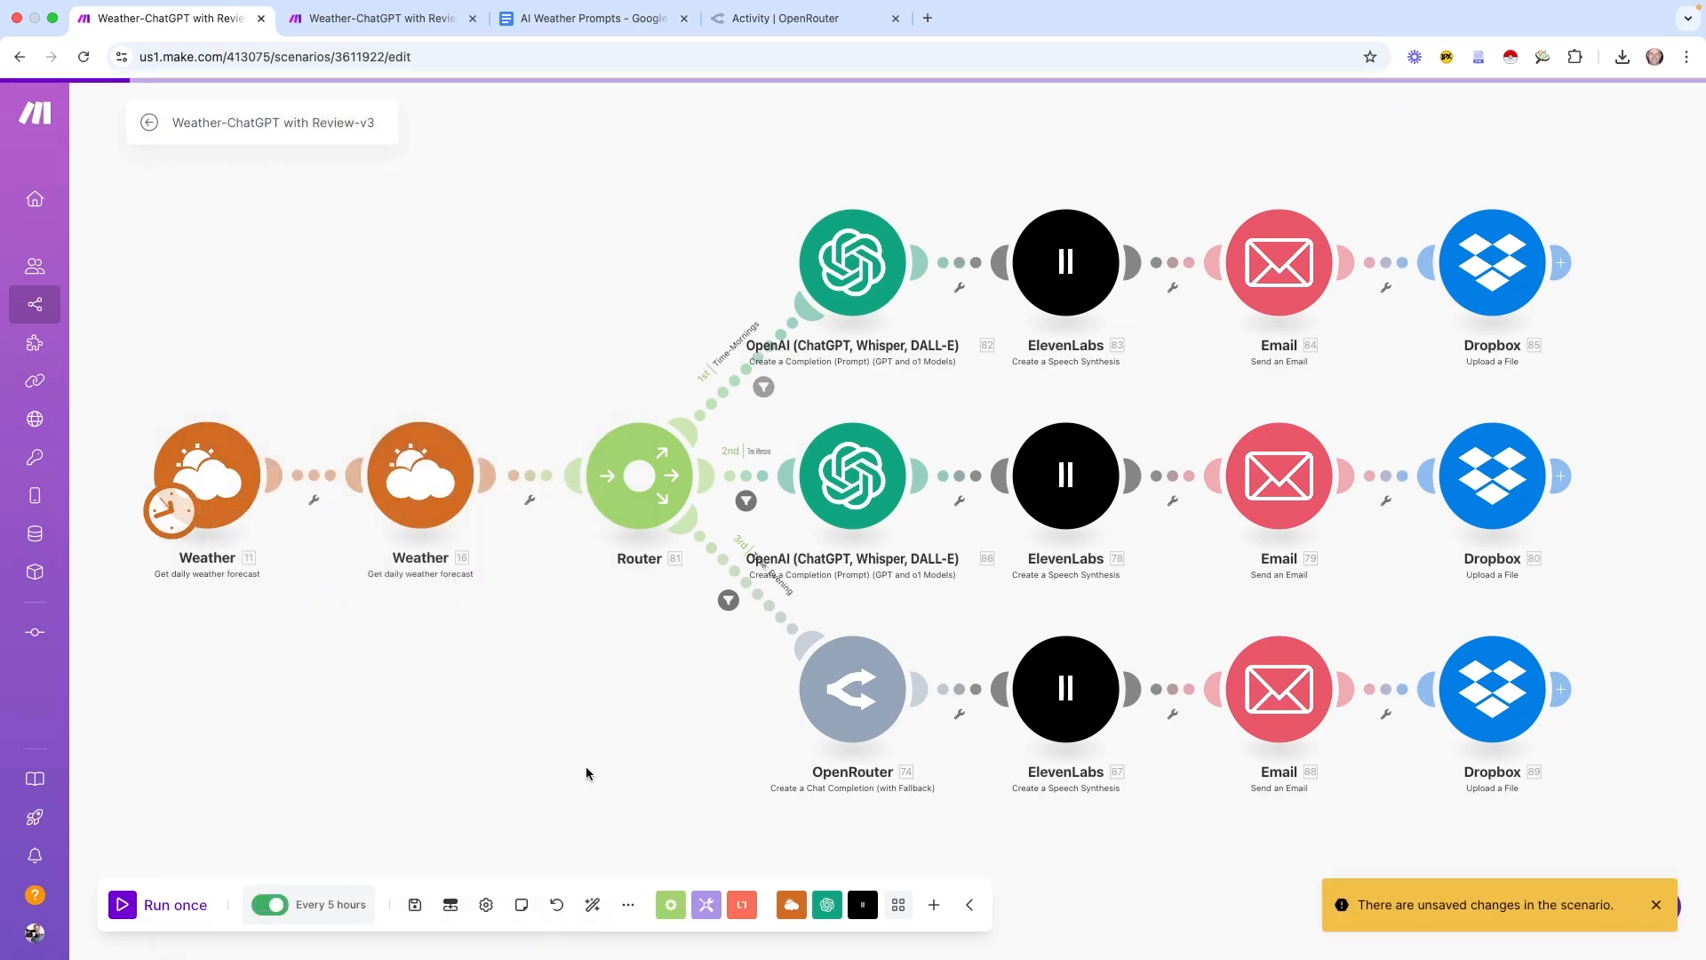
key("super+s")
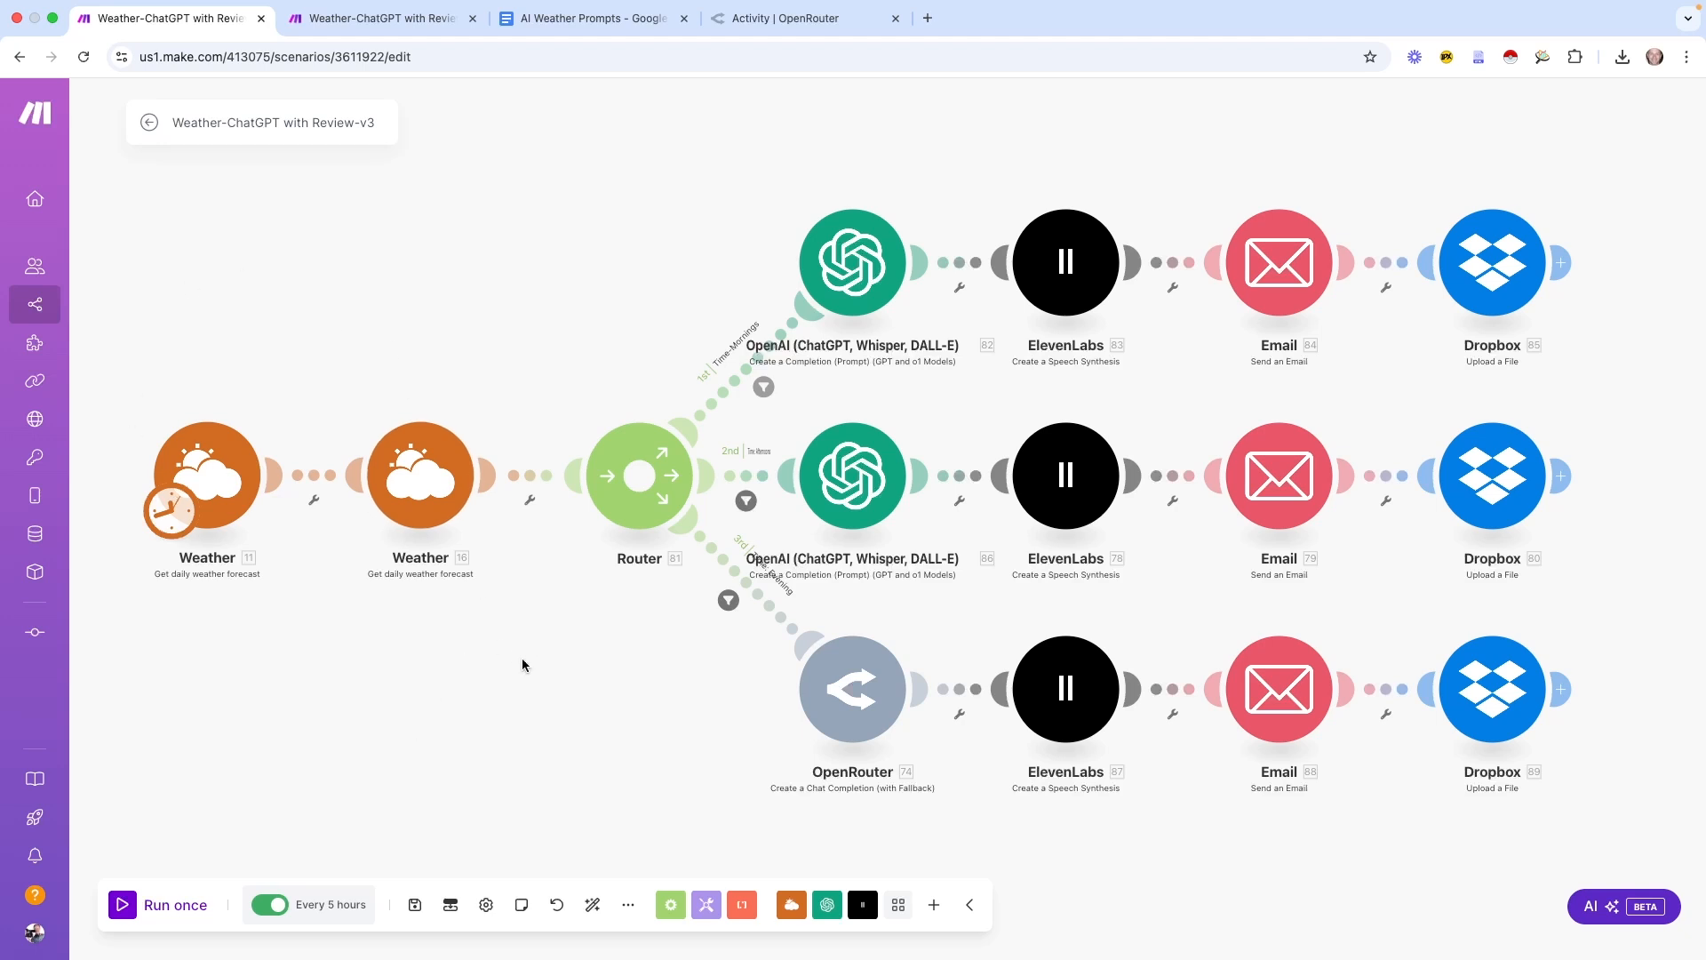
left_click(764, 387)
left_click(1161, 106)
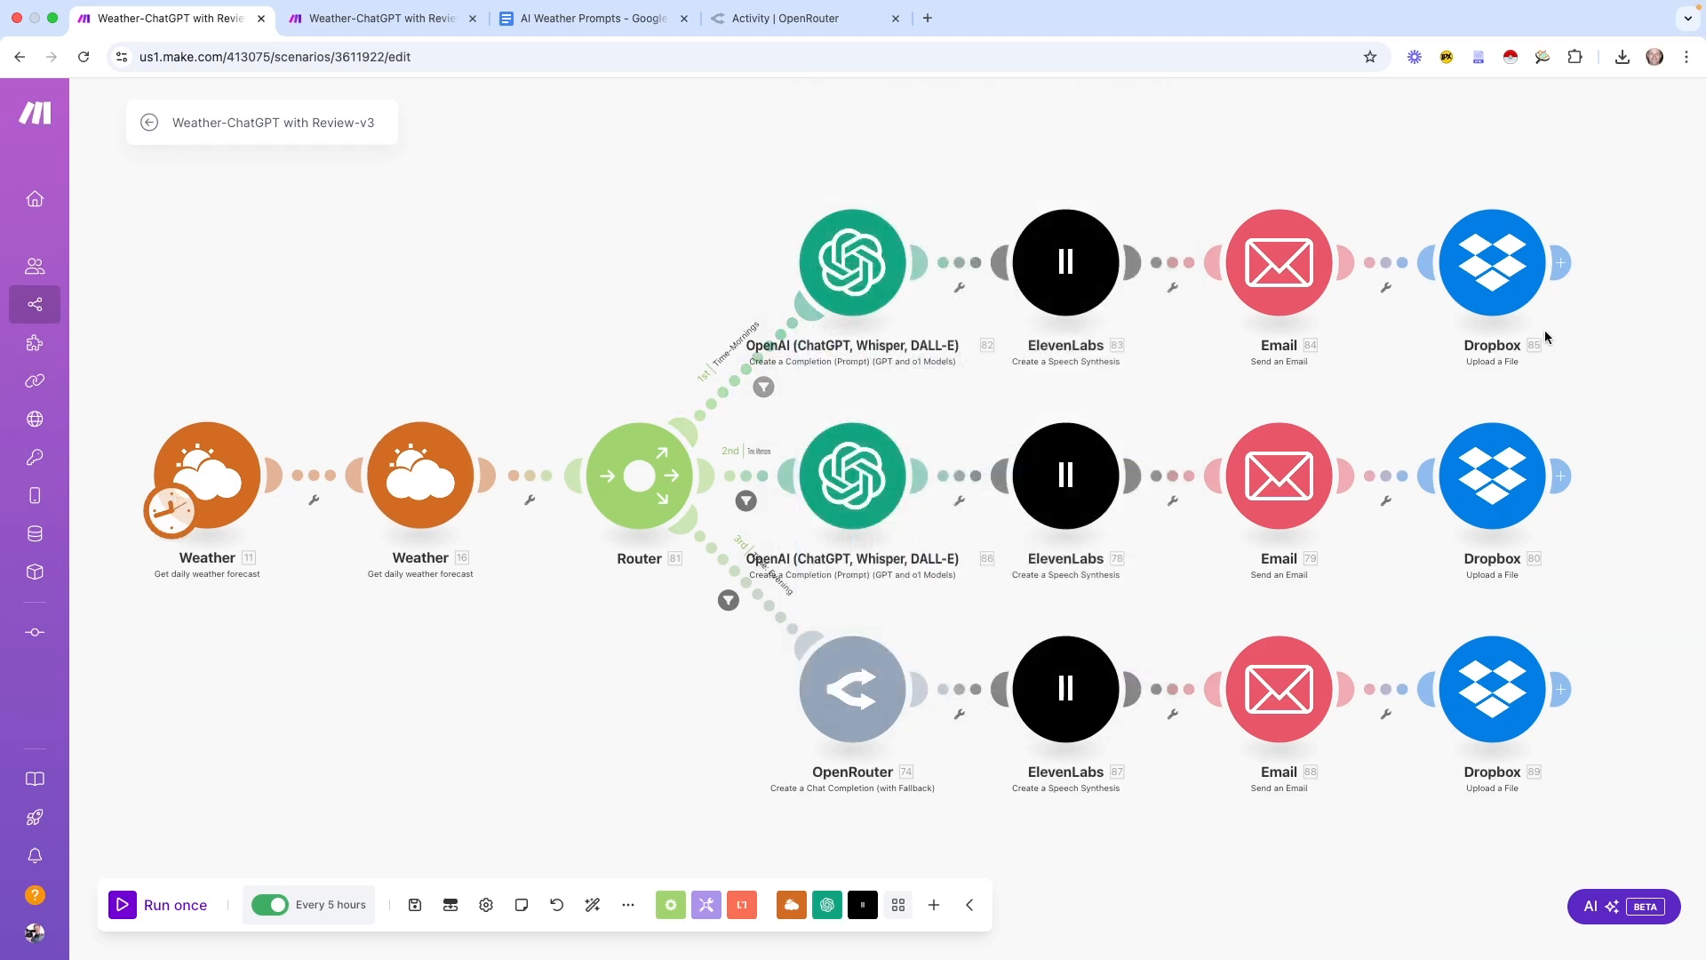
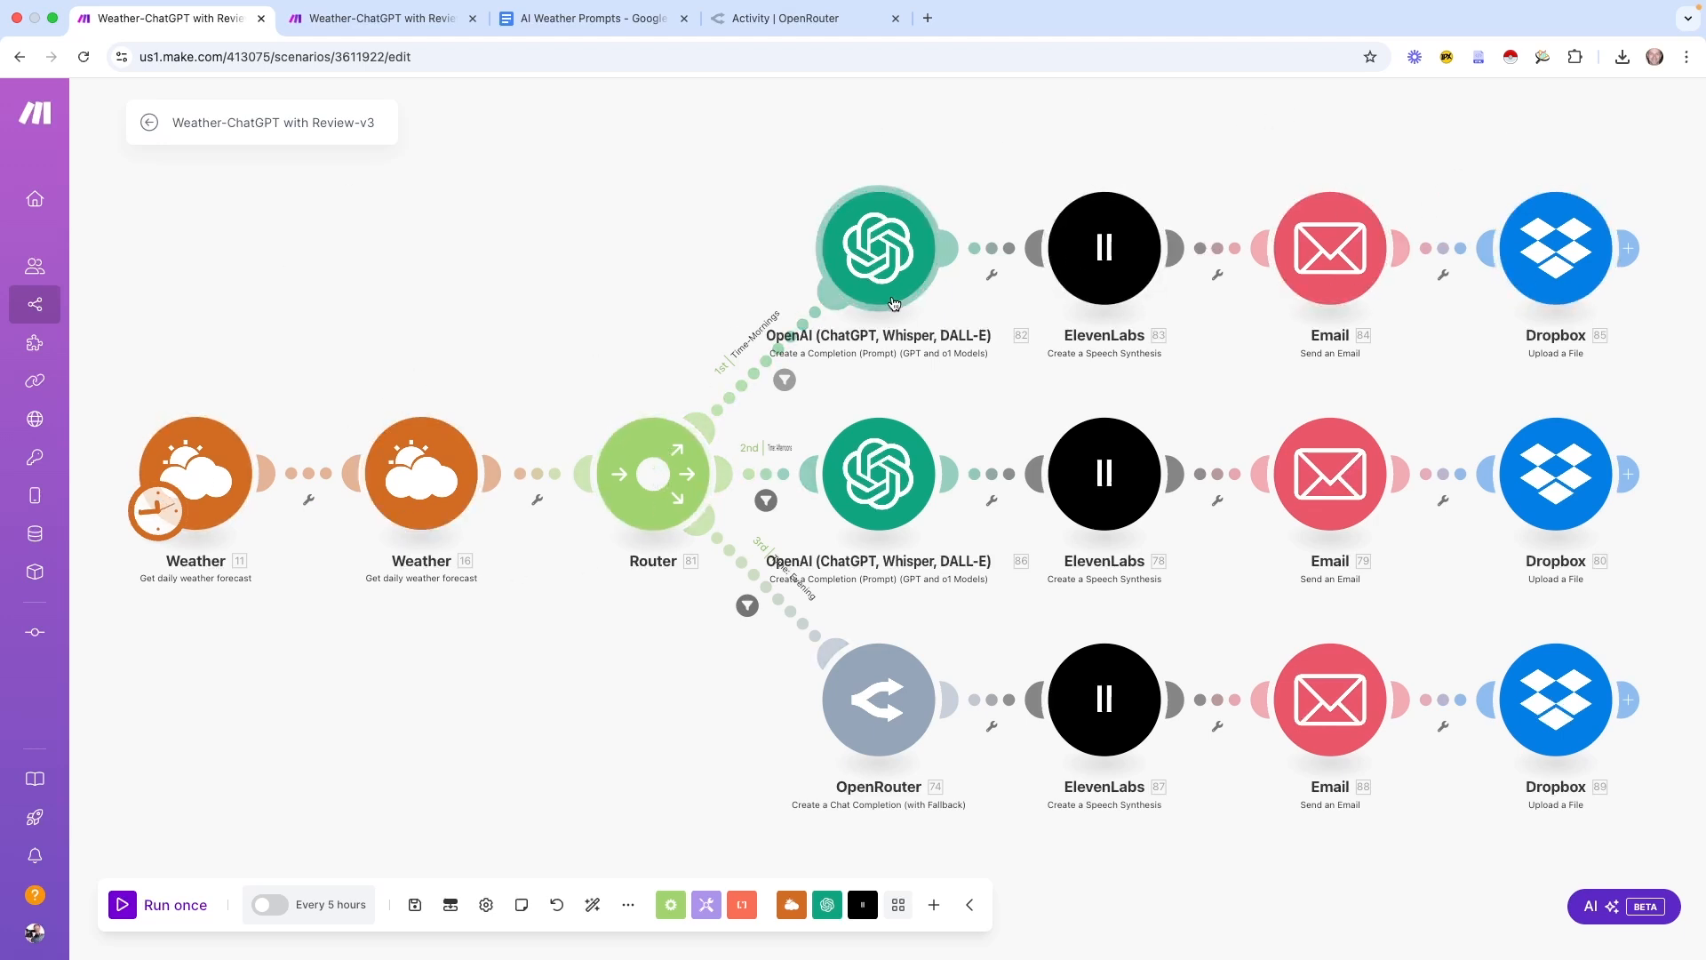
Leave the scenario editor and return to the All scenarios list
left_click(149, 125)
left_click(114, 113)
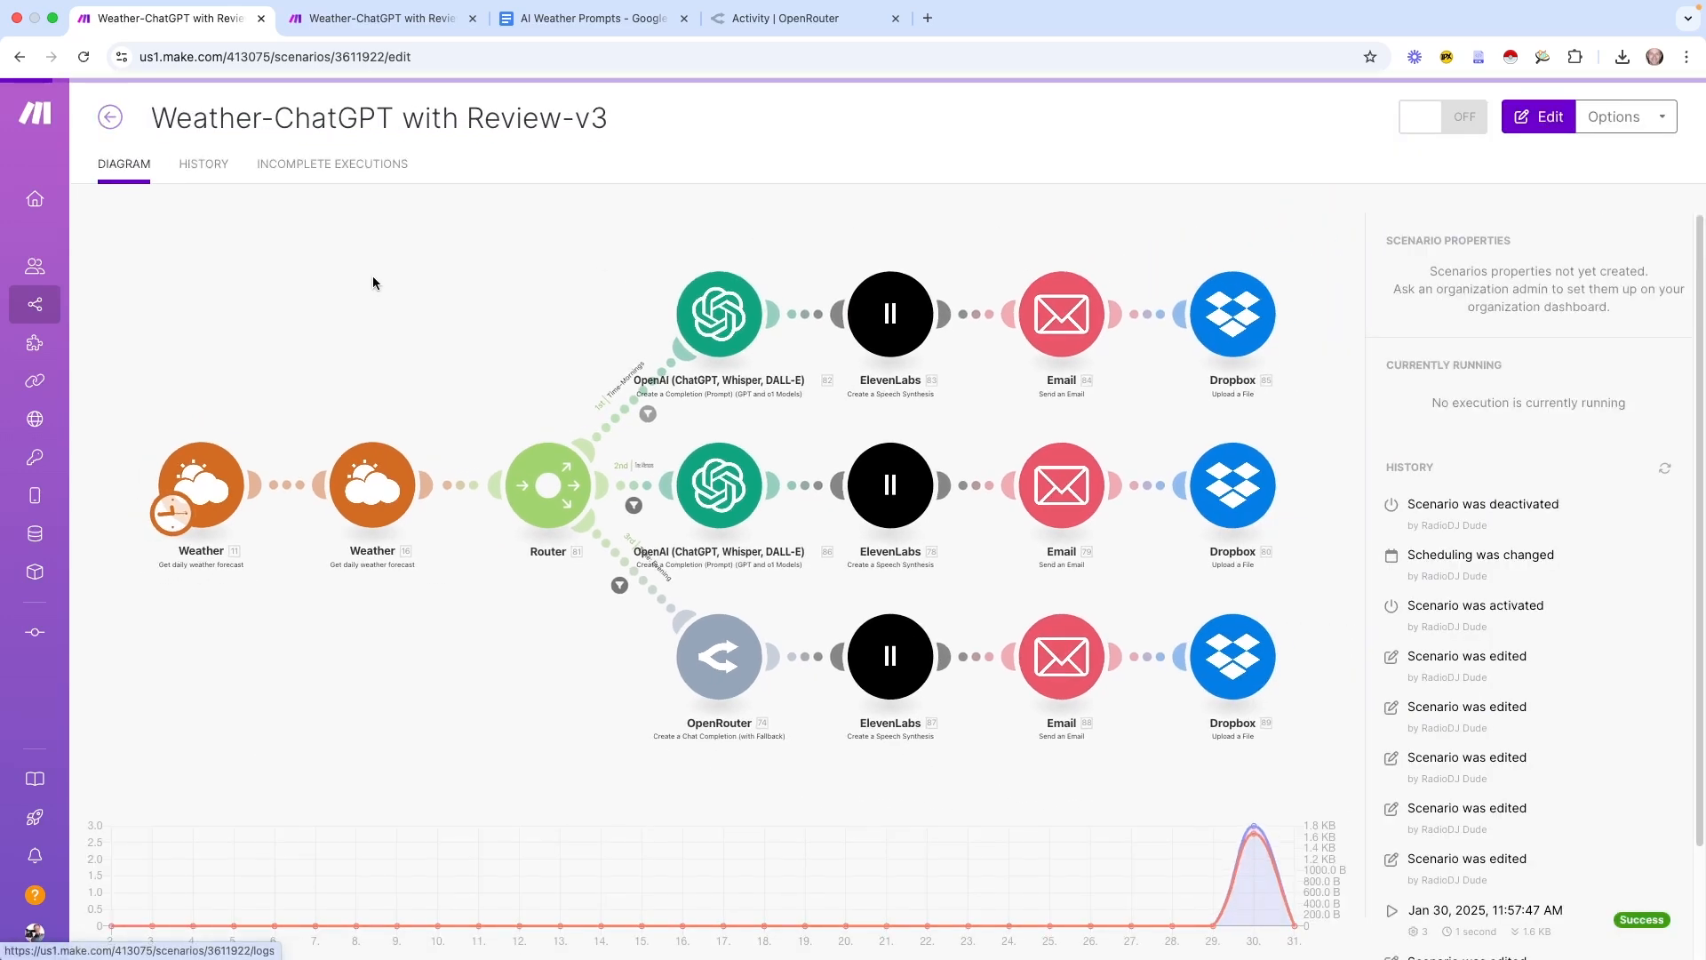
scroll(835, 673, "down", 20)
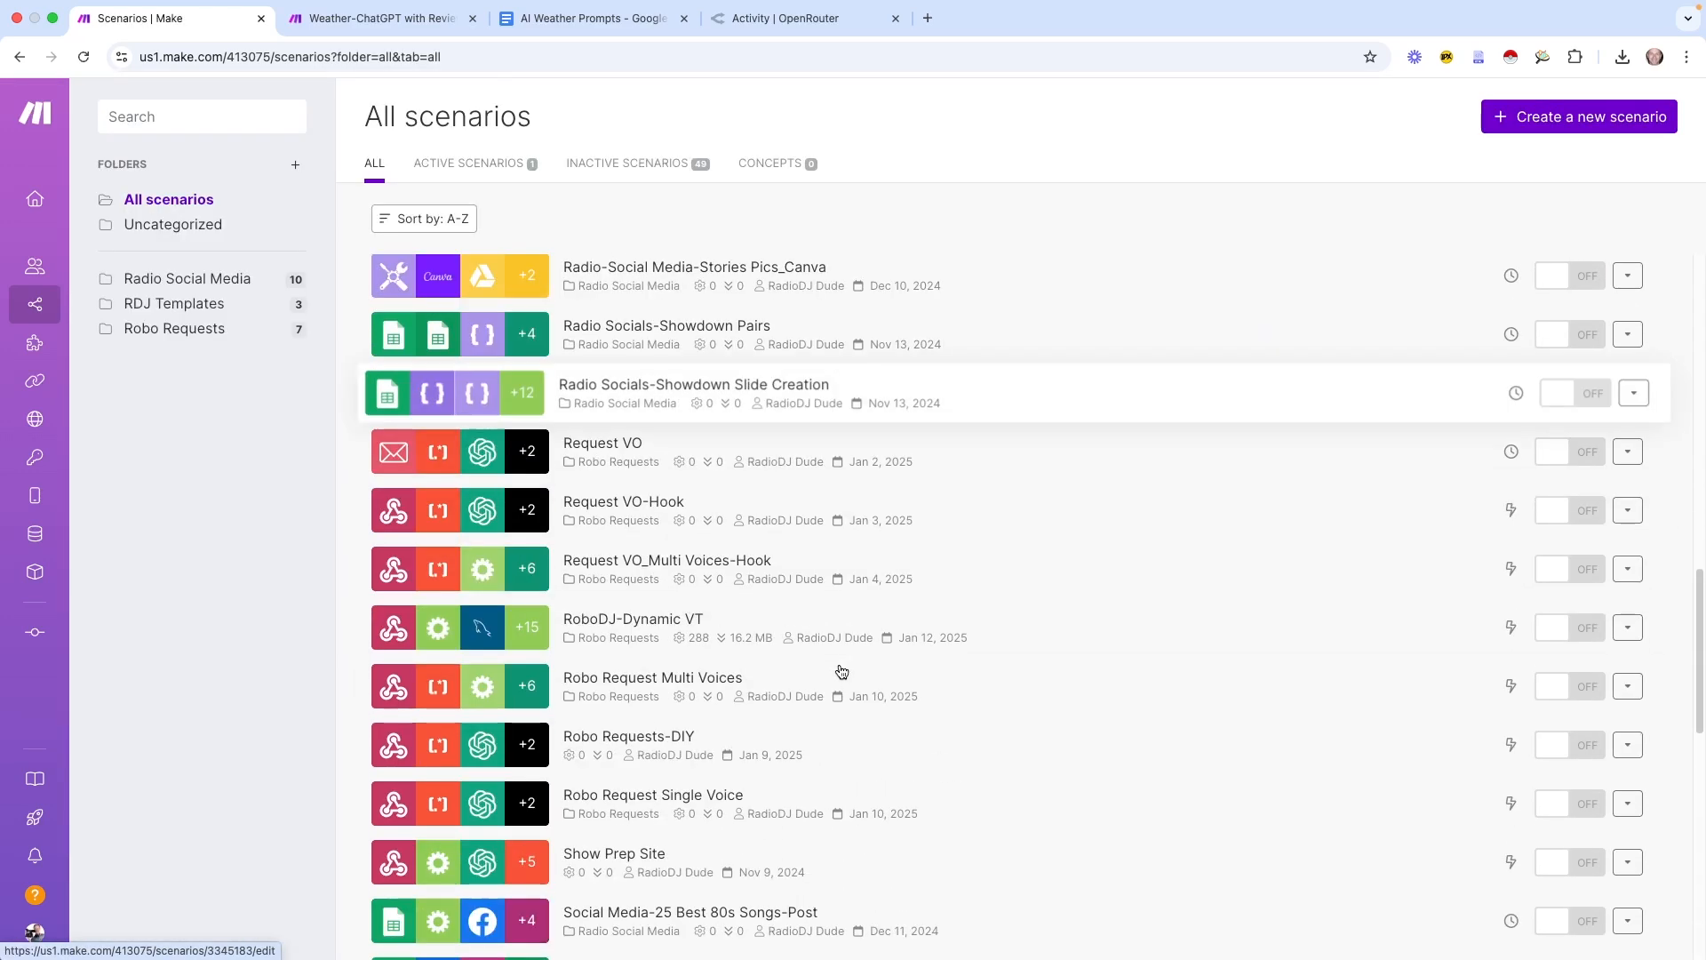
scroll(837, 673, "down", 10)
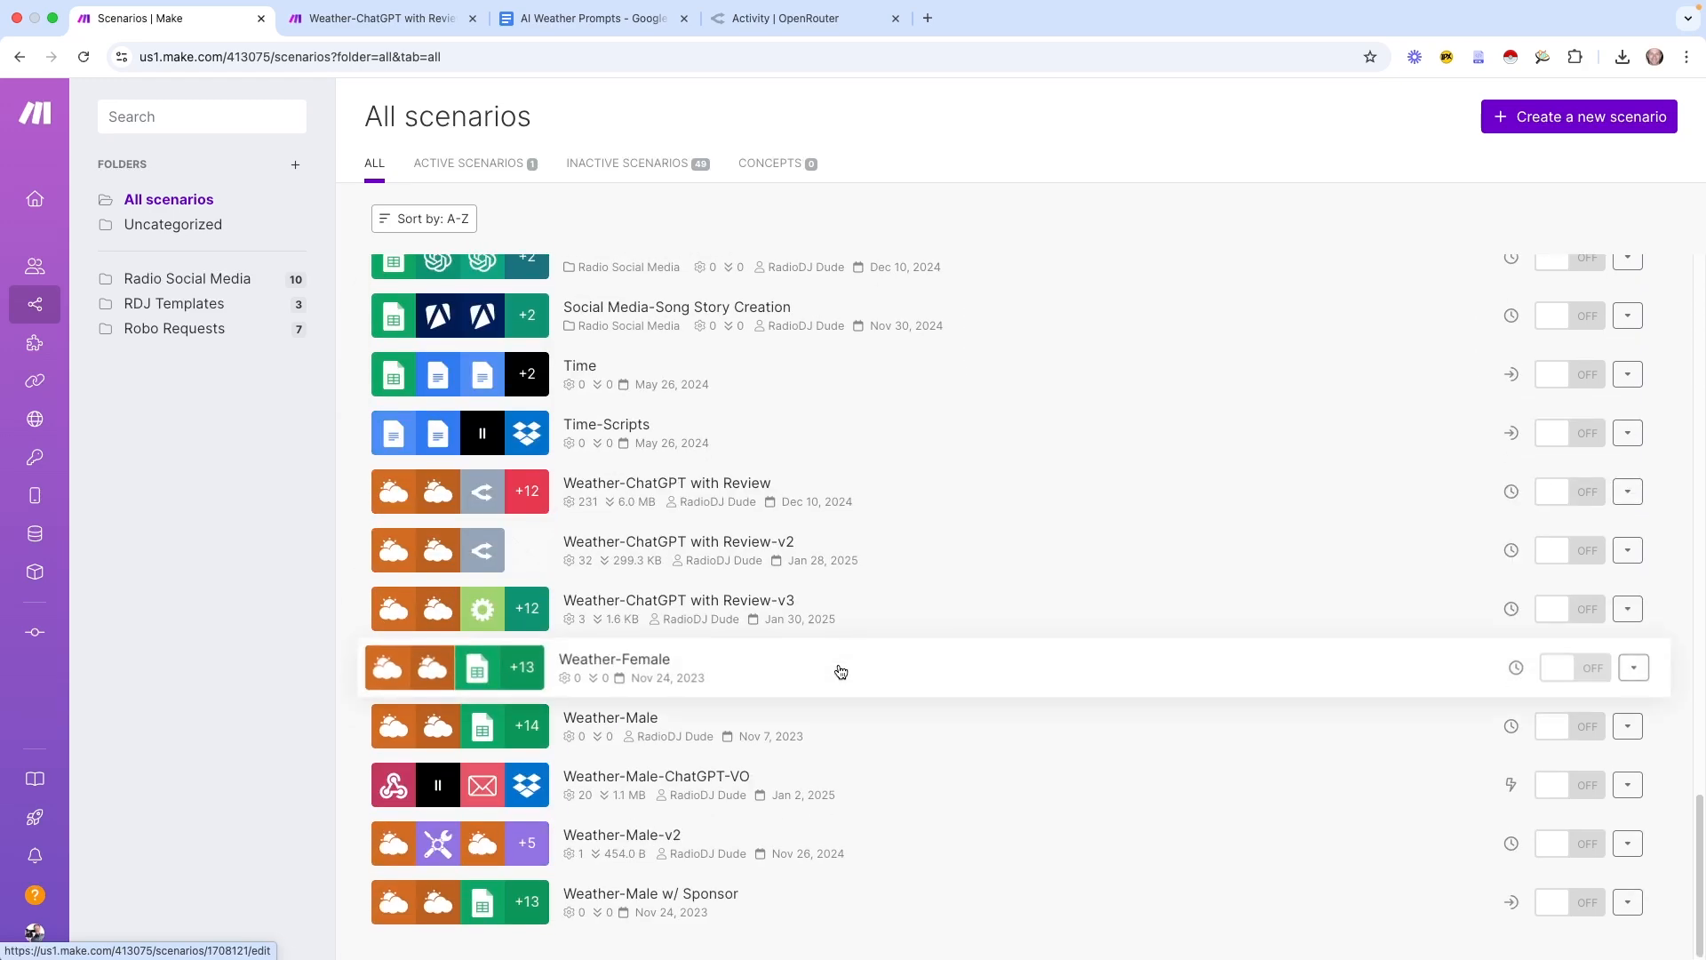
Open the Weather-Male-ChatGPT-VO scenario, recentre its modules, and enter 1000 ÷ 30 in Calculator
left_click(870, 727)
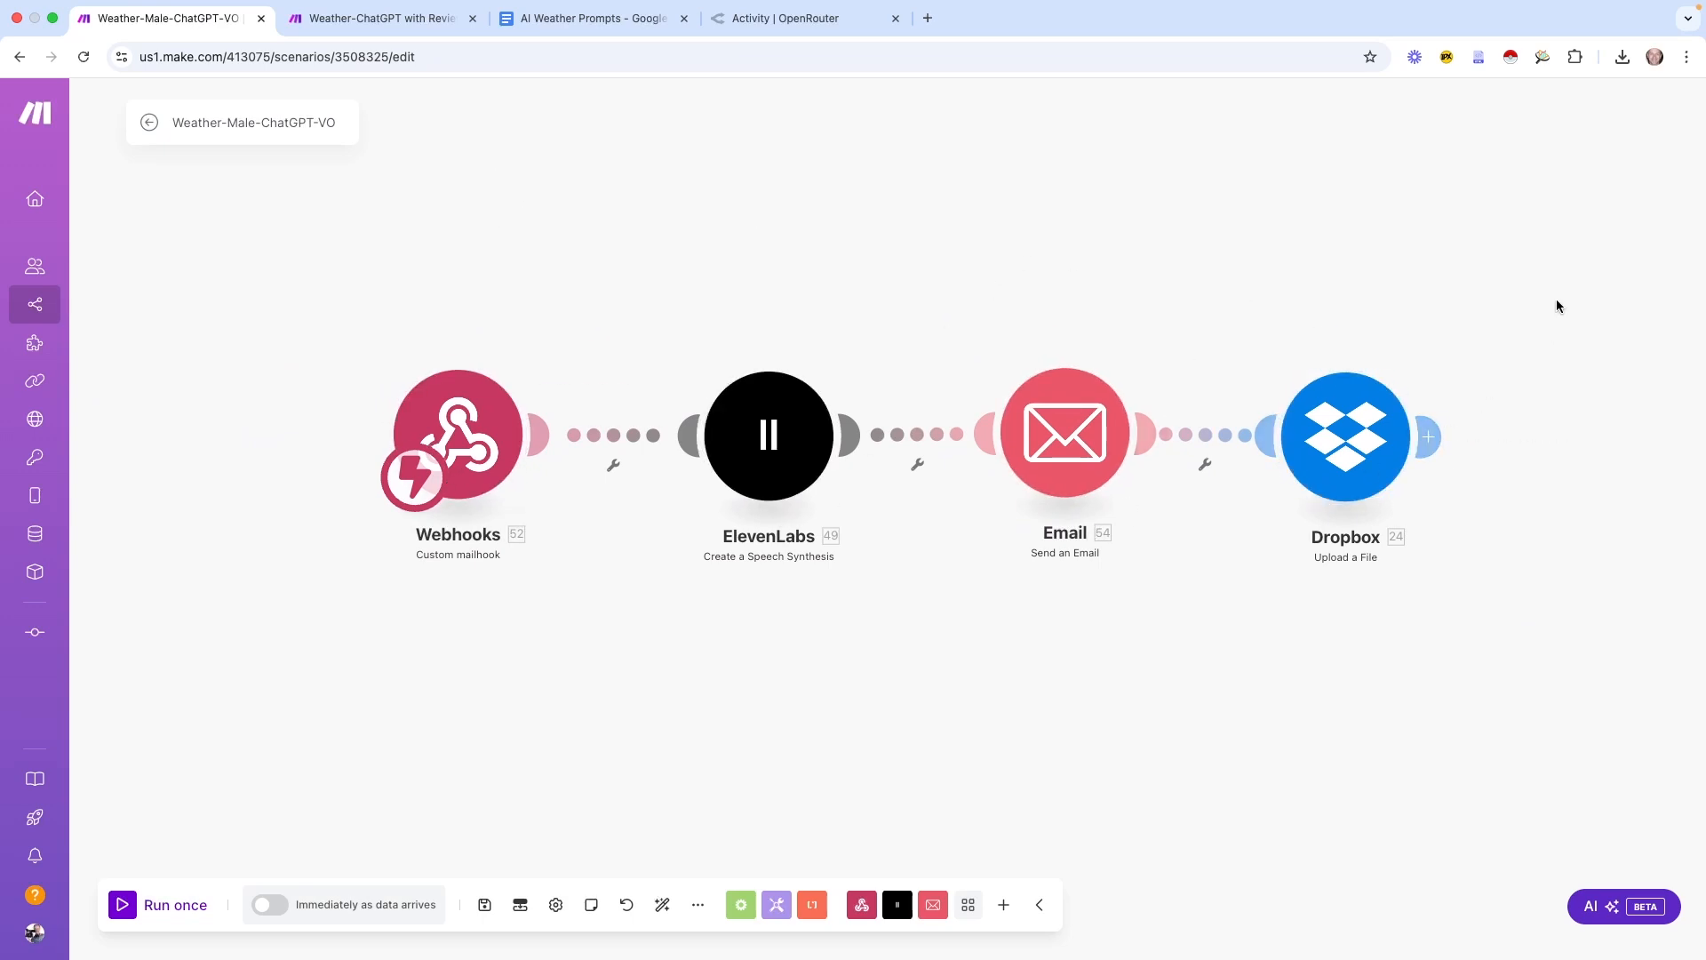
left_click_drag(1541, 360, 1533, 307)
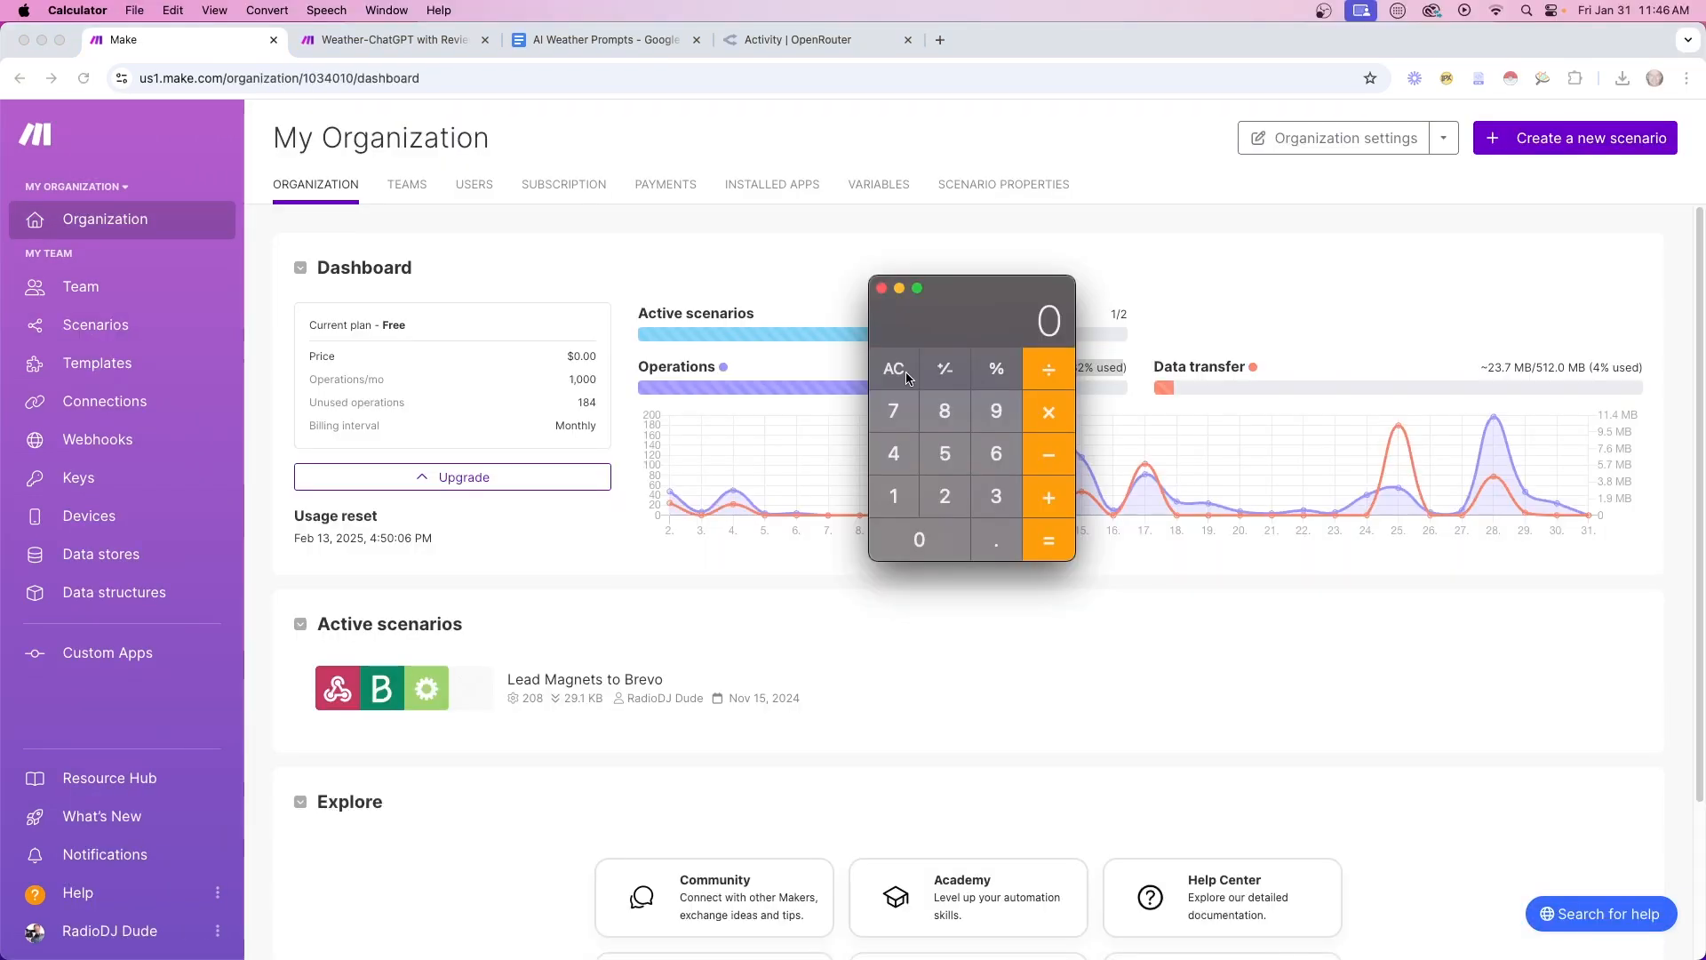
type("10")
type("3=1000/30=")
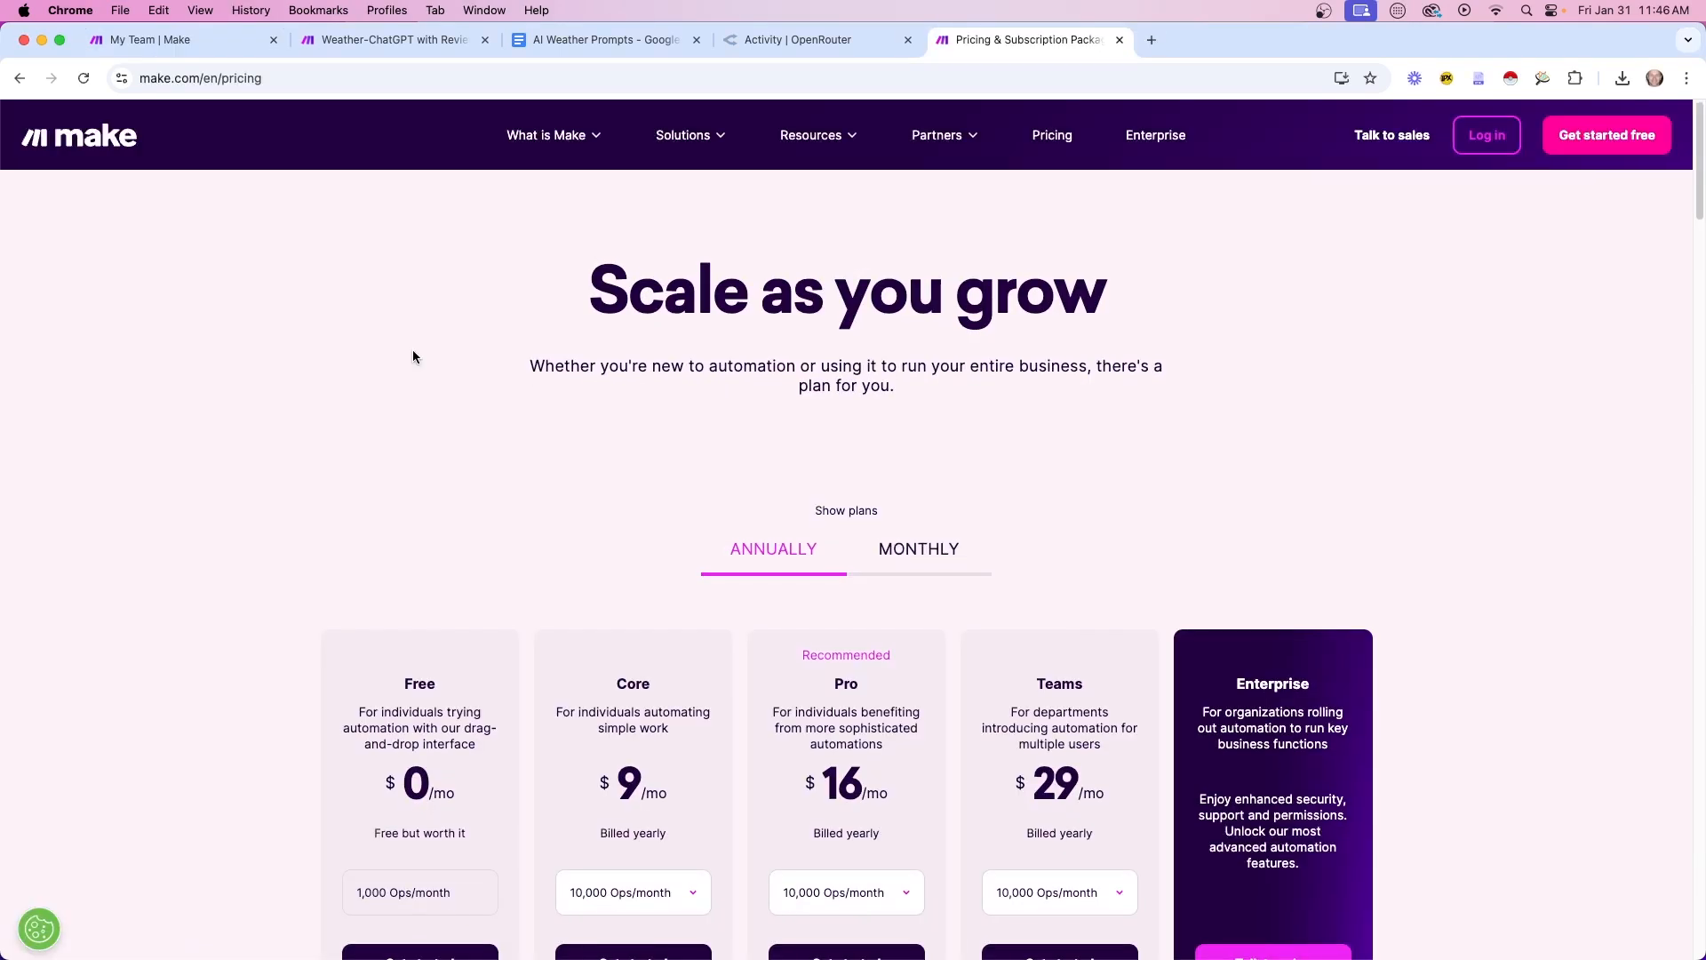
Scroll down the Make pricing page toward the plan cards
scroll(413, 347, "down", 5)
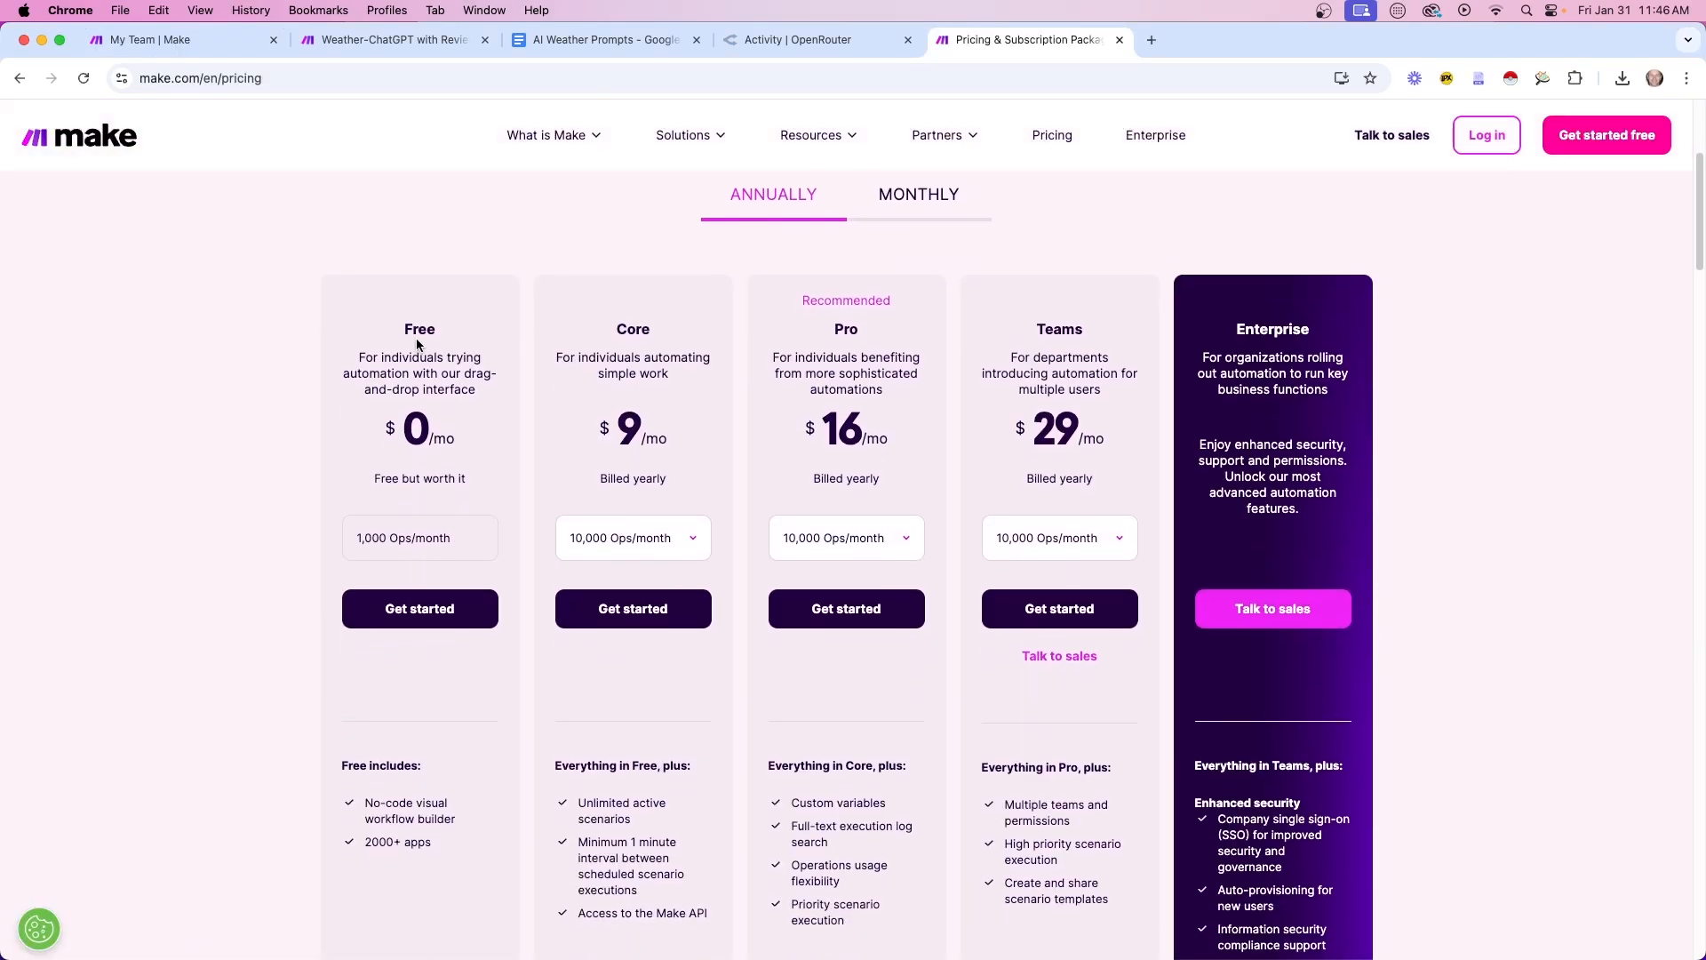
Scroll to the plan cards and highlight the Free plan's 1,000 Ops/month allowance
scroll(341, 300, "down", 1)
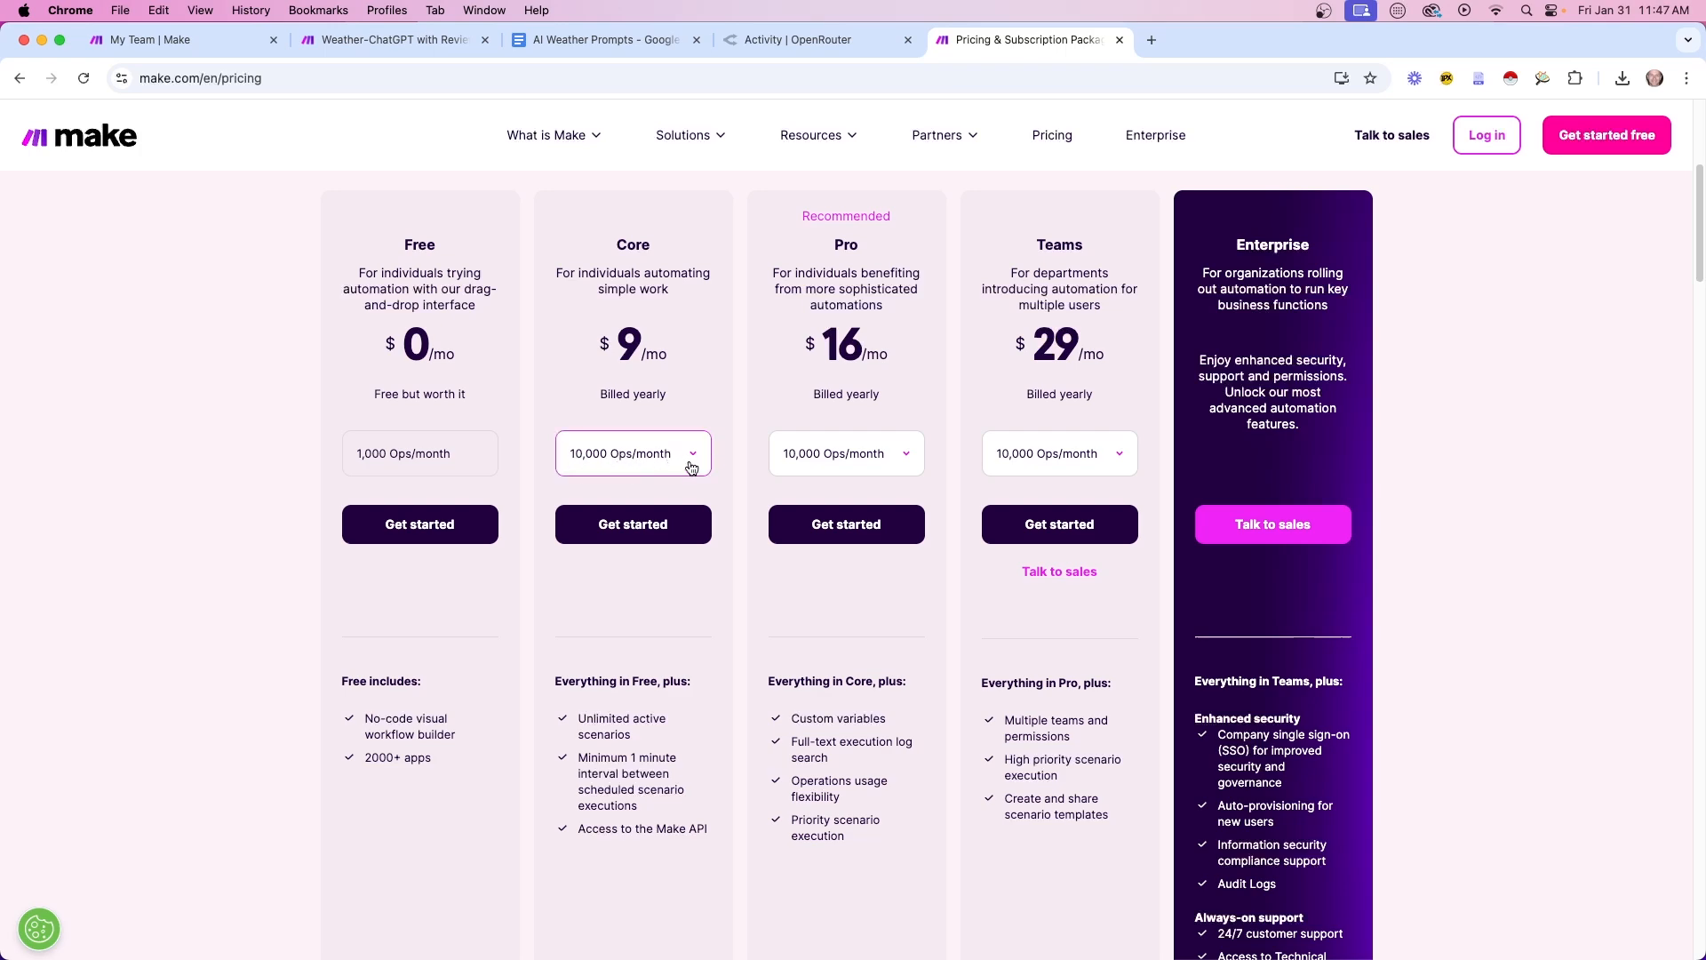
left_click_drag(402, 244, 334, 435)
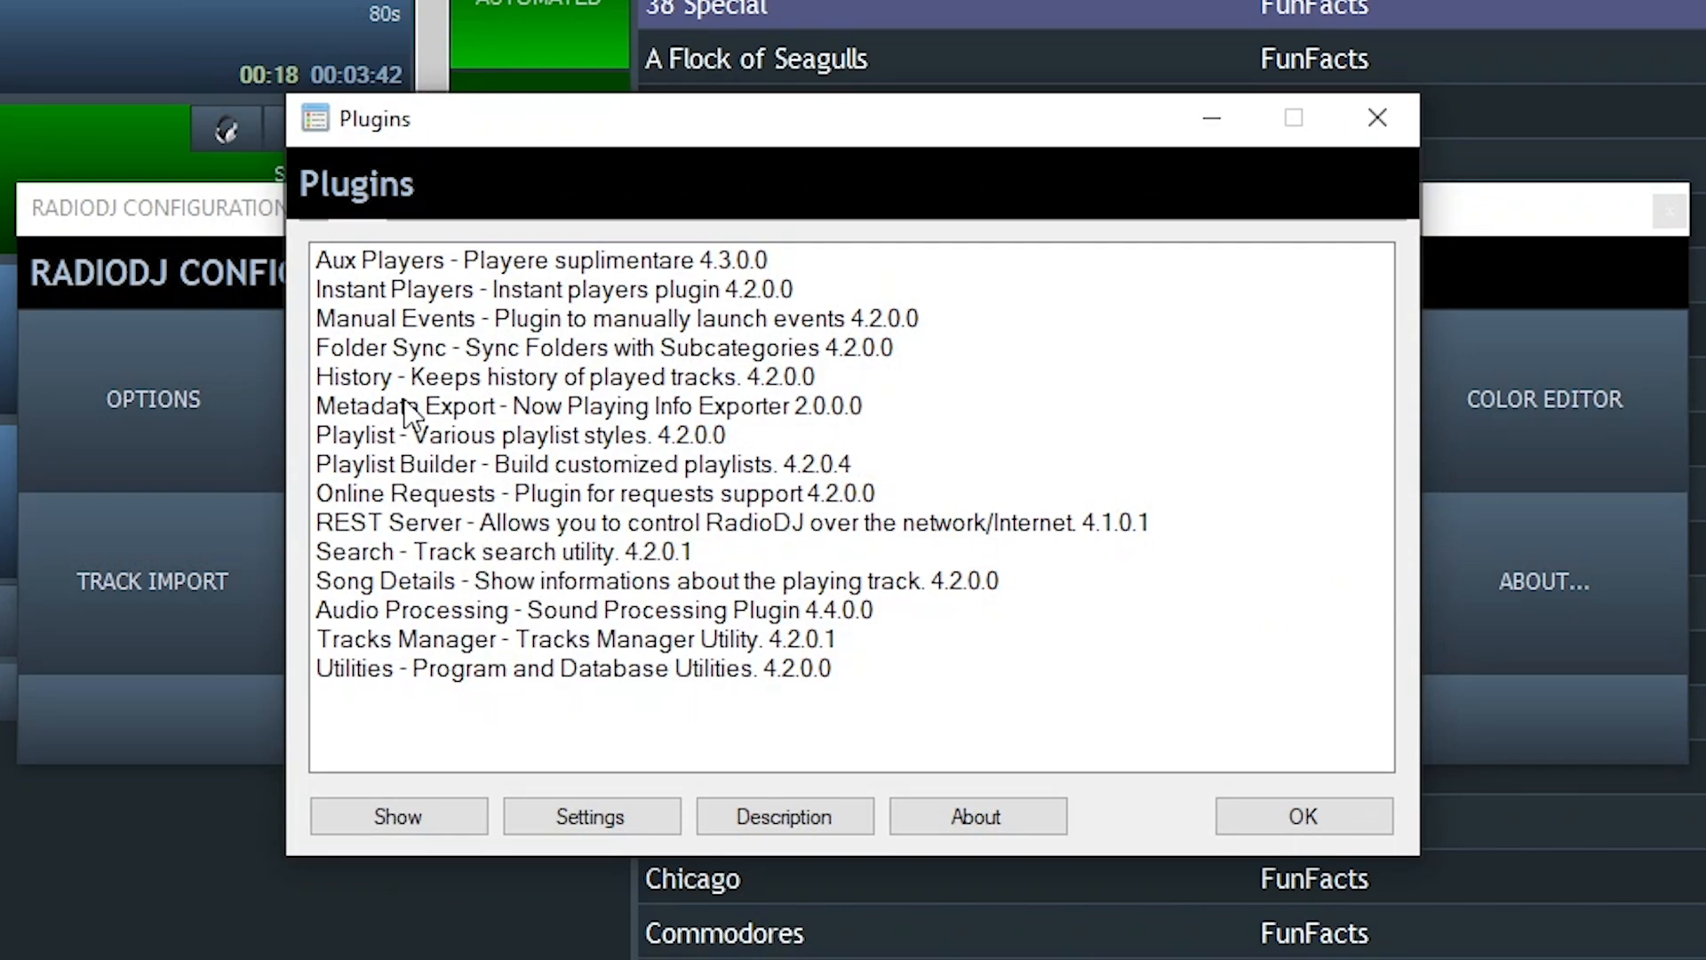
Review the Folder Sync plugin, close the plugin and configuration windows, and enlarge Tracks Manager
left_click(431, 349)
double_click(430, 349)
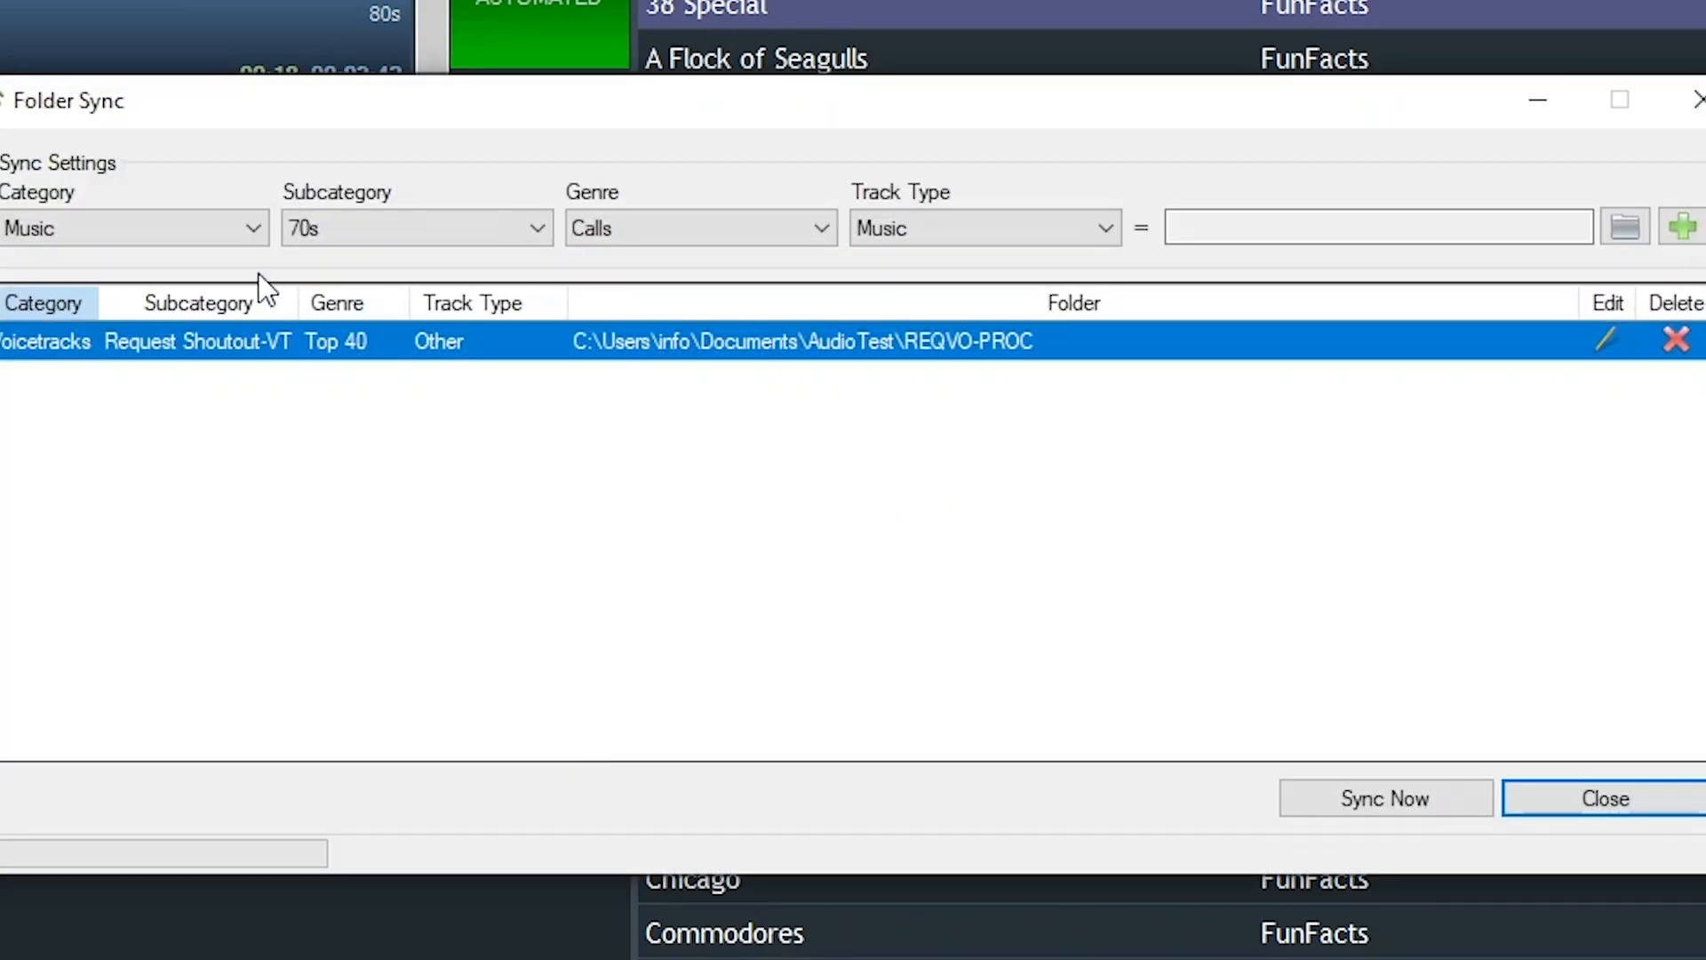
left_click(1604, 797)
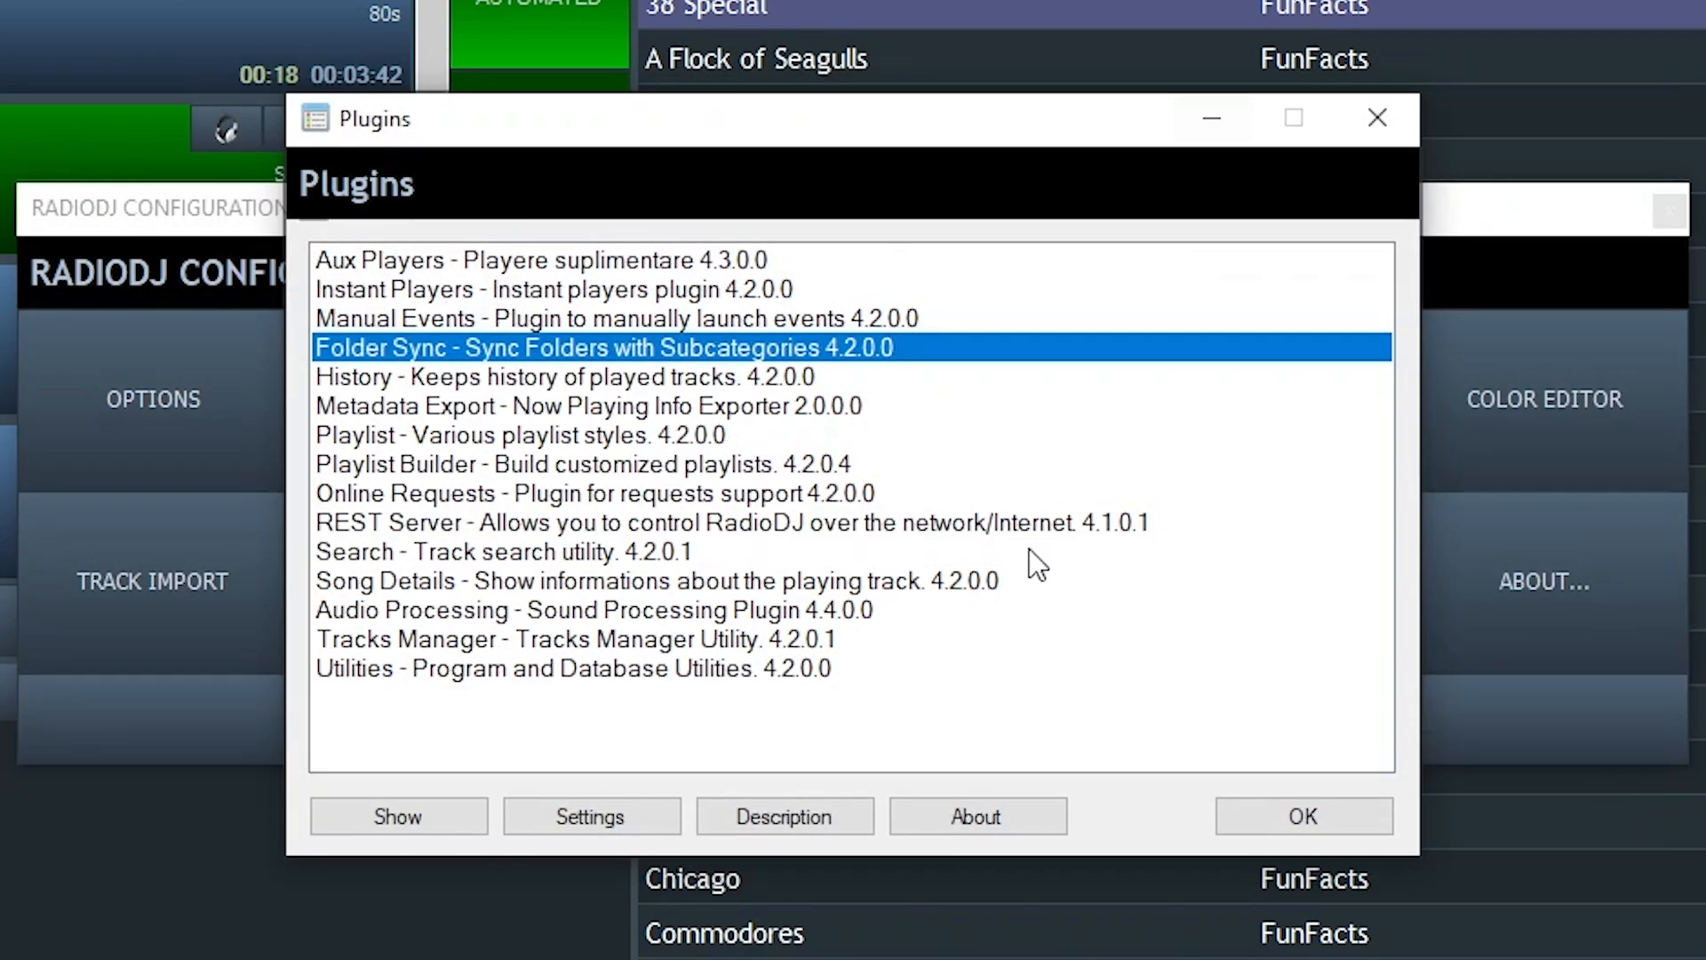
left_click(1306, 807)
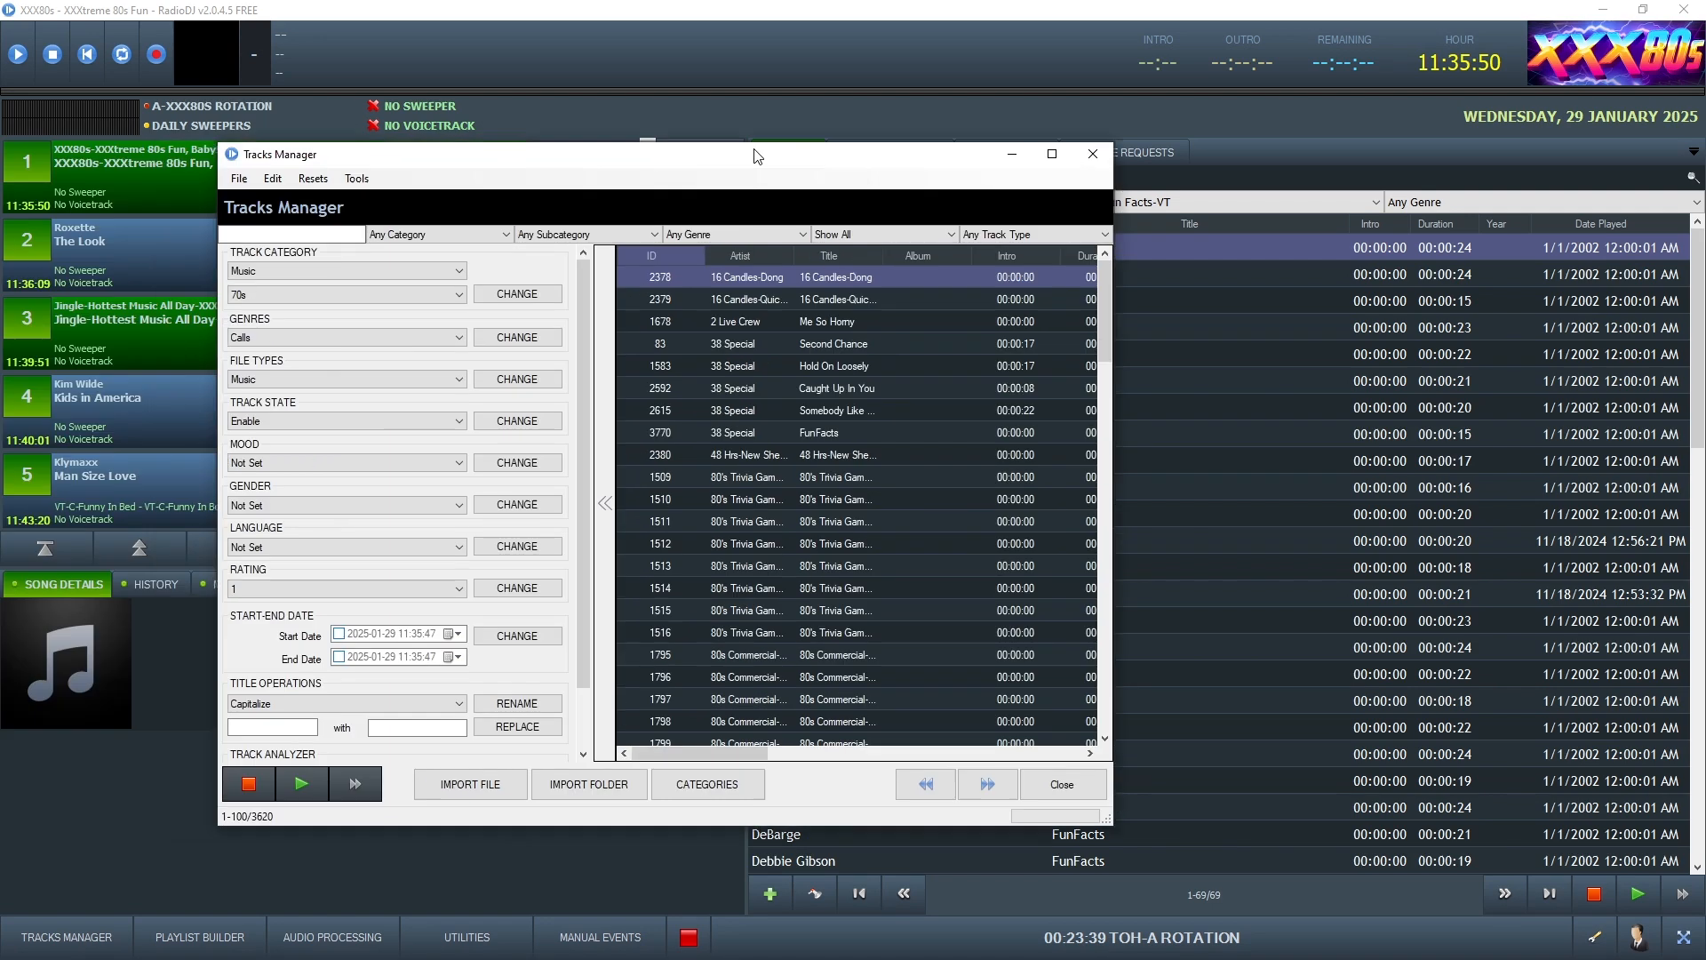
left_click_drag(754, 156, 917, 119)
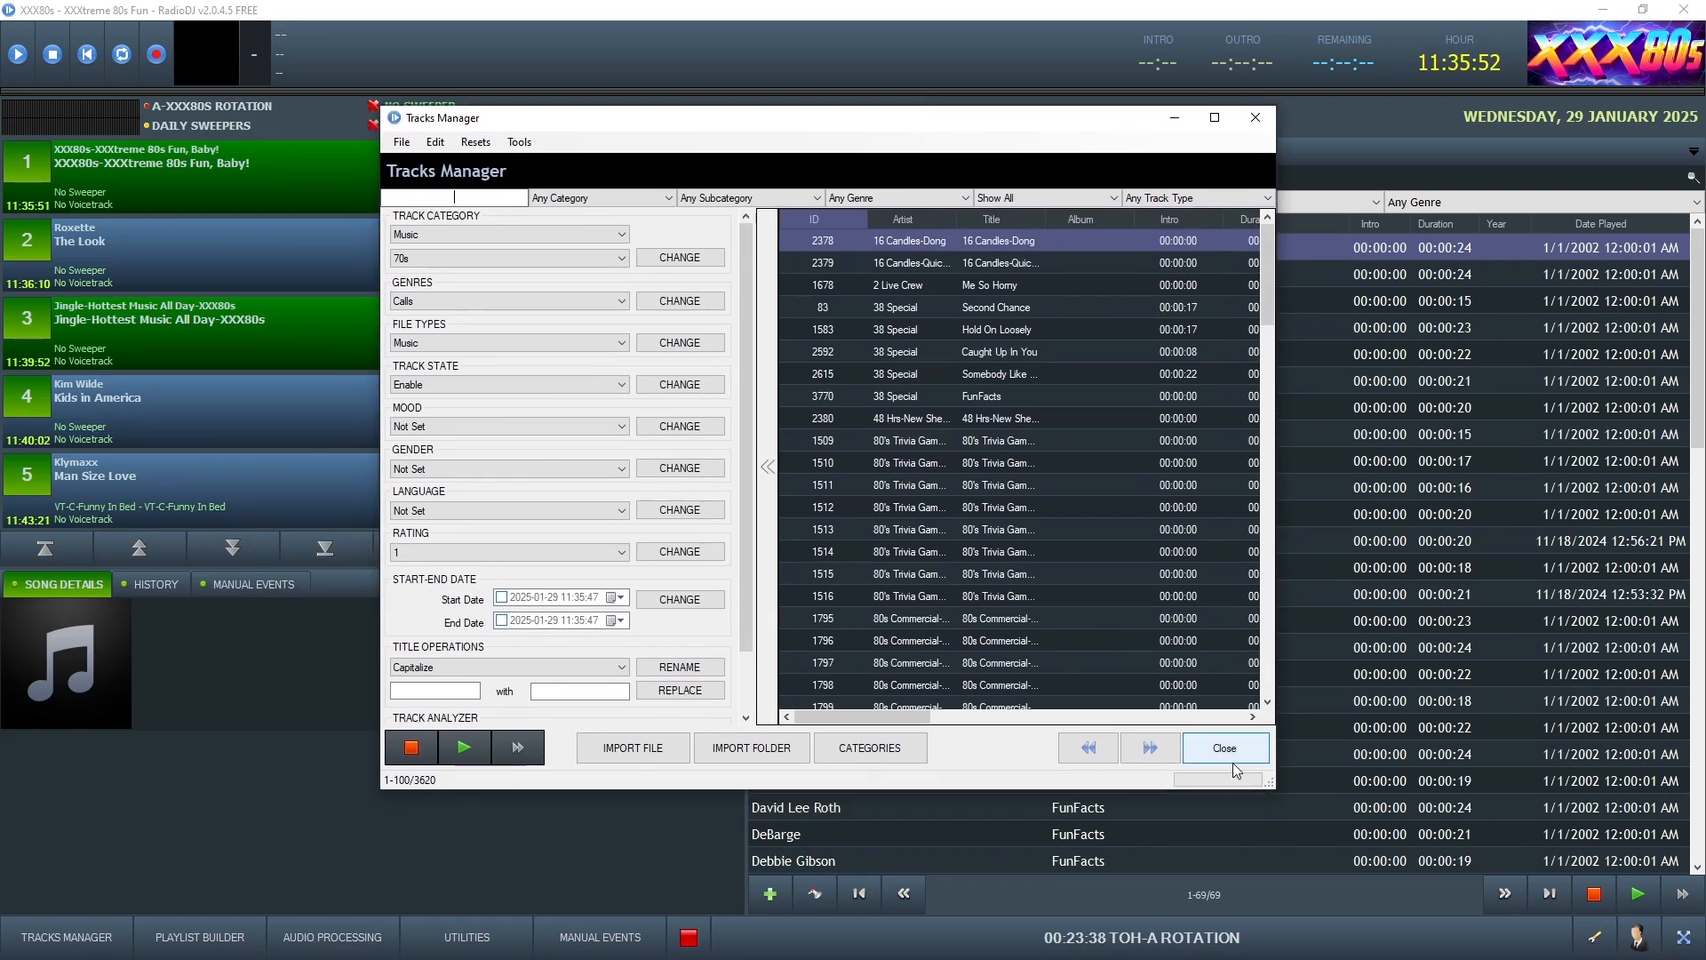
left_click(1214, 117)
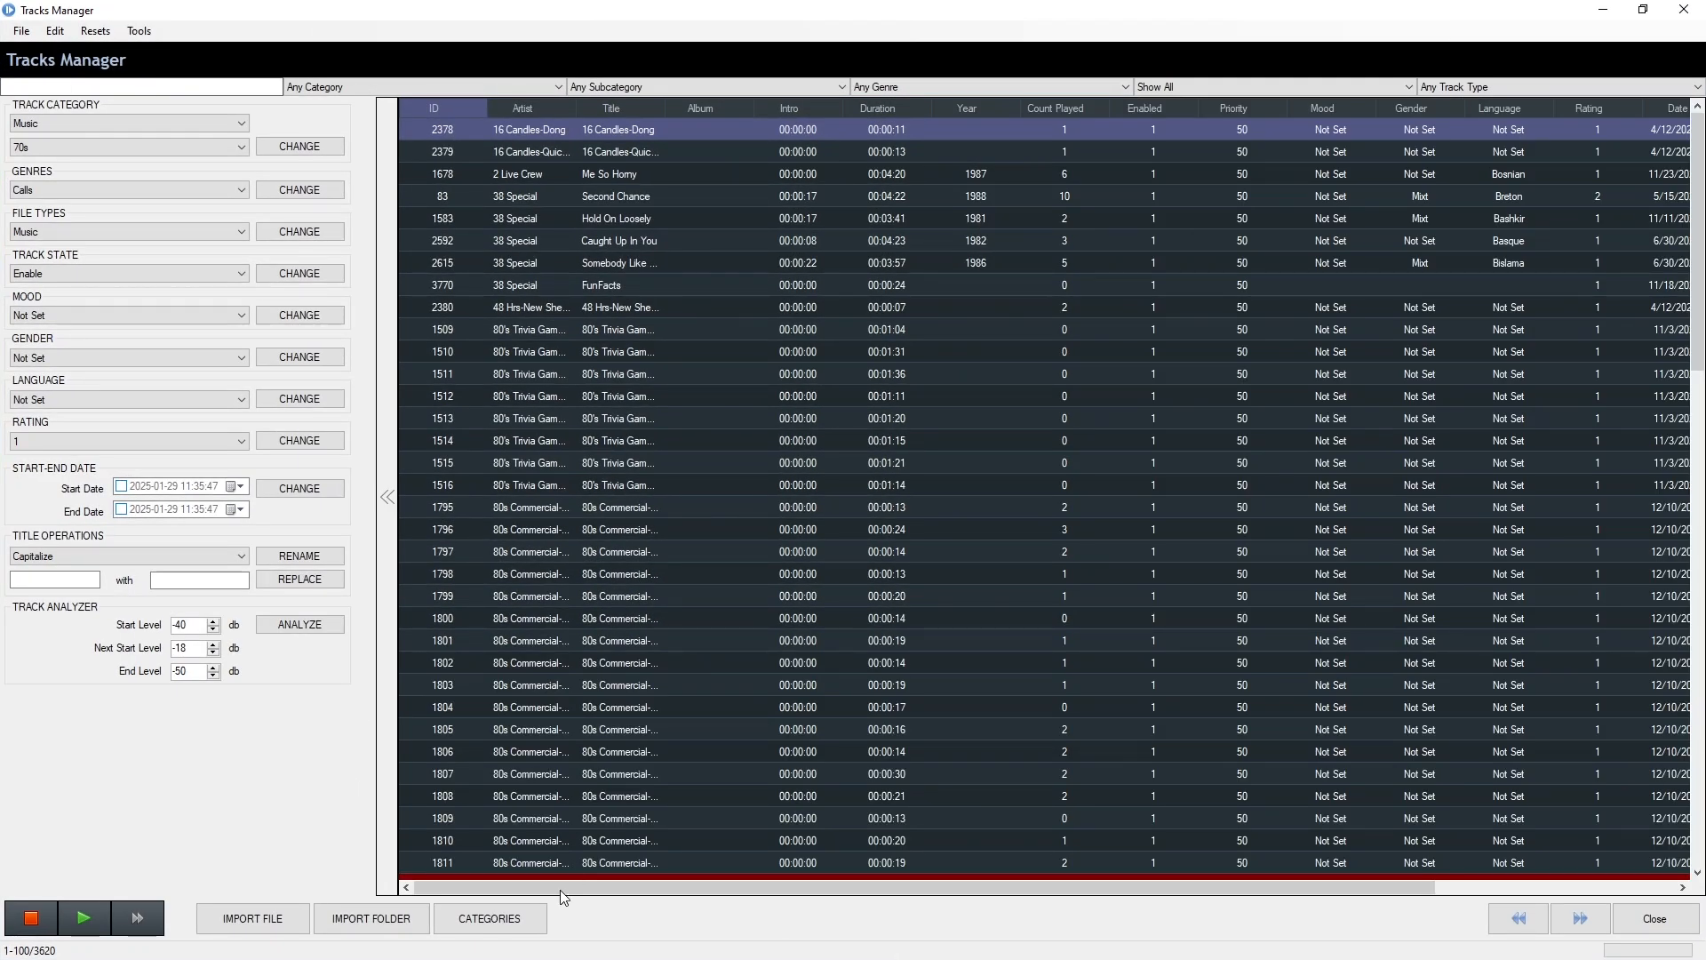
Add Weather-Live as a Voicetracks subcategory in Categories Manager, then close Tracks Manager
left_click(491, 918)
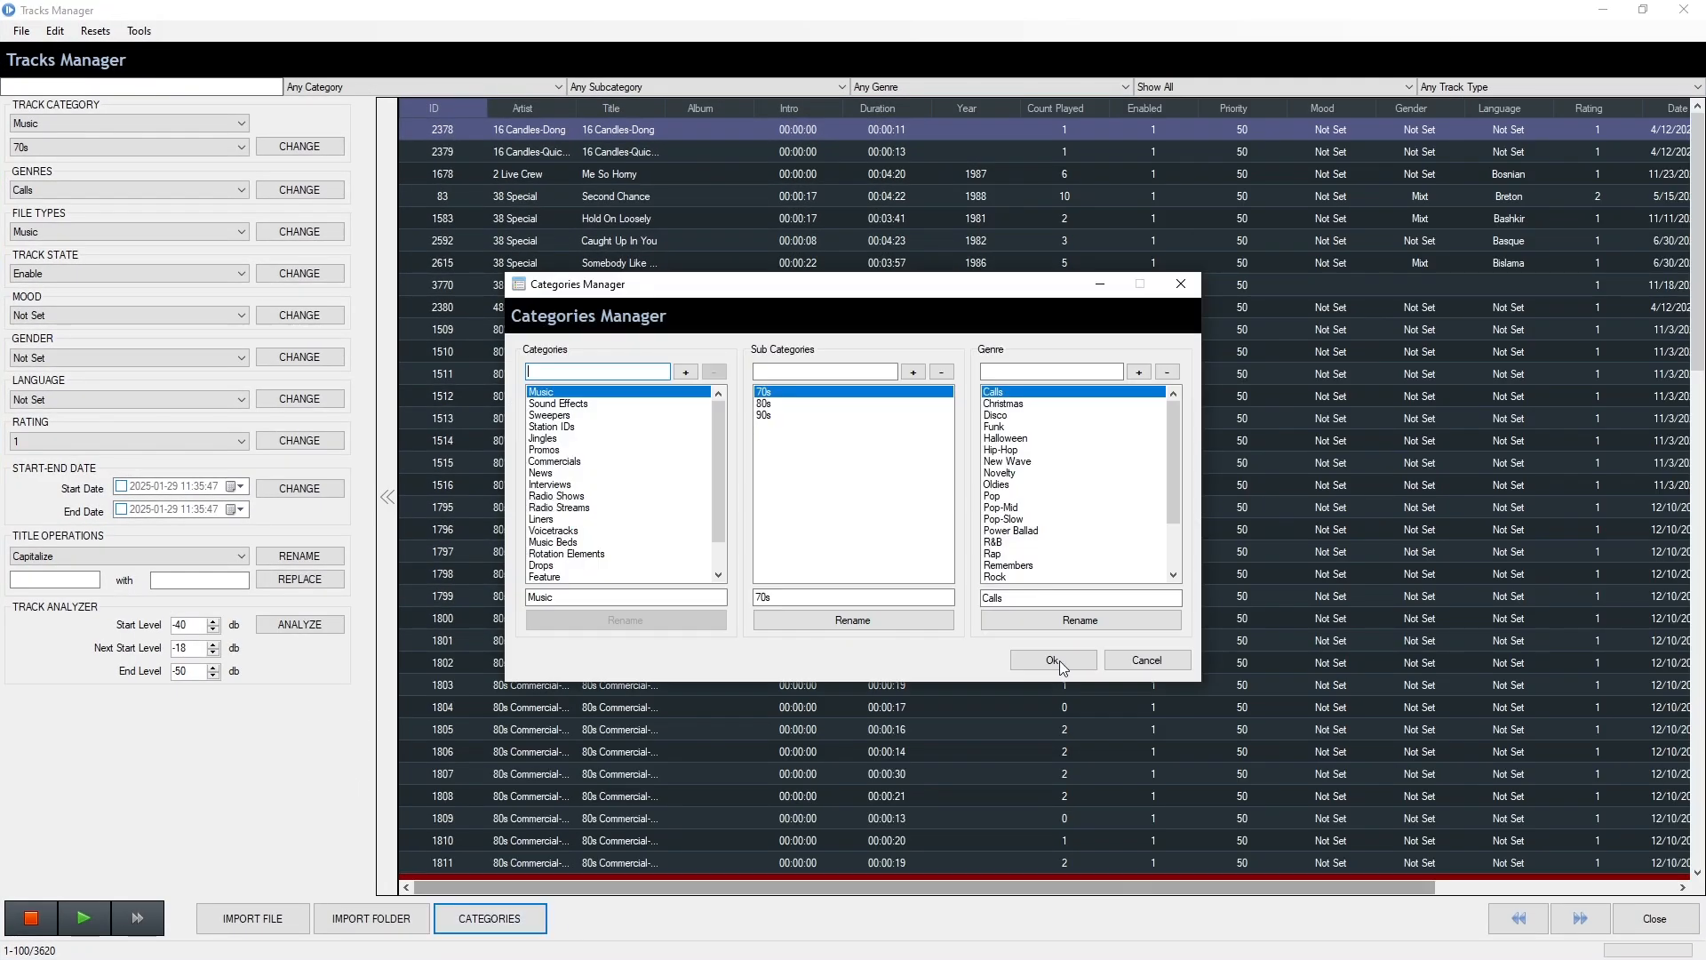
left_click(563, 531)
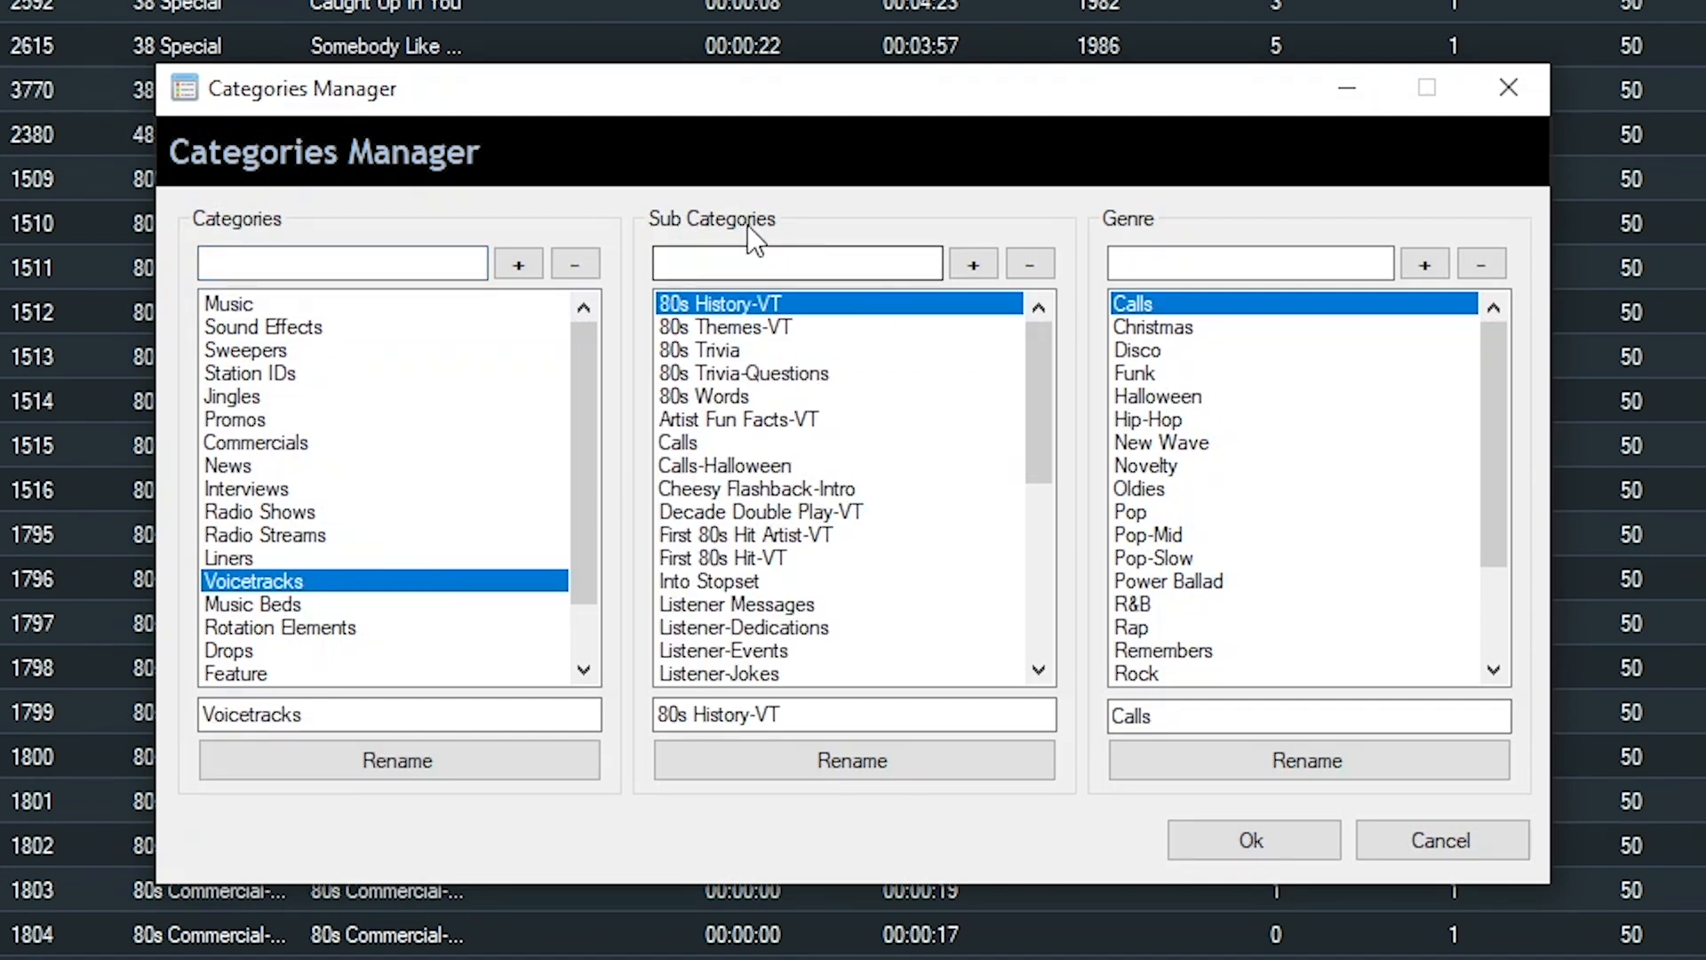
type("Weathre")
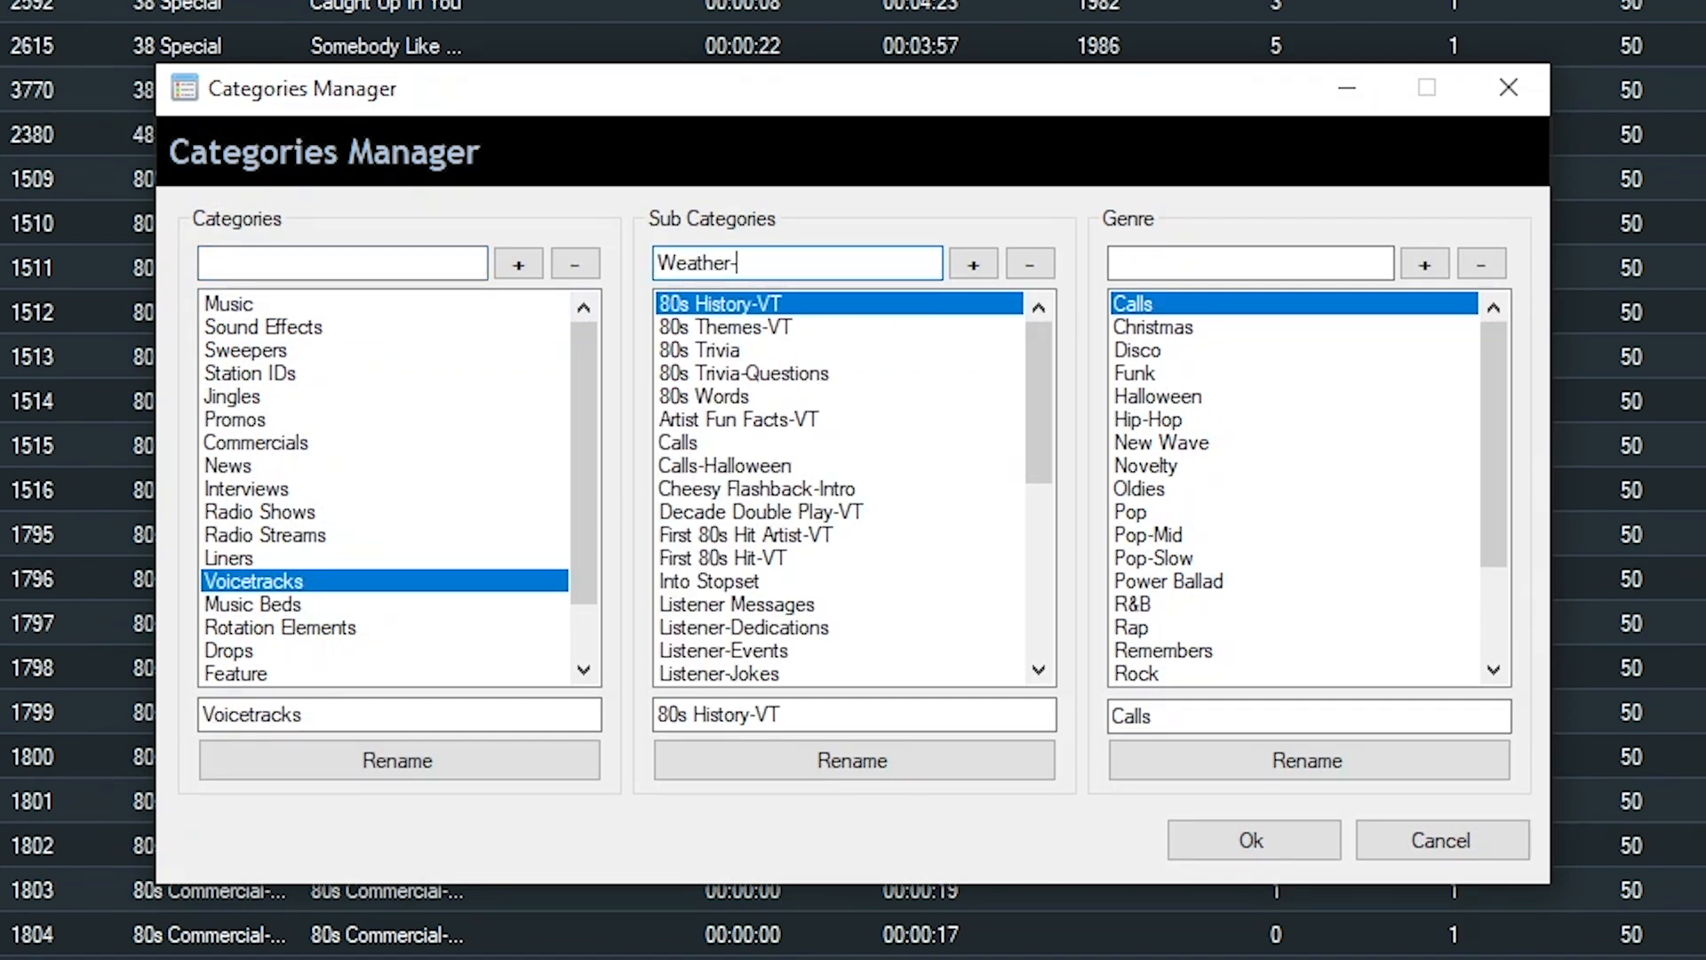
left_click(984, 264)
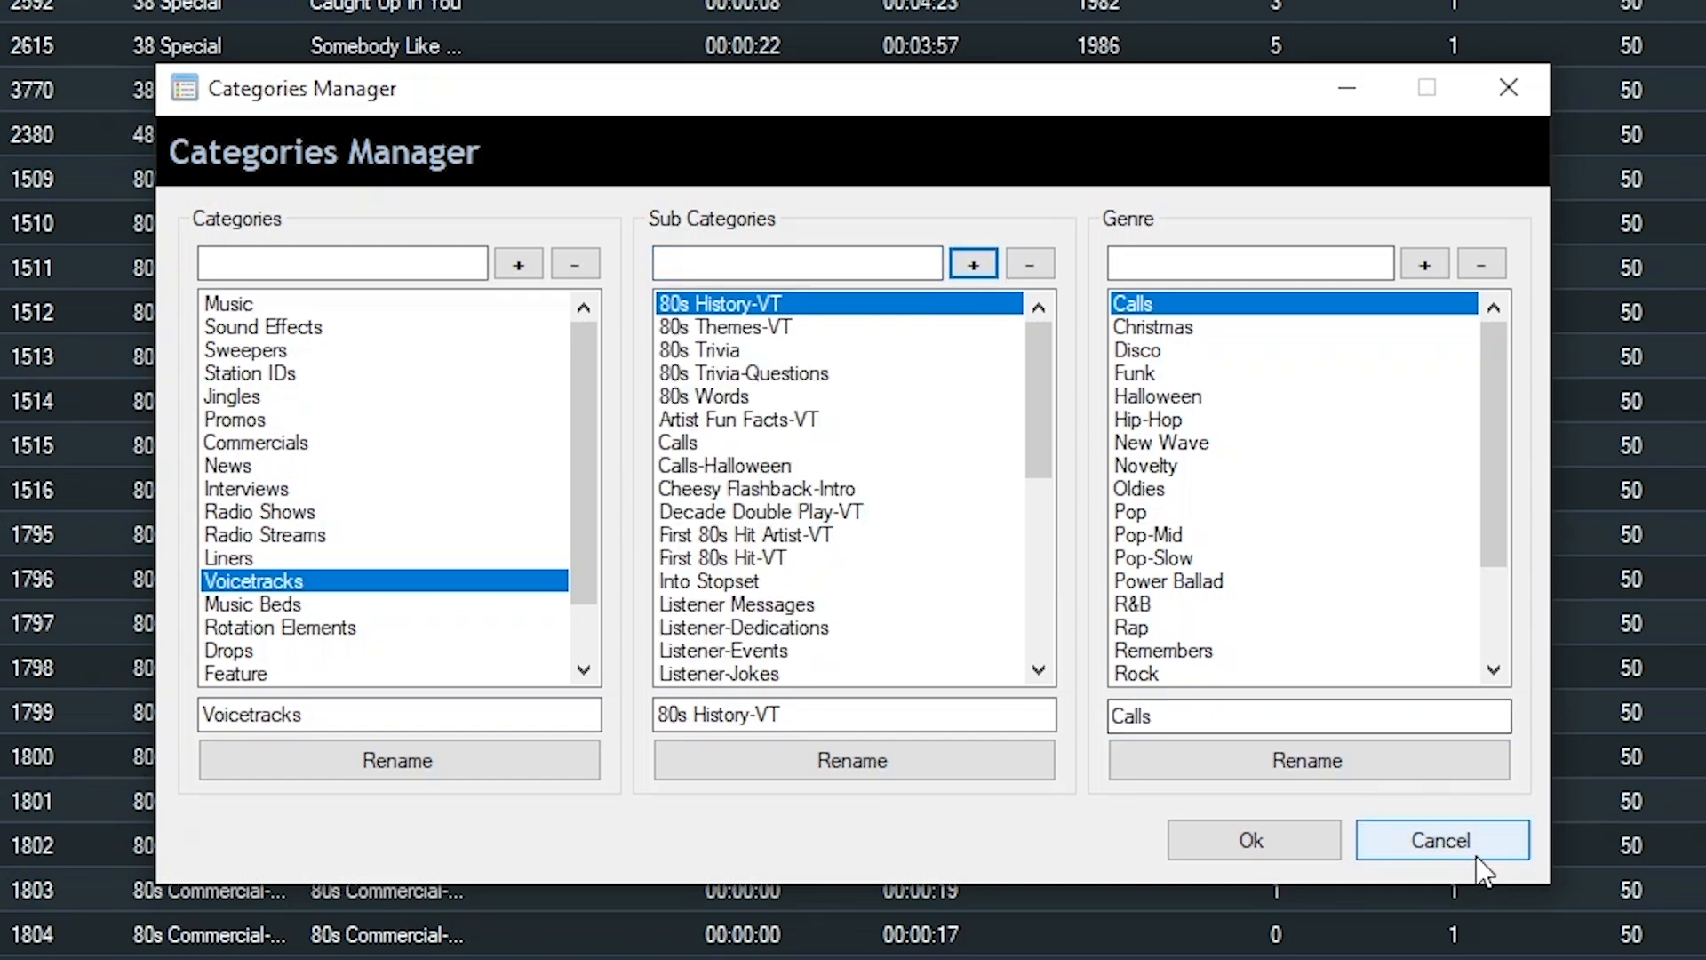
left_click(1450, 853)
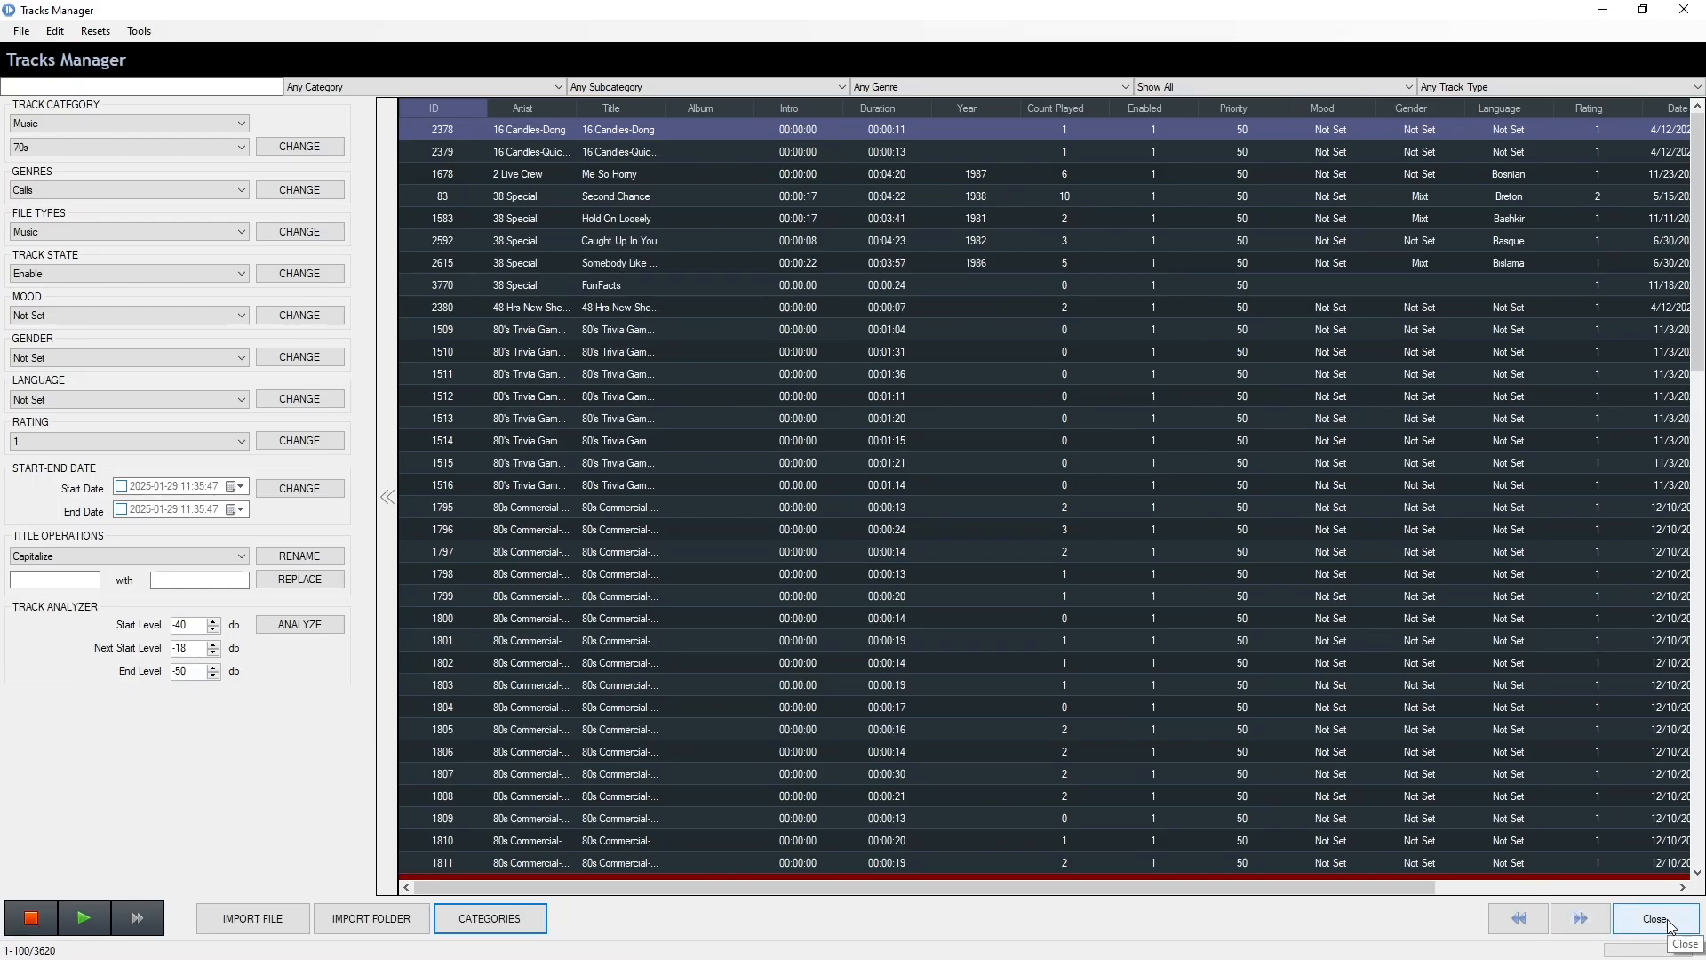
left_click(1654, 918)
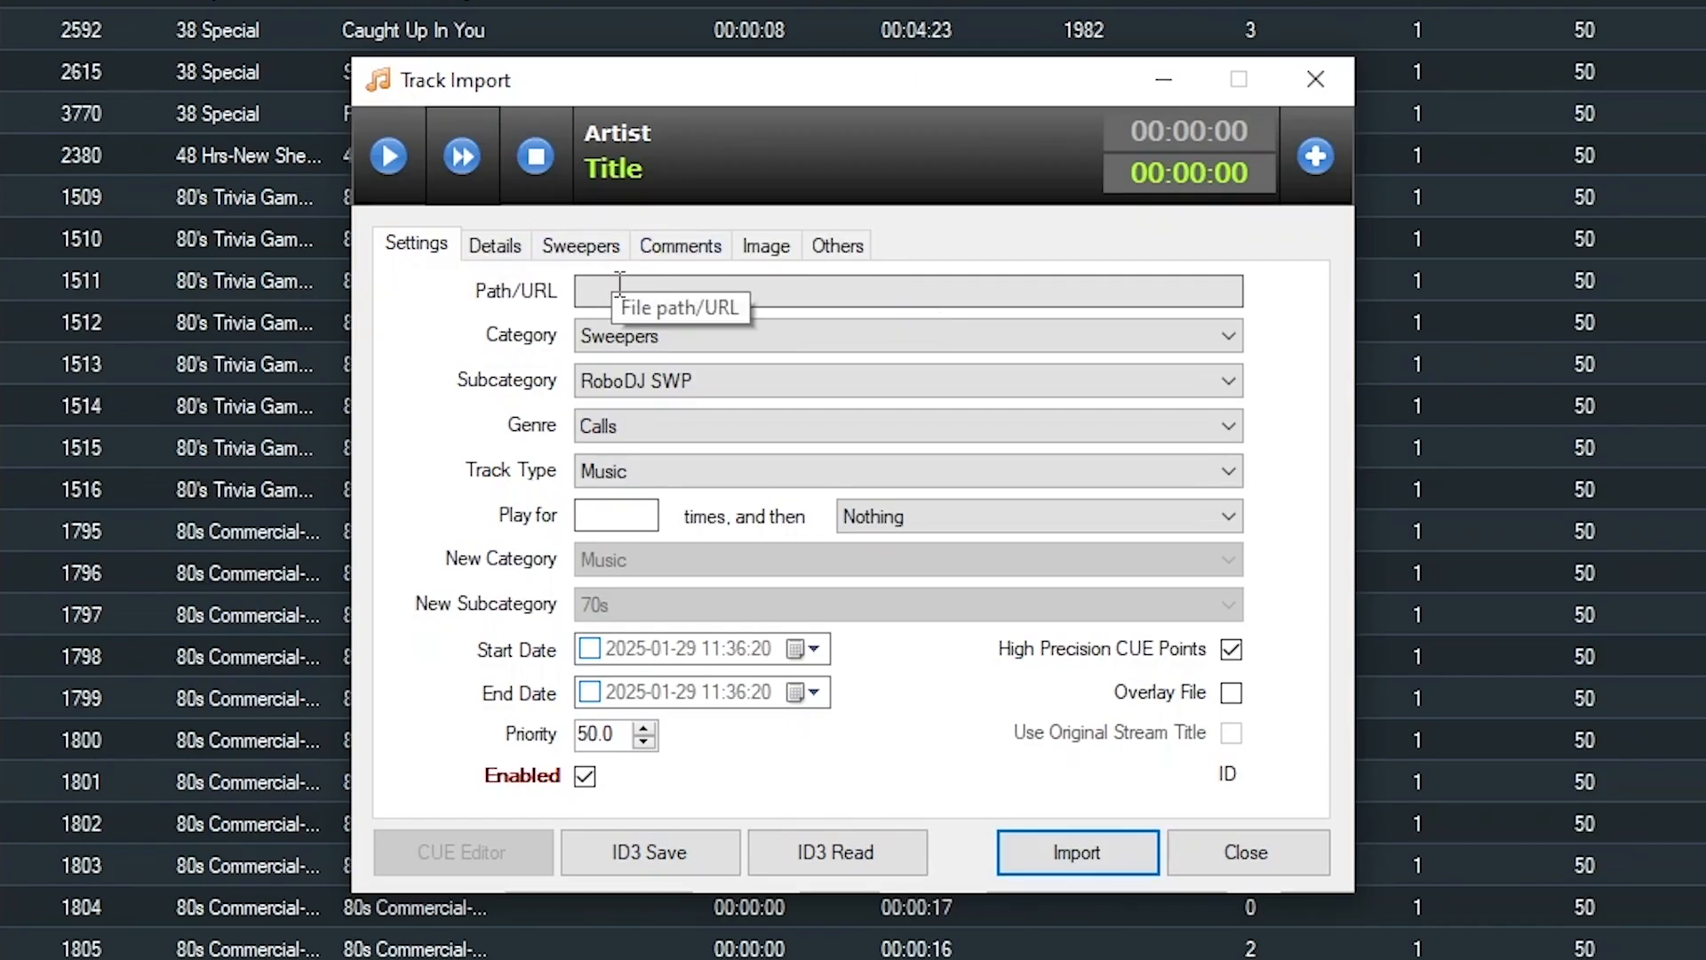
Load VT-Weather_Live.wav from the VT-WeatherLive folder into the Track Import form
left_click(1313, 158)
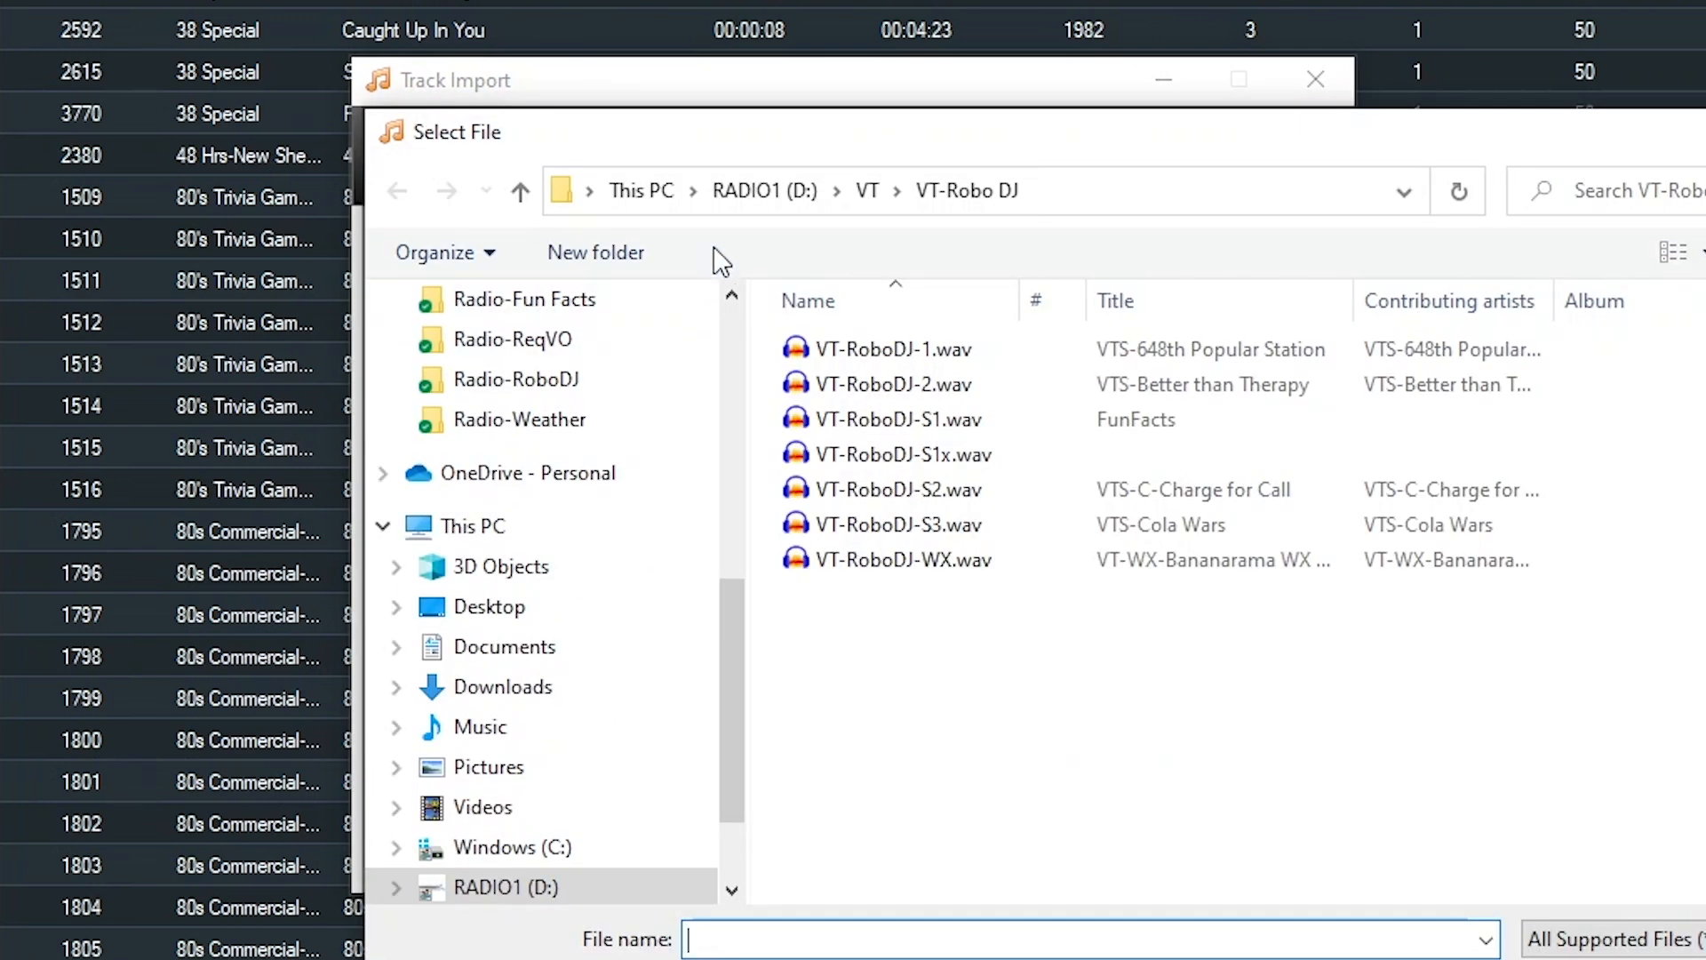
left_click(867, 190)
scroll(933, 613, "down", 5)
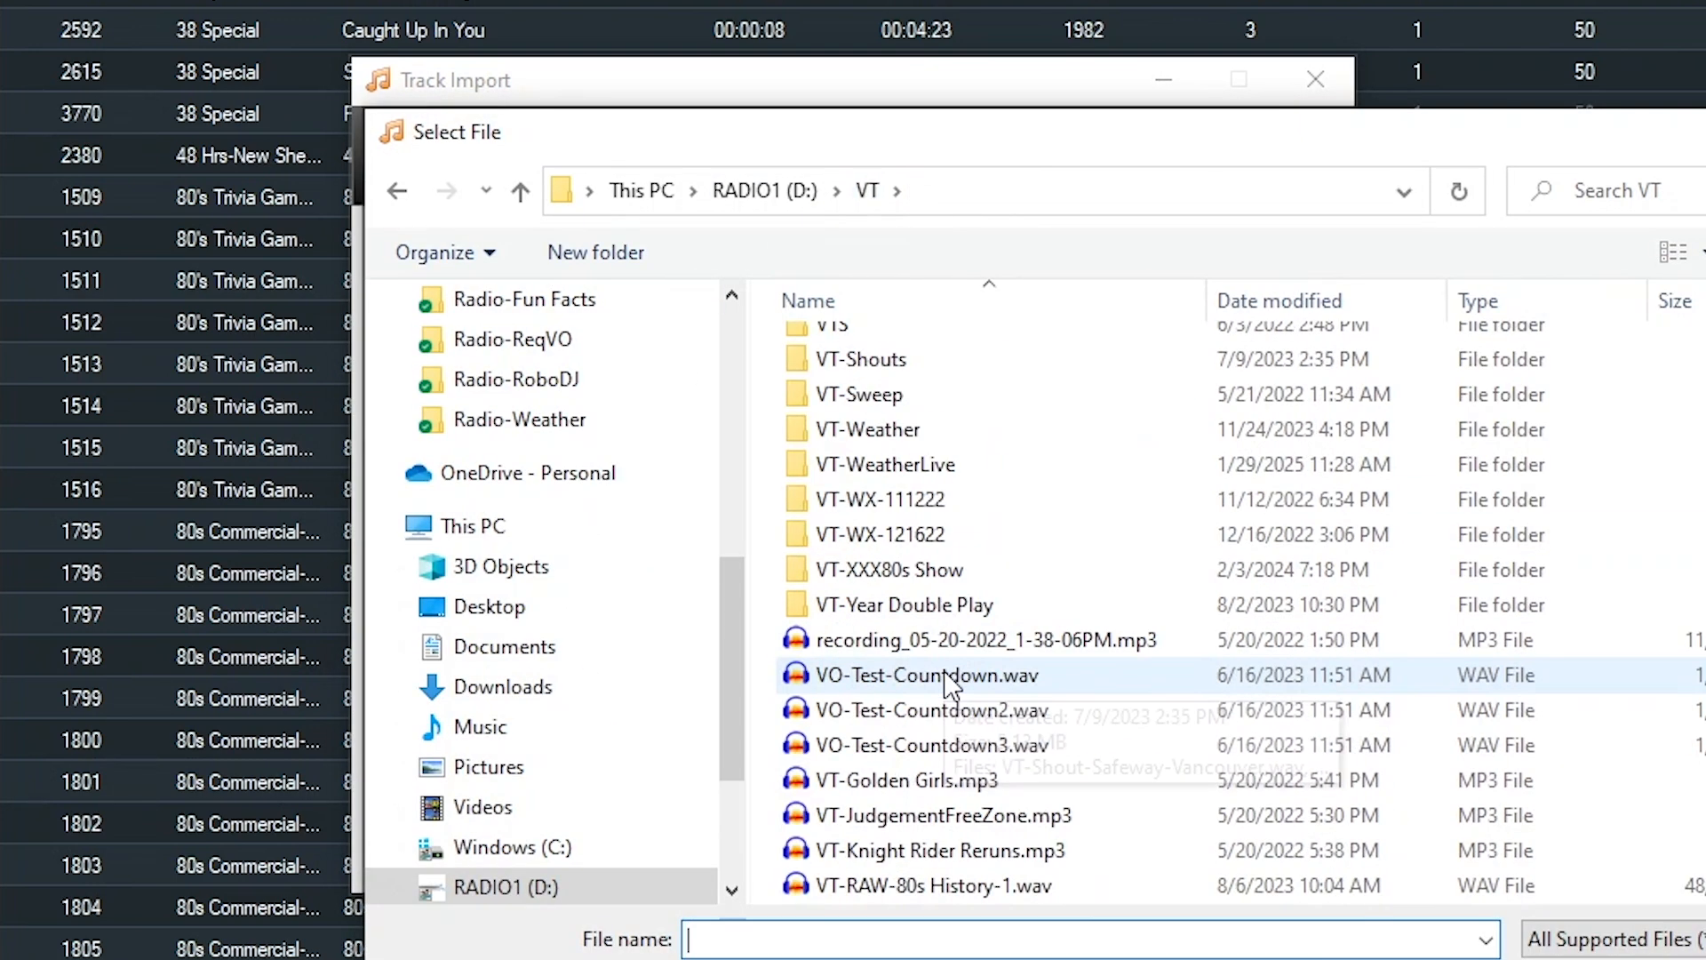
double_click(899, 465)
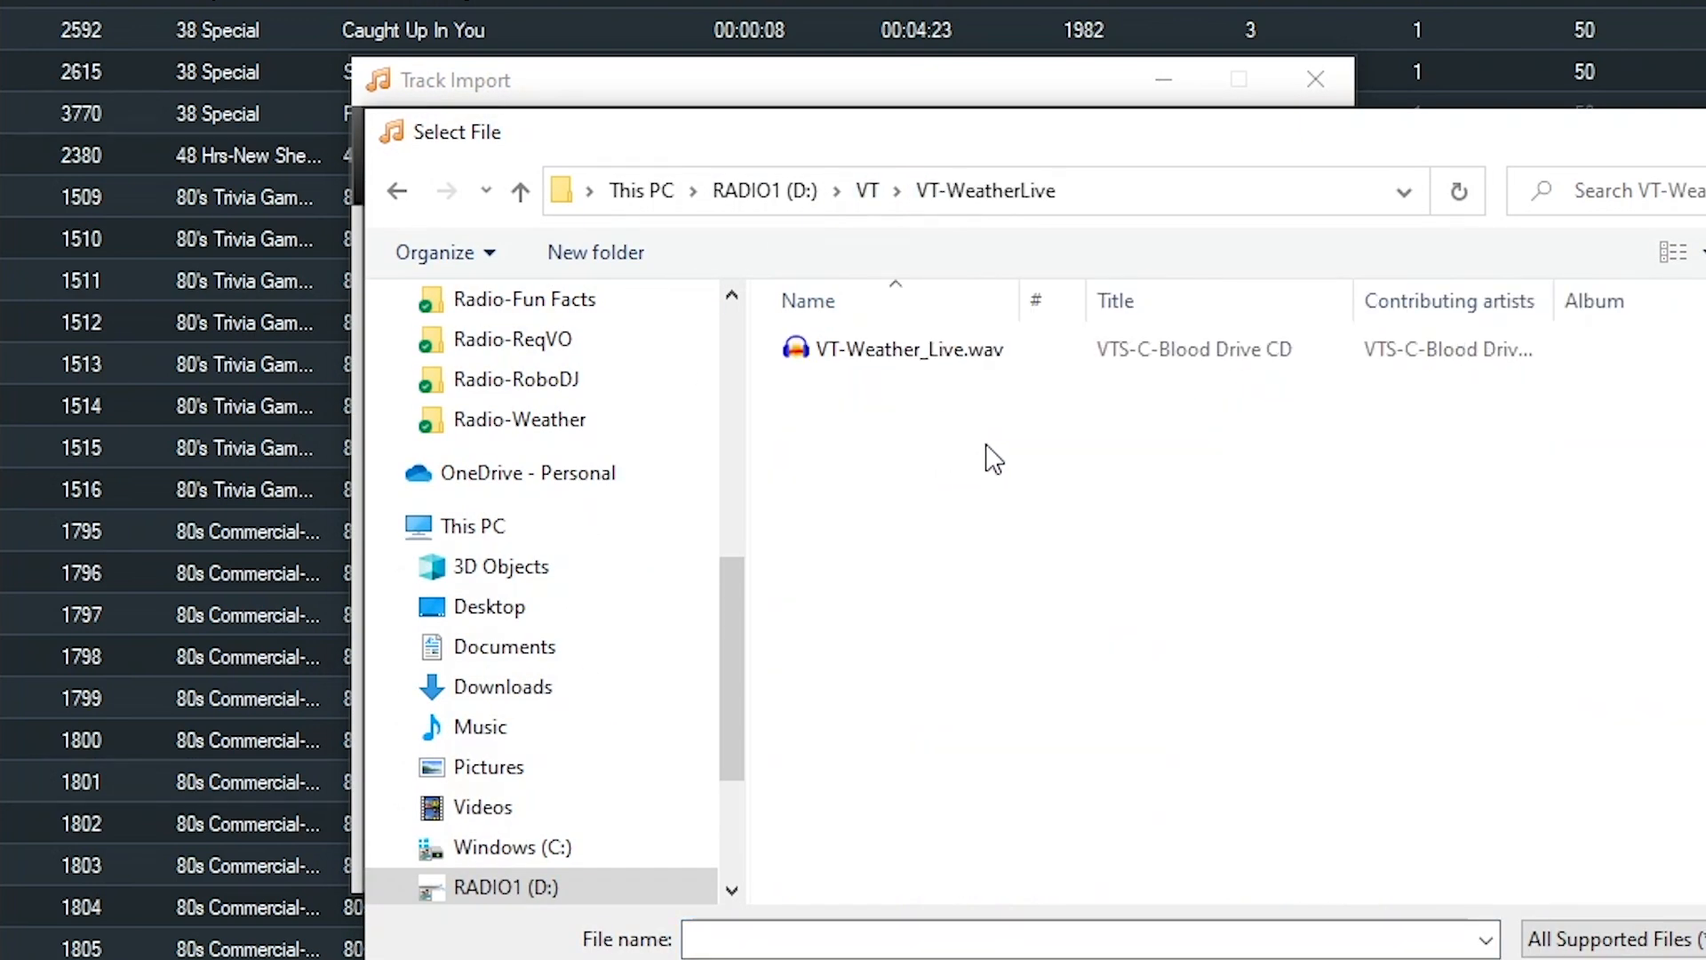
left_click(964, 365)
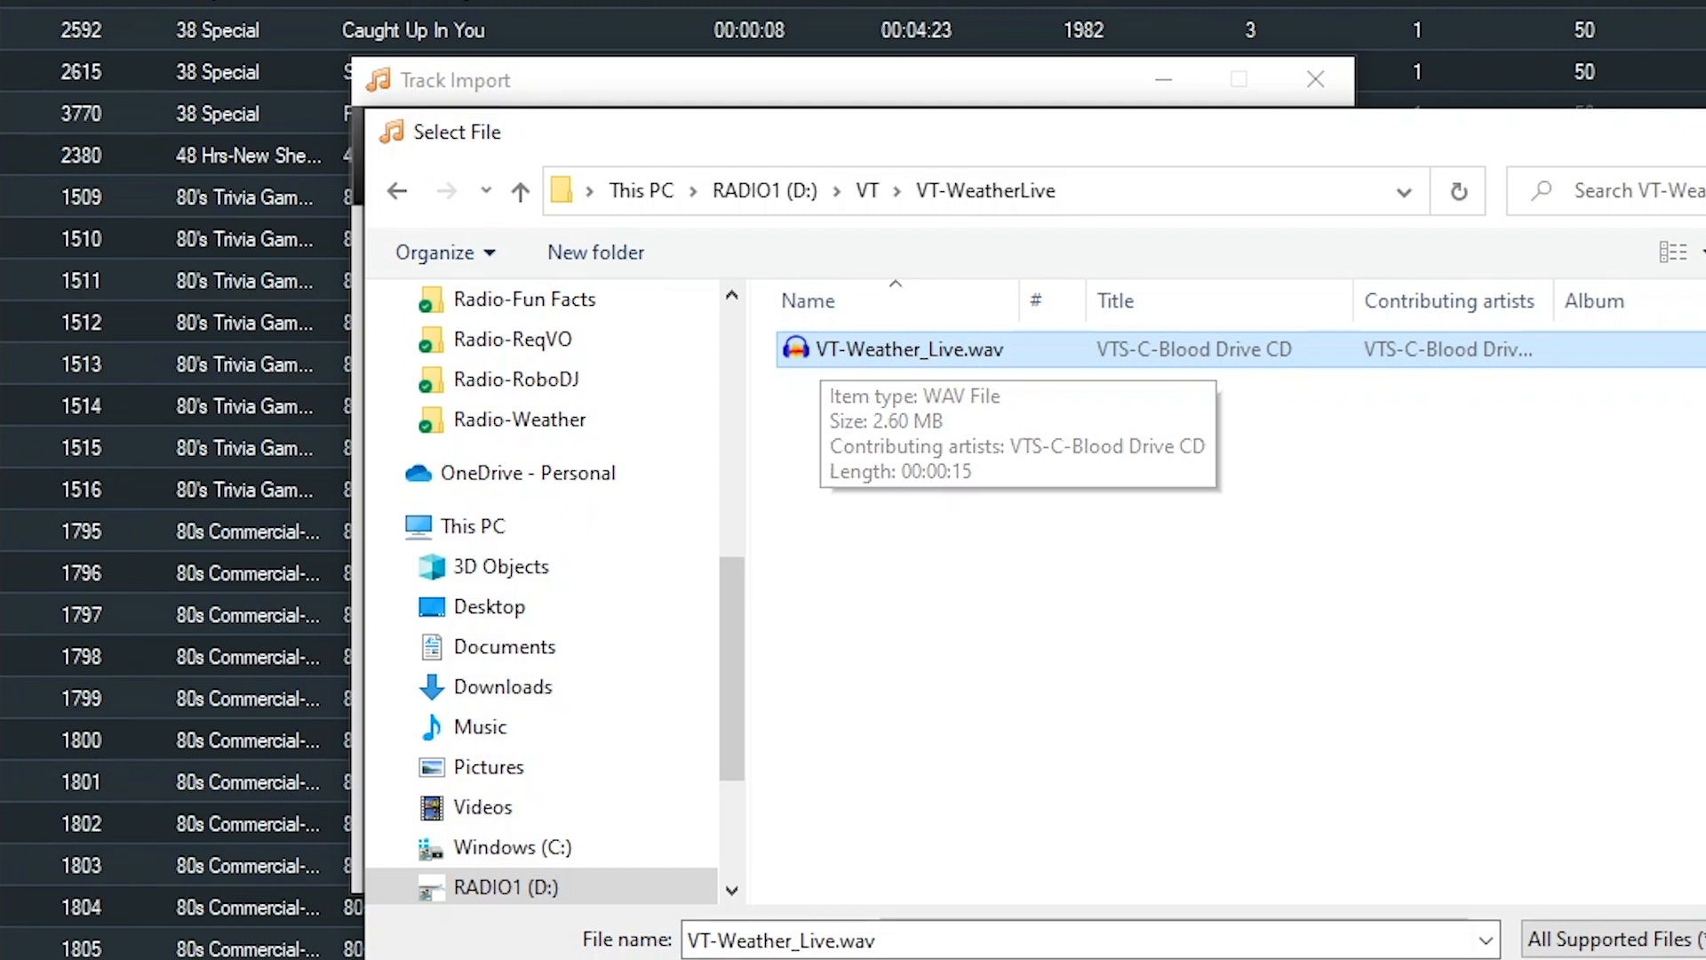
left_click(1581, 958)
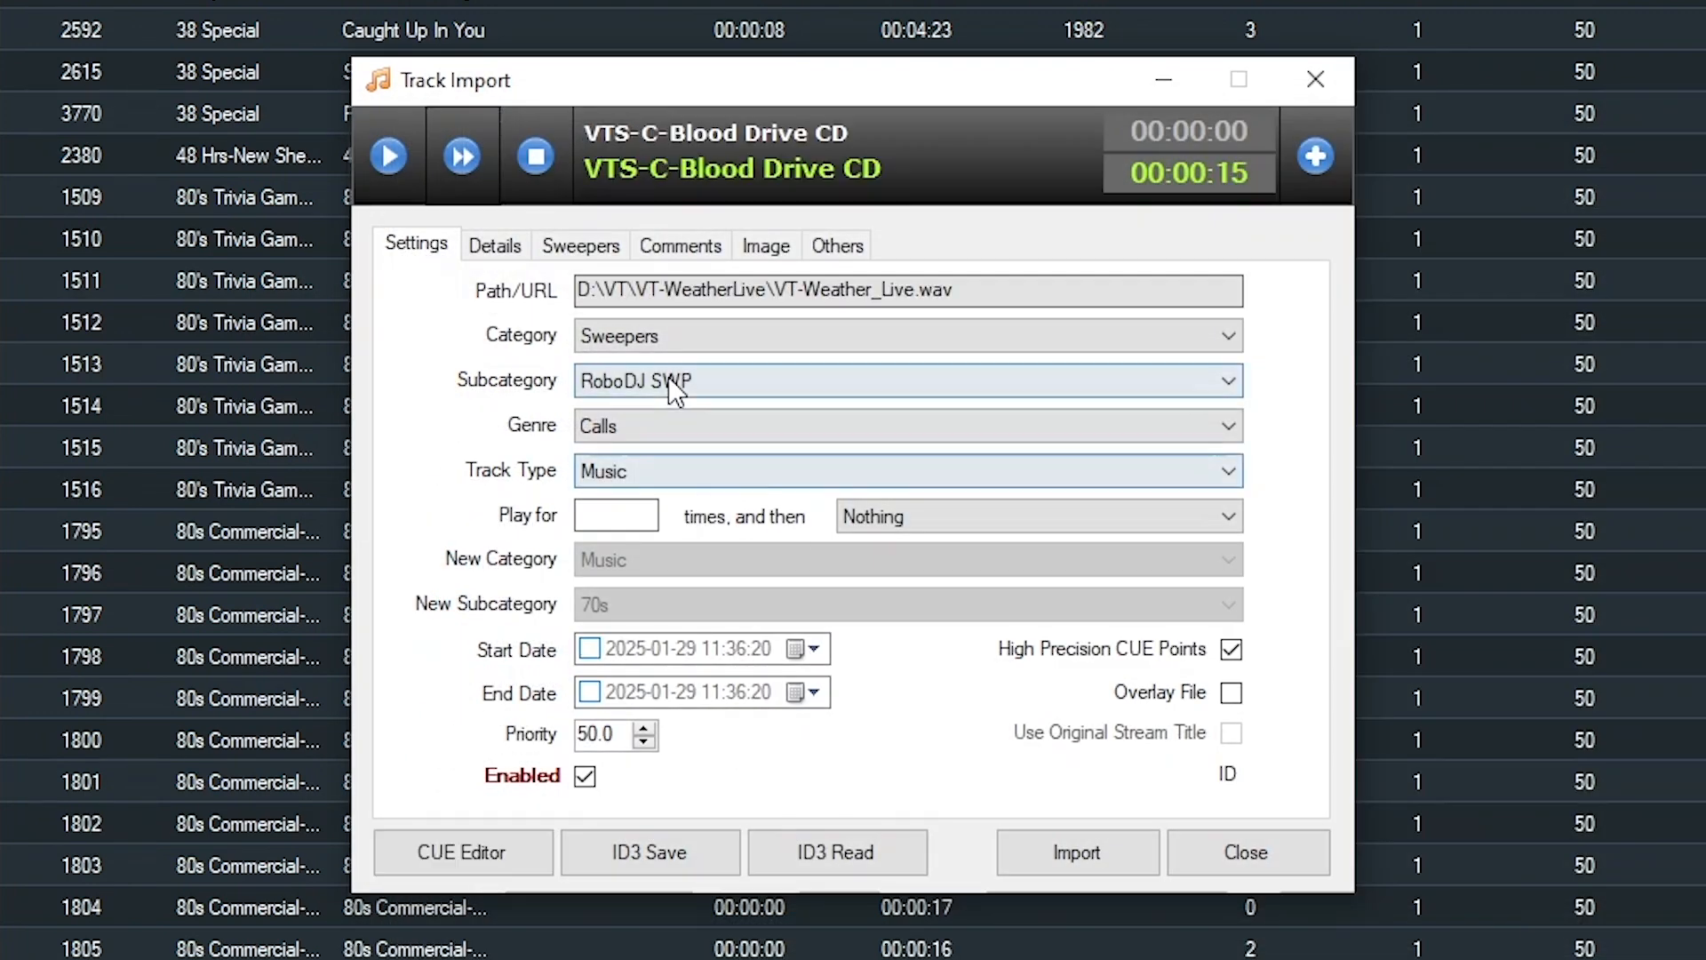
Set category Voicetracks, subcategory Weather-Live, genre Top 40 and track type Other
left_click(672, 336)
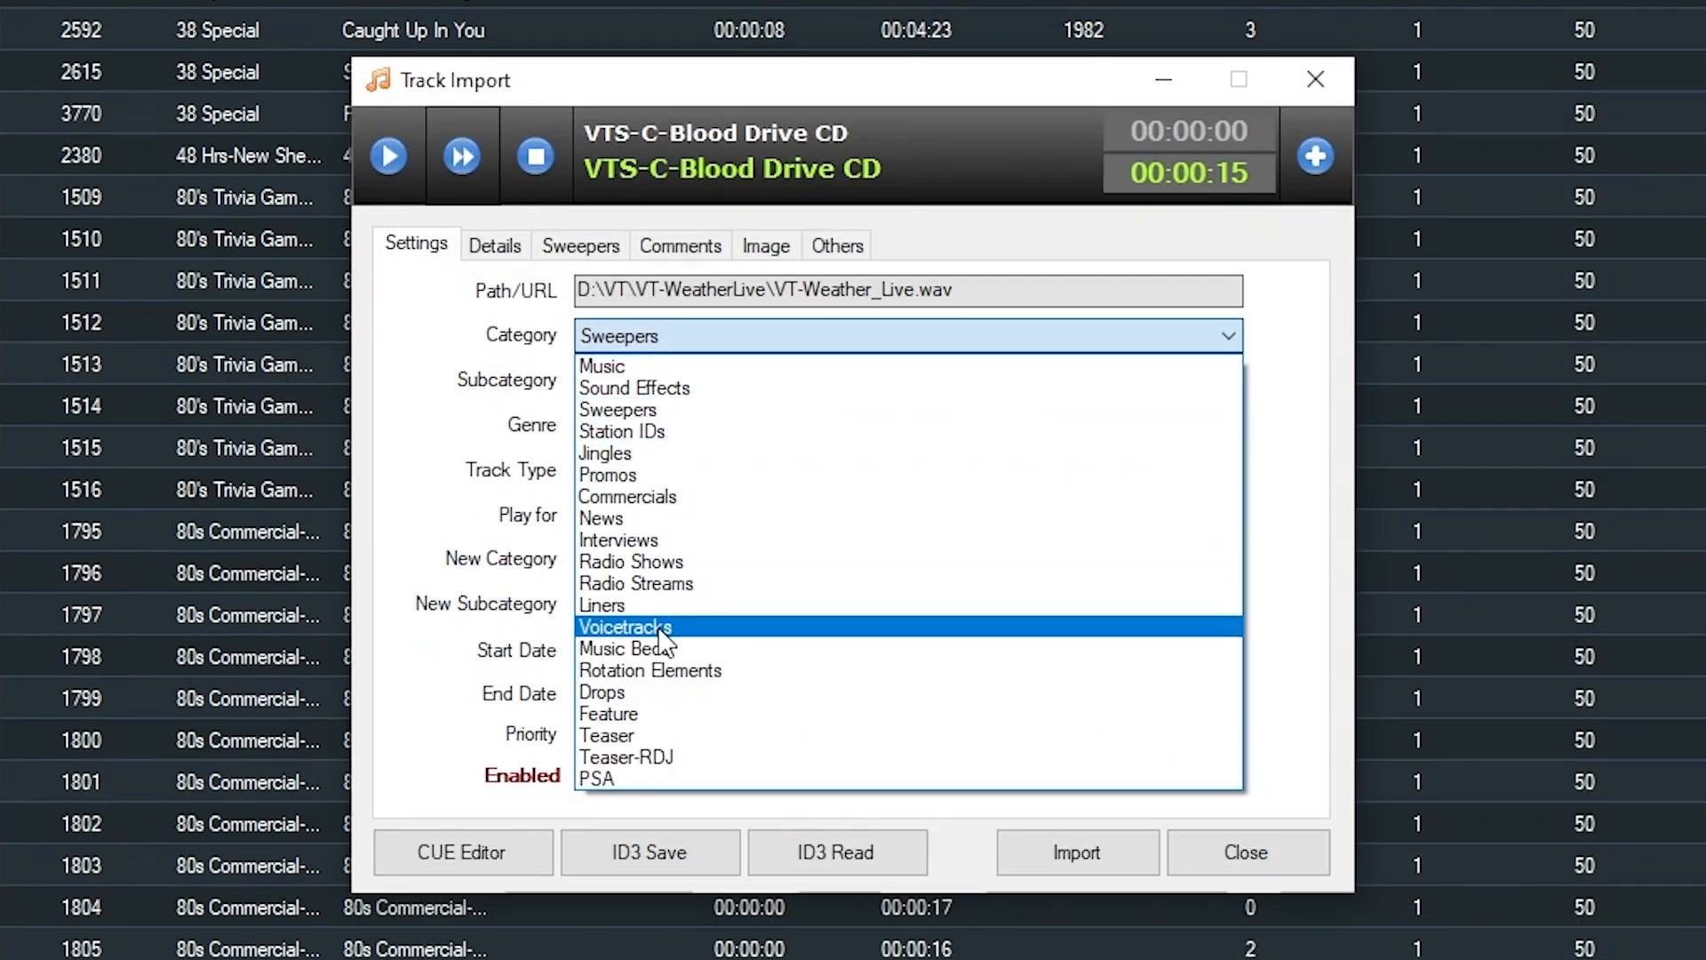
left_click(663, 627)
left_click(716, 381)
scroll(719, 760, "down", 2)
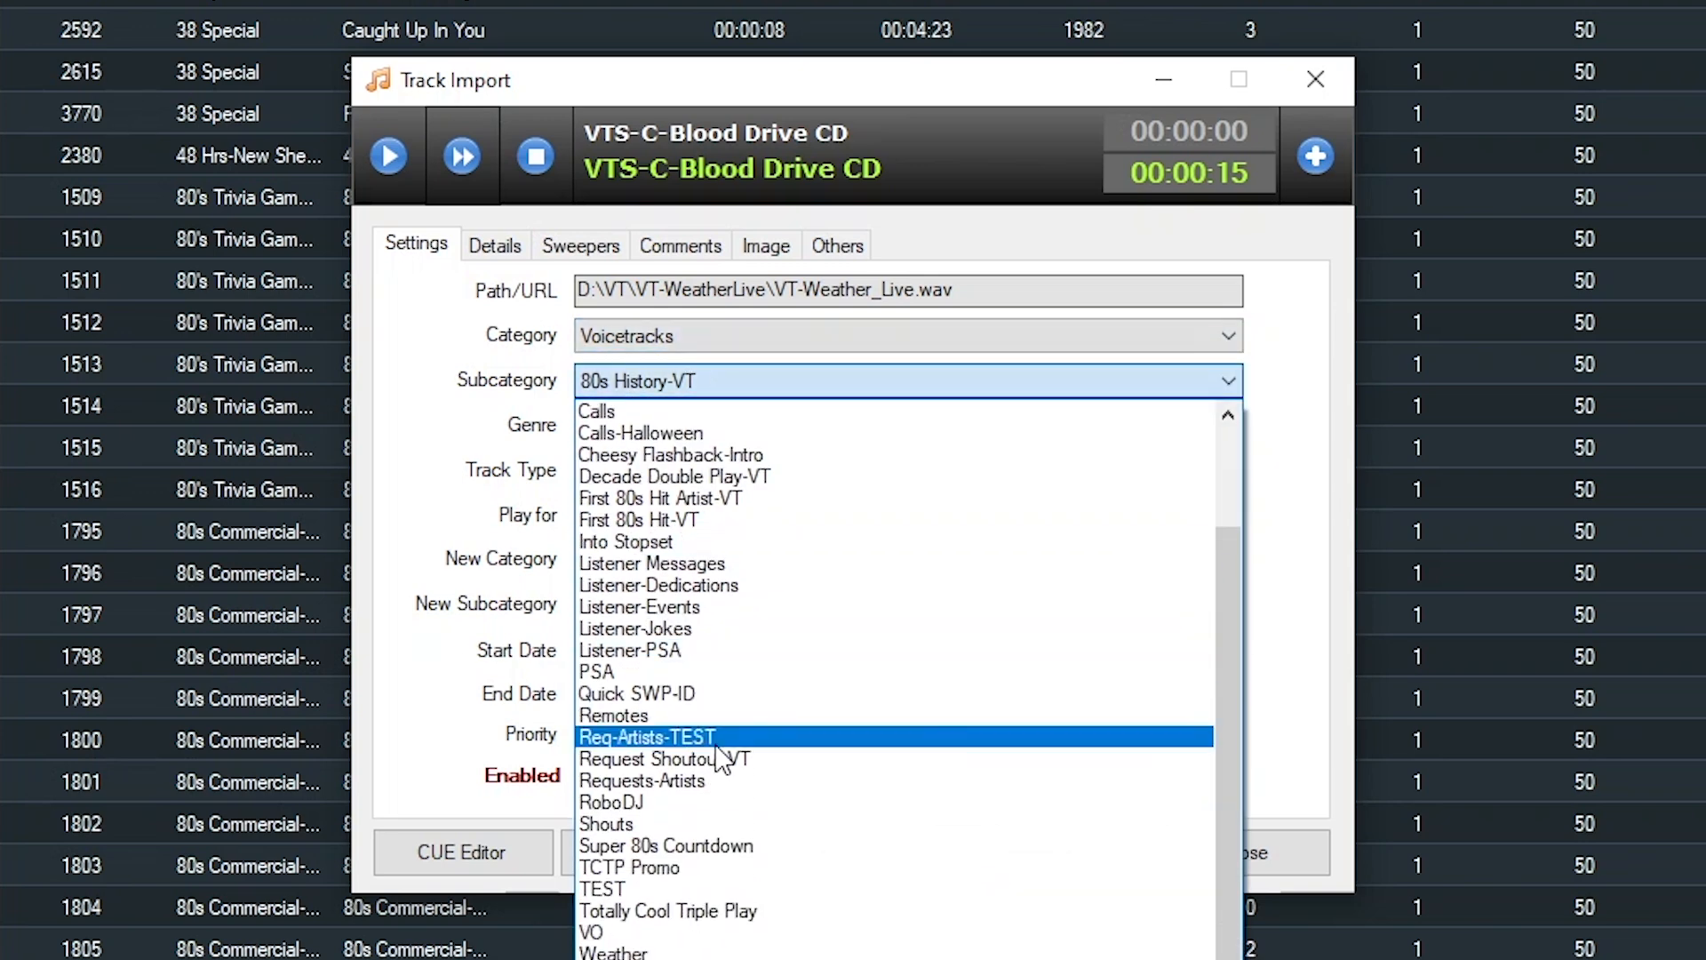
left_click(613, 955)
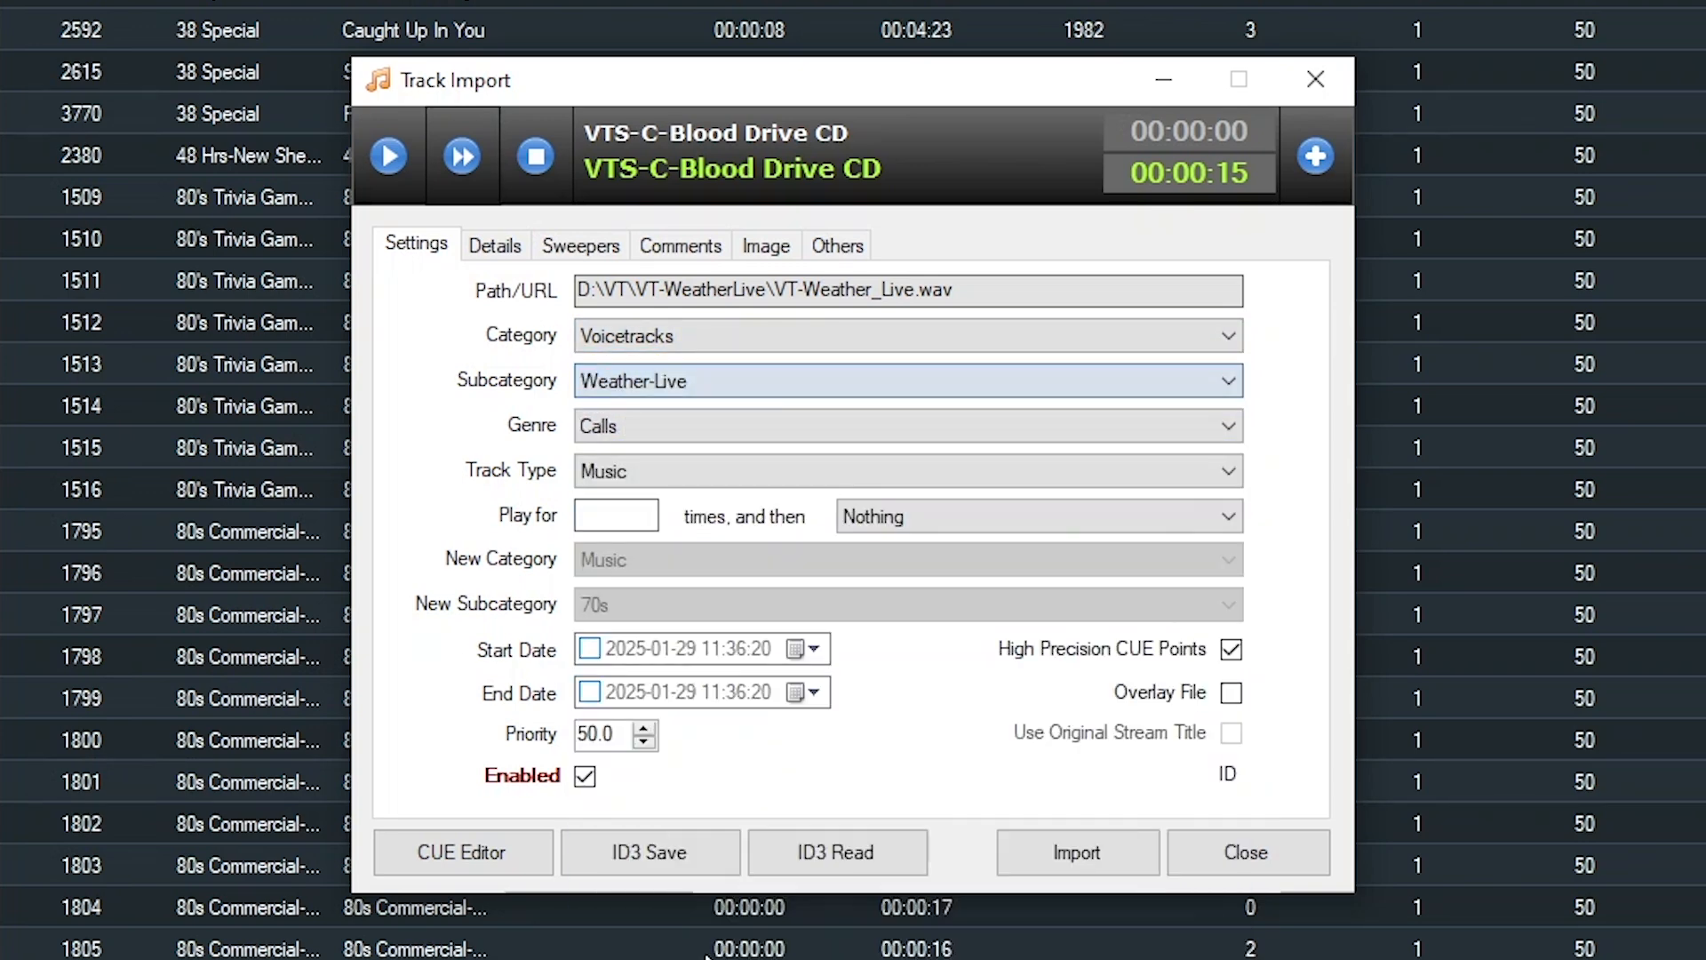
left_click(617, 423)
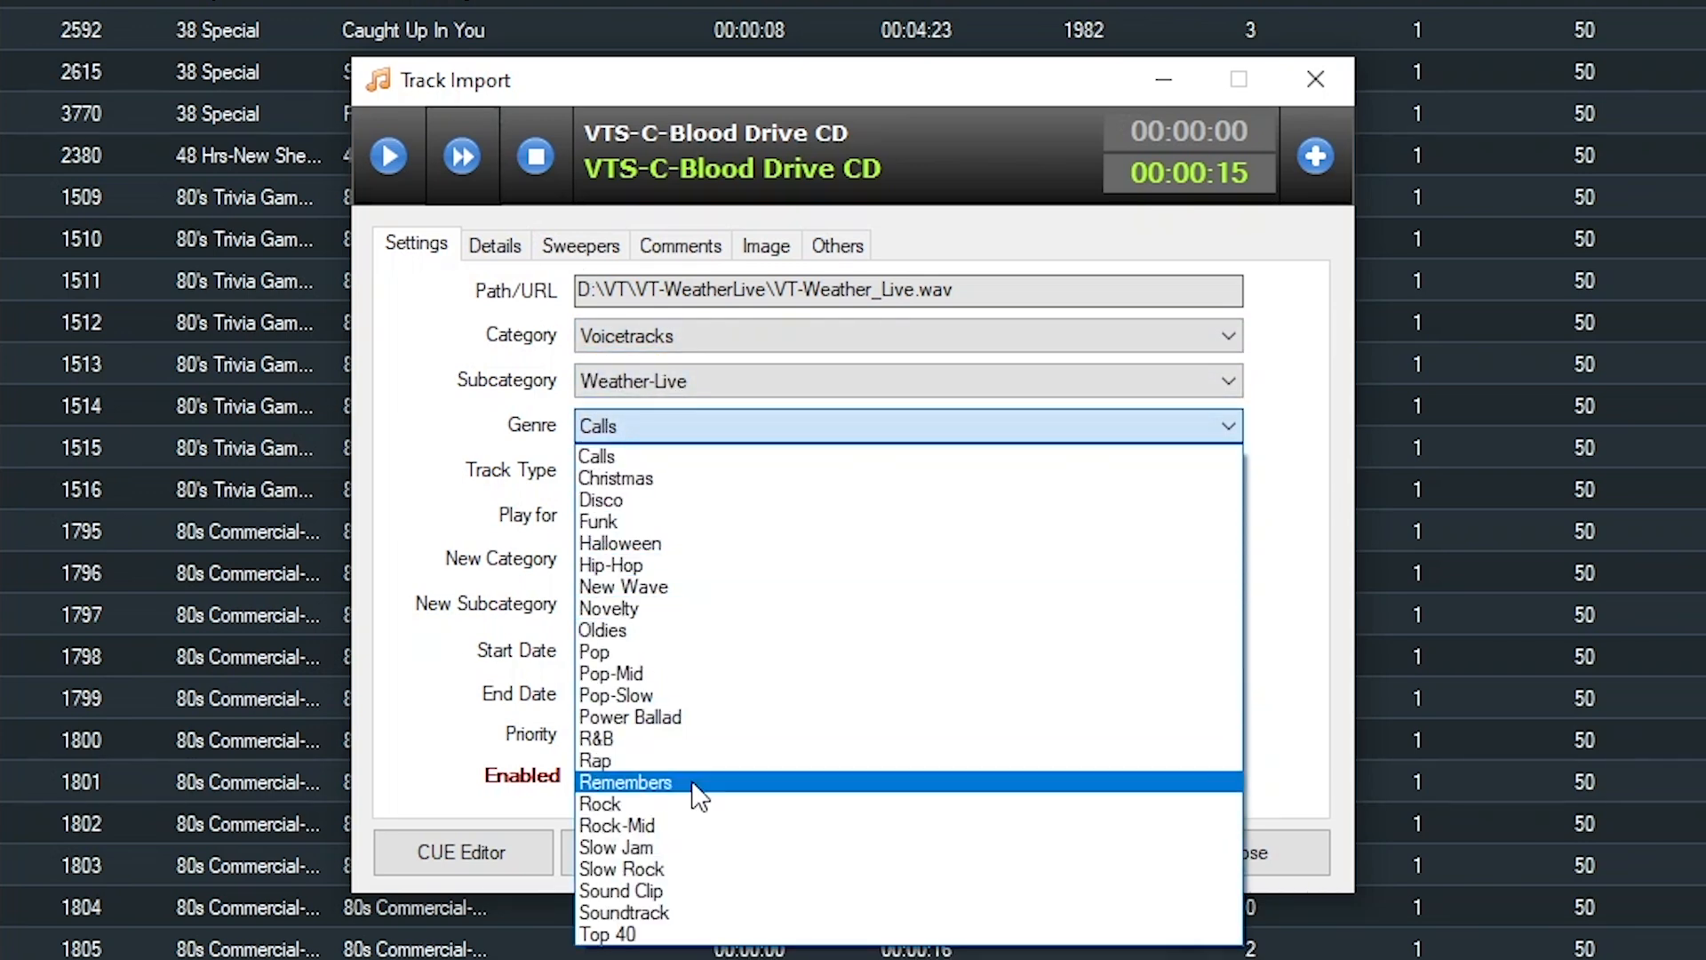
left_click(613, 933)
left_click(699, 469)
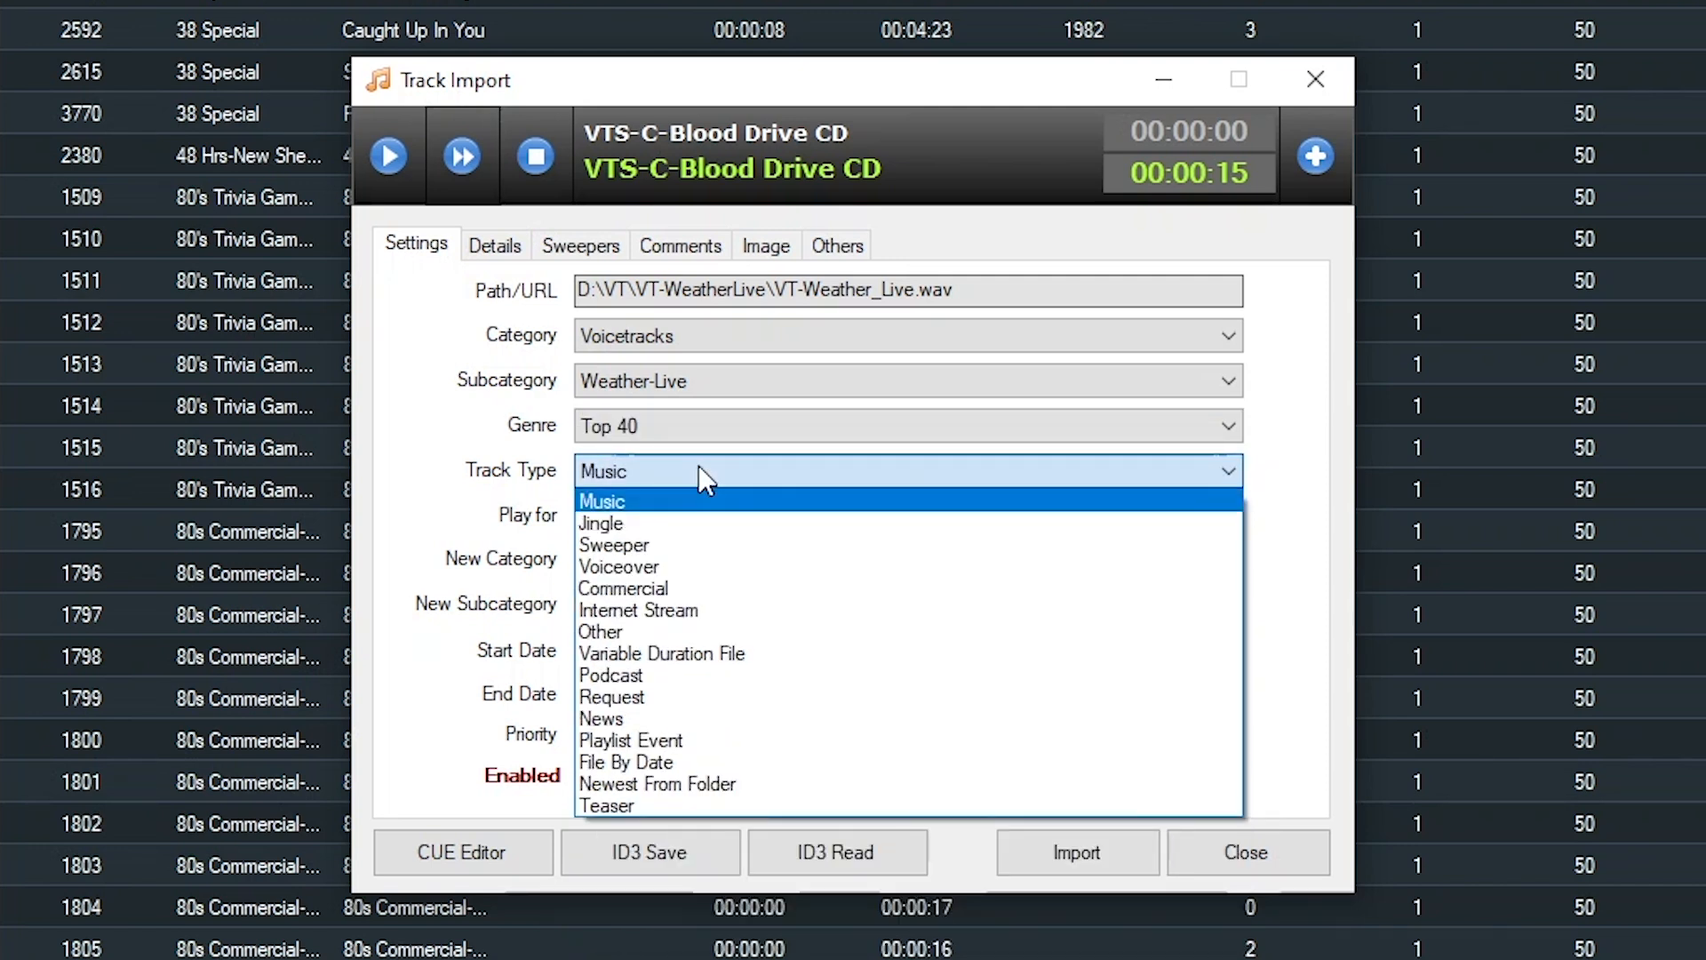
left_click(759, 632)
Mark it as an overlay file with artist VT-Weather-Live, import it, and close Track Import
left_click(1231, 696)
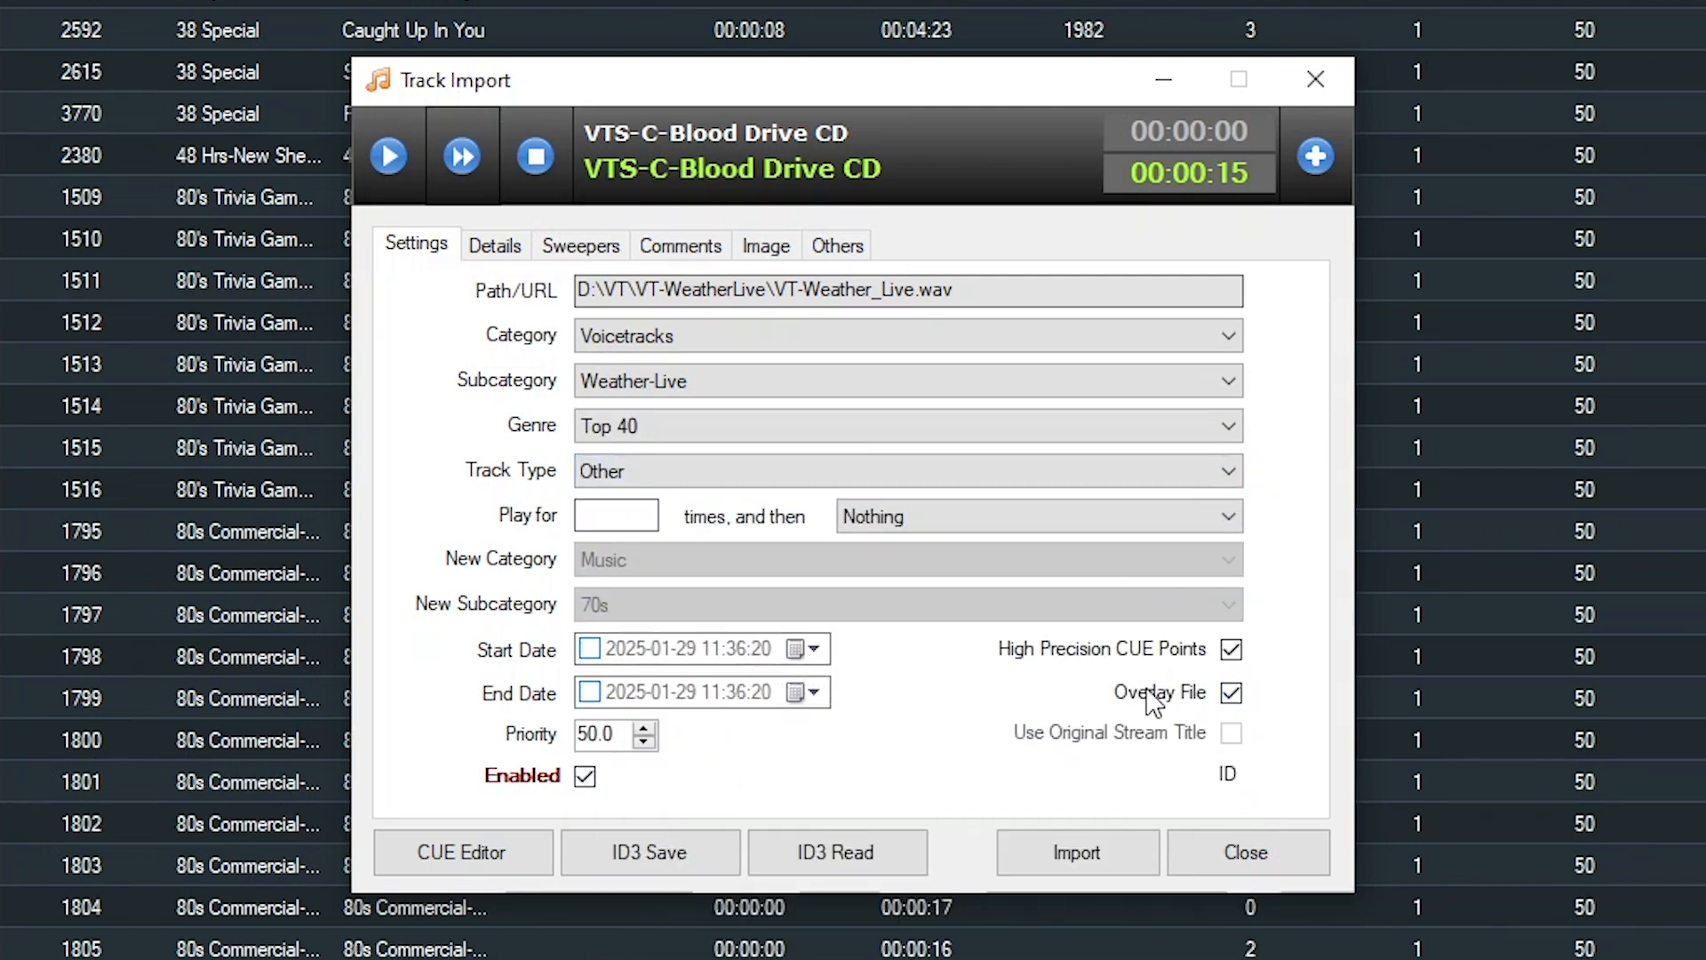
left_click(471, 238)
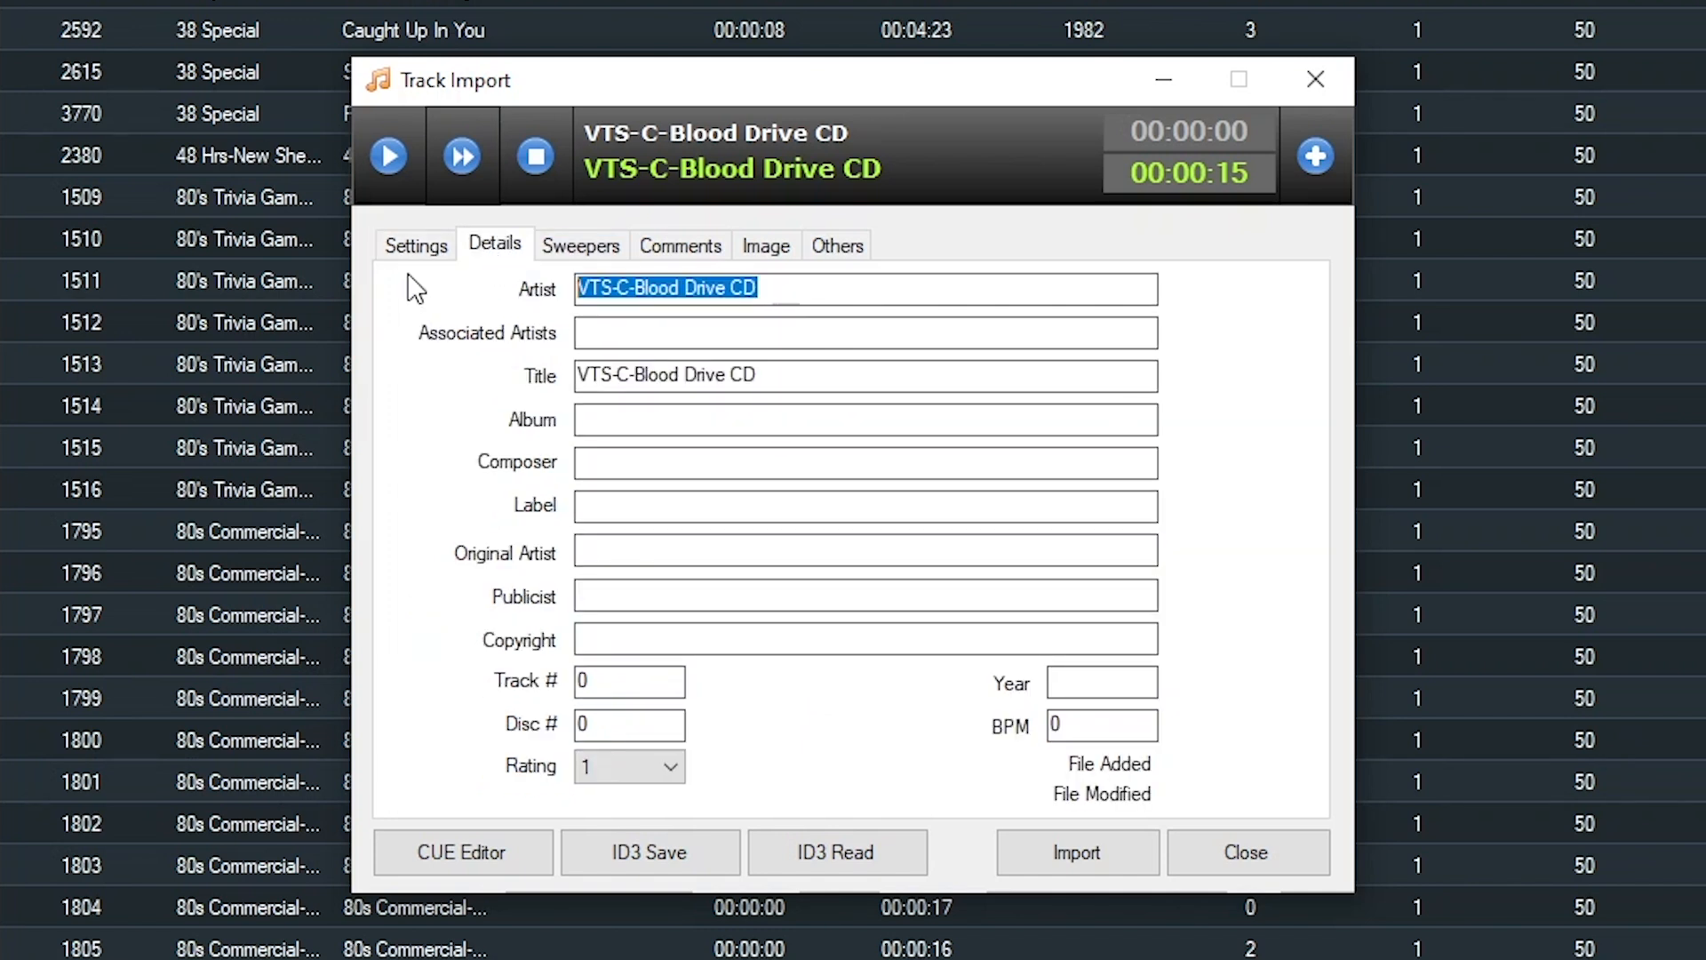
type("Vt-")
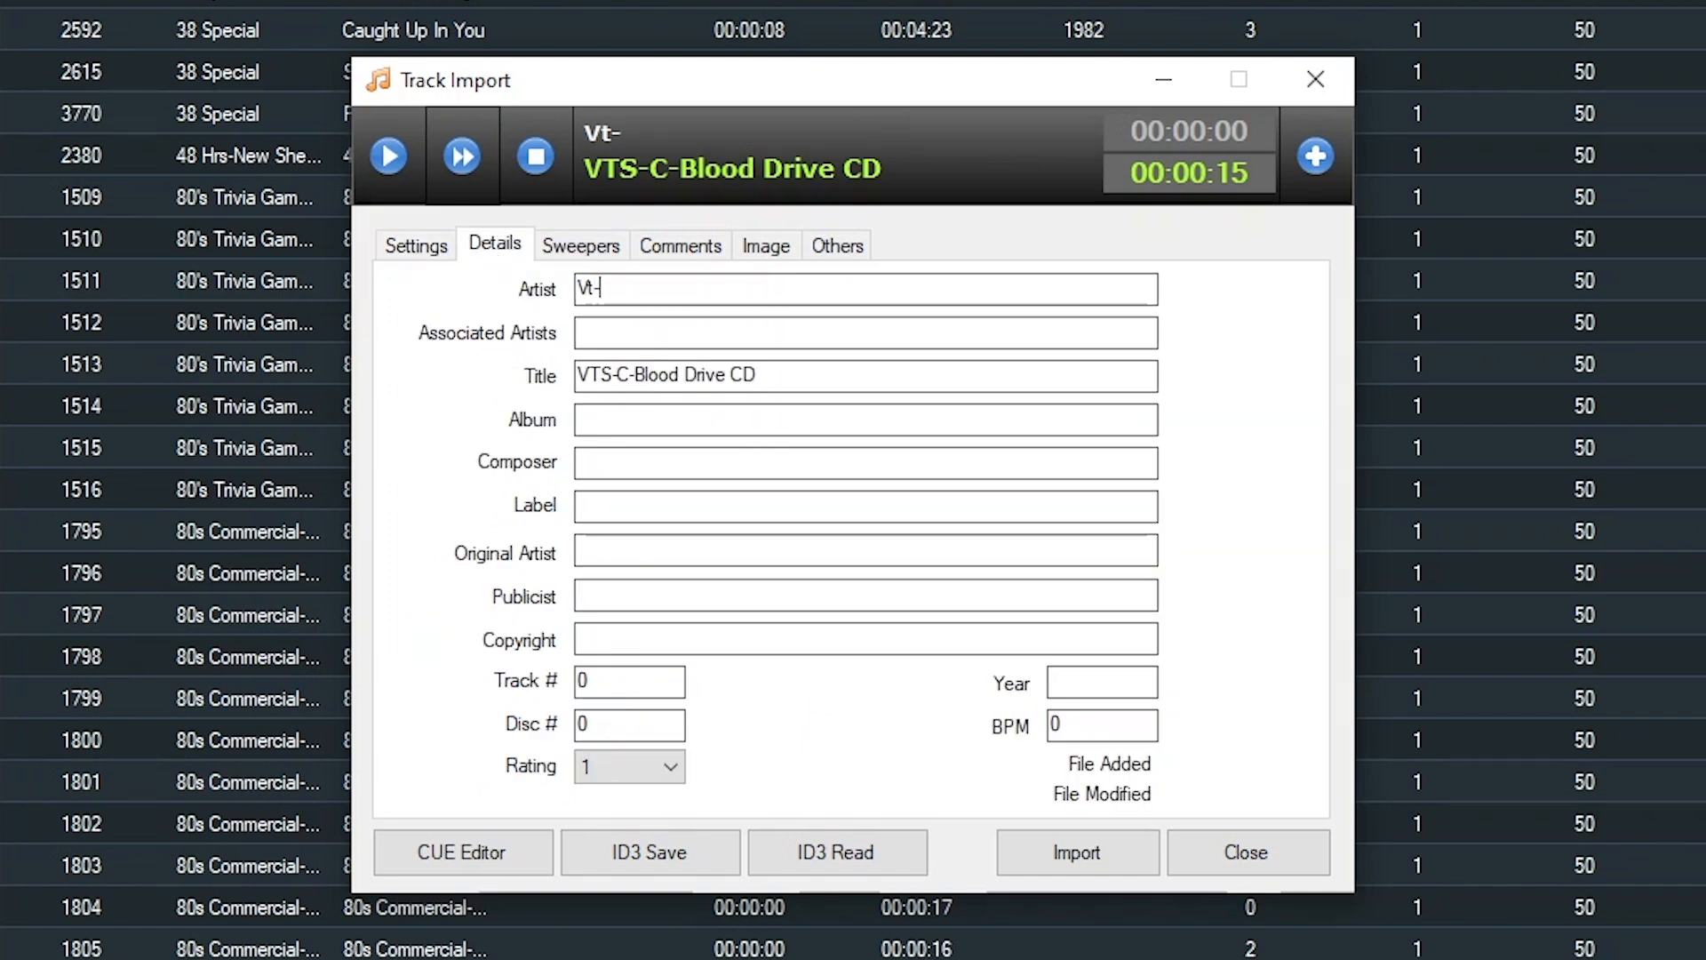
type("T-Weather-Live")
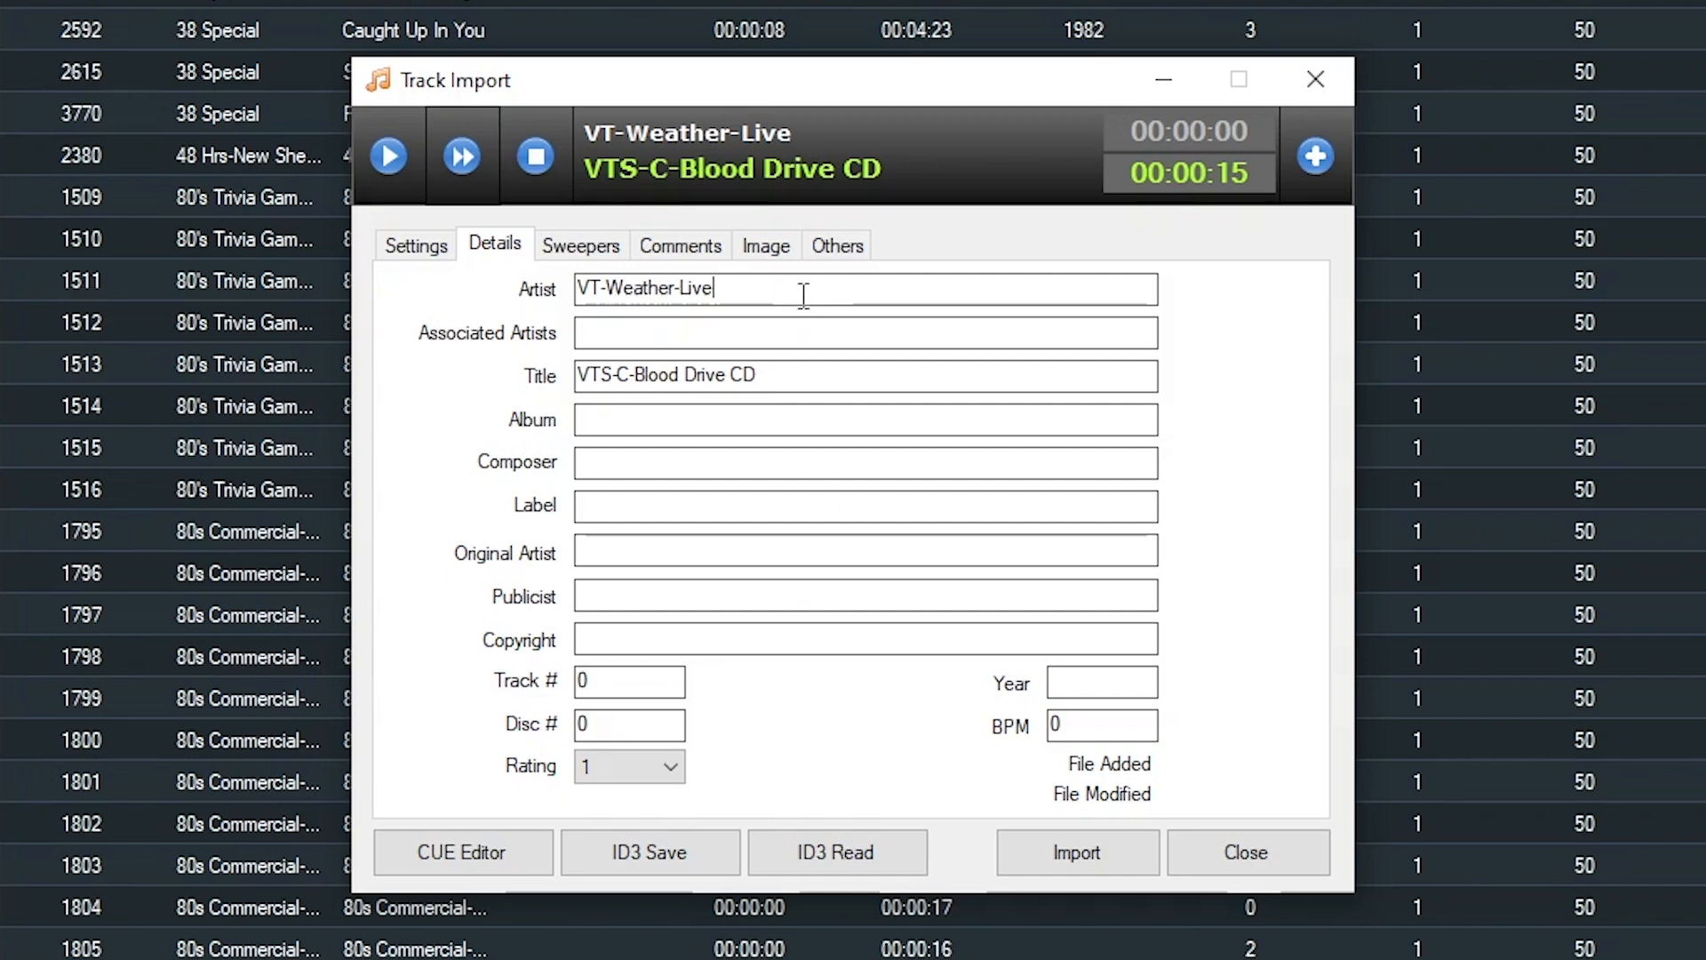
left_click(1087, 846)
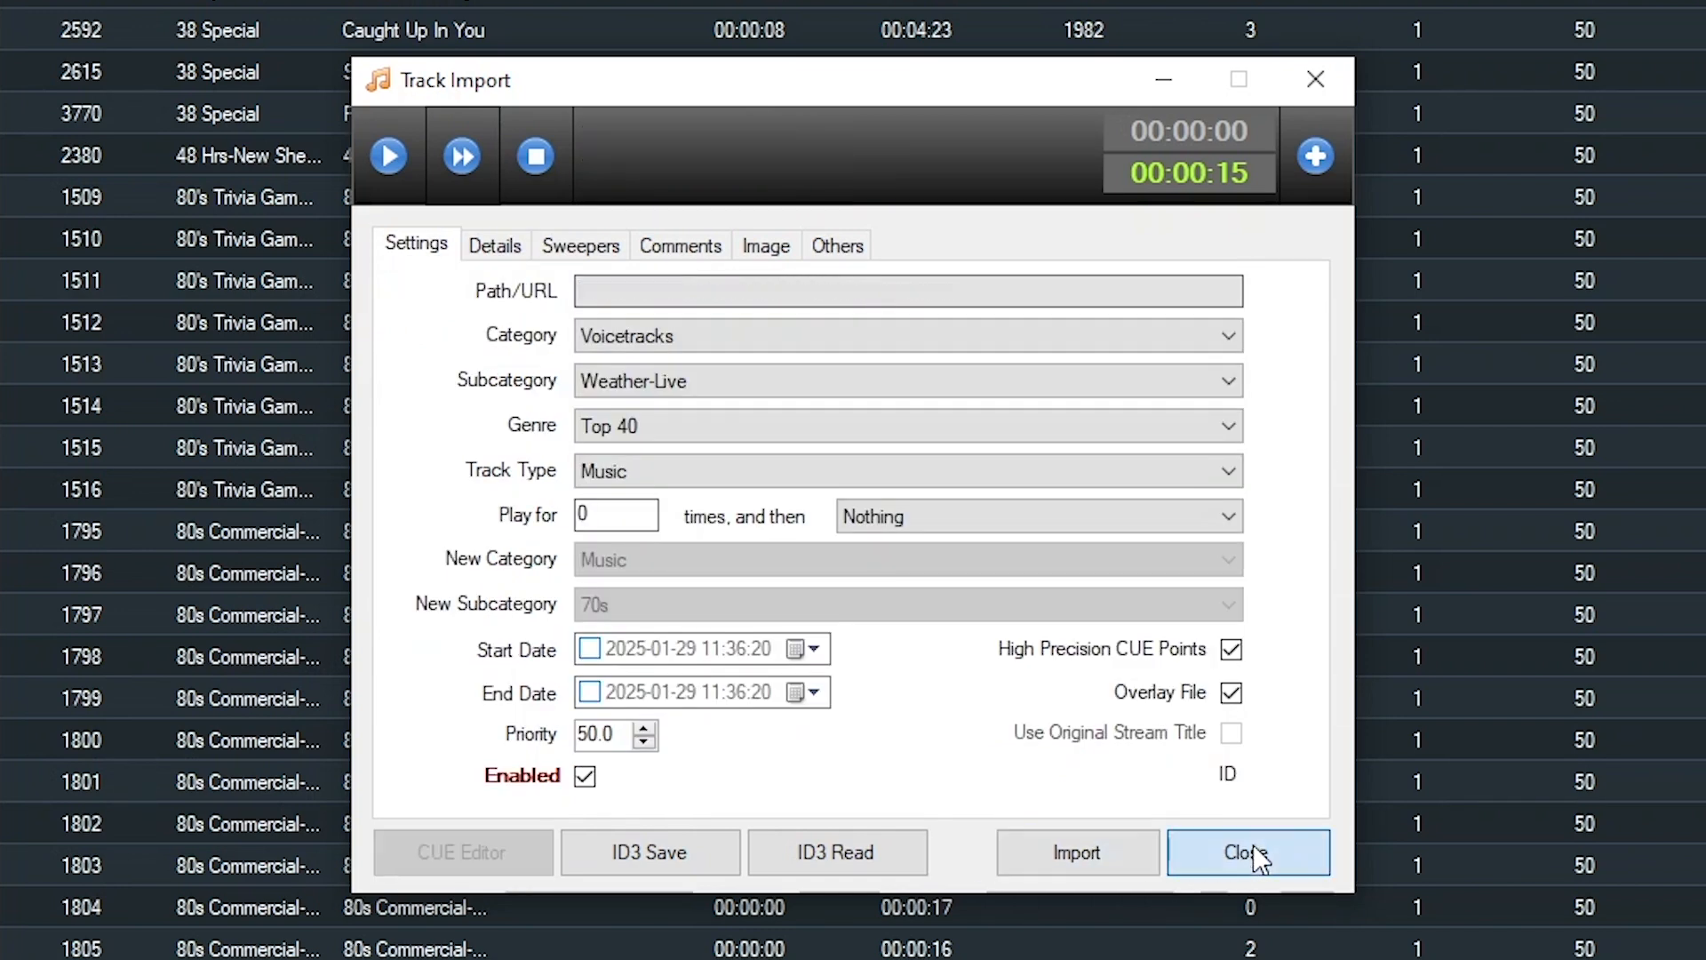
left_click(1260, 858)
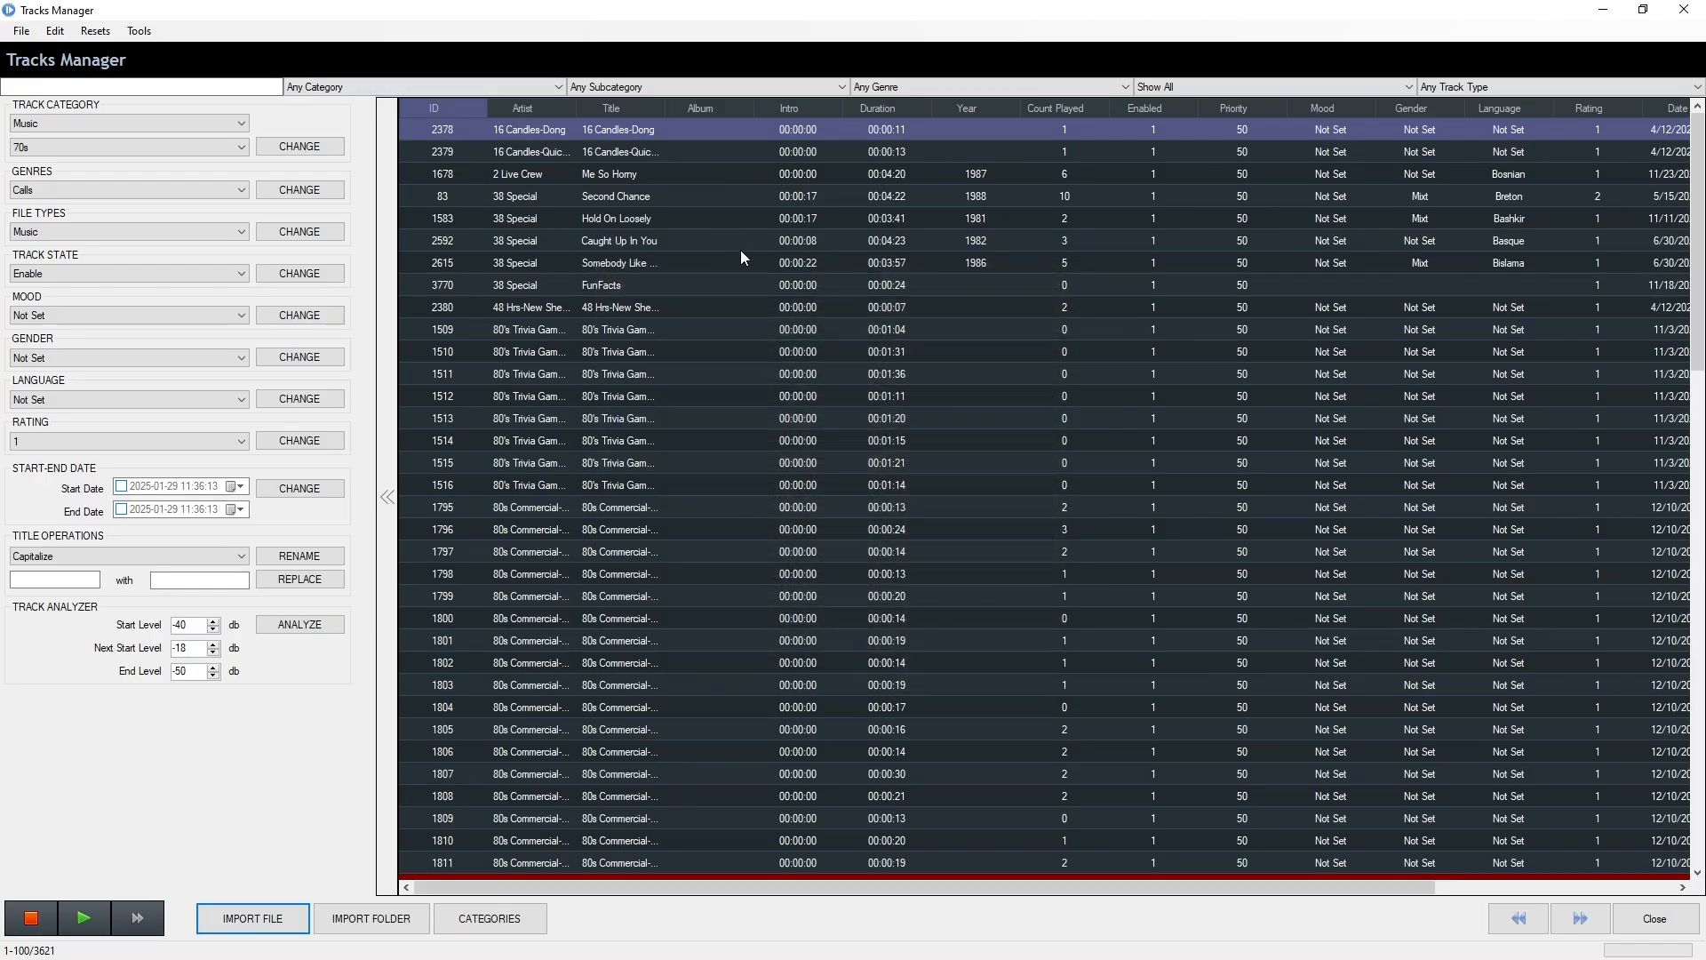
Close Tracks Manager and filter the main search list to the Weather-Live subcategory
left_click(1654, 918)
left_click(740, 35)
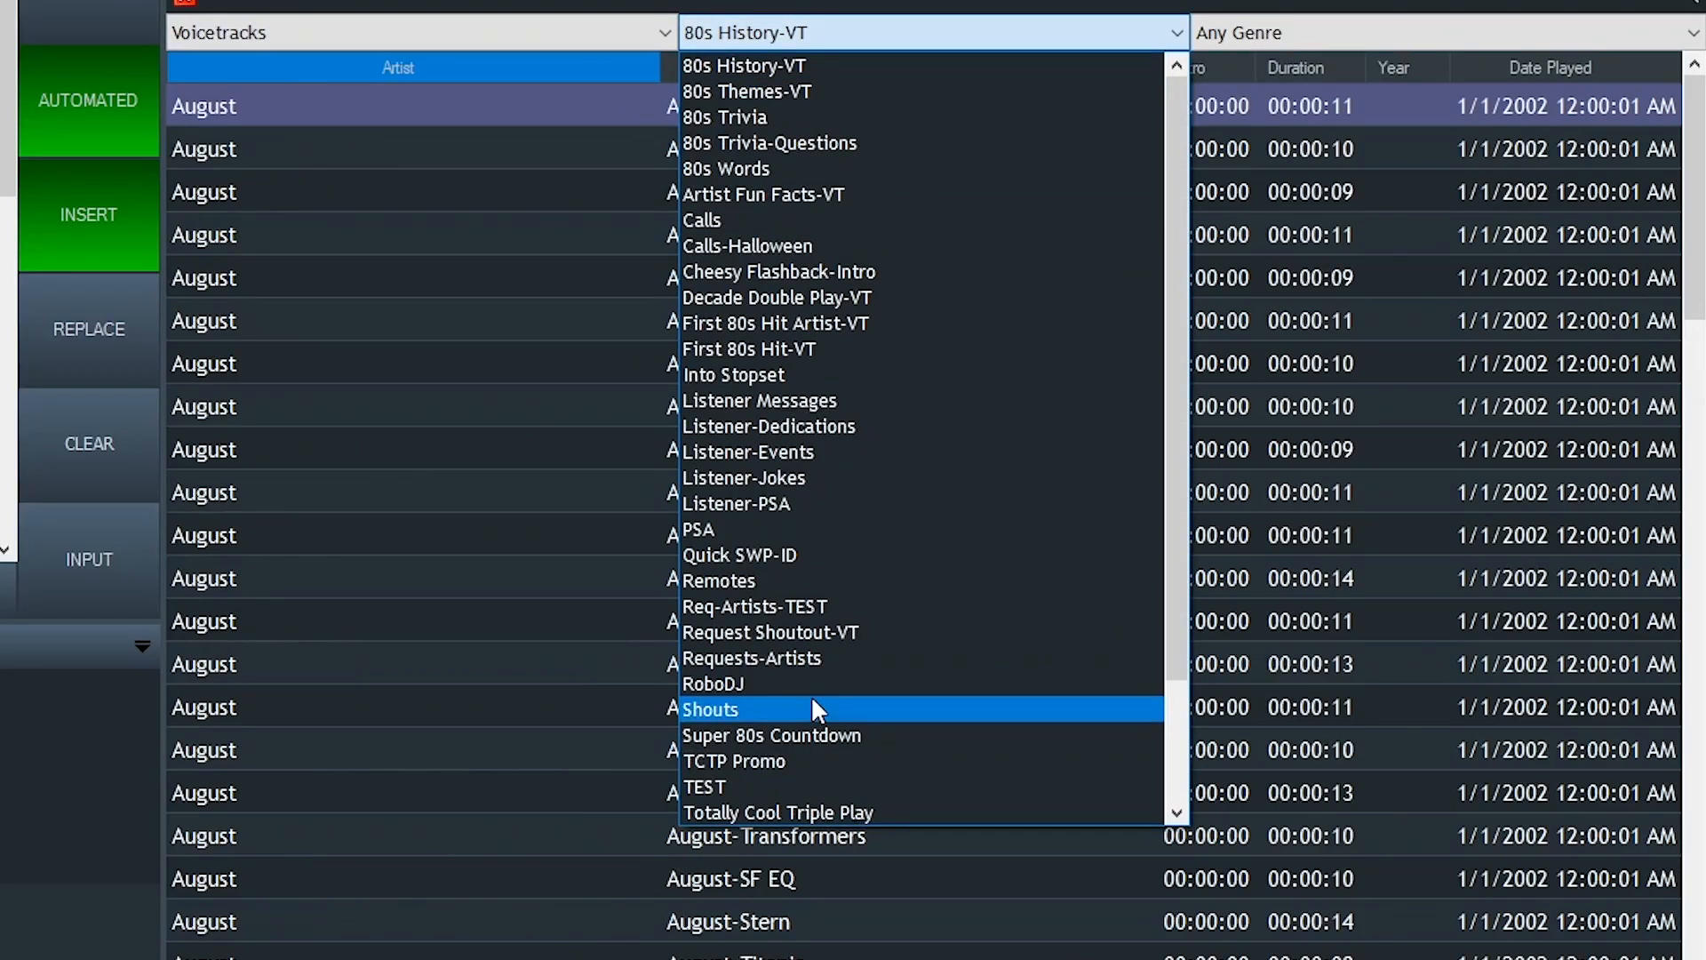
scroll(813, 702, "down", 2)
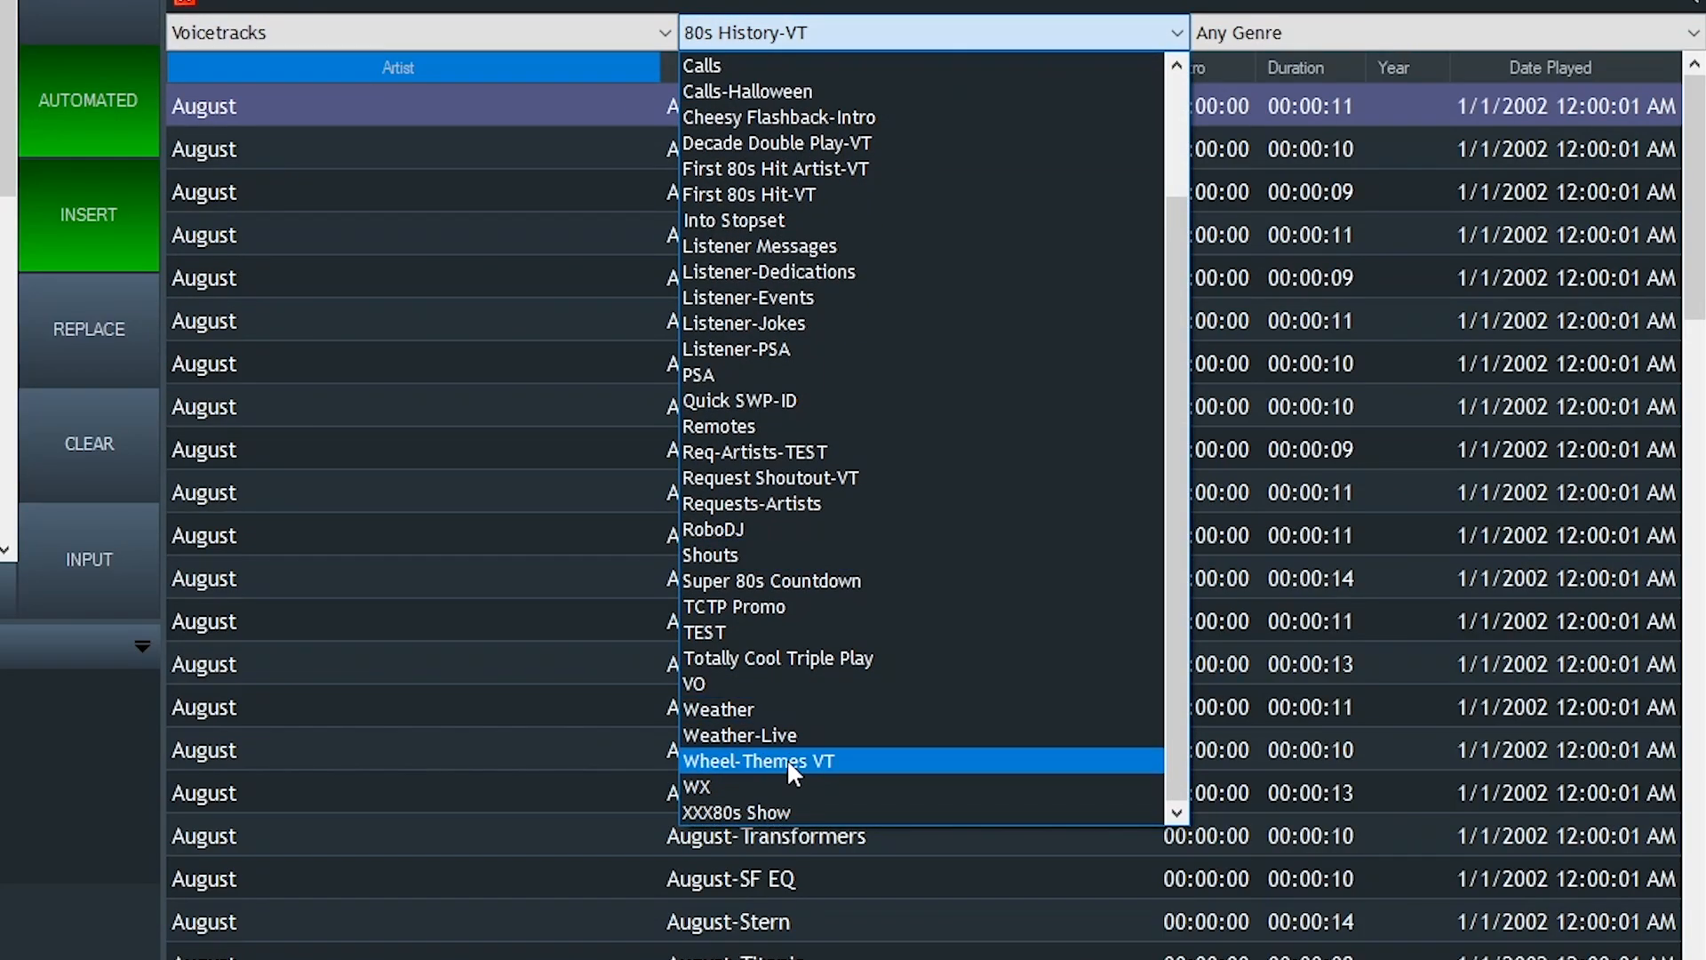
left_click(847, 734)
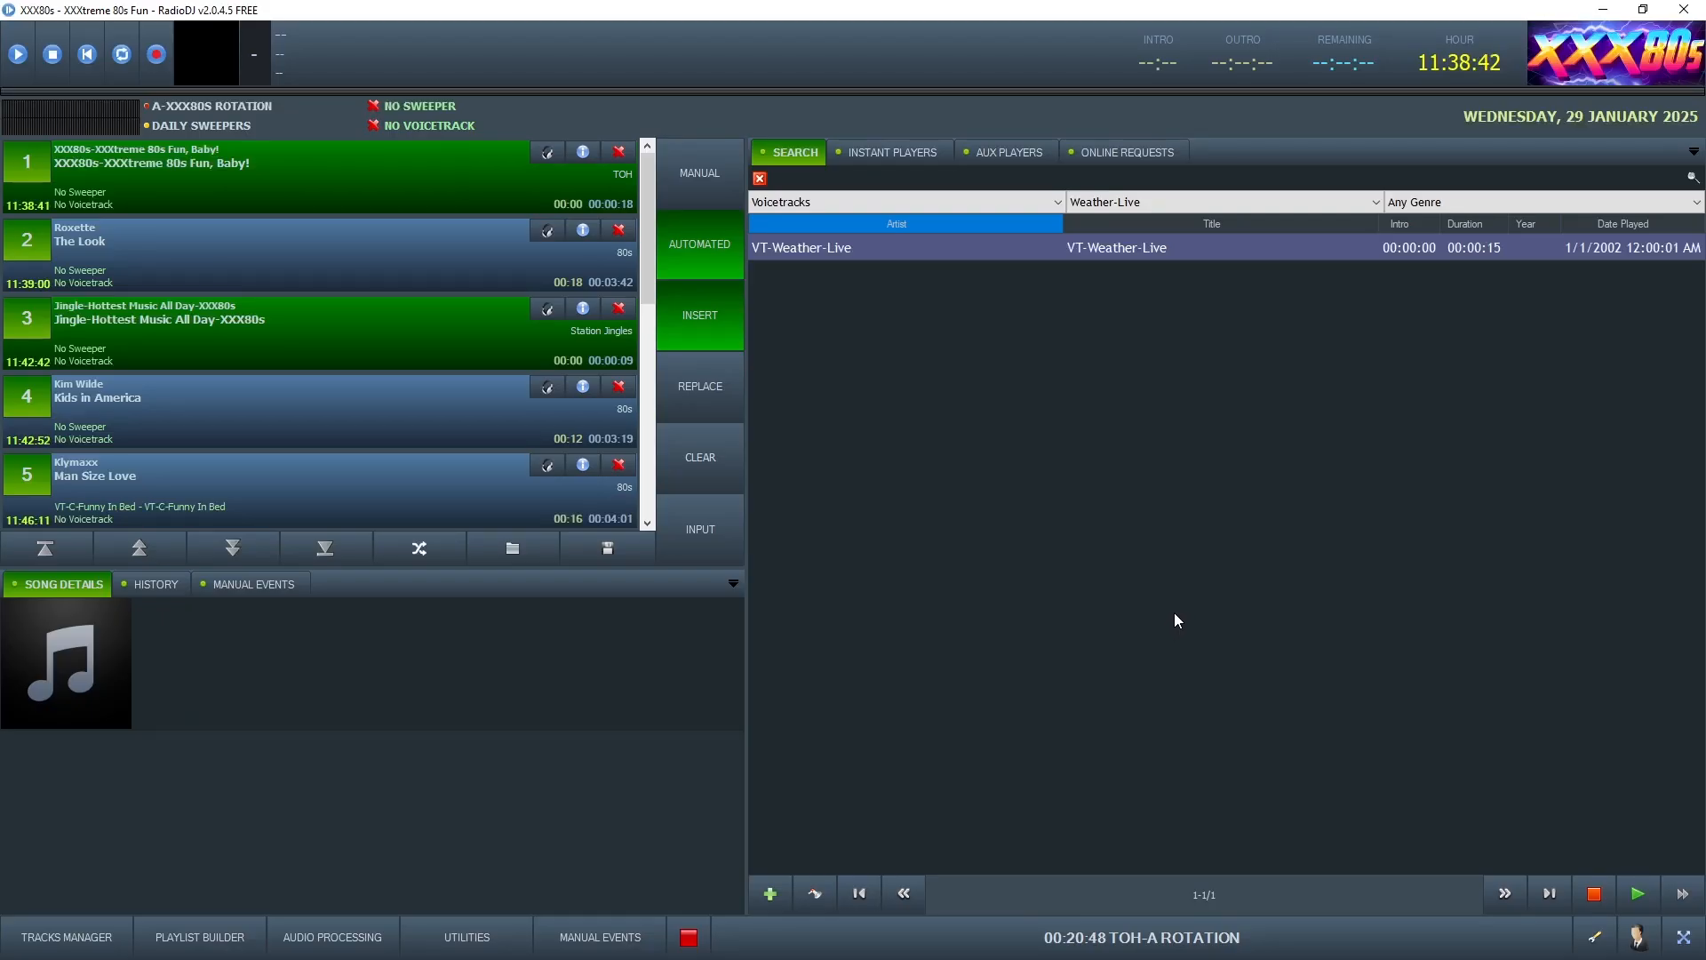
right_click(1088, 239)
left_click(1154, 309)
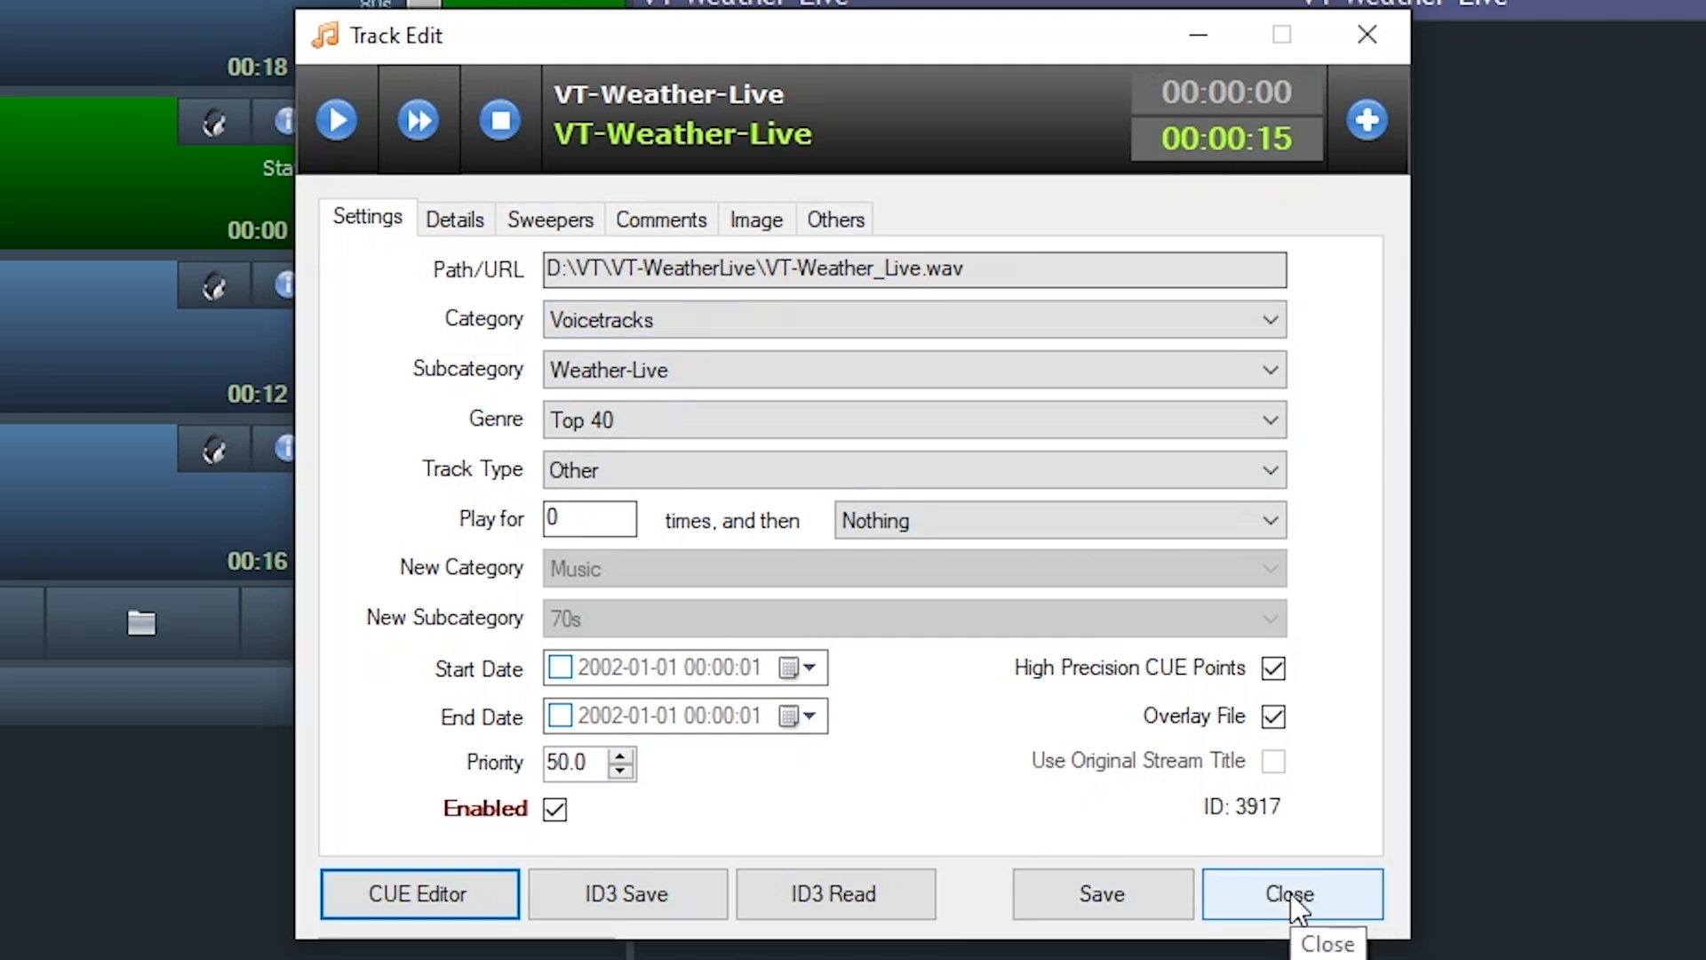
left_click_drag(998, 265, 619, 260)
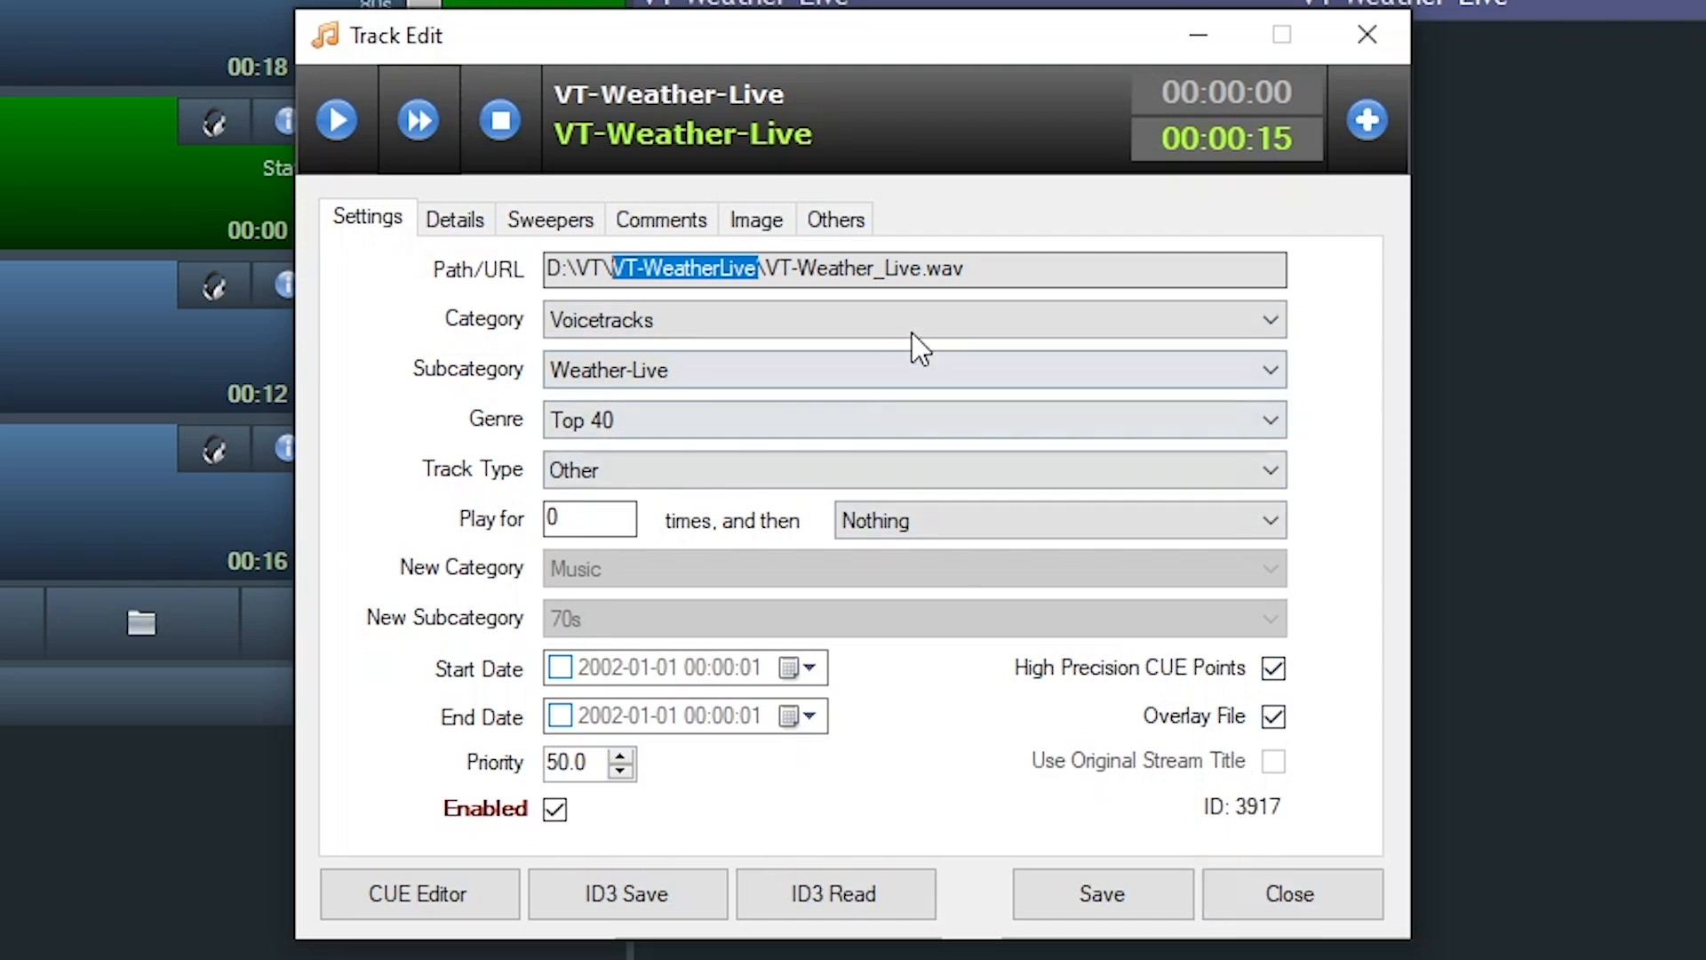
left_click_drag(963, 271, 760, 273)
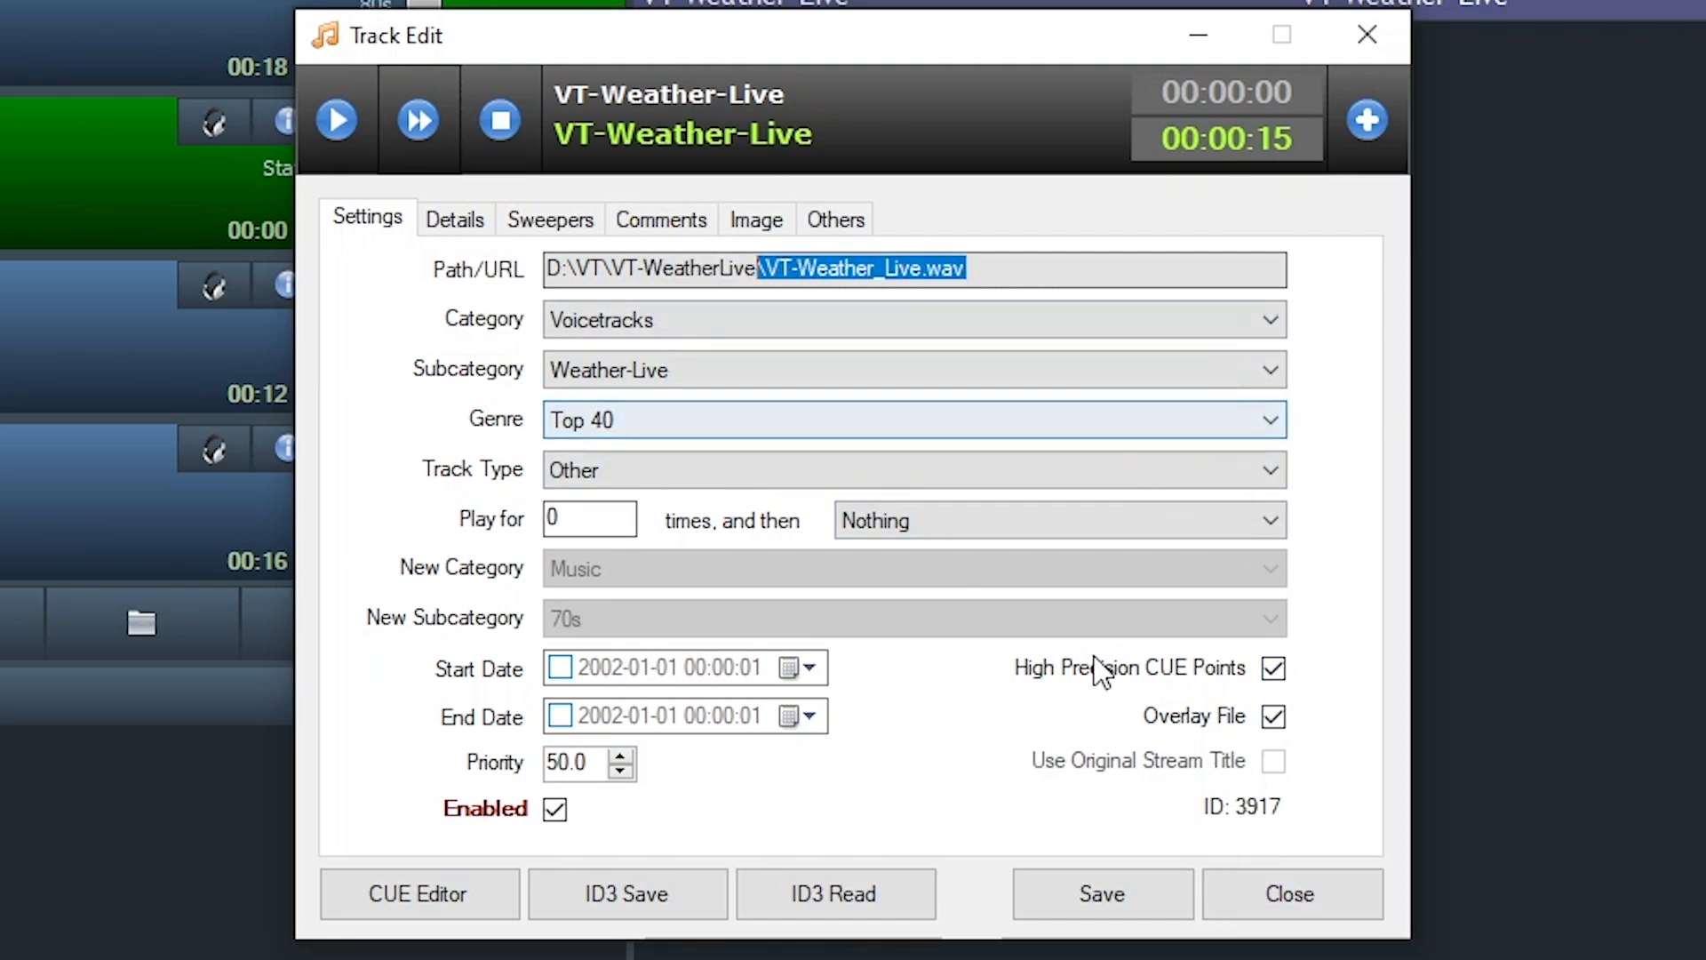
left_click_drag(968, 268, 615, 274)
left_click_drag(1037, 265, 519, 270)
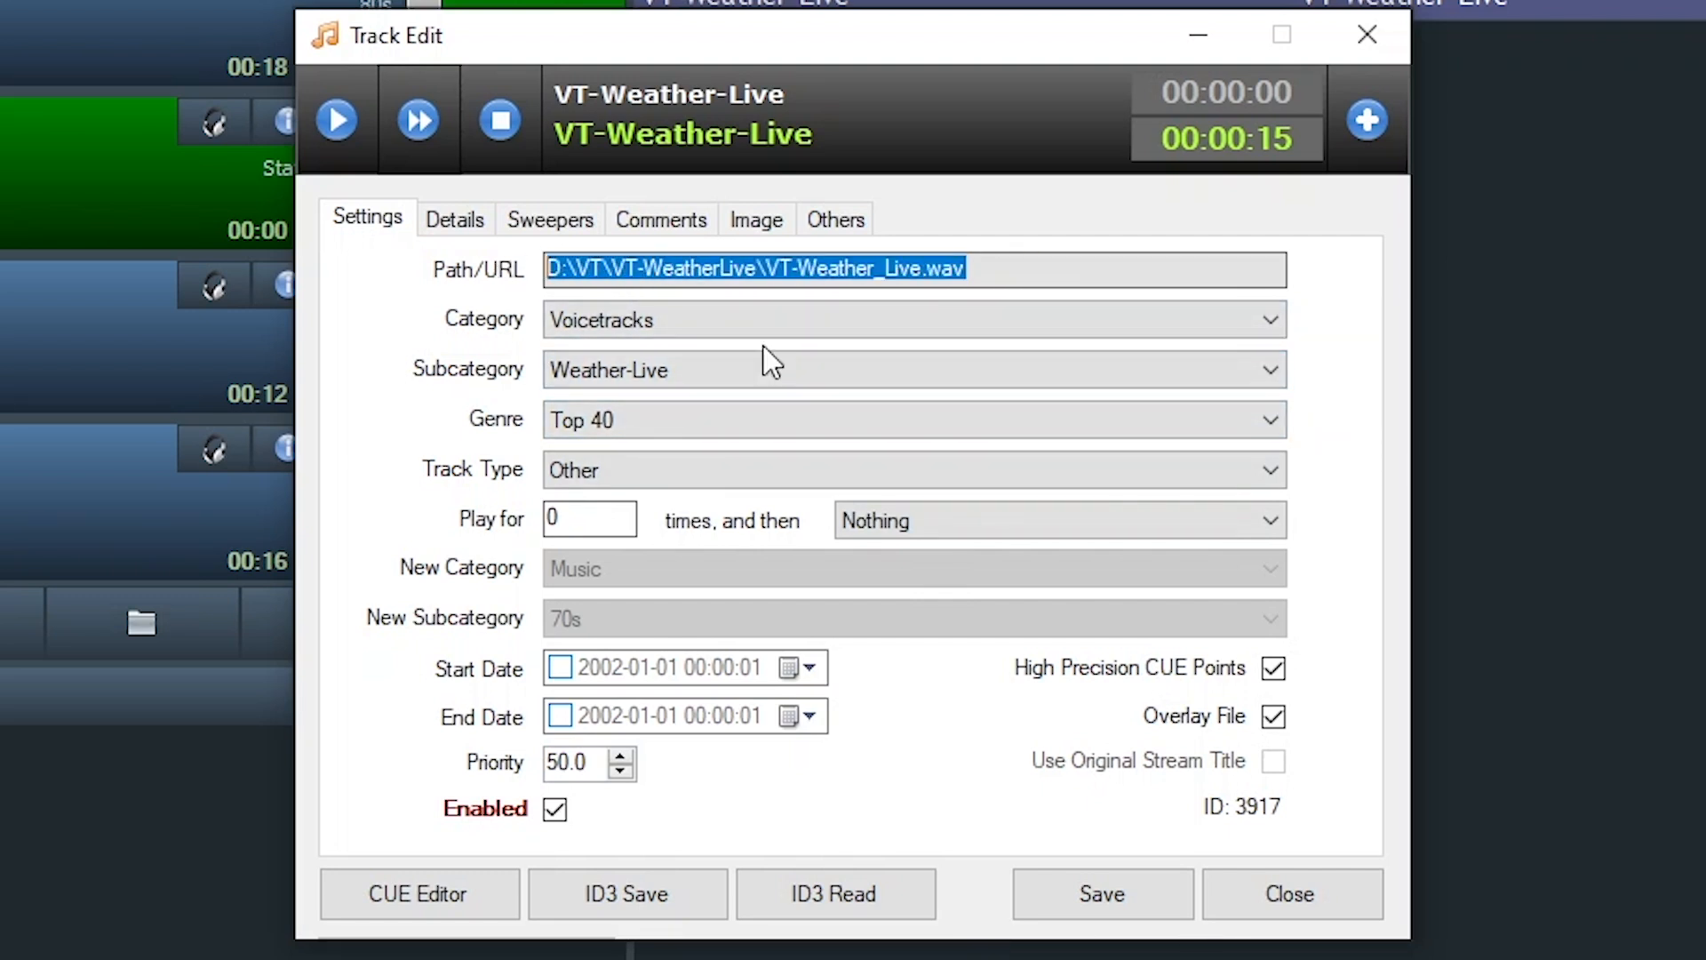
left_click(1319, 899)
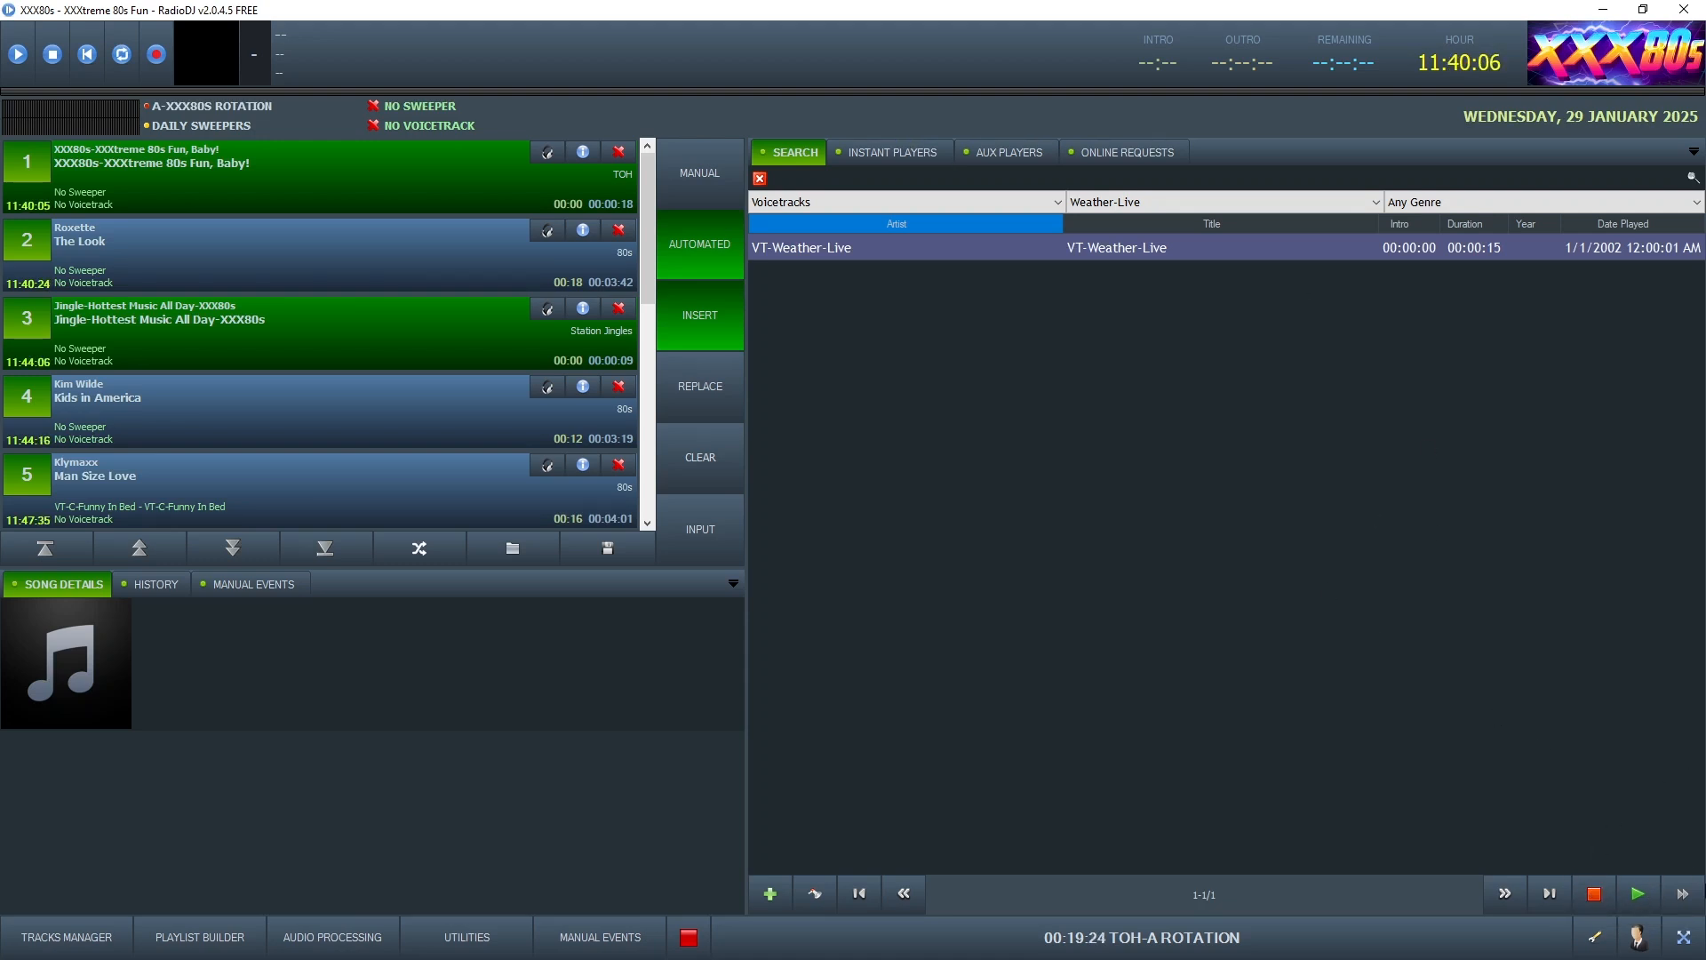
Switch to the B-XXX80s Rotation-1983 rotation and add Music / 80s category entries
left_click(1595, 936)
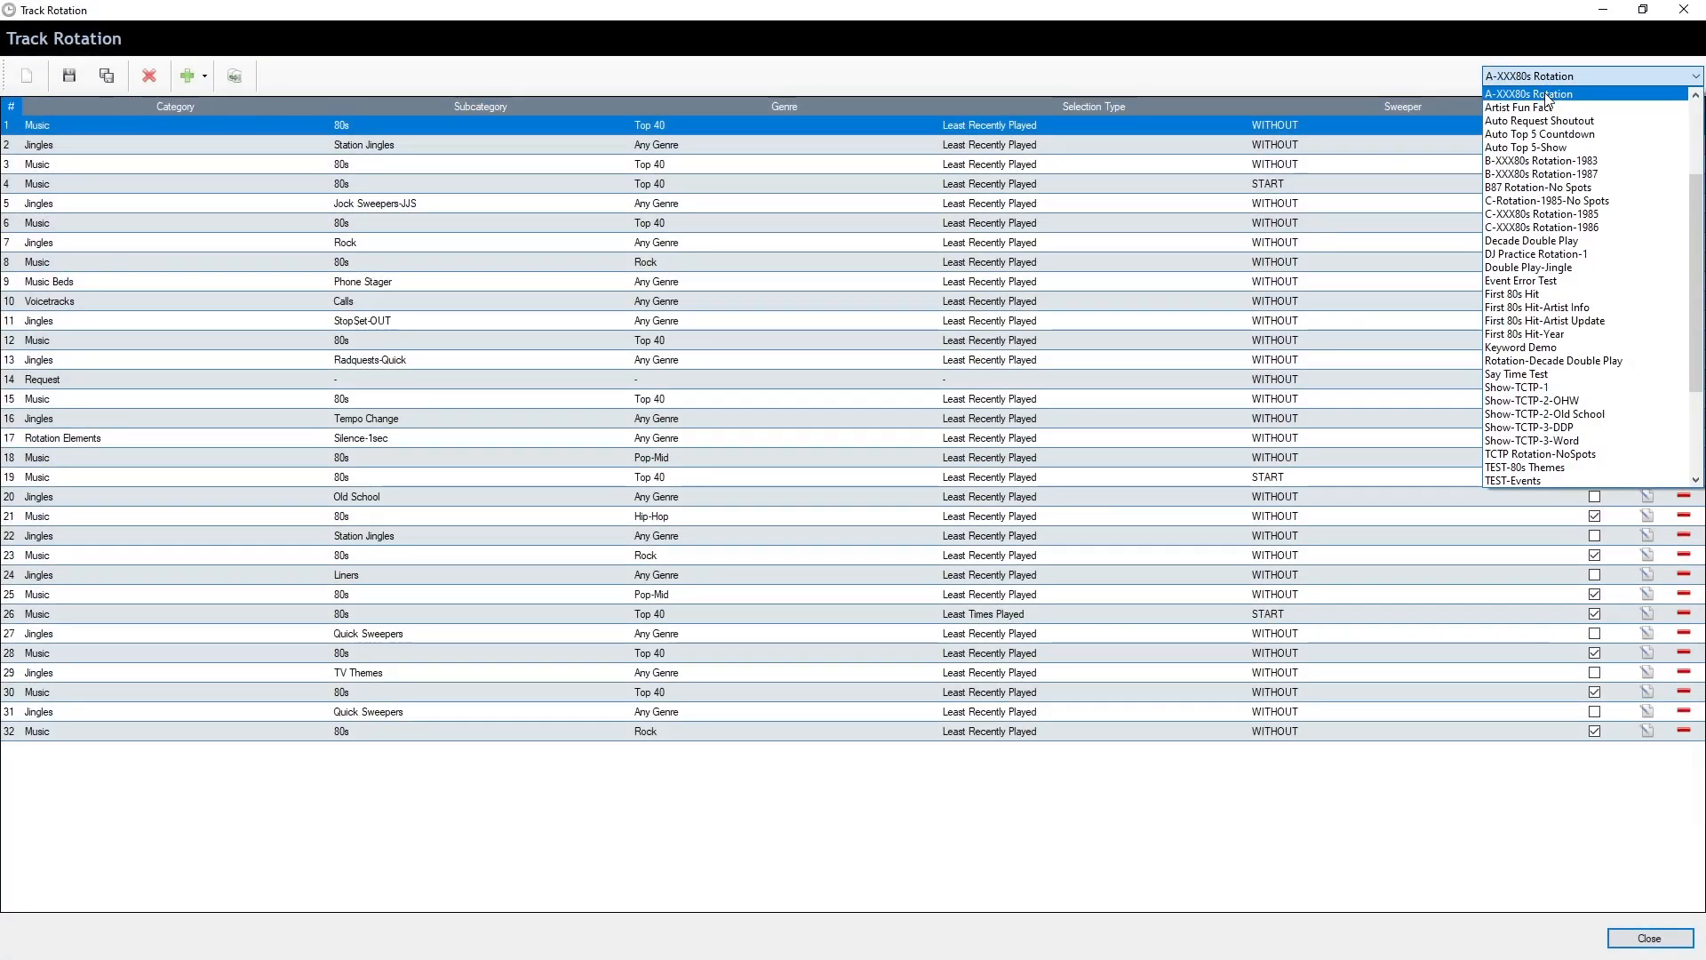
left_click(1556, 165)
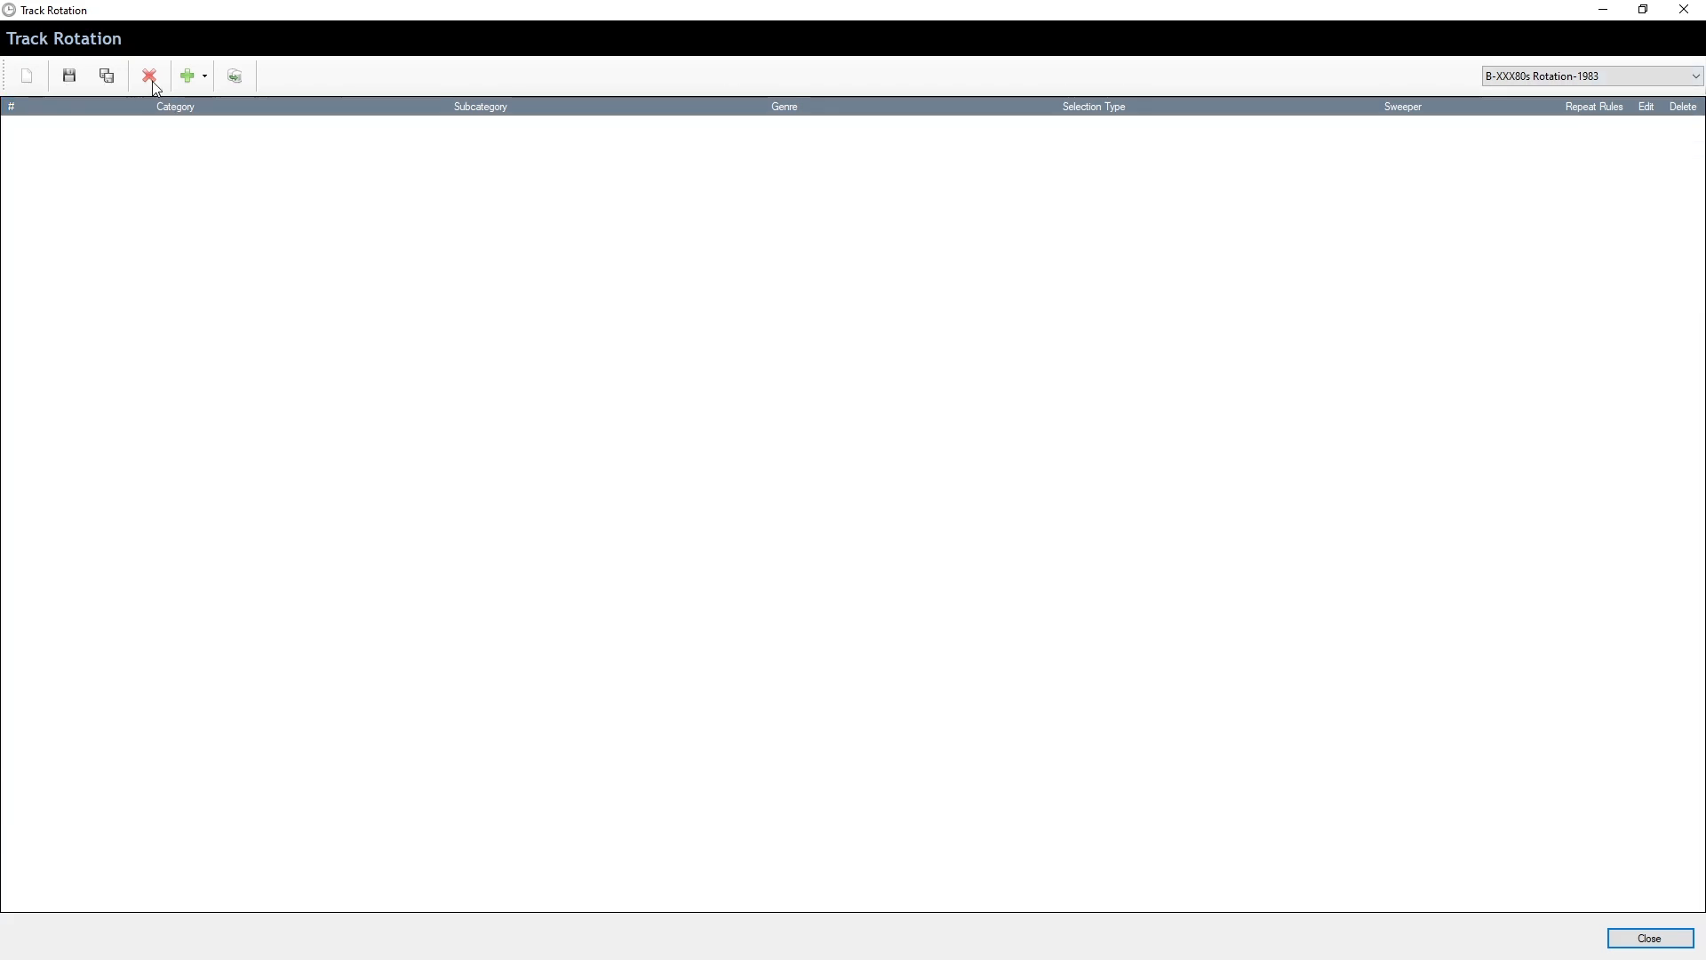
left_click(190, 80)
left_click(227, 104)
left_click(811, 344)
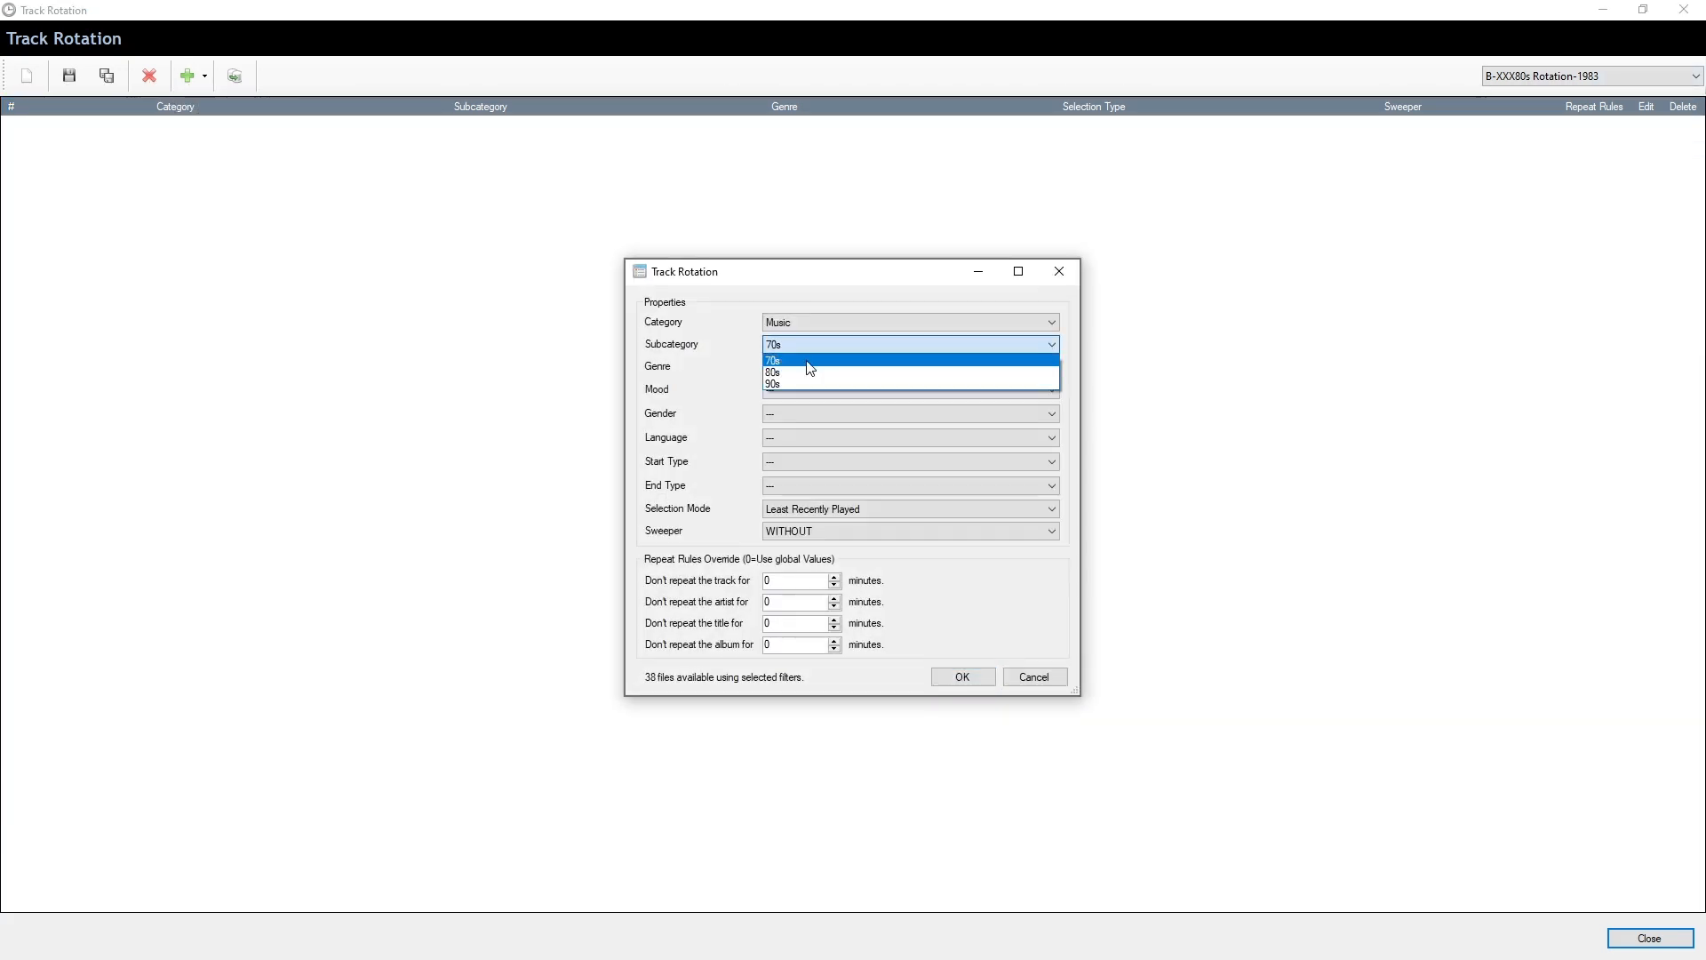
left_click(812, 372)
key("Return")
left_click(820, 320)
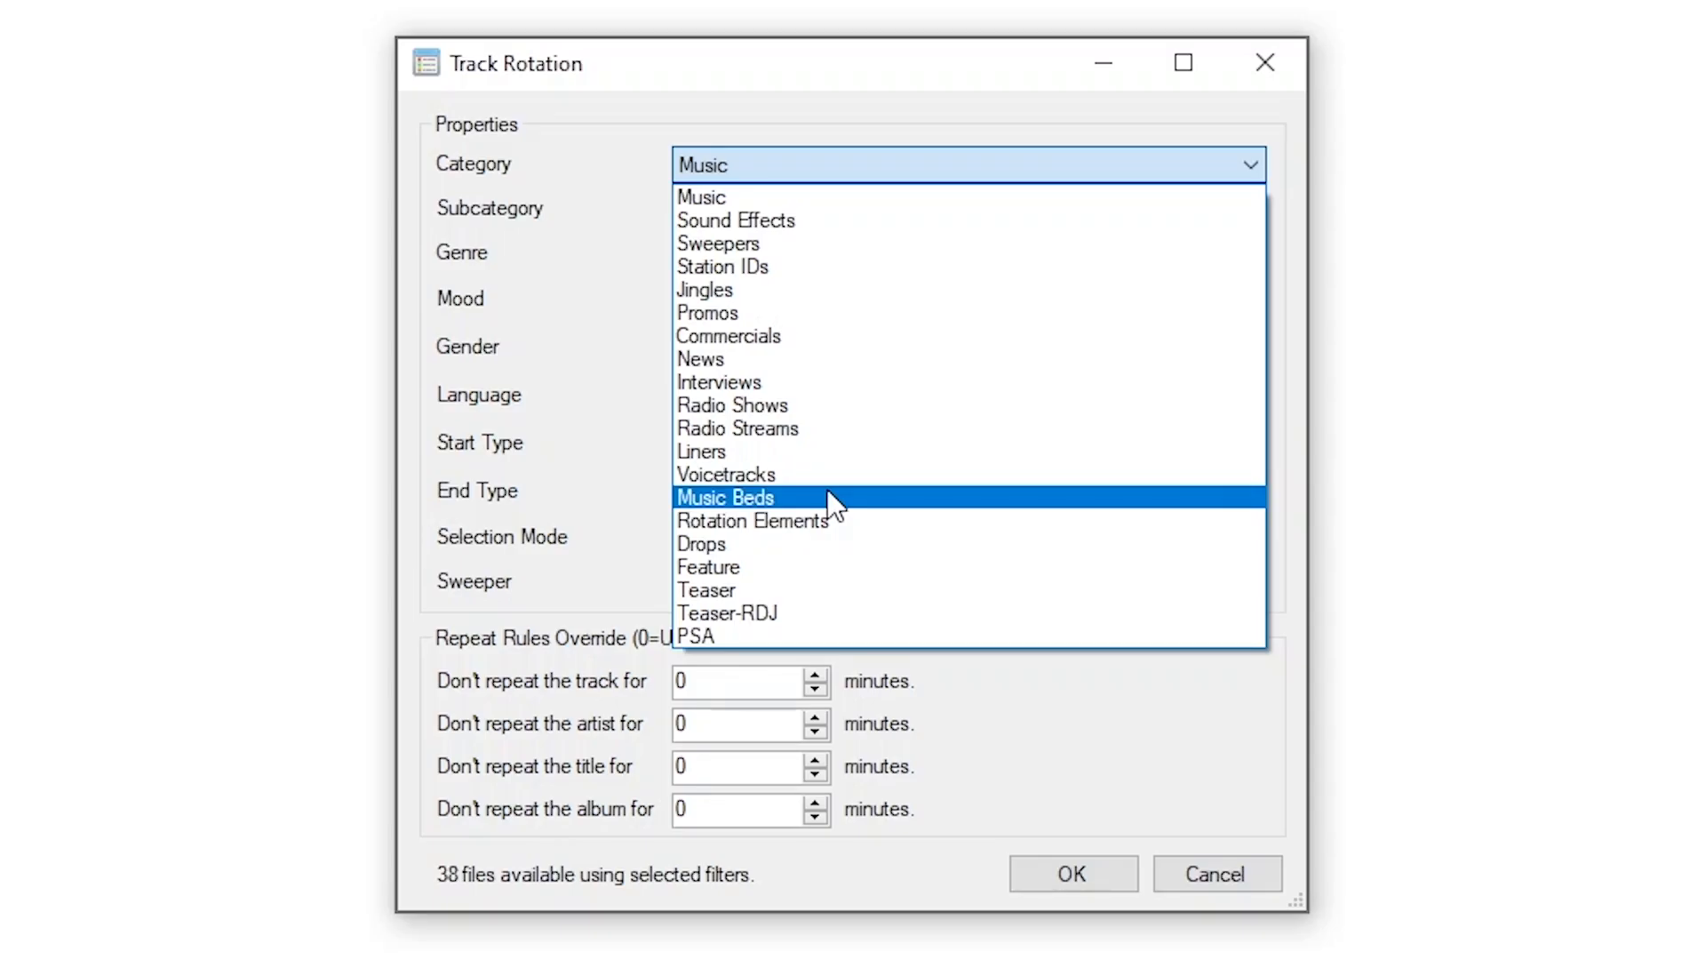
Add a Music Beds / WX Beds entry to the rotation
left_click(826, 497)
left_click(802, 213)
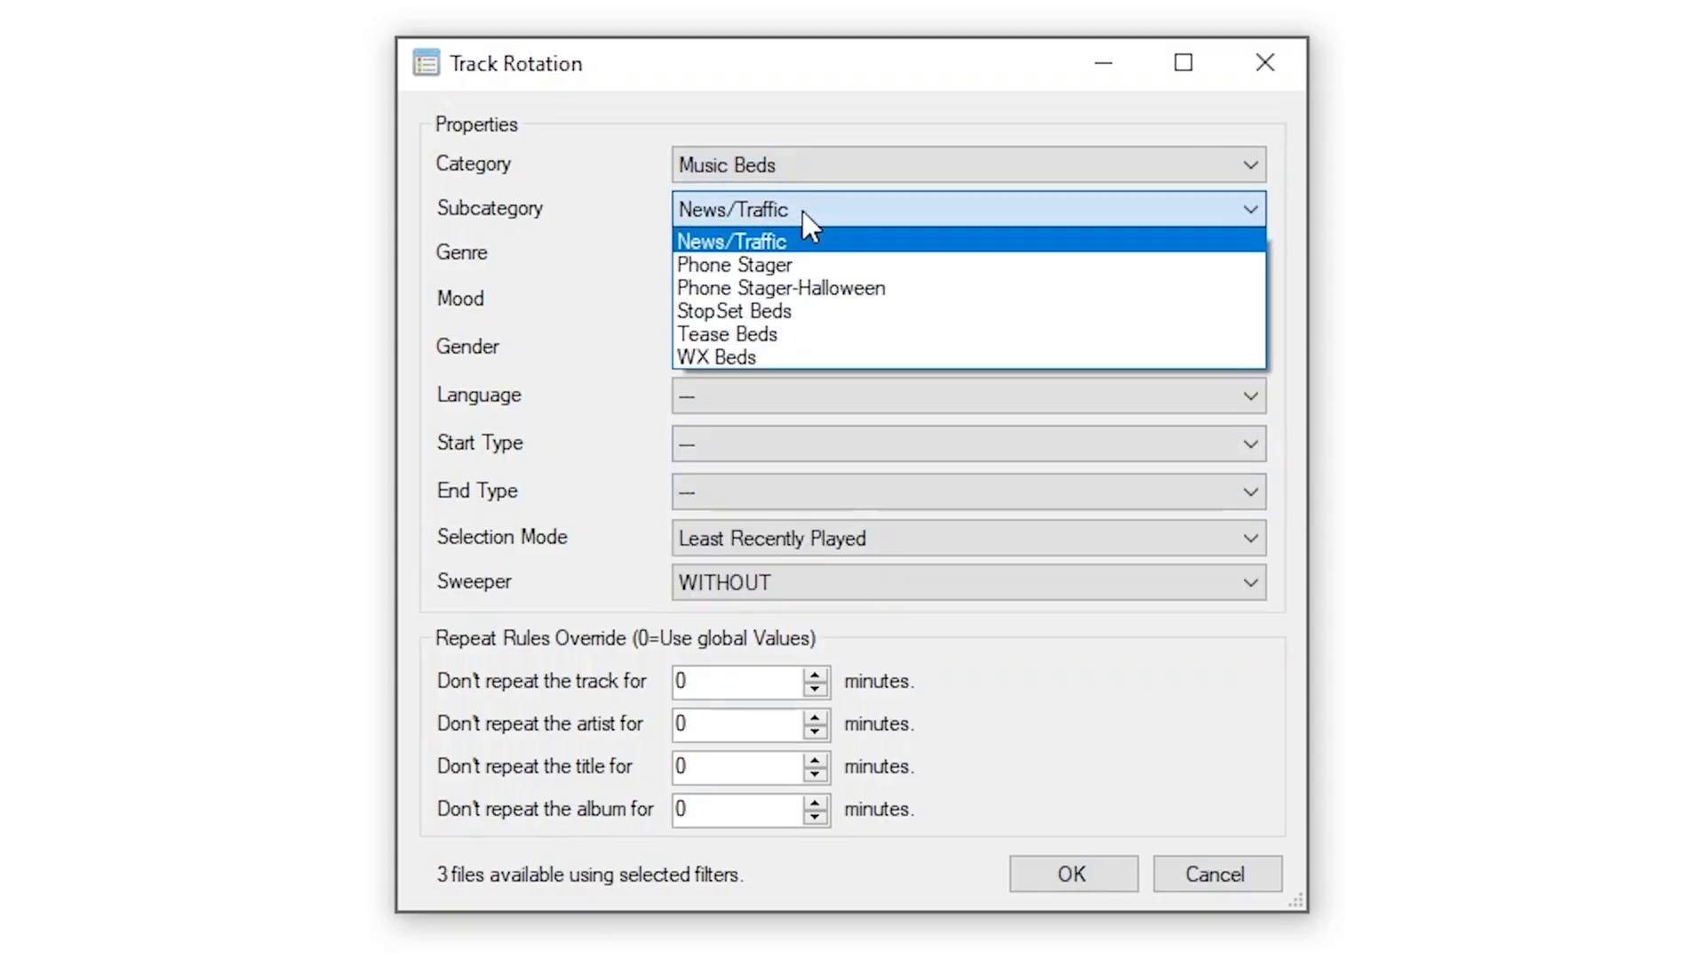
left_click(795, 354)
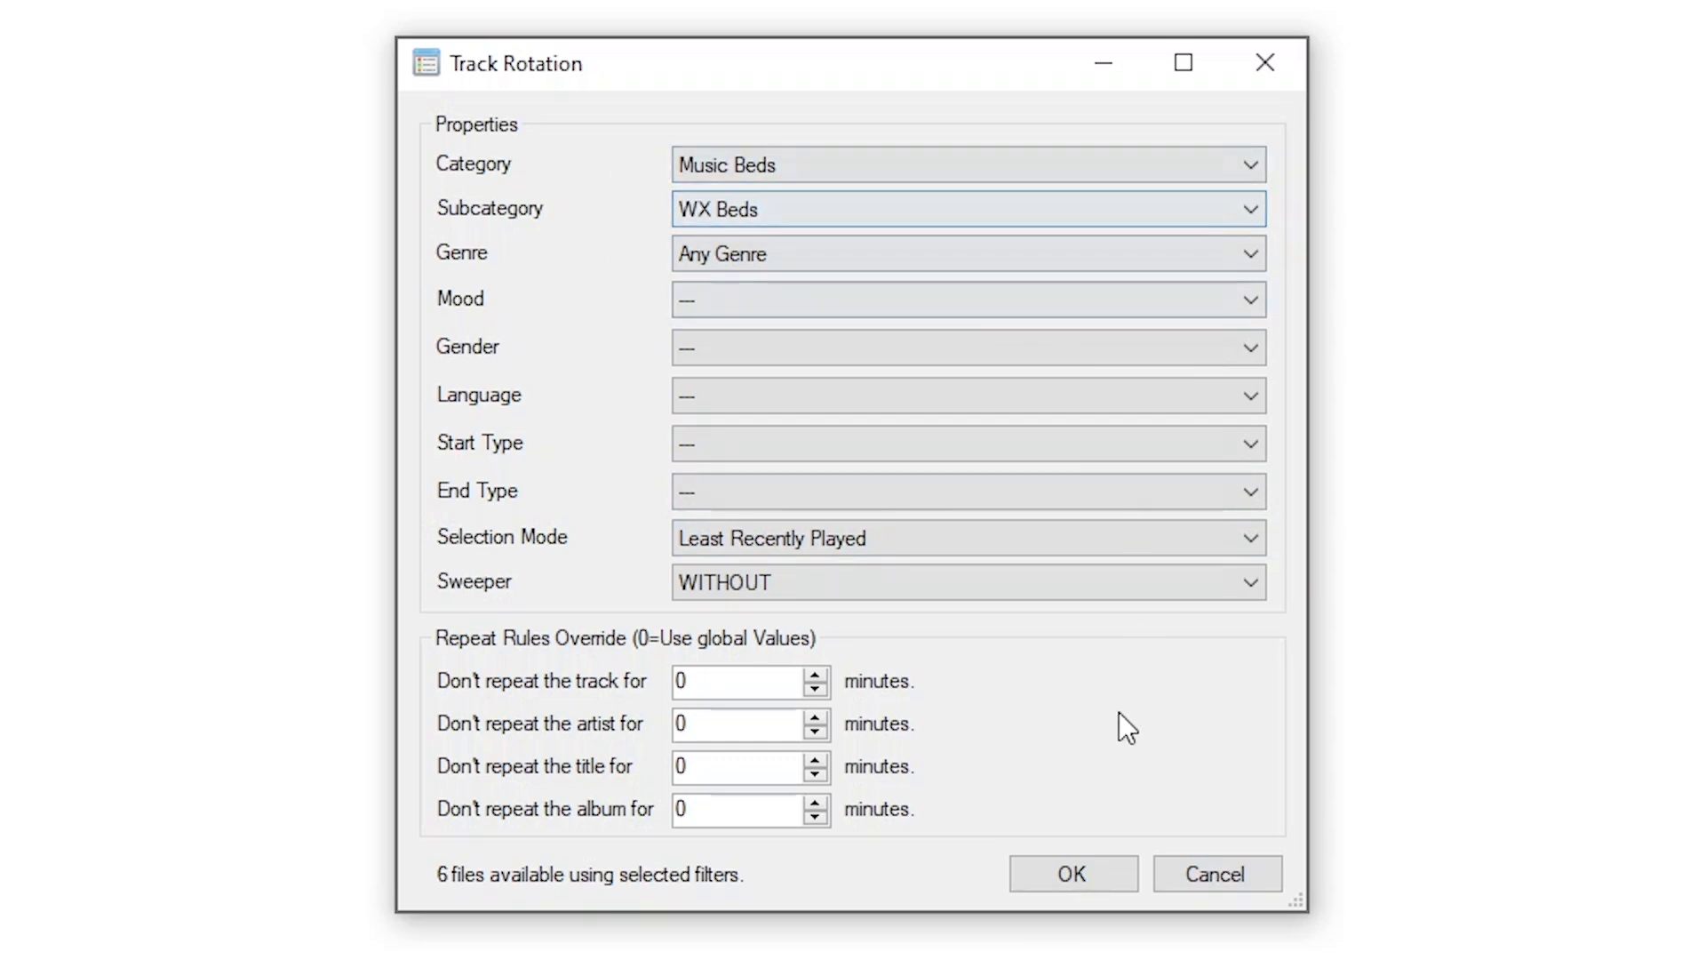
left_click(1101, 873)
left_click(190, 76)
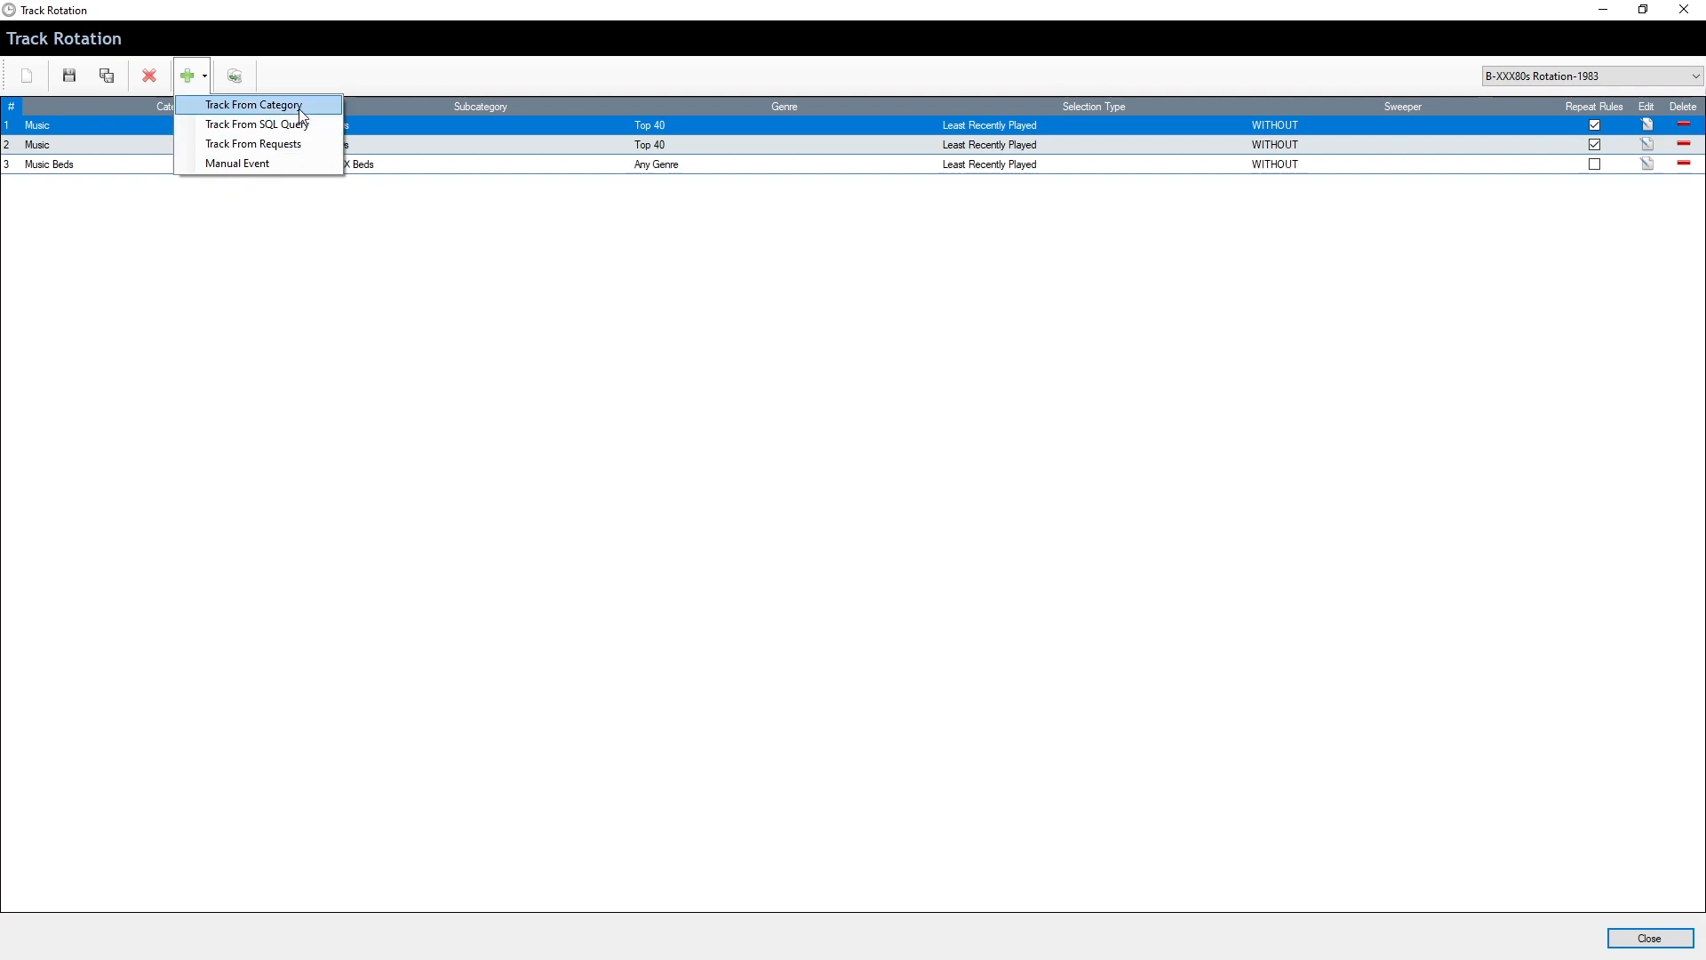
Add a Voicetracks / Weather-Live entry to the rotation, cancelling a stray SQL query entry
left_click(269, 107)
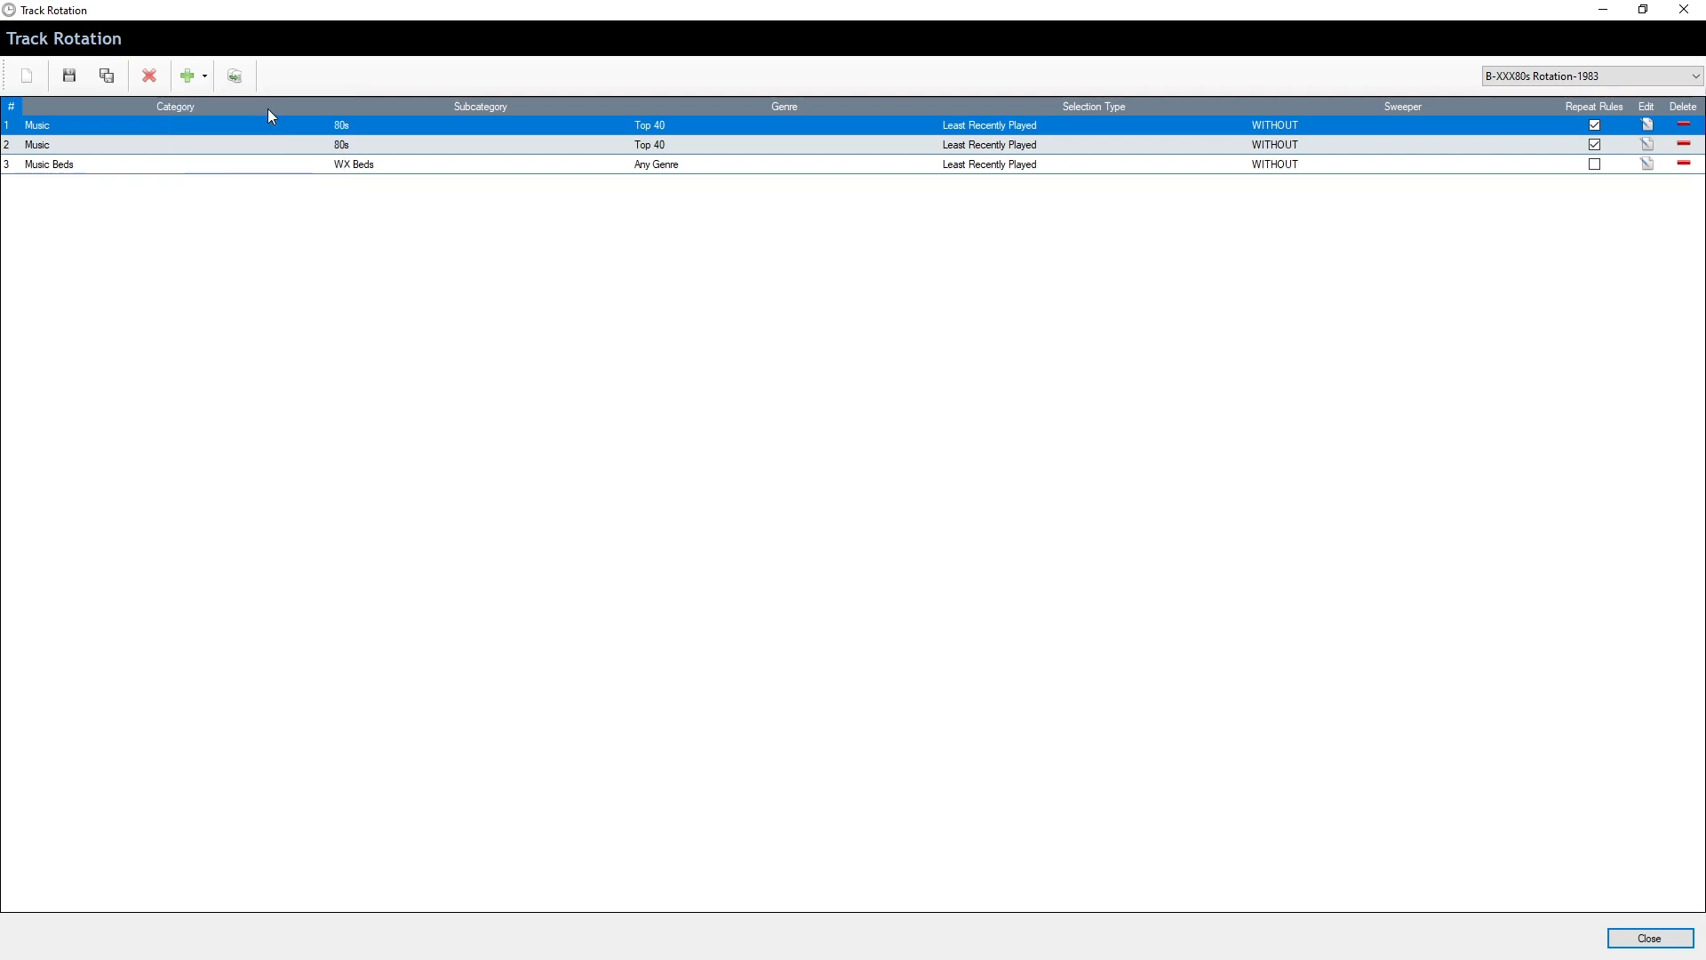
left_click(775, 322)
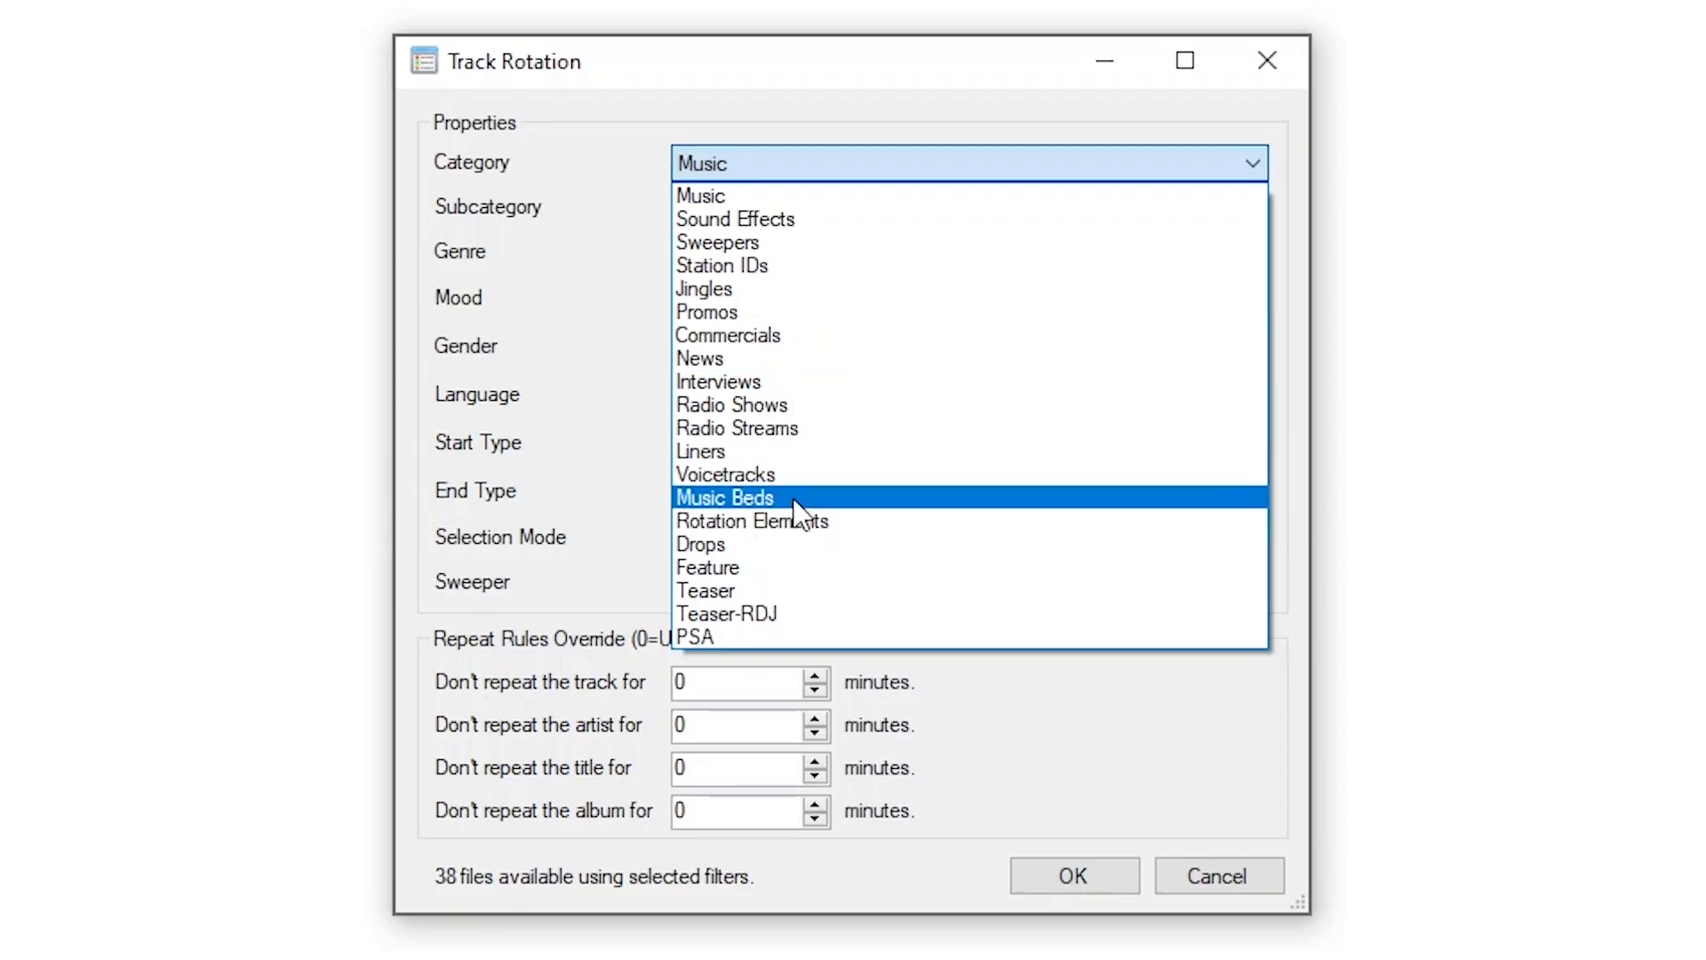
left_click(800, 477)
left_click(807, 345)
scroll(870, 599, "down", 1)
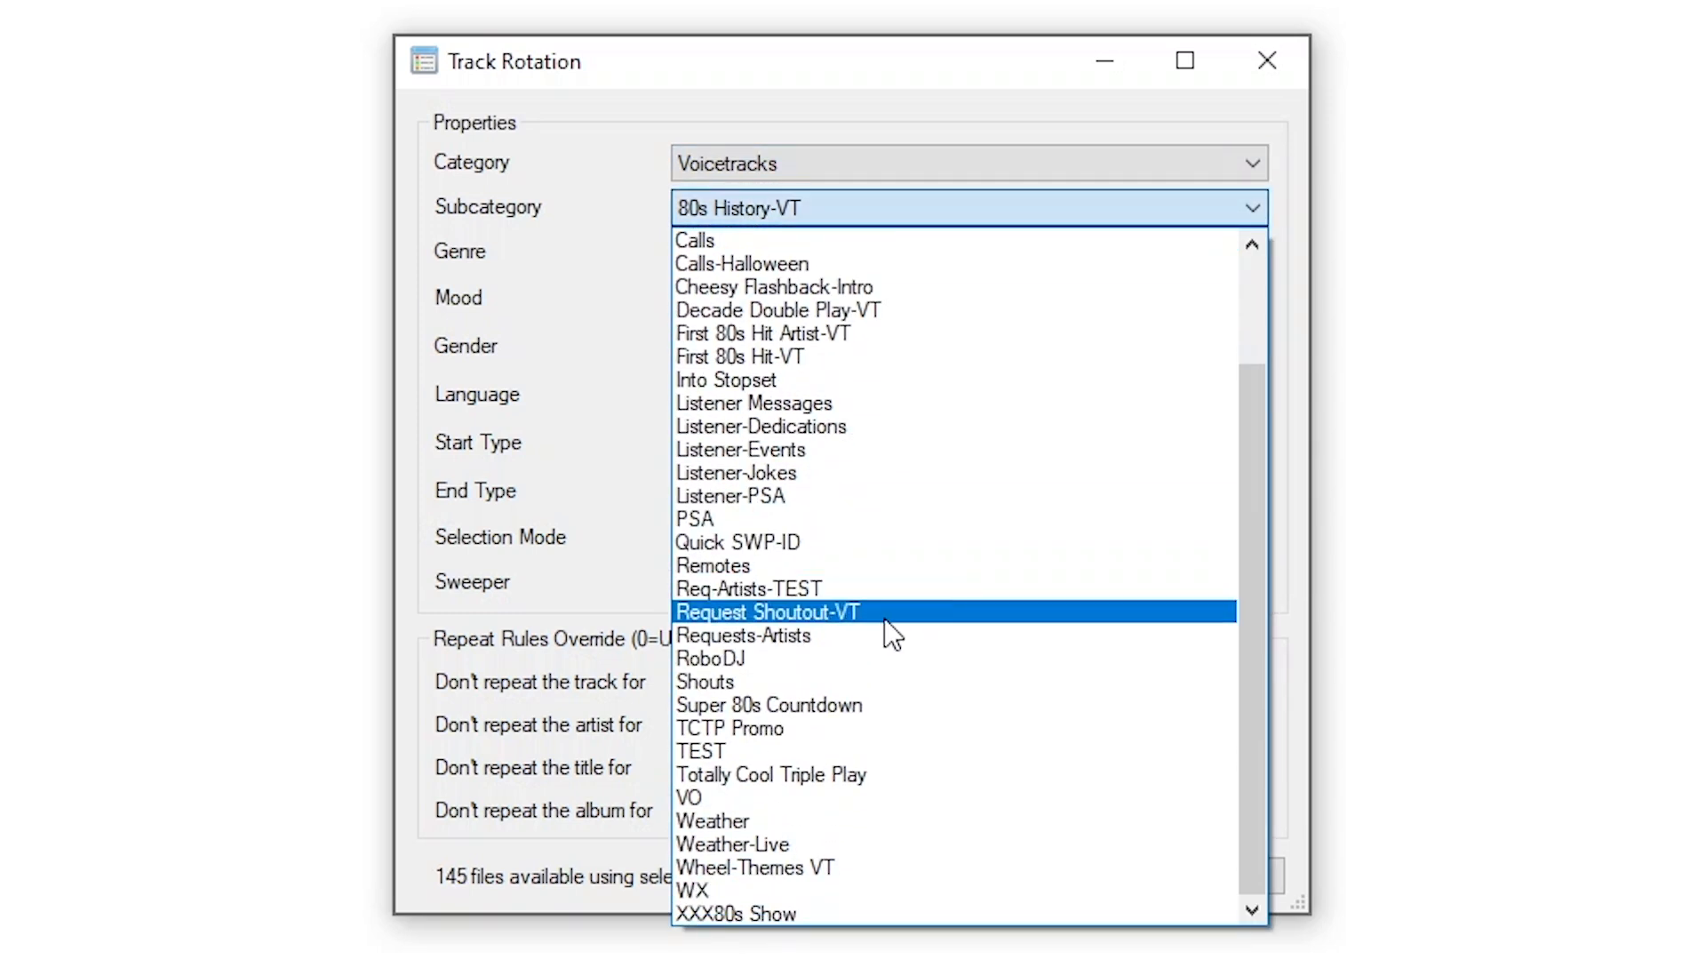
left_click(732, 846)
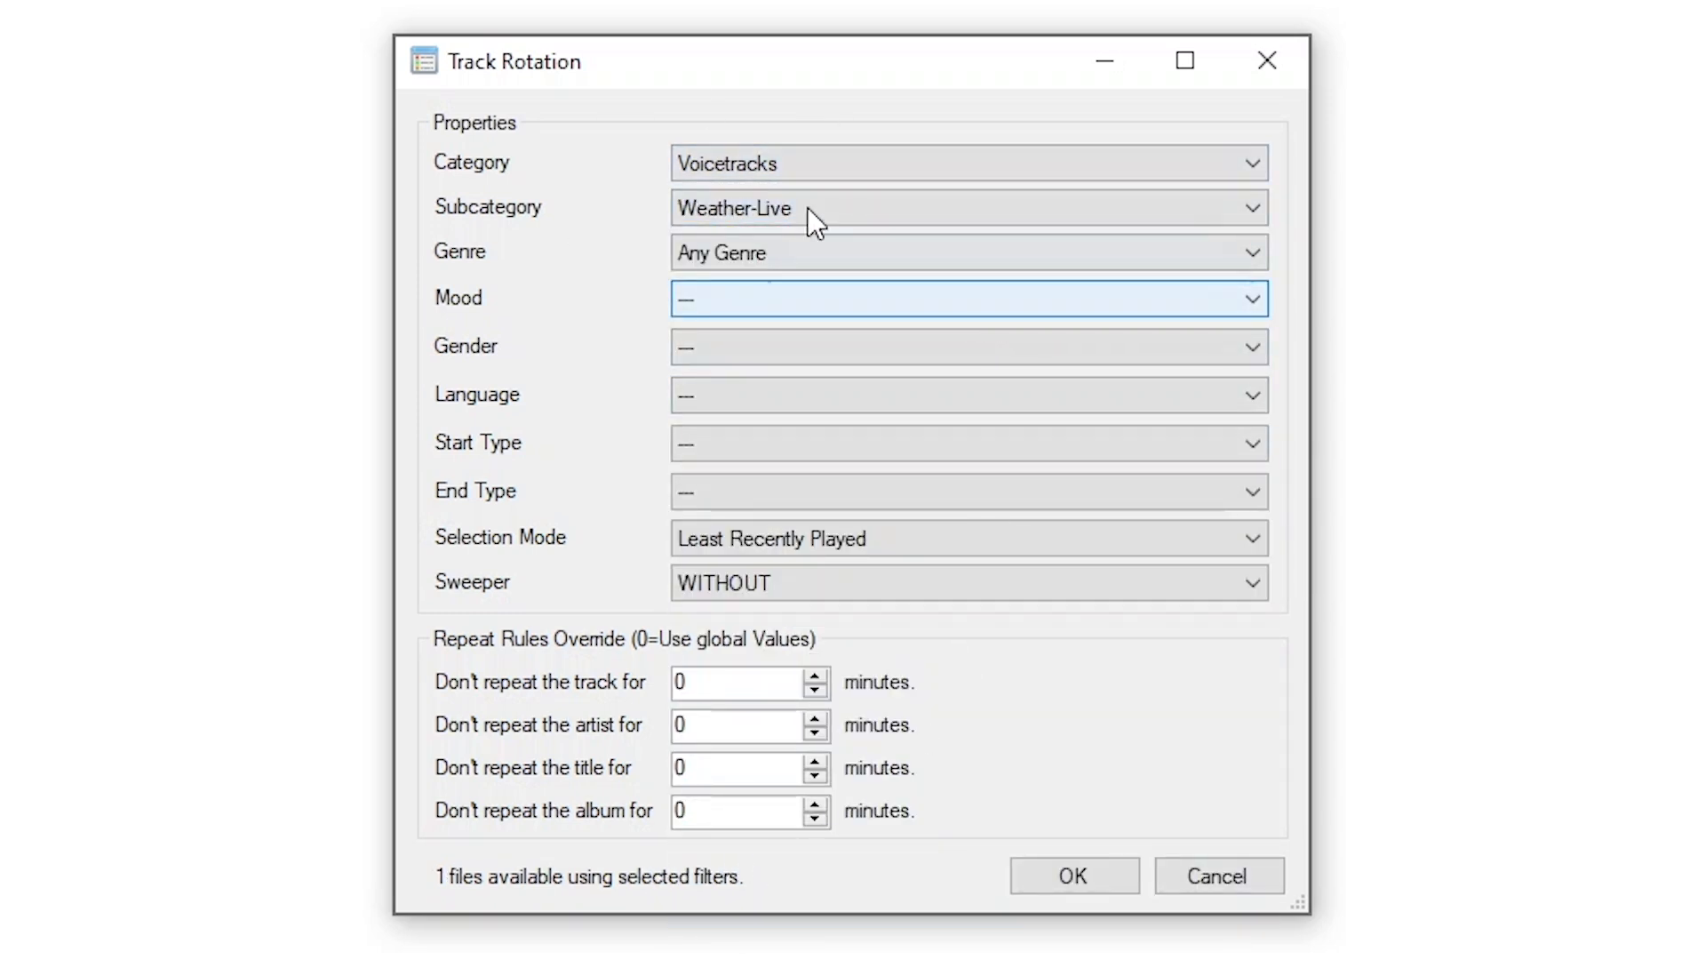
left_click(1073, 876)
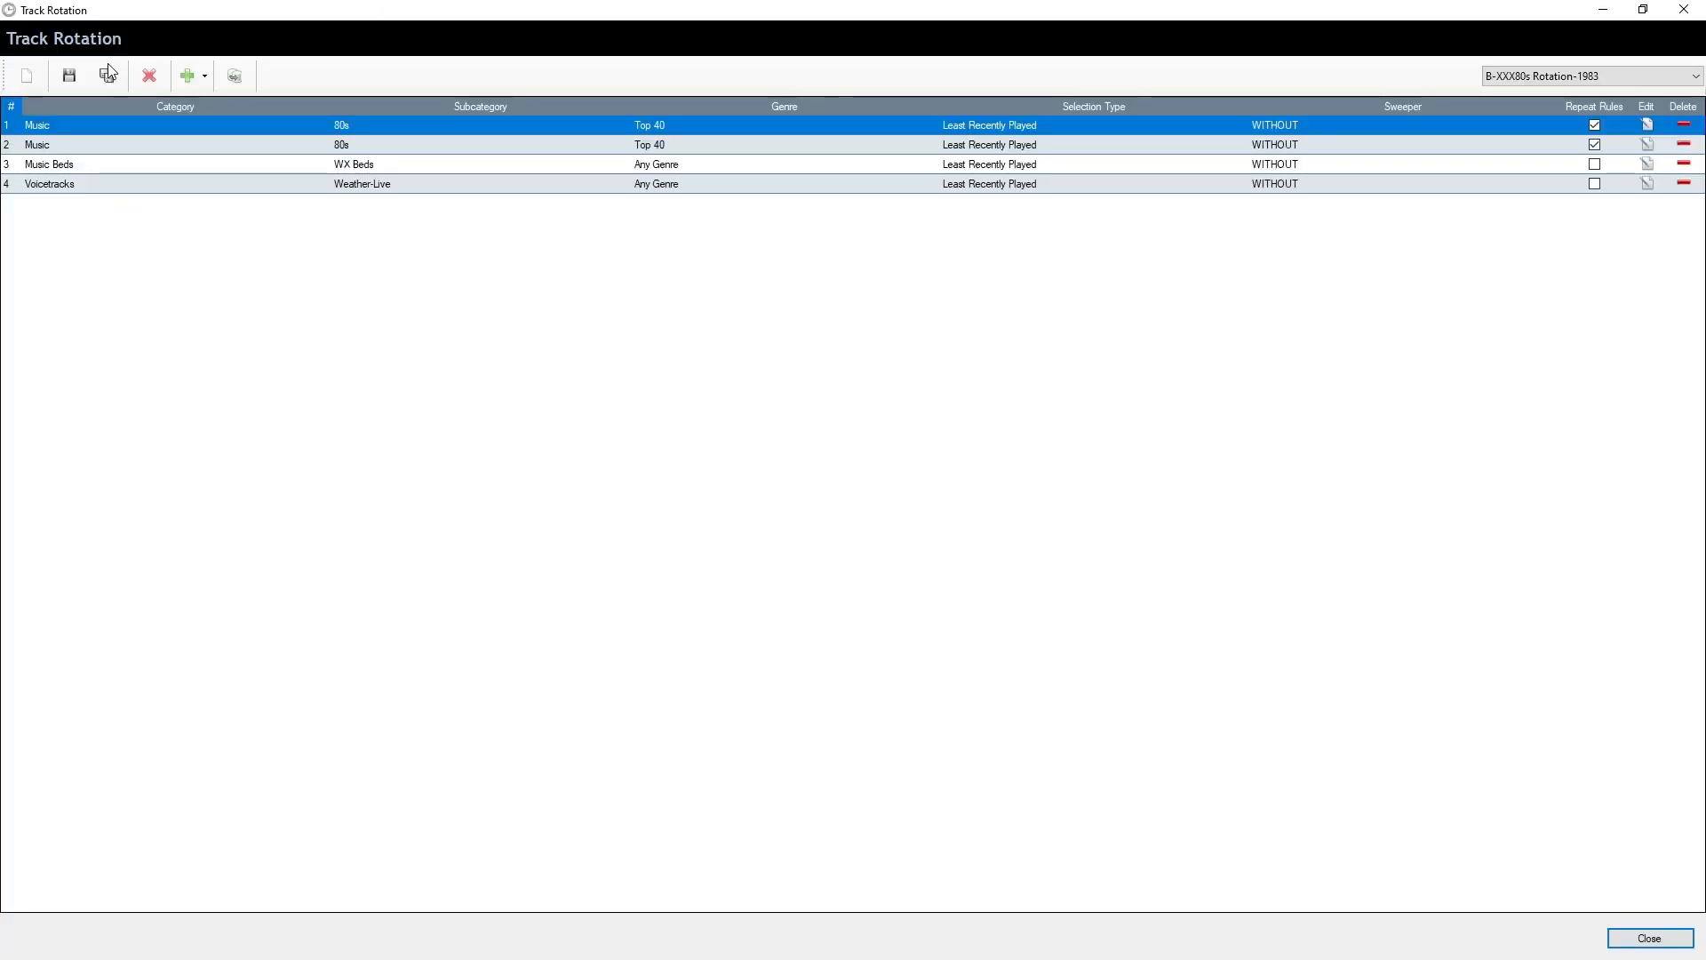
left_click(203, 75)
left_click(258, 121)
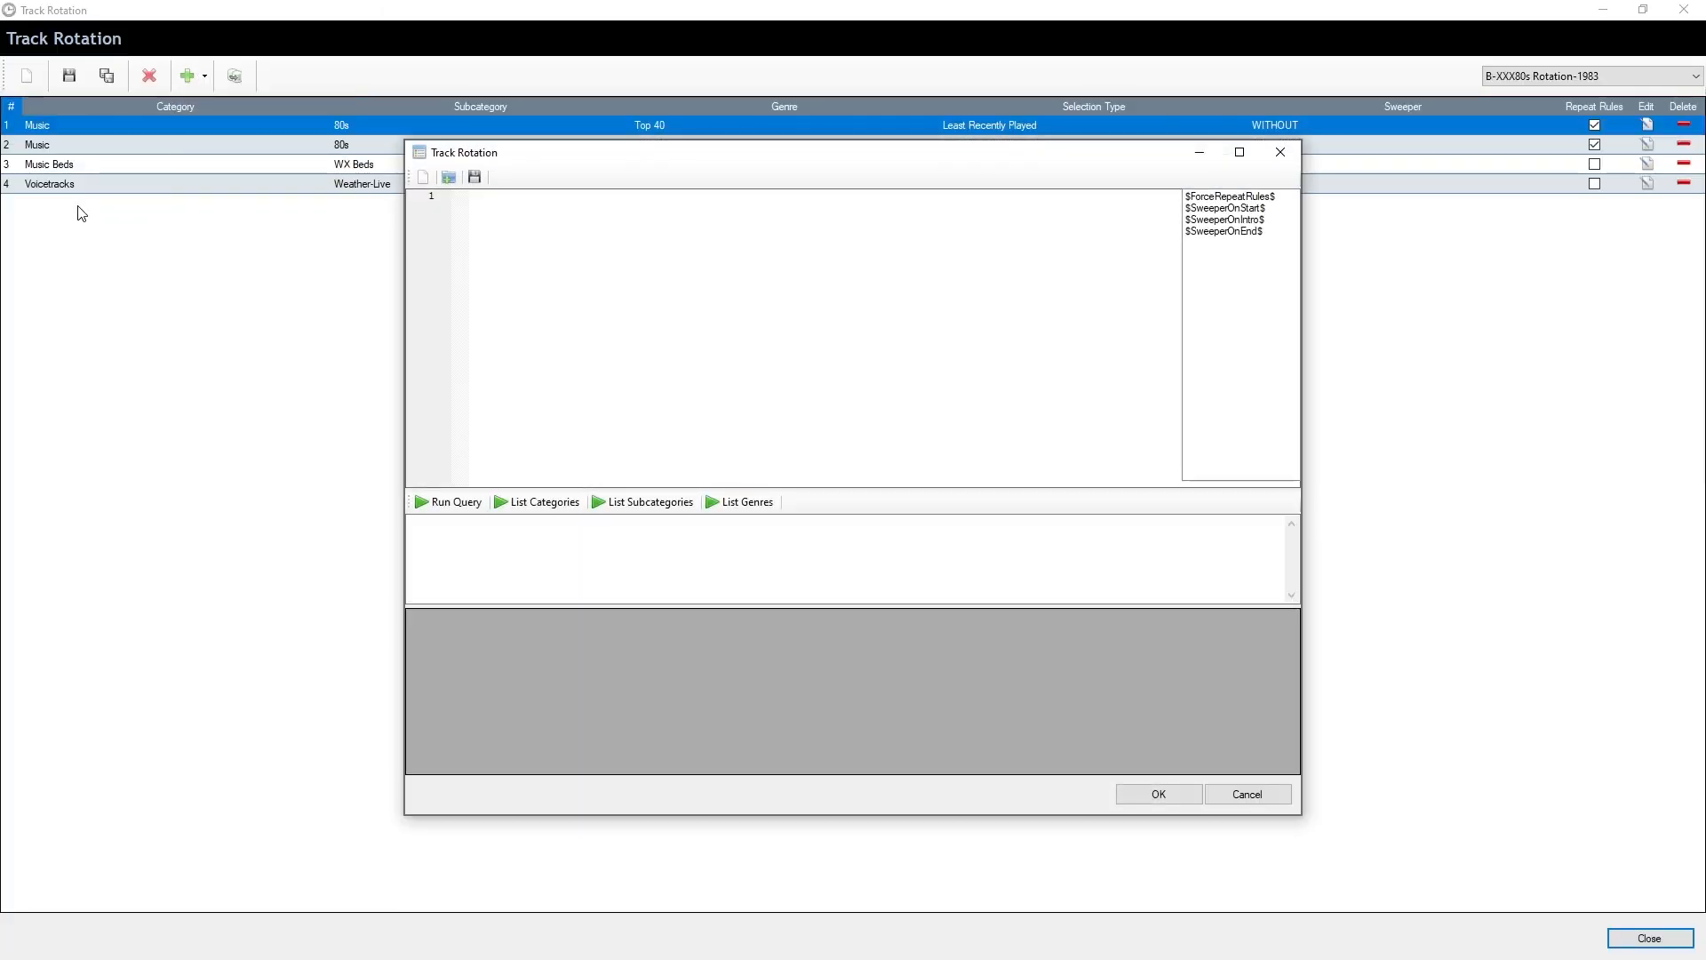
left_click(1255, 794)
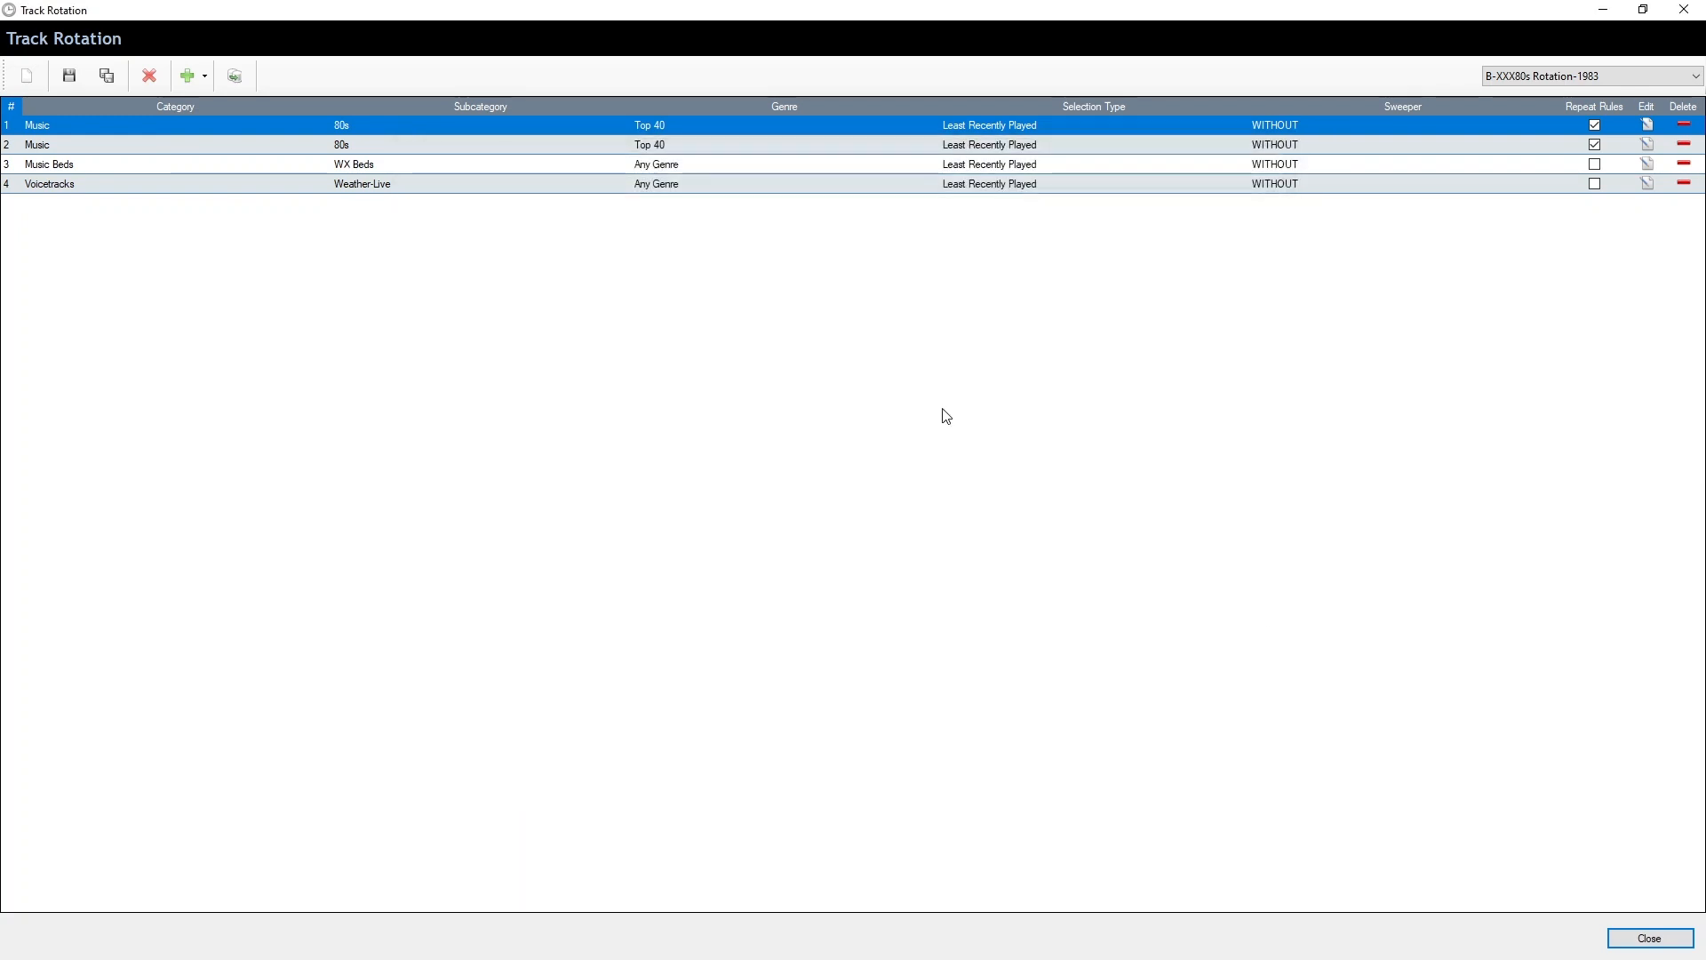
Add a Jingles / Station Jingles entry and duplicate the first Music / 80s / Top 40 entry
left_click(385, 188)
left_click(199, 81)
left_click(234, 108)
left_click(199, 80)
left_click(215, 113)
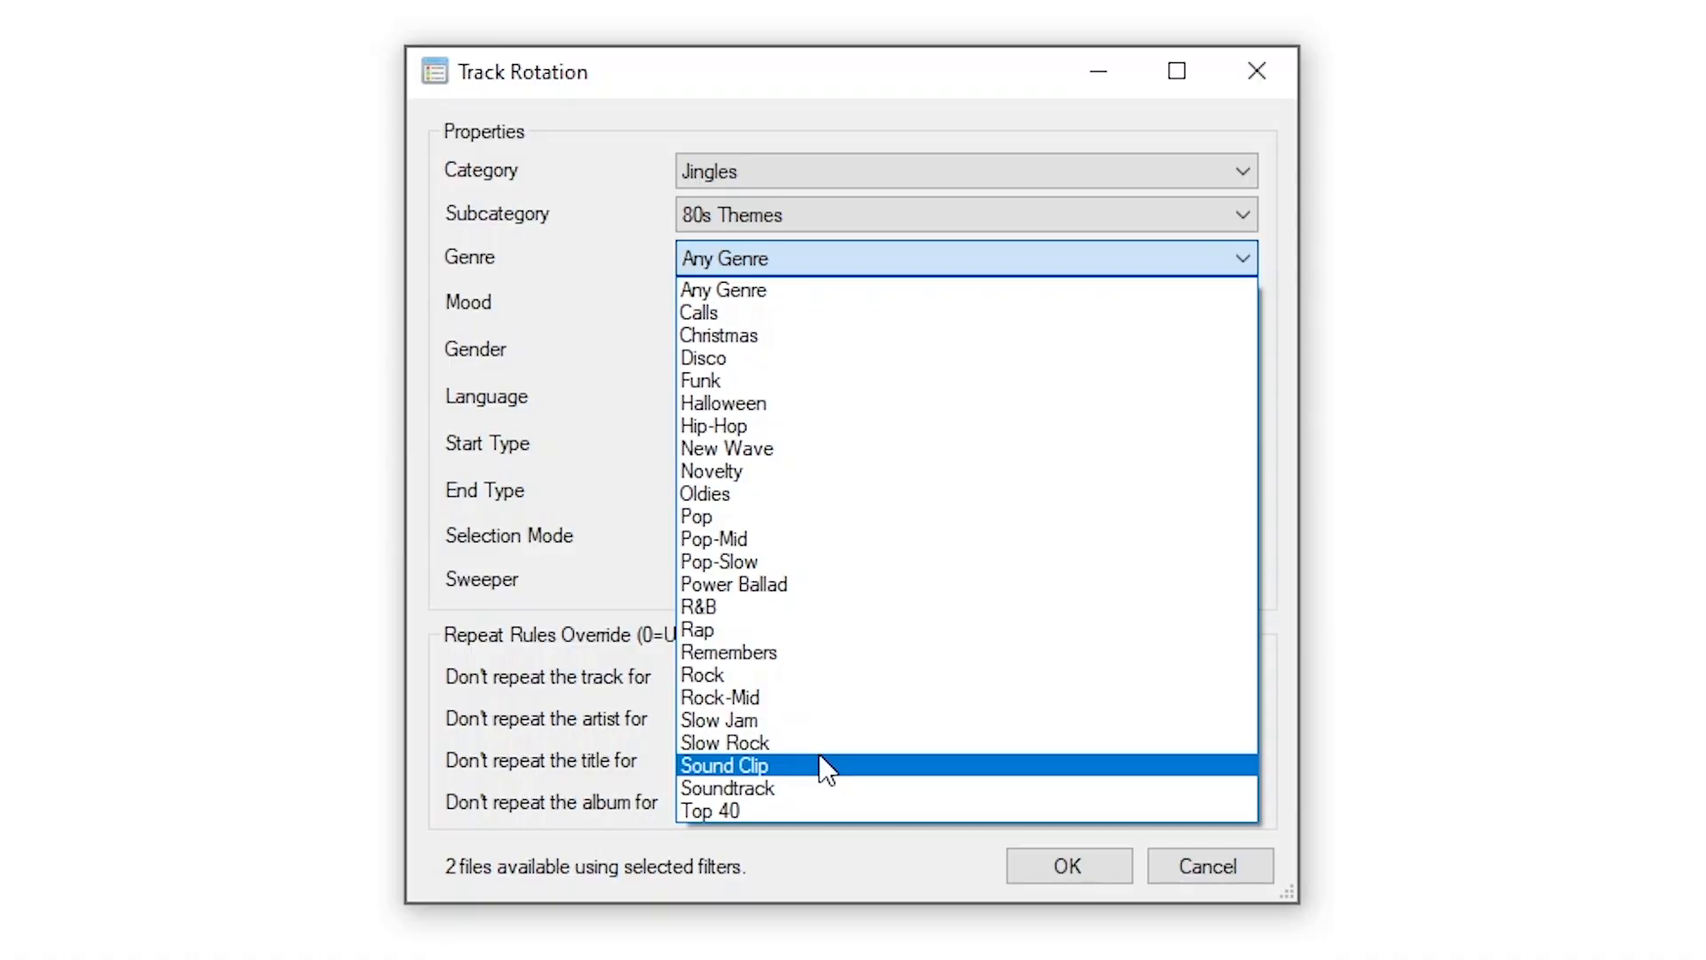
left_click(590, 397)
left_click(730, 218)
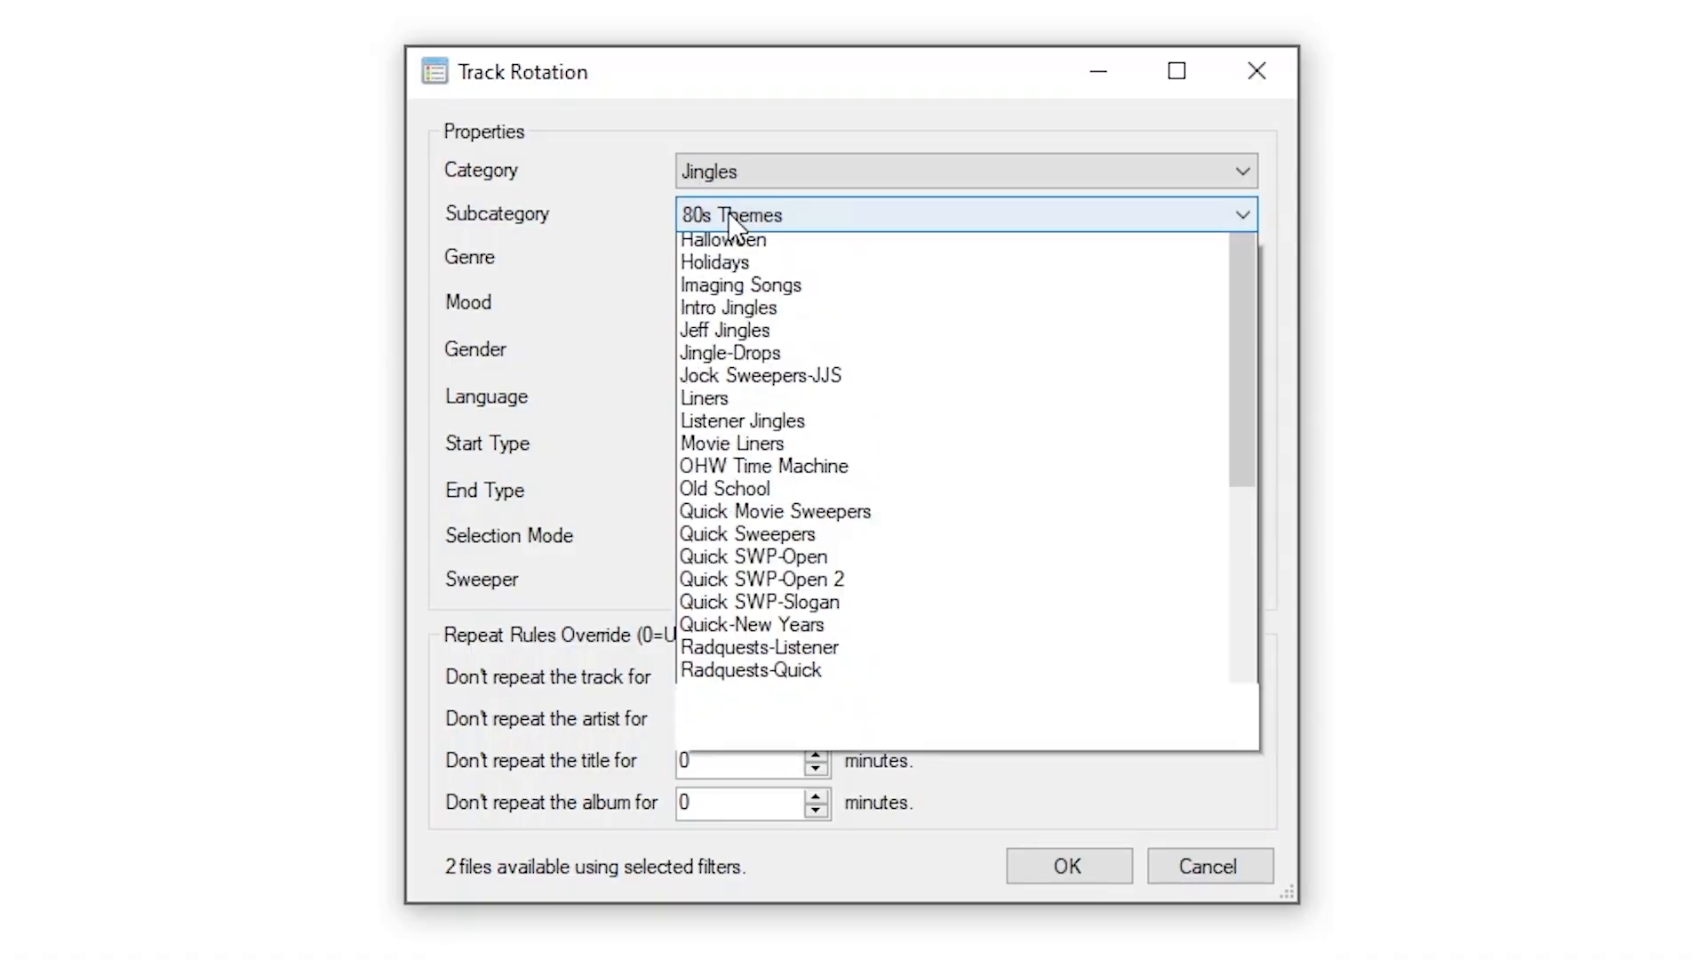
scroll(793, 609, "down", 5)
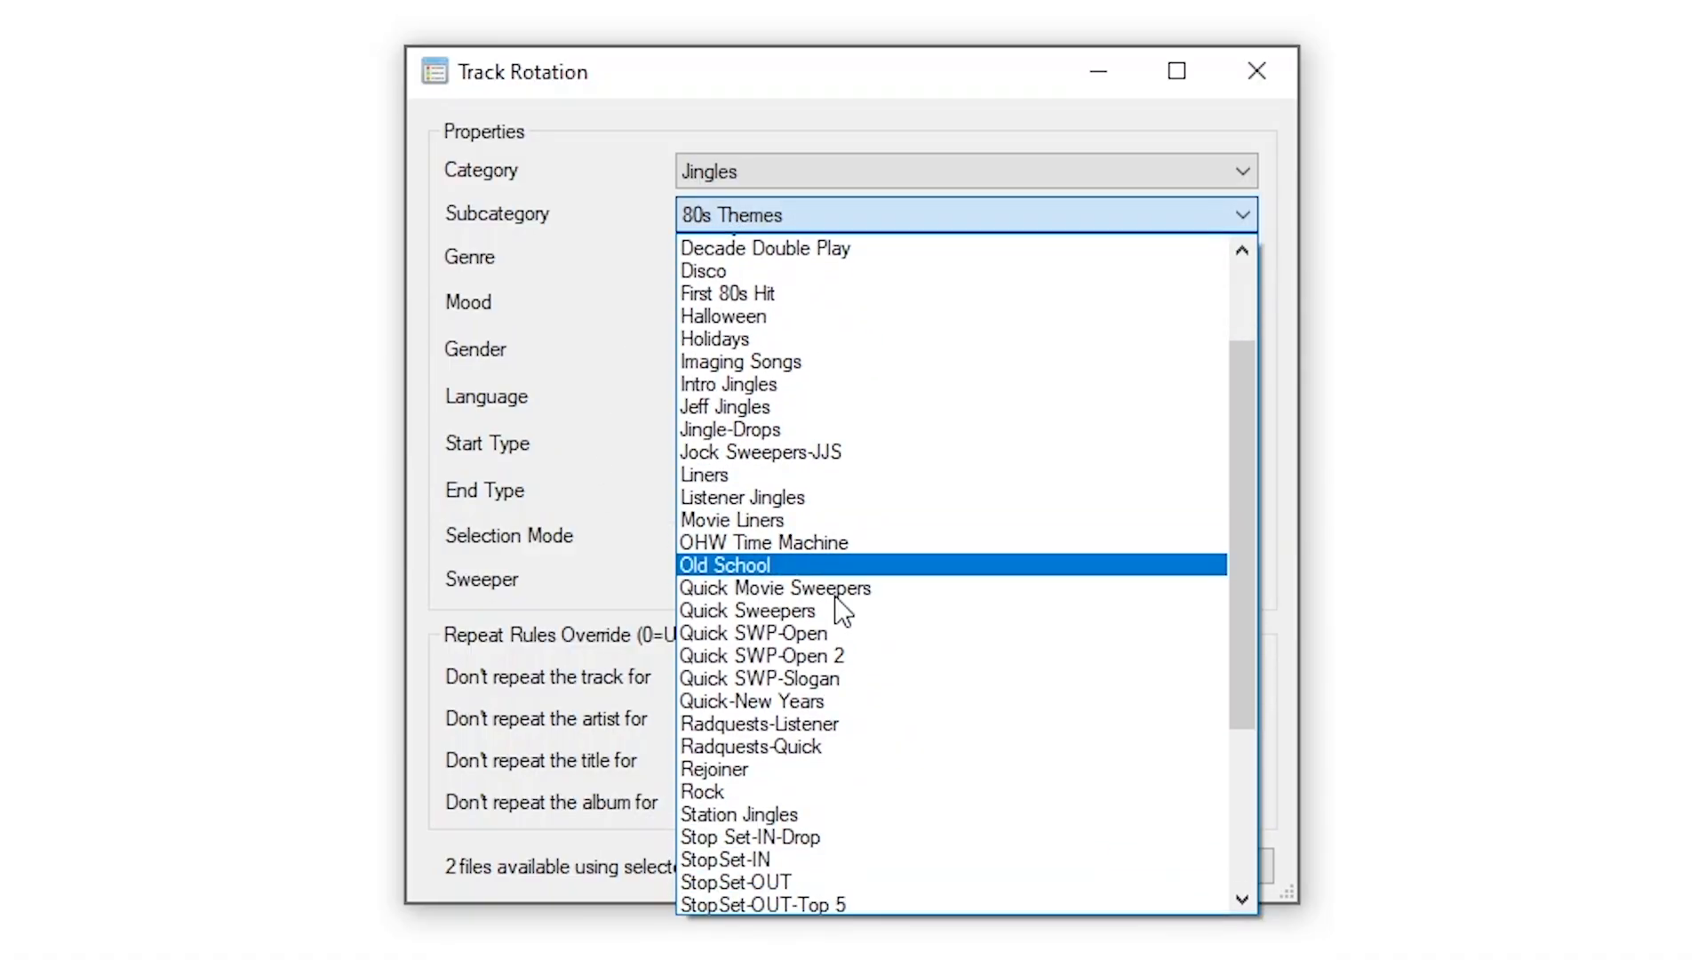
left_click(818, 564)
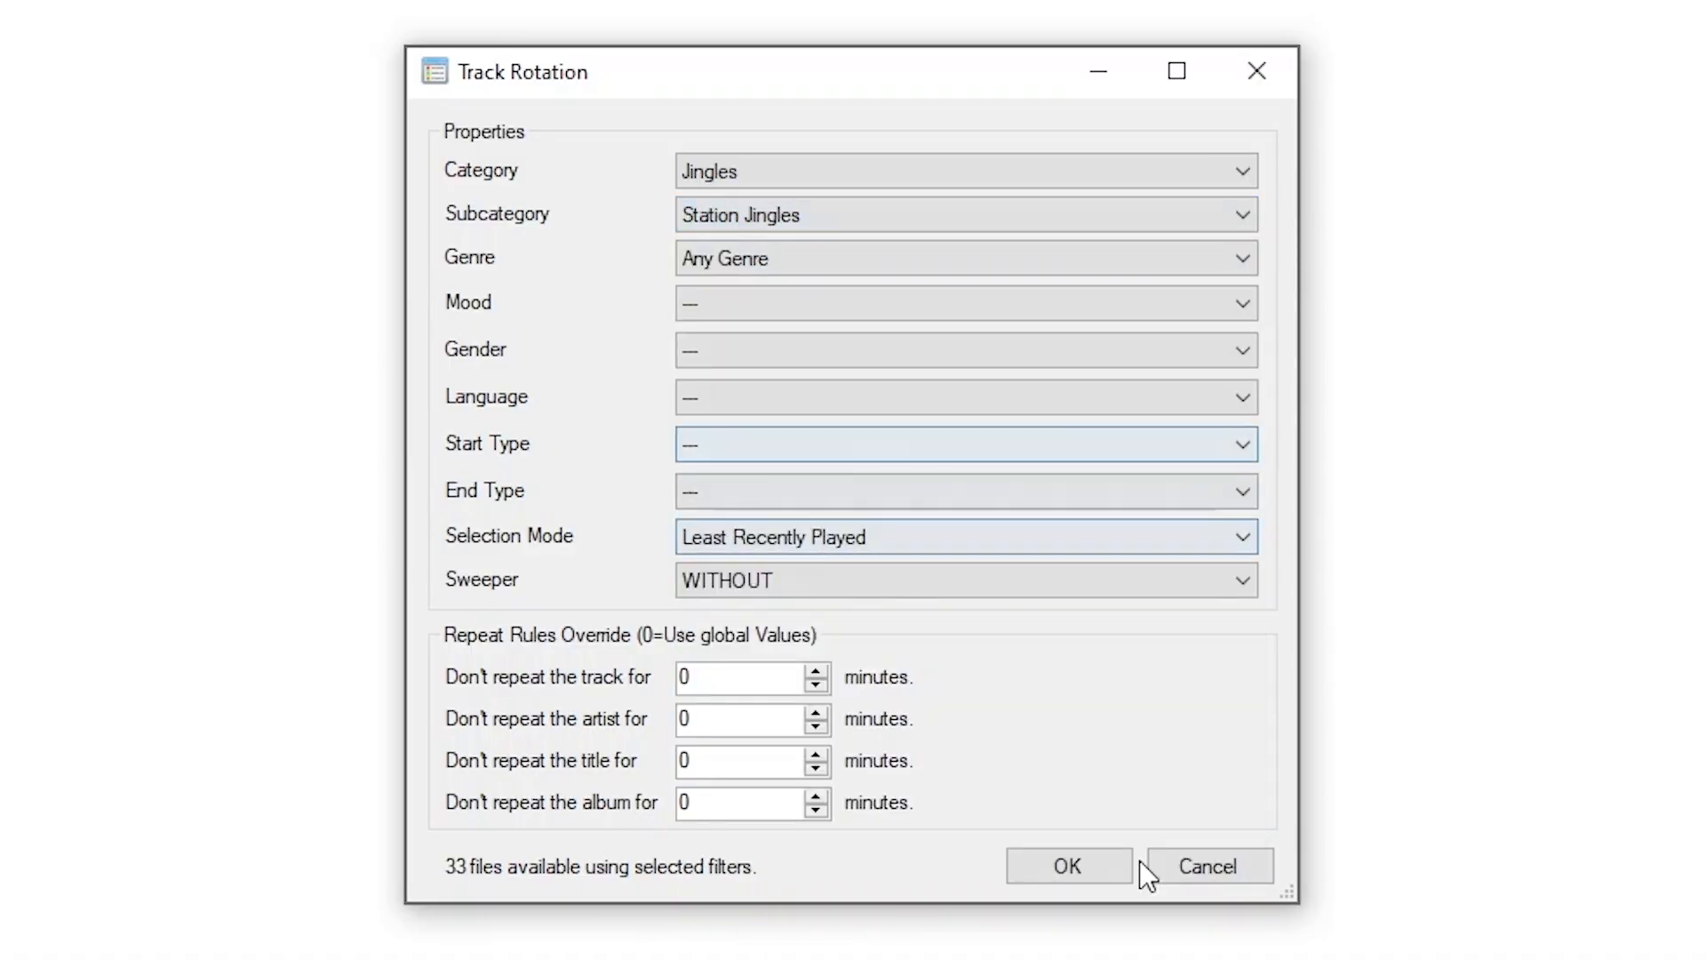
left_click(1068, 874)
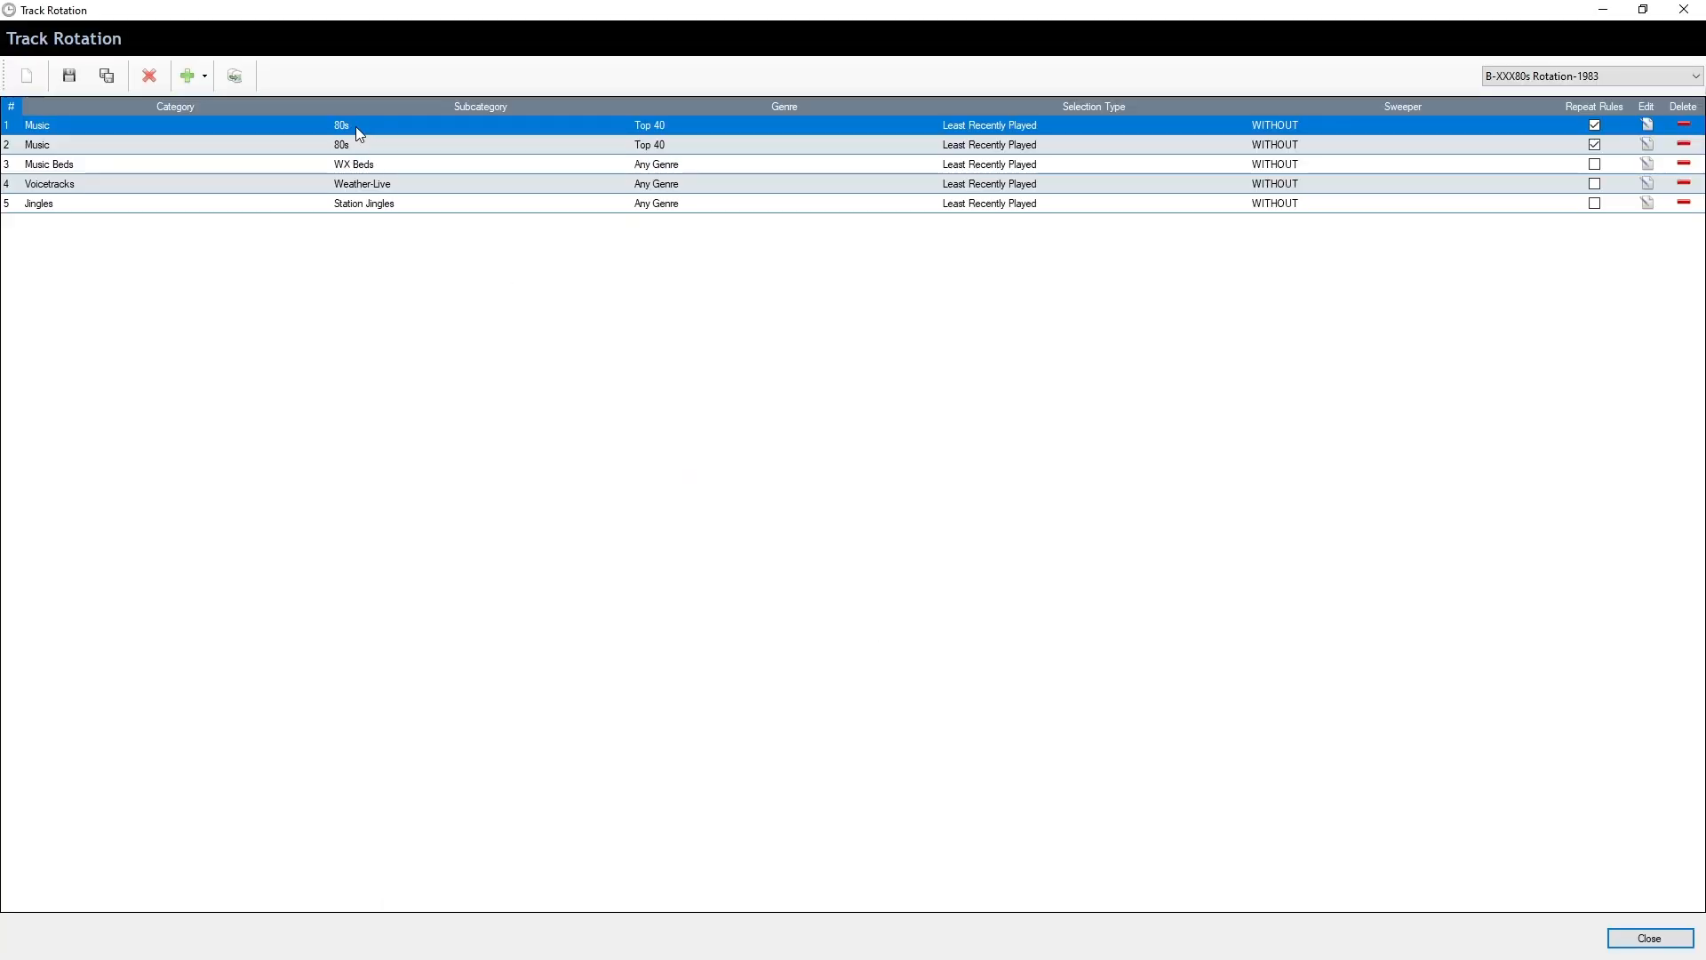
left_click(236, 78)
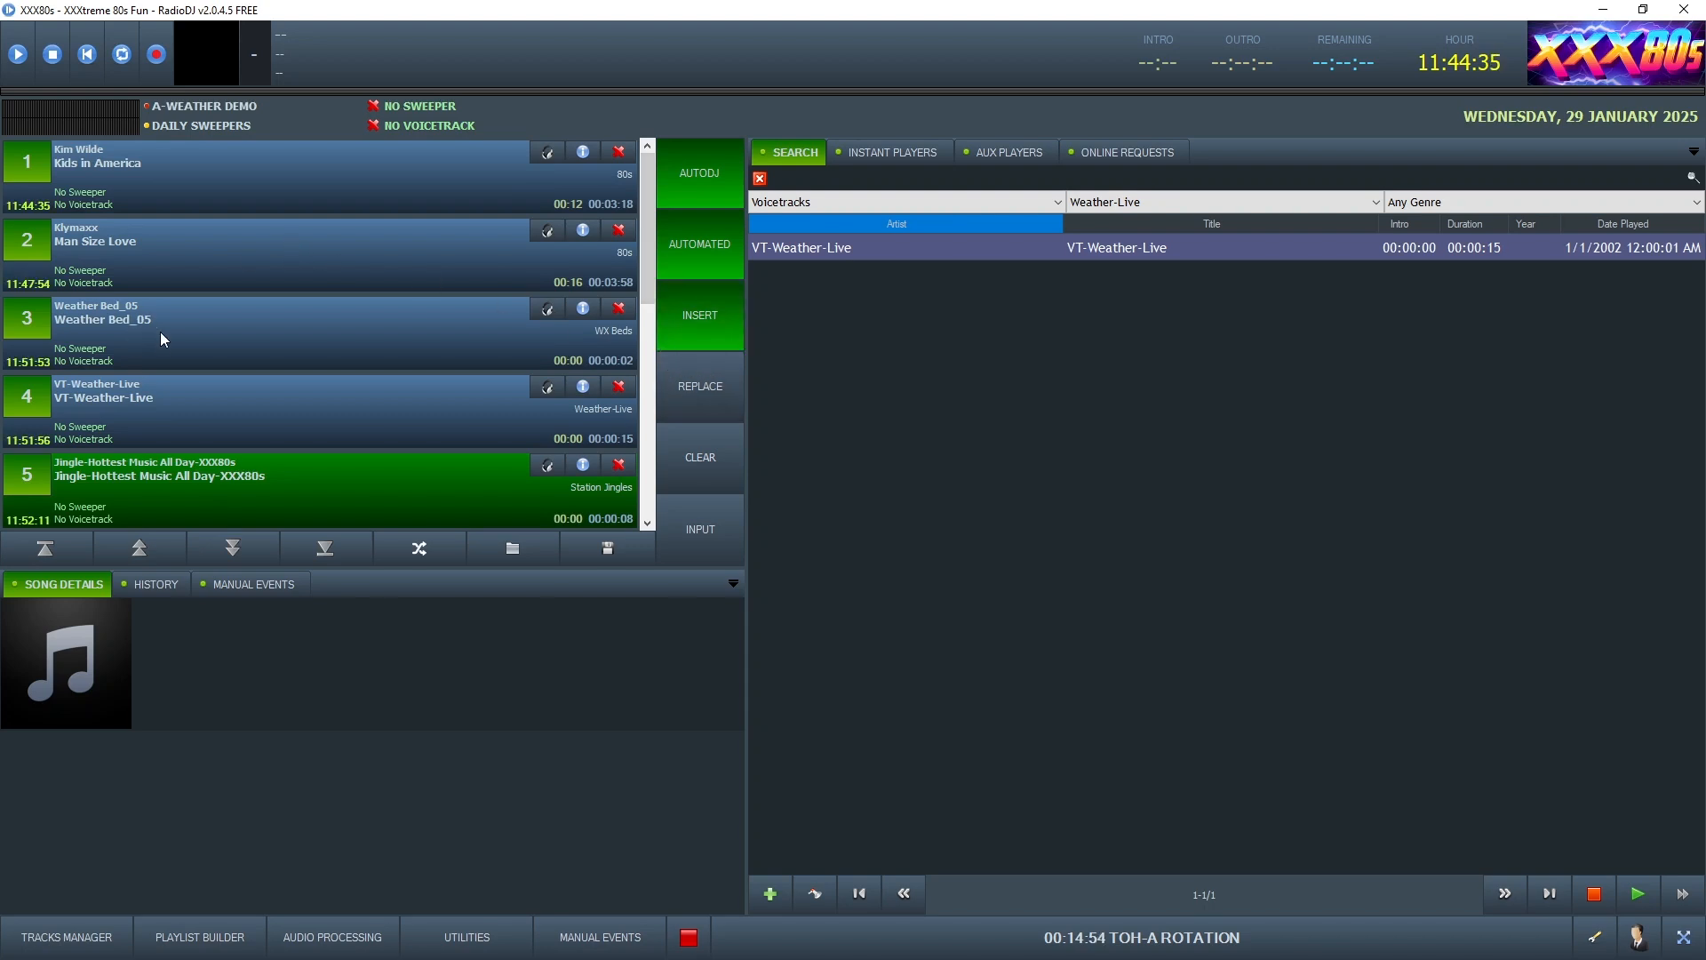
Clear the search filters, re-filter to Voicetracks / Weather-Live showing VT-Weather-Live, and minimize RadioDJ
scroll(151, 433, "down", 2)
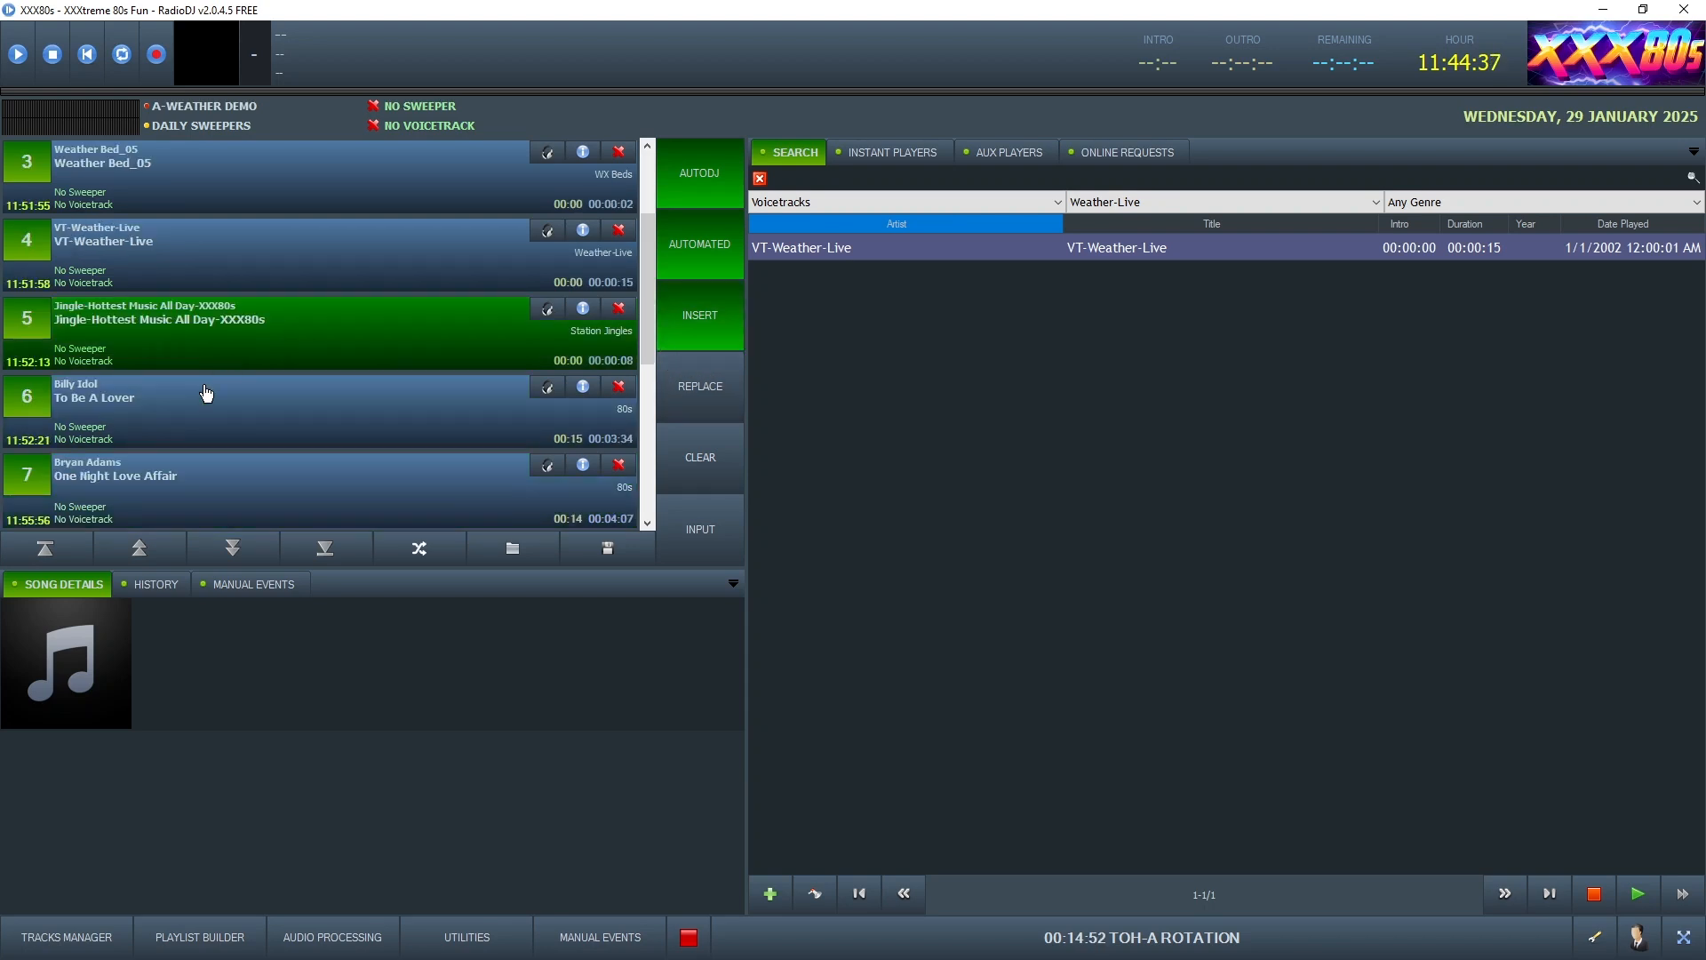
scroll(221, 395, "up", 2)
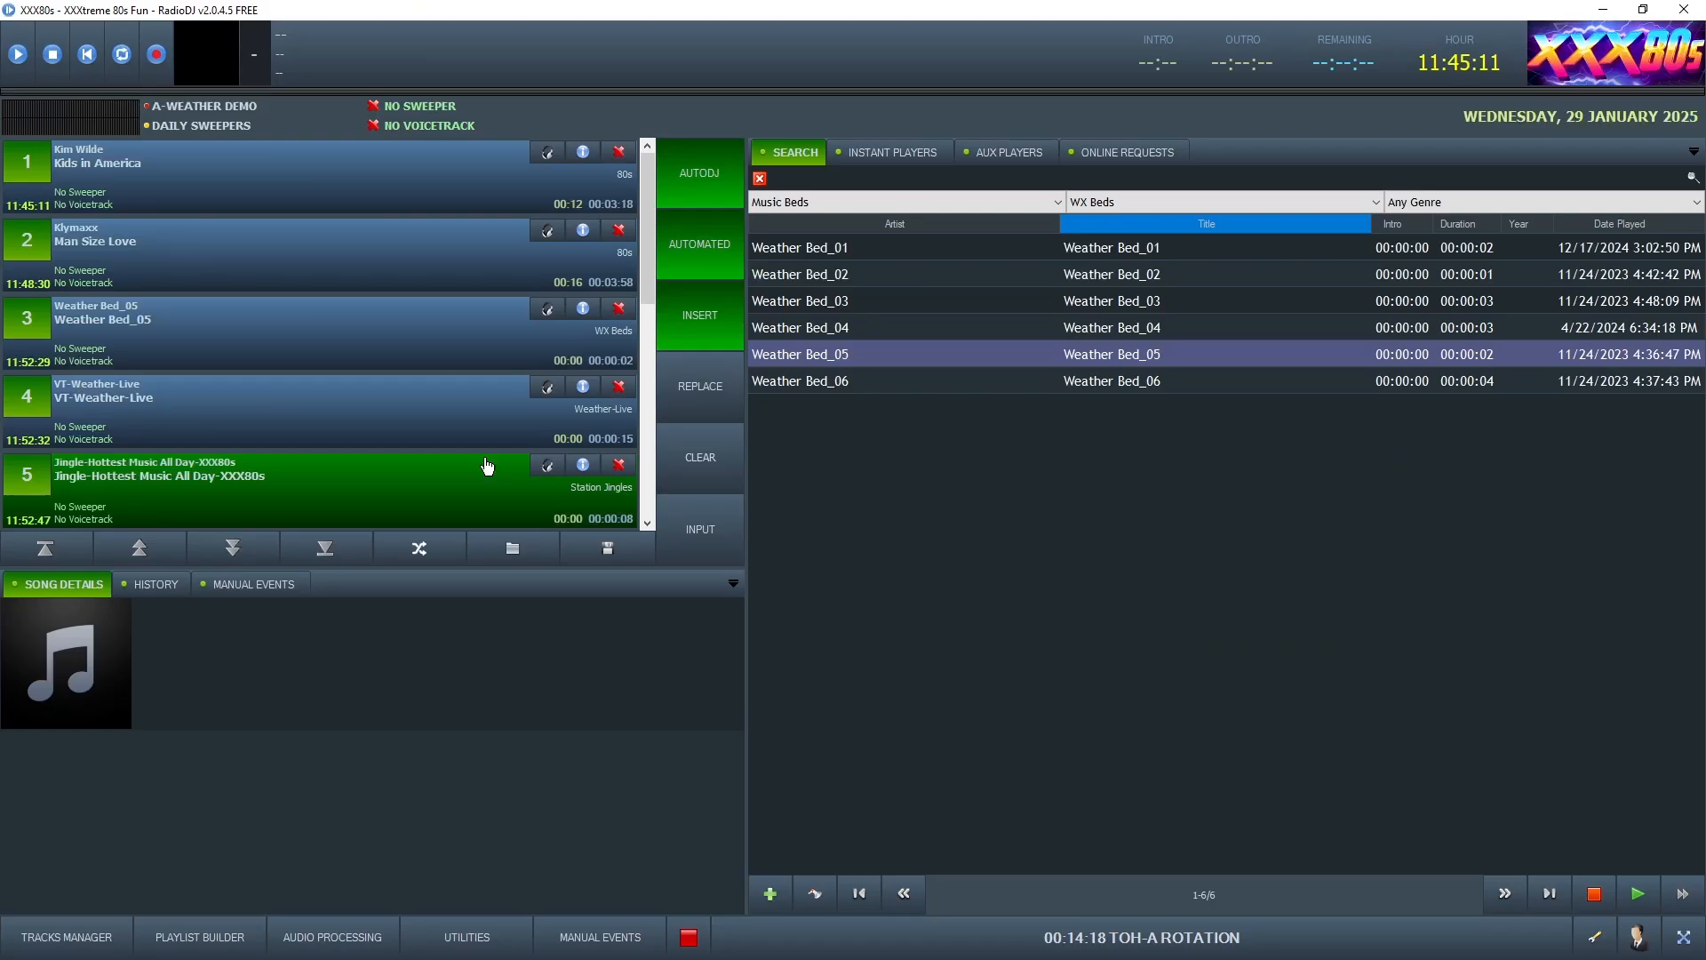
left_click(1200, 281)
left_click(1133, 204)
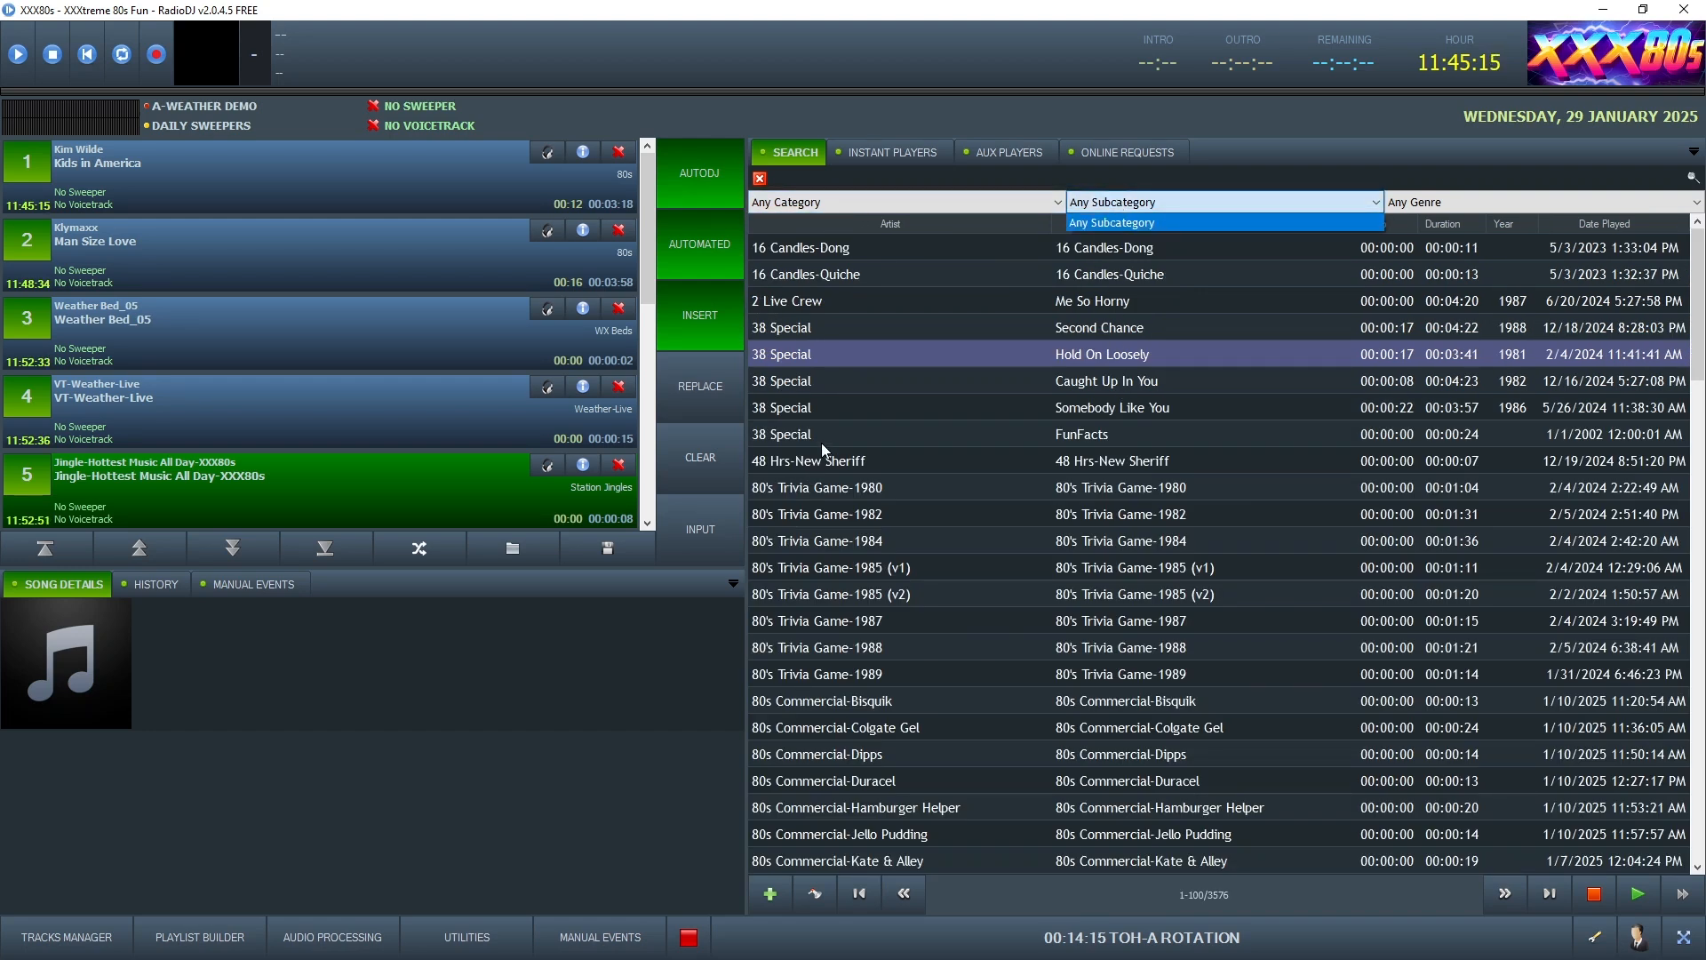
left_click(802, 204)
left_click(821, 203)
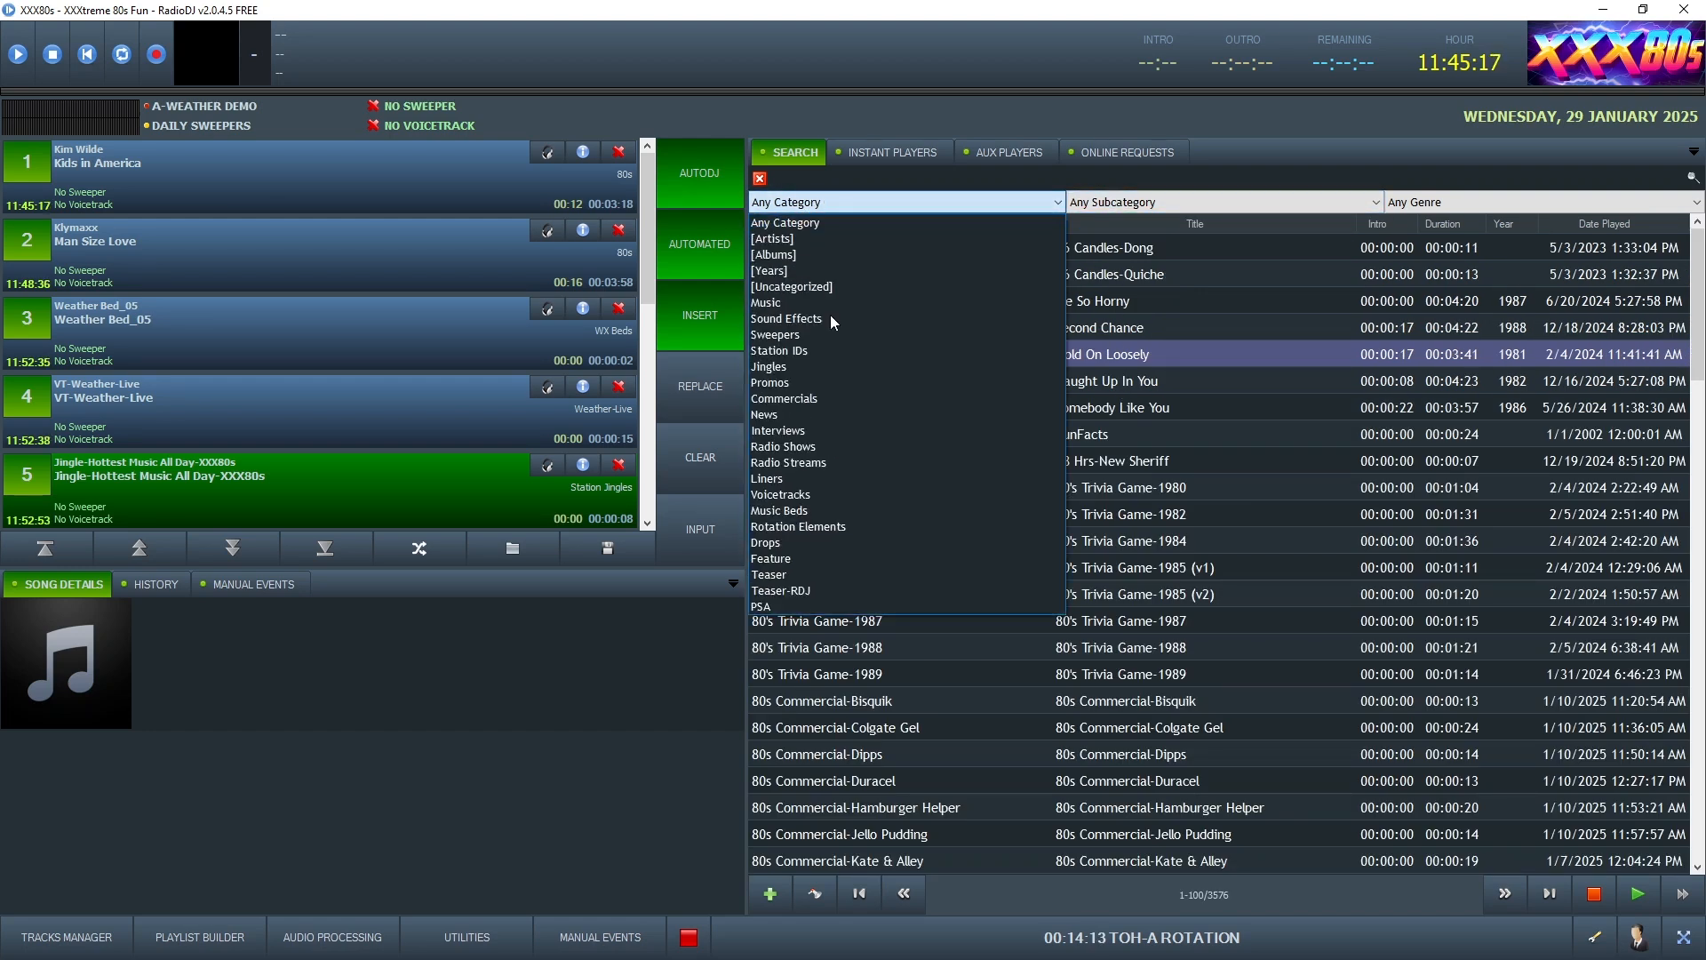
left_click(808, 495)
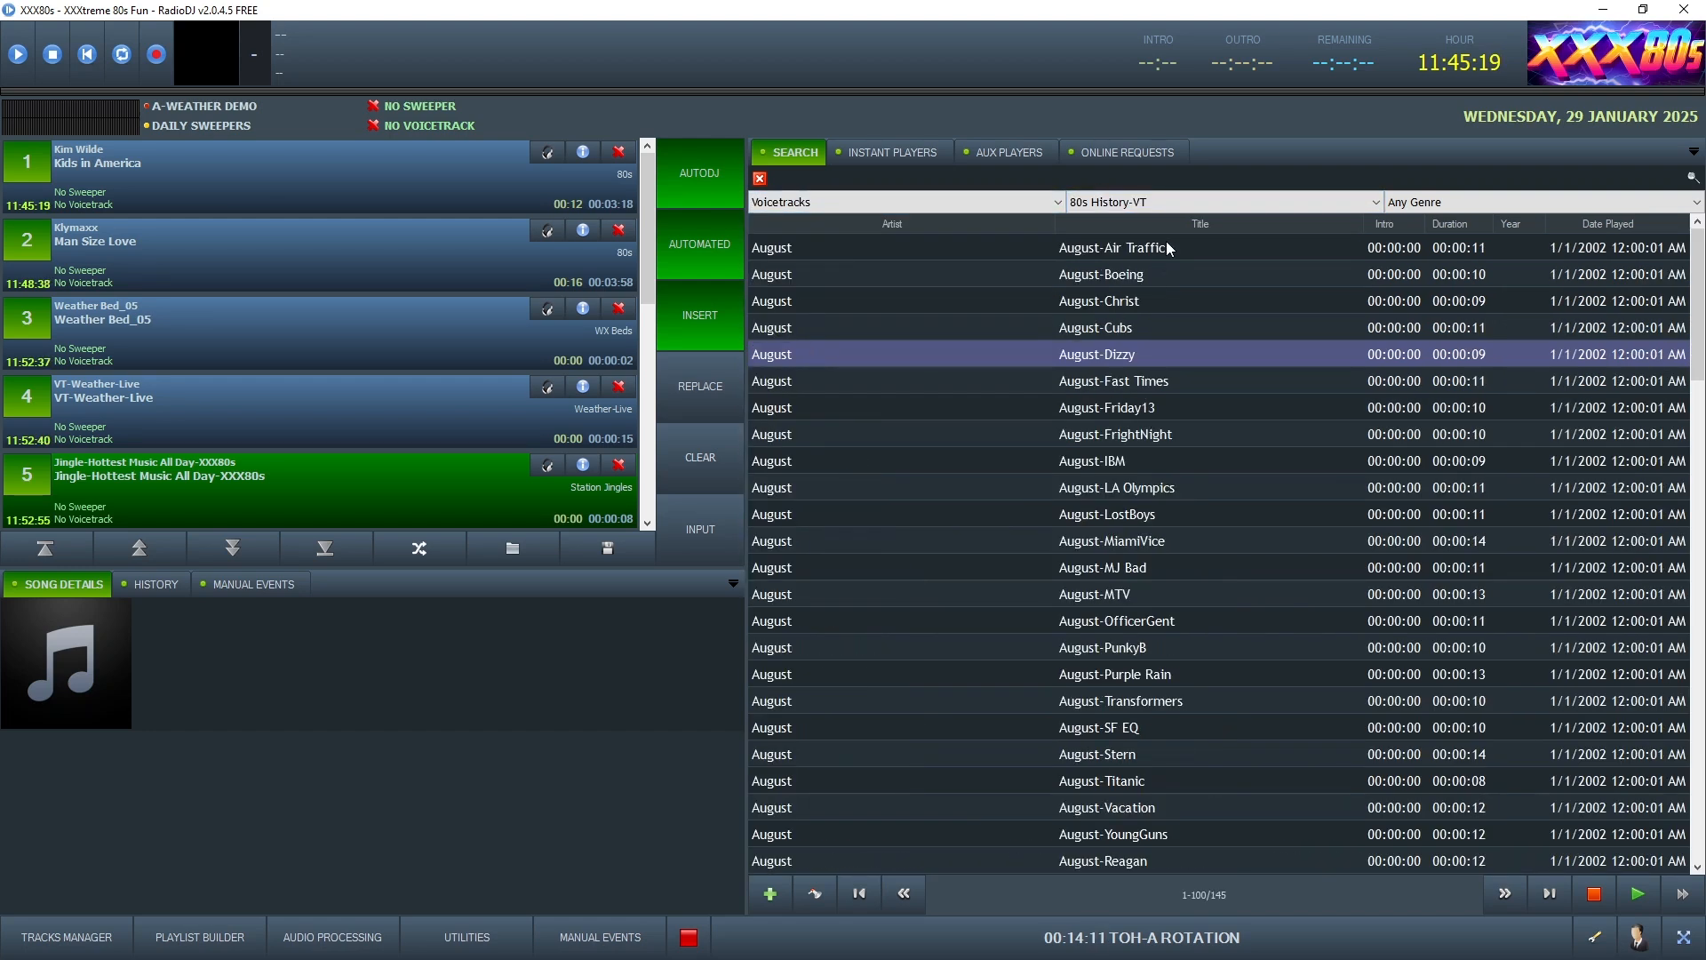
left_click(1166, 203)
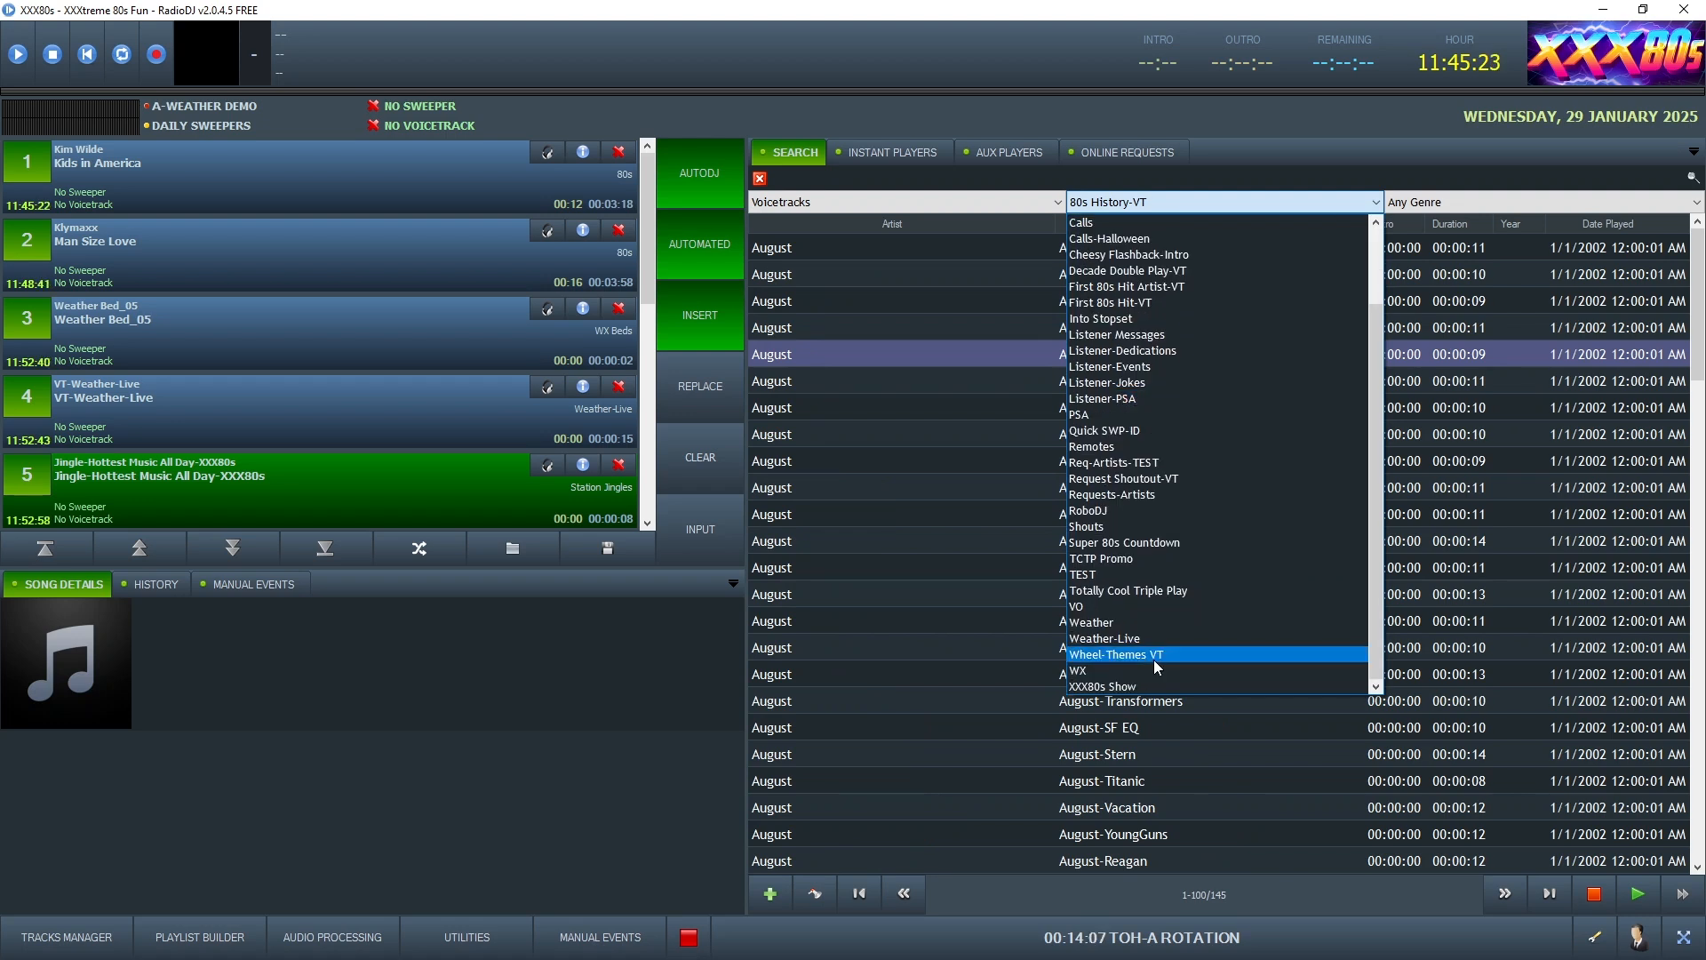
left_click(1155, 659)
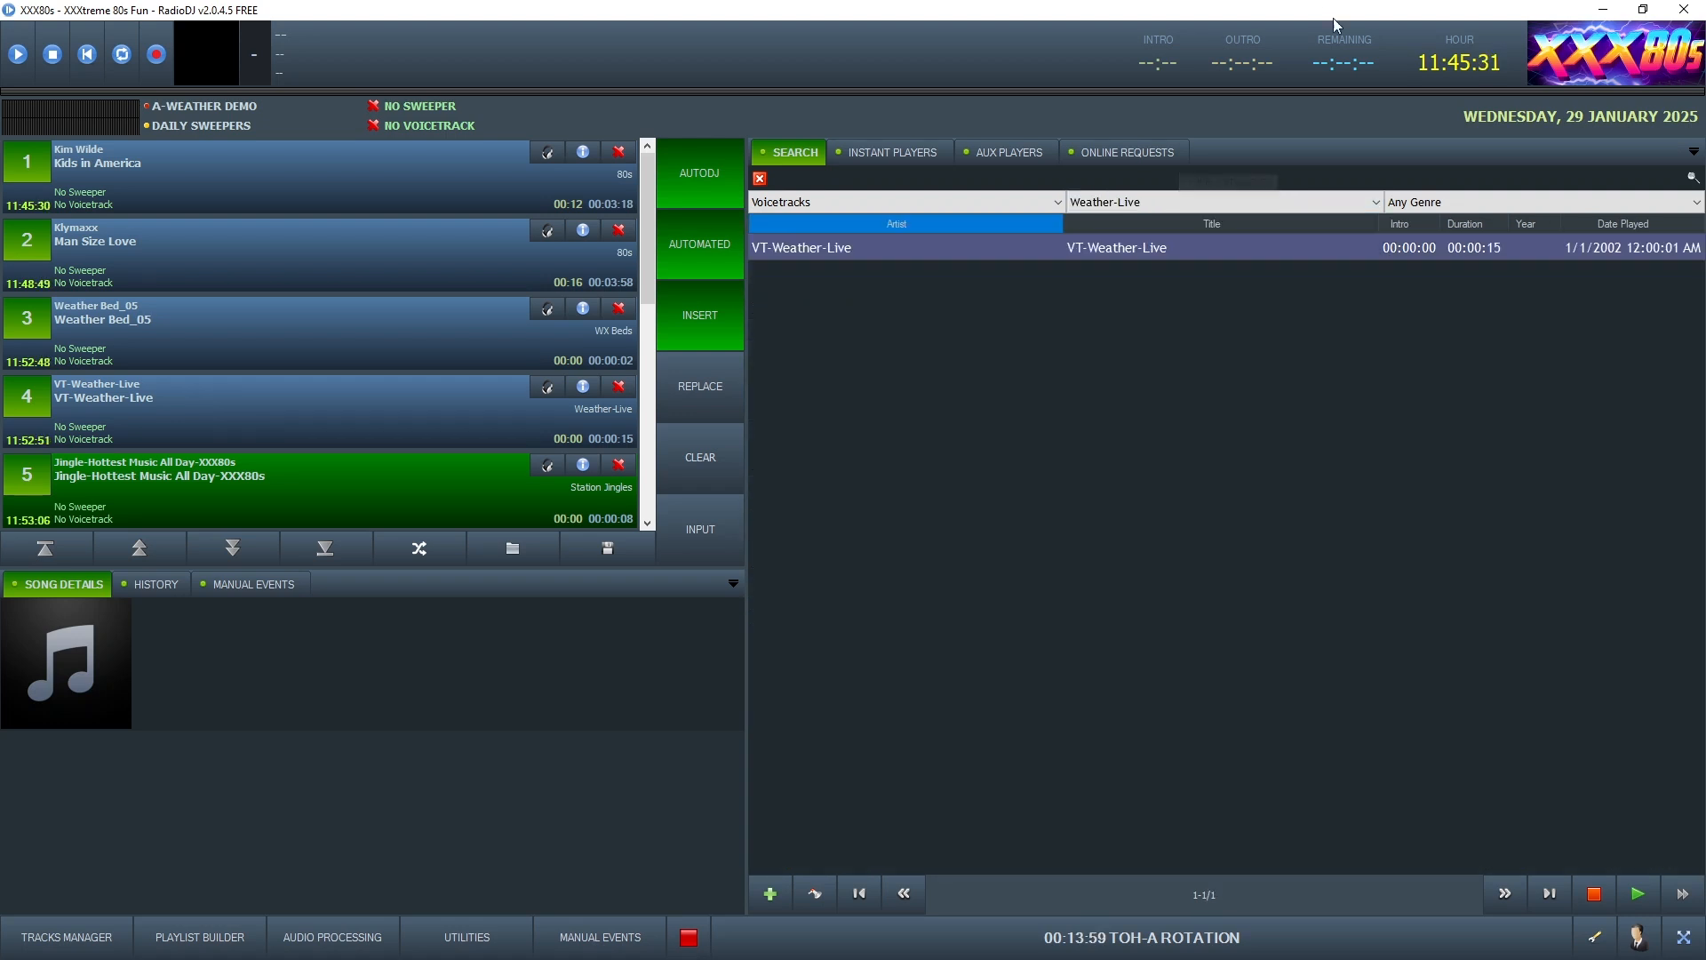
left_click(1608, 9)
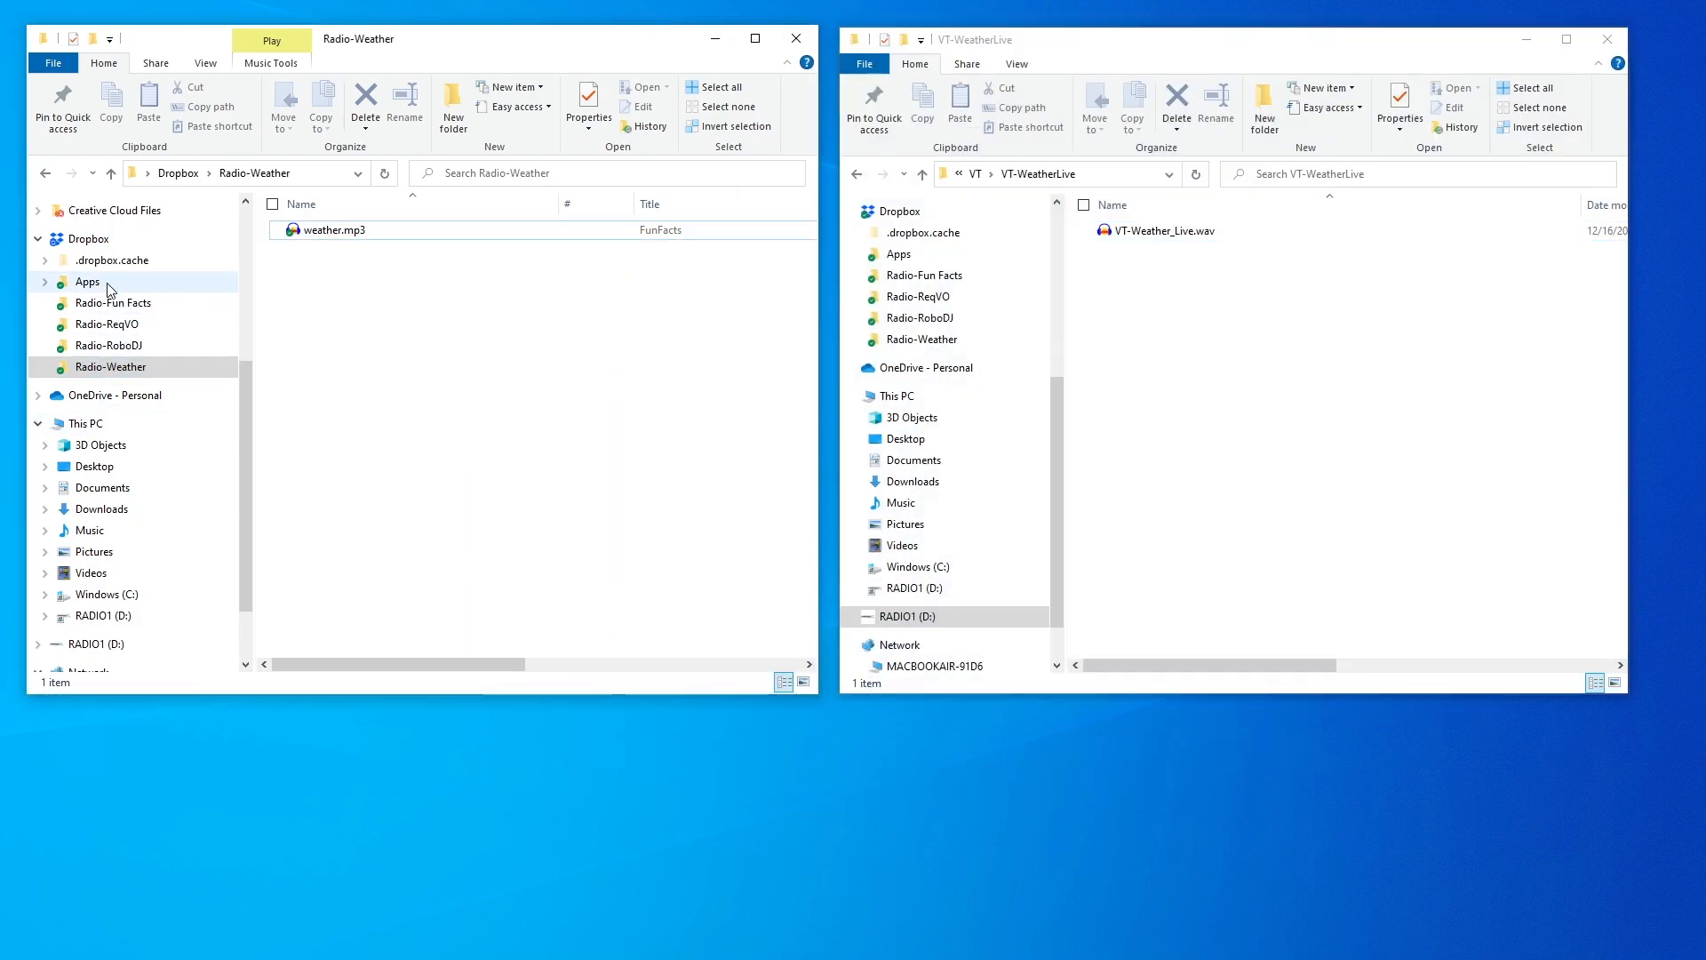
Open Dropbox > Radio-Weather and select weather.mp3 and VT-Weather_Live.wav in their folder windows
left_click(104, 240)
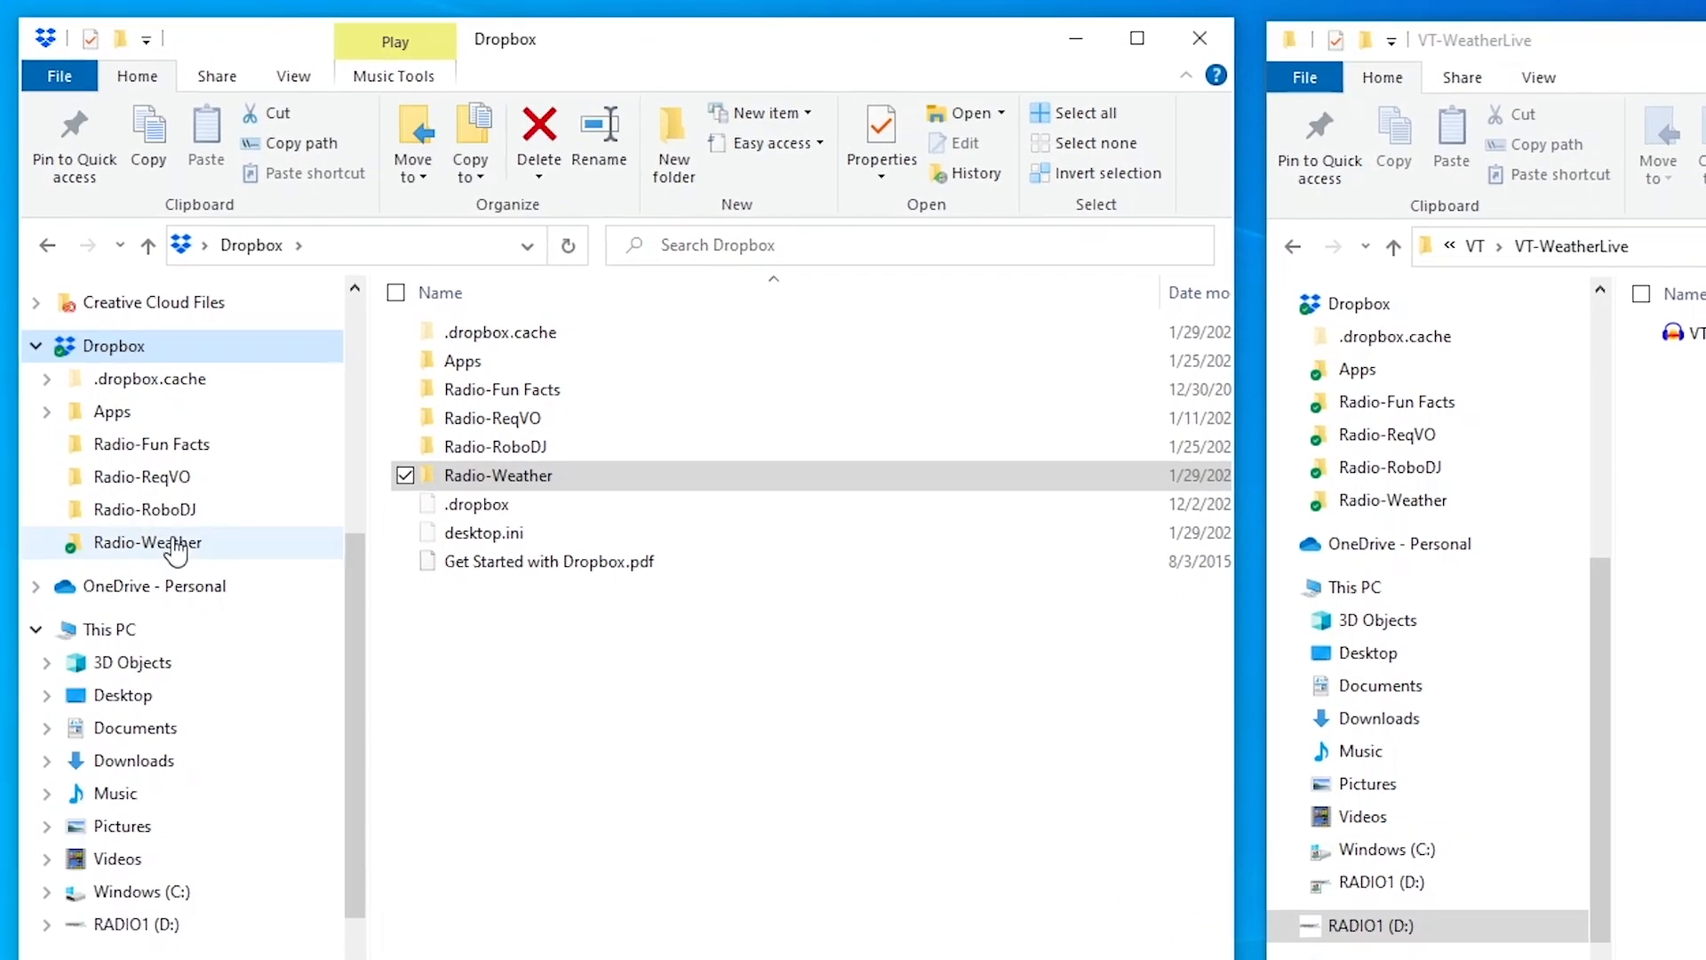
left_click(112, 368)
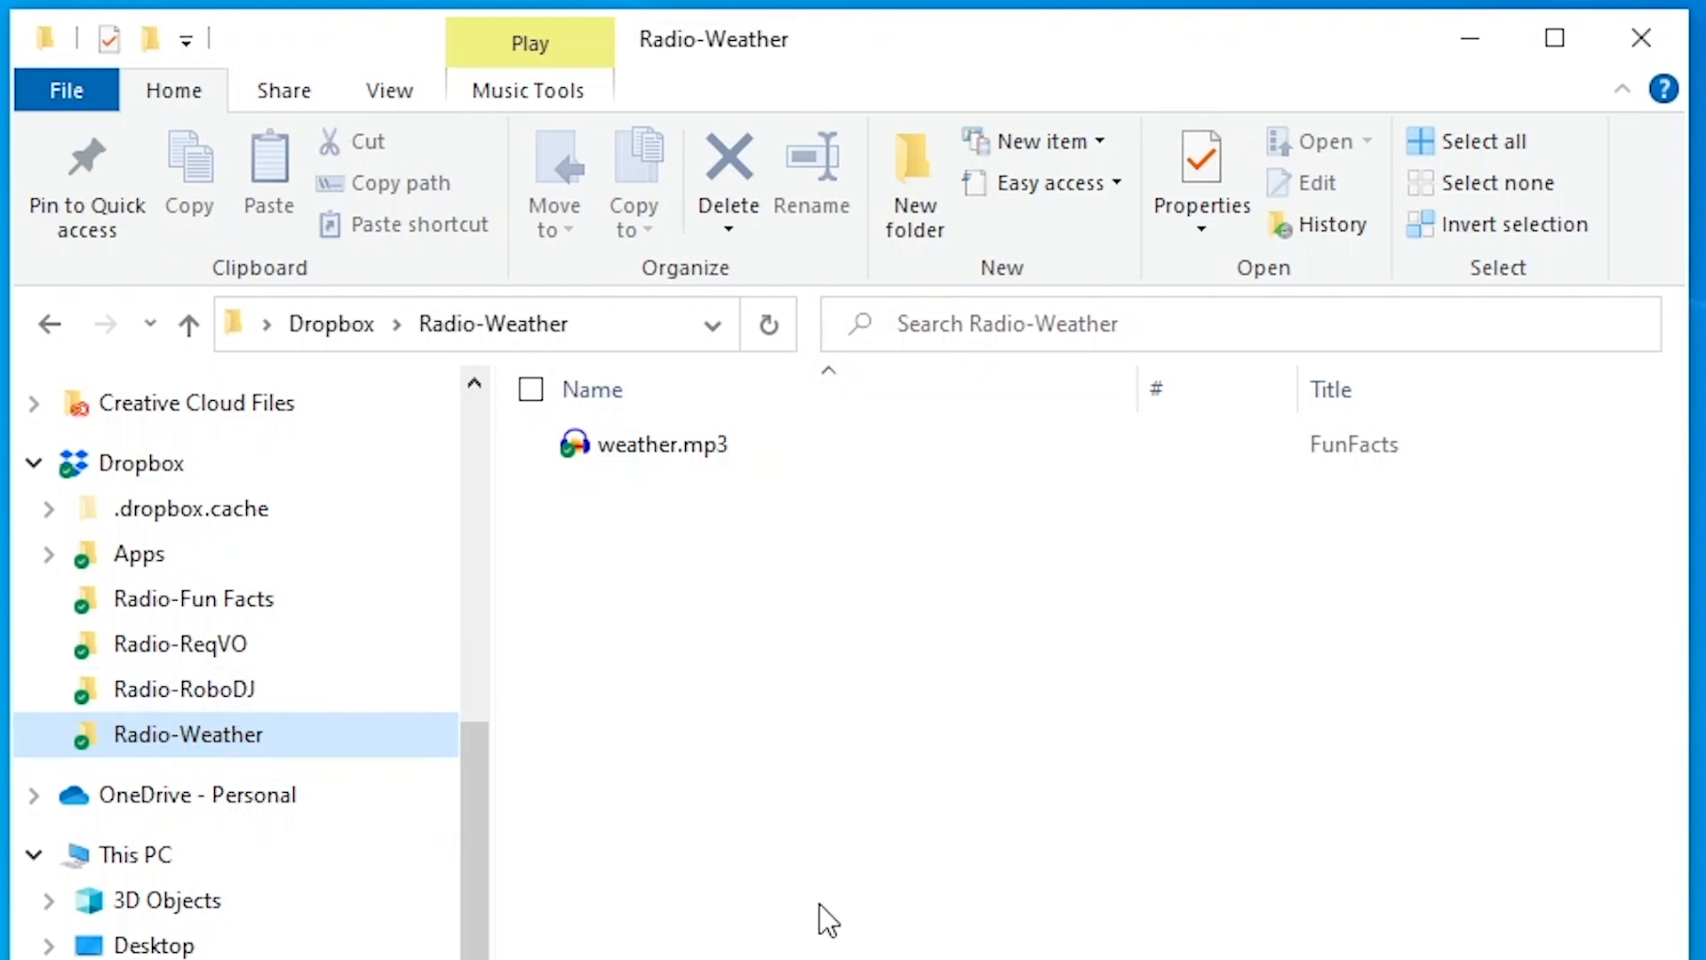
left_click(666, 450)
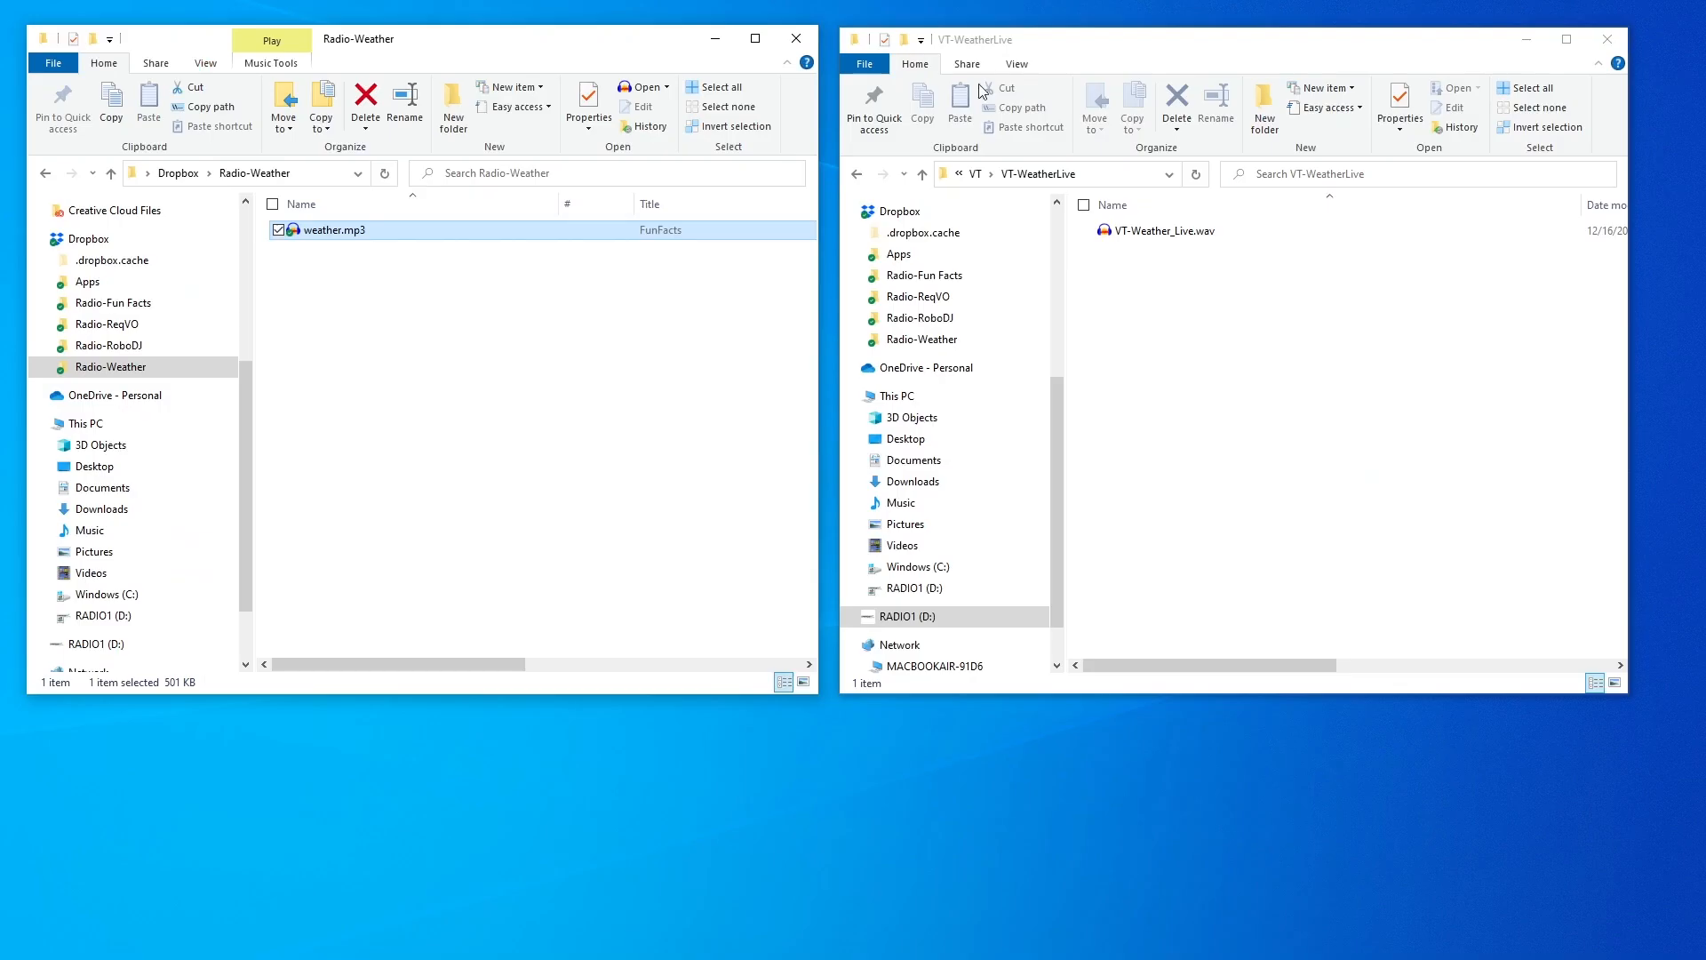
left_click(1132, 47)
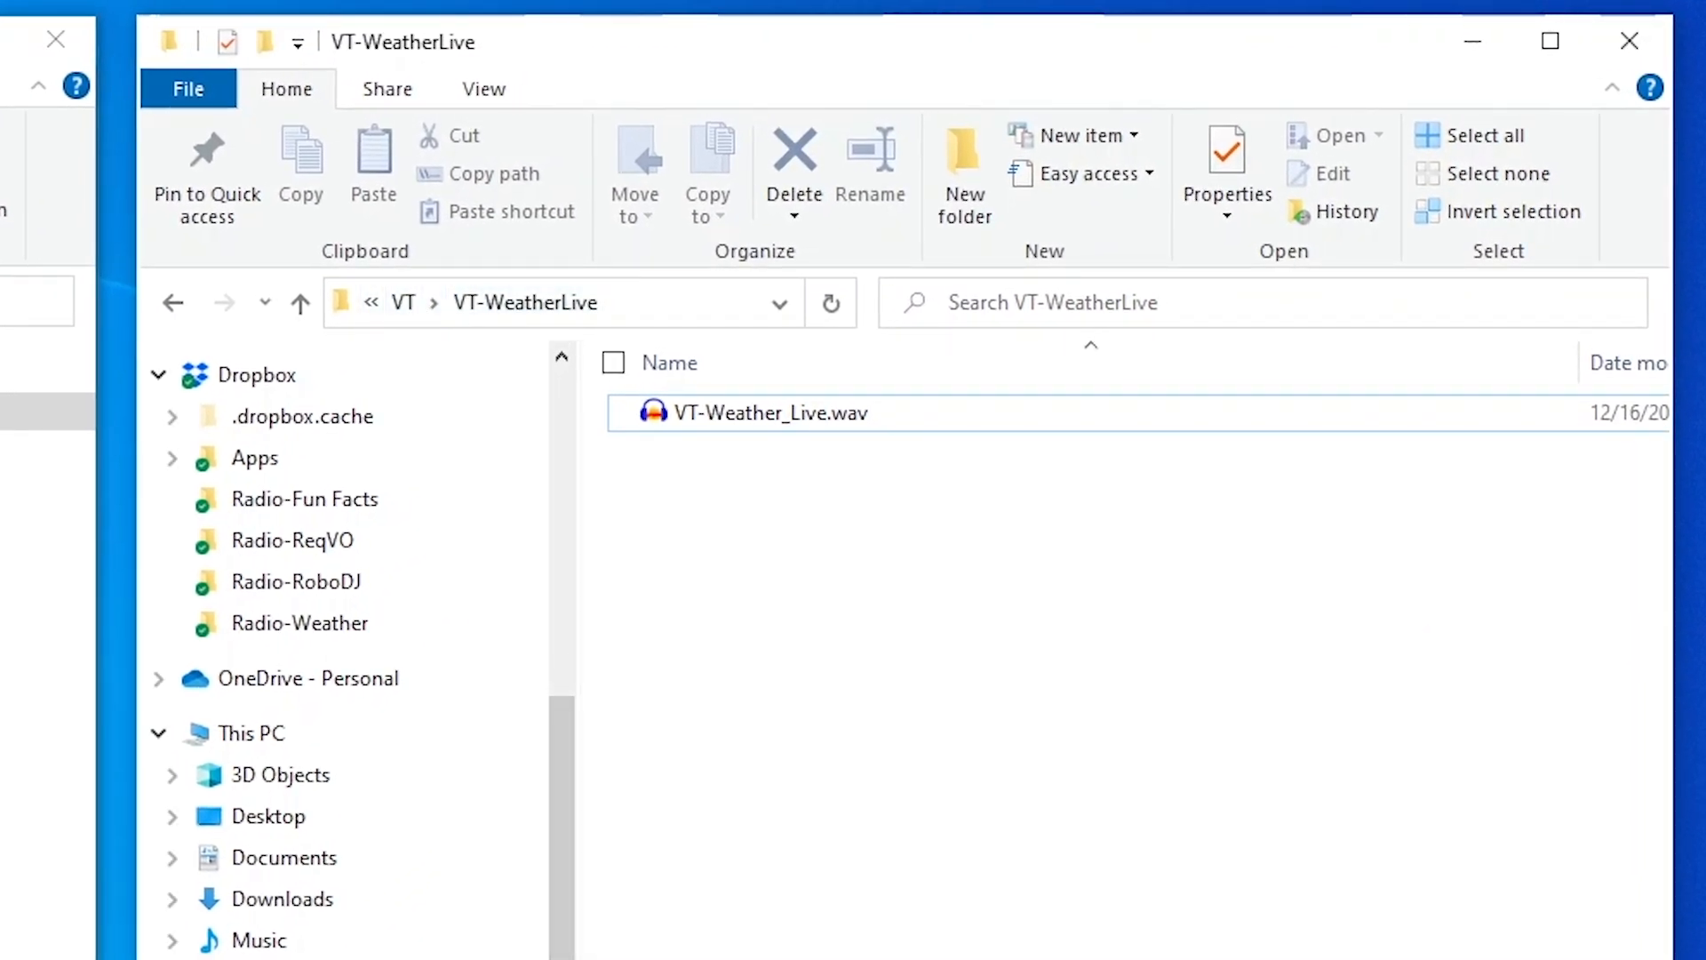
left_click(848, 414)
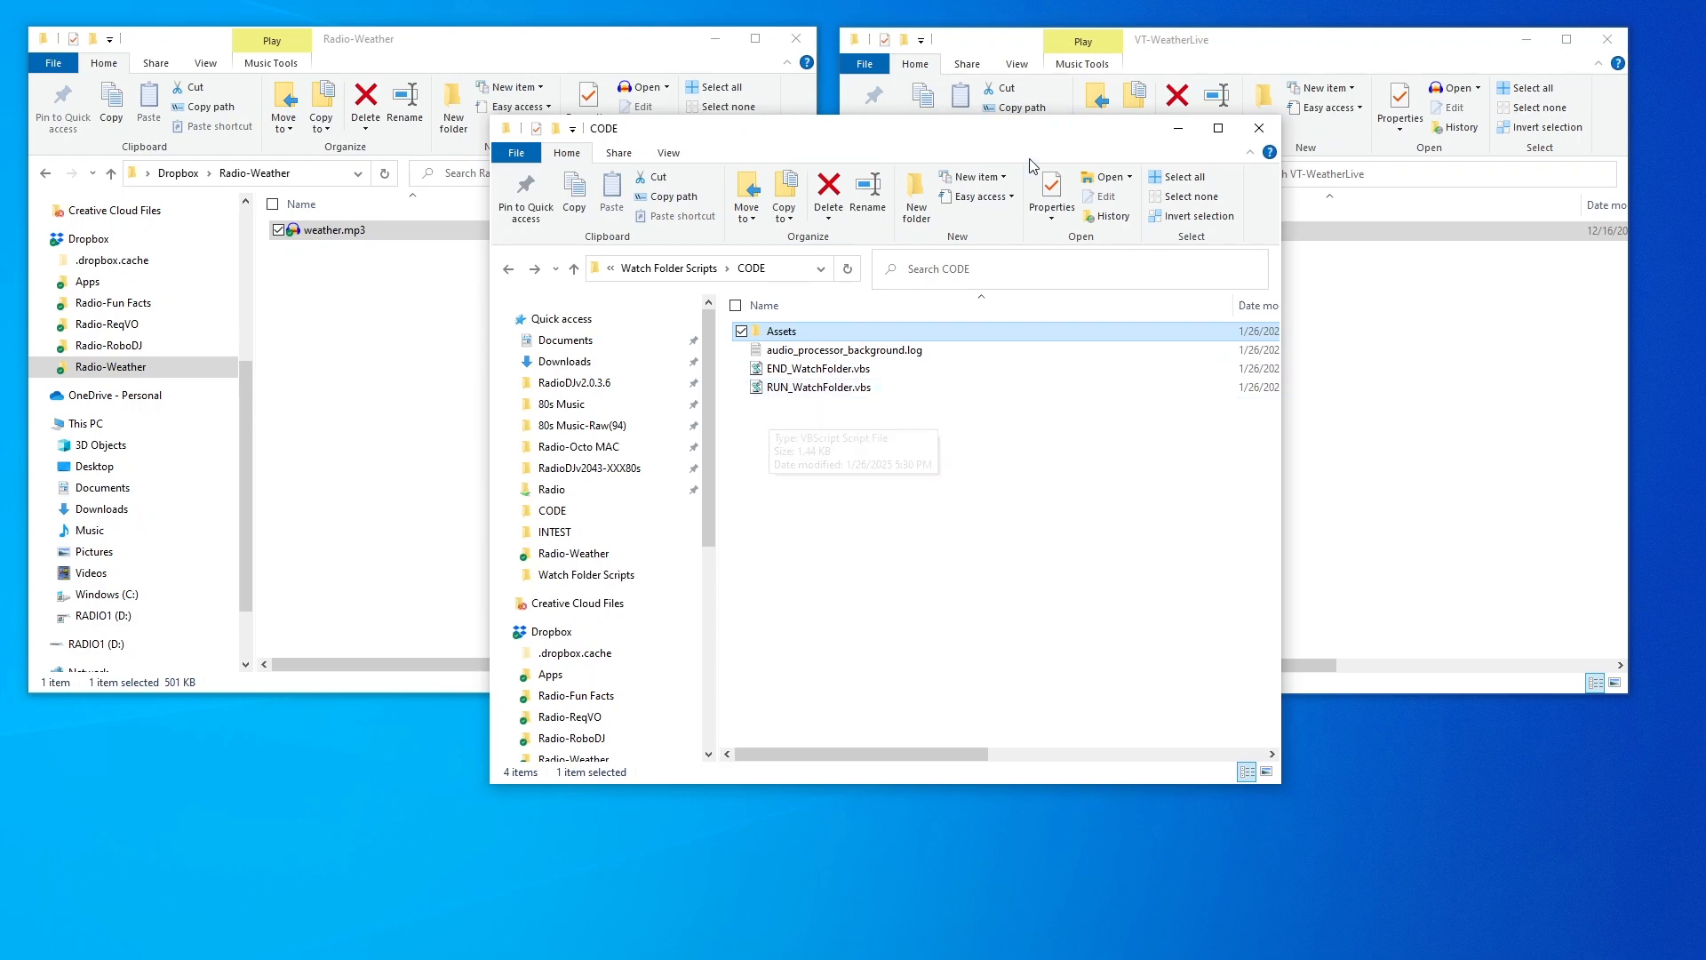
Rearrange the folder windows, open CODE's Assets subfolder, and bring up config.json's options
left_click_drag(1026, 233, 914, 677)
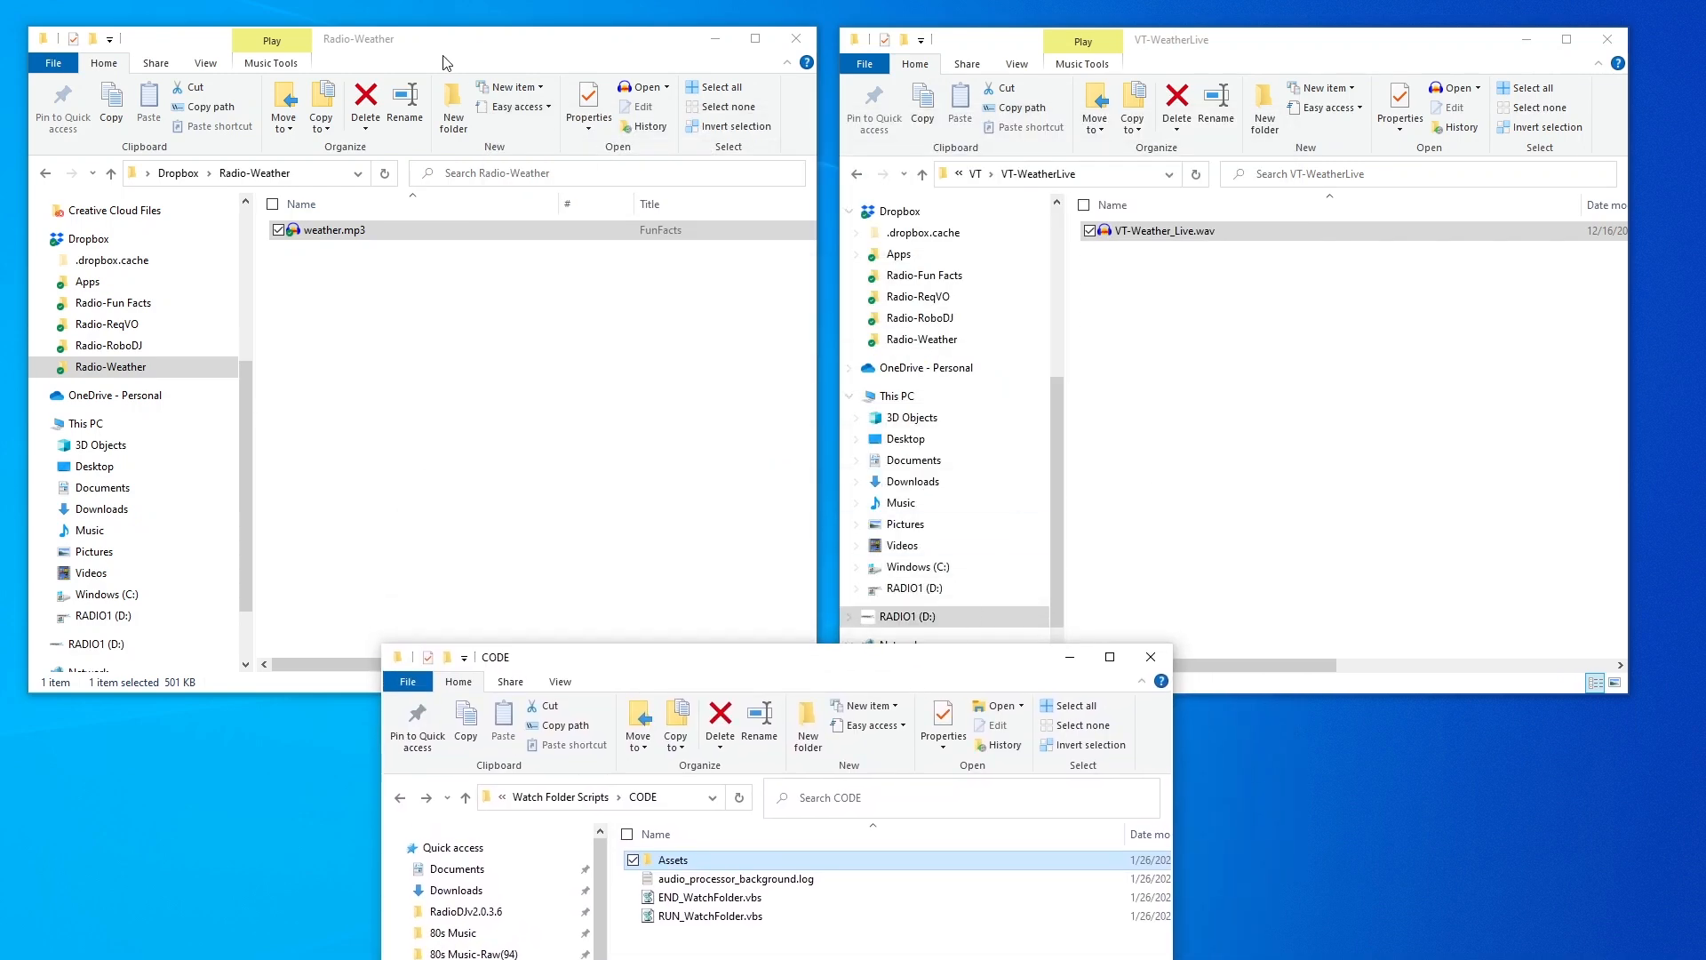
left_click(512, 62)
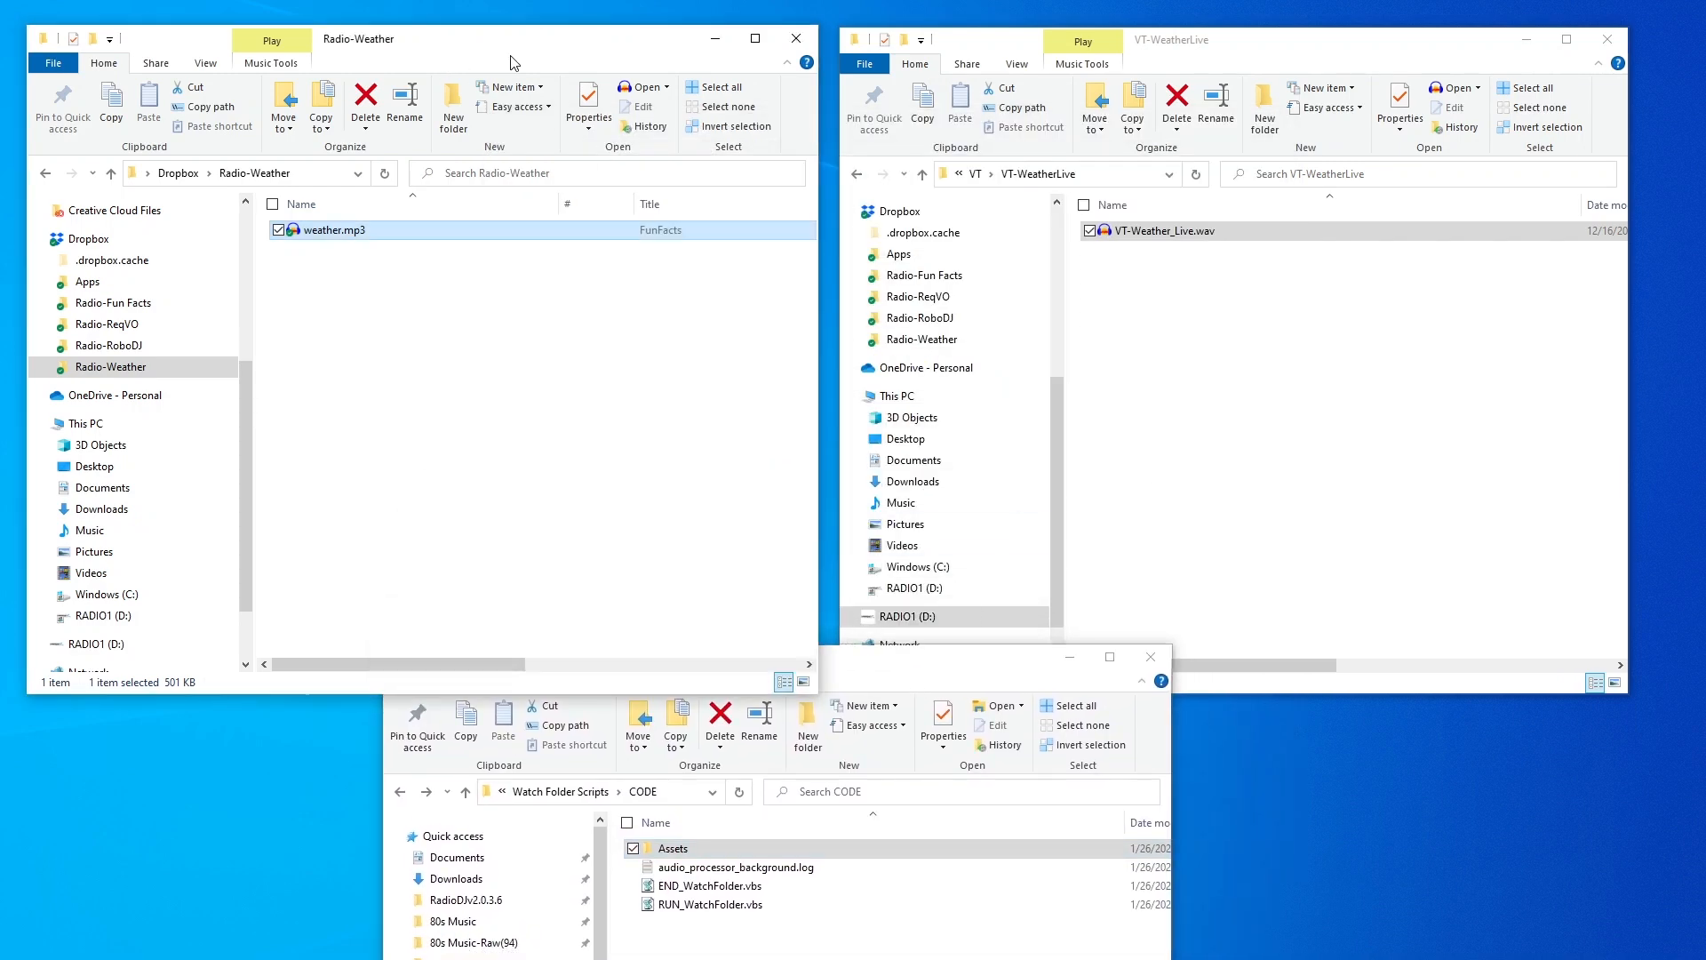
left_click(436, 296)
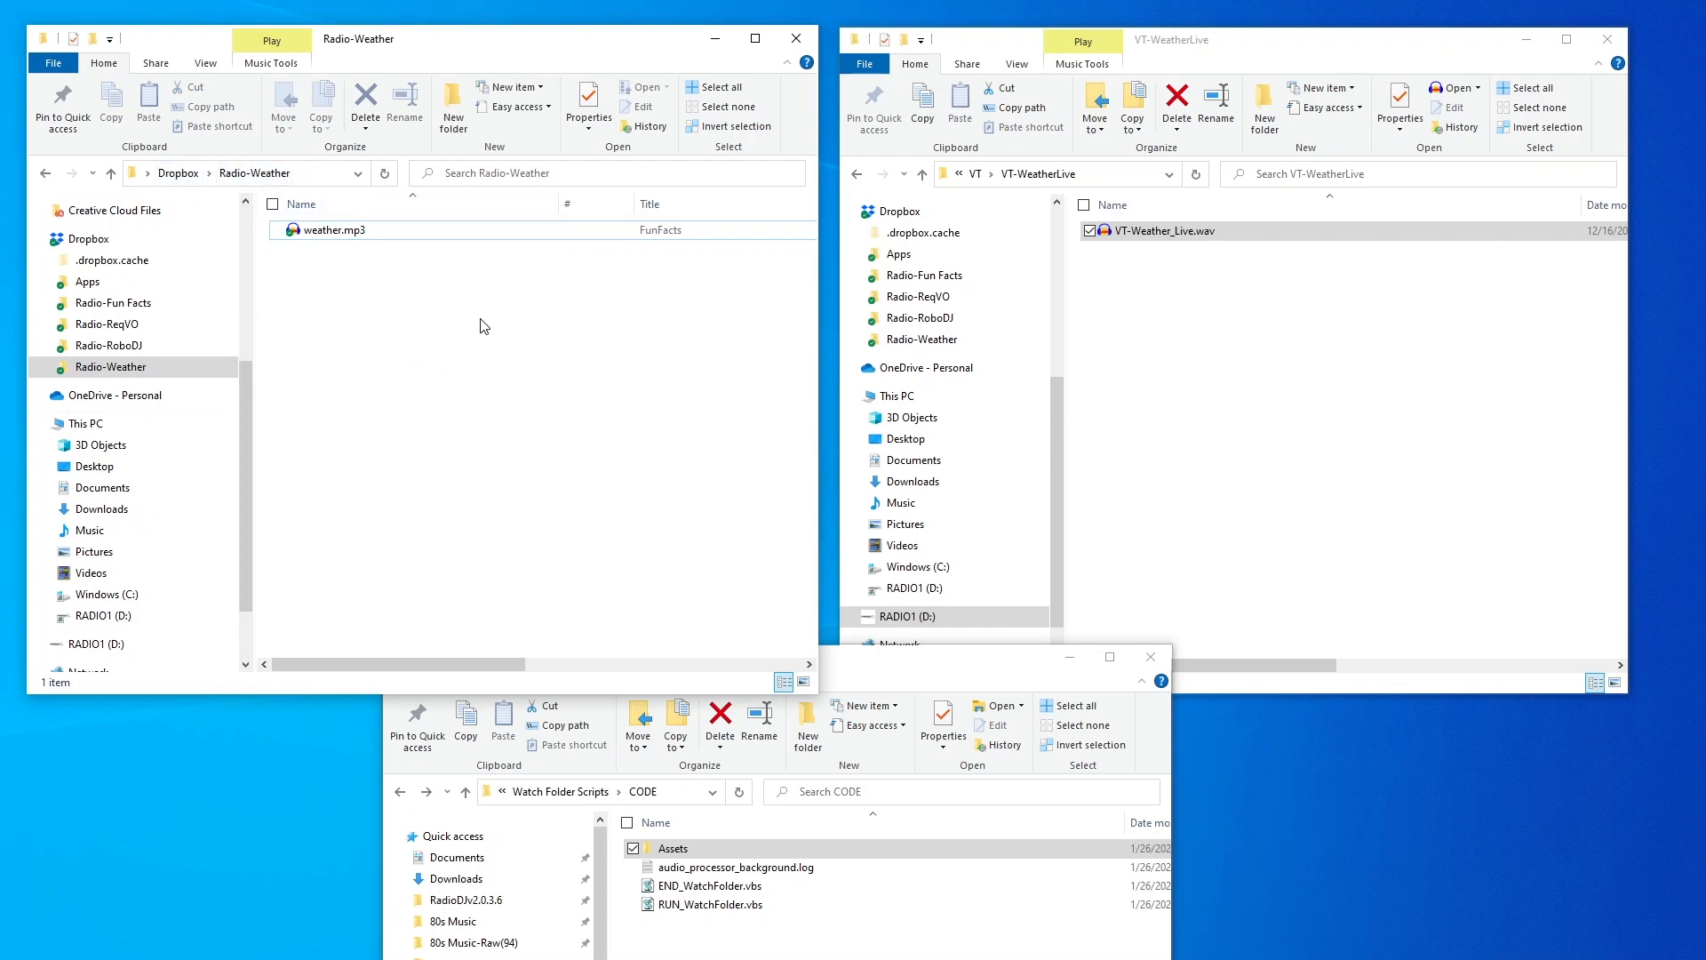
left_click_drag(907, 665, 939, 265)
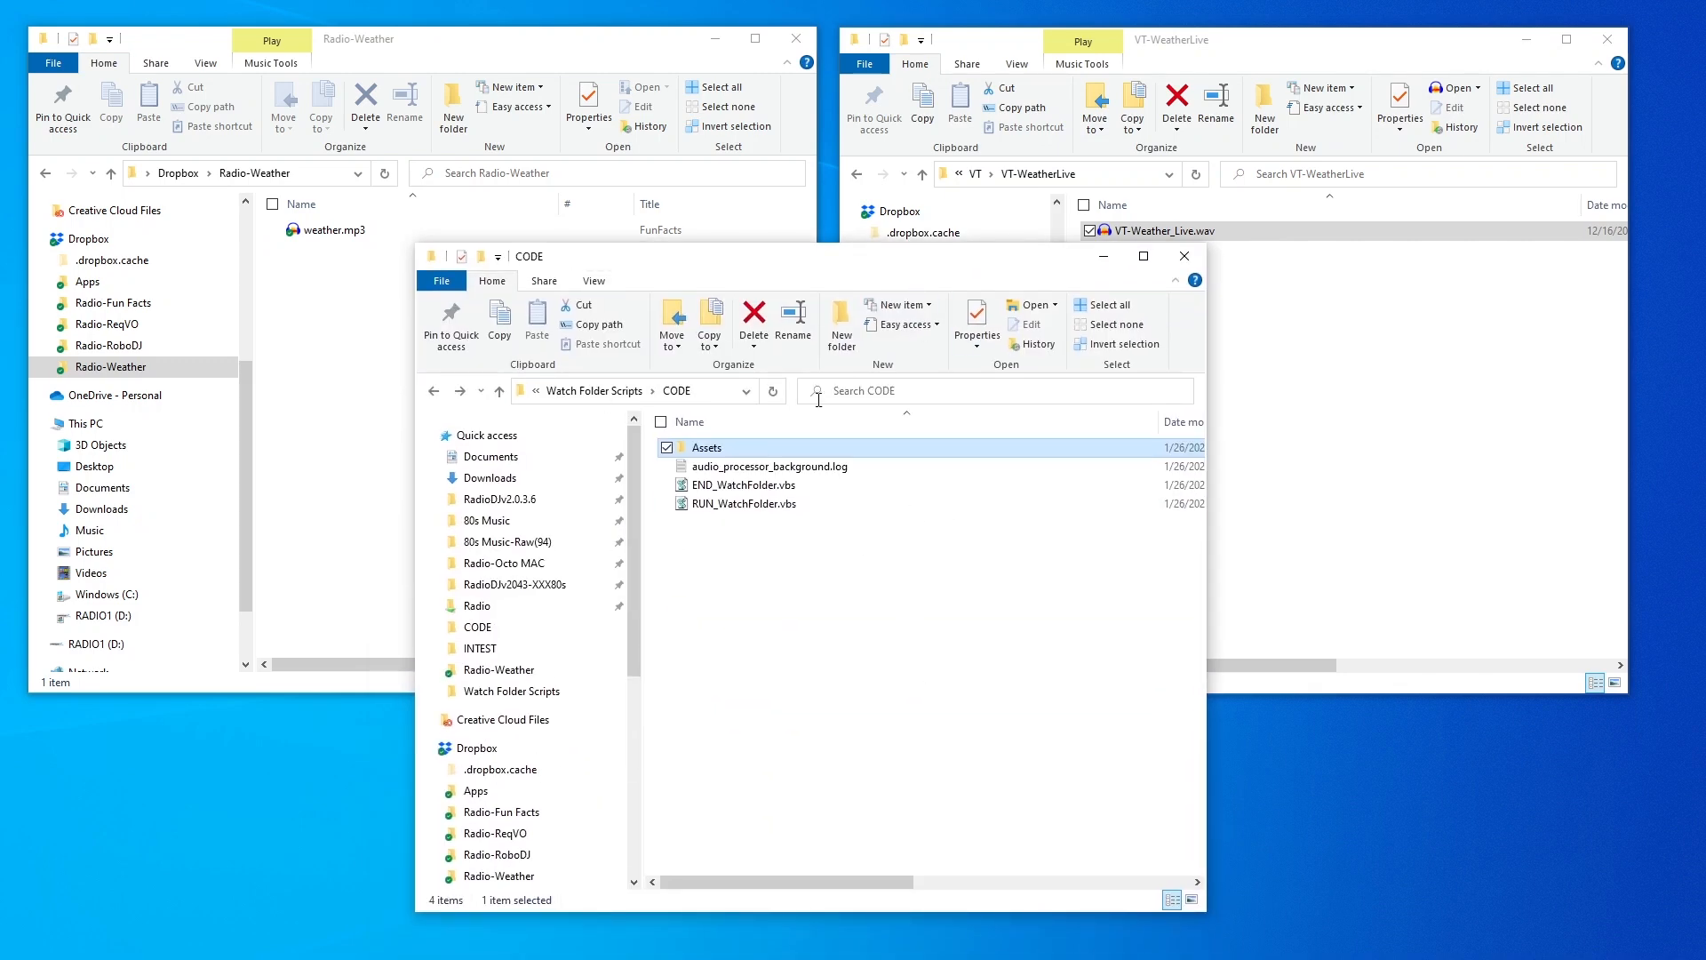
double_click(716, 448)
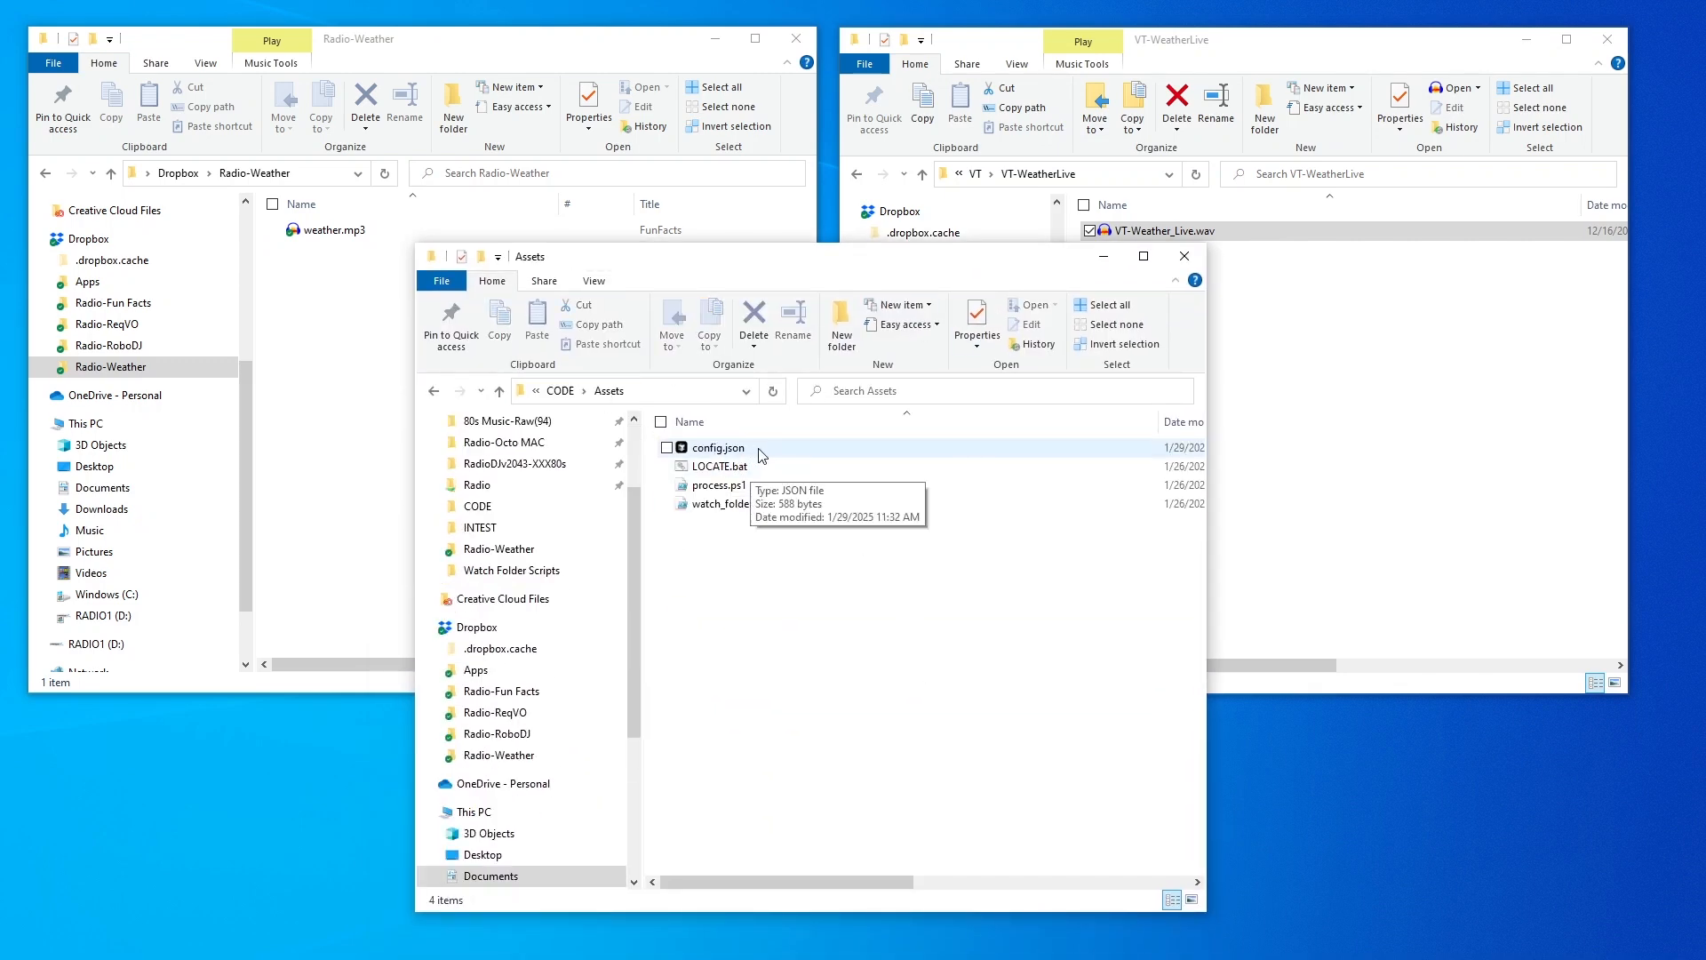
right_click(754, 456)
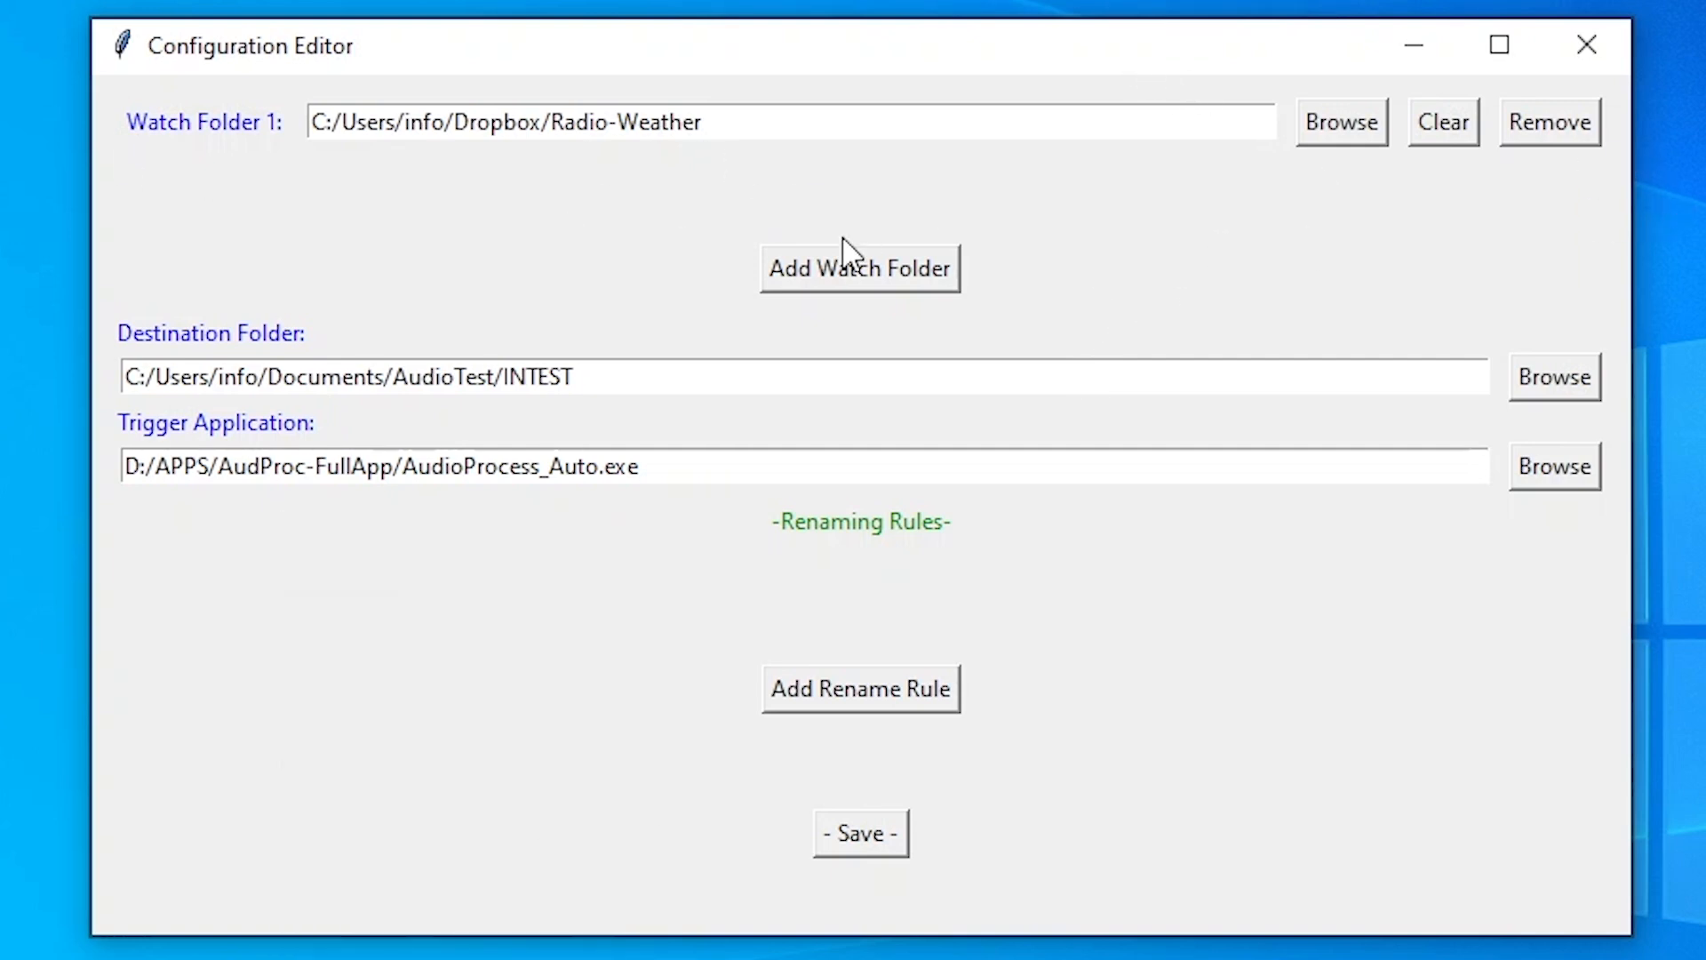
left_click(910, 283)
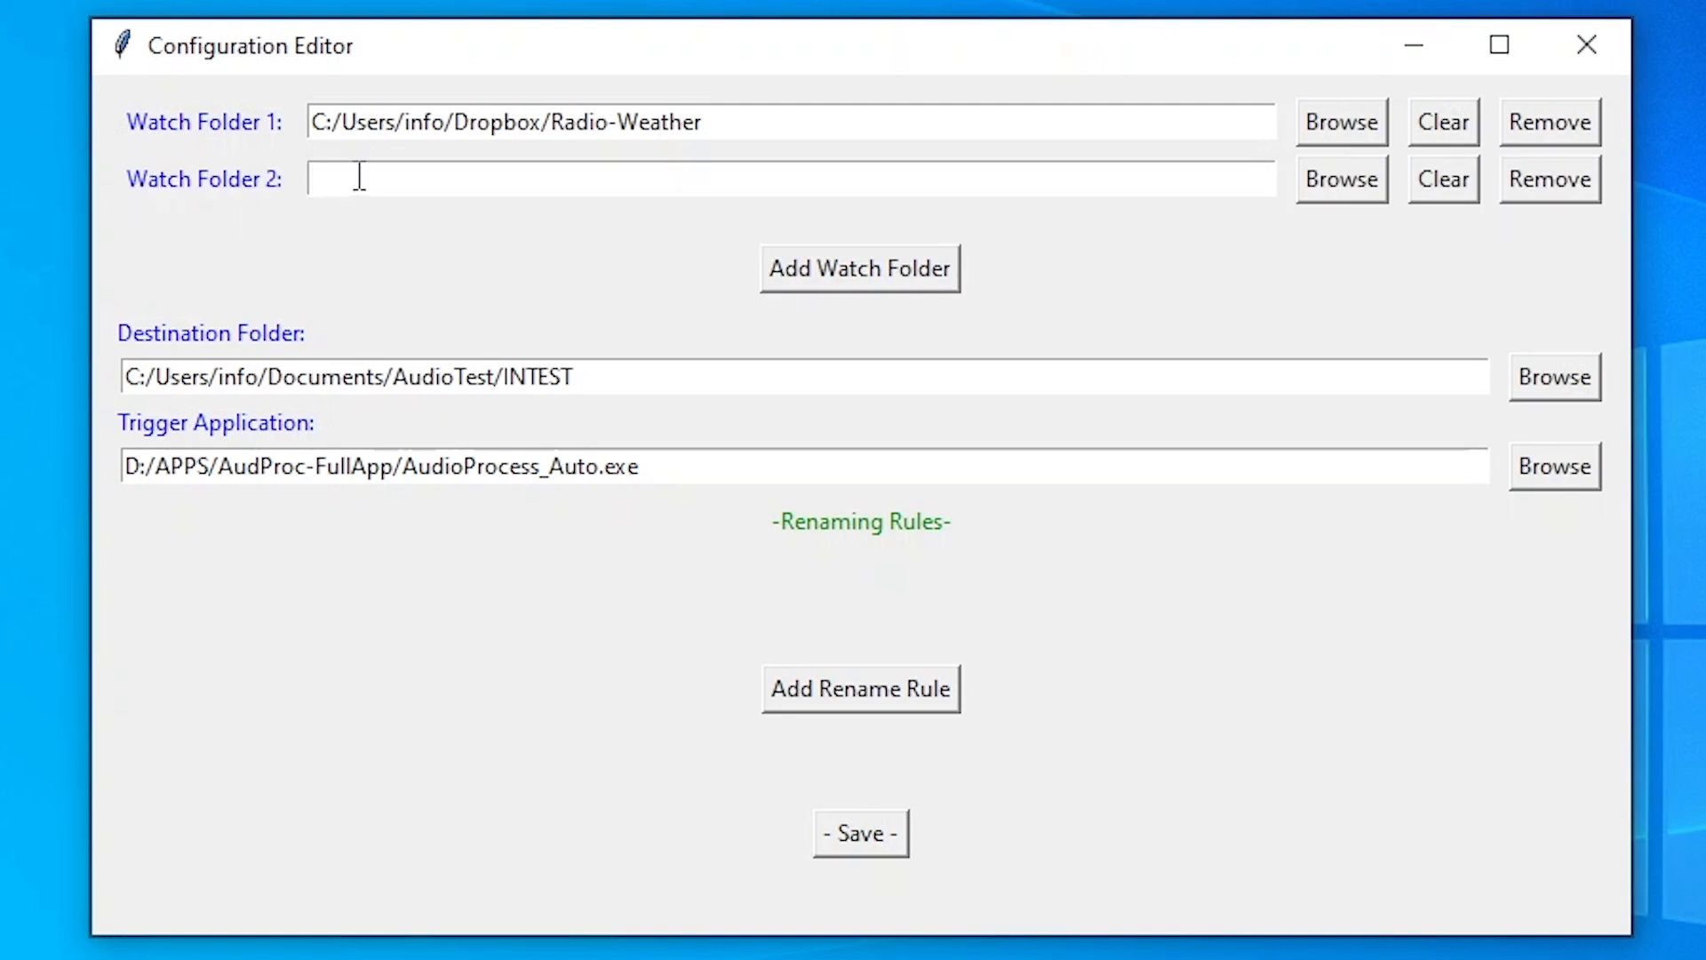
left_click(1529, 180)
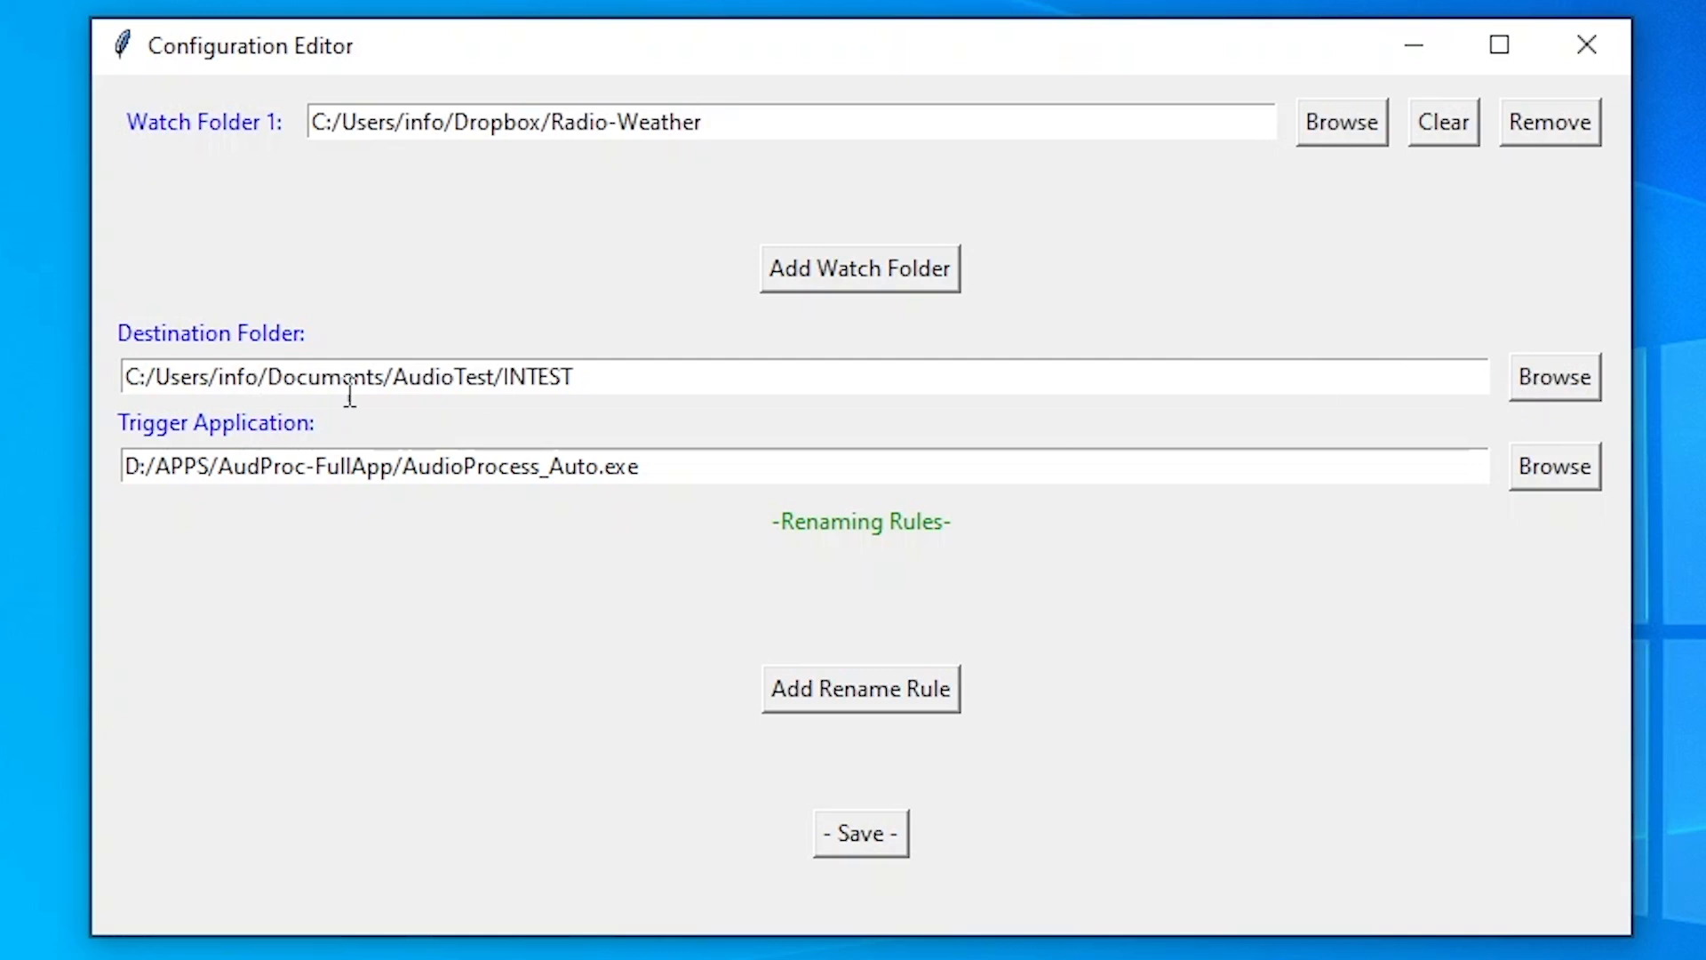
left_click_drag(811, 391, 125, 377)
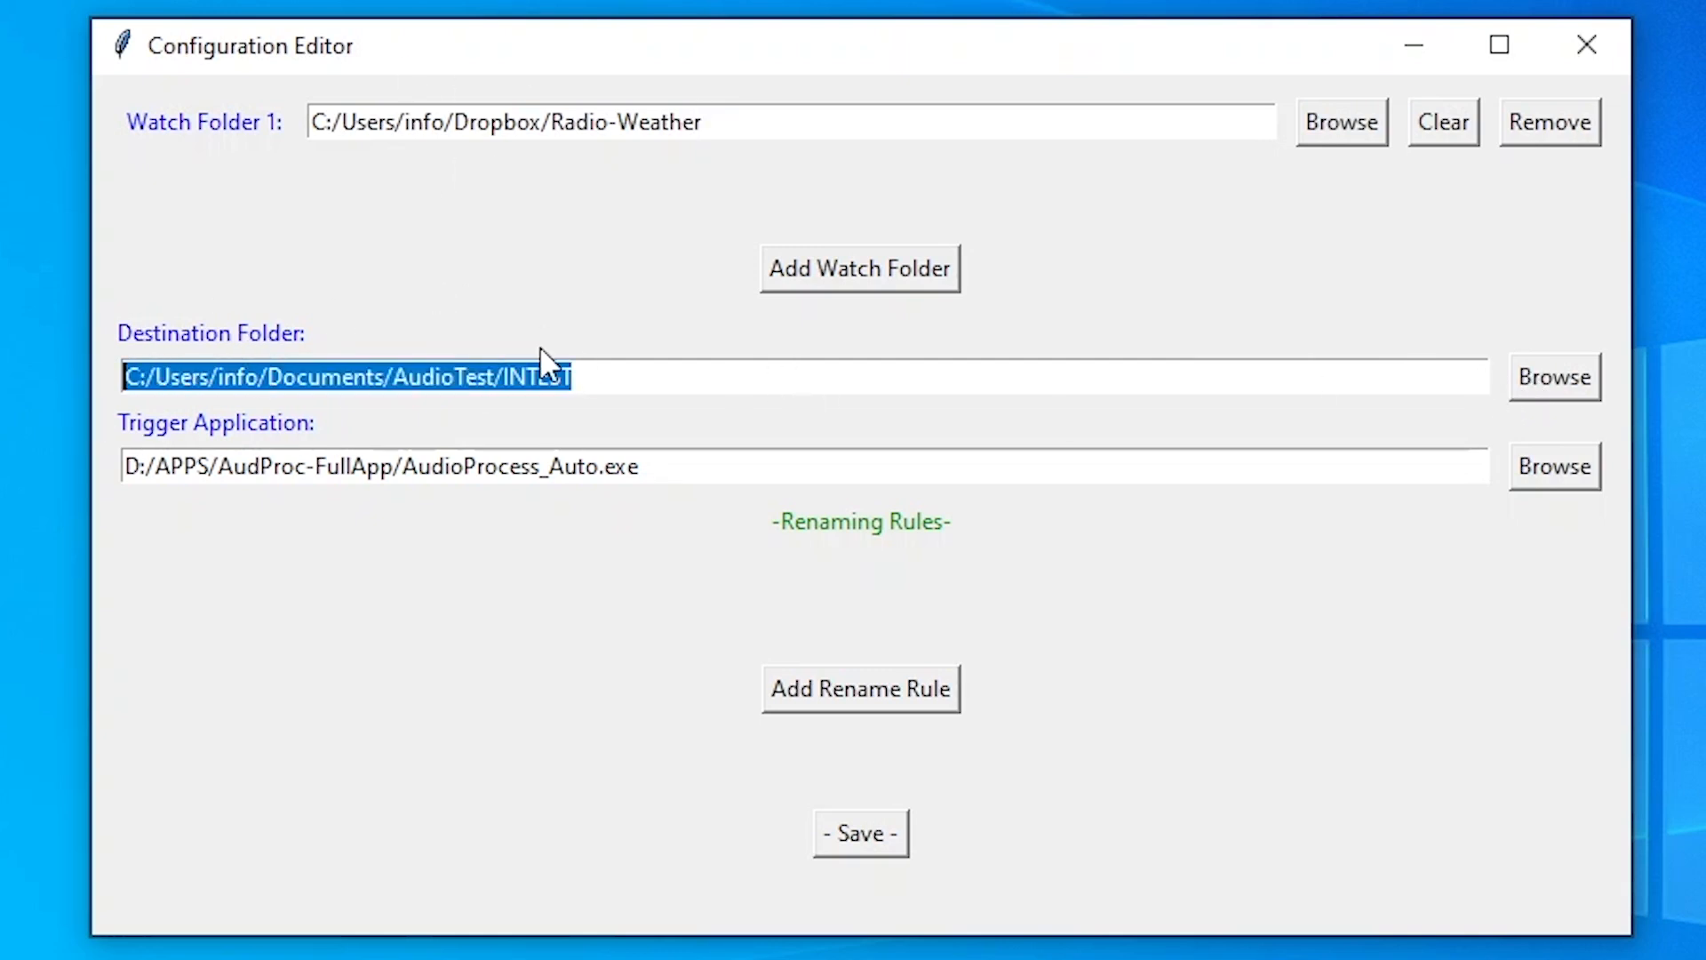
left_click(601, 377)
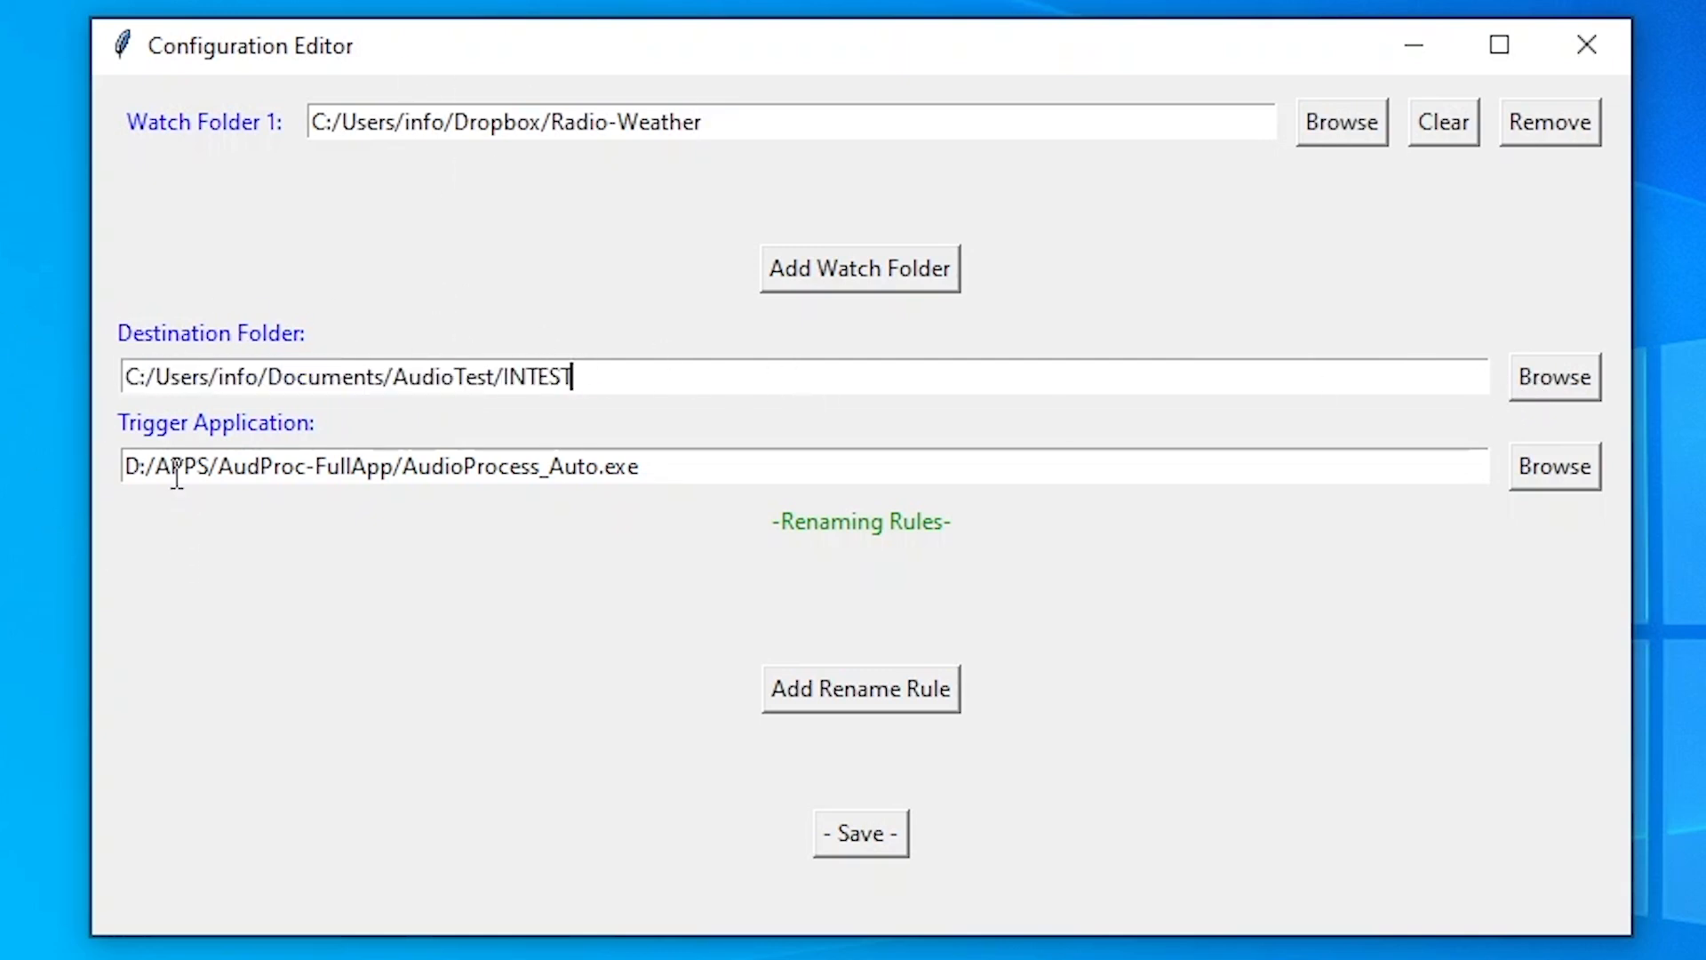
left_click(687, 477)
left_click(721, 122)
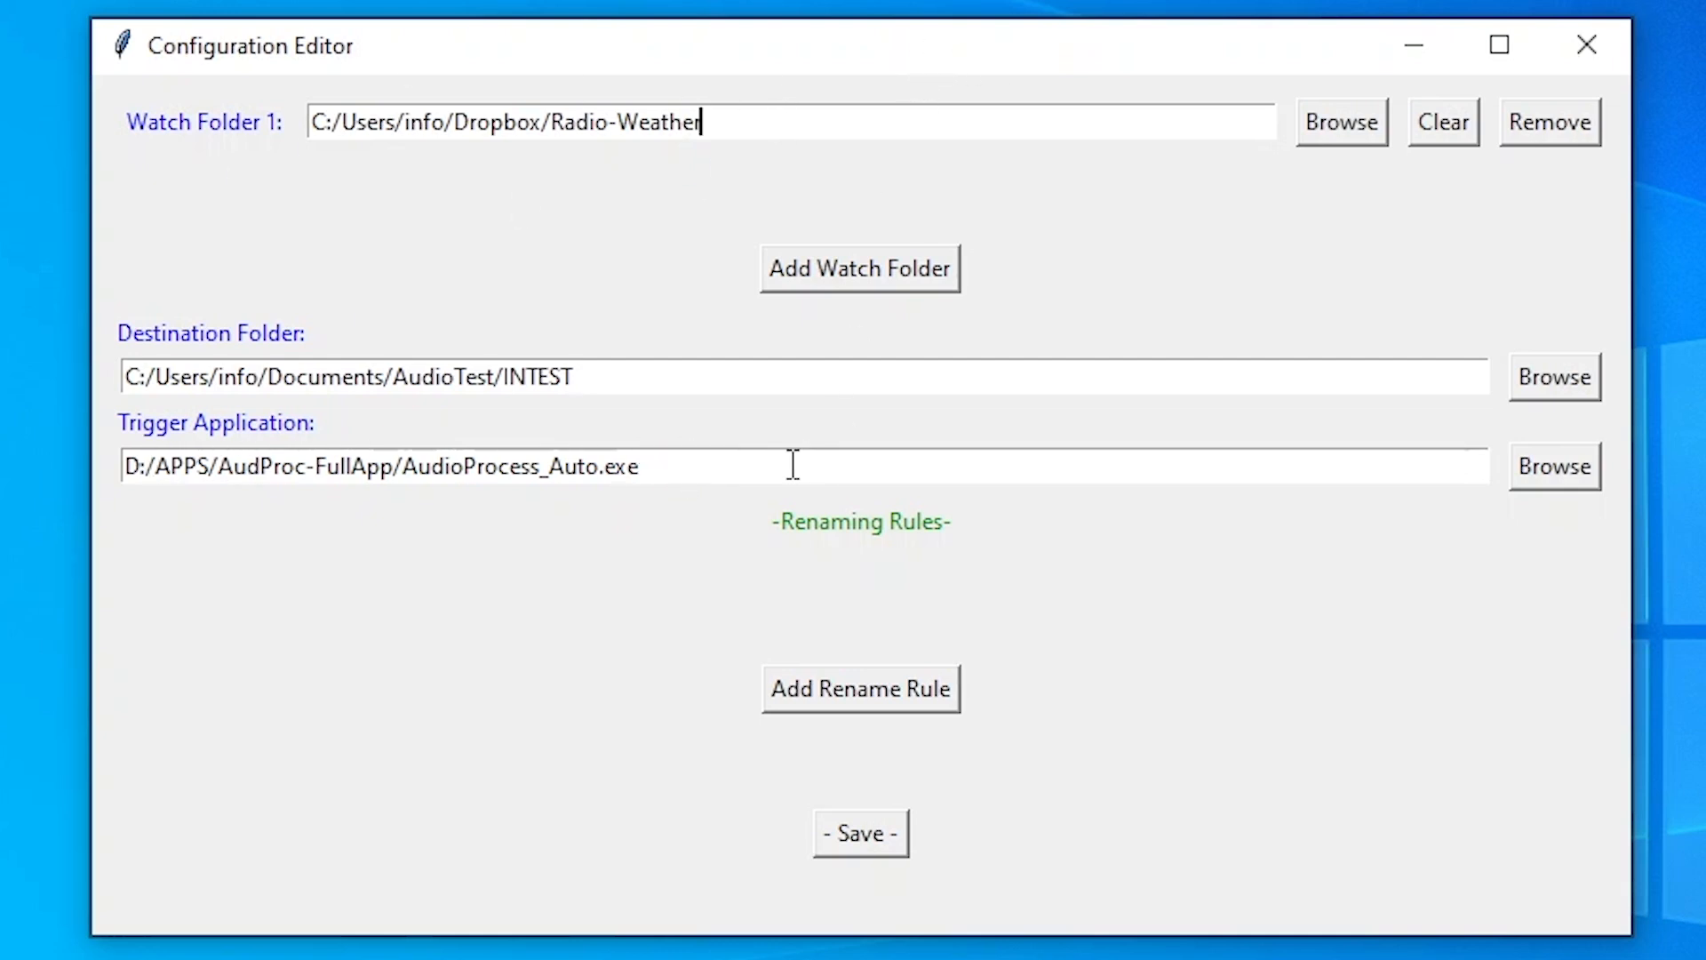
left_click_drag(666, 472, 404, 485)
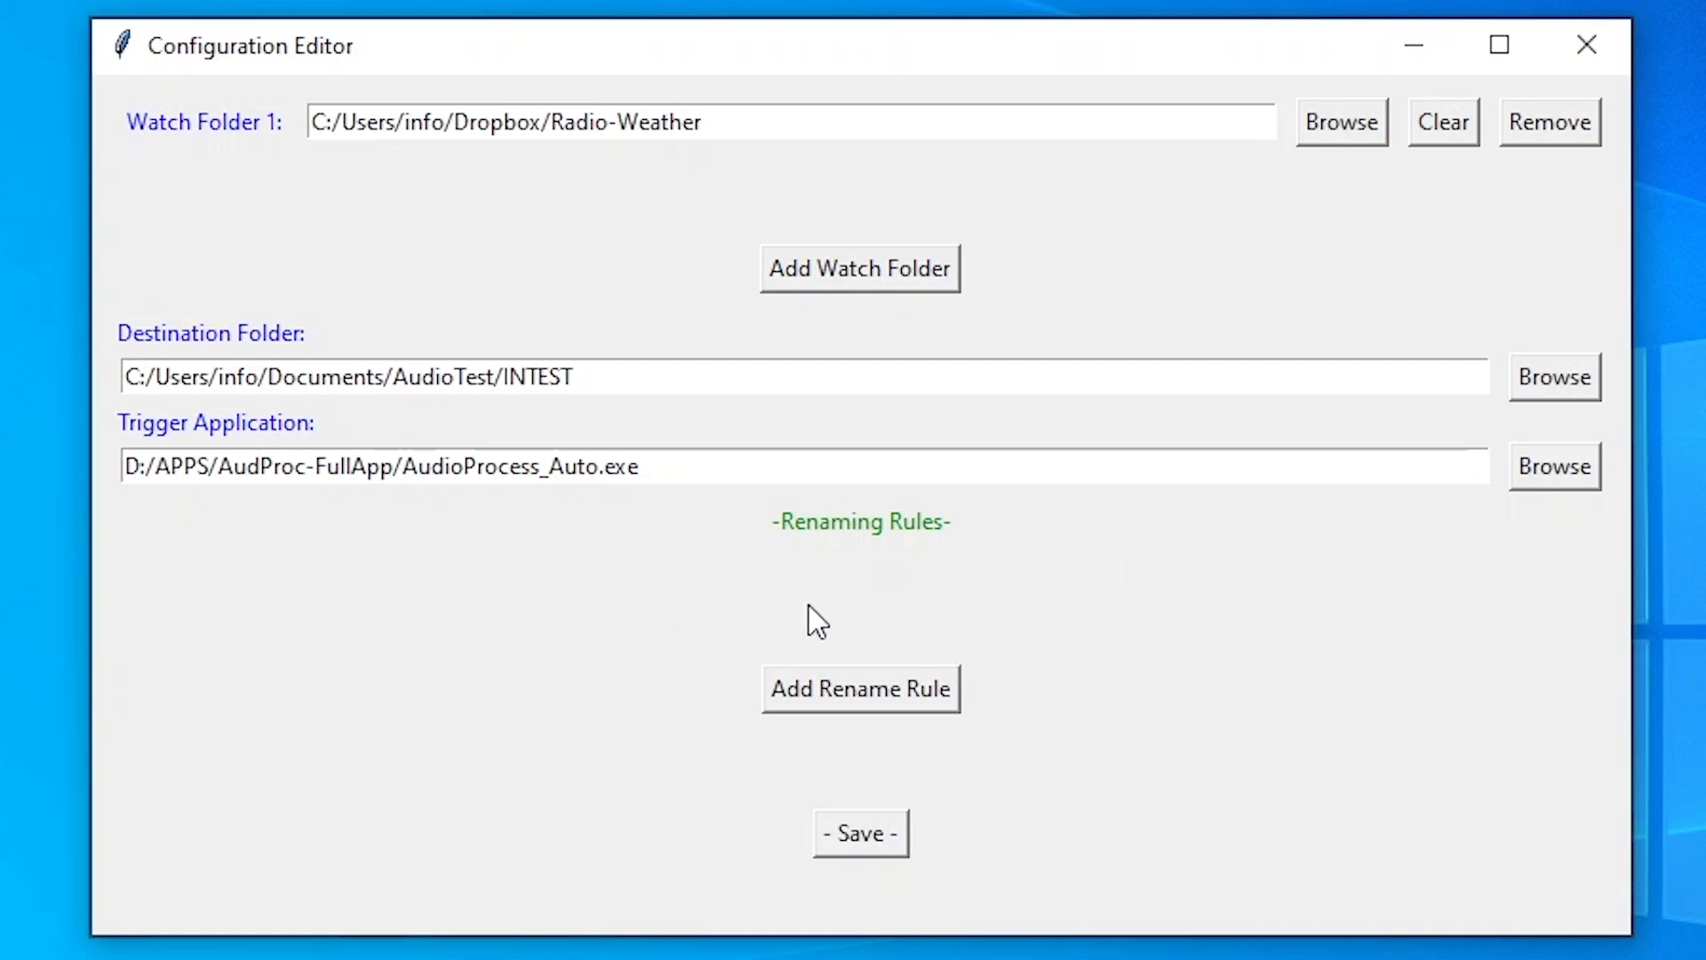
left_click(816, 700)
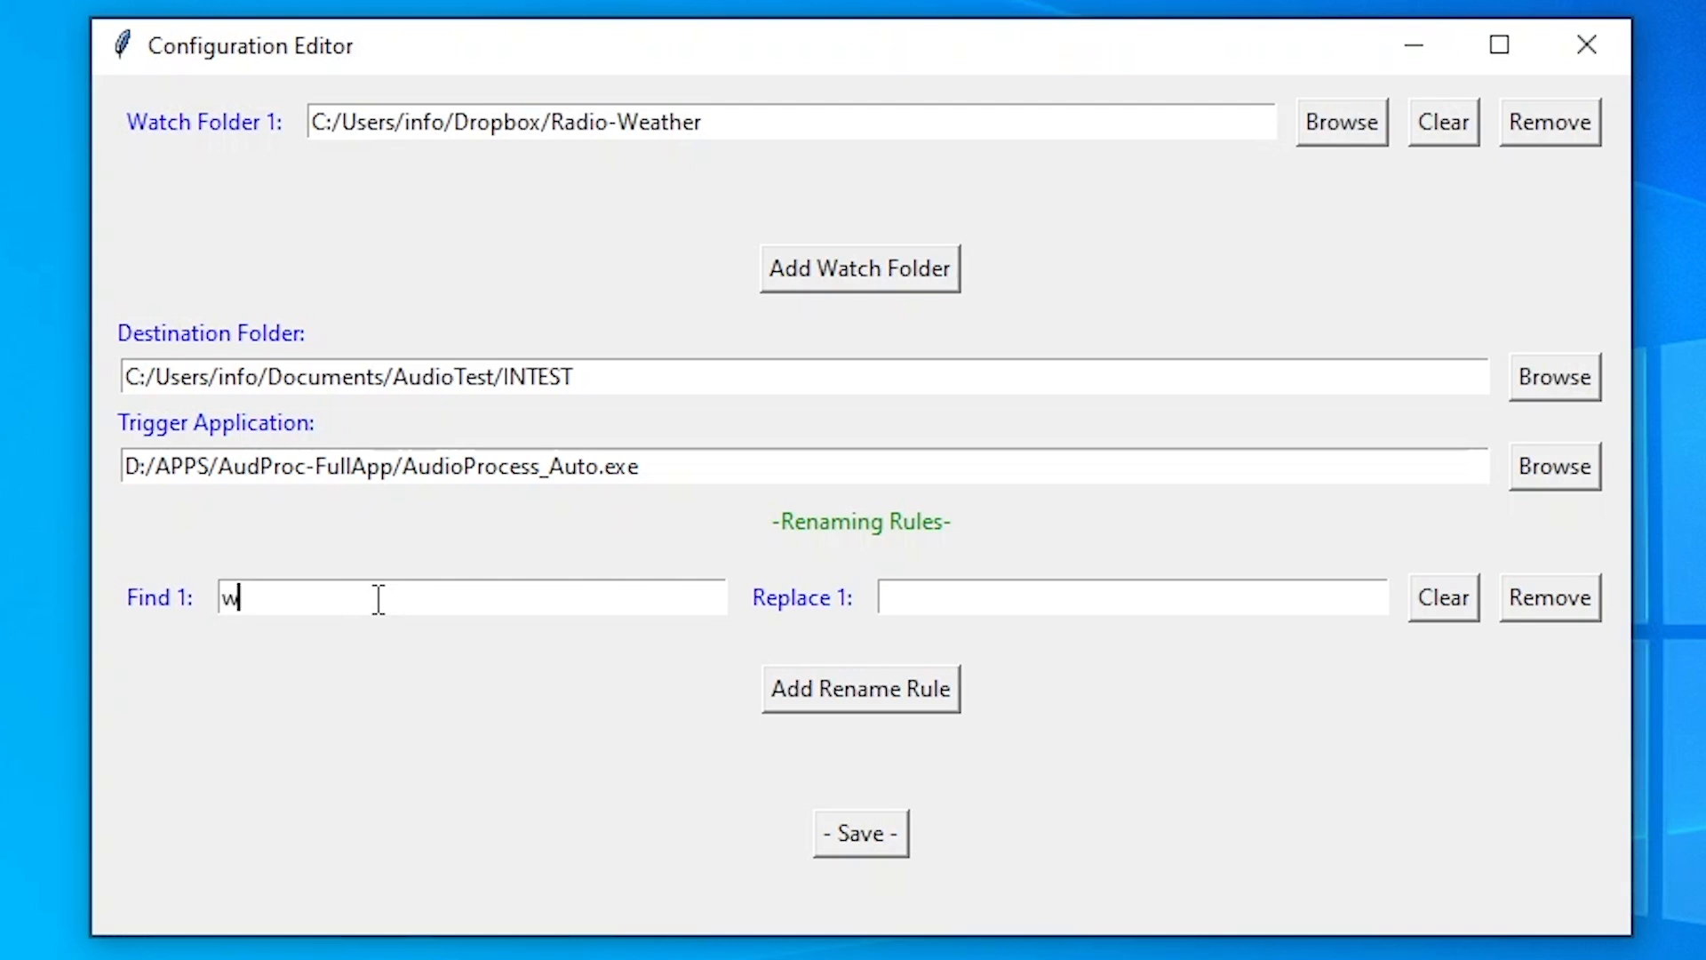
Complete the rename rule with Find 'weather' and Replace 'VT-Weather_Live'
type("her")
key("Tab")
type("VT-Weather_")
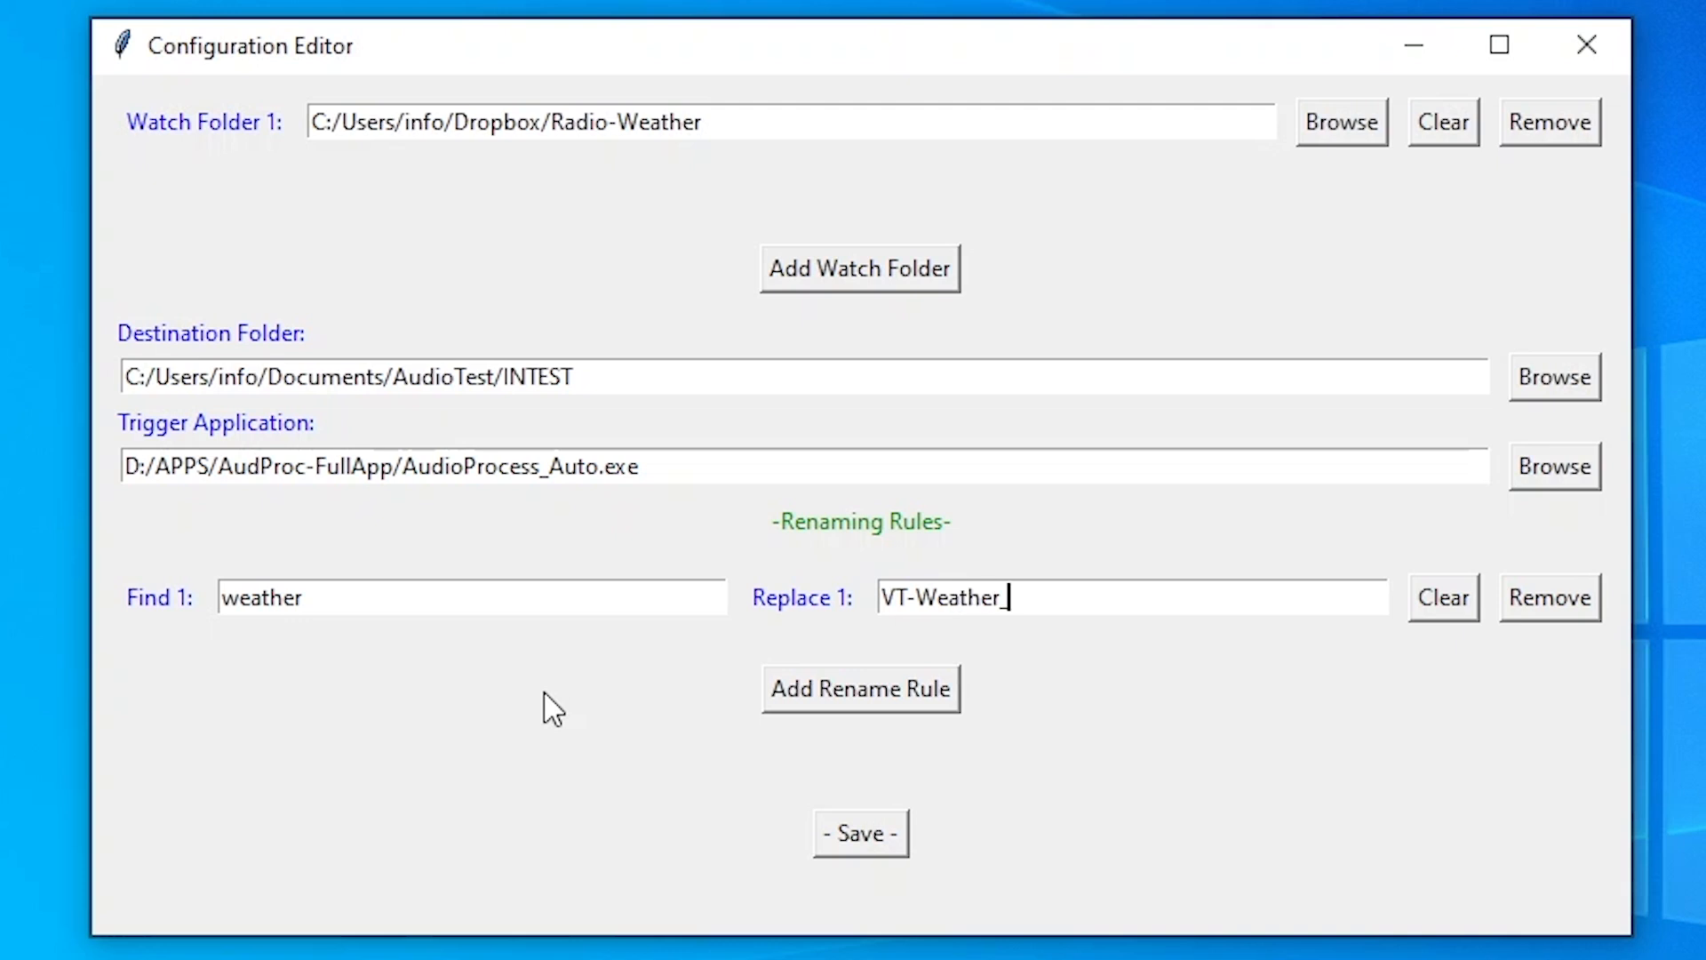
type("Live")
Review the watch, destination, trigger paths and rule text, then save the configuration
left_click(793, 126)
left_click_drag(663, 381, 175, 382)
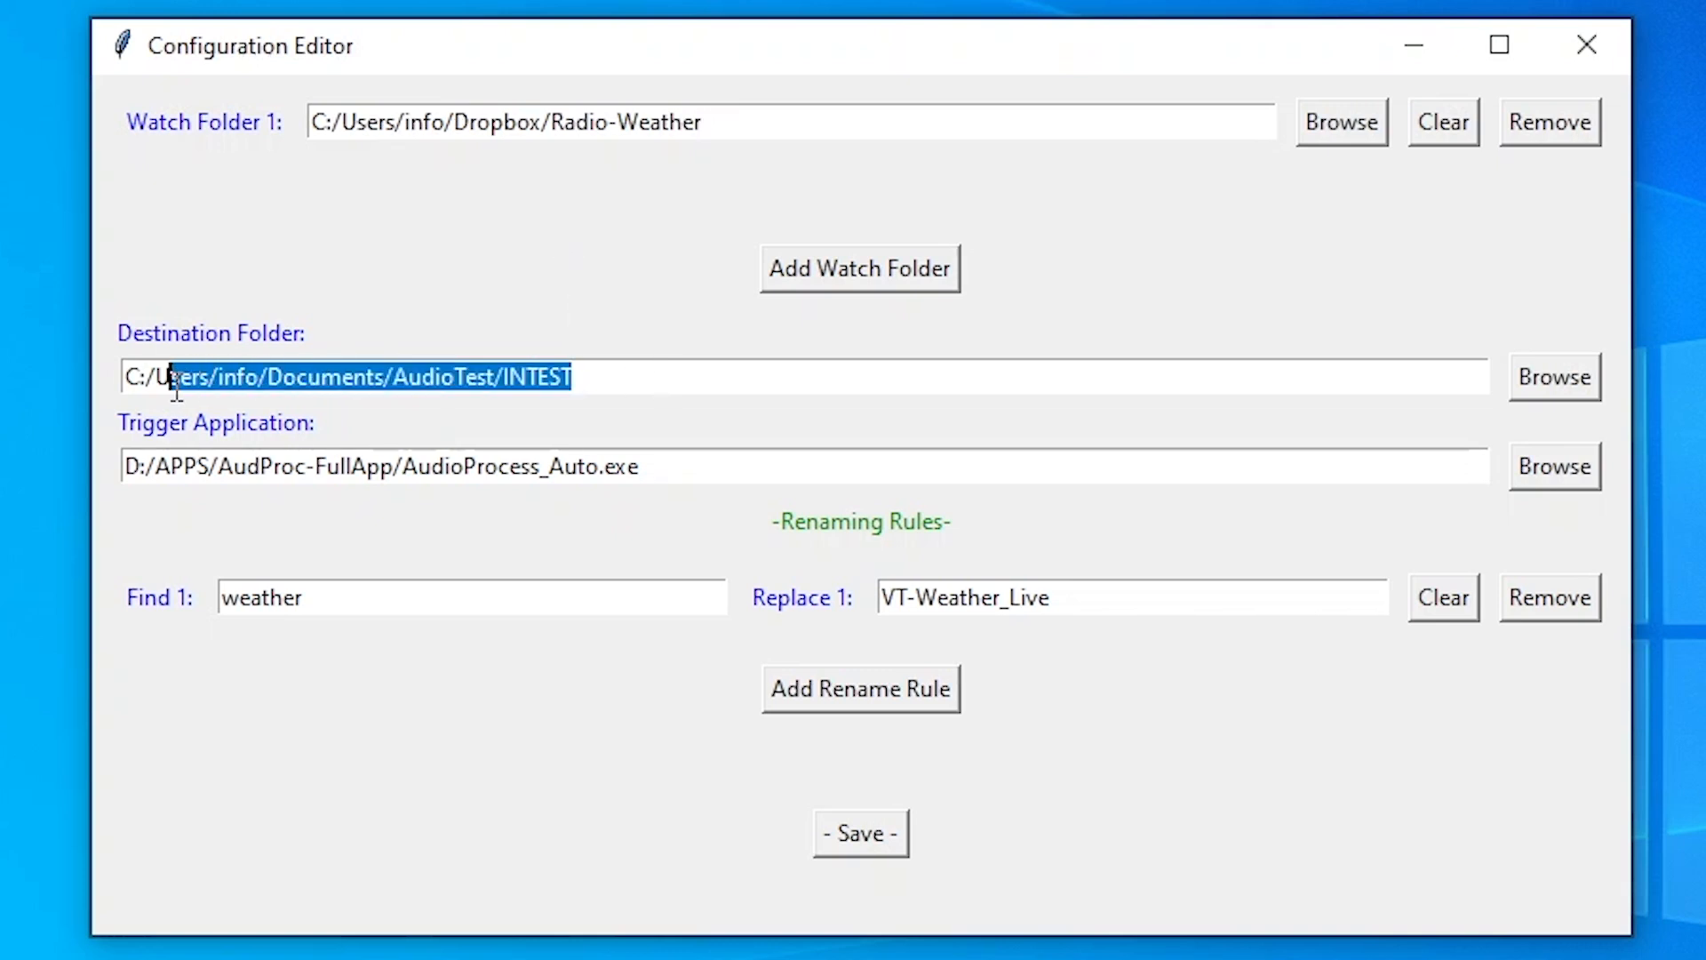
left_click_drag(737, 465, 218, 465)
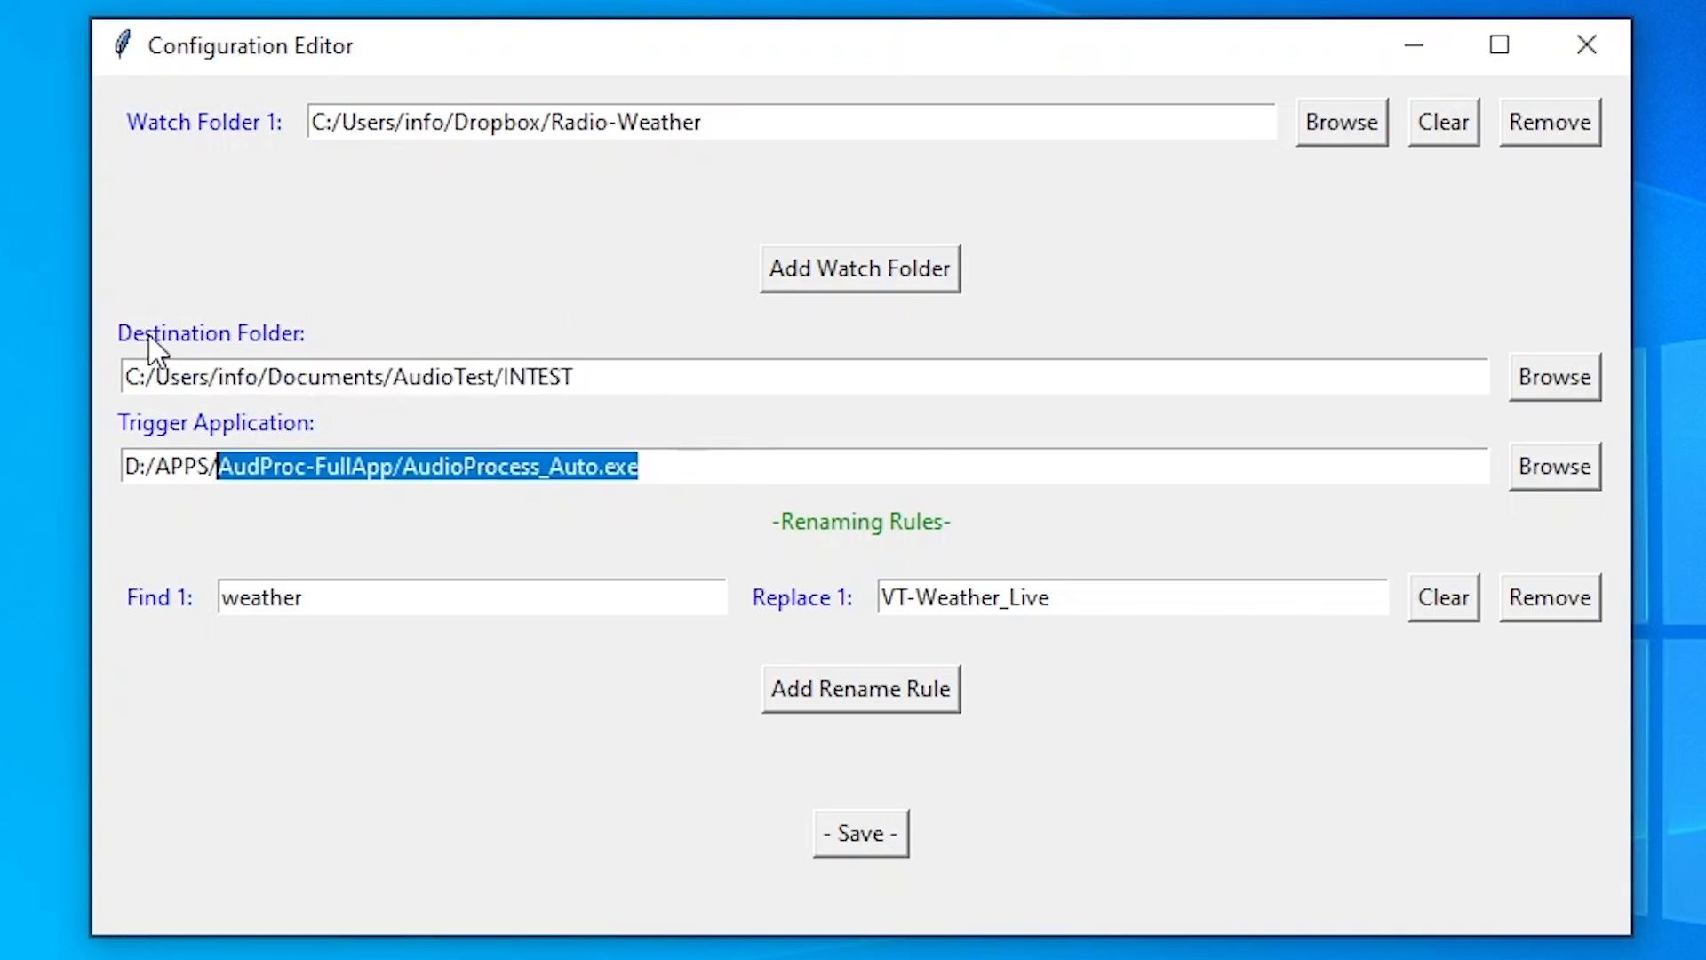
left_click_drag(377, 605, 123, 605)
left_click_drag(1159, 598, 885, 622)
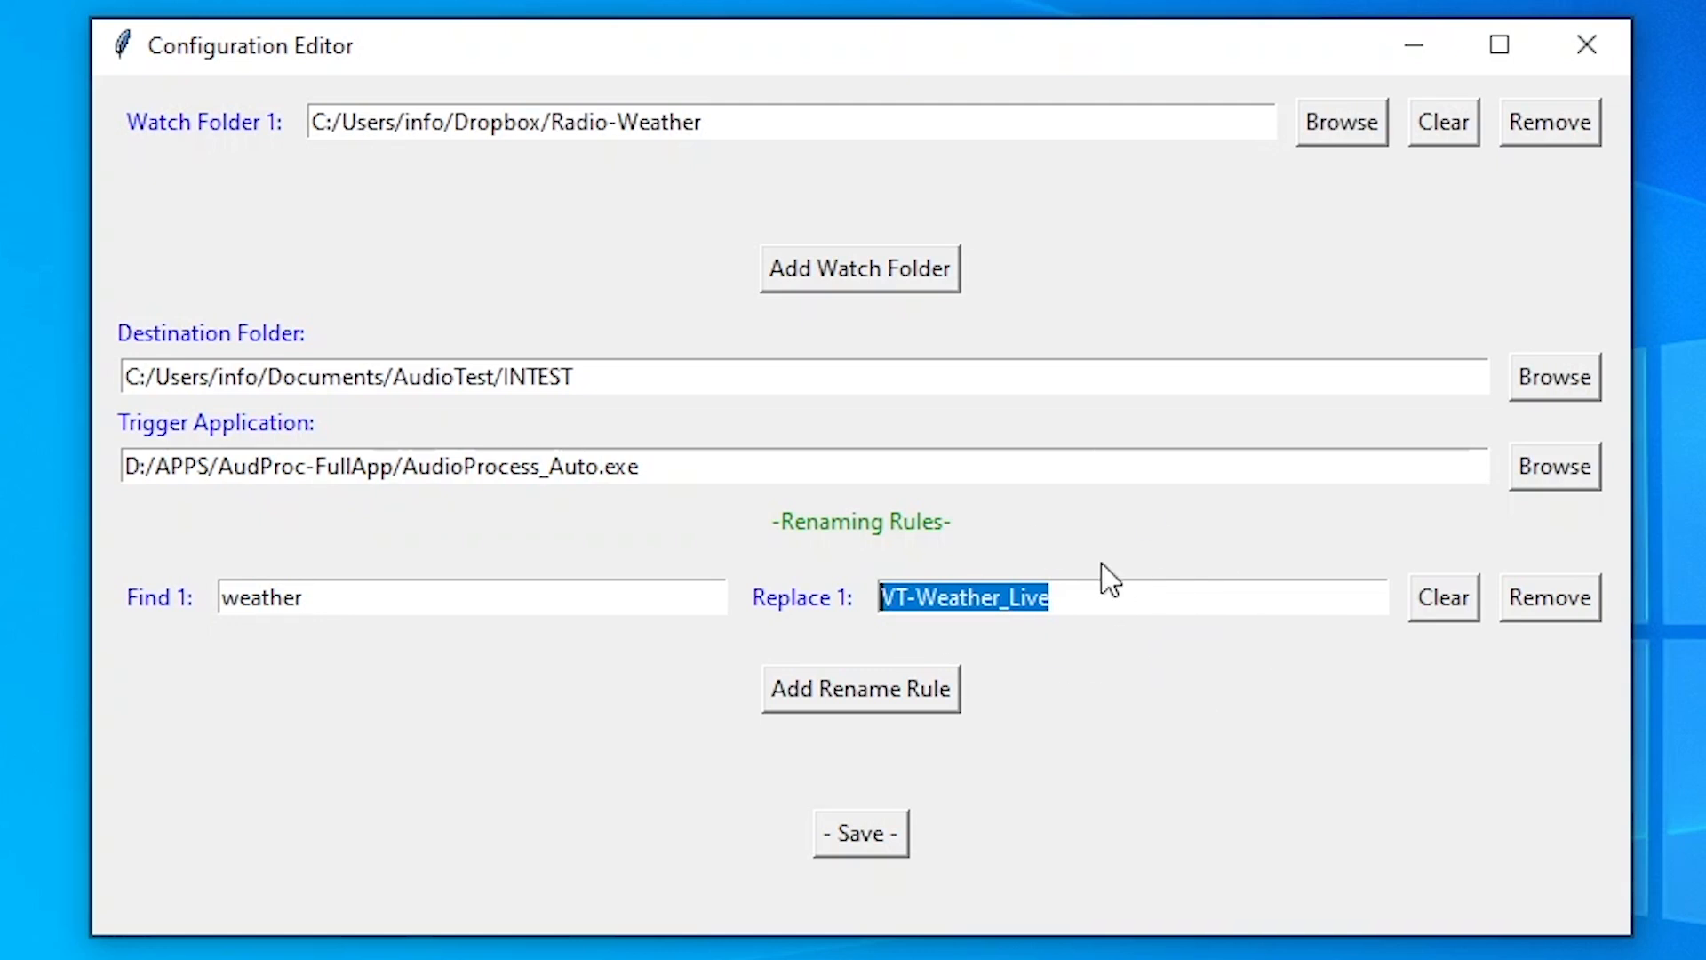
left_click(895, 816)
left_click(1081, 787)
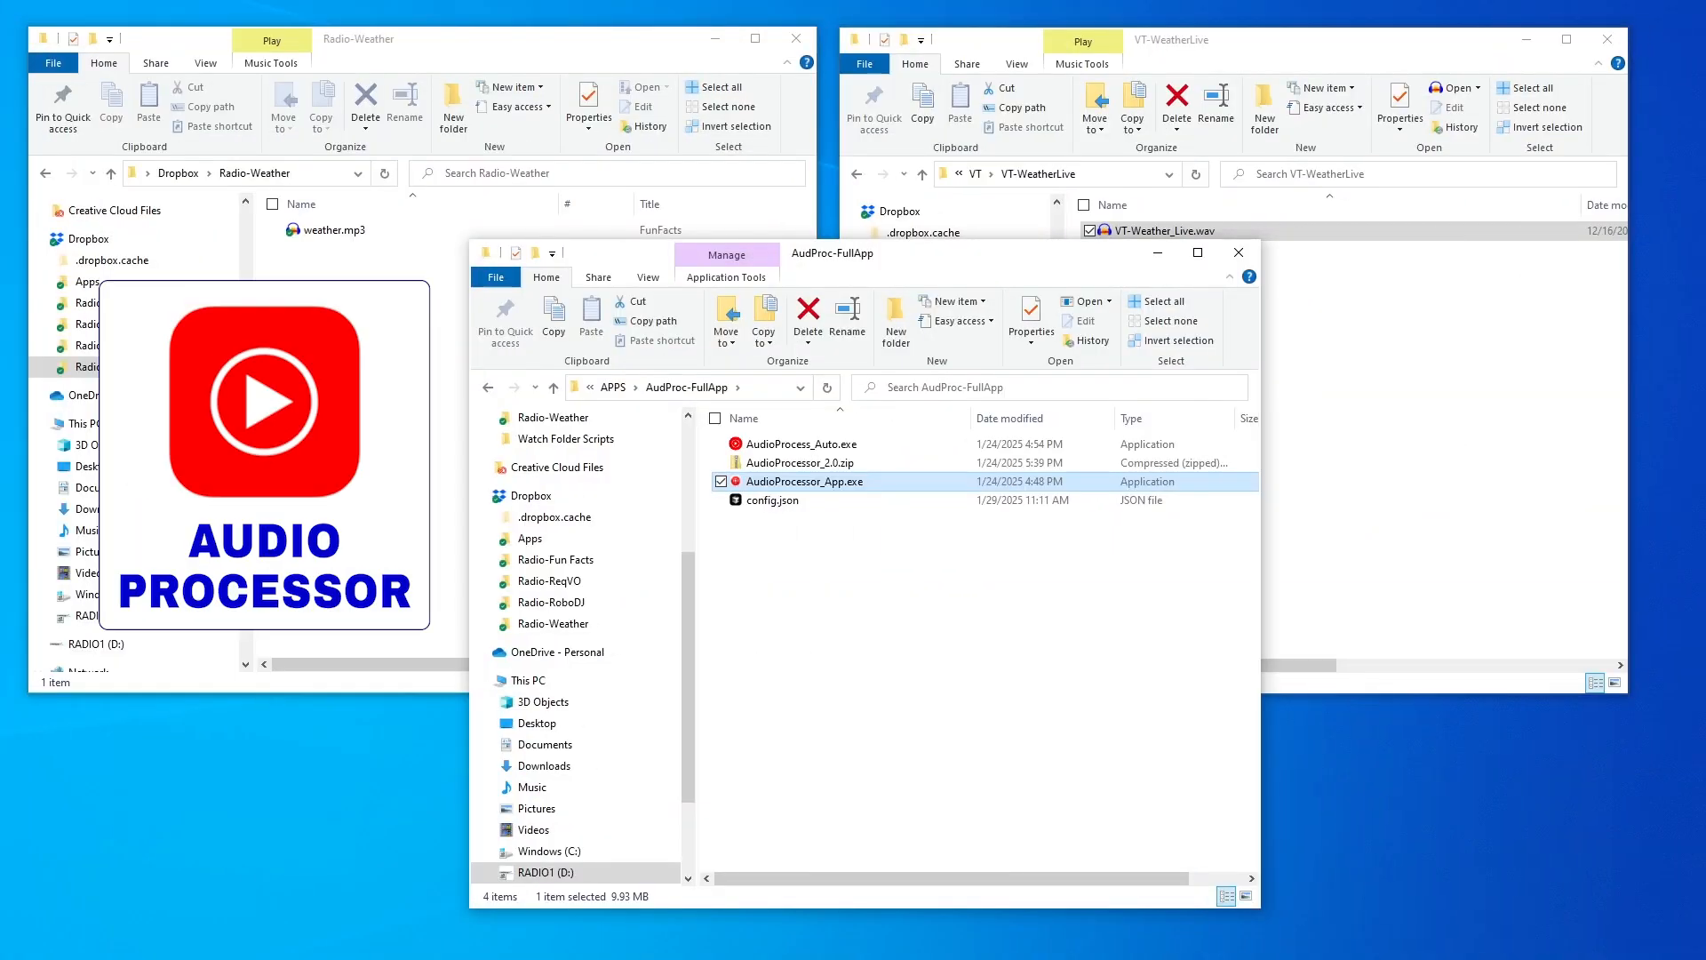
Move the Audio Processor & File Sync window to the upper centre of the screen
left_click_drag(337, 638, 836, 172)
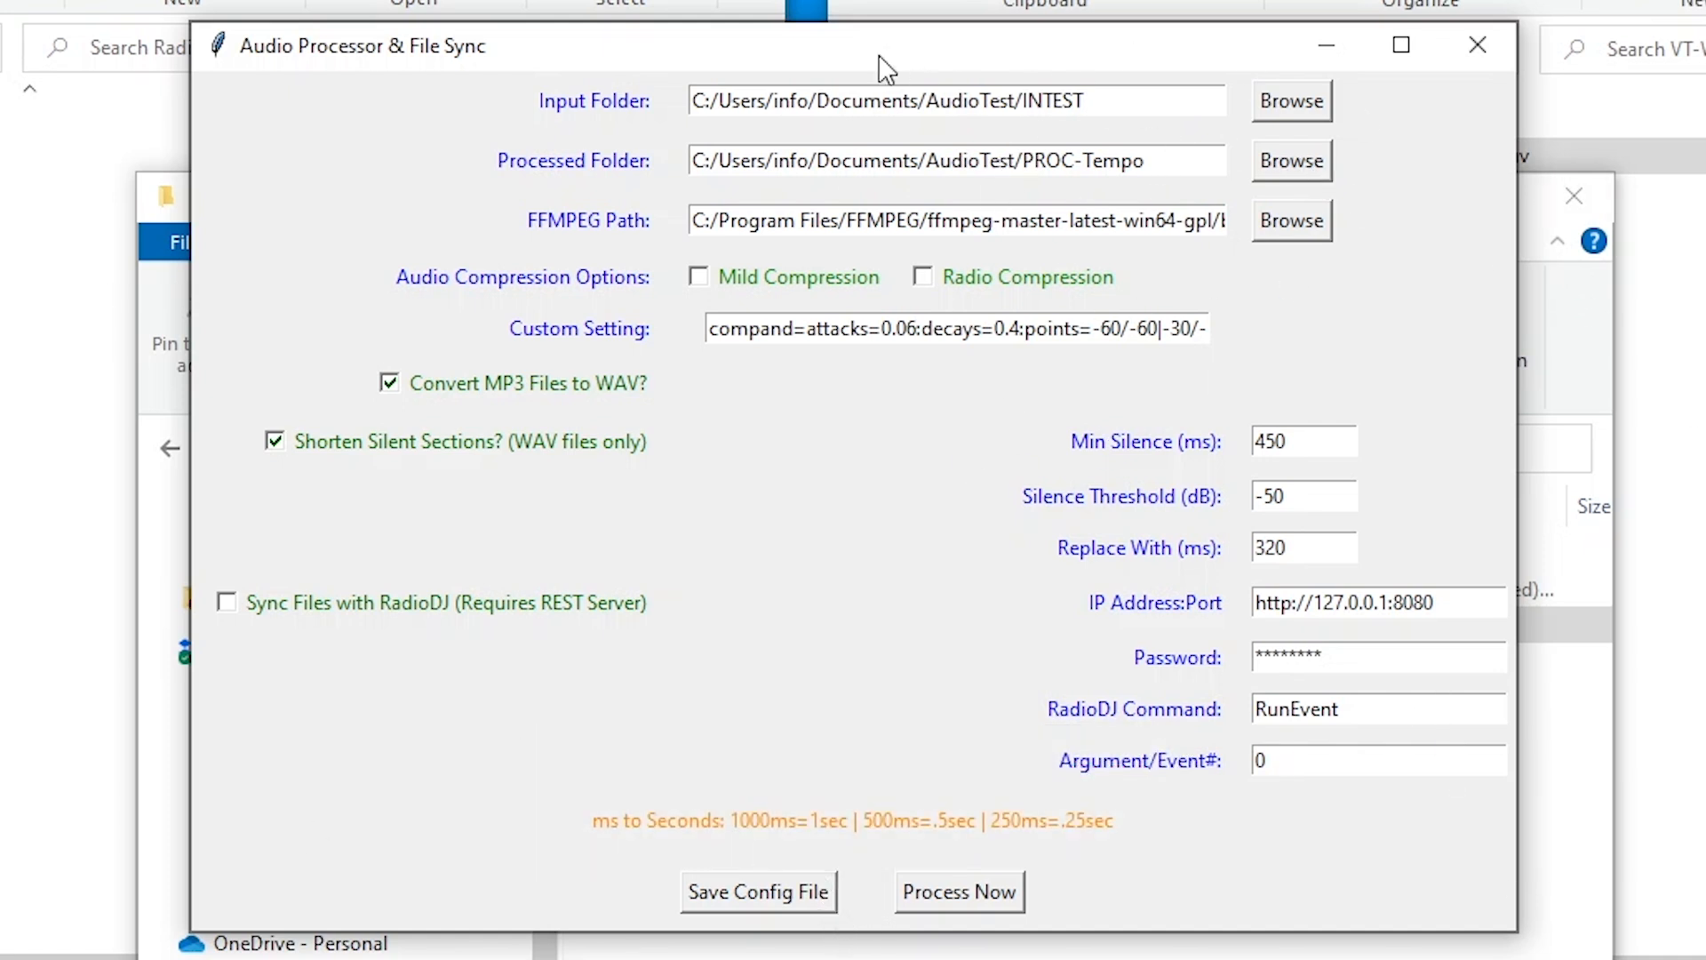
left_click_drag(883, 57, 911, 70)
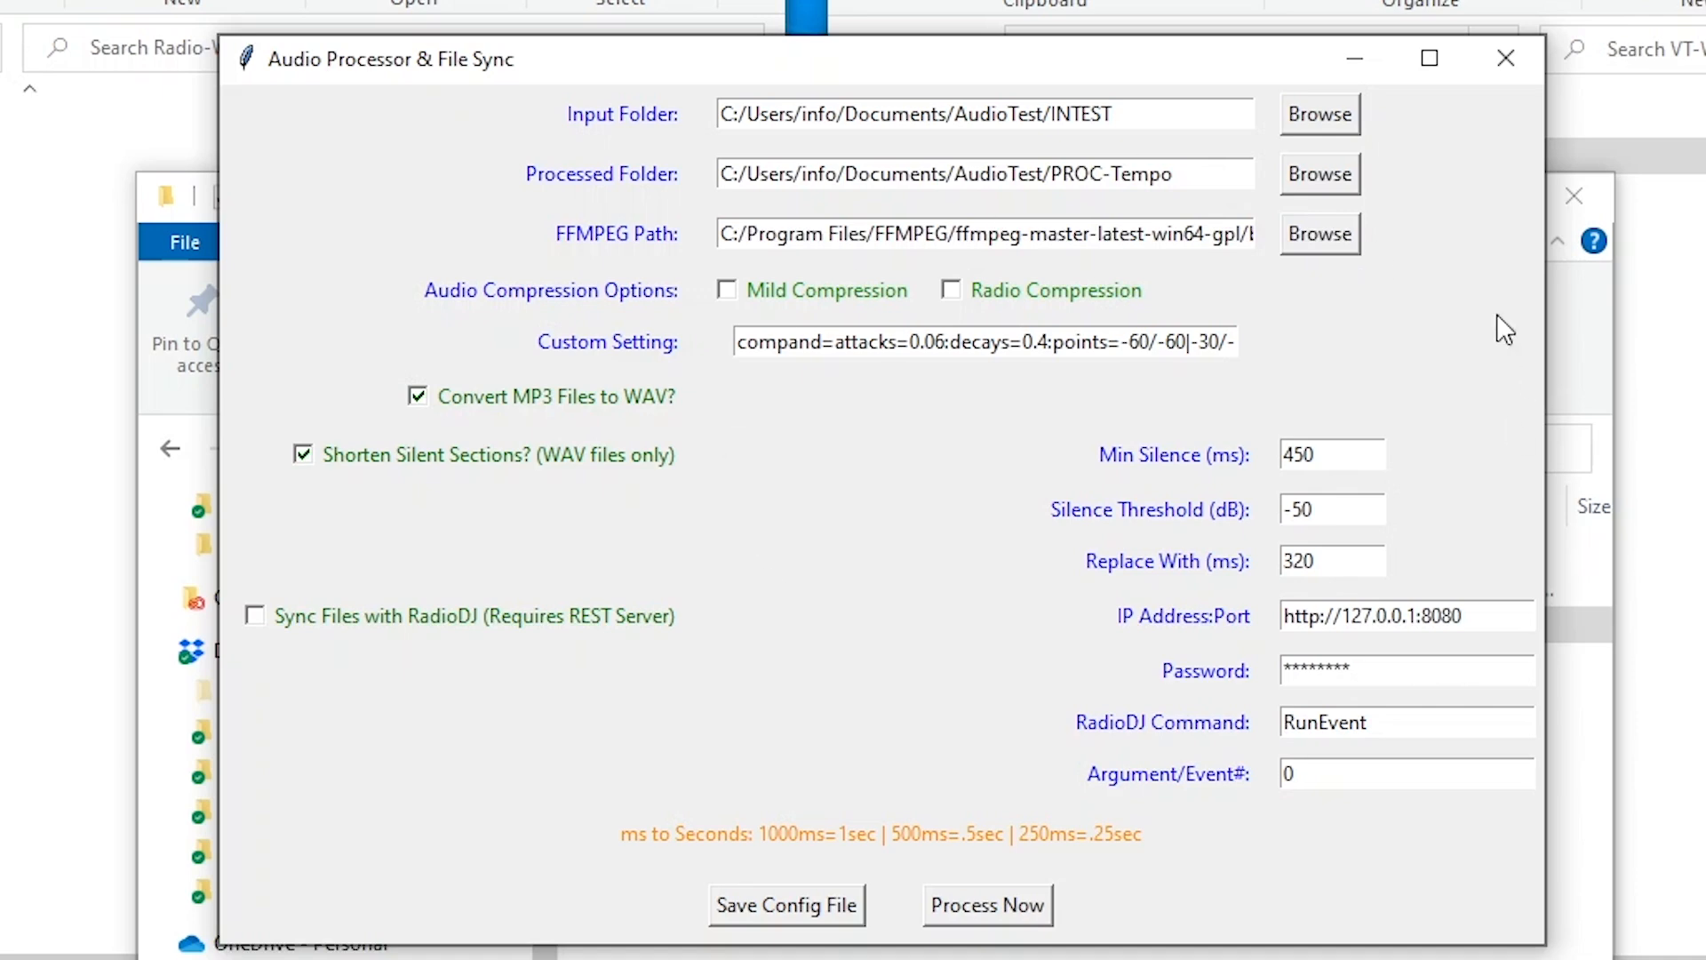
left_click(1312, 108)
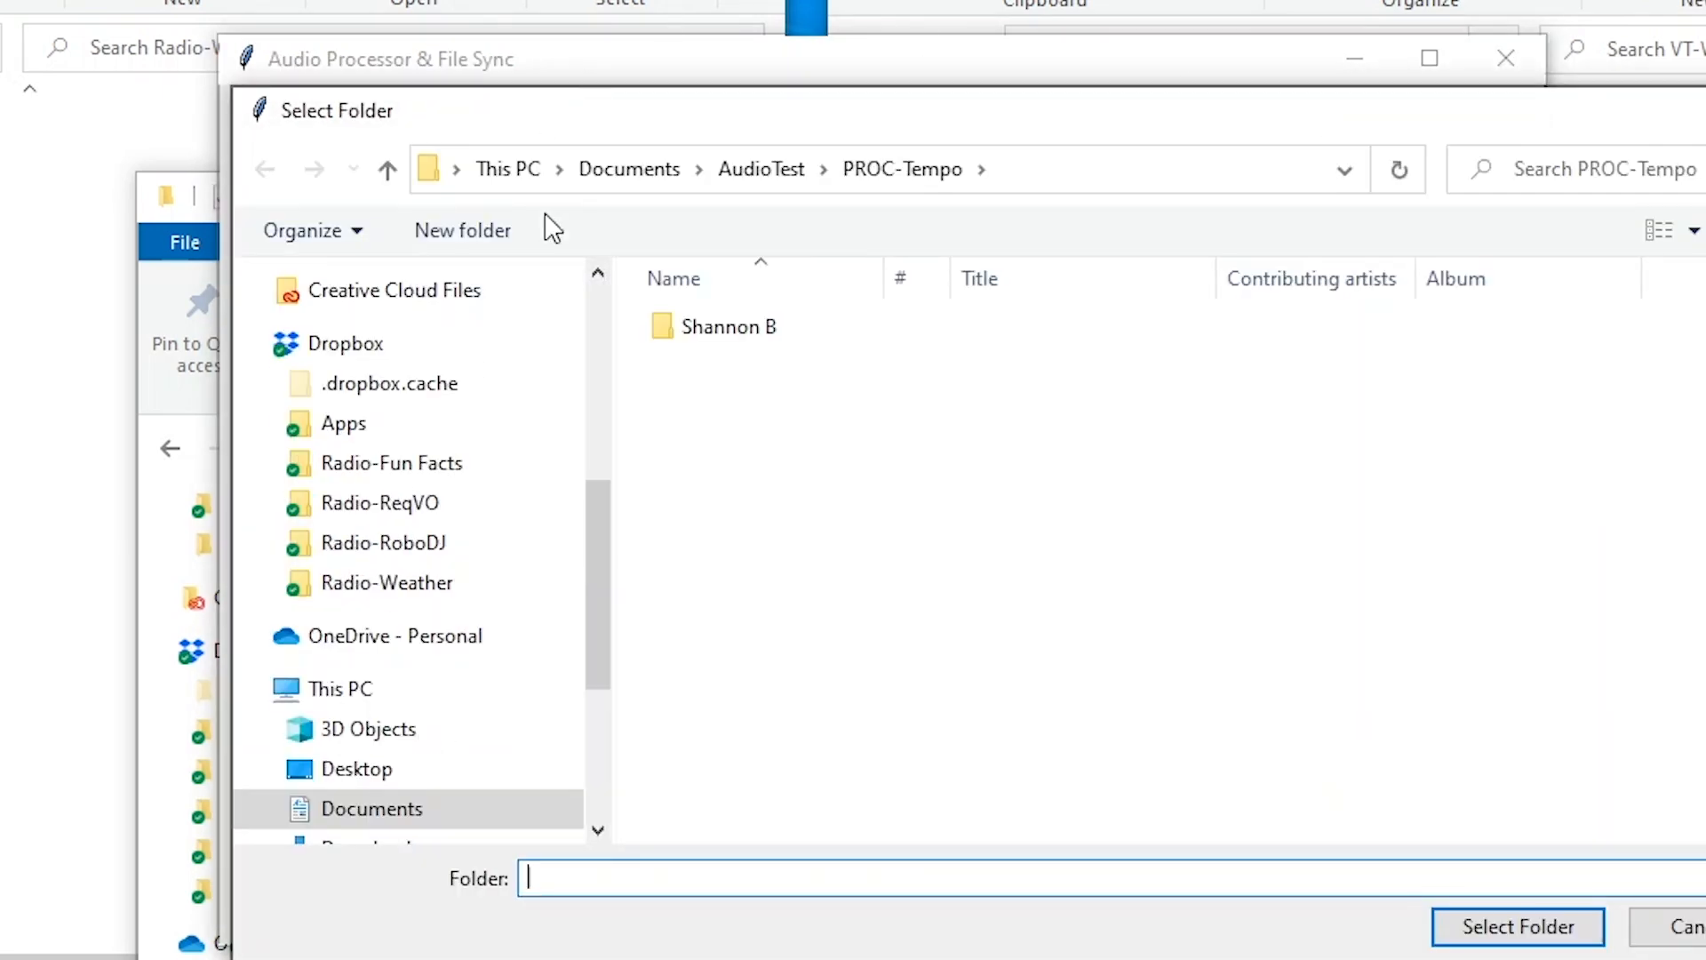
left_click(1688, 927)
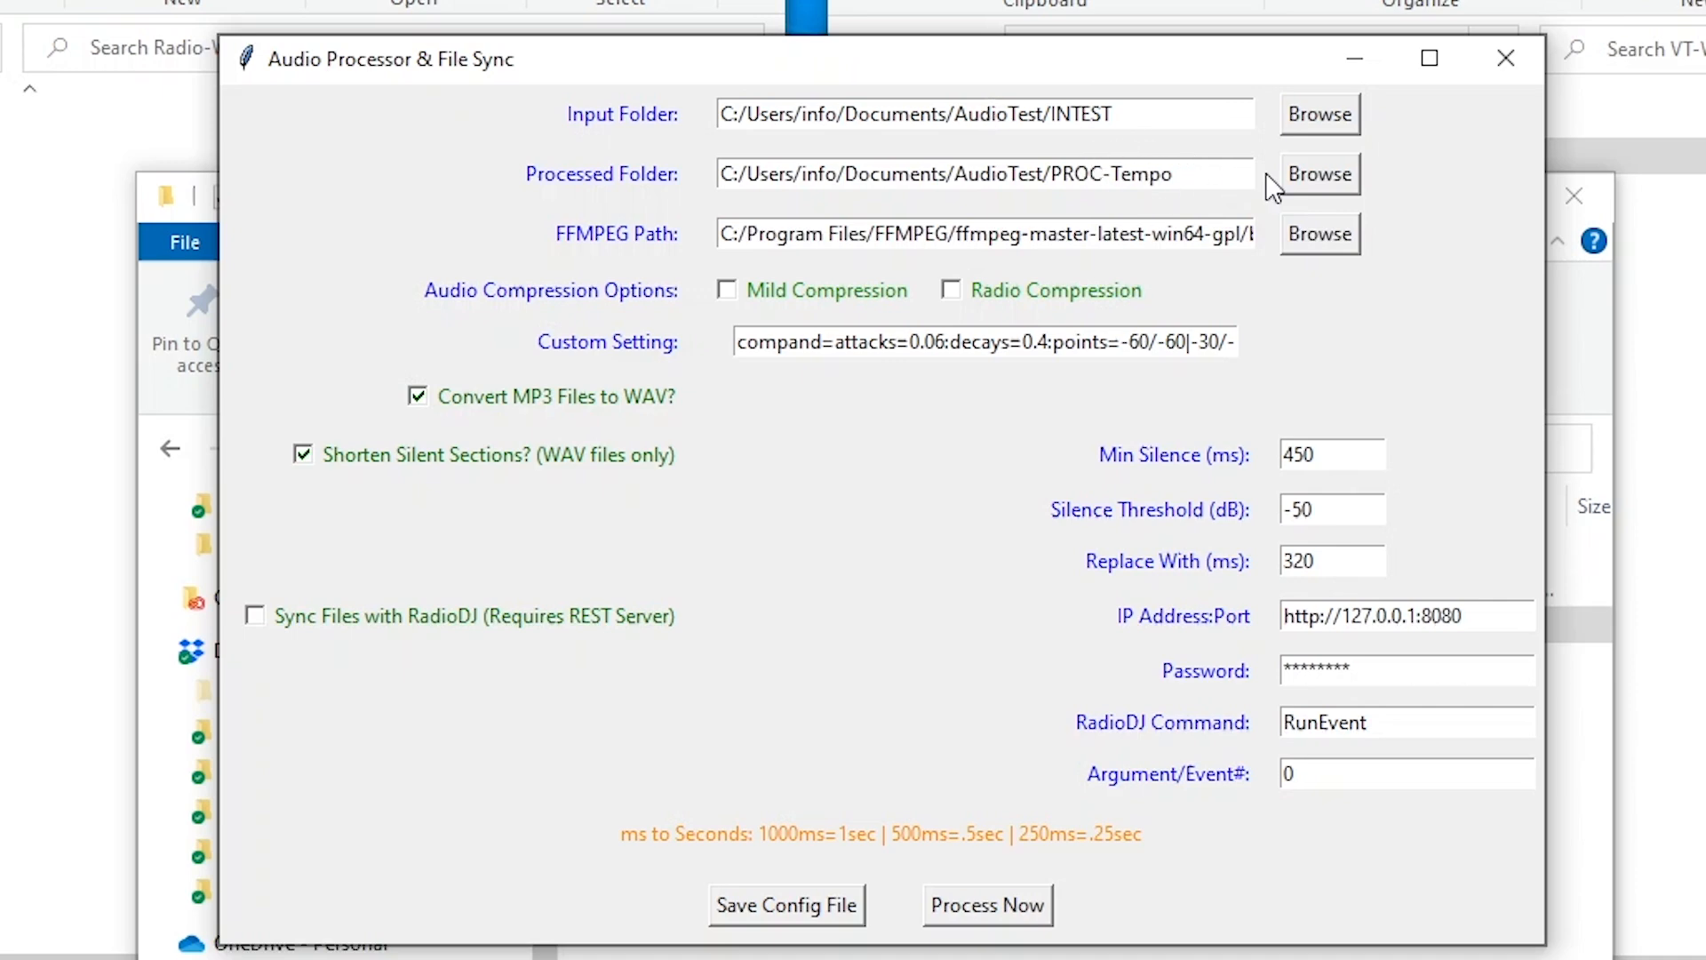
left_click(1324, 175)
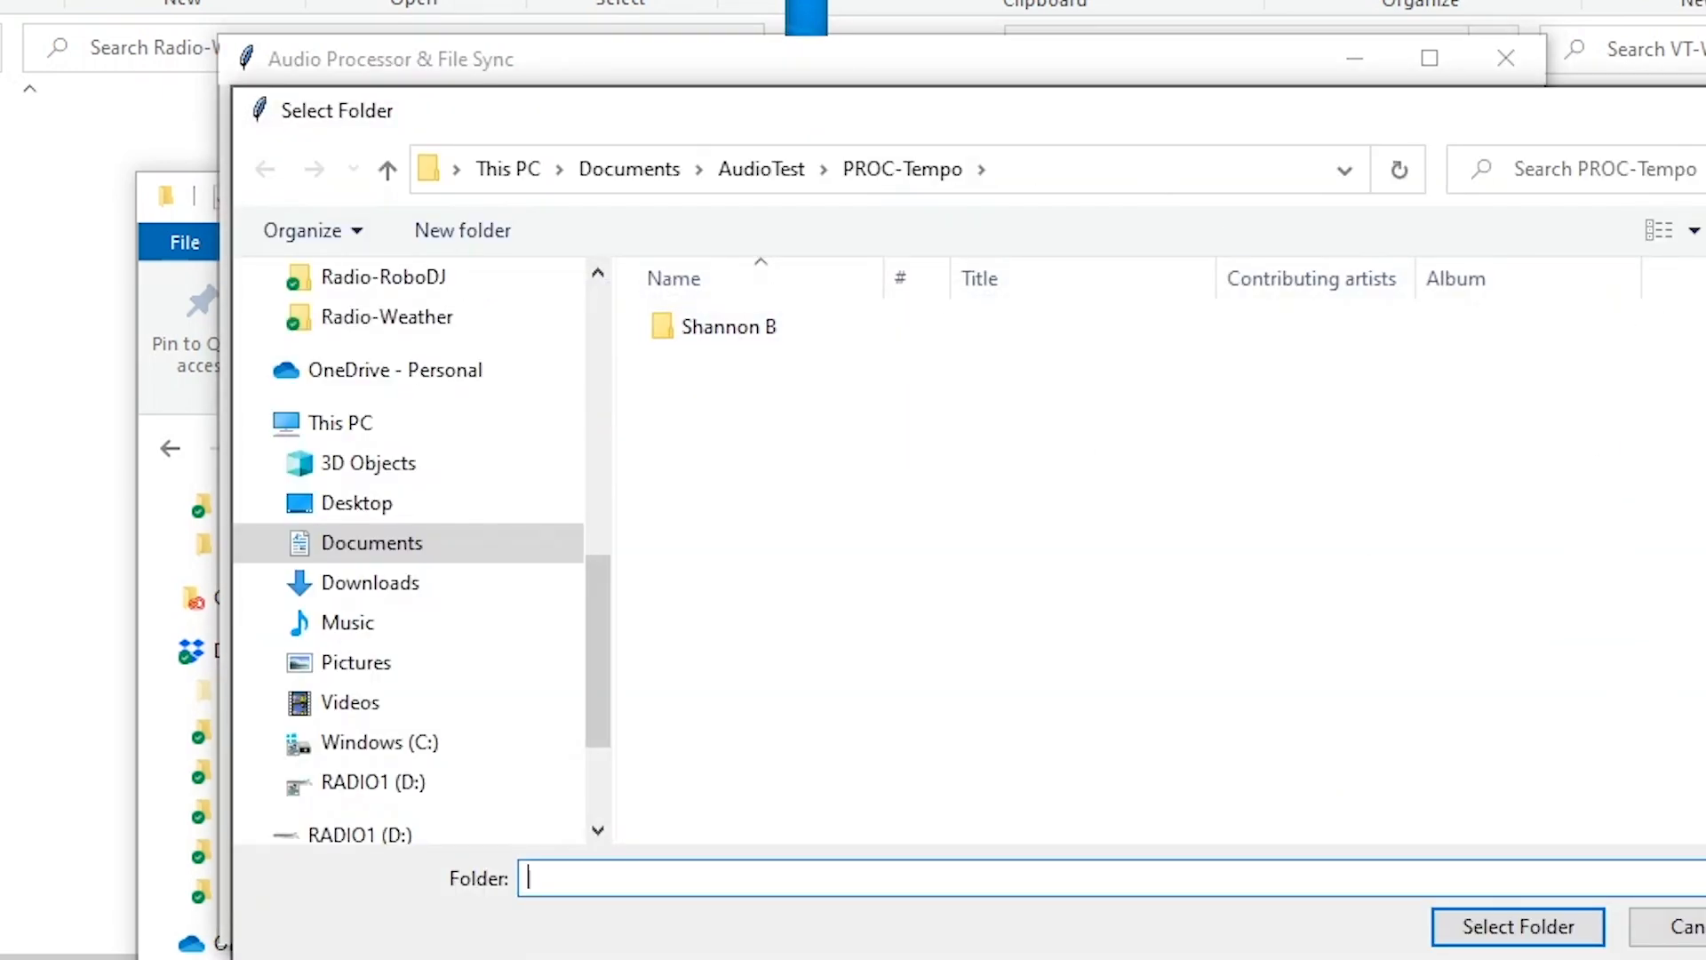
left_click(1703, 111)
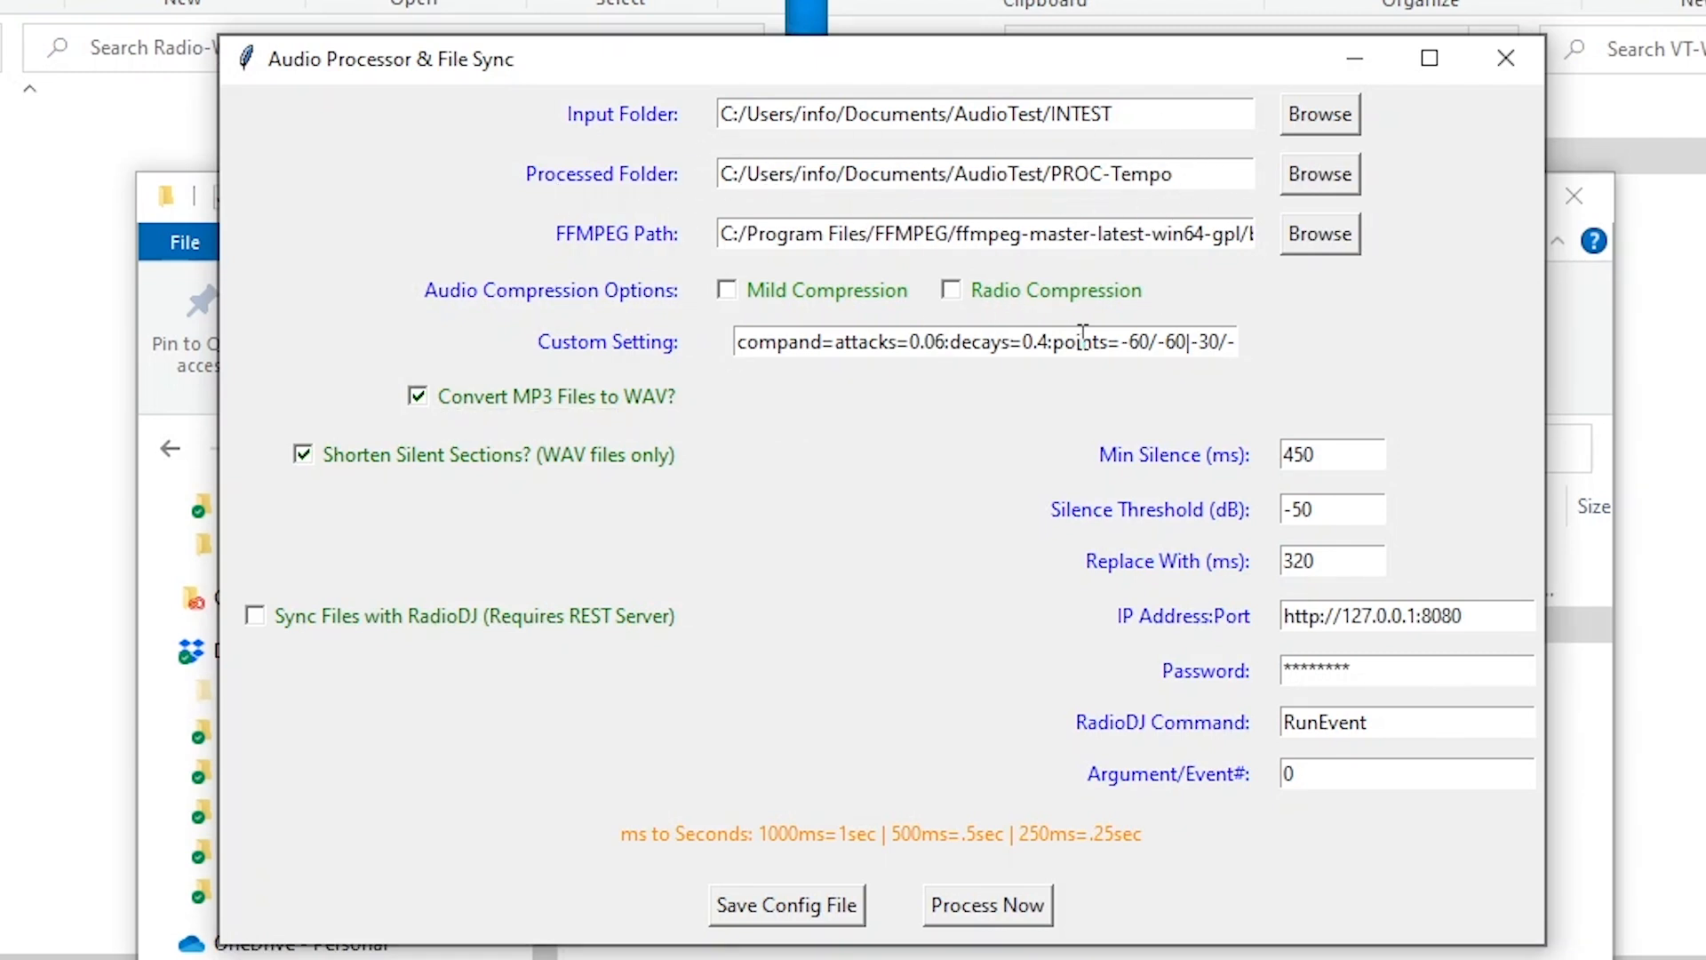
left_click(727, 292)
left_click(728, 291)
left_click(952, 294)
left_click(951, 292)
left_click_drag(736, 345, 1384, 388)
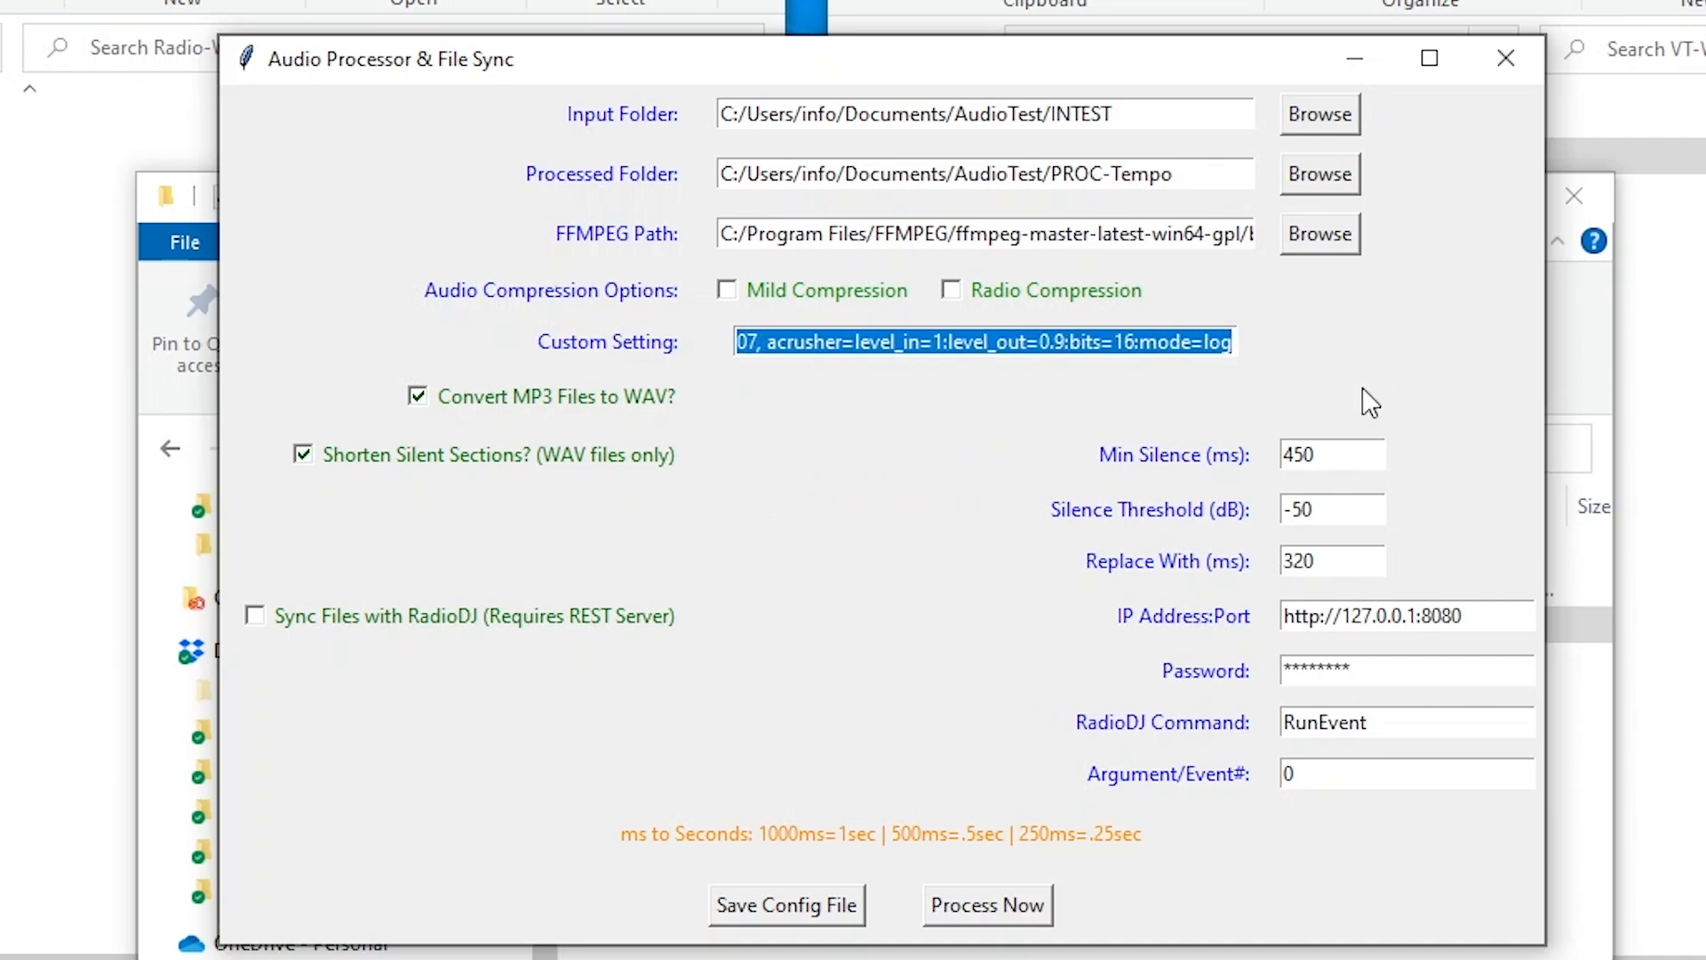
left_click(1036, 346)
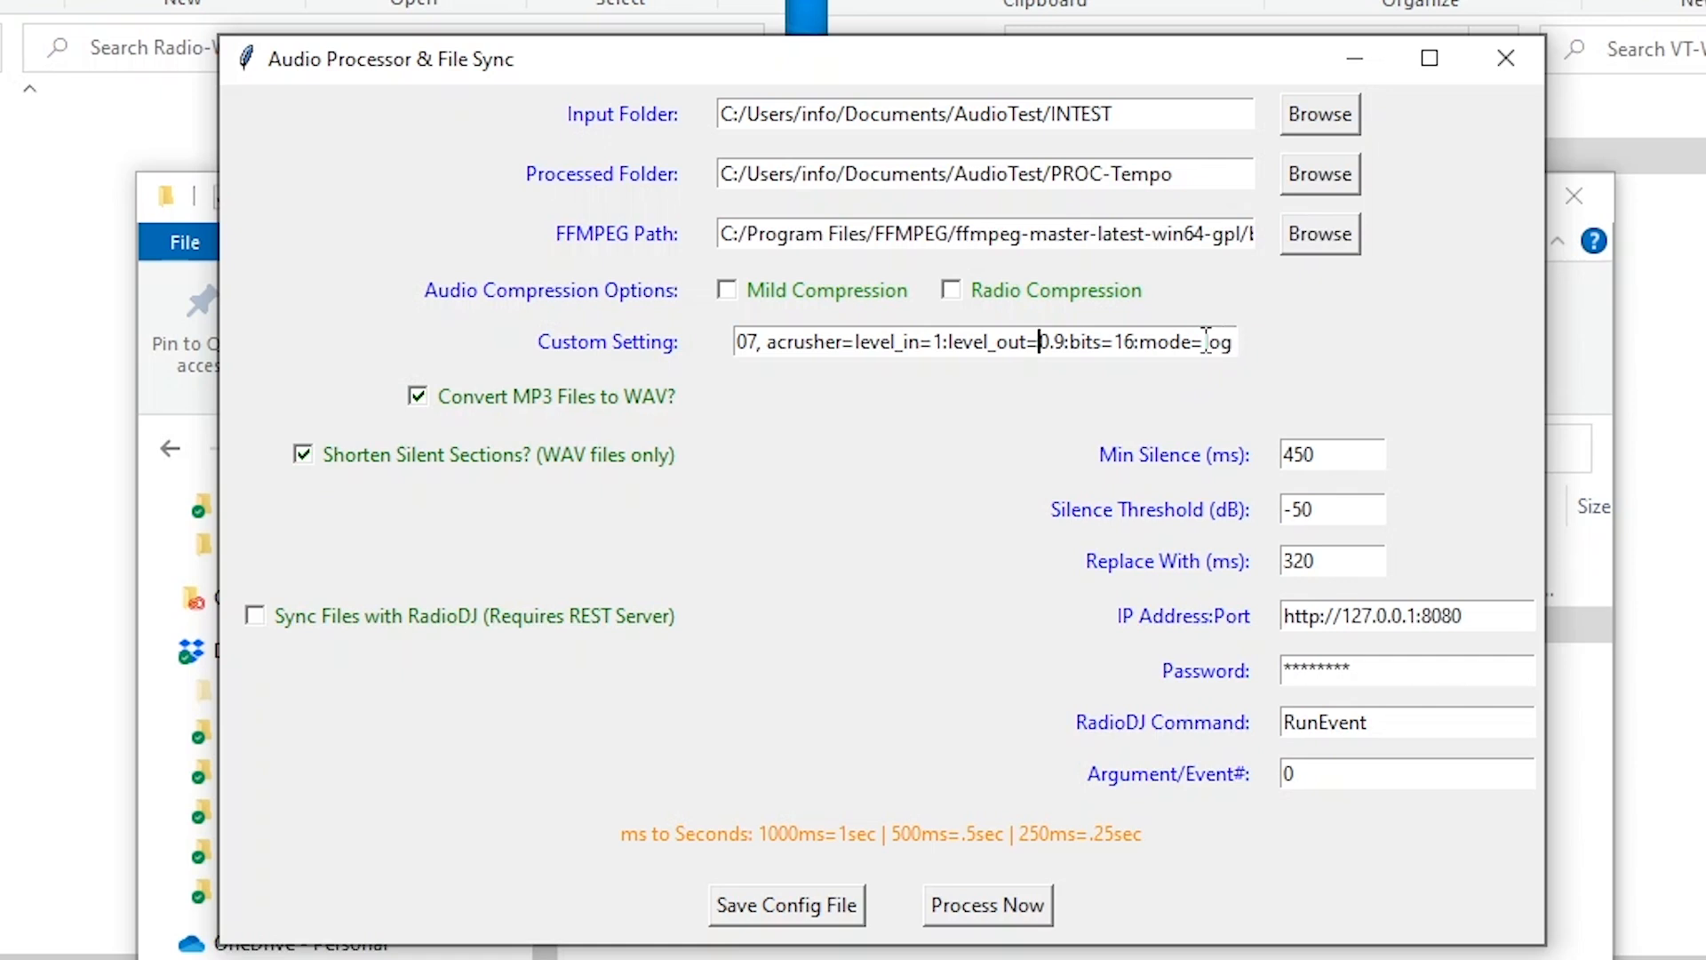
key("Left")
key("Left")
key("Left")
key("Left")
key("Left")
key("Left")
key("Left")
key("Left")
key("Left")
key("Left")
key("Left")
key("Left")
key("Left")
key("Left")
key("Left")
key("Left")
key("Left")
key("Left")
key("Left")
key("Left")
key("Left")
key("Left")
key("Left")
key("Left")
key("Left")
key("Left")
key("Left")
key("Left")
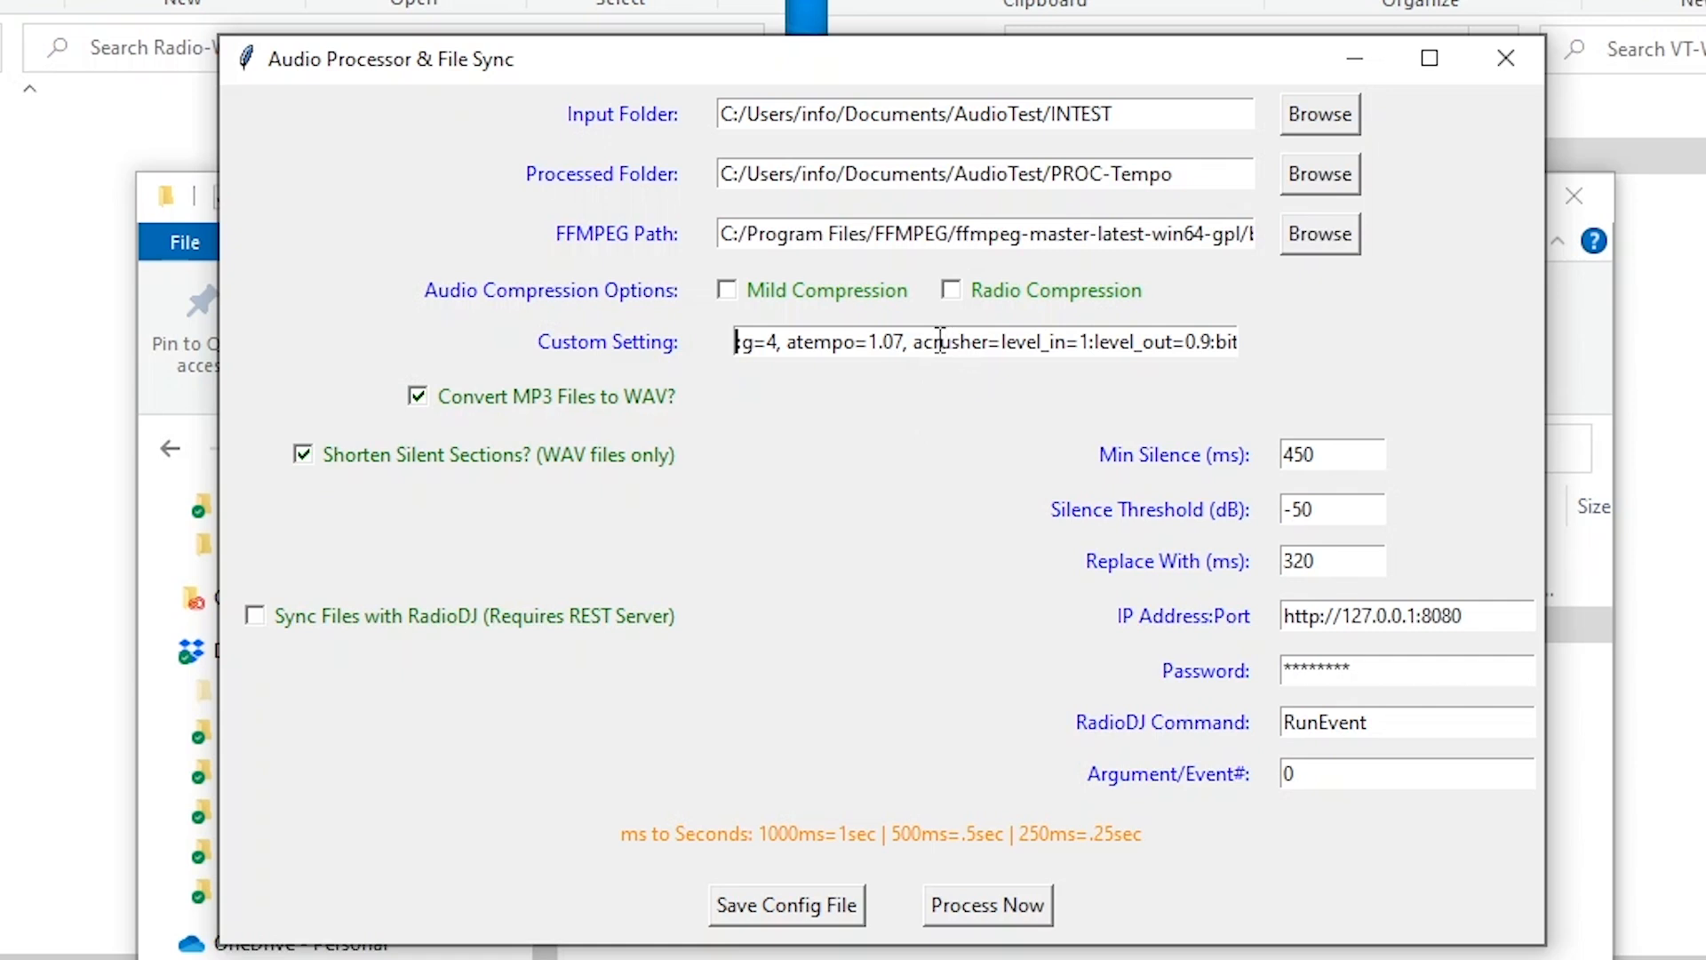
key("Left")
key("Left")
key("Left")
key("Left")
key("Left")
key("Left")
key("Left")
key("Left")
key("Left")
key("Left")
key("Left")
key("Left")
key("Left")
key("Left")
key("Left")
key("Left")
key("Left")
key("Left")
key("Left")
key("Left")
key("Left")
key("Left")
key("Left")
key("Left")
key("Left")
key("Left")
key("Left")
key("Left")
key("Left")
key("Left")
key("Left")
key("Left")
key("Left")
key("Left")
key("Left")
key("Left")
key("Left")
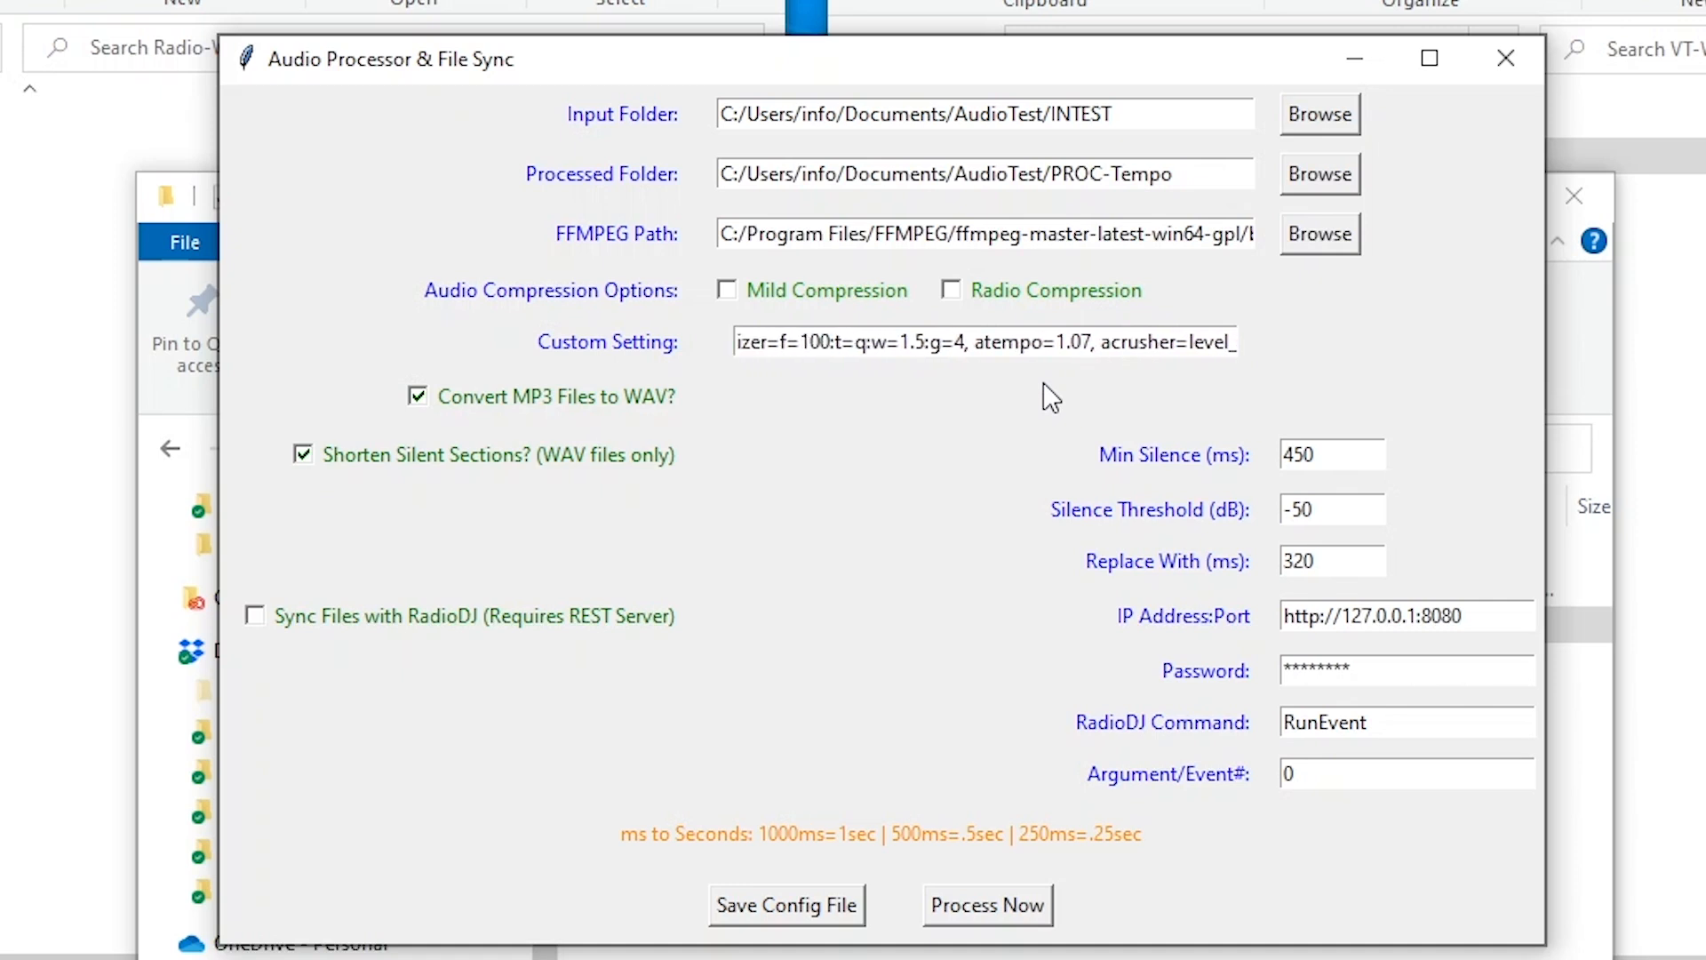
key("Left")
key("Left")
key("Left")
key("Left")
key("Left")
key("Left")
key("Left")
key("Left")
key("Left")
key("Left")
key("Left")
key("Left")
key("Left")
key("Left")
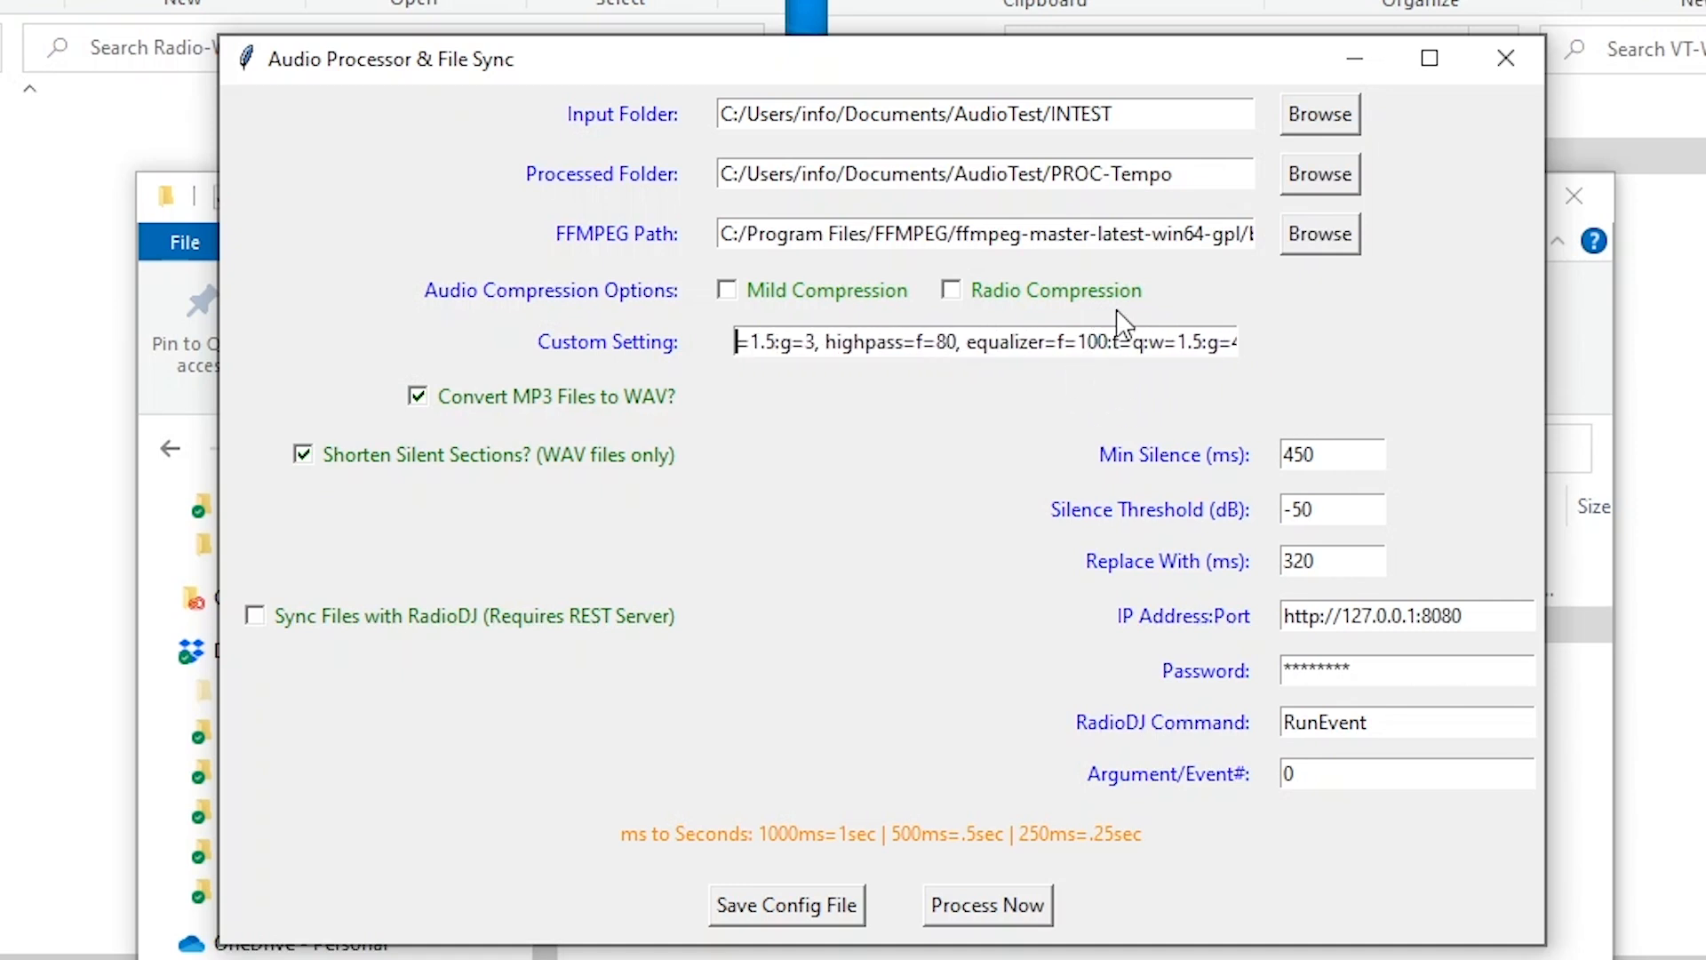
key("Left")
key("Left")
key("Left")
key("Left")
key("Left")
key("Left")
key("Left")
key("Left")
key("Left")
key("Left")
key("Left")
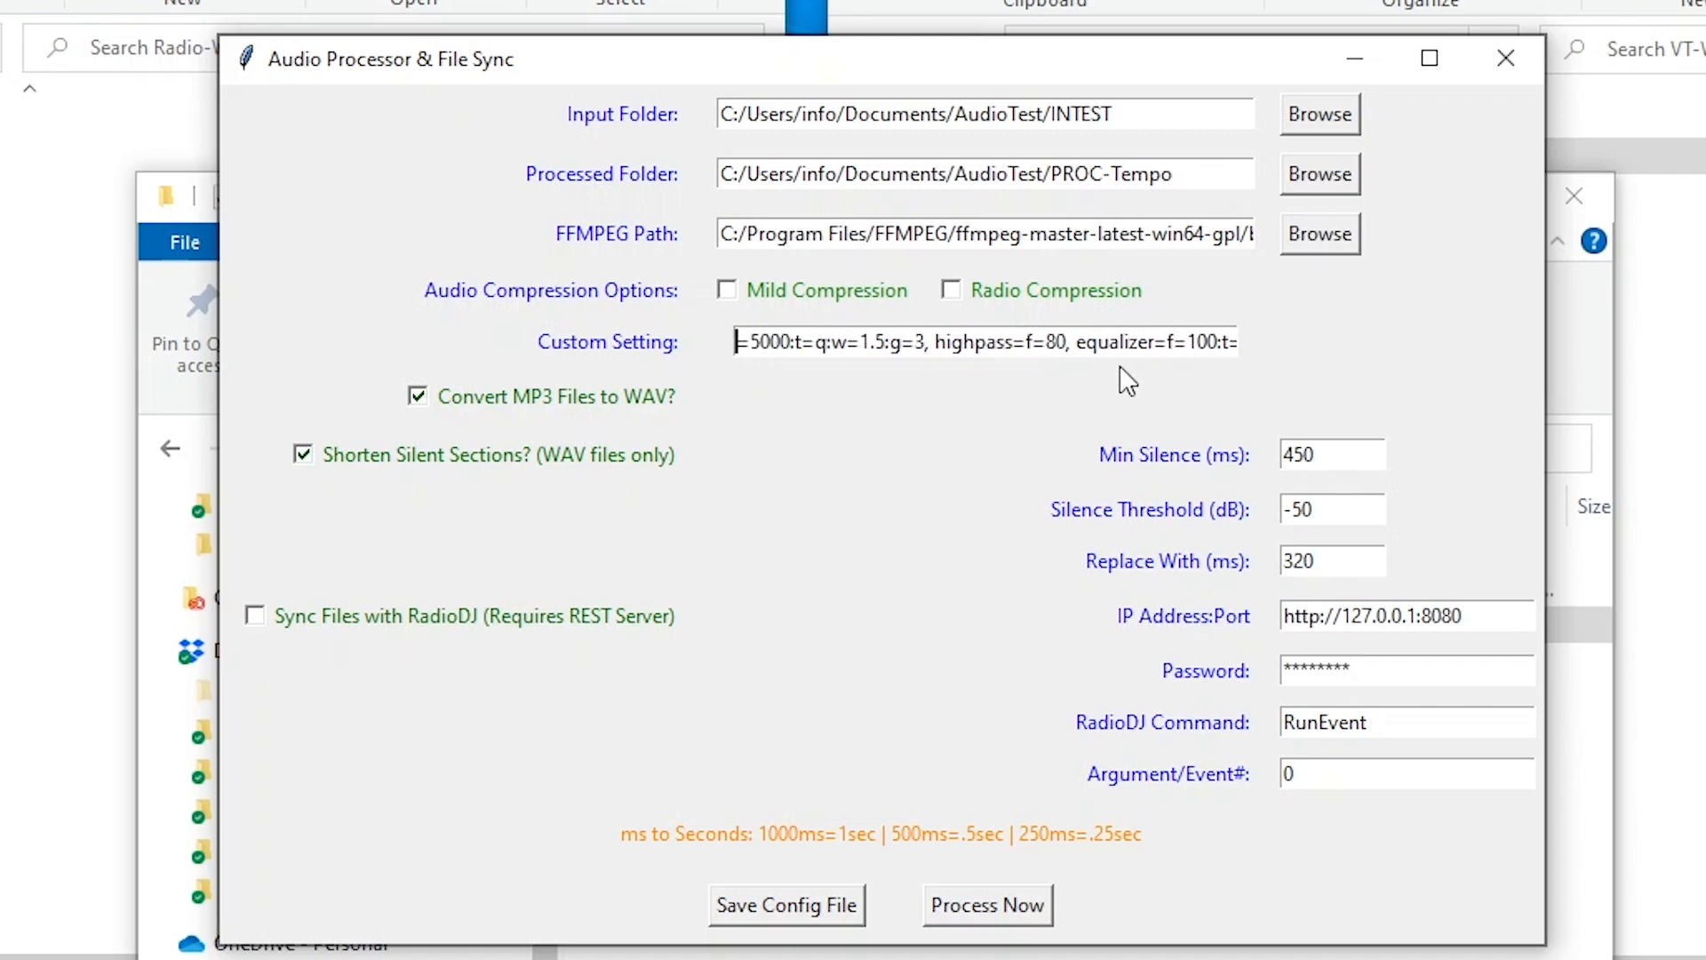
key("Left")
key("Left")
key("Left")
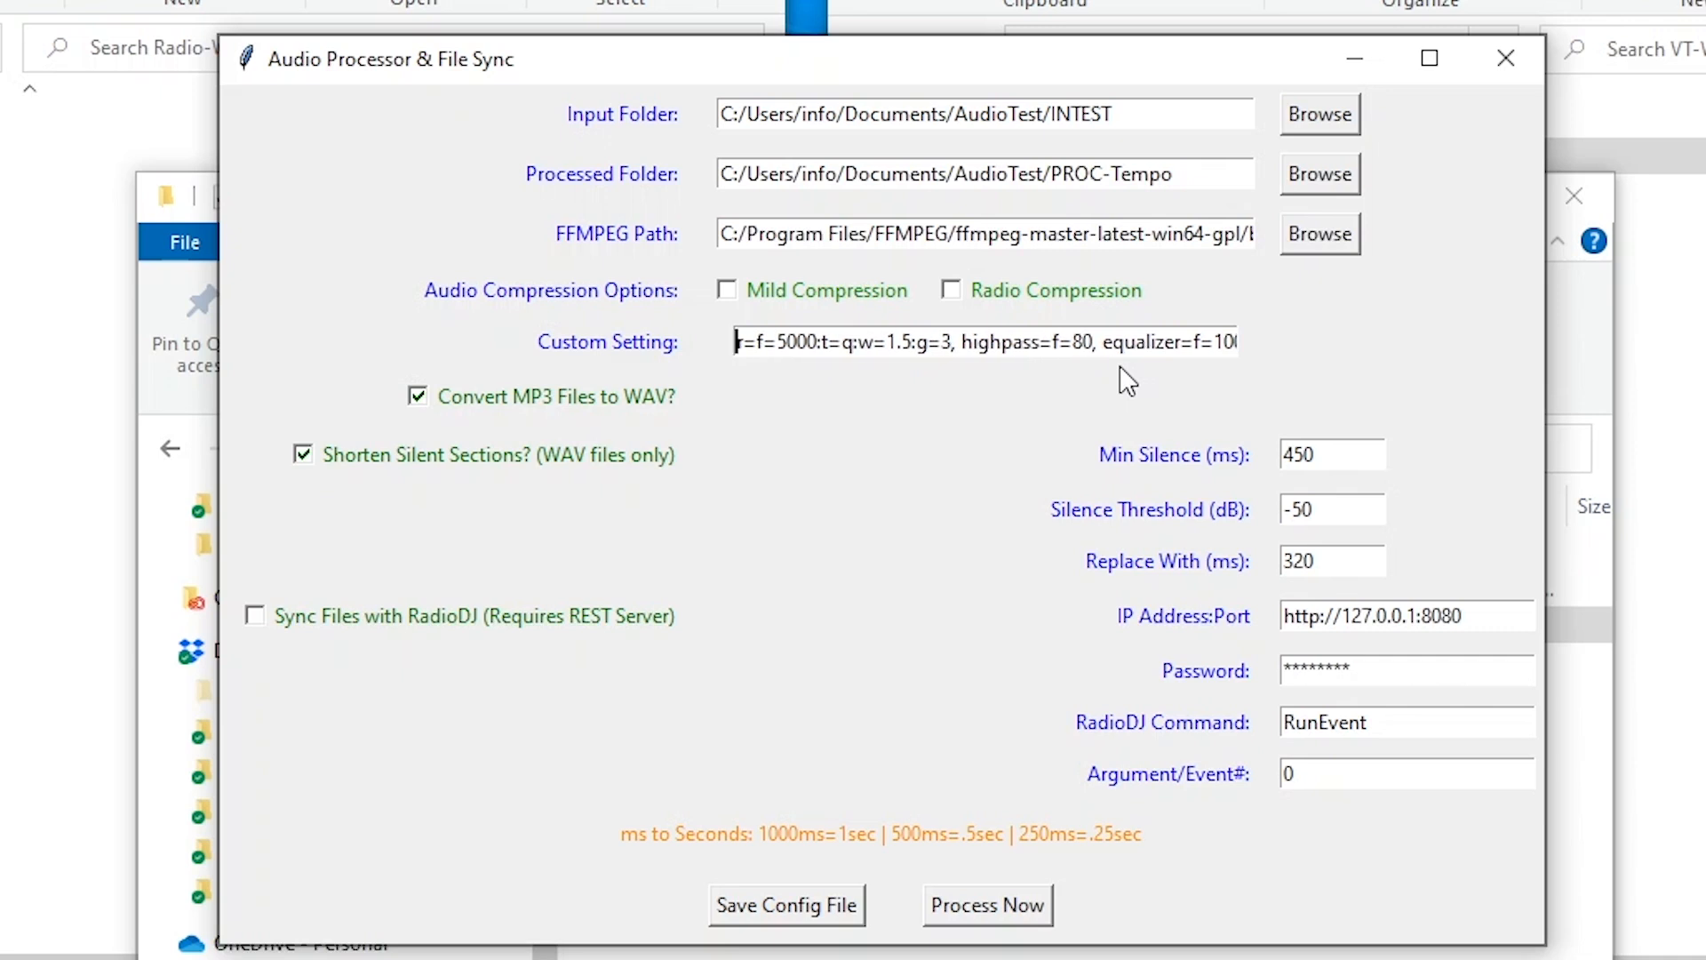
key("Left")
key("Left")
key("Left")
key("Left")
key("Left")
key("Left")
key("Left")
key("Left")
key("Left")
key("Left")
key("Left")
key("Left")
key("Left")
key("Left")
key("Left")
key("Left")
key("Left")
key("Left")
key("Left")
key("Left")
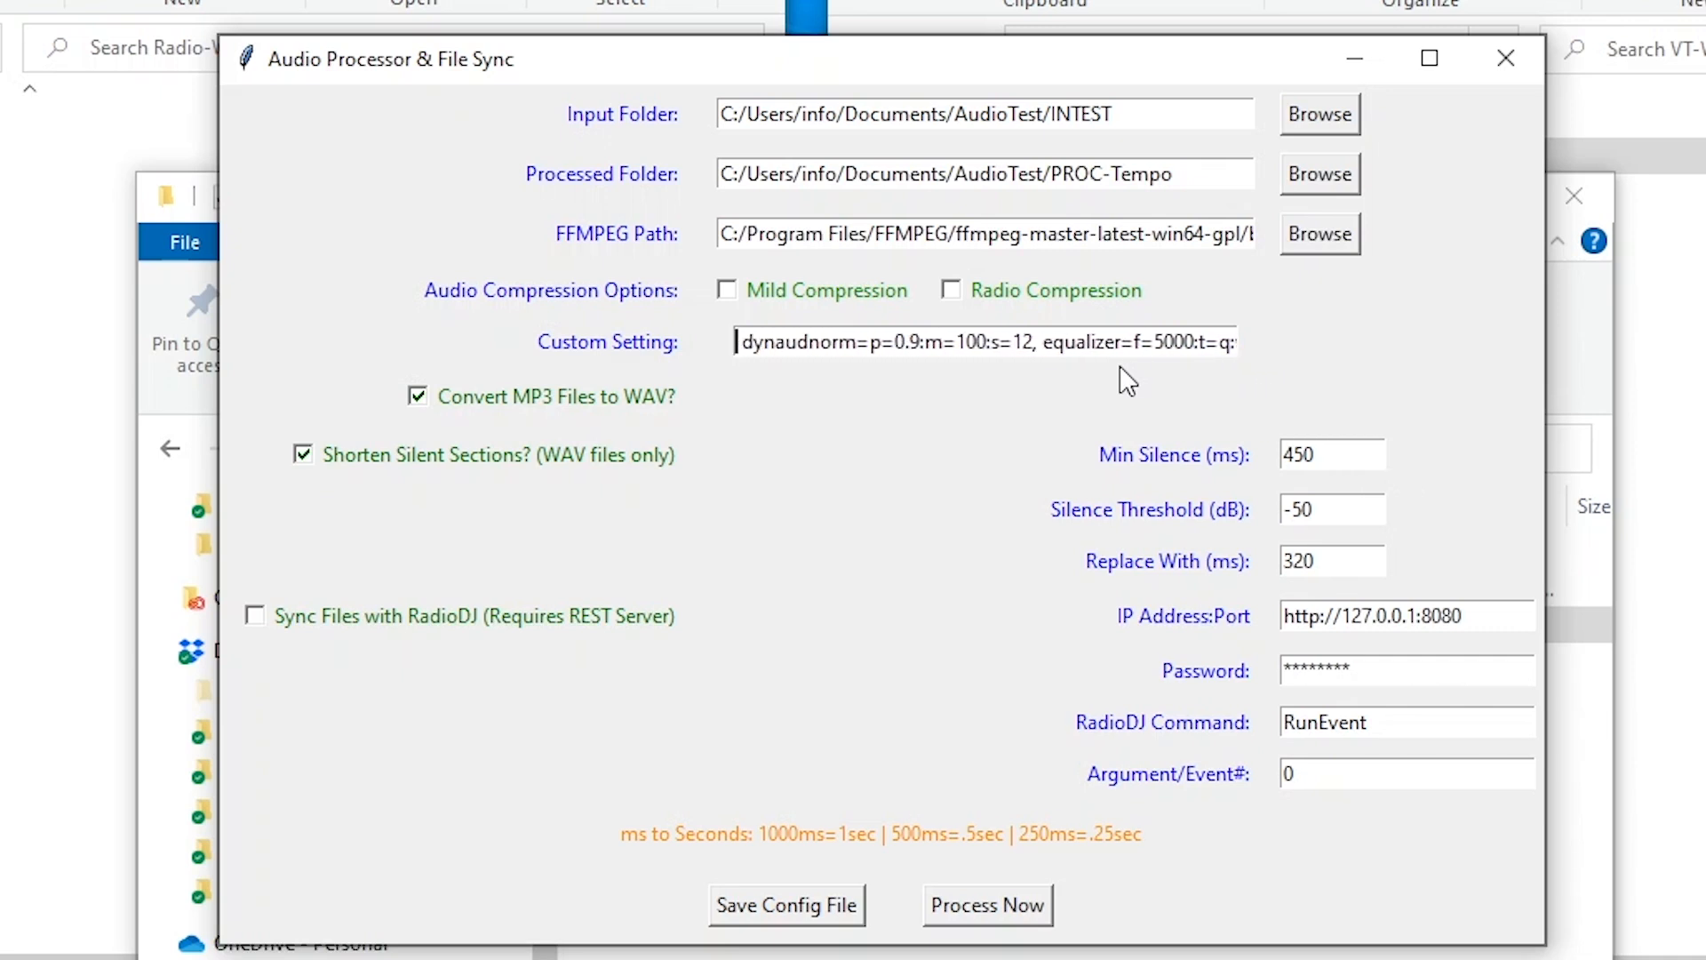
key("Left")
key("Left")
key("Left")
key("Left")
key("Left")
key("Left")
key("Left")
key("Left")
key("Left")
key("Left")
key("Left")
key("Left")
key("Left")
key("Left")
key("Left")
key("Left")
key("Left")
key("Left")
key("Left")
key("Left")
key("Left")
key("Left")
key("Left")
key("Left")
key("Left")
key("Left")
key("Left")
key("Left")
key("Left")
key("Left")
key("Left")
key("Left")
key("Left")
key("Left")
key("Left")
key("Left")
key("Left")
key("Left")
key("Left")
key("Left")
key("Left")
key("Left")
key("Left")
key("Left")
key("Left")
key("Left")
key("Left")
key("Left")
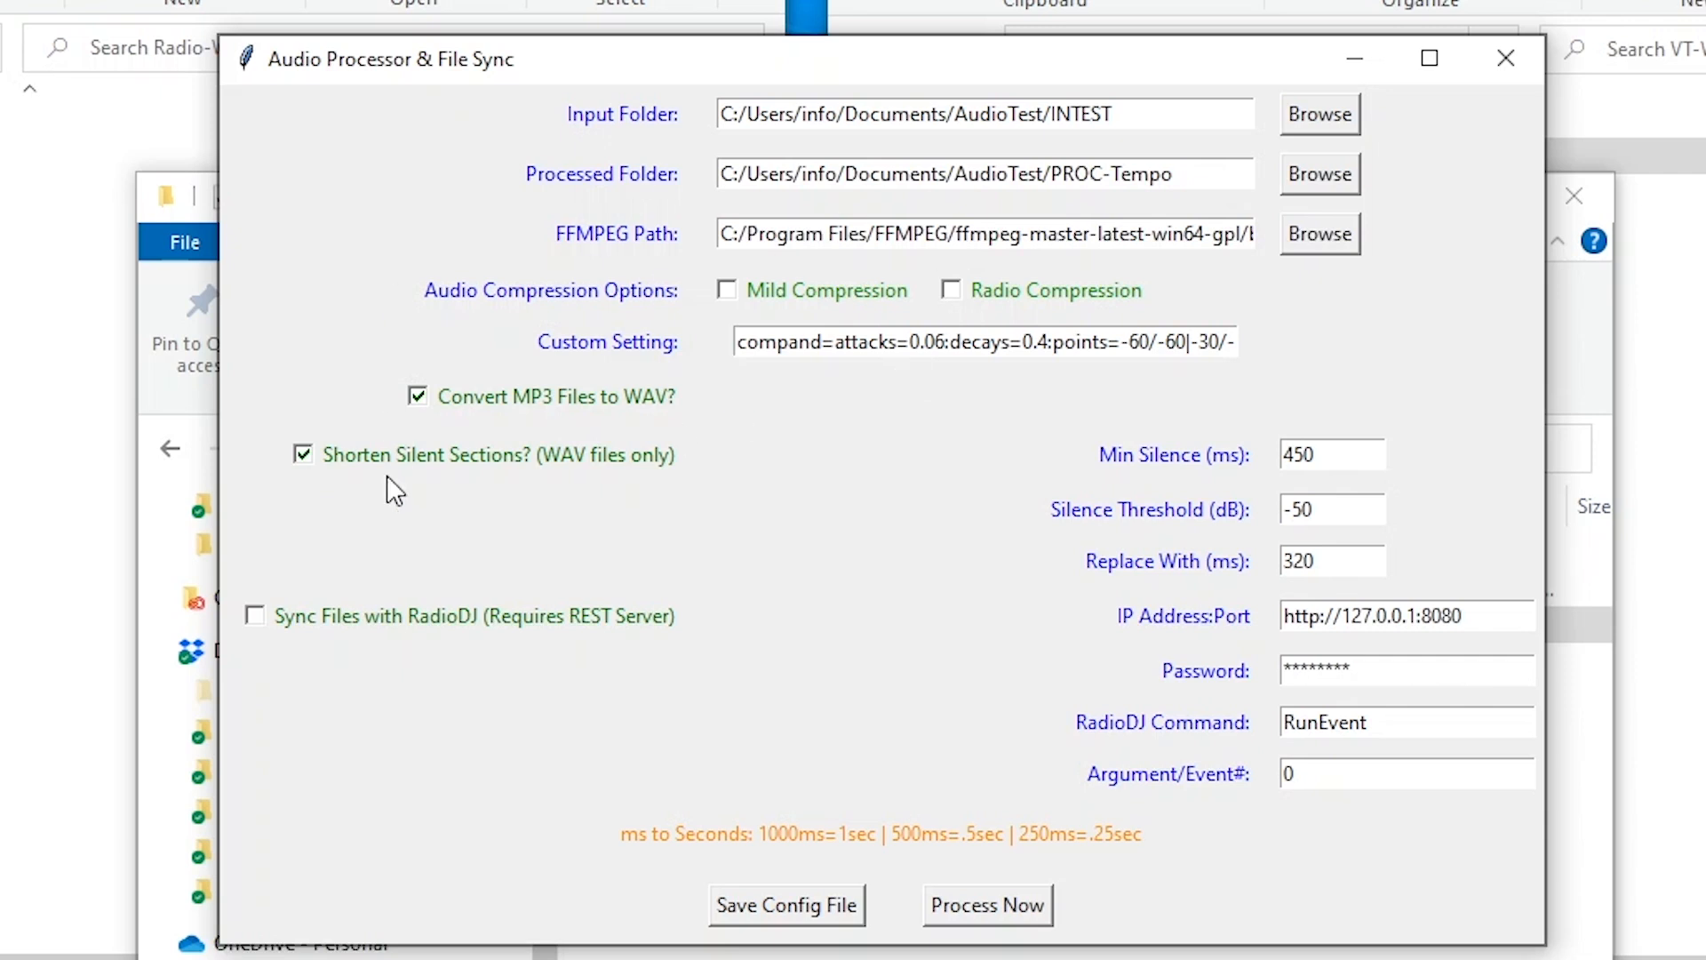
left_click(303, 454)
left_click(303, 454)
left_click(418, 397)
left_click(303, 454)
left_click(1358, 508)
left_click(1346, 455)
left_click(1344, 447)
left_click(1333, 562)
double_click(1312, 560)
double_click(1322, 454)
mouse_move(1105, 571)
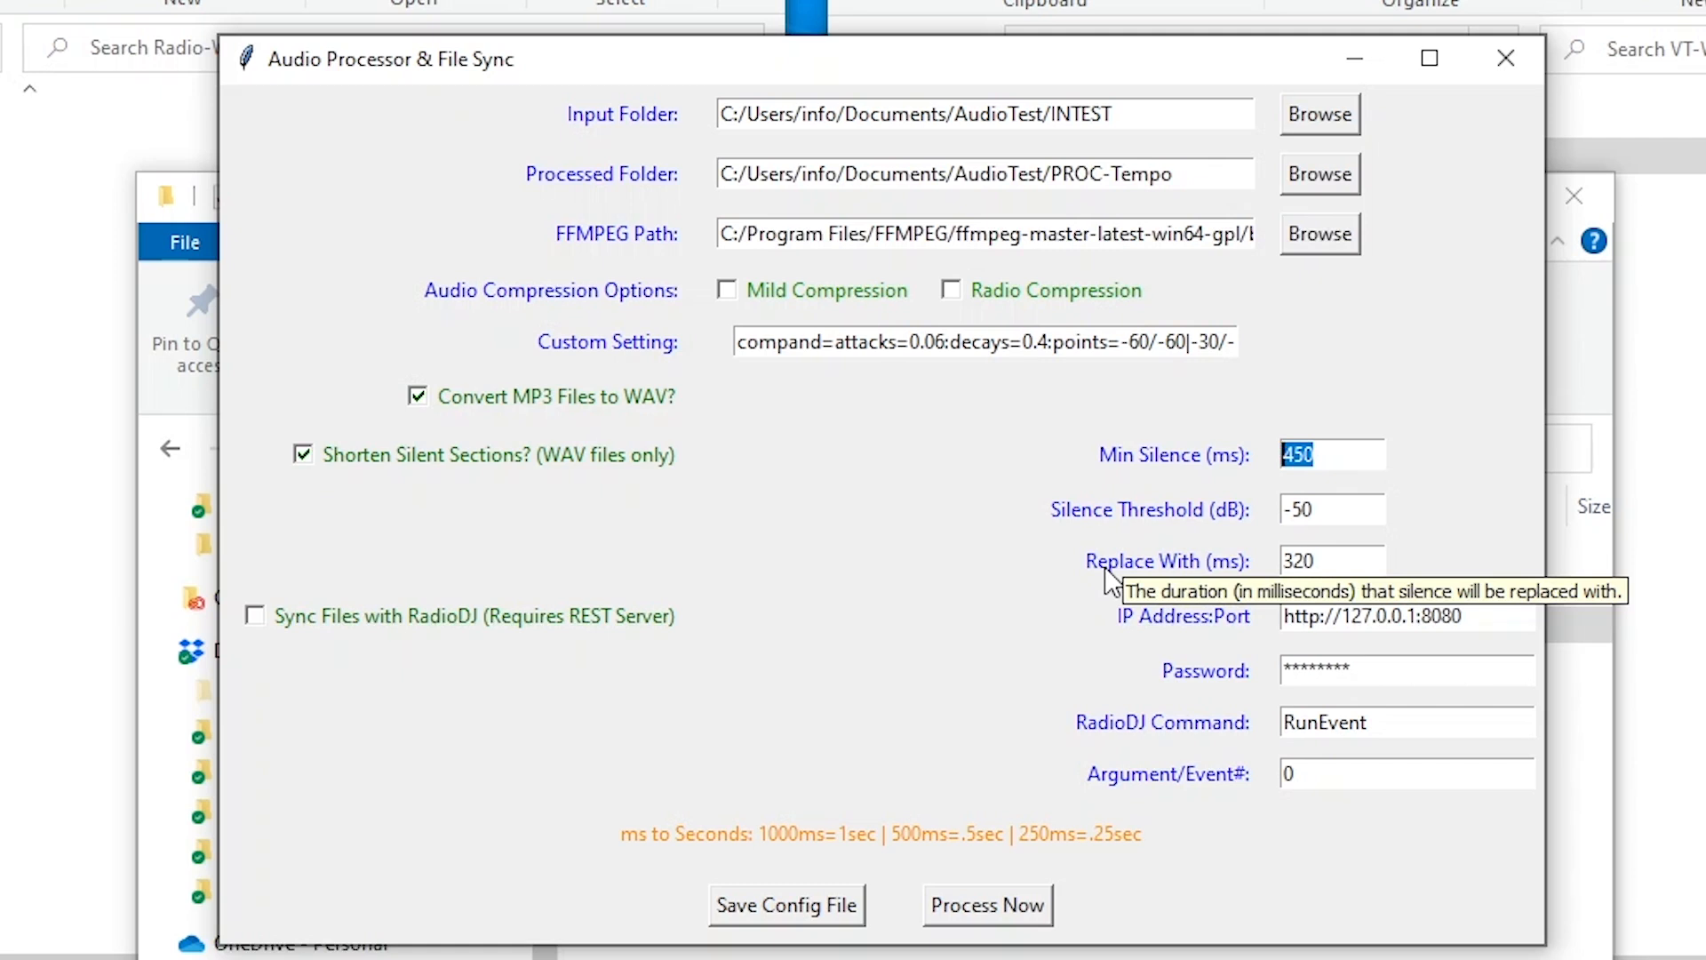
left_click_drag(1340, 561, 1235, 566)
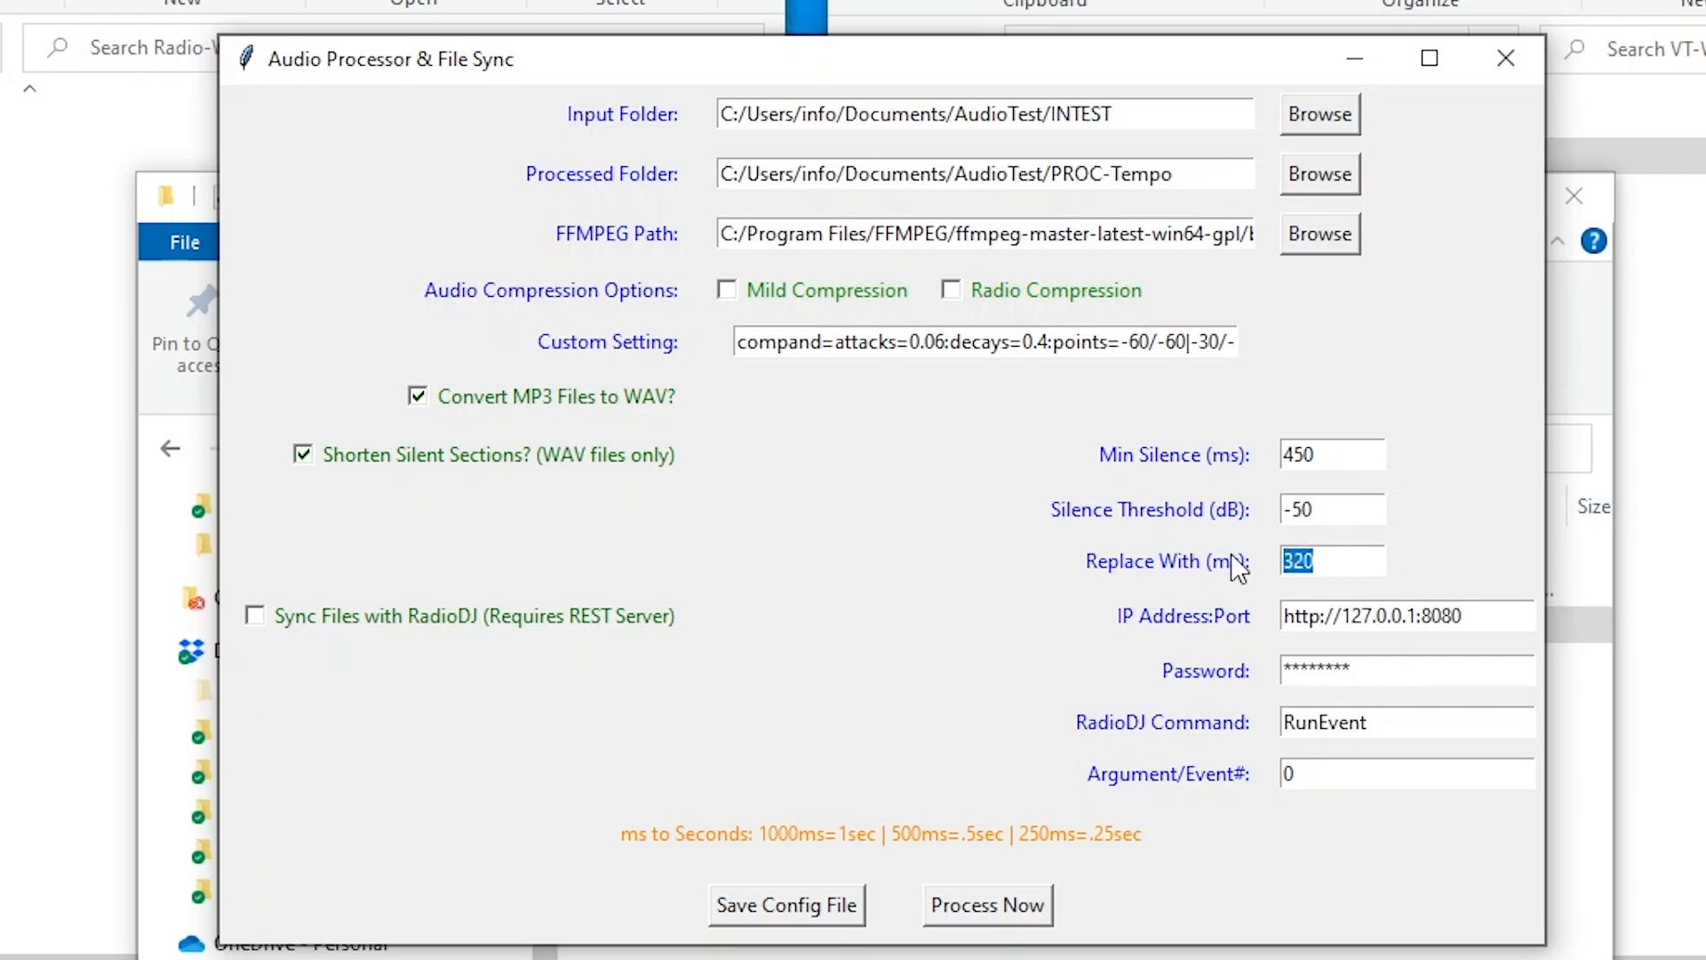
left_click(1362, 563)
left_click_drag(1332, 511, 1226, 502)
left_click(1333, 513)
left_click(256, 617)
Turn RadioDJ sync off, save the config file, and minimize the Audio Processor window
left_click(255, 619)
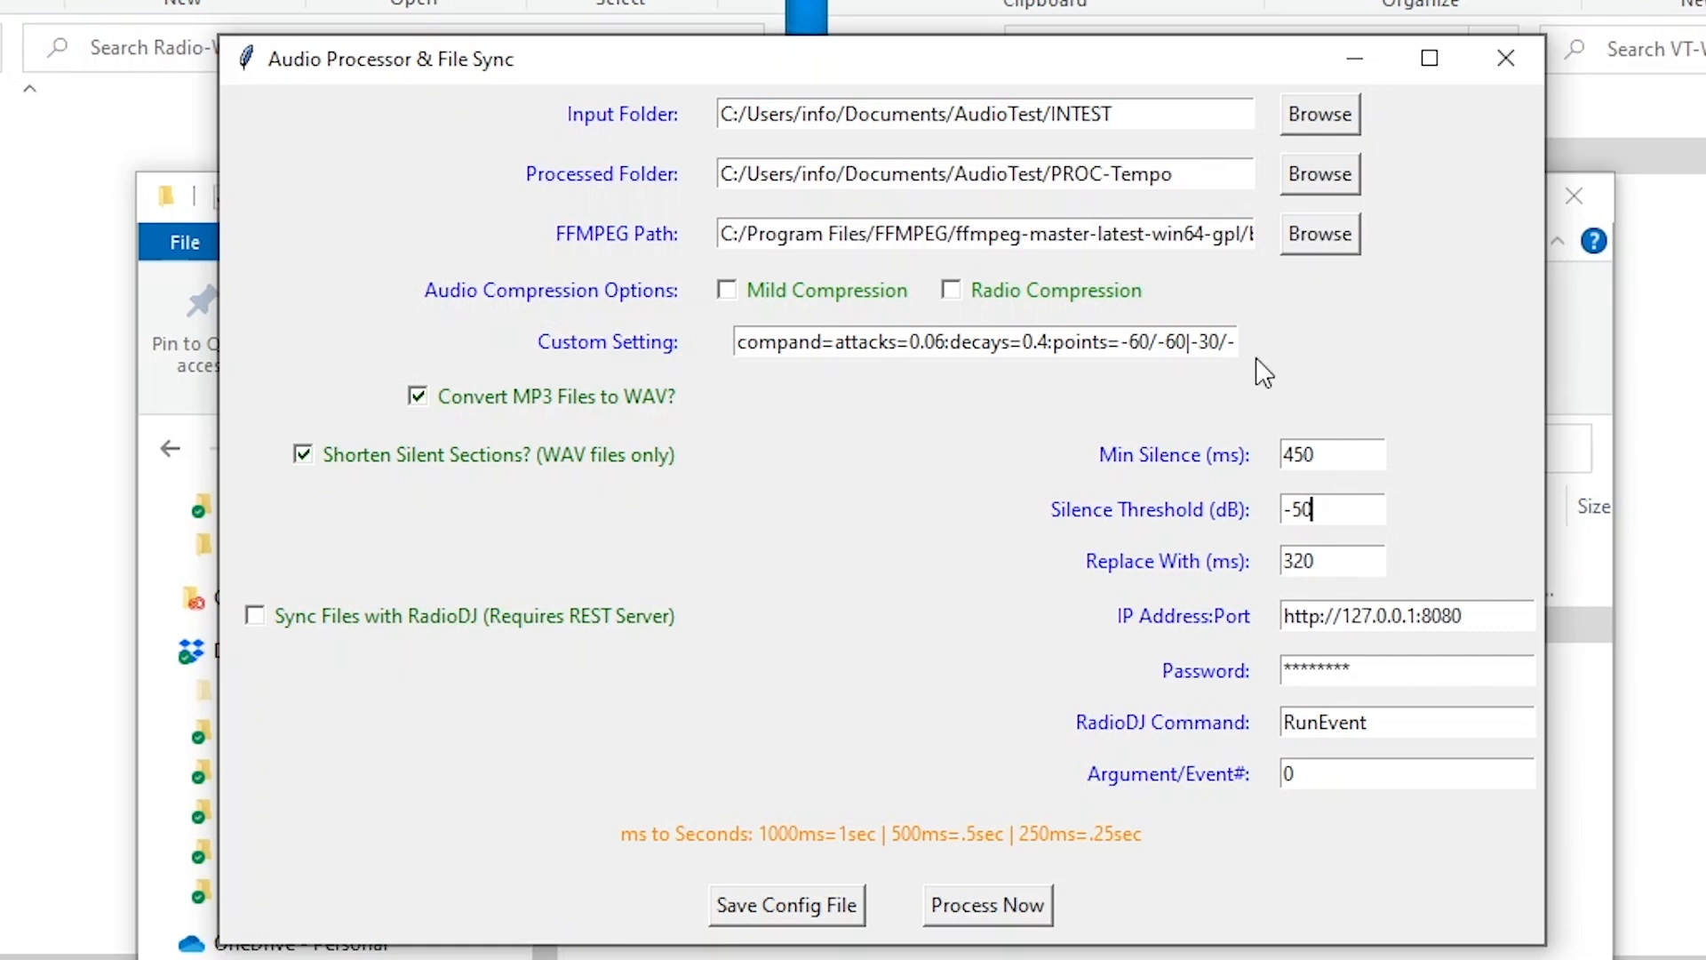
left_click(786, 904)
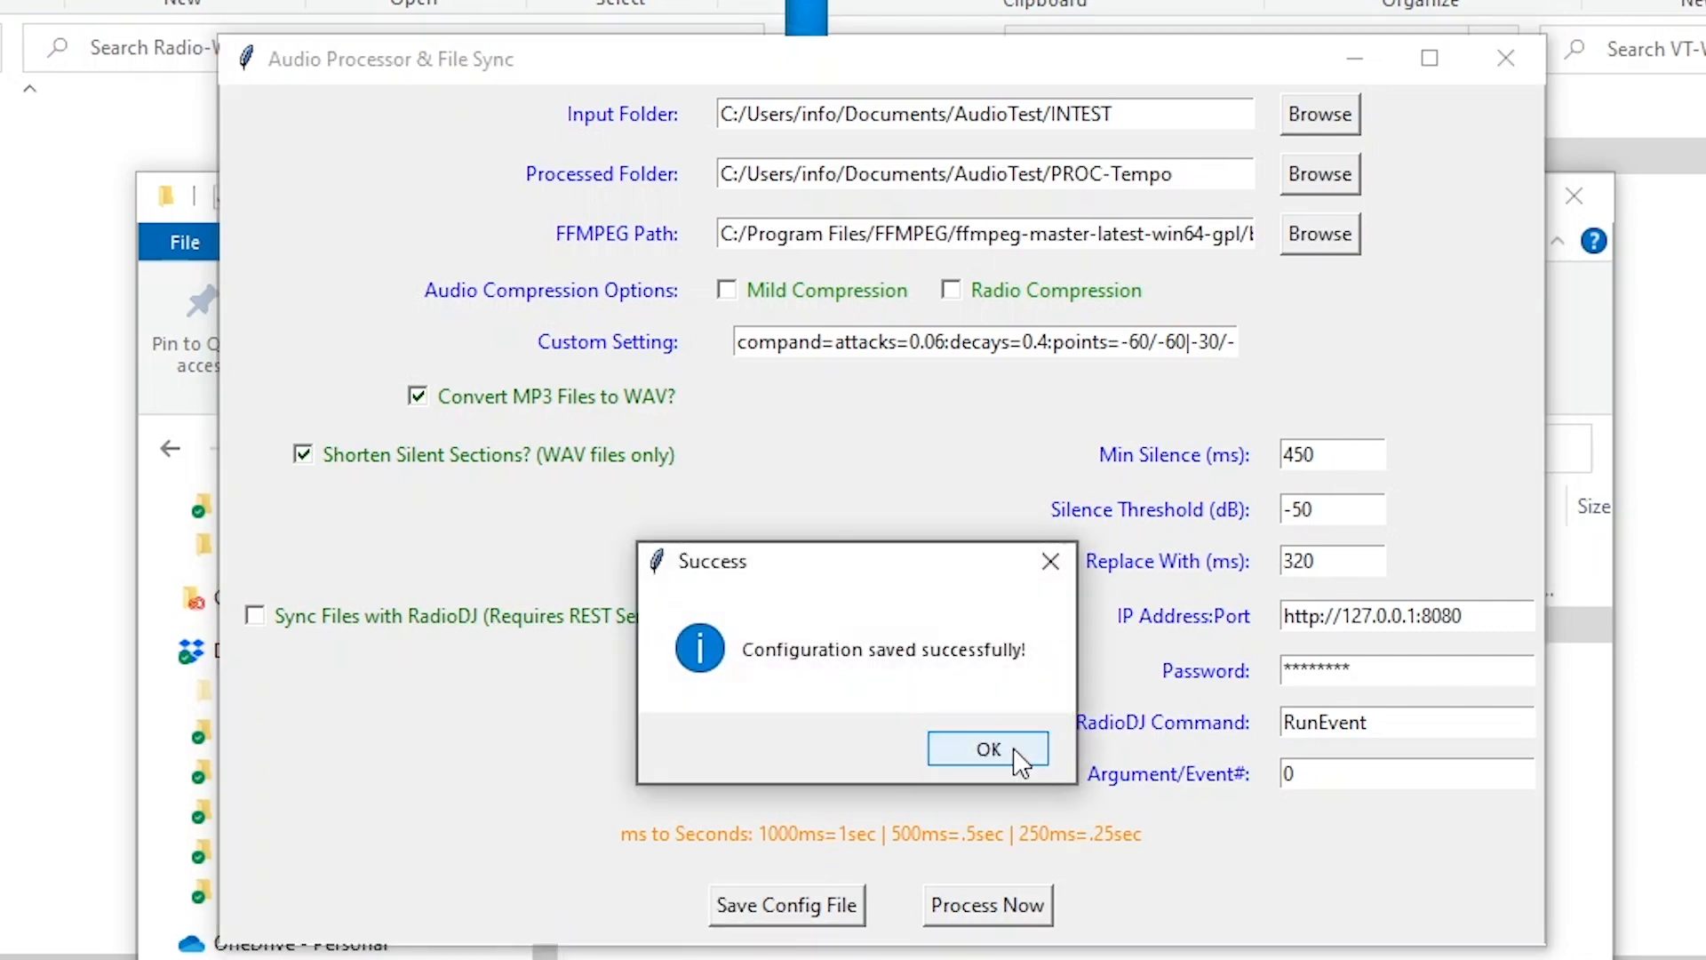
left_click(984, 749)
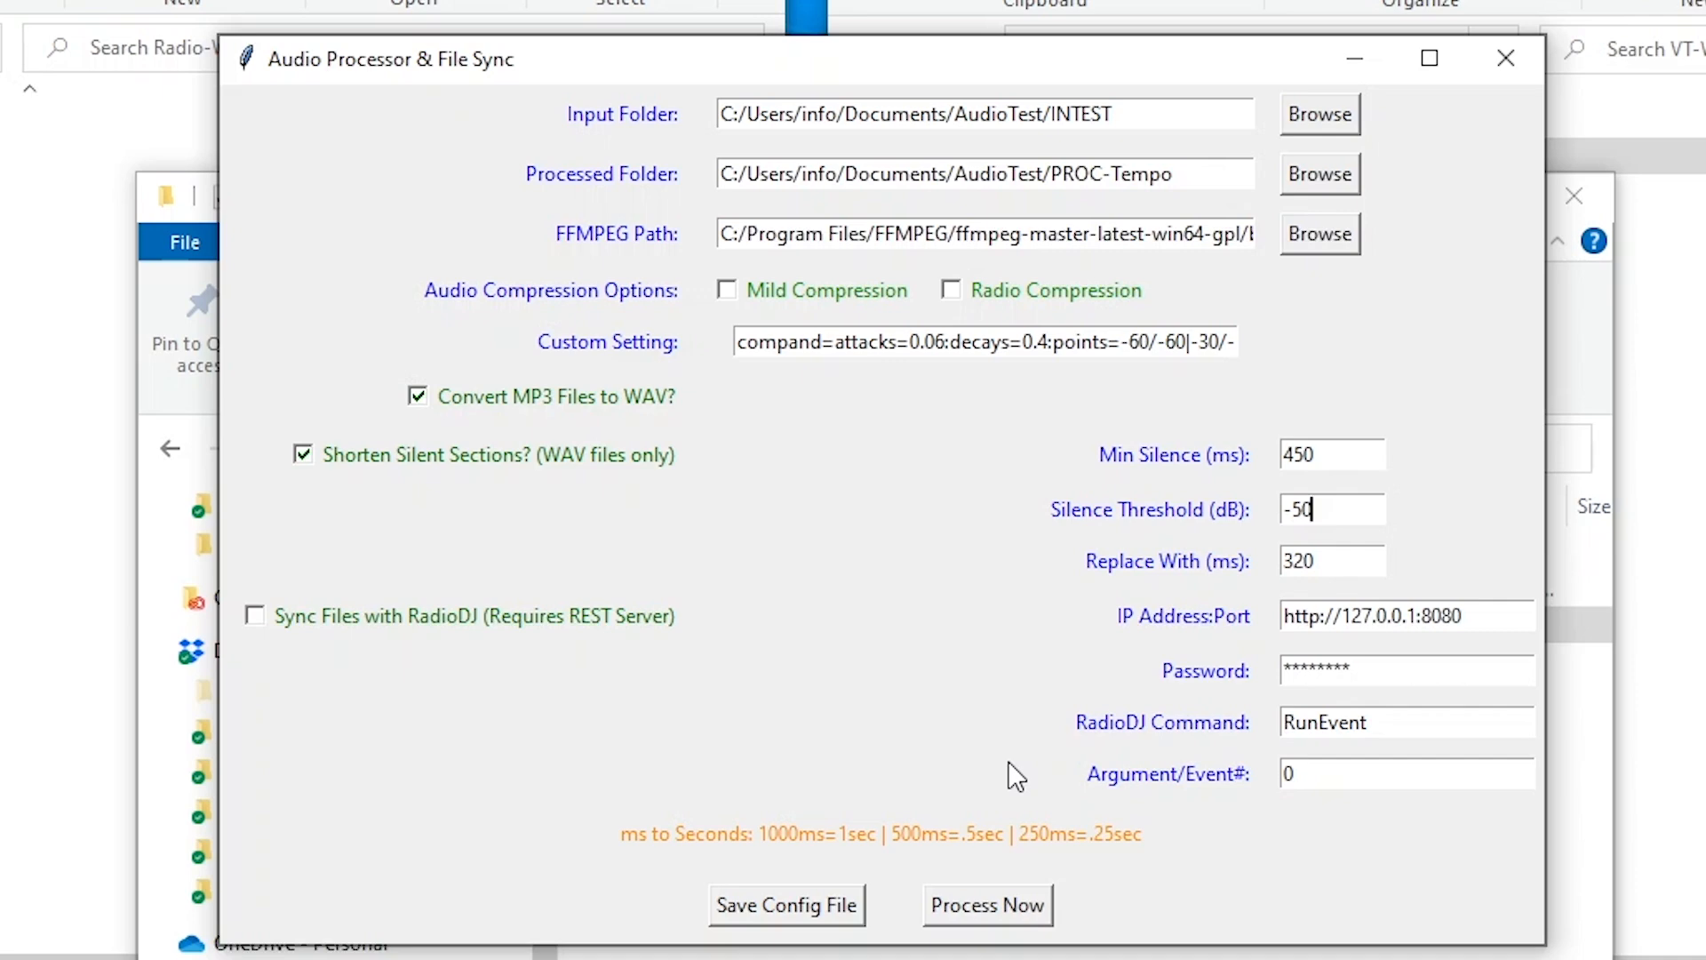
left_click(1356, 59)
left_click(866, 626)
left_click(906, 678)
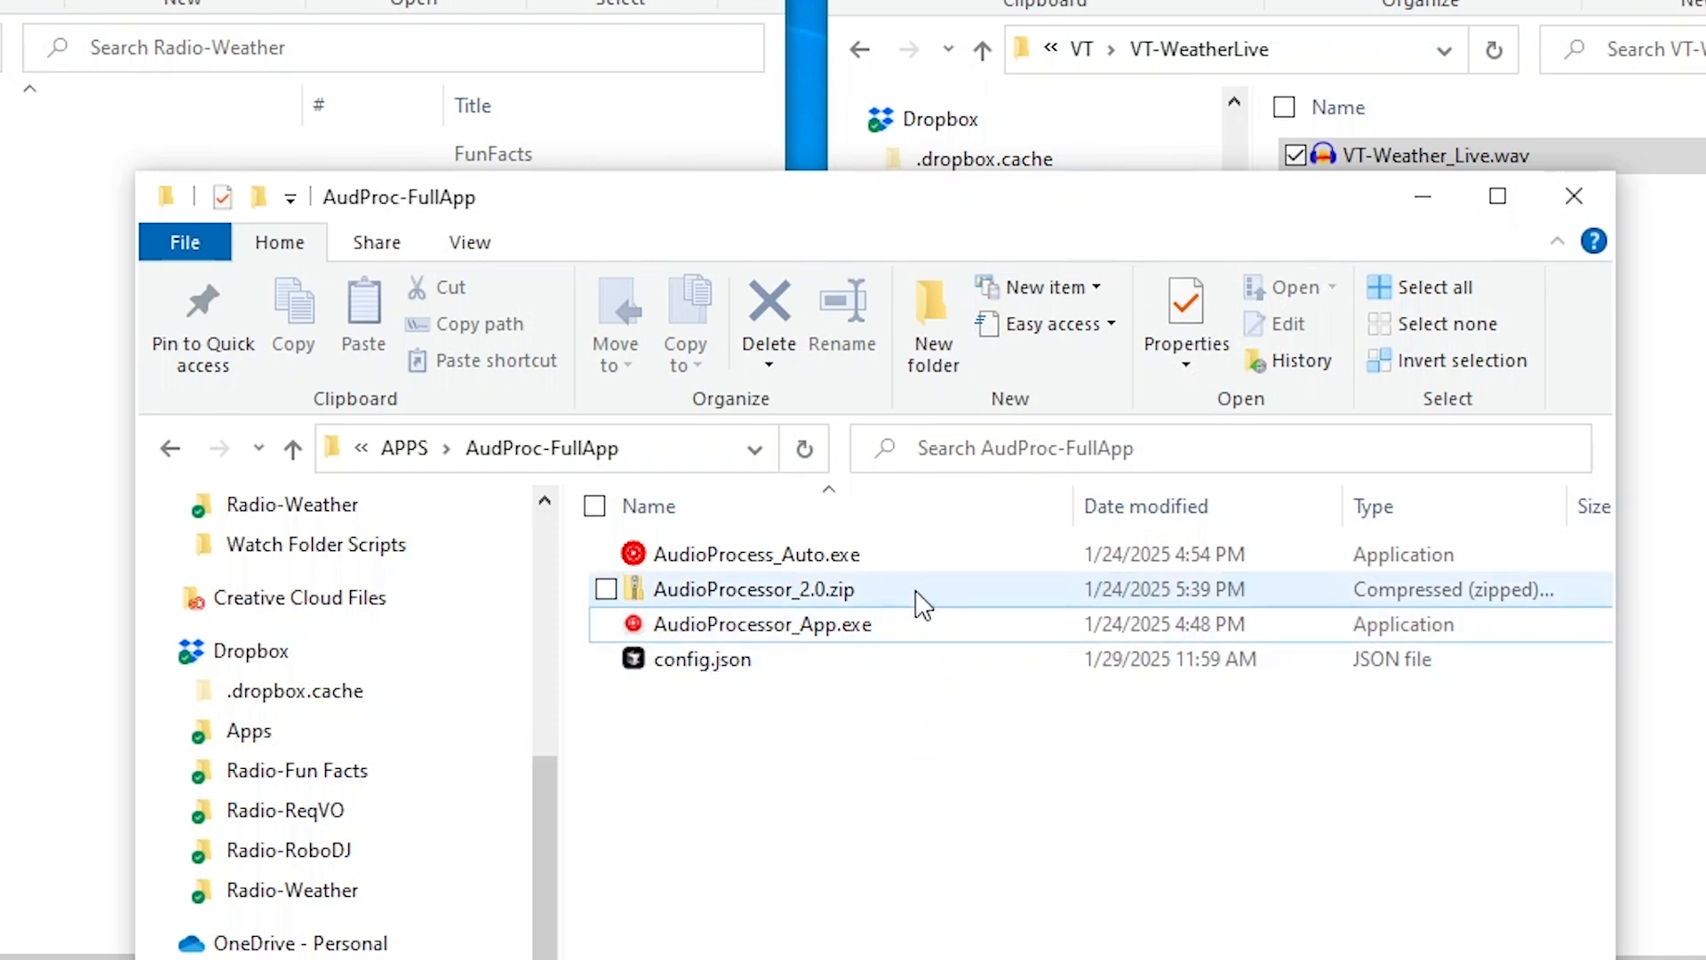
Launch AudioProcessor_App.exe from AudProc-FullApp and minimize it again
left_click(913, 556)
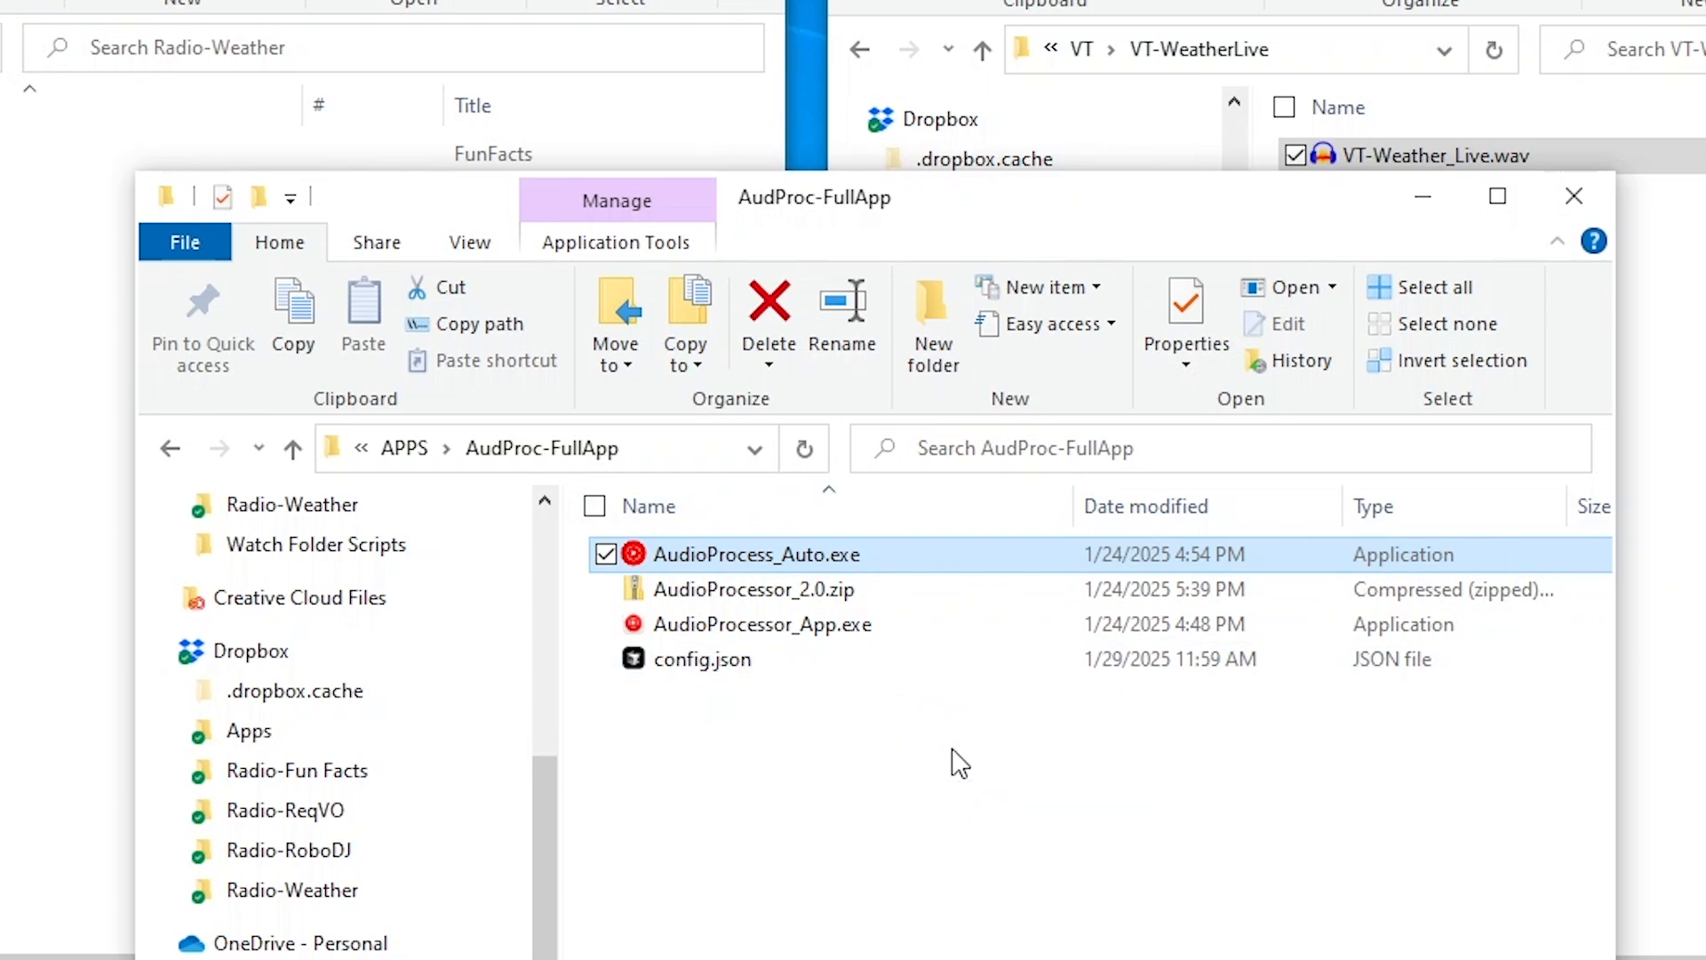
left_click(856, 622)
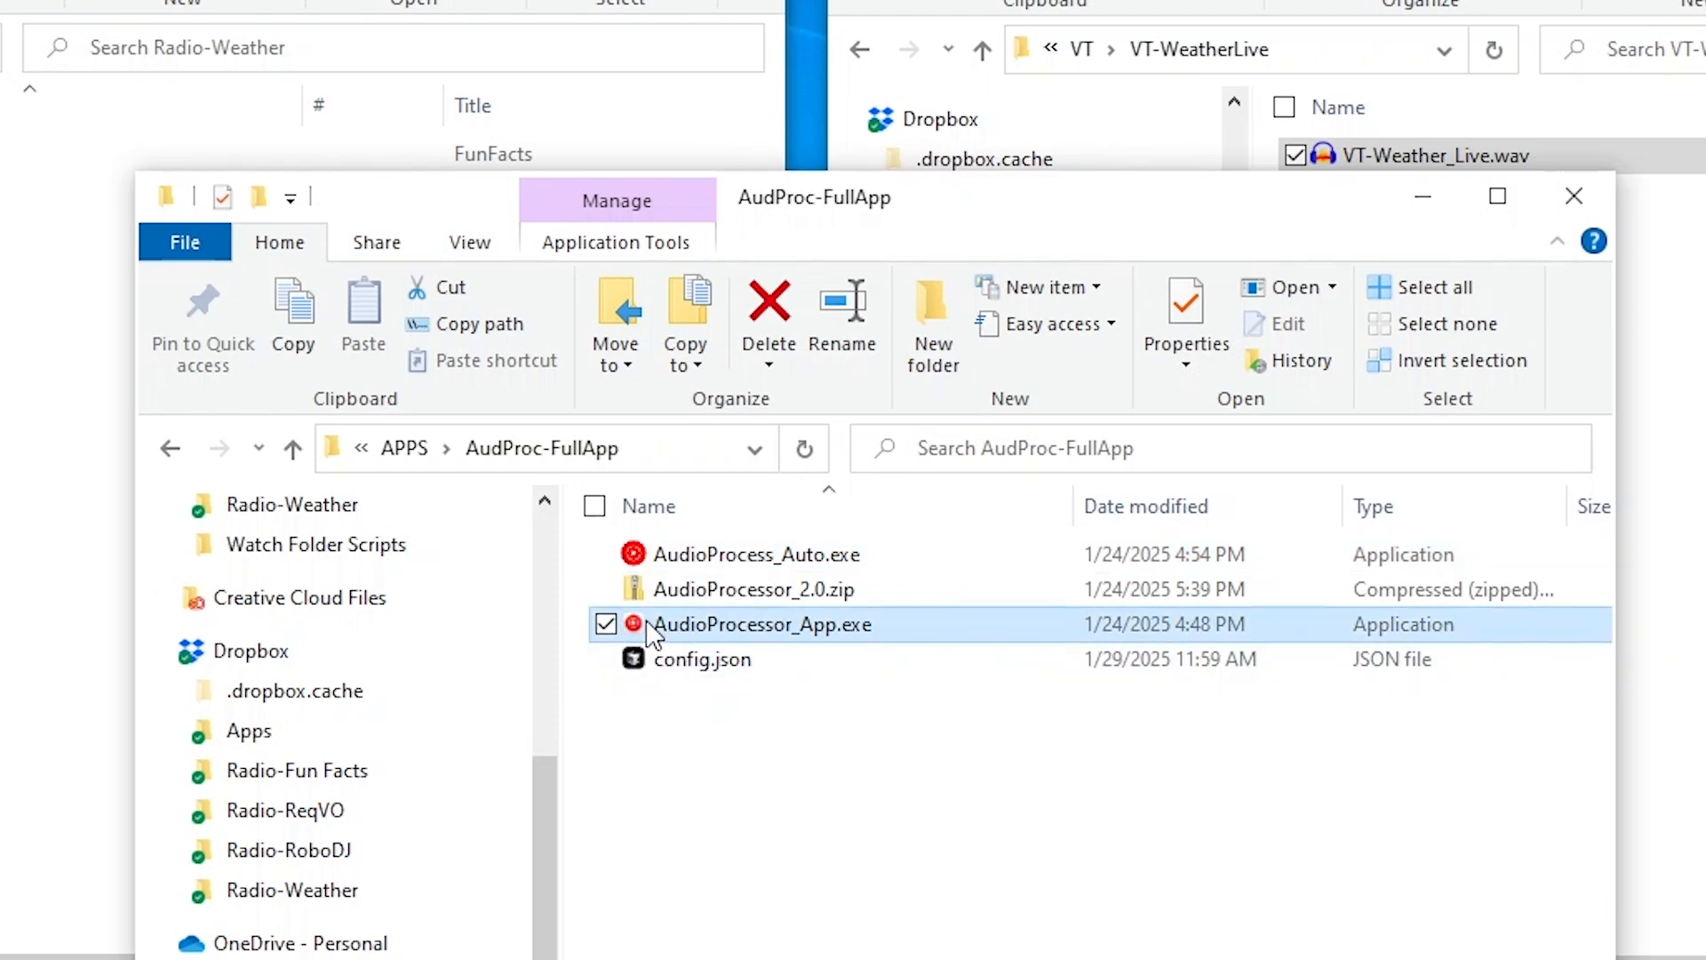
double_click(639, 622)
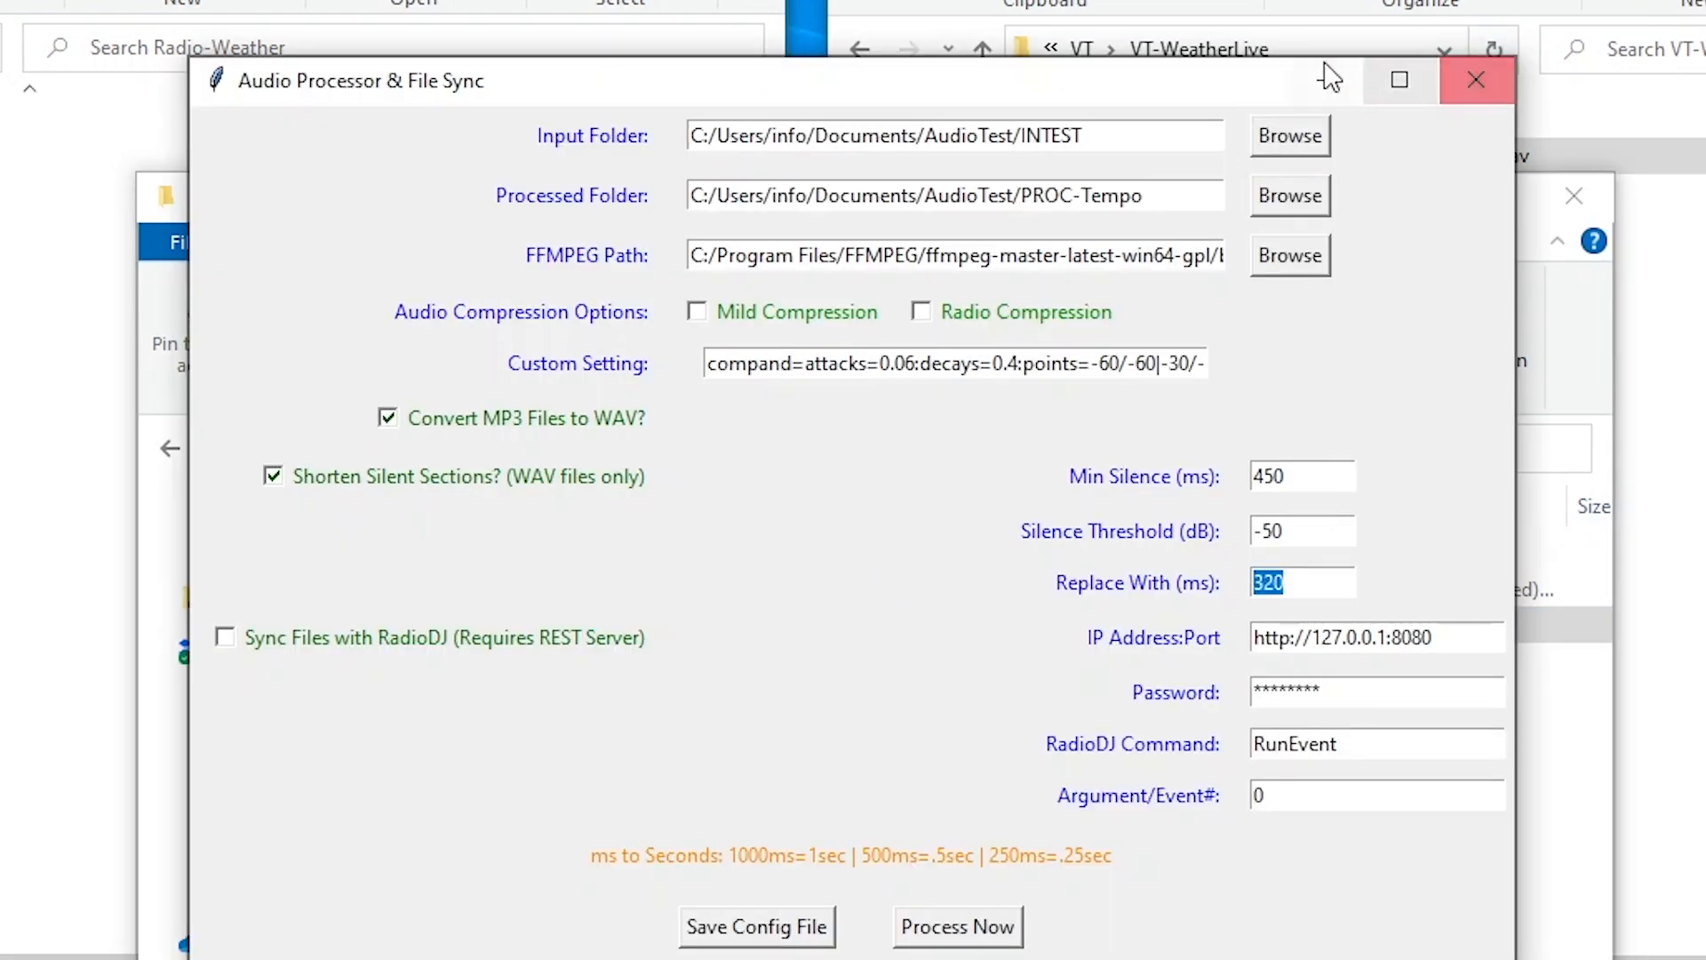
left_click(1325, 74)
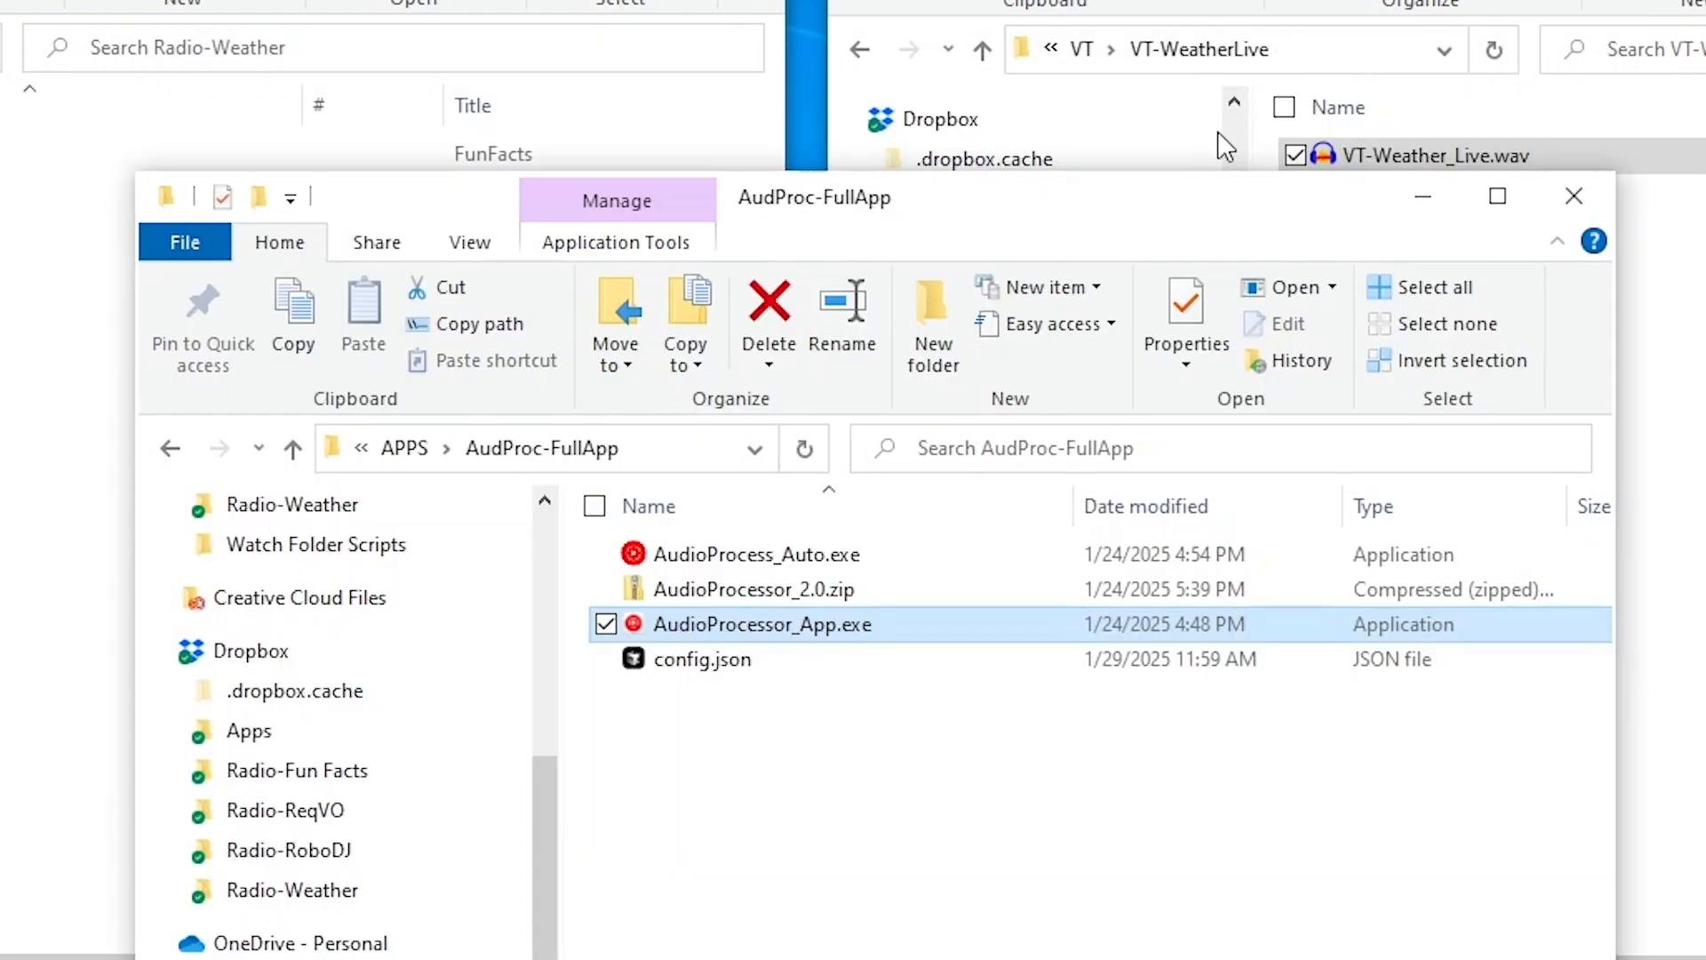
Arrange the AudProc-FullApp and Radio-Weather folder windows on screen
left_click_drag(1088, 198, 1037, 245)
left_click(936, 598)
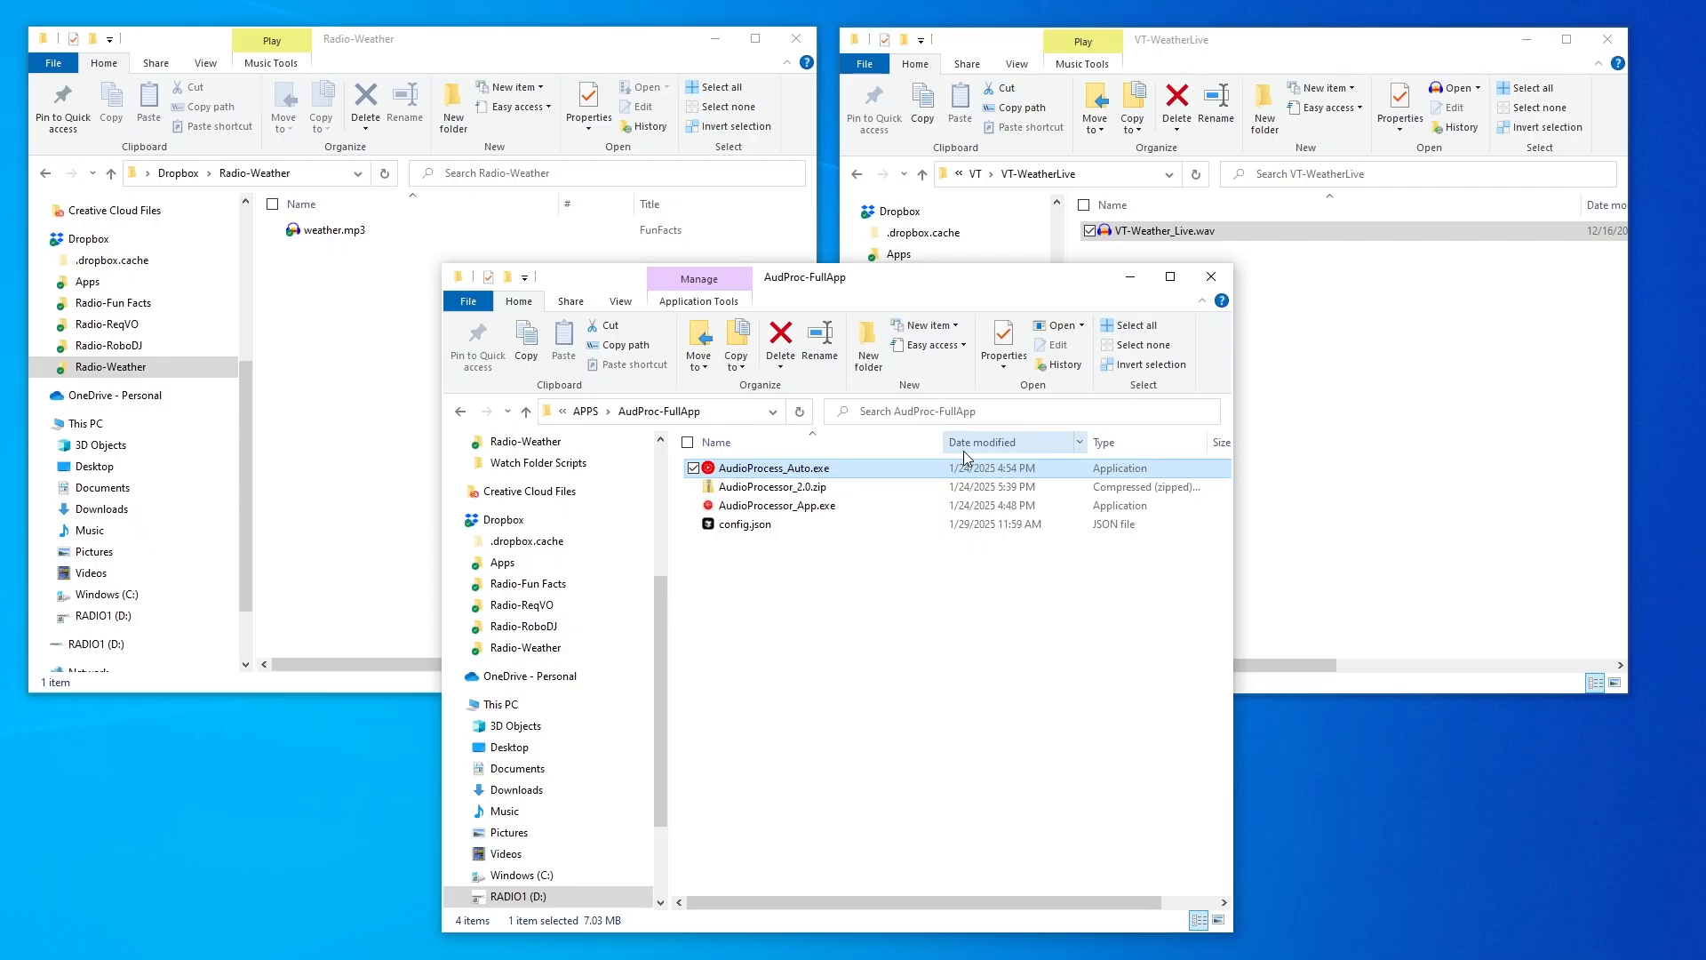
left_click(417, 267)
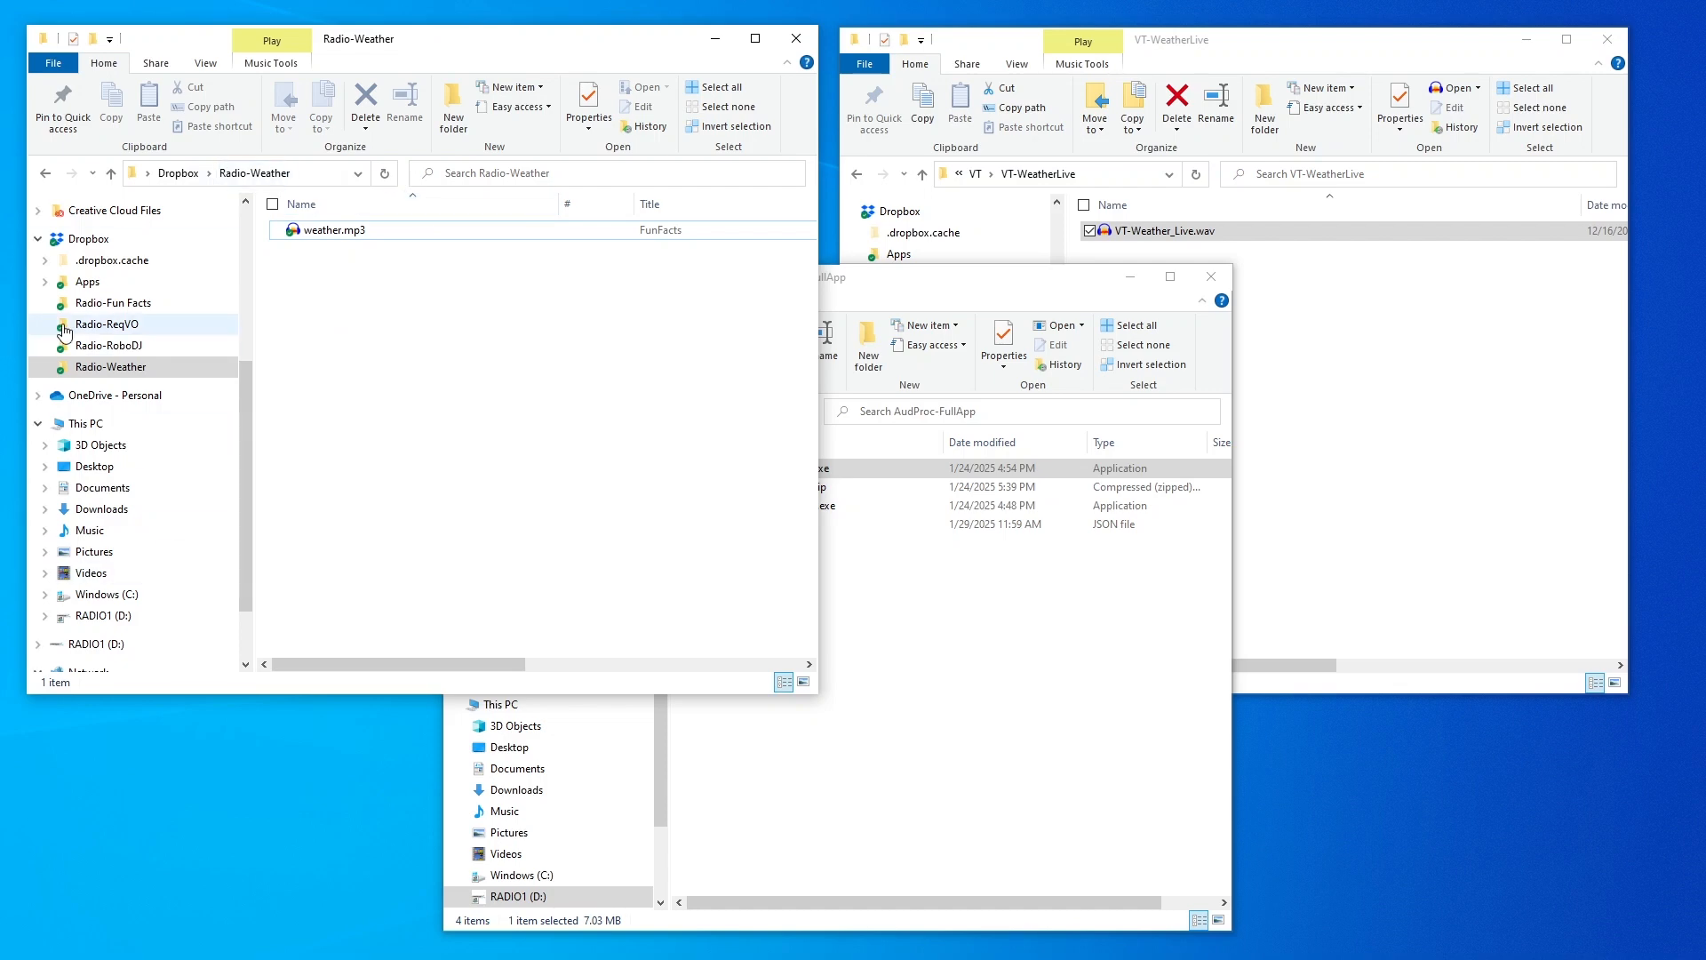
left_click(1021, 281)
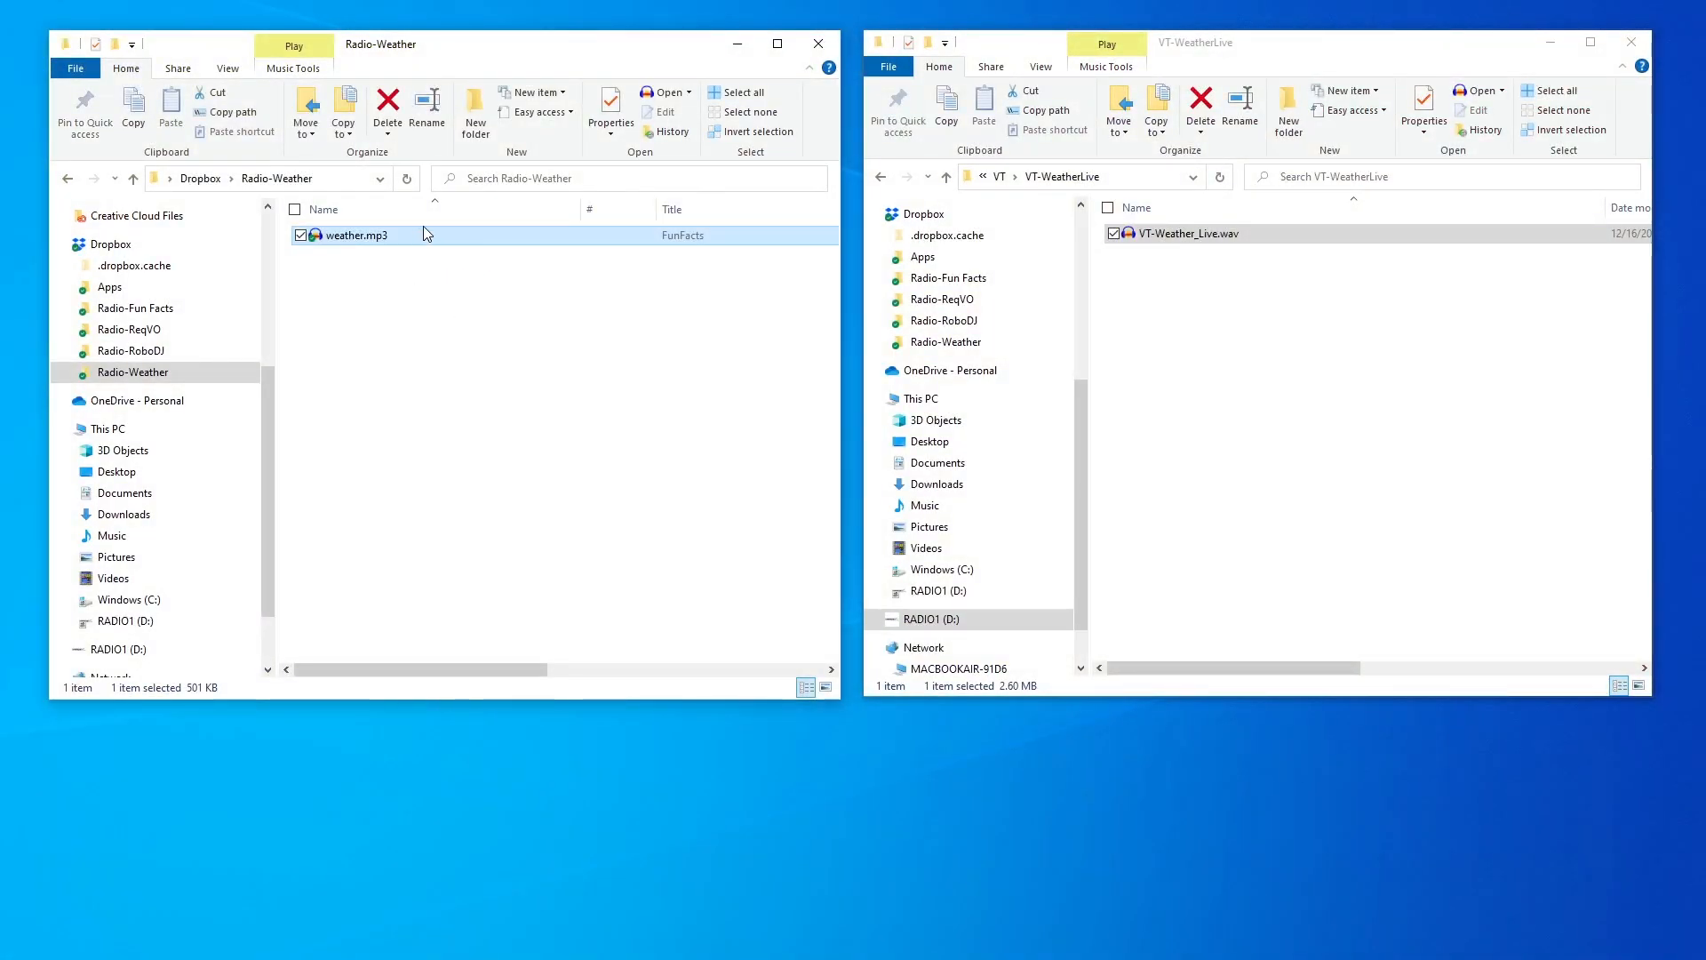
Open weather.mp3 in Audacity and maximize its window
right_click(422, 232)
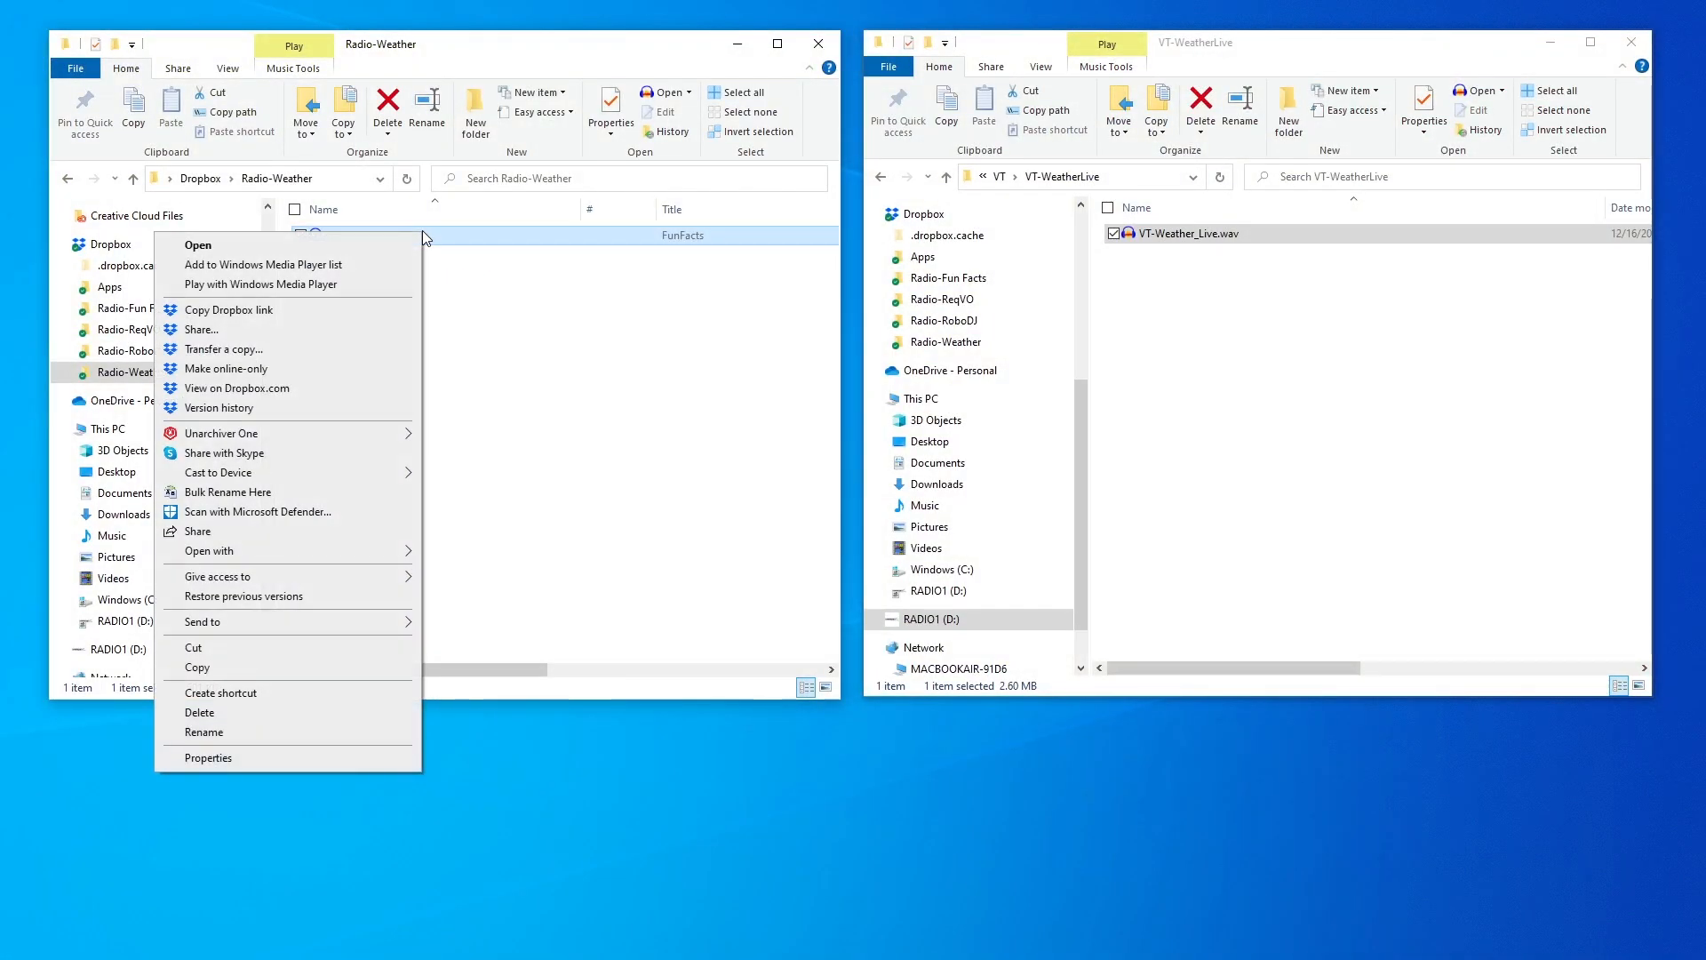
left_click(340, 263)
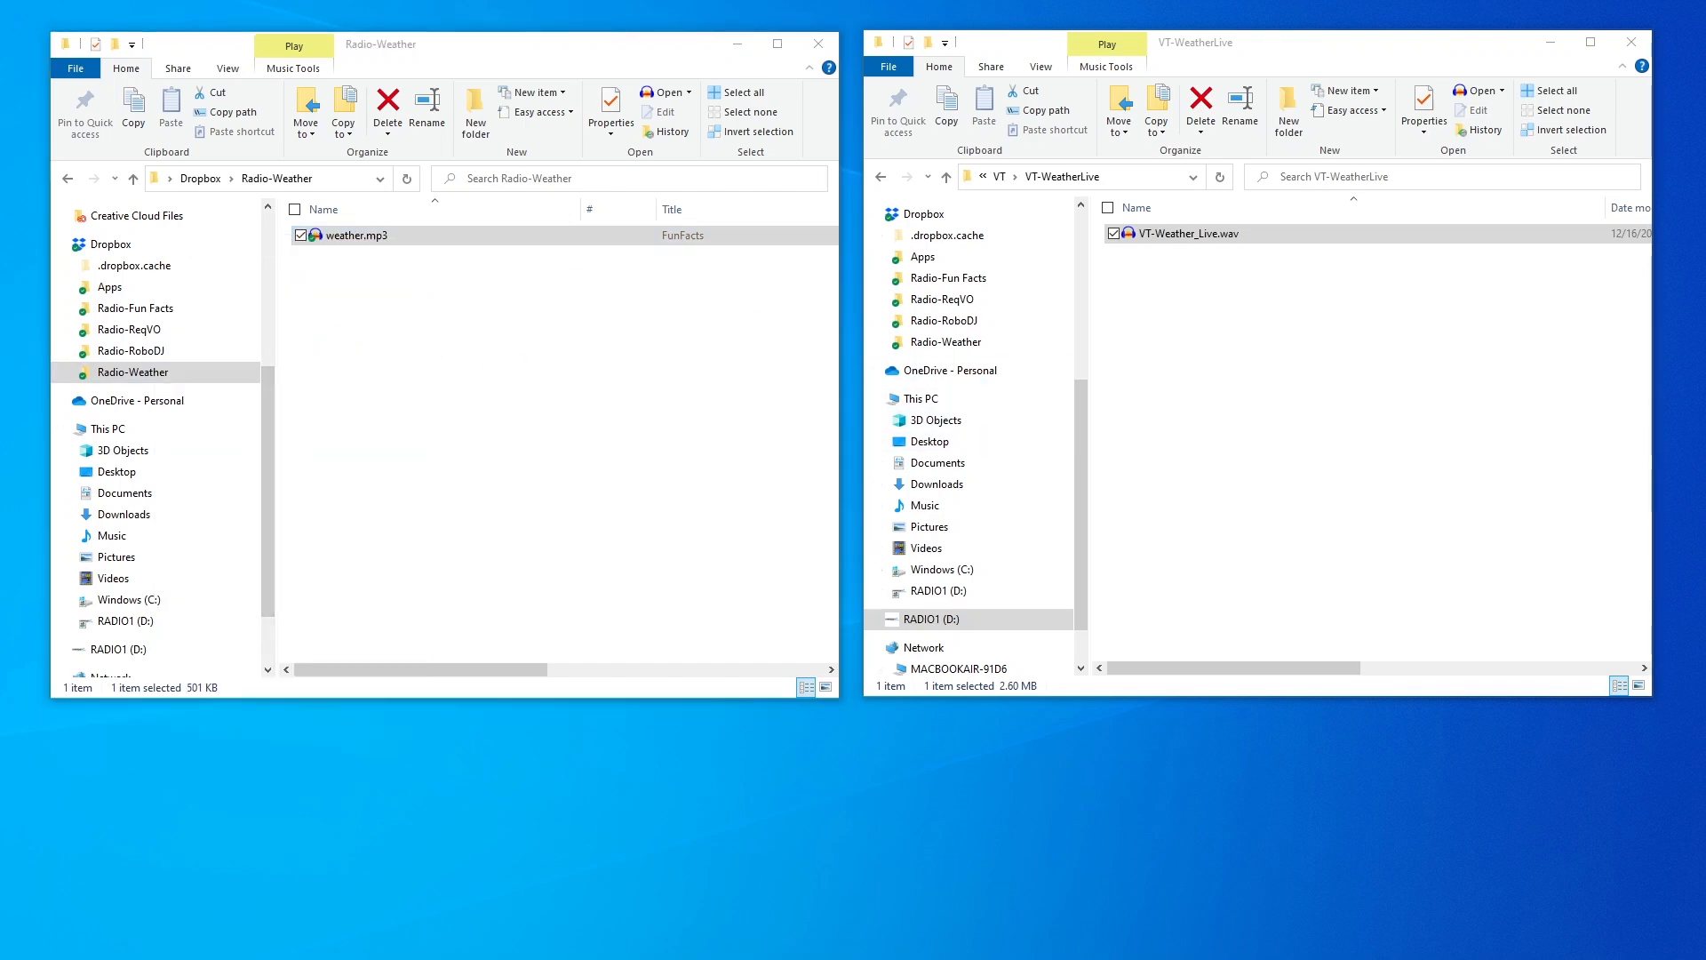
left_click_drag(0, 191, 813, 89)
left_click(1289, 86)
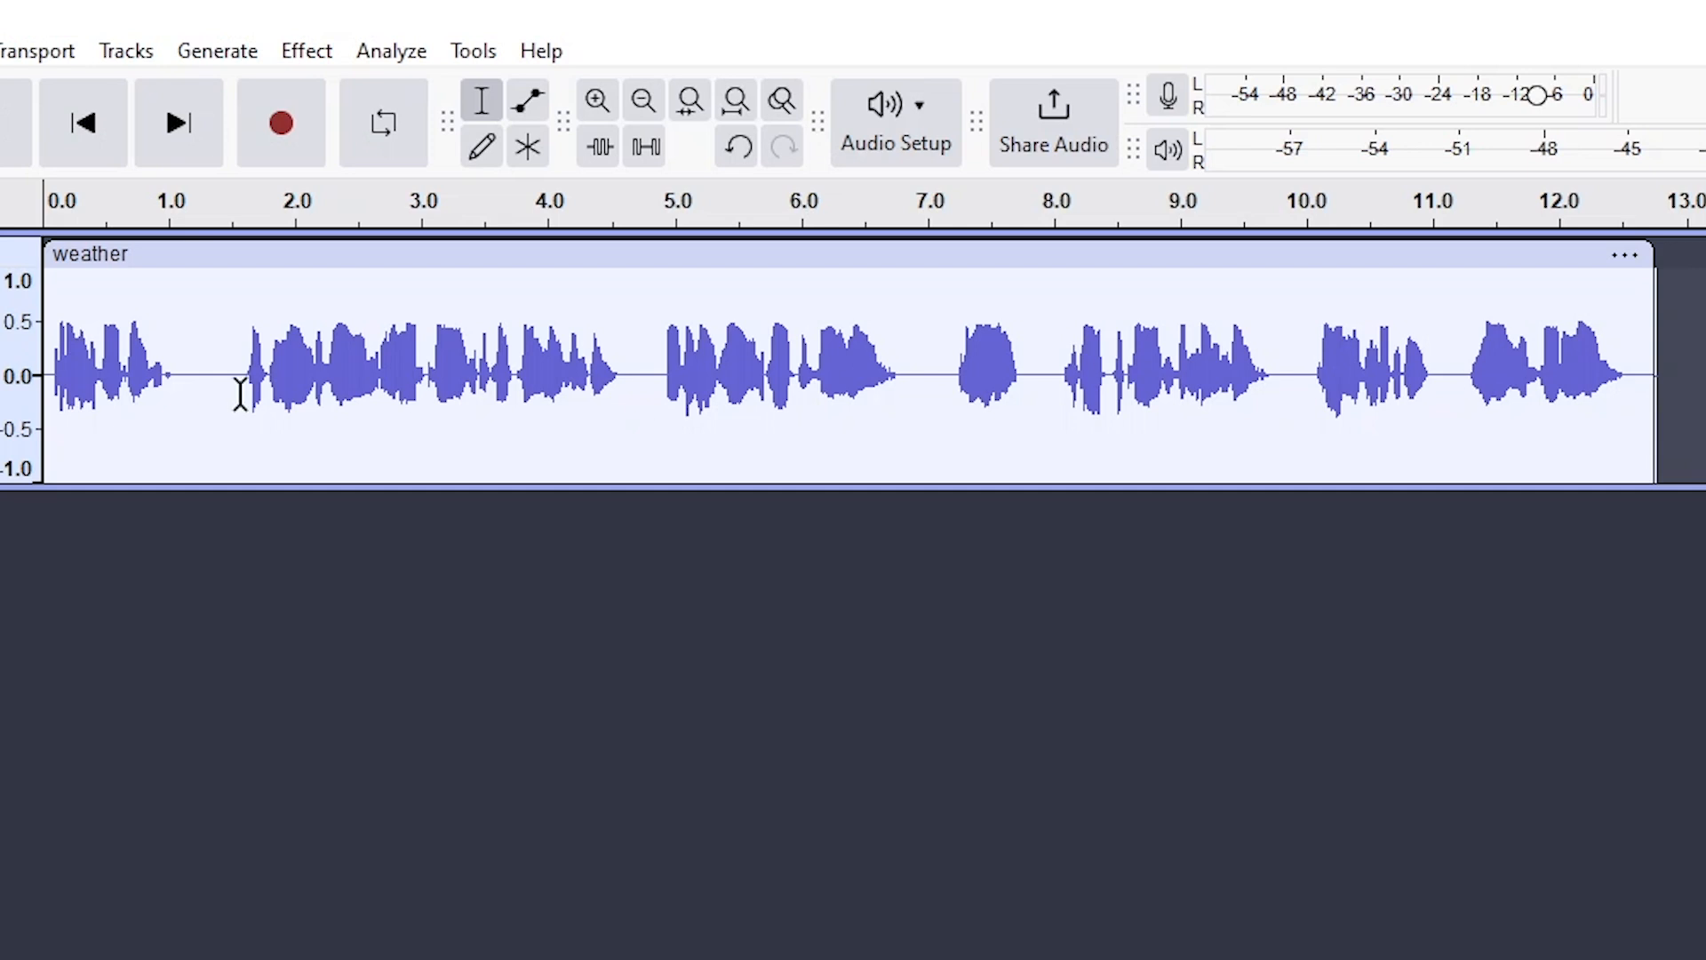
Inspect the weather track's gaps near 1, 7 and 10 seconds by selecting them
left_click_drag(240, 196, 258, 196)
left_click(627, 377)
left_click_drag(901, 397, 1066, 400)
left_click_drag(1276, 376, 1310, 380)
left_click_drag(247, 380, 910, 381)
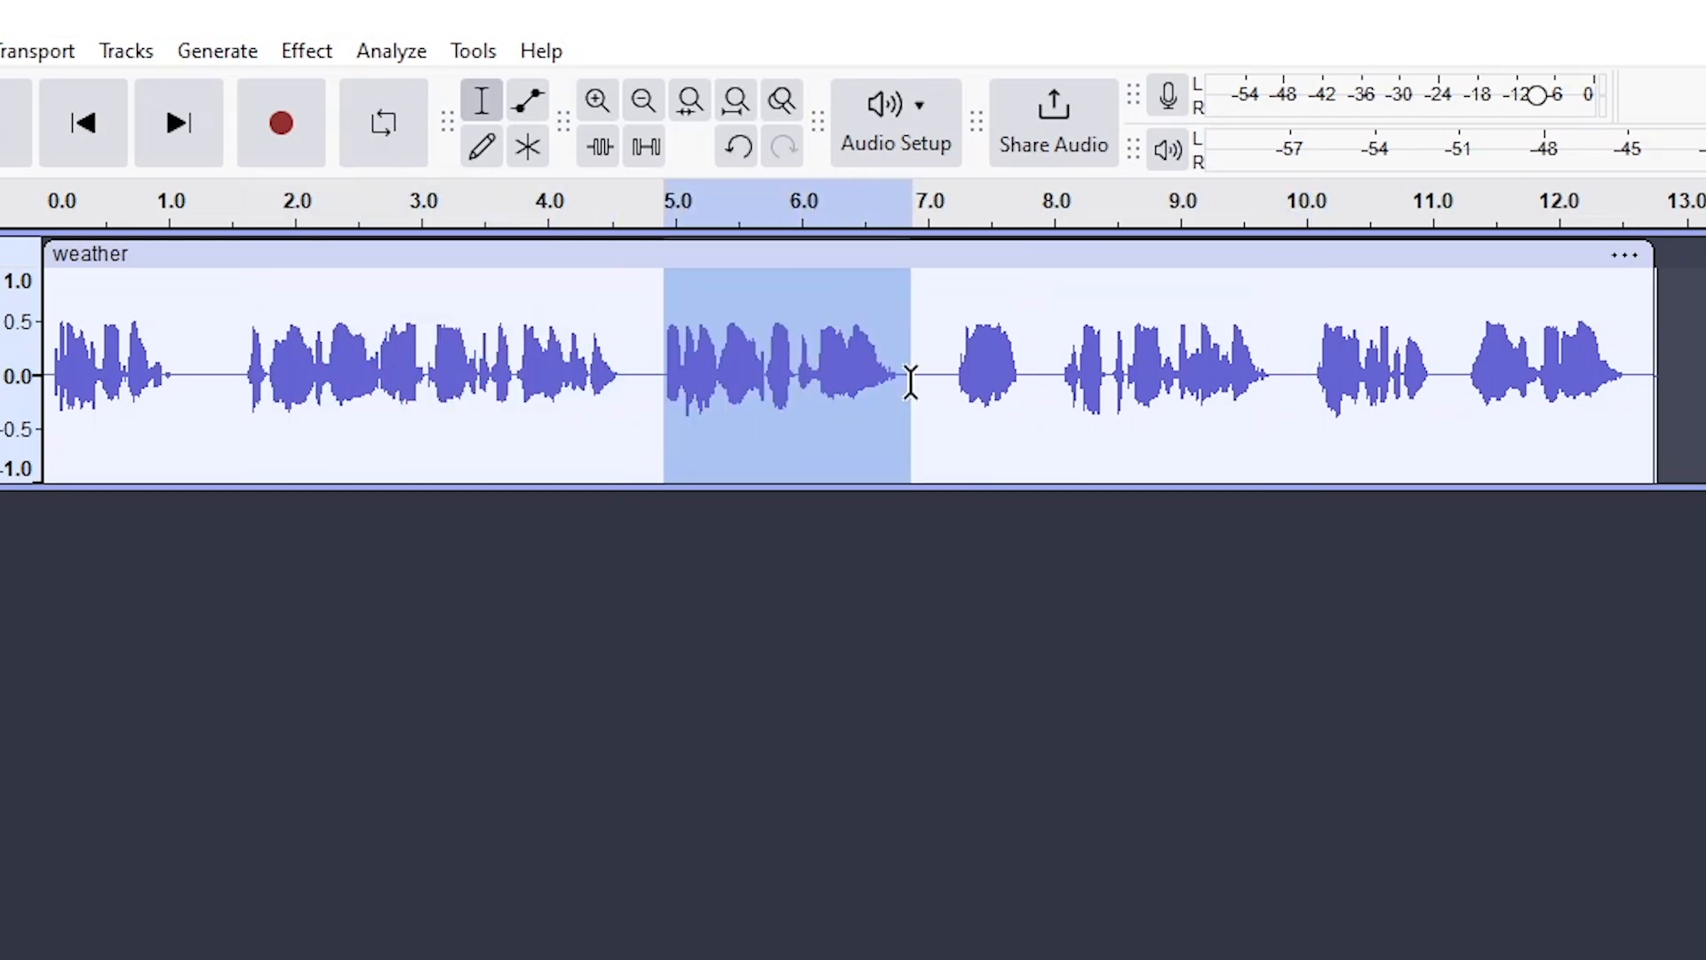
left_click(956, 377)
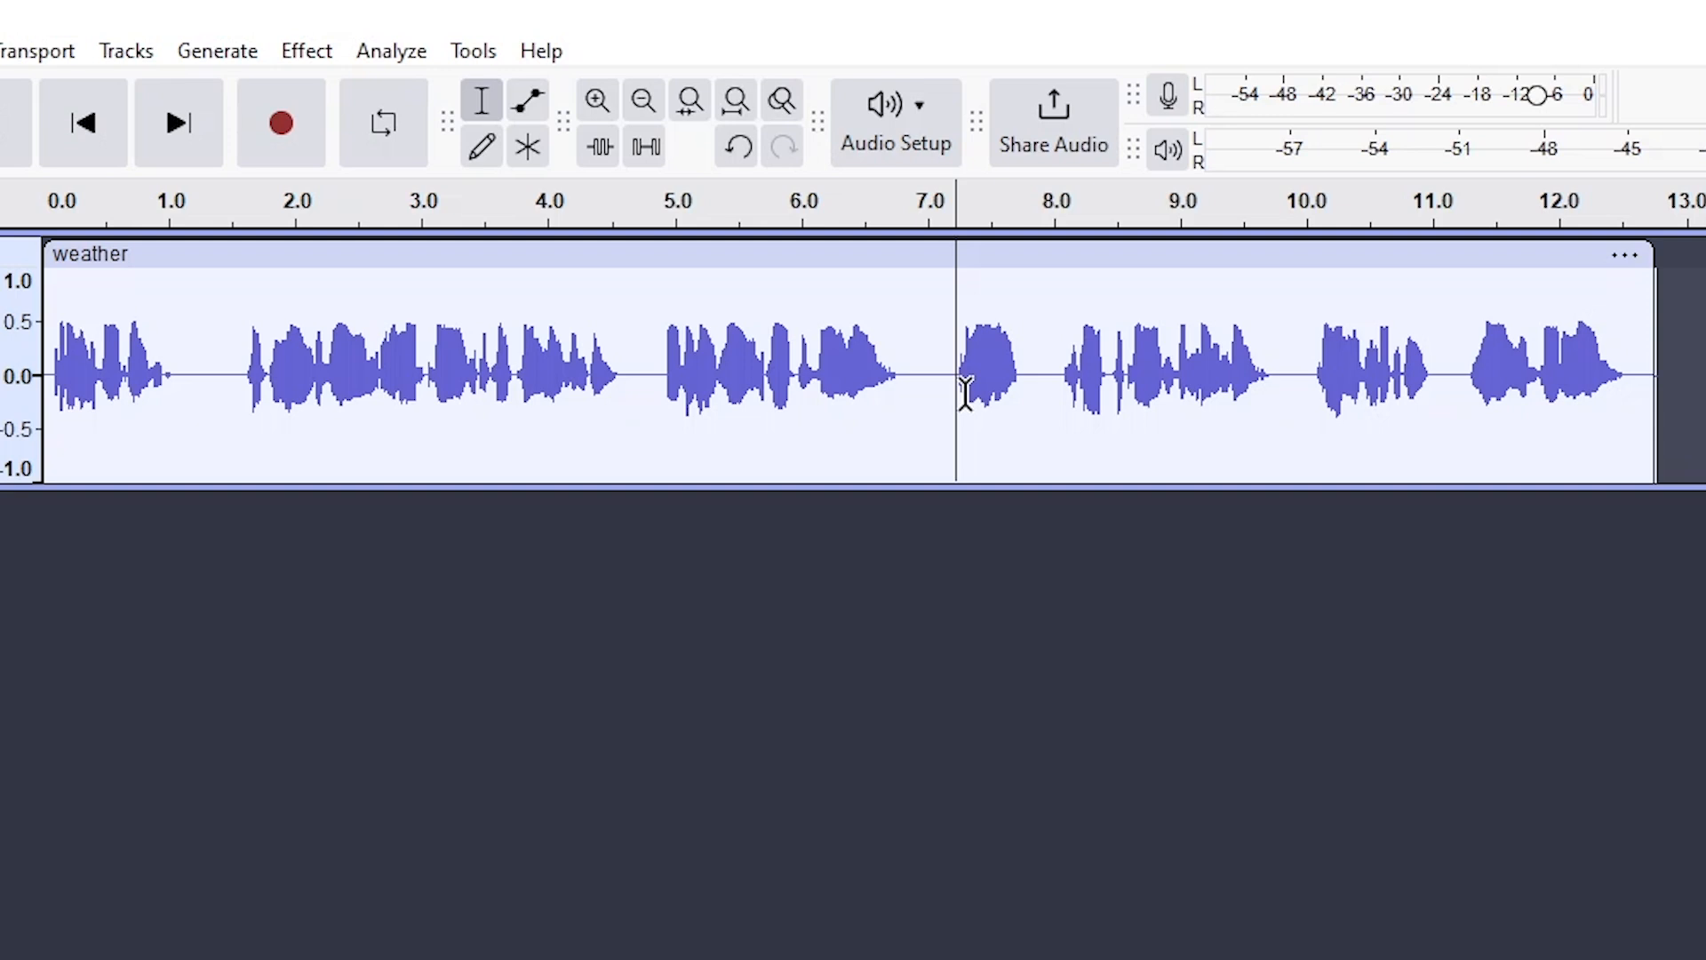
Play the track from the start, stop it, and view the Tempo5 and Light macro steps
key("Home")
left_click(87, 70)
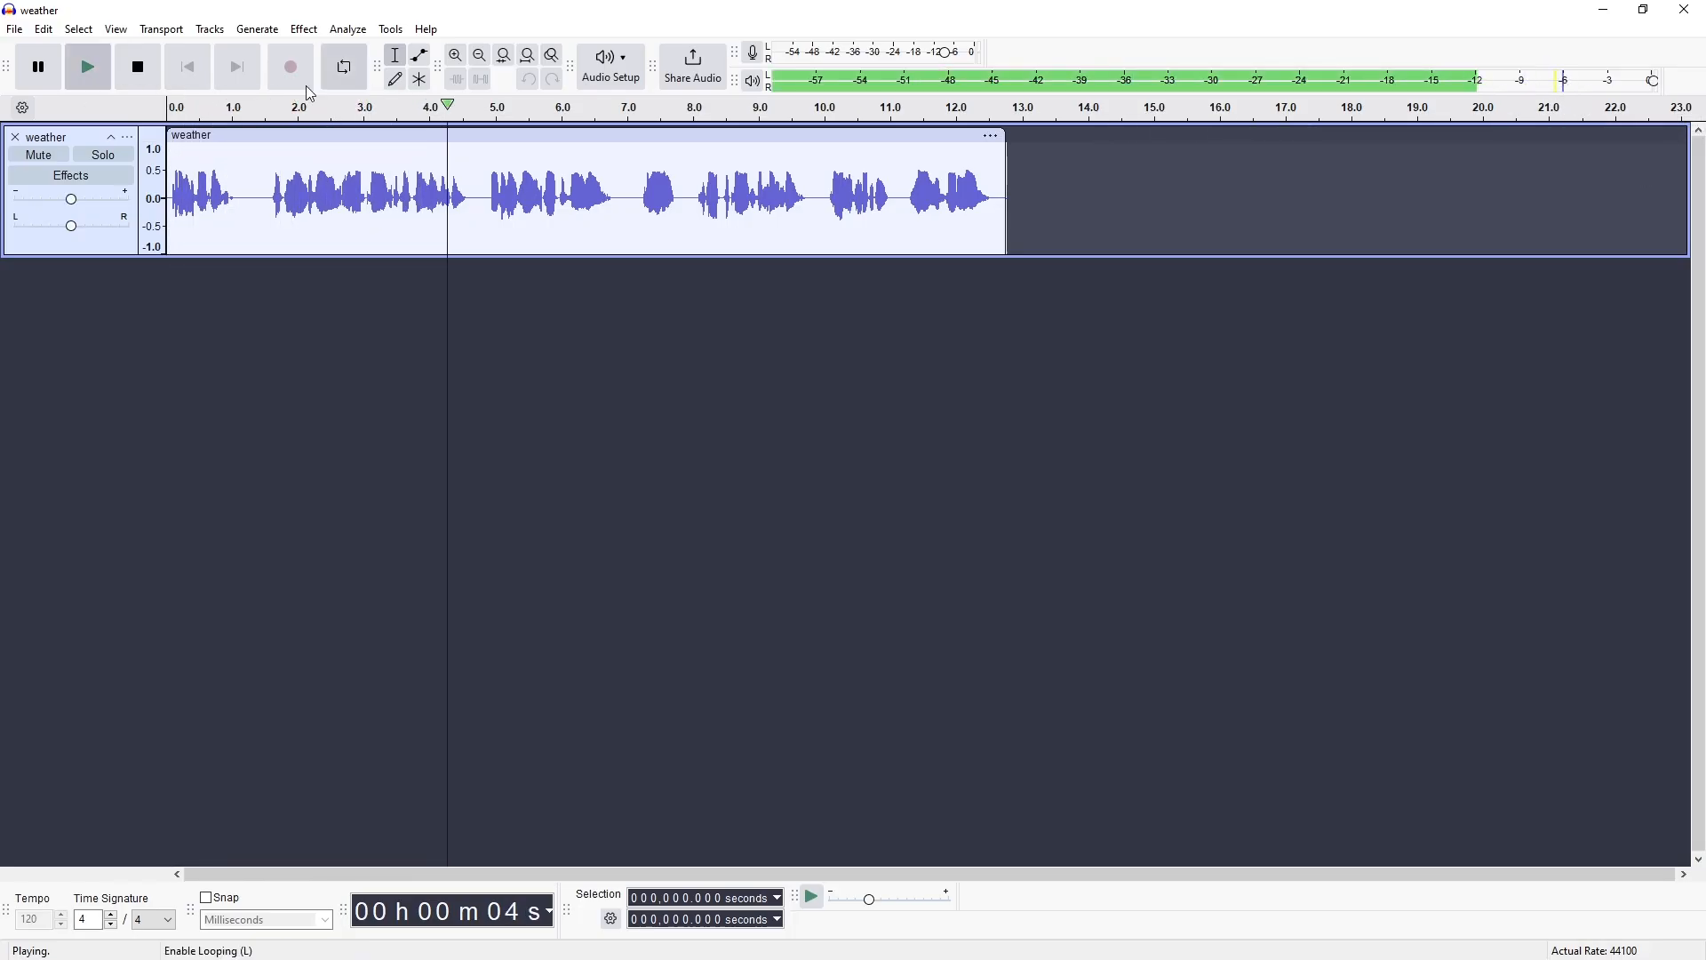
key("space")
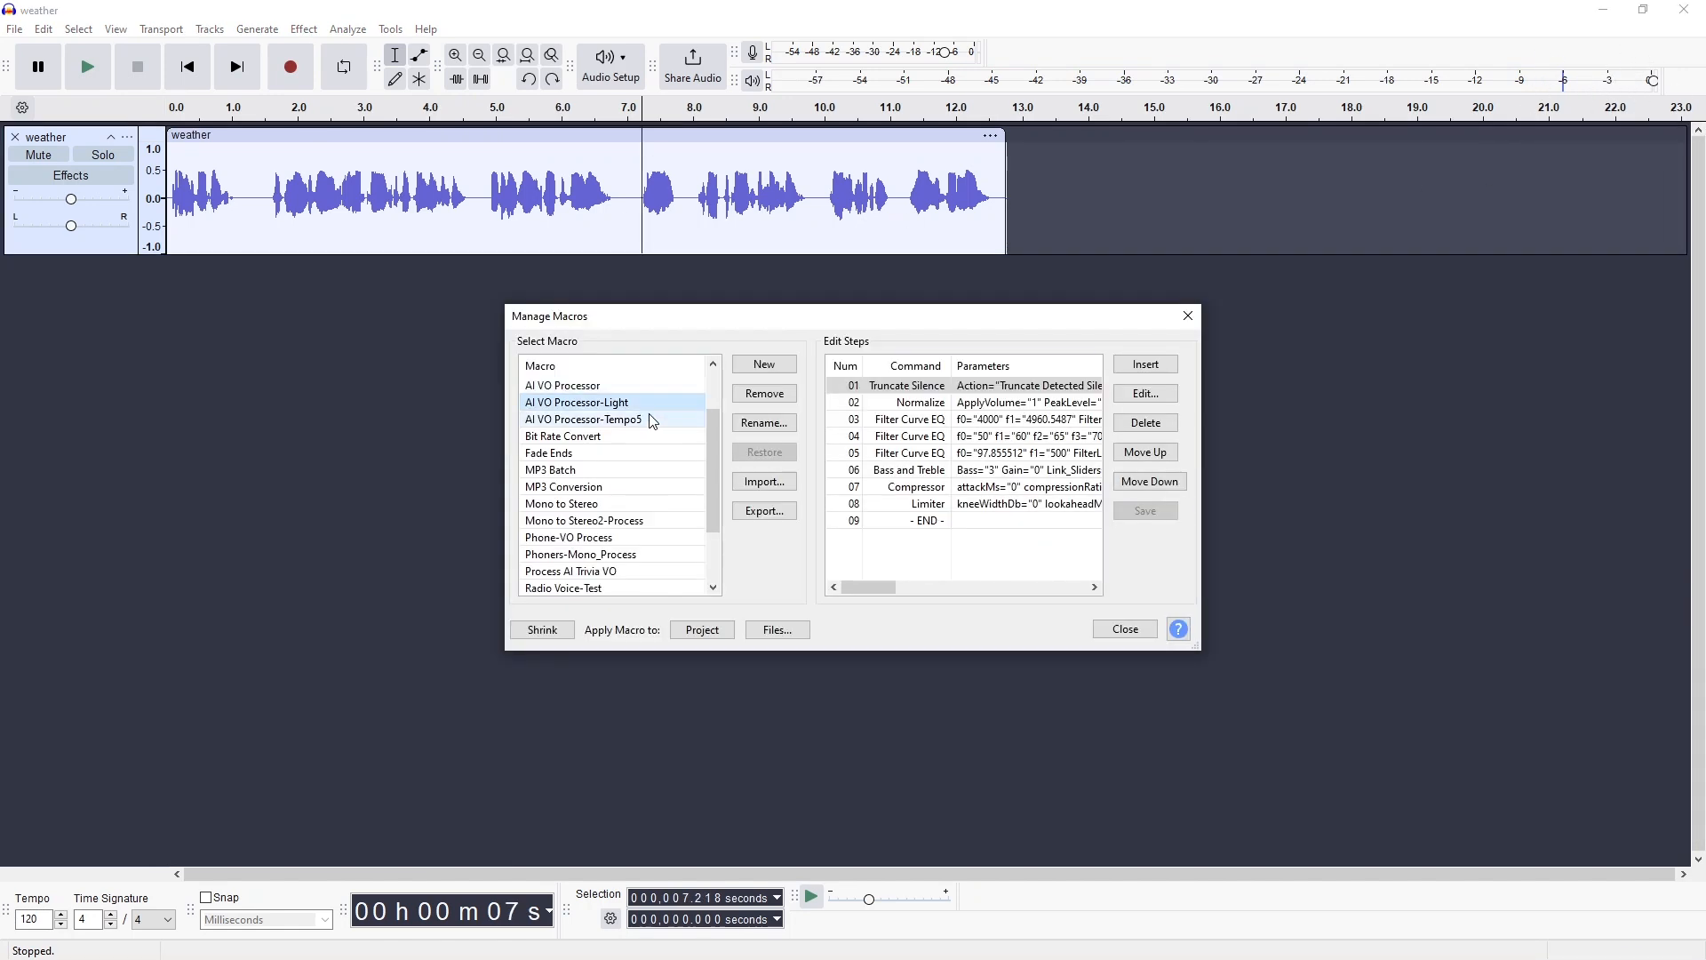
left_click(653, 418)
left_click(369, 313)
Compare the AI VO Processor macros, apply AI VO Processor-Tempo5 to the clip, and zoom in
left_click(378, 350)
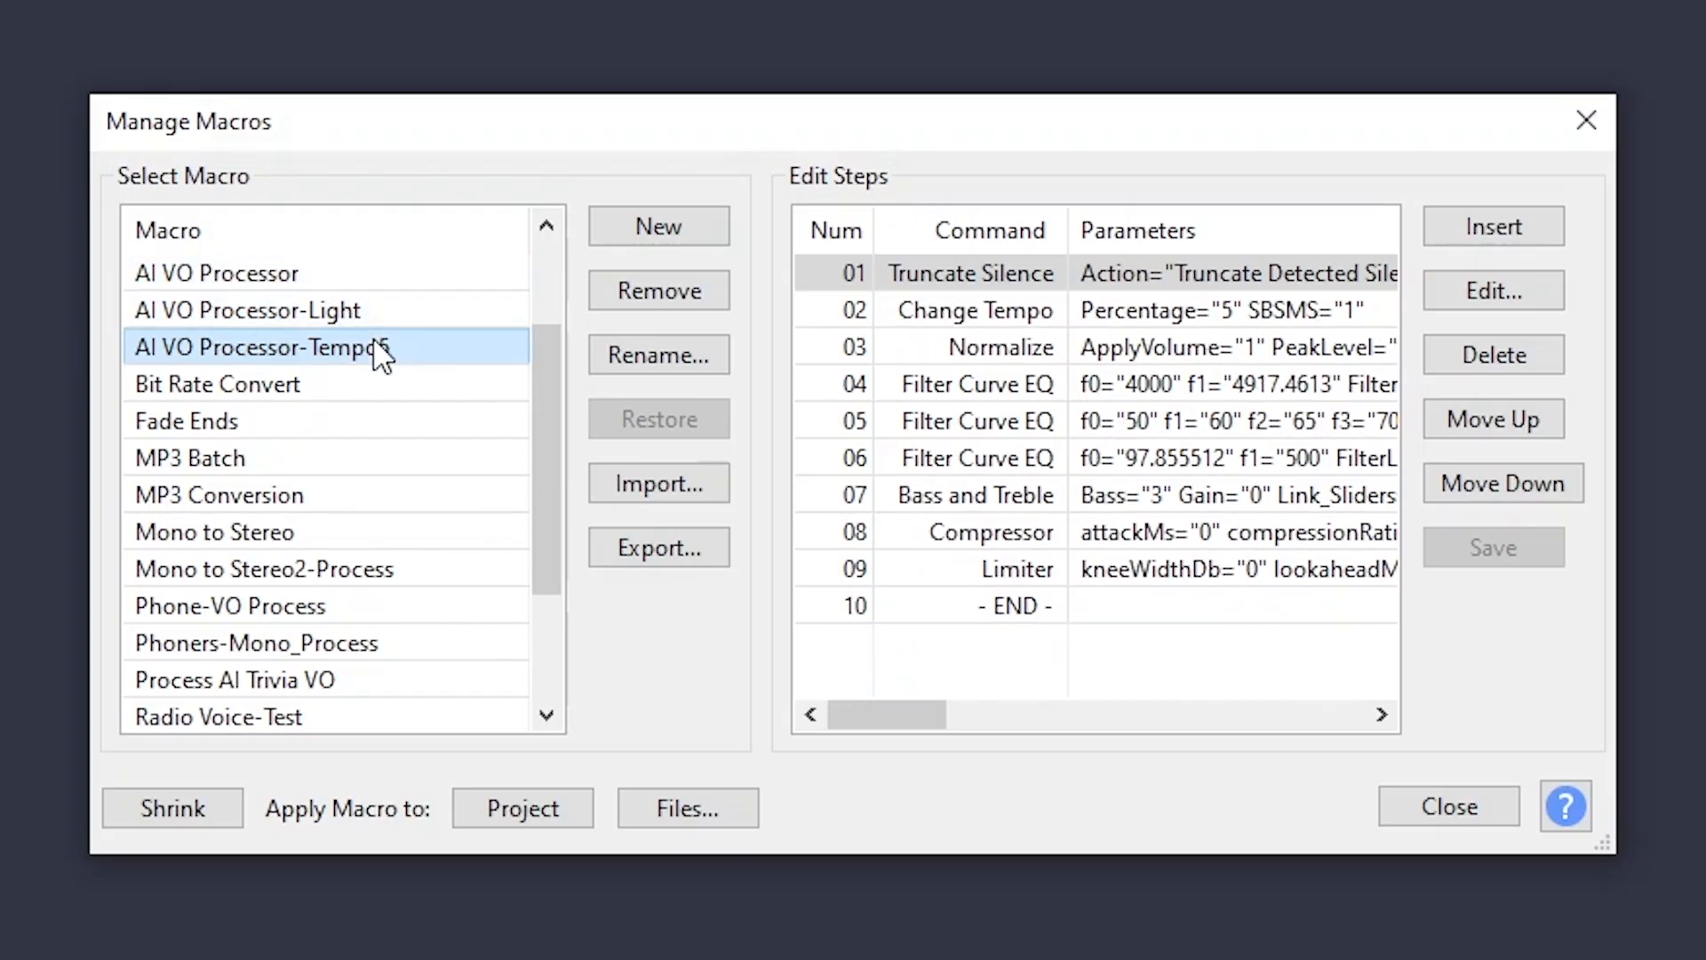
left_click(365, 275)
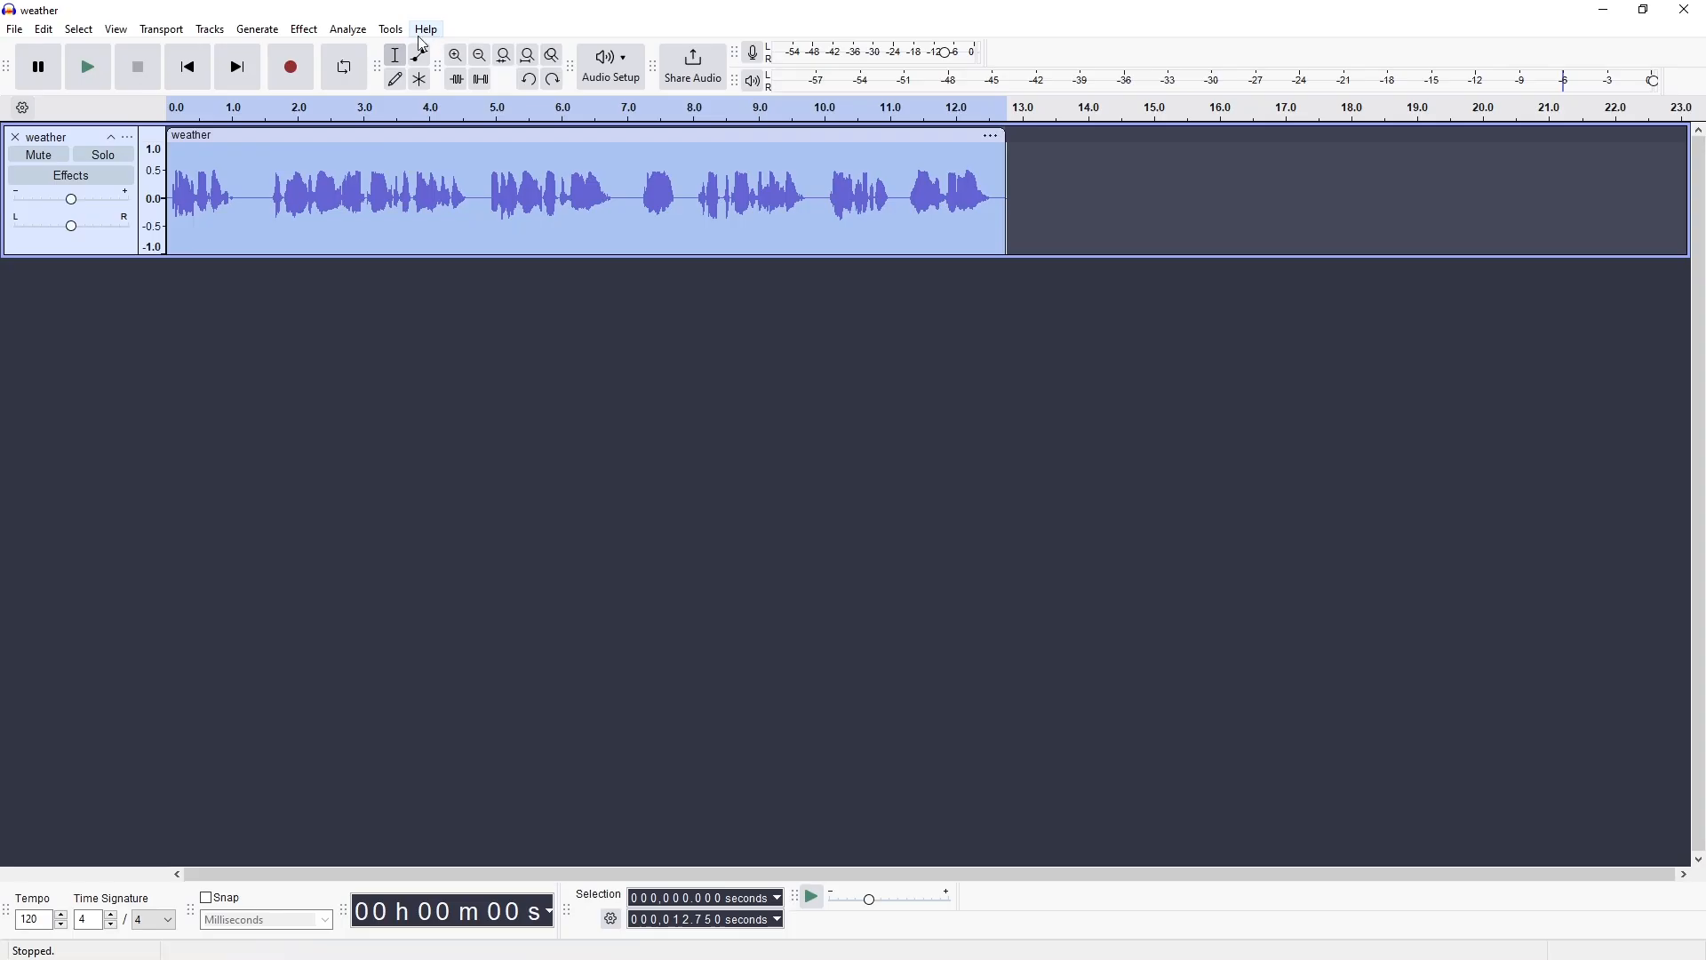
left_click(391, 29)
mouse_move(435, 96)
left_click(732, 238)
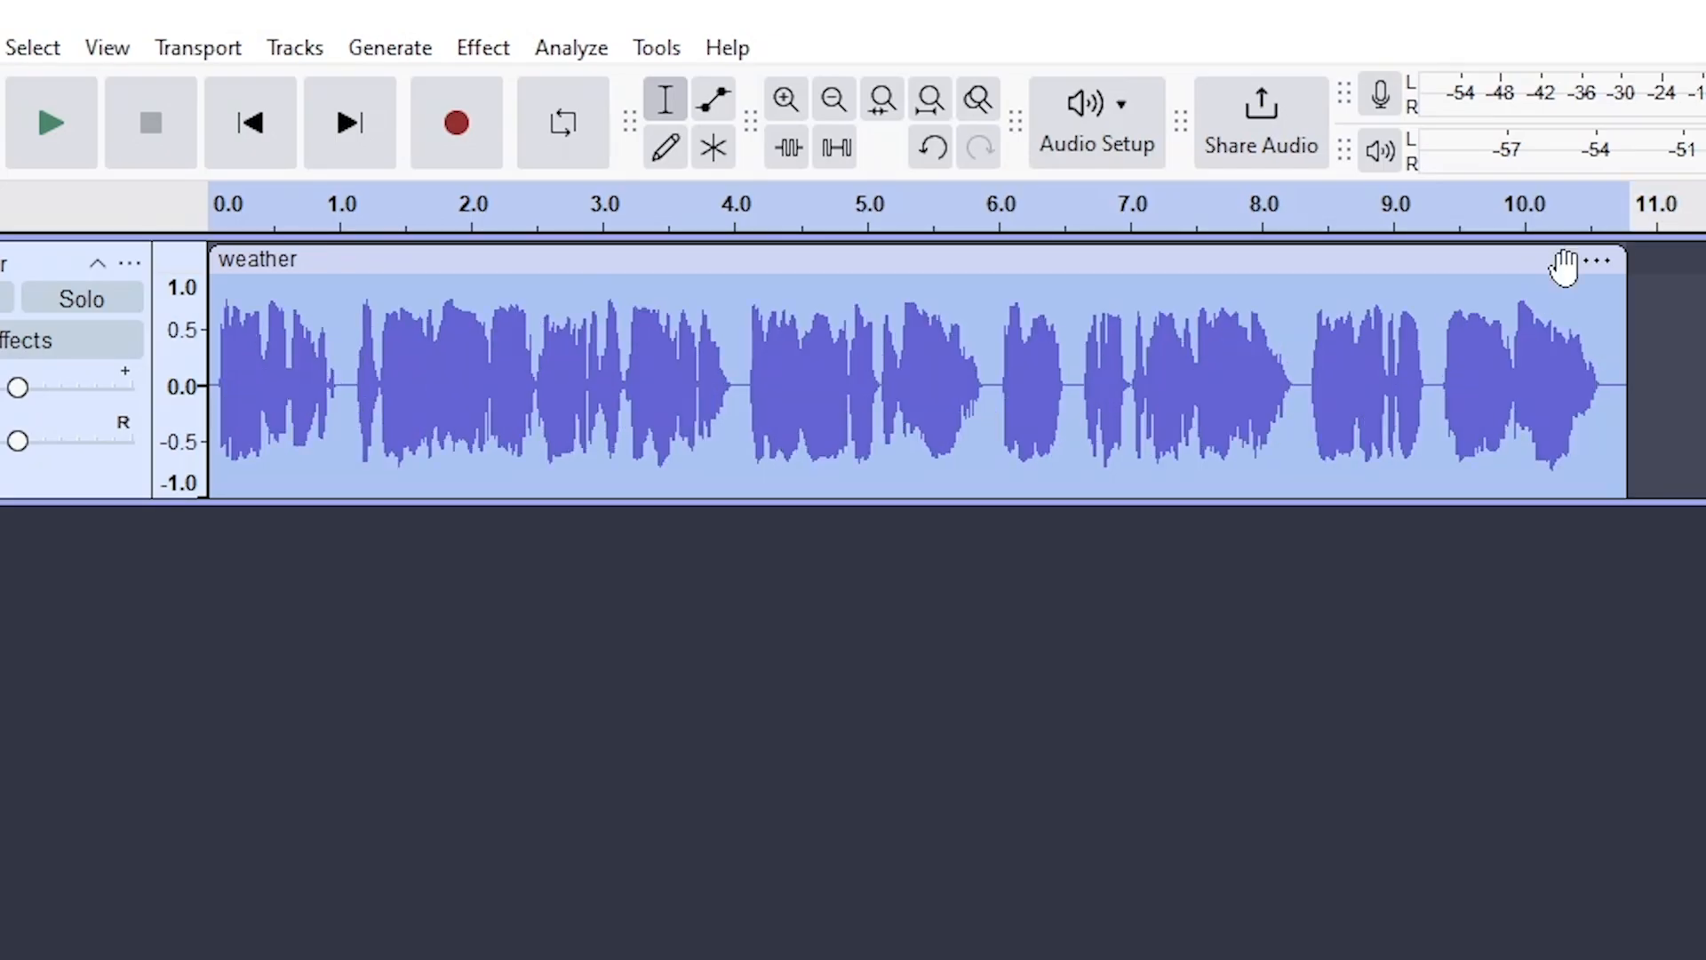
left_click(1676, 418)
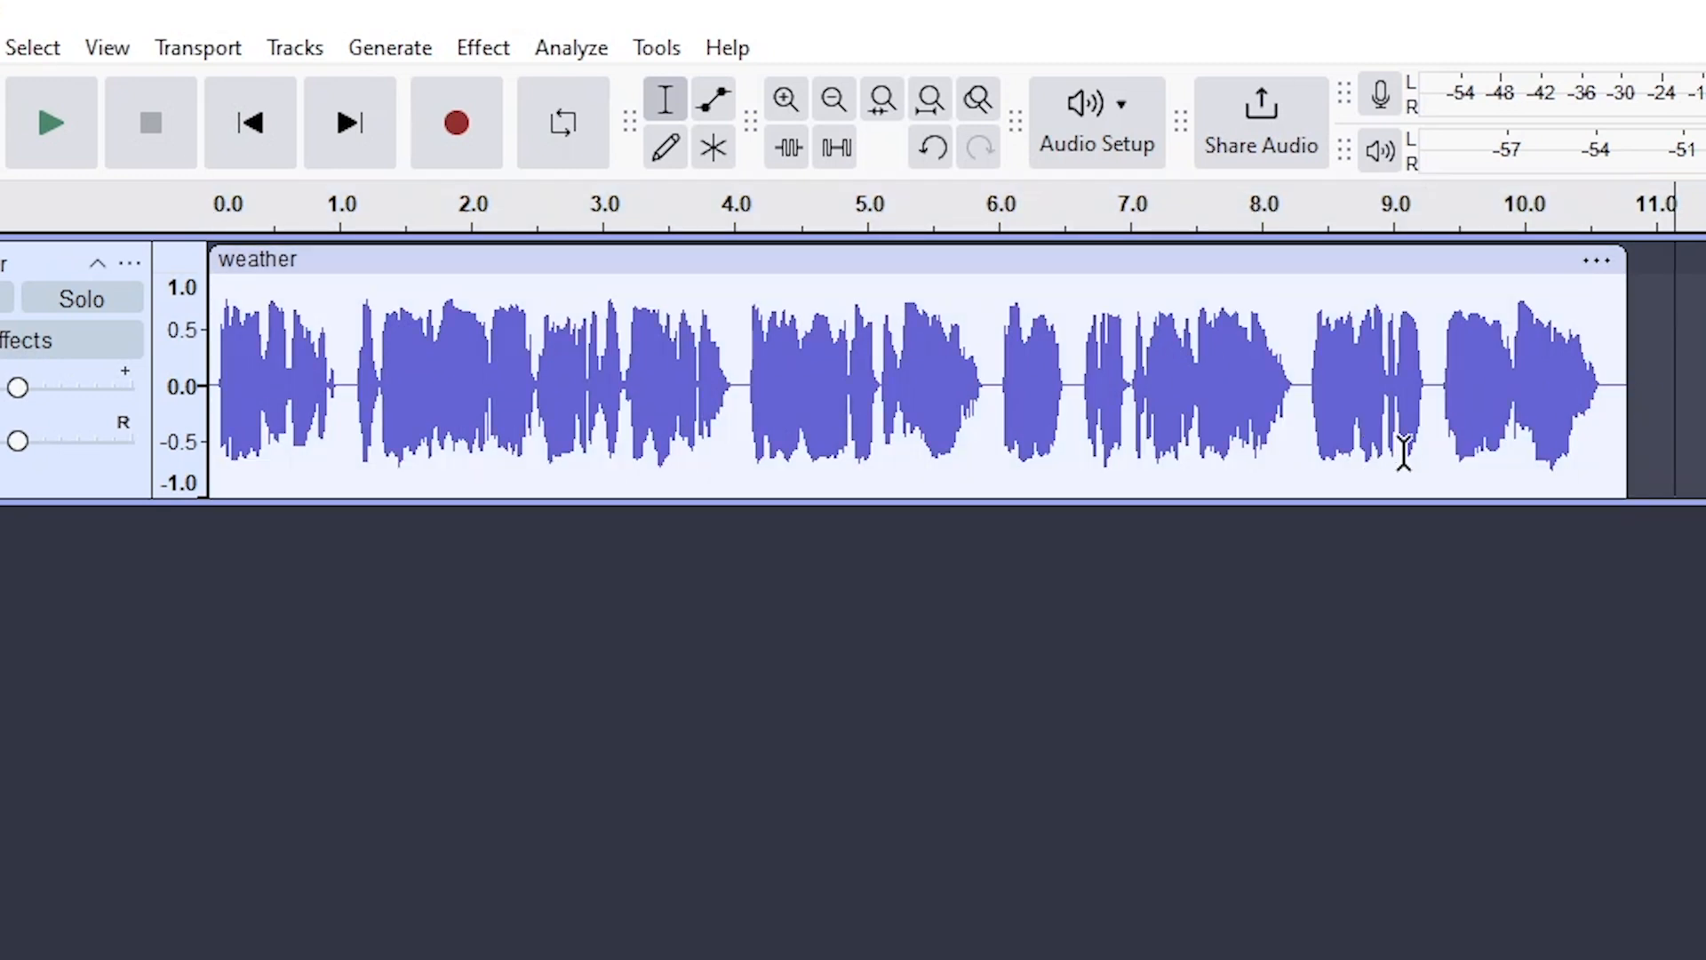
key("ctrl+1")
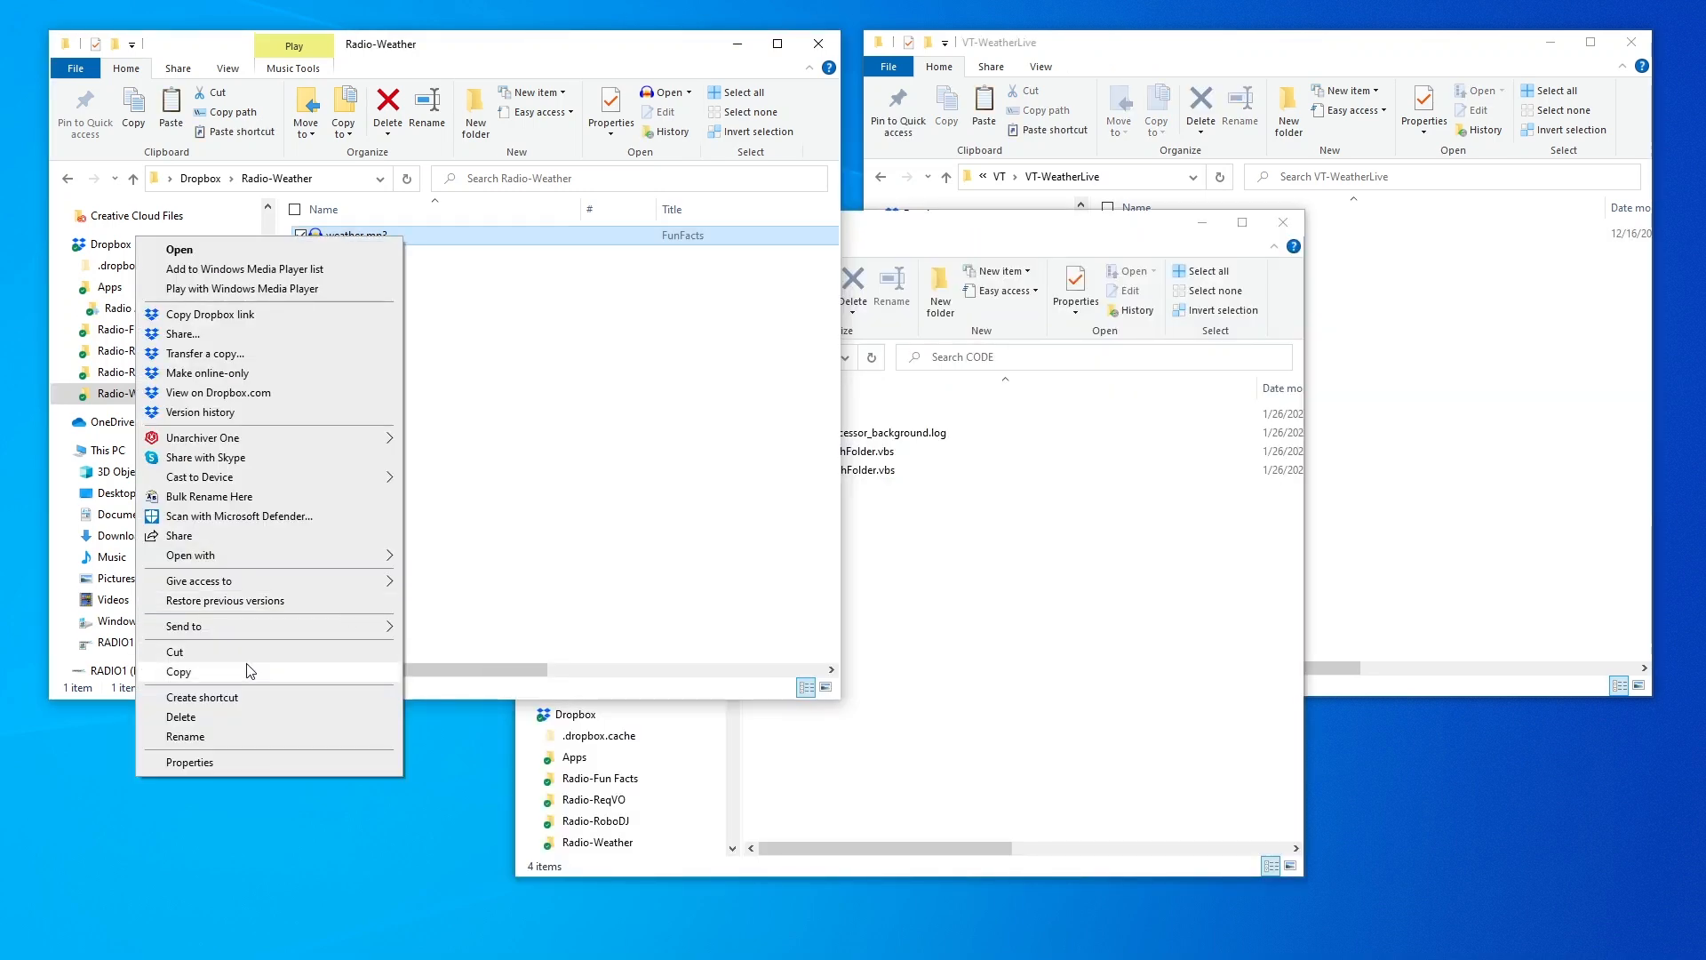
Launch RUN_WatchFolder.vbs from CODE and check the now-empty Radio-Weather folder
key("Escape")
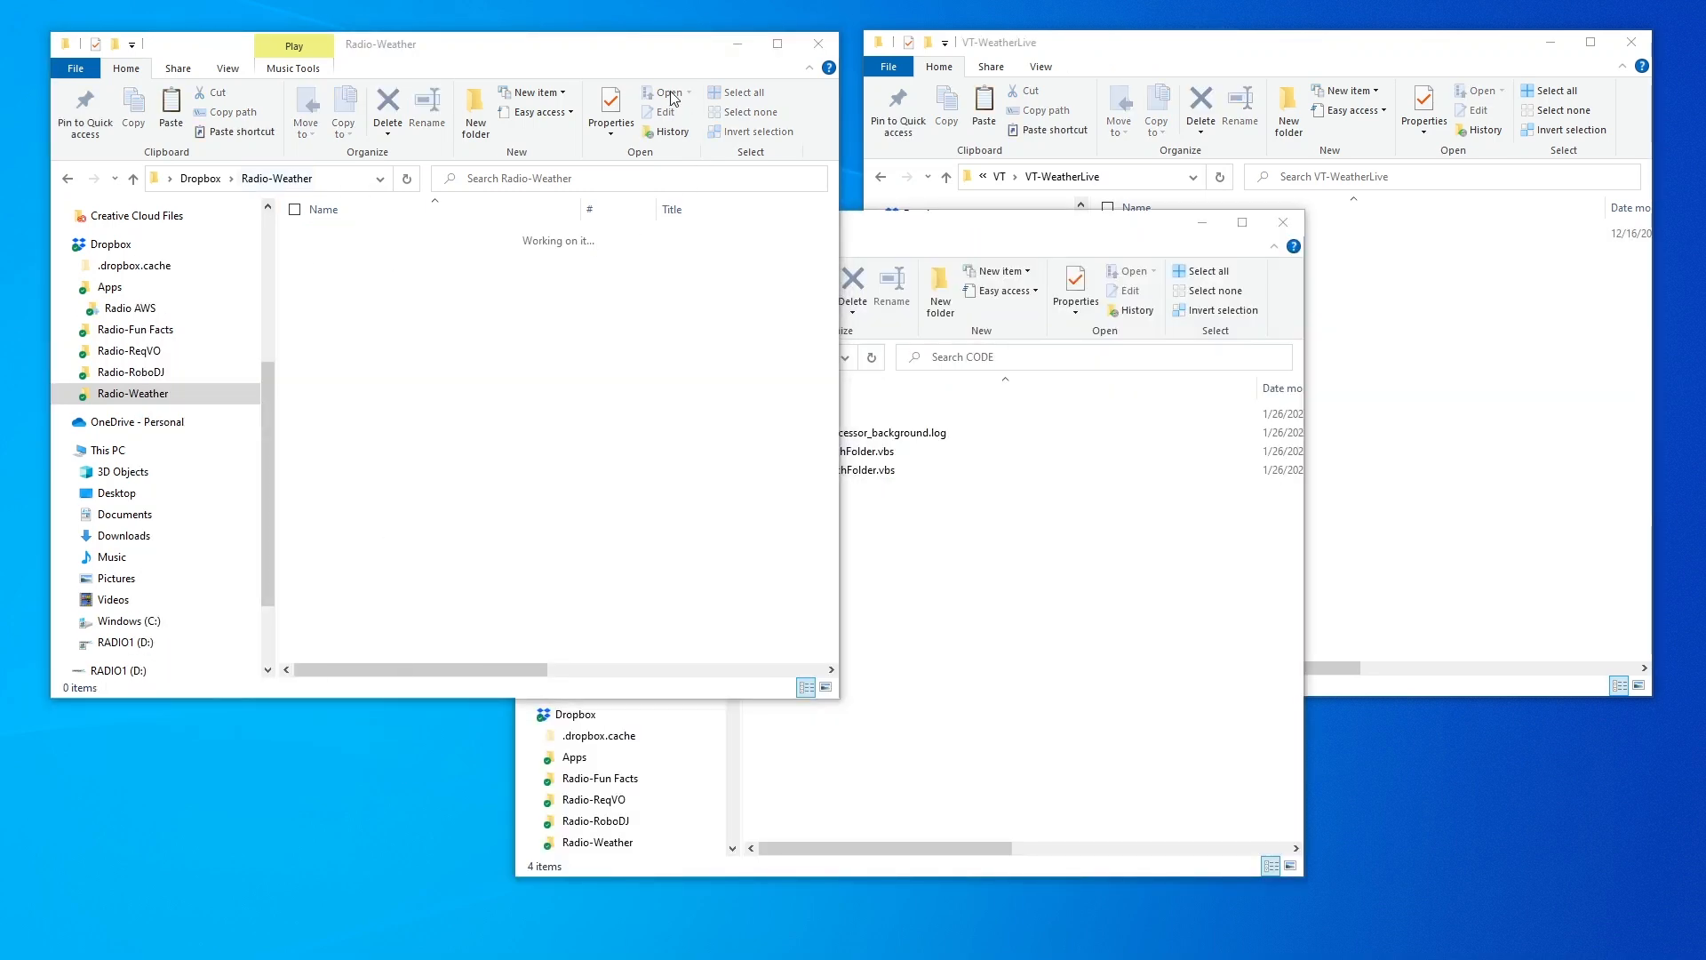
left_click(711, 589)
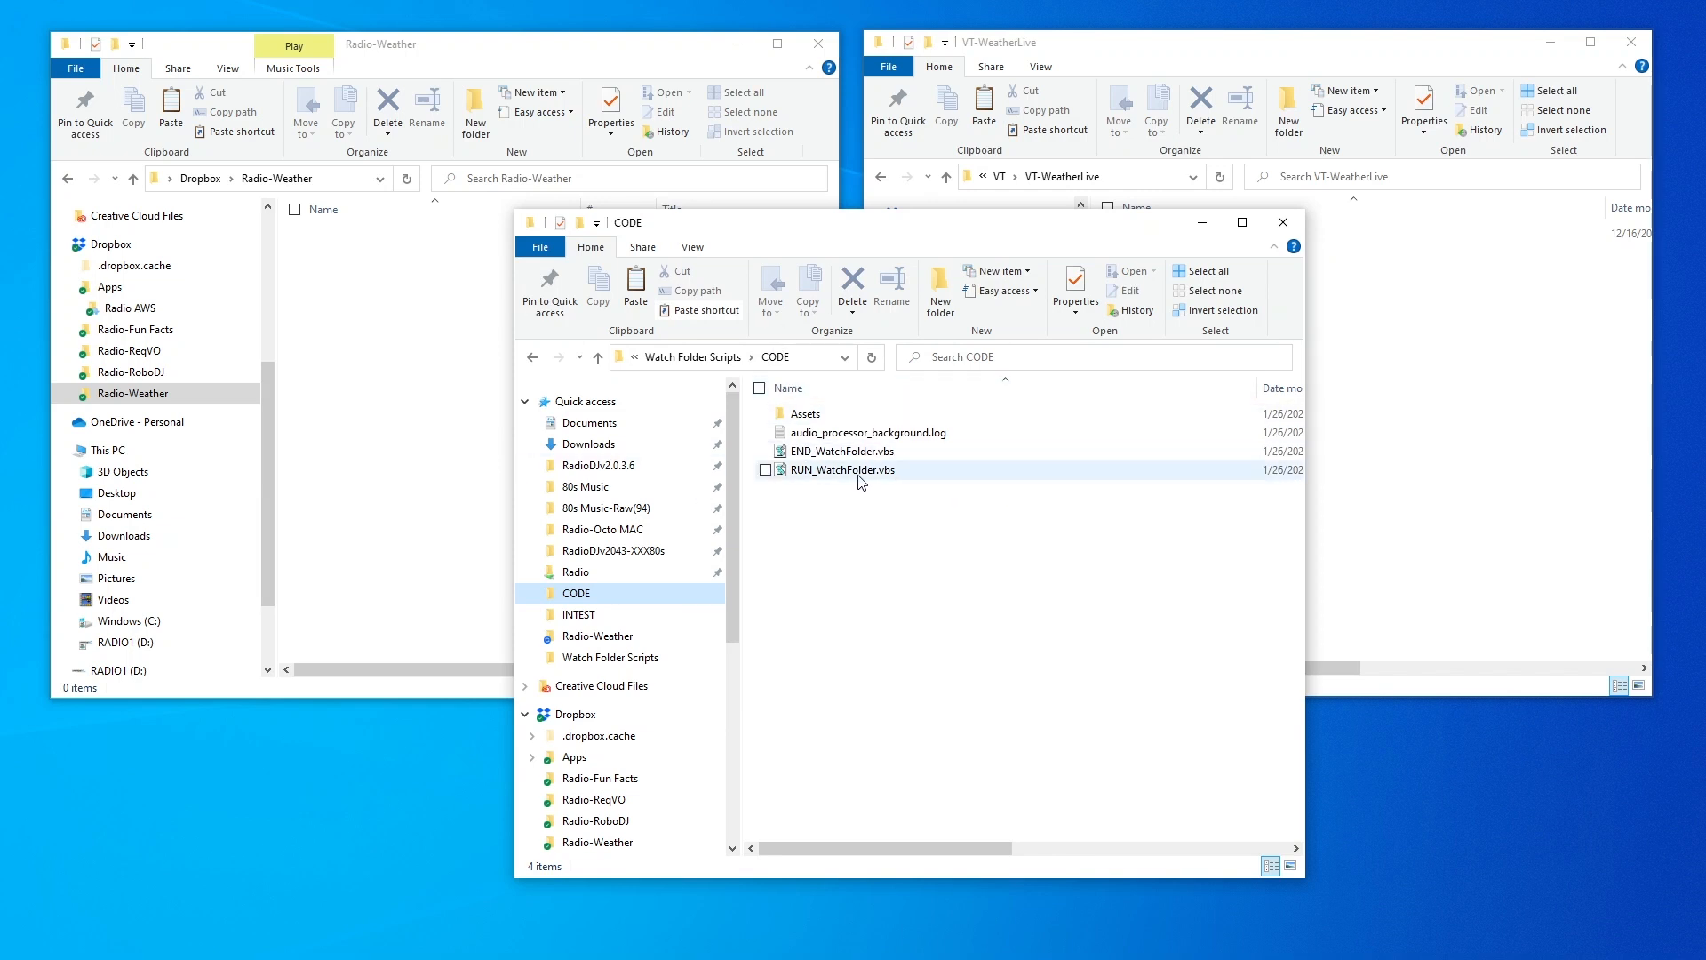
left_click(1039, 471)
double_click(783, 470)
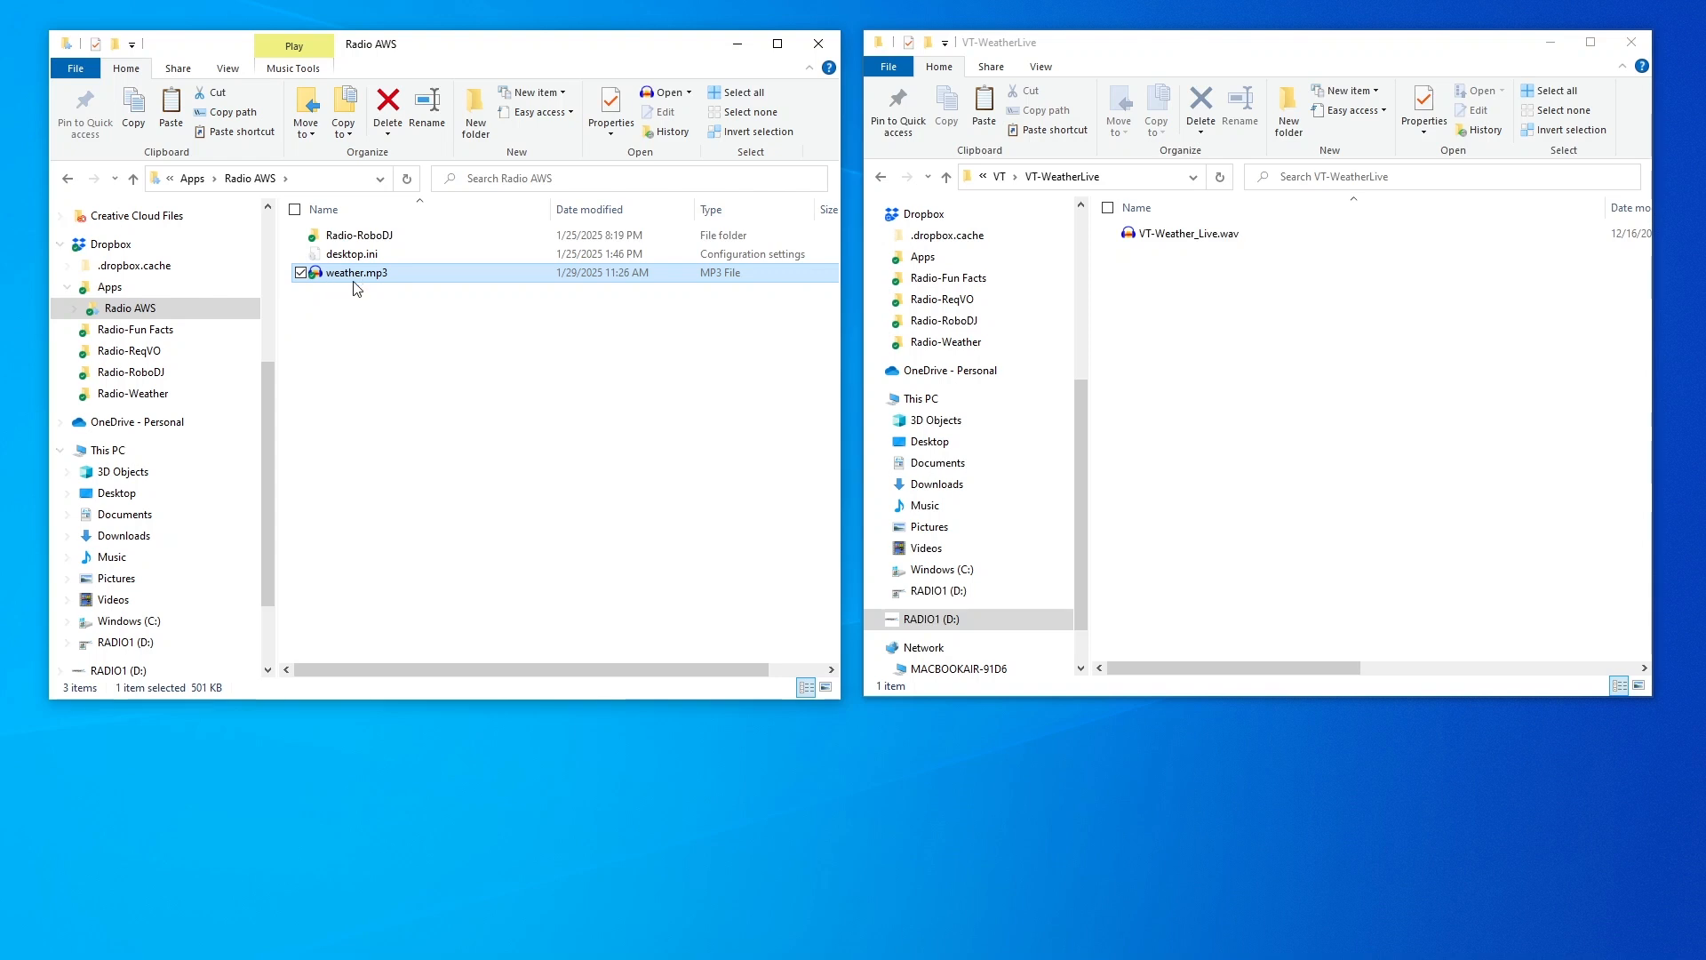
left_click(133, 392)
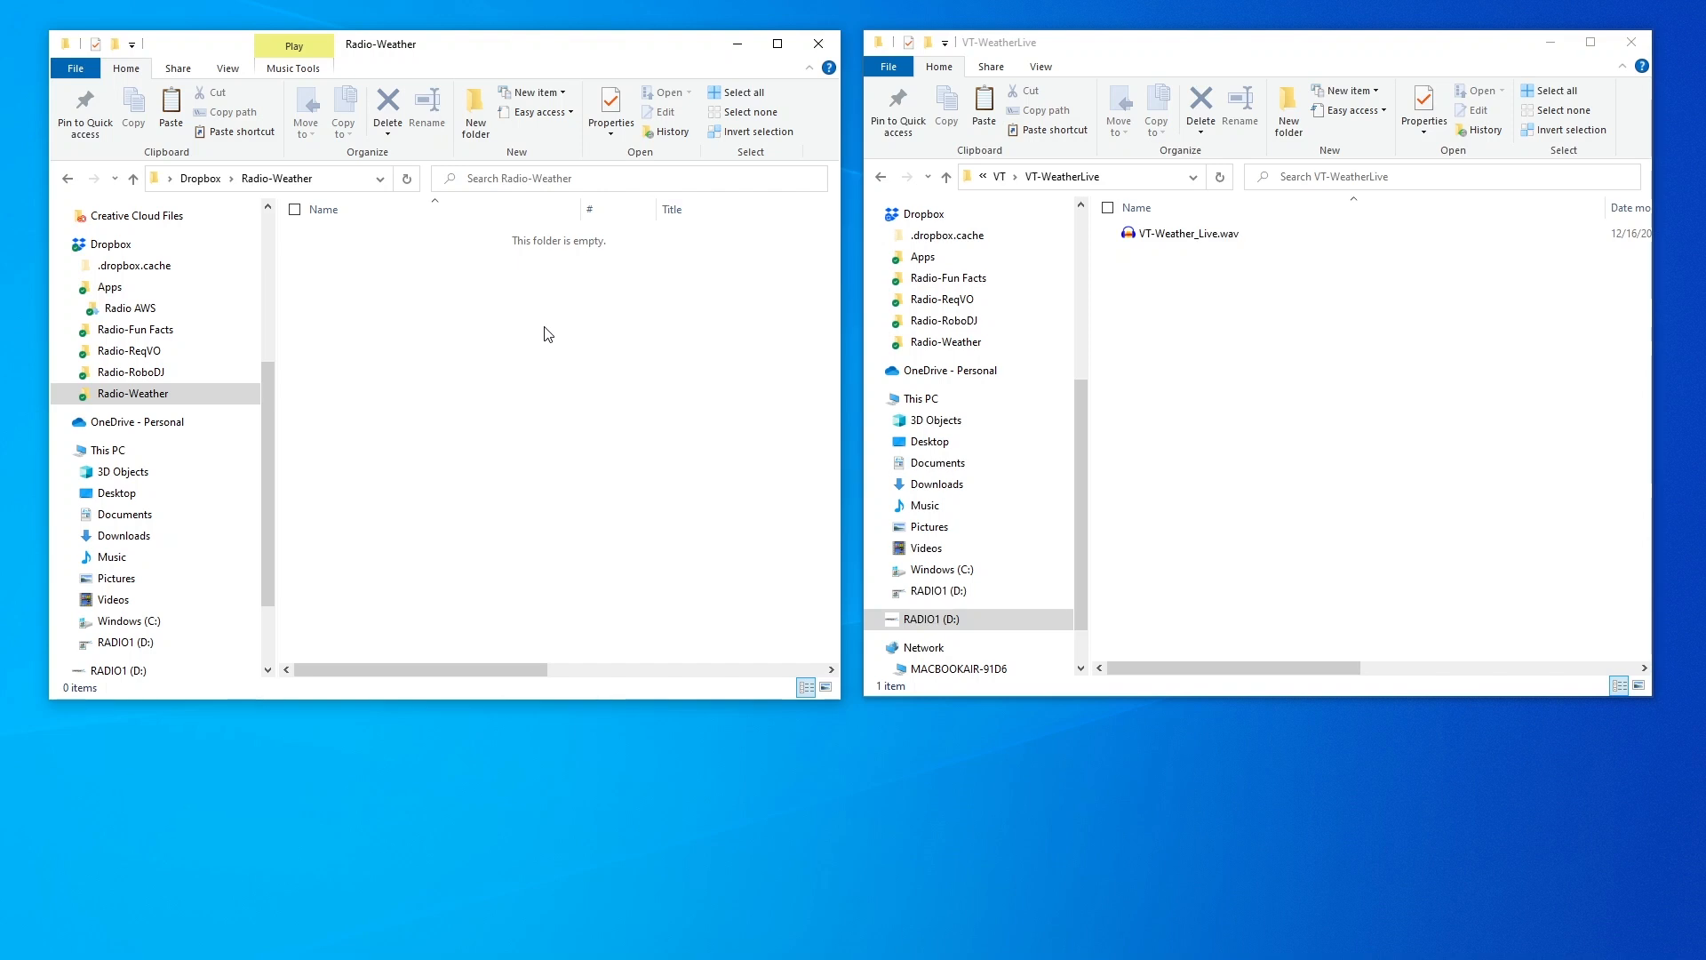
left_click(1177, 236)
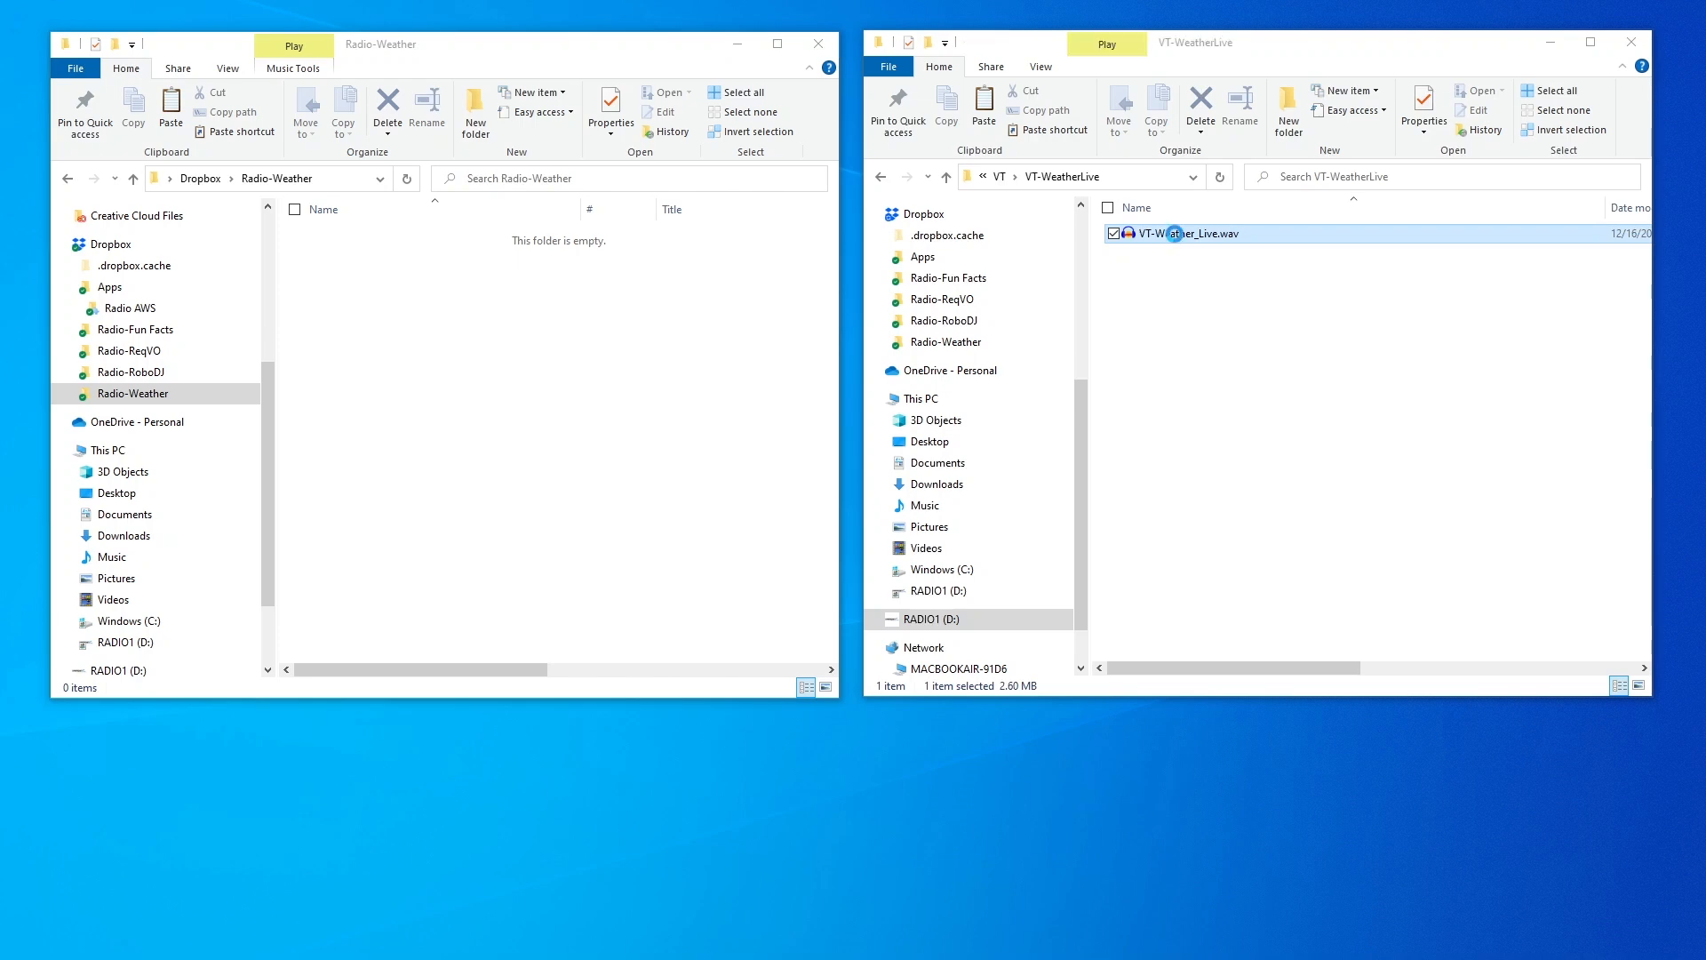
Check VT-Weather_Live.wav's properties, then paste weather.mp3 into the Radio-Weather folder
right_click(1178, 240)
left_click(1015, 623)
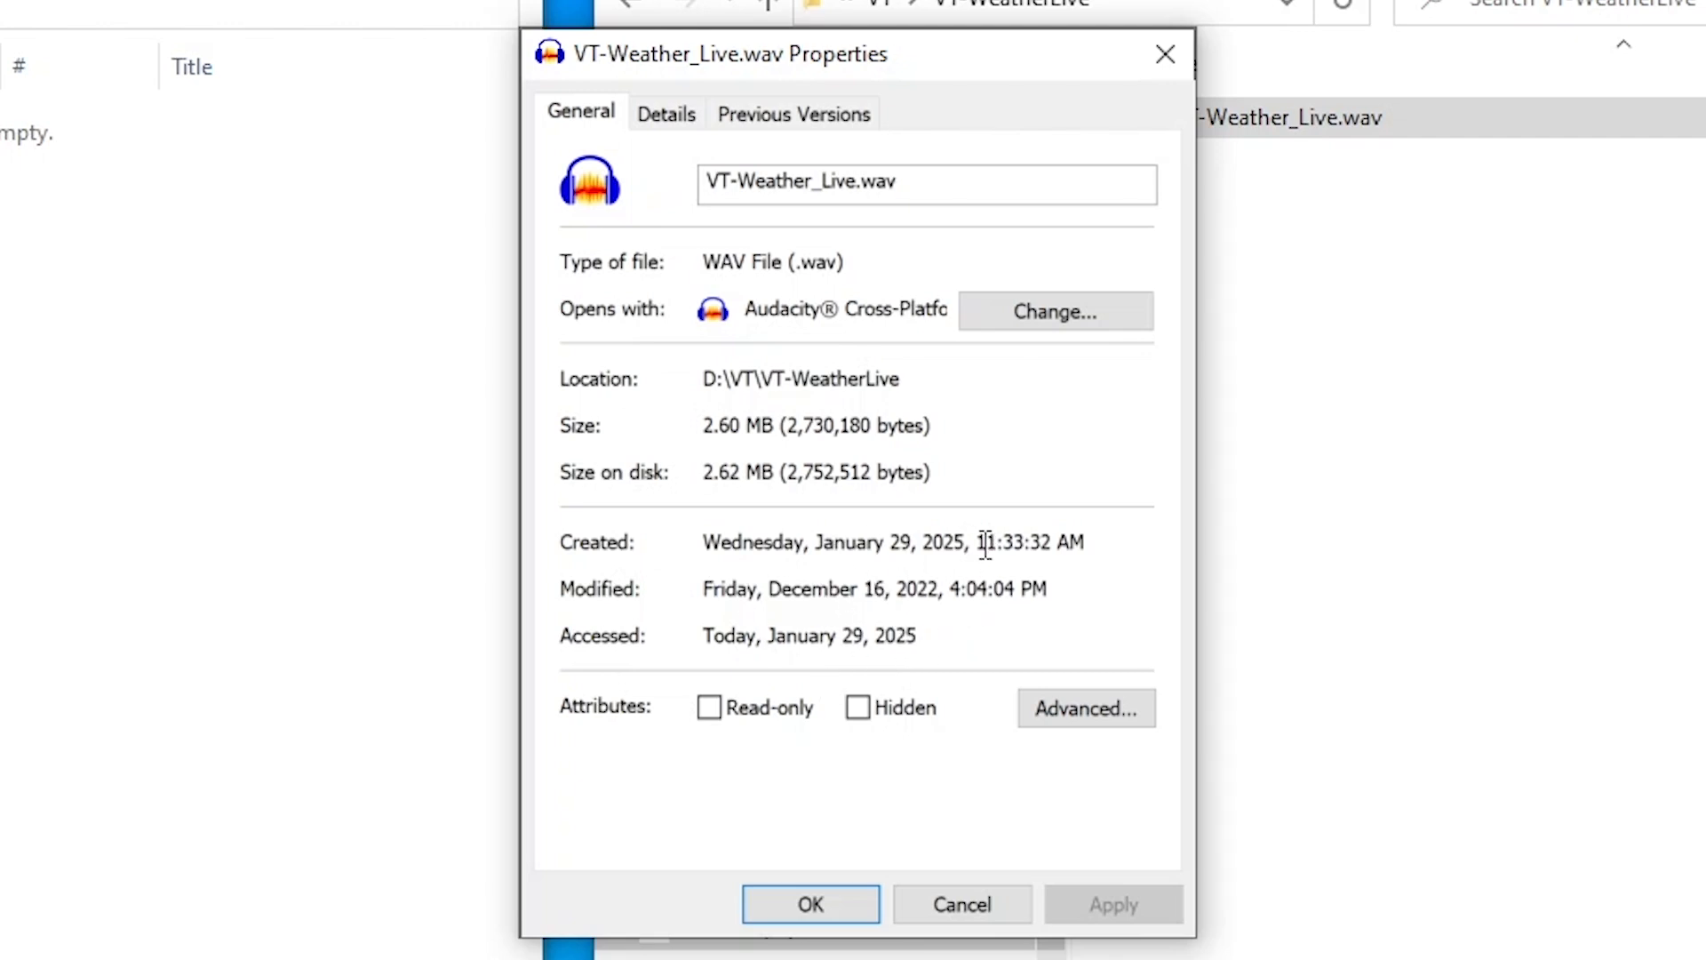
left_click(989, 903)
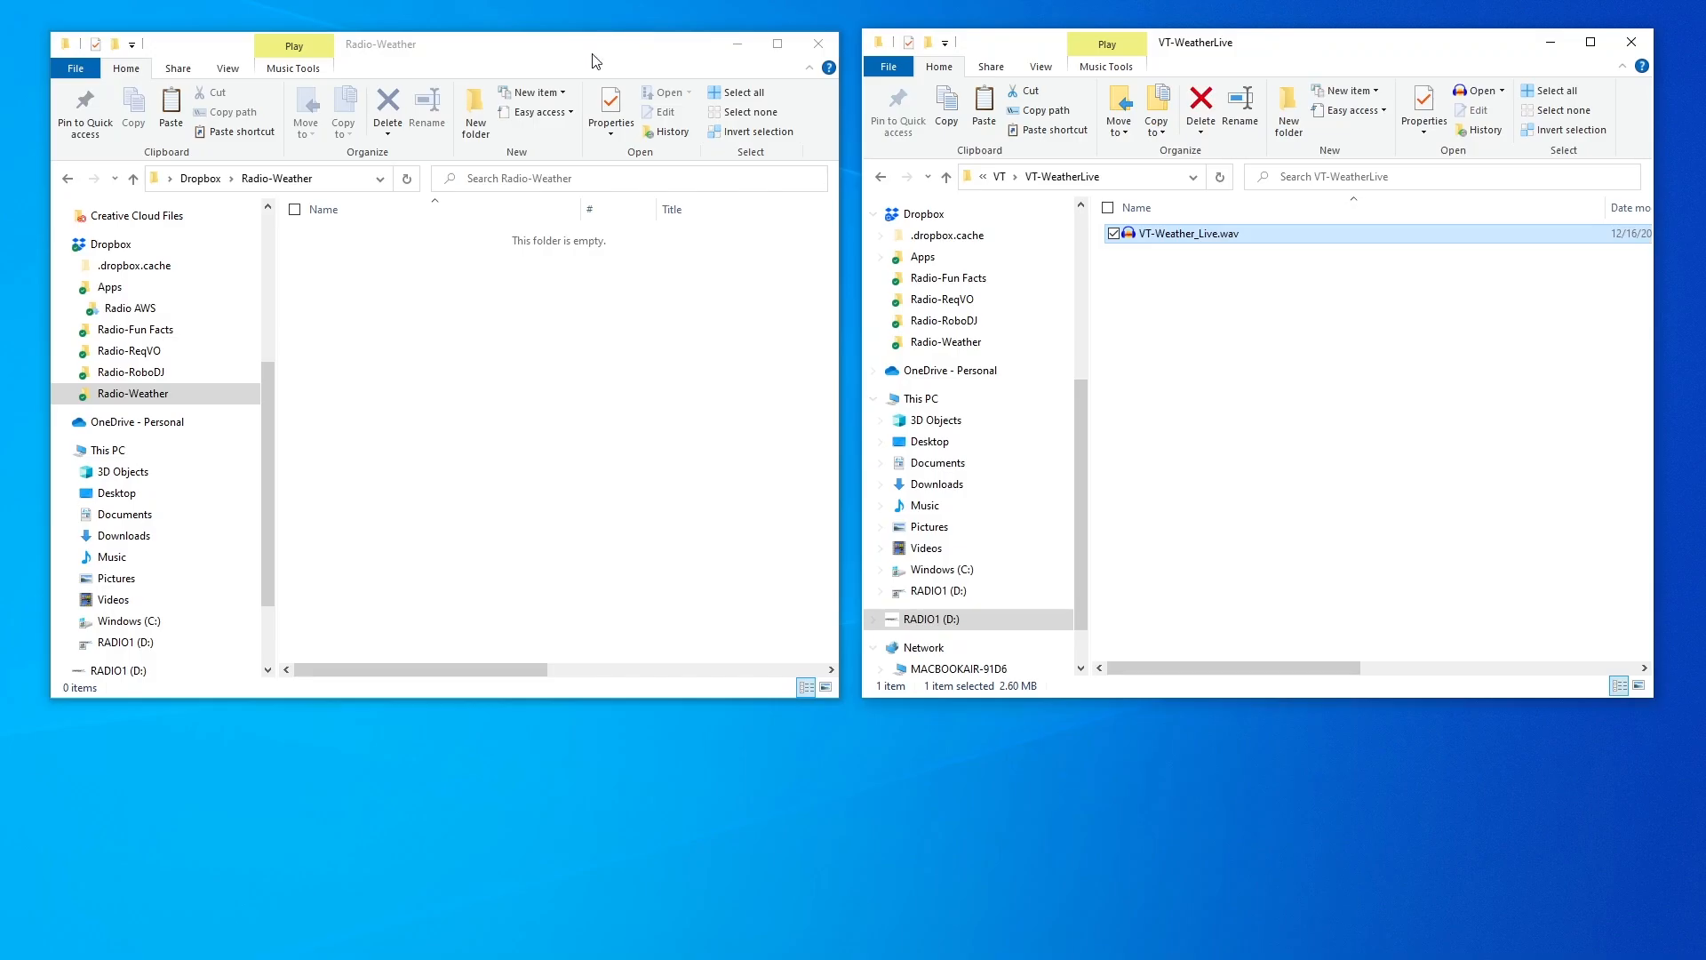
left_click(504, 291)
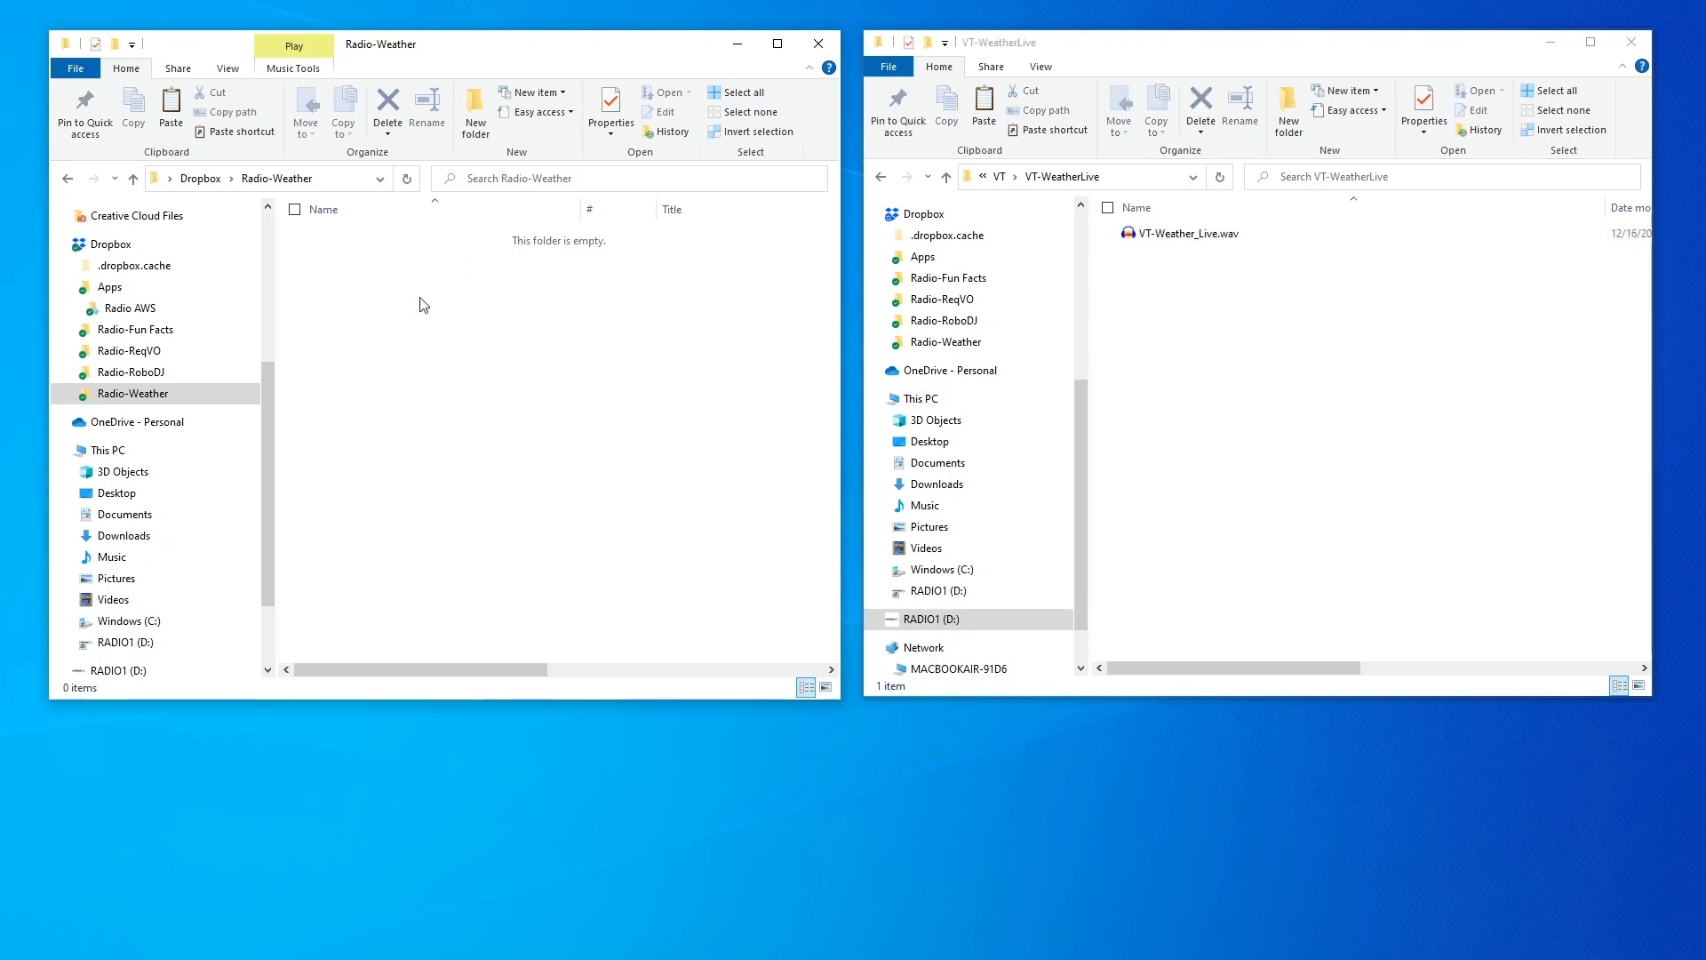
key("ctrl+v")
Confirm the regenerated WAV's 12:13:10 modified time, then play it in Audacity
left_click(1125, 57)
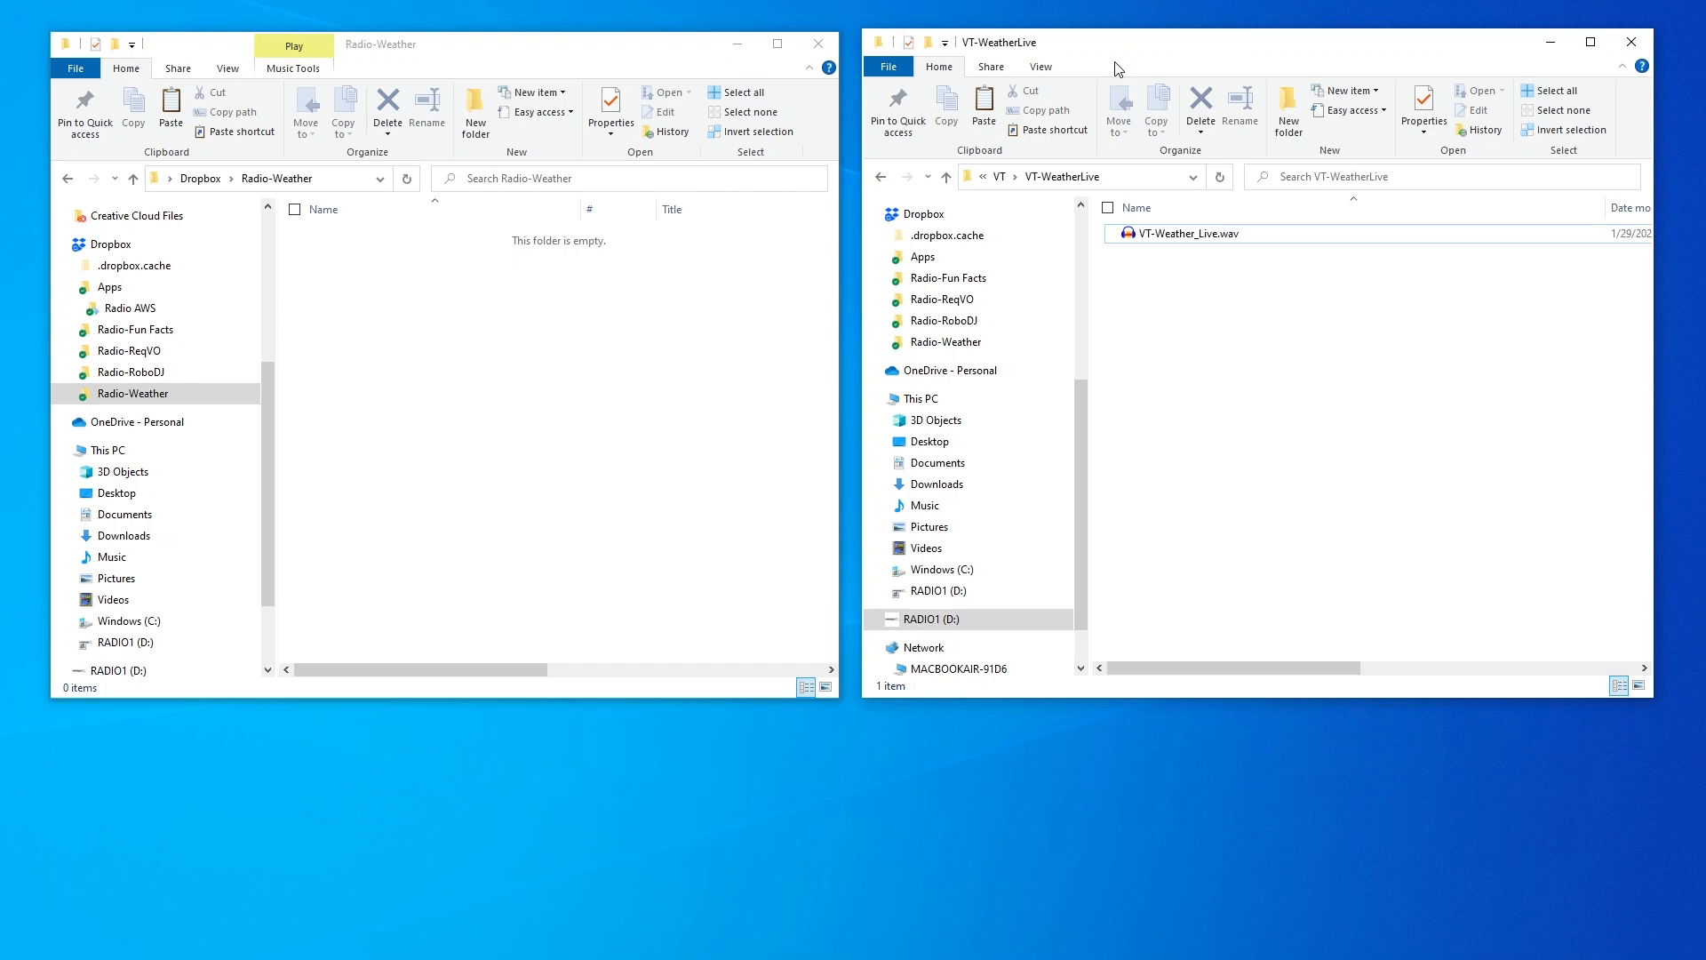
mouse_move(1263, 241)
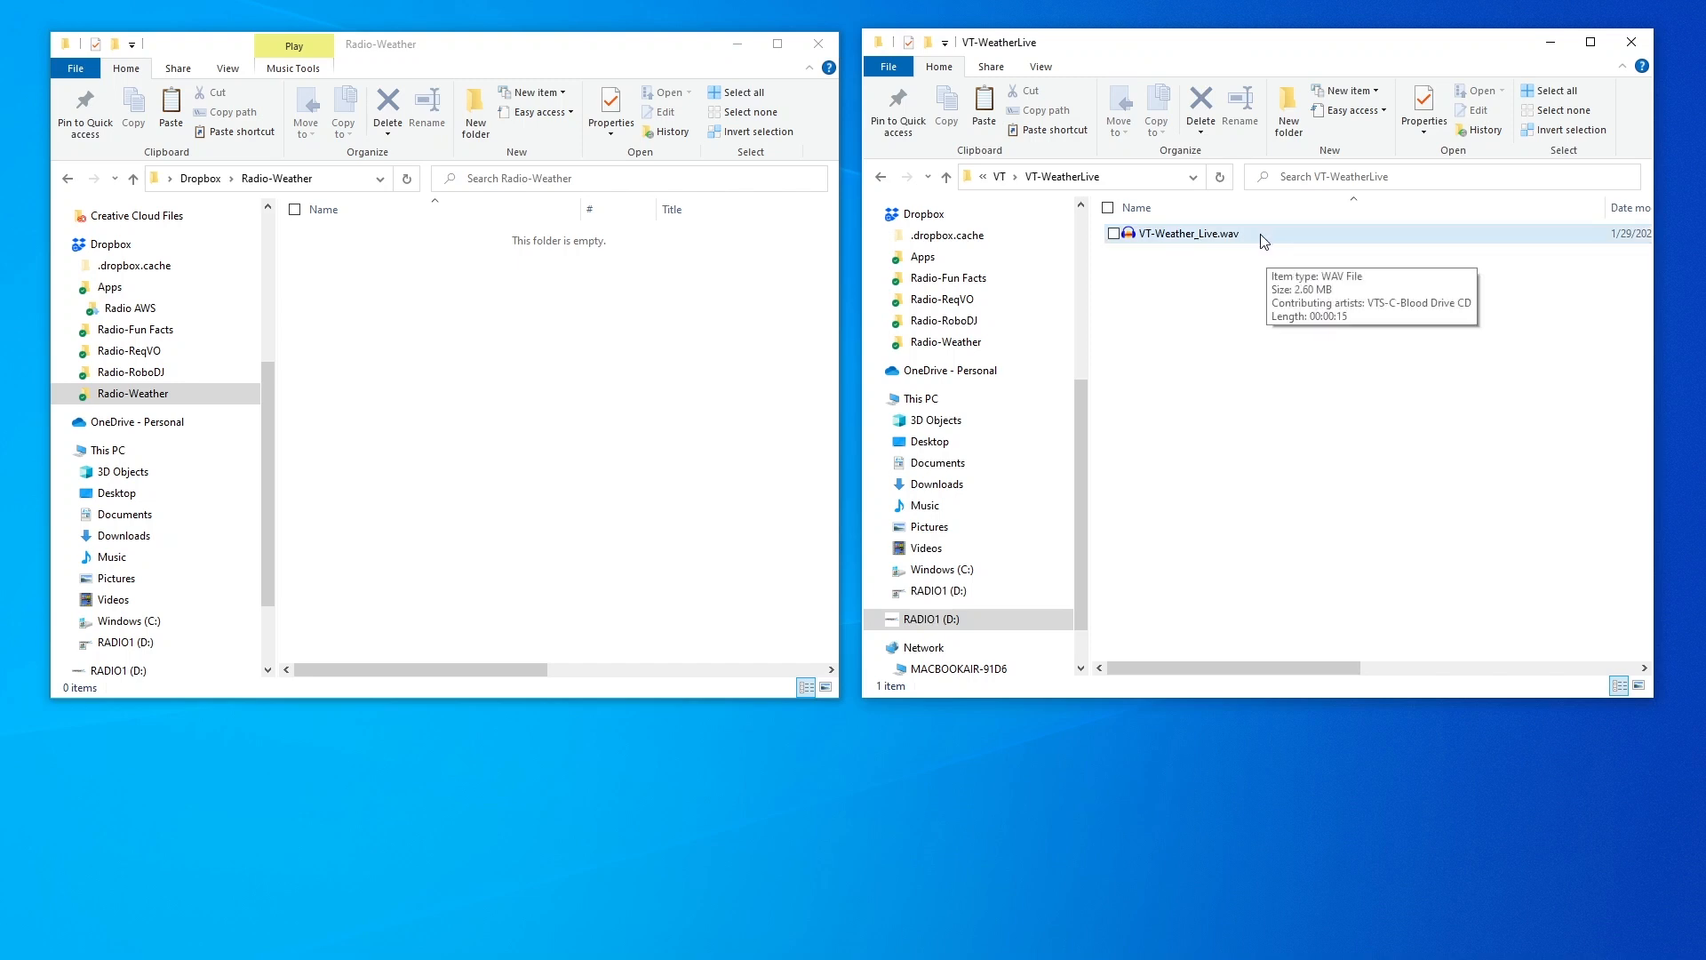
right_click(1260, 235)
left_click(948, 620)
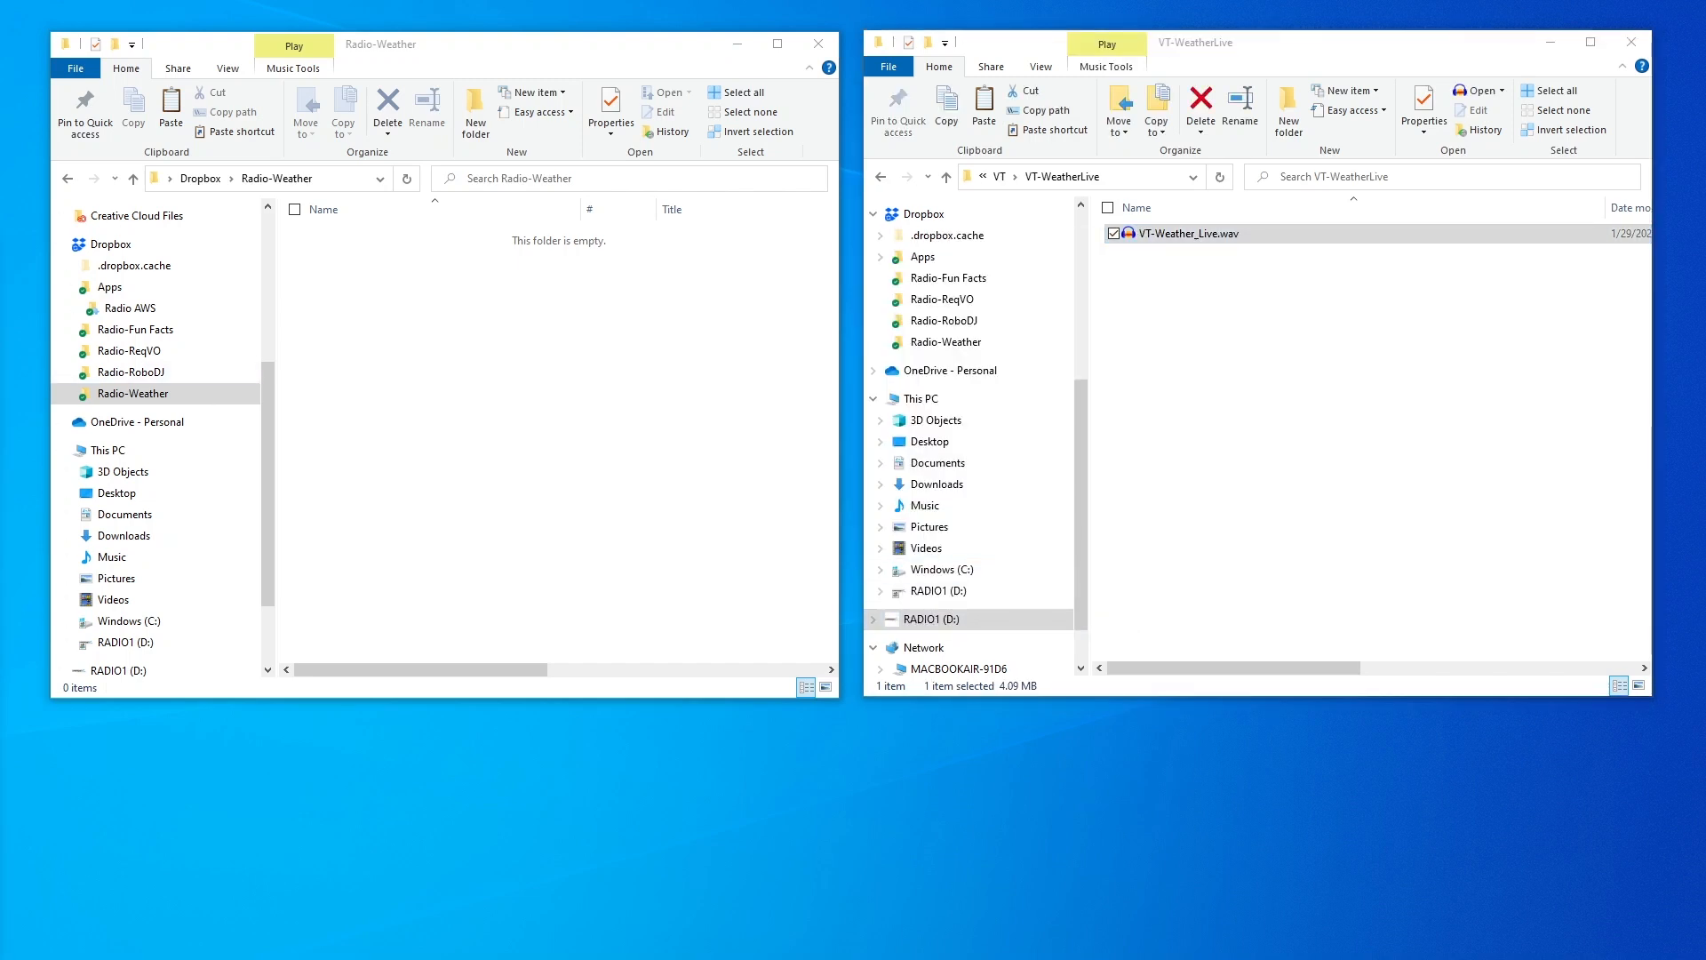
left_click_drag(666, 315, 899, 191)
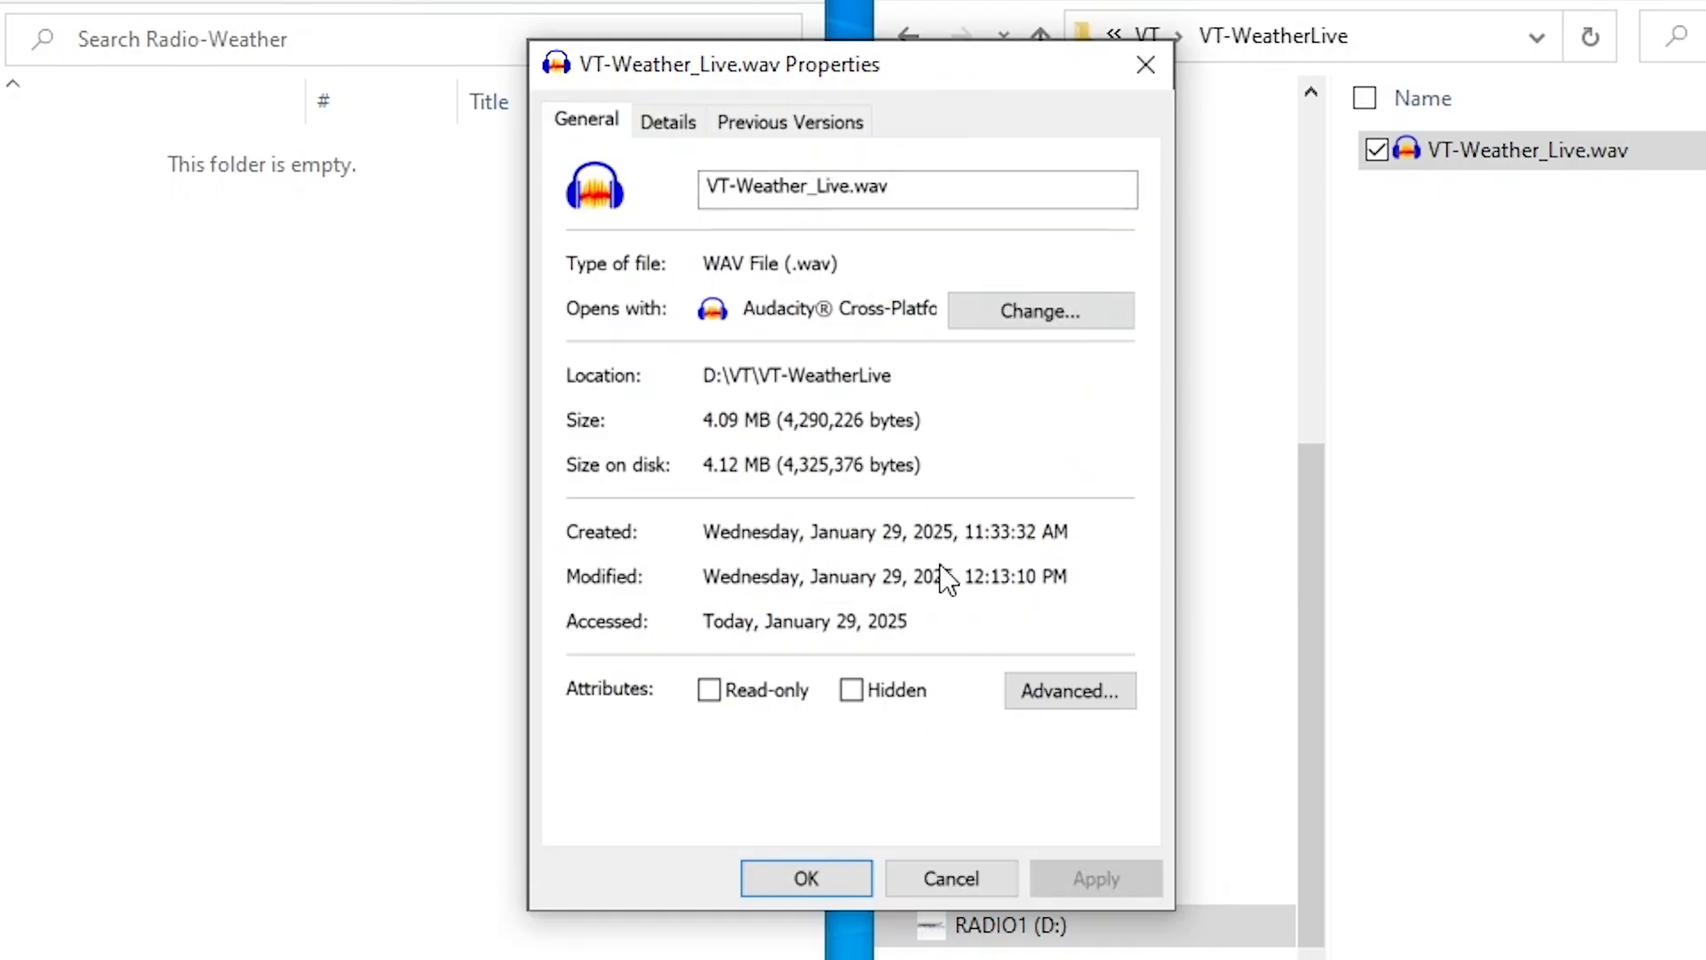
left_click_drag(963, 575, 1036, 588)
left_click(986, 874)
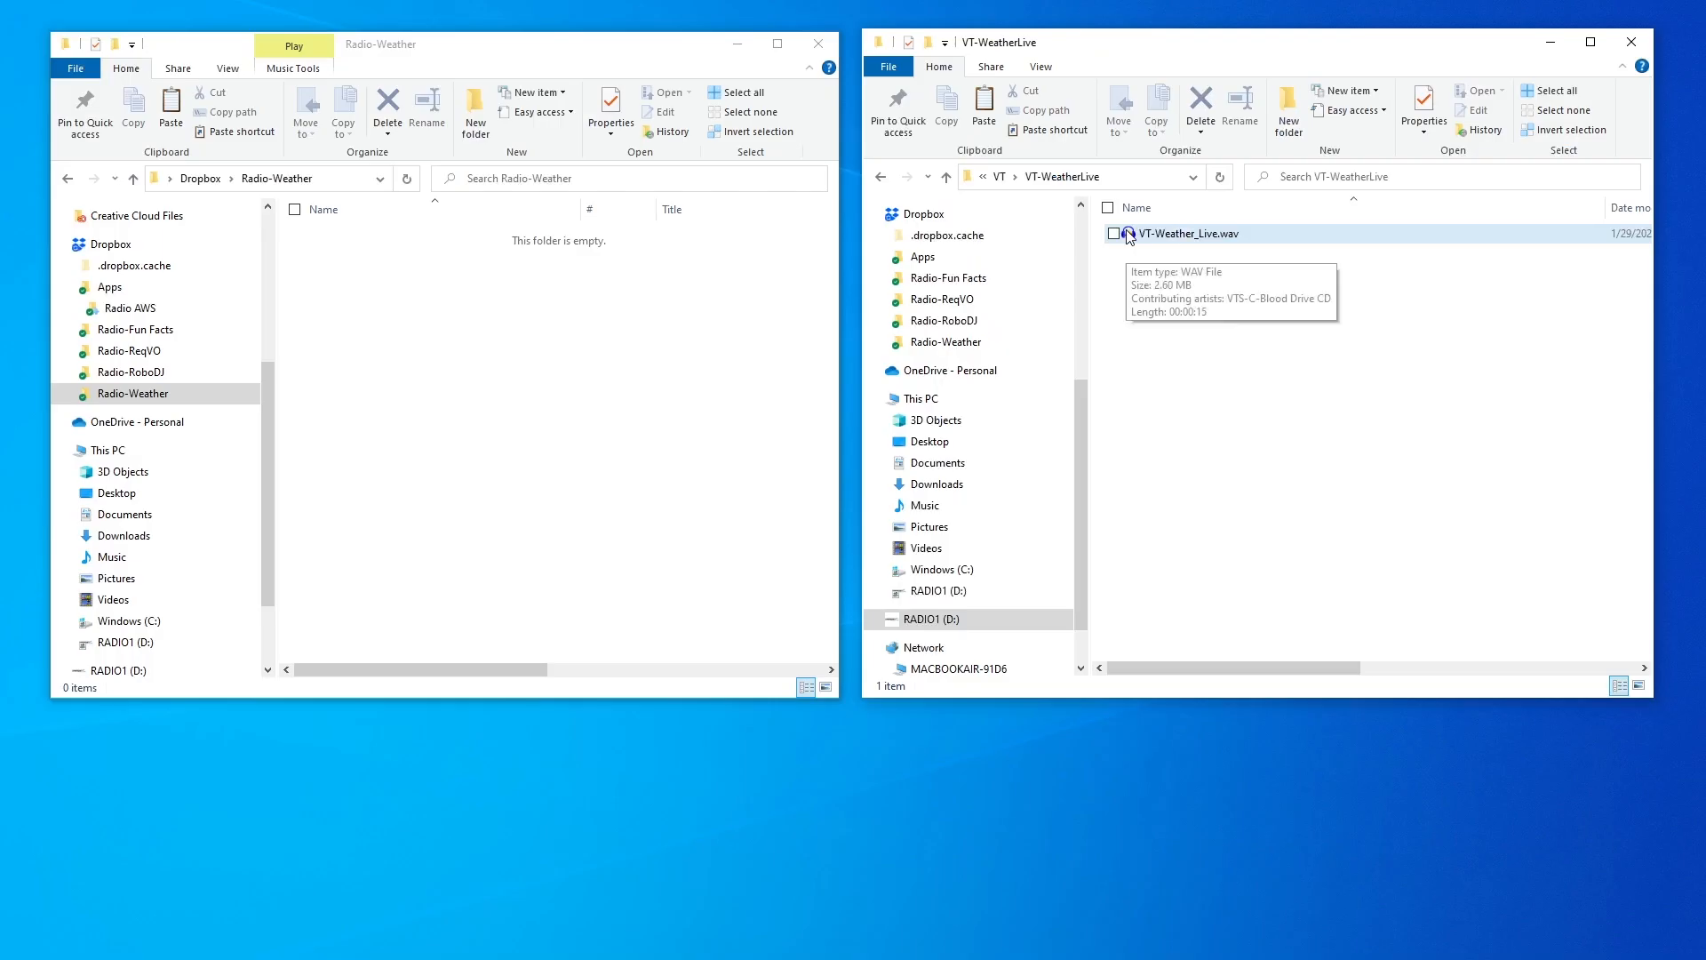
double_click(1400, 148)
left_click(79, 75)
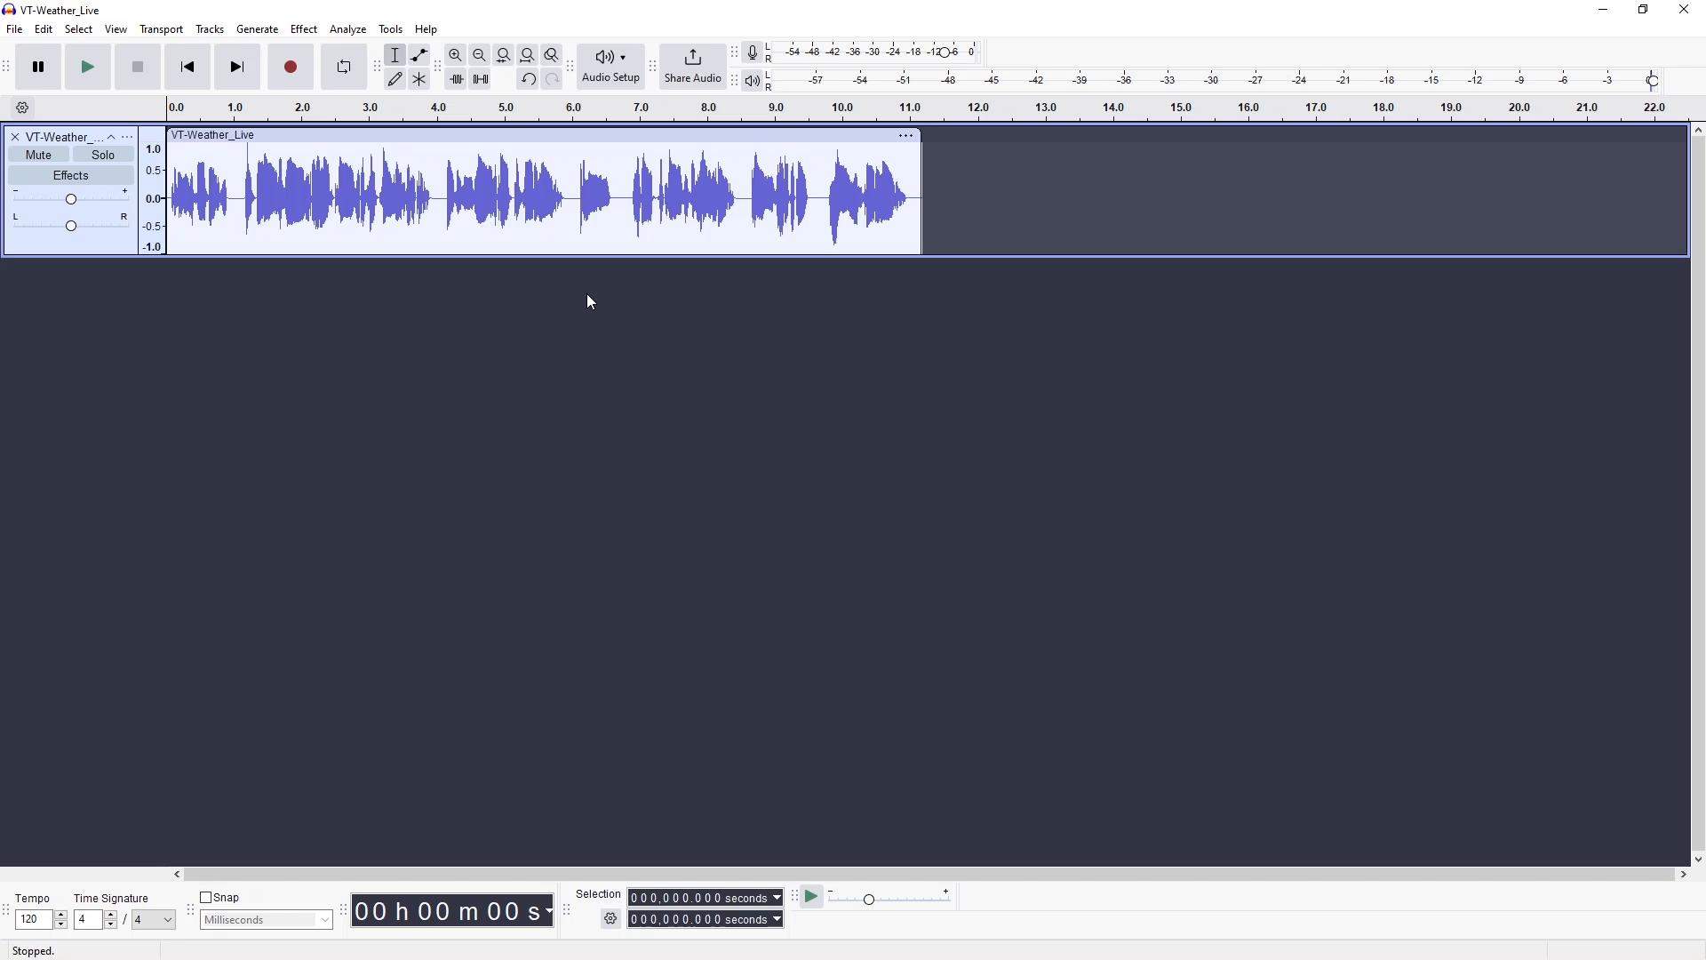
Close VT-Weather_Live in Audacity without saving and deselect the WAV in Explorer
left_click(893, 485)
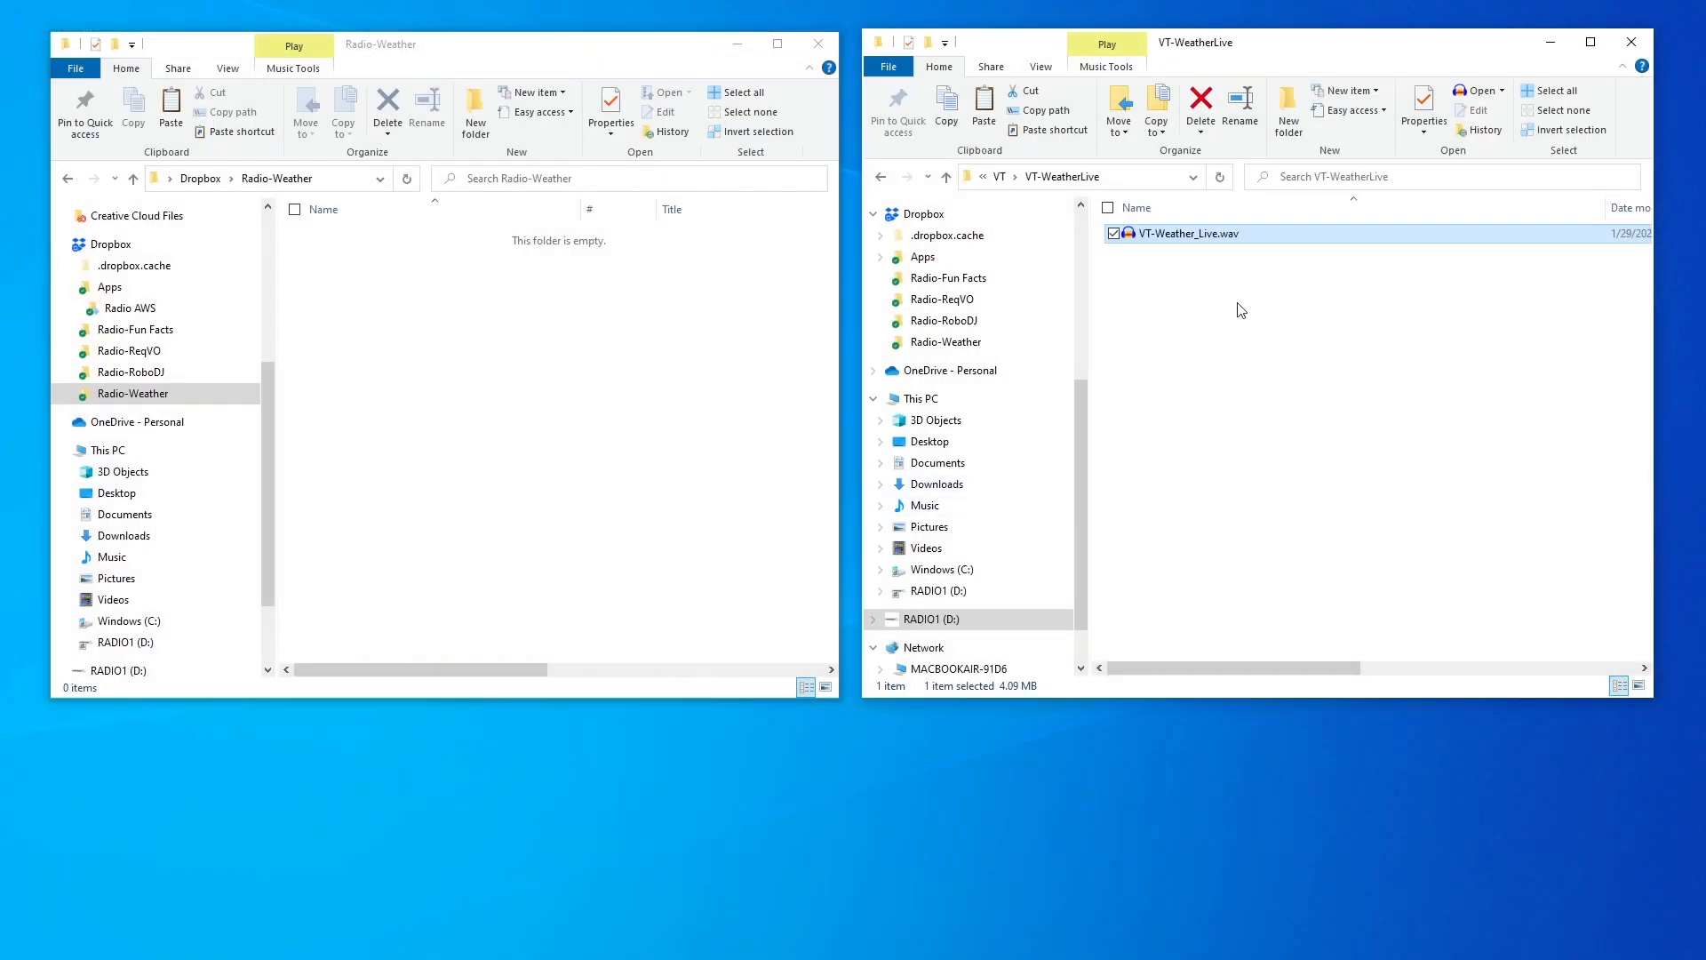
left_click(1237, 304)
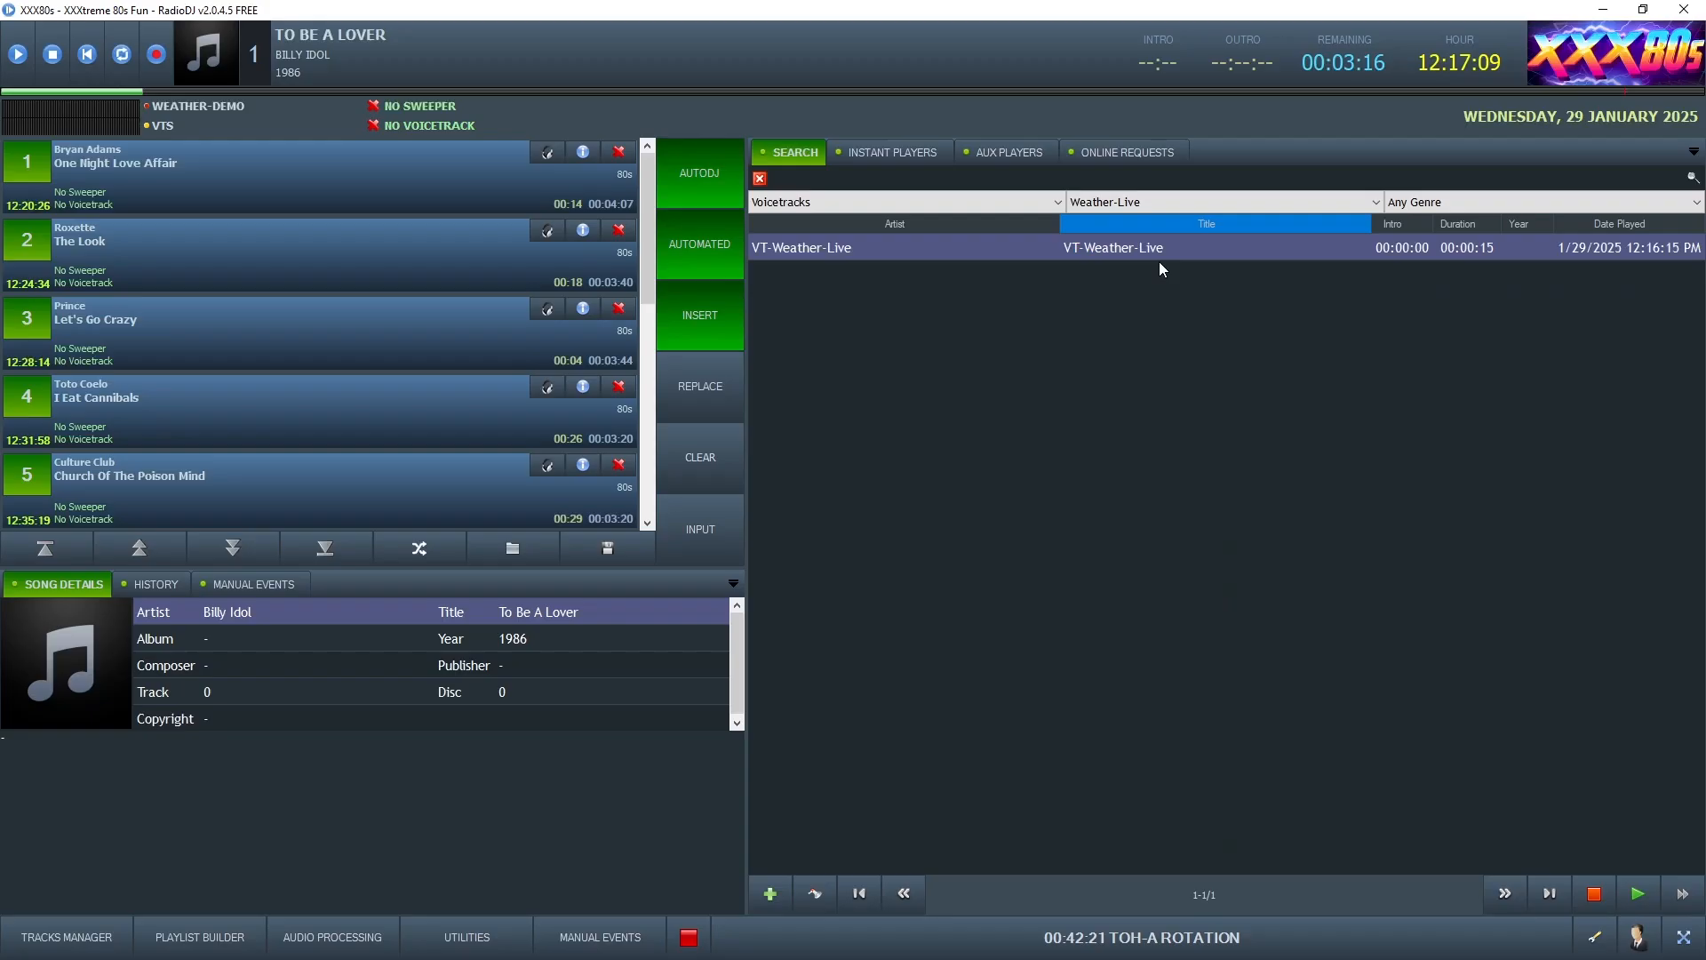
right_click(1154, 249)
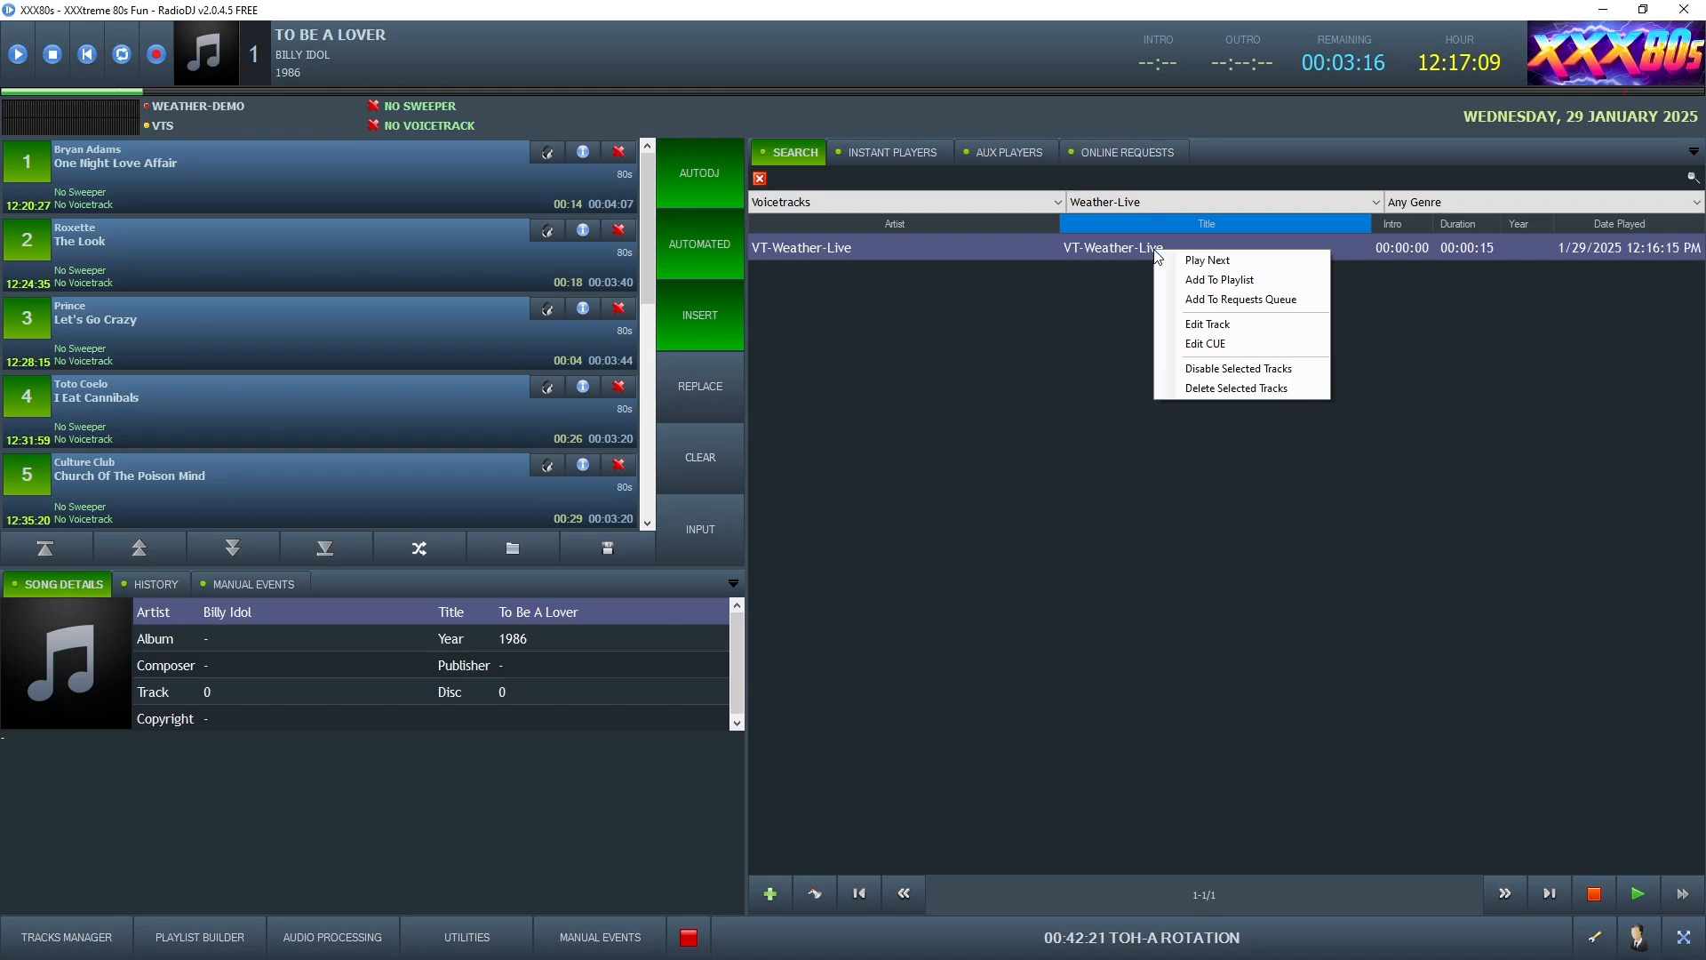
left_click(1212, 327)
left_click(633, 674)
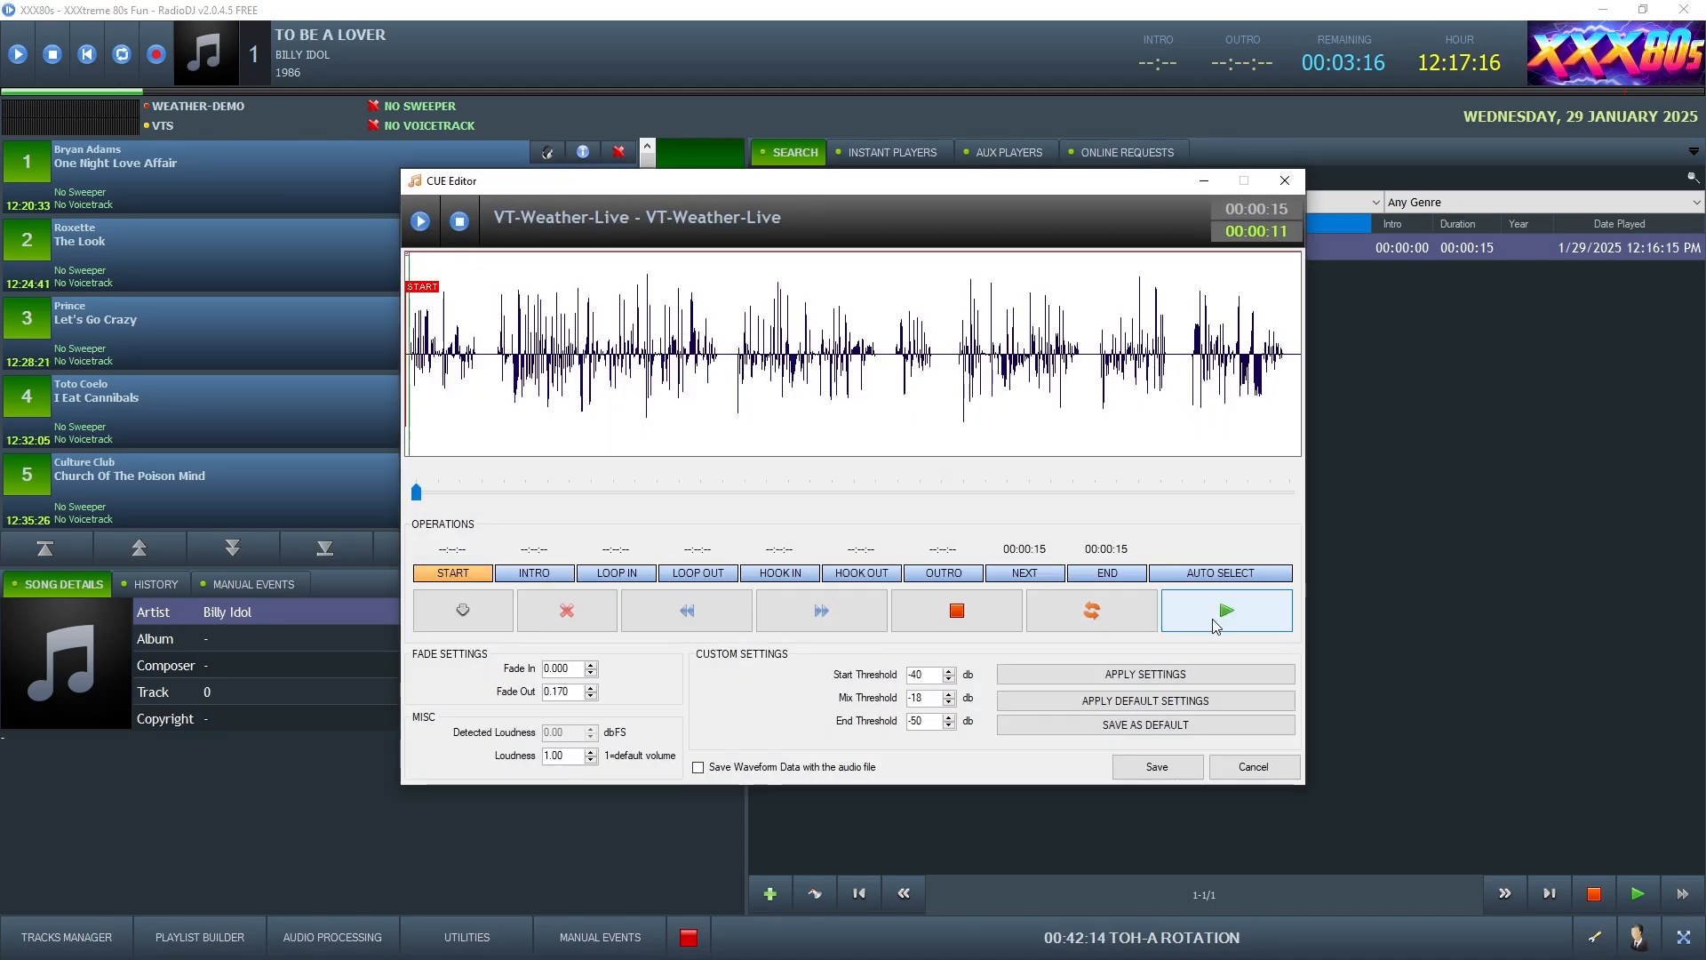
left_click(1227, 614)
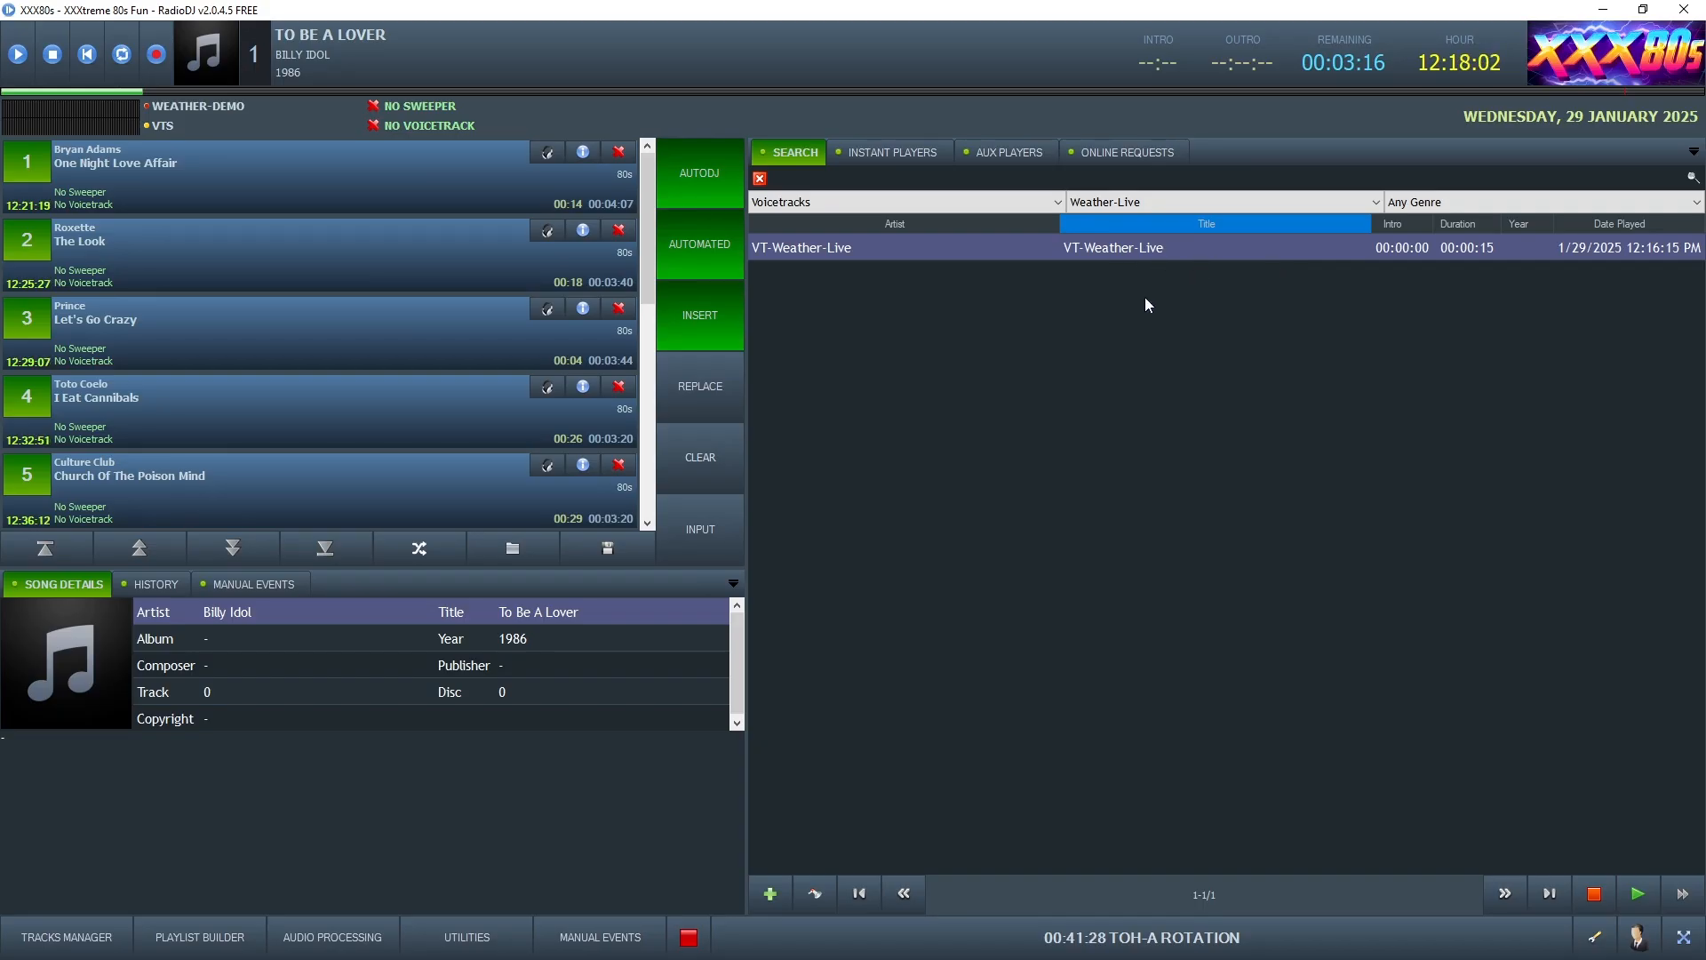
right_click(1127, 249)
left_click(1164, 313)
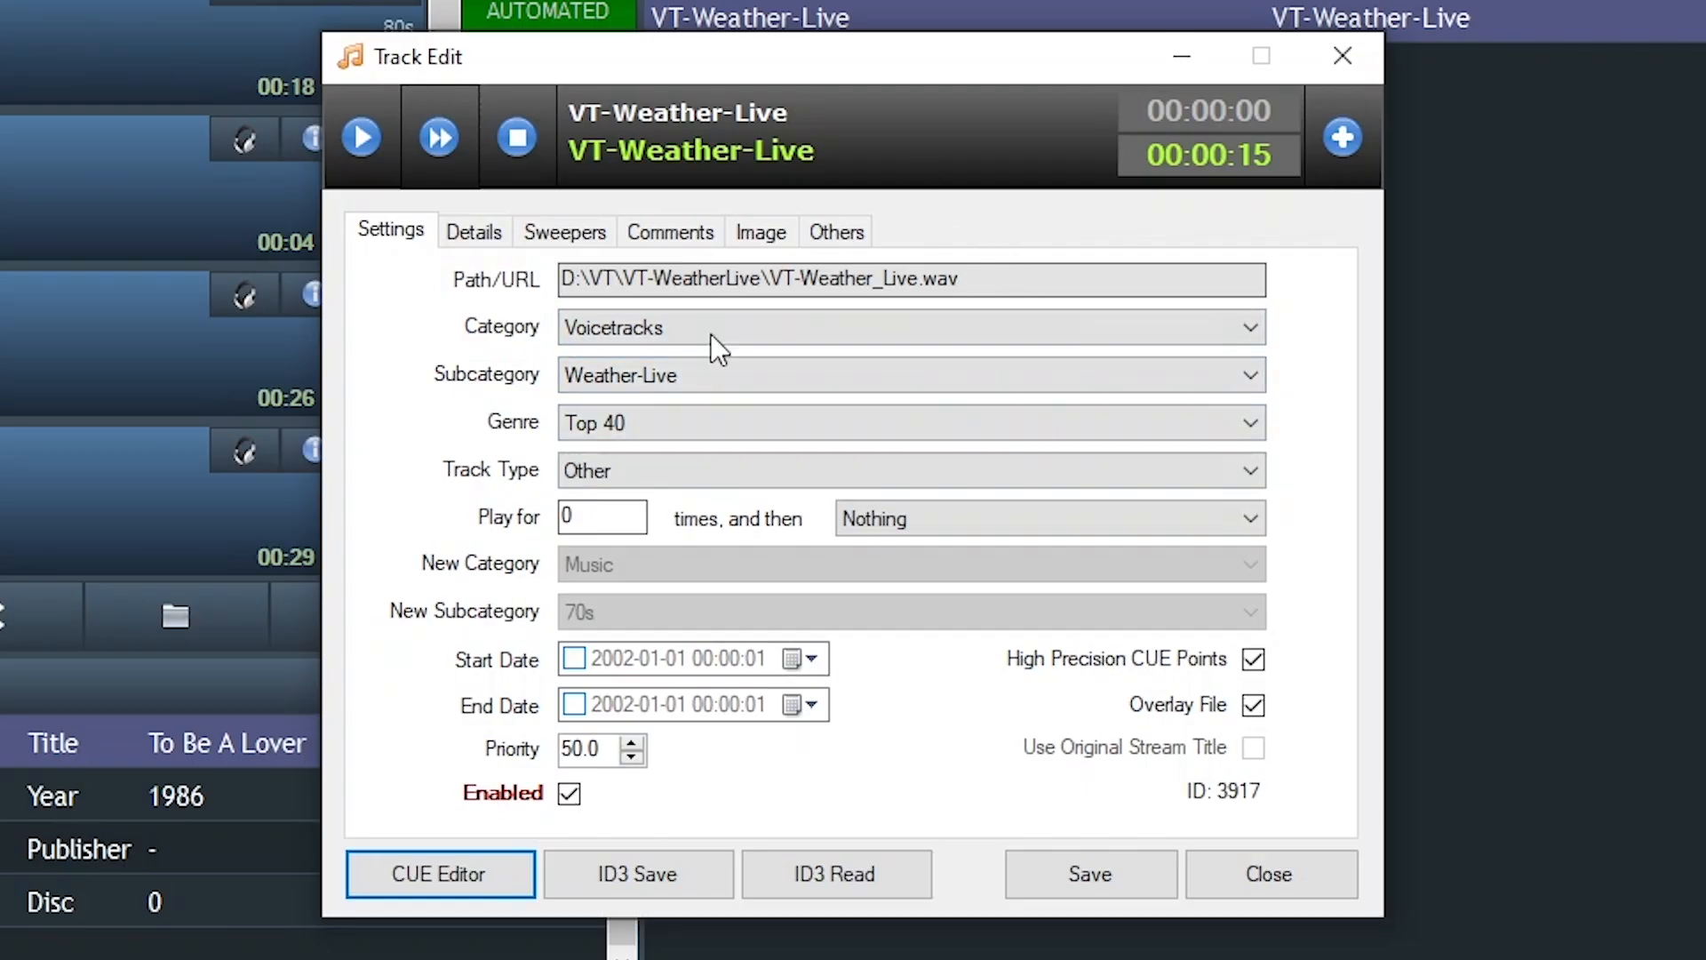
left_click(1302, 870)
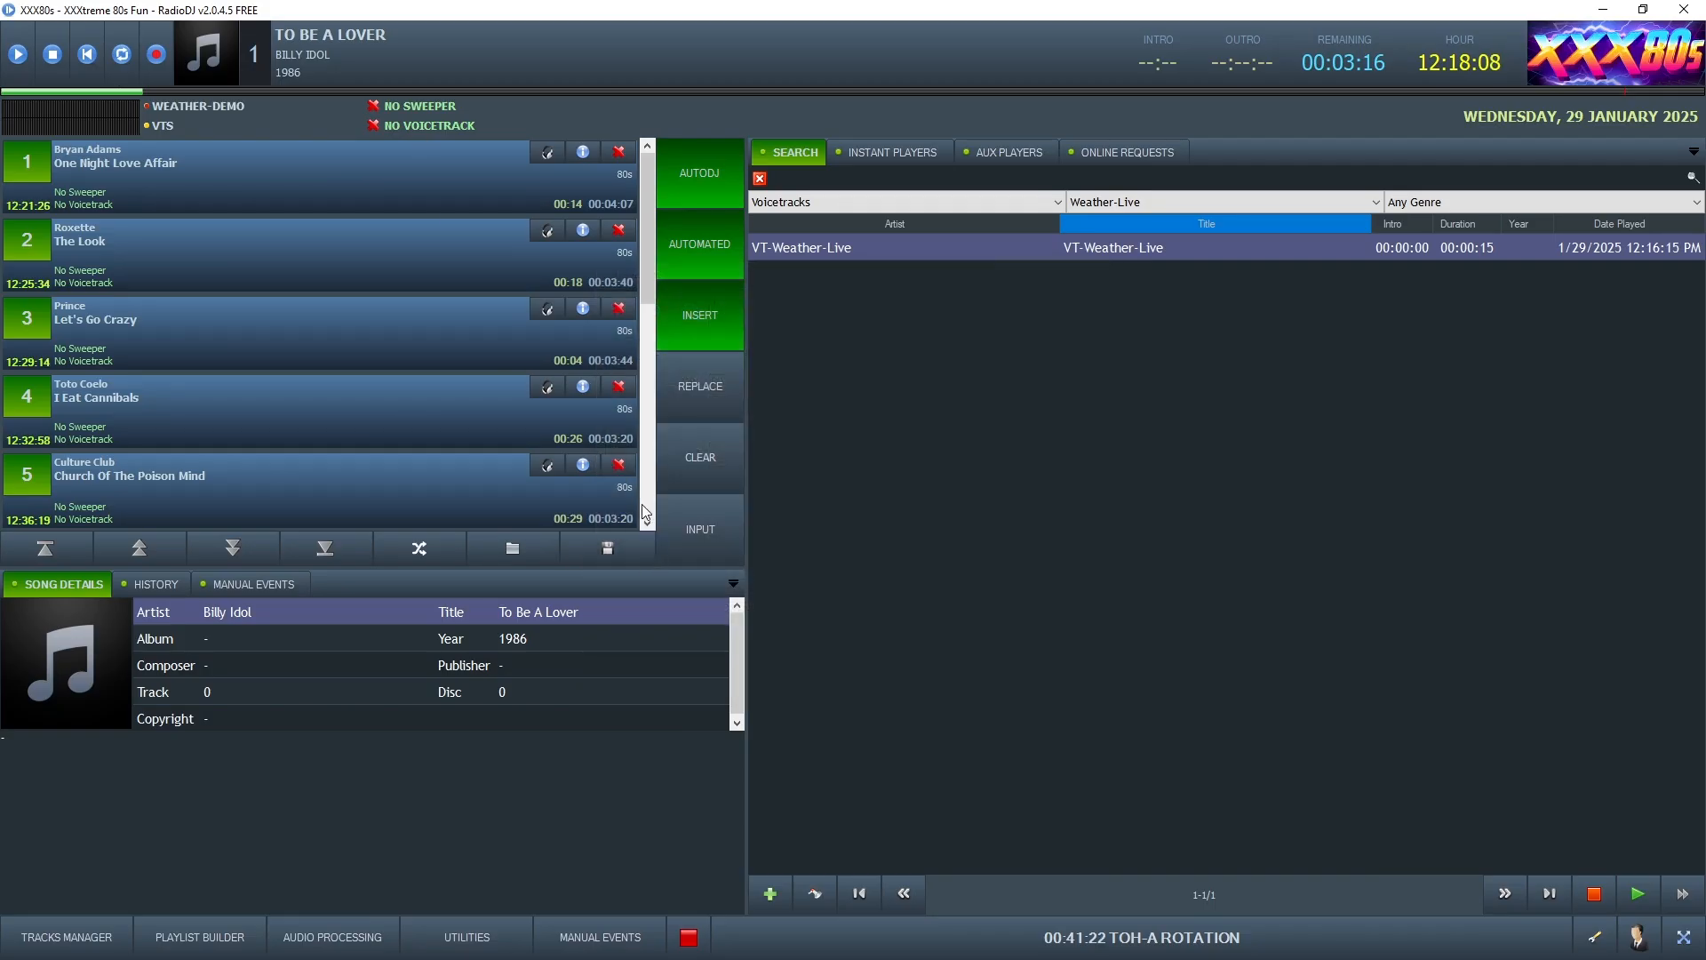